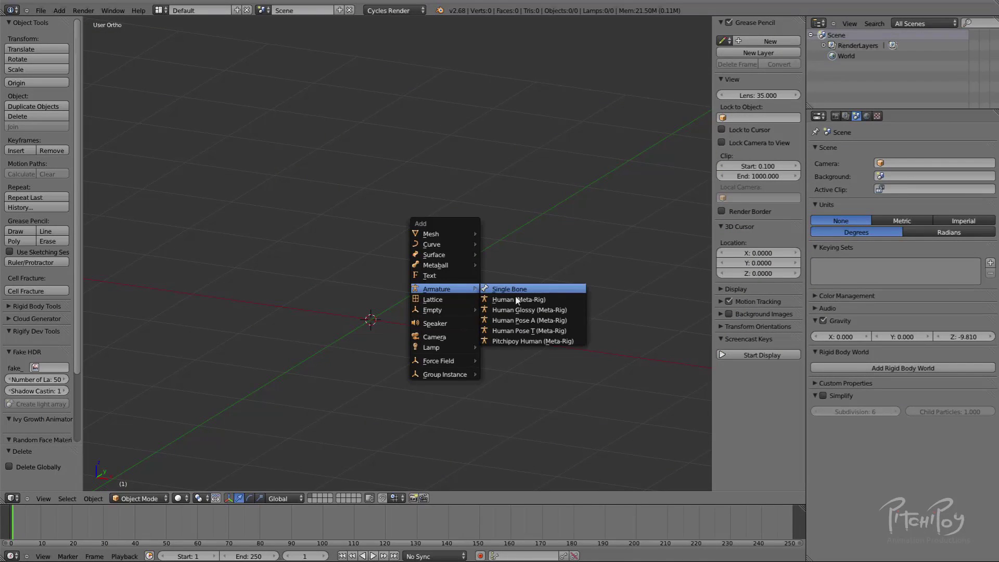
Add a Pitchipoy Human (Meta-Rig) armature to the empty scene.
{"action": "left_click", "coordinate": [540, 341]}
{"action": "scroll", "coordinate": [332, 215], "scroll_direction": "up", "scroll_amount": 3}
{"action": "middle_click_drag", "start_coordinate": [434, 293], "coordinate": [402, 206], "text": "shift"}
{"action": "middle_click_drag", "start_coordinate": [507, 204], "coordinate": [421, 210]}
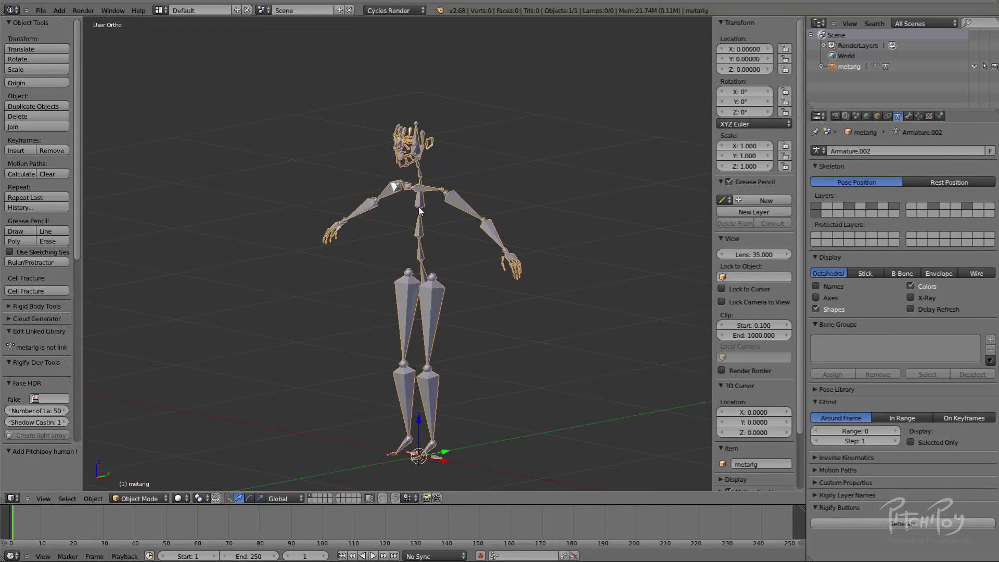
Add a Human (Meta-Rig) armature and move it about 2.14 units along X, beside the Pitchipoy rig.
{"action": "key", "text": "shift+a"}
{"action": "mouse_move", "coordinate": [461, 255]}
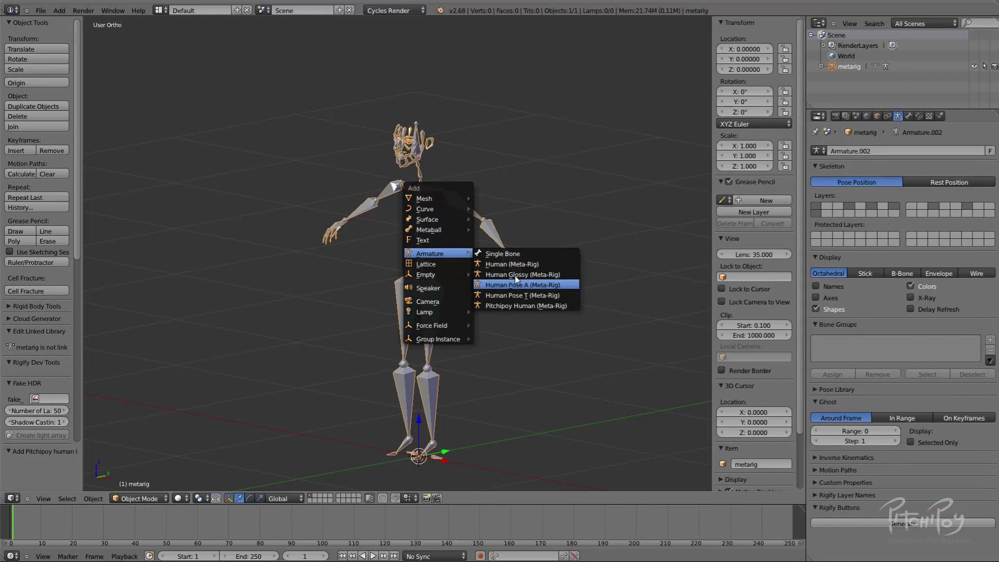
{"action": "left_click", "coordinate": [527, 265]}
{"action": "middle_click_drag", "start_coordinate": [395, 281], "coordinate": [438, 287]}
{"action": "scroll", "coordinate": [514, 277], "scroll_direction": "down", "scroll_amount": 2}
{"action": "key", "text": "g"}
{"action": "key", "text": "x"}
{"action": "left_click", "coordinate": [666, 299]}
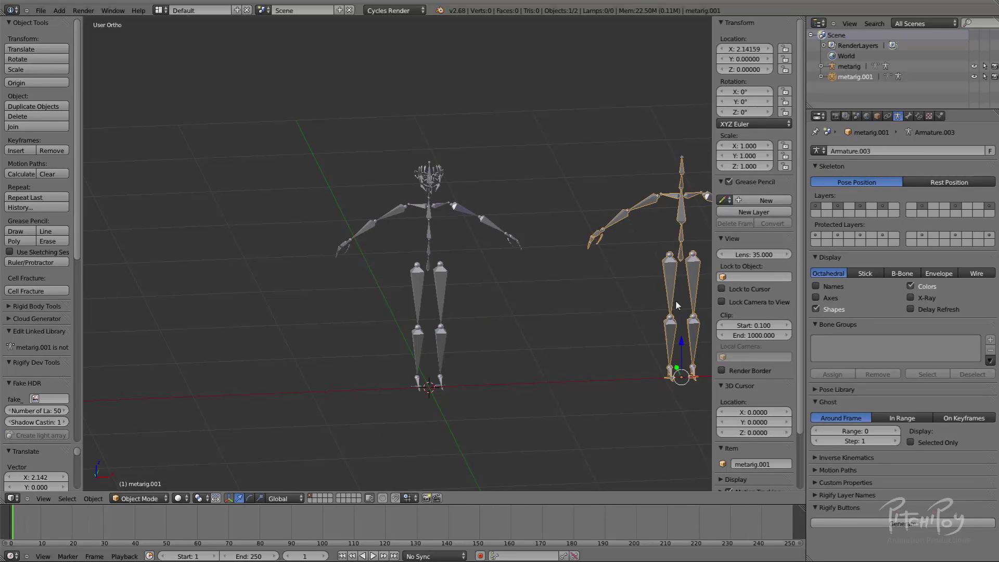
Compare the bone structures of the two meta-rigs and select the Pitchipoy one.
{"action": "scroll", "coordinate": [676, 301], "scroll_direction": "up", "scroll_amount": 2}
{"action": "scroll", "coordinate": [532, 204], "scroll_direction": "up", "scroll_amount": 3}
{"action": "middle_click_drag", "start_coordinate": [534, 216], "coordinate": [506, 183], "text": "shift"}
{"action": "middle_click_drag", "start_coordinate": [540, 117], "coordinate": [511, 92], "text": "shift"}
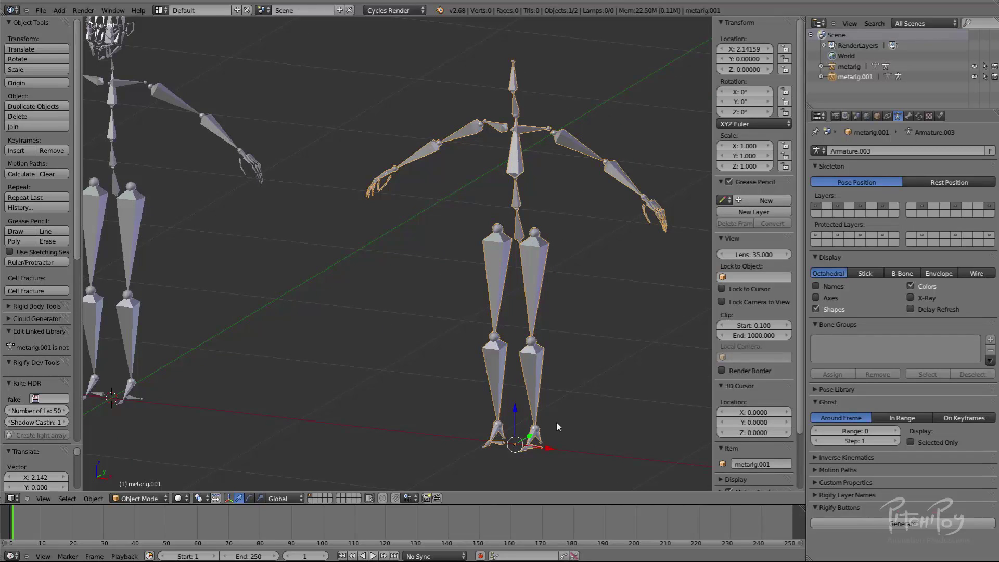
{"action": "middle_click_drag", "start_coordinate": [470, 94], "coordinate": [261, 94]}
{"action": "right_click", "coordinate": [272, 140]}
{"action": "middle_click_drag", "start_coordinate": [314, 263], "coordinate": [178, 201]}
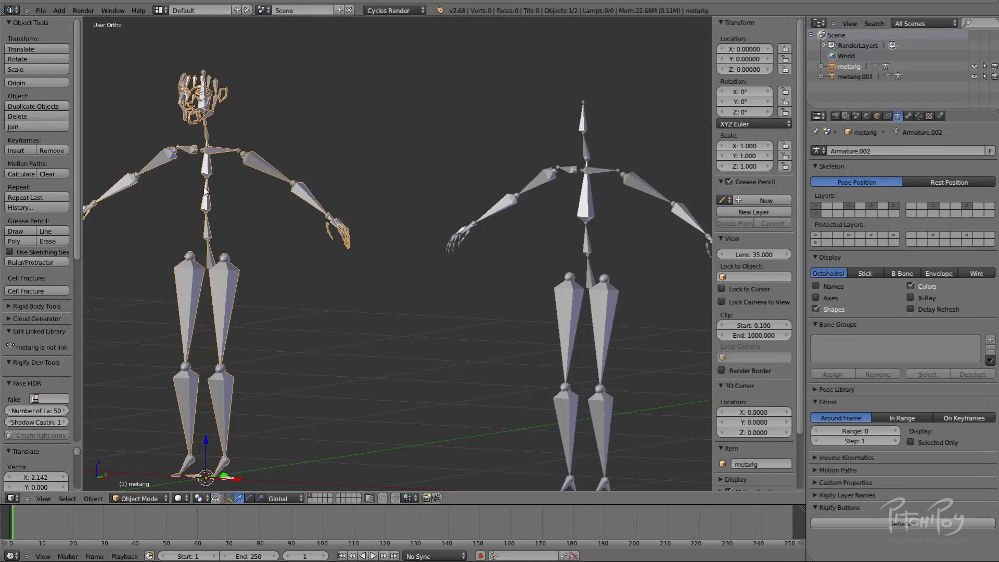
Select the basic Human meta-rig, centre on it and enter Pose Mode.
{"action": "middle_click_drag", "start_coordinate": [373, 185], "coordinate": [431, 175]}
{"action": "right_click", "coordinate": [543, 161]}
{"action": "key", "text": "KP_Decimal"}
{"action": "key", "text": "ctrl+Tab"}
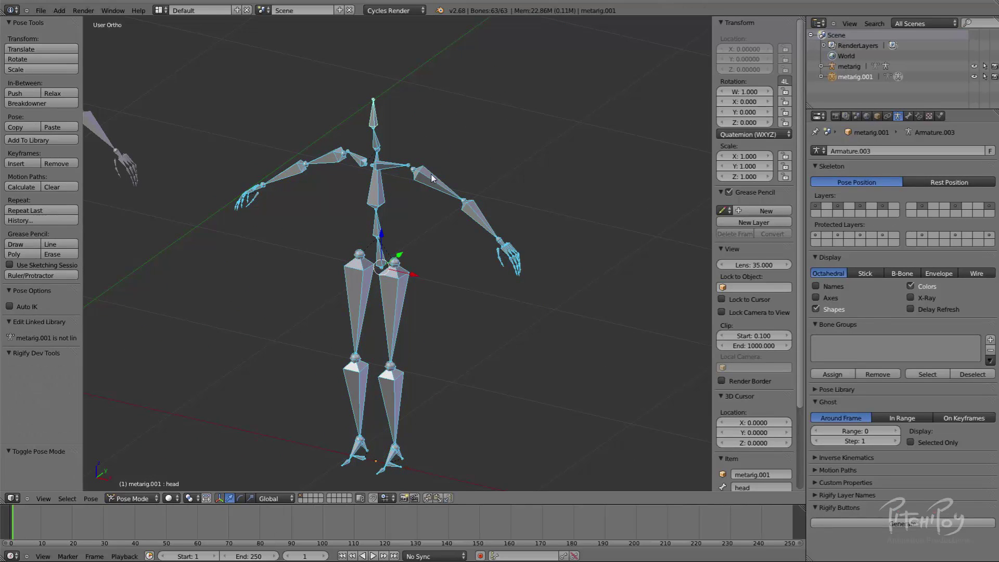
Select the left arm chain of the Human meta-rig, from upper arm through forearm to hand.
{"action": "right_click", "coordinate": [435, 180]}
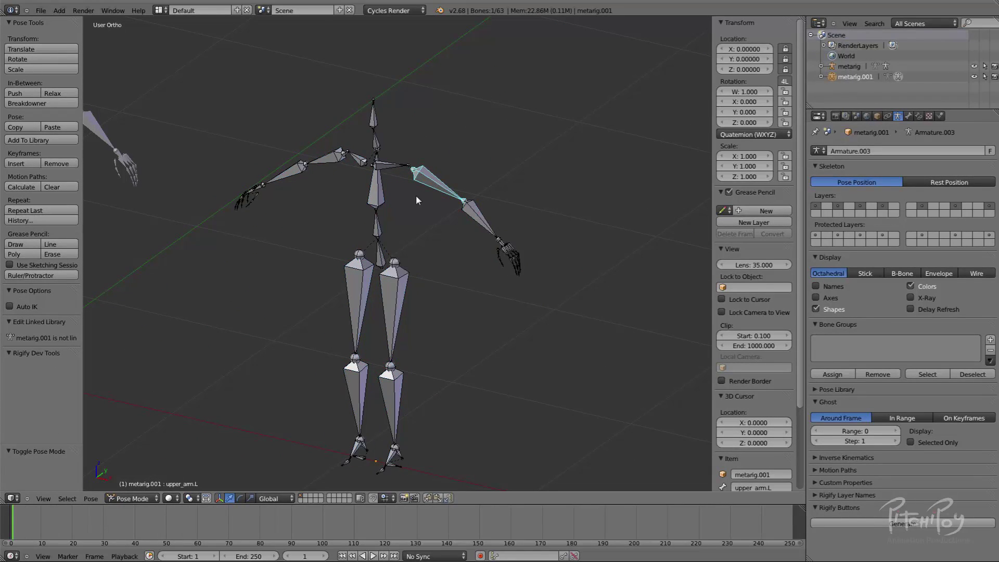
{"action": "middle_click_drag", "start_coordinate": [374, 203], "coordinate": [397, 217]}
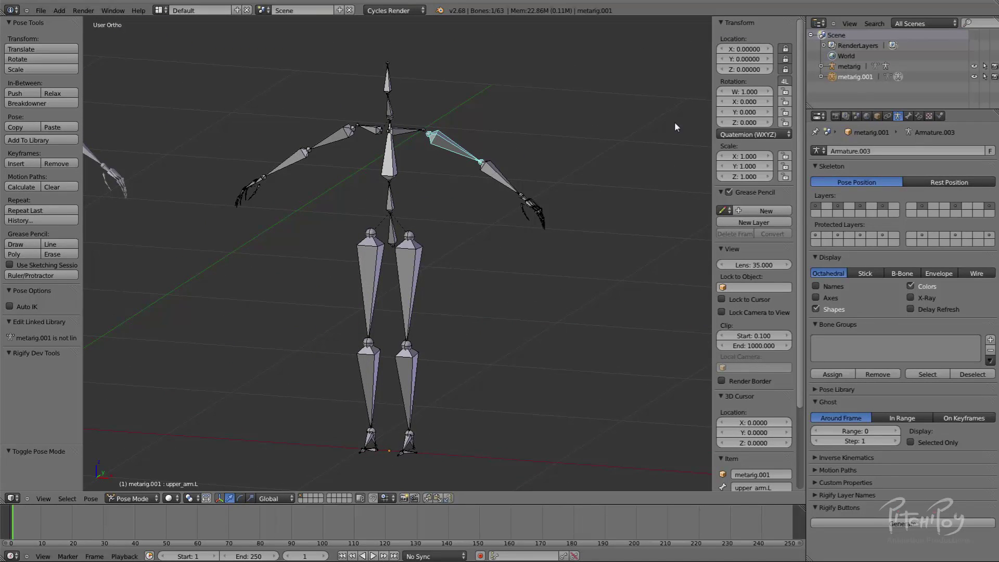
{"action": "middle_click_drag", "start_coordinate": [364, 174], "coordinate": [354, 109]}
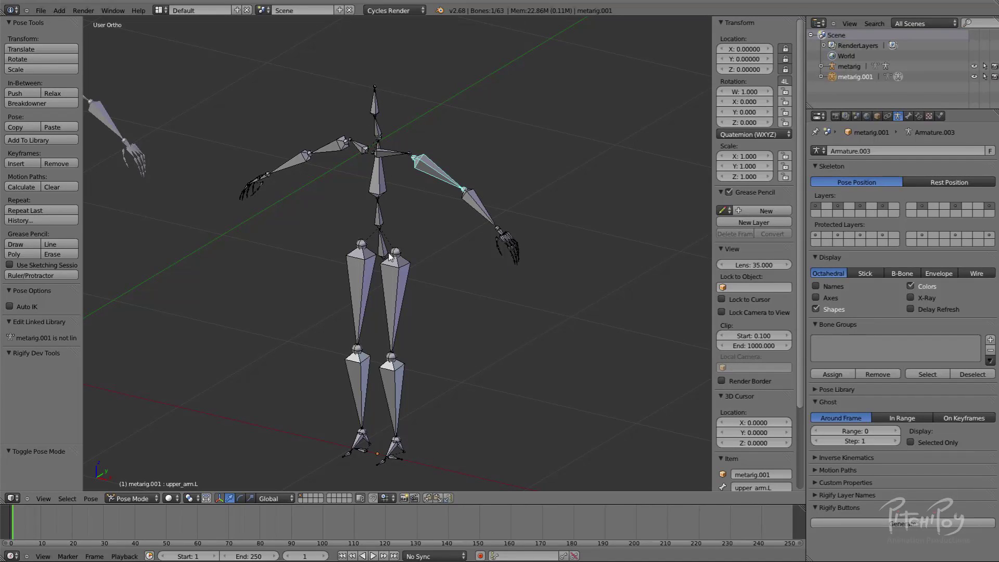
{"action": "scroll", "coordinate": [467, 193], "scroll_direction": "up", "scroll_amount": 2}
{"action": "middle_click_drag", "start_coordinate": [468, 193], "coordinate": [454, 182]}
{"action": "right_click", "coordinate": [492, 189], "text": "shift"}
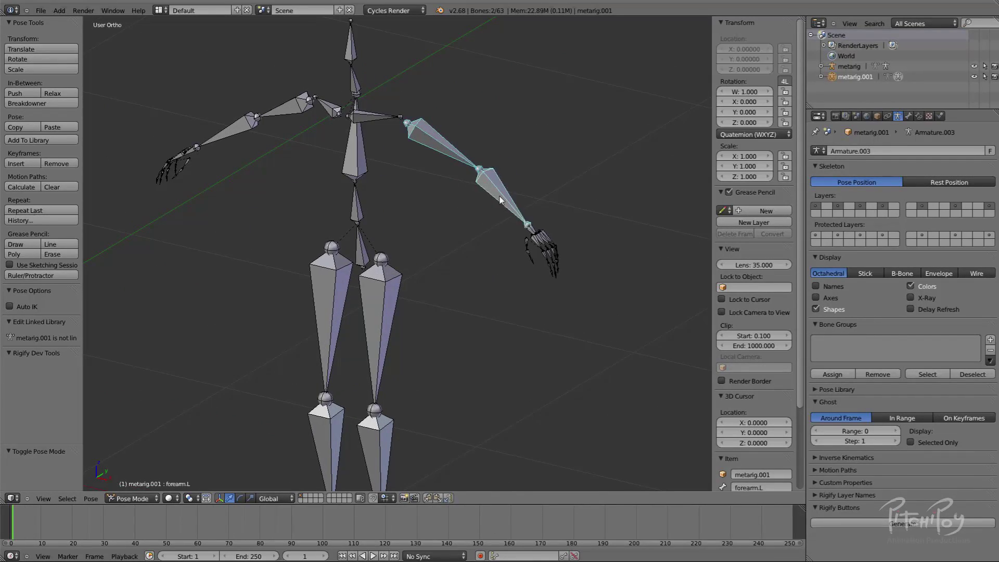
{"action": "right_click", "coordinate": [537, 233], "text": "shift"}
Select the hips, spine and chest chain, then pick the shoulder bones of the Human meta-rig.
{"action": "right_click", "coordinate": [363, 245]}
{"action": "right_click", "coordinate": [358, 202], "text": "shift"}
{"action": "right_click", "coordinate": [349, 139], "text": "shift"}
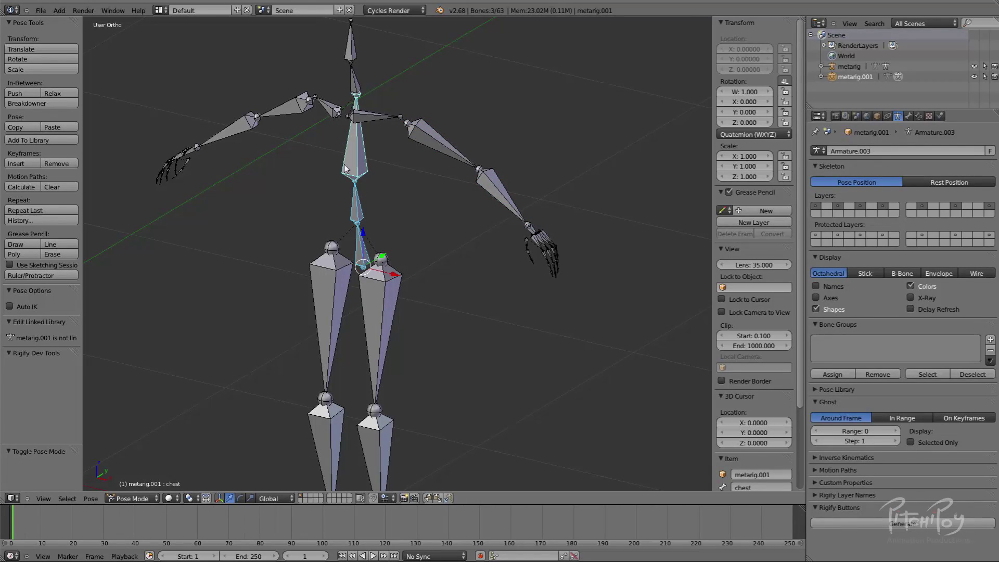
{"action": "right_click", "coordinate": [368, 122]}
{"action": "key", "text": "r"}
{"action": "right_click", "coordinate": [336, 111]}
{"action": "right_click", "coordinate": [323, 120]}
Pick through the left leg bones of the Human meta-rig down to the heel.
{"action": "middle_click_drag", "start_coordinate": [322, 120], "coordinate": [376, 156]}
{"action": "right_click", "coordinate": [376, 179]}
{"action": "right_click", "coordinate": [377, 363], "text": "shift"}
{"action": "right_click", "coordinate": [375, 445], "text": "shift"}
{"action": "right_click", "coordinate": [383, 436]}
{"action": "middle_click_drag", "start_coordinate": [388, 431], "coordinate": [406, 207]}
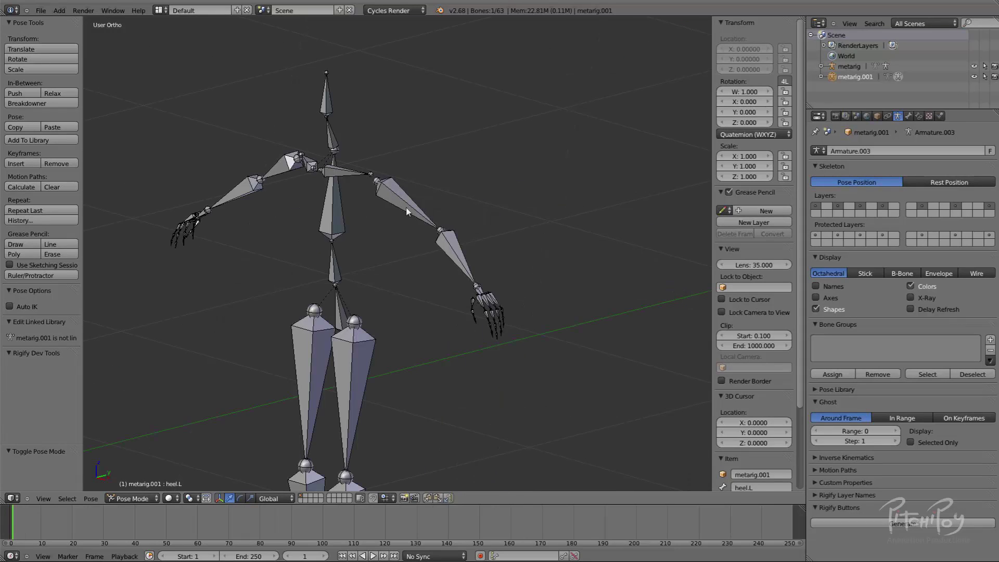
Select the left upper arm bone and show its Rigify Type settings in the bone properties.
{"action": "right_click", "coordinate": [406, 207]}
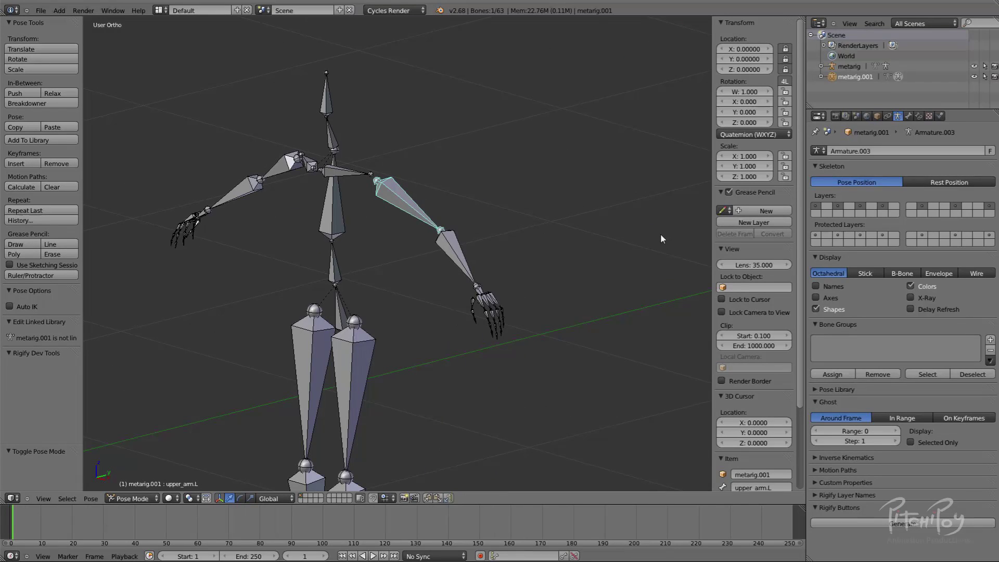
{"action": "left_click", "coordinate": [909, 116]}
{"action": "scroll", "coordinate": [883, 433], "scroll_direction": "down", "scroll_amount": 3}
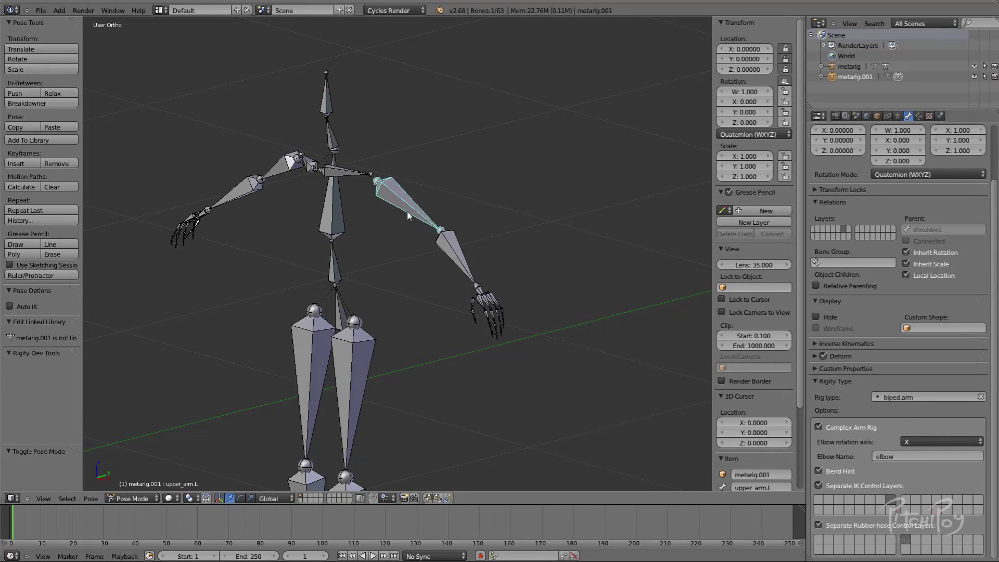
{"action": "middle_click_drag", "start_coordinate": [408, 216], "coordinate": [427, 217]}
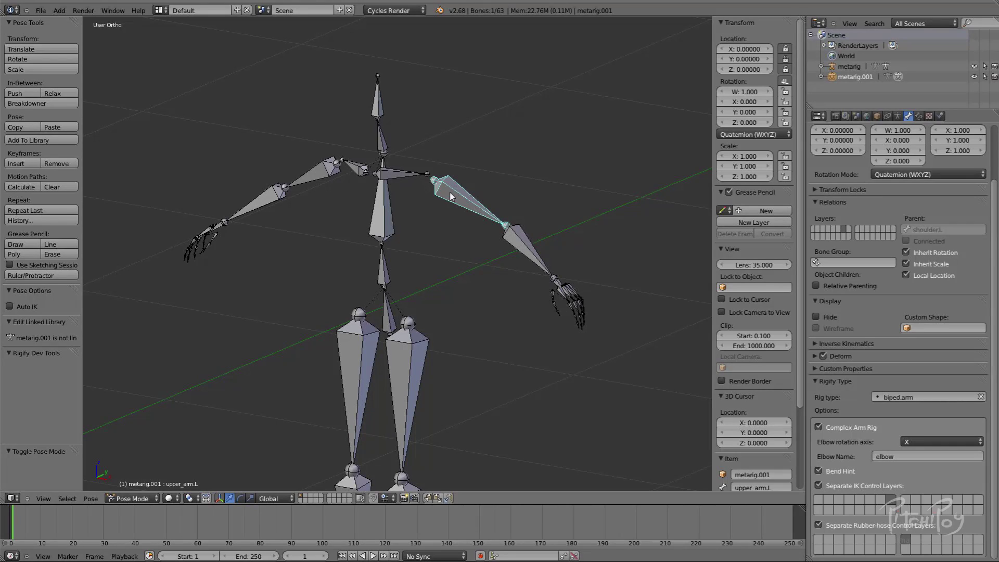
Check the rig type of the left forearm and hand bones, and return to the upper arm bone.
{"action": "right_click", "coordinate": [526, 249]}
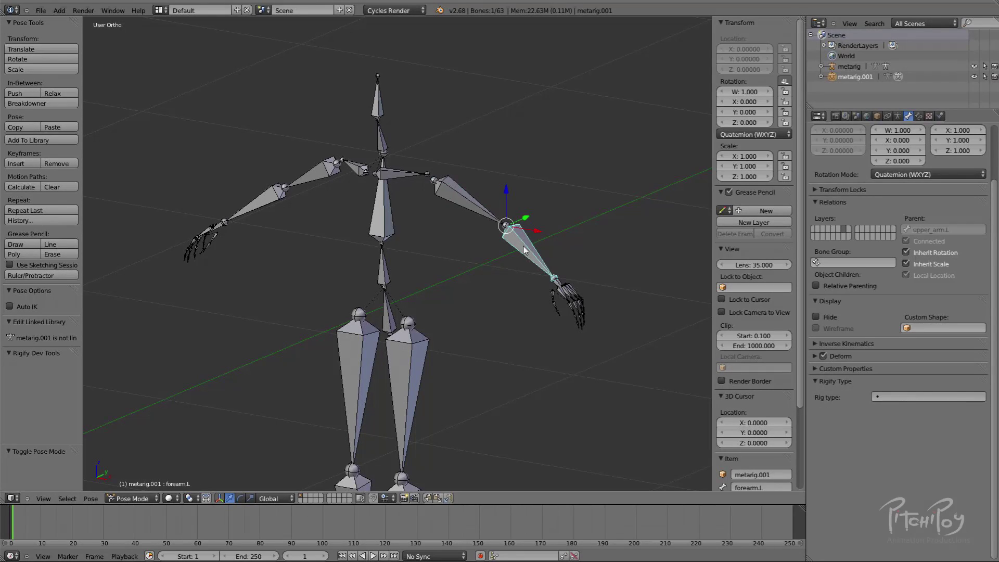
{"action": "right_click", "coordinate": [553, 281]}
{"action": "right_click", "coordinate": [553, 279]}
{"action": "key", "text": "r"}
{"action": "key", "text": "Escape"}
{"action": "right_click", "coordinate": [488, 216]}
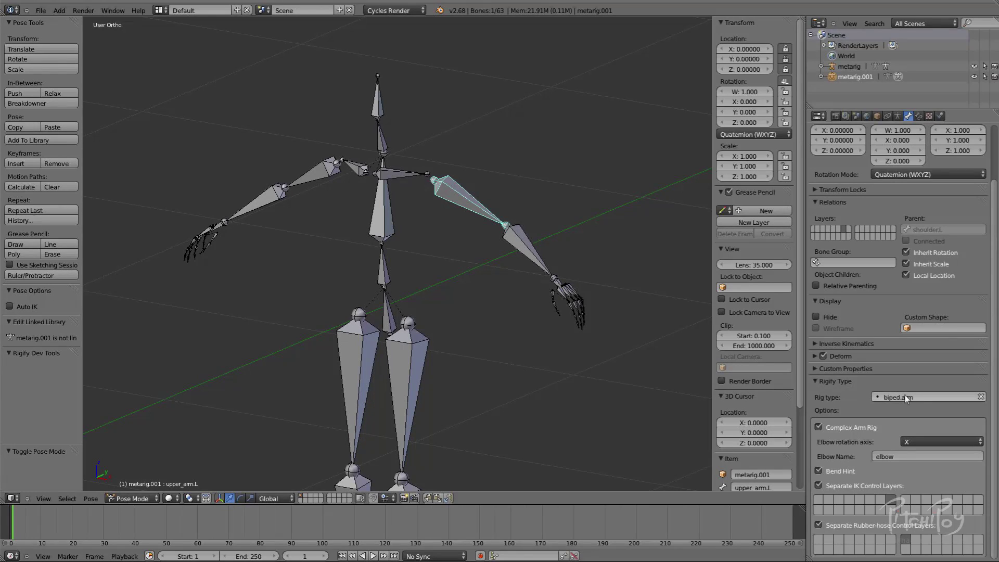
Examine the rig type options of the left thigh and hips bones, and reselect the left upper arm.
{"action": "right_click", "coordinate": [411, 388]}
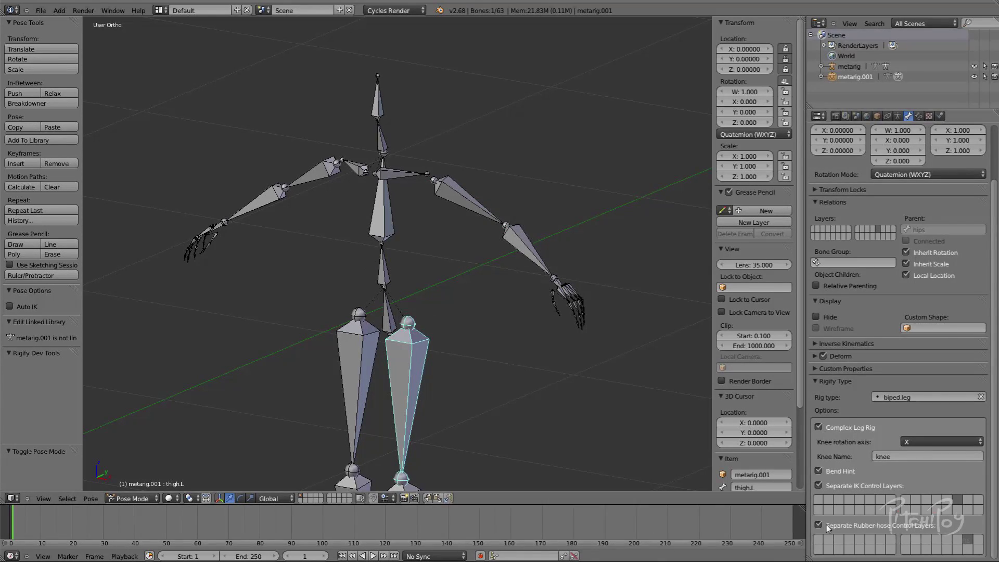
{"action": "right_click", "coordinate": [385, 302]}
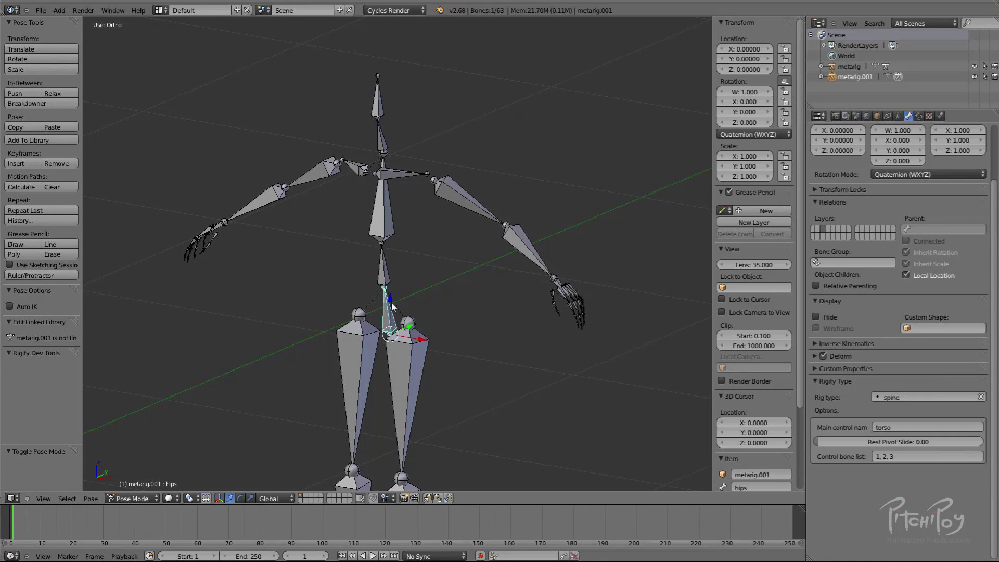
{"action": "right_click", "coordinate": [453, 211]}
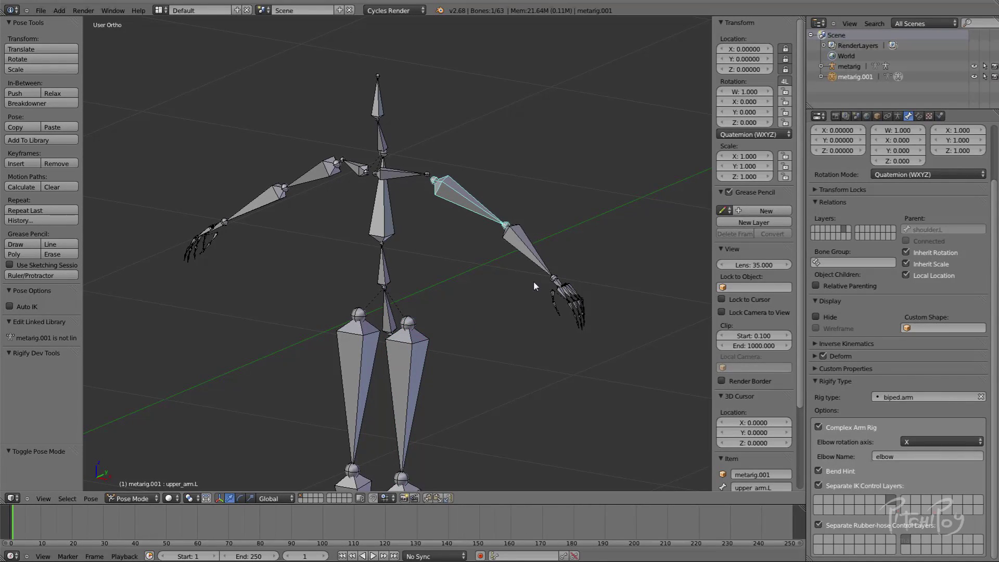
Leave Pose Mode and delete the basic Human meta-rig.
{"action": "middle_click_drag", "start_coordinate": [422, 211], "coordinate": [410, 192], "text": "shift"}
{"action": "scroll", "coordinate": [438, 172], "scroll_direction": "down", "scroll_amount": 1}
{"action": "scroll", "coordinate": [337, 178], "scroll_direction": "down", "scroll_amount": 2}
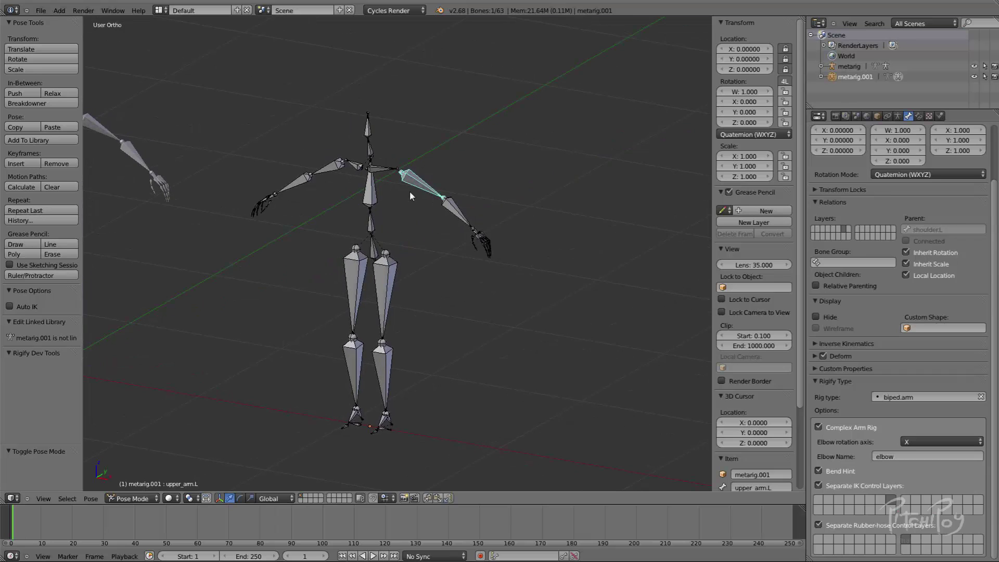
{"action": "key", "text": "ctrl+Tab"}
{"action": "key", "text": "x"}
{"action": "left_click", "coordinate": [410, 192]}
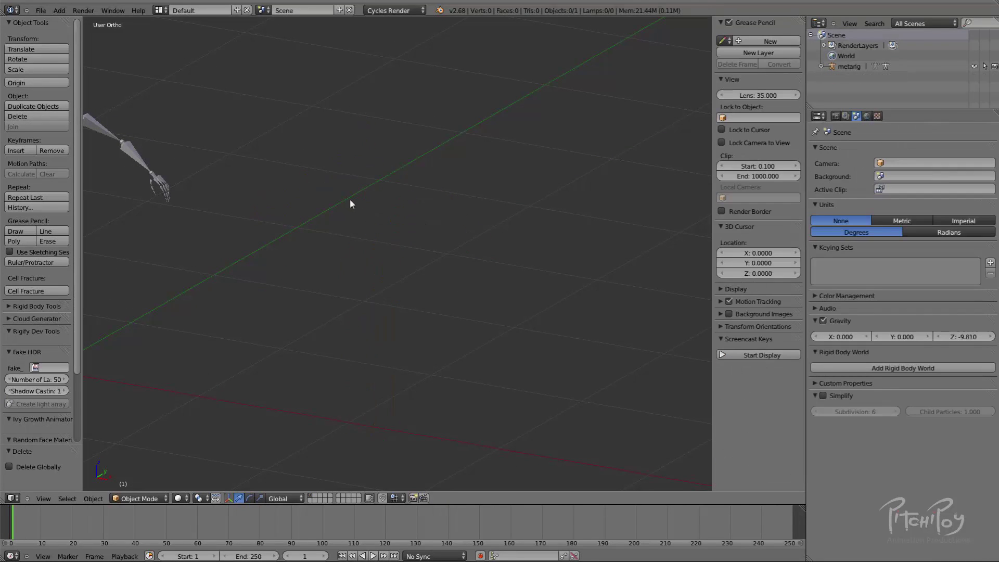
Select the remaining Pitchipoy meta-rig and enter Pose Mode.
{"action": "key", "text": "Home"}
{"action": "right_click", "coordinate": [374, 177]}
{"action": "scroll", "coordinate": [377, 182], "scroll_direction": "up", "scroll_amount": 2}
{"action": "middle_click_drag", "start_coordinate": [382, 194], "coordinate": [436, 224]}
{"action": "scroll", "coordinate": [439, 197], "scroll_direction": "down", "scroll_amount": 2}
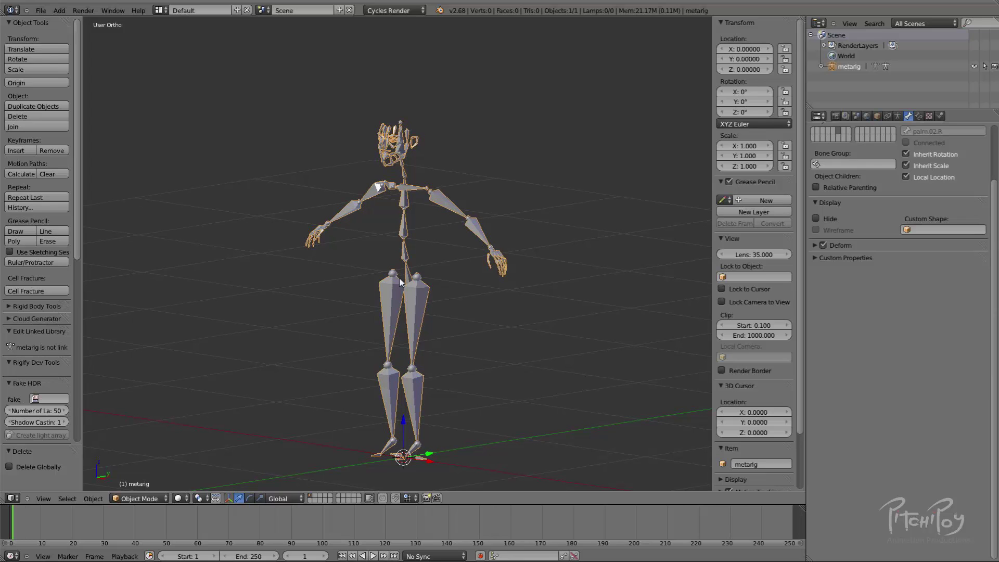
{"action": "key", "text": "ctrl+Tab"}
Examine the rig type options of the Pitchipoy meta-rig's left upper arm and hips bones.
{"action": "right_click", "coordinate": [471, 223]}
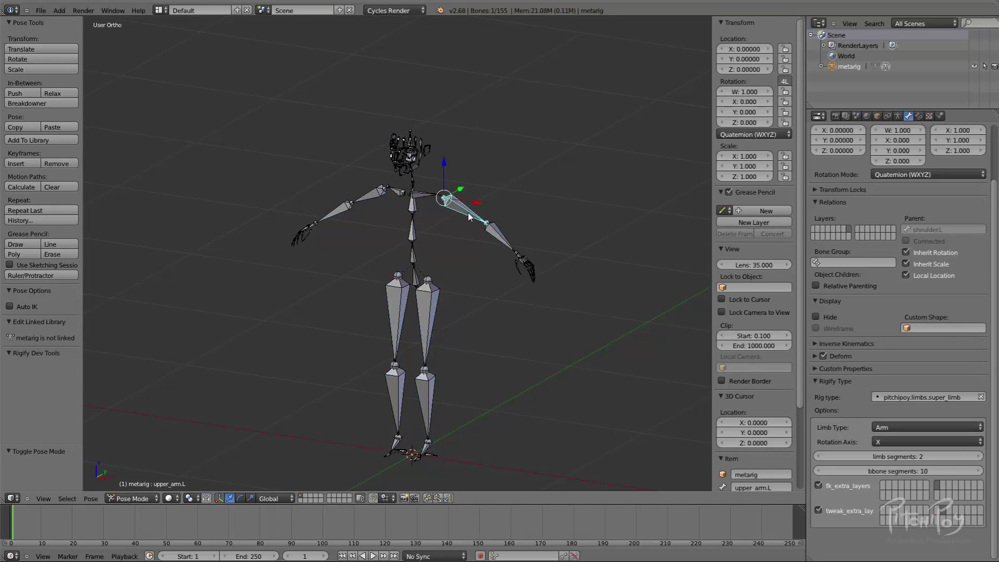
{"action": "scroll", "coordinate": [468, 235], "scroll_direction": "up", "scroll_amount": 2}
{"action": "middle_click_drag", "start_coordinate": [441, 267], "coordinate": [394, 223]}
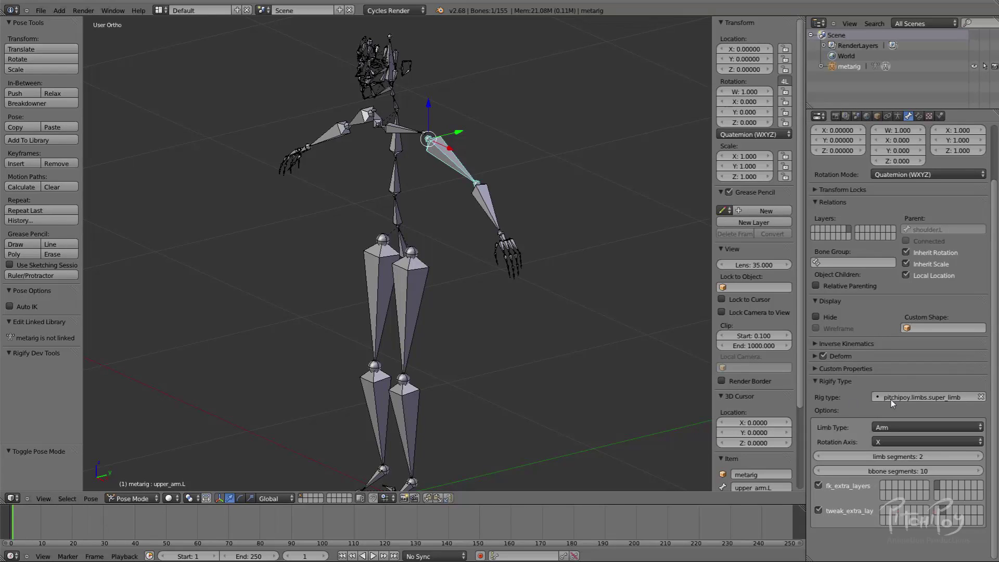
{"action": "middle_click_drag", "start_coordinate": [424, 245], "coordinate": [386, 277], "text": "shift"}
{"action": "right_click", "coordinate": [427, 313]}
{"action": "right_click", "coordinate": [427, 310]}
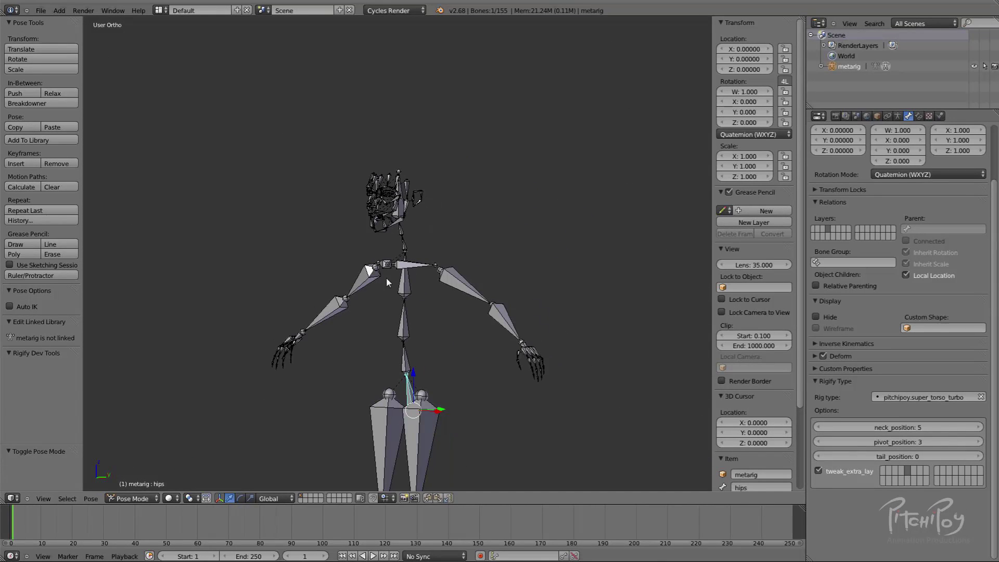
Inspect the Pitchipoy rig's left upper arm and forearm bones, trying a move of the upper arm.
{"action": "middle_click_drag", "start_coordinate": [401, 223], "coordinate": [520, 250]}
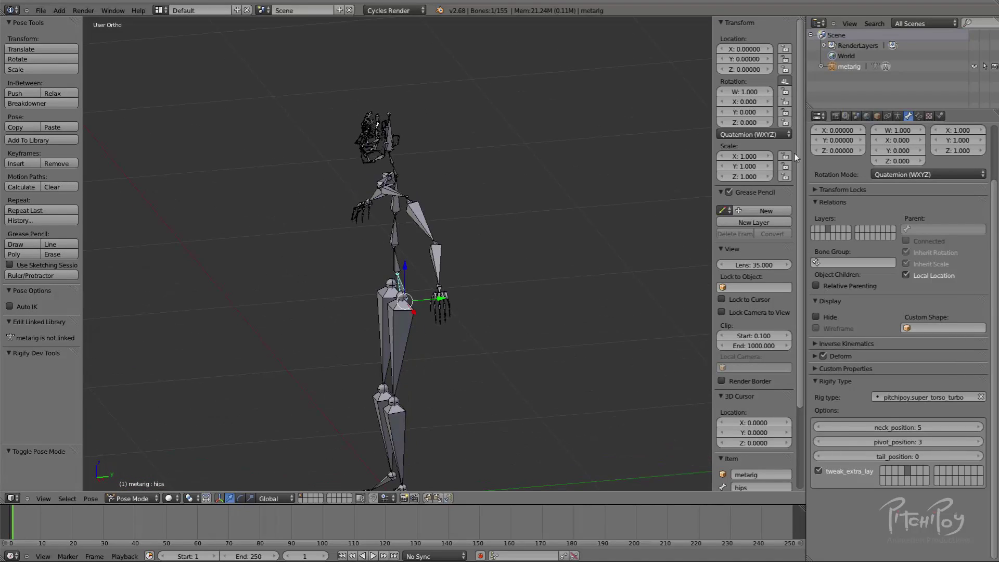
{"action": "middle_click_drag", "start_coordinate": [394, 239], "coordinate": [463, 224]}
{"action": "right_click", "coordinate": [461, 215]}
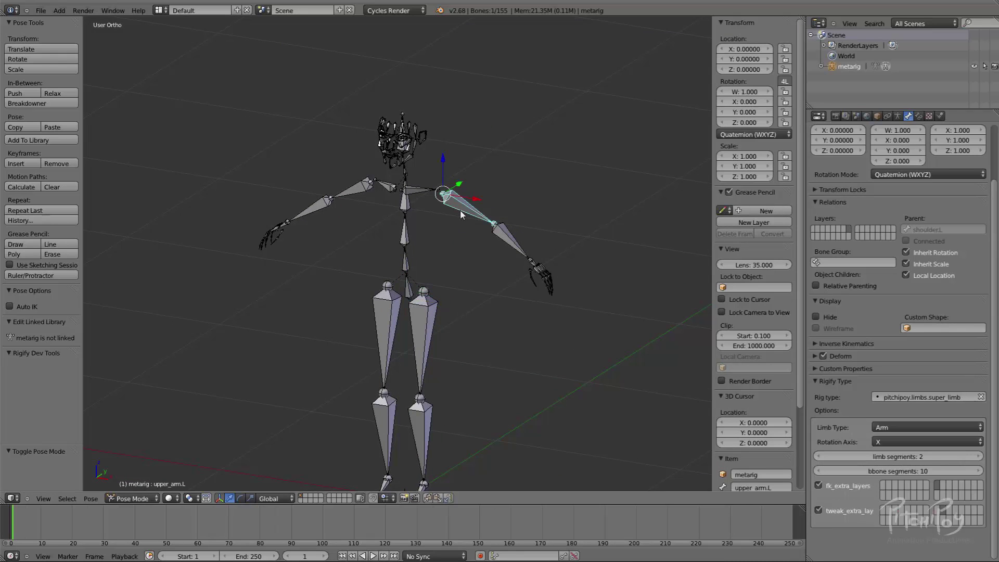
{"action": "right_click", "coordinate": [522, 249]}
{"action": "right_click", "coordinate": [458, 208]}
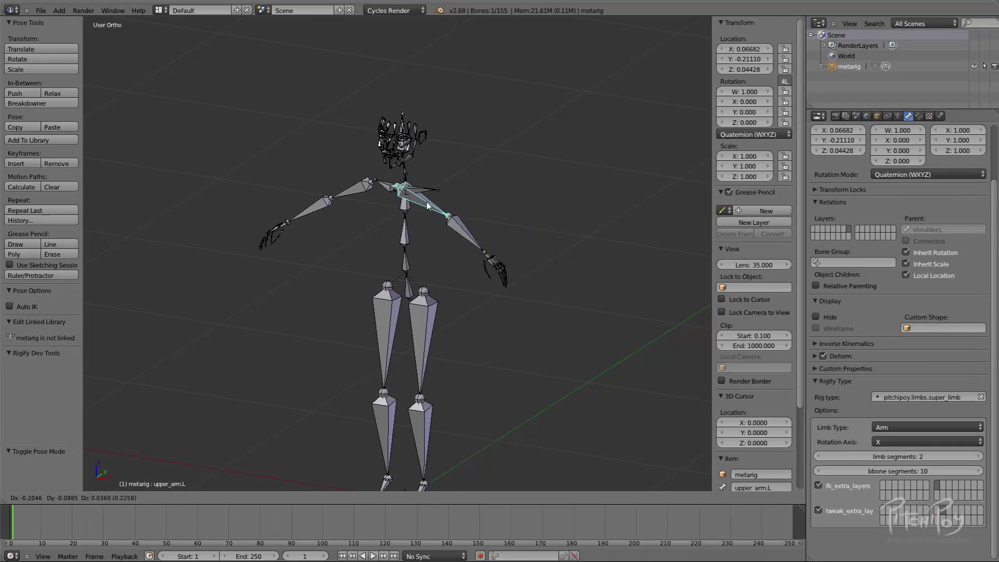
{"action": "middle_click_drag", "start_coordinate": [424, 264], "coordinate": [515, 222]}
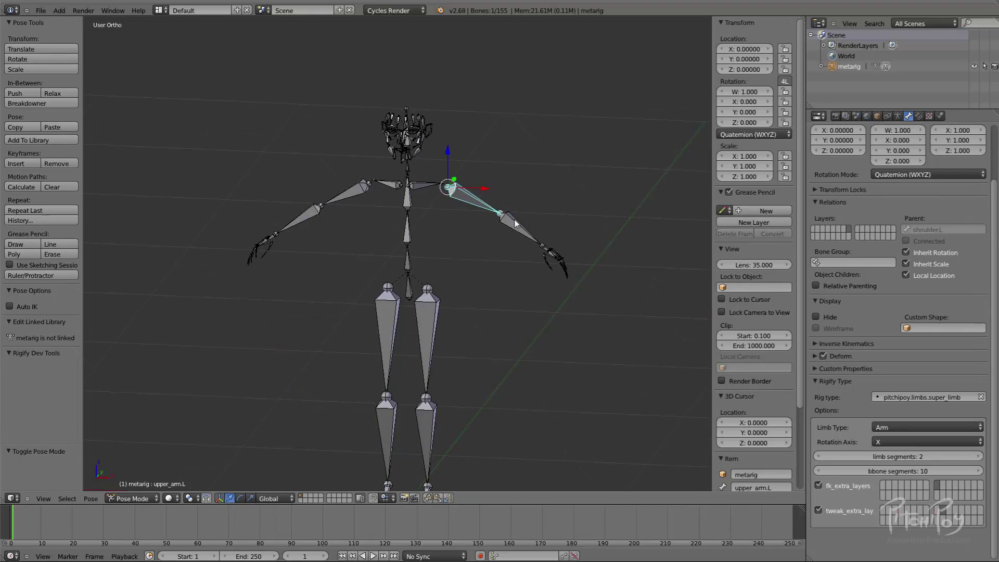
Examine the Pitchipoy meta-rig's head and facial bones from several angles, toggling wireframe shading.
{"action": "scroll", "coordinate": [515, 221], "scroll_direction": "up", "scroll_amount": 1}
{"action": "middle_click_drag", "start_coordinate": [449, 291], "coordinate": [414, 119]}
{"action": "middle_click_drag", "start_coordinate": [414, 119], "coordinate": [421, 251], "text": "shift"}
{"action": "scroll", "coordinate": [422, 251], "scroll_direction": "up", "scroll_amount": 5}
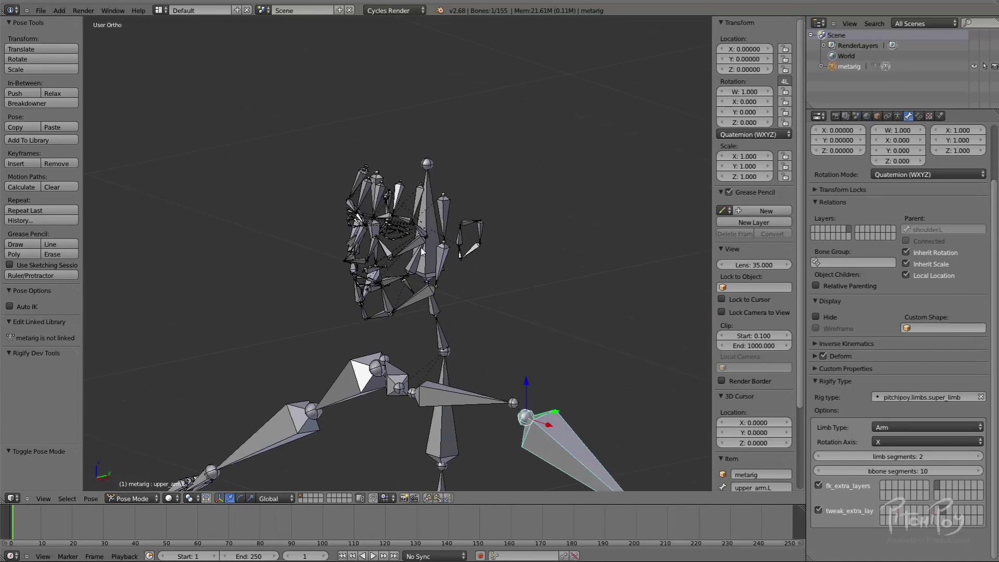
{"action": "scroll", "coordinate": [423, 251], "scroll_direction": "up", "scroll_amount": 3}
{"action": "key", "text": "z"}
{"action": "scroll", "coordinate": [465, 252], "scroll_direction": "down", "scroll_amount": 9}
{"action": "middle_click_drag", "start_coordinate": [432, 484], "coordinate": [389, 282], "text": "shift"}
{"action": "scroll", "coordinate": [425, 280], "scroll_direction": "up", "scroll_amount": 1}
{"action": "scroll", "coordinate": [390, 282], "scroll_direction": "down", "scroll_amount": 1}
{"action": "middle_click_drag", "start_coordinate": [390, 245], "coordinate": [401, 420], "text": "shift"}
{"action": "scroll", "coordinate": [403, 417], "scroll_direction": "up", "scroll_amount": 1}
{"action": "middle_click_drag", "start_coordinate": [456, 343], "coordinate": [552, 322]}
{"action": "scroll", "coordinate": [467, 266], "scroll_direction": "up", "scroll_amount": 2}
{"action": "middle_click_drag", "start_coordinate": [467, 264], "coordinate": [361, 249]}
{"action": "scroll", "coordinate": [482, 261], "scroll_direction": "down", "scroll_amount": 3}
{"action": "scroll", "coordinate": [364, 249], "scroll_direction": "up", "scroll_amount": 2}
{"action": "scroll", "coordinate": [366, 250], "scroll_direction": "up", "scroll_amount": 1}
Select the face bone inside the head in wireframe shading to examine its rig type options.
{"action": "middle_click_drag", "start_coordinate": [428, 361], "coordinate": [484, 489], "text": "shift"}
{"action": "scroll", "coordinate": [445, 217], "scroll_direction": "up", "scroll_amount": 4}
{"action": "scroll", "coordinate": [449, 221], "scroll_direction": "down", "scroll_amount": 1}
{"action": "key", "text": "z"}
{"action": "key", "text": "z"}
{"action": "right_click", "coordinate": [491, 267]}
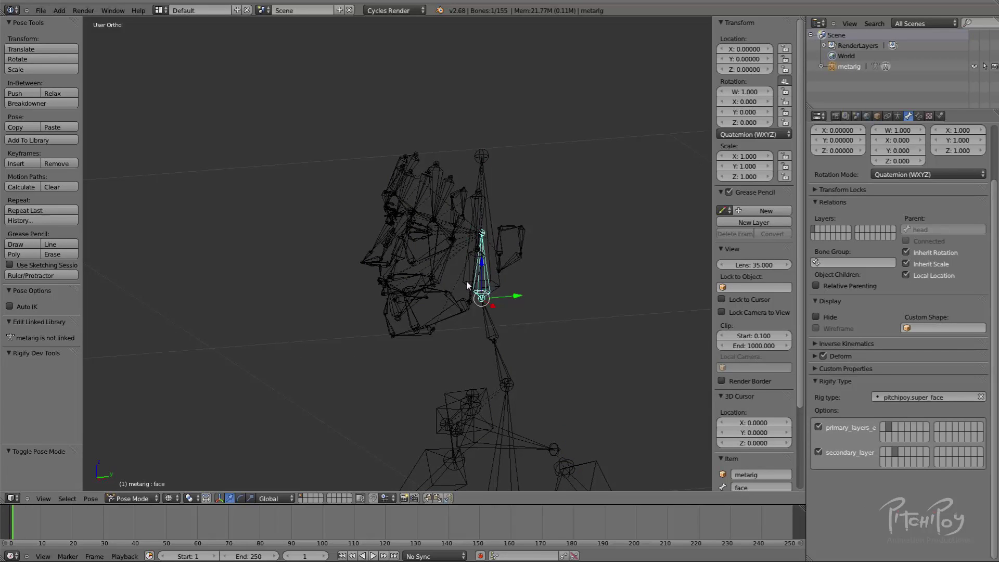
Examine the facial bones from the side and front, and check the rig type of the upper left ear bone.
{"action": "scroll", "coordinate": [469, 257], "scroll_direction": "up", "scroll_amount": 4}
{"action": "key", "text": "z"}
{"action": "key", "text": "z"}
{"action": "middle_click_drag", "start_coordinate": [440, 230], "coordinate": [382, 260]}
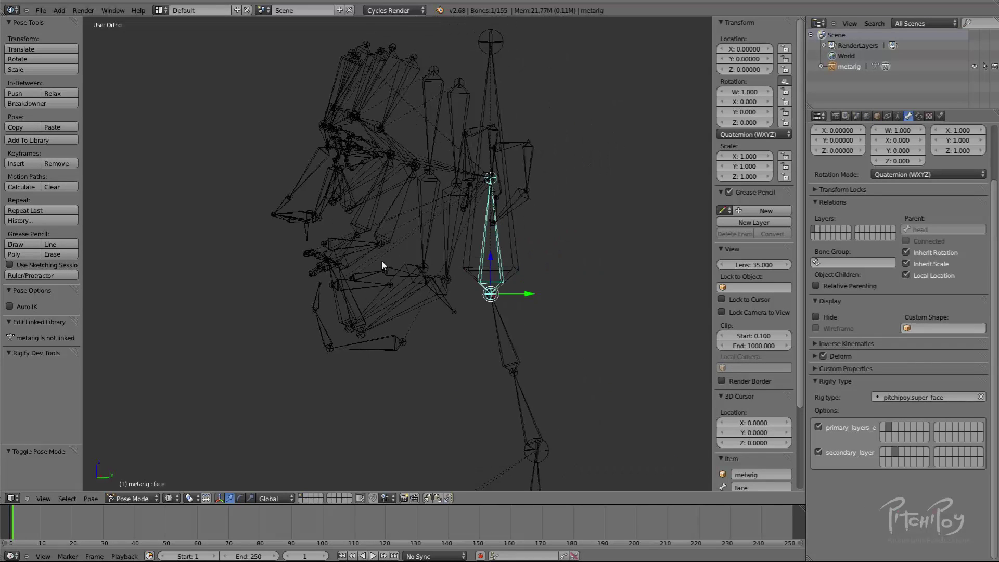
{"action": "middle_click_drag", "start_coordinate": [339, 156], "coordinate": [605, 181]}
{"action": "scroll", "coordinate": [595, 264], "scroll_direction": "up", "scroll_amount": 2}
{"action": "right_click", "coordinate": [588, 139]}
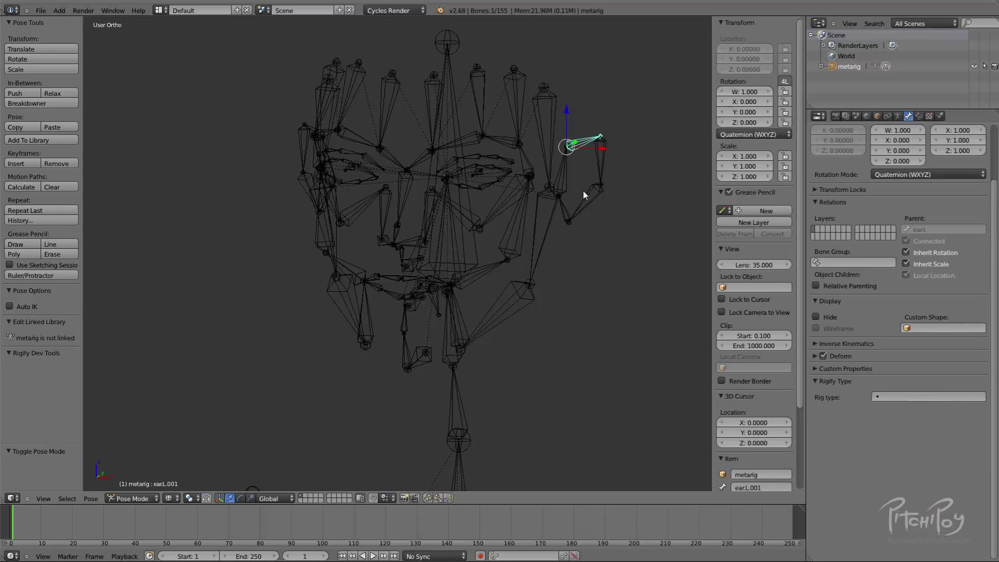
Select the face bone again and enter Edit Mode on the Pitchipoy meta-rig.
{"action": "right_click", "coordinate": [442, 234]}
{"action": "key", "text": "Tab"}
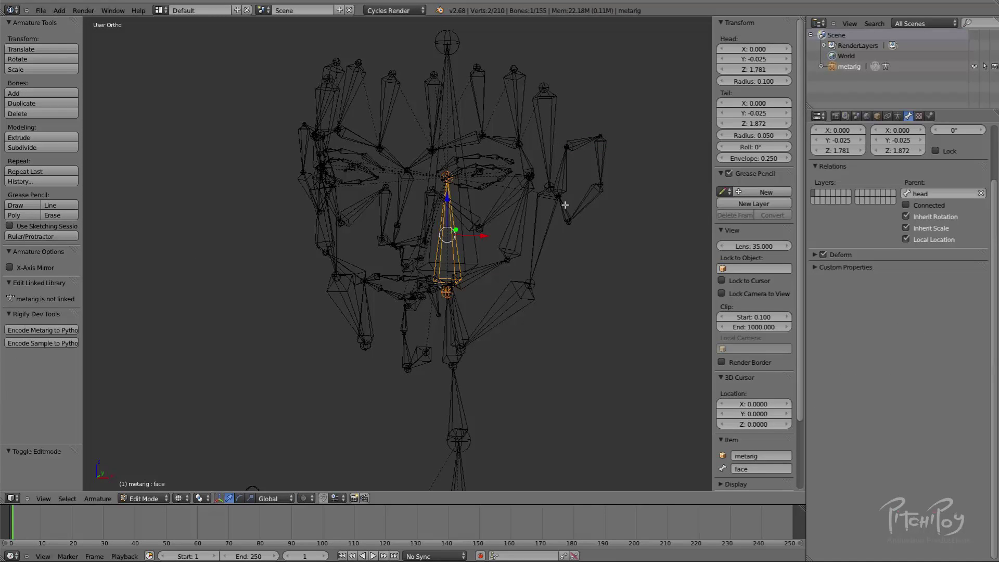
Select the upper left ear bone in Edit Mode to examine its parent relation and bone properties.
{"action": "right_click", "coordinate": [602, 140]}
{"action": "right_click", "coordinate": [568, 157]}
{"action": "right_click", "coordinate": [587, 139]}
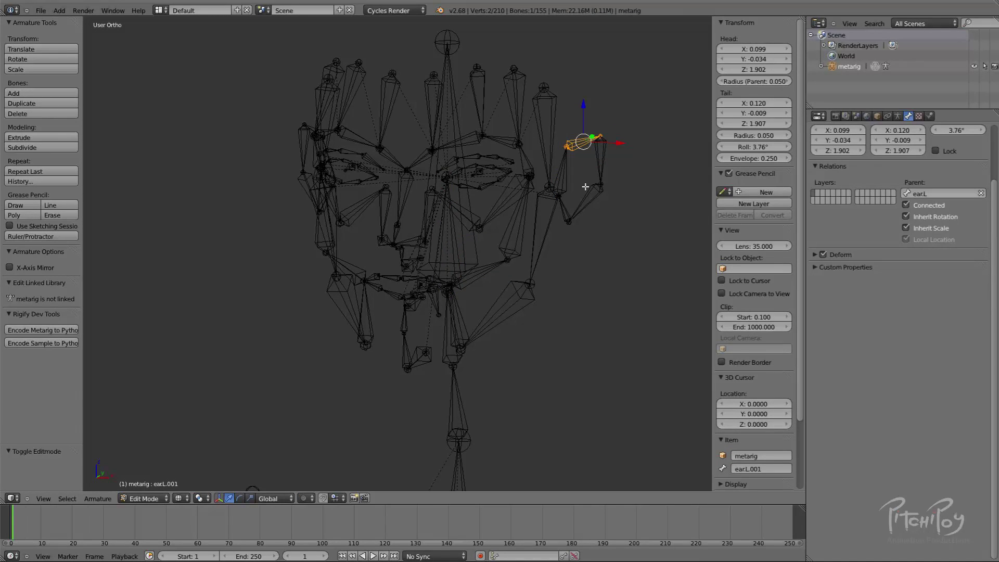
{"action": "middle_click_drag", "start_coordinate": [553, 197], "coordinate": [476, 245]}
Return to Pose Mode and select the face bone to examine its rig type options from the side.
{"action": "key", "text": "Tab"}
{"action": "right_click", "coordinate": [462, 261]}
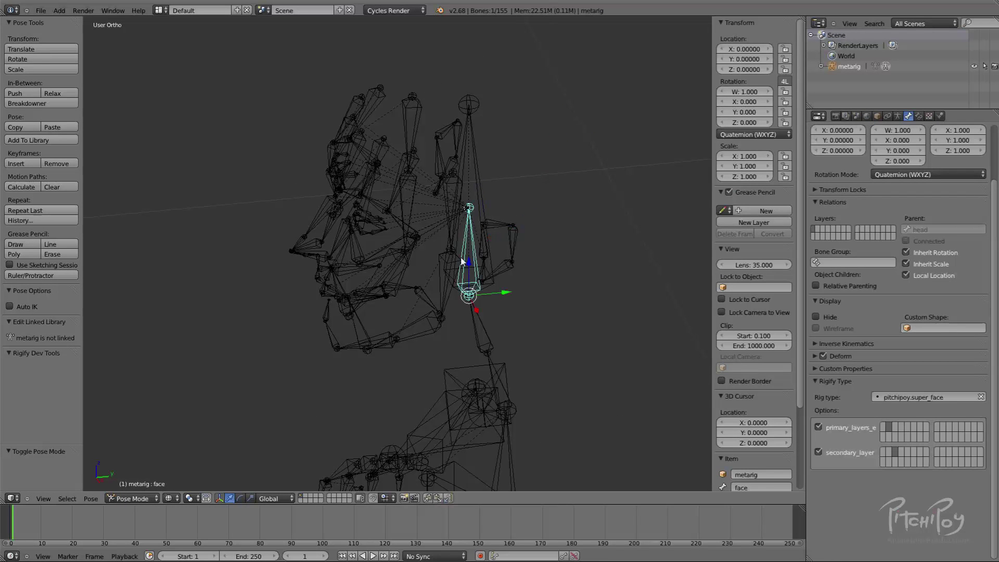
{"action": "right_click", "coordinate": [502, 261]}
{"action": "middle_click_drag", "start_coordinate": [451, 266], "coordinate": [498, 257]}
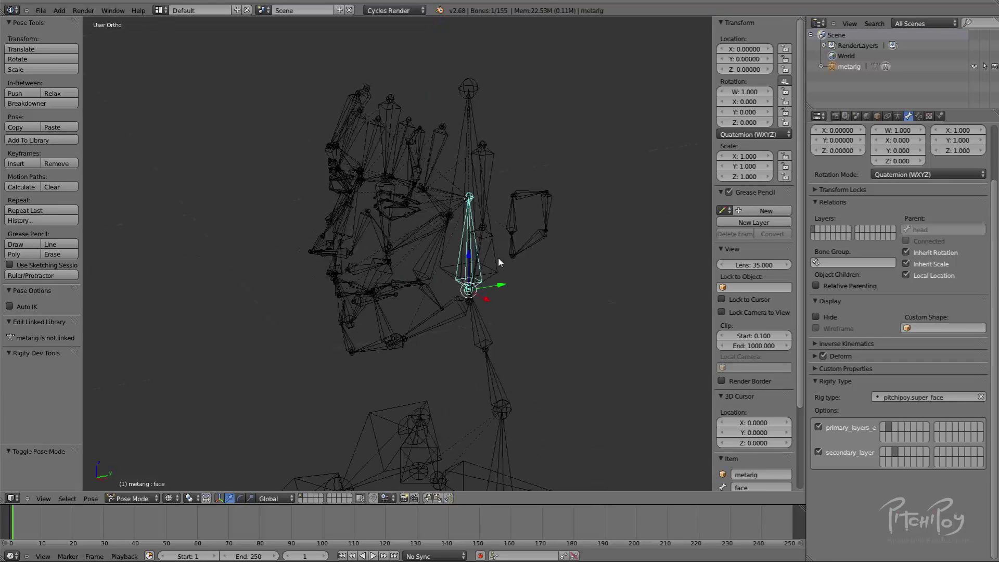
Select the left ear bones and the left jaw bone in turn to check their rig types.
{"action": "right_click", "coordinate": [529, 203]}
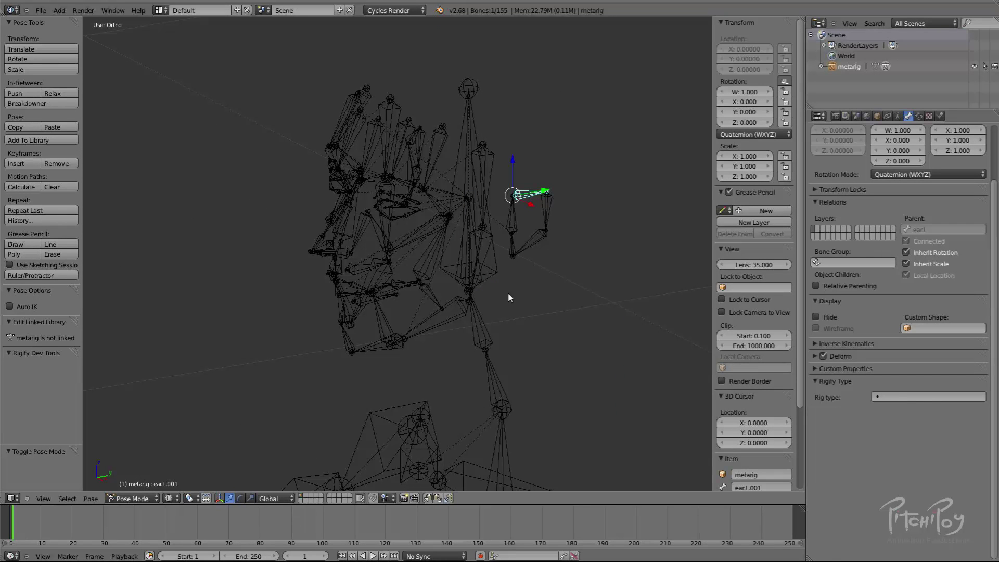
{"action": "middle_click_drag", "start_coordinate": [503, 312], "coordinate": [568, 188]}
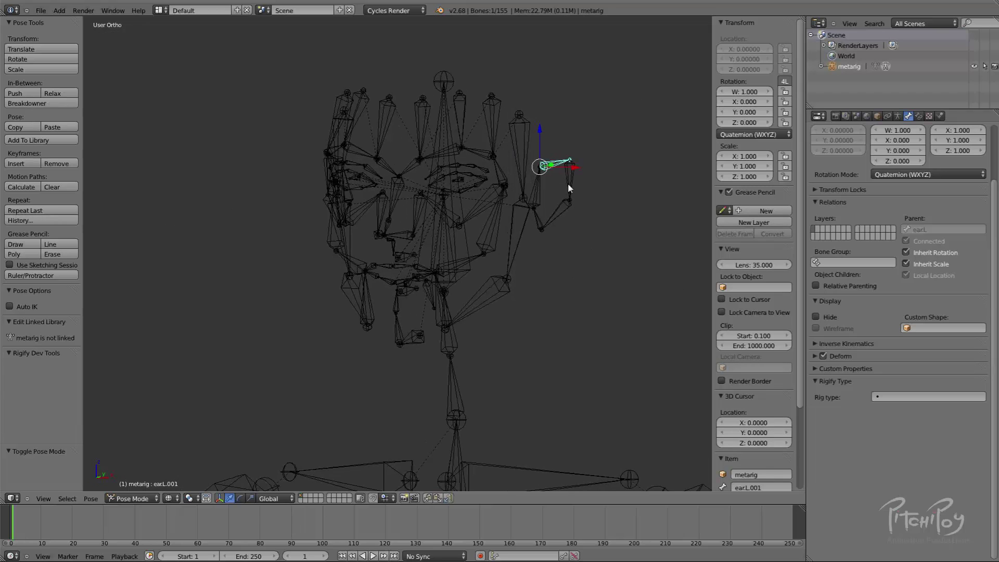
{"action": "right_click", "coordinate": [571, 179]}
{"action": "right_click", "coordinate": [555, 213]}
{"action": "right_click", "coordinate": [519, 228]}
{"action": "middle_click_drag", "start_coordinate": [519, 228], "coordinate": [463, 328]}
{"action": "scroll", "coordinate": [467, 254], "scroll_direction": "down", "scroll_amount": 4}
{"action": "scroll", "coordinate": [440, 214], "scroll_direction": "up", "scroll_amount": 1}
{"action": "scroll", "coordinate": [440, 214], "scroll_direction": "up", "scroll_amount": 2}
{"action": "scroll", "coordinate": [463, 328], "scroll_direction": "up", "scroll_amount": 1}
{"action": "middle_click_drag", "start_coordinate": [463, 327], "coordinate": [490, 293]}
{"action": "scroll", "coordinate": [491, 293], "scroll_direction": "down", "scroll_amount": 1}
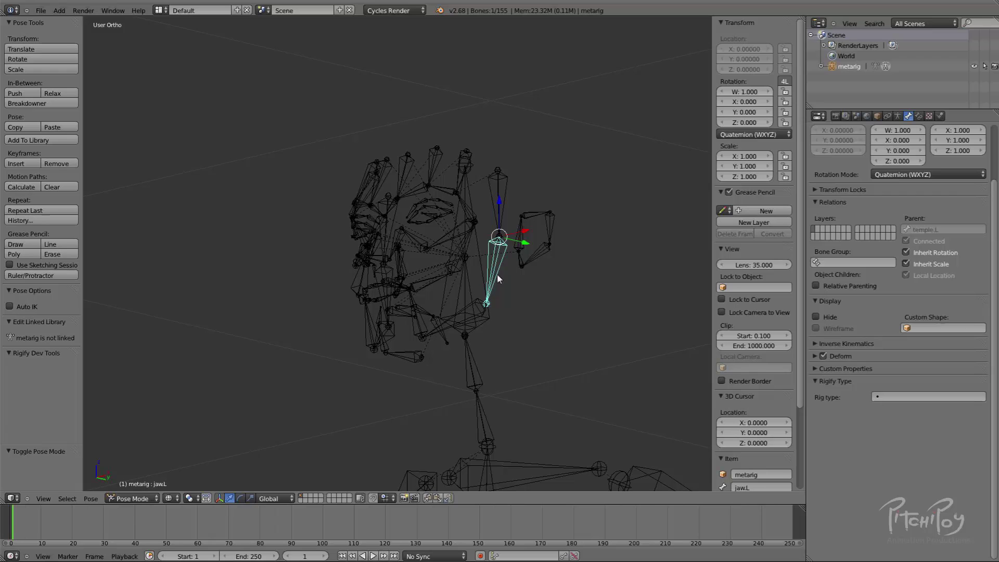
Reselect the face bone and widen the bone properties area so its extra-layer option names can be read in full.
{"action": "right_click", "coordinate": [461, 280]}
{"action": "right_click", "coordinate": [423, 277]}
{"action": "right_click", "coordinate": [466, 279]}
{"action": "right_click", "coordinate": [466, 280]}
{"action": "middle_click_drag", "start_coordinate": [467, 279], "coordinate": [422, 155]}
{"action": "scroll", "coordinate": [423, 155], "scroll_direction": "up", "scroll_amount": 3}
{"action": "middle_click_drag", "start_coordinate": [423, 221], "coordinate": [420, 469], "text": "shift"}
{"action": "mouse_move", "coordinate": [447, 281]}
{"action": "middle_mouse_down"}
{"action": "mouse_move", "coordinate": [509, 244]}
{"action": "mouse_move", "coordinate": [450, 274]}
{"action": "middle_mouse_up"}
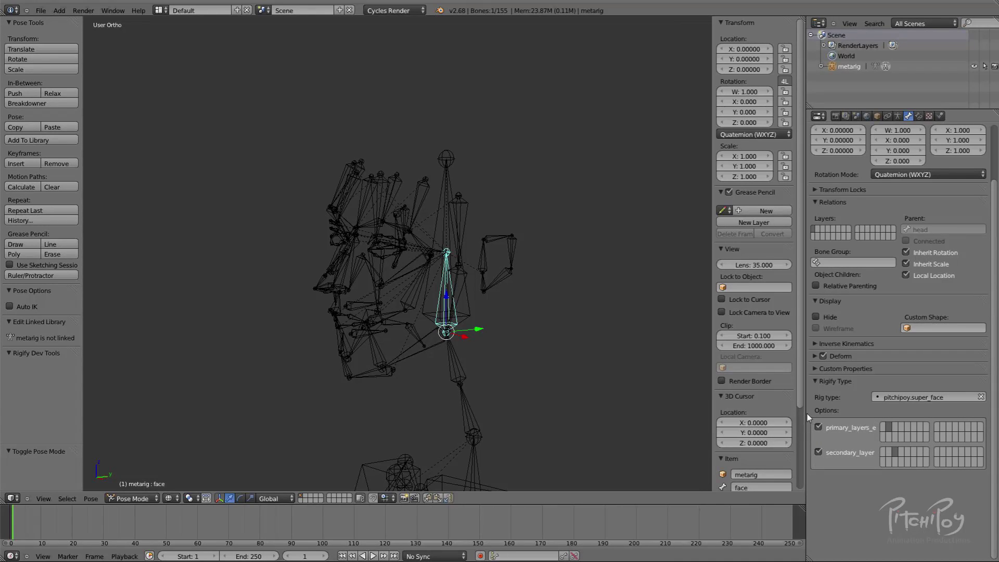
{"action": "left_click_drag", "start_coordinate": [806, 417], "coordinate": [694, 420]}
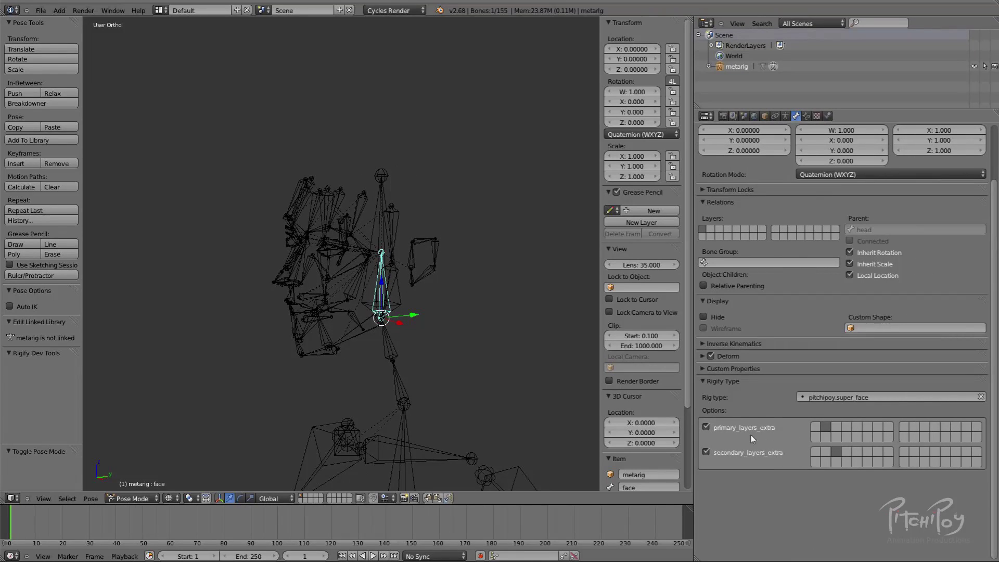
{"action": "left_click", "coordinate": [835, 450]}
Select the hips bone and extend the selection up through the spine, chest and neck bones.
{"action": "middle_click_drag", "start_coordinate": [447, 334], "coordinate": [451, 220], "text": "shift"}
{"action": "scroll", "coordinate": [451, 220], "scroll_direction": "down", "scroll_amount": 3}
{"action": "middle_click_drag", "start_coordinate": [399, 400], "coordinate": [422, 255], "text": "shift"}
{"action": "right_click", "coordinate": [394, 343]}
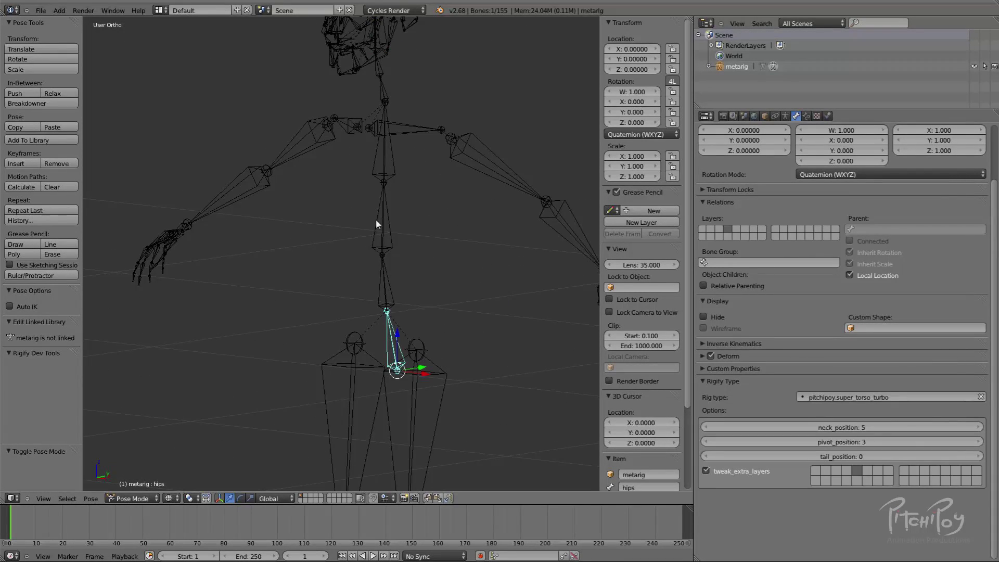
{"action": "right_click", "coordinate": [401, 299], "text": "shift"}
{"action": "right_click", "coordinate": [386, 188], "text": "shift"}
{"action": "right_click", "coordinate": [387, 170], "text": "shift"}
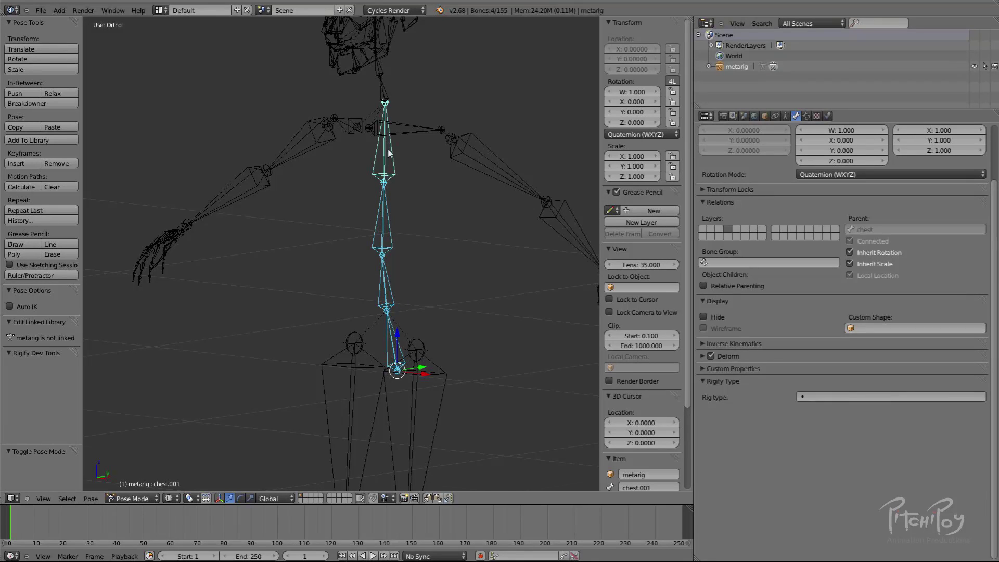
{"action": "middle_click_drag", "start_coordinate": [388, 140], "coordinate": [398, 245], "text": "shift"}
{"action": "right_click", "coordinate": [393, 194], "text": "shift"}
{"action": "right_click", "coordinate": [389, 174], "text": "shift"}
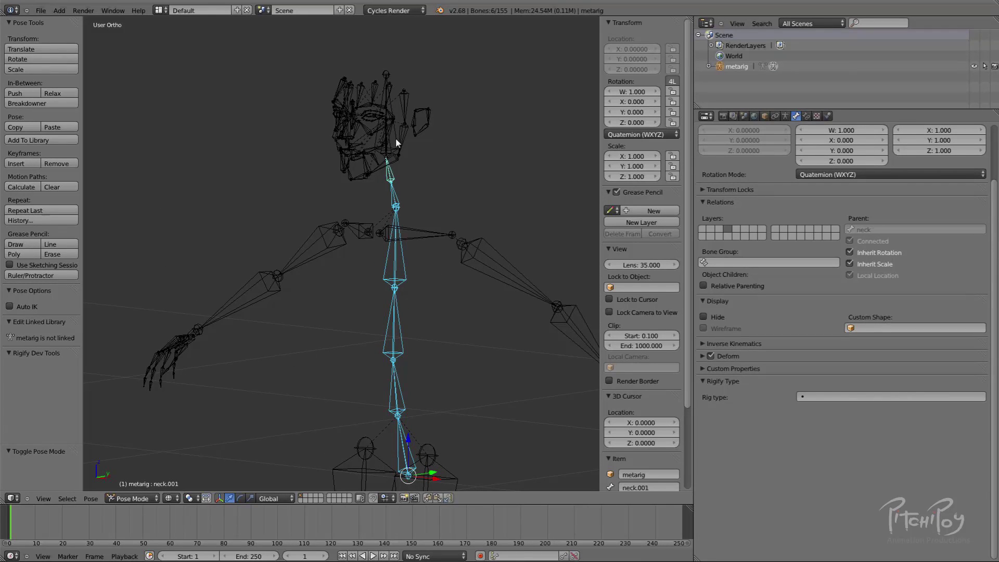
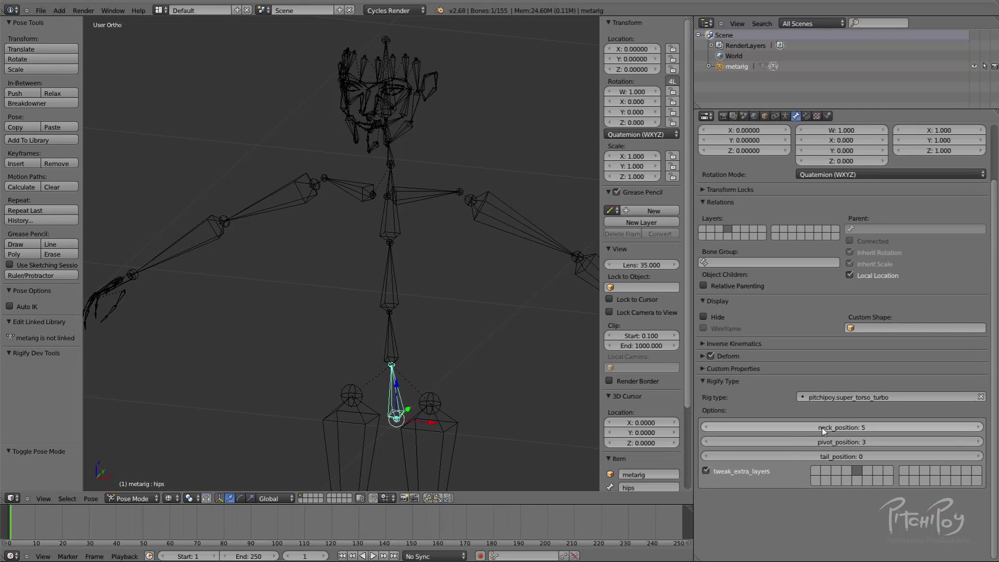
Check the rig type of the neck bone and reselect the hips bone to examine its torso options.
{"action": "middle_click_drag", "start_coordinate": [500, 289], "coordinate": [410, 226]}
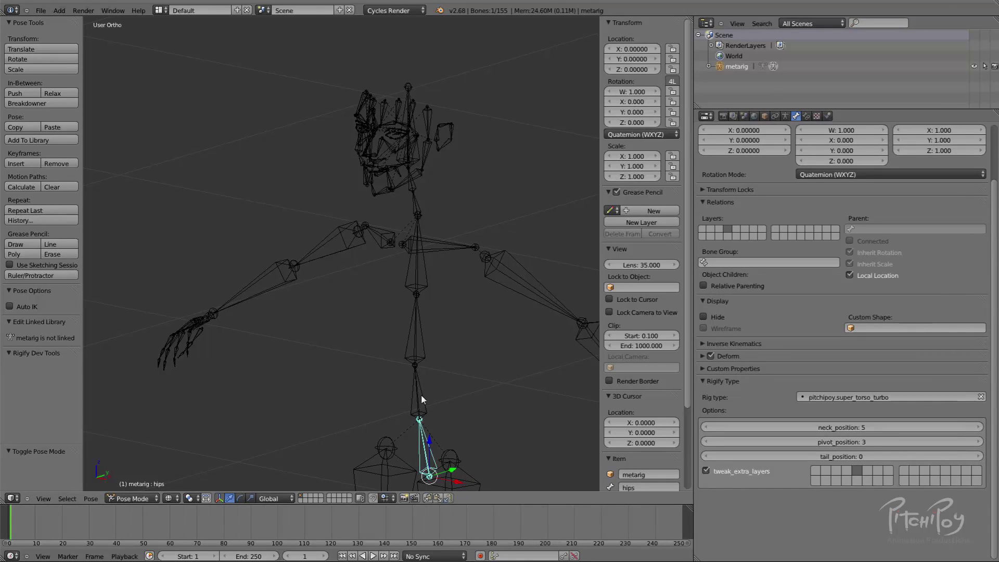
{"action": "right_click", "coordinate": [414, 204]}
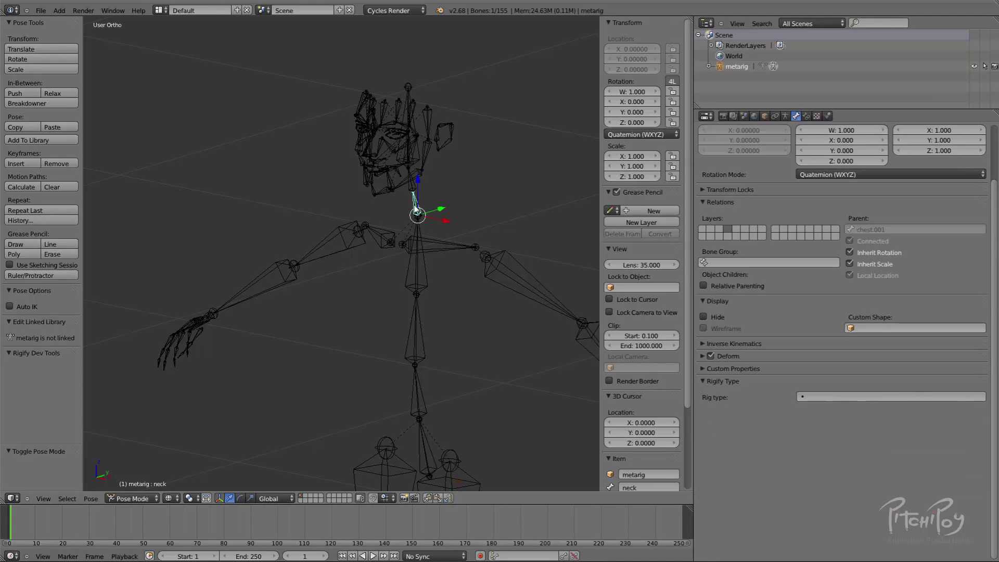
{"action": "middle_click_drag", "start_coordinate": [381, 292], "coordinate": [367, 147]}
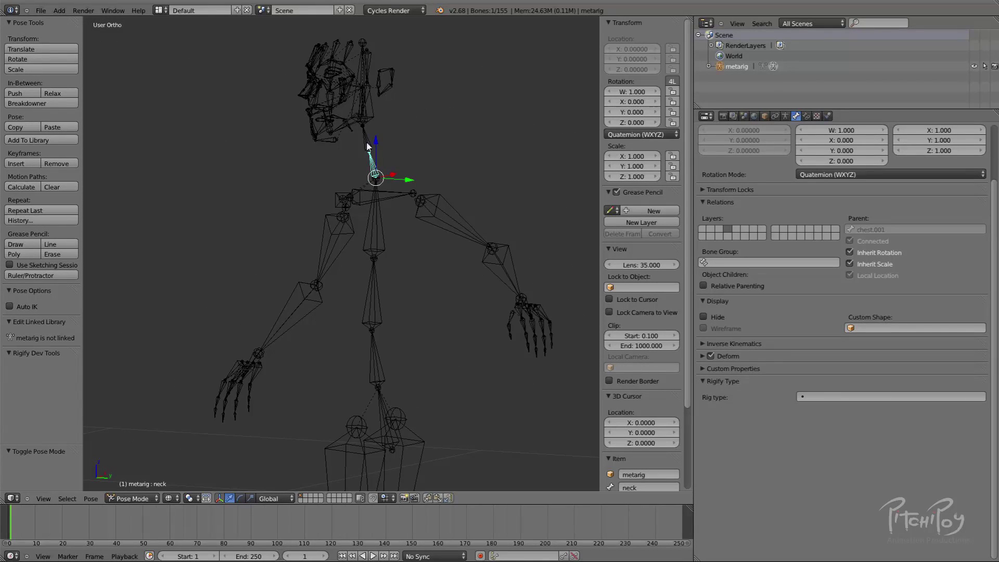
{"action": "right_click", "coordinate": [388, 404]}
{"action": "middle_click_drag", "start_coordinate": [388, 403], "coordinate": [444, 206]}
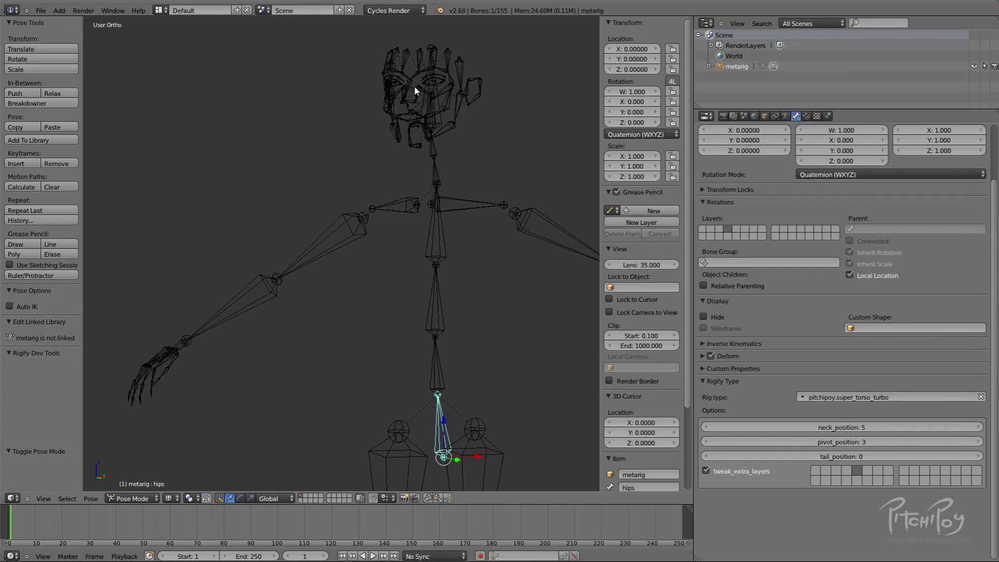
Select the chest bone that relates to the pivot position and try rotating it.
{"action": "middle_click_drag", "start_coordinate": [477, 339], "coordinate": [442, 280]}
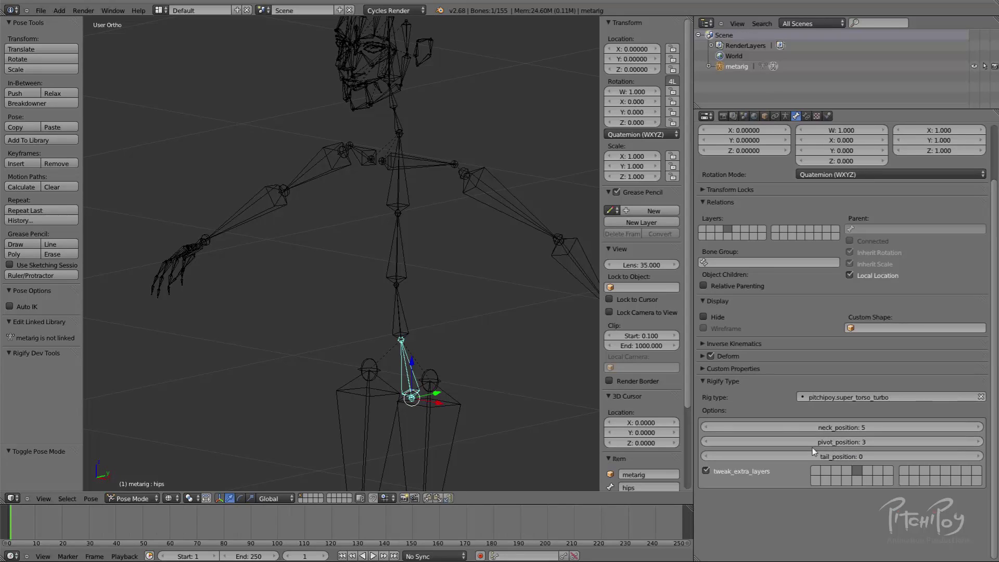
{"action": "right_click", "coordinate": [396, 258]}
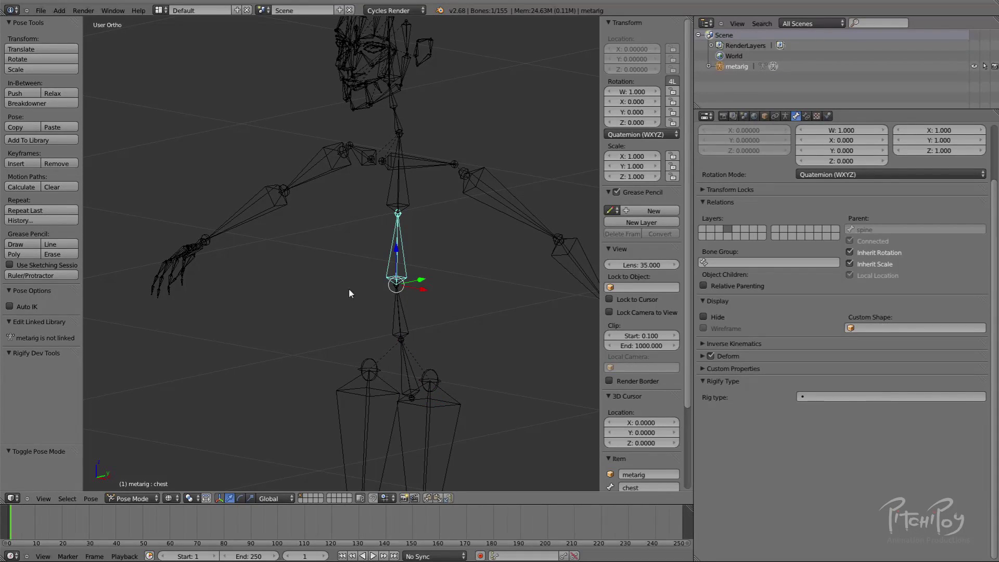
{"action": "middle_click_drag", "start_coordinate": [406, 247], "coordinate": [430, 199]}
{"action": "middle_click_drag", "start_coordinate": [381, 259], "coordinate": [299, 288]}
{"action": "middle_click_drag", "start_coordinate": [381, 291], "coordinate": [411, 228]}
{"action": "key", "text": "r"}
{"action": "right_click", "coordinate": [480, 247]}
Reselect the hips bone and examine the torso chain against its neck, pivot and tail position options.
{"action": "right_click", "coordinate": [422, 316]}
{"action": "scroll", "coordinate": [419, 313], "scroll_direction": "down", "scroll_amount": 1}
{"action": "right_click", "coordinate": [421, 359]}
{"action": "middle_click_drag", "start_coordinate": [382, 301], "coordinate": [330, 133]}
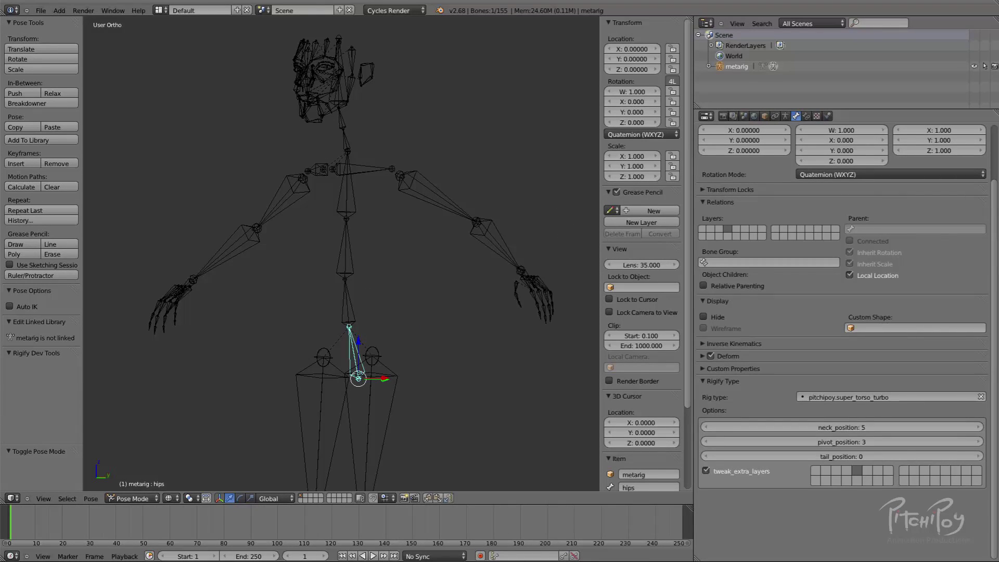
{"action": "middle_click_drag", "start_coordinate": [341, 210], "coordinate": [394, 182]}
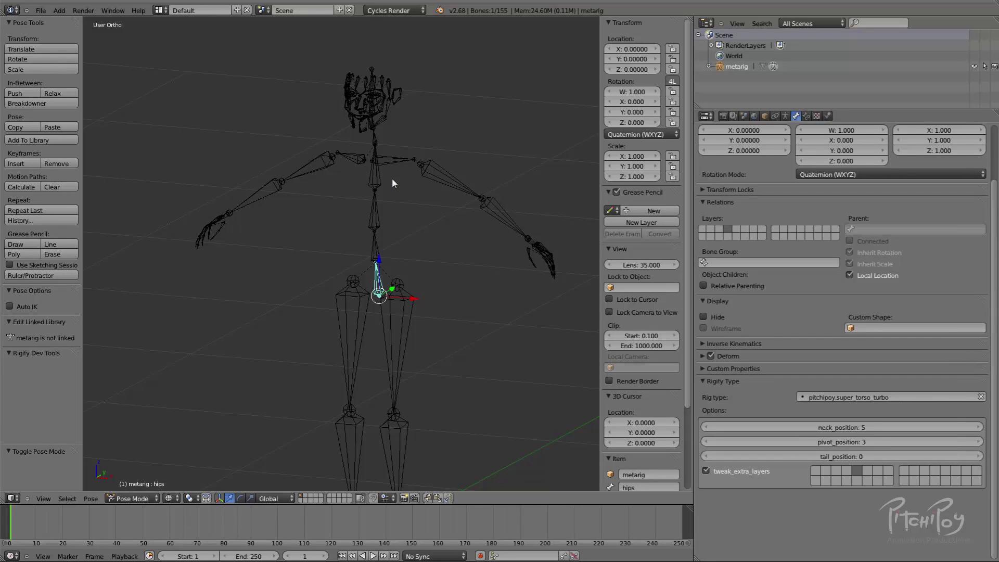
{"action": "middle_click_drag", "start_coordinate": [440, 255], "coordinate": [359, 172], "text": "shift"}
{"action": "scroll", "coordinate": [391, 158], "scroll_direction": "down", "scroll_amount": 1}
{"action": "scroll", "coordinate": [373, 327], "scroll_direction": "up", "scroll_amount": 4}
{"action": "middle_click_drag", "start_coordinate": [359, 171], "coordinate": [379, 251], "text": "shift"}
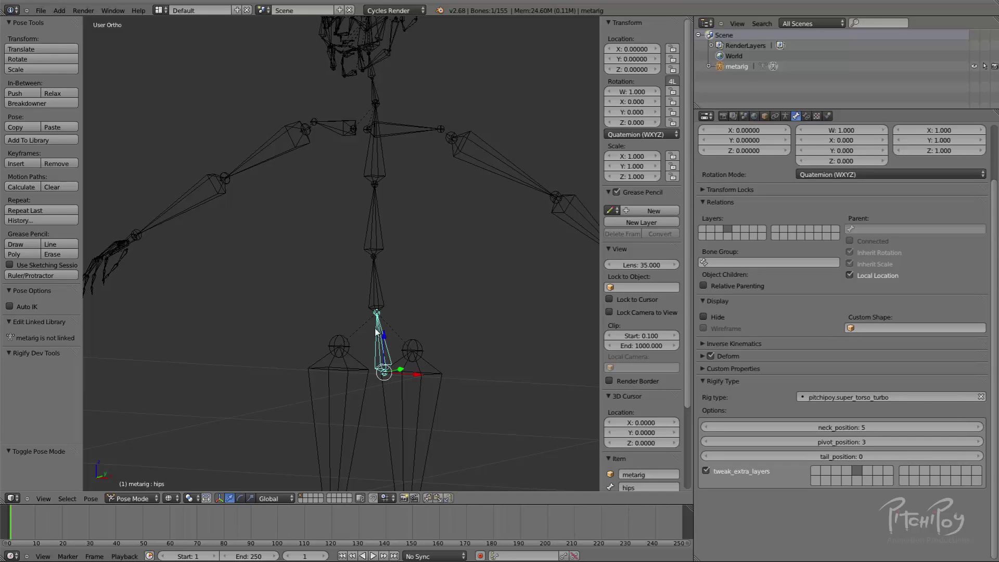
{"action": "middle_click_drag", "start_coordinate": [367, 200], "coordinate": [415, 335], "text": "shift"}
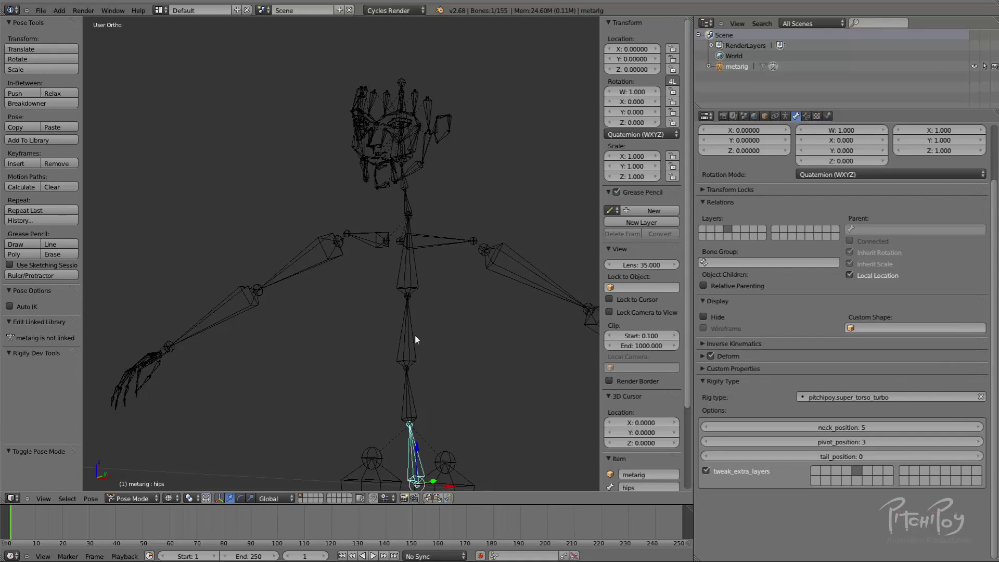
Enter Edit Mode and subdivide the chest bone and the spine bone with one cut each.
{"action": "right_click", "coordinate": [413, 337]}
{"action": "key", "text": "Tab"}
{"action": "key", "text": "w"}
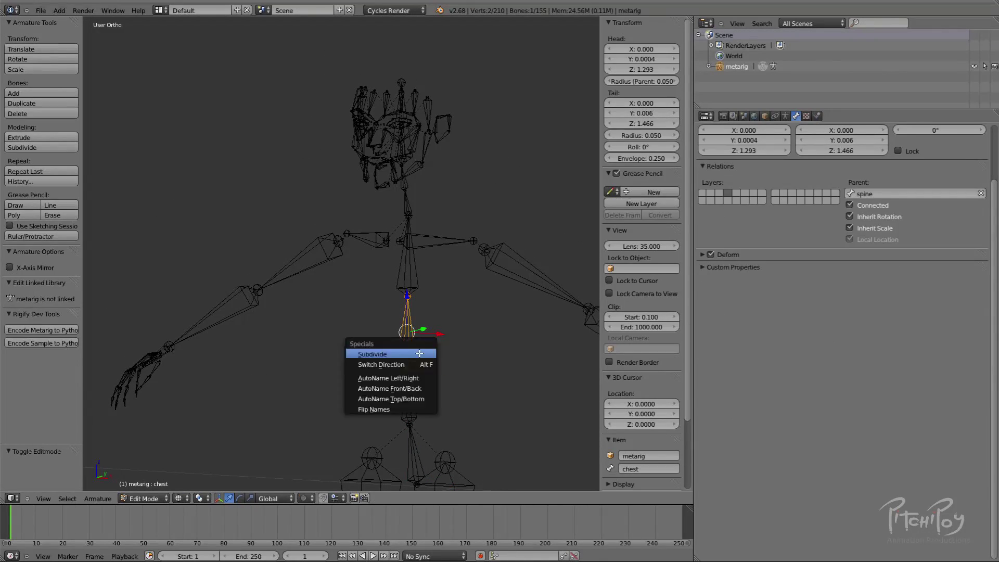
{"action": "left_click", "coordinate": [410, 354]}
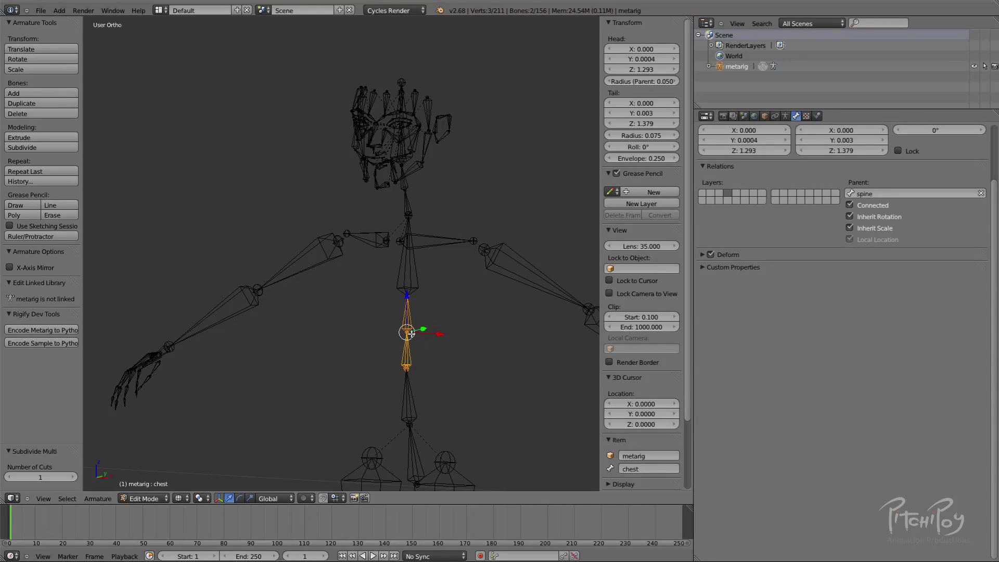
{"action": "right_click", "coordinate": [419, 400]}
{"action": "key", "text": "w"}
{"action": "left_click", "coordinate": [421, 401]}
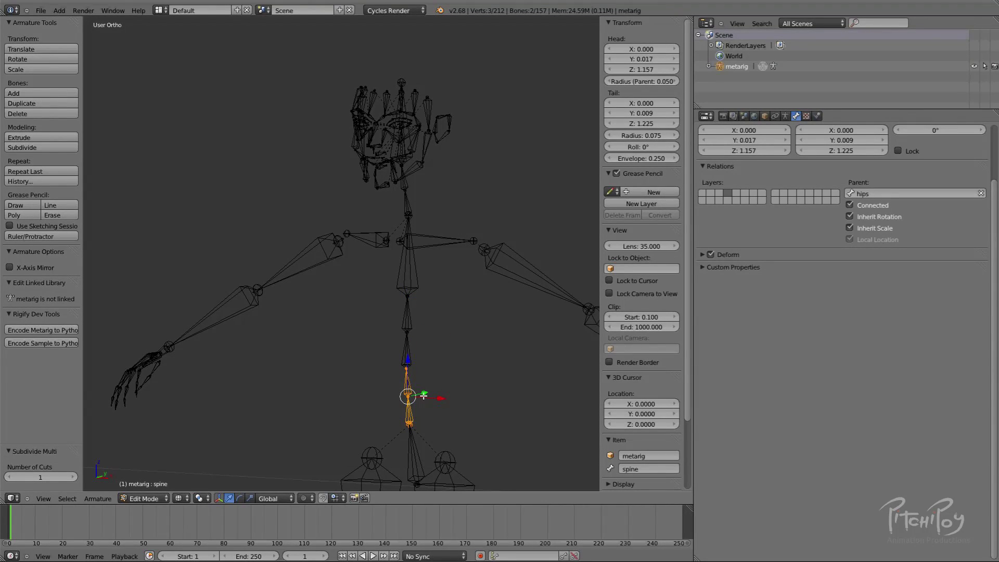
Undo the subdivisions of the spine and chest bones.
{"action": "key", "text": "ctrl+z"}
{"action": "key", "text": "ctrl+z"}
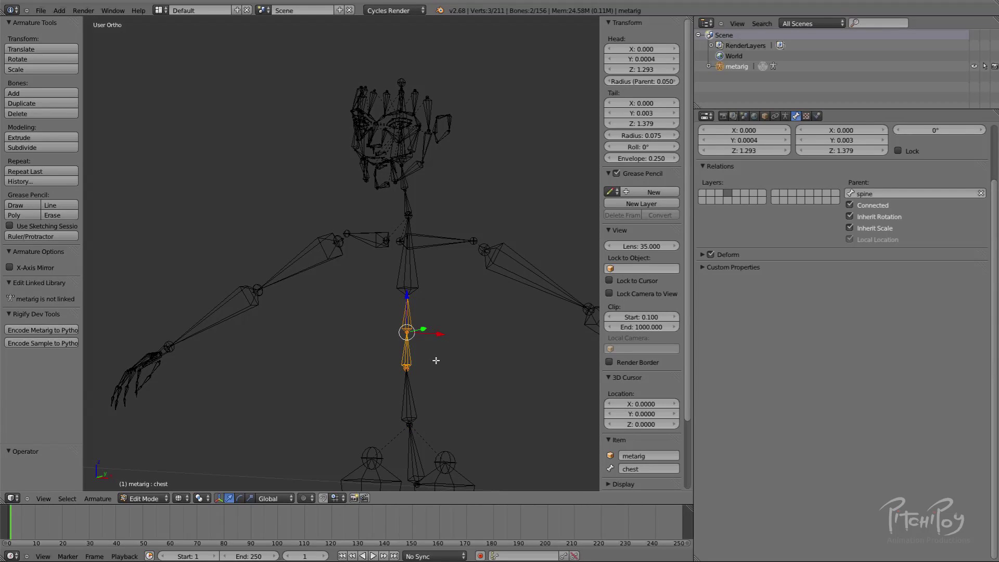
{"action": "middle_click_drag", "start_coordinate": [417, 394], "coordinate": [378, 319], "text": "shift"}
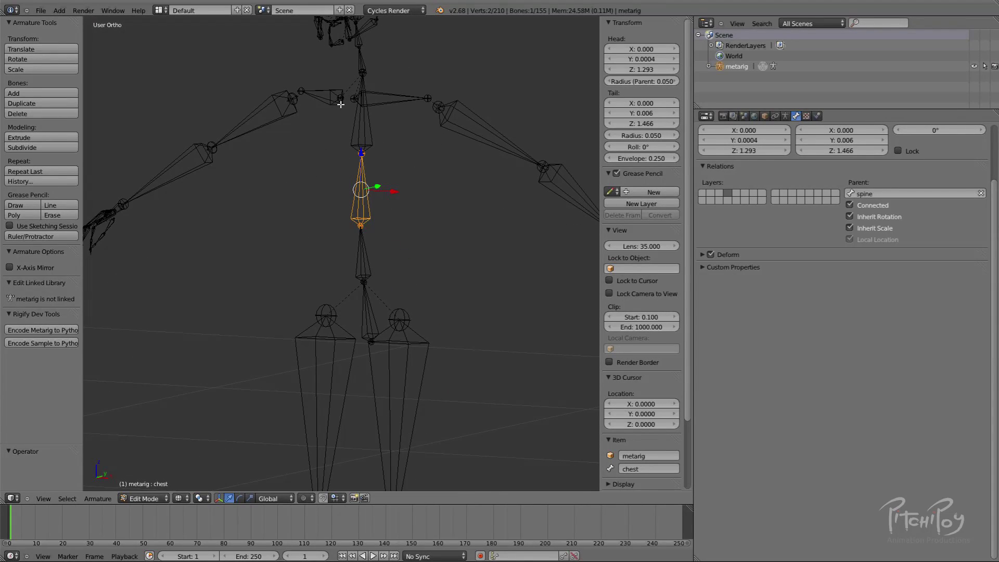
Return to Pose Mode and check the rig types of the hips and neck bones.
{"action": "right_click", "coordinate": [373, 322]}
{"action": "key", "text": "ctrl+Tab"}
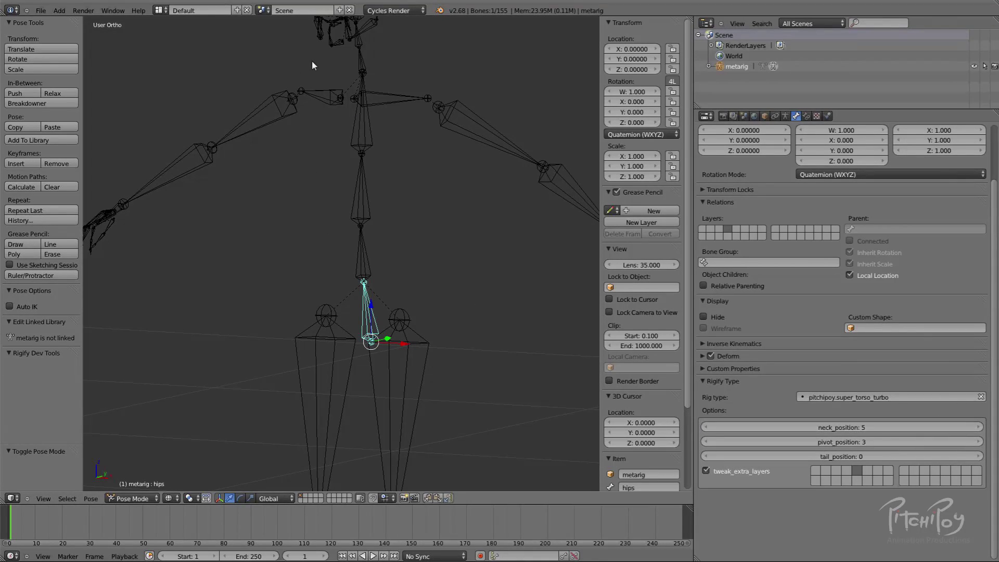
{"action": "right_click", "coordinate": [364, 67]}
{"action": "middle_click_drag", "start_coordinate": [392, 108], "coordinate": [413, 130], "text": "shift"}
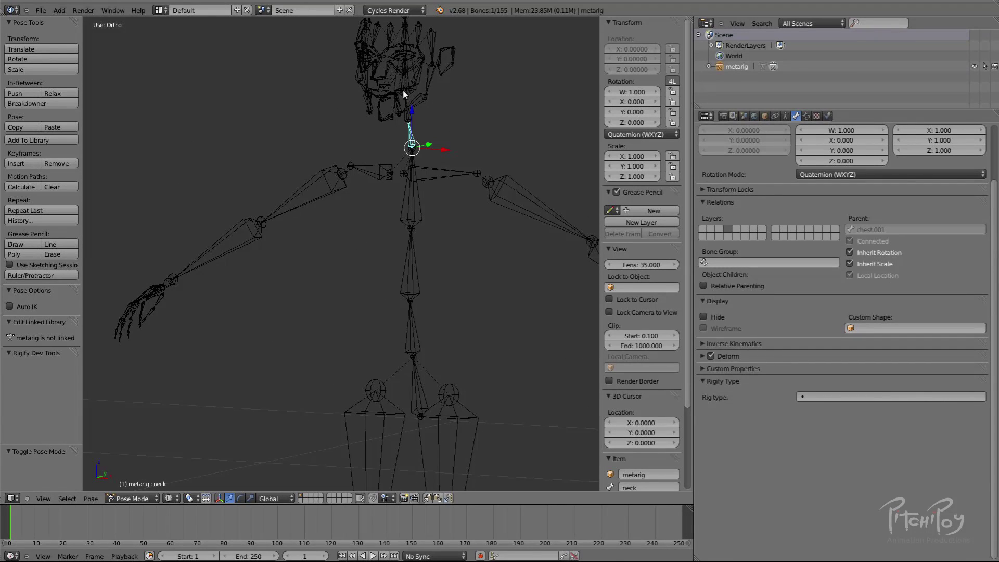
{"action": "middle_click_drag", "start_coordinate": [424, 206], "coordinate": [423, 239]}
{"action": "middle_click_drag", "start_coordinate": [377, 167], "coordinate": [414, 249], "text": "ctrl"}
{"action": "right_click", "coordinate": [396, 309]}
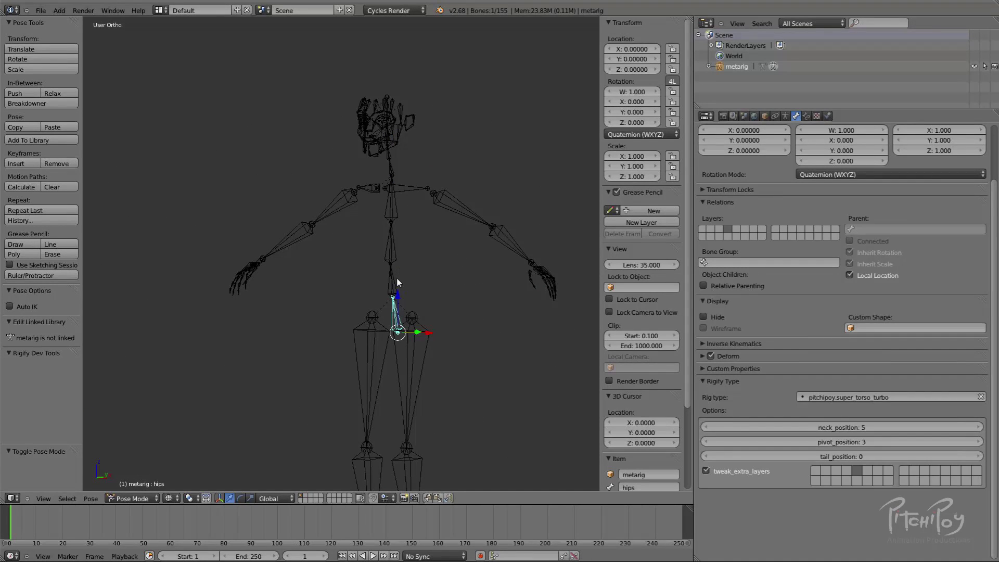
Select the meta-rig's upper-body bones in turn from several angles, ending on the upper chest bone, to check their rig types.
{"action": "right_click", "coordinate": [396, 257]}
{"action": "right_click", "coordinate": [401, 190]}
{"action": "right_click", "coordinate": [397, 207]}
{"action": "middle_click_drag", "start_coordinate": [399, 238], "coordinate": [362, 223]}
{"action": "middle_click_drag", "start_coordinate": [413, 67], "coordinate": [411, 115], "text": "ctrl"}
{"action": "middle_click_drag", "start_coordinate": [366, 213], "coordinate": [333, 245], "text": "shift"}
{"action": "right_click", "coordinate": [299, 256]}
{"action": "right_click", "coordinate": [307, 325]}
{"action": "right_click", "coordinate": [299, 254]}
{"action": "right_click", "coordinate": [294, 88]}
{"action": "middle_click_drag", "start_coordinate": [295, 89], "coordinate": [259, 97]}
{"action": "middle_click_drag", "start_coordinate": [278, 155], "coordinate": [357, 220], "text": "shift"}
{"action": "middle_click_drag", "start_coordinate": [357, 221], "coordinate": [395, 208]}
{"action": "right_click", "coordinate": [359, 179]}
{"action": "middle_click_drag", "start_coordinate": [313, 138], "coordinate": [458, 279], "text": "shift"}
{"action": "right_click", "coordinate": [361, 315]}
{"action": "right_click", "coordinate": [367, 160]}
{"action": "right_click", "coordinate": [363, 231]}
{"action": "scroll", "coordinate": [380, 250], "scroll_direction": "down", "scroll_amount": 4}
{"action": "middle_click_drag", "start_coordinate": [377, 304], "coordinate": [353, 167], "text": "shift"}
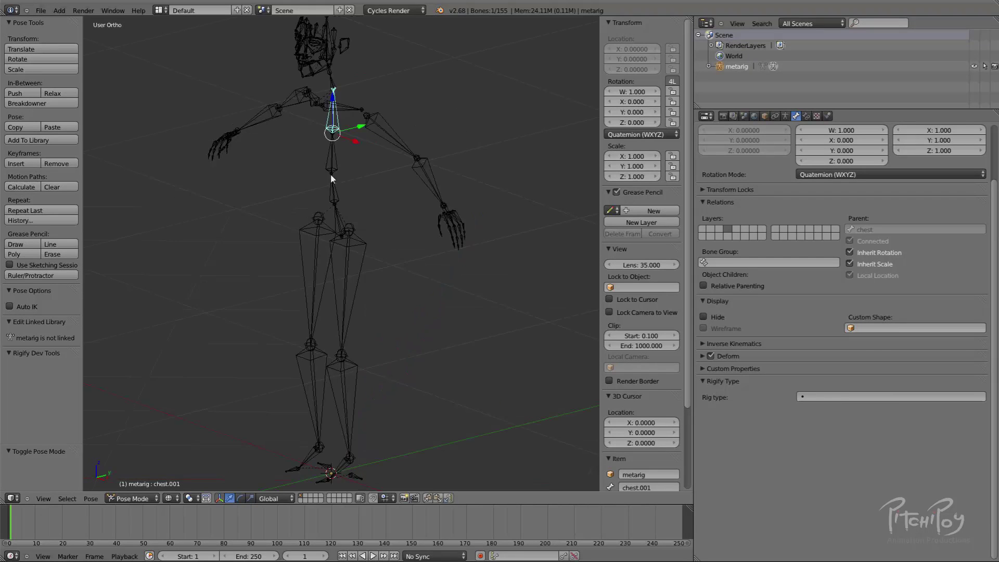
Select the left upper arm bone to examine its super_limb rig type options.
{"action": "right_click", "coordinate": [421, 115]}
{"action": "middle_click_drag", "start_coordinate": [421, 115], "coordinate": [353, 130]}
{"action": "scroll", "coordinate": [416, 136], "scroll_direction": "up", "scroll_amount": 3}
{"action": "middle_click_drag", "start_coordinate": [479, 137], "coordinate": [375, 257], "text": "shift"}
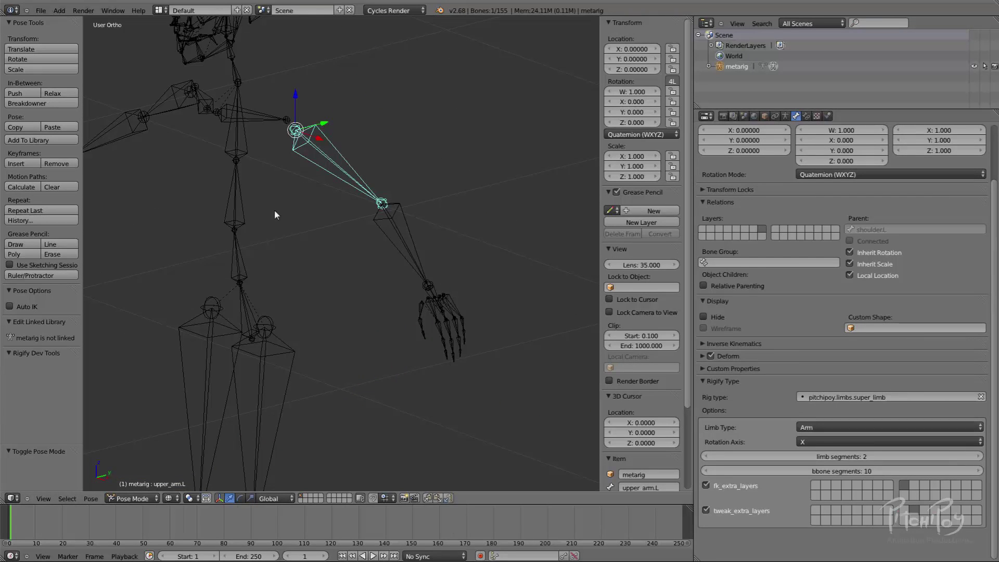
{"action": "middle_click_drag", "start_coordinate": [265, 234], "coordinate": [291, 234]}
Check the bones further down the left arm up close and reselect the left upper arm bone.
{"action": "right_click", "coordinate": [432, 243]}
{"action": "right_click", "coordinate": [469, 297]}
{"action": "middle_click_drag", "start_coordinate": [416, 216], "coordinate": [358, 116], "text": "shift"}
{"action": "right_click", "coordinate": [378, 150]}
{"action": "scroll", "coordinate": [469, 185], "scroll_direction": "up", "scroll_amount": 3}
{"action": "middle_click_drag", "start_coordinate": [478, 190], "coordinate": [472, 304], "text": "shift"}
{"action": "right_click", "coordinate": [329, 97]}
{"action": "scroll", "coordinate": [387, 151], "scroll_direction": "down", "scroll_amount": 3}
{"action": "middle_click_drag", "start_coordinate": [380, 153], "coordinate": [466, 252], "text": "shift"}
{"action": "scroll", "coordinate": [467, 252], "scroll_direction": "up", "scroll_amount": 1}
{"action": "middle_click_drag", "start_coordinate": [368, 218], "coordinate": [421, 293]}
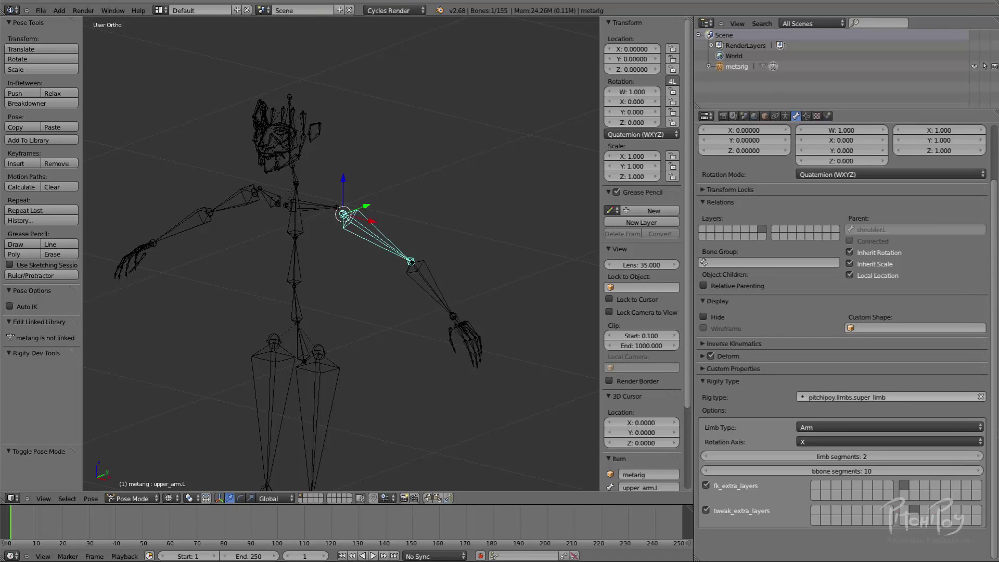
Examine the Limb Type choices of the left upper arm bone, looking over the rig's other limb bones in between.
{"action": "left_click", "coordinate": [812, 427]}
{"action": "middle_click_drag", "start_coordinate": [469, 271], "coordinate": [539, 316]}
{"action": "right_click", "coordinate": [453, 299]}
{"action": "scroll", "coordinate": [354, 316], "scroll_direction": "down", "scroll_amount": 3}
{"action": "right_click", "coordinate": [389, 264]}
{"action": "right_click", "coordinate": [372, 244]}
{"action": "scroll", "coordinate": [373, 245], "scroll_direction": "up", "scroll_amount": 3}
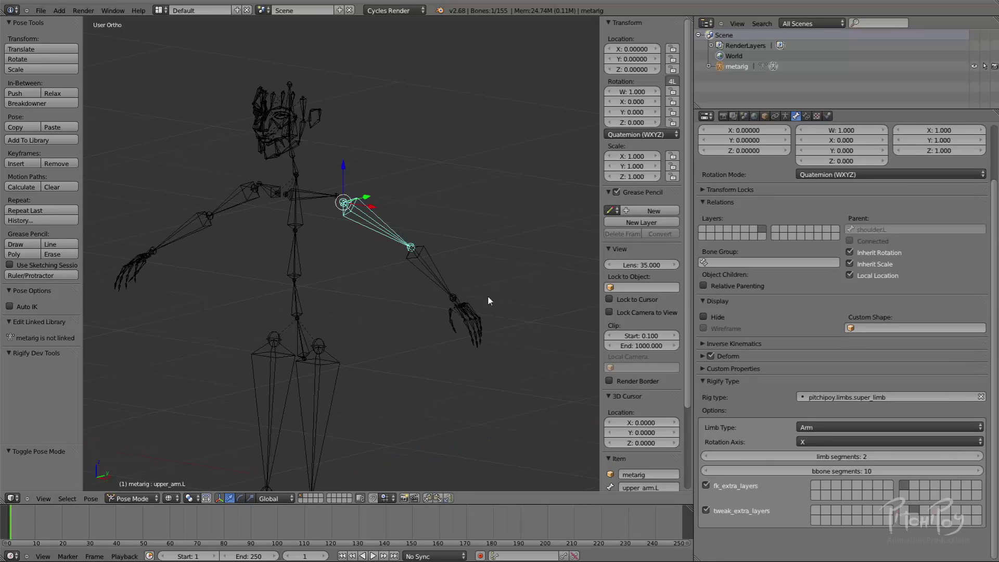
{"action": "left_click", "coordinate": [809, 426]}
{"action": "middle_click_drag", "start_coordinate": [388, 238], "coordinate": [448, 160]}
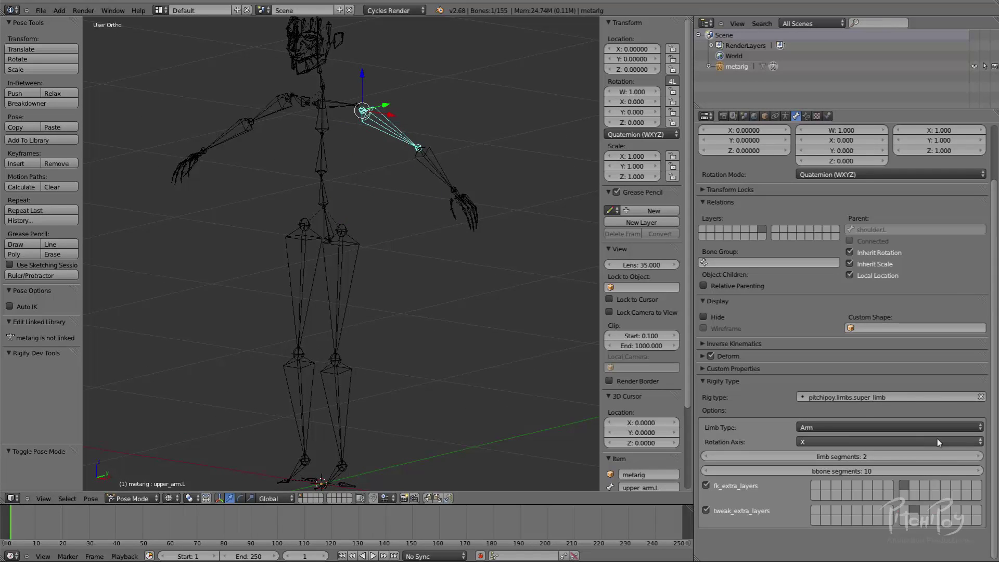
Examine the left arm's bone chain from several angles against the upper arm bone's Limb Type and Rotation Axis options.
{"action": "middle_click_drag", "start_coordinate": [448, 313], "coordinate": [236, 154]}
{"action": "scroll", "coordinate": [236, 154], "scroll_direction": "up", "scroll_amount": 4}
{"action": "middle_click_drag", "start_coordinate": [434, 220], "coordinate": [424, 161]}
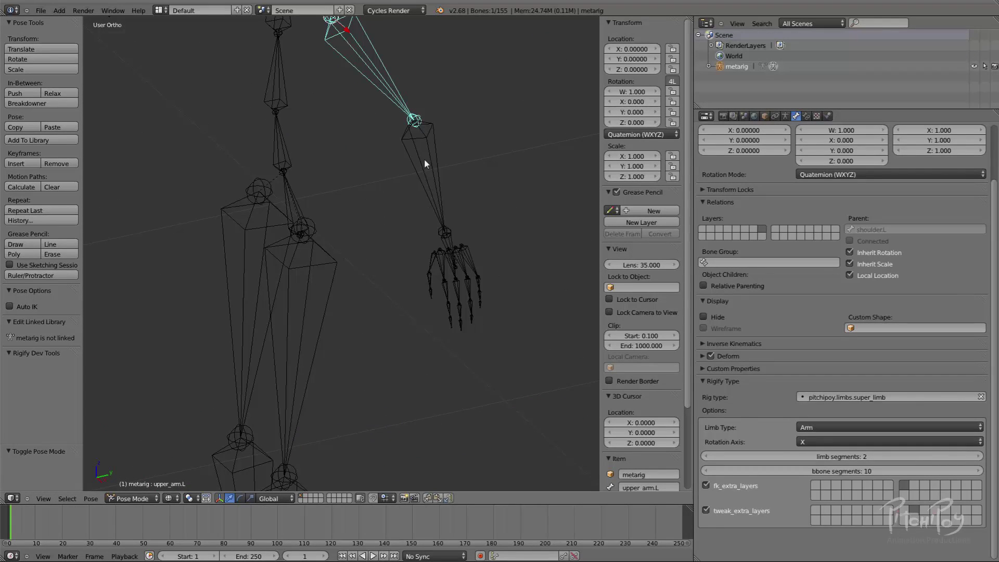
{"action": "middle_click_drag", "start_coordinate": [342, 161], "coordinate": [352, 213]}
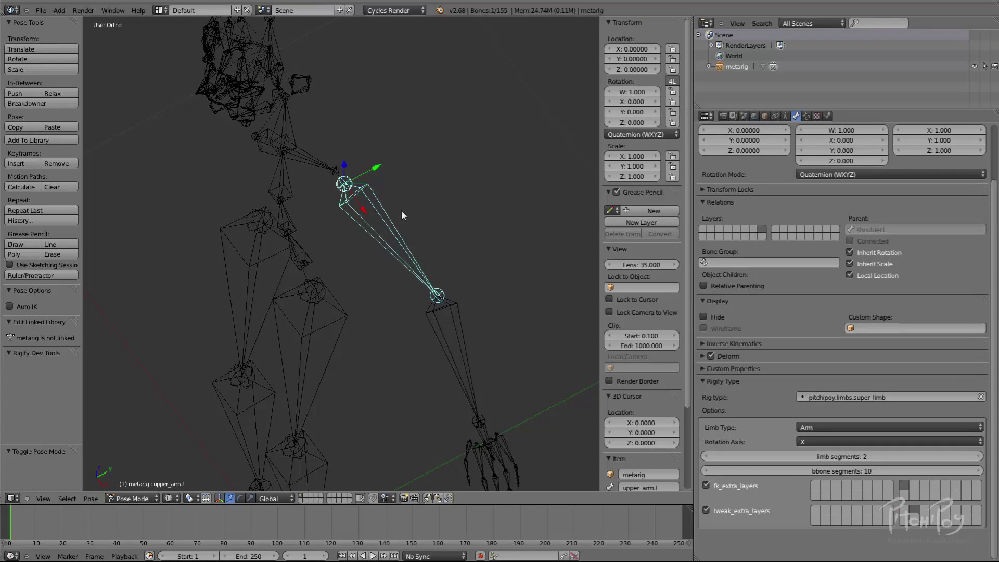
{"action": "middle_click_drag", "start_coordinate": [416, 283], "coordinate": [424, 233]}
{"action": "middle_click_drag", "start_coordinate": [454, 275], "coordinate": [440, 282]}
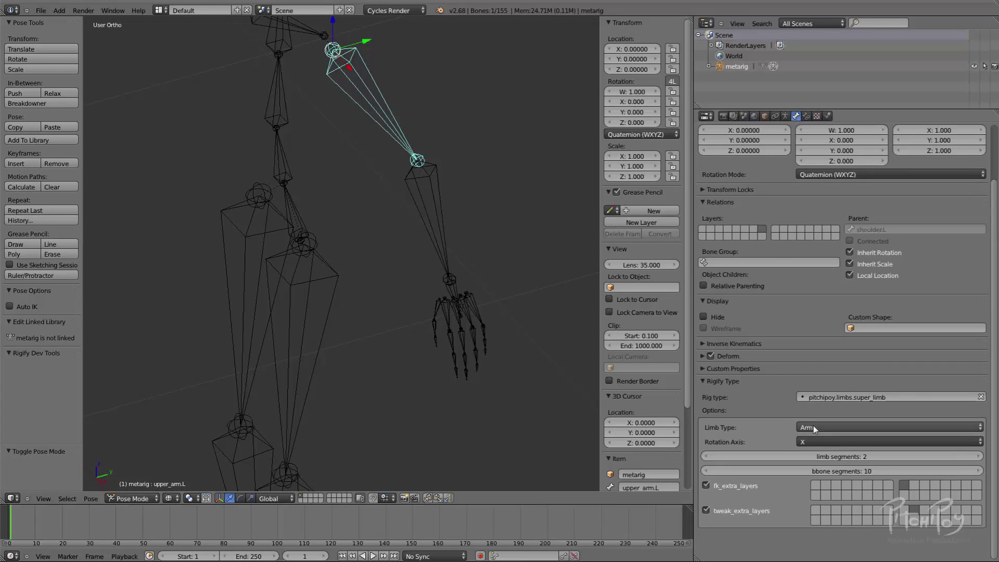
{"action": "middle_click_drag", "start_coordinate": [454, 227], "coordinate": [472, 196]}
{"action": "scroll", "coordinate": [498, 283], "scroll_direction": "down", "scroll_amount": 3}
{"action": "scroll", "coordinate": [481, 282], "scroll_direction": "up", "scroll_amount": 1}
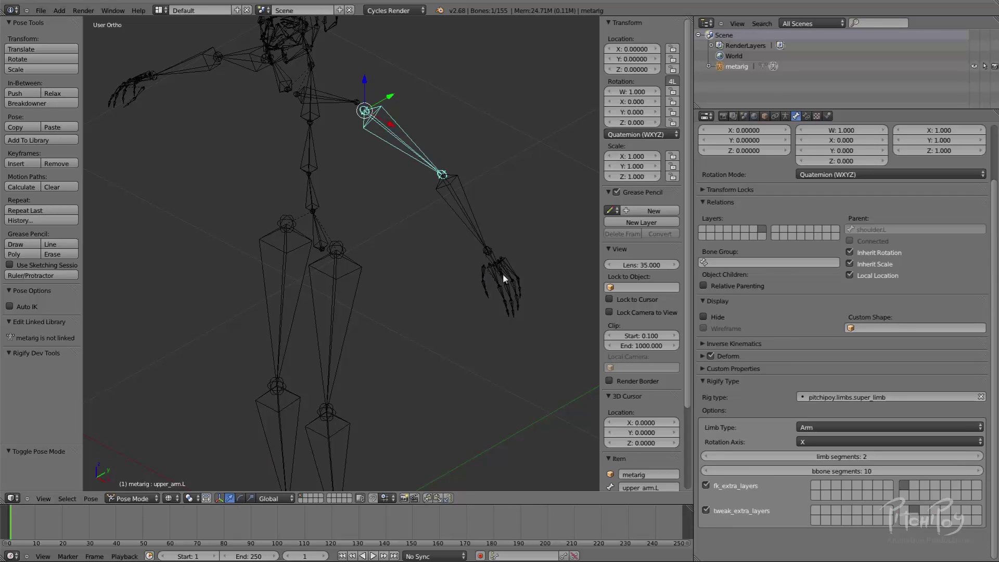
{"action": "middle_click_drag", "start_coordinate": [482, 279], "coordinate": [493, 260]}
{"action": "scroll", "coordinate": [452, 277], "scroll_direction": "up", "scroll_amount": 1}
Select the left thigh bone and the next bone down the leg to examine their rig type options.
{"action": "right_click", "coordinate": [346, 276]}
{"action": "scroll", "coordinate": [346, 275], "scroll_direction": "down", "scroll_amount": 2}
{"action": "middle_click_drag", "start_coordinate": [345, 276], "coordinate": [363, 282]}
{"action": "middle_click_drag", "start_coordinate": [377, 356], "coordinate": [292, 256], "text": "shift"}
{"action": "scroll", "coordinate": [357, 243], "scroll_direction": "up", "scroll_amount": 3}
{"action": "middle_click_drag", "start_coordinate": [345, 420], "coordinate": [333, 171], "text": "shift"}
{"action": "scroll", "coordinate": [333, 208], "scroll_direction": "up", "scroll_amount": 3}
{"action": "middle_click_drag", "start_coordinate": [295, 270], "coordinate": [417, 254]}
{"action": "right_click", "coordinate": [365, 225]}
{"action": "middle_click_drag", "start_coordinate": [365, 225], "coordinate": [391, 233]}
{"action": "middle_click_drag", "start_coordinate": [466, 236], "coordinate": [502, 419]}
Select the lower bones of the left leg and foot in turn, ending on the toe, to check their rig types.
{"action": "scroll", "coordinate": [419, 325], "scroll_direction": "up", "scroll_amount": 3}
{"action": "middle_click_drag", "start_coordinate": [419, 326], "coordinate": [523, 219], "text": "shift"}
{"action": "middle_click_drag", "start_coordinate": [523, 218], "coordinate": [427, 198]}
{"action": "scroll", "coordinate": [406, 208], "scroll_direction": "down", "scroll_amount": 3}
{"action": "middle_click_drag", "start_coordinate": [353, 239], "coordinate": [335, 247]}
{"action": "right_click", "coordinate": [370, 312]}
{"action": "right_click", "coordinate": [414, 218]}
{"action": "scroll", "coordinate": [414, 250], "scroll_direction": "down", "scroll_amount": 2}
{"action": "right_click", "coordinate": [416, 300]}
{"action": "key", "text": "KP_3"}
{"action": "middle_click_drag", "start_coordinate": [300, 353], "coordinate": [338, 367]}
{"action": "right_click", "coordinate": [339, 362]}
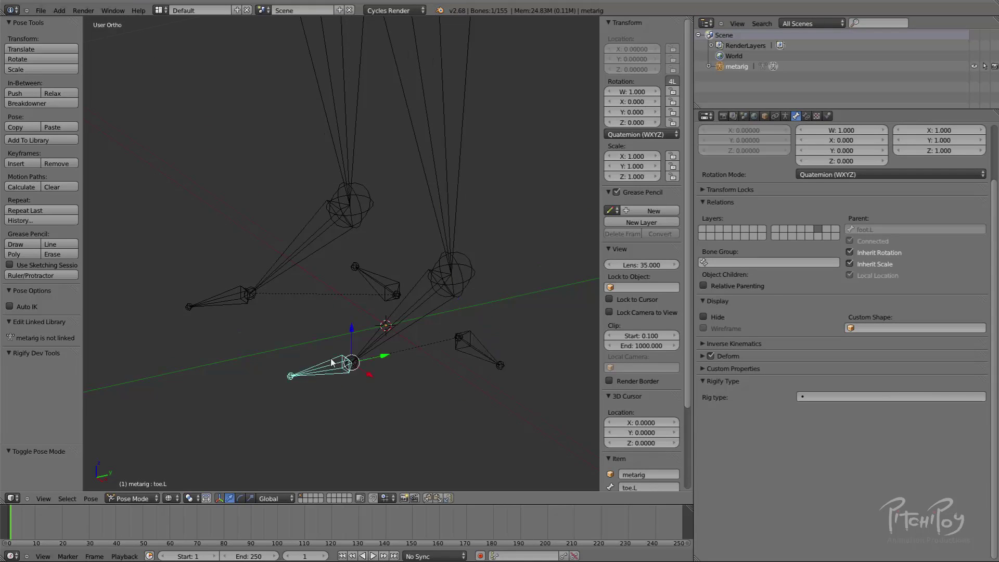
Deselect everything and select the left hand's palm bones in turn to compare their rig types.
{"action": "scroll", "coordinate": [365, 292], "scroll_direction": "down", "scroll_amount": 8}
{"action": "key", "text": "a"}
{"action": "middle_click_drag", "start_coordinate": [398, 186], "coordinate": [359, 291], "text": "shift"}
{"action": "scroll", "coordinate": [429, 243], "scroll_direction": "up", "scroll_amount": 10}
{"action": "right_click", "coordinate": [436, 316]}
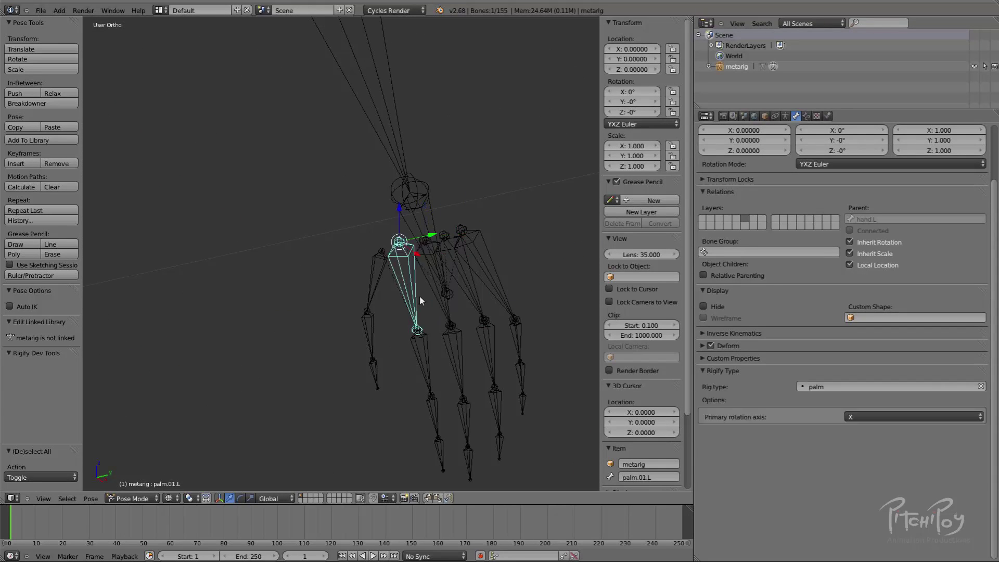
{"action": "right_click", "coordinate": [495, 295]}
{"action": "right_click", "coordinate": [438, 282]}
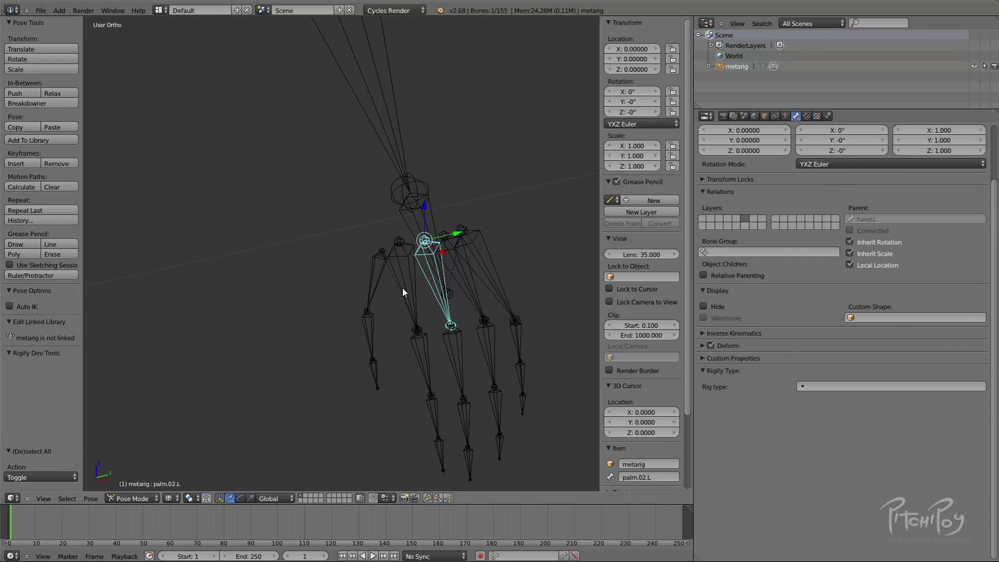
{"action": "right_click", "coordinate": [402, 287]}
{"action": "right_click", "coordinate": [489, 282]}
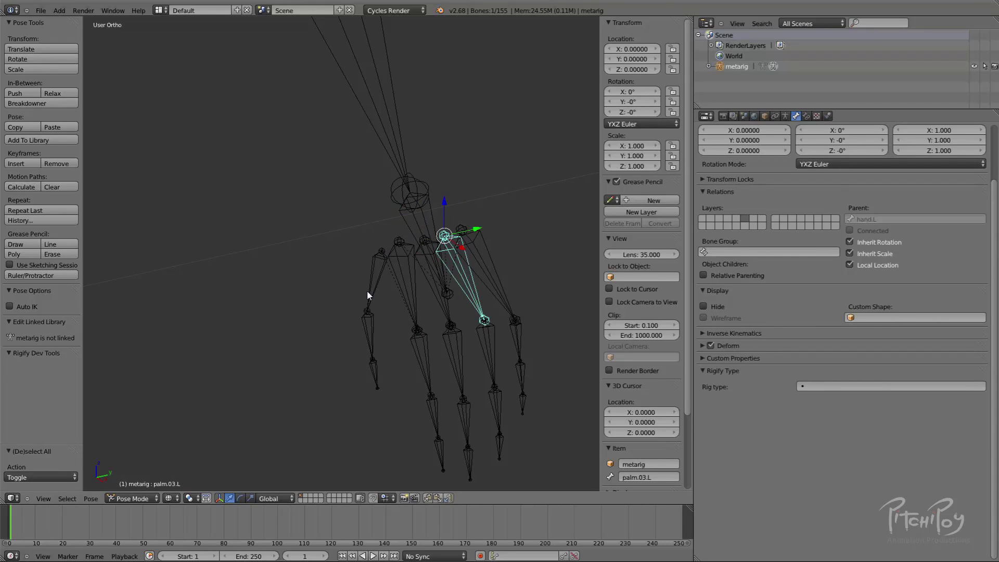
Select the left thumb's base bone and the first bones of the fingers to check their rig types, ending on the thumb.
{"action": "right_click", "coordinate": [368, 290]}
{"action": "right_click", "coordinate": [420, 362]}
{"action": "right_click", "coordinate": [456, 359]}
{"action": "right_click", "coordinate": [486, 352]}
{"action": "right_click", "coordinate": [453, 355]}
{"action": "right_click", "coordinate": [423, 357]}
{"action": "right_click", "coordinate": [374, 293]}
{"action": "right_click", "coordinate": [425, 362]}
{"action": "right_click", "coordinate": [370, 293]}
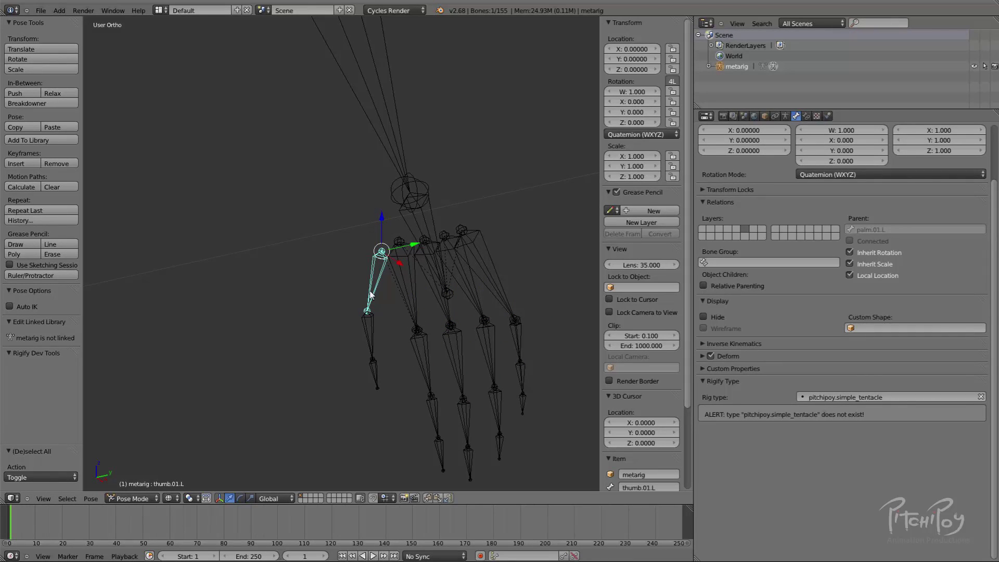
Select the left shoulder bone and examine its basic.copy rig type with the Control and Deform options.
{"action": "scroll", "coordinate": [311, 251], "scroll_direction": "down", "scroll_amount": 6}
{"action": "middle_click_drag", "start_coordinate": [310, 252], "coordinate": [421, 286]}
{"action": "scroll", "coordinate": [361, 166], "scroll_direction": "down", "scroll_amount": 2}
{"action": "scroll", "coordinate": [422, 286], "scroll_direction": "up", "scroll_amount": 4}
{"action": "right_click", "coordinate": [461, 214]}
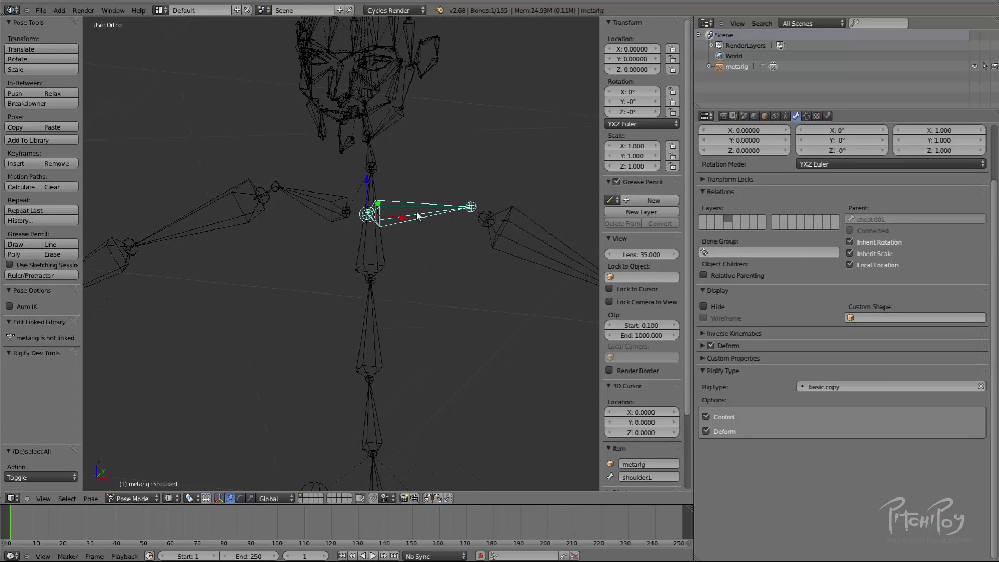
{"action": "middle_click_drag", "start_coordinate": [412, 216], "coordinate": [516, 229]}
{"action": "mouse_move", "coordinate": [463, 261]}
{"action": "middle_mouse_down"}
{"action": "mouse_move", "coordinate": [337, 269]}
{"action": "mouse_move", "coordinate": [469, 259]}
{"action": "mouse_move", "coordinate": [447, 260]}
{"action": "middle_mouse_up"}
{"action": "scroll", "coordinate": [337, 269], "scroll_direction": "down", "scroll_amount": 3}
{"action": "scroll", "coordinate": [377, 221], "scroll_direction": "down", "scroll_amount": 2}
{"action": "middle_click_drag", "start_coordinate": [377, 221], "coordinate": [476, 246]}
Show the whole meta-rig from the front, deselect all bones and display the armature settings.
{"action": "key", "text": "KP_1"}
{"action": "middle_click_drag", "start_coordinate": [394, 192], "coordinate": [386, 229], "text": "shift"}
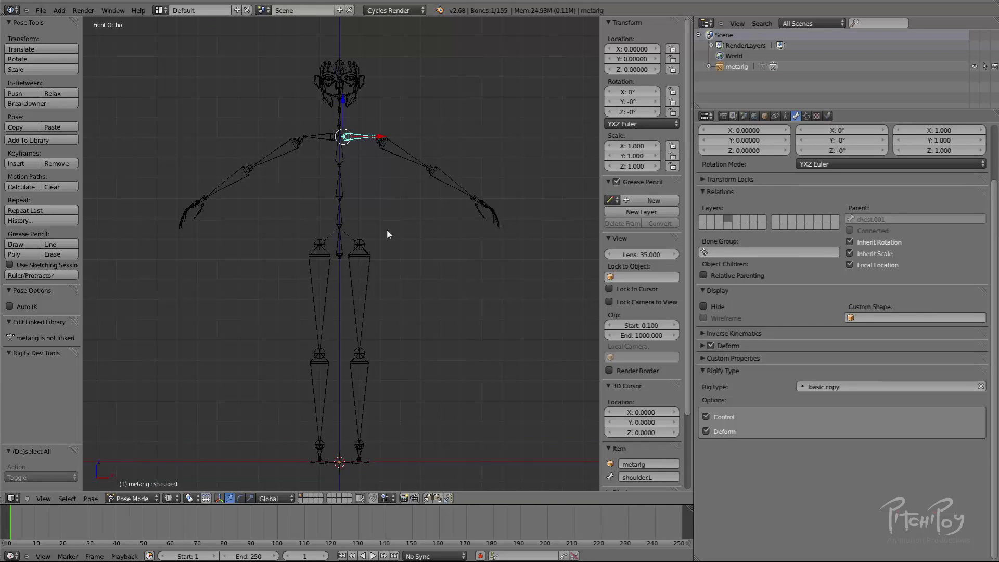
{"action": "key", "text": "a"}
{"action": "left_click", "coordinate": [785, 115]}
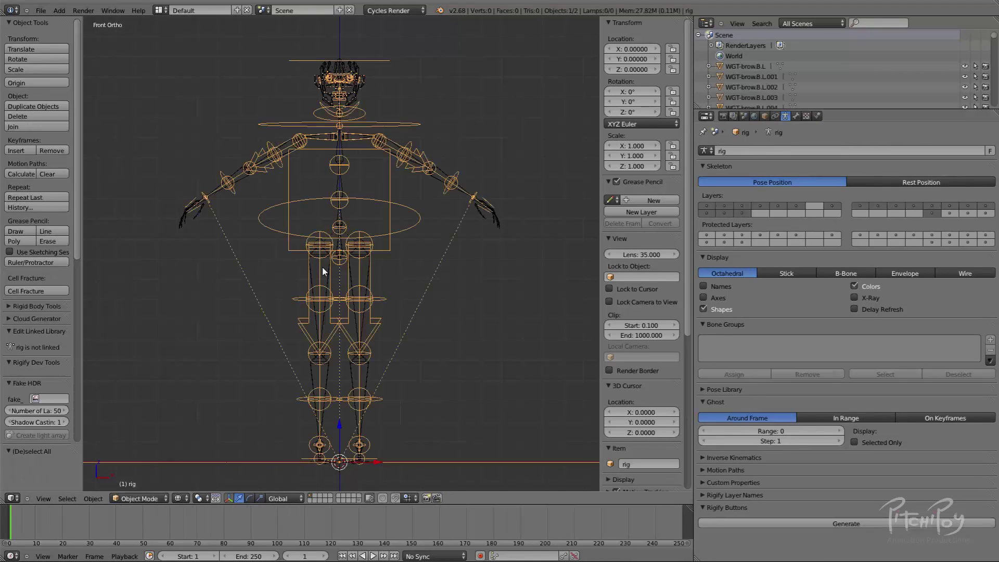
Hide the meta-rig and select the generated rig to view its controls on their own.
{"action": "middle_click_drag", "start_coordinate": [323, 266], "coordinate": [466, 201]}
{"action": "right_click", "coordinate": [341, 256]}
{"action": "key", "text": "h"}
{"action": "right_click", "coordinate": [408, 175]}
{"action": "middle_click_drag", "start_coordinate": [408, 176], "coordinate": [375, 208]}
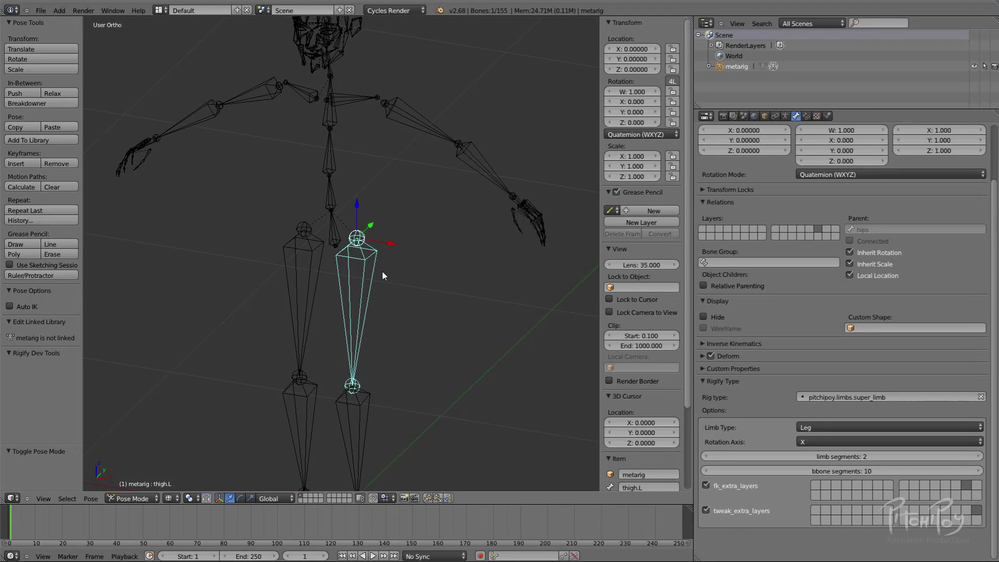
Select the bones down the left leg and around the foot up close, ending on the shin, to check their rig types.
{"action": "middle_click_drag", "start_coordinate": [381, 329], "coordinate": [257, 234], "text": "shift"}
{"action": "scroll", "coordinate": [348, 194], "scroll_direction": "up", "scroll_amount": 3}
{"action": "middle_click_drag", "start_coordinate": [297, 316], "coordinate": [426, 131], "text": "shift"}
{"action": "right_click", "coordinate": [421, 392]}
{"action": "scroll", "coordinate": [425, 203], "scroll_direction": "up", "scroll_amount": 7}
{"action": "middle_click_drag", "start_coordinate": [420, 326], "coordinate": [354, 241]}
{"action": "scroll", "coordinate": [427, 285], "scroll_direction": "down", "scroll_amount": 1}
{"action": "right_click", "coordinate": [394, 269]}
{"action": "right_click", "coordinate": [359, 328]}
{"action": "right_click", "coordinate": [395, 290]}
{"action": "right_click", "coordinate": [424, 187]}
{"action": "scroll", "coordinate": [423, 191], "scroll_direction": "down", "scroll_amount": 2}
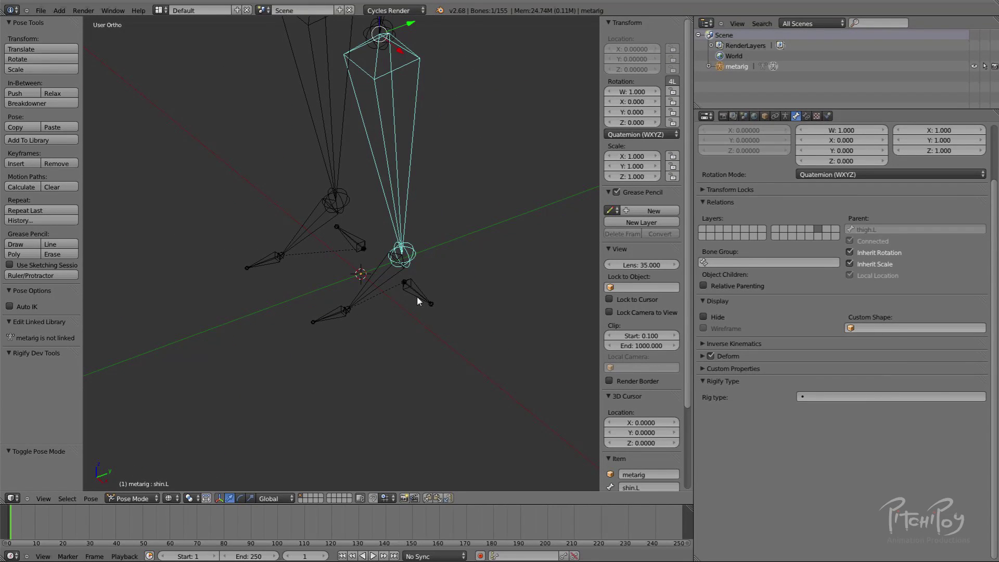
Select the left heel bone and the left toe bone to check their rig types from the side.
{"action": "scroll", "coordinate": [453, 315], "scroll_direction": "up", "scroll_amount": 3}
{"action": "right_click", "coordinate": [479, 329]}
{"action": "middle_click_drag", "start_coordinate": [482, 309], "coordinate": [411, 265]}
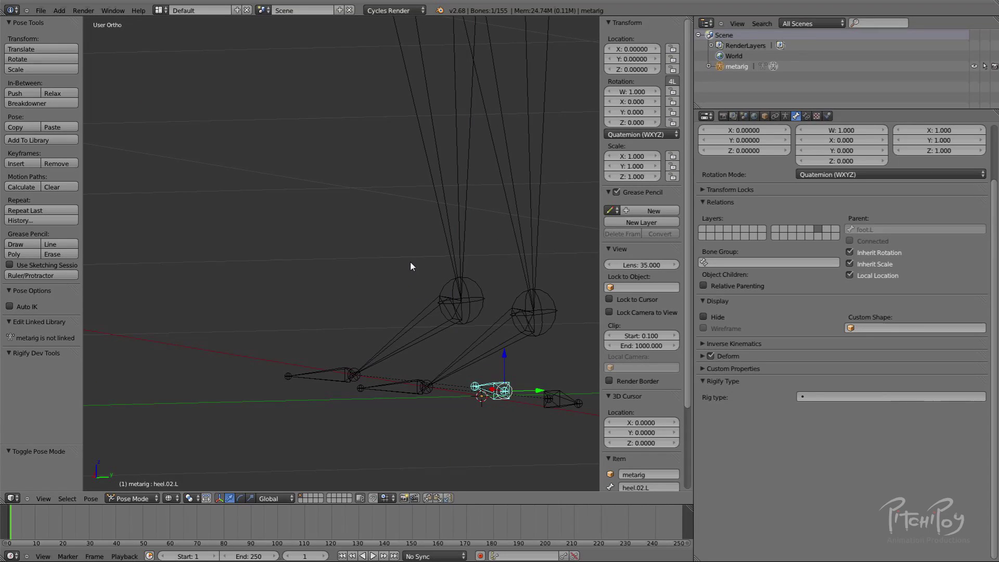
{"action": "key", "text": "KP_3"}
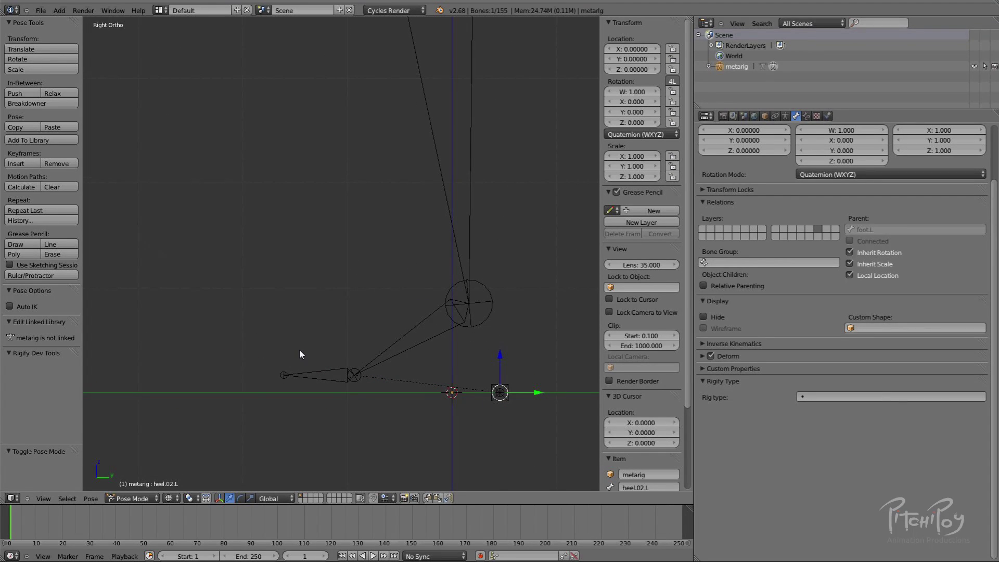
{"action": "middle_click_drag", "start_coordinate": [300, 351], "coordinate": [328, 364]}
{"action": "right_click", "coordinate": [330, 357]}
{"action": "scroll", "coordinate": [330, 358], "scroll_direction": "down", "scroll_amount": 5}
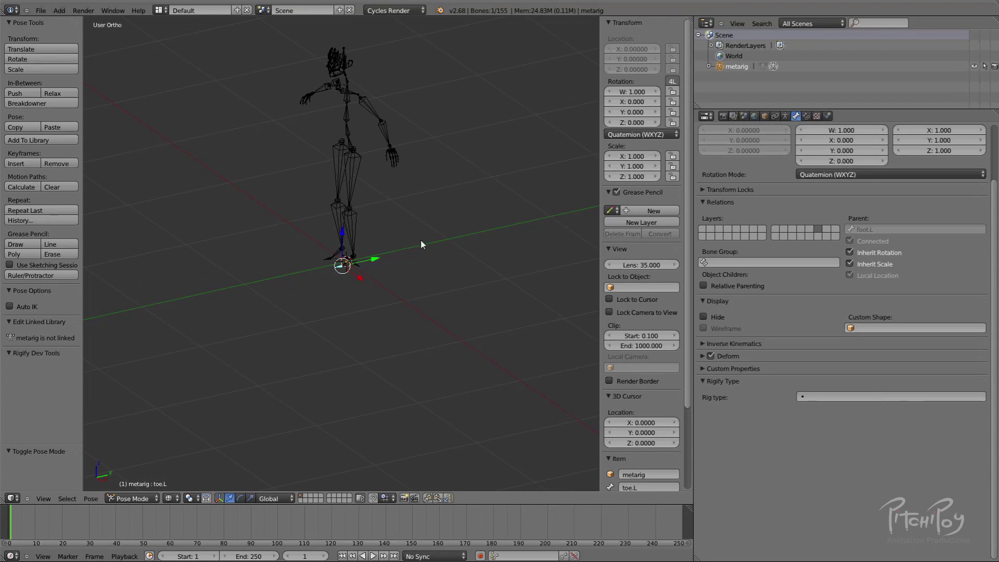
Deselect all bones and select the left hand's four palm bones, ending on the first, to check which carry a rig type.
{"action": "key", "text": "a"}
{"action": "middle_click_drag", "start_coordinate": [432, 132], "coordinate": [379, 258], "text": "shift"}
{"action": "scroll", "coordinate": [383, 260], "scroll_direction": "up", "scroll_amount": 9}
{"action": "middle_click_drag", "start_coordinate": [491, 318], "coordinate": [455, 291], "text": "shift"}
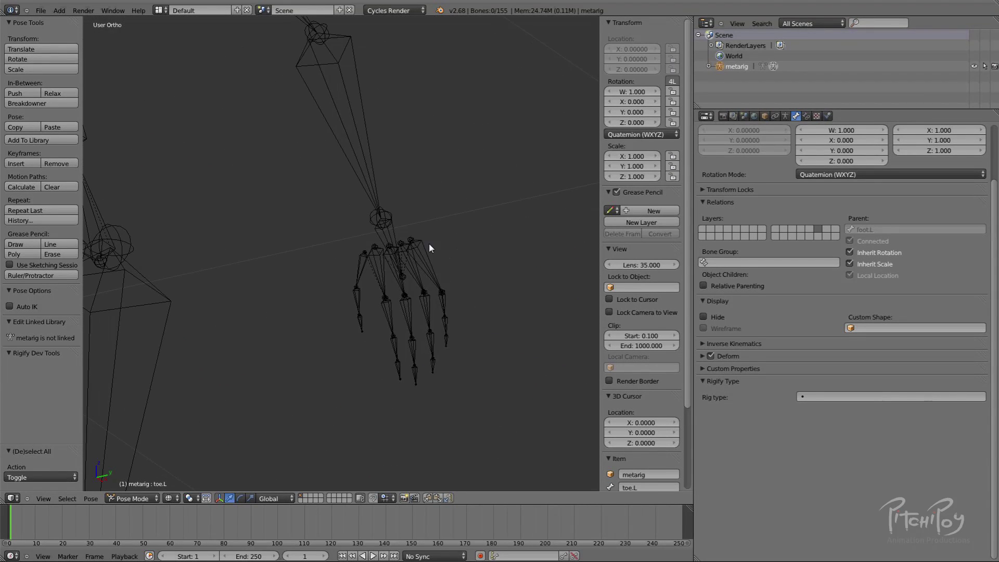
{"action": "right_click", "coordinate": [429, 243]}
{"action": "scroll", "coordinate": [434, 260], "scroll_direction": "up", "scroll_amount": 3}
{"action": "right_click", "coordinate": [454, 286]}
{"action": "right_click", "coordinate": [436, 316]}
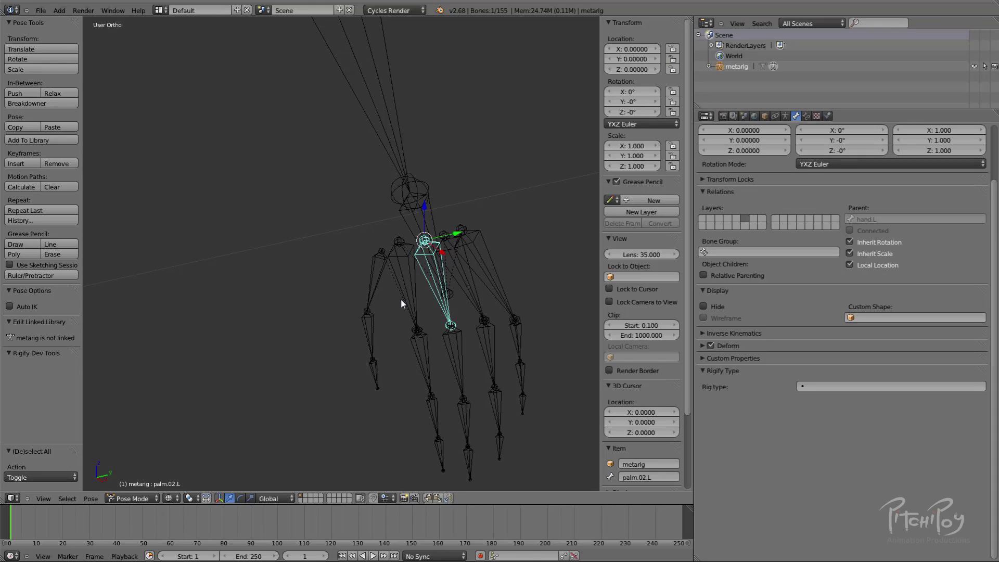
{"action": "right_click", "coordinate": [419, 297]}
{"action": "right_click", "coordinate": [451, 316]}
{"action": "right_click", "coordinate": [478, 310]}
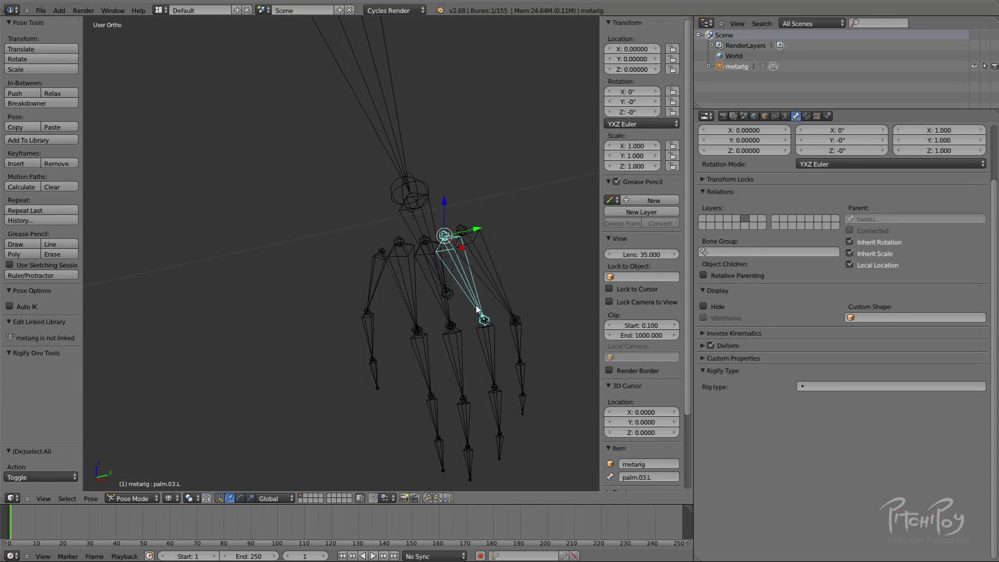
{"action": "right_click", "coordinate": [495, 293]}
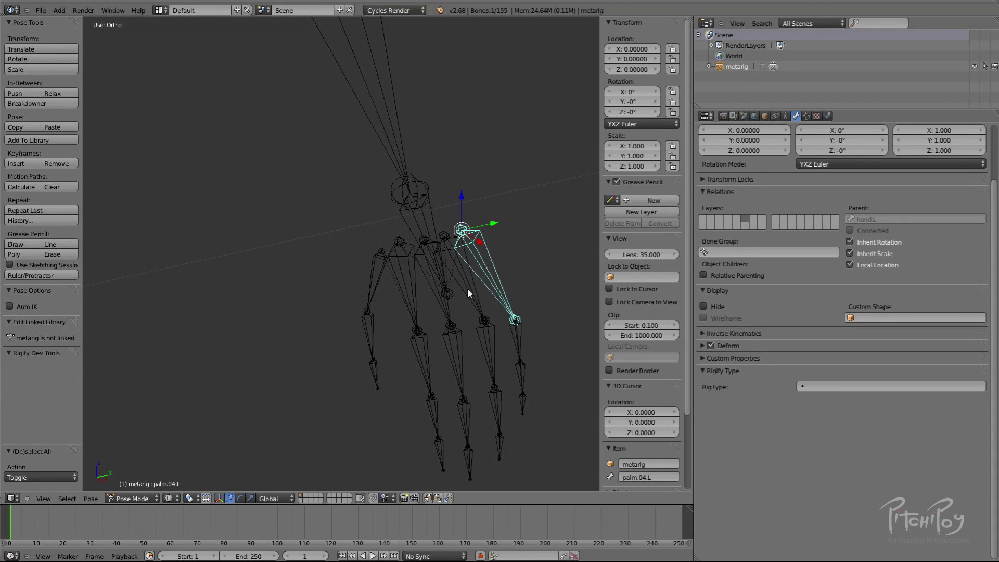
{"action": "right_click", "coordinate": [406, 272]}
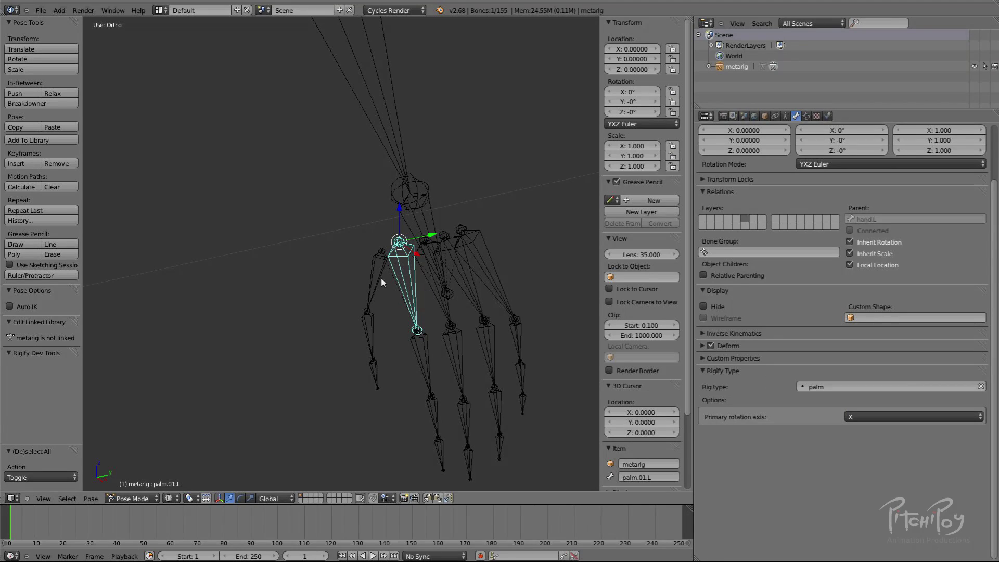
Compare the first palm bone's palm rig type with the other palm bones, ending on the third palm bone.
{"action": "right_click", "coordinate": [443, 316]}
{"action": "right_click", "coordinate": [481, 295]}
{"action": "right_click", "coordinate": [411, 289]}
{"action": "right_click", "coordinate": [436, 299]}
{"action": "right_click", "coordinate": [502, 299]}
{"action": "right_click", "coordinate": [473, 297]}
{"action": "right_click", "coordinate": [428, 295]}
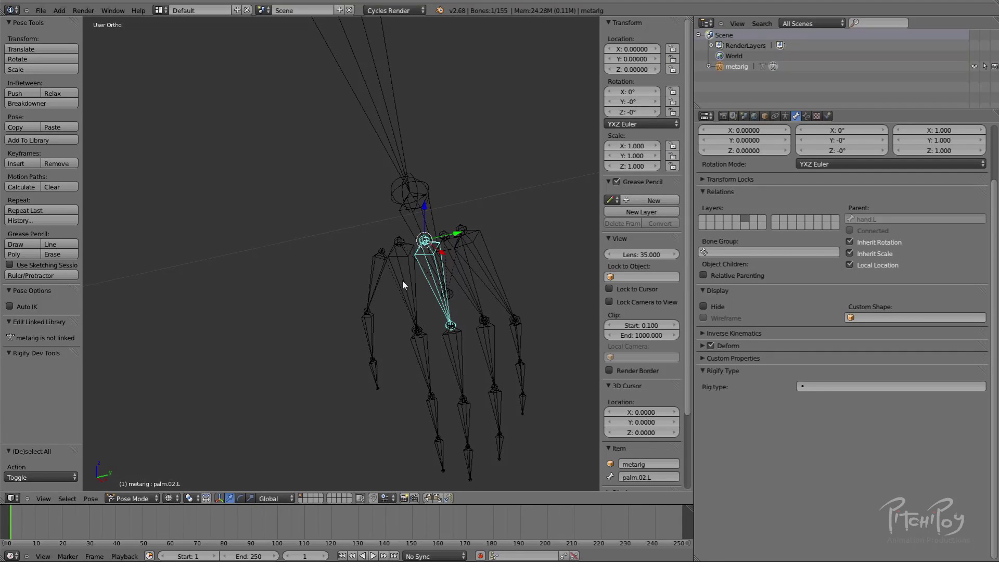
{"action": "right_click", "coordinate": [404, 285]}
{"action": "right_click", "coordinate": [450, 310]}
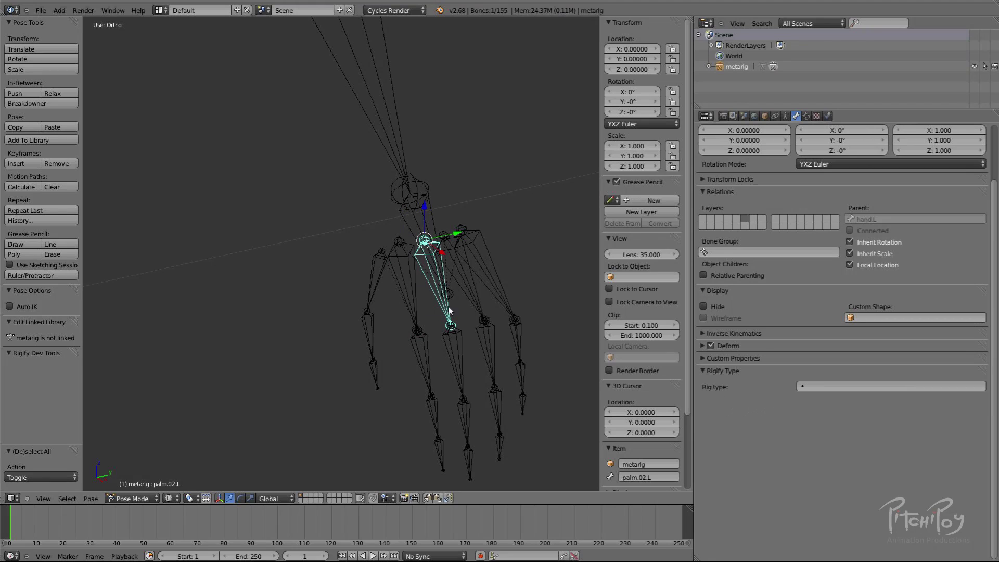
{"action": "right_click", "coordinate": [414, 305]}
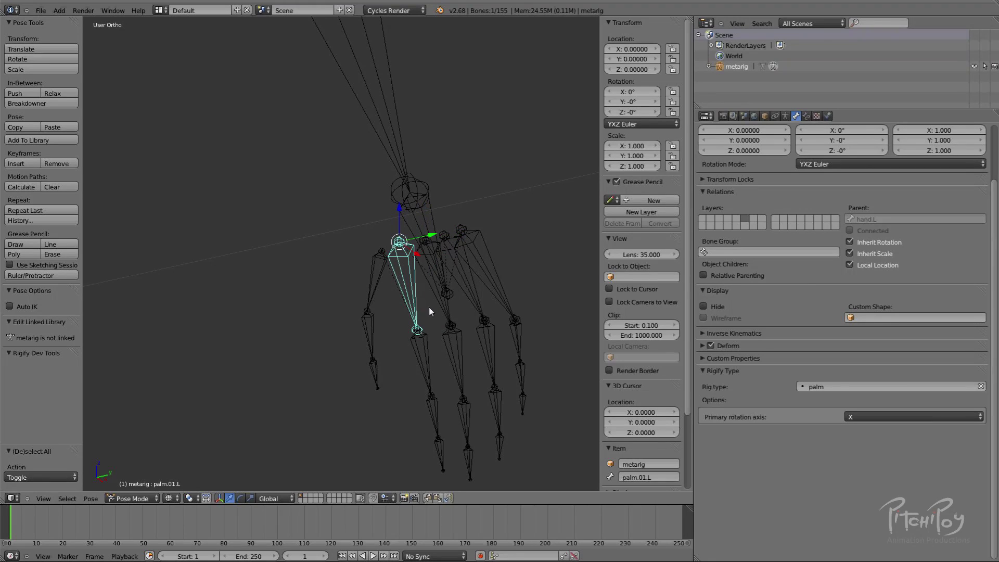
{"action": "right_click", "coordinate": [489, 282]}
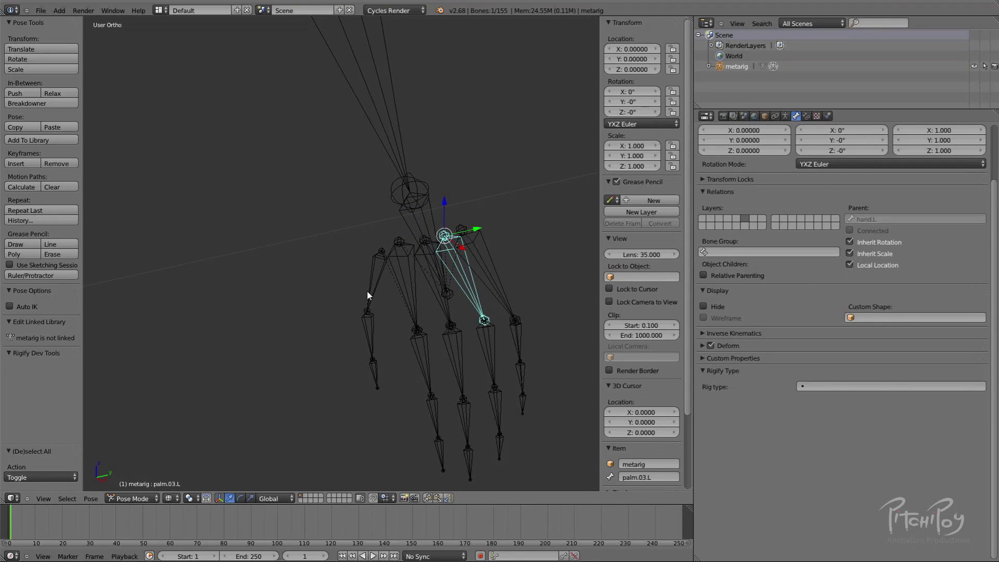
Select the left thumb's base bone and each finger's first bone to examine their simple_tentacle rig type, ending on the thumb.
{"action": "right_click", "coordinate": [367, 294]}
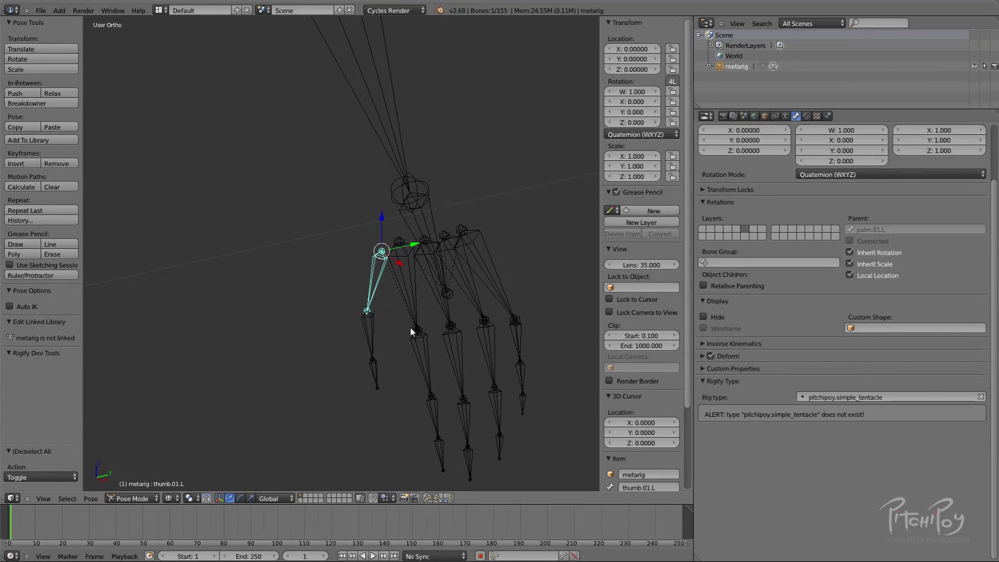
{"action": "right_click", "coordinate": [420, 352]}
{"action": "right_click", "coordinate": [469, 360]}
{"action": "right_click", "coordinate": [488, 353]}
{"action": "right_click", "coordinate": [521, 346]}
{"action": "right_click", "coordinate": [487, 353]}
{"action": "right_click", "coordinate": [457, 359]}
{"action": "right_click", "coordinate": [420, 353]}
{"action": "right_click", "coordinate": [372, 288]}
{"action": "right_click", "coordinate": [412, 356]}
{"action": "right_click", "coordinate": [371, 295]}
Select the left shoulder bone and examine its basic.copy rig type and options from several angles.
{"action": "middle_click_drag", "start_coordinate": [323, 242], "coordinate": [379, 272], "text": "shift"}
{"action": "scroll", "coordinate": [379, 271], "scroll_direction": "down", "scroll_amount": 6}
{"action": "middle_click_drag", "start_coordinate": [239, 176], "coordinate": [329, 160]}
{"action": "scroll", "coordinate": [361, 165], "scroll_direction": "down", "scroll_amount": 3}
{"action": "scroll", "coordinate": [364, 208], "scroll_direction": "down", "scroll_amount": 2}
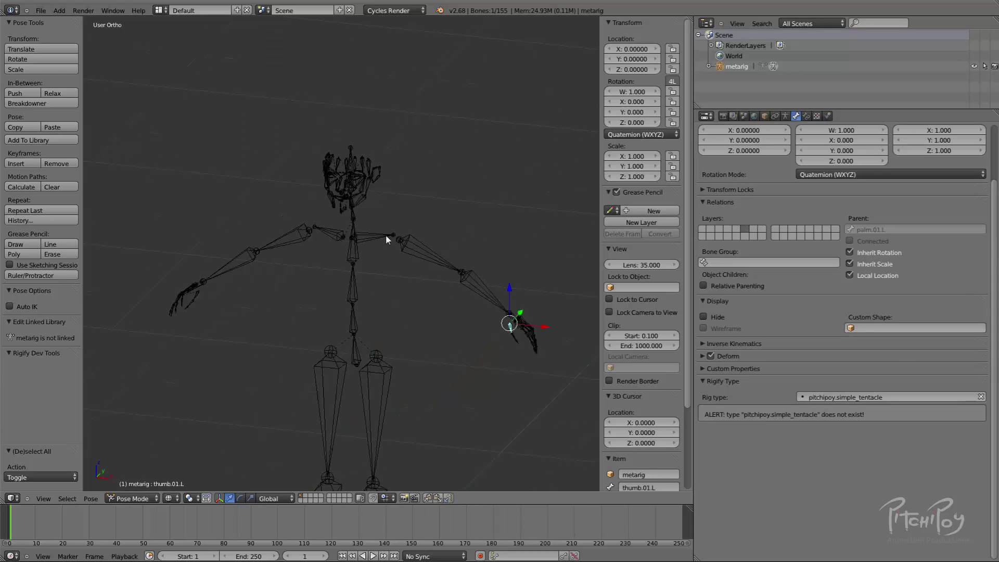
{"action": "scroll", "coordinate": [386, 235], "scroll_direction": "up", "scroll_amount": 5}
{"action": "right_click", "coordinate": [424, 206]}
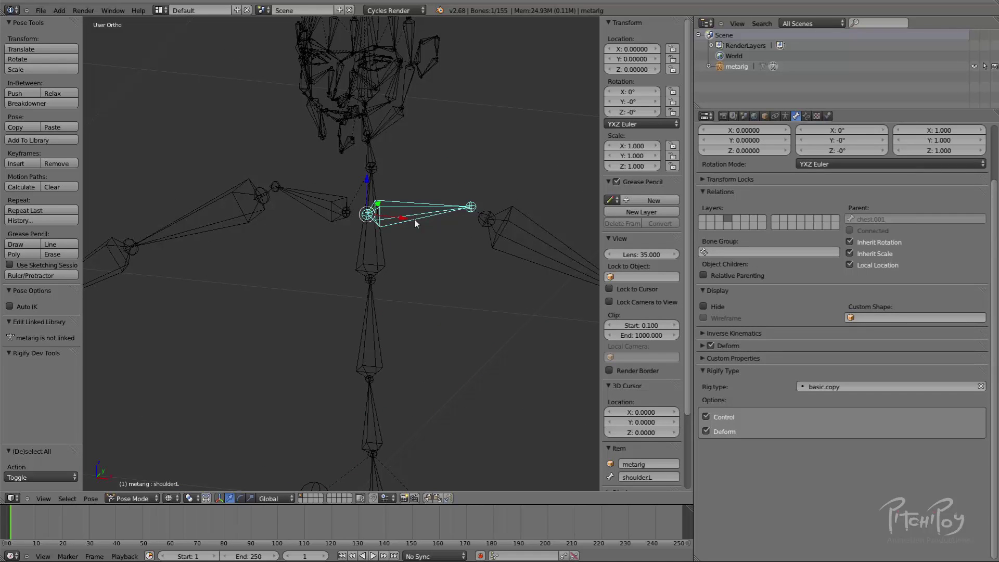
{"action": "middle_click_drag", "start_coordinate": [383, 221], "coordinate": [458, 224]}
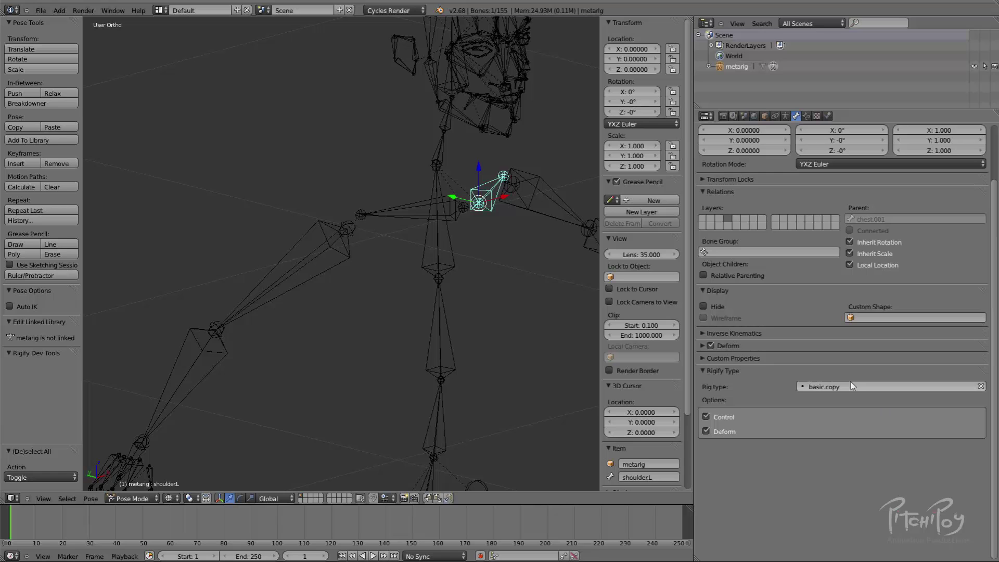
{"action": "middle_click_drag", "start_coordinate": [572, 294], "coordinate": [435, 311]}
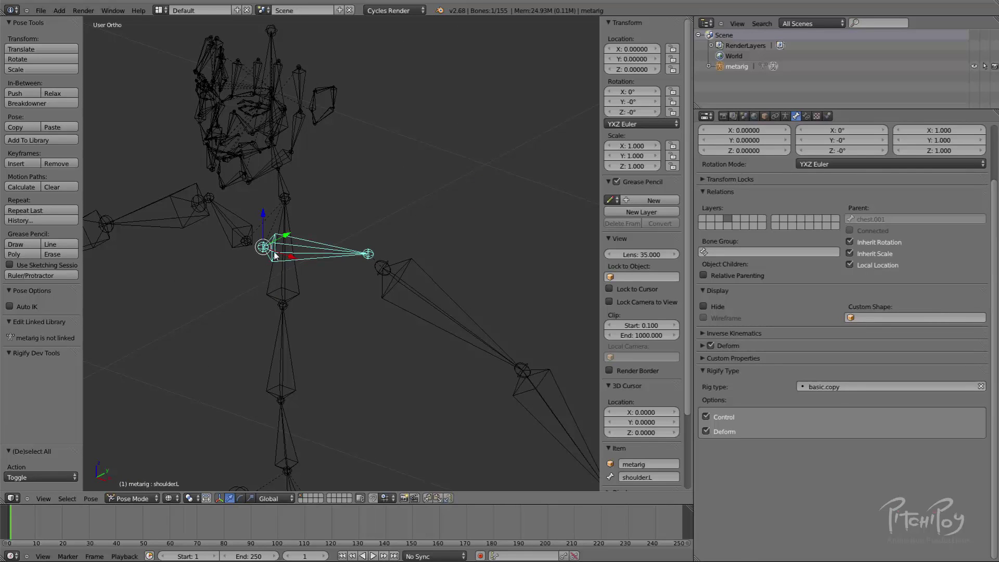
{"action": "middle_click_drag", "start_coordinate": [373, 261], "coordinate": [475, 250]}
Return to a front view of the full meta-rig, deselect all bones and display the armature settings containing the Rigify generation options.
{"action": "key", "text": "KP_1"}
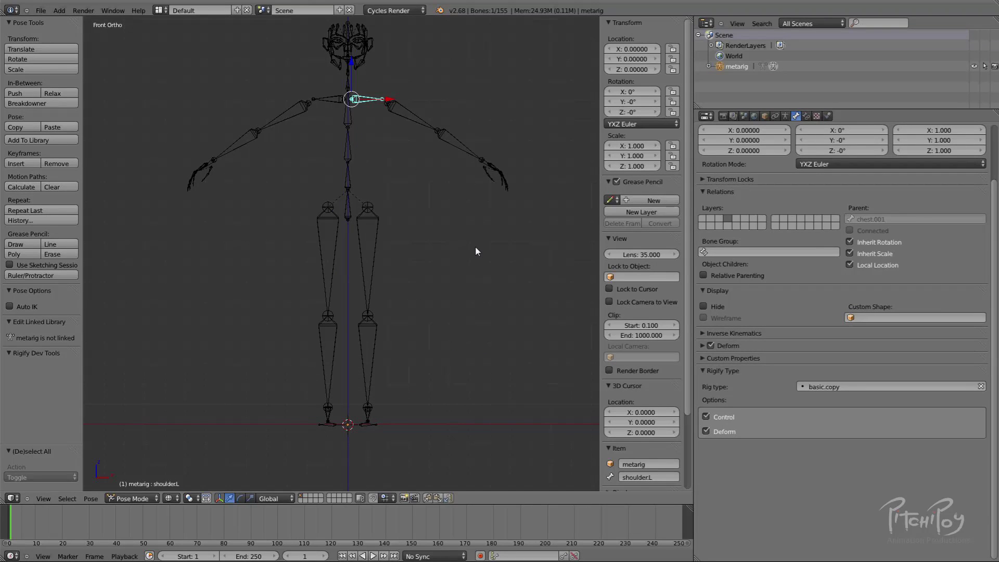
{"action": "middle_click_drag", "start_coordinate": [412, 239], "coordinate": [405, 281], "text": "shift"}
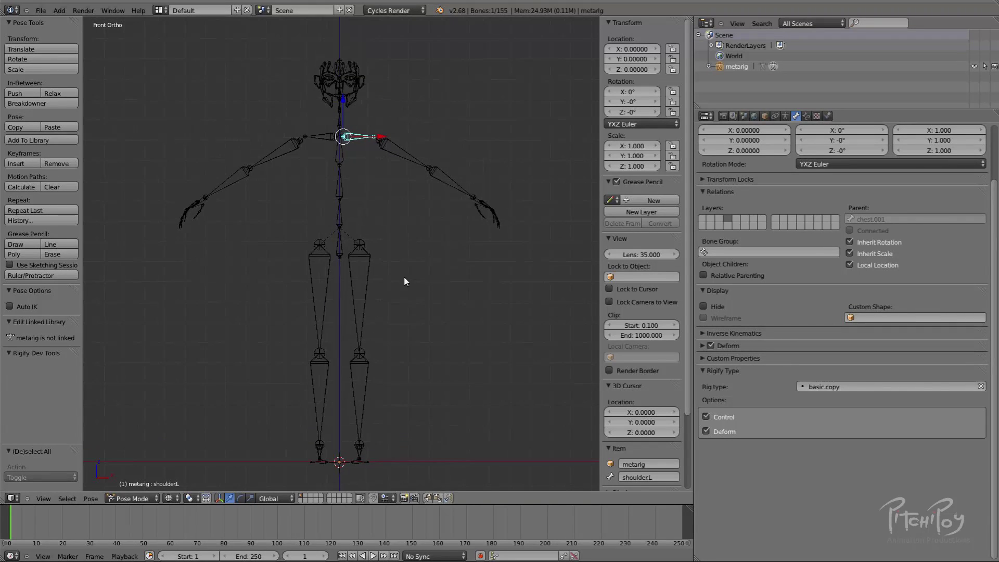
{"action": "key", "text": "a"}
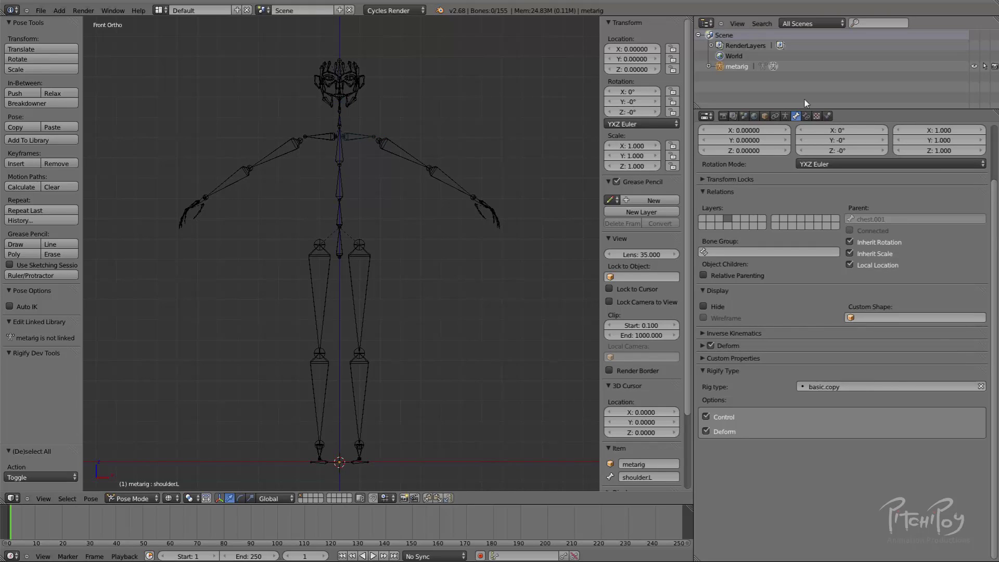
{"action": "left_click", "coordinate": [786, 116]}
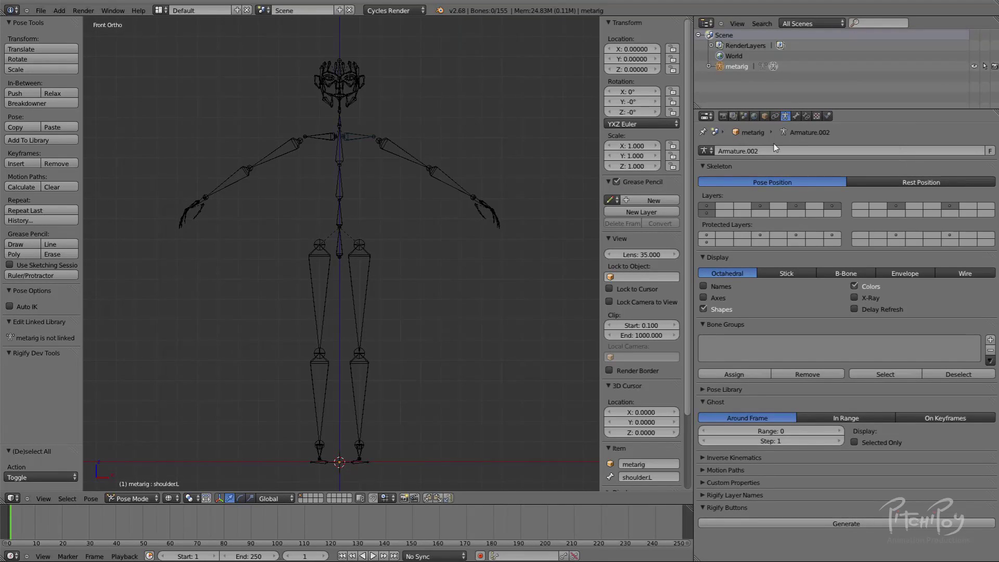
Generate the rig from the meta-rig and view its control shapes from several angles.
{"action": "left_click", "coordinate": [820, 523]}
{"action": "left_click", "coordinate": [728, 524]}
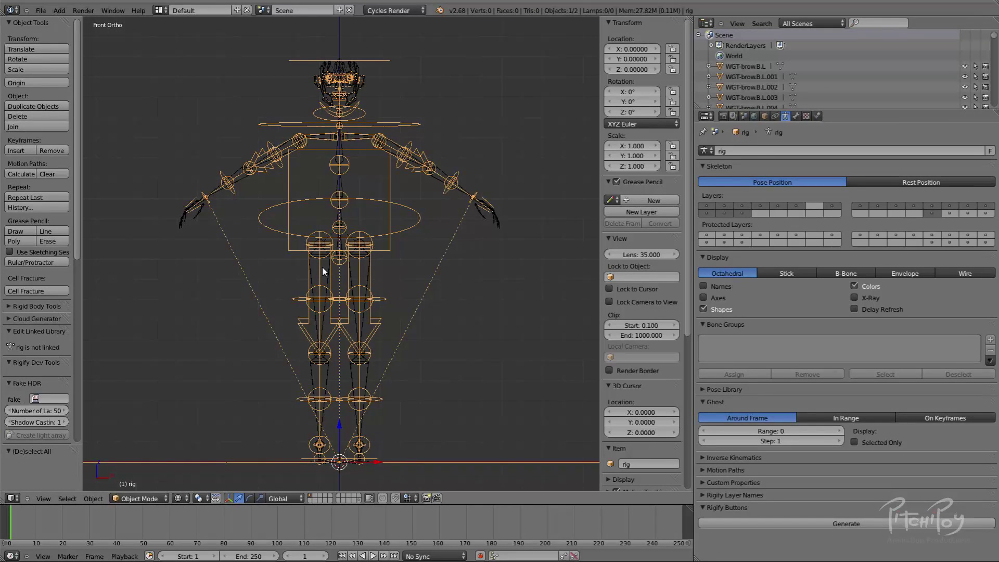
{"action": "middle_click_drag", "start_coordinate": [387, 234], "coordinate": [267, 277]}
{"action": "middle_click_drag", "start_coordinate": [371, 264], "coordinate": [257, 234]}
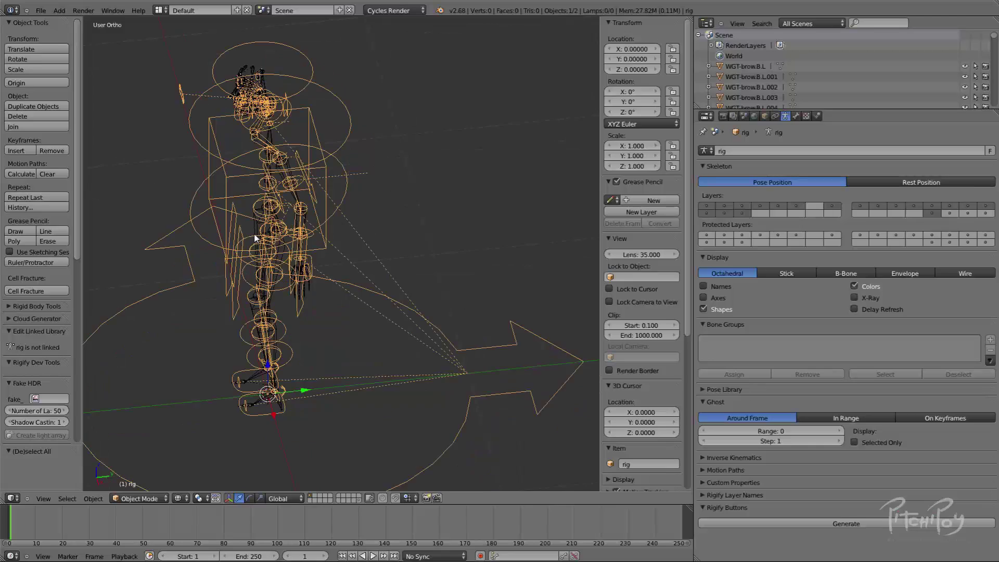
{"action": "middle_click_drag", "start_coordinate": [408, 238], "coordinate": [455, 206]}
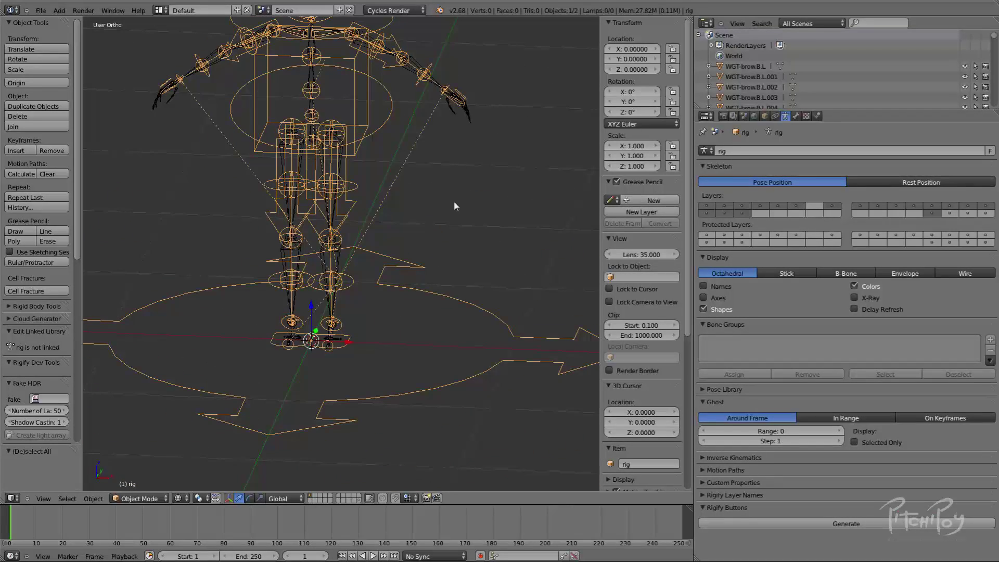
Take the meta-rig out of view and select the generated rig.
{"action": "right_click", "coordinate": [341, 255]}
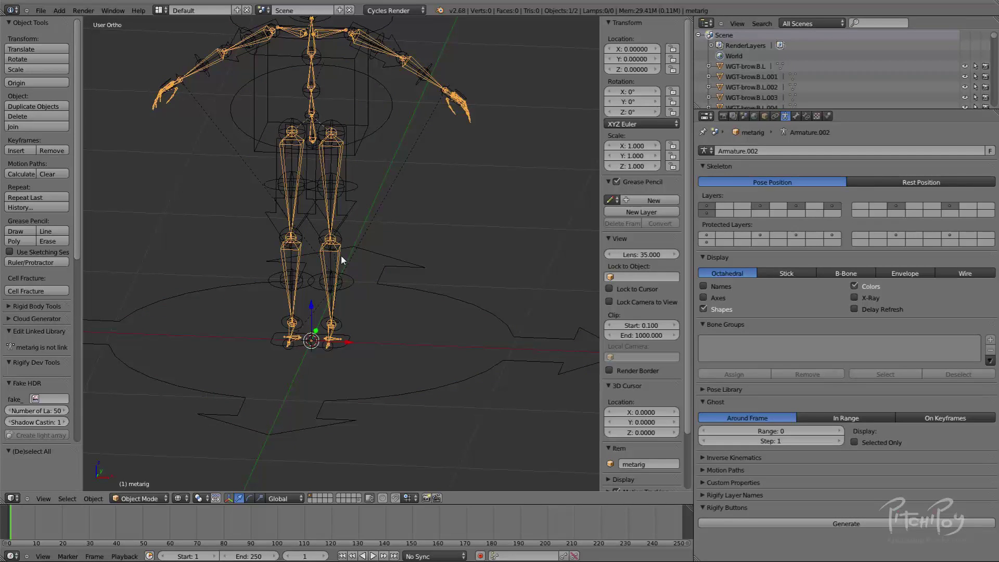
{"action": "key", "text": "x"}
{"action": "left_click", "coordinate": [341, 255]}
{"action": "middle_click_drag", "start_coordinate": [336, 184], "coordinate": [375, 208]}
{"action": "right_click", "coordinate": [457, 166]}
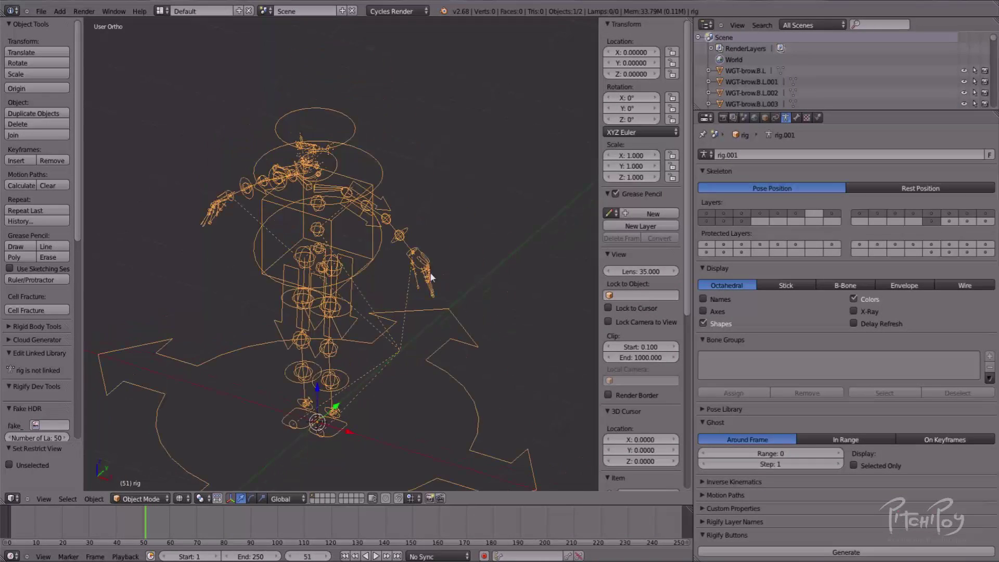
Reveal all hidden objects, hide only the meta-rig, and select the generated rig.
{"action": "middle_click_drag", "start_coordinate": [362, 300], "coordinate": [424, 192], "text": "shift"}
{"action": "scroll", "coordinate": [453, 183], "scroll_direction": "up", "scroll_amount": 2}
{"action": "key", "text": "alt+h"}
{"action": "key", "text": "h"}
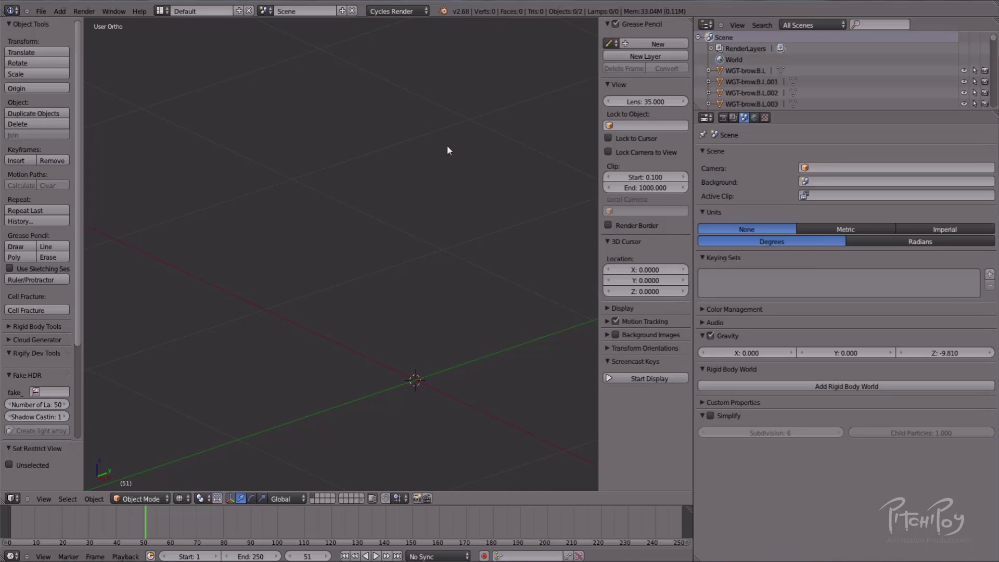
{"action": "key", "text": "alt+h"}
{"action": "right_click", "coordinate": [422, 108]}
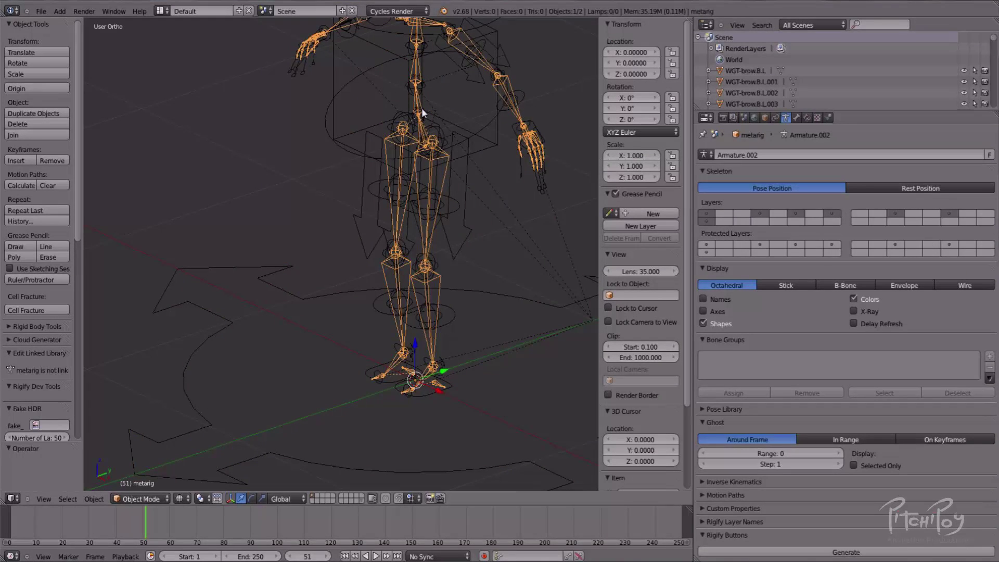
{"action": "key", "text": "h"}
{"action": "middle_click_drag", "start_coordinate": [421, 108], "coordinate": [504, 143], "text": "shift"}
{"action": "right_click", "coordinate": [424, 139]}
Turn off Relationship Lines in the viewport display settings.
{"action": "scroll", "coordinate": [396, 117], "scroll_direction": "up", "scroll_amount": 3}
{"action": "scroll", "coordinate": [396, 118], "scroll_direction": "down", "scroll_amount": 3}
{"action": "middle_click_drag", "start_coordinate": [476, 240], "coordinate": [441, 336]}
{"action": "scroll", "coordinate": [460, 247], "scroll_direction": "up", "scroll_amount": 3}
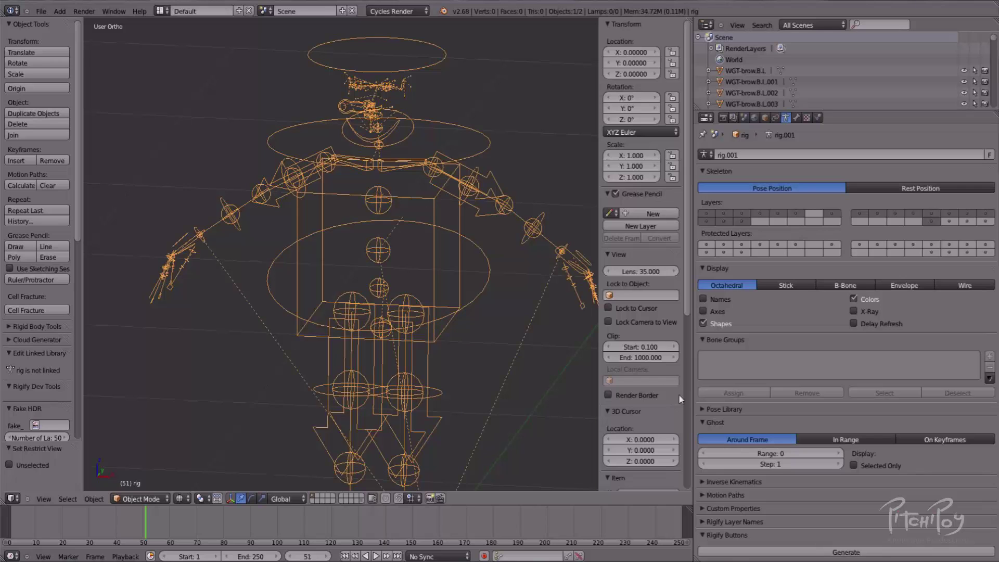
{"action": "scroll", "coordinate": [622, 334], "scroll_direction": "down", "scroll_amount": 8}
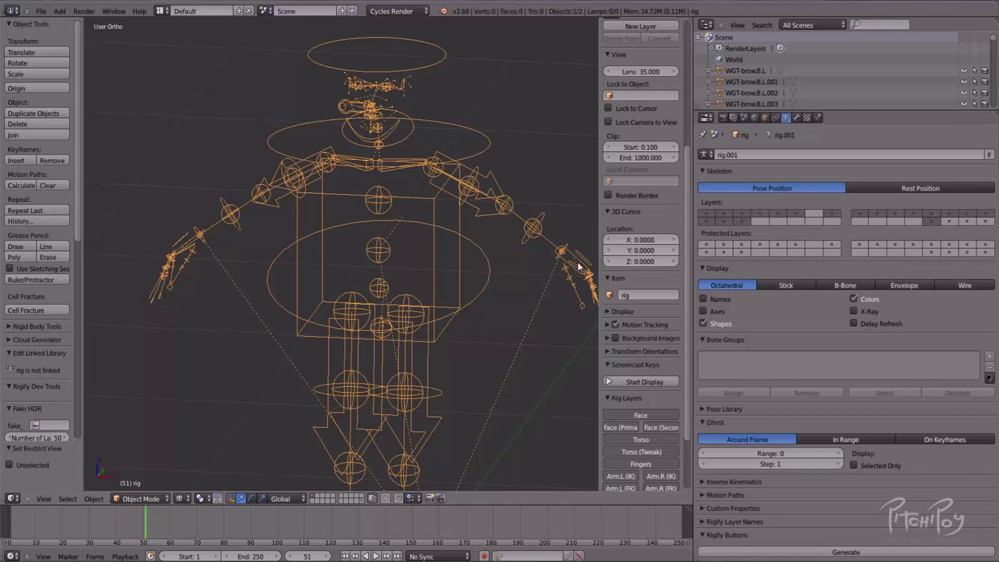
{"action": "scroll", "coordinate": [644, 318], "scroll_direction": "down", "scroll_amount": 4}
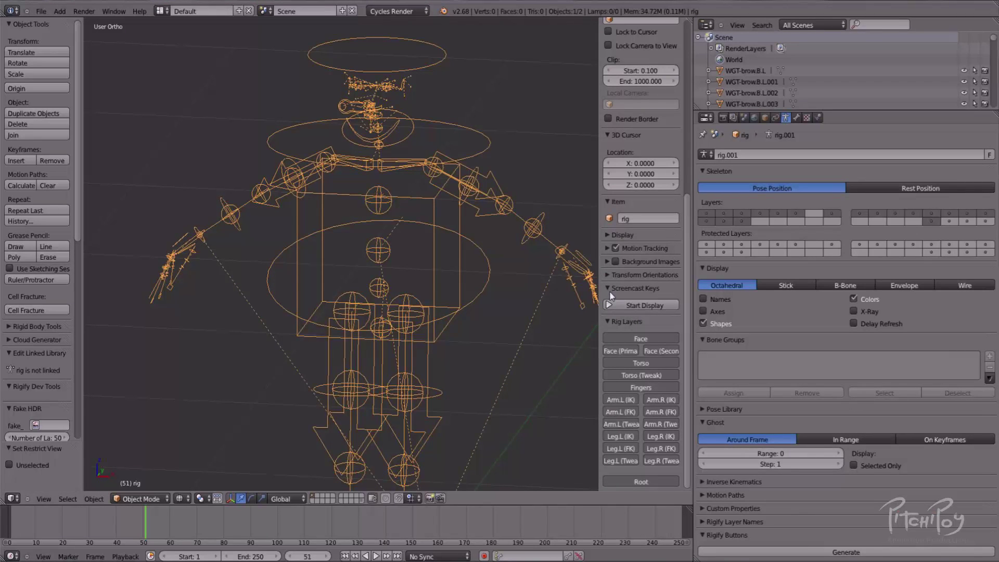
{"action": "left_click", "coordinate": [607, 235]}
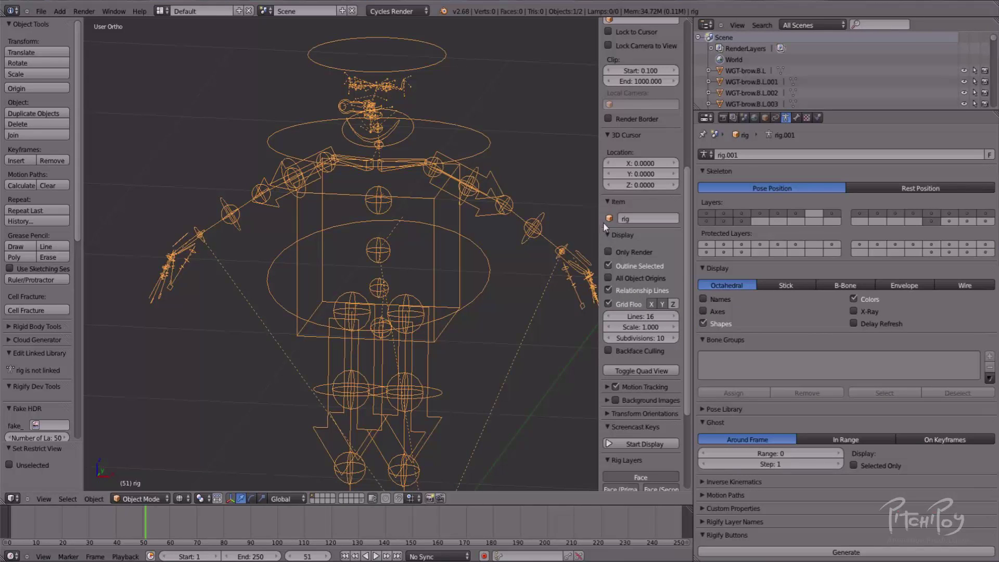
{"action": "left_click", "coordinate": [609, 290]}
{"action": "middle_click_drag", "start_coordinate": [498, 308], "coordinate": [437, 213]}
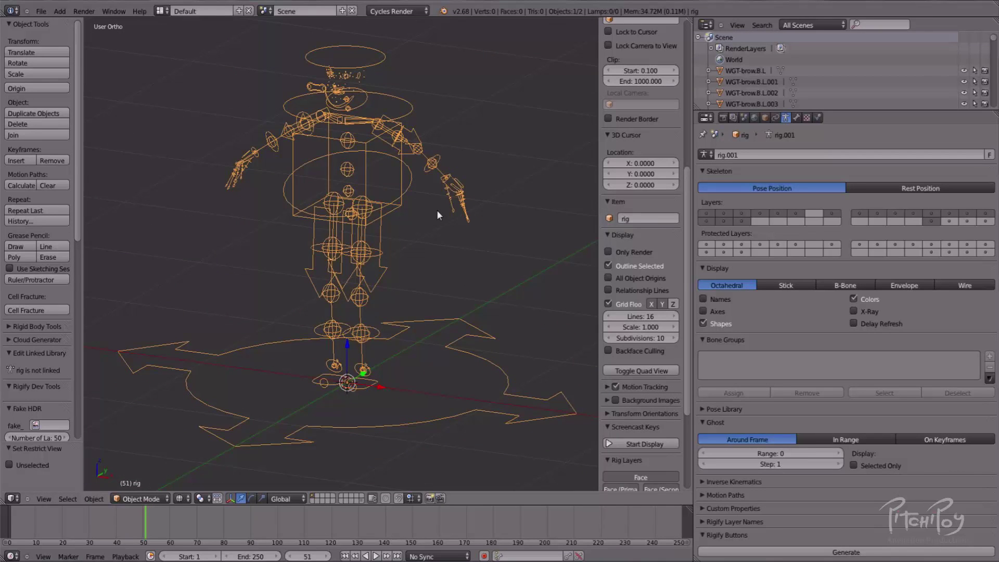
Switch the rig to Pose Mode and select the left hand IK control to examine its Rig Main Properties and Rig Layers.
{"action": "key", "text": "ctrl+Tab"}
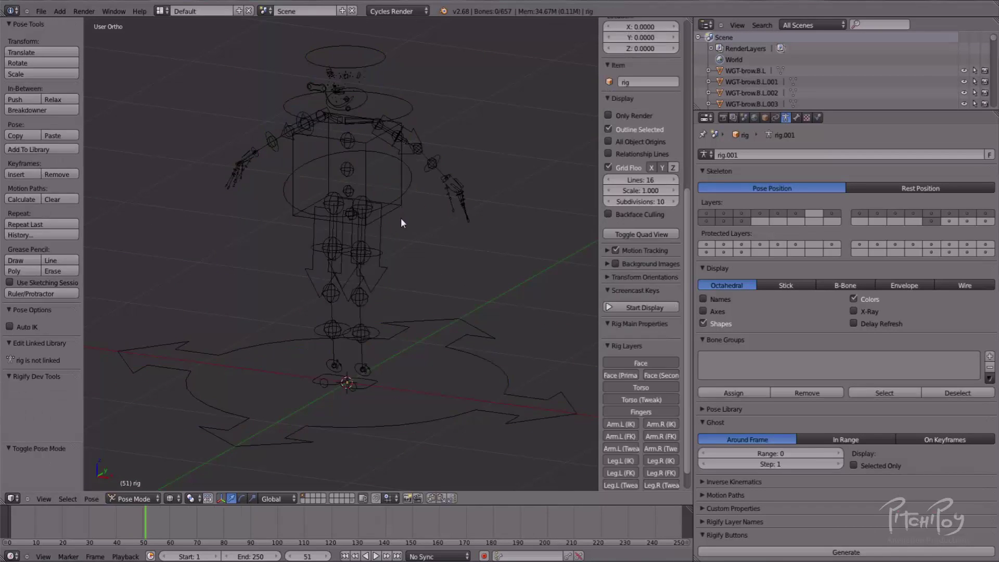
{"action": "right_click", "coordinate": [444, 175]}
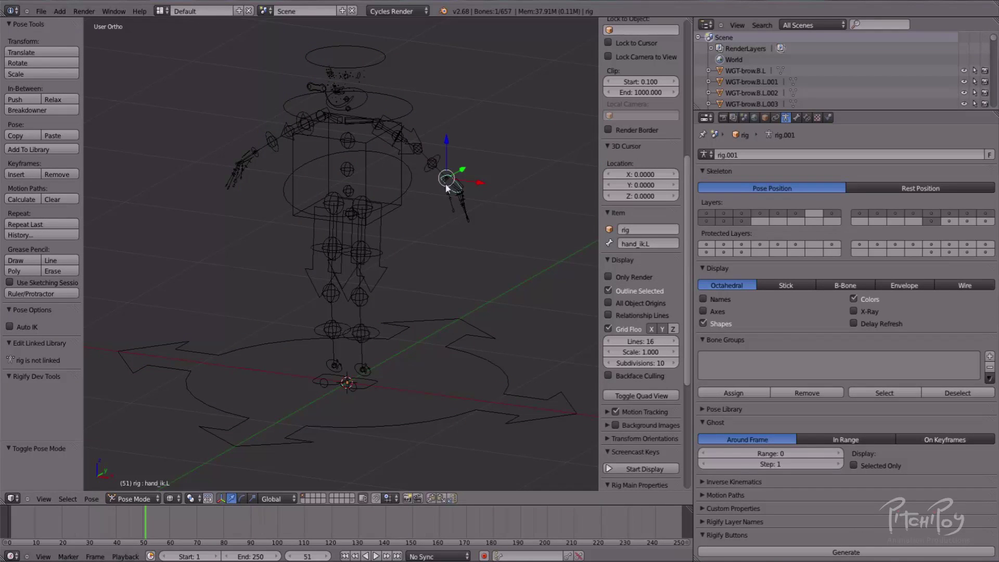
{"action": "scroll", "coordinate": [445, 183], "scroll_direction": "up", "scroll_amount": 3}
{"action": "middle_click_drag", "start_coordinate": [445, 184], "coordinate": [389, 260], "text": "shift"}
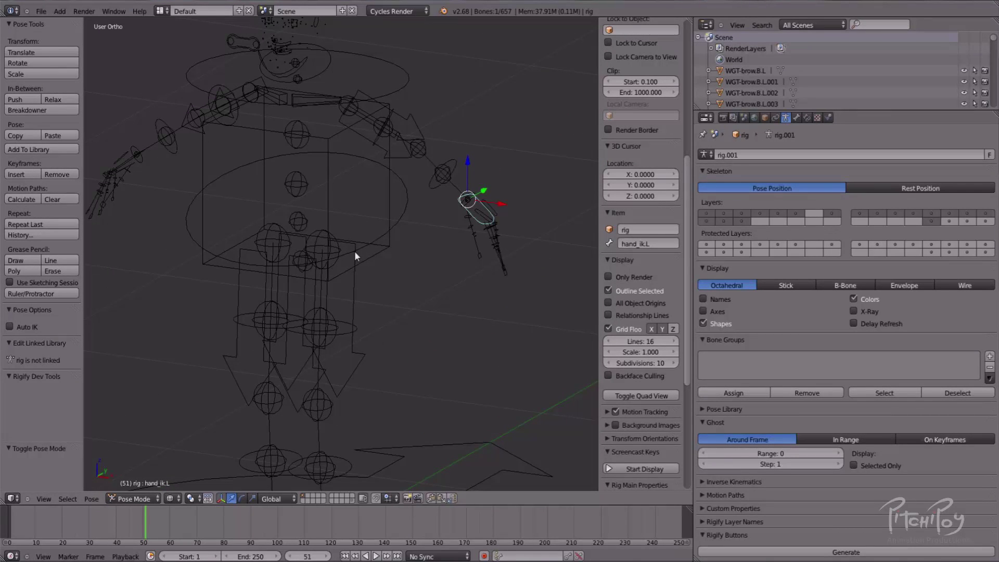
{"action": "scroll", "coordinate": [640, 250], "scroll_direction": "down", "scroll_amount": 10}
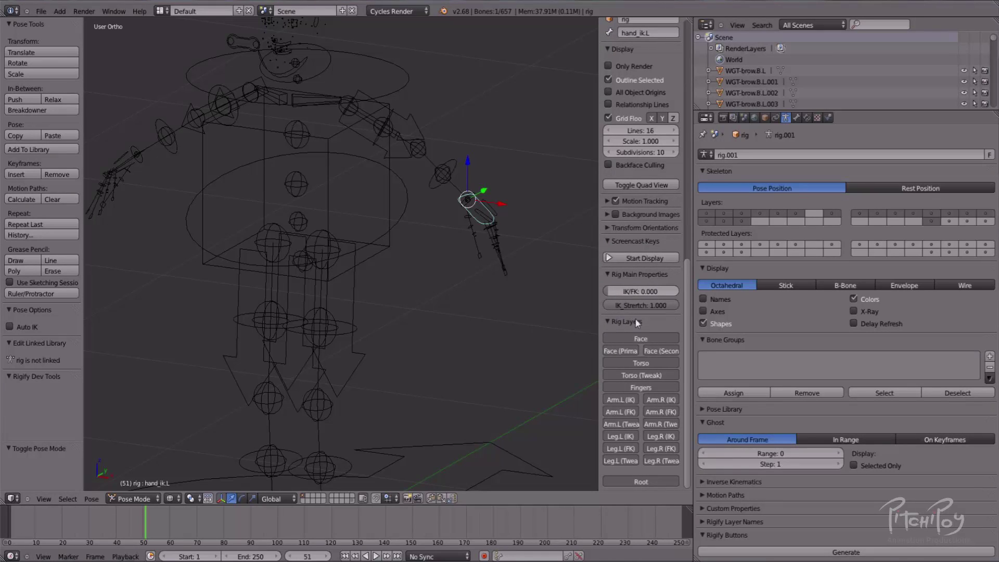
{"action": "left_click", "coordinate": [606, 321]}
{"action": "left_click", "coordinate": [606, 321]}
Widen the viewport's properties area so the full rig layer names are readable, and deselect all bones.
{"action": "left_click_drag", "start_coordinate": [599, 364], "coordinate": [498, 344]}
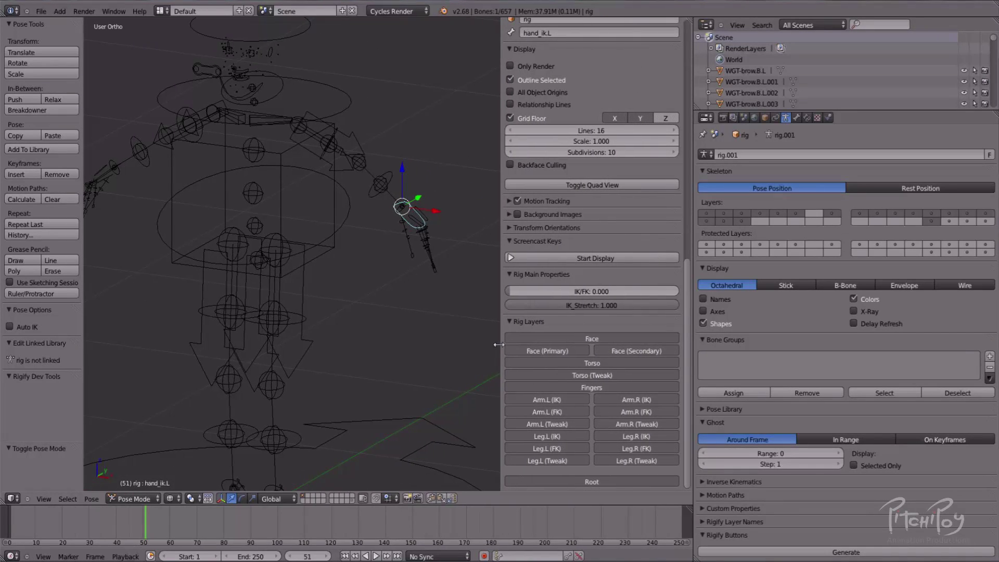
{"action": "middle_click_drag", "start_coordinate": [371, 335], "coordinate": [441, 370], "text": "shift"}
{"action": "scroll", "coordinate": [440, 368], "scroll_direction": "down", "scroll_amount": 3}
{"action": "middle_click_drag", "start_coordinate": [412, 312], "coordinate": [416, 261], "text": "shift"}
{"action": "scroll", "coordinate": [348, 201], "scroll_direction": "up", "scroll_amount": 1}
{"action": "middle_click_drag", "start_coordinate": [363, 219], "coordinate": [358, 157]}
{"action": "key", "text": "a"}
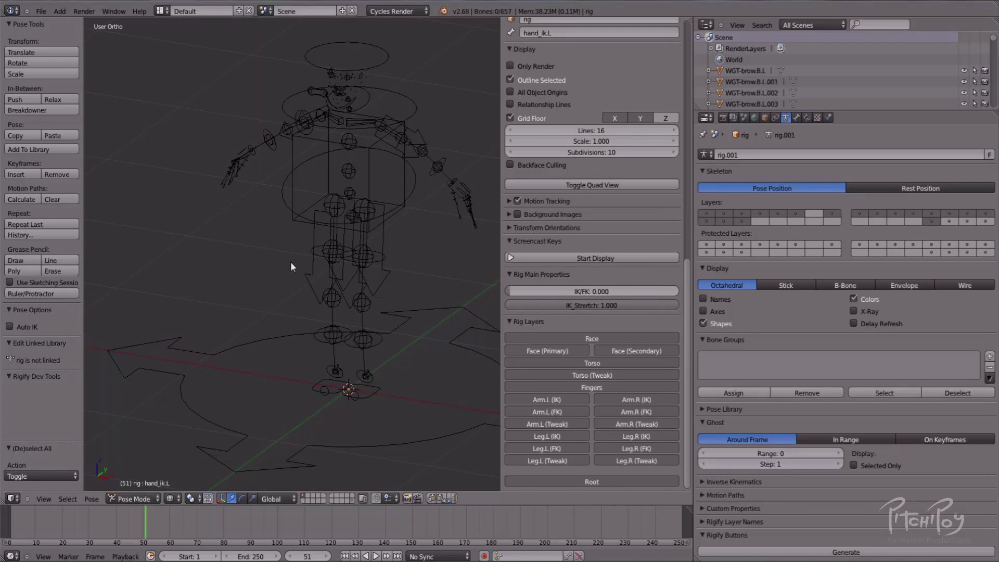
Hide every rig layer except Face and Root.
{"action": "left_click", "coordinate": [540, 348]}
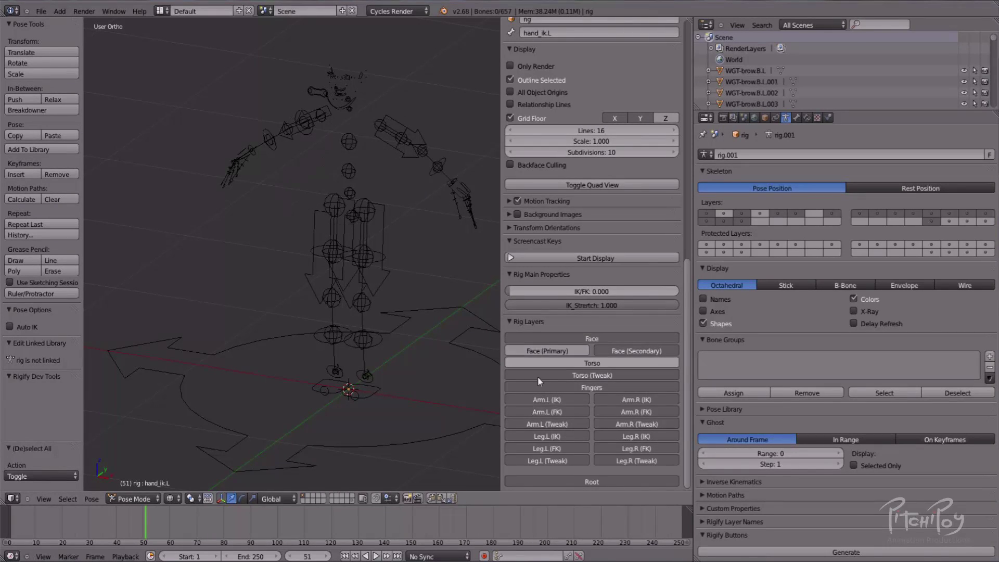
{"action": "scroll", "coordinate": [536, 406], "scroll_direction": "down", "scroll_amount": 6}
{"action": "left_click_drag", "start_coordinate": [543, 240], "coordinate": [546, 289]}
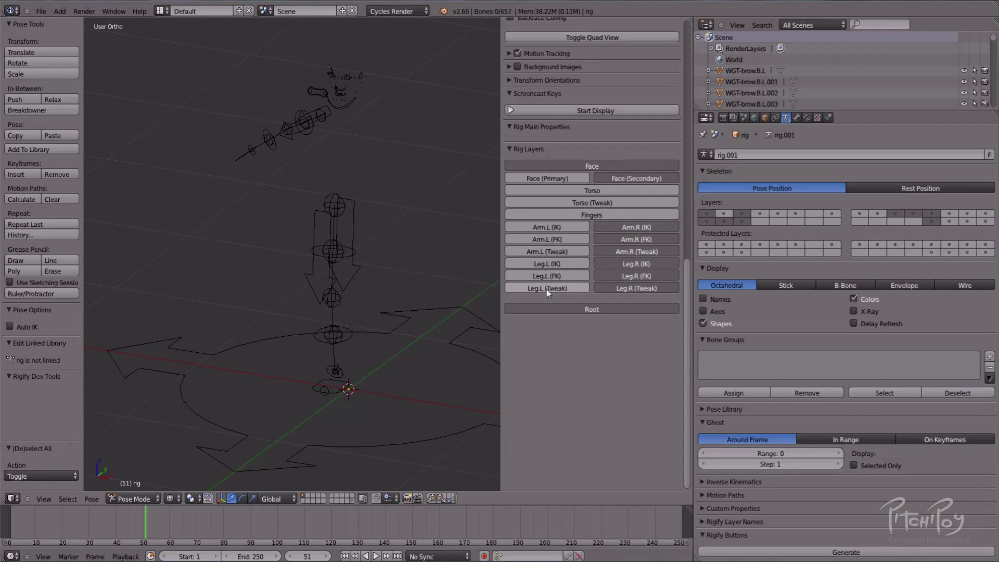
{"action": "left_click_drag", "start_coordinate": [618, 168], "coordinate": [616, 180]}
{"action": "left_click", "coordinate": [617, 166]}
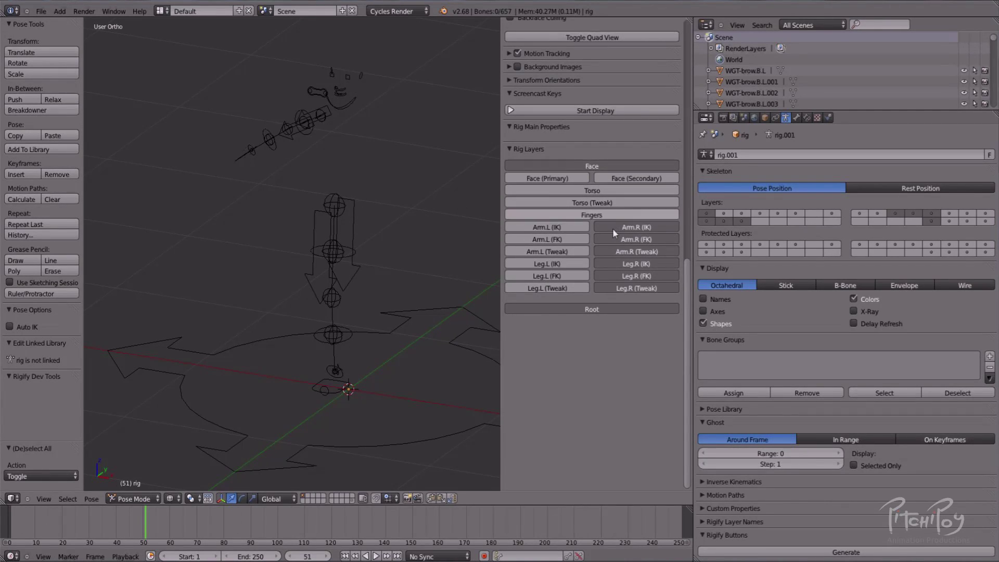
{"action": "left_click_drag", "start_coordinate": [613, 228], "coordinate": [608, 291]}
Select the tongue master control and examine the face controls up close.
{"action": "middle_click_drag", "start_coordinate": [352, 261], "coordinate": [333, 384], "text": "shift"}
{"action": "middle_click_drag", "start_coordinate": [327, 333], "coordinate": [285, 261], "text": "ctrl"}
{"action": "middle_click_drag", "start_coordinate": [364, 271], "coordinate": [312, 192]}
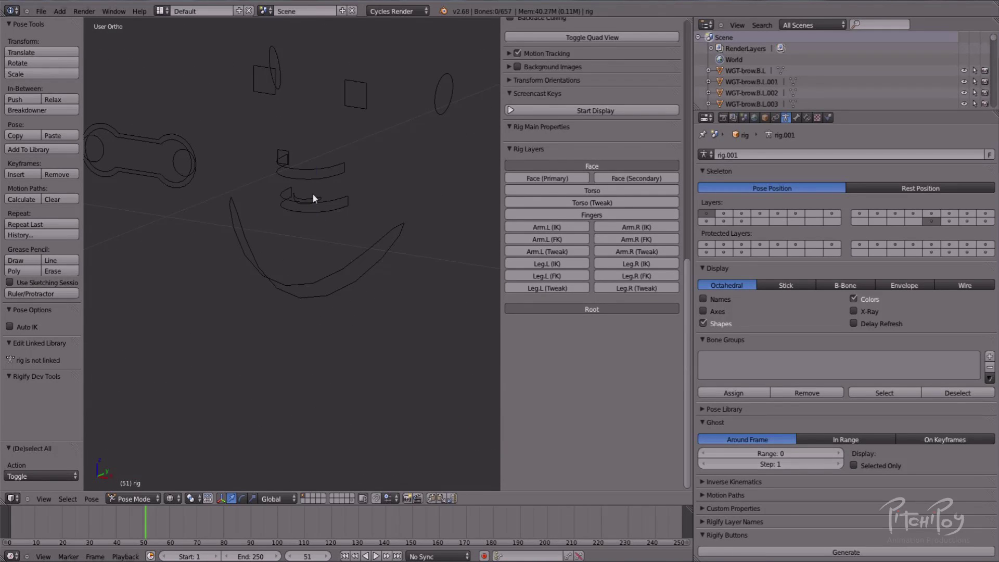
{"action": "right_click", "coordinate": [313, 192]}
{"action": "key", "text": "KP_Decimal"}
{"action": "scroll", "coordinate": [315, 190], "scroll_direction": "down", "scroll_amount": 12}
{"action": "scroll", "coordinate": [319, 189], "scroll_direction": "down", "scroll_amount": 2}
{"action": "scroll", "coordinate": [322, 191], "scroll_direction": "down", "scroll_amount": 2}
{"action": "scroll", "coordinate": [447, 208], "scroll_direction": "up", "scroll_amount": 3}
{"action": "middle_click_drag", "start_coordinate": [400, 186], "coordinate": [359, 229], "text": "alt"}
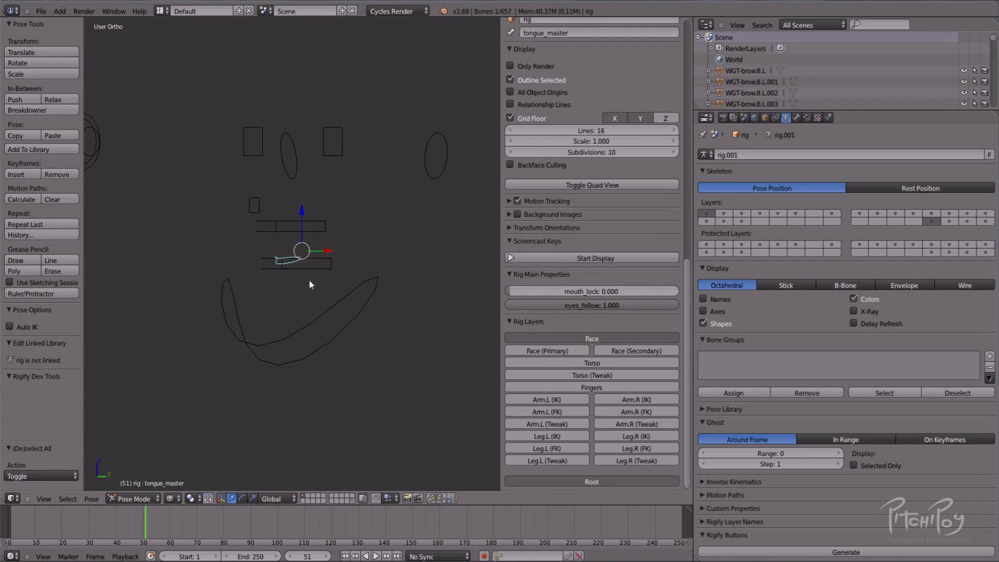
Show the armature layer containing the deform bones together with the face controls.
{"action": "left_click", "coordinate": [950, 221], "text": "shift"}
{"action": "middle_click_drag", "start_coordinate": [458, 260], "coordinate": [484, 221]}
{"action": "scroll", "coordinate": [265, 256], "scroll_direction": "up", "scroll_amount": 2}
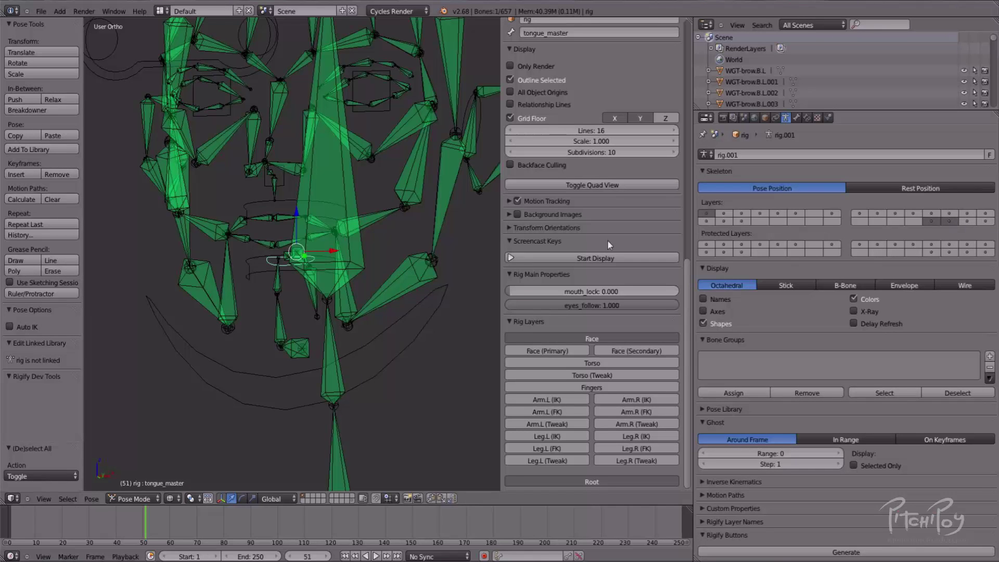
{"action": "scroll", "coordinate": [282, 173], "scroll_direction": "down", "scroll_amount": 6}
Try moving the face controls around the mouth, ending on the lower teeth control.
{"action": "middle_click_drag", "start_coordinate": [293, 205], "coordinate": [312, 361]}
{"action": "scroll", "coordinate": [295, 234], "scroll_direction": "up", "scroll_amount": 3}
{"action": "right_click", "coordinate": [259, 323]}
{"action": "key", "text": "g"}
{"action": "right_click", "coordinate": [307, 284]}
{"action": "key", "text": "g"}
{"action": "right_click", "coordinate": [288, 359]}
{"action": "middle_click_drag", "start_coordinate": [295, 245], "coordinate": [260, 321]}
{"action": "right_click", "coordinate": [293, 268]}
{"action": "scroll", "coordinate": [299, 267], "scroll_direction": "up", "scroll_amount": 3}
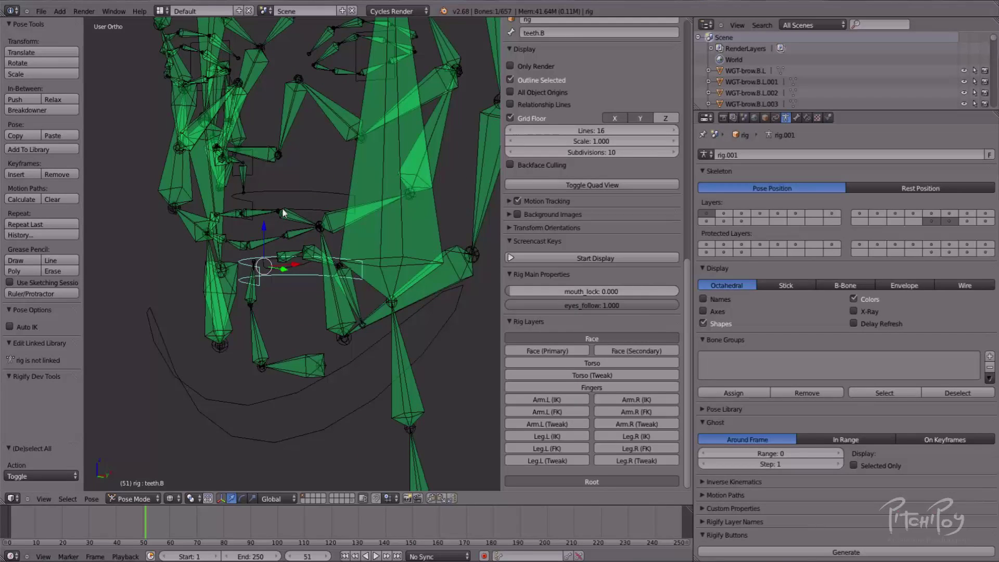
Select the nose master control and try moving it.
{"action": "right_click", "coordinate": [248, 166]}
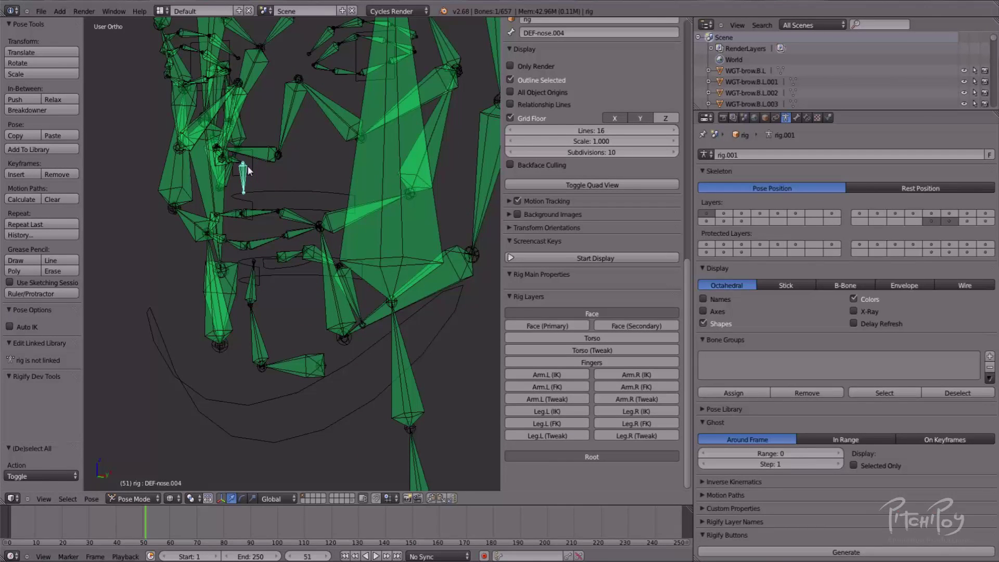
{"action": "right_click", "coordinate": [248, 165]}
{"action": "middle_click_drag", "start_coordinate": [248, 165], "coordinate": [305, 210]}
{"action": "key", "text": "g"}
{"action": "right_click", "coordinate": [312, 201]}
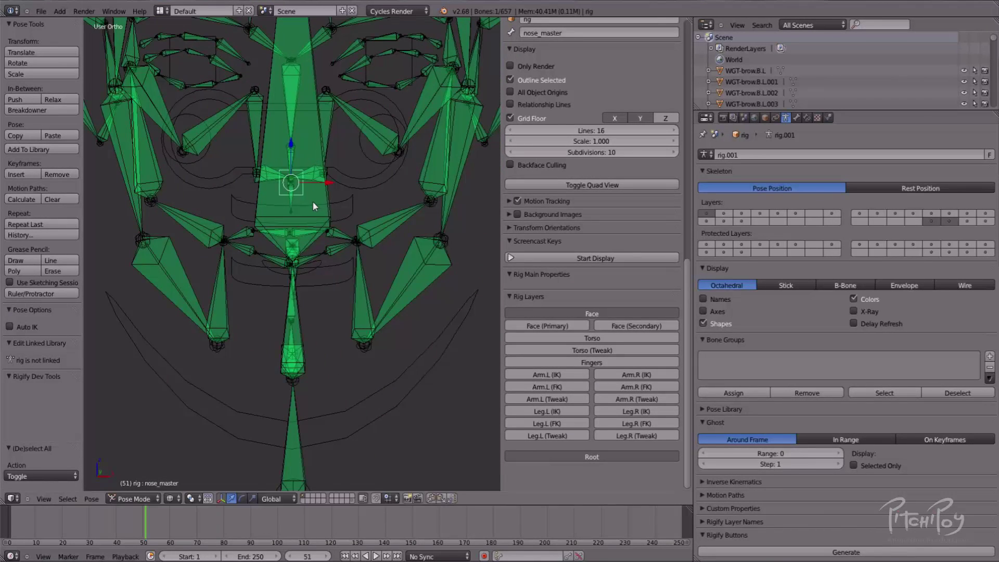
{"action": "scroll", "coordinate": [333, 205], "scroll_direction": "down", "scroll_amount": 2}
Select the shared eyes target control in front of the face and try moving it.
{"action": "right_click", "coordinate": [334, 204]}
{"action": "key", "text": "g"}
{"action": "right_click", "coordinate": [302, 161]}
{"action": "middle_click_drag", "start_coordinate": [299, 157], "coordinate": [333, 277], "text": "shift"}
{"action": "key", "text": "g"}
{"action": "key", "text": "Escape"}
{"action": "middle_click_drag", "start_coordinate": [394, 229], "coordinate": [428, 195]}
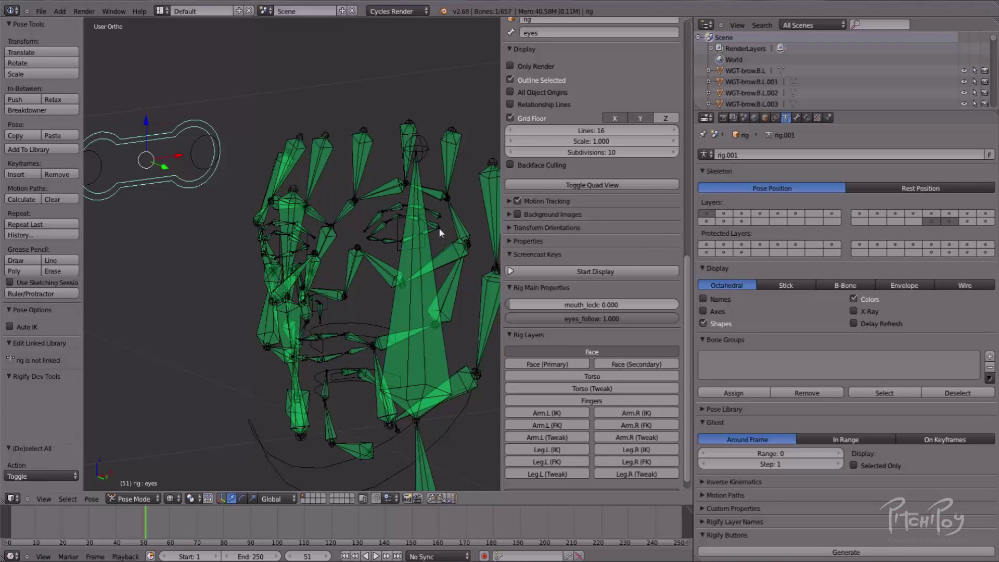
{"action": "middle_click_drag", "start_coordinate": [413, 230], "coordinate": [269, 214]}
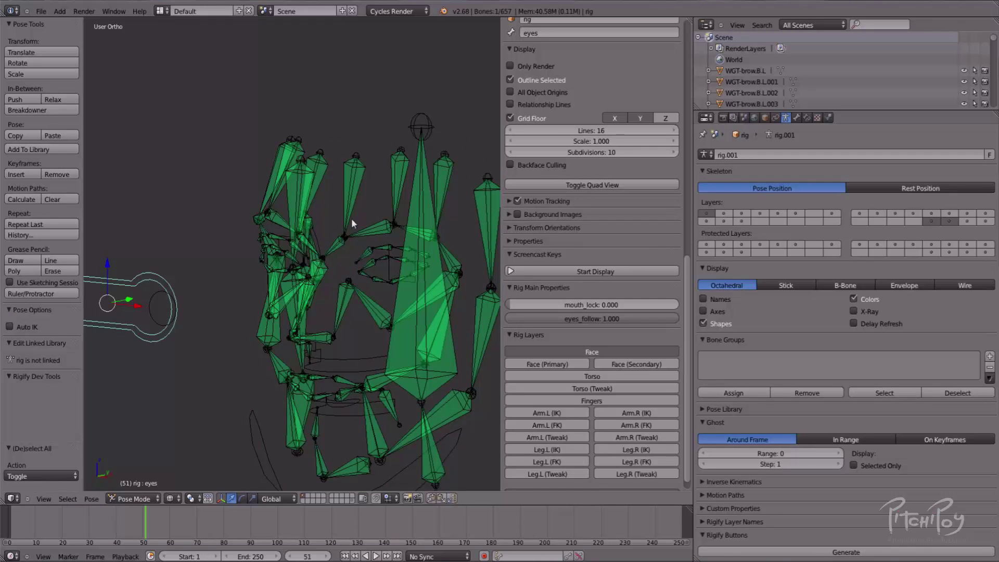
Try moving the right ear control, and select the right eye's master control.
{"action": "middle_click_drag", "start_coordinate": [351, 223], "coordinate": [352, 246]}
{"action": "right_click", "coordinate": [361, 235]}
{"action": "key", "text": "a"}
{"action": "middle_click_drag", "start_coordinate": [489, 242], "coordinate": [330, 215]}
{"action": "scroll", "coordinate": [330, 214], "scroll_direction": "up", "scroll_amount": 2}
{"action": "middle_click_drag", "start_coordinate": [227, 192], "coordinate": [313, 240], "text": "shift"}
{"action": "right_click", "coordinate": [240, 168]}
{"action": "key", "text": "g"}
{"action": "right_click", "coordinate": [241, 175]}
{"action": "right_click", "coordinate": [327, 178]}
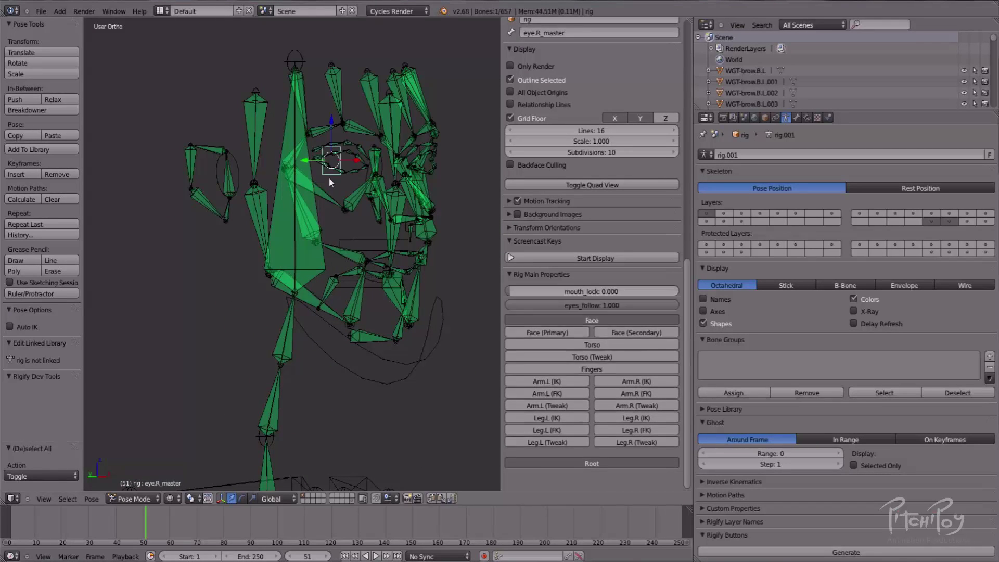
Show the Face (Primary) layer and toggle the deform bones' layer off and on to compare the controls.
{"action": "middle_click_drag", "start_coordinate": [332, 173], "coordinate": [284, 185]}
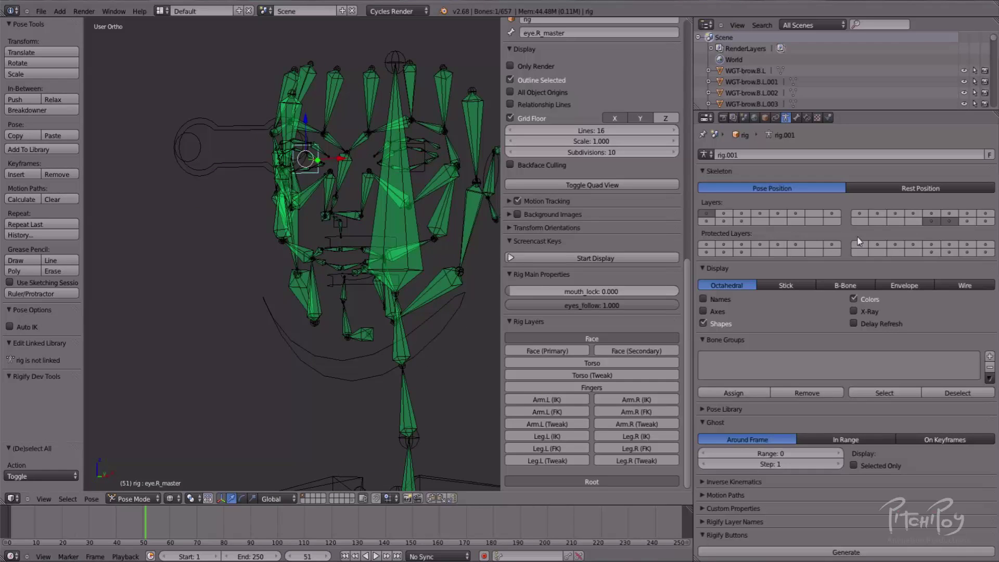
{"action": "left_click", "coordinate": [564, 356]}
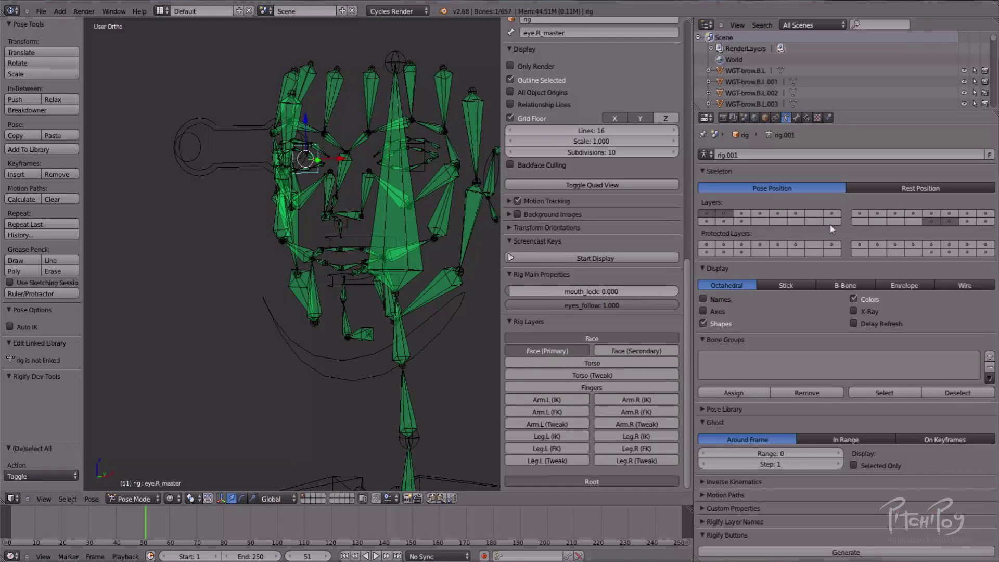
{"action": "left_click", "coordinate": [951, 222], "text": "shift"}
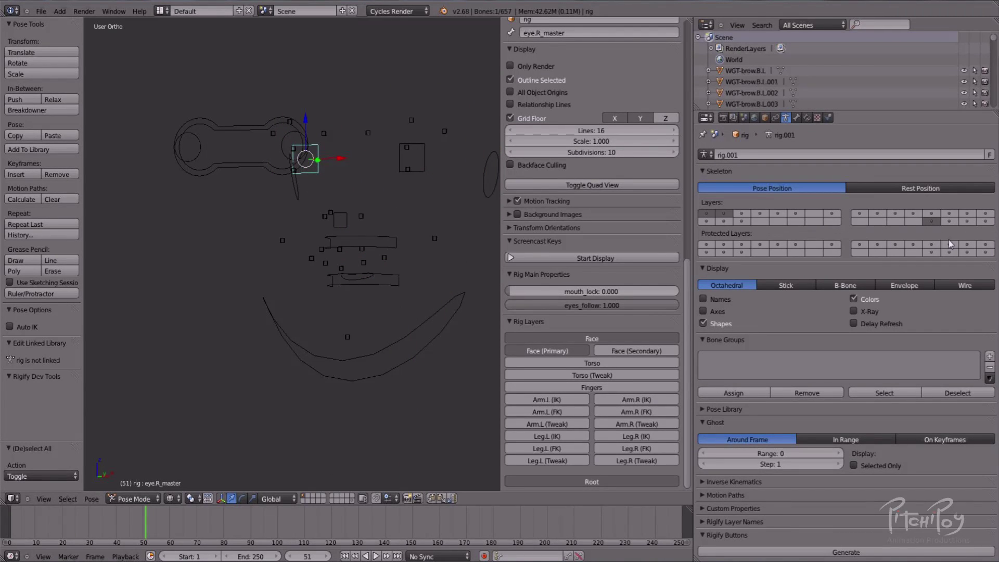
{"action": "left_click", "coordinate": [944, 221], "text": "shift"}
Try the B-Bone display, and set the armature's bone display to Stick.
{"action": "left_click", "coordinate": [853, 285]}
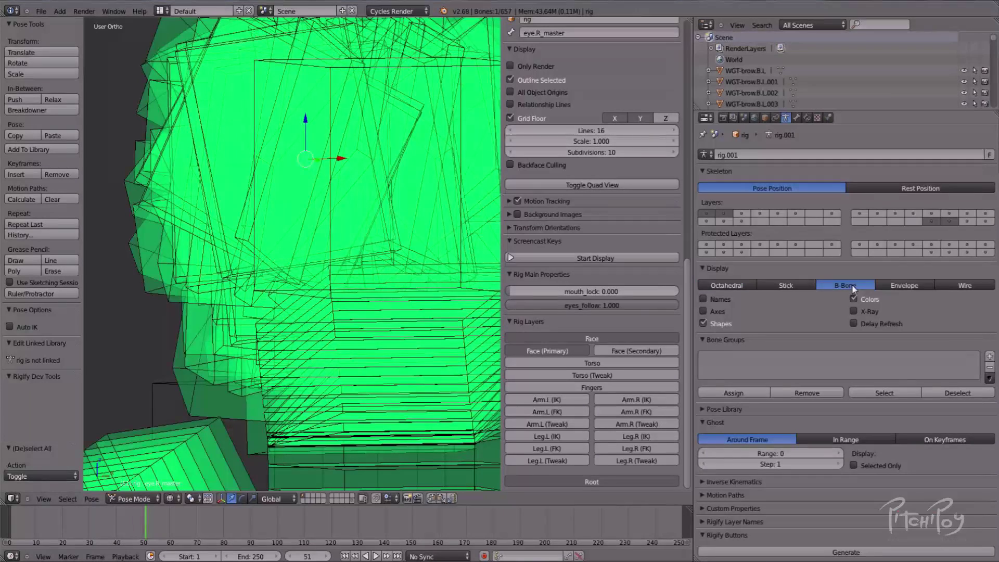
{"action": "left_click", "coordinate": [797, 286]}
{"action": "scroll", "coordinate": [364, 219], "scroll_direction": "up", "scroll_amount": 6}
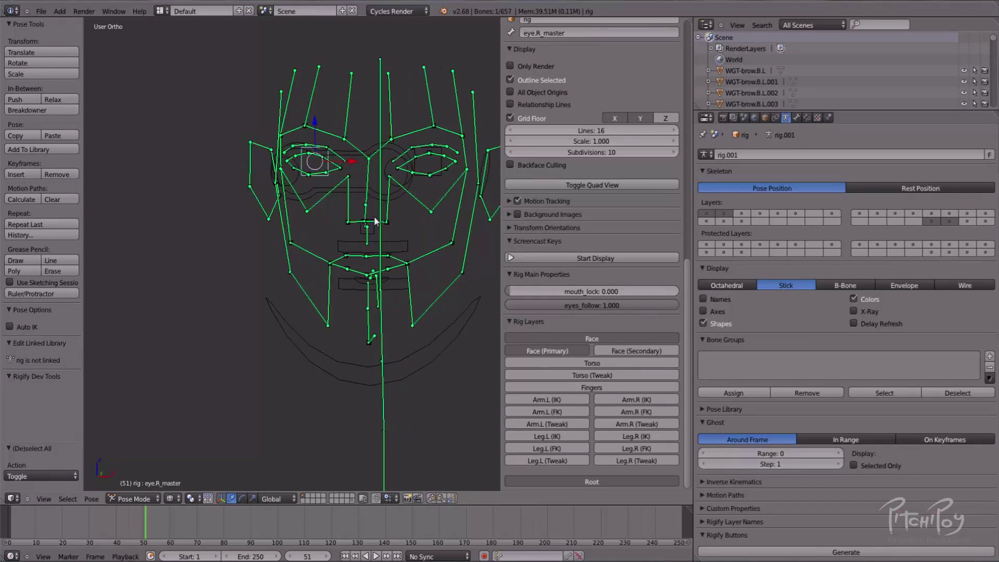
Select the mouth's left corner control and try moving it upward and outward.
{"action": "middle_click_drag", "start_coordinate": [295, 235], "coordinate": [408, 279]}
{"action": "right_click", "coordinate": [387, 272]}
{"action": "right_click", "coordinate": [383, 275]}
{"action": "key", "text": "g"}
{"action": "left_click", "coordinate": [415, 235]}
Select the mouth's right corner control and try moving it to several positions around the face.
{"action": "middle_click_drag", "start_coordinate": [308, 273], "coordinate": [332, 275]}
{"action": "right_click", "coordinate": [315, 270]}
{"action": "right_click", "coordinate": [314, 270]}
{"action": "key", "text": "g"}
{"action": "left_click", "coordinate": [297, 237]}
{"action": "middle_click_drag", "start_coordinate": [297, 237], "coordinate": [312, 289]}
{"action": "key", "text": "g"}
{"action": "left_click", "coordinate": [341, 246]}
{"action": "middle_click_drag", "start_coordinate": [311, 290], "coordinate": [419, 286]}
{"action": "key", "text": "g"}
{"action": "left_click", "coordinate": [355, 264]}
{"action": "key", "text": "g"}
{"action": "left_click", "coordinate": [279, 313]}
{"action": "key", "text": "g"}
{"action": "left_click", "coordinate": [422, 294]}
{"action": "key", "text": "g"}
{"action": "left_click", "coordinate": [437, 347]}
{"action": "middle_click_drag", "start_coordinate": [435, 352], "coordinate": [415, 327]}
Clear the rotation and location of all the visible pose controls, then leave them deselected.
{"action": "key", "text": "a"}
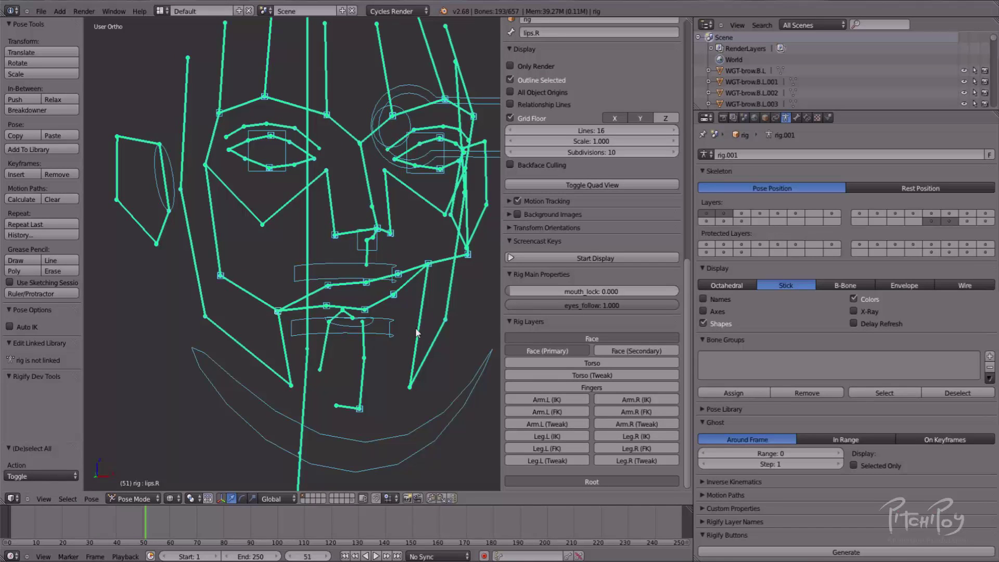
{"action": "key", "text": "super"}
{"action": "key", "text": "super"}
{"action": "key", "text": "alt+r"}
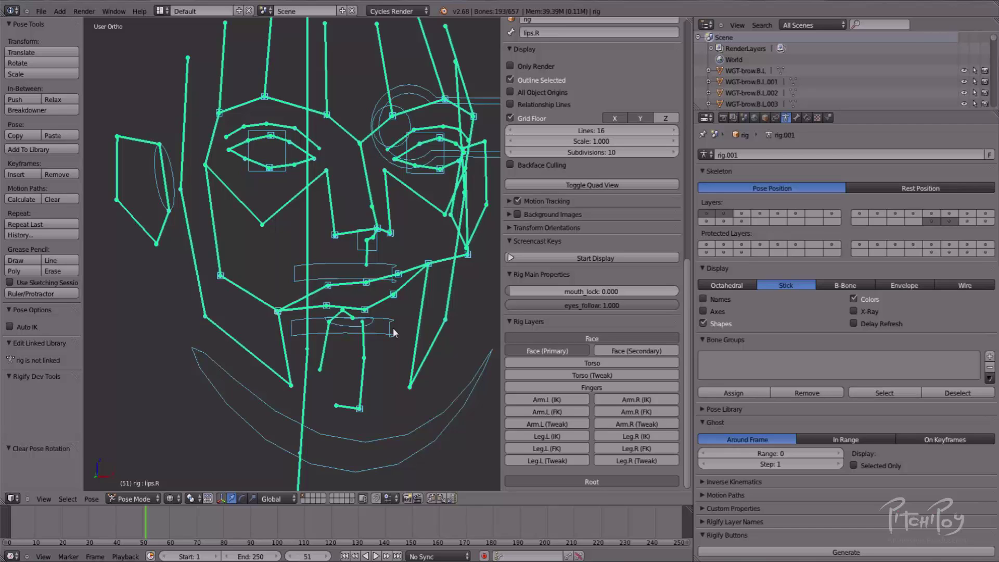
{"action": "key", "text": "alt+g"}
{"action": "key", "text": "a"}
{"action": "middle_click_drag", "start_coordinate": [393, 327], "coordinate": [373, 298]}
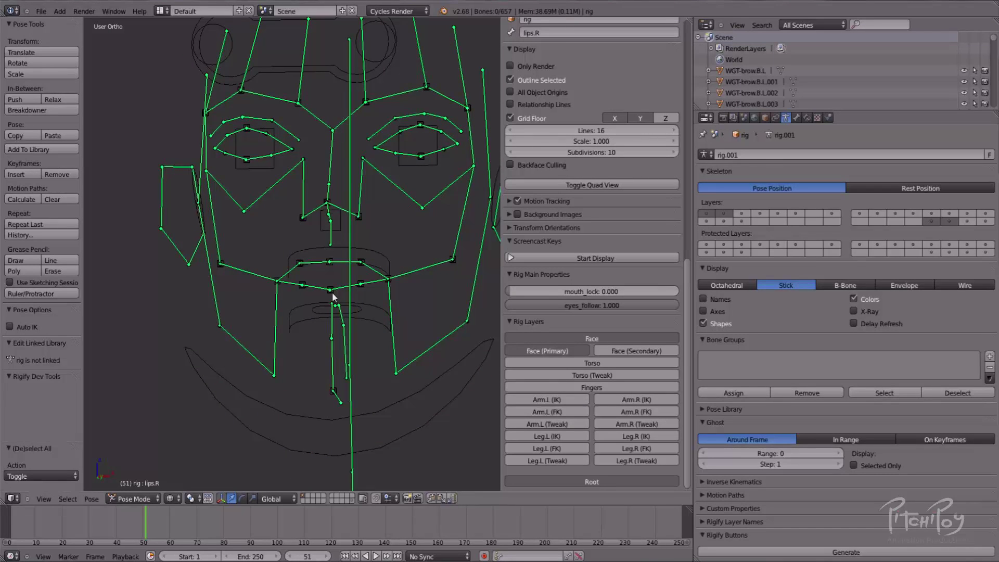
Select the middle control of the upper lip and try moving it.
{"action": "right_click", "coordinate": [330, 263]}
{"action": "key", "text": "g"}
{"action": "right_click", "coordinate": [359, 218]}
{"action": "key", "text": "g"}
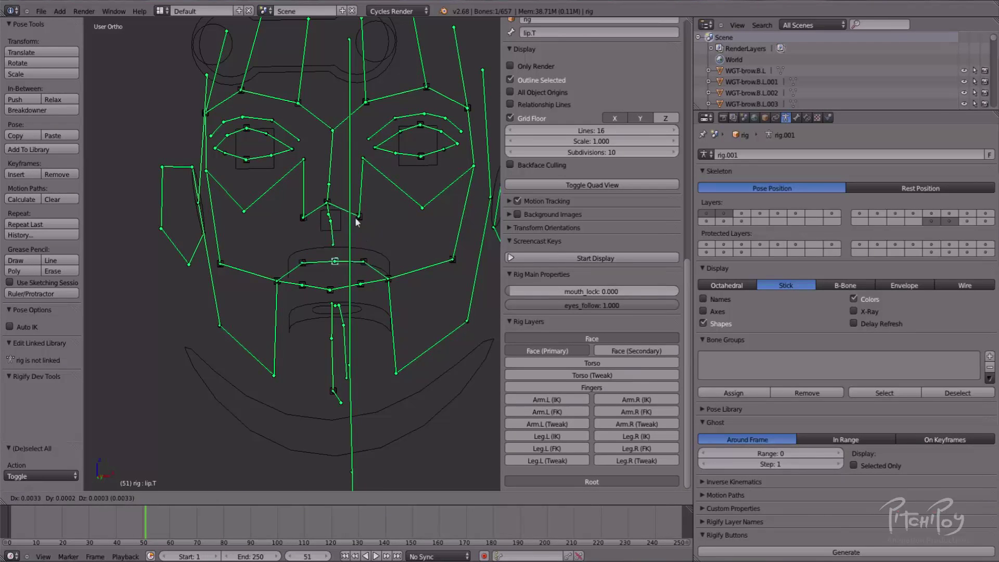
{"action": "key", "text": "Escape"}
Select the left nostril control, then try moving the left eye's lower lid control.
{"action": "right_click", "coordinate": [358, 217]}
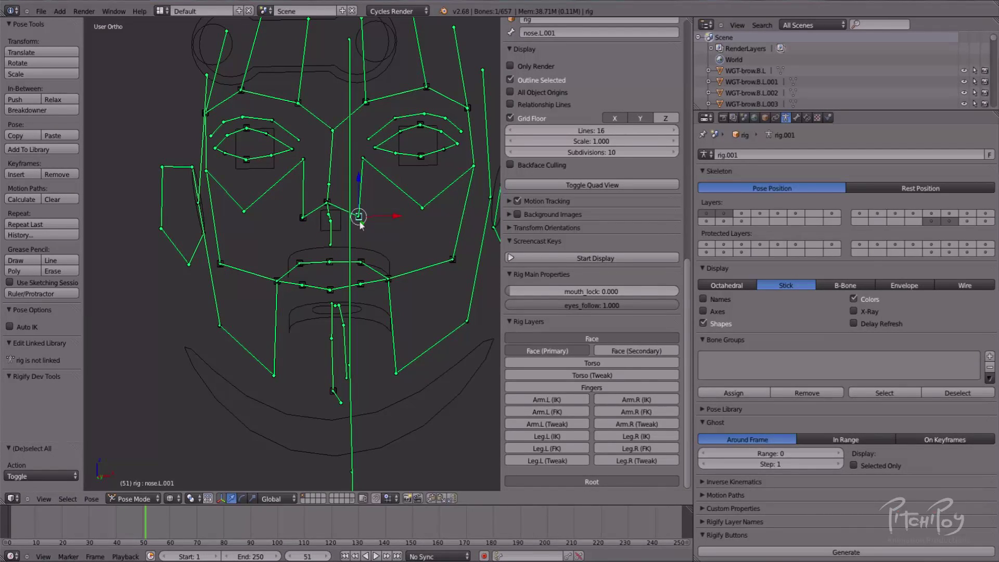
{"action": "right_click", "coordinate": [423, 160]}
{"action": "key", "text": "g"}
{"action": "key", "text": "Escape"}
{"action": "key", "text": "g"}
{"action": "key", "text": "Escape"}
Try moving the left brow control, then deselect everything.
{"action": "right_click", "coordinate": [429, 92]}
{"action": "key", "text": "g"}
{"action": "key", "text": "Escape"}
{"action": "scroll", "coordinate": [418, 148], "scroll_direction": "down", "scroll_amount": 3}
{"action": "key", "text": "a"}
{"action": "middle_click_drag", "start_coordinate": [417, 148], "coordinate": [342, 171]}
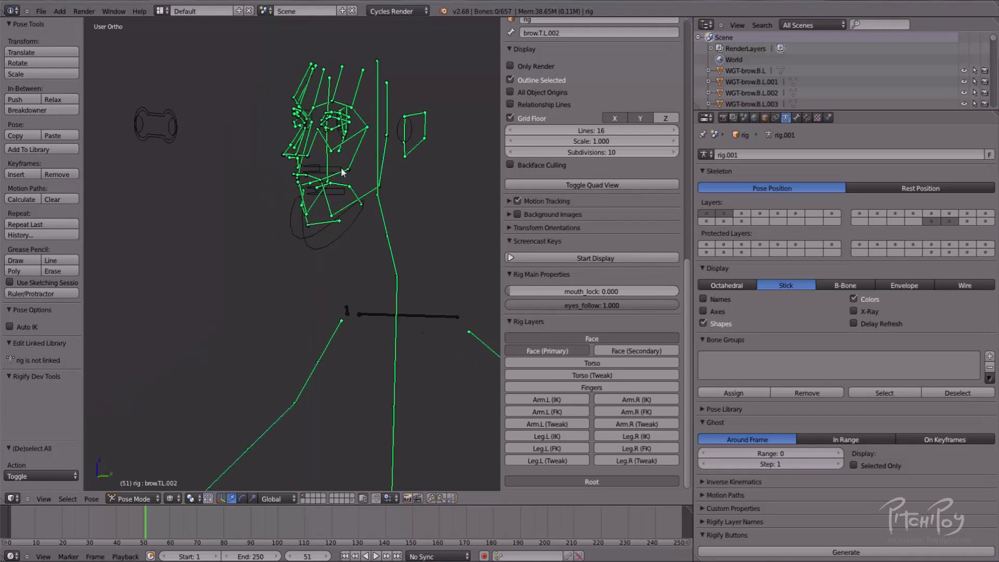
Show the Face (Secondary) rig layer and switch the viewport to solid shading.
{"action": "right_click", "coordinate": [166, 139]}
{"action": "key", "text": "a"}
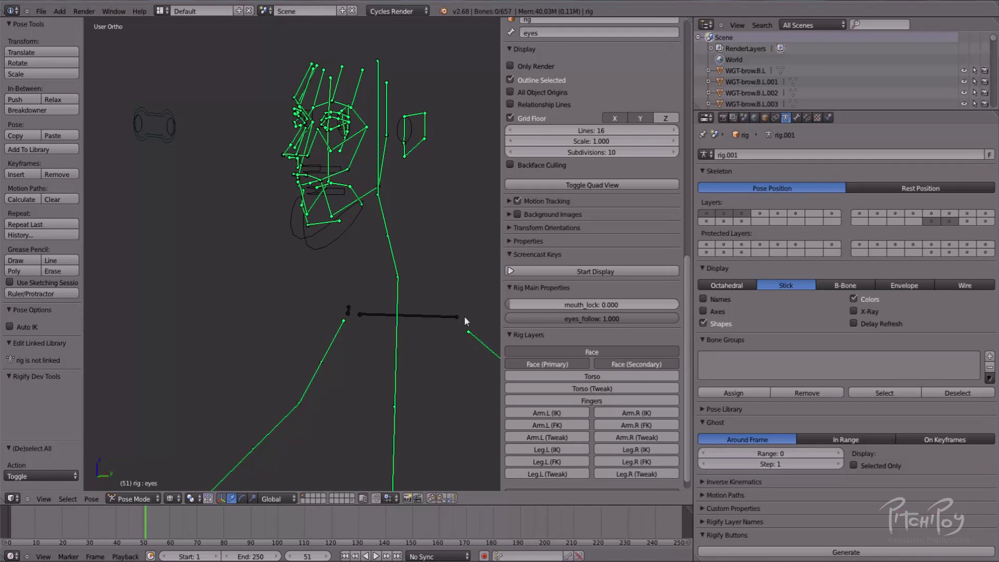
{"action": "scroll", "coordinate": [353, 257], "scroll_direction": "up", "scroll_amount": 6}
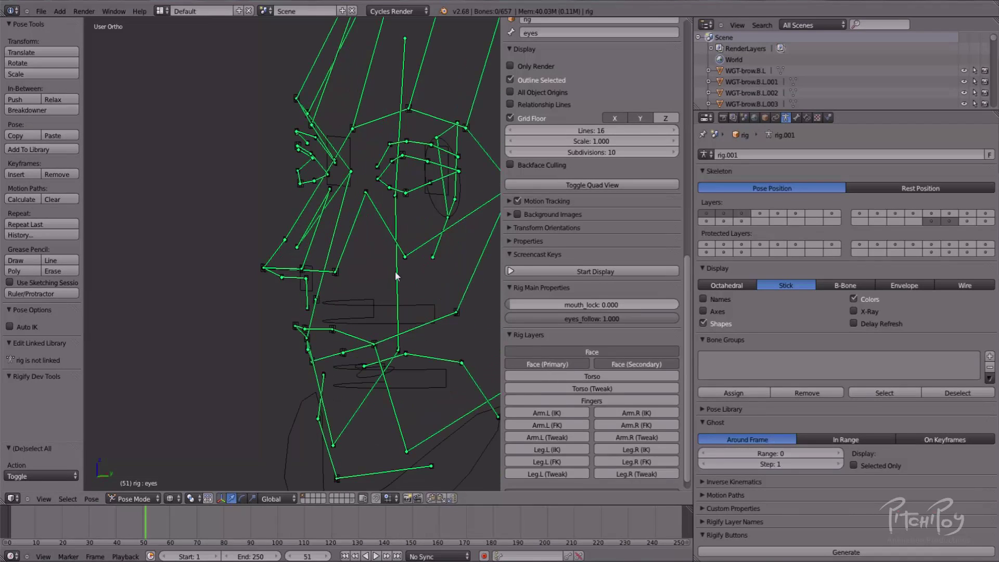
{"action": "key", "text": "z"}
Select the upper left cheek control and try moving it.
{"action": "right_click", "coordinate": [403, 259]}
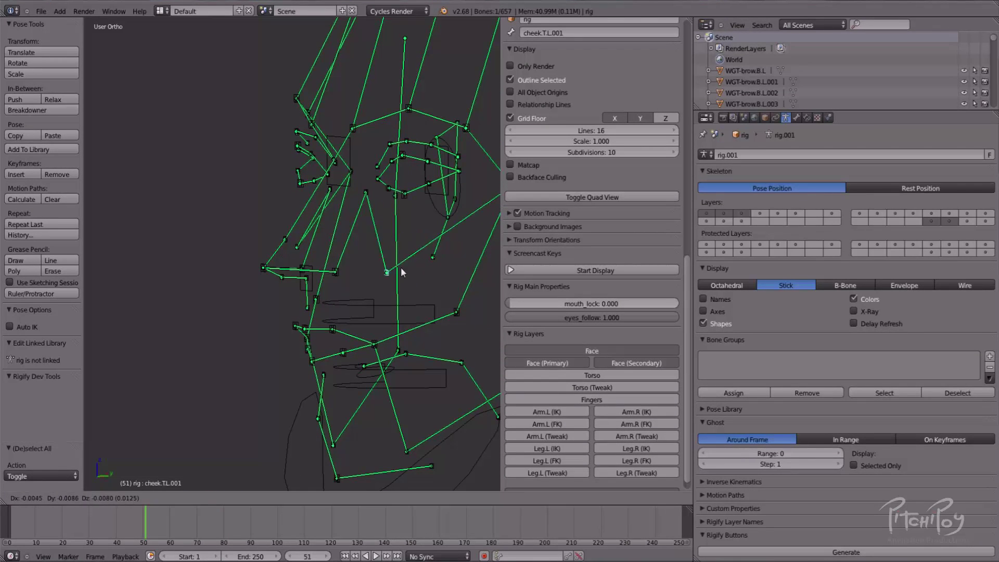
{"action": "middle_click_drag", "start_coordinate": [354, 367], "coordinate": [465, 375]}
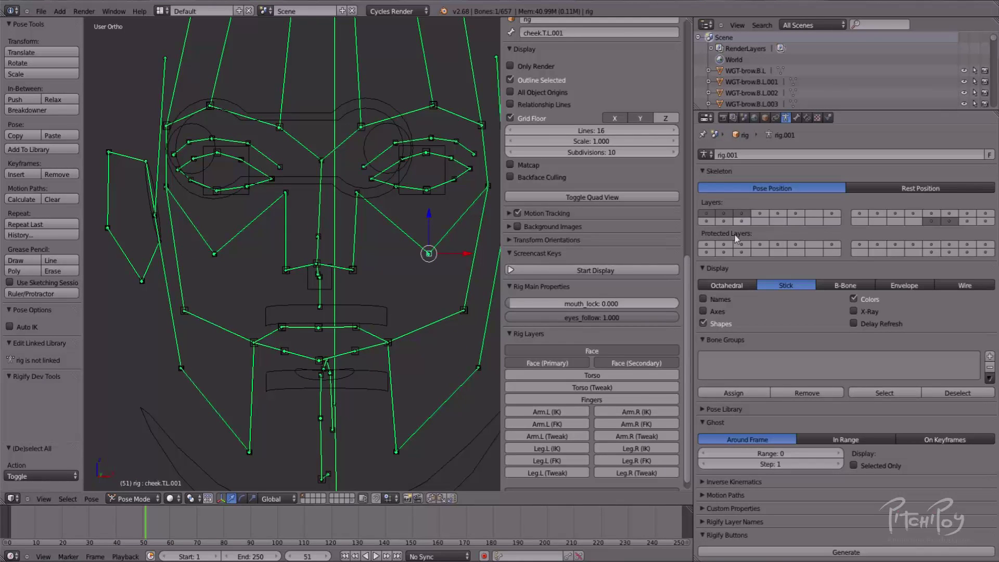
{"action": "scroll", "coordinate": [366, 221], "scroll_direction": "down", "scroll_amount": 1}
{"action": "middle_click_drag", "start_coordinate": [390, 217], "coordinate": [346, 232]}
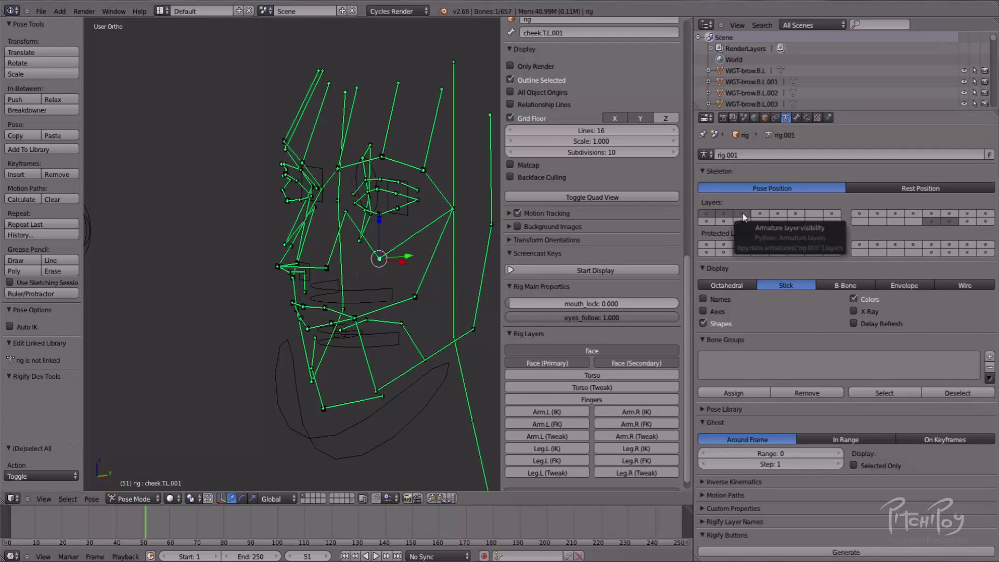
Show the Torso rig layer and select the box-shaped torso control.
{"action": "scroll", "coordinate": [602, 367], "scroll_direction": "down", "scroll_amount": 1}
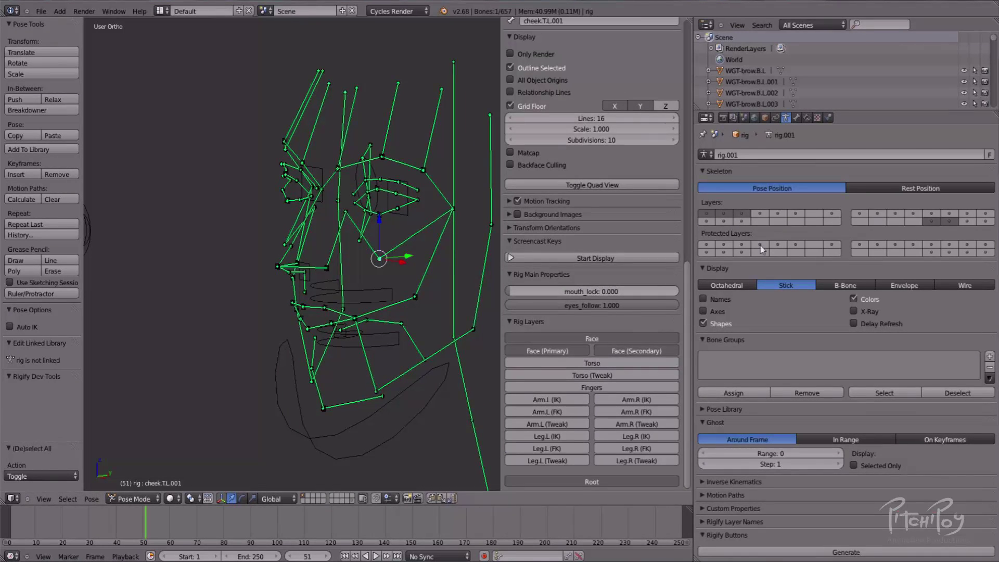
{"action": "left_click", "coordinate": [589, 358]}
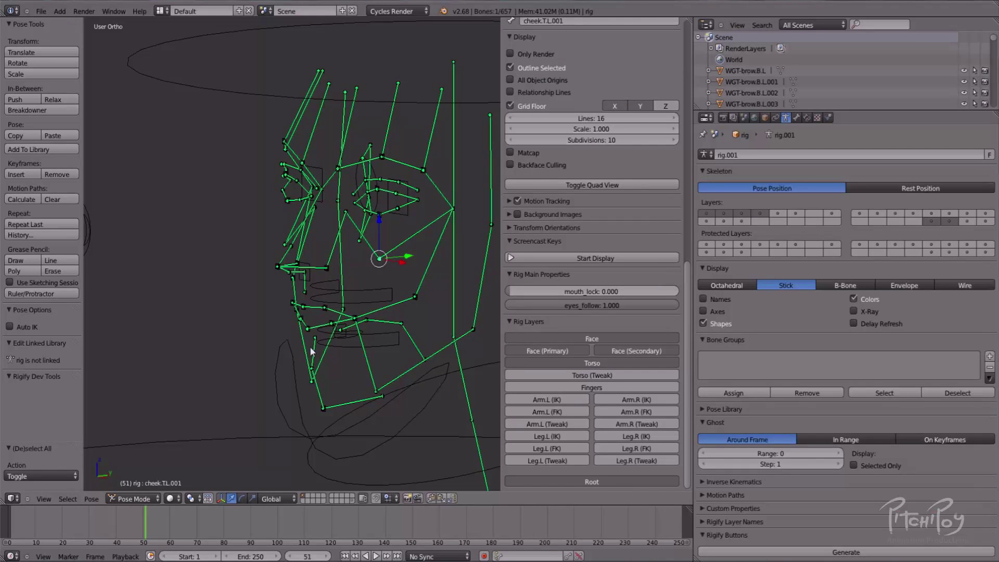
{"action": "scroll", "coordinate": [301, 340], "scroll_direction": "down", "scroll_amount": 5}
{"action": "scroll", "coordinate": [301, 240], "scroll_direction": "down", "scroll_amount": 3}
{"action": "middle_click_drag", "start_coordinate": [303, 249], "coordinate": [227, 267], "text": "shift"}
{"action": "right_click", "coordinate": [330, 265]}
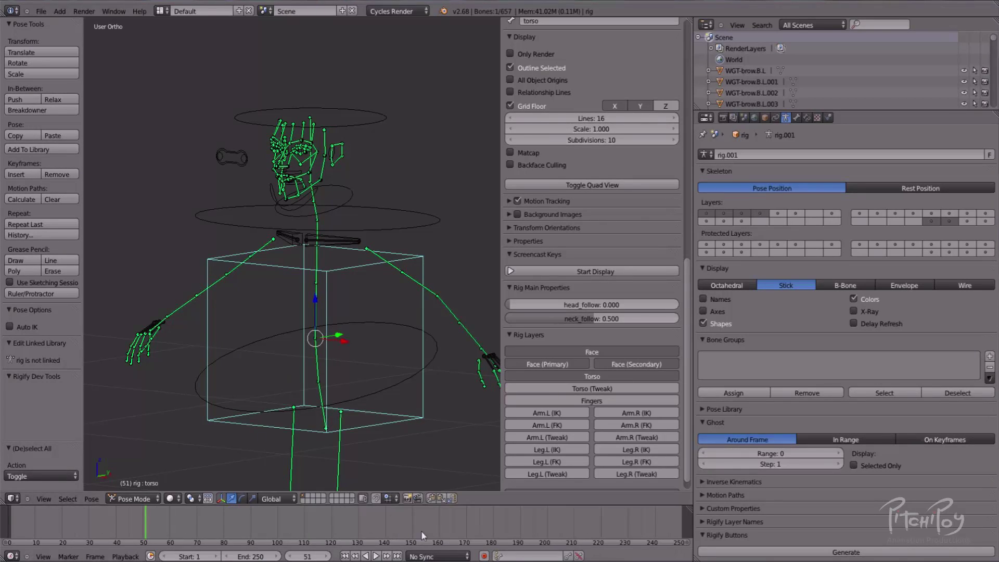
Show only the scene layer holding the control widgets and scale down the WGT-torso cube's mesh in Edit Mode.
{"action": "left_click", "coordinate": [352, 499], "text": "shift"}
{"action": "middle_click_drag", "start_coordinate": [406, 381], "coordinate": [442, 387]}
{"action": "left_click", "coordinate": [353, 500]}
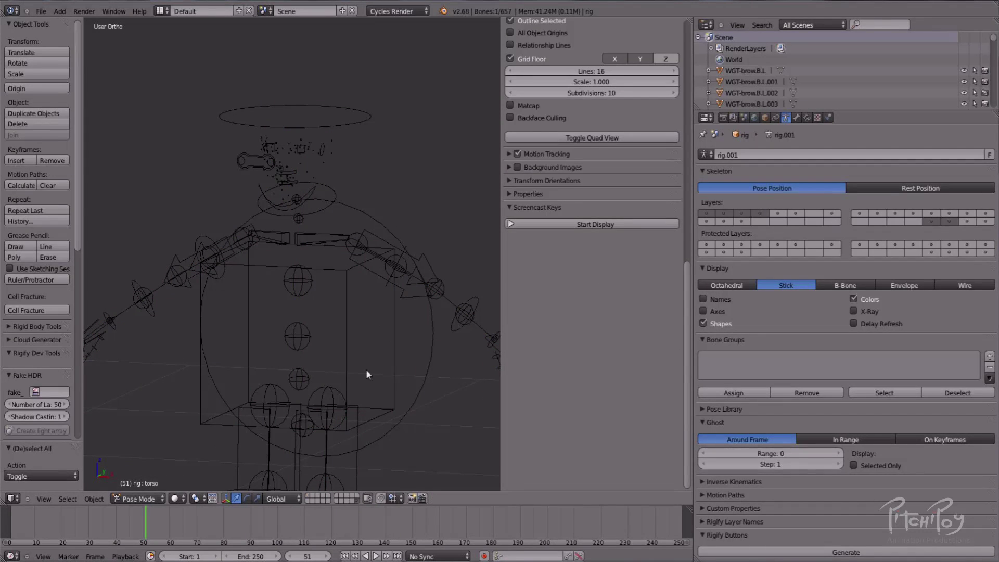
{"action": "right_click", "coordinate": [343, 335]}
{"action": "key", "text": "Tab"}
{"action": "key", "text": "s"}
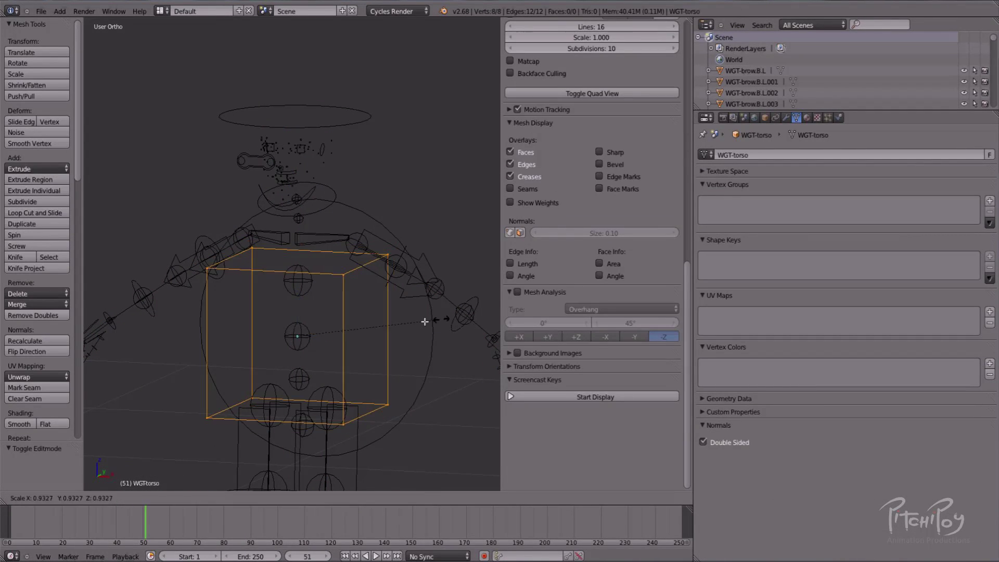
{"action": "left_click", "coordinate": [394, 331]}
{"action": "key", "text": "Tab"}
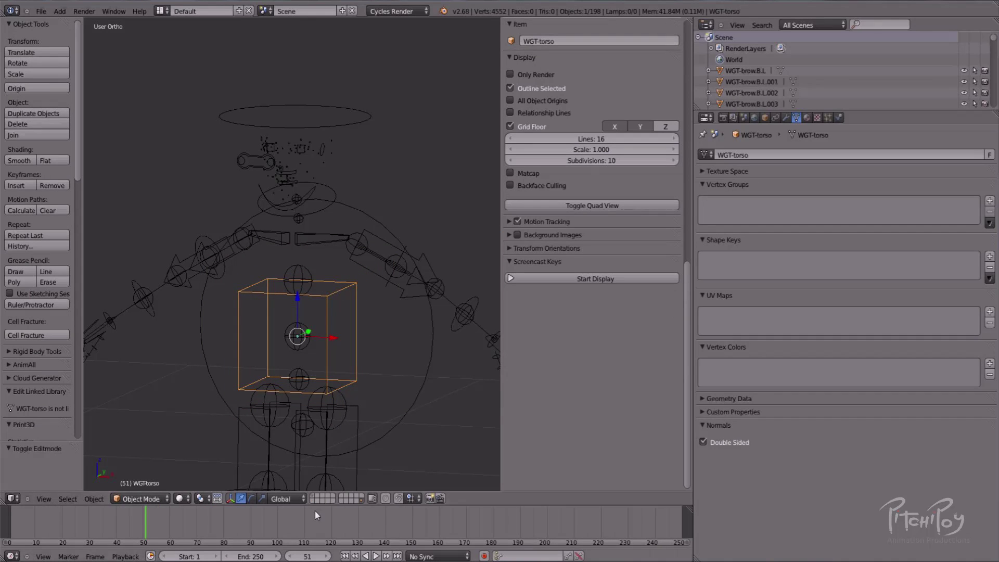
Return to the rig's scene layer, select the resized torso control and try moving it.
{"action": "key", "text": "Tab"}
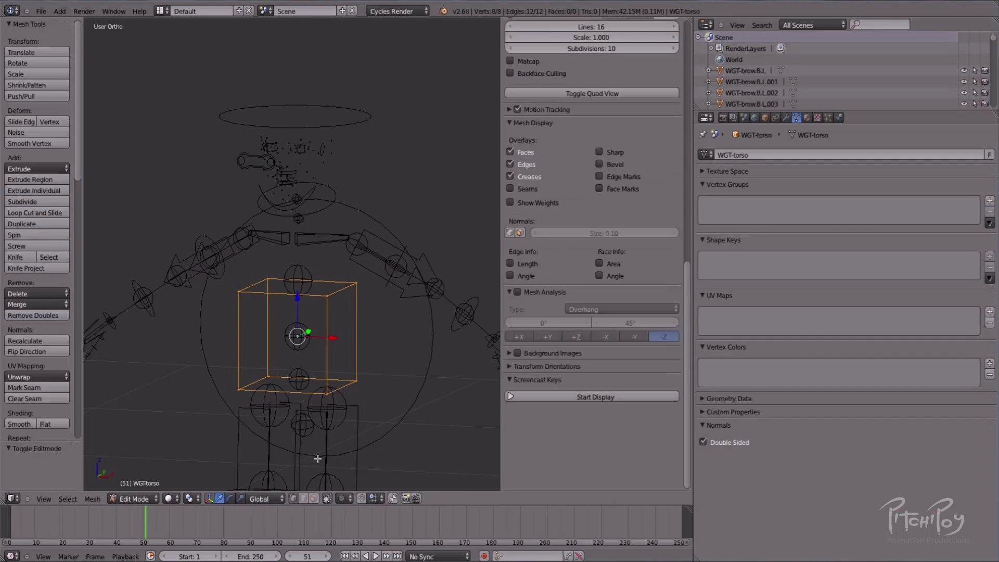
{"action": "key", "text": "Tab"}
{"action": "left_click", "coordinate": [313, 495]}
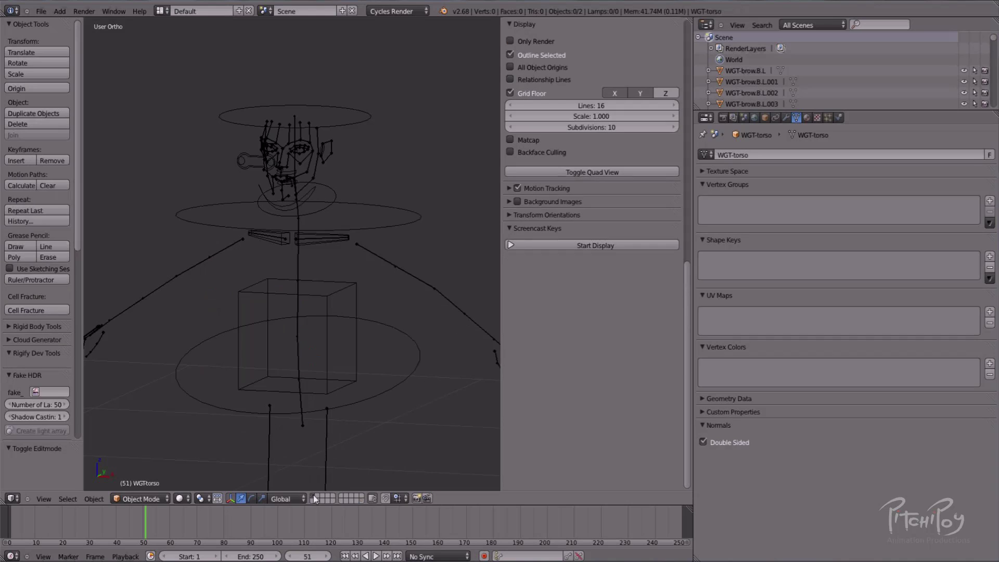
{"action": "right_click", "coordinate": [331, 316]}
{"action": "key", "text": "g"}
{"action": "right_click", "coordinate": [293, 351]}
{"action": "middle_click_drag", "start_coordinate": [293, 350], "coordinate": [395, 349]}
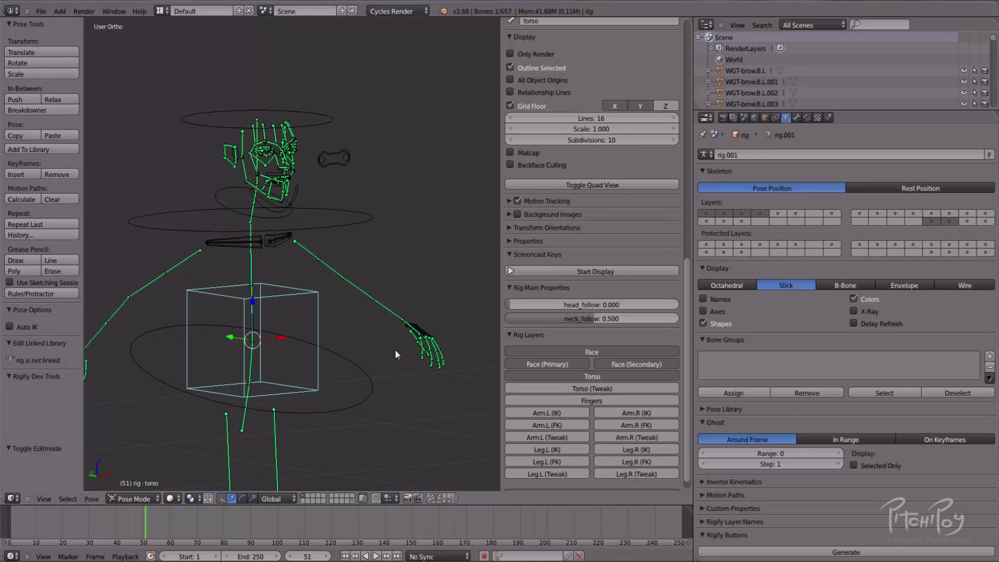
{"action": "key", "text": "KP_1"}
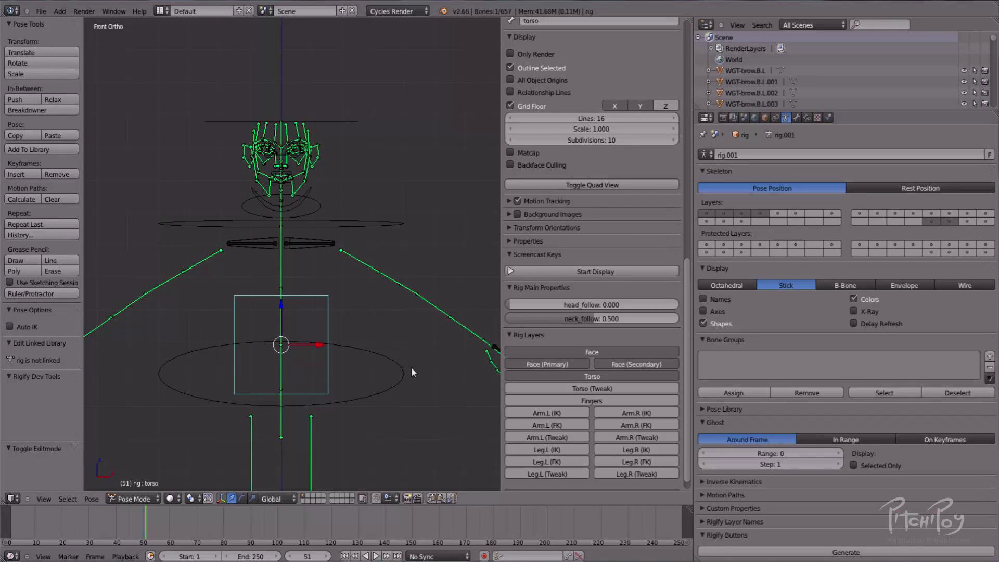
Go back to the widgets' scene layer and scale down the hips circle widget's mesh in Edit Mode.
{"action": "middle_click_drag", "start_coordinate": [294, 336], "coordinate": [417, 191]}
{"action": "right_click", "coordinate": [416, 157]}
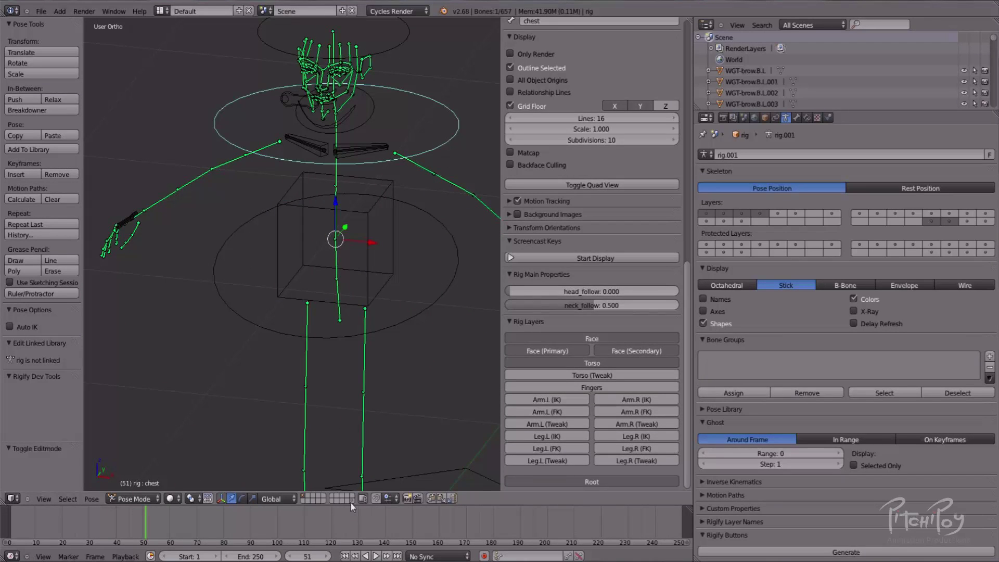
{"action": "key", "text": "ctrl+Tab"}
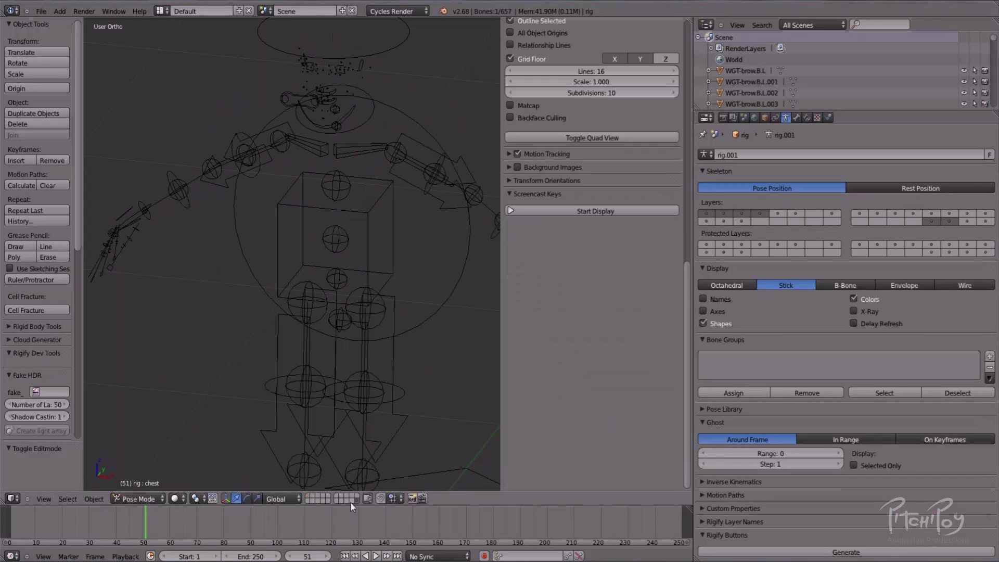
{"action": "right_click", "coordinate": [459, 250]}
{"action": "middle_click_drag", "start_coordinate": [468, 305], "coordinate": [445, 295]}
{"action": "key", "text": "Tab"}
{"action": "key", "text": "s"}
{"action": "key", "text": "Escape"}
{"action": "key", "text": "s"}
{"action": "left_click", "coordinate": [453, 307]}
{"action": "key", "text": "Tab"}
Scale the WGT-chest circle's mesh by 0.782 in Edit Mode.
{"action": "right_click", "coordinate": [461, 333]}
{"action": "key", "text": "Tab"}
{"action": "key", "text": "s"}
{"action": "left_click", "coordinate": [448, 320]}
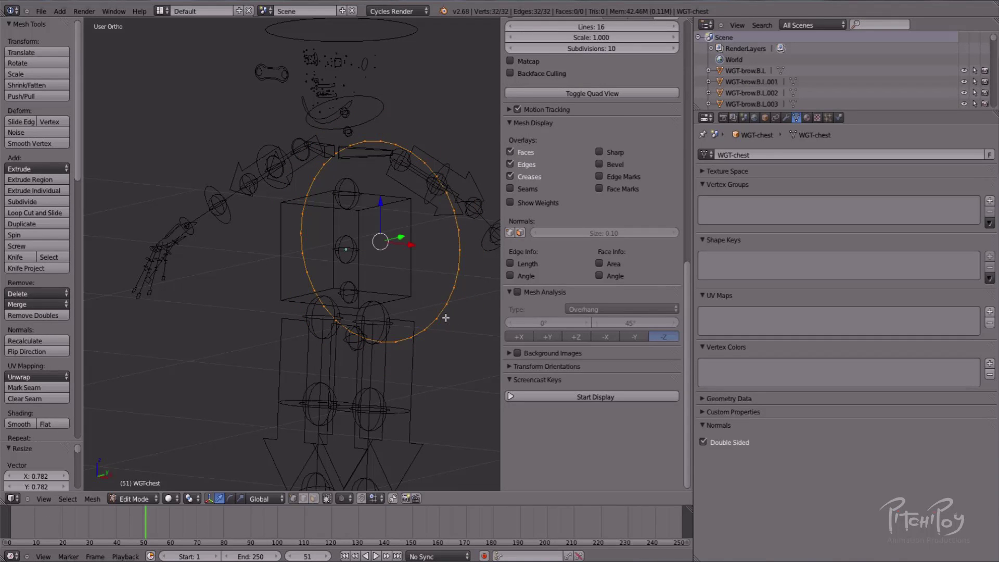
{"action": "key", "text": "Tab"}
Return to the rig's scene layer and select the resized chest control.
{"action": "left_click", "coordinate": [316, 499]}
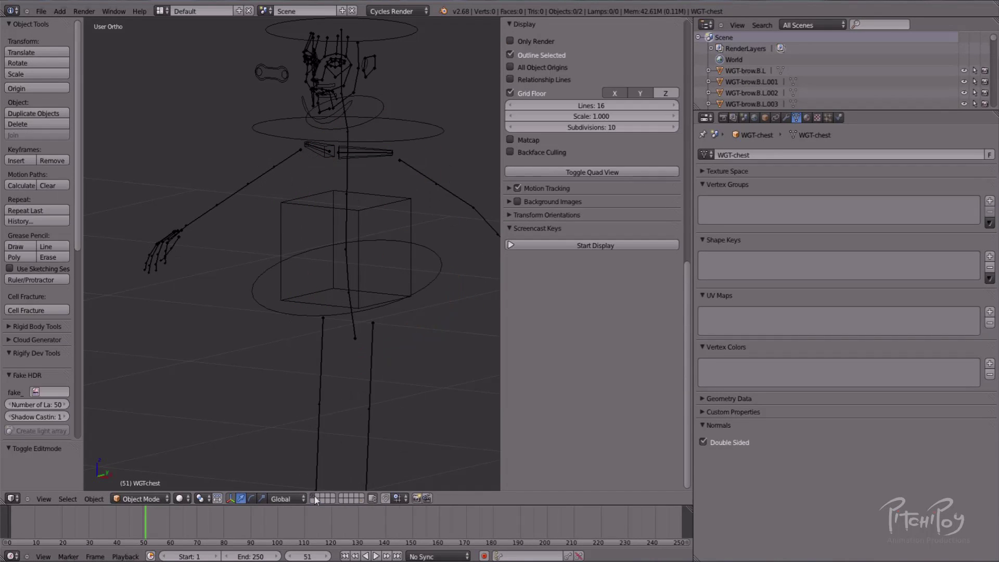
{"action": "right_click", "coordinate": [441, 134]}
{"action": "middle_click_drag", "start_coordinate": [441, 133], "coordinate": [415, 211]}
{"action": "key", "text": "KP_1"}
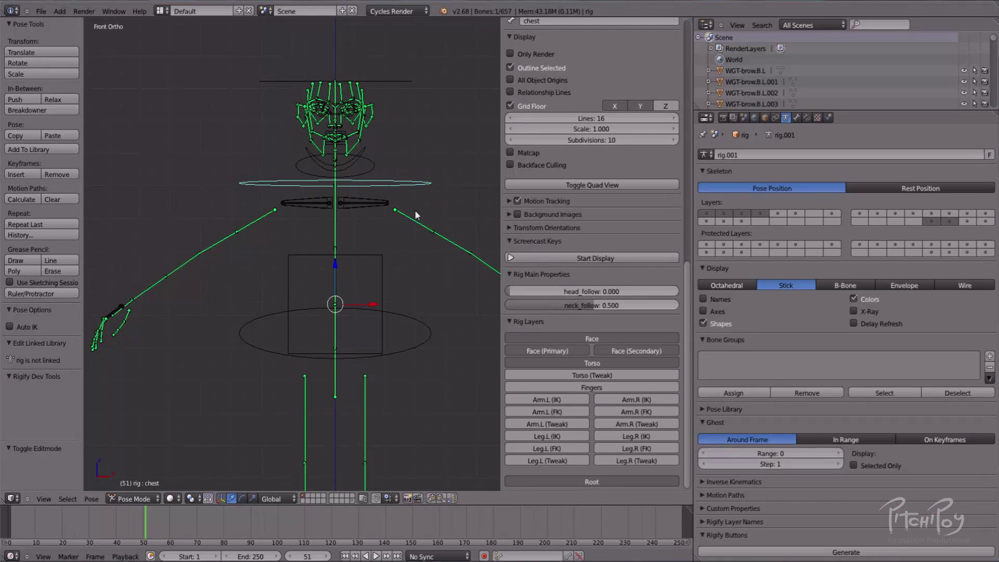
Select the torso control and try moving it and rotating it freely with trackball rotation.
{"action": "middle_click_drag", "start_coordinate": [337, 294], "coordinate": [381, 290]}
{"action": "right_click", "coordinate": [387, 274]}
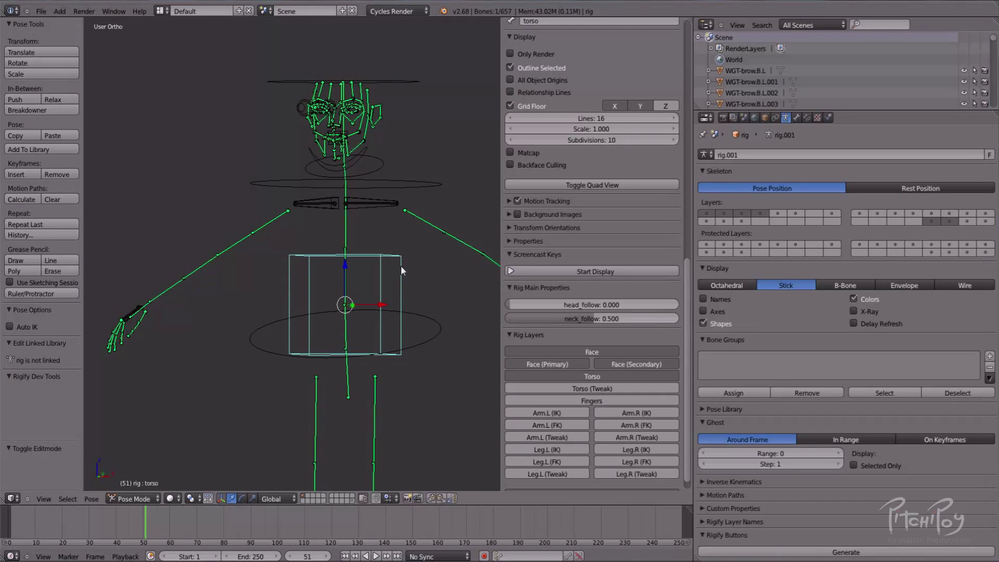
{"action": "key", "text": "g"}
{"action": "right_click", "coordinate": [411, 317]}
{"action": "middle_click_drag", "start_coordinate": [405, 320], "coordinate": [386, 332]}
{"action": "key", "text": "r"}
{"action": "key", "text": "r"}
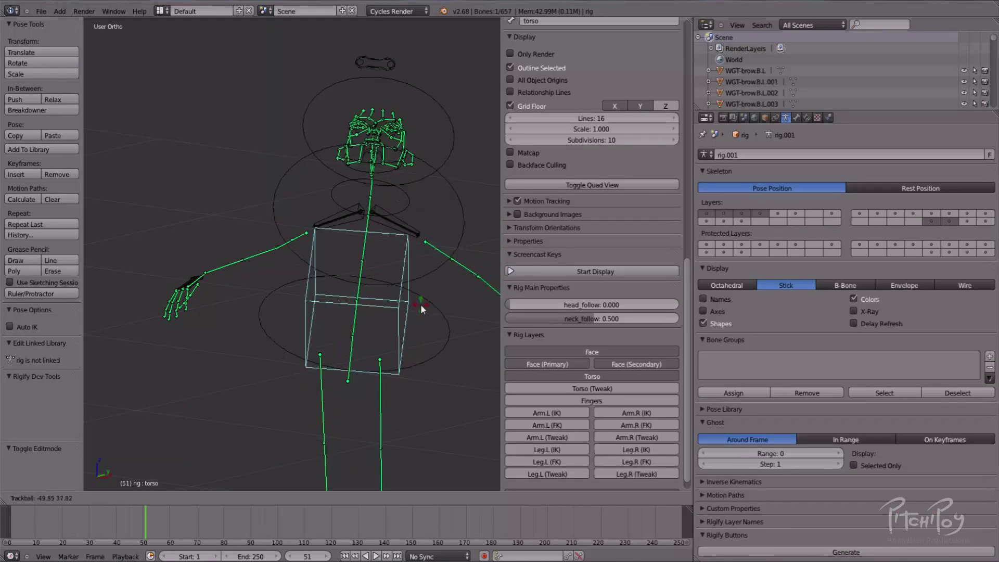
{"action": "right_click", "coordinate": [432, 306]}
Select the hips control and try rotating it from the perspective and front views.
{"action": "right_click", "coordinate": [452, 319]}
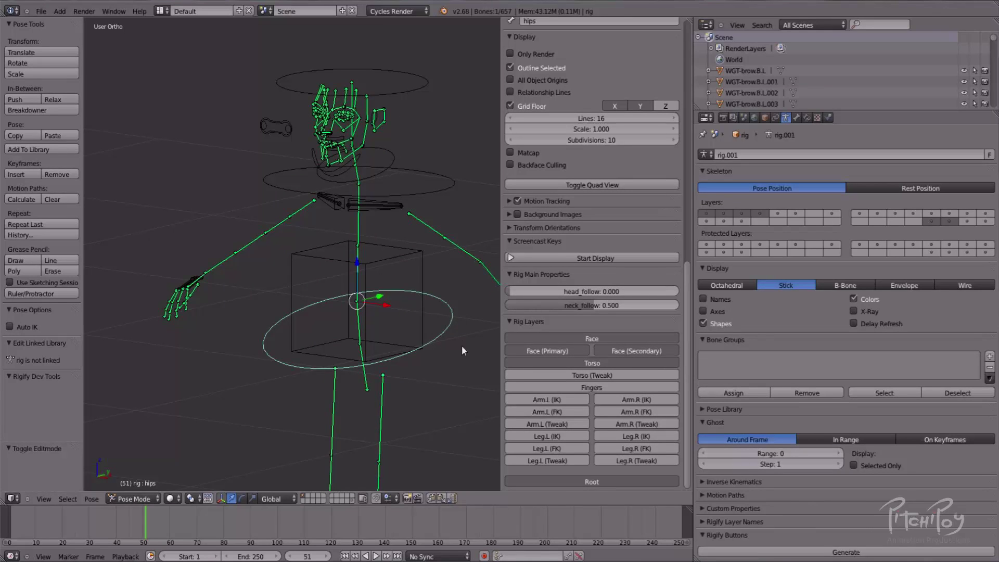
{"action": "key", "text": "r"}
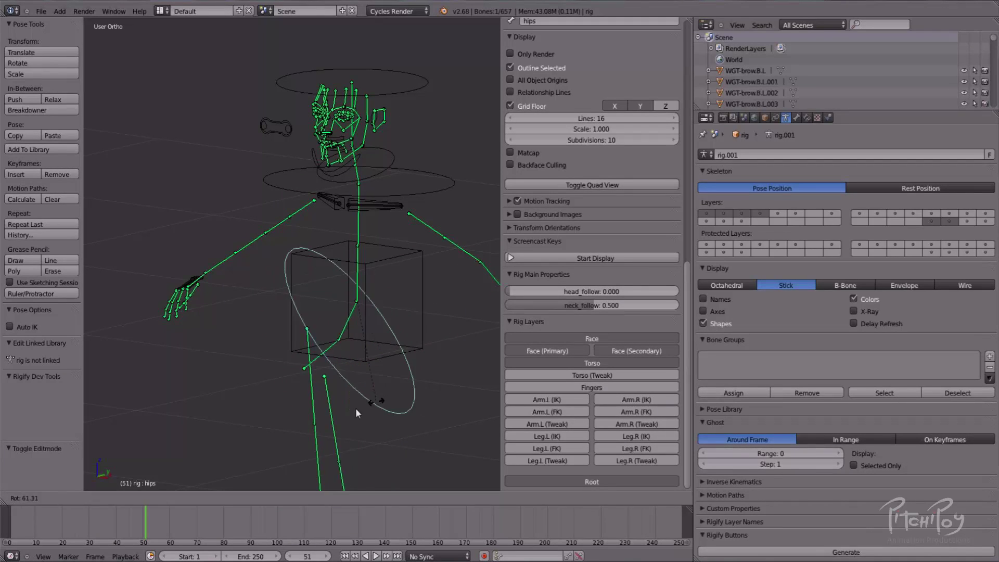
{"action": "right_click", "coordinate": [432, 317]}
{"action": "key", "text": "KP_1"}
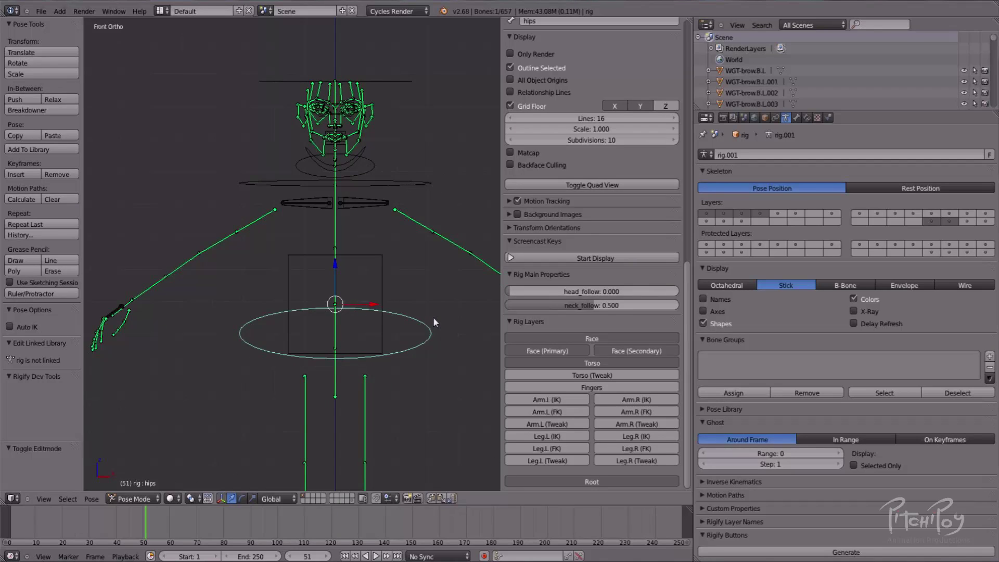
{"action": "key", "text": "r"}
{"action": "right_click", "coordinate": [427, 333]}
{"action": "middle_click_drag", "start_coordinate": [426, 331], "coordinate": [391, 262], "text": "shift"}
{"action": "key", "text": "r"}
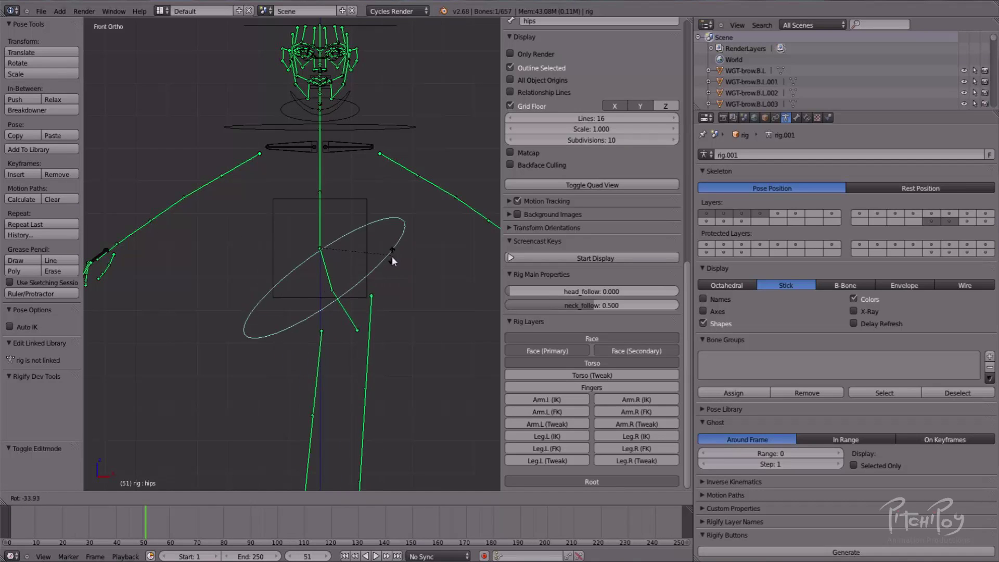
{"action": "key", "text": "Escape"}
Tilt the hips control in the right side view and try moving it.
{"action": "key", "text": "g"}
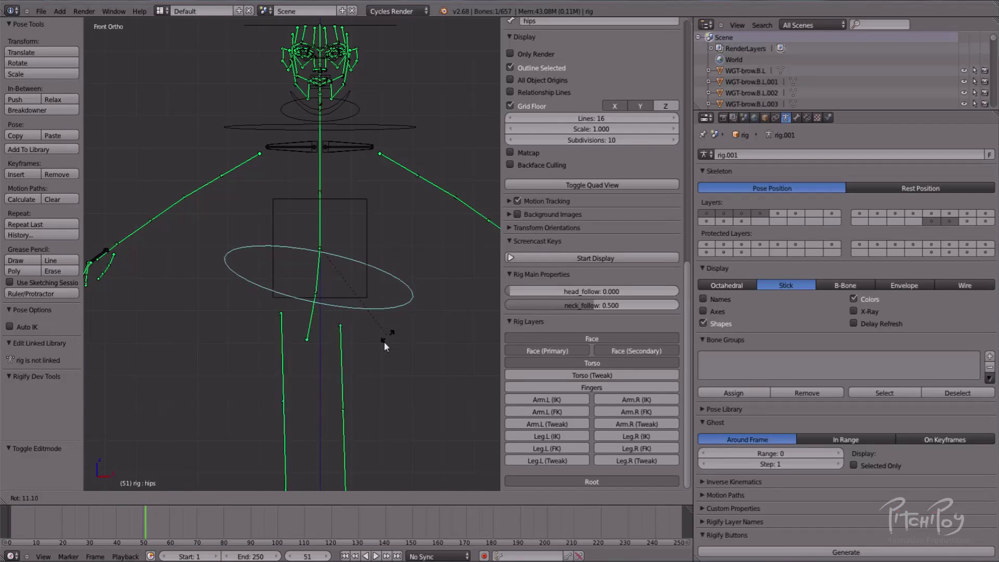
{"action": "key", "text": "KP_3"}
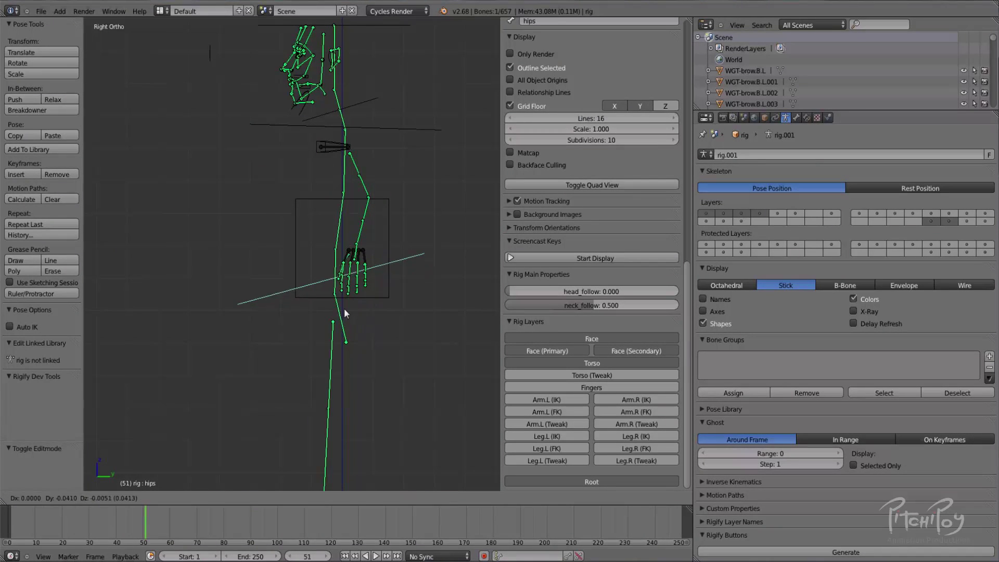
{"action": "right_click", "coordinate": [327, 278]}
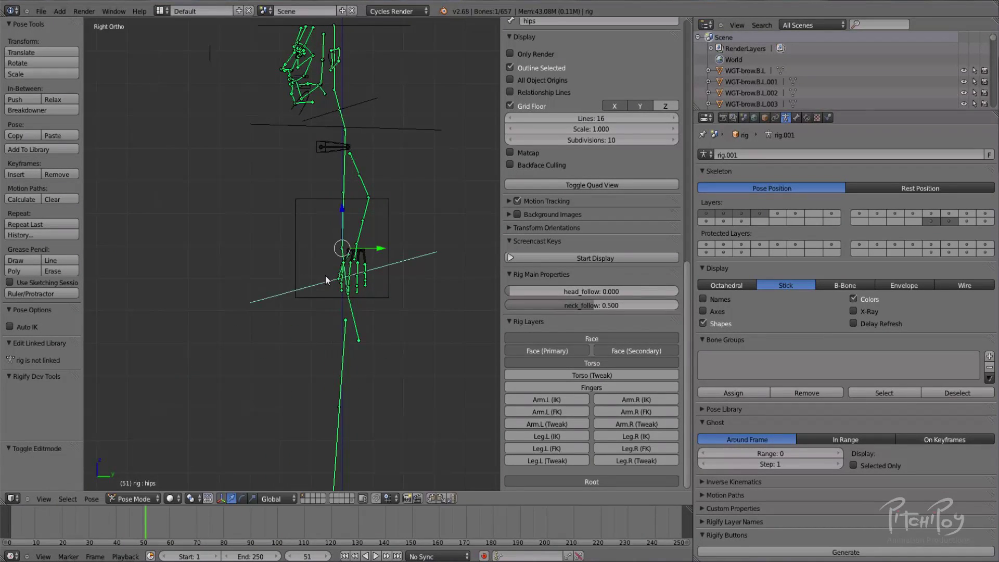
Try moving the hips control in the front view.
{"action": "middle_click_drag", "start_coordinate": [429, 285], "coordinate": [487, 280]}
{"action": "key", "text": "KP_1"}
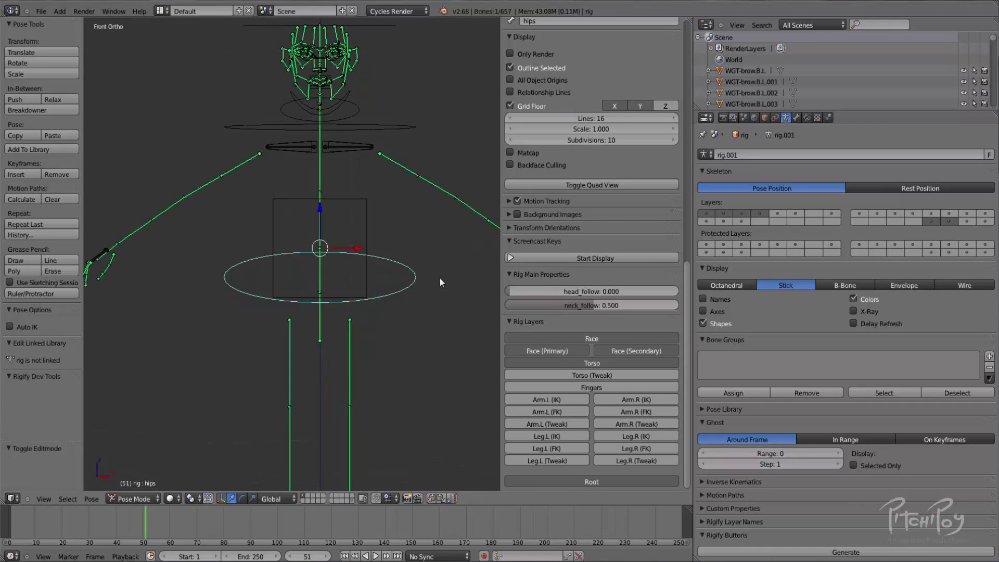
{"action": "key", "text": "g"}
{"action": "right_click", "coordinate": [405, 258]}
Select the chest control, try rotating it in the front view and moving it in the right side view.
{"action": "right_click", "coordinate": [394, 132]}
{"action": "key", "text": "r"}
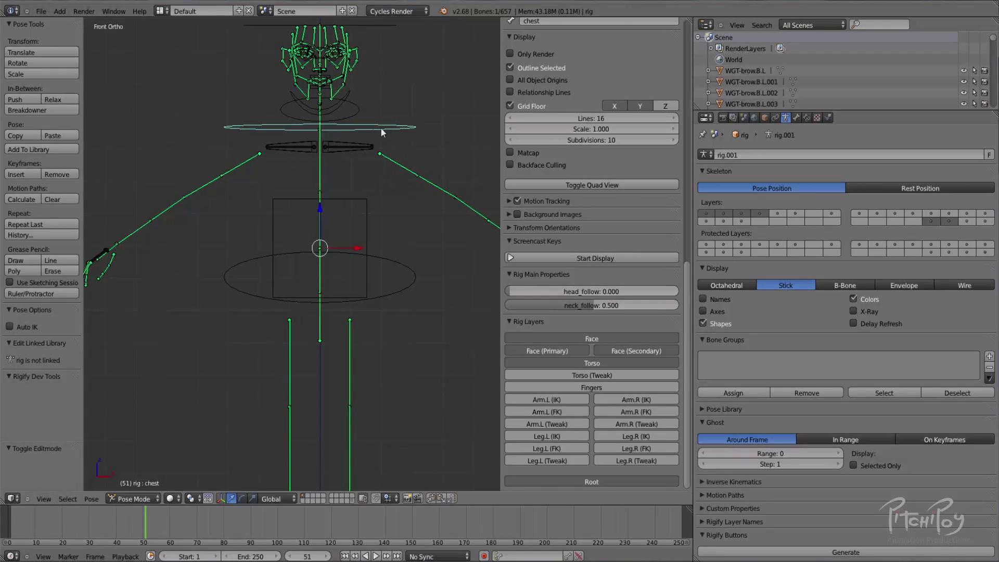
{"action": "right_click", "coordinate": [395, 236]}
{"action": "middle_click_drag", "start_coordinate": [396, 240], "coordinate": [313, 242]}
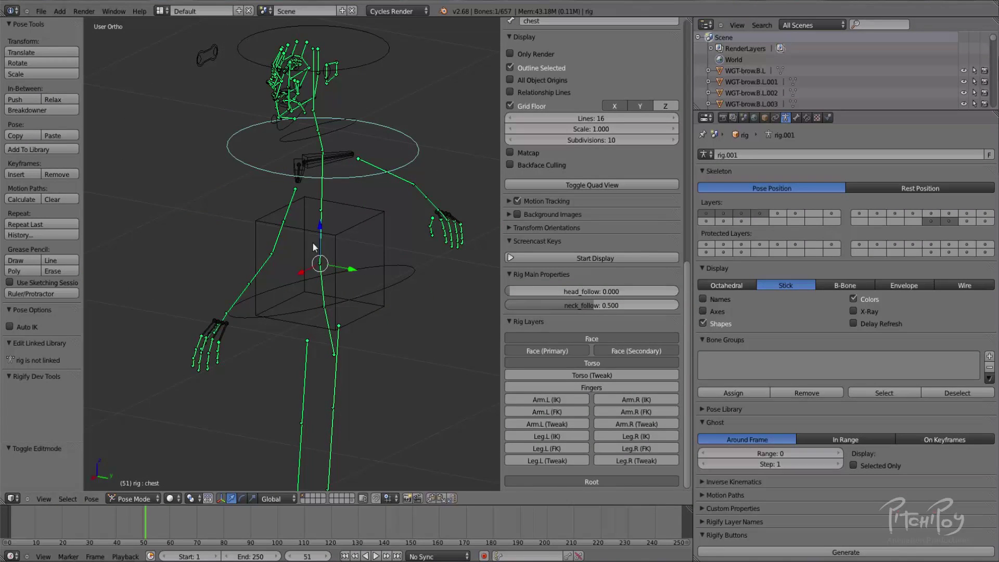
{"action": "key", "text": "KP_3"}
{"action": "key", "text": "g"}
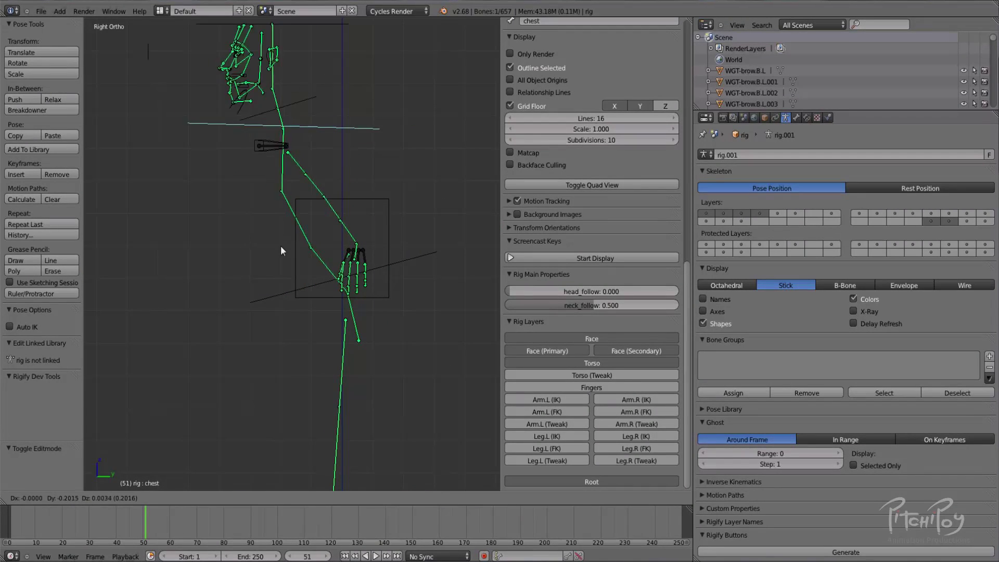
{"action": "right_click", "coordinate": [296, 240]}
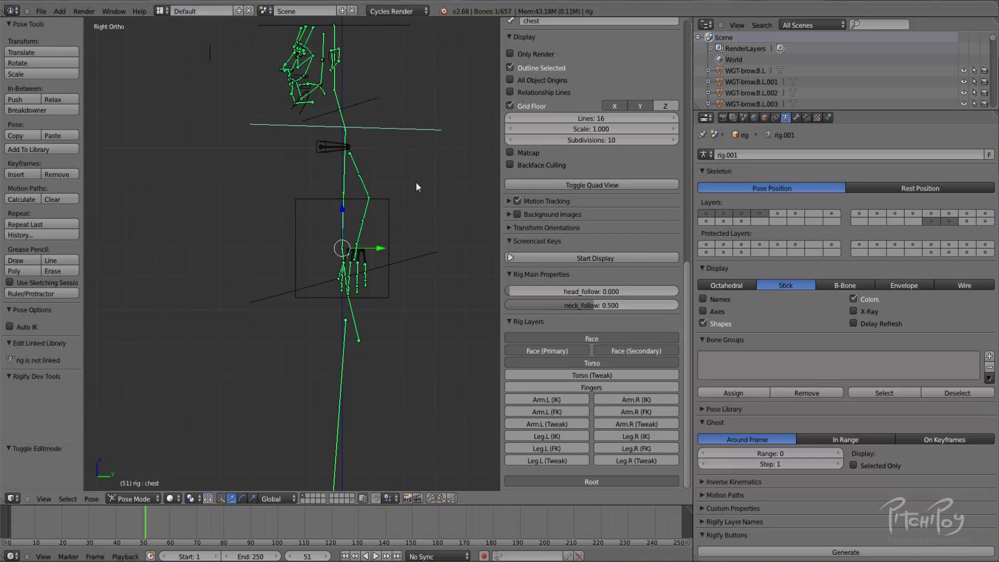
Try rotating the chest control from a perspective angle and moving it in the front view.
{"action": "middle_click_drag", "start_coordinate": [396, 123], "coordinate": [480, 264]}
{"action": "key", "text": "r"}
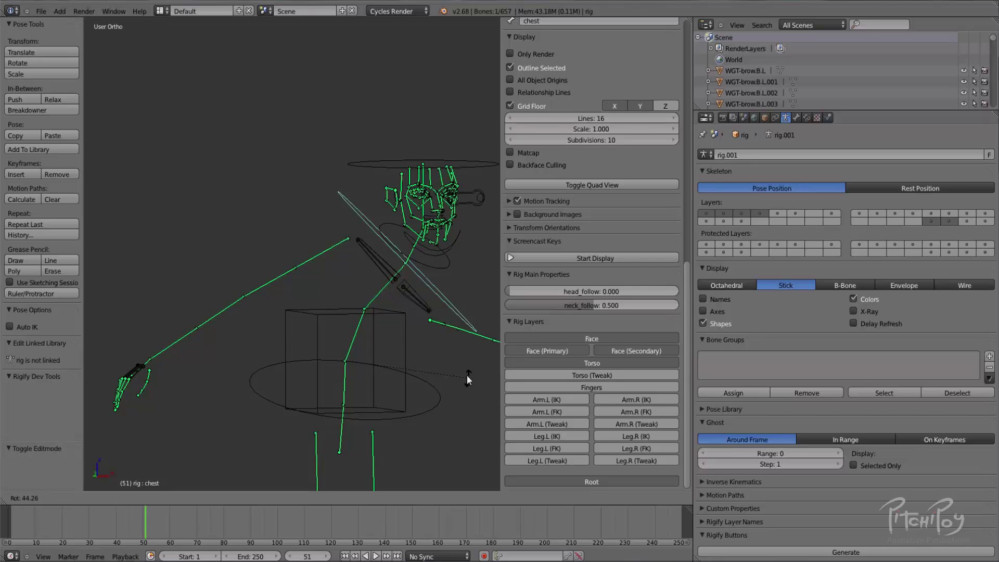
{"action": "key", "text": "Escape"}
{"action": "key", "text": "KP_1"}
{"action": "key", "text": "g"}
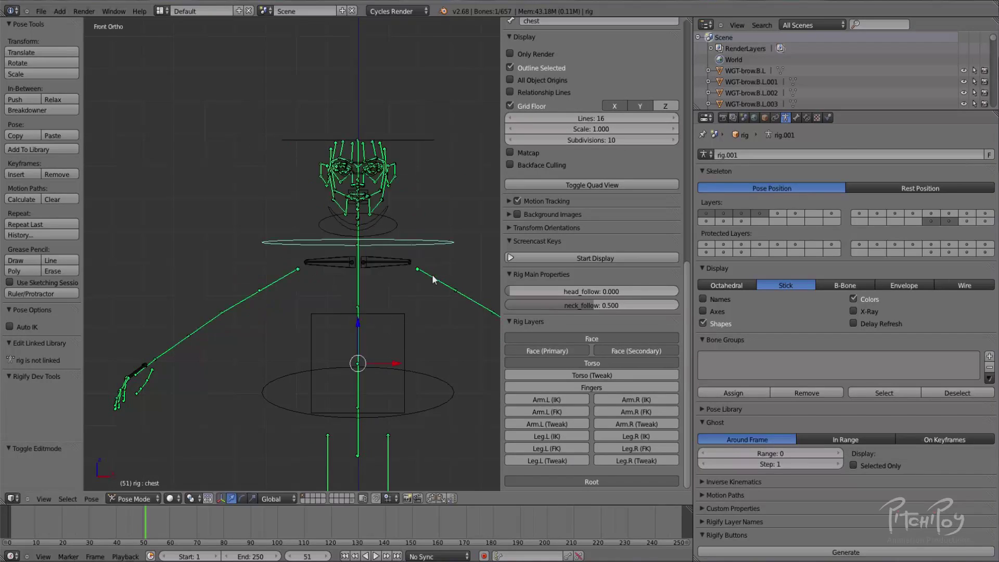
{"action": "key", "text": "Escape"}
Try scaling up the chest control in the front view.
{"action": "middle_click_drag", "start_coordinate": [433, 361], "coordinate": [402, 256], "text": "shift"}
{"action": "scroll", "coordinate": [401, 245], "scroll_direction": "down", "scroll_amount": 2}
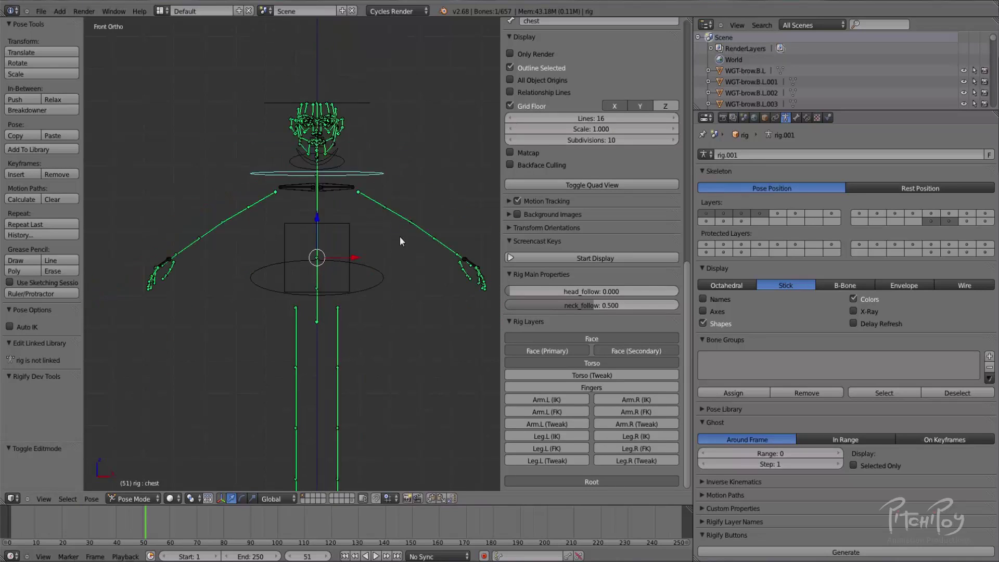
{"action": "key", "text": "s"}
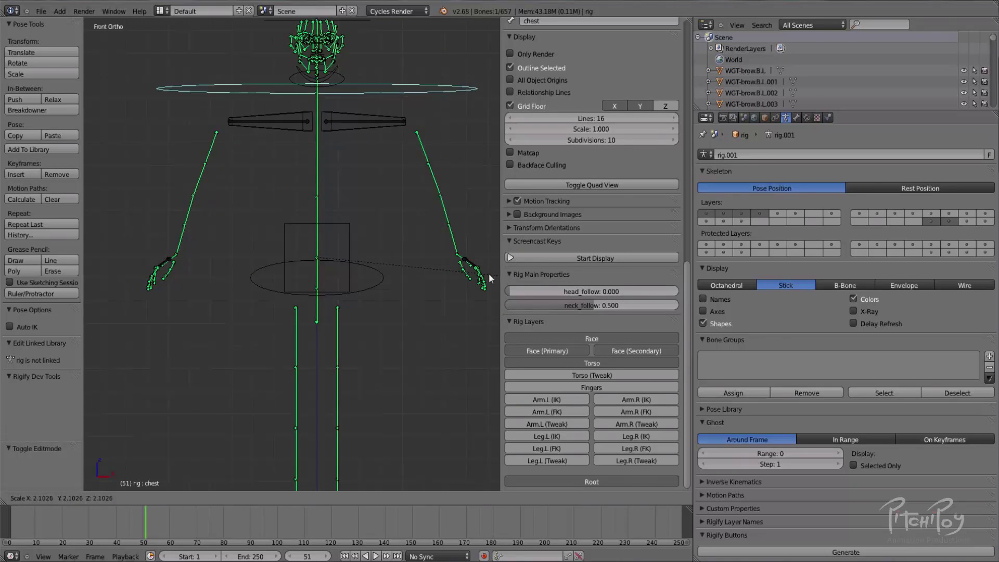
{"action": "right_click", "coordinate": [460, 282]}
Select the hips control and try moving and scaling it.
{"action": "right_click", "coordinate": [383, 273]}
{"action": "key", "text": "g"}
{"action": "right_click", "coordinate": [439, 314]}
{"action": "key", "text": "s"}
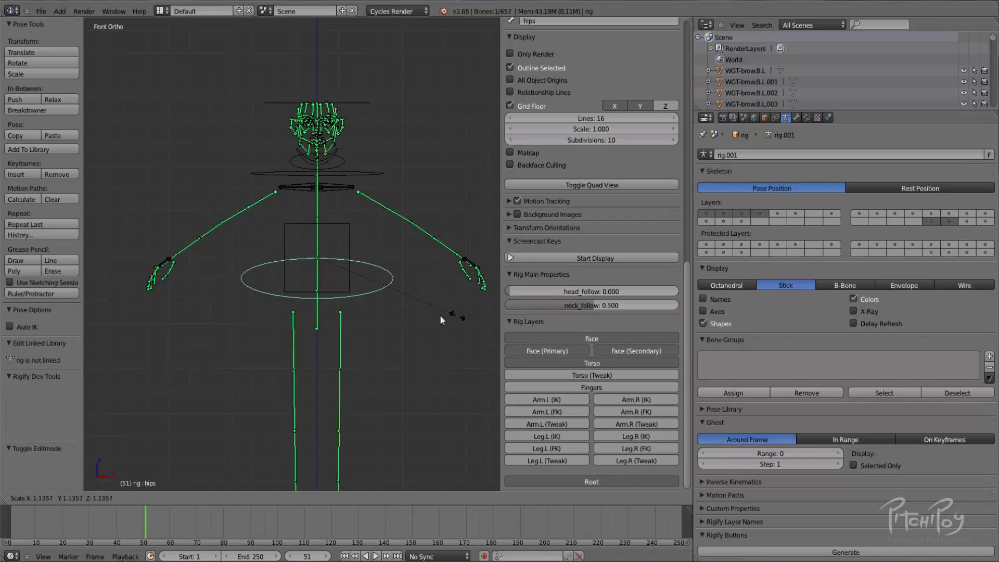
{"action": "key", "text": "Escape"}
Select the chest control and try scaling it from the front and from an angled view.
{"action": "right_click", "coordinate": [348, 176]}
{"action": "key", "text": "s"}
{"action": "right_click", "coordinate": [395, 190]}
{"action": "middle_click_drag", "start_coordinate": [373, 208], "coordinate": [441, 168]}
{"action": "scroll", "coordinate": [349, 234], "scroll_direction": "up", "scroll_amount": 3}
{"action": "key", "text": "s"}
{"action": "right_click", "coordinate": [444, 188]}
Try moving and rotating the chest control from an angled side view.
{"action": "middle_click_drag", "start_coordinate": [384, 190], "coordinate": [361, 303], "text": "shift"}
{"action": "middle_click_drag", "start_coordinate": [366, 231], "coordinate": [317, 215]}
{"action": "right_click", "coordinate": [343, 198]}
{"action": "right_click", "coordinate": [364, 245]}
{"action": "key", "text": "g"}
{"action": "right_click", "coordinate": [352, 238]}
{"action": "key", "text": "r"}
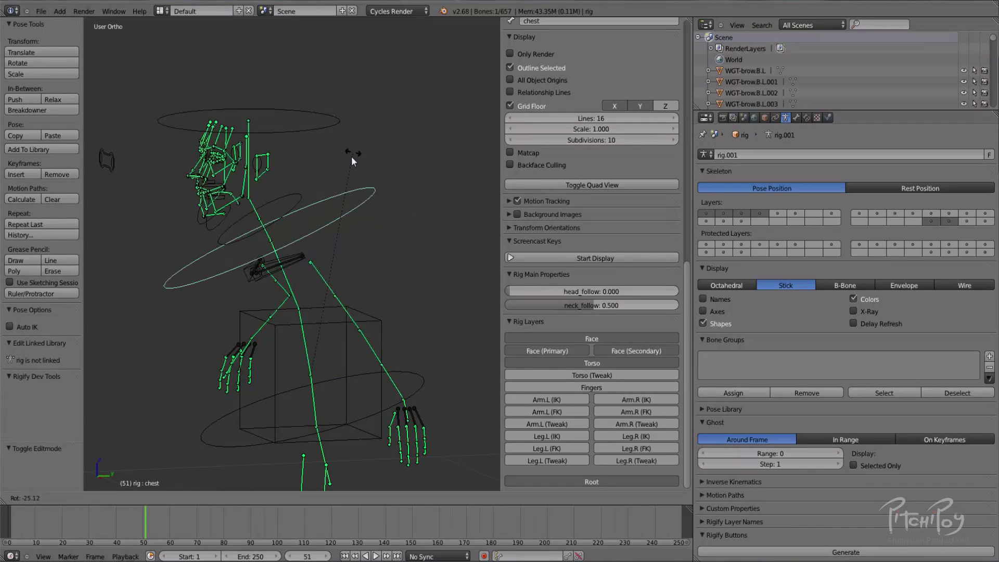
{"action": "right_click", "coordinate": [393, 262]}
Select the neck control and try rotating and scaling it in the right side view.
{"action": "right_click", "coordinate": [352, 200]}
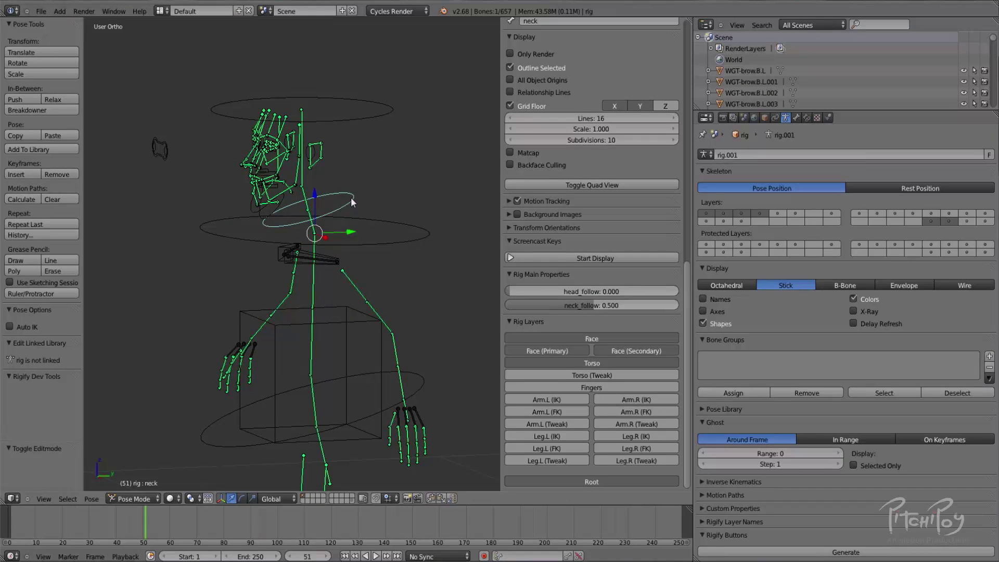
{"action": "key", "text": "KP_3"}
{"action": "key", "text": "r"}
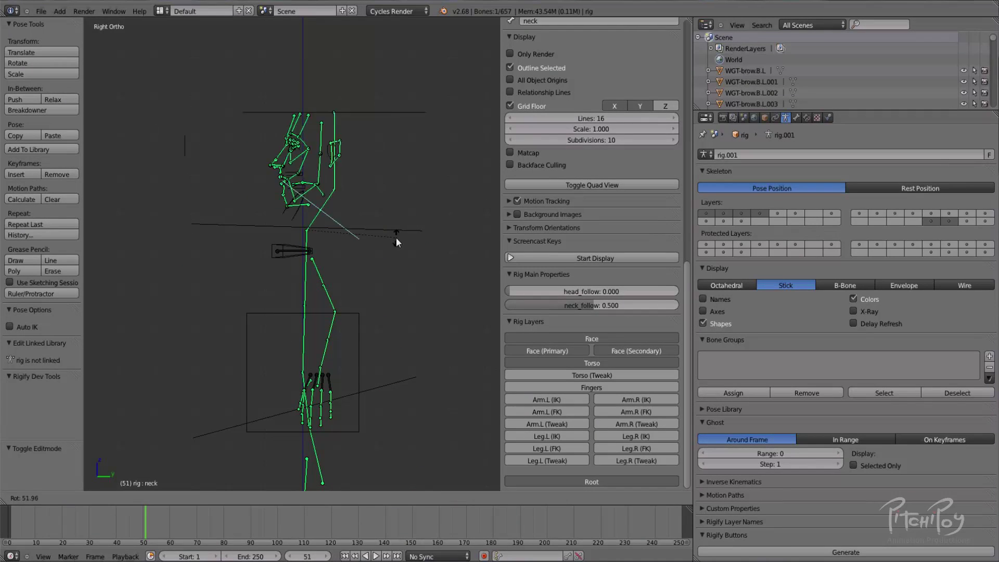
{"action": "key", "text": "s"}
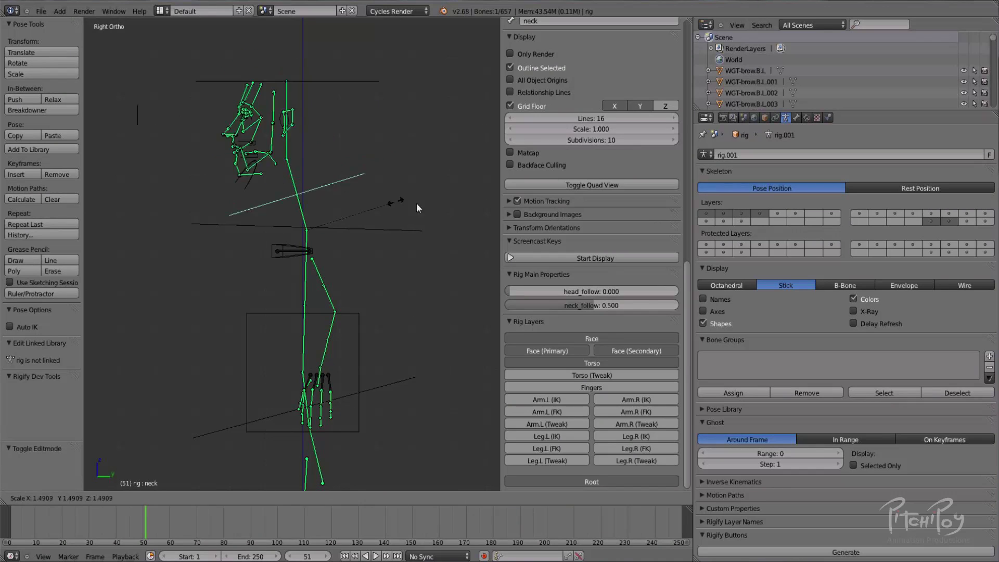
{"action": "right_click", "coordinate": [358, 207]}
{"action": "scroll", "coordinate": [362, 218], "scroll_direction": "down", "scroll_amount": 3}
{"action": "middle_click_drag", "start_coordinate": [364, 234], "coordinate": [364, 317], "text": "shift"}
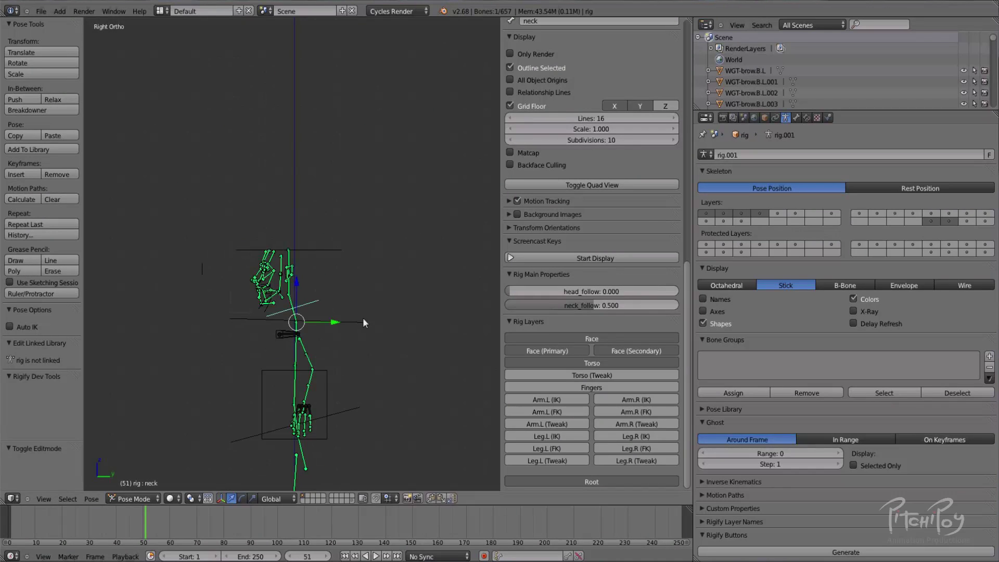
{"action": "key", "text": "s"}
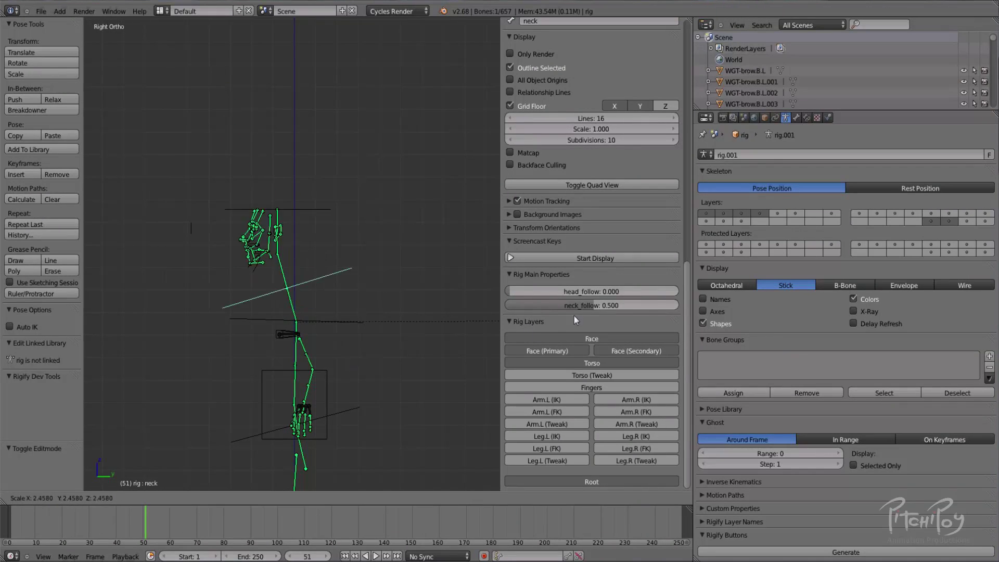
{"action": "right_click", "coordinate": [555, 319]}
{"action": "middle_click_drag", "start_coordinate": [203, 259], "coordinate": [212, 196], "text": "shift"}
{"action": "key", "text": "r"}
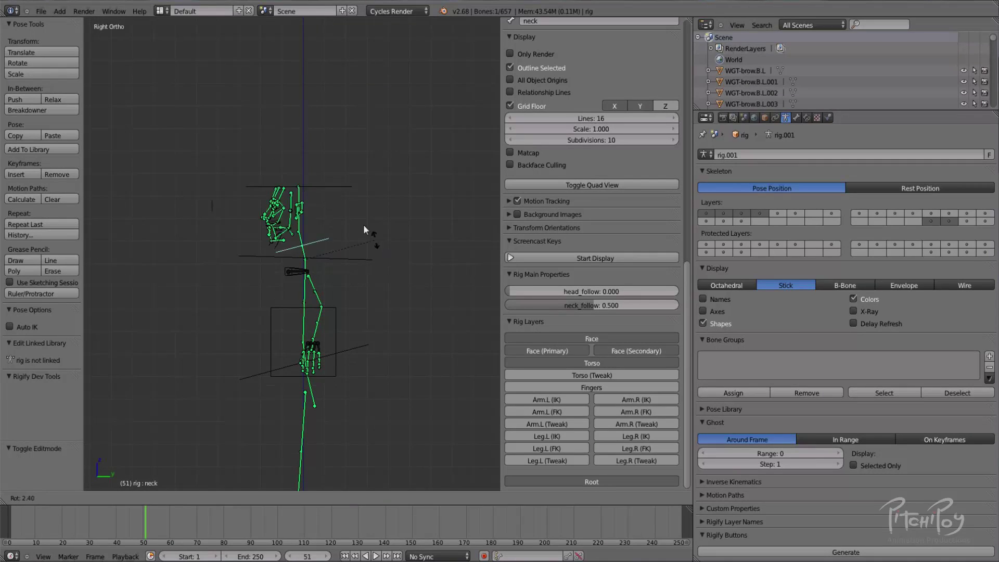
{"action": "right_click", "coordinate": [308, 196]}
Select the head control and try tilting it forward in the right side view.
{"action": "right_click", "coordinate": [315, 186]}
{"action": "key", "text": "r"}
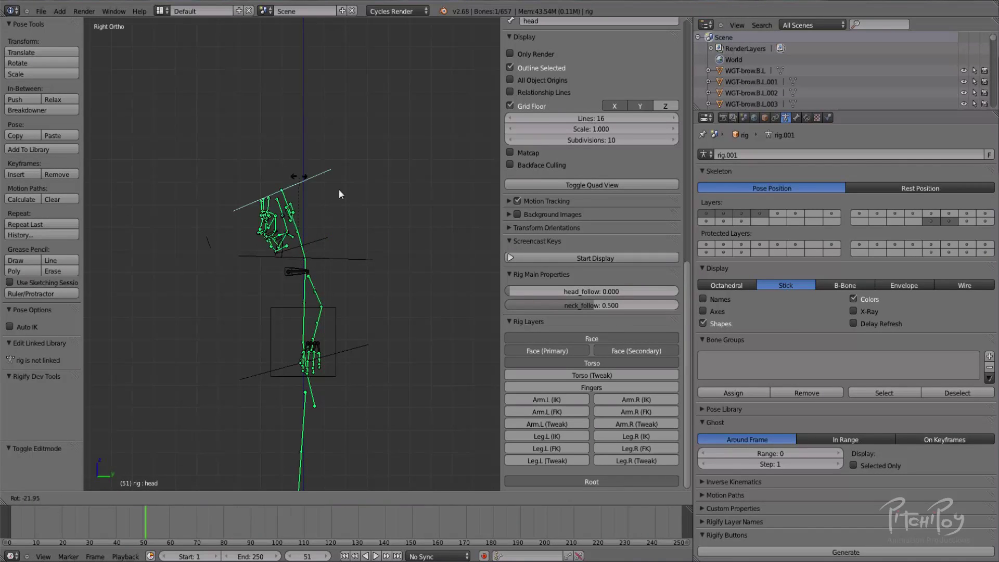
{"action": "key", "text": "Escape"}
{"action": "middle_click_drag", "start_coordinate": [346, 201], "coordinate": [333, 298]}
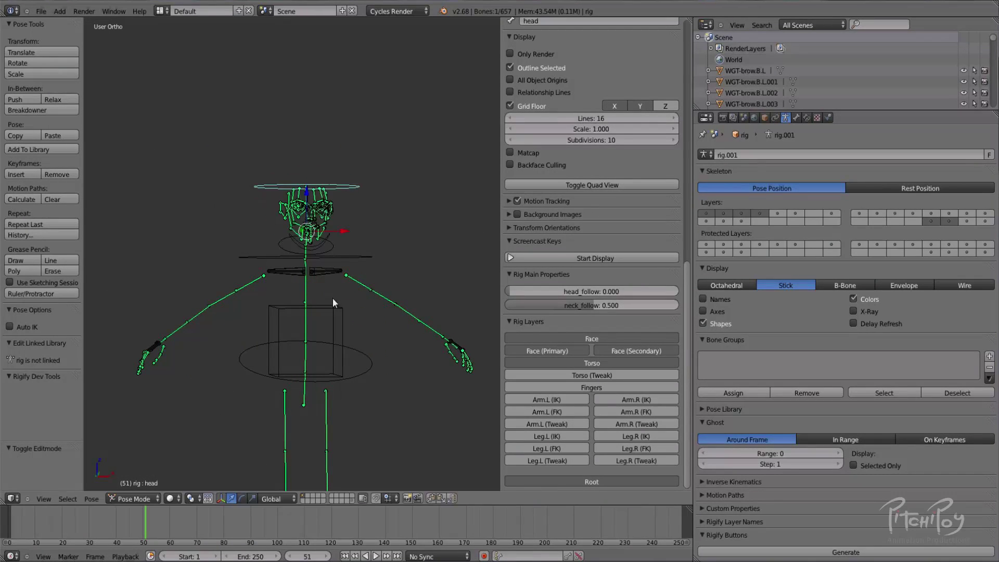
{"action": "middle_click_drag", "start_coordinate": [397, 243], "coordinate": [302, 246]}
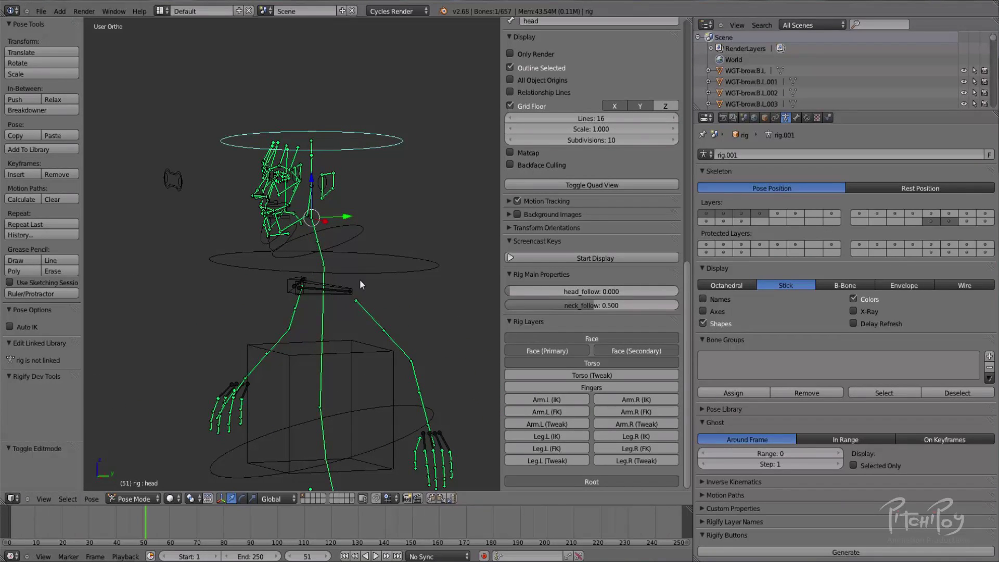
{"action": "middle_click_drag", "start_coordinate": [357, 243], "coordinate": [317, 240]}
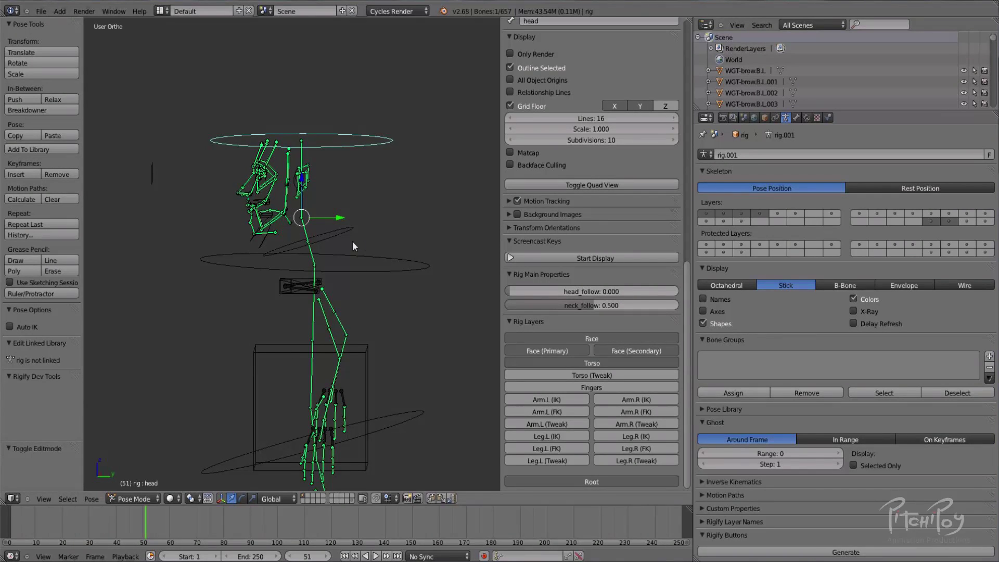
Select the neck control and widen the 3D view slightly beside the rig properties.
{"action": "right_click", "coordinate": [339, 241]}
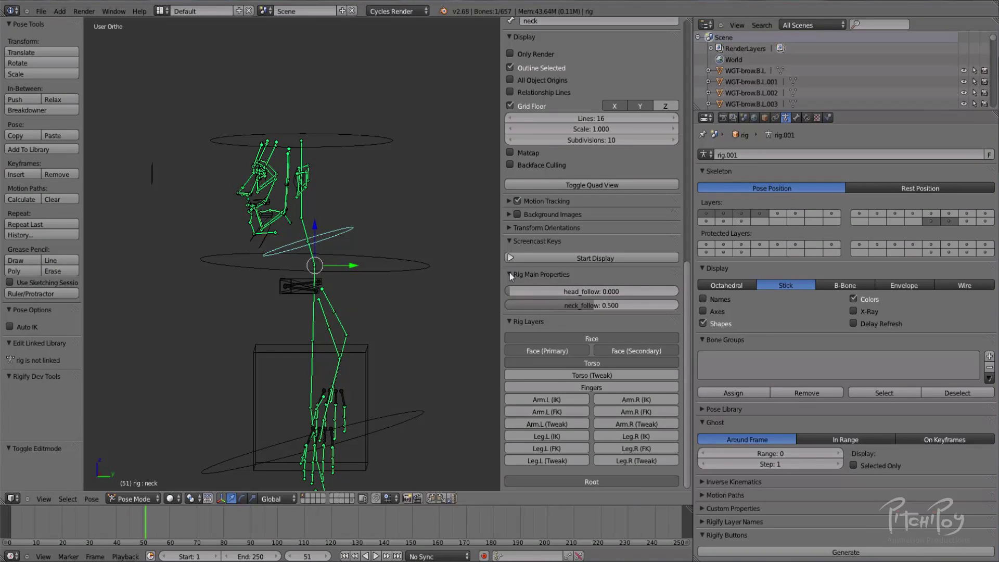
{"action": "left_click_drag", "start_coordinate": [502, 260], "coordinate": [522, 269]}
{"action": "middle_click_drag", "start_coordinate": [302, 243], "coordinate": [384, 231]}
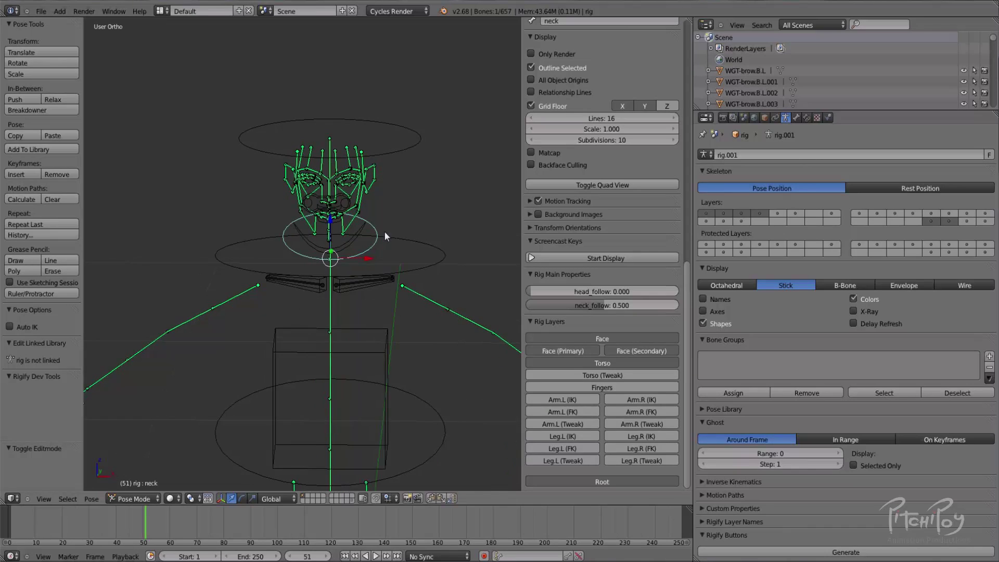
{"action": "middle_click_drag", "start_coordinate": [358, 184], "coordinate": [342, 133], "text": "shift"}
{"action": "middle_click_drag", "start_coordinate": [354, 173], "coordinate": [324, 272], "text": "shift"}
Select the chest control, test rotating it forward and backward in the right side view, and clear its rotation.
{"action": "key", "text": "KP_3"}
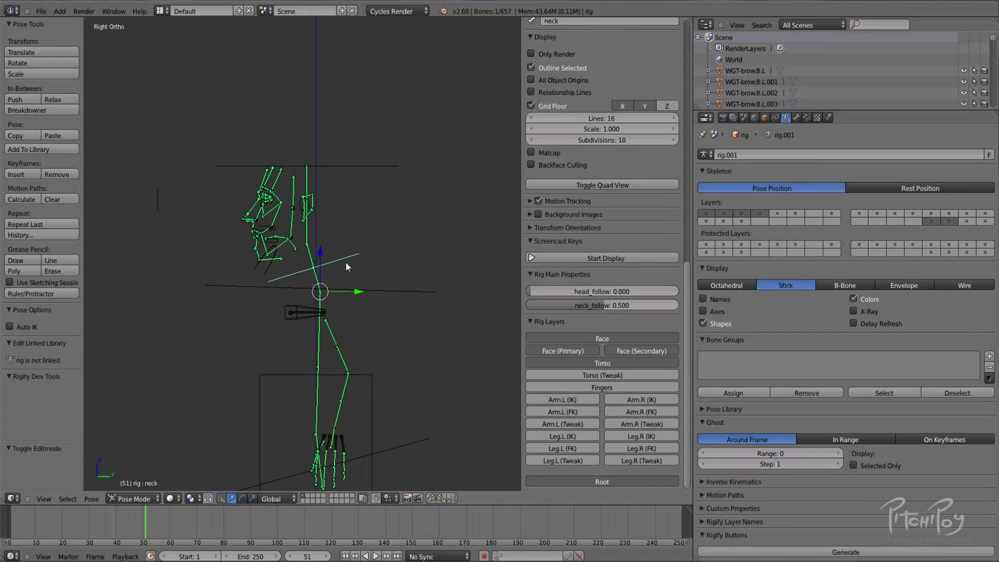
{"action": "right_click", "coordinate": [383, 290]}
{"action": "key", "text": "r"}
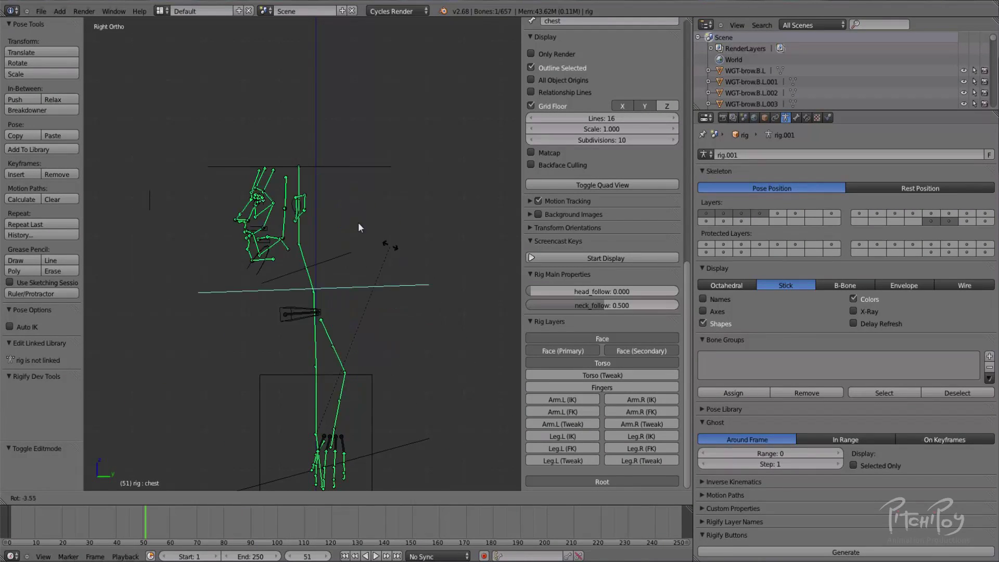
{"action": "right_click", "coordinate": [326, 238]}
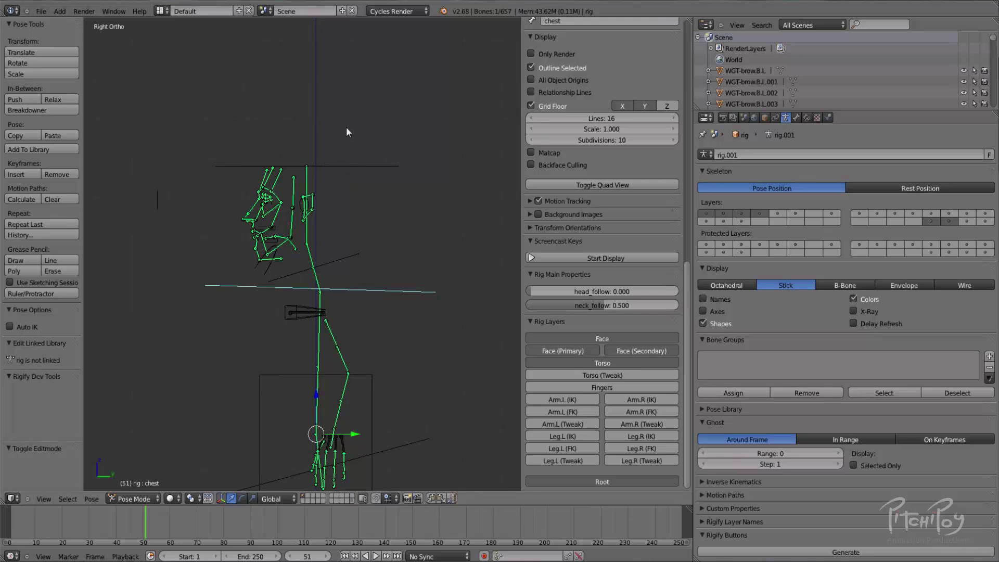
{"action": "key", "text": "r"}
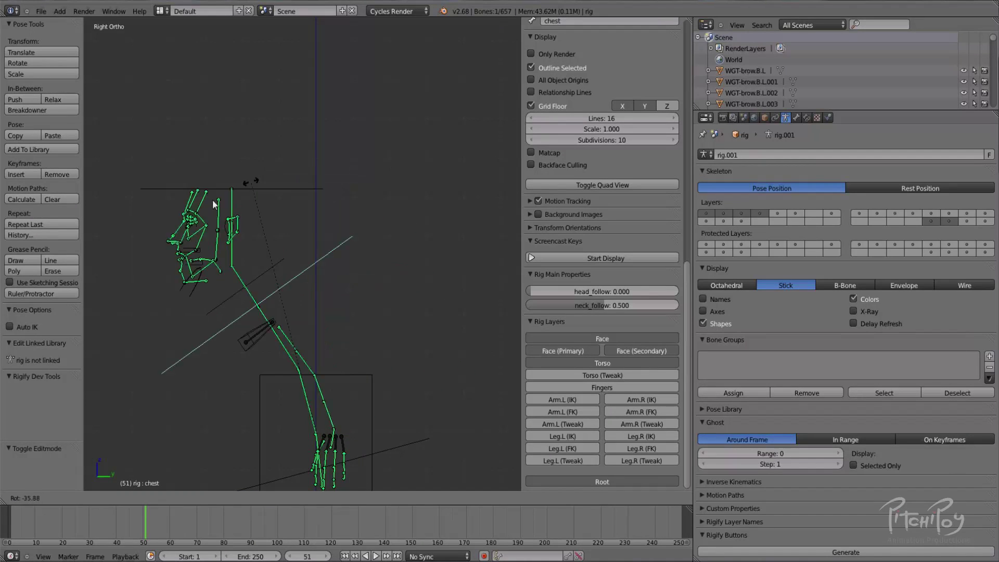
{"action": "left_click", "coordinate": [177, 351]}
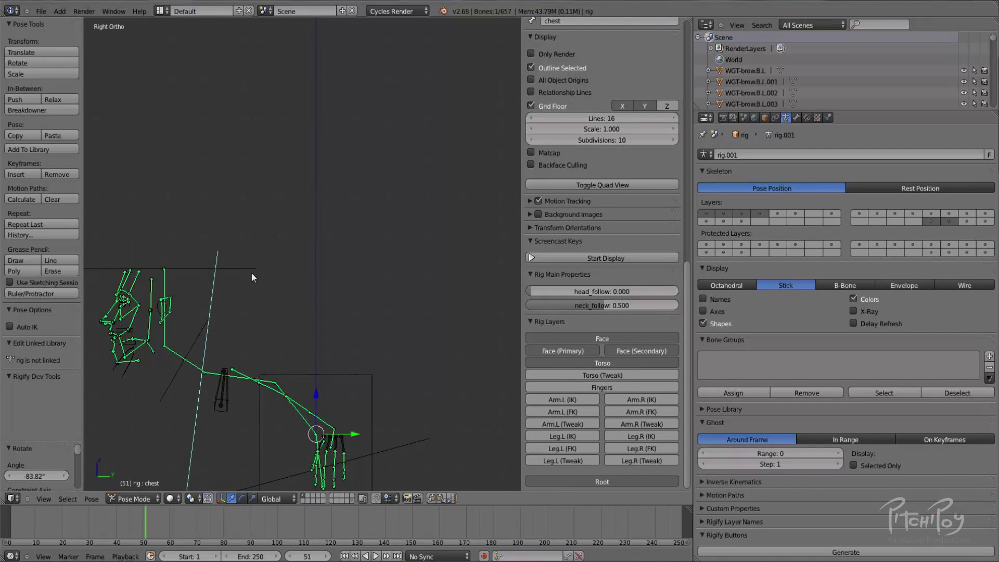
{"action": "key", "text": "r"}
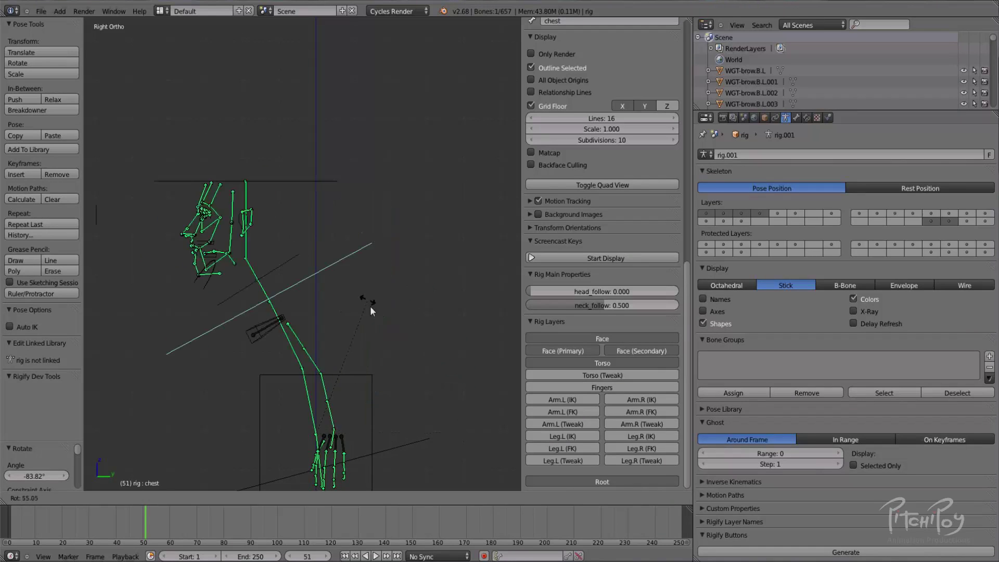
{"action": "left_click", "coordinate": [481, 450]}
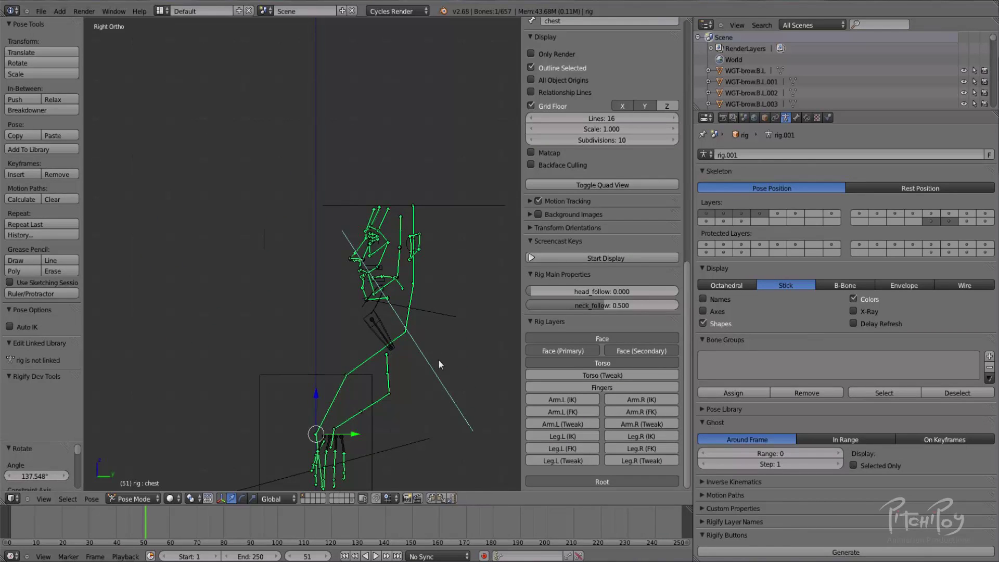
{"action": "key", "text": "r"}
{"action": "right_click", "coordinate": [334, 236]}
{"action": "key", "text": "alt+r"}
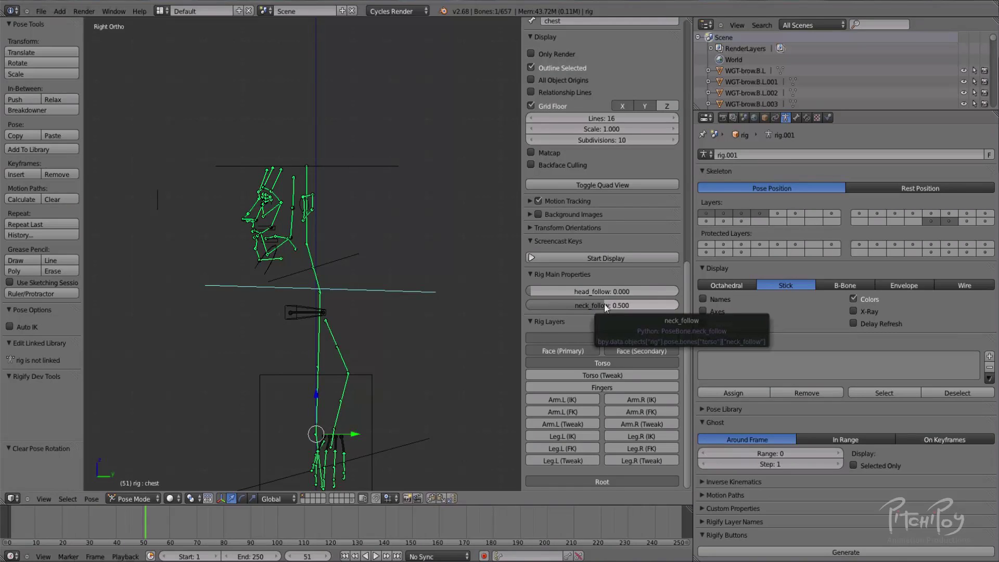
Rotate the chest control backward about 41° and set both neck_follow and head_follow to 1.000.
{"action": "key", "text": "r"}
{"action": "left_click", "coordinate": [421, 323]}
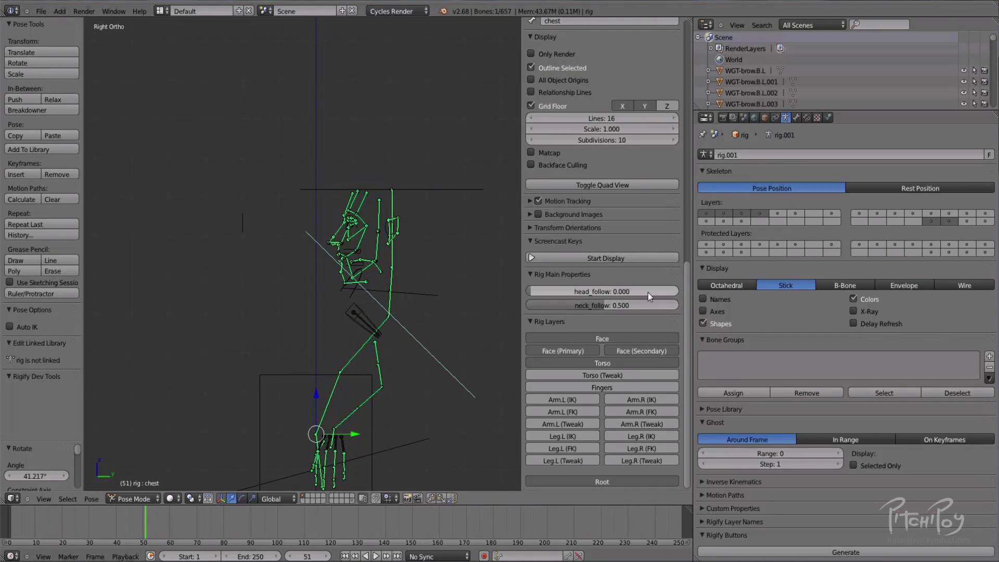
{"action": "left_click_drag", "start_coordinate": [604, 306], "coordinate": [708, 315]}
{"action": "left_click_drag", "start_coordinate": [549, 289], "coordinate": [840, 312]}
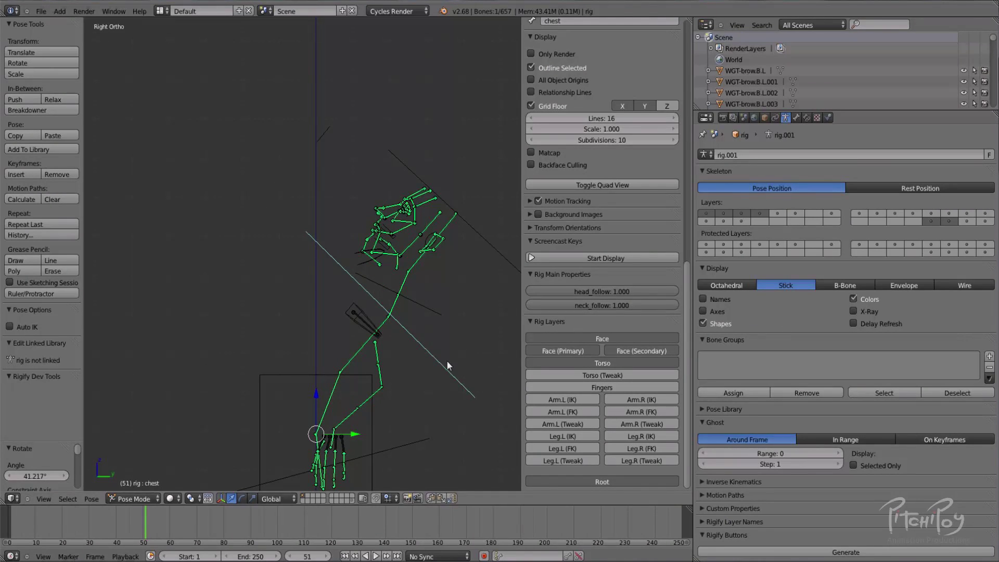
Bend the chest control far forward and rotate the neck control by about -8°.
{"action": "key", "text": "r"}
{"action": "left_click", "coordinate": [192, 353]}
{"action": "right_click", "coordinate": [192, 353]}
{"action": "key", "text": "r"}
{"action": "left_click", "coordinate": [213, 338]}
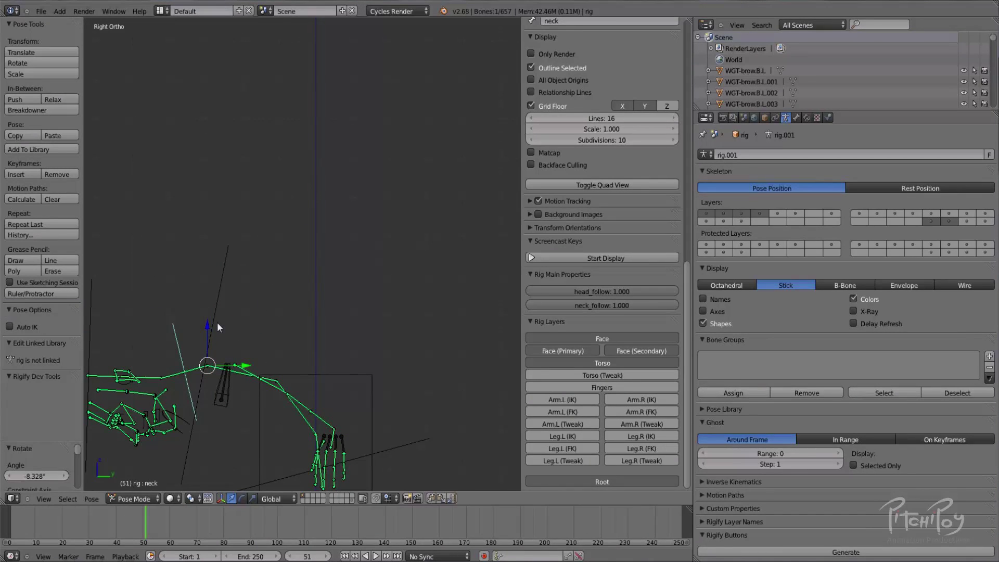
Clear the neck control's rotation and select the chest control.
{"action": "middle_click_drag", "start_coordinate": [217, 326], "coordinate": [289, 209], "text": "shift"}
{"action": "key", "text": "alt+r"}
{"action": "right_click", "coordinate": [278, 235]}
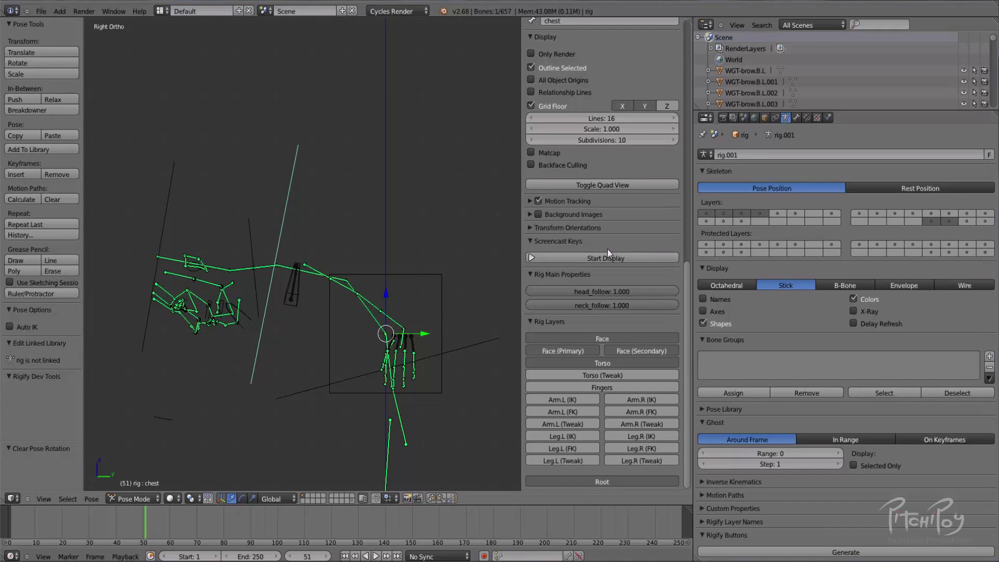
Set head_follow to 0.000 and select the eyes and jaw_master controls to show their rig properties.
{"action": "left_click_drag", "start_coordinate": [624, 292], "coordinate": [499, 304]}
{"action": "middle_click_drag", "start_coordinate": [93, 290], "coordinate": [377, 257], "text": "shift"}
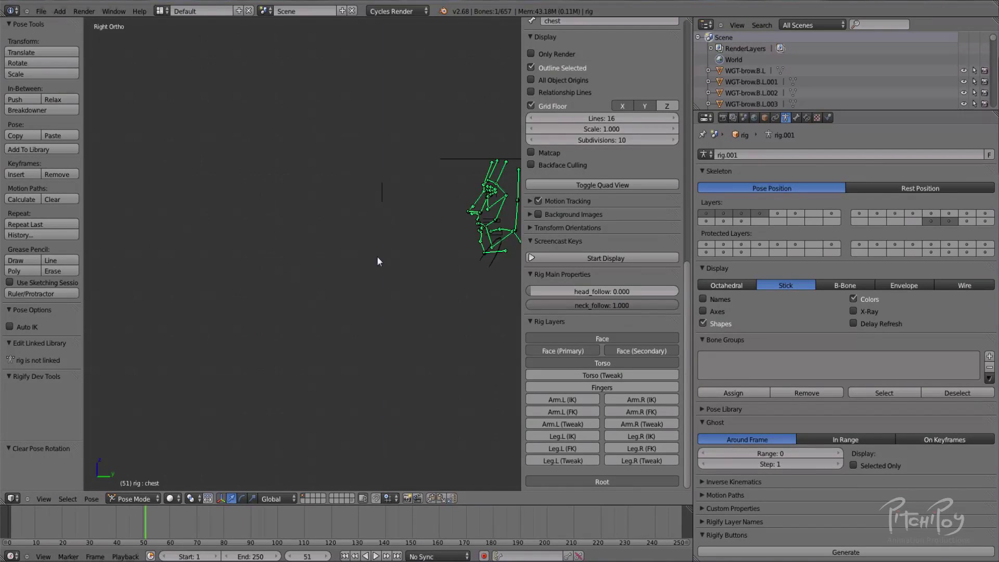
{"action": "right_click", "coordinate": [384, 194]}
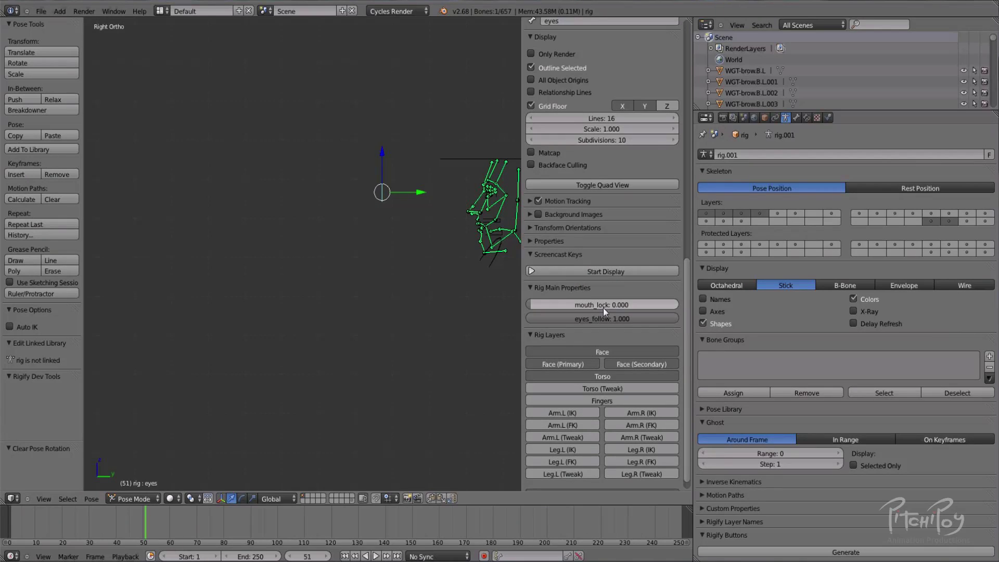
{"action": "middle_click_drag", "start_coordinate": [421, 312], "coordinate": [312, 319], "text": "shift"}
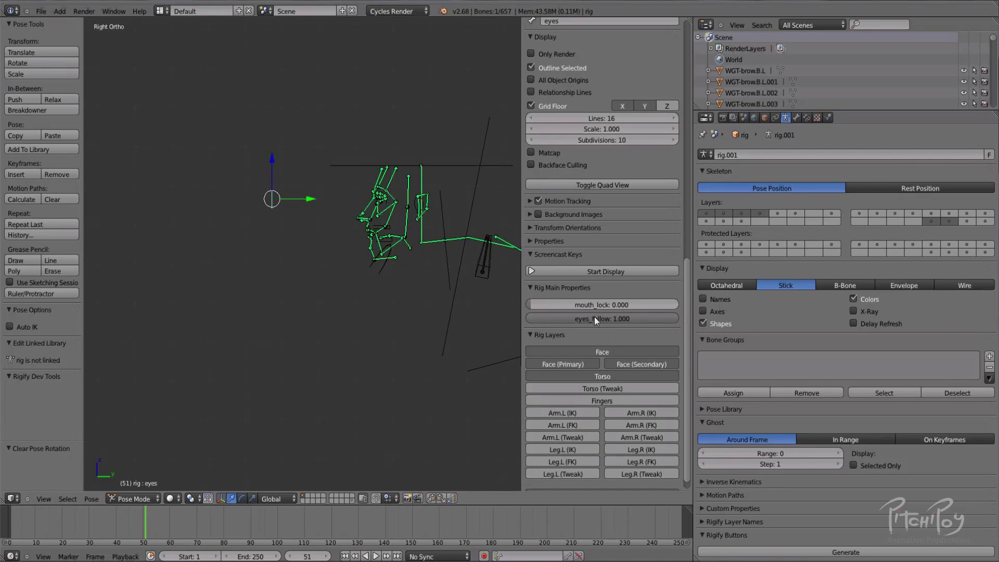
{"action": "scroll", "coordinate": [464, 258], "scroll_direction": "up", "scroll_amount": 6}
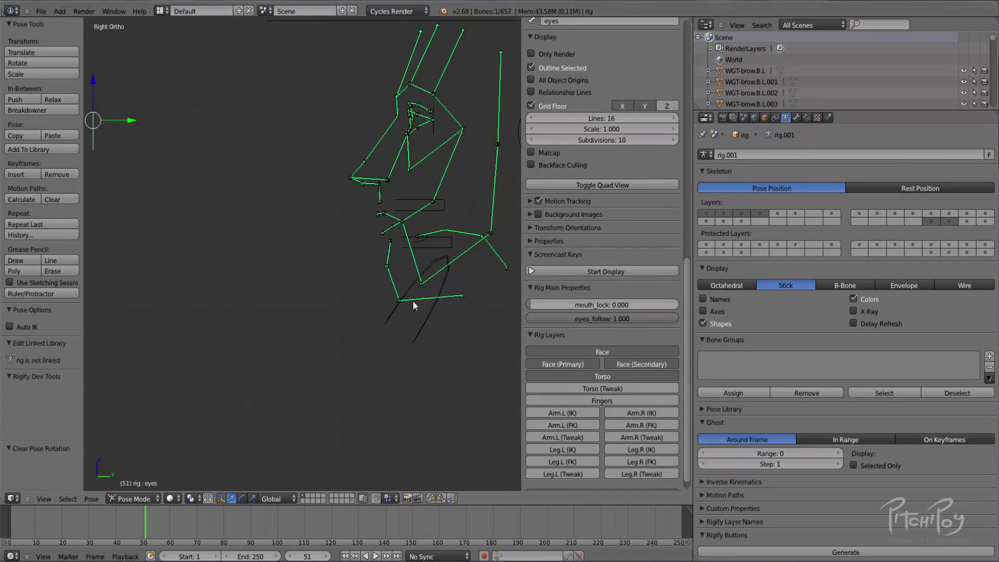
{"action": "right_click", "coordinate": [394, 326]}
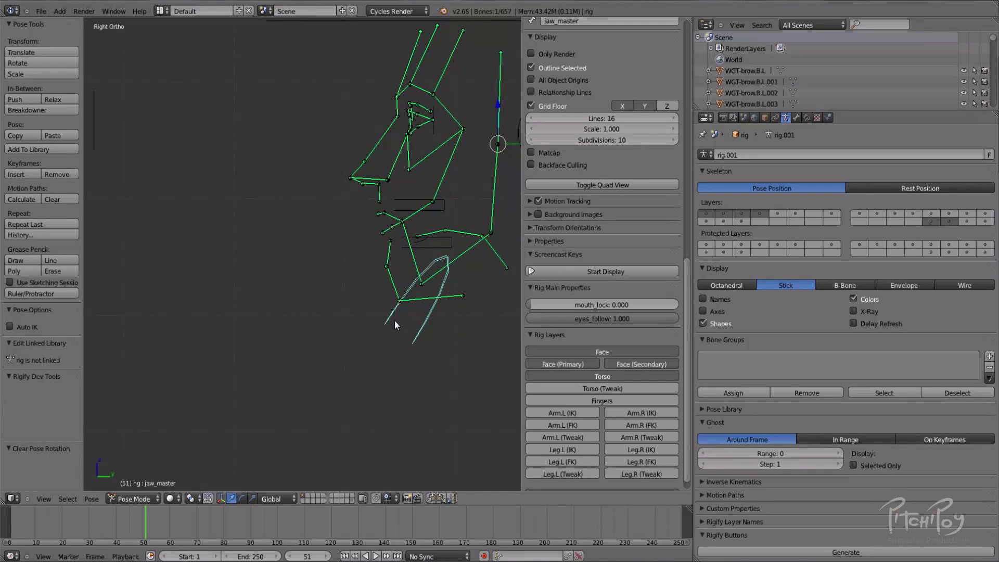
Clear the rotation and scale of all the rig's controls and deselect them.
{"action": "scroll", "coordinate": [442, 338], "scroll_direction": "down", "scroll_amount": 5}
{"action": "right_click", "coordinate": [442, 315]}
{"action": "key", "text": "a"}
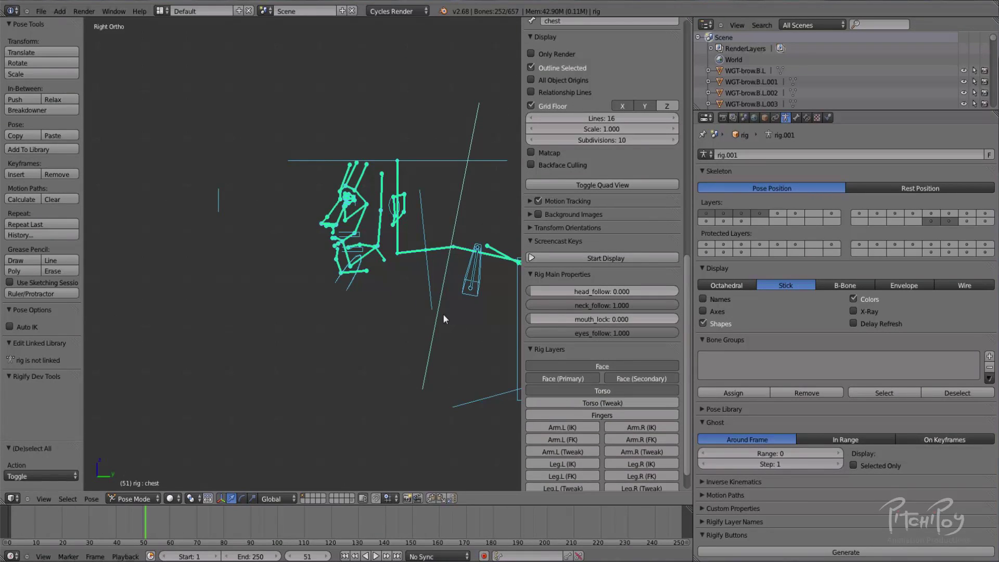
{"action": "key", "text": "a"}
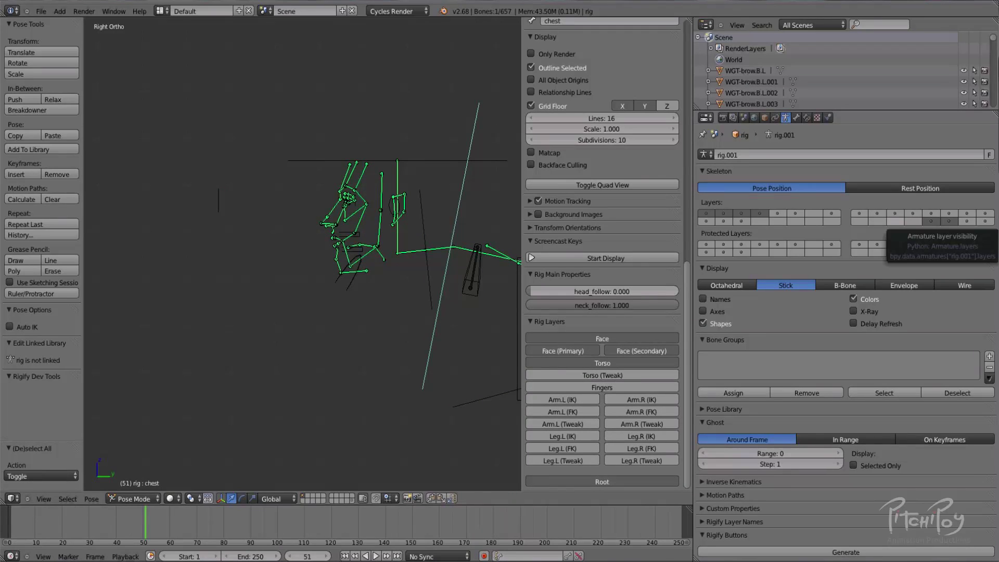
{"action": "key", "text": "a"}
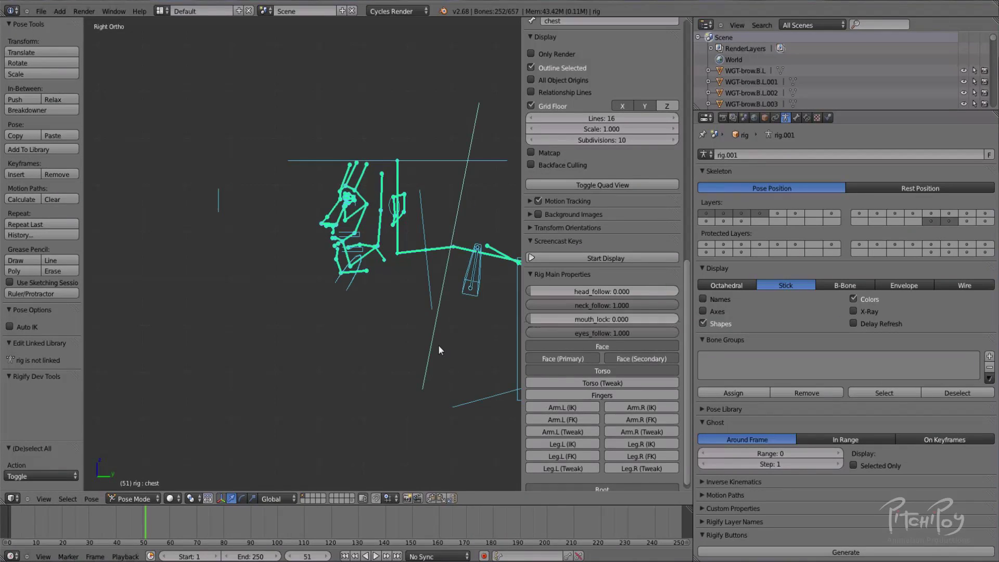
{"action": "key", "text": "super"}
{"action": "key", "text": "super"}
{"action": "key", "text": "alt+r"}
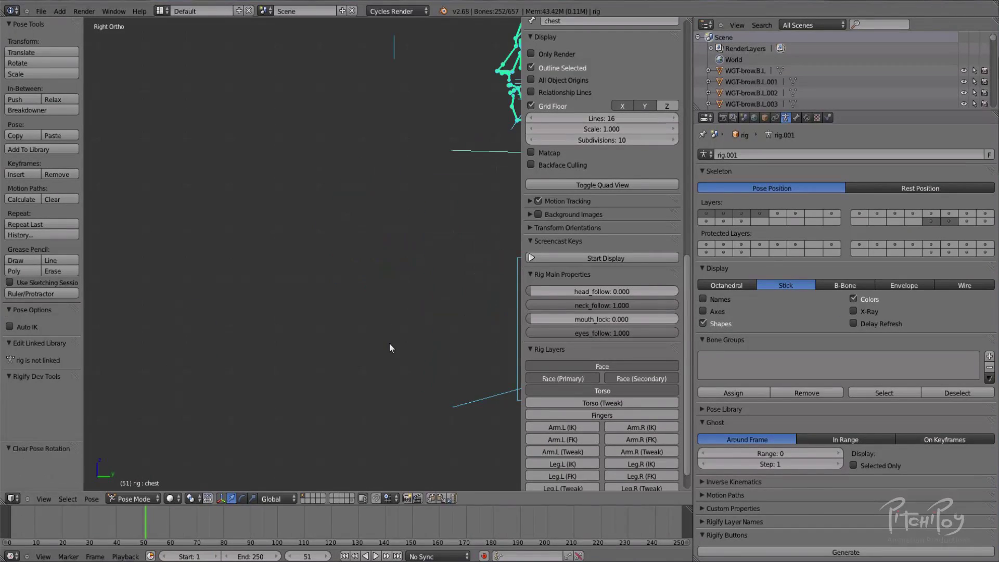
{"action": "key", "text": "alt+s"}
{"action": "key", "text": "a"}
Select the jaw_master control and rotate it by about -15° in the right side view.
{"action": "middle_click_drag", "start_coordinate": [439, 281], "coordinate": [246, 442], "text": "shift"}
{"action": "scroll", "coordinate": [386, 286], "scroll_direction": "up", "scroll_amount": 3}
{"action": "right_click", "coordinate": [365, 316]}
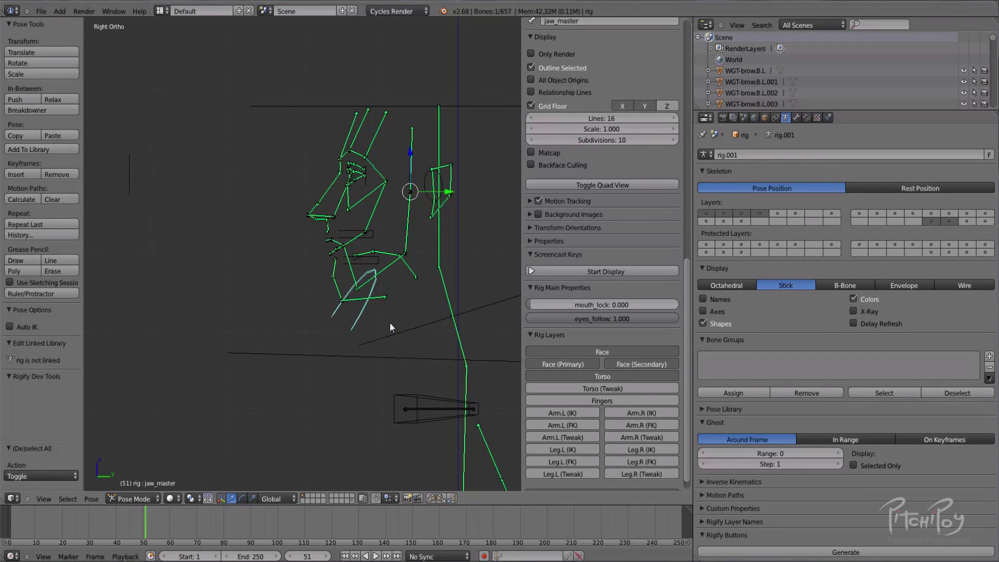
{"action": "key", "text": "r"}
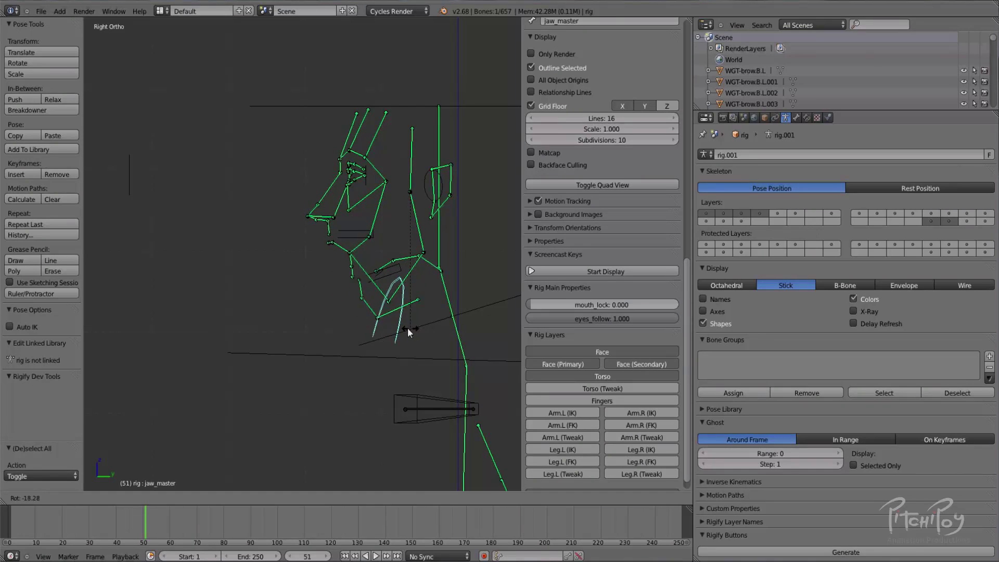
{"action": "left_click", "coordinate": [404, 326]}
Set mouth_lock to 1.000 and test rotating the jaw_master control.
{"action": "left_click_drag", "start_coordinate": [565, 304], "coordinate": [650, 313]}
{"action": "key", "text": "r"}
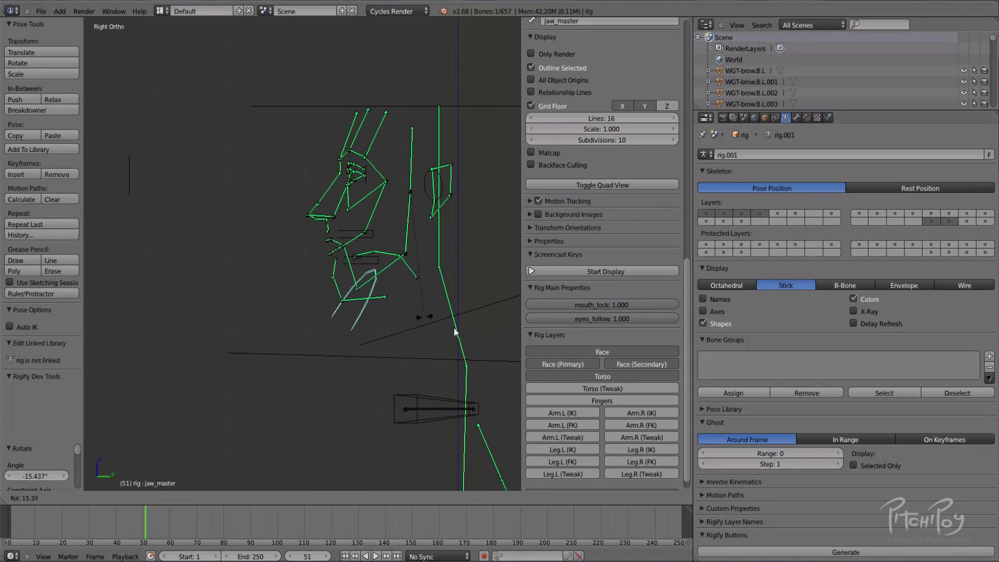
{"action": "right_click", "coordinate": [392, 311]}
{"action": "key", "text": "r"}
{"action": "right_click", "coordinate": [400, 311]}
{"action": "key", "text": "r"}
{"action": "right_click", "coordinate": [392, 301]}
Set mouth_lock to 0.000 and clear the jaw_master control's rotation.
{"action": "left_click_drag", "start_coordinate": [587, 304], "coordinate": [536, 315]}
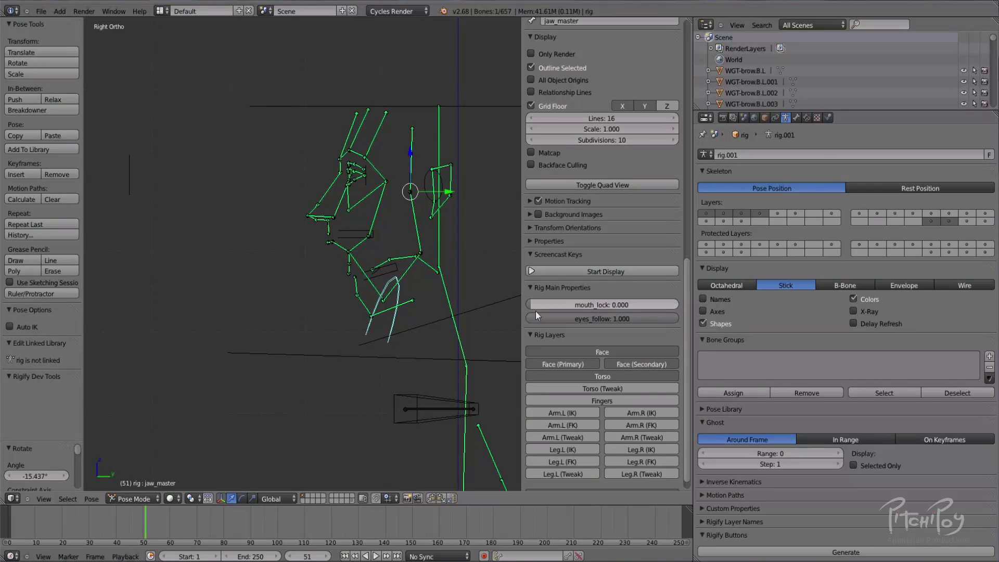
{"action": "key", "text": "alt+r"}
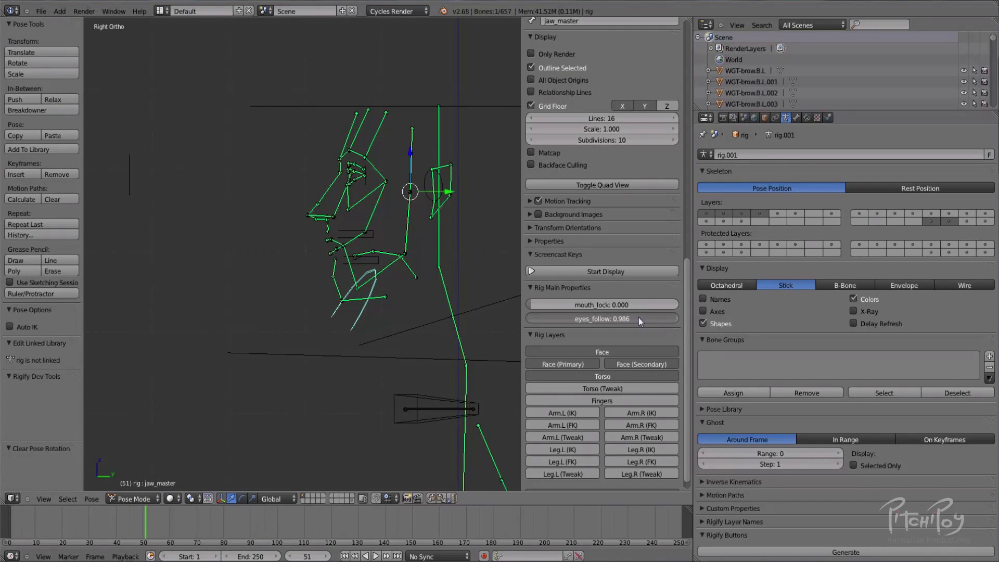
Rotate the head control by about 36° and then by about -19°.
{"action": "right_click", "coordinate": [369, 108]}
{"action": "key", "text": "r"}
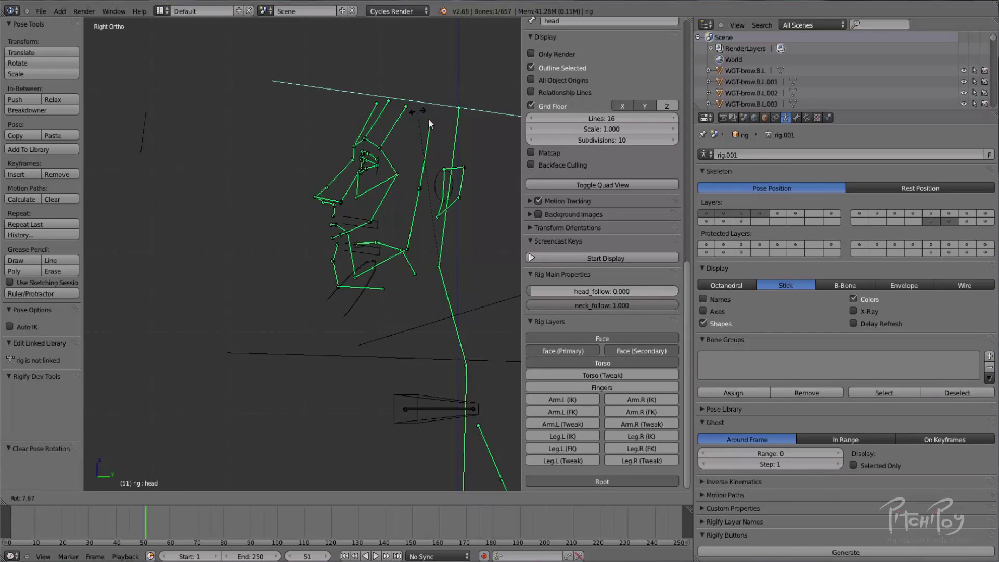
{"action": "left_click", "coordinate": [412, 181]}
{"action": "middle_click_drag", "start_coordinate": [412, 177], "coordinate": [446, 329], "text": "shift"}
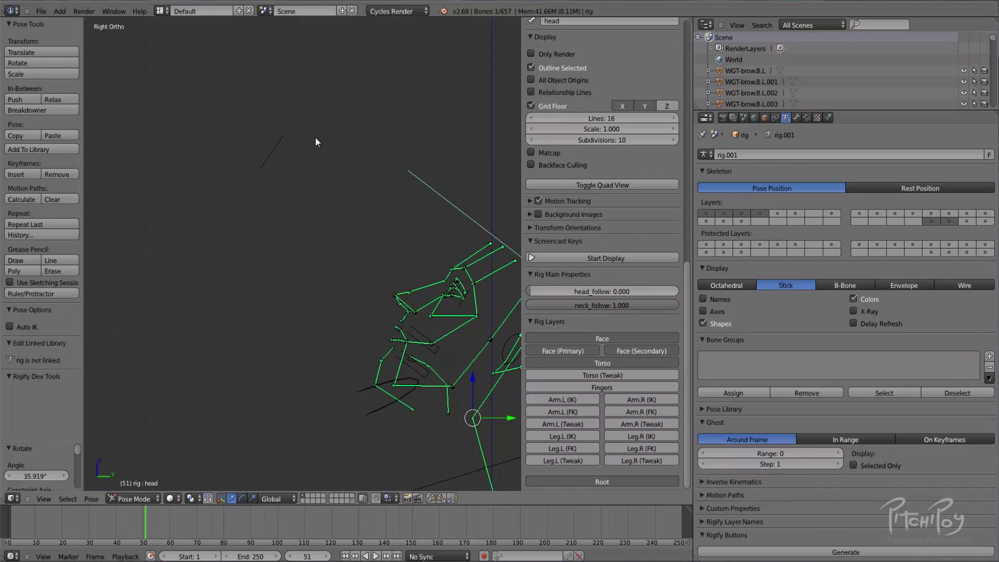
{"action": "right_click", "coordinate": [279, 154]}
{"action": "right_click", "coordinate": [407, 172]}
{"action": "key", "text": "r"}
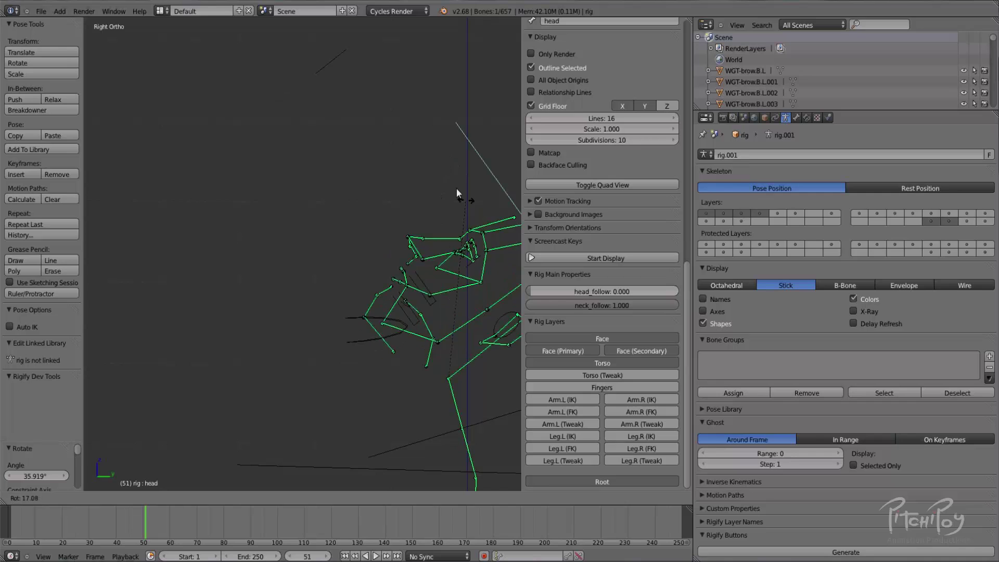
{"action": "left_click", "coordinate": [361, 221]}
Set head_follow to 1.000 and test rotating the head control back and forth.
{"action": "left_click", "coordinate": [551, 287]}
{"action": "left_click", "coordinate": [549, 265]}
{"action": "left_click_drag", "start_coordinate": [538, 292], "coordinate": [721, 289]}
{"action": "key", "text": "r"}
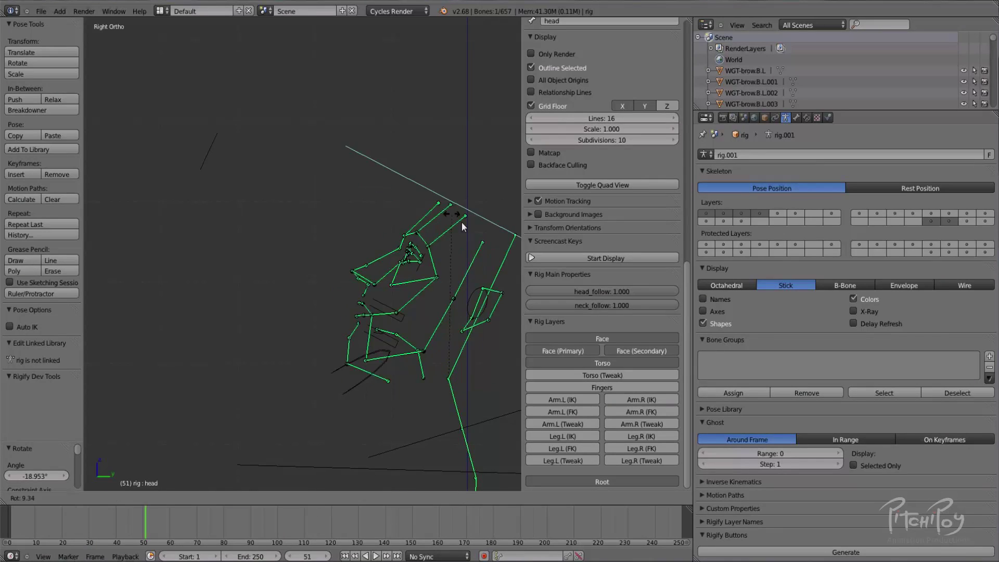
{"action": "left_click", "coordinate": [412, 212]}
{"action": "key", "text": "r"}
{"action": "left_click", "coordinate": [489, 354]}
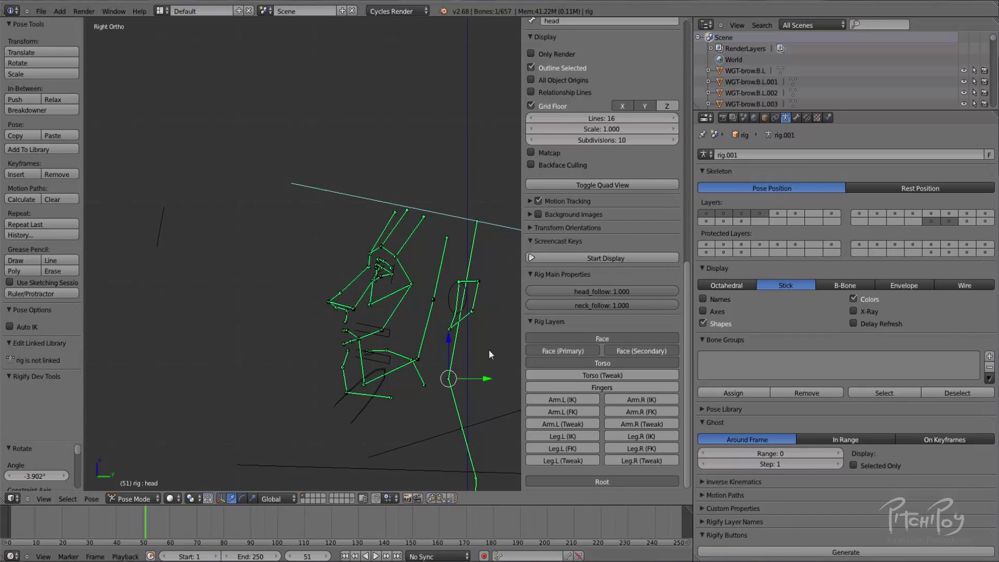
Set head_follow to 0.000 and lower the eyes control's eyes_follow property.
{"action": "left_click", "coordinate": [598, 289]}
{"action": "key", "text": "Return"}
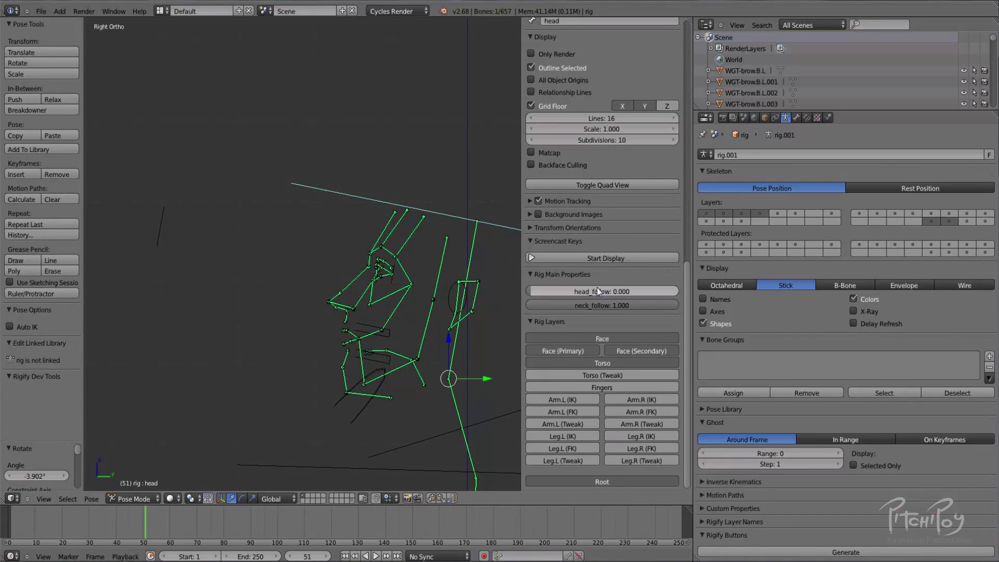
{"action": "right_click", "coordinate": [160, 212]}
{"action": "left_click_drag", "start_coordinate": [585, 318], "coordinate": [407, 316]}
Rotate the head control by about 14° and then by about -34° to test the eyes control's behaviour.
{"action": "right_click", "coordinate": [347, 195]}
{"action": "key", "text": "r"}
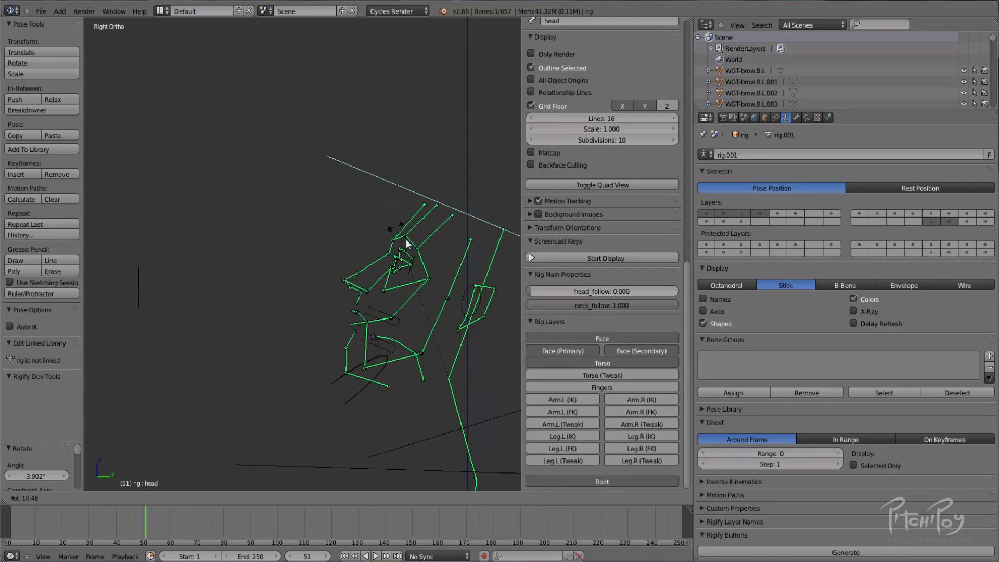
{"action": "left_click", "coordinate": [429, 306]}
{"action": "key", "text": "r"}
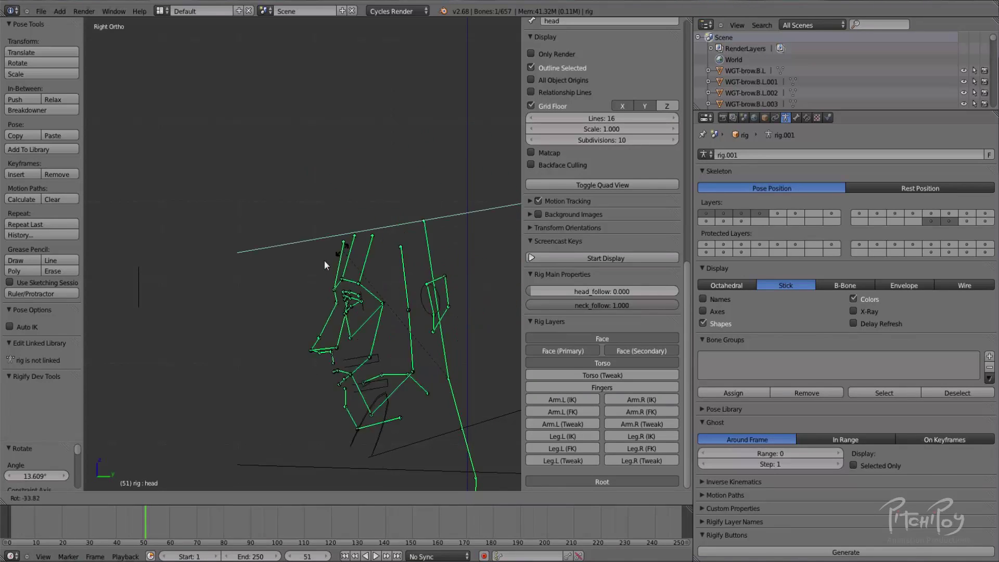
{"action": "left_click", "coordinate": [342, 267]}
{"action": "middle_click_drag", "start_coordinate": [342, 268], "coordinate": [318, 244]}
{"action": "key", "text": "r"}
{"action": "key", "text": "r"}
{"action": "right_click", "coordinate": [411, 275]}
{"action": "key", "text": "KP_3"}
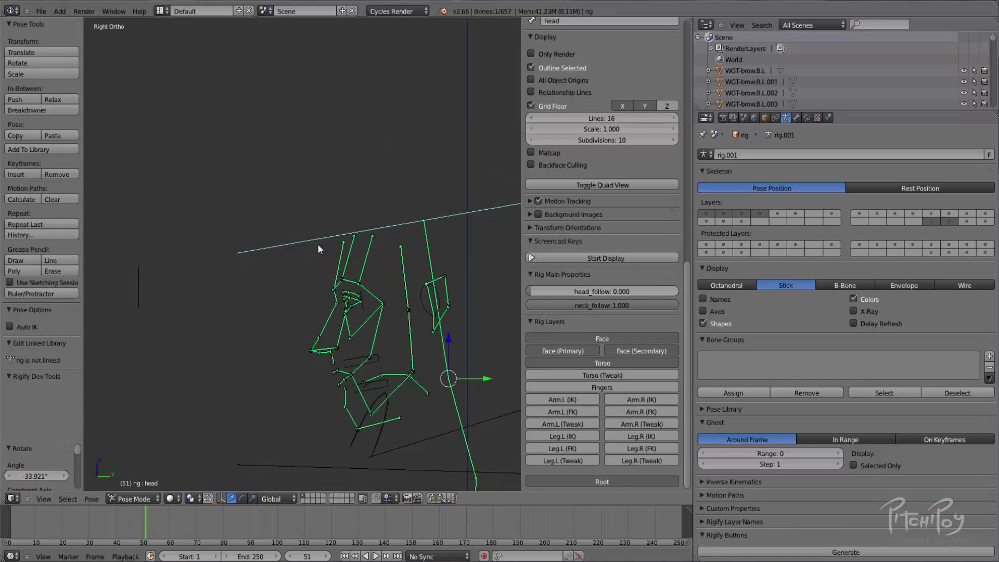
{"action": "key", "text": "a"}
{"action": "key", "text": "a"}
{"action": "key", "text": "super+r"}
{"action": "key", "text": "Escape"}
{"action": "right_click", "coordinate": [317, 244]}
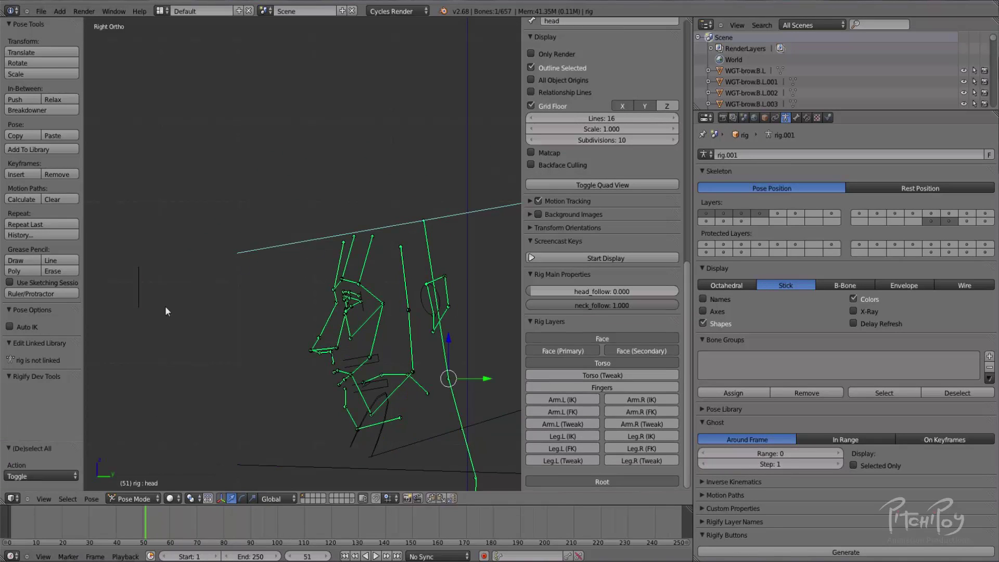
Clear the rotation and location of all controls and set the eyes control's eyes_follow to 1.000.
{"action": "right_click", "coordinate": [135, 286]}
{"action": "key", "text": "a"}
{"action": "key", "text": "a"}
{"action": "key", "text": "alt+r"}
{"action": "key", "text": "alt+g"}
{"action": "key", "text": "a"}
{"action": "right_click", "coordinate": [130, 283]}
{"action": "left_click_drag", "start_coordinate": [539, 320], "coordinate": [598, 320]}
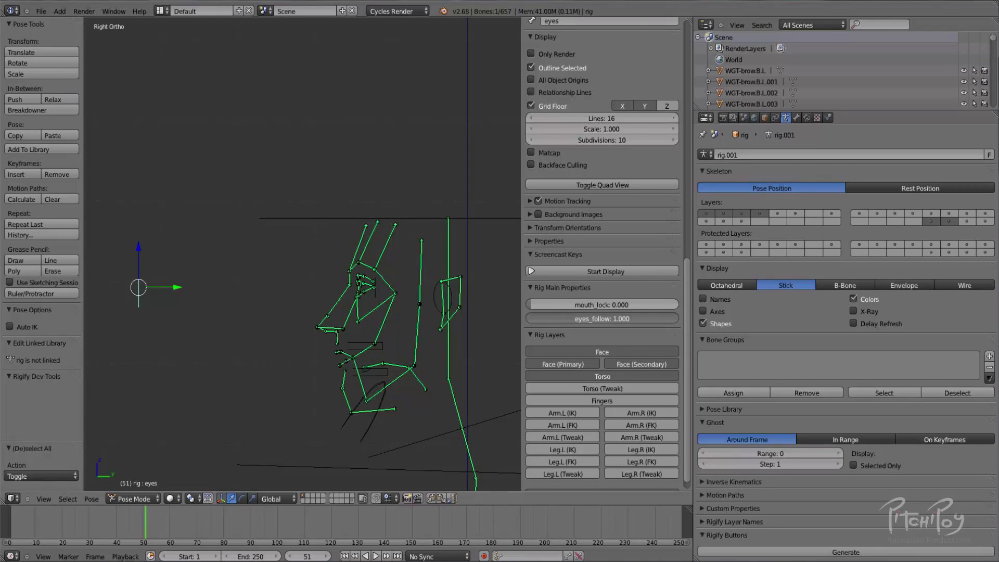
Select the neck control and set its neck_follow property to 0.5.
{"action": "middle_click_drag", "start_coordinate": [345, 348], "coordinate": [290, 200], "text": "shift"}
{"action": "right_click", "coordinate": [397, 307]}
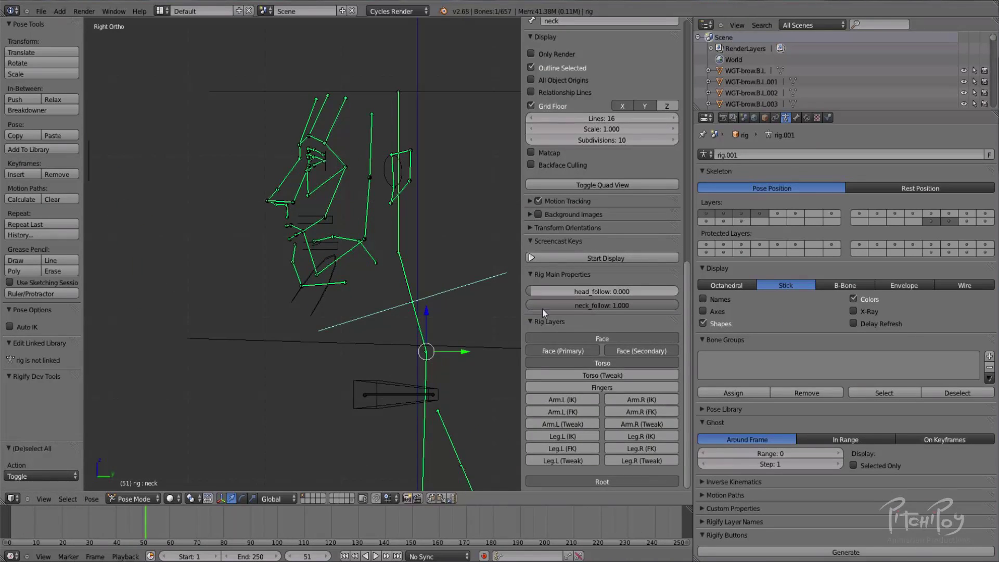
{"action": "left_click", "coordinate": [613, 307]}
{"action": "type", "text": "0.5"}
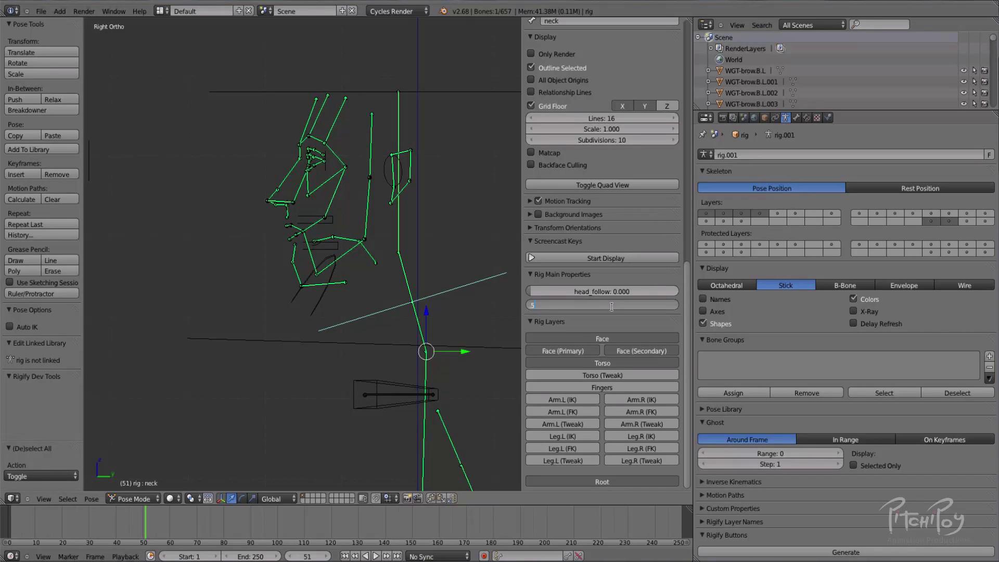
{"action": "key", "text": "Return"}
Show the Torso (Tweak) rig layer while viewing the whole torso from the front.
{"action": "middle_click_drag", "start_coordinate": [379, 341], "coordinate": [575, 279], "text": "shift"}
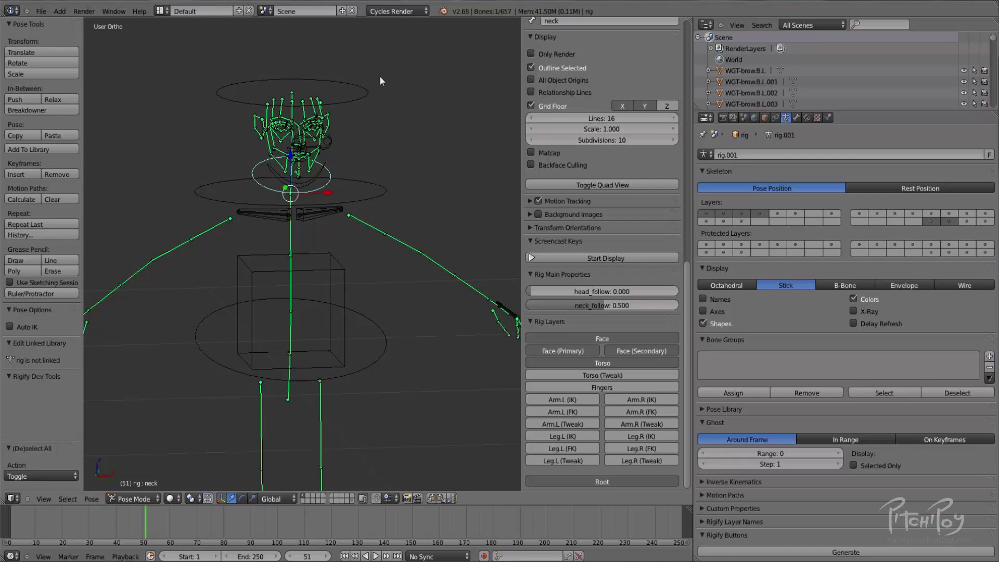
{"action": "middle_click_drag", "start_coordinate": [346, 259], "coordinate": [404, 180], "text": "shift"}
{"action": "middle_click_drag", "start_coordinate": [505, 260], "coordinate": [451, 242]}
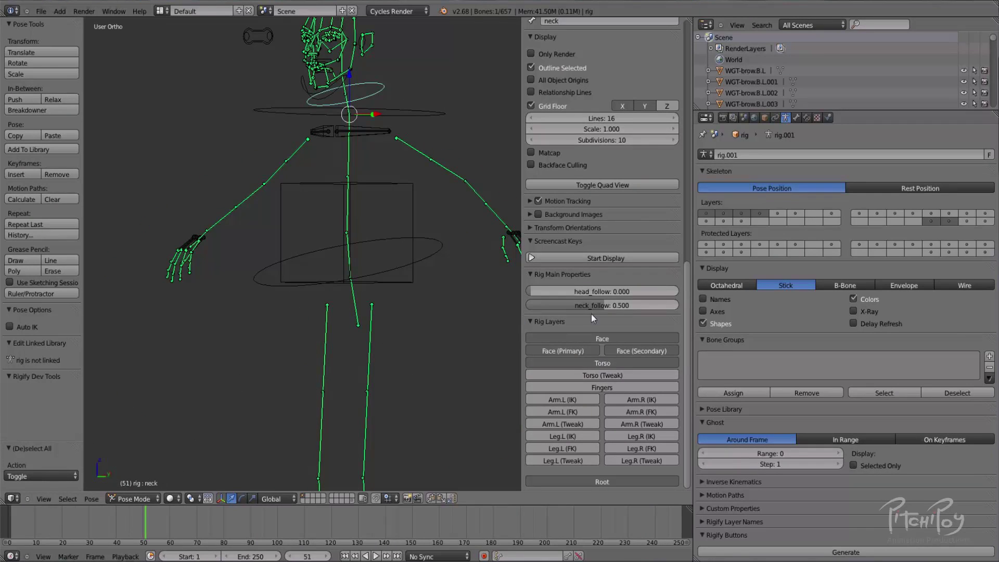
{"action": "left_click", "coordinate": [592, 374]}
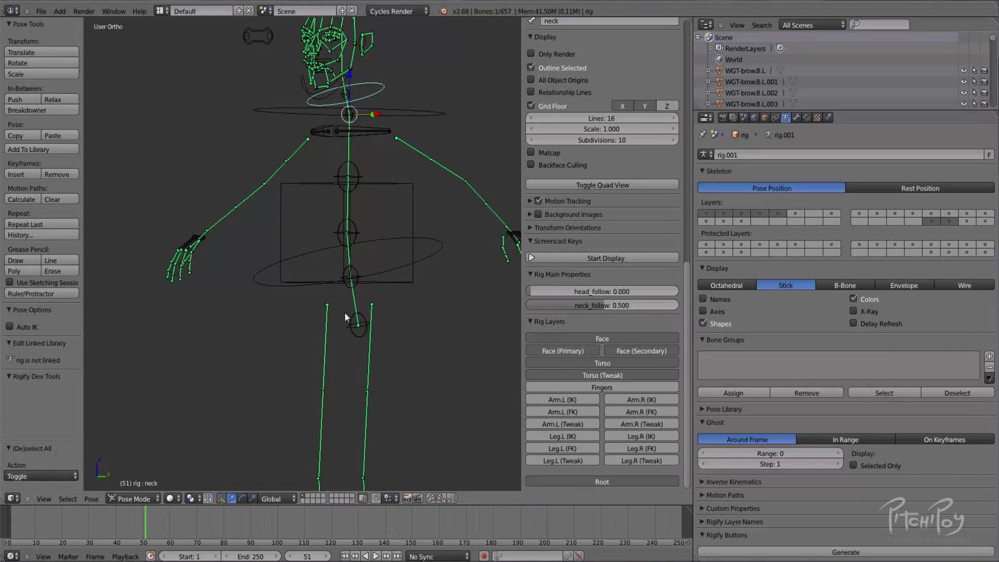
Select the tweak_neck control and the tweak_neck.001 control above it.
{"action": "middle_click_drag", "start_coordinate": [363, 144], "coordinate": [336, 269], "text": "shift"}
{"action": "scroll", "coordinate": [335, 269], "scroll_direction": "up", "scroll_amount": 5}
{"action": "right_click", "coordinate": [353, 217]}
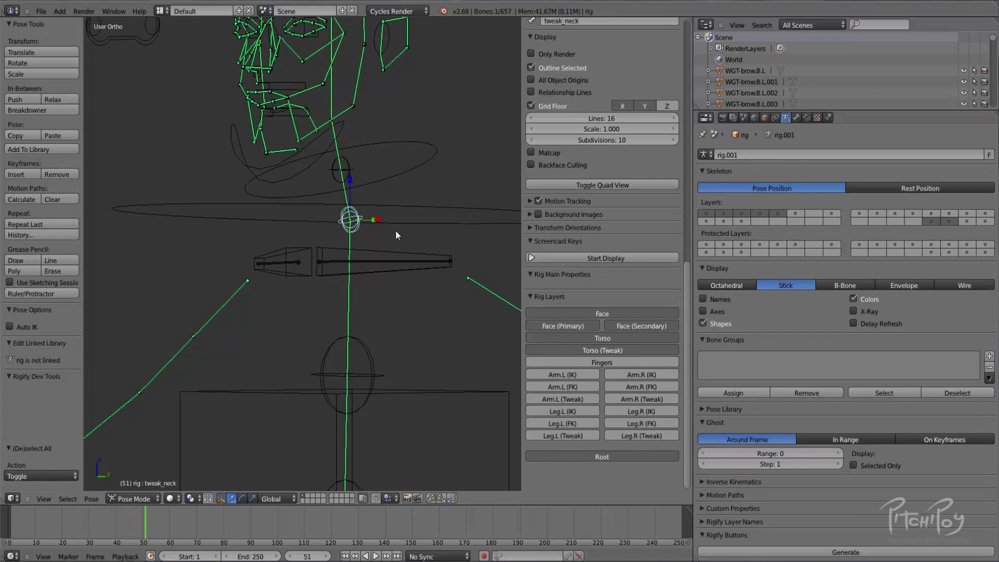
{"action": "right_click", "coordinate": [341, 171]}
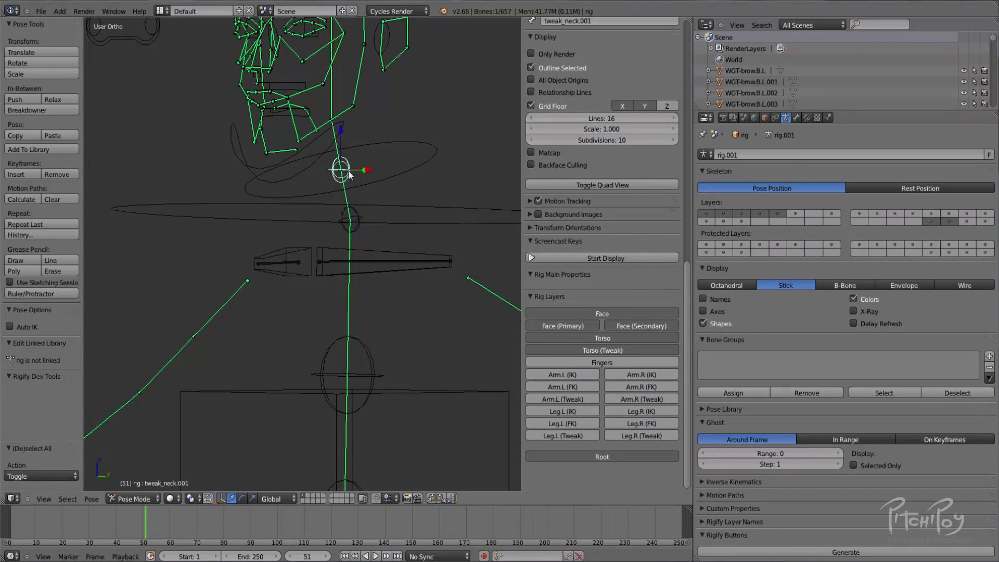
Try moving the uppermost spine tweak below the shoulders and the tweak_chest control.
{"action": "scroll", "coordinate": [378, 242], "scroll_direction": "down", "scroll_amount": 3, "text": "shift"}
{"action": "right_click", "coordinate": [382, 291]}
{"action": "key", "text": "g"}
{"action": "right_click", "coordinate": [402, 305]}
{"action": "middle_click_drag", "start_coordinate": [400, 449], "coordinate": [394, 339], "text": "shift"}
{"action": "right_click", "coordinate": [385, 339]}
{"action": "key", "text": "g"}
{"action": "right_click", "coordinate": [381, 342]}
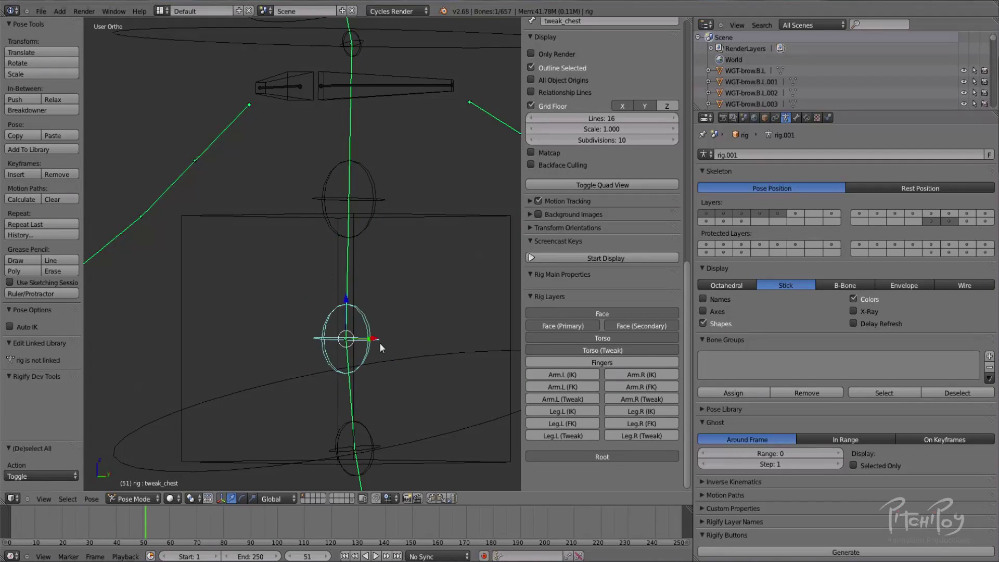
Try moving the lowest tweak at the base of the spine and the tweak_spine control.
{"action": "scroll", "coordinate": [379, 342], "scroll_direction": "down", "scroll_amount": 4, "text": "shift"}
{"action": "right_click", "coordinate": [361, 264]}
{"action": "right_click", "coordinate": [354, 414]}
{"action": "key", "text": "g"}
{"action": "right_click", "coordinate": [351, 404]}
{"action": "right_click", "coordinate": [345, 283]}
{"action": "key", "text": "g"}
{"action": "right_click", "coordinate": [360, 234]}
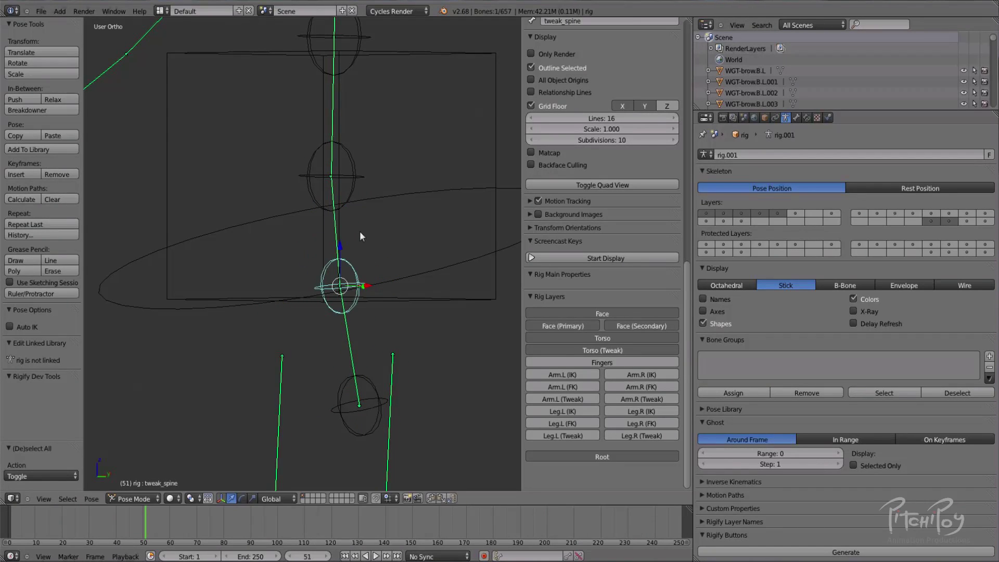
Try moving and then trackball-rotating the tweak_chest control in the middle of the spine.
{"action": "right_click", "coordinate": [357, 197]}
{"action": "key", "text": "g"}
{"action": "right_click", "coordinate": [382, 194]}
{"action": "scroll", "coordinate": [379, 195], "scroll_direction": "down", "scroll_amount": 2}
{"action": "key", "text": "r"}
{"action": "key", "text": "r"}
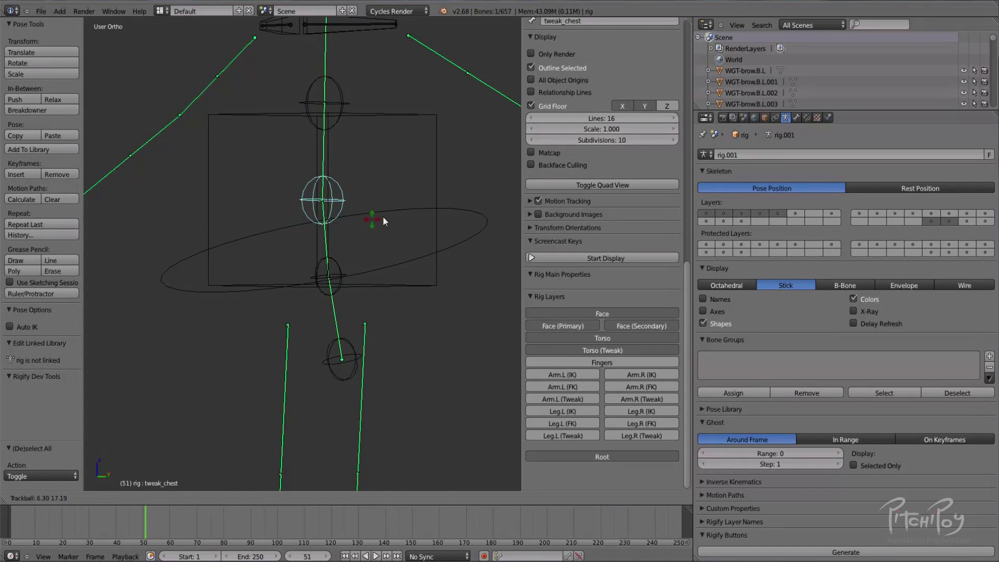
{"action": "right_click", "coordinate": [384, 218]}
Display the rig's bones as Octahedral and try a trackball rotation of the tweak_chest control.
{"action": "left_click", "coordinate": [751, 286]}
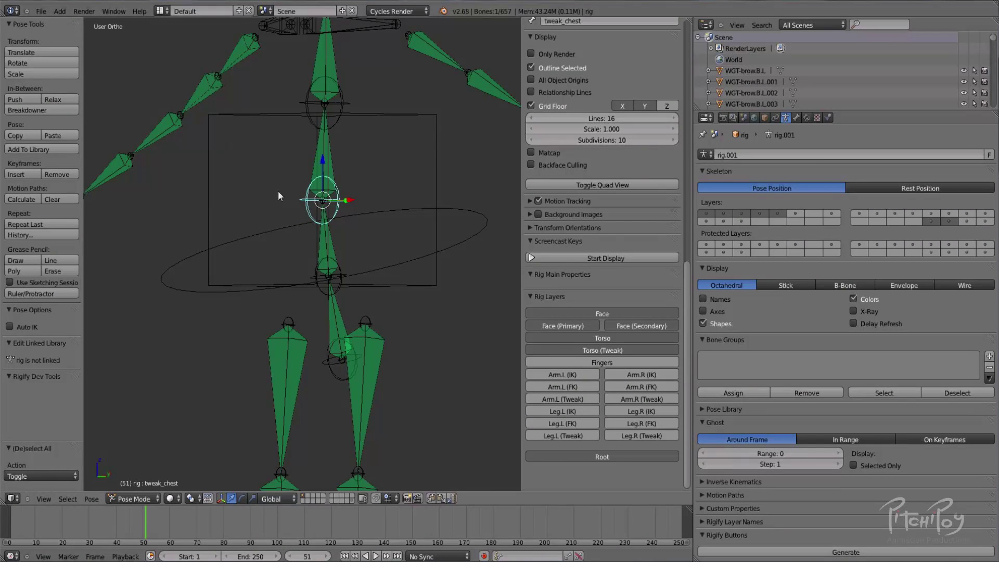
{"action": "middle_click_drag", "start_coordinate": [278, 190], "coordinate": [286, 225], "text": "shift"}
{"action": "key", "text": "r"}
{"action": "key", "text": "r"}
{"action": "right_click", "coordinate": [368, 235]}
Try scaling the tweak_chest.001 control below the shoulders.
{"action": "right_click", "coordinate": [359, 138]}
{"action": "key", "text": "s"}
{"action": "right_click", "coordinate": [371, 221]}
{"action": "key", "text": "s"}
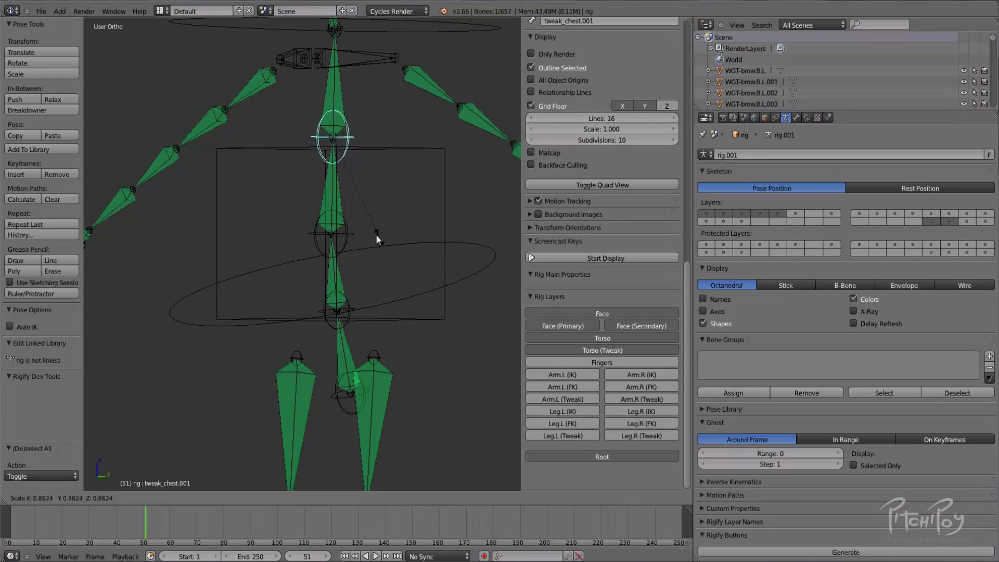
{"action": "left_click", "coordinate": [351, 237]}
Select the tweak controls down the spine one after another, from tweak_chest to tweak_hips.
{"action": "right_click", "coordinate": [349, 239]}
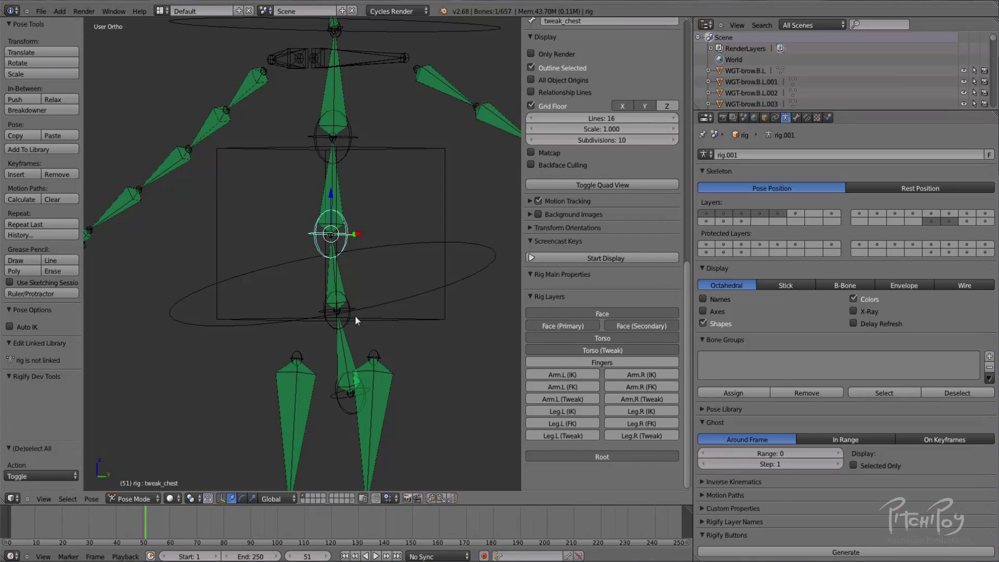
{"action": "right_click", "coordinate": [347, 298]}
{"action": "right_click", "coordinate": [361, 410]}
{"action": "middle_click_drag", "start_coordinate": [378, 407], "coordinate": [377, 345]}
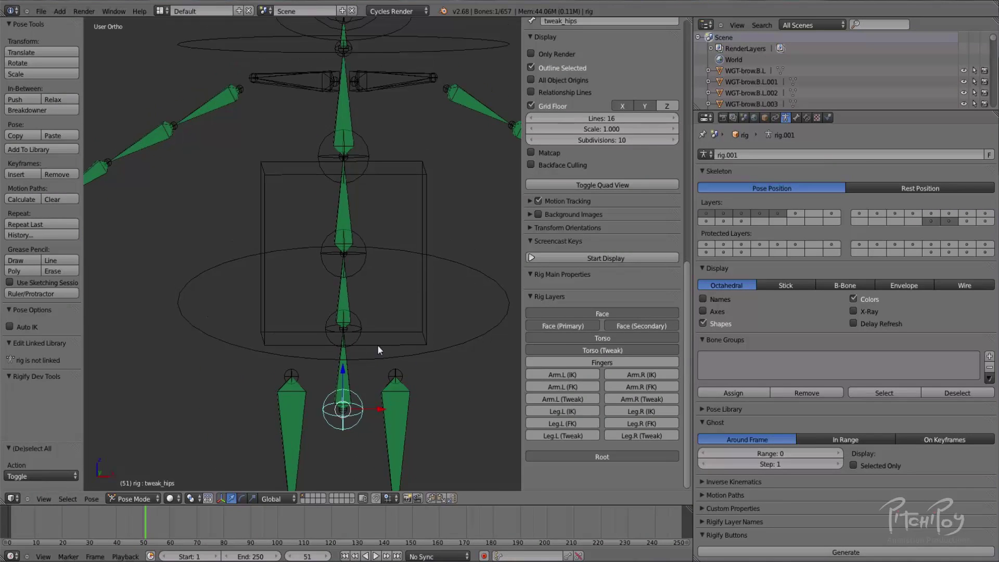
Try scaling the tweak_neck control at the base of the neck.
{"action": "middle_click_drag", "start_coordinate": [368, 104], "coordinate": [394, 221], "text": "shift"}
{"action": "right_click", "coordinate": [377, 168]}
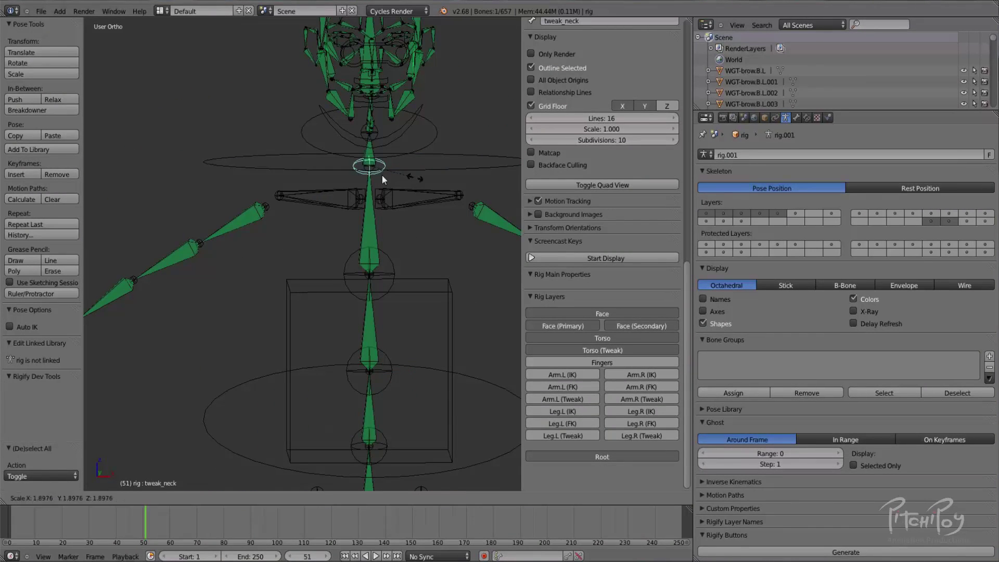
{"action": "right_click", "coordinate": [379, 132]}
Try scaling the large circular chest control around the shoulders.
{"action": "middle_click_drag", "start_coordinate": [433, 151], "coordinate": [414, 192]}
{"action": "right_click", "coordinate": [489, 228]}
{"action": "key", "text": "s"}
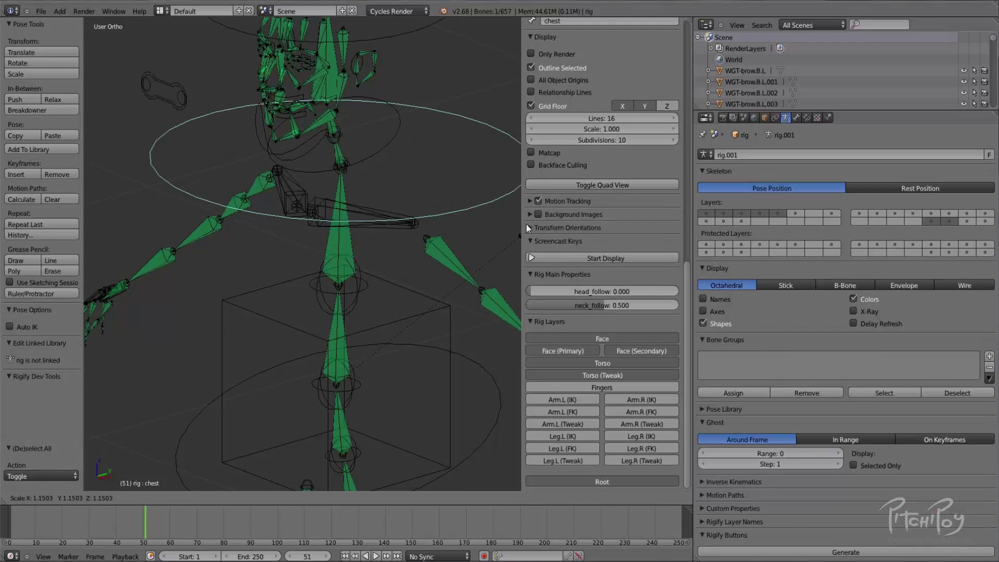
{"action": "right_click", "coordinate": [525, 225]}
Try transforming the circular hips control to show how the lower spine and legs react.
{"action": "scroll", "coordinate": [443, 281], "scroll_direction": "down", "scroll_amount": 3}
{"action": "middle_click_drag", "start_coordinate": [412, 298], "coordinate": [431, 279]}
{"action": "right_click", "coordinate": [429, 338]}
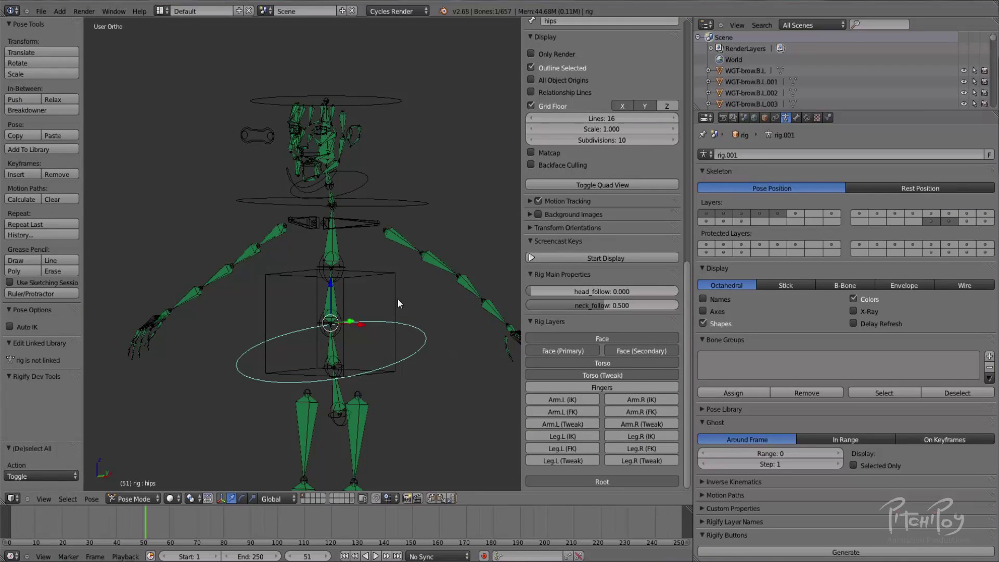
{"action": "right_click", "coordinate": [398, 297]}
{"action": "right_click", "coordinate": [426, 338]}
{"action": "key", "text": "r"}
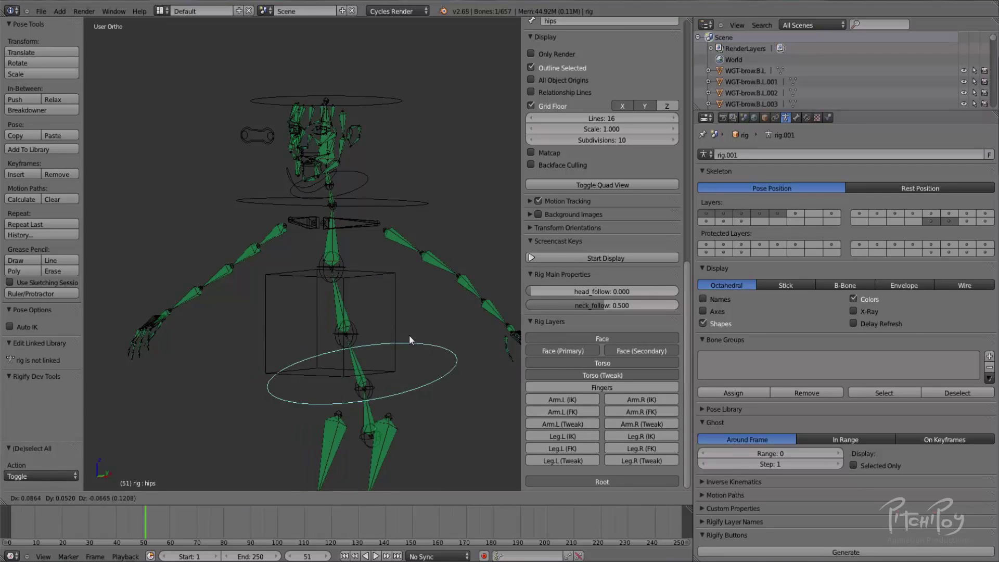
{"action": "right_click", "coordinate": [439, 348]}
Select all visible controls, then return to having only the hips control selected.
{"action": "key", "text": "a"}
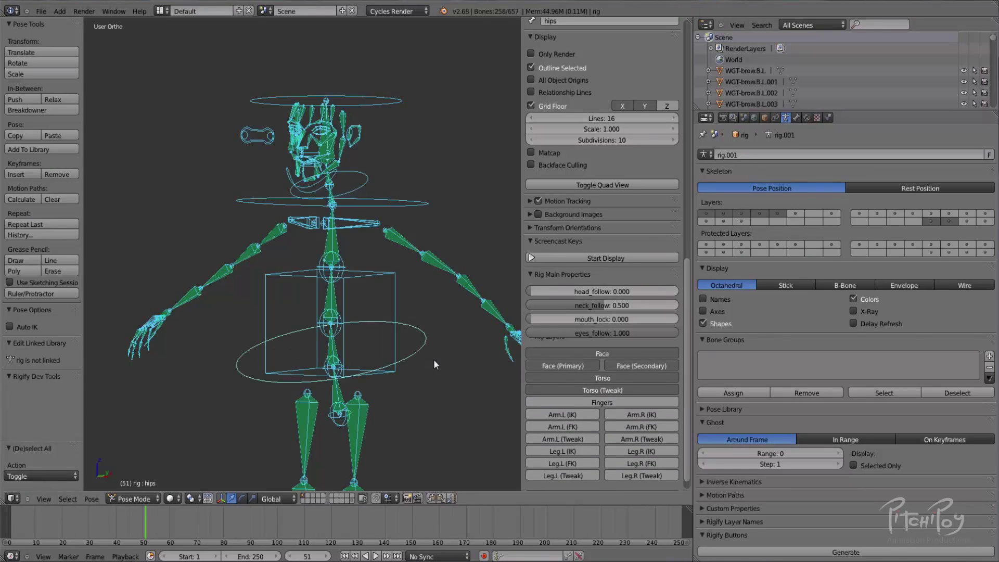
{"action": "key", "text": "a"}
{"action": "key", "text": "a"}
{"action": "key", "text": "super+r"}
{"action": "key", "text": "Escape"}
{"action": "right_click", "coordinate": [396, 358]}
Show the Fingers rig layer and select the thumb_master.L control on the left hand.
{"action": "middle_click_drag", "start_coordinate": [370, 302], "coordinate": [348, 44], "text": "shift"}
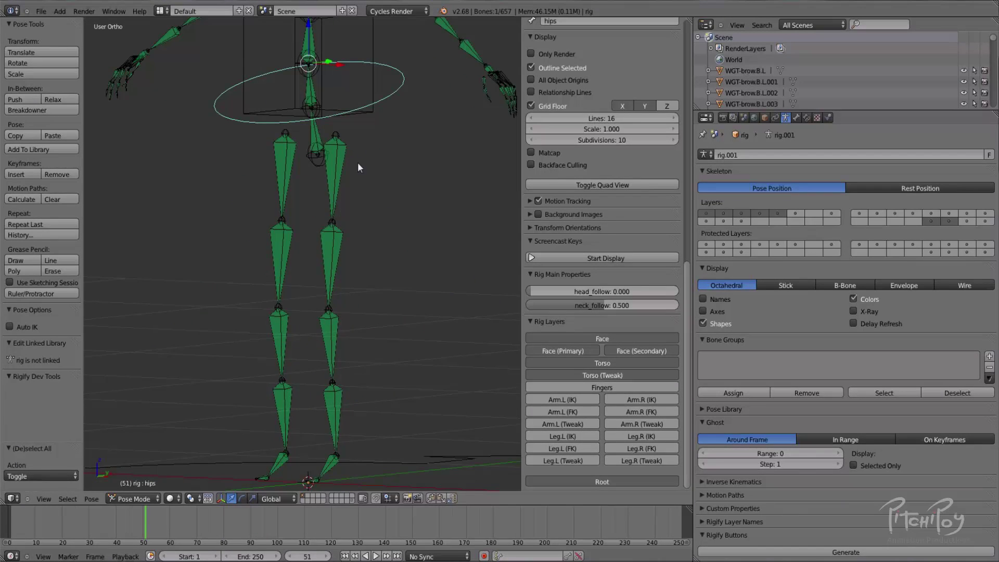
{"action": "middle_click_drag", "start_coordinate": [357, 162], "coordinate": [426, 189]}
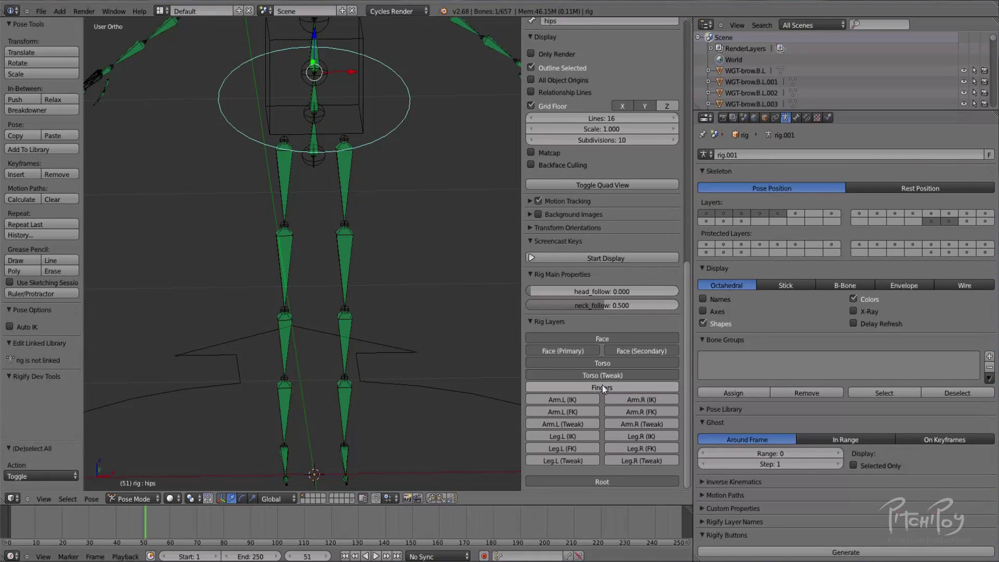
{"action": "middle_click_drag", "start_coordinate": [362, 192], "coordinate": [338, 341], "text": "shift"}
{"action": "middle_click_drag", "start_coordinate": [384, 279], "coordinate": [334, 275]}
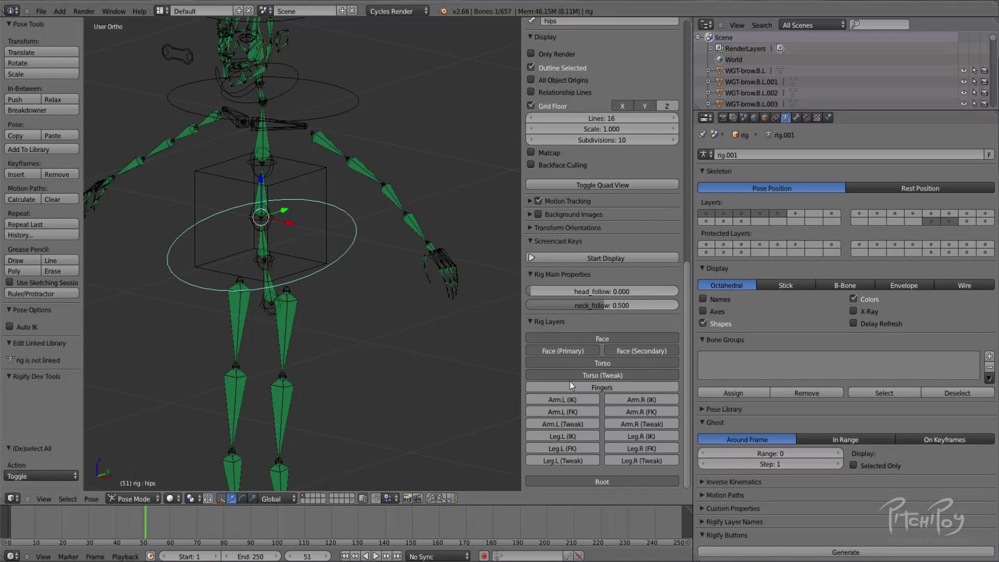
{"action": "scroll", "coordinate": [287, 249], "scroll_direction": "up", "scroll_amount": 6}
{"action": "right_click", "coordinate": [305, 213]}
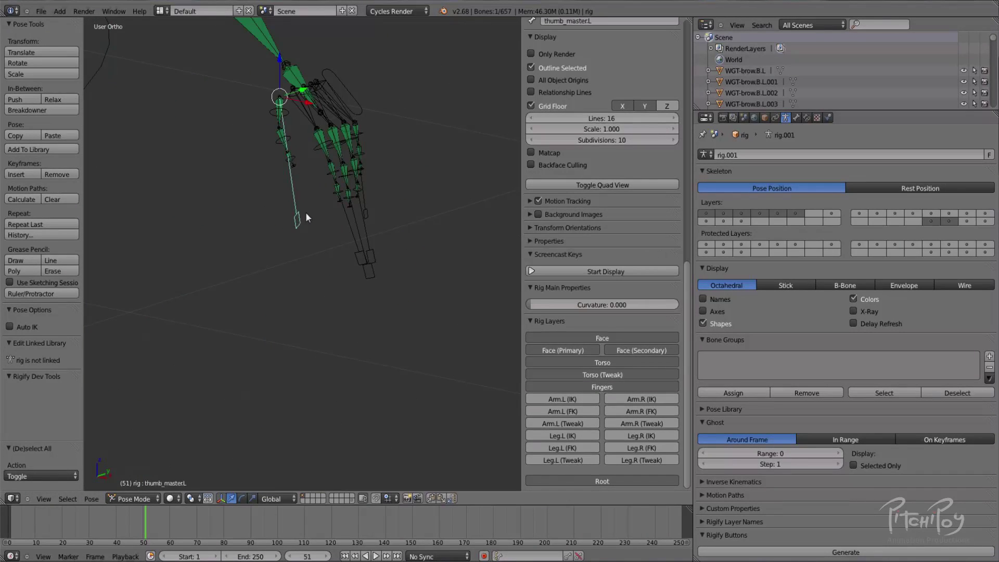
Try scaling the thumb_master.L control and a neighbouring finger's master control.
{"action": "scroll", "coordinate": [307, 217], "scroll_direction": "up", "scroll_amount": 3}
{"action": "key", "text": "s"}
{"action": "right_click", "coordinate": [331, 309]}
{"action": "right_click", "coordinate": [387, 356]}
{"action": "key", "text": "s"}
{"action": "right_click", "coordinate": [388, 349]}
Try scaling and moving the f_index_master.L control of the left index finger.
{"action": "right_click", "coordinate": [384, 347]}
{"action": "key", "text": "s"}
{"action": "right_click", "coordinate": [375, 283]}
{"action": "key", "text": "g"}
{"action": "right_click", "coordinate": [390, 269]}
{"action": "key", "text": "s"}
{"action": "right_click", "coordinate": [329, 170]}
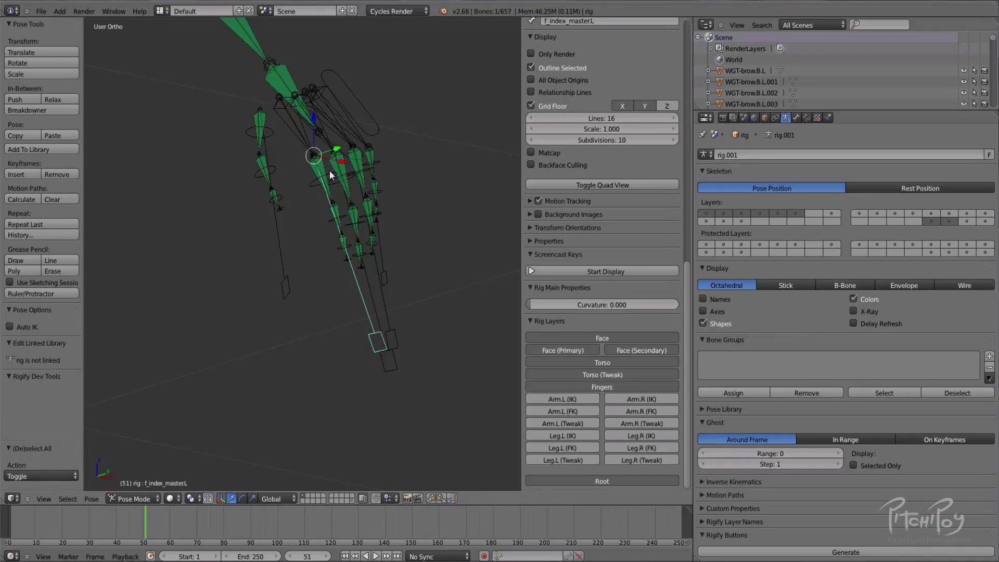
Try moving the left index finger's middle segment control and the f_index.03.L control.
{"action": "right_click", "coordinate": [334, 225]}
{"action": "key", "text": "g"}
{"action": "right_click", "coordinate": [312, 257]}
{"action": "right_click", "coordinate": [342, 245]}
{"action": "key", "text": "g"}
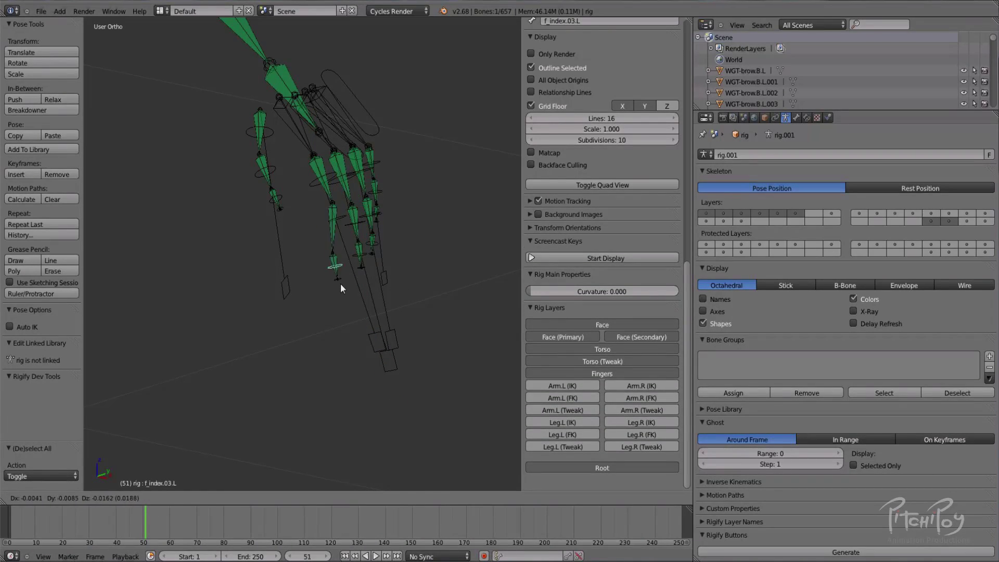
Try rotating individual segment controls of the left index finger.
{"action": "scroll", "coordinate": [344, 260], "scroll_direction": "up", "scroll_amount": 1}
{"action": "scroll", "coordinate": [354, 198], "scroll_direction": "up", "scroll_amount": 1}
{"action": "right_click", "coordinate": [386, 220]}
{"action": "key", "text": "r"}
{"action": "right_click", "coordinate": [395, 222]}
{"action": "right_click", "coordinate": [358, 178]}
{"action": "key", "text": "r"}
{"action": "right_click", "coordinate": [391, 246]}
Try moving the fingertip control f_index.01.L.001 and the last segment control of the left index finger.
{"action": "right_click", "coordinate": [393, 268]}
{"action": "key", "text": "g"}
{"action": "right_click", "coordinate": [374, 245]}
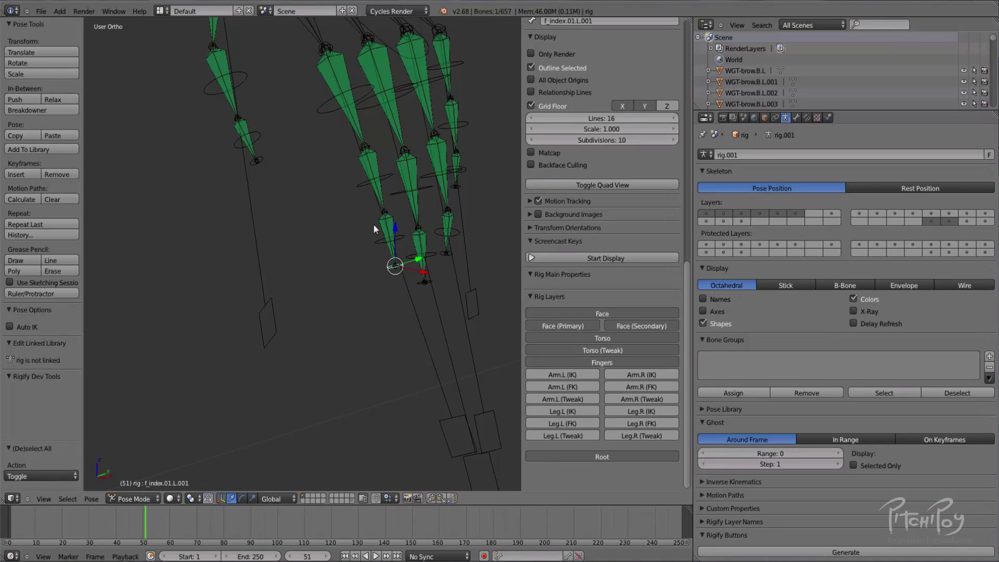
{"action": "right_click", "coordinate": [377, 241]}
{"action": "key", "text": "g"}
{"action": "right_click", "coordinate": [367, 223]}
Try moving the middle, last and again the middle segment controls of the left index finger.
{"action": "right_click", "coordinate": [365, 184]}
{"action": "key", "text": "g"}
{"action": "right_click", "coordinate": [390, 260]}
{"action": "right_click", "coordinate": [382, 243]}
{"action": "key", "text": "g"}
{"action": "right_click", "coordinate": [370, 199]}
{"action": "right_click", "coordinate": [367, 191]}
{"action": "key", "text": "g"}
{"action": "right_click", "coordinate": [318, 169]}
Try moving the left thumb's segment controls, including thumb.03.L and thumb.01.L.
{"action": "right_click", "coordinate": [260, 136]}
{"action": "key", "text": "g"}
{"action": "right_click", "coordinate": [240, 65]}
{"action": "key", "text": "KP_Decimal"}
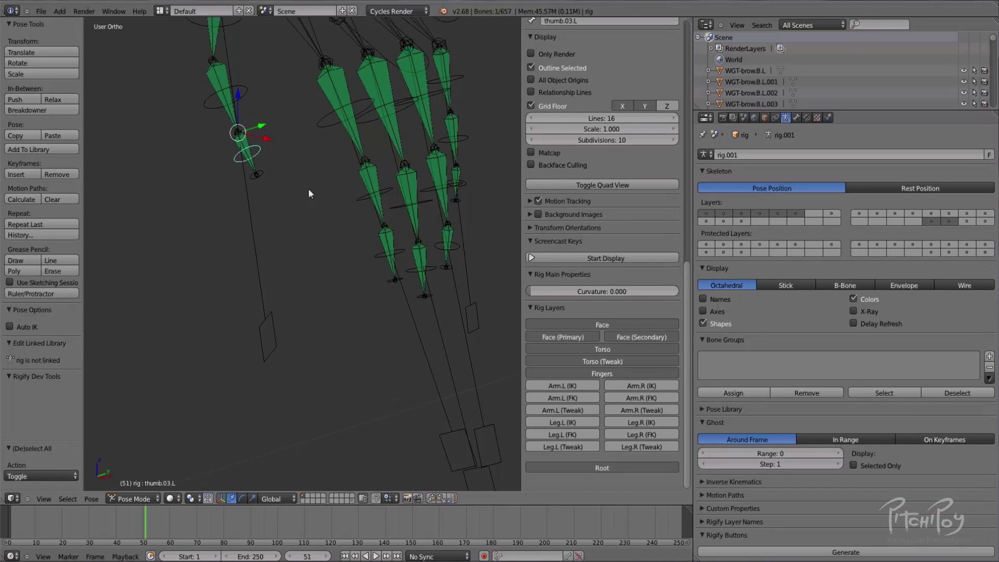
{"action": "right_click", "coordinate": [296, 197]}
{"action": "right_click", "coordinate": [279, 127]}
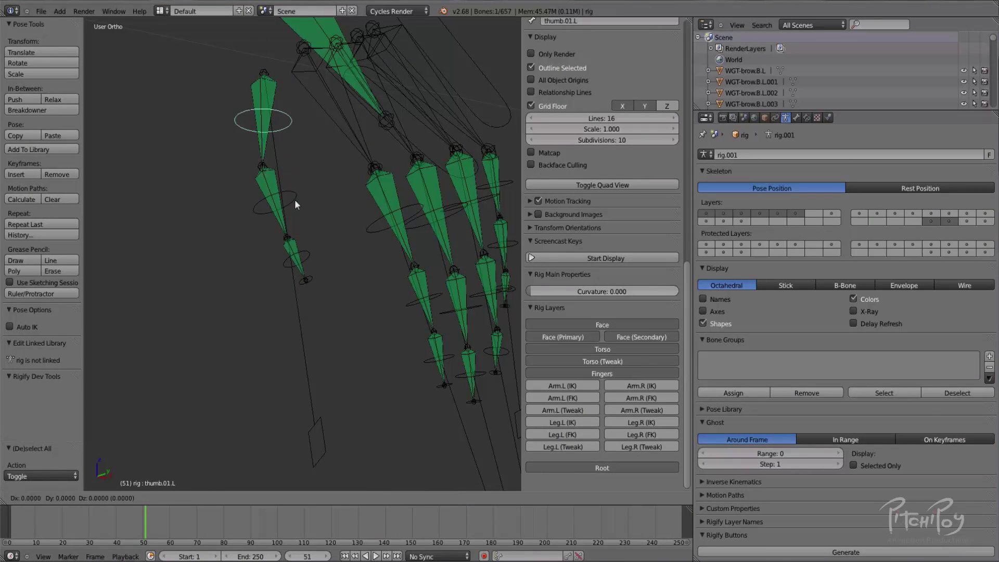
Try scaling and rotating the thumb_master.L control to bend the left thumb.
{"action": "right_click", "coordinate": [307, 372]}
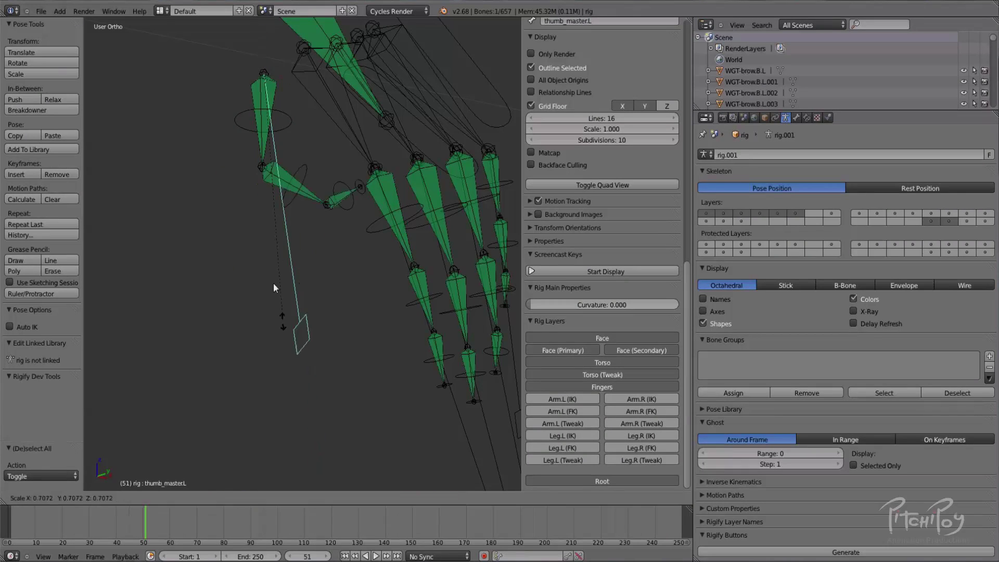
{"action": "key", "text": "KP_Decimal"}
{"action": "scroll", "coordinate": [346, 259], "scroll_direction": "down", "scroll_amount": 5}
{"action": "middle_click_drag", "start_coordinate": [326, 255], "coordinate": [310, 238]}
{"action": "key", "text": "r"}
{"action": "right_click", "coordinate": [339, 276]}
Try rotating the master control of the left little finger.
{"action": "right_click", "coordinate": [396, 349]}
{"action": "key", "text": "r"}
{"action": "right_click", "coordinate": [416, 331]}
{"action": "right_click", "coordinate": [377, 396]}
{"action": "right_click", "coordinate": [401, 347]}
Try rotating the left index finger's master control and the f_ring_master.L control.
{"action": "right_click", "coordinate": [336, 394]}
{"action": "key", "text": "r"}
{"action": "left_click", "coordinate": [310, 393]}
{"action": "right_click", "coordinate": [376, 408]}
{"action": "key", "text": "r"}
{"action": "right_click", "coordinate": [420, 402]}
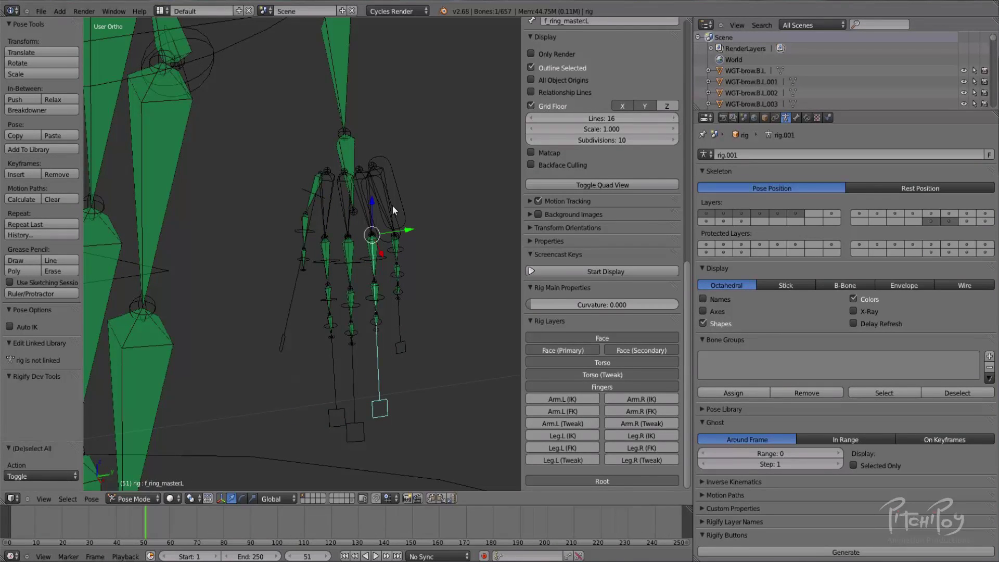
Try rotating the palm.L control beside the left hand.
{"action": "right_click", "coordinate": [394, 208]}
{"action": "key", "text": "r"}
{"action": "right_click", "coordinate": [412, 239]}
Try moving the hips control while viewing the body and both arms.
{"action": "scroll", "coordinate": [264, 287], "scroll_direction": "down", "scroll_amount": 2}
{"action": "middle_click_drag", "start_coordinate": [263, 287], "coordinate": [345, 244]}
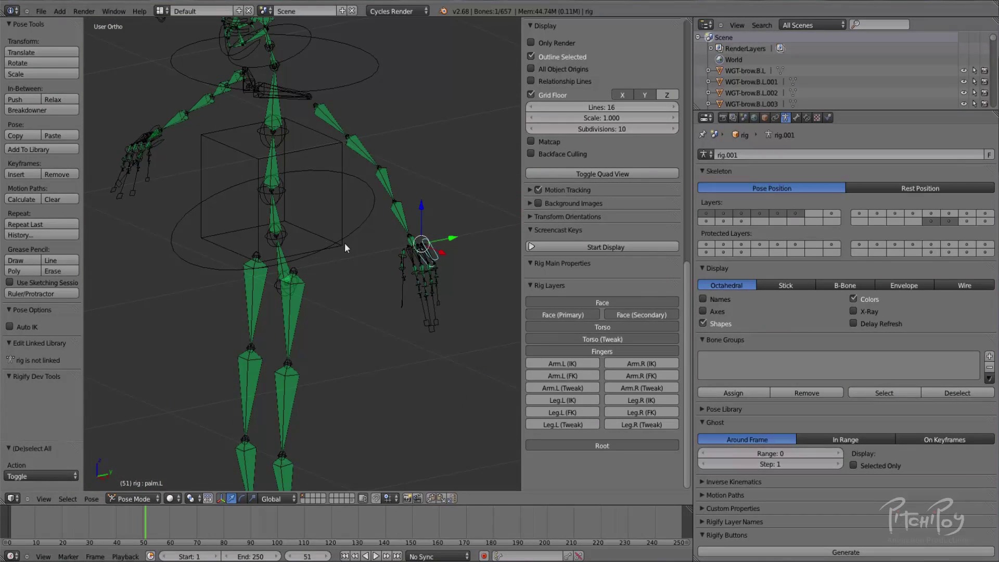
{"action": "right_click", "coordinate": [344, 242]}
{"action": "right_click", "coordinate": [345, 239]}
{"action": "key", "text": "g"}
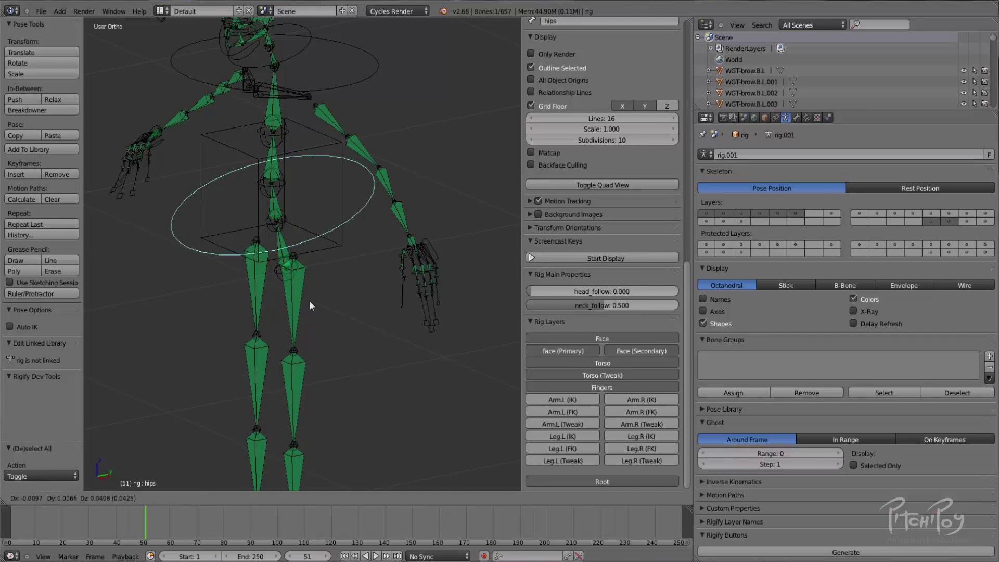
{"action": "right_click", "coordinate": [312, 298]}
Show the Arm.L (IK) rig layer and toggle the Arm.L (FK) layer on and off.
{"action": "middle_click_drag", "start_coordinate": [333, 233], "coordinate": [411, 214]}
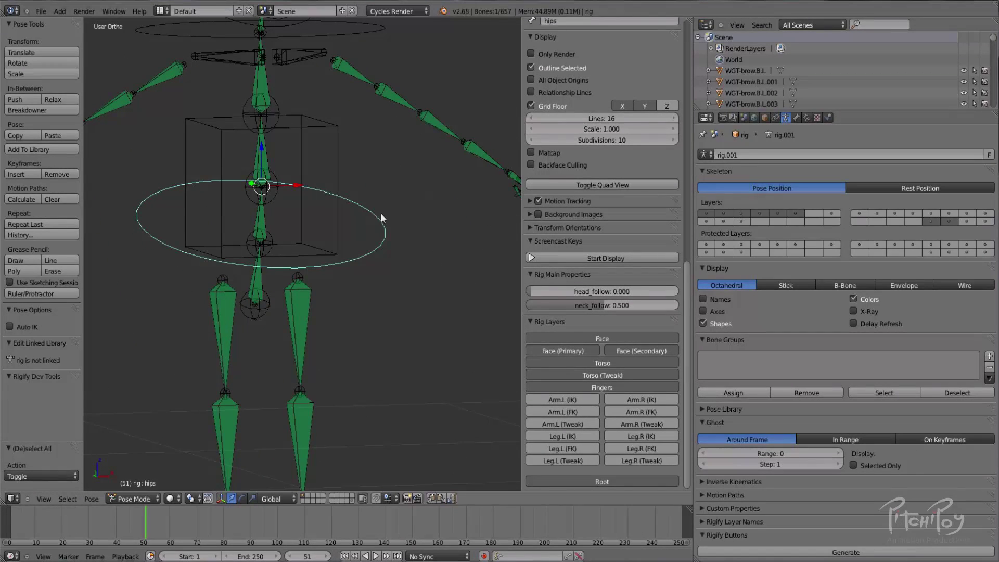
{"action": "middle_click_drag", "start_coordinate": [350, 213], "coordinate": [307, 183]}
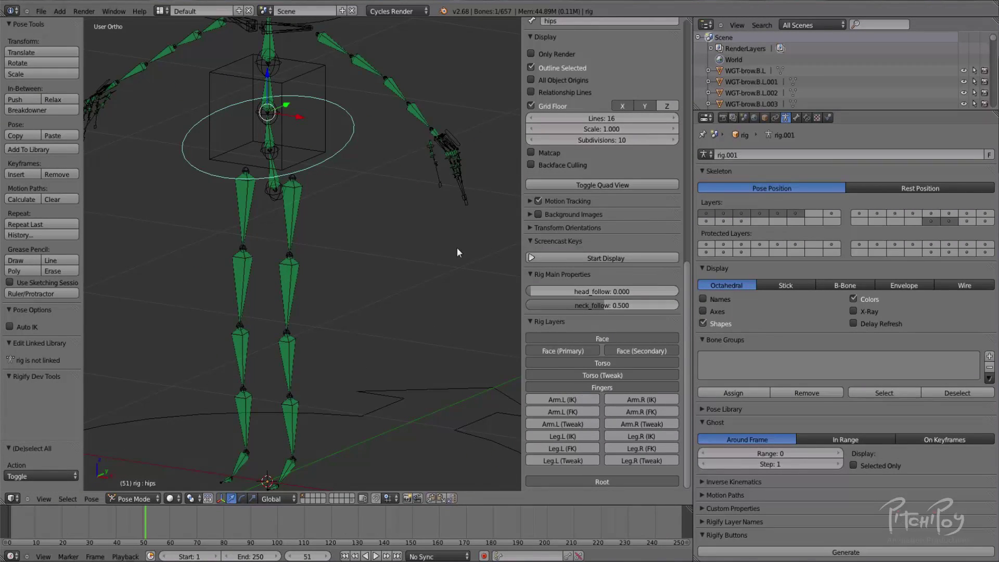
{"action": "middle_click_drag", "start_coordinate": [457, 248], "coordinate": [484, 343], "text": "shift"}
{"action": "middle_click_drag", "start_coordinate": [343, 299], "coordinate": [375, 214], "text": "shift"}
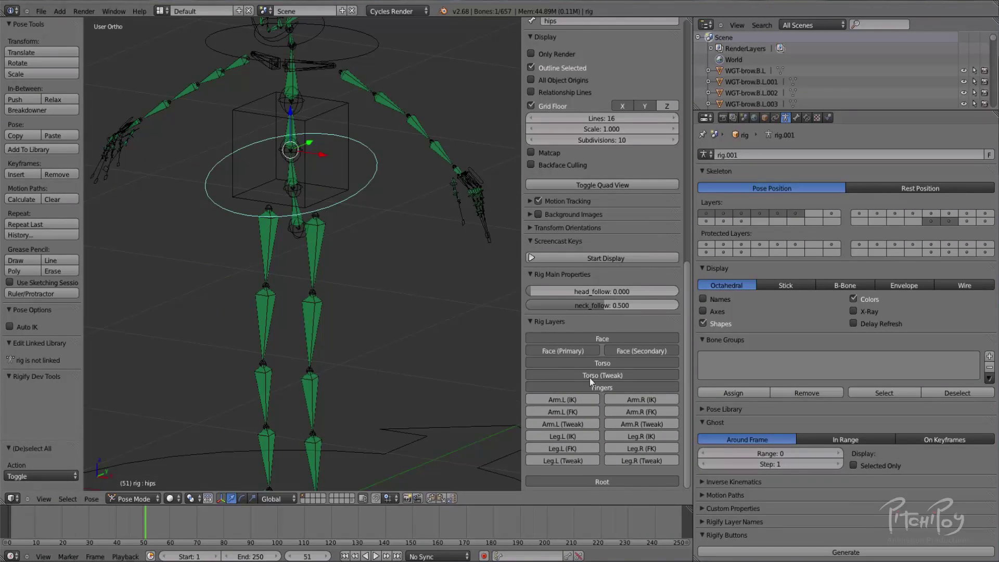
{"action": "left_click", "coordinate": [582, 399]}
{"action": "left_click", "coordinate": [577, 411]}
{"action": "left_click", "coordinate": [577, 410]}
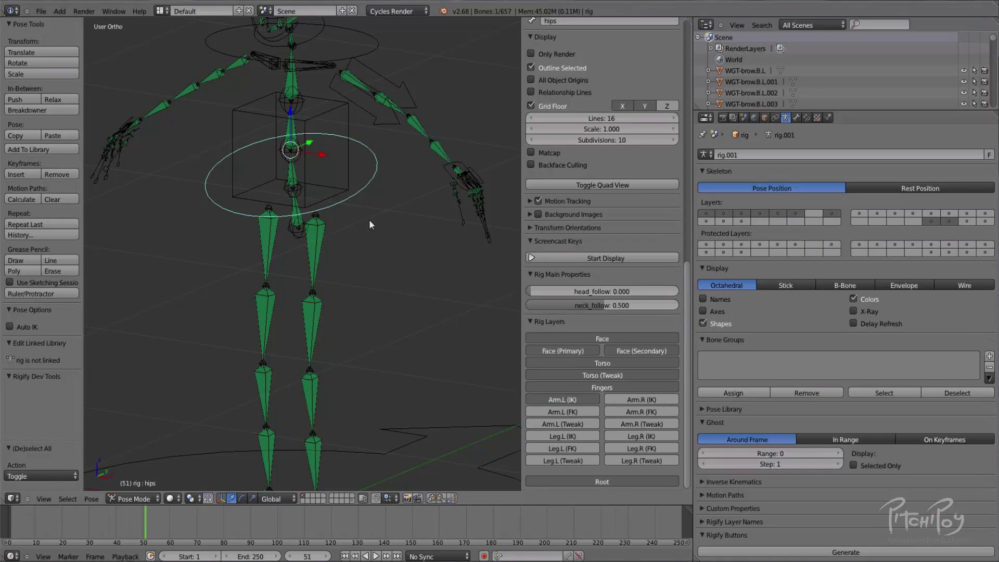
Select the hand_ik.L control at the left wrist and try moving it.
{"action": "middle_click_drag", "start_coordinate": [386, 182], "coordinate": [302, 298], "text": "shift"}
{"action": "scroll", "coordinate": [303, 299], "scroll_direction": "up", "scroll_amount": 3}
{"action": "middle_click_drag", "start_coordinate": [396, 296], "coordinate": [348, 195], "text": "shift"}
{"action": "right_click", "coordinate": [351, 195]}
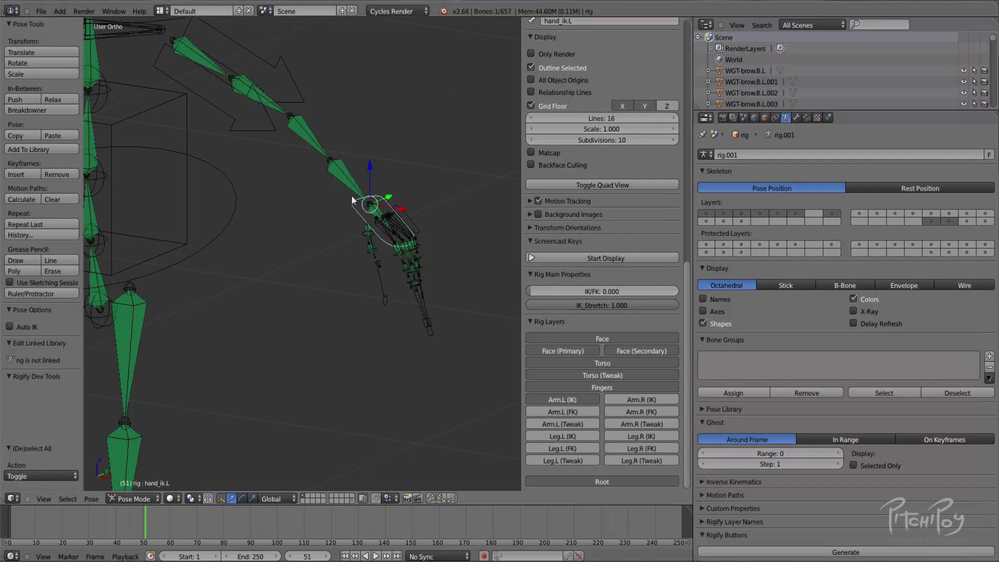
{"action": "key", "text": "g"}
{"action": "right_click", "coordinate": [388, 233]}
Move the hand_ik.L control down toward the body and rotate it to pose the left arm.
{"action": "key", "text": "g"}
{"action": "left_click", "coordinate": [278, 325]}
{"action": "key", "text": "r"}
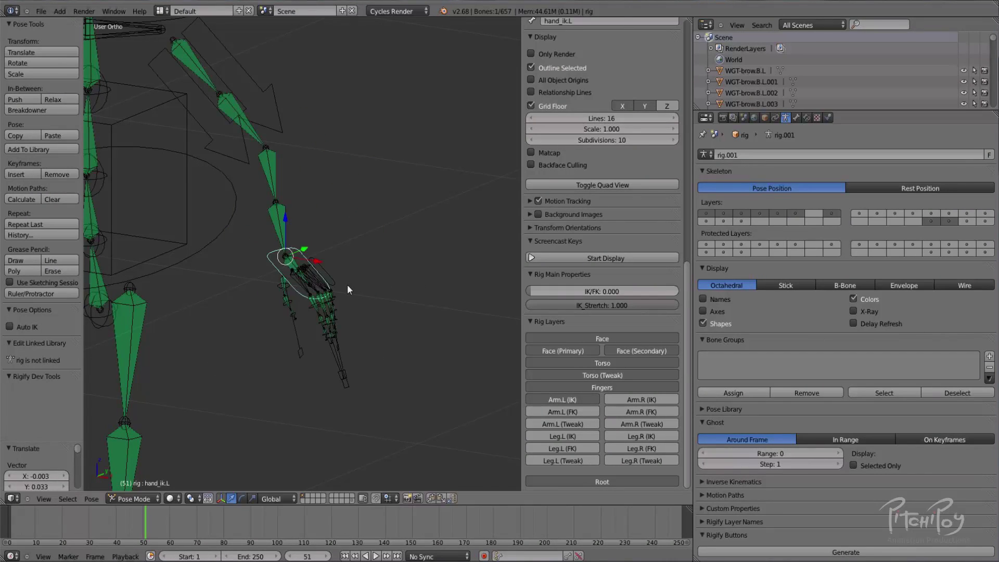
{"action": "left_click", "coordinate": [347, 284]}
Reset the location of all controls and reselect hand_ik.L.
{"action": "key", "text": "a"}
{"action": "right_click", "coordinate": [293, 299]}
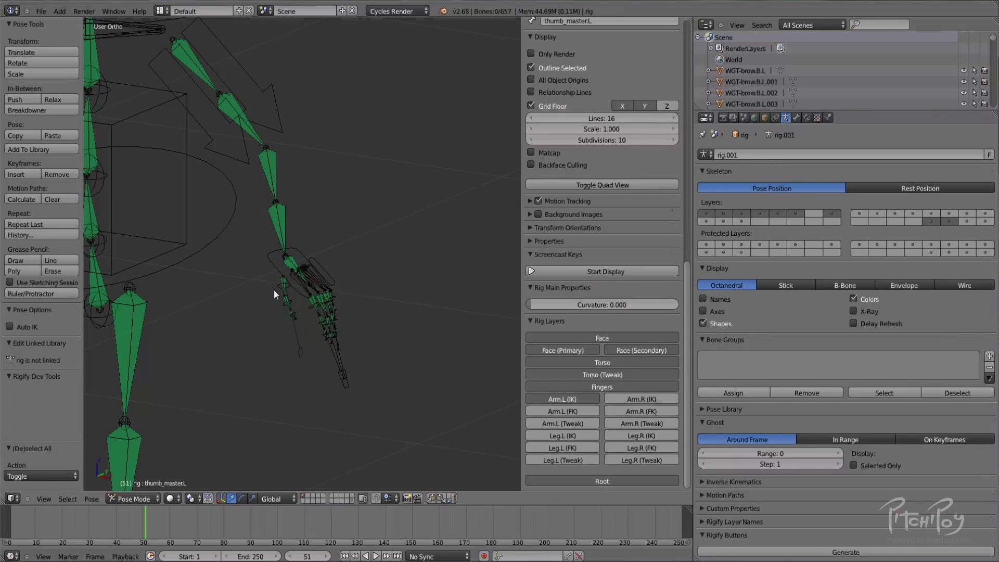
{"action": "key", "text": "a"}
{"action": "key", "text": "alt+g"}
{"action": "key", "text": "a"}
{"action": "right_click", "coordinate": [367, 207]}
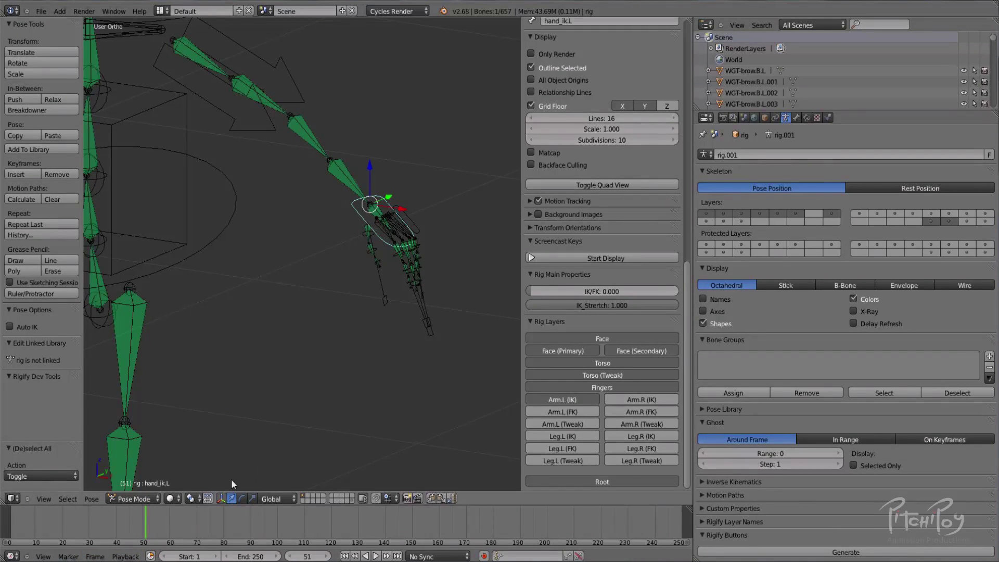
Set the transform orientation to Normal and show the rotate manipulator together with the translate manipulator.
{"action": "left_click", "coordinate": [273, 499]}
{"action": "left_click", "coordinate": [277, 464]}
{"action": "left_click", "coordinate": [241, 499], "text": "shift"}
{"action": "middle_click_drag", "start_coordinate": [359, 219], "coordinate": [334, 262], "text": "shift"}
{"action": "left_click_drag", "start_coordinate": [375, 291], "coordinate": [348, 261]}
Reset the rotation and location of all controls and leave only one left-hand control selected.
{"action": "key", "text": "a"}
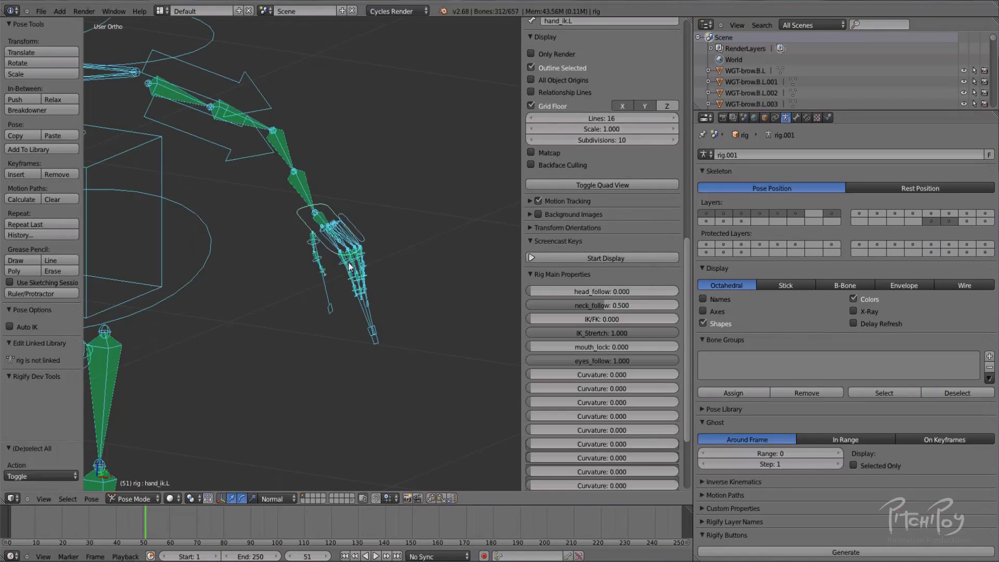
{"action": "right_click", "coordinate": [303, 223]}
{"action": "key", "text": "a"}
{"action": "key", "text": "a"}
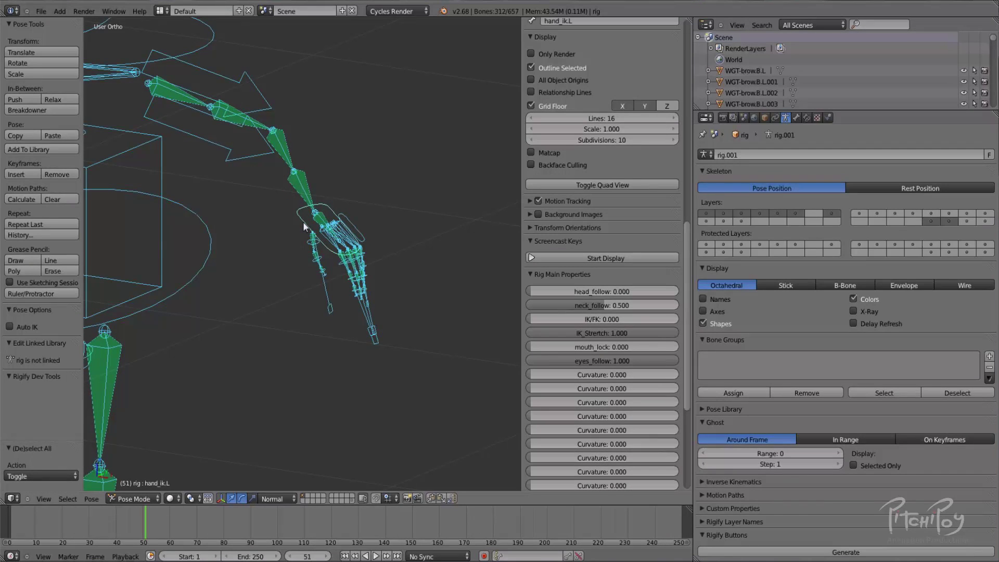
{"action": "key", "text": "alt+r"}
{"action": "key", "text": "alt+g"}
{"action": "key", "text": "a"}
{"action": "right_click", "coordinate": [333, 244]}
Select the arrow-shaped upper_arm_ik.L control and view it from several sides.
{"action": "middle_click_drag", "start_coordinate": [304, 248], "coordinate": [262, 237]}
{"action": "right_click", "coordinate": [242, 152]}
{"action": "middle_click_drag", "start_coordinate": [244, 148], "coordinate": [260, 181], "text": "shift"}
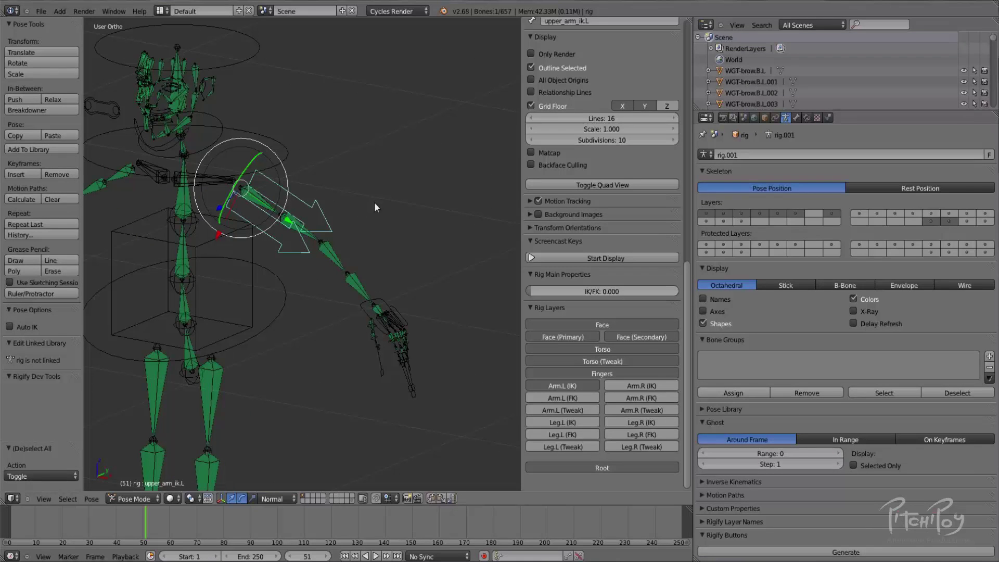
{"action": "middle_click_drag", "start_coordinate": [258, 229], "coordinate": [328, 252]}
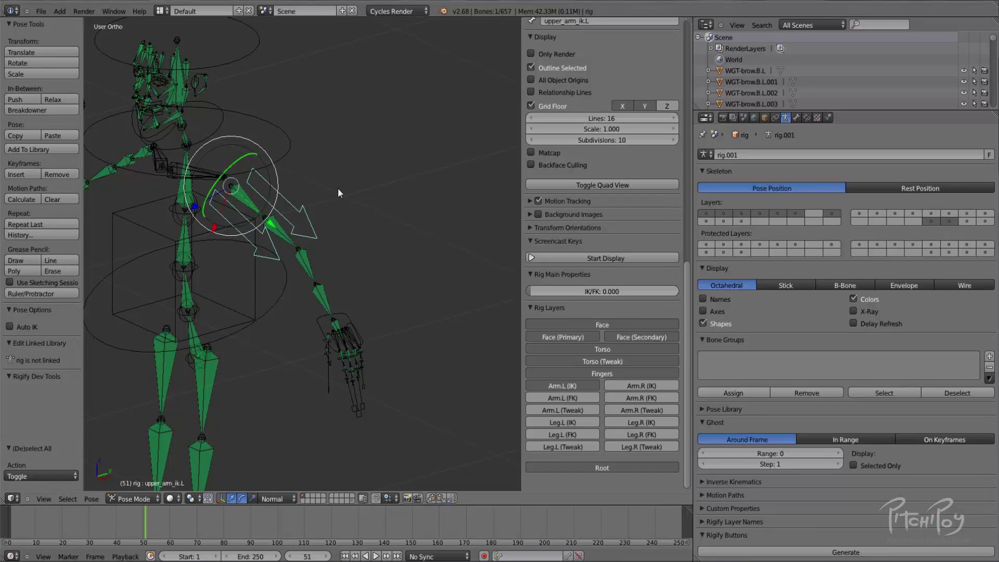
Select hand_ik.L and move it inward across the front of the body so the left elbow bends.
{"action": "middle_click_drag", "start_coordinate": [338, 189], "coordinate": [328, 248]}
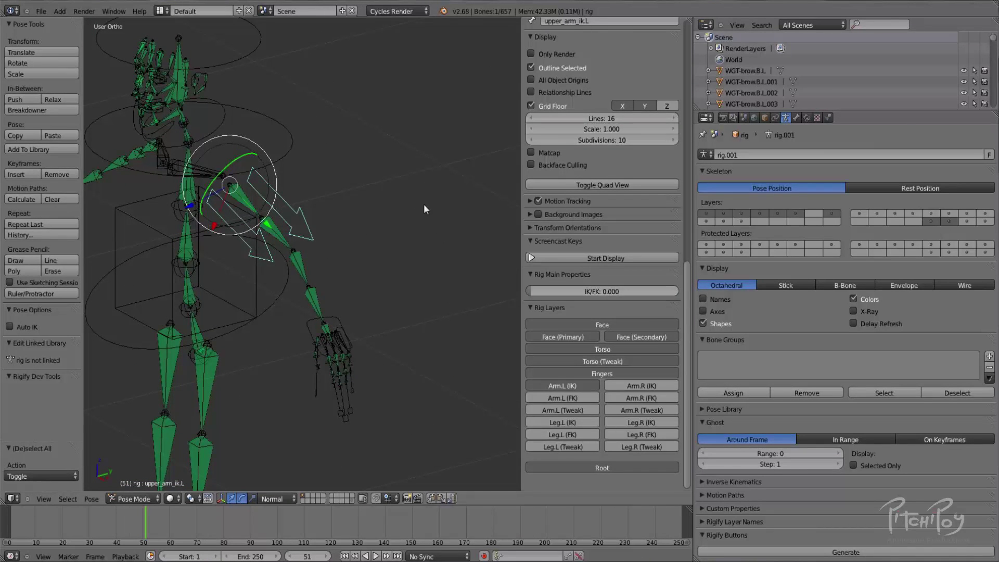
{"action": "right_click", "coordinate": [342, 316]}
{"action": "key", "text": "g"}
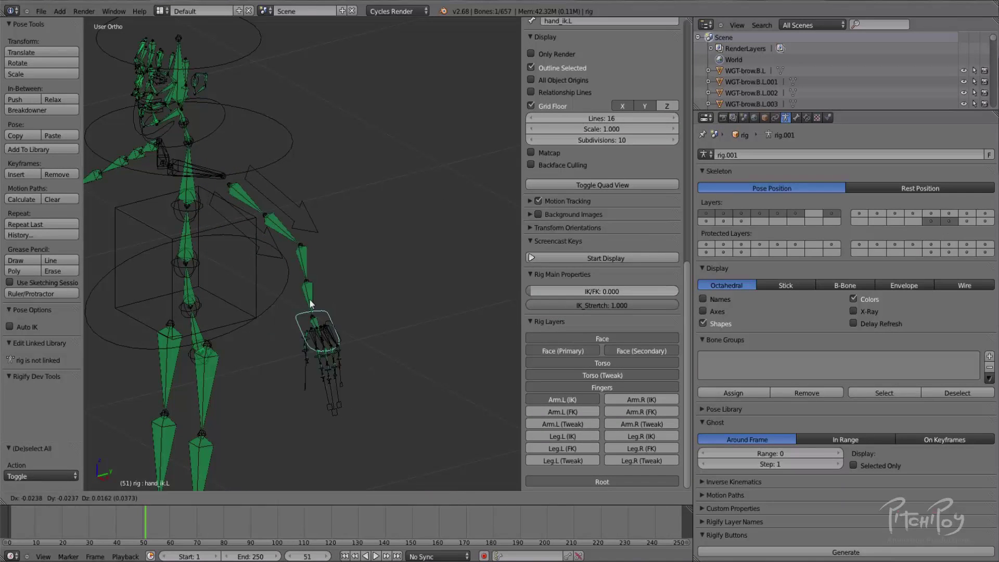
{"action": "left_click", "coordinate": [202, 284]}
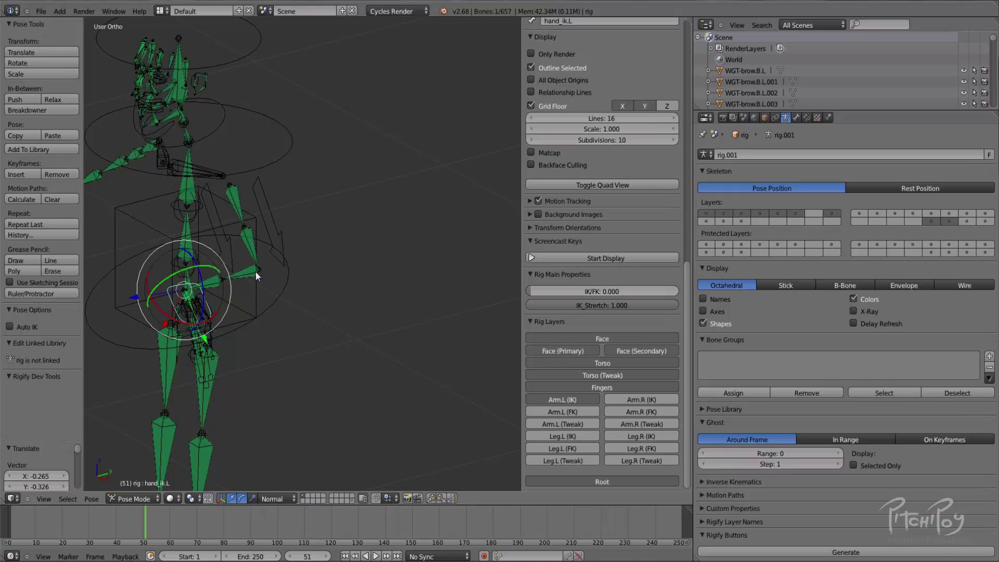
{"action": "middle_click_drag", "start_coordinate": [261, 304], "coordinate": [346, 207]}
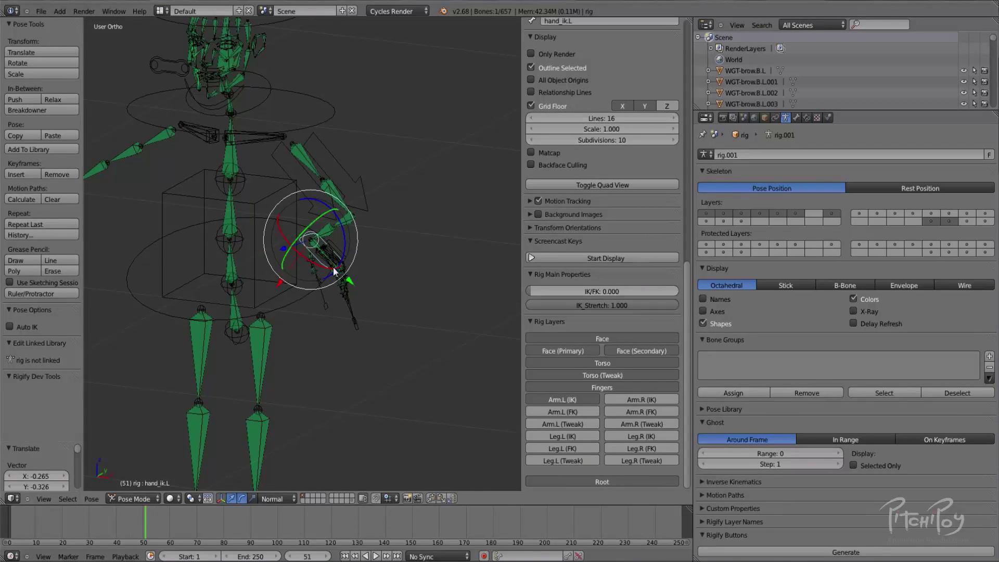
{"action": "middle_click_drag", "start_coordinate": [333, 266], "coordinate": [295, 293]}
{"action": "key", "text": "g"}
{"action": "left_click", "coordinate": [217, 295]}
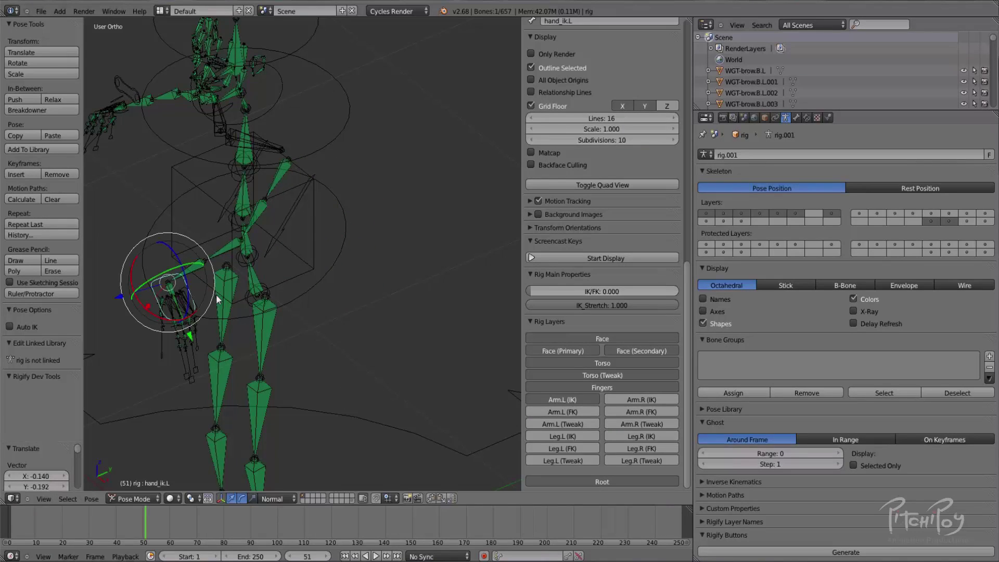
Rotate hand_ik.L freely with trackball rotation to turn the left hand in front of the hip.
{"action": "middle_click_drag", "start_coordinate": [216, 295], "coordinate": [331, 263]}
{"action": "key", "text": "r"}
{"action": "key", "text": "r"}
{"action": "left_click", "coordinate": [283, 314]}
{"action": "key", "text": "r"}
{"action": "key", "text": "r"}
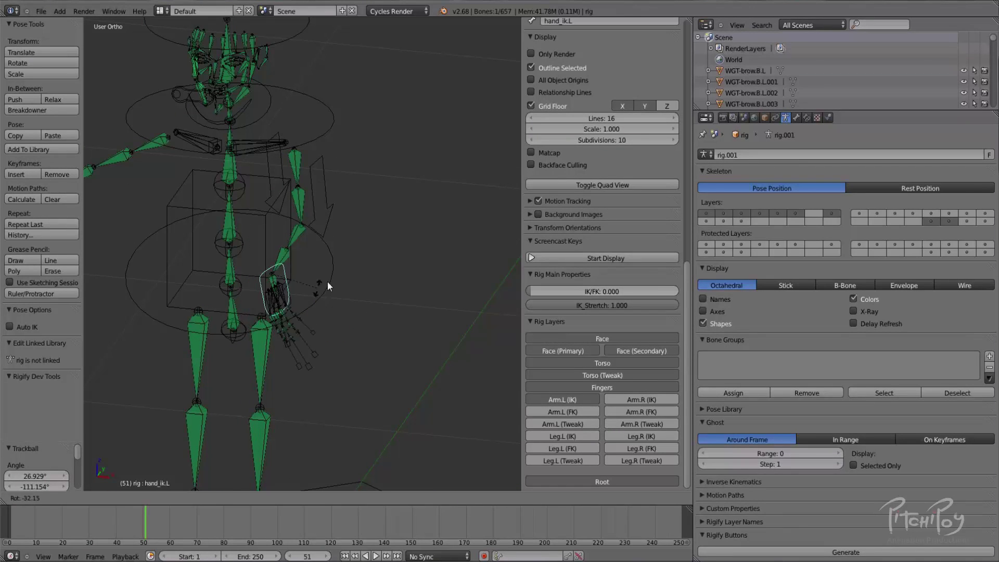
{"action": "left_click", "coordinate": [347, 267]}
{"action": "middle_click_drag", "start_coordinate": [332, 220], "coordinate": [341, 187]}
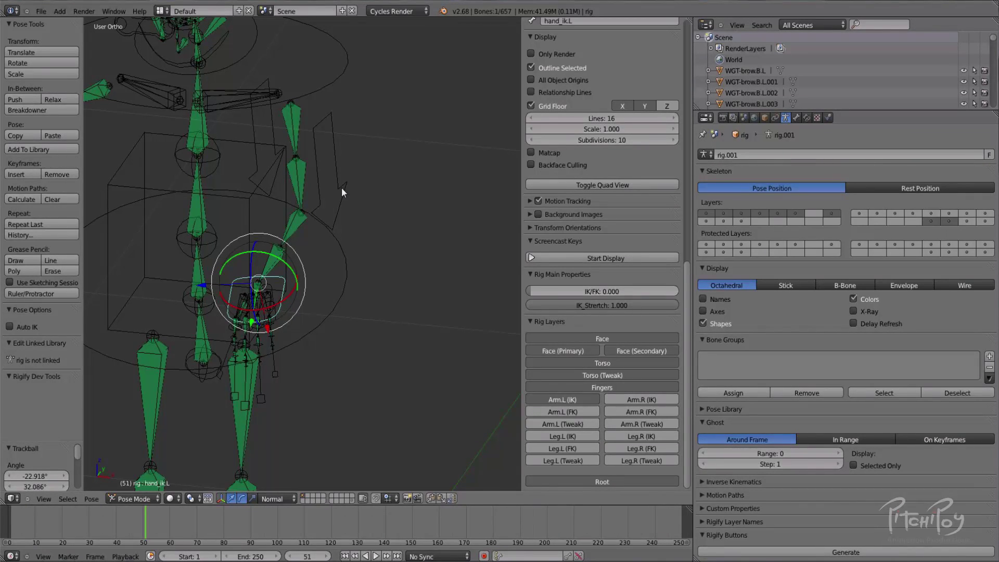
{"action": "middle_click_drag", "start_coordinate": [415, 197], "coordinate": [349, 197]}
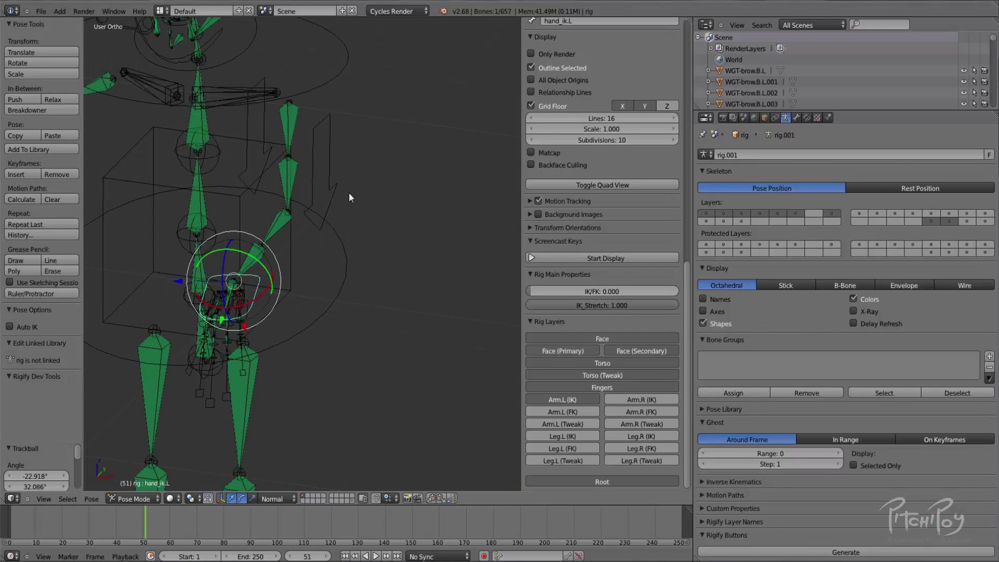
Move hand_ik.L outward and up, away from the torso, so the left arm reaches out sideways.
{"action": "key", "text": "g"}
{"action": "left_click", "coordinate": [399, 218]}
{"action": "middle_click_drag", "start_coordinate": [399, 219], "coordinate": [429, 213]}
{"action": "key", "text": "g"}
{"action": "left_click", "coordinate": [419, 232]}
{"action": "key", "text": "g"}
{"action": "left_click", "coordinate": [490, 217]}
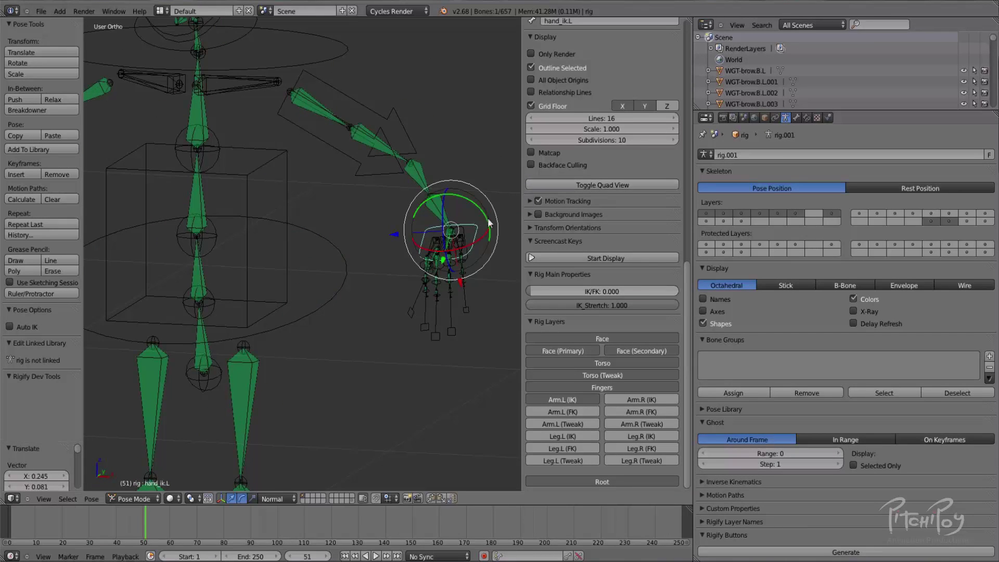
Rotate hand_ik.L with trackball rotation to line the left hand up with the extended arm.
{"action": "middle_click_drag", "start_coordinate": [489, 216], "coordinate": [398, 246]}
{"action": "key", "text": "r"}
{"action": "left_click", "coordinate": [504, 256]}
{"action": "key", "text": "g"}
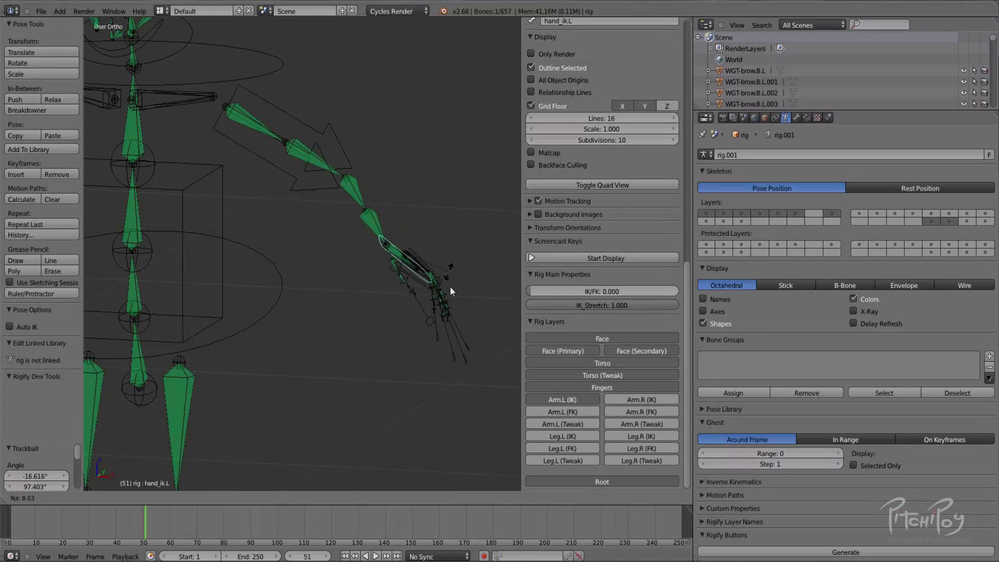
{"action": "left_click", "coordinate": [432, 266]}
Viewing the body from its side, rotate hand_ik.L by about -112° and shift the left hand slightly.
{"action": "middle_click_drag", "start_coordinate": [432, 267], "coordinate": [279, 282]}
{"action": "key", "text": "r"}
{"action": "left_click", "coordinate": [259, 276]}
{"action": "key", "text": "r"}
{"action": "left_click", "coordinate": [151, 177]}
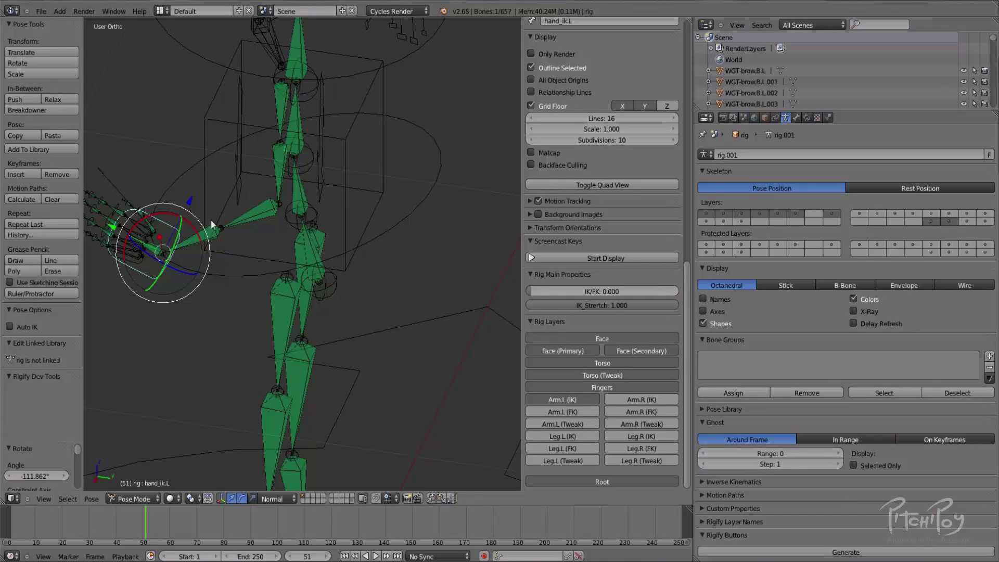
{"action": "key", "text": "g"}
{"action": "left_click", "coordinate": [196, 213]}
Select the arrow-shaped upper_arm_ik.L control and try swivelling the raised arm with a trackball rotation.
{"action": "middle_click_drag", "start_coordinate": [197, 213], "coordinate": [318, 181]}
{"action": "right_click", "coordinate": [325, 198]}
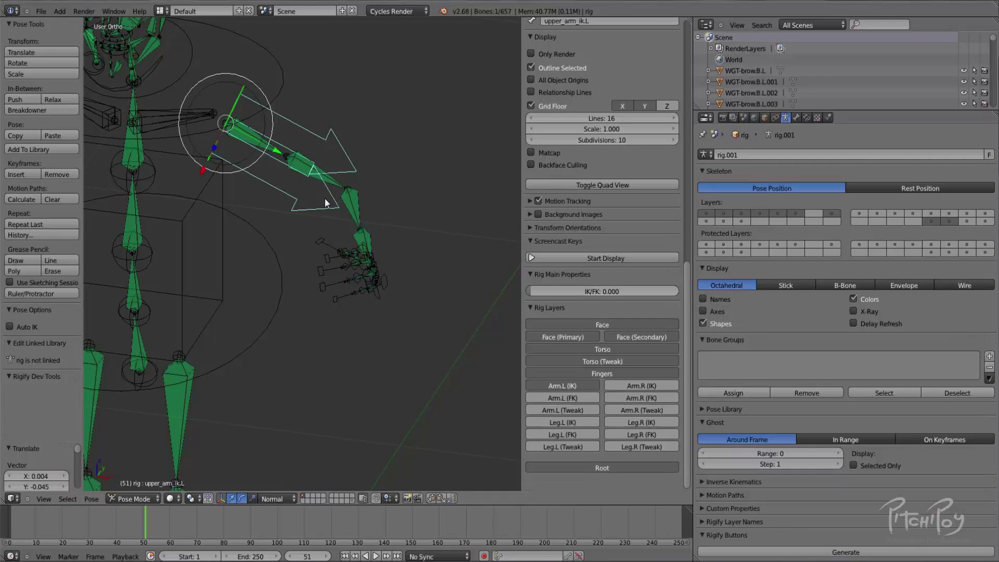
{"action": "key", "text": "r"}
{"action": "key", "text": "r"}
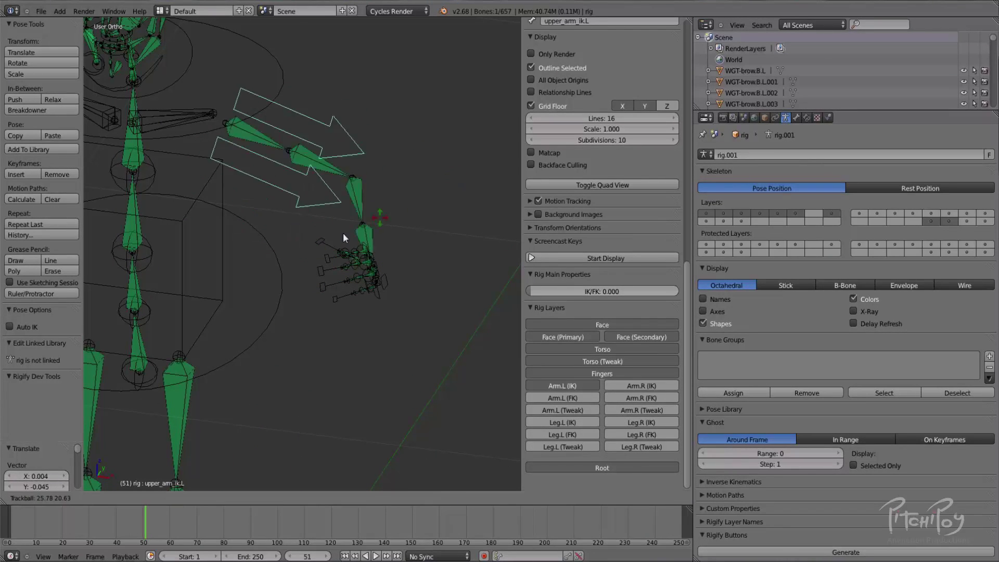
{"action": "right_click", "coordinate": [386, 219]}
Reset the pose of all the rig's controls and leave everything deselected.
{"action": "key", "text": "a"}
{"action": "key", "text": "a"}
{"action": "key", "text": "a"}
{"action": "key", "text": "a"}
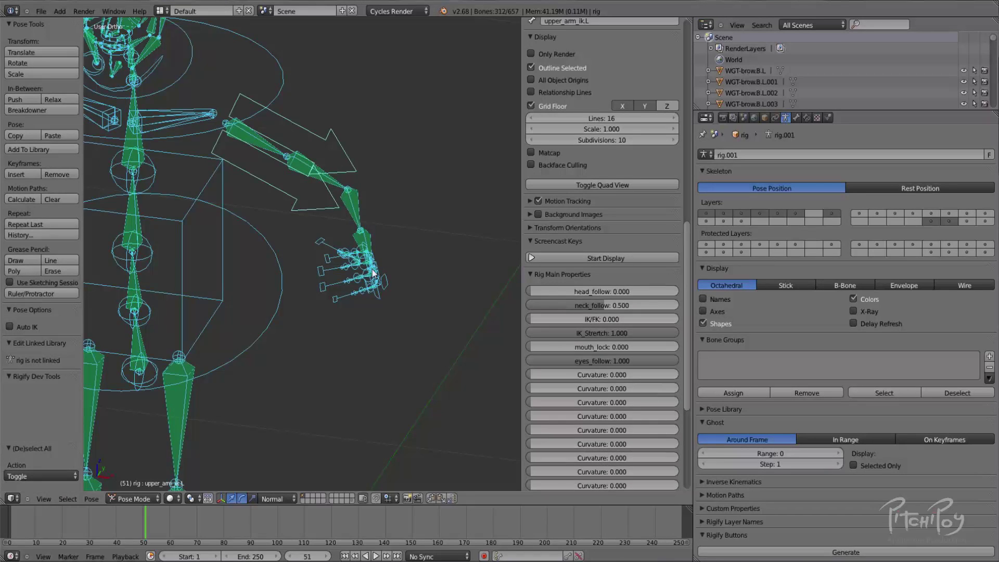
Select hand_ik.L and move the left hand inward in front of the thigh to bend the elbow.
{"action": "right_click", "coordinate": [373, 272]}
{"action": "key", "text": "g"}
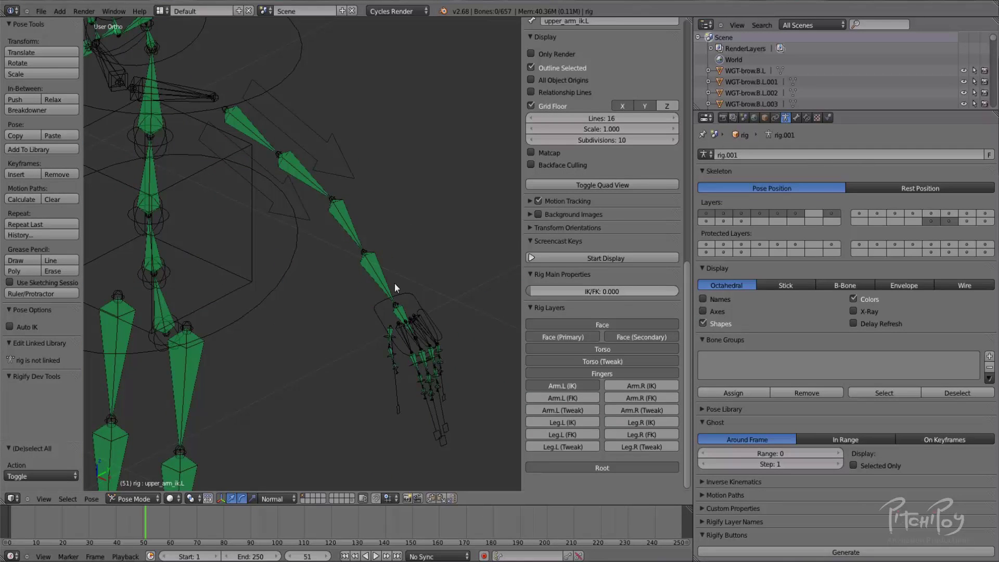
{"action": "left_click", "coordinate": [291, 230]}
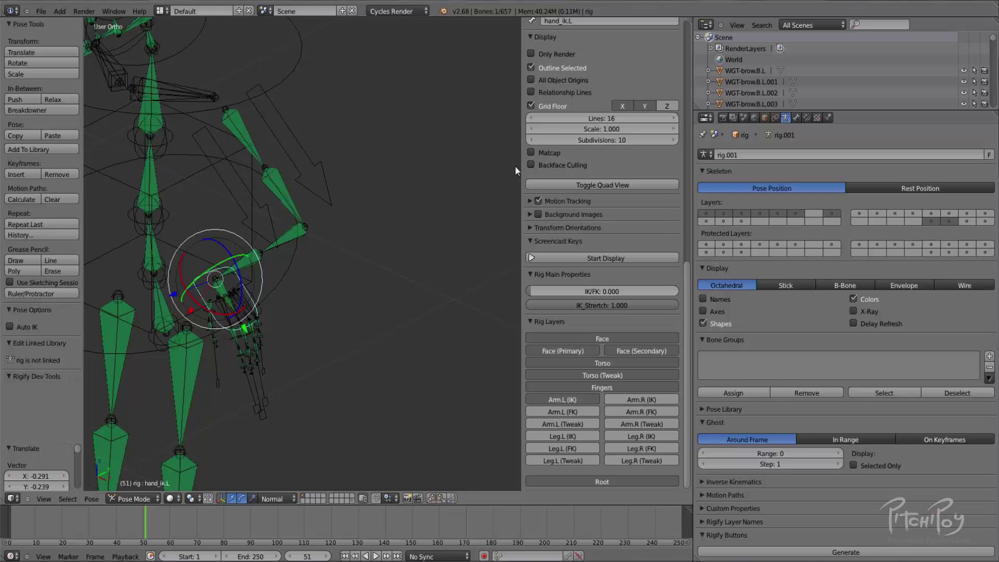
Select upper_arm_ik.L and try a free rotation of it on the bent left arm.
{"action": "middle_click_drag", "start_coordinate": [380, 196], "coordinate": [350, 212], "text": "shift"}
{"action": "right_click", "coordinate": [265, 175]}
{"action": "middle_click_drag", "start_coordinate": [286, 168], "coordinate": [416, 148]}
{"action": "key", "text": "r"}
{"action": "key", "text": "r"}
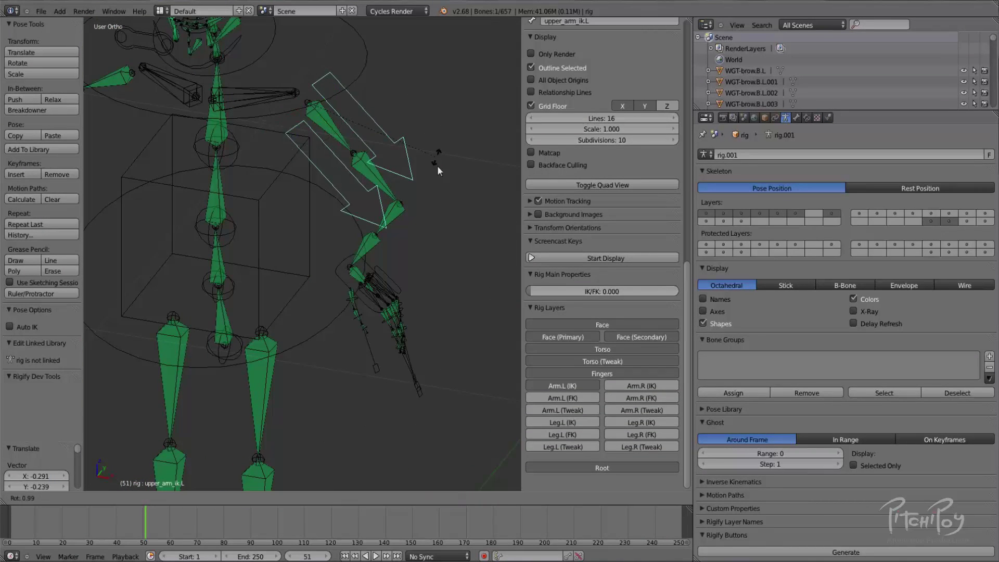
{"action": "right_click", "coordinate": [384, 156]}
Rotate upper_arm_ik.L about -15.5° around its own axis to swivel the elbow, and clear its rotation.
{"action": "middle_click_drag", "start_coordinate": [397, 143], "coordinate": [308, 52]}
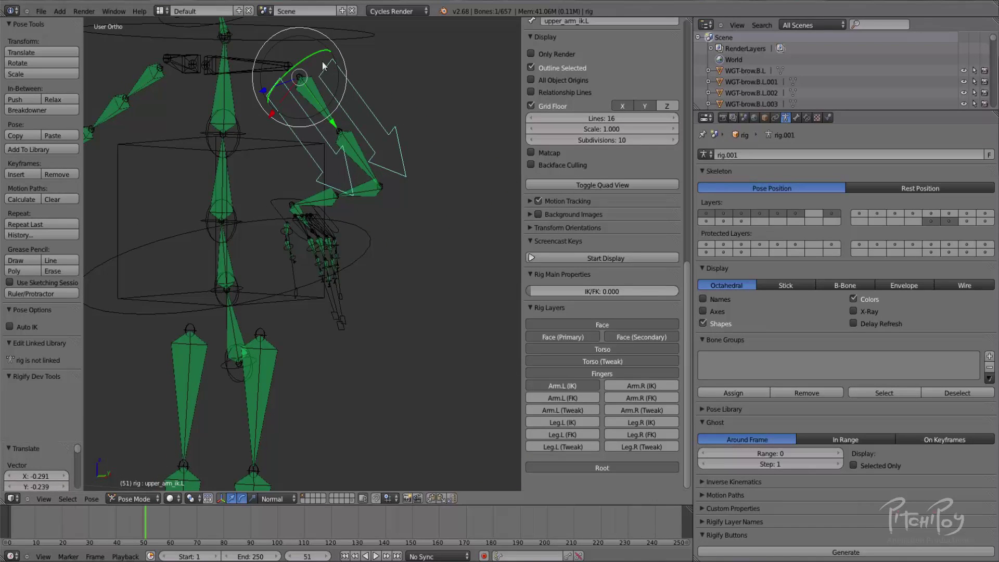
{"action": "mouse_move", "coordinate": [315, 55]}
{"action": "left_mouse_down"}
{"action": "mouse_move", "coordinate": [292, 67]}
{"action": "mouse_move", "coordinate": [315, 71]}
{"action": "left_mouse_up"}
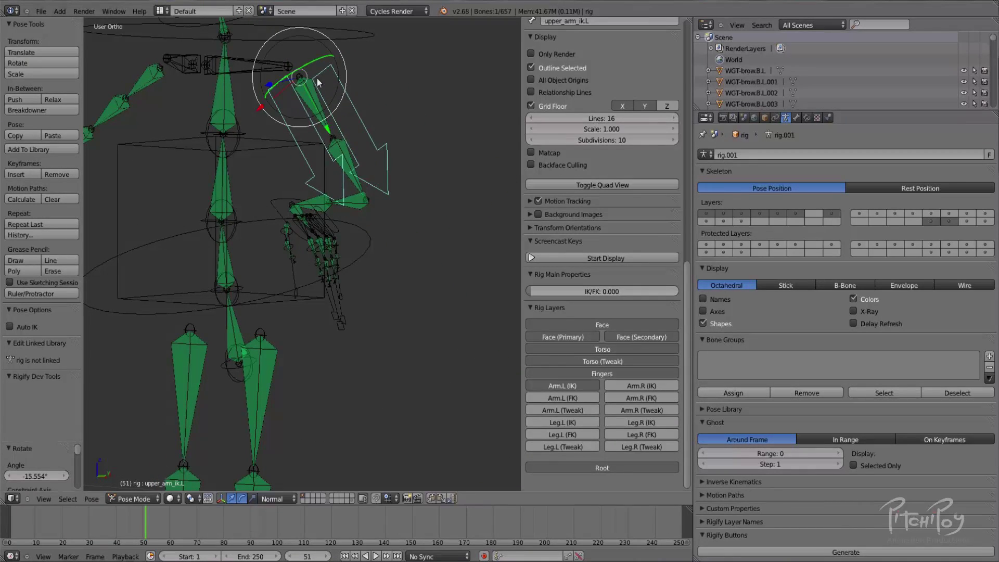
{"action": "key", "text": "alt+r"}
Try scaling up upper_arm_ik.L to lengthen the bent left arm.
{"action": "middle_click_drag", "start_coordinate": [392, 155], "coordinate": [411, 177]}
{"action": "key", "text": "s"}
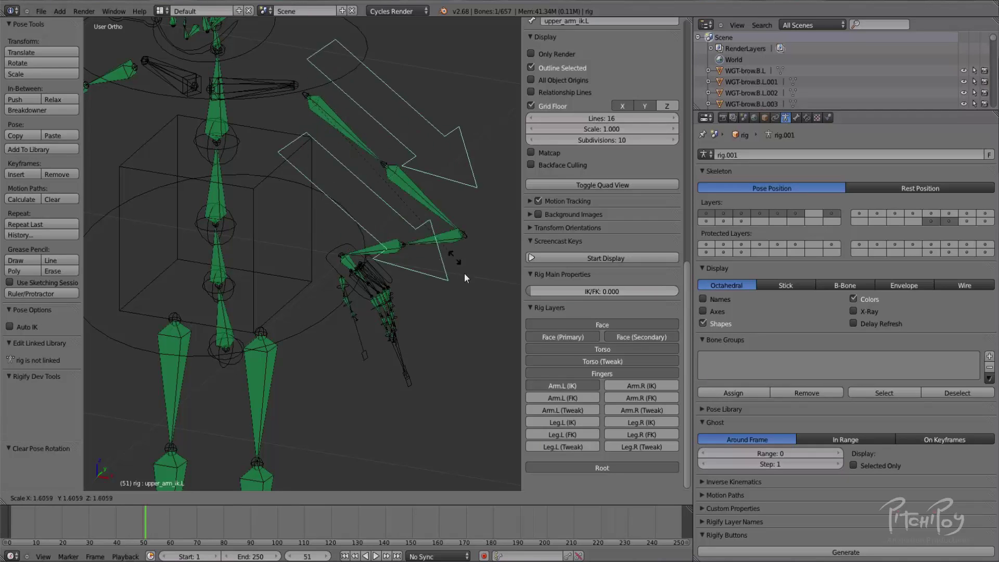
{"action": "left_click", "coordinate": [409, 226]}
Show the Leg.L (IK) controls and select the arrow-shaped thigh_ik.L control and the control at the left foot.
{"action": "middle_click_drag", "start_coordinate": [409, 226], "coordinate": [411, 318]}
{"action": "right_click", "coordinate": [317, 251]}
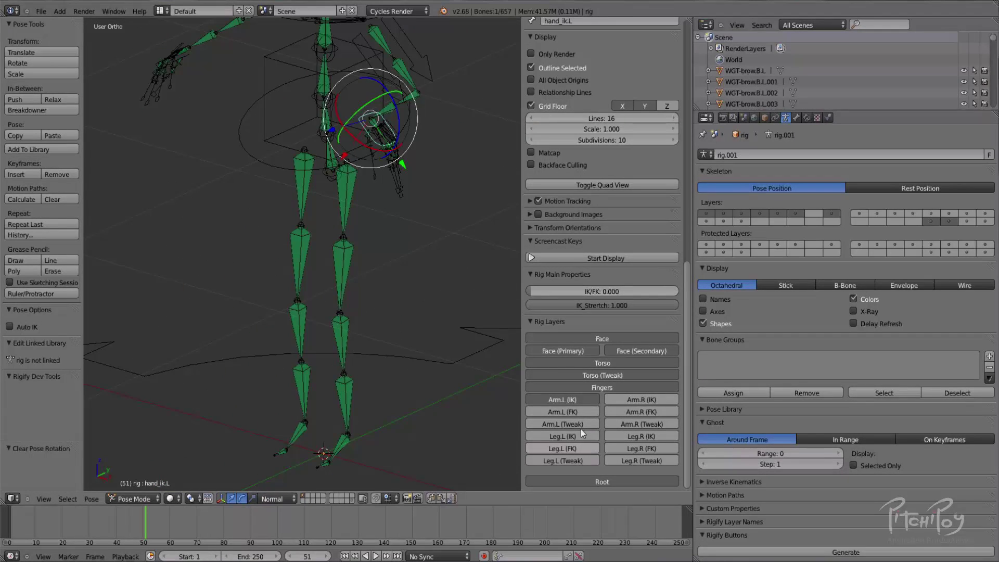
{"action": "left_click", "coordinate": [585, 434]}
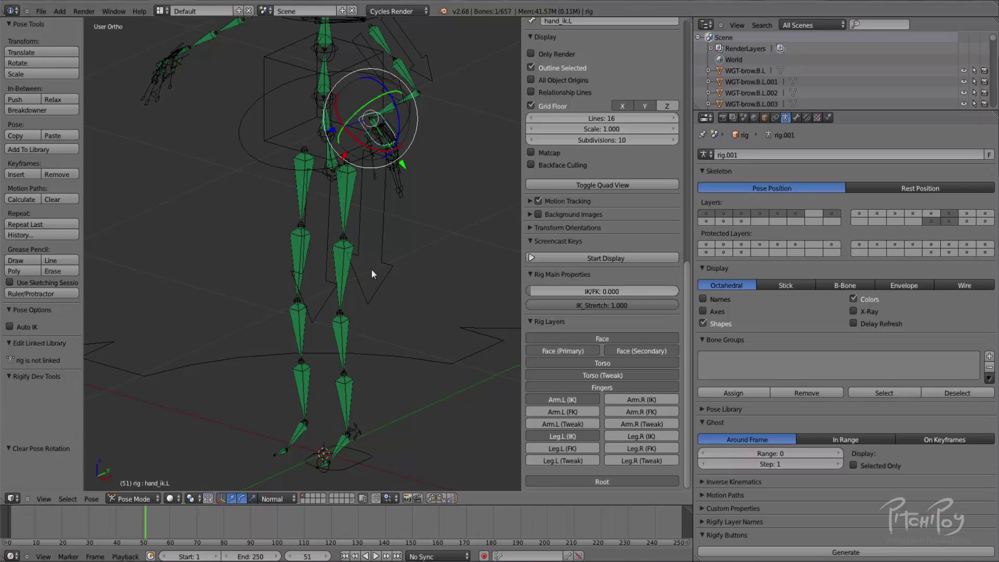
{"action": "right_click", "coordinate": [379, 296]}
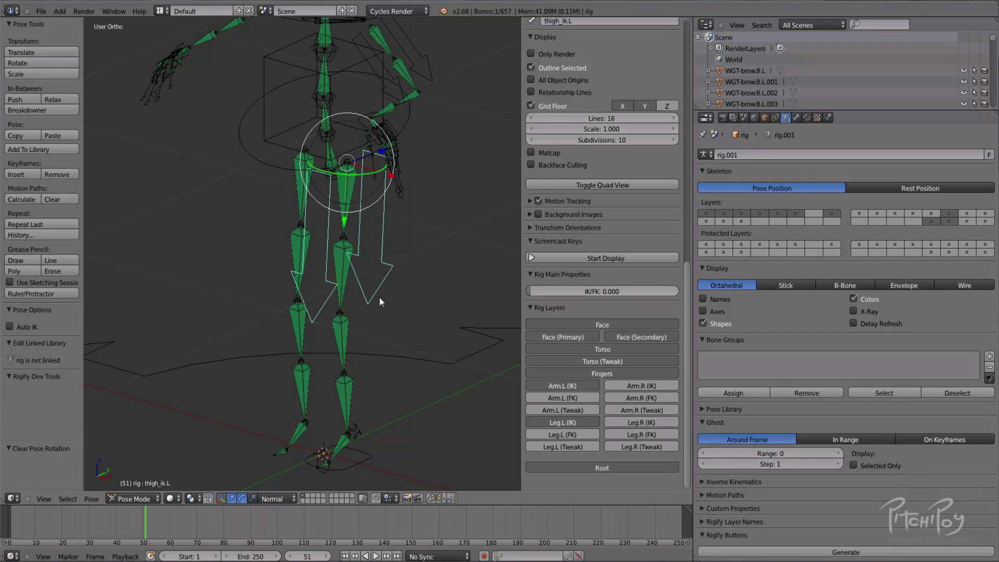
{"action": "right_click", "coordinate": [377, 457]}
Reselect hand_ik.L and clear its location.
{"action": "scroll", "coordinate": [390, 154], "scroll_direction": "up", "scroll_amount": 5}
{"action": "right_click", "coordinate": [331, 231]}
{"action": "right_click", "coordinate": [324, 228]}
{"action": "key", "text": "alt+g"}
Try a small move of hand_ik.L from the rest pose.
{"action": "middle_click_drag", "start_coordinate": [326, 266], "coordinate": [177, 338], "text": "shift"}
{"action": "middle_click_drag", "start_coordinate": [378, 244], "coordinate": [360, 137], "text": "shift"}
{"action": "key", "text": "g"}
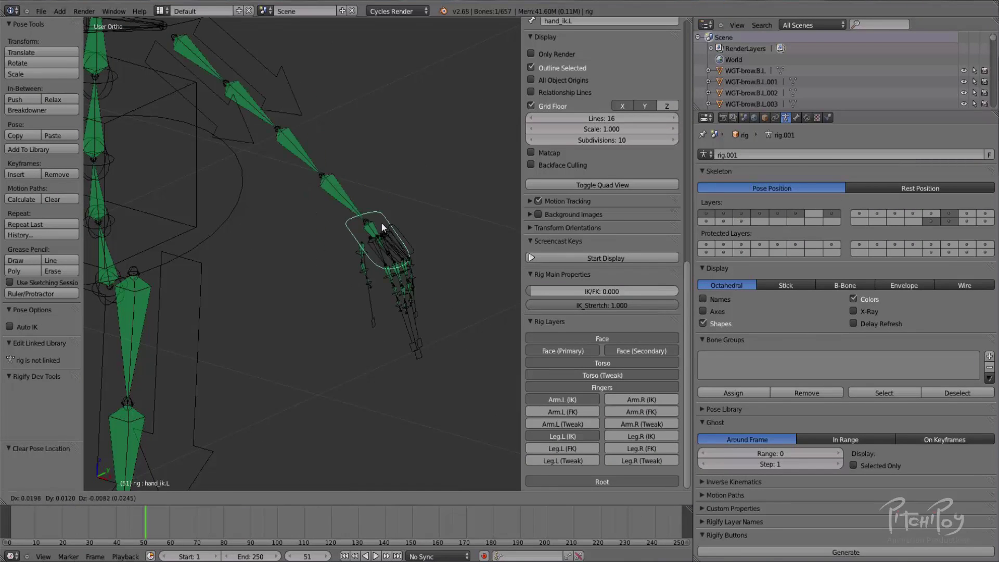
{"action": "left_click", "coordinate": [369, 220]}
Check the left arm from the front, stretch it straight with hand_ik.L in top view, and clear the control's location.
{"action": "key", "text": "KP_1"}
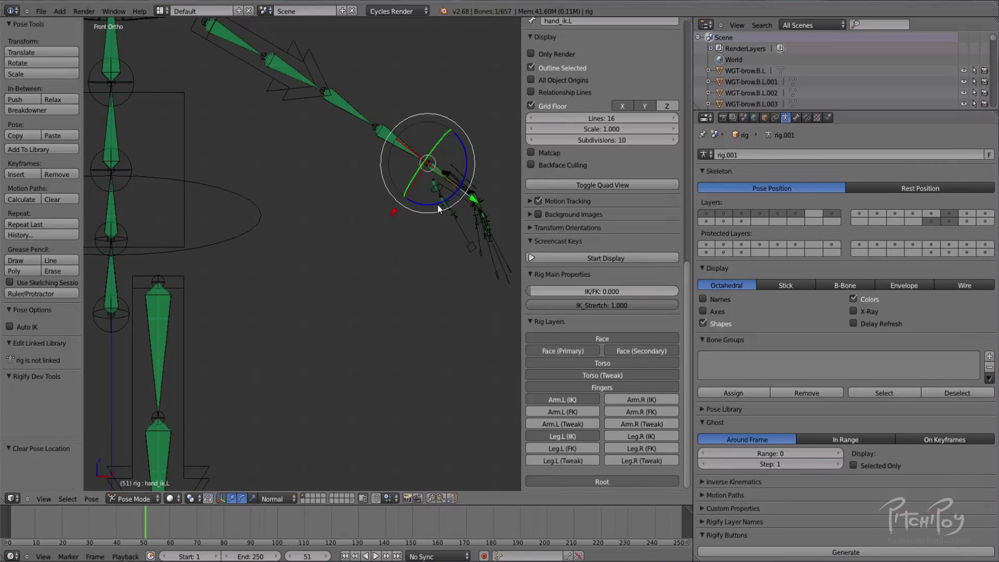
{"action": "middle_click_drag", "start_coordinate": [484, 188], "coordinate": [425, 307]}
{"action": "key", "text": "KP_7"}
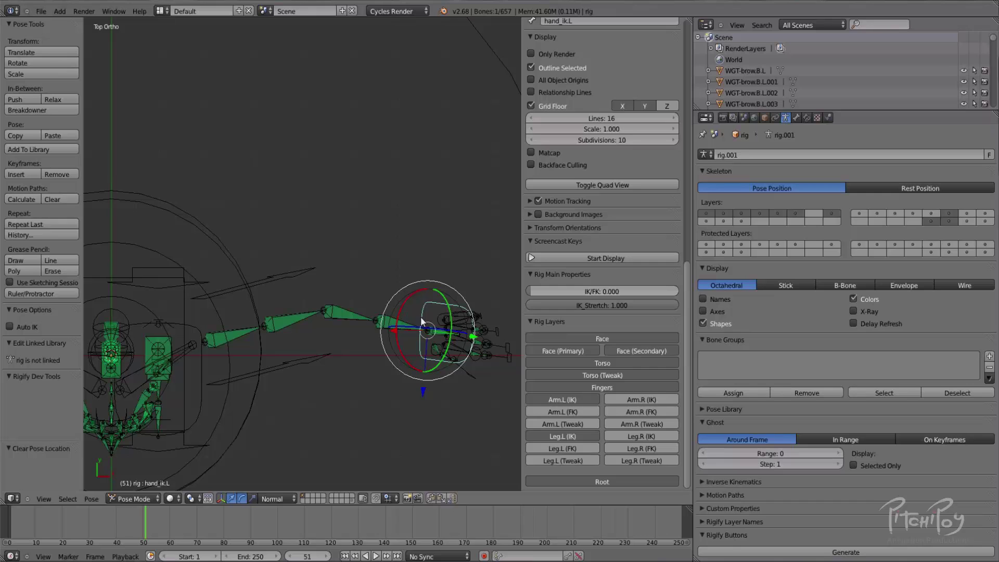
{"action": "key", "text": "g"}
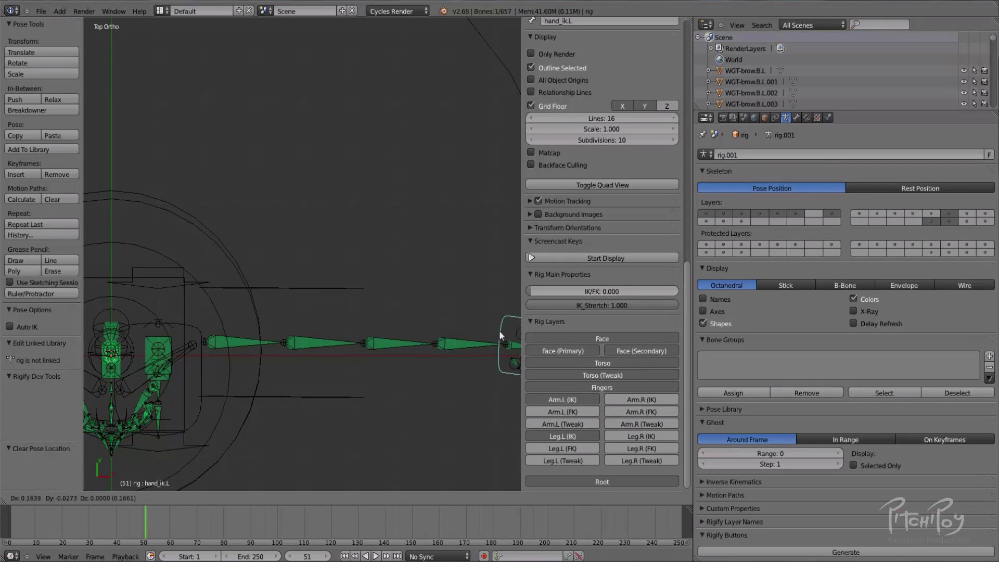
{"action": "left_click", "coordinate": [439, 358]}
{"action": "middle_click_drag", "start_coordinate": [439, 355], "coordinate": [345, 342]}
{"action": "key", "text": "alt+g"}
Move hand_ik.L around in an angled view to demonstrate how the left elbow bends.
{"action": "middle_click_drag", "start_coordinate": [329, 274], "coordinate": [281, 264]}
{"action": "key", "text": "g"}
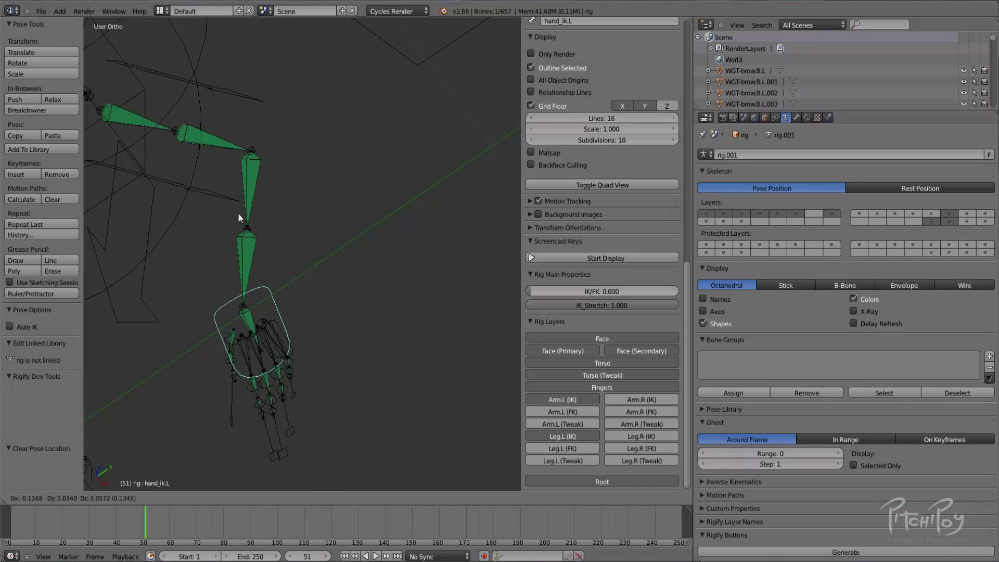
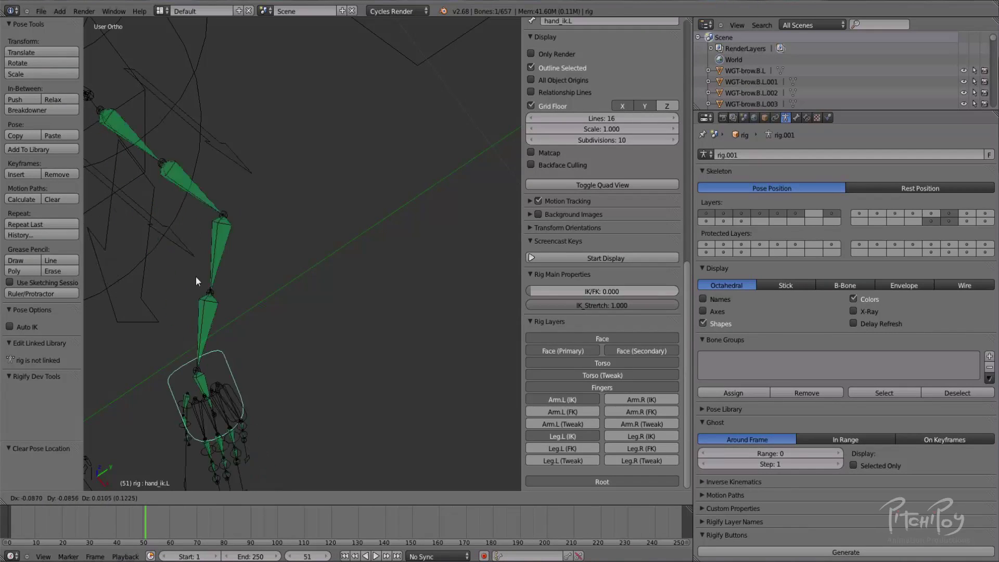
{"action": "left_click", "coordinate": [232, 352]}
{"action": "middle_click_drag", "start_coordinate": [233, 320], "coordinate": [331, 253], "text": "shift"}
{"action": "scroll", "coordinate": [348, 246], "scroll_direction": "down", "scroll_amount": 3}
Clear the location and rotation of hand_ik.L and bring the torso and left arm into view.
{"action": "key", "text": "alt+g"}
{"action": "key", "text": "alt+r"}
{"action": "scroll", "coordinate": [320, 200], "scroll_direction": "up", "scroll_amount": 2}
{"action": "scroll", "coordinate": [319, 195], "scroll_direction": "up", "scroll_amount": 2}
{"action": "middle_click_drag", "start_coordinate": [319, 196], "coordinate": [390, 291]}
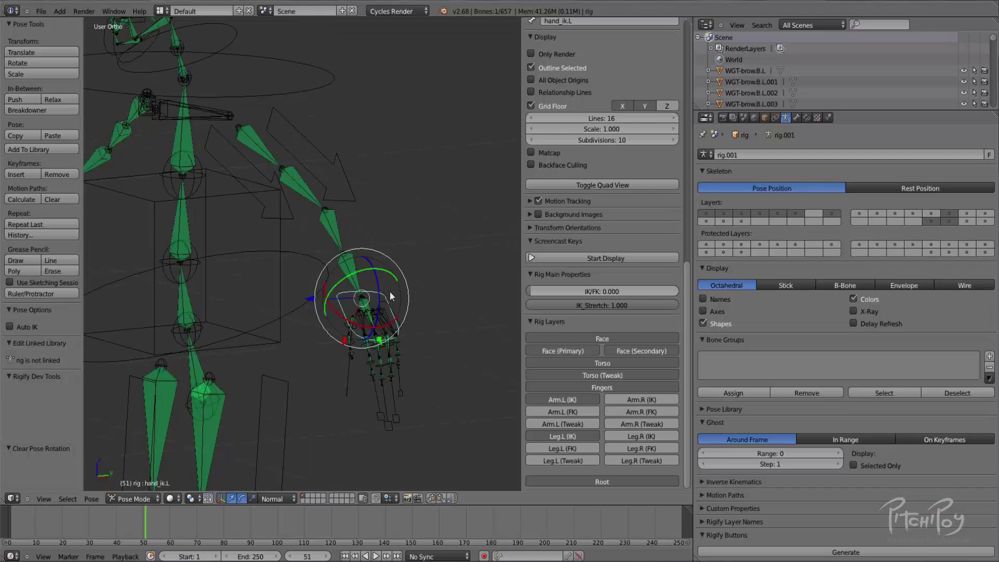
With the Arm.L (FK) controls shown, move hand_ik.L in toward the pelvis and set IK/FK to 1.000.
{"action": "left_click", "coordinate": [588, 412]}
{"action": "key", "text": "g"}
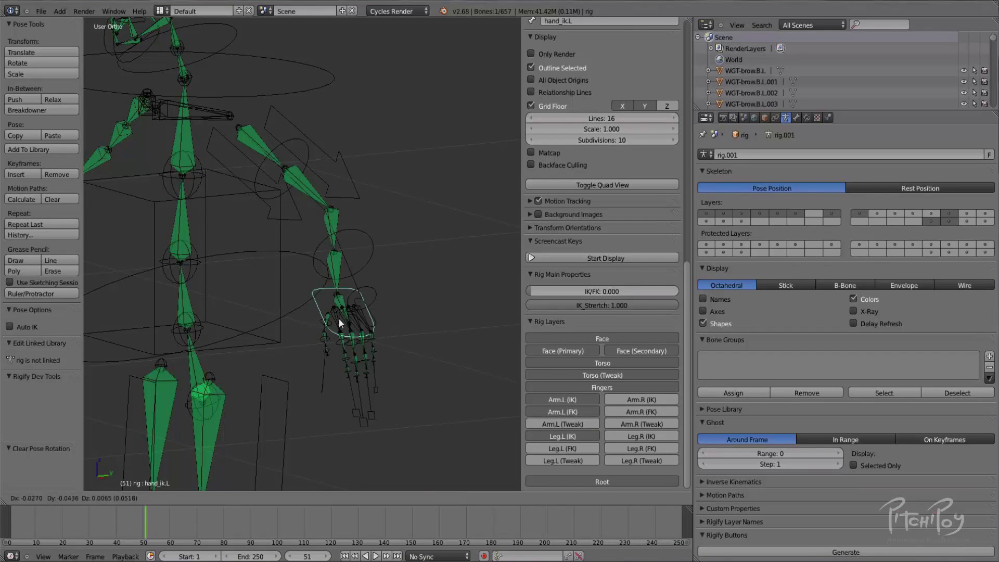
{"action": "left_click", "coordinate": [219, 338]}
{"action": "left_click_drag", "start_coordinate": [550, 292], "coordinate": [724, 318]}
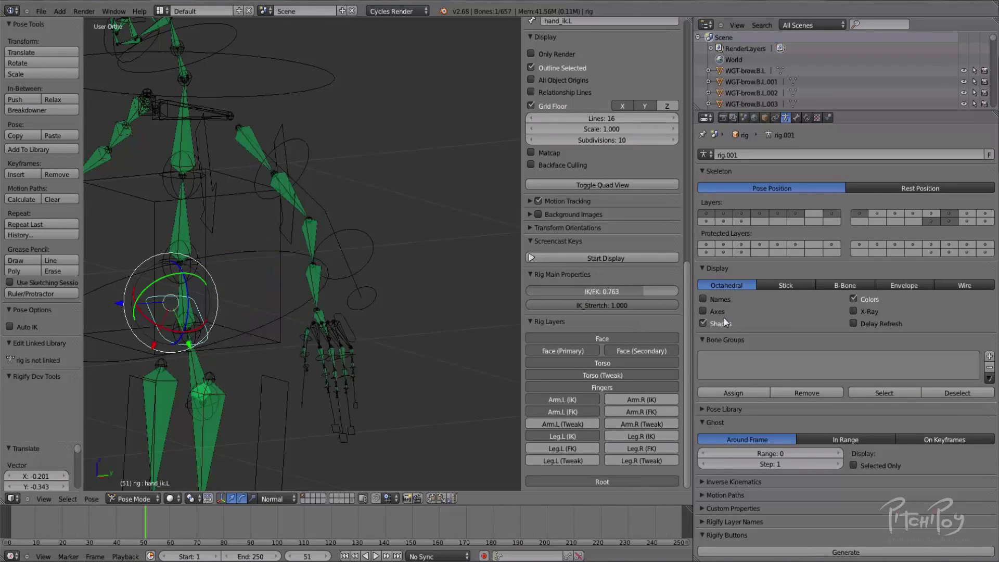
Try rotating the circular FK controls of the left forearm and upper arm.
{"action": "right_click", "coordinate": [376, 238]}
{"action": "key", "text": "r"}
{"action": "right_click", "coordinate": [342, 231]}
{"action": "right_click", "coordinate": [303, 158]}
{"action": "key", "text": "r"}
{"action": "right_click", "coordinate": [298, 165]}
{"action": "key", "text": "r"}
{"action": "right_click", "coordinate": [341, 223]}
Select forearm_fk.L and examine its rotation channels and rotation mode.
{"action": "right_click", "coordinate": [370, 238]}
{"action": "middle_click_drag", "start_coordinate": [370, 238], "coordinate": [433, 224]}
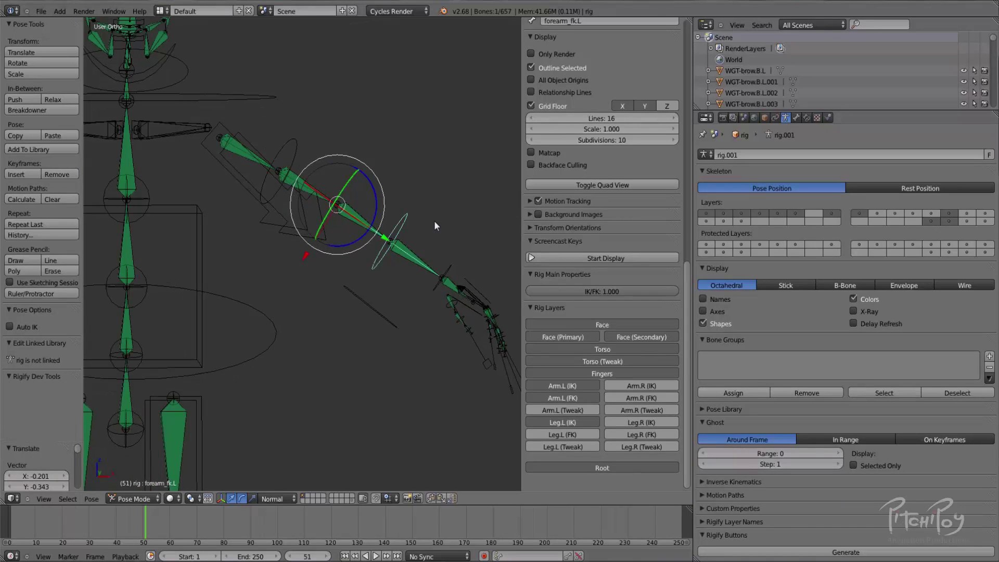
{"action": "scroll", "coordinate": [568, 126], "scroll_direction": "up", "scroll_amount": 15}
{"action": "scroll", "coordinate": [567, 126], "scroll_direction": "up", "scroll_amount": 5}
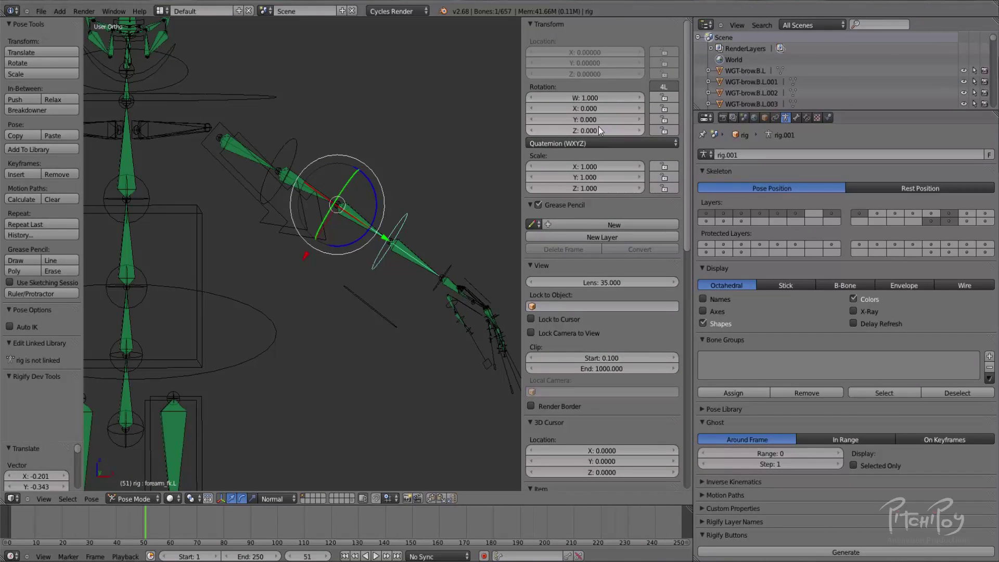
{"action": "middle_click_drag", "start_coordinate": [366, 200], "coordinate": [307, 224]}
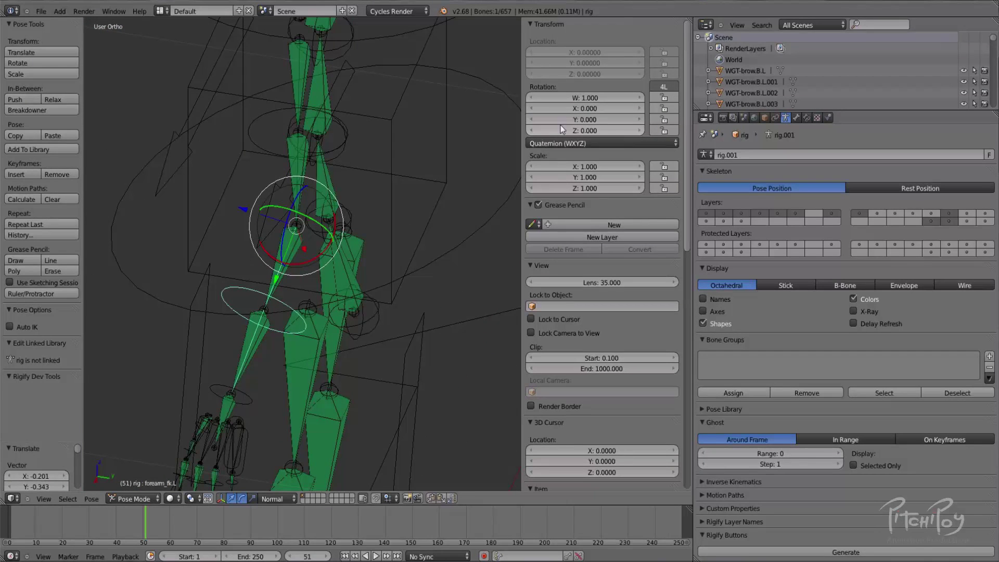
Try bending forearm_fk.L about its local X axis from different views, clearing its rotation after each try.
{"action": "middle_click_drag", "start_coordinate": [330, 283], "coordinate": [357, 221]}
{"action": "key", "text": "r"}
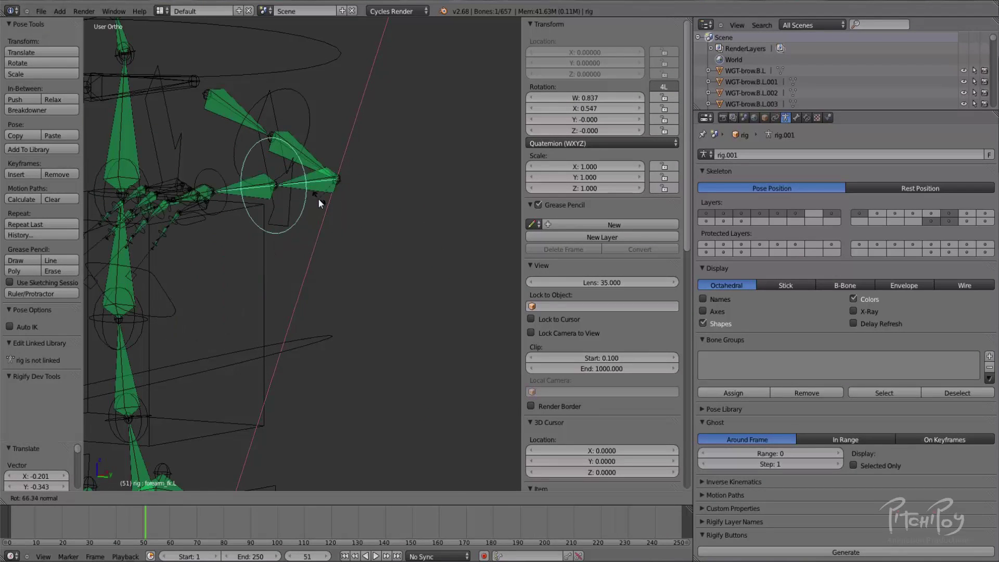
{"action": "left_click", "coordinate": [319, 199]}
{"action": "key", "text": "alt+r"}
{"action": "middle_click_drag", "start_coordinate": [341, 190], "coordinate": [409, 137]}
{"action": "key", "text": "r"}
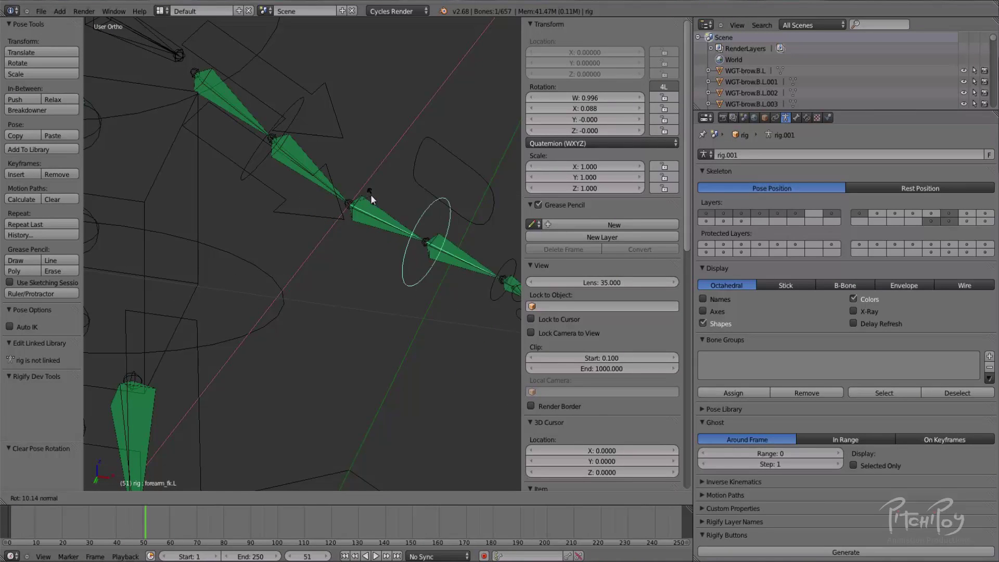
{"action": "left_click", "coordinate": [302, 128]}
{"action": "middle_click_drag", "start_coordinate": [381, 179], "coordinate": [245, 293]}
{"action": "key", "text": "alt+r"}
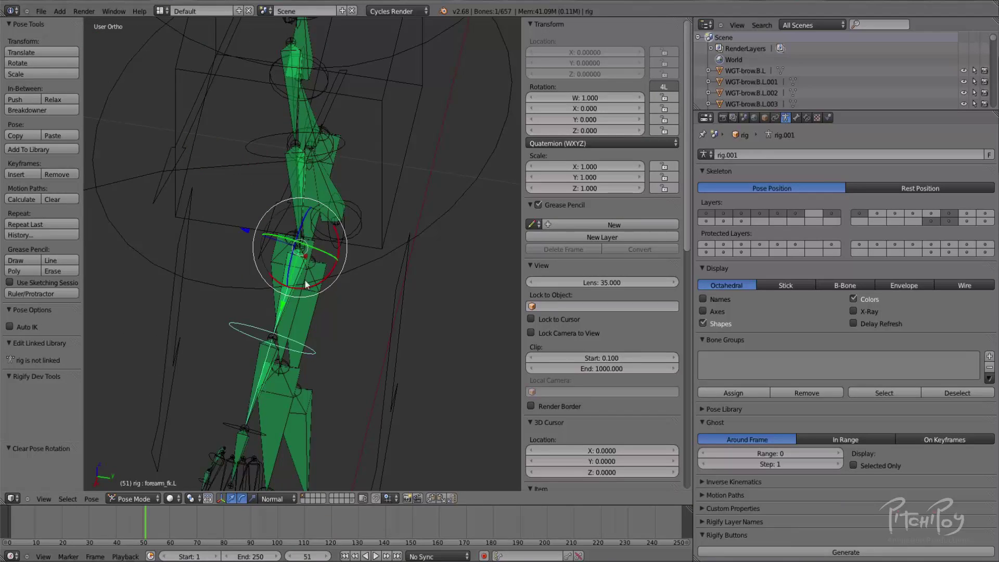
Try rotating forearm_fk.L freely to fold the left forearm up toward the shoulder, then cancel the rotation.
{"action": "scroll", "coordinate": [392, 247], "scroll_direction": "up", "scroll_amount": 3}
{"action": "middle_click_drag", "start_coordinate": [393, 247], "coordinate": [432, 208]}
{"action": "key", "text": "r"}
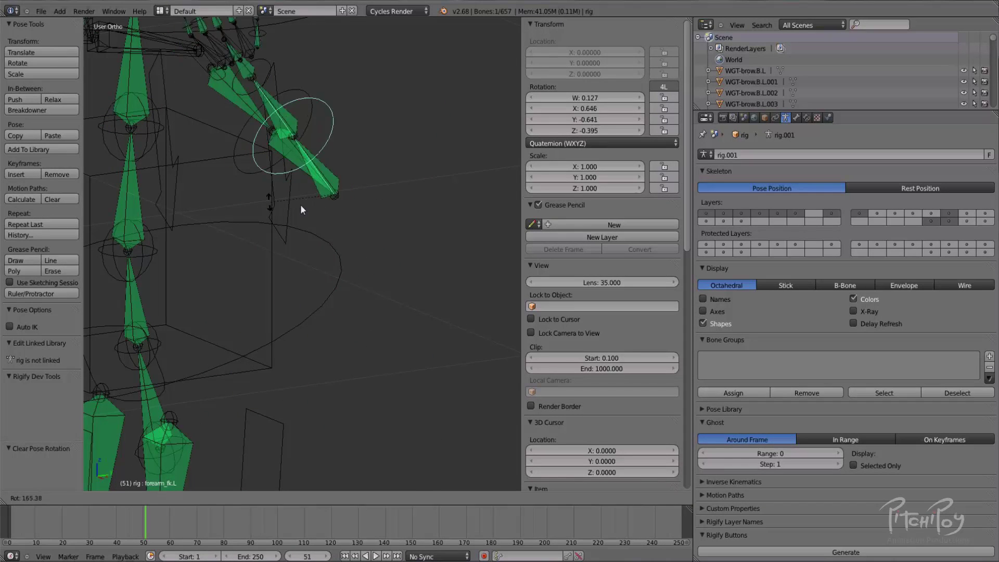
{"action": "right_click", "coordinate": [339, 205]}
Try rotating the left wrist control hand_fk.L and cancel the rotation.
{"action": "middle_click_drag", "start_coordinate": [317, 218], "coordinate": [348, 175]}
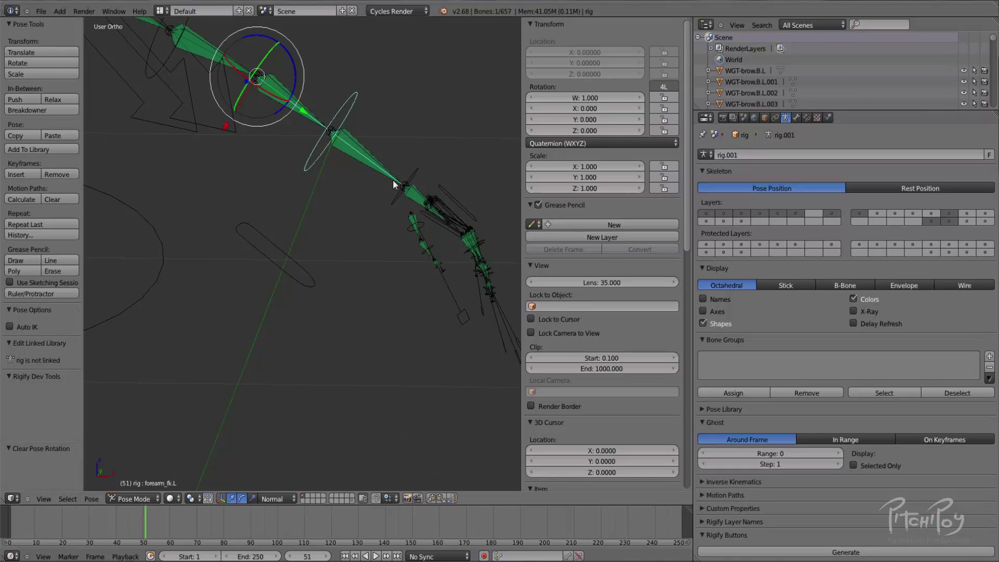
{"action": "right_click", "coordinate": [425, 180]}
{"action": "key", "text": "r"}
{"action": "right_click", "coordinate": [429, 217]}
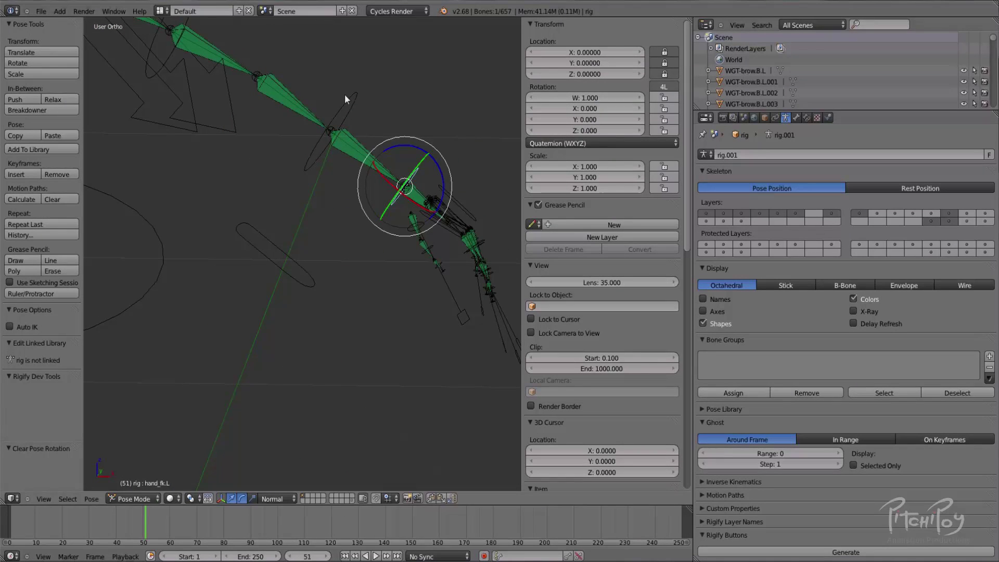
Try scaling upper_arm_fk.L up to about twice its size, cancelling each attempt.
{"action": "right_click", "coordinate": [347, 104]}
{"action": "scroll", "coordinate": [352, 117], "scroll_direction": "down", "scroll_amount": 2}
{"action": "middle_click_drag", "start_coordinate": [393, 205], "coordinate": [488, 324], "text": "shift"}
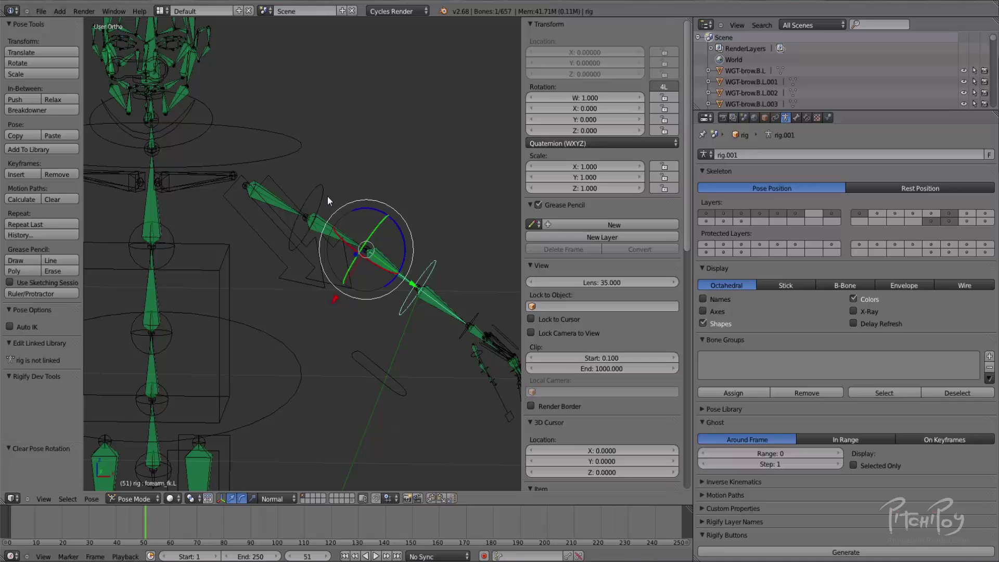
{"action": "right_click", "coordinate": [283, 206]}
{"action": "middle_click_drag", "start_coordinate": [284, 206], "coordinate": [309, 119]}
{"action": "scroll", "coordinate": [310, 123], "scroll_direction": "down", "scroll_amount": 2}
{"action": "key", "text": "s"}
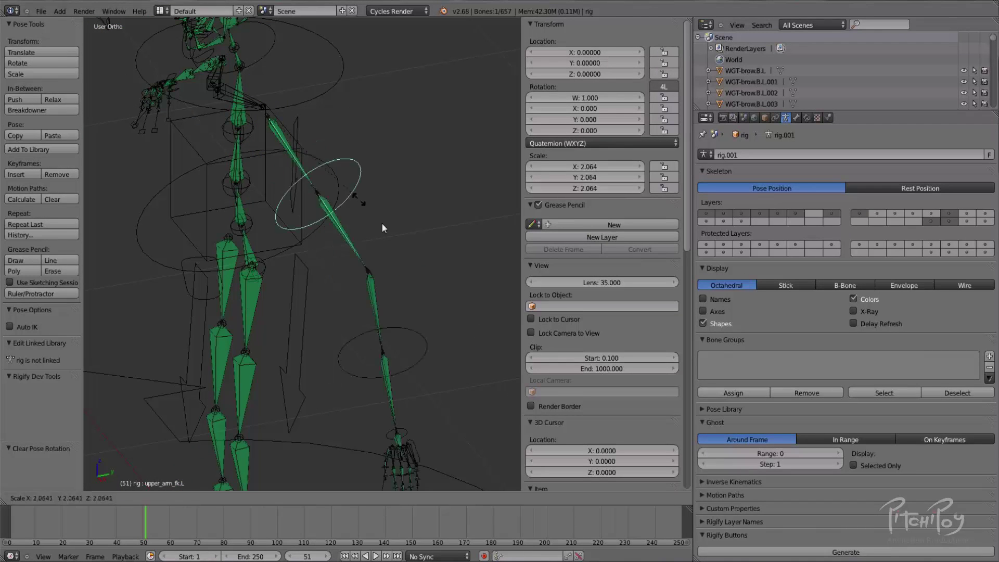
{"action": "right_click", "coordinate": [322, 172]}
{"action": "key", "text": "s"}
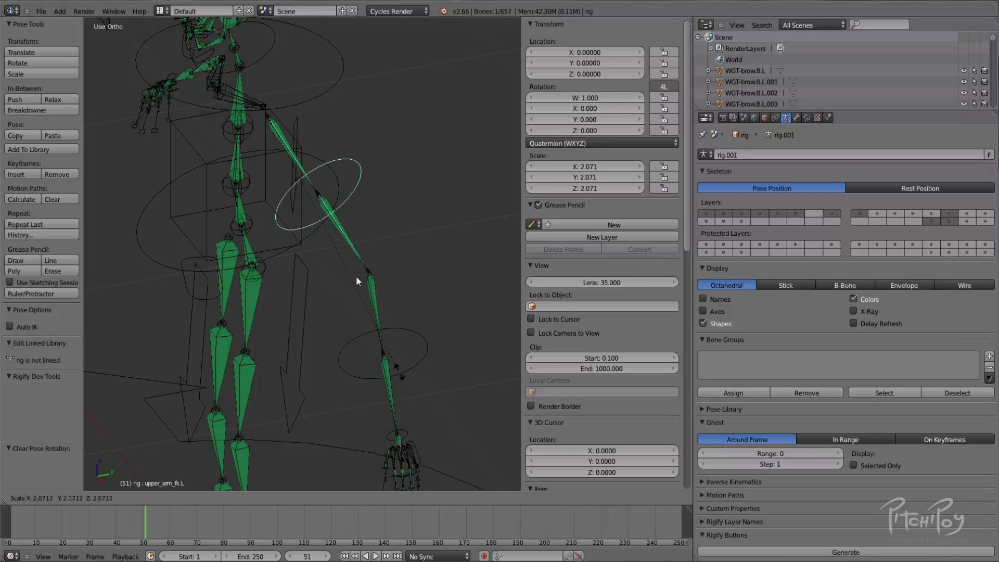
{"action": "right_click", "coordinate": [360, 268]}
Try scaling forearm_fk.L up to about 2.8 and cancel the scaling.
{"action": "right_click", "coordinate": [352, 240]}
{"action": "key", "text": "s"}
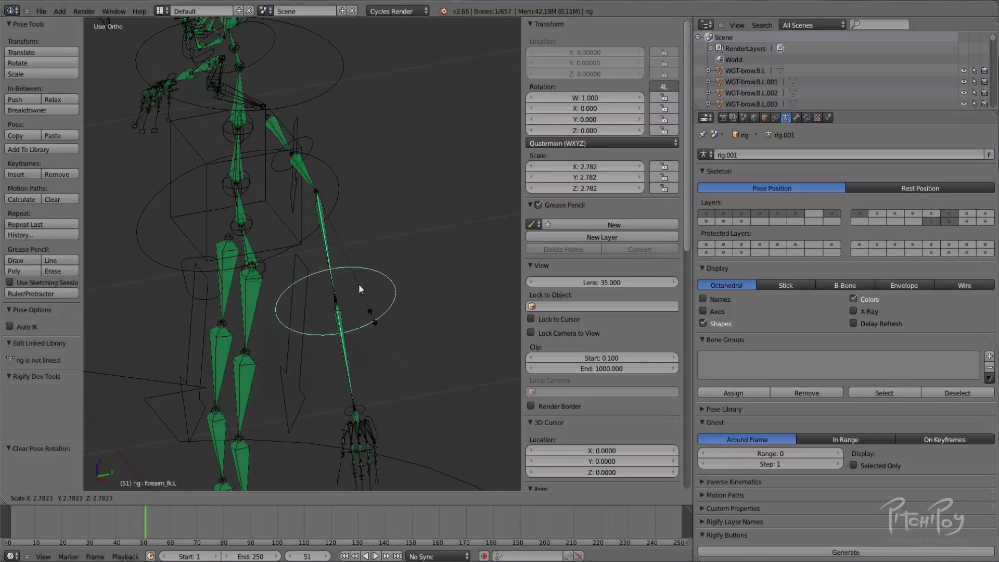
{"action": "right_click", "coordinate": [358, 285]}
Try scaling and rotating hand_fk.L at the left wrist, cancelling both transforms.
{"action": "middle_click_drag", "start_coordinate": [348, 285], "coordinate": [347, 227], "text": "shift"}
{"action": "right_click", "coordinate": [338, 210]}
{"action": "key", "text": "s"}
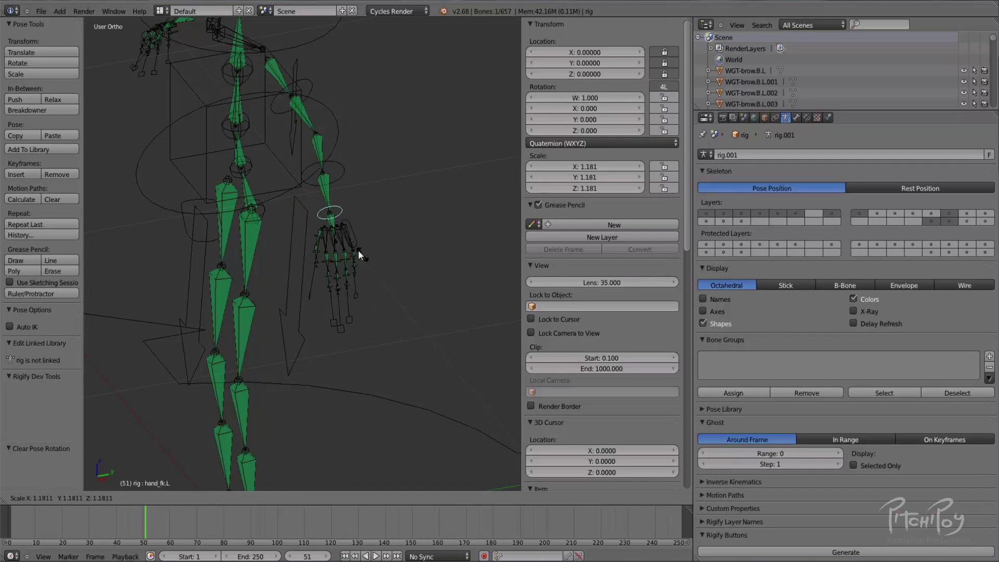
{"action": "right_click", "coordinate": [343, 241]}
{"action": "key", "text": "r"}
{"action": "right_click", "coordinate": [353, 232]}
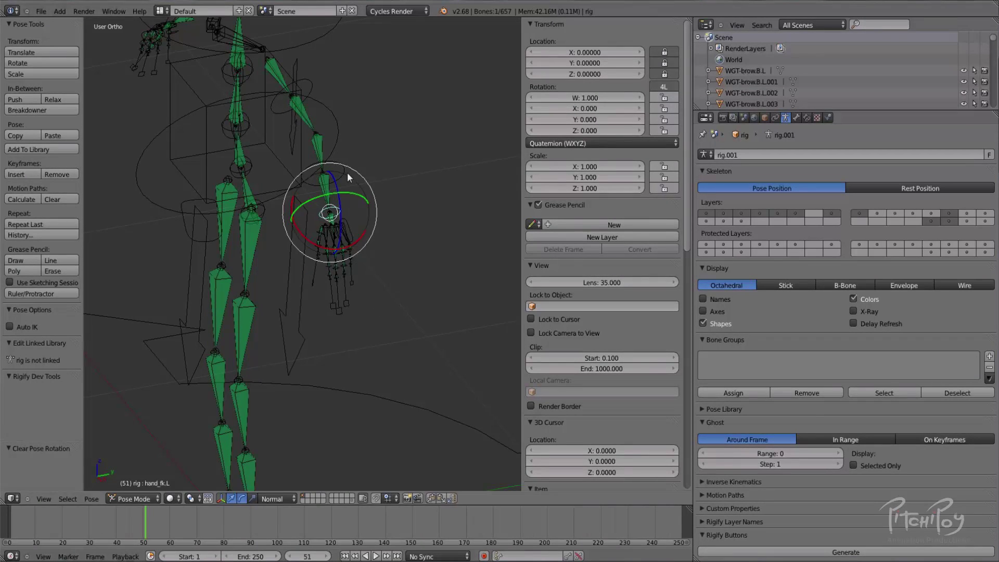
Try scaling the left forearm FK control and the upper arm FK control once more, cancelling both.
{"action": "right_click", "coordinate": [344, 171]}
{"action": "key", "text": "s"}
{"action": "right_click", "coordinate": [341, 181]}
{"action": "right_click", "coordinate": [305, 91]}
{"action": "key", "text": "s"}
{"action": "right_click", "coordinate": [322, 115]}
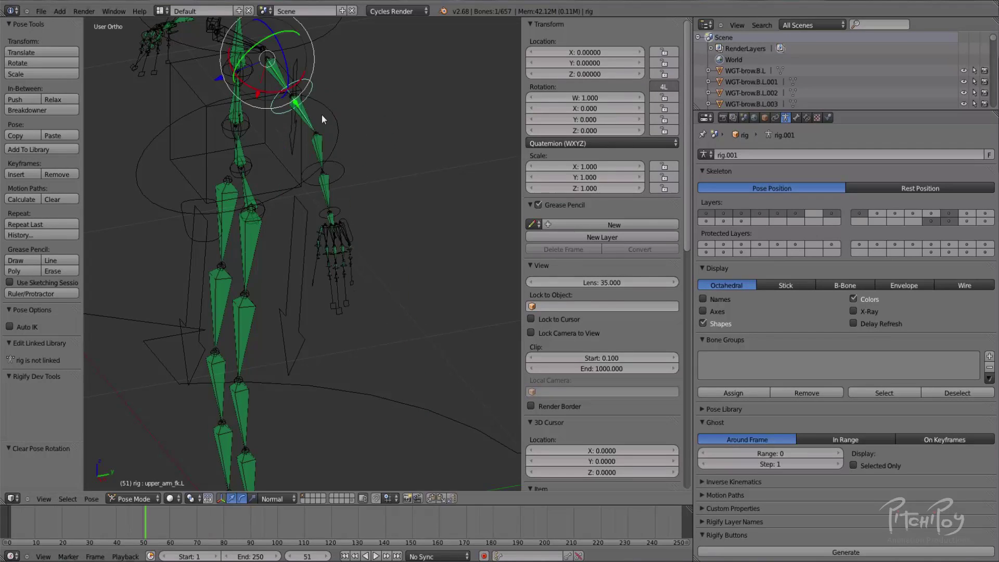
Clear the bone selection and select only the left hand's IK control, hand_ik.L.
{"action": "key", "text": "a"}
{"action": "key", "text": "a"}
{"action": "key", "text": "super"}
{"action": "key", "text": "super"}
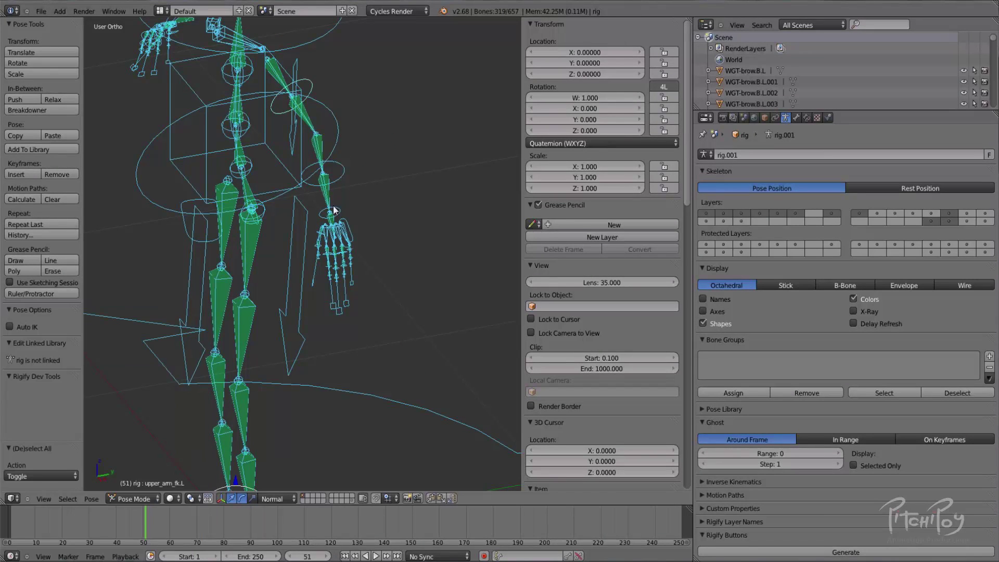
{"action": "key", "text": "a"}
{"action": "right_click", "coordinate": [343, 237]}
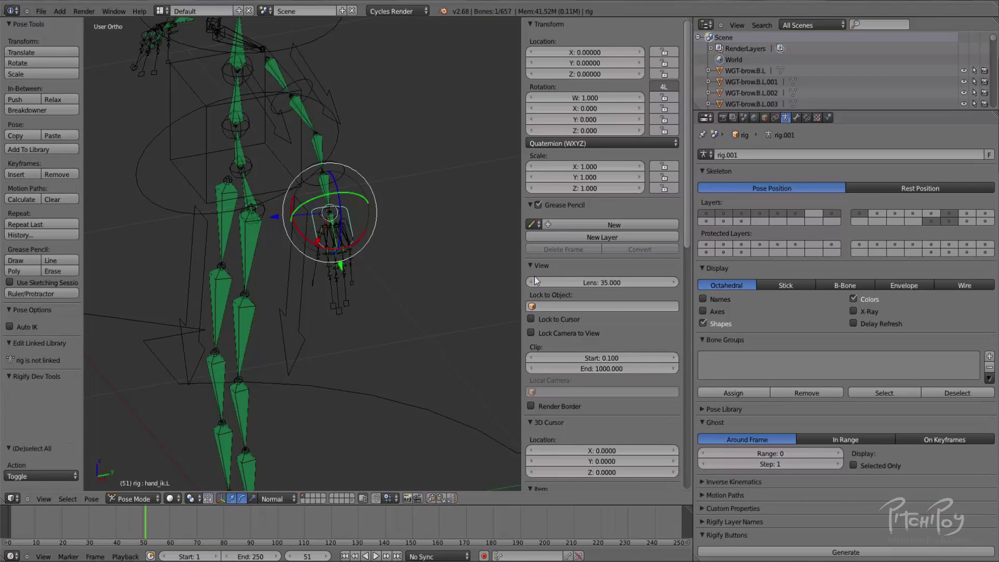
Set the left hand's IK/FK property to 0.000 and move the left hand IK control in towards the hip.
{"action": "scroll", "coordinate": [660, 423], "scroll_direction": "down", "scroll_amount": 13}
{"action": "scroll", "coordinate": [584, 423], "scroll_direction": "down", "scroll_amount": 6}
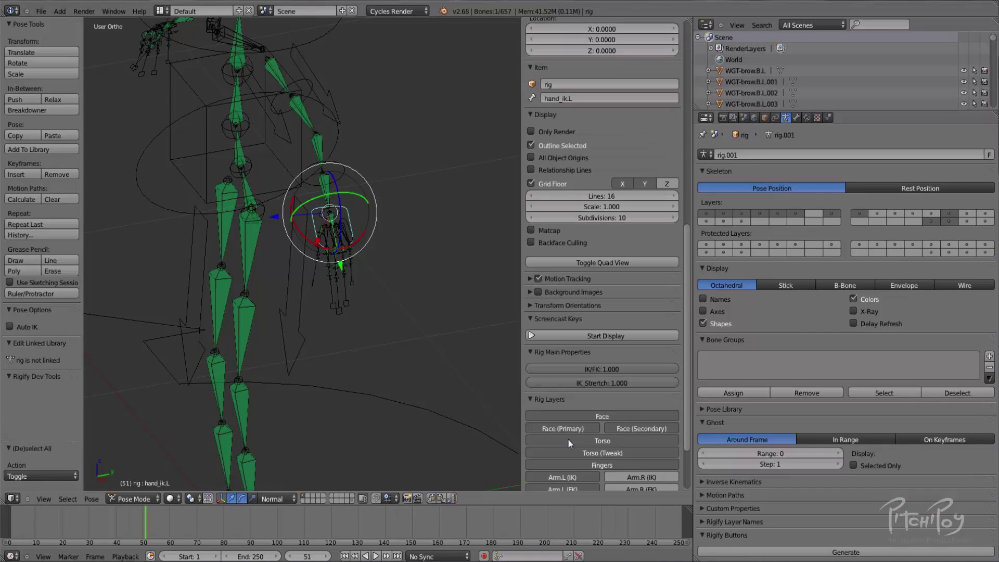
{"action": "left_click_drag", "start_coordinate": [629, 367], "coordinate": [330, 313]}
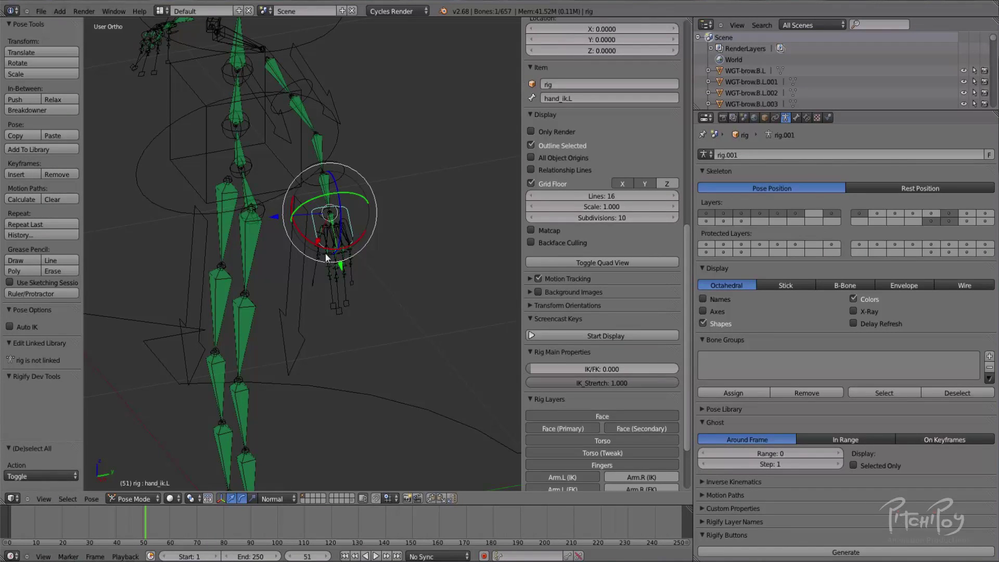
{"action": "key", "text": "g"}
{"action": "left_click", "coordinate": [260, 248]}
Show the Arm.L (Tweak) controls and try moving the two left upper arm tweak controls.
{"action": "scroll", "coordinate": [616, 391], "scroll_direction": "down", "scroll_amount": 5}
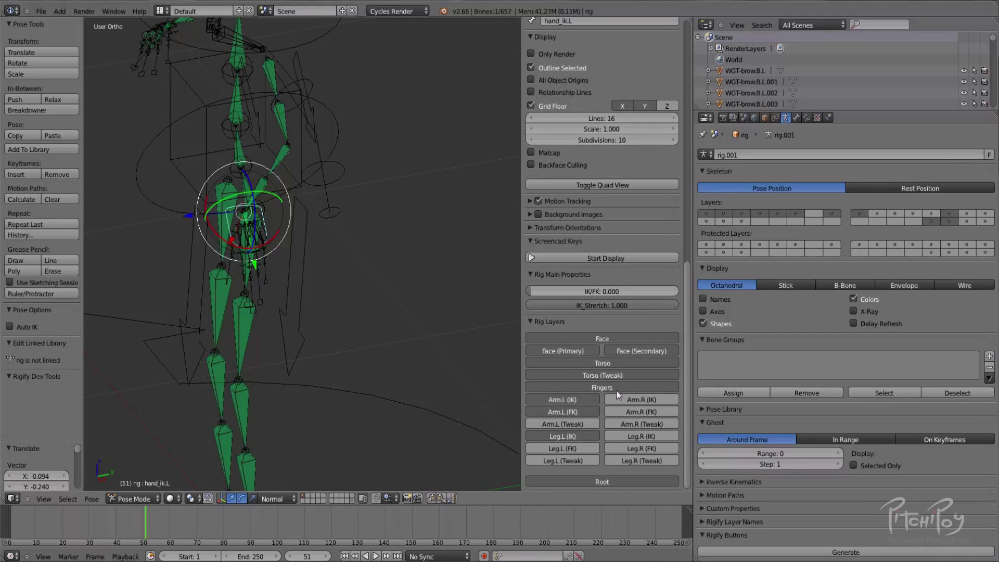
{"action": "middle_click_drag", "start_coordinate": [308, 111], "coordinate": [315, 167], "text": "shift"}
{"action": "scroll", "coordinate": [307, 156], "scroll_direction": "up", "scroll_amount": 2}
{"action": "right_click", "coordinate": [268, 93]}
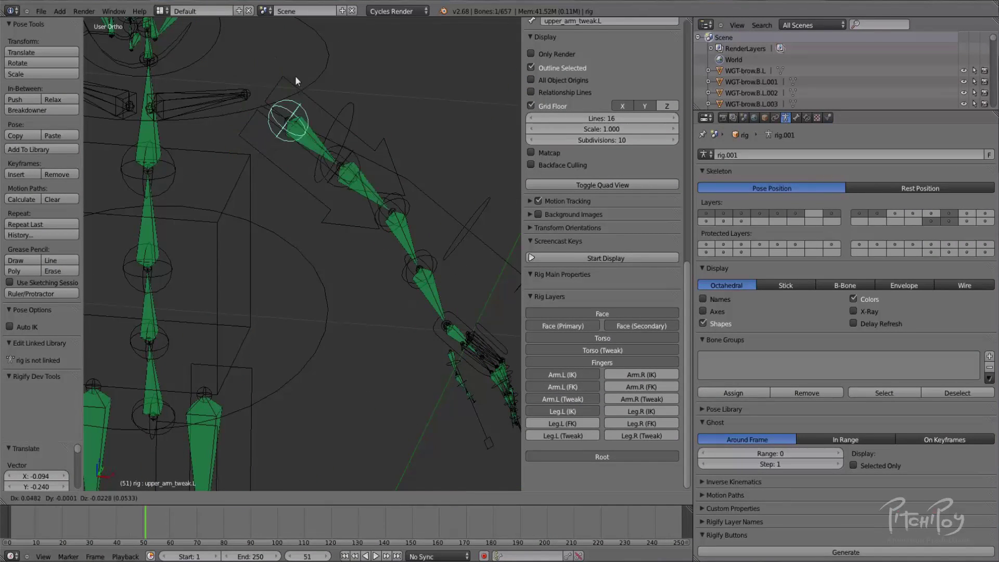
{"action": "right_click", "coordinate": [333, 143]}
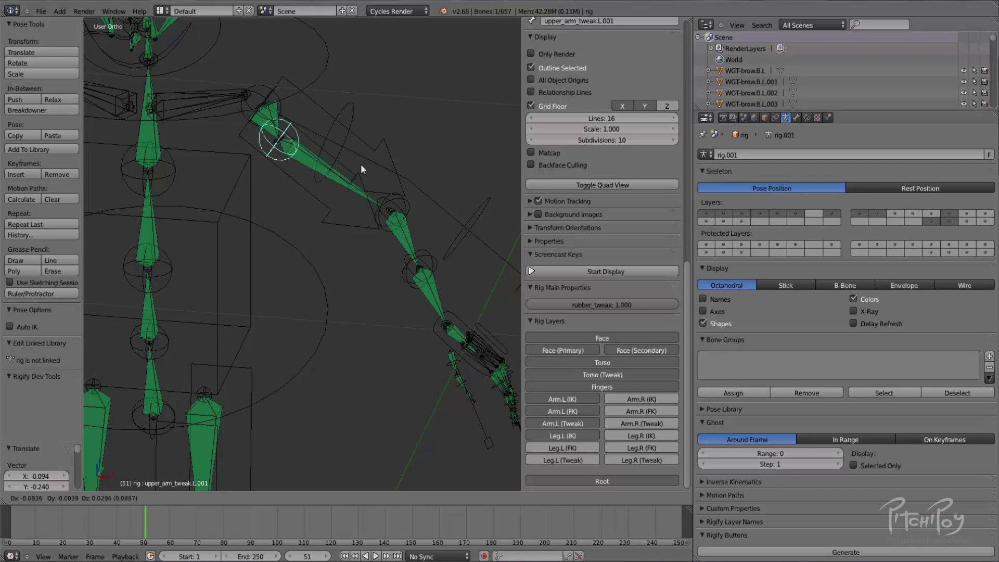
Try moving the left elbow tweak control and the mid-forearm tweak control below it.
{"action": "middle_click_drag", "start_coordinate": [388, 224], "coordinate": [417, 258]}
{"action": "right_click", "coordinate": [411, 255]}
{"action": "key", "text": "g"}
{"action": "right_click", "coordinate": [382, 372]}
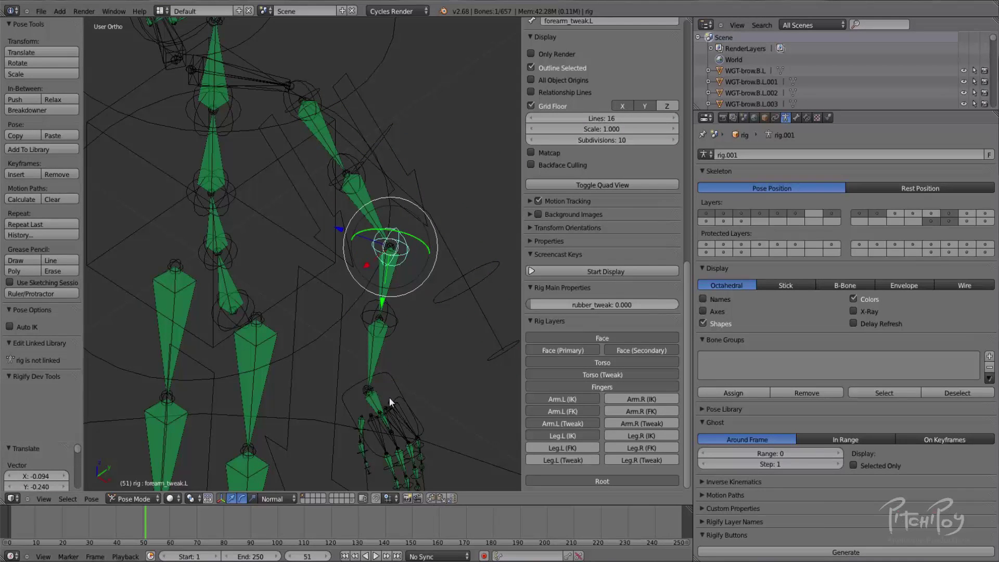
{"action": "right_click", "coordinate": [389, 398]}
{"action": "right_click", "coordinate": [393, 306]}
{"action": "key", "text": "g"}
{"action": "right_click", "coordinate": [378, 273]}
Try moving the tweak control at the left wrist.
{"action": "right_click", "coordinate": [368, 387]}
{"action": "right_click", "coordinate": [367, 391]}
{"action": "key", "text": "g"}
{"action": "right_click", "coordinate": [363, 389]}
{"action": "right_click", "coordinate": [367, 390]}
{"action": "right_click", "coordinate": [367, 387]}
{"action": "key", "text": "g"}
{"action": "right_click", "coordinate": [387, 338]}
Repeat the trial moves on the left mid-forearm and elbow tweak controls.
{"action": "right_click", "coordinate": [391, 330]}
{"action": "key", "text": "g"}
{"action": "right_click", "coordinate": [392, 313]}
{"action": "right_click", "coordinate": [403, 252]}
{"action": "key", "text": "g"}
{"action": "right_click", "coordinate": [384, 256]}
Try moving the tweak control in the middle of the left upper arm.
{"action": "right_click", "coordinate": [347, 176]}
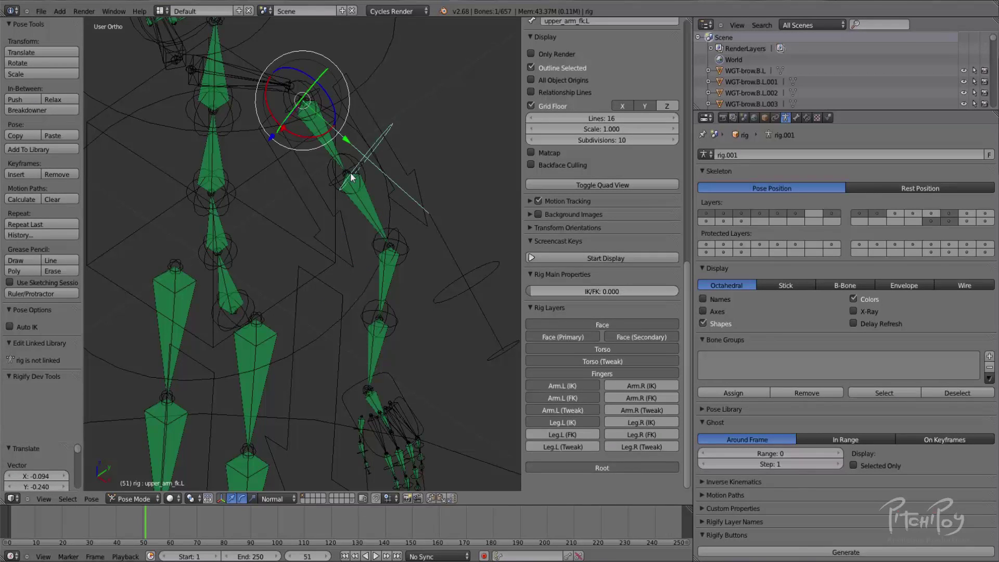
{"action": "right_click", "coordinate": [351, 175]}
{"action": "right_click", "coordinate": [350, 180]}
{"action": "key", "text": "g"}
{"action": "right_click", "coordinate": [349, 182]}
{"action": "right_click", "coordinate": [347, 176]}
{"action": "right_click", "coordinate": [338, 180]}
{"action": "key", "text": "g"}
{"action": "right_click", "coordinate": [338, 188]}
Try moving the left elbow tweak control to bend the arm.
{"action": "right_click", "coordinate": [401, 250]}
{"action": "key", "text": "g"}
{"action": "right_click", "coordinate": [363, 247]}
{"action": "middle_click_drag", "start_coordinate": [365, 248], "coordinate": [395, 374]}
{"action": "key", "text": "g"}
{"action": "right_click", "coordinate": [414, 278]}
Select the left hand IK control and move it outwards, away from the body.
{"action": "right_click", "coordinate": [354, 393]}
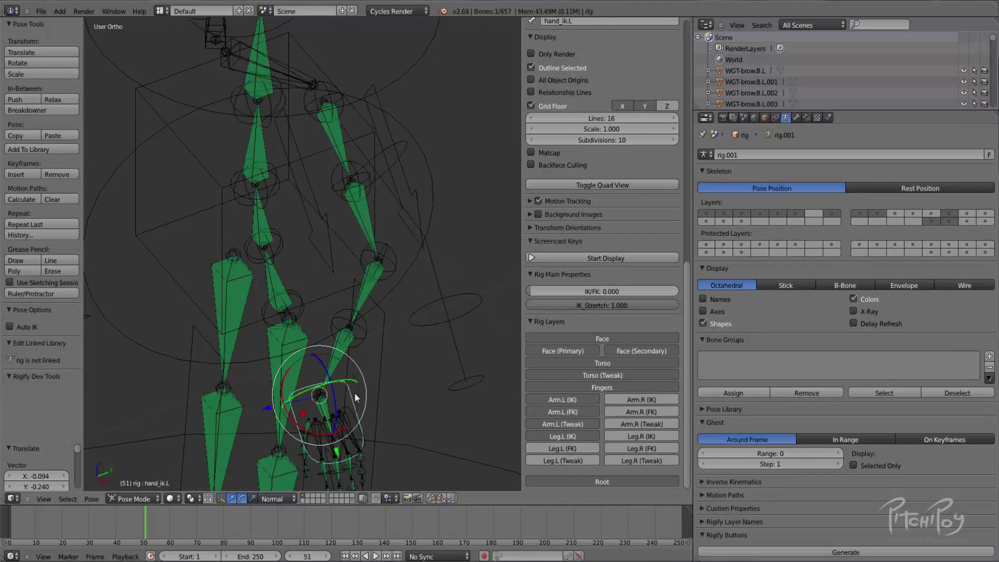
{"action": "key", "text": "g"}
{"action": "left_click", "coordinate": [452, 314]}
Clear the pose transforms of all bones in the rig and deselect everything.
{"action": "key", "text": "a"}
{"action": "key", "text": "super"}
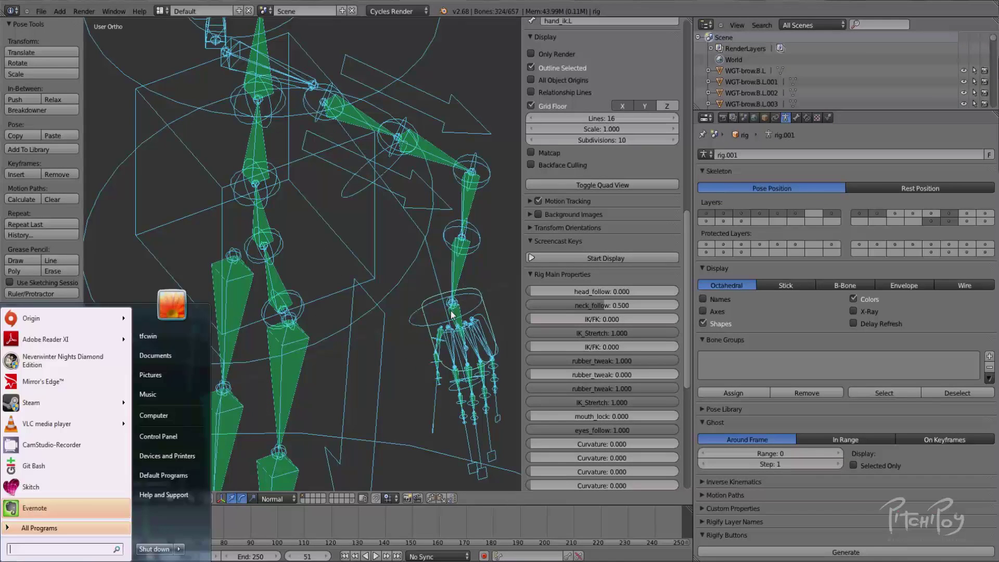
{"action": "key", "text": "super"}
{"action": "scroll", "coordinate": [468, 301], "scroll_direction": "down", "scroll_amount": 2}
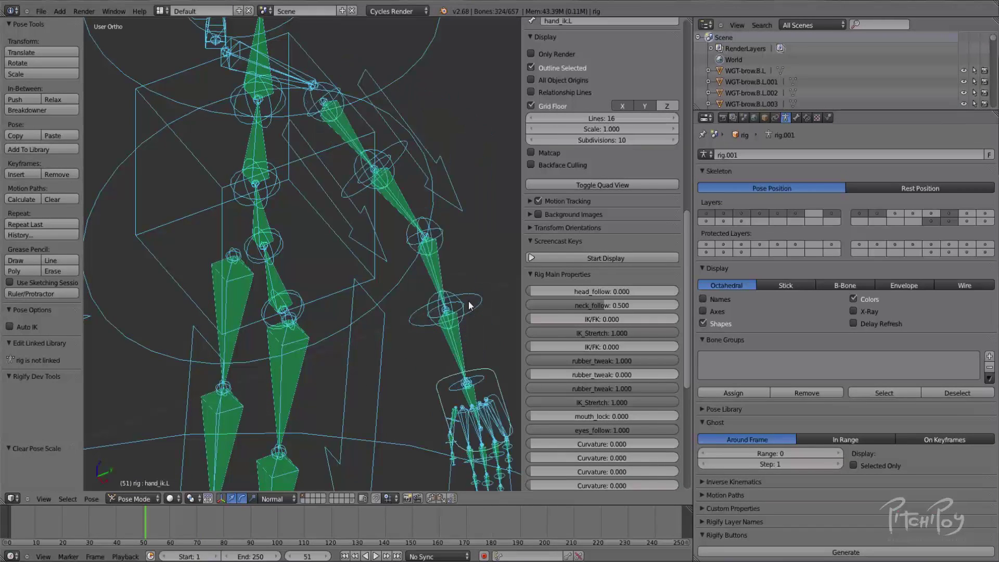
{"action": "key", "text": "a"}
Select the left foot IK control and show the Leg.L (Tweak) controls.
{"action": "middle_click_drag", "start_coordinate": [381, 334], "coordinate": [292, 282]}
{"action": "right_click", "coordinate": [369, 339]}
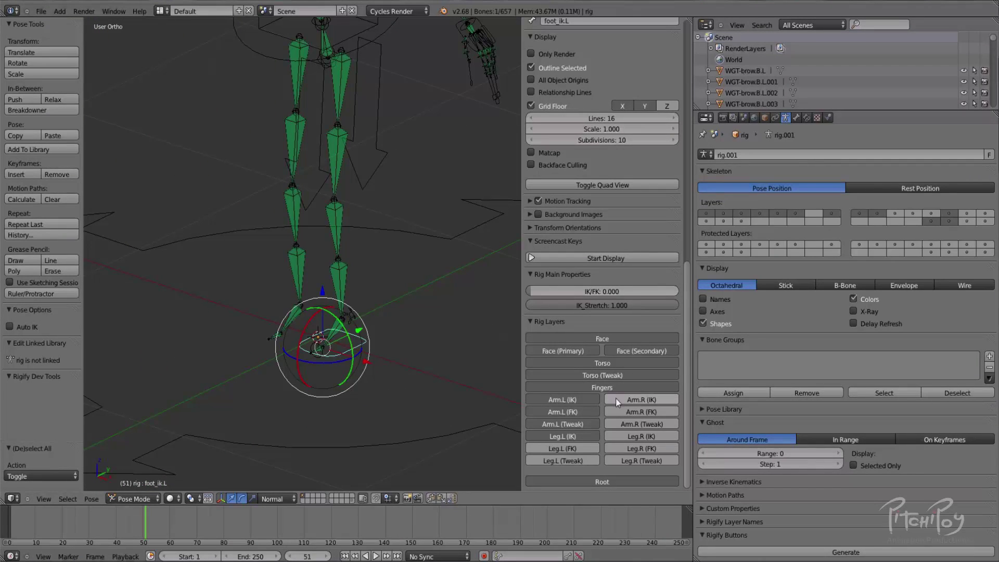
{"action": "left_click", "coordinate": [580, 459]}
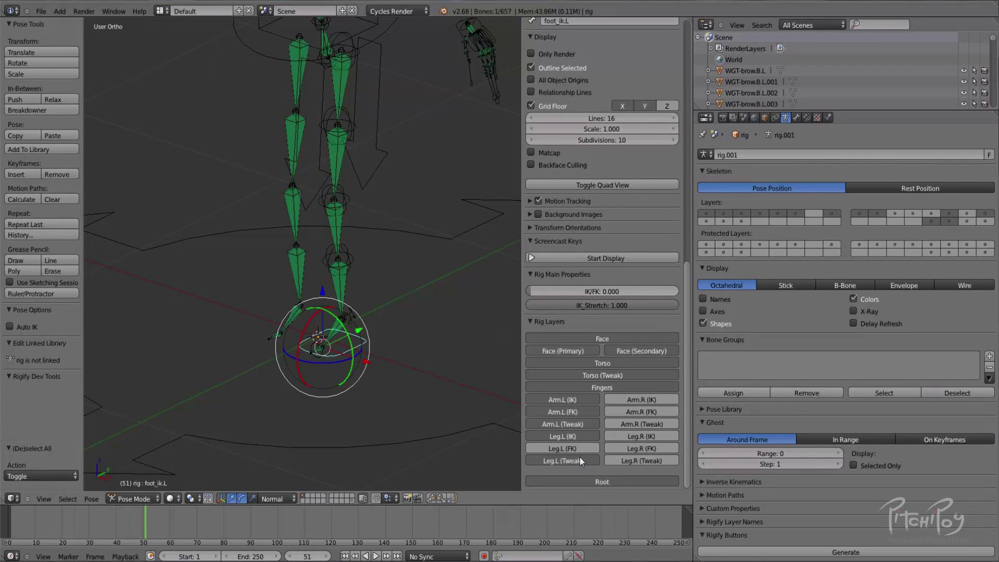
Try moving the tweak controls around the left thigh and knee.
{"action": "right_click", "coordinate": [346, 202]}
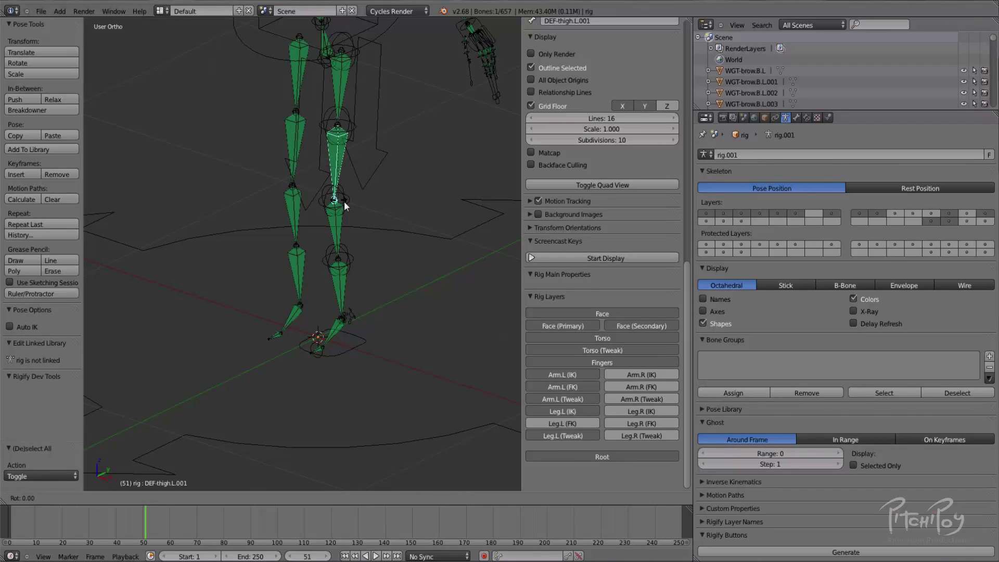
{"action": "key", "text": "g"}
{"action": "right_click", "coordinate": [371, 195]}
{"action": "right_click", "coordinate": [362, 188]}
{"action": "key", "text": "g"}
{"action": "right_click", "coordinate": [384, 216]}
{"action": "key", "text": "g"}
{"action": "right_click", "coordinate": [365, 115]}
Select the left upper arm IK control and try moving it away from the shoulder.
{"action": "scroll", "coordinate": [363, 113], "scroll_direction": "down", "scroll_amount": 5}
{"action": "right_click", "coordinate": [416, 219]}
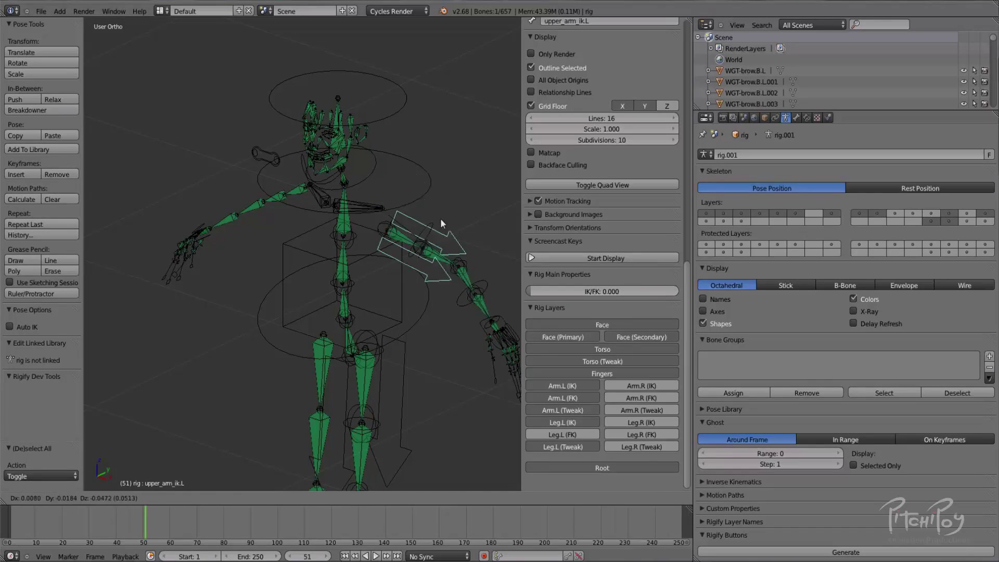
{"action": "middle_click_drag", "start_coordinate": [420, 235], "coordinate": [364, 156], "text": "shift"}
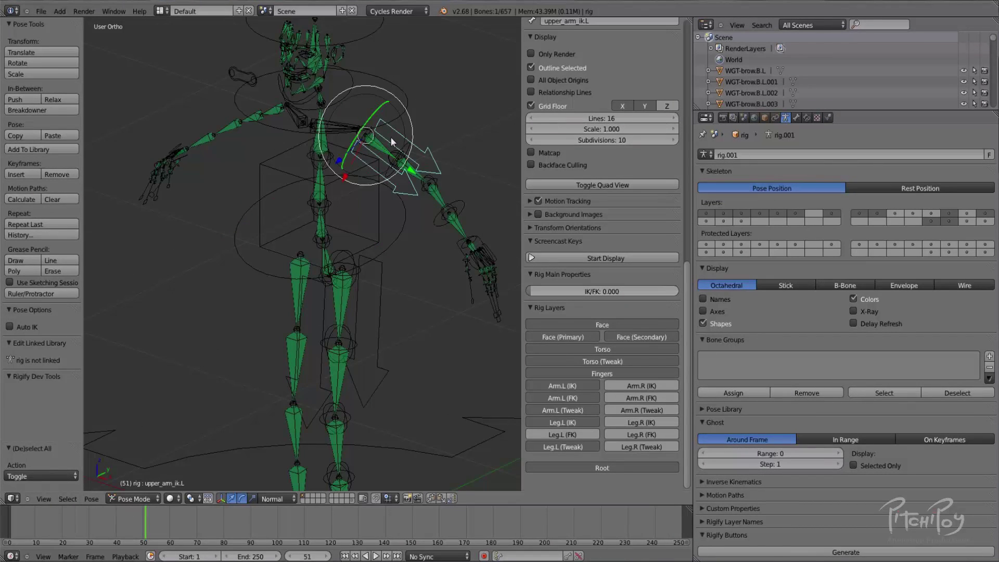
{"action": "key", "text": "g"}
{"action": "right_click", "coordinate": [446, 140]}
{"action": "scroll", "coordinate": [400, 128], "scroll_direction": "up", "scroll_amount": 2}
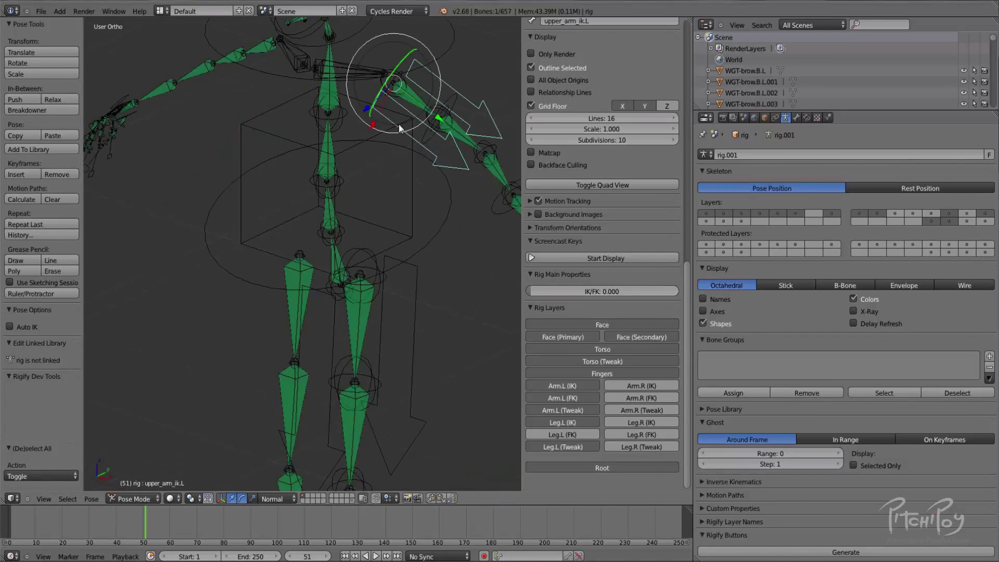
{"action": "middle_click_drag", "start_coordinate": [398, 131], "coordinate": [313, 247], "text": "shift"}
{"action": "key", "text": "g"}
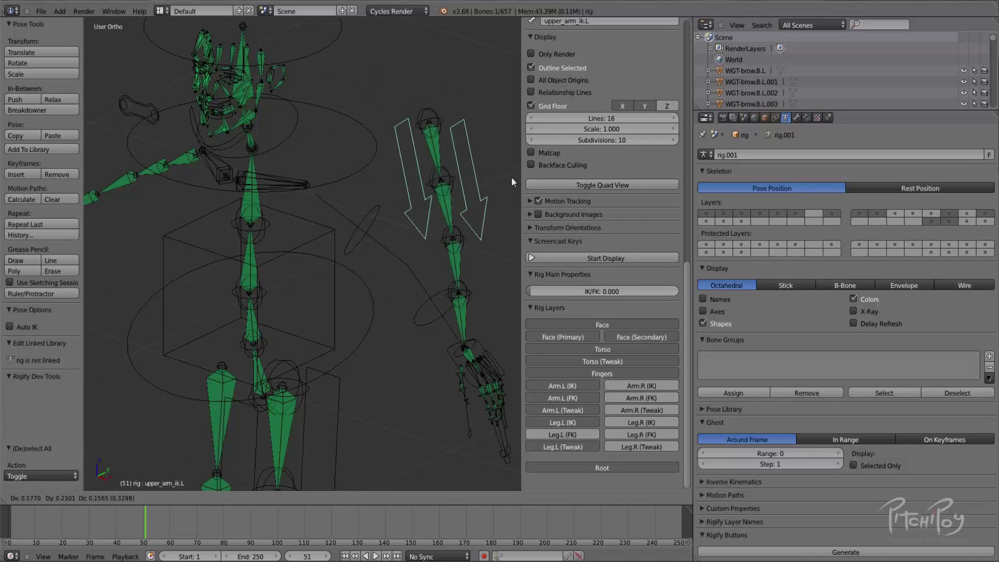
{"action": "right_click", "coordinate": [424, 226]}
Try moving the left thigh IK control and the left foot IK control.
{"action": "middle_click_drag", "start_coordinate": [374, 222], "coordinate": [456, 8], "text": "shift"}
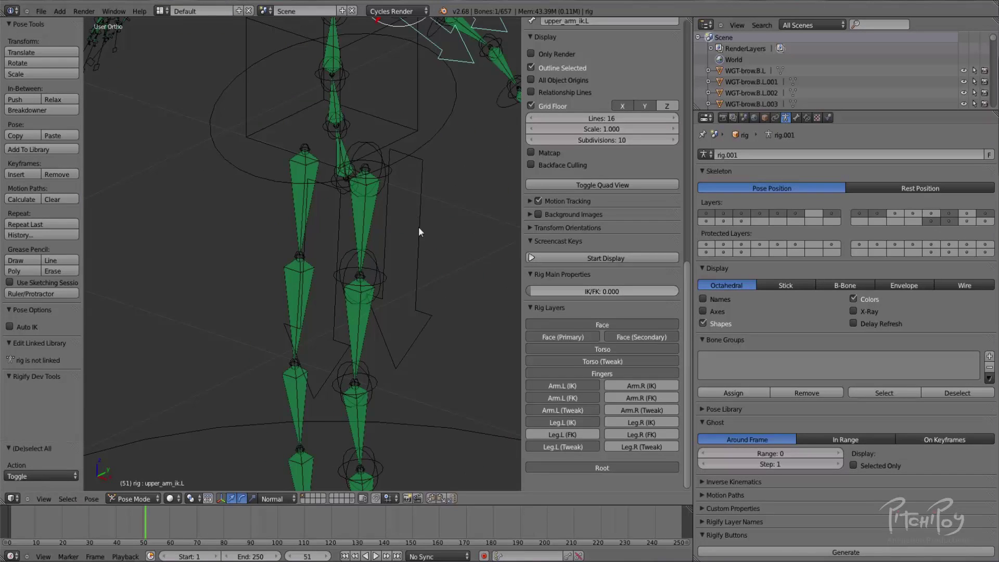
{"action": "right_click", "coordinate": [419, 225]}
{"action": "key", "text": "g"}
{"action": "right_click", "coordinate": [422, 237]}
{"action": "middle_click_drag", "start_coordinate": [414, 286], "coordinate": [448, 107], "text": "shift"}
{"action": "scroll", "coordinate": [406, 208], "scroll_direction": "down", "scroll_amount": 3}
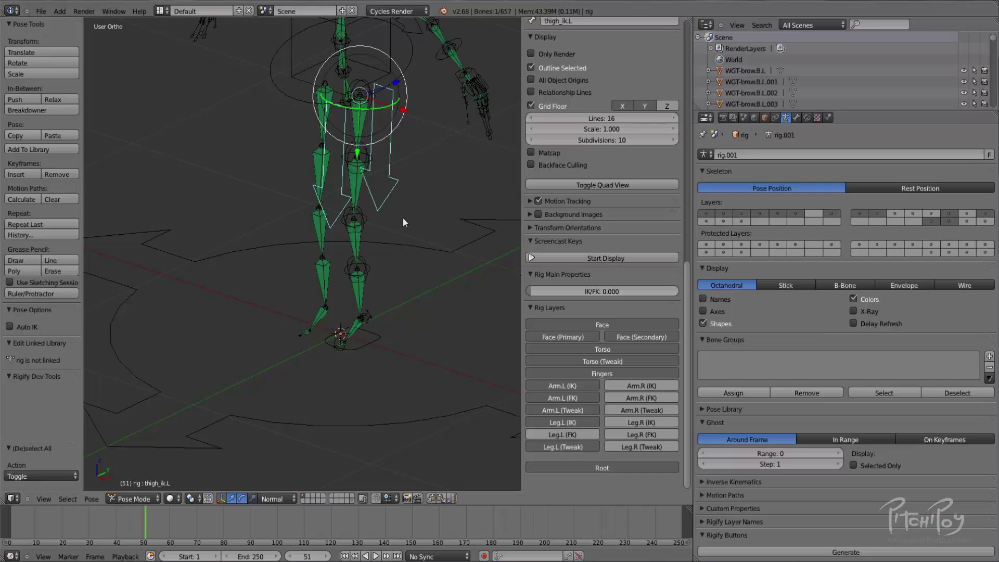
{"action": "middle_click_drag", "start_coordinate": [403, 218], "coordinate": [387, 264], "text": "shift"}
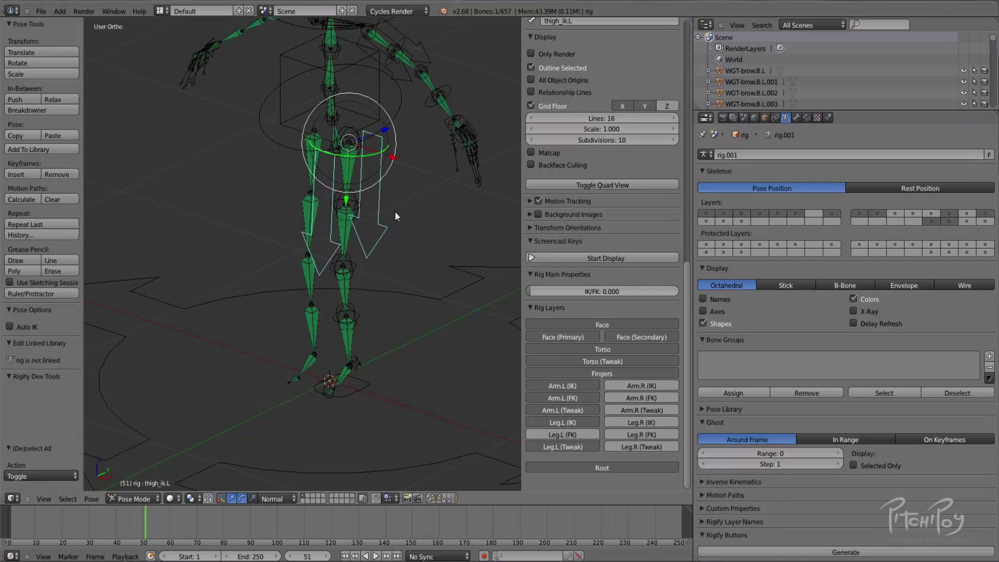
{"action": "scroll", "coordinate": [386, 201], "scroll_direction": "up", "scroll_amount": 4}
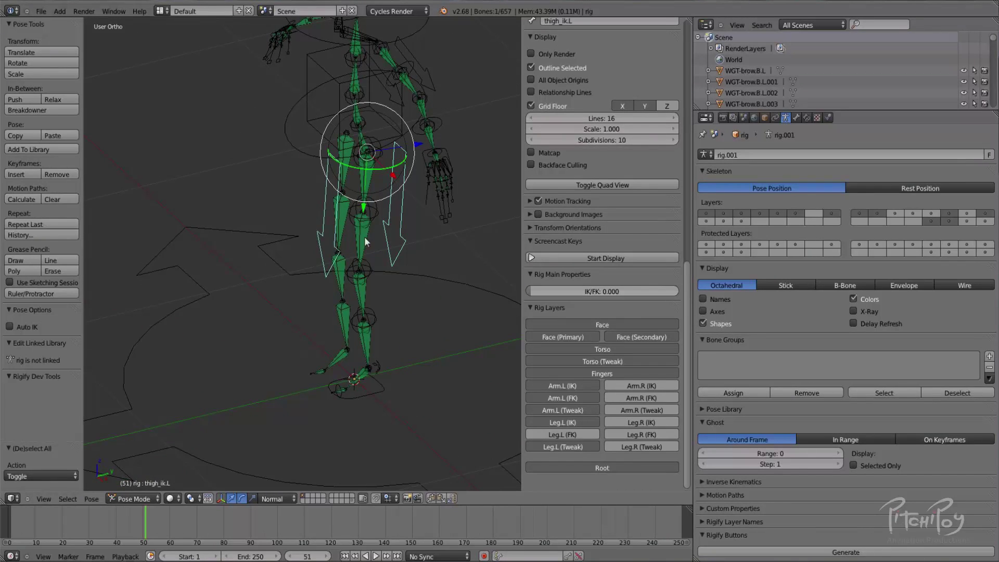
{"action": "key", "text": "g"}
{"action": "right_click", "coordinate": [324, 194]}
{"action": "right_click", "coordinate": [327, 323]}
{"action": "key", "text": "g"}
{"action": "right_click", "coordinate": [336, 227]}
Select the left heel IK control and try rotating it to roll the foot.
{"action": "scroll", "coordinate": [338, 260], "scroll_direction": "up", "scroll_amount": 3}
{"action": "right_click", "coordinate": [351, 331]}
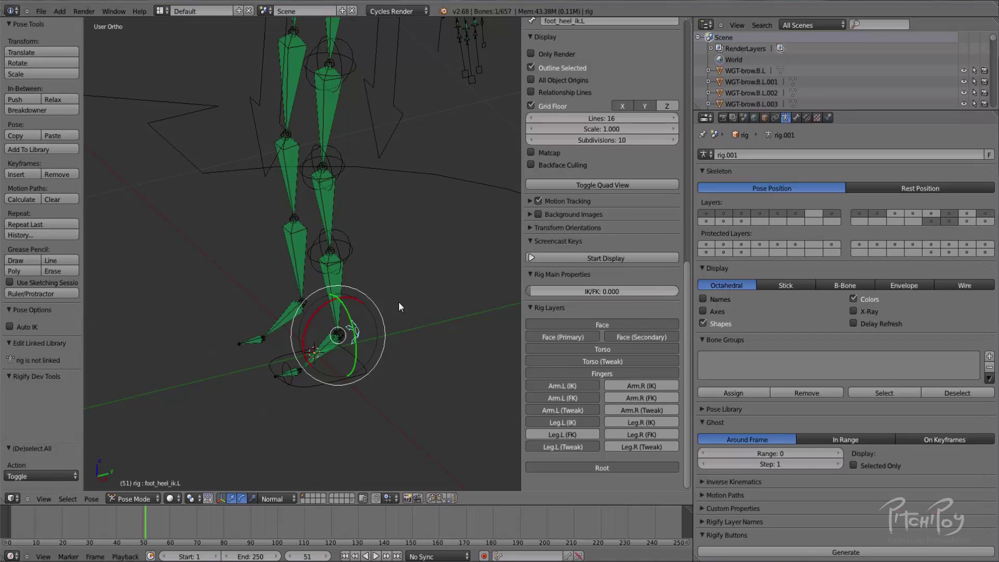
{"action": "middle_click_drag", "start_coordinate": [386, 346], "coordinate": [348, 214]}
{"action": "key", "text": "KP_3"}
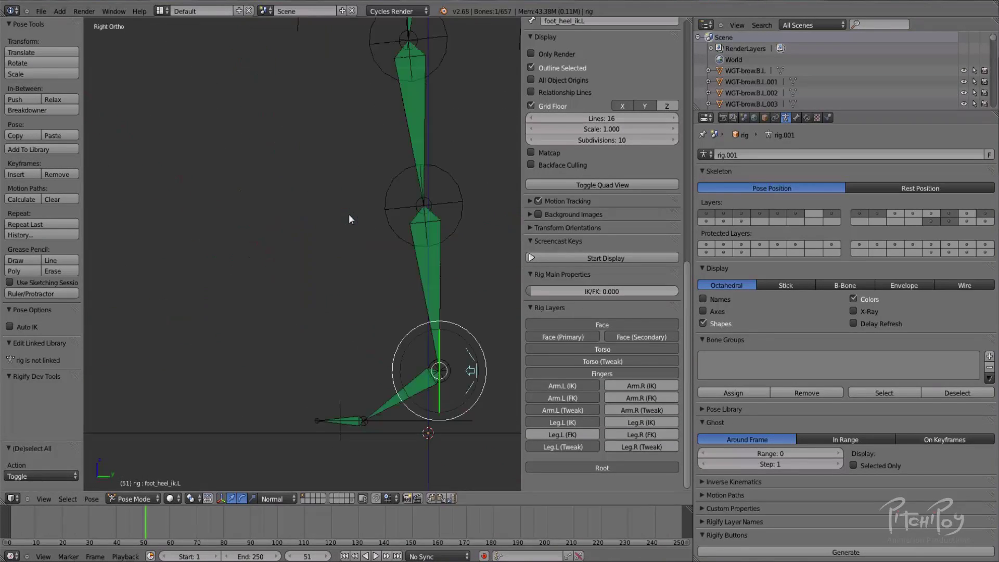
{"action": "middle_click_drag", "start_coordinate": [492, 333], "coordinate": [302, 254], "text": "shift"}
{"action": "middle_click_drag", "start_coordinate": [380, 269], "coordinate": [489, 268]}
{"action": "key", "text": "KP_3"}
{"action": "middle_click_drag", "start_coordinate": [398, 240], "coordinate": [498, 256], "text": "shift"}
{"action": "key", "text": "r"}
{"action": "right_click", "coordinate": [419, 229]}
{"action": "key", "text": "r"}
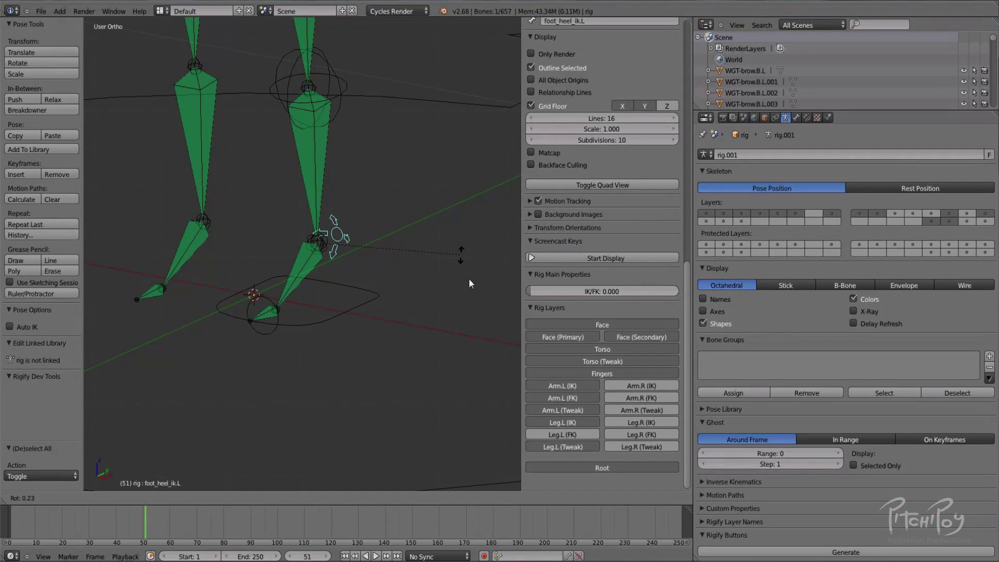
{"action": "right_click", "coordinate": [422, 237]}
Try rotating the left toe control and clear its rotation.
{"action": "left_click_drag", "start_coordinate": [293, 244], "coordinate": [263, 304]}
{"action": "key", "text": "alt+r"}
{"action": "right_click", "coordinate": [262, 294]}
{"action": "right_click", "coordinate": [267, 313]}
{"action": "key", "text": "alt+r"}
Select the left foot IK control and move it up and forward to bend the knee.
{"action": "right_click", "coordinate": [345, 315]}
{"action": "middle_click_drag", "start_coordinate": [427, 282], "coordinate": [397, 367]}
{"action": "scroll", "coordinate": [342, 249], "scroll_direction": "down", "scroll_amount": 3}
{"action": "key", "text": "g"}
{"action": "left_click", "coordinate": [203, 199]}
Show the Leg.L (FK) controls and leave the left leg's IK/FK property at 0.000.
{"action": "left_click", "coordinate": [583, 446]}
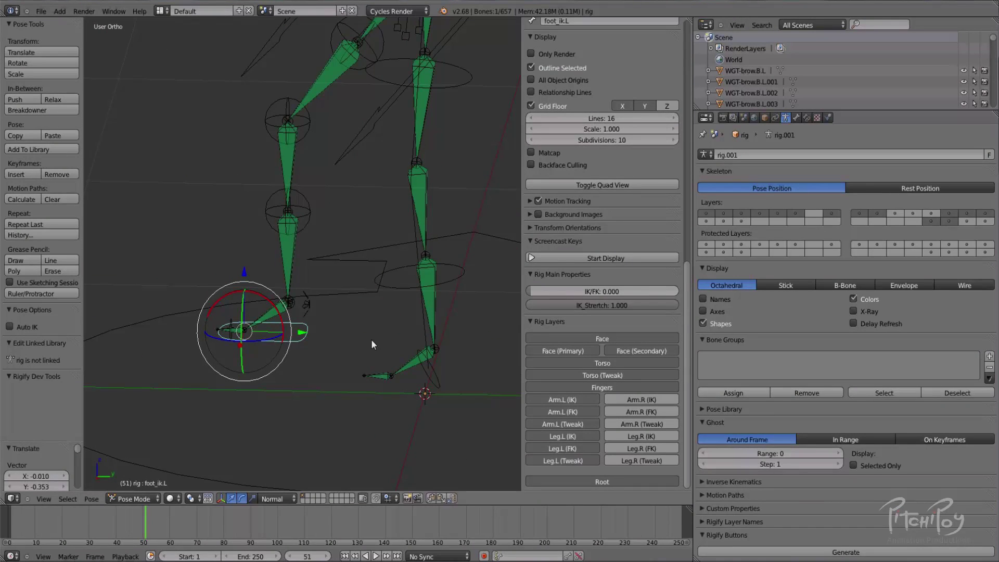
{"action": "left_click_drag", "start_coordinate": [569, 295], "coordinate": [339, 338]}
Move the left foot IK control far in front of the body to stretch the leg.
{"action": "scroll", "coordinate": [290, 339], "scroll_direction": "down", "scroll_amount": 4}
{"action": "middle_click_drag", "start_coordinate": [337, 312], "coordinate": [363, 297], "text": "shift"}
{"action": "key", "text": "g"}
{"action": "left_click", "coordinate": [123, 443]}
{"action": "middle_click_drag", "start_coordinate": [238, 364], "coordinate": [417, 266], "text": "shift"}
{"action": "key", "text": "g"}
{"action": "left_click", "coordinate": [291, 367]}
{"action": "scroll", "coordinate": [304, 327], "scroll_direction": "down", "scroll_amount": 4}
{"action": "key", "text": "g"}
{"action": "left_click", "coordinate": [347, 315]}
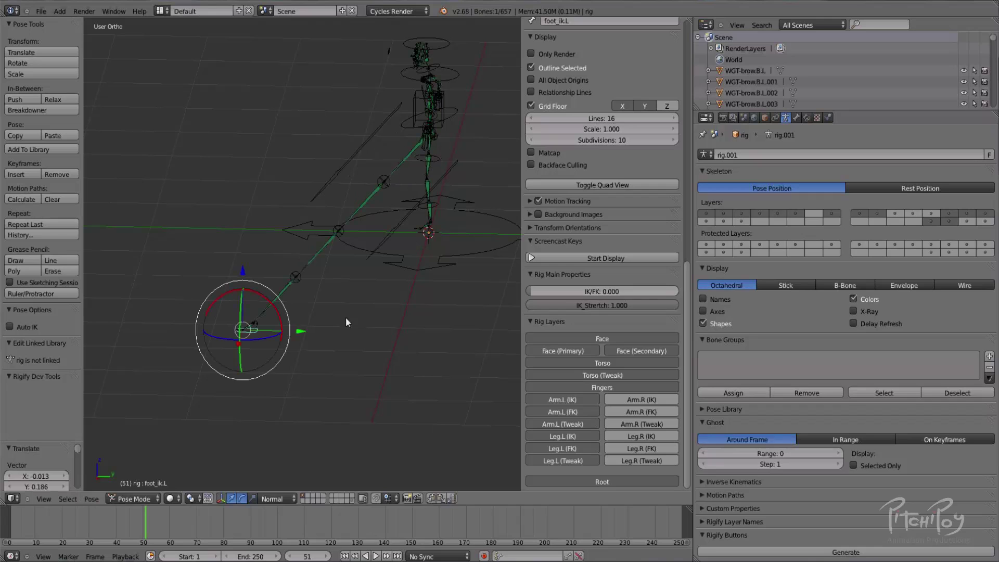
Set the left leg's IK_Stretch to 0.000 and move the foot IK control to compare stretching on and off.
{"action": "left_click_drag", "start_coordinate": [644, 305], "coordinate": [467, 308]}
{"action": "scroll", "coordinate": [369, 243], "scroll_direction": "up", "scroll_amount": 3}
{"action": "key", "text": "g"}
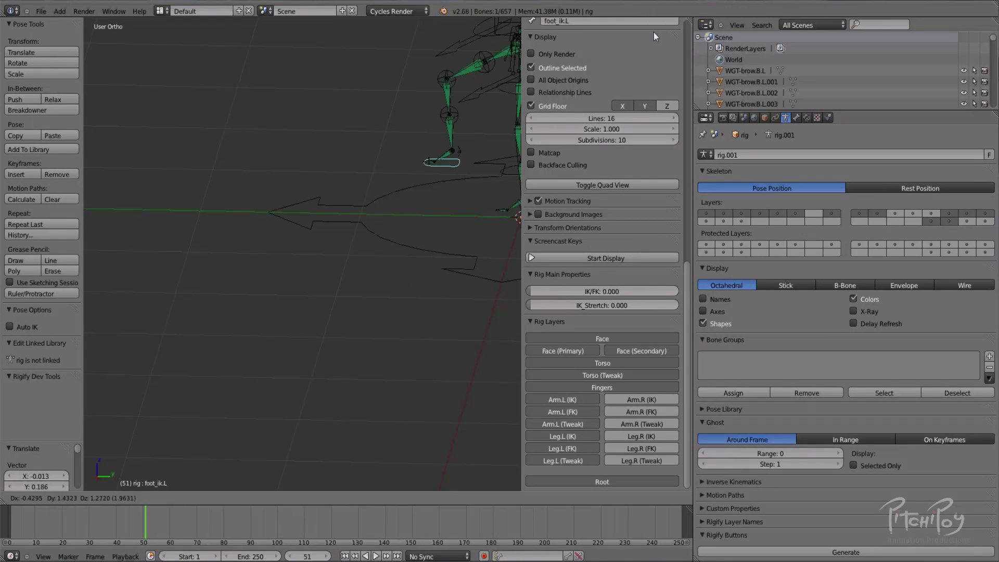
{"action": "left_click", "coordinate": [464, 209]}
{"action": "left_click_drag", "start_coordinate": [579, 304], "coordinate": [791, 294]}
{"action": "left_click_drag", "start_coordinate": [666, 306], "coordinate": [392, 304]}
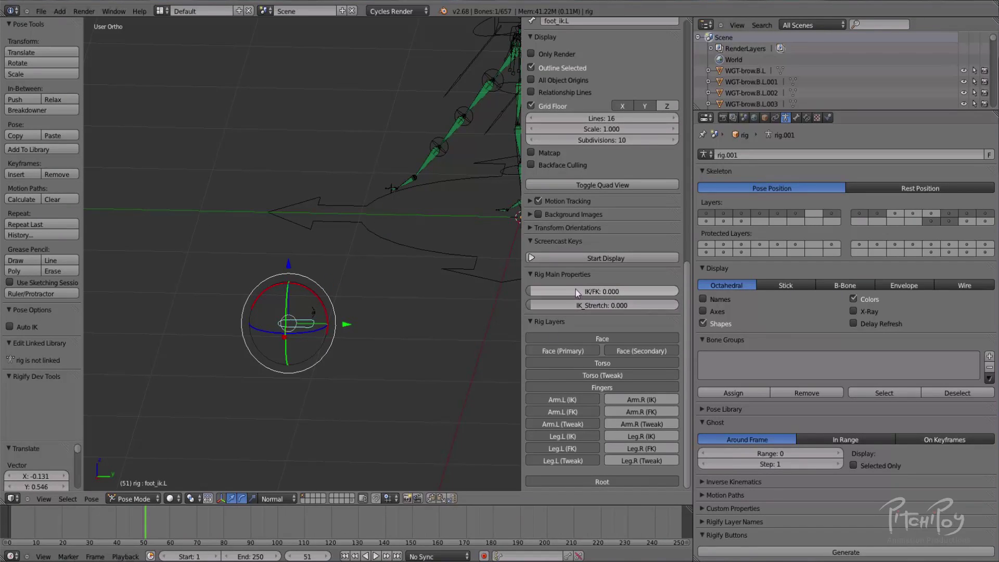
Clear the location of all pose bones and deselect them.
{"action": "middle_click_drag", "start_coordinate": [459, 254], "coordinate": [433, 270], "text": "shift"}
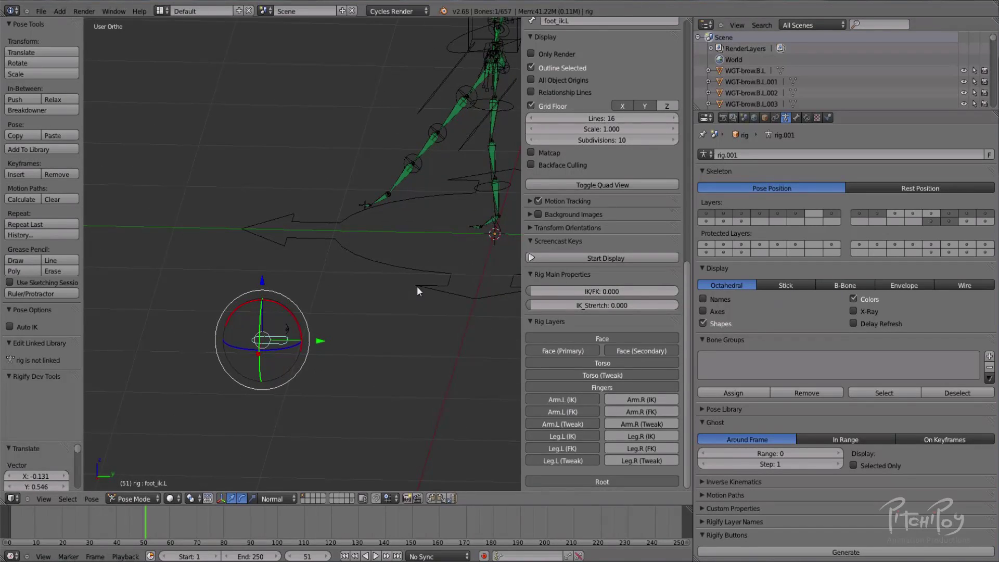
{"action": "key", "text": "a"}
{"action": "key", "text": "a"}
{"action": "key", "text": "alt+g"}
{"action": "key", "text": "a"}
Examine the whole rig in its cleared pose, from the head and torso down to the legs.
{"action": "middle_click_drag", "start_coordinate": [481, 230], "coordinate": [483, 279], "text": "shift"}
{"action": "middle_click_drag", "start_coordinate": [377, 242], "coordinate": [476, 347], "text": "shift"}
{"action": "middle_click_drag", "start_coordinate": [421, 302], "coordinate": [388, 289]}
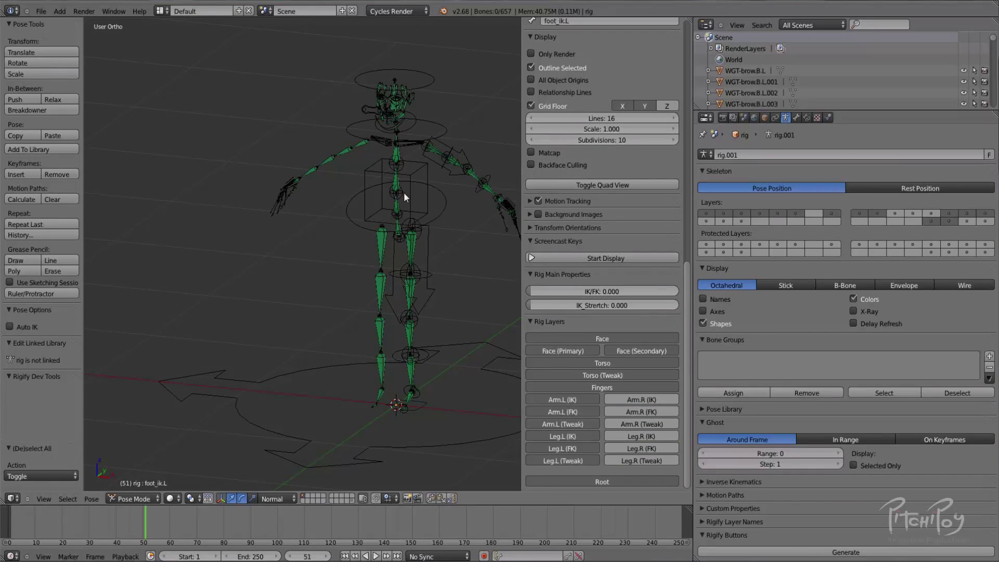
{"action": "middle_click_drag", "start_coordinate": [403, 193], "coordinate": [358, 229], "text": "shift"}
{"action": "scroll", "coordinate": [358, 139], "scroll_direction": "up", "scroll_amount": 3}
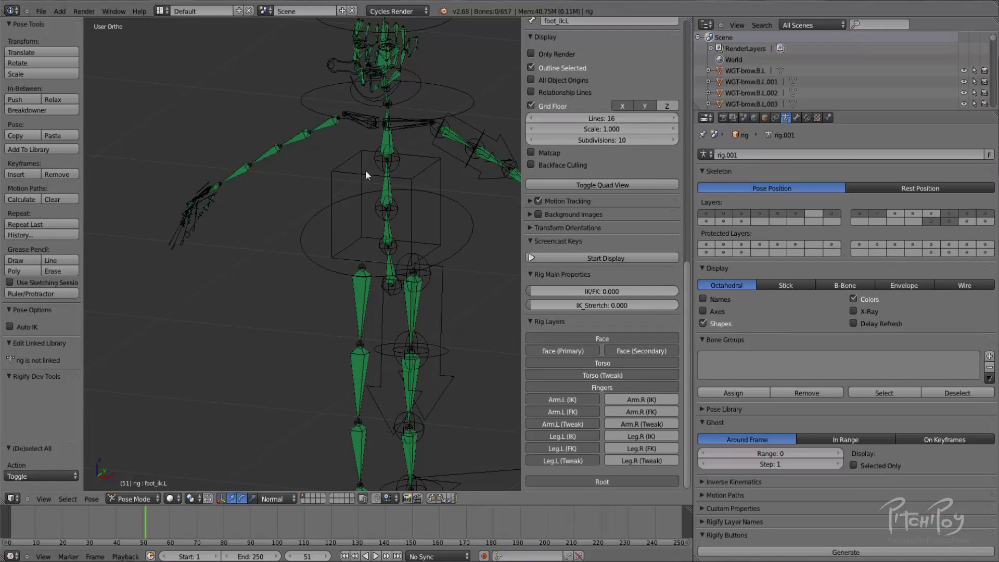
{"action": "middle_click_drag", "start_coordinate": [365, 170], "coordinate": [339, 201], "text": "shift"}
{"action": "middle_click_drag", "start_coordinate": [364, 146], "coordinate": [327, 177], "text": "shift"}
{"action": "scroll", "coordinate": [355, 167], "scroll_direction": "down", "scroll_amount": 2}
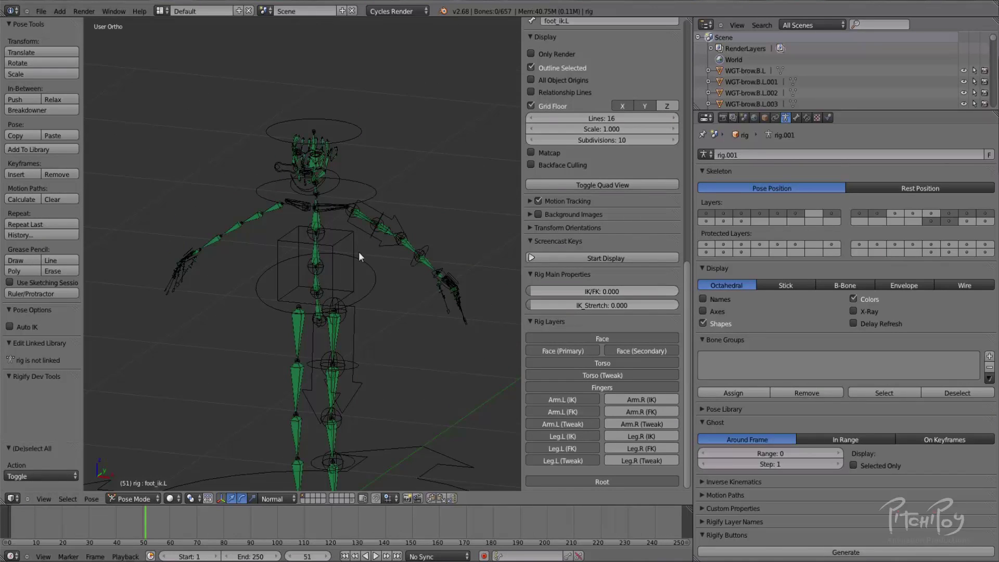
{"action": "middle_click_drag", "start_coordinate": [361, 336], "coordinate": [312, 183], "text": "shift"}
{"action": "scroll", "coordinate": [330, 278], "scroll_direction": "up", "scroll_amount": 1}
{"action": "middle_click_drag", "start_coordinate": [318, 223], "coordinate": [326, 261], "text": "shift"}
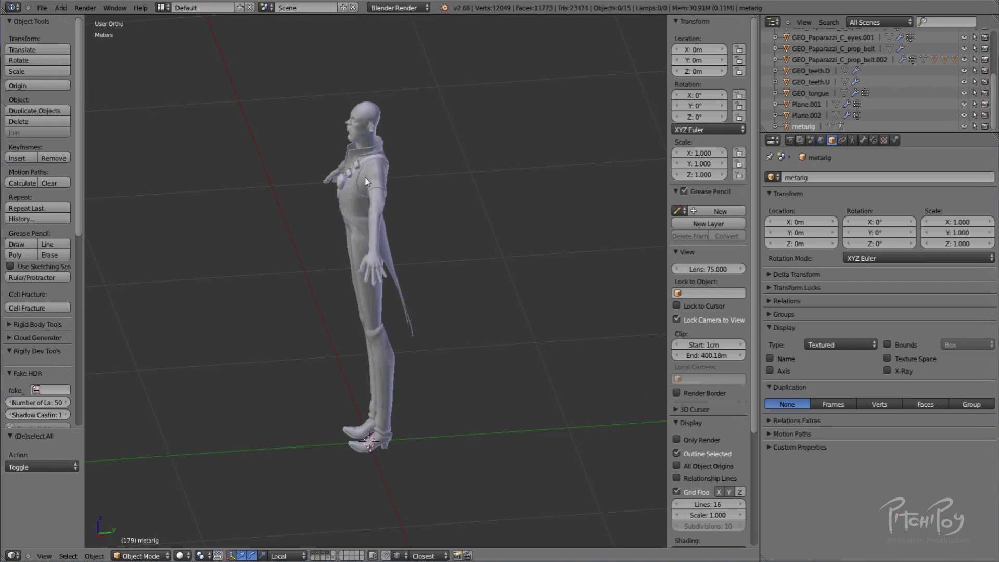
Examine the character model in the metarig scene from both sides.
{"action": "middle_click_drag", "start_coordinate": [403, 182], "coordinate": [517, 192]}
{"action": "middle_click_drag", "start_coordinate": [448, 189], "coordinate": [424, 214]}
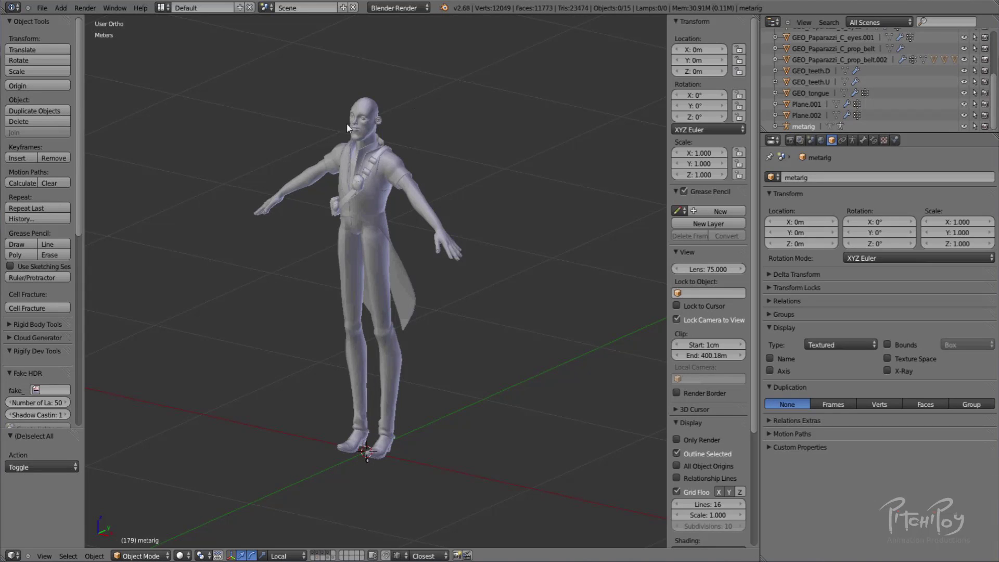
{"action": "middle_click_drag", "start_coordinate": [319, 139], "coordinate": [429, 111]}
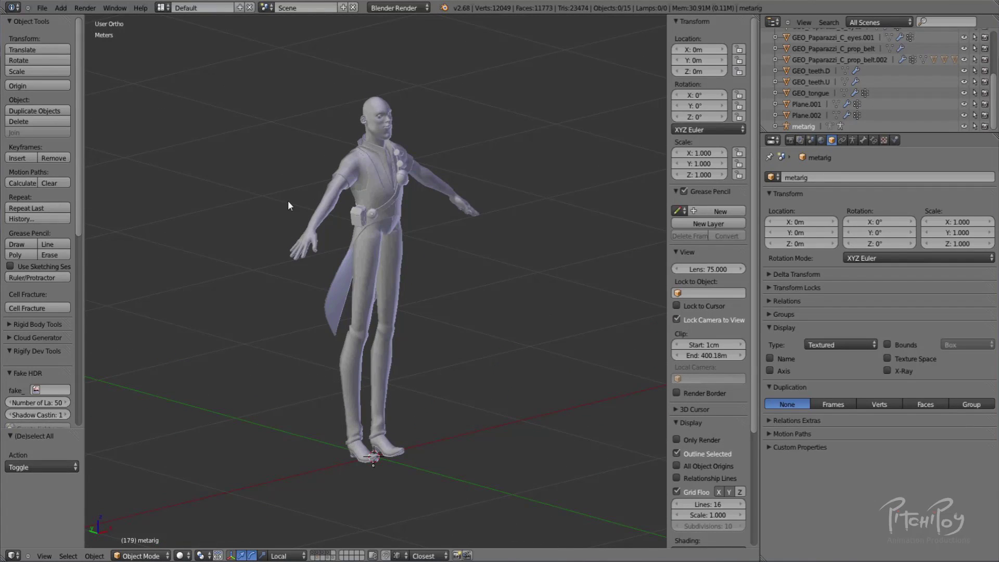
Add a Pitchipoy Human (Meta-Rig) armature to the character scene and switch to the front view.
{"action": "middle_click_drag", "start_coordinate": [487, 193], "coordinate": [404, 178]}
{"action": "scroll", "coordinate": [322, 189], "scroll_direction": "up", "scroll_amount": 3}
{"action": "scroll", "coordinate": [440, 132], "scroll_direction": "down", "scroll_amount": 1}
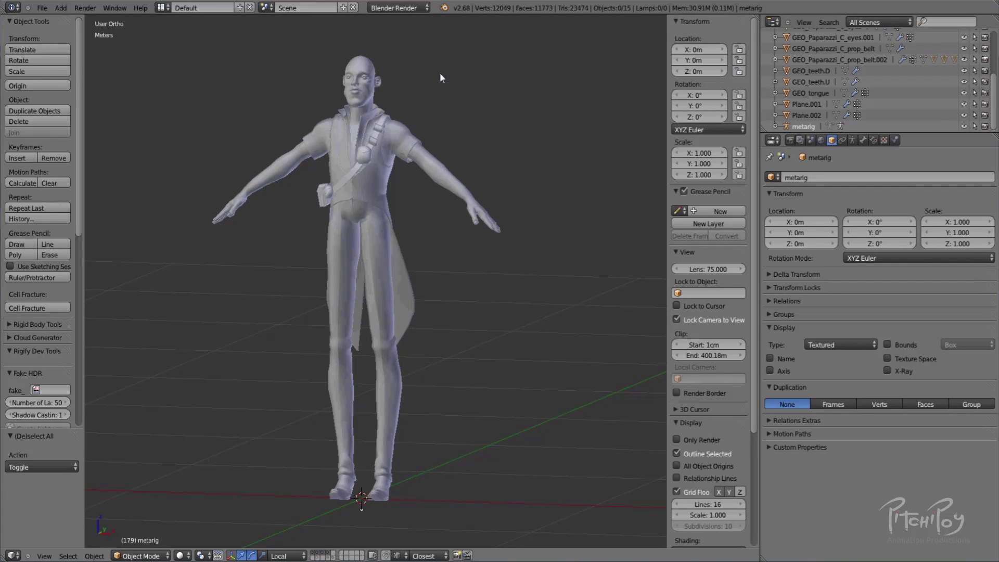
{"action": "middle_click_drag", "start_coordinate": [540, 319], "coordinate": [445, 297]}
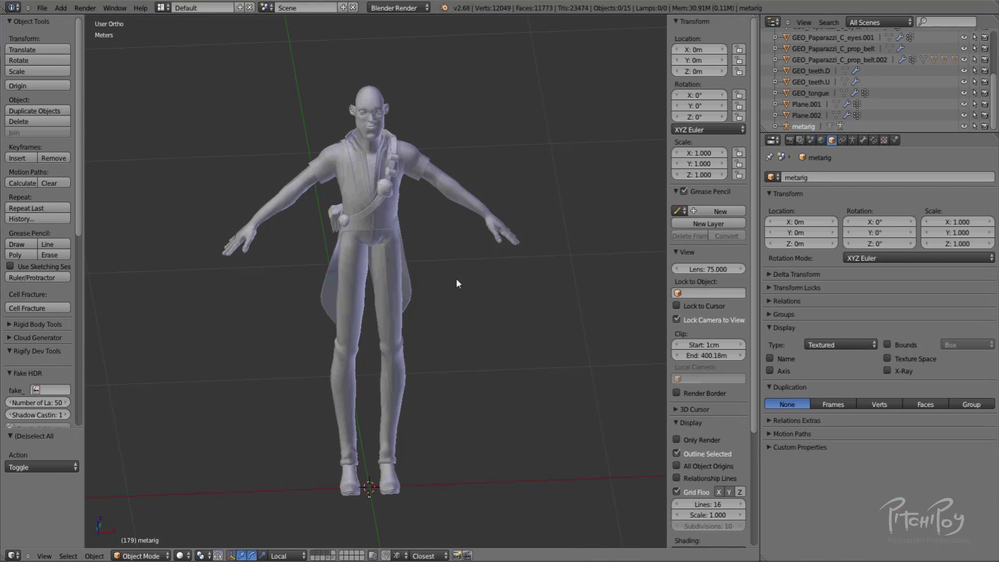
{"action": "middle_click_drag", "start_coordinate": [484, 273], "coordinate": [365, 250]}
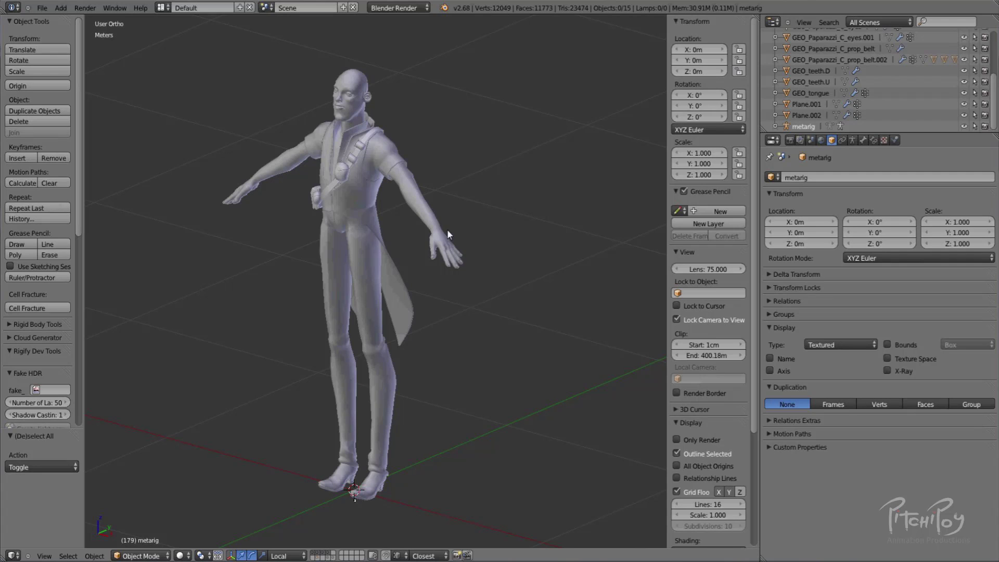
{"action": "key", "text": "shift+a"}
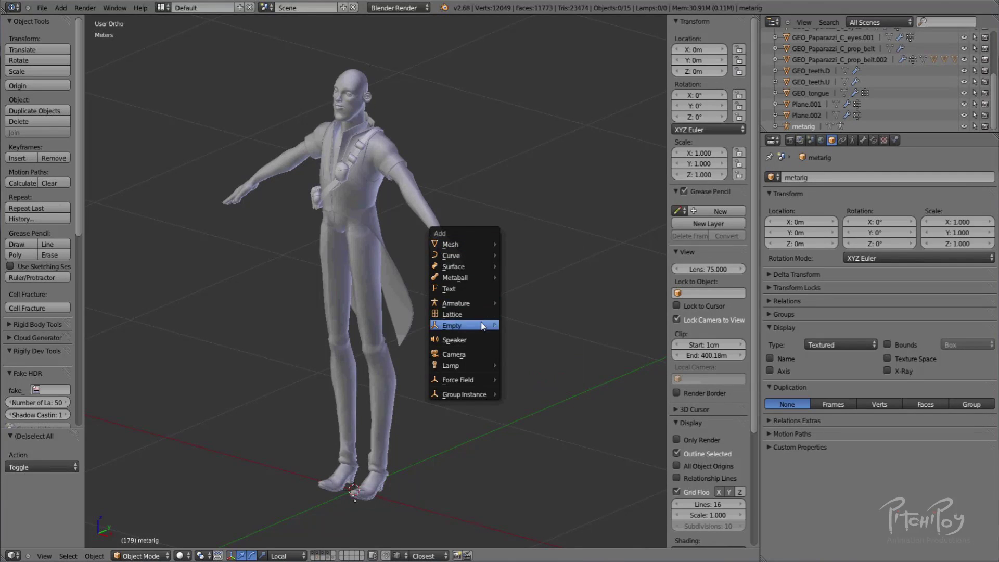
{"action": "mouse_move", "coordinate": [482, 305]}
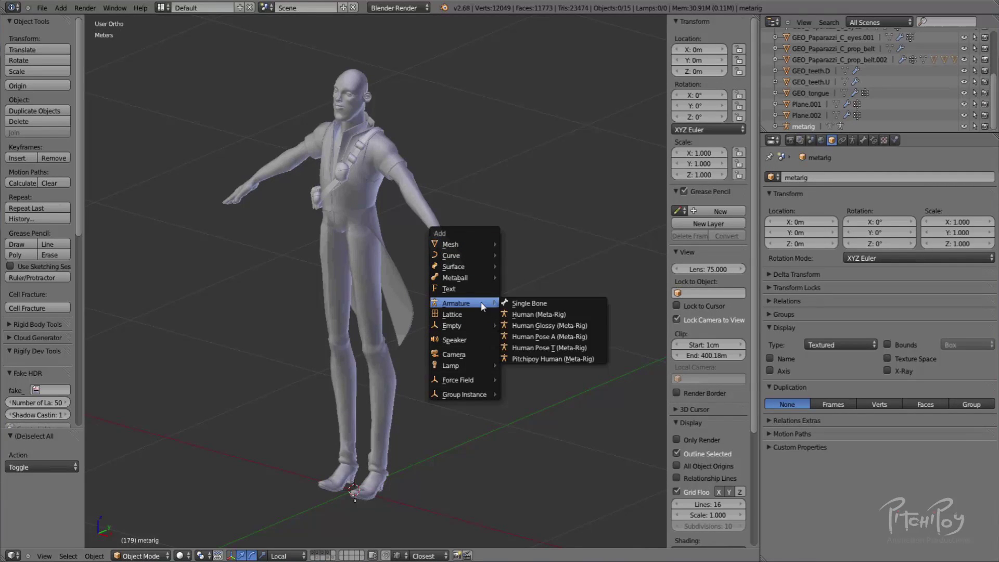
{"action": "left_click", "coordinate": [548, 365]}
{"action": "middle_click_drag", "start_coordinate": [436, 286], "coordinate": [490, 287]}
{"action": "key", "text": "KP_1"}
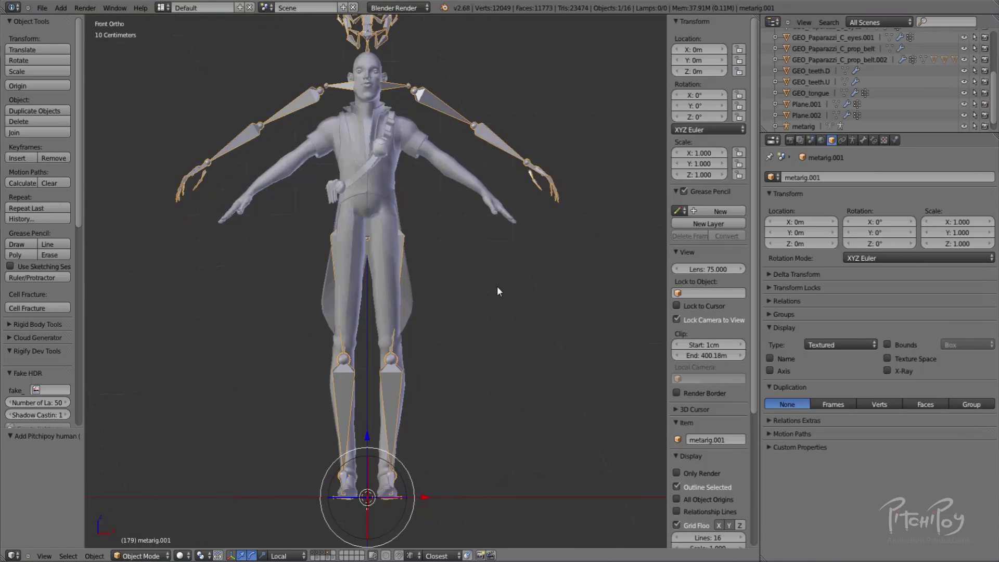
Compare the metarig's size and bone placement with the character model from several angles.
{"action": "middle_click_drag", "start_coordinate": [410, 170], "coordinate": [455, 173]}
{"action": "scroll", "coordinate": [372, 220], "scroll_direction": "up", "scroll_amount": 2}
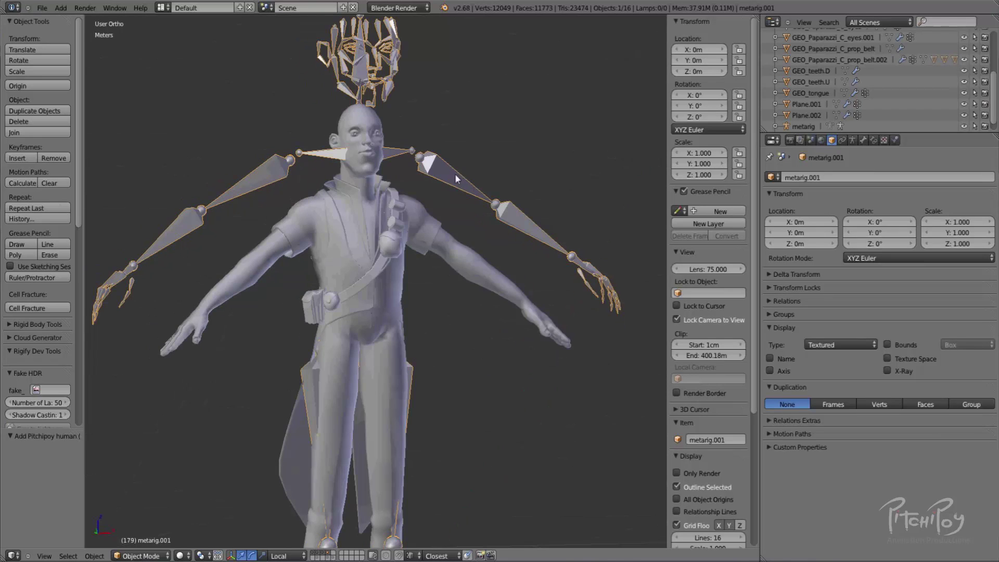
{"action": "middle_click_drag", "start_coordinate": [420, 124], "coordinate": [425, 146]}
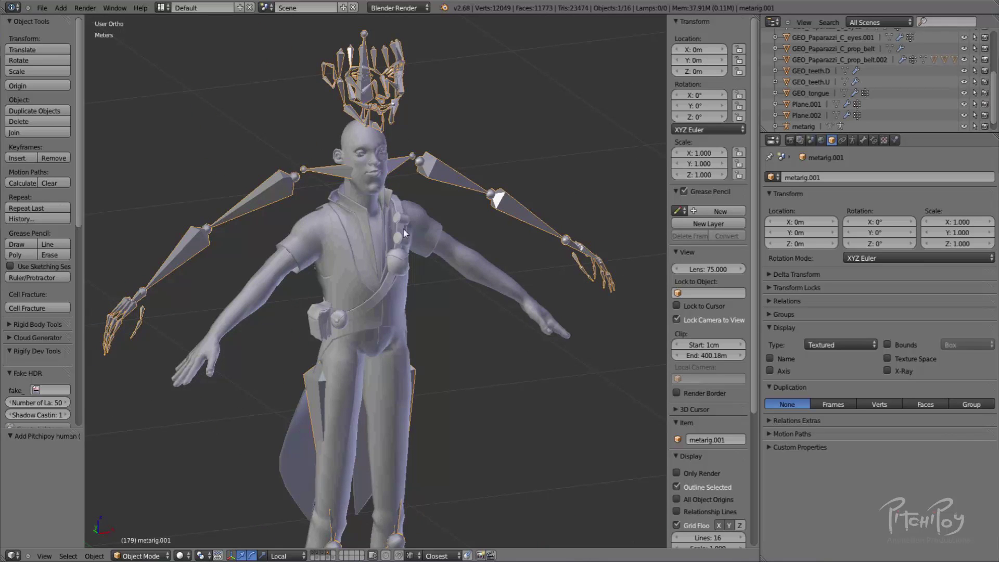
{"action": "middle_click_drag", "start_coordinate": [538, 211], "coordinate": [447, 222]}
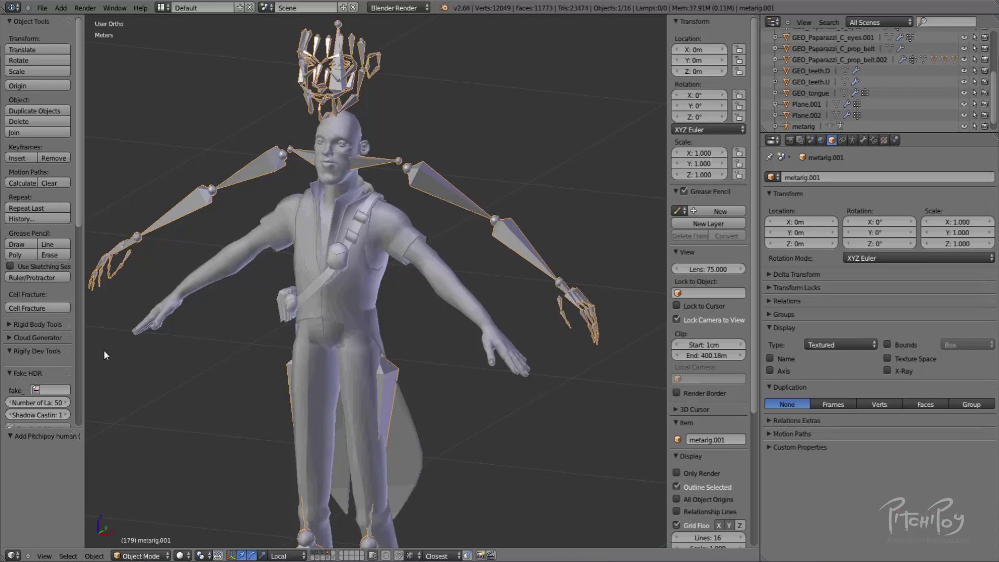
{"action": "scroll", "coordinate": [467, 319], "scroll_direction": "down", "scroll_amount": 4}
{"action": "middle_click_drag", "start_coordinate": [490, 296], "coordinate": [432, 328]}
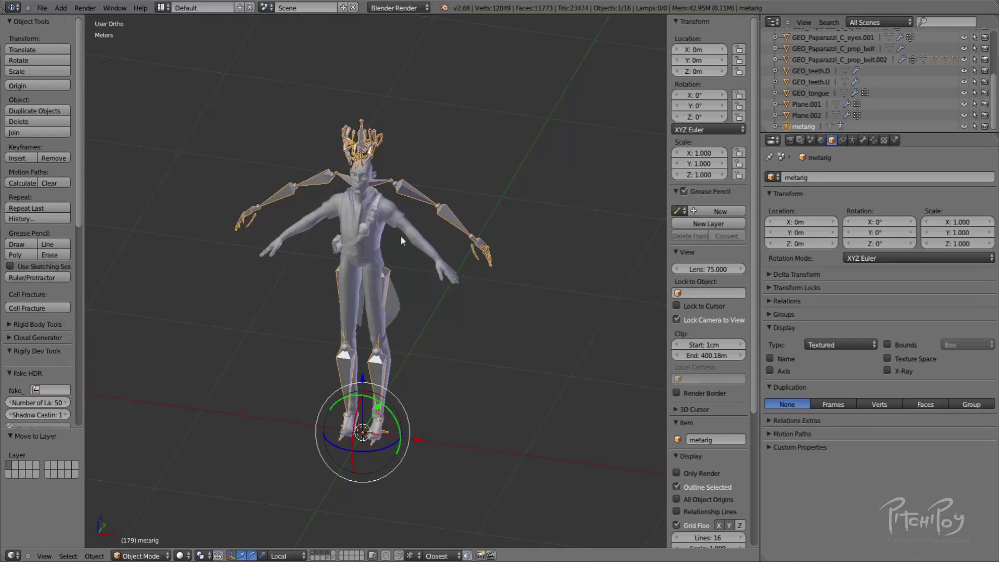
Move the metarig to layer 12, separate from the character's layers.
{"action": "middle_click_drag", "start_coordinate": [401, 235], "coordinate": [428, 247]}
{"action": "scroll", "coordinate": [416, 192], "scroll_direction": "up", "scroll_amount": 3}
{"action": "middle_click_drag", "start_coordinate": [496, 229], "coordinate": [463, 222]}
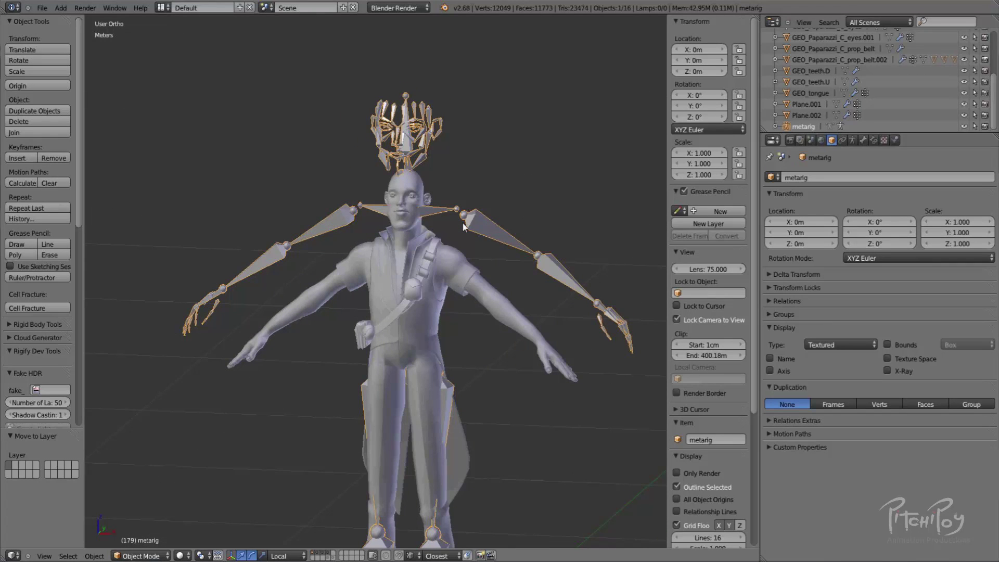
{"action": "key", "text": "m"}
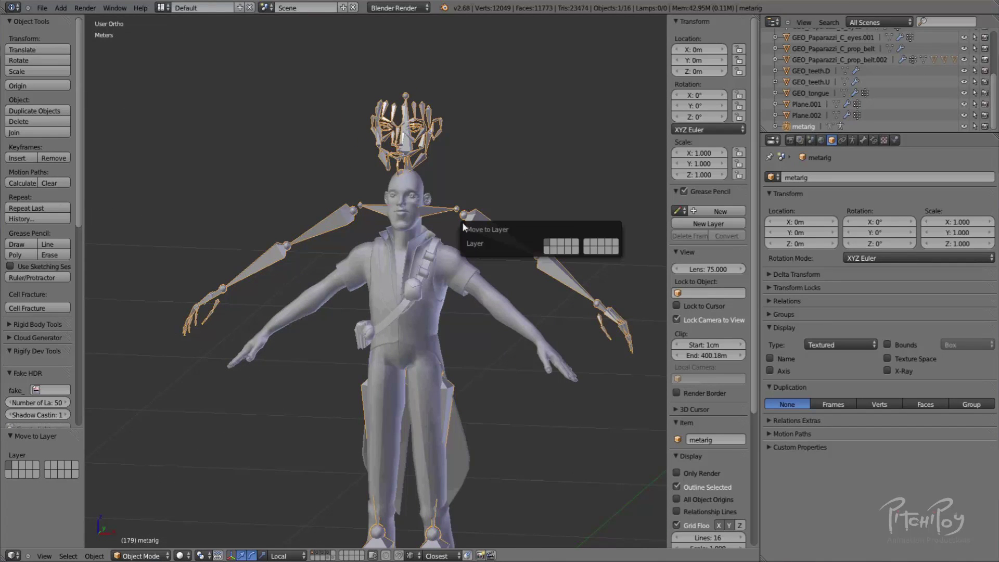
{"action": "left_click", "coordinate": [553, 248]}
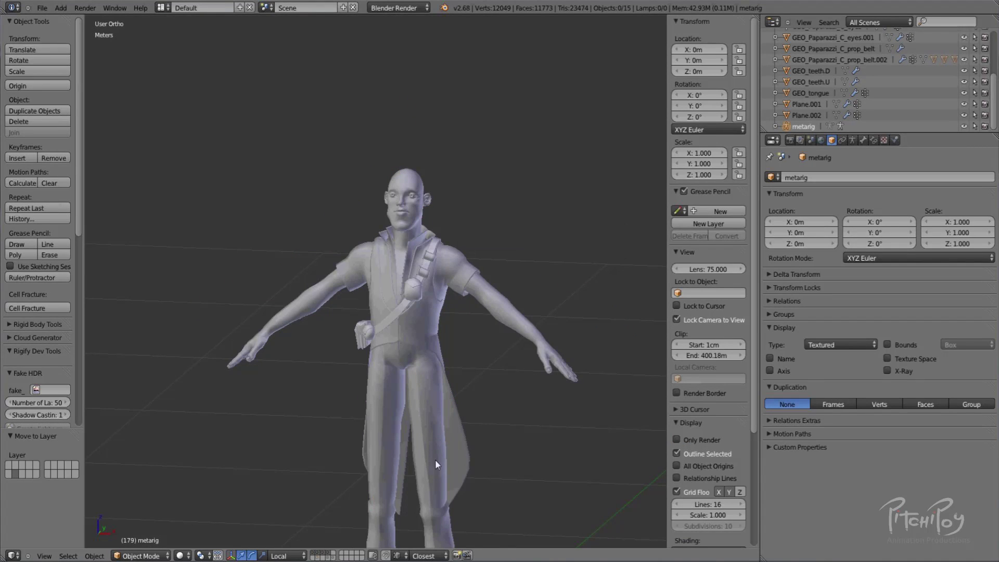
Display only layer 1 to isolate the character's head and arms, and view them from several sides.
{"action": "middle_click_drag", "start_coordinate": [423, 386], "coordinate": [371, 504], "text": "shift"}
{"action": "scroll", "coordinate": [402, 224], "scroll_direction": "down", "scroll_amount": 1}
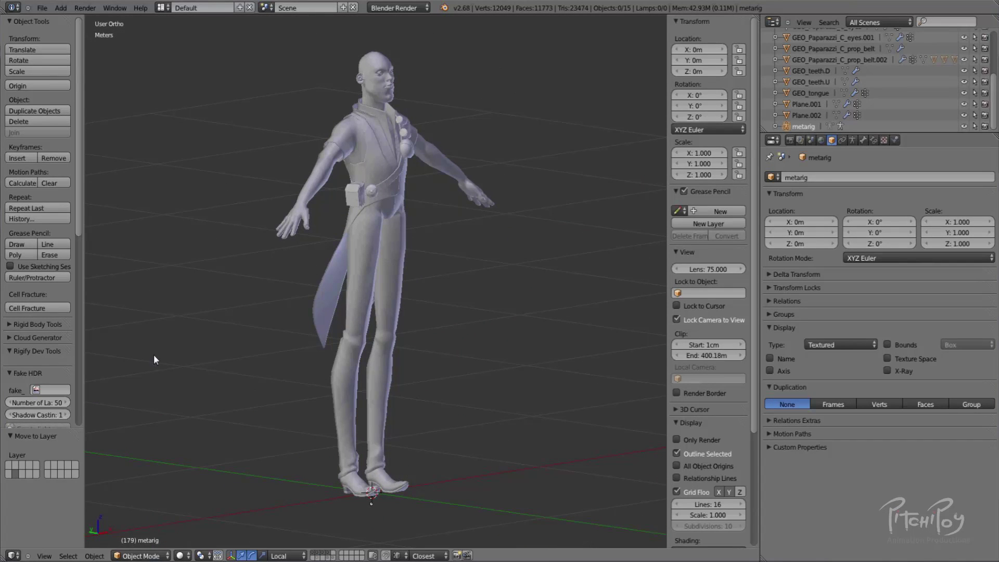
{"action": "middle_click_drag", "start_coordinate": [425, 282], "coordinate": [412, 229]}
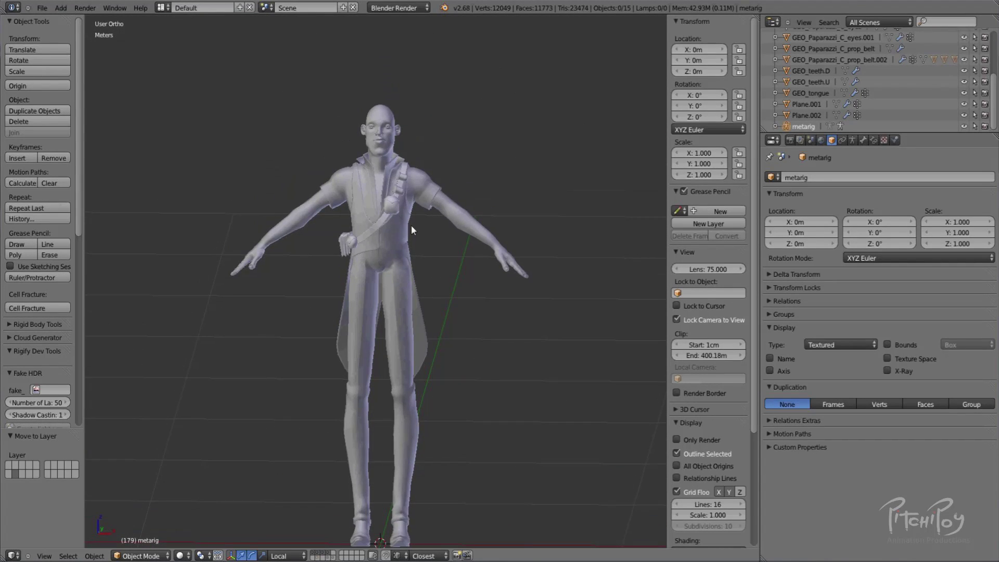
{"action": "left_click", "coordinate": [313, 557]}
{"action": "middle_click_drag", "start_coordinate": [334, 240], "coordinate": [442, 148]}
{"action": "middle_click_drag", "start_coordinate": [443, 148], "coordinate": [209, 147]}
{"action": "middle_click_drag", "start_coordinate": [388, 136], "coordinate": [345, 257], "text": "shift"}
{"action": "scroll", "coordinate": [343, 221], "scroll_direction": "up", "scroll_amount": 4}
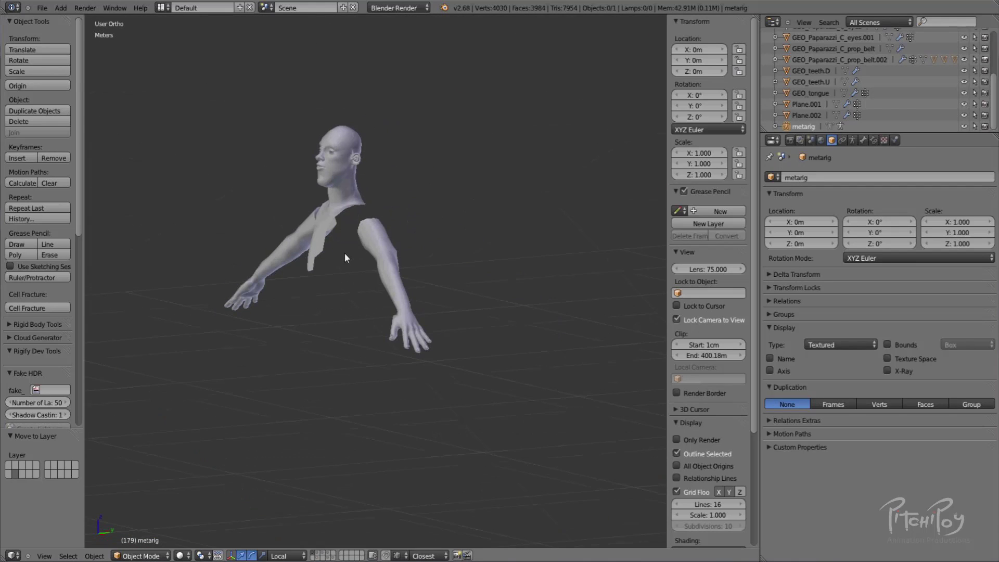
Display layer 2 as well, adding the shirt and trousers, and get close to the head.
{"action": "left_click", "coordinate": [318, 555], "text": "shift"}
{"action": "middle_click_drag", "start_coordinate": [354, 365], "coordinate": [280, 291]}
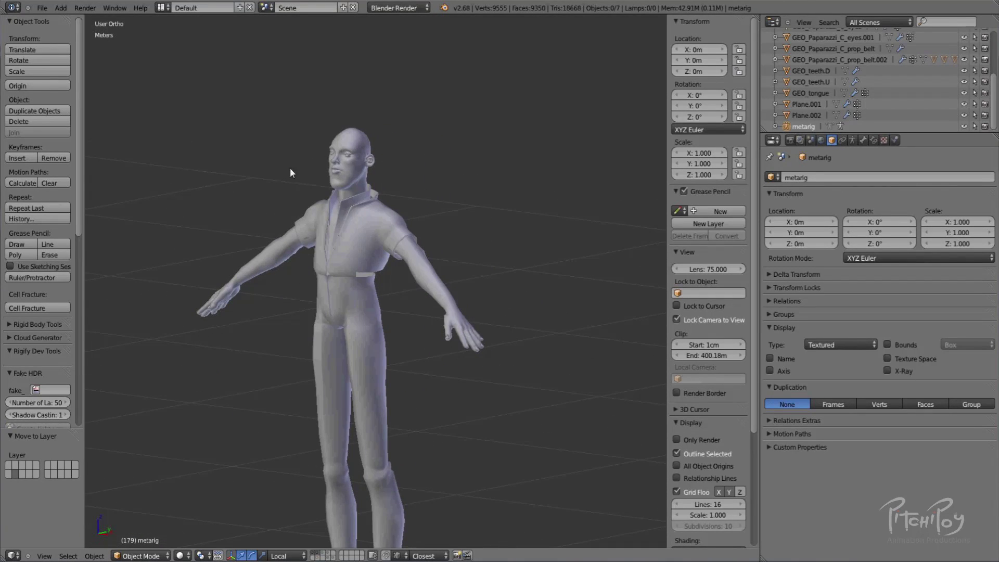
{"action": "mouse_move", "coordinate": [308, 471]}
{"action": "middle_mouse_down"}
{"action": "mouse_move", "coordinate": [320, 170]}
{"action": "mouse_move", "coordinate": [342, 361]}
{"action": "mouse_move", "coordinate": [362, 242]}
{"action": "mouse_move", "coordinate": [372, 283]}
{"action": "mouse_move", "coordinate": [572, 539]}
{"action": "middle_mouse_up"}
{"action": "scroll", "coordinate": [359, 219], "scroll_direction": "up", "scroll_amount": 11}
In wireframe display, select the separate parts inside the head one after another, ending with the tongue.
{"action": "key", "text": "z"}
{"action": "right_click", "coordinate": [445, 228]}
{"action": "right_click", "coordinate": [444, 228]}
{"action": "right_click", "coordinate": [331, 217]}
{"action": "right_click", "coordinate": [430, 240]}
{"action": "right_click", "coordinate": [413, 346]}
{"action": "right_click", "coordinate": [407, 367]}
{"action": "right_click", "coordinate": [408, 367]}
{"action": "right_click", "coordinate": [433, 357]}
Deselect everything and return the viewport to solid shading with the upper body in view.
{"action": "scroll", "coordinate": [433, 357], "scroll_direction": "down", "scroll_amount": 4}
{"action": "scroll", "coordinate": [415, 400], "scroll_direction": "down", "scroll_amount": 3, "text": "shift"}
{"action": "scroll", "coordinate": [417, 383], "scroll_direction": "down", "scroll_amount": 5}
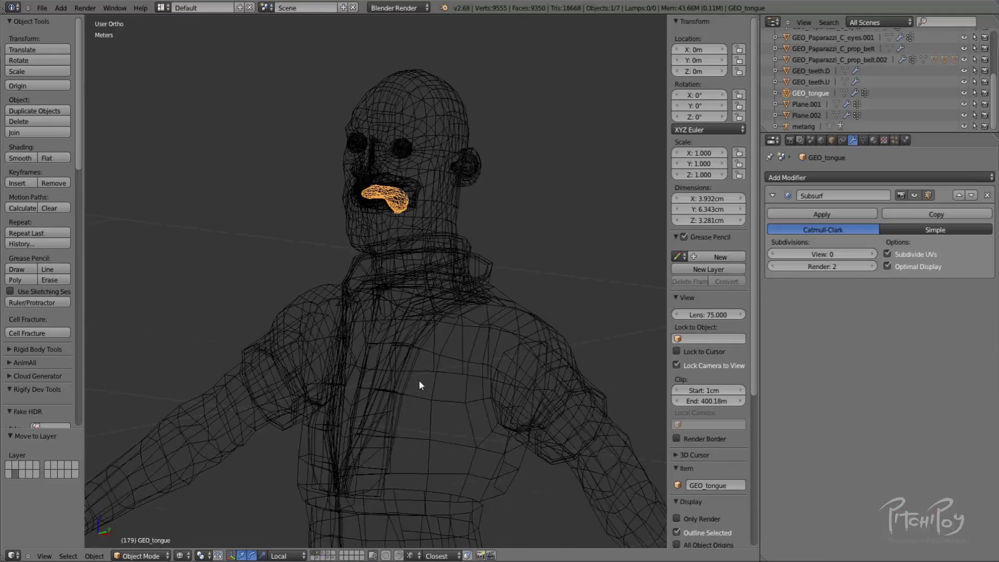
{"action": "scroll", "coordinate": [428, 415], "scroll_direction": "down", "scroll_amount": 2, "text": "shift"}
{"action": "key", "text": "a"}
{"action": "key", "text": "z"}
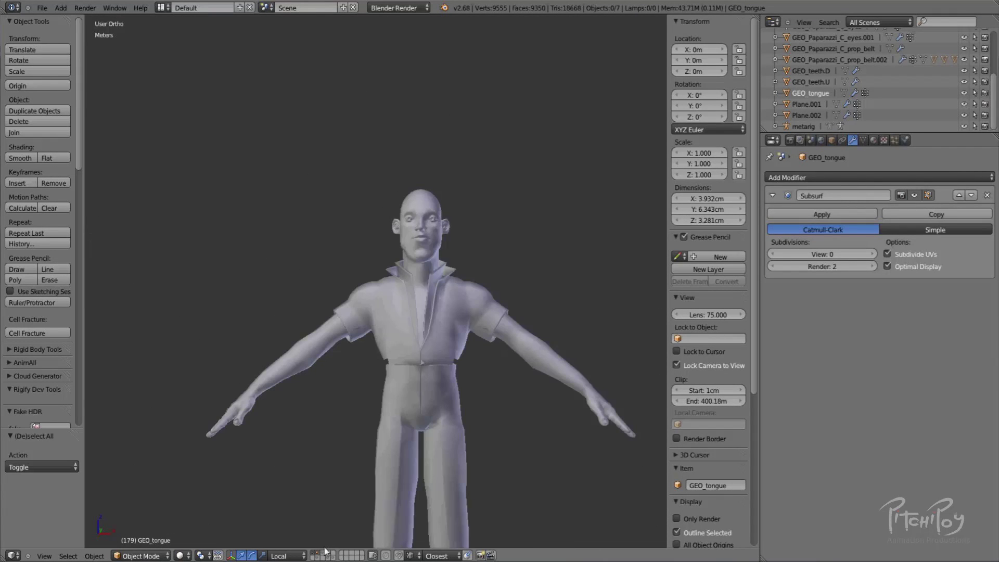
Display layer 3 as well, adding the long-tailed vest, and view it from behind.
{"action": "left_click", "coordinate": [322, 556], "text": "shift"}
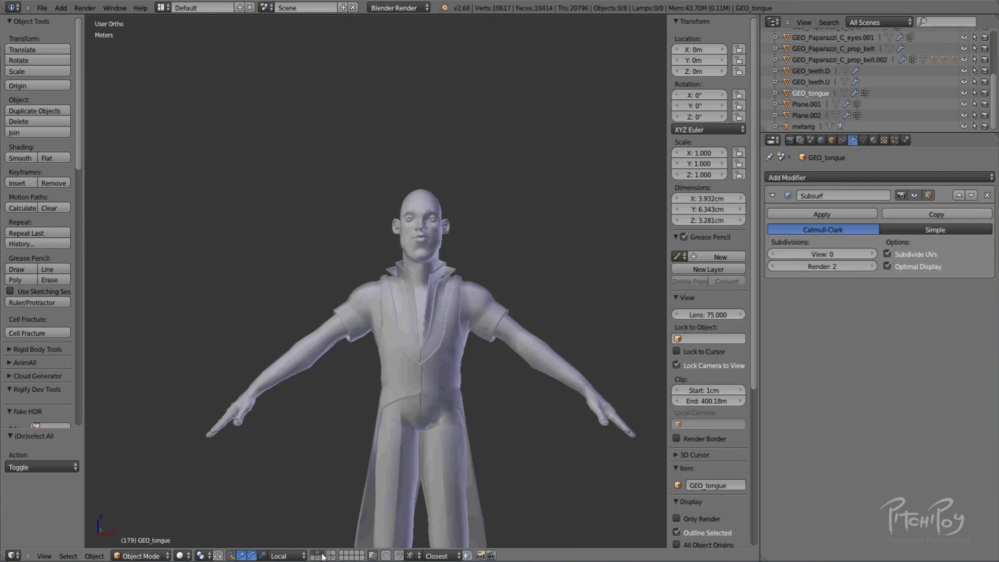
{"action": "middle_click_drag", "start_coordinate": [314, 339], "coordinate": [424, 204]}
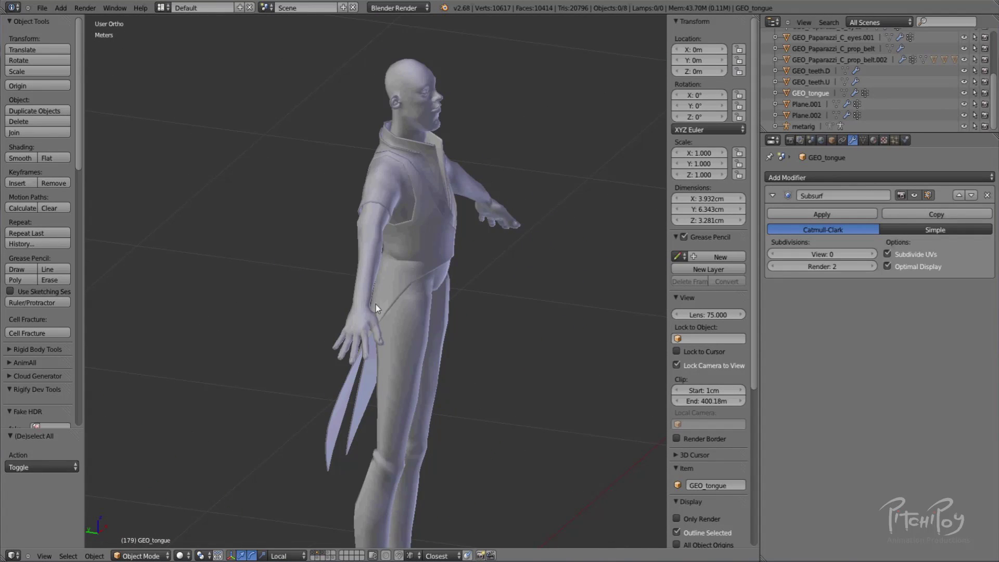
{"action": "middle_click_drag", "start_coordinate": [377, 309], "coordinate": [466, 308]}
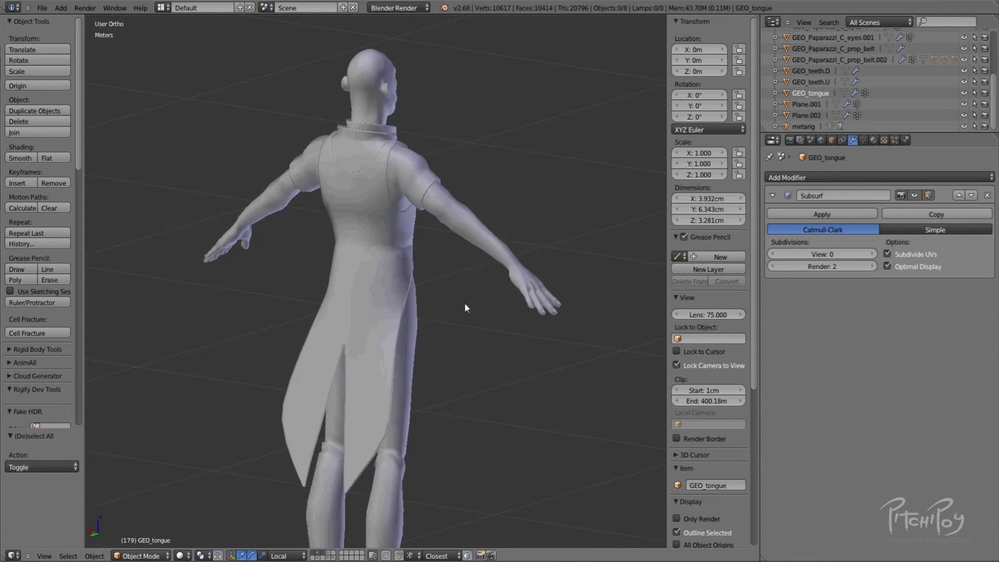
Display layer 4 as well, adding the belt props, and view the torso up close.
{"action": "left_click", "coordinate": [329, 553], "text": "shift"}
{"action": "middle_click_drag", "start_coordinate": [417, 332], "coordinate": [201, 309]}
{"action": "scroll", "coordinate": [457, 136], "scroll_direction": "up", "scroll_amount": 4}
{"action": "scroll", "coordinate": [457, 138], "scroll_direction": "down", "scroll_amount": 1}
{"action": "middle_click_drag", "start_coordinate": [454, 182], "coordinate": [512, 307], "text": "shift"}
{"action": "scroll", "coordinate": [528, 250], "scroll_direction": "up", "scroll_amount": 1}
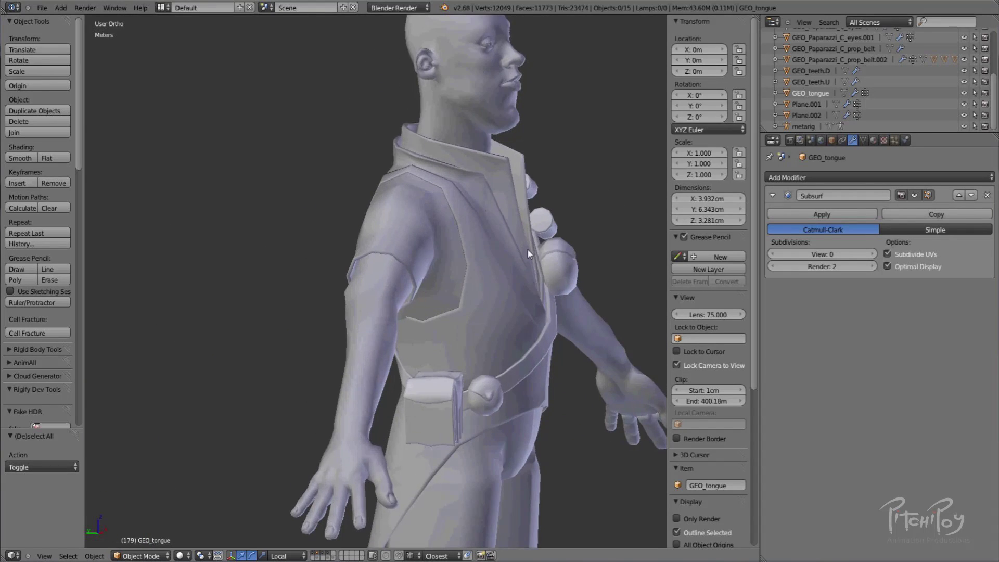
Examine the shoulder strap, pouches and layered clothing from the front, back and sides.
{"action": "middle_click_drag", "start_coordinate": [528, 250], "coordinate": [342, 261]}
{"action": "scroll", "coordinate": [342, 260], "scroll_direction": "down", "scroll_amount": 3}
{"action": "middle_click_drag", "start_coordinate": [426, 239], "coordinate": [500, 276]}
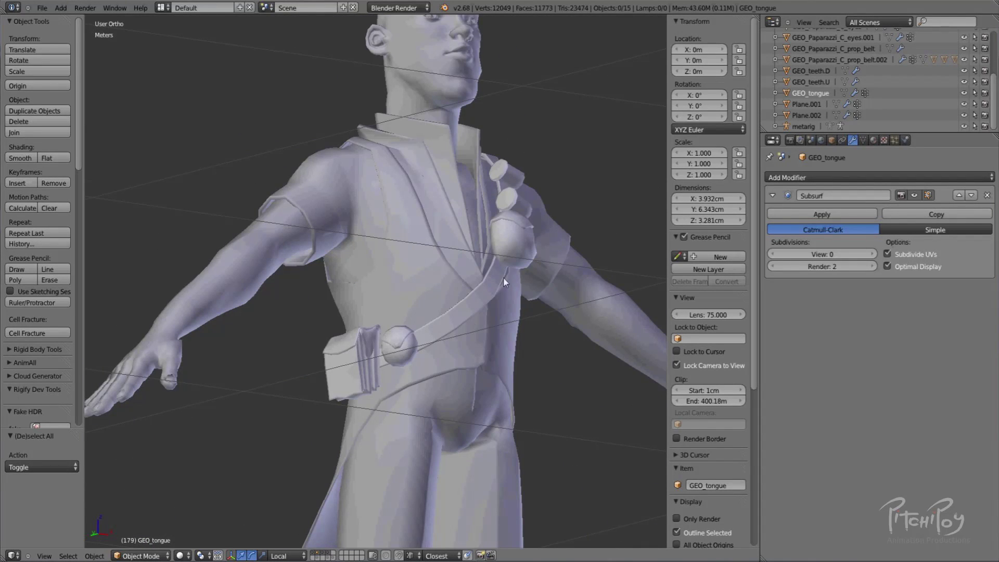
{"action": "middle_click_drag", "start_coordinate": [361, 389], "coordinate": [336, 401]}
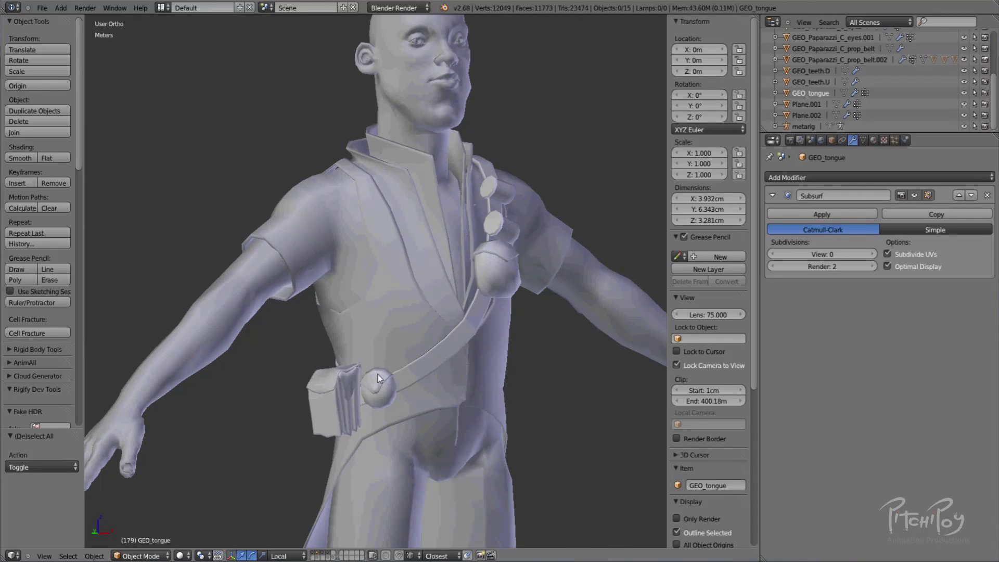
{"action": "middle_click_drag", "start_coordinate": [503, 179], "coordinate": [282, 220]}
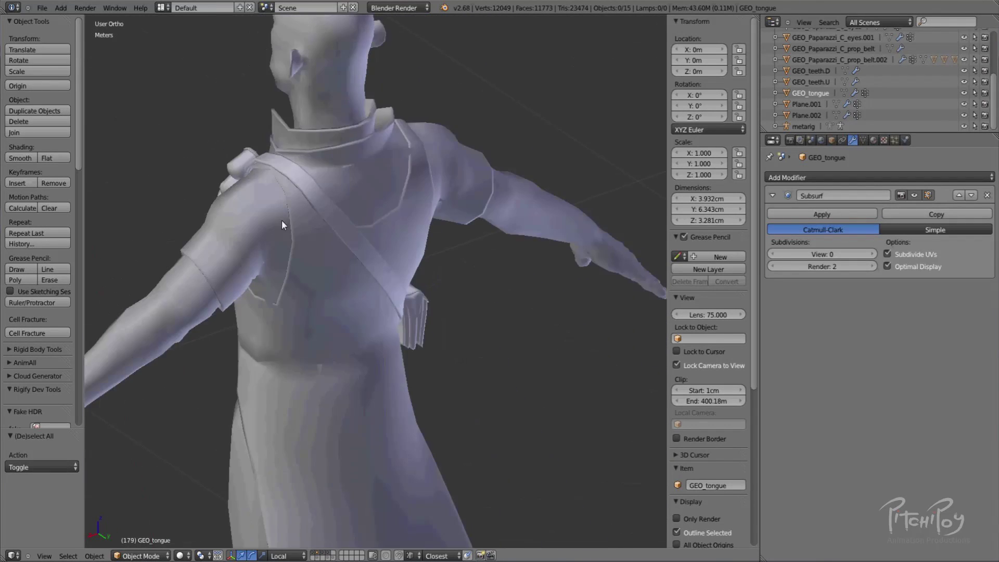
{"action": "middle_click_drag", "start_coordinate": [251, 168], "coordinate": [419, 208]}
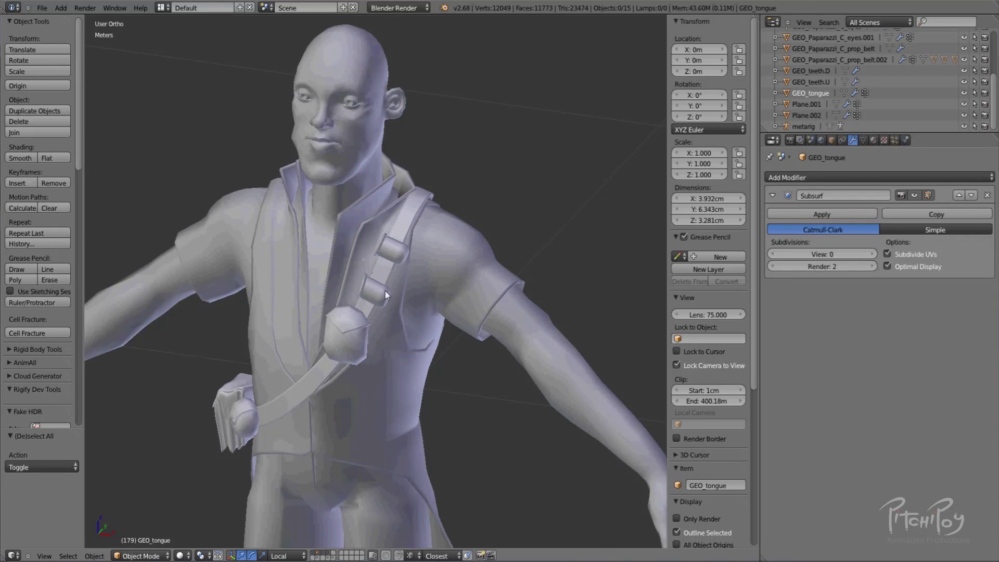
{"action": "middle_click_drag", "start_coordinate": [209, 440], "coordinate": [305, 363]}
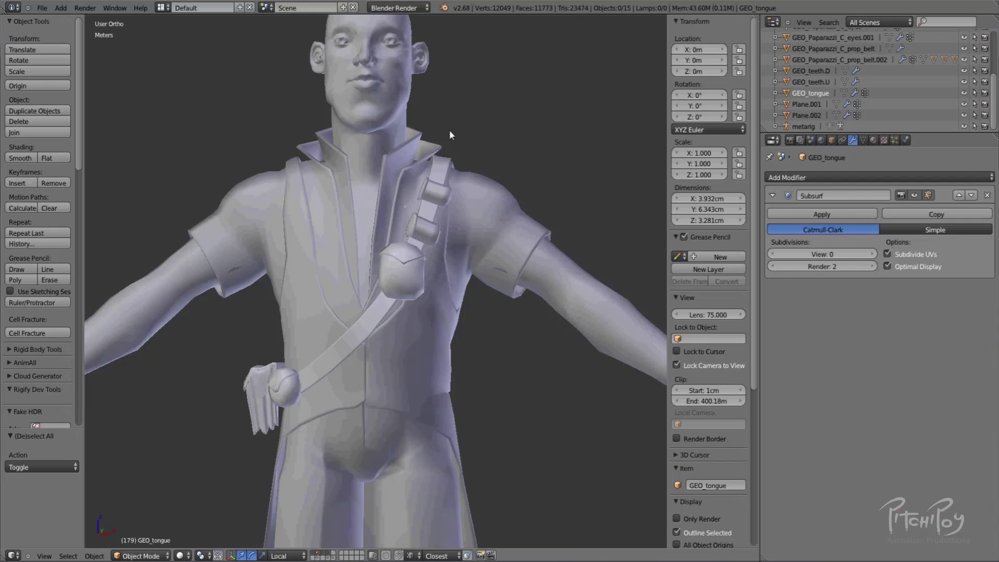
{"action": "middle_click_drag", "start_coordinate": [432, 146], "coordinate": [433, 262]}
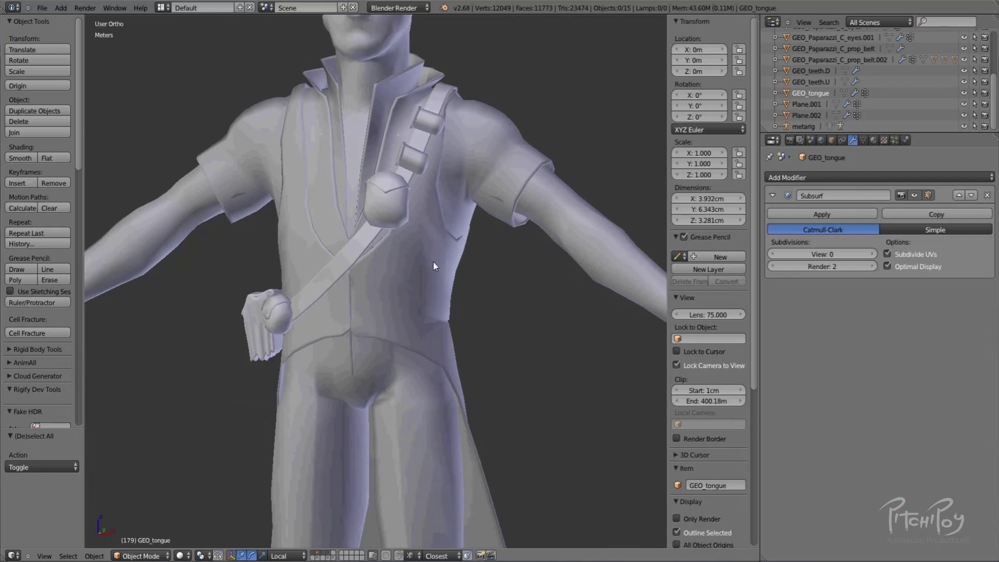
{"action": "scroll", "coordinate": [413, 491], "scroll_direction": "down", "scroll_amount": 6}
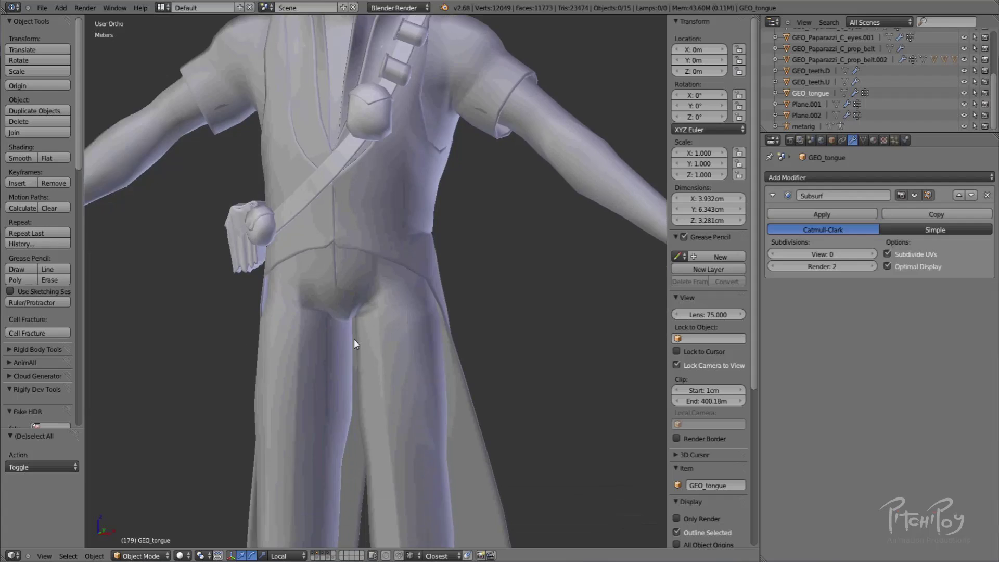
Display layer 12 together with the character's layers and select the metarig.
{"action": "left_click", "coordinate": [319, 559], "text": "shift"}
{"action": "middle_click_drag", "start_coordinate": [360, 243], "coordinate": [406, 235]}
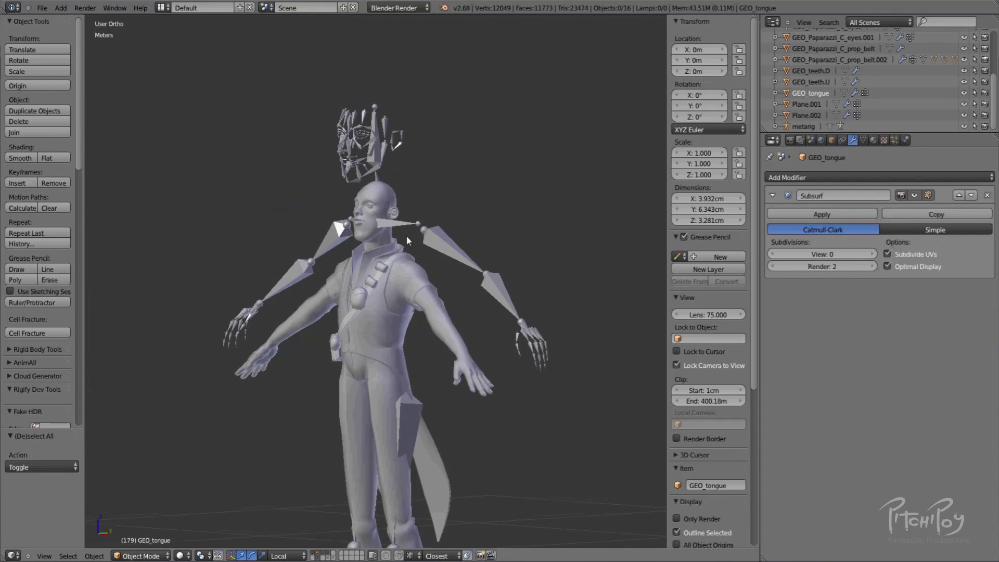
{"action": "right_click", "coordinate": [374, 141]}
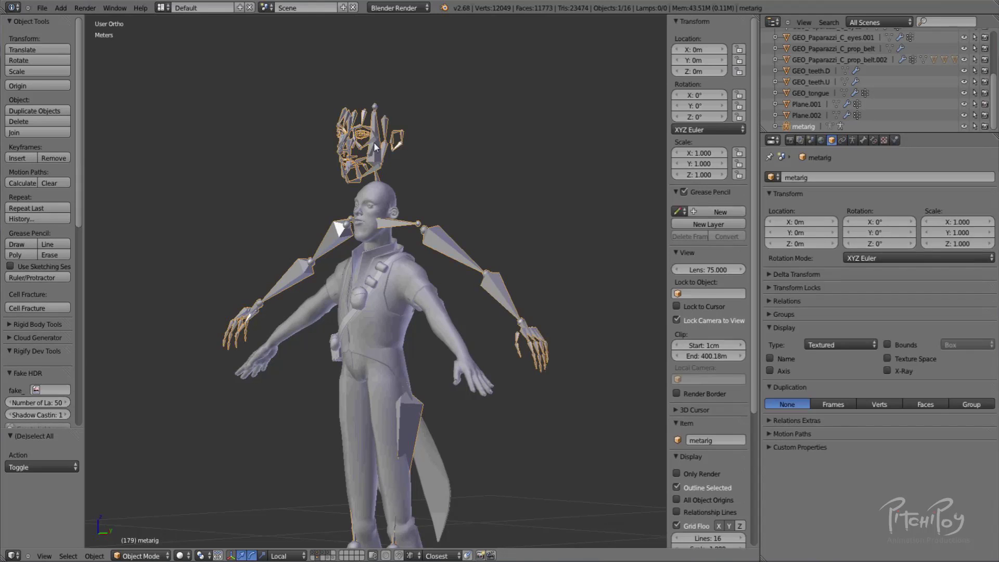
{"action": "middle_click_drag", "start_coordinate": [346, 299], "coordinate": [432, 231]}
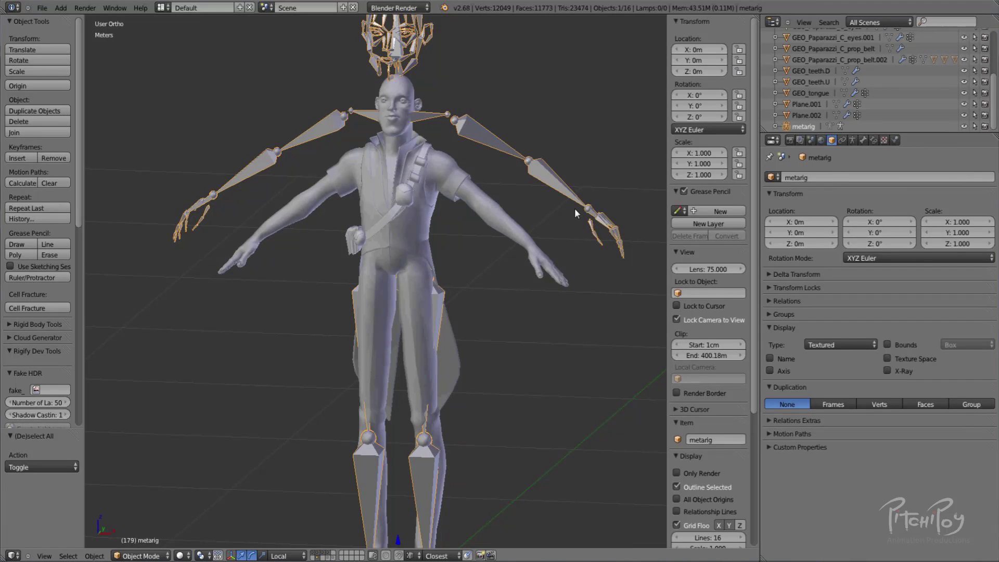
Enable X-Ray in the metarig's armature display settings so its bones draw in front of the character.
{"action": "left_click", "coordinate": [853, 140]}
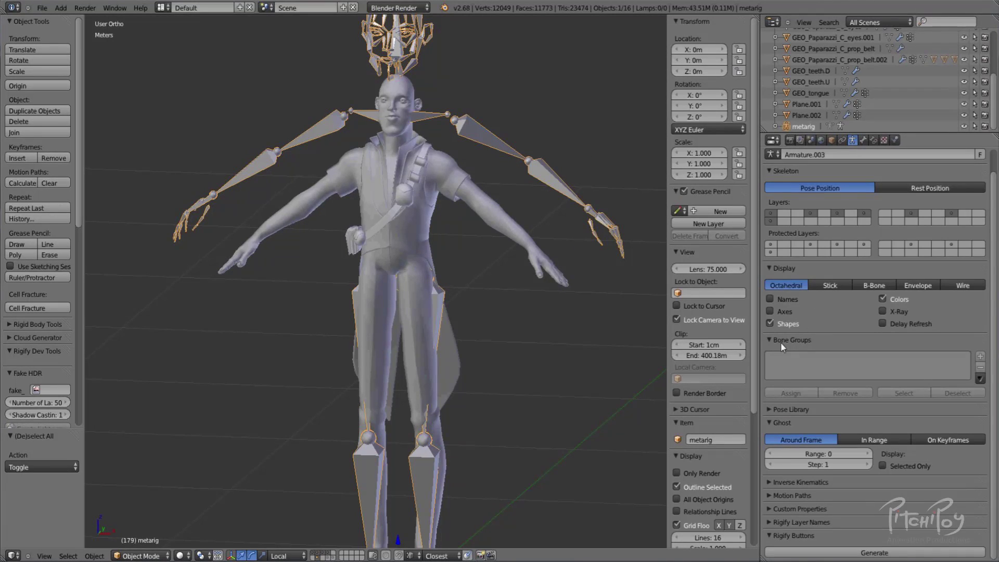
{"action": "left_click", "coordinate": [880, 315]}
{"action": "middle_click_drag", "start_coordinate": [565, 255], "coordinate": [492, 190]}
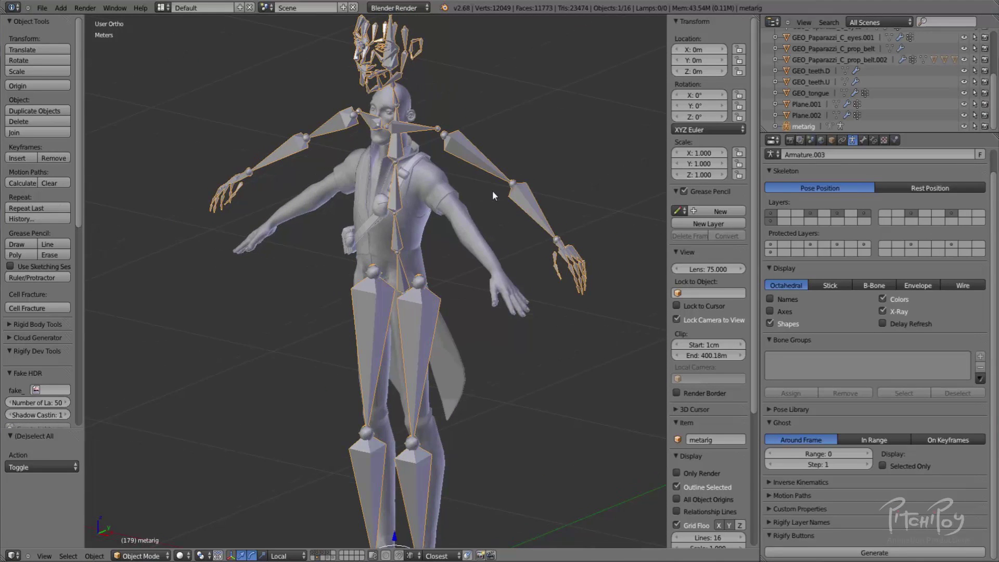
Compare the metarig's bones with the character's body from head to feet in front view, and the lower leg from the side.
{"action": "key", "text": "KP_1"}
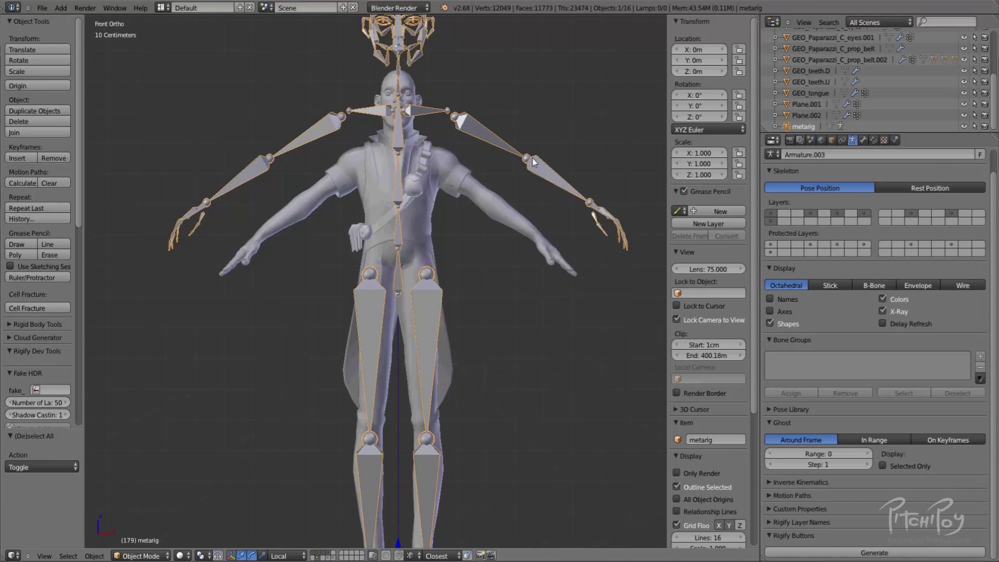
{"action": "scroll", "coordinate": [410, 244], "scroll_direction": "up", "scroll_amount": 3}
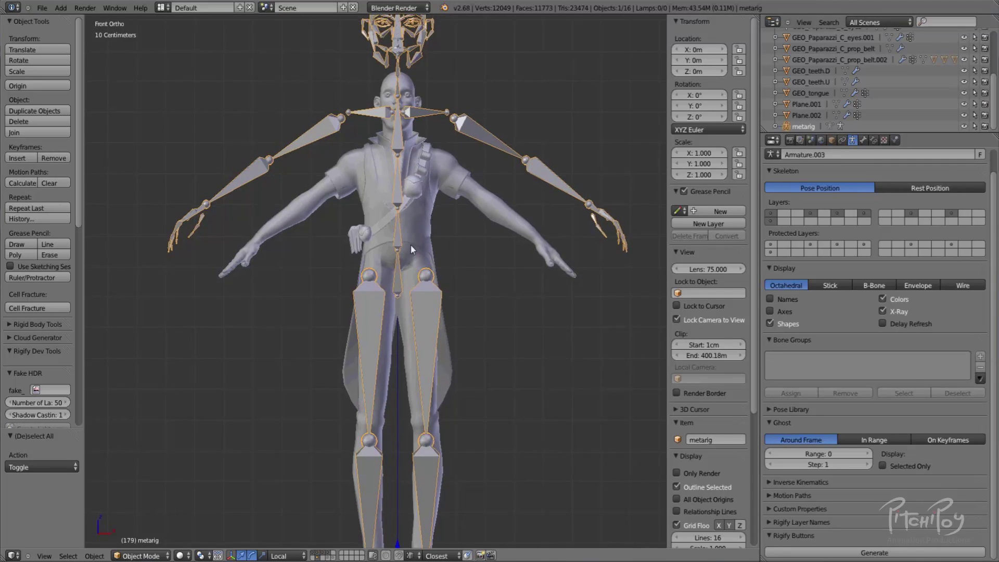
{"action": "middle_click_drag", "start_coordinate": [357, 87], "coordinate": [446, 240], "text": "shift"}
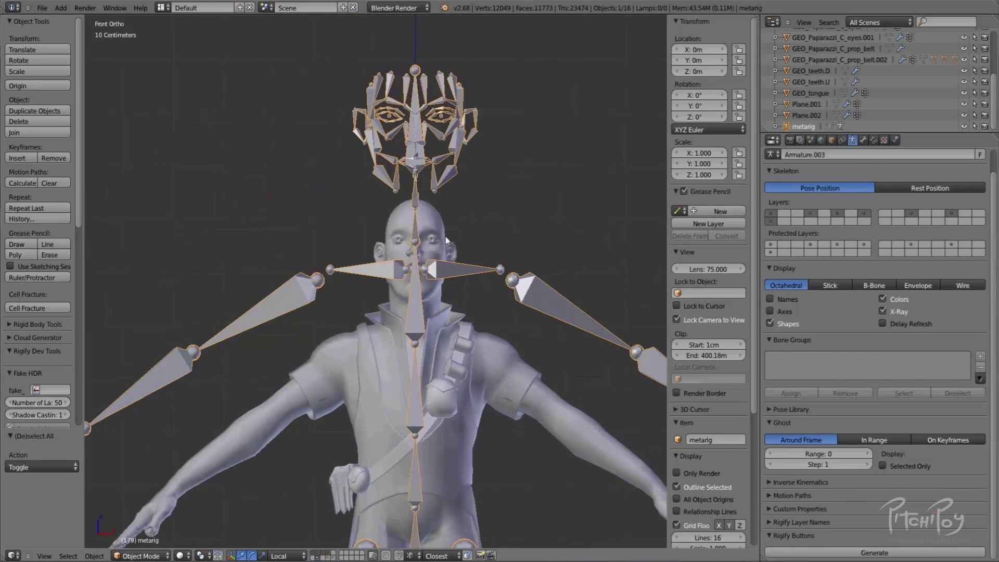
{"action": "middle_click_drag", "start_coordinate": [448, 350], "coordinate": [387, 141], "text": "shift"}
{"action": "middle_click_drag", "start_coordinate": [398, 372], "coordinate": [391, 206], "text": "shift"}
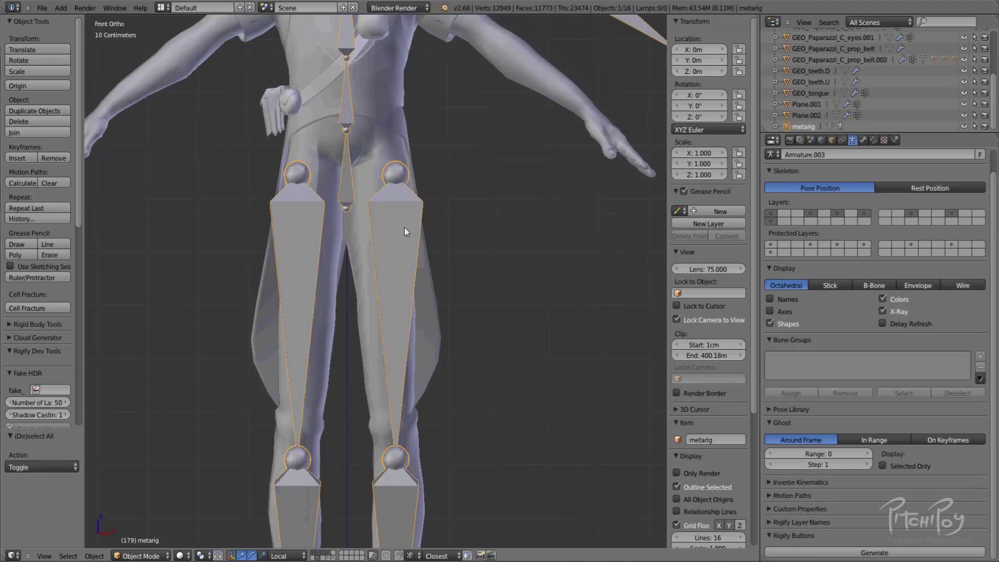
{"action": "middle_click_drag", "start_coordinate": [416, 382], "coordinate": [393, 134], "text": "shift"}
{"action": "middle_click_drag", "start_coordinate": [450, 331], "coordinate": [467, 205], "text": "shift"}
{"action": "key", "text": "KP_3"}
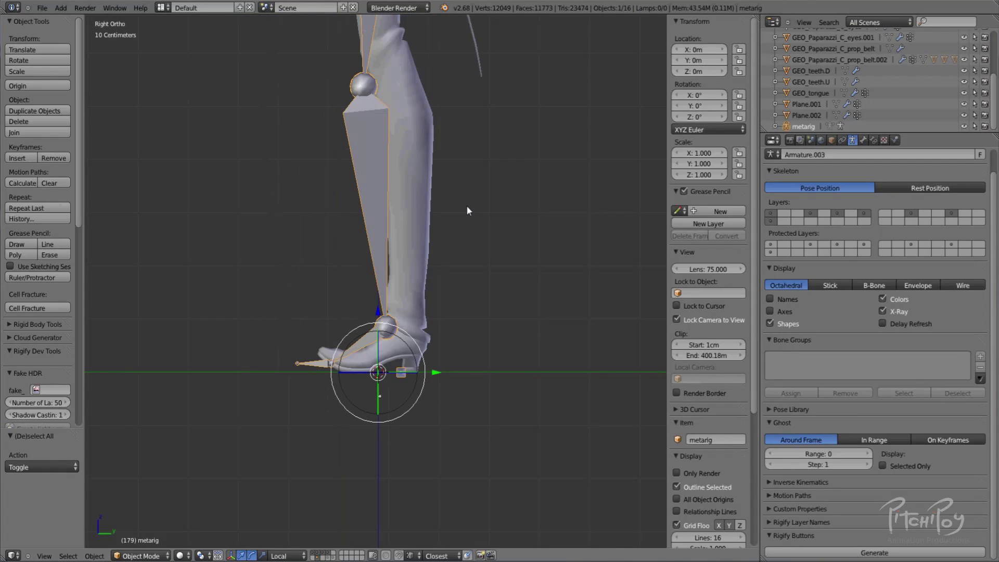
Start editing the metarig's bones and enable X-Axis Mirror.
{"action": "scroll", "coordinate": [458, 385], "scroll_direction": "up", "scroll_amount": 3}
{"action": "key", "text": "Tab"}
{"action": "right_click", "coordinate": [418, 440]}
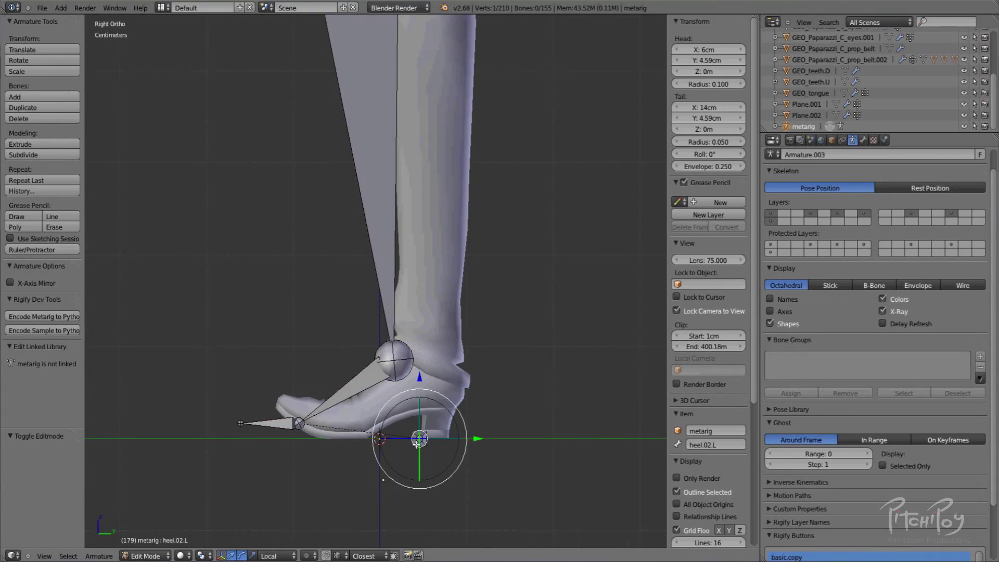
{"action": "left_click", "coordinate": [10, 284]}
{"action": "middle_click_drag", "start_coordinate": [420, 431], "coordinate": [401, 451]}
Move the heel.02.L bone back about 2.9 cm along Y to sit under the shoe's heel.
{"action": "right_click", "coordinate": [400, 453]}
{"action": "right_click", "coordinate": [420, 441]}
{"action": "key", "text": "KP_3"}
{"action": "scroll", "coordinate": [405, 428], "scroll_direction": "up", "scroll_amount": 4}
{"action": "left_click_drag", "start_coordinate": [437, 390], "coordinate": [477, 393]}
{"action": "middle_click_drag", "start_coordinate": [477, 393], "coordinate": [356, 294]}
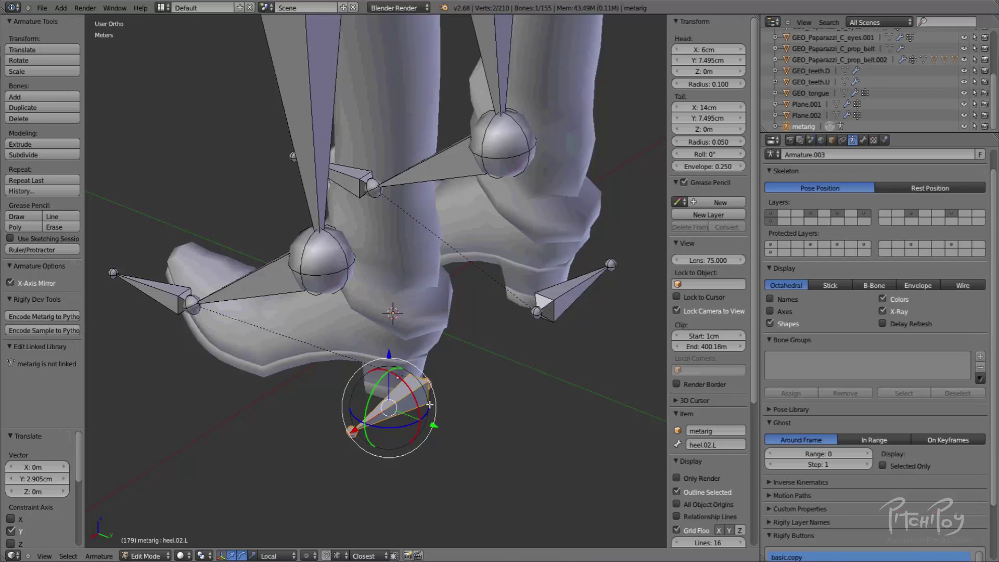
Move heel.02.L inward about 2.4 cm along its local X axis to centre it on the shoe's heel.
{"action": "scroll", "coordinate": [428, 410], "scroll_direction": "up", "scroll_amount": 1}
{"action": "middle_click_drag", "start_coordinate": [420, 403], "coordinate": [312, 419]}
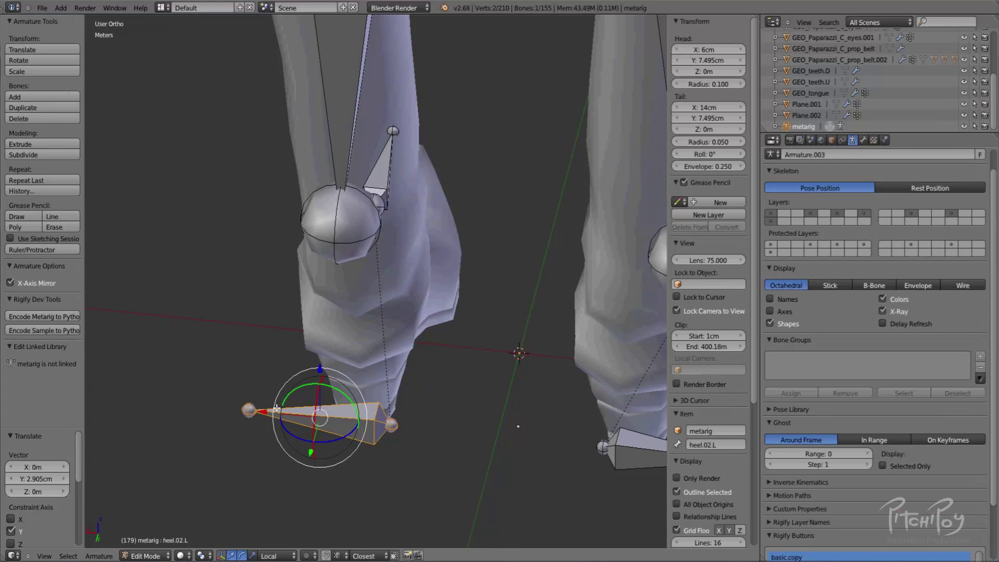
{"action": "key", "text": "g"}
{"action": "key", "text": "x"}
{"action": "key", "text": "x"}
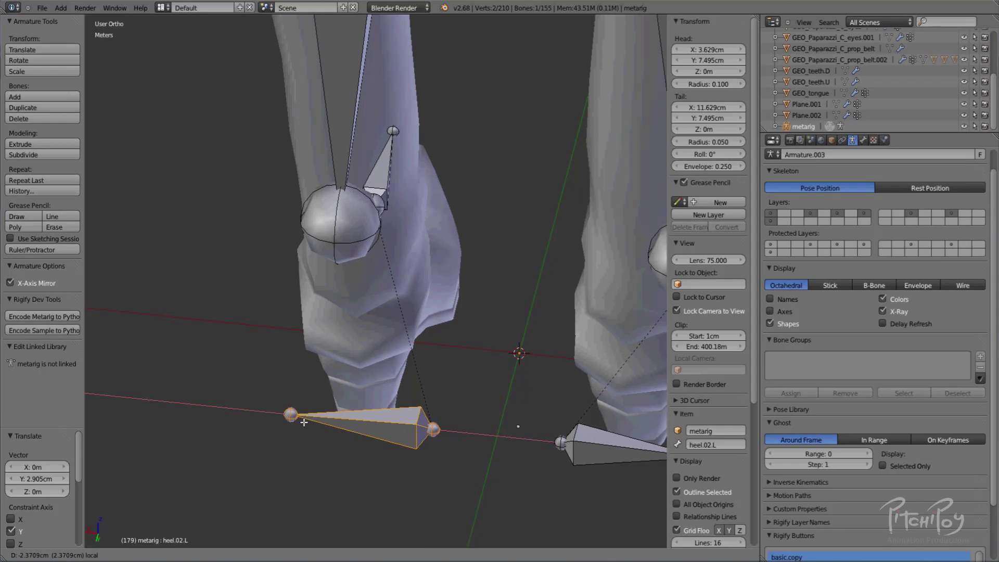
{"action": "left_click", "coordinate": [306, 422]}
{"action": "middle_click_drag", "start_coordinate": [342, 344], "coordinate": [443, 339]}
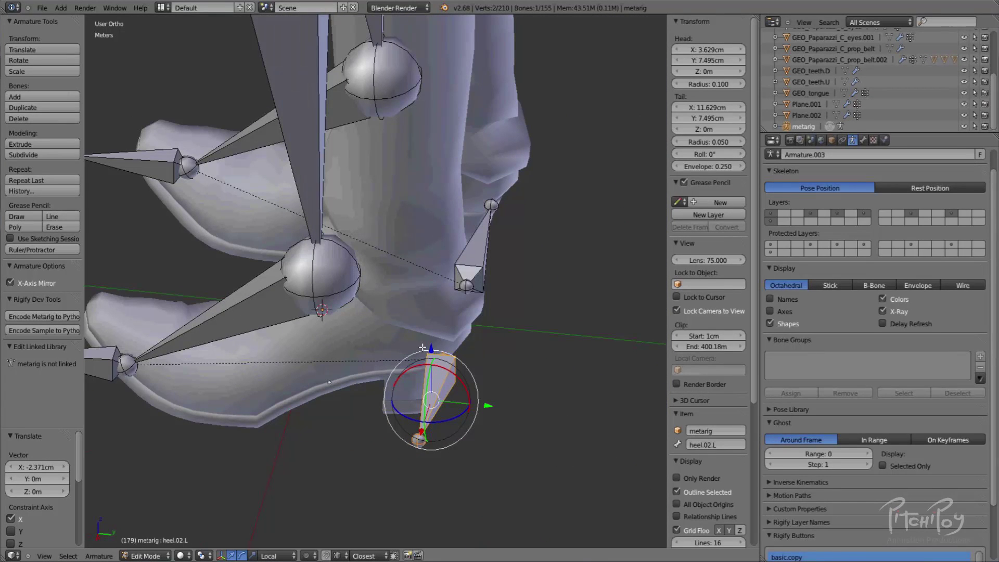
In wireframe display, move heel.02.L back about 5 mm along Y to the heel's rear edge and check its alignment.
{"action": "key", "text": "KP_3"}
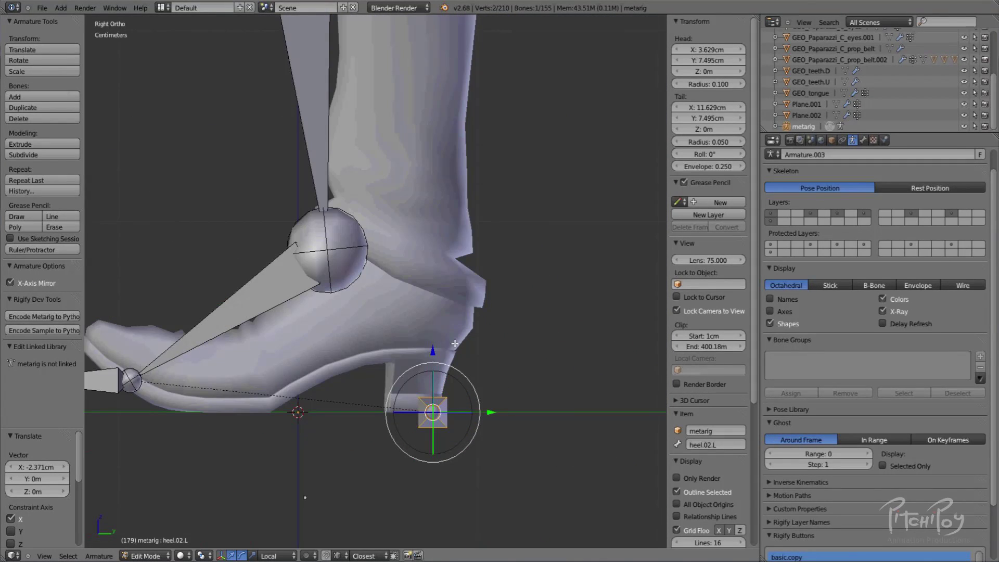
{"action": "key", "text": "z"}
{"action": "scroll", "coordinate": [481, 423], "scroll_direction": "up", "scroll_amount": 2}
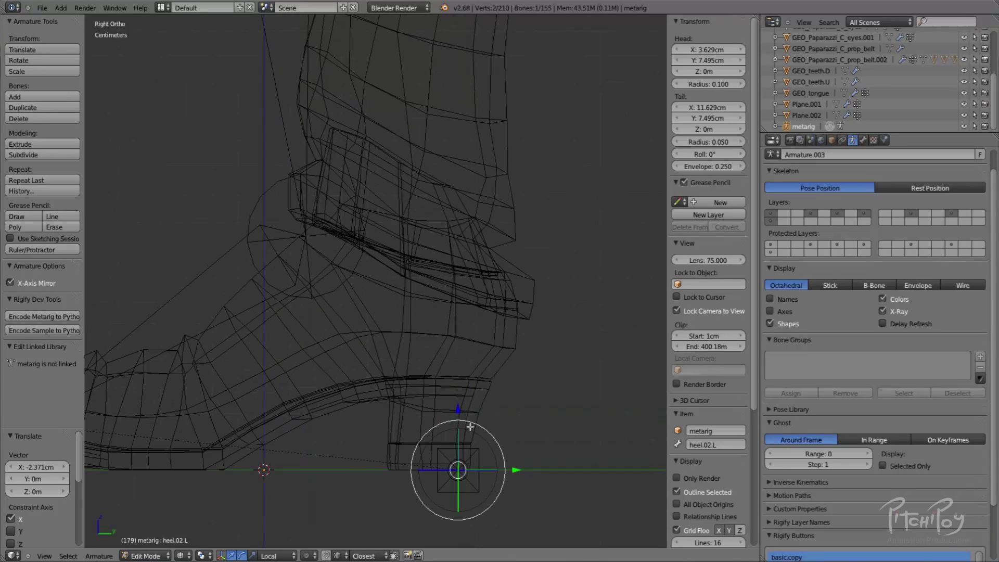
{"action": "key", "text": "g"}
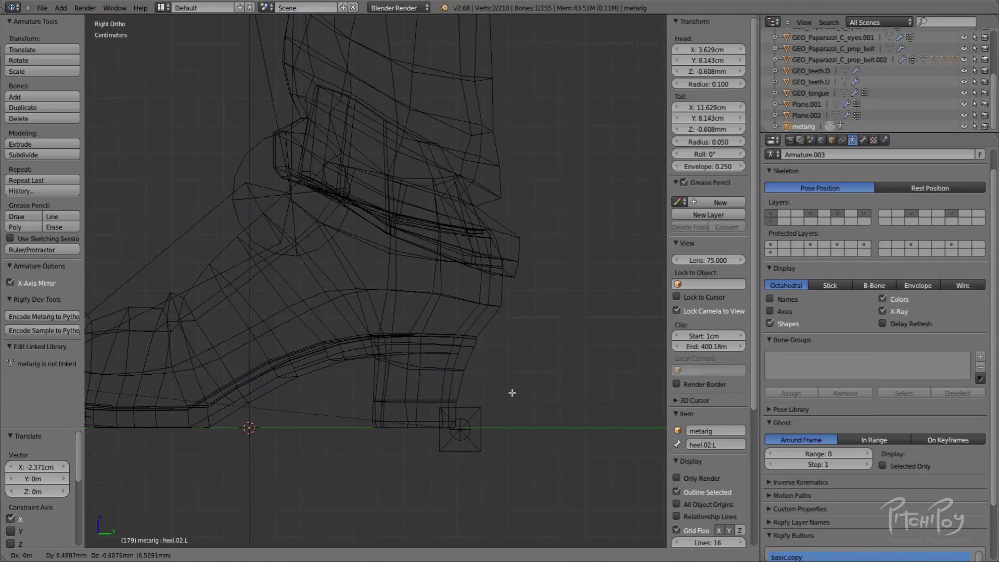
{"action": "right_click", "coordinate": [511, 393]}
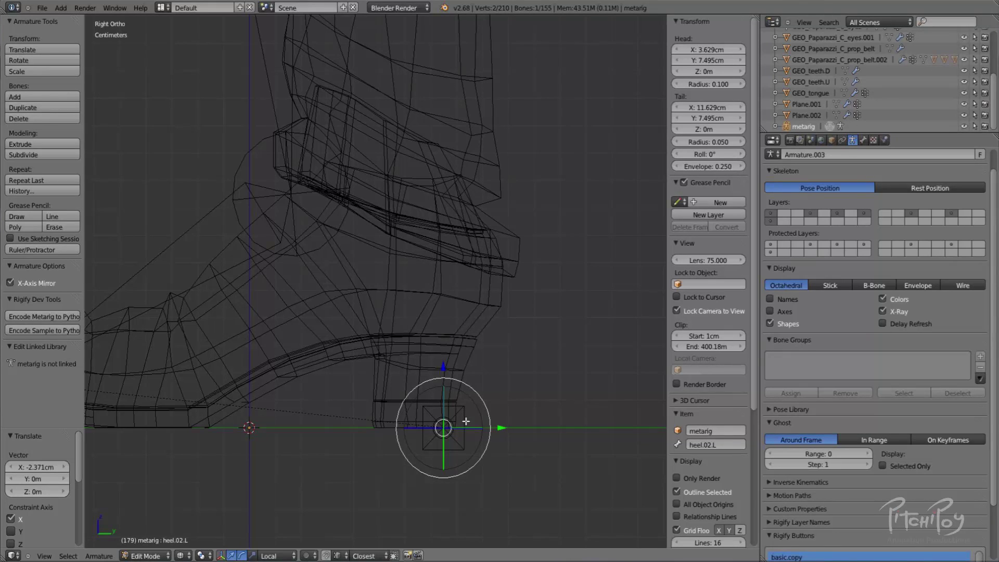
{"action": "key", "text": "g"}
{"action": "key", "text": "y"}
{"action": "key", "text": "ctrl"}
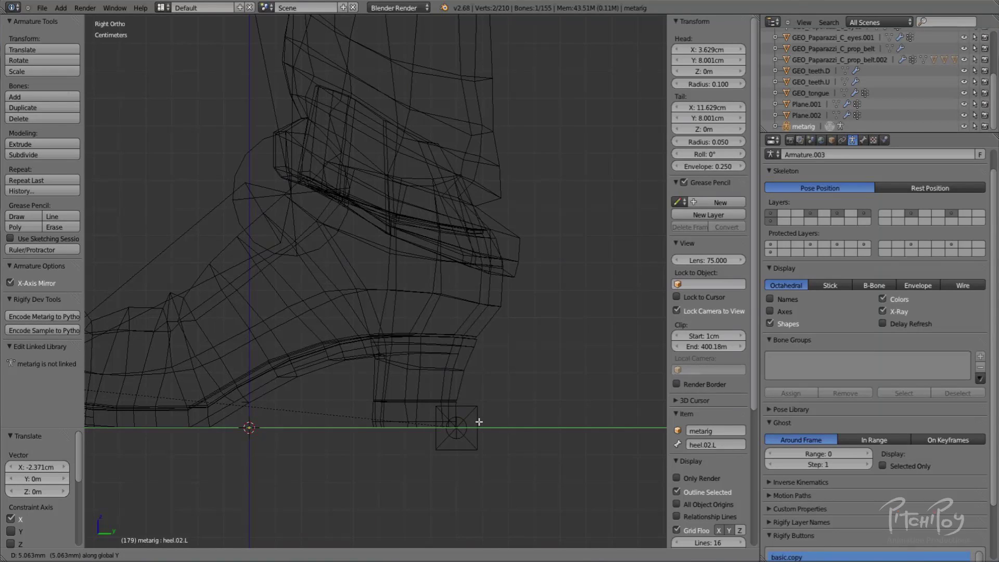
{"action": "left_click", "coordinate": [479, 422]}
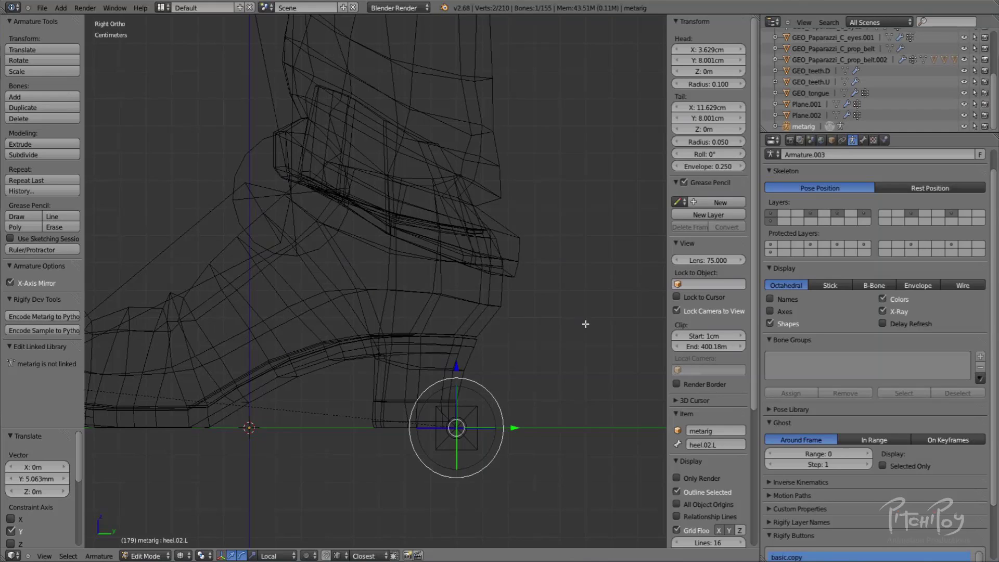
{"action": "middle_click_drag", "start_coordinate": [546, 361], "coordinate": [436, 443]}
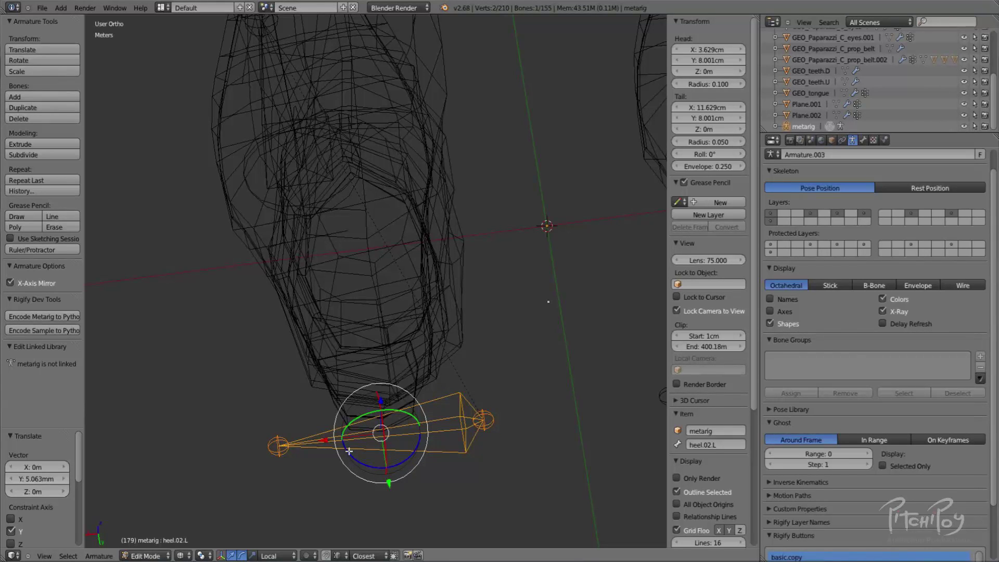
{"action": "middle_click_drag", "start_coordinate": [374, 441], "coordinate": [365, 351]}
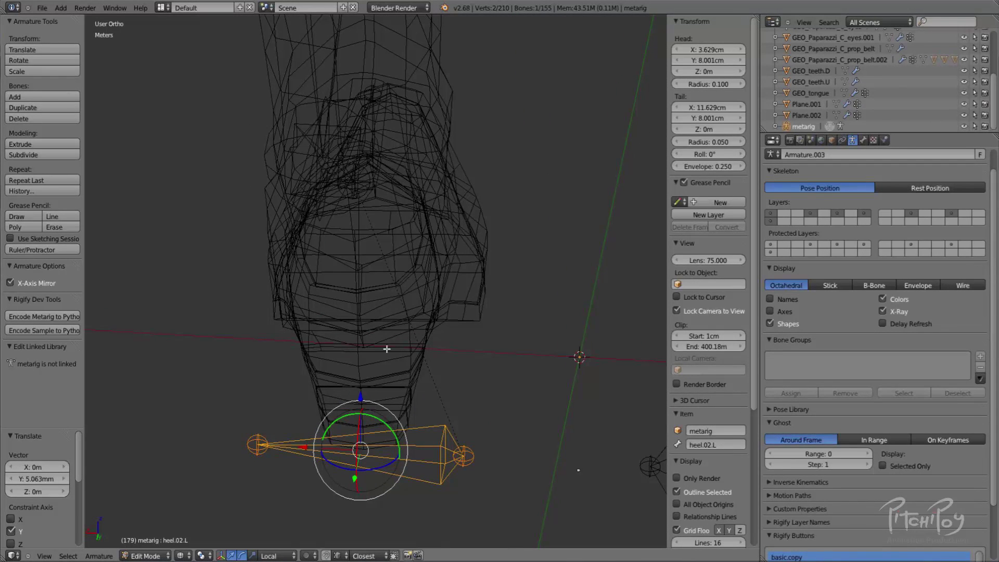
{"action": "middle_click_drag", "start_coordinate": [361, 402], "coordinate": [394, 469]}
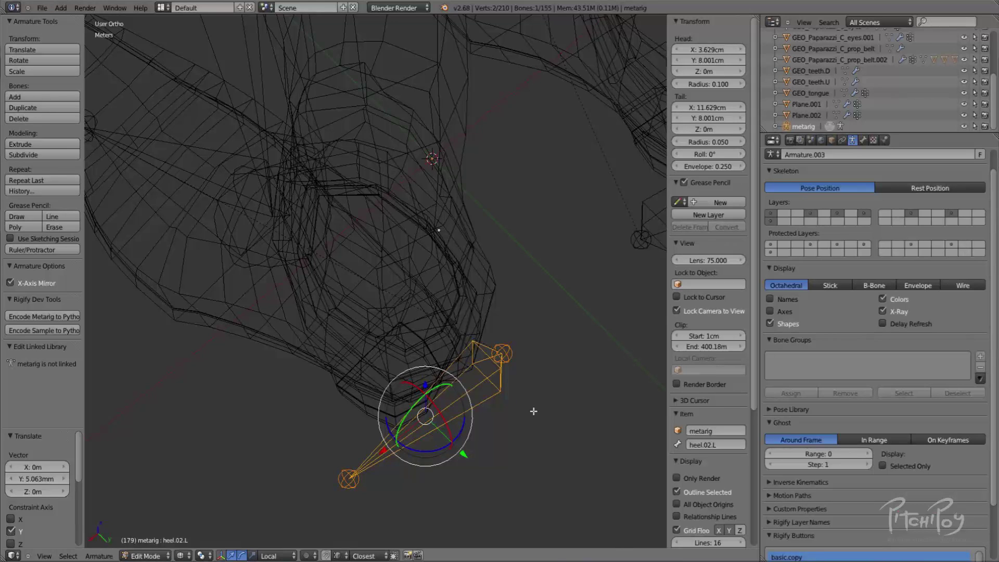
{"action": "middle_click_drag", "start_coordinate": [364, 279], "coordinate": [412, 227]}
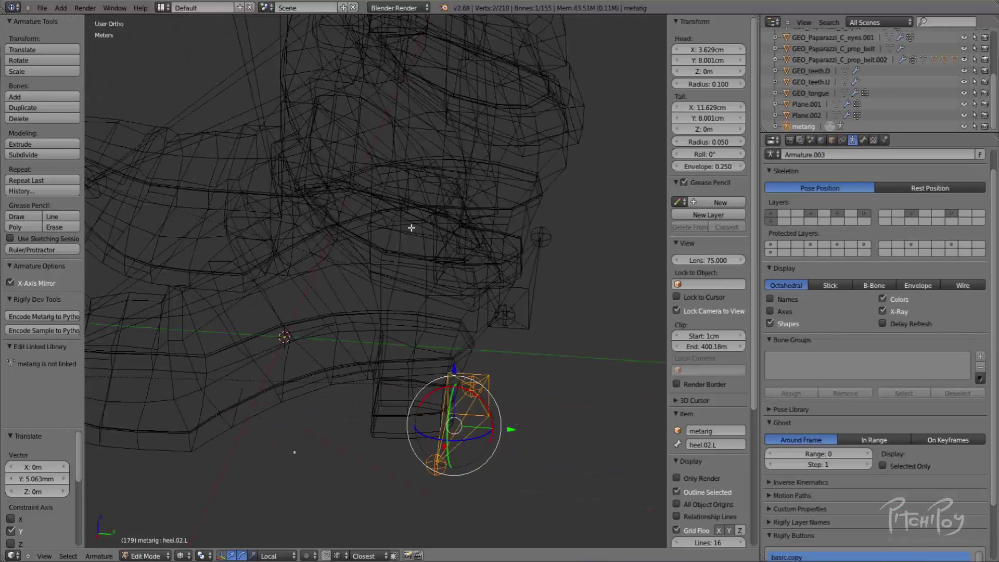
In solid side view, move the ankle joint at the end of shin.L back about 4.1 cm and up about 7 mm.
{"action": "key", "text": "KP_3"}
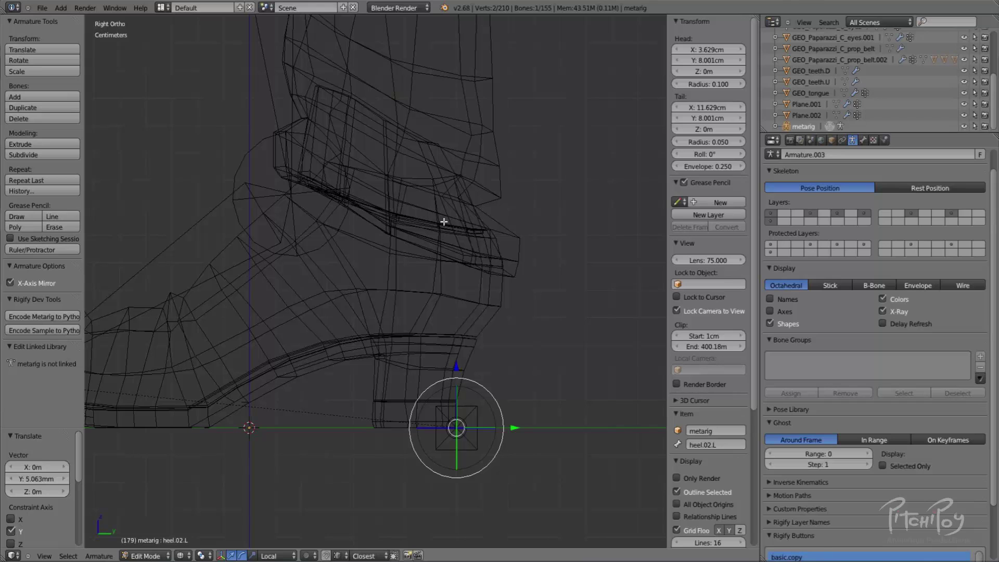
{"action": "right_click", "coordinate": [312, 205]}
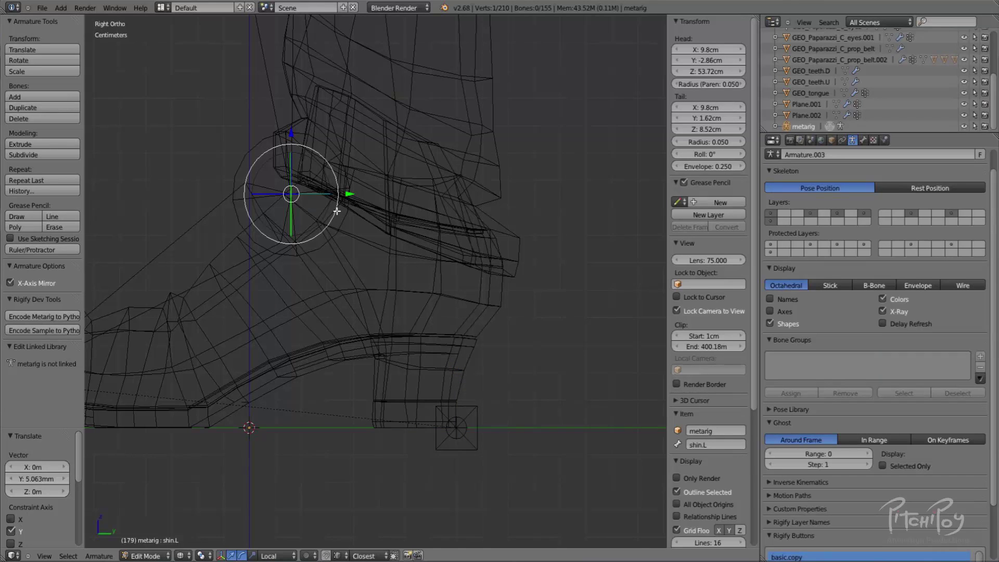
{"action": "scroll", "coordinate": [356, 203], "scroll_direction": "down", "scroll_amount": 3}
{"action": "middle_click_drag", "start_coordinate": [355, 203], "coordinate": [428, 267], "text": "shift"}
{"action": "key", "text": "z"}
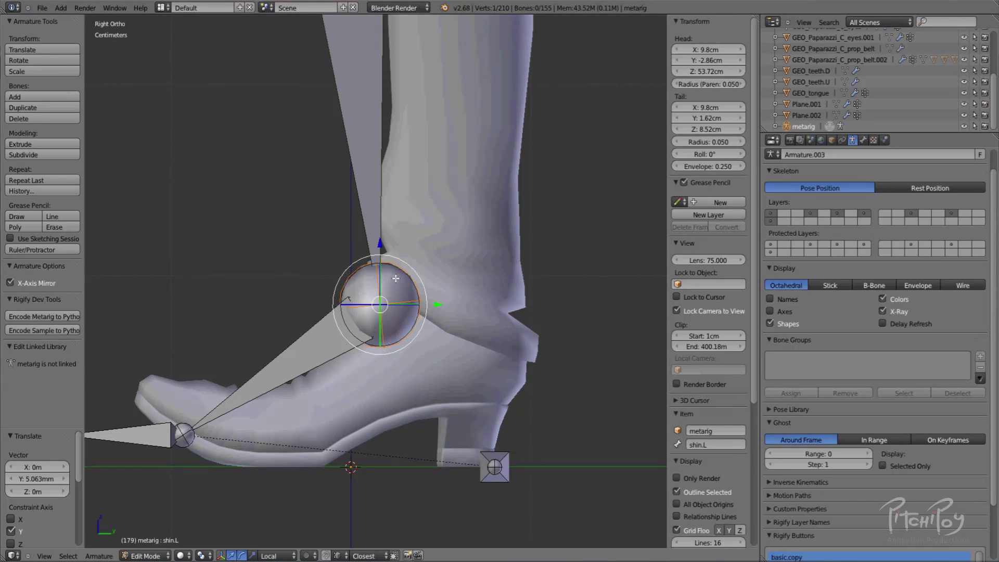
{"action": "key", "text": "g"}
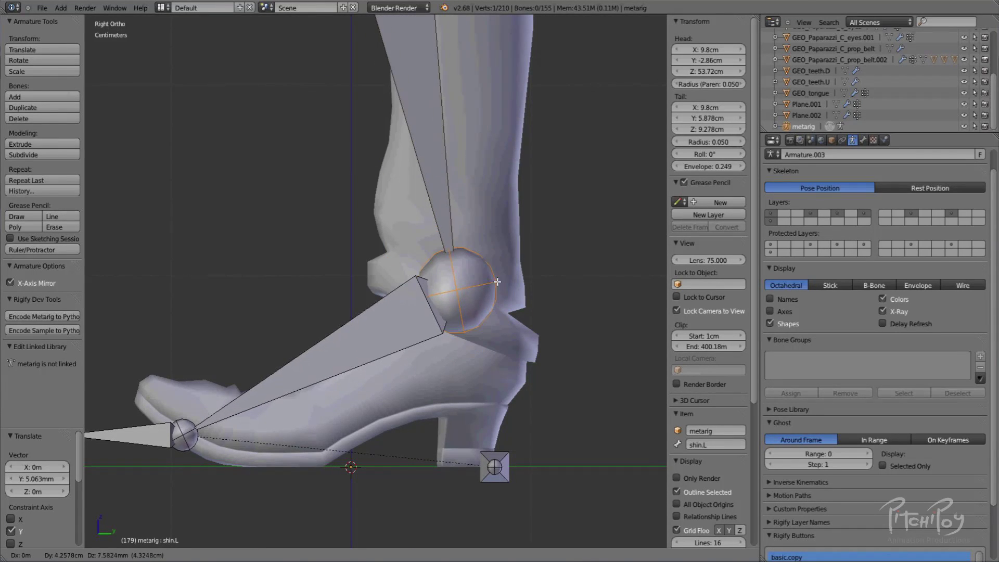
{"action": "left_click", "coordinate": [424, 359]}
{"action": "key", "text": "z"}
{"action": "key", "text": "z"}
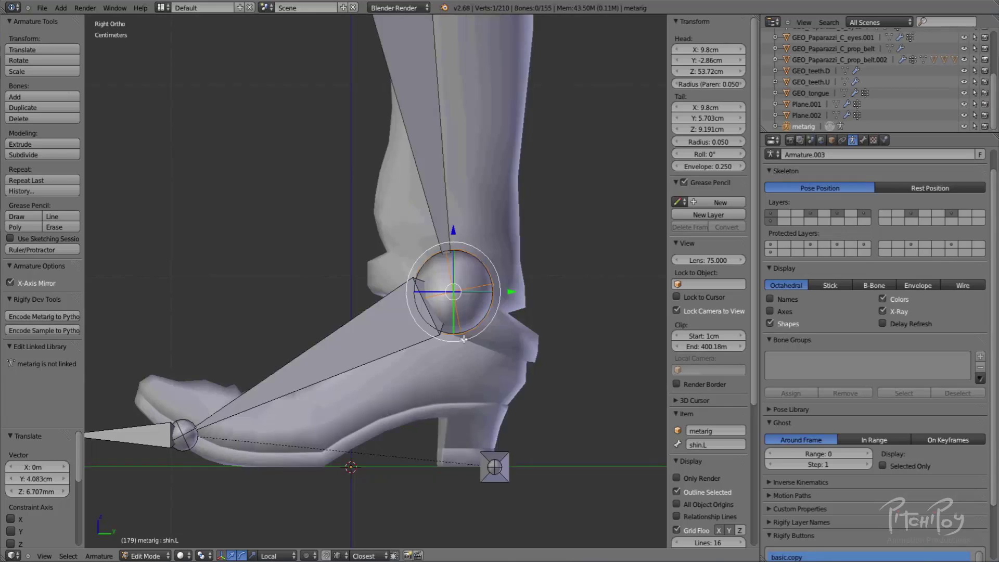
Move the toe.L bone into the front of the shoe, with its head at about Y -4.9 cm, Z 2.8 cm.
{"action": "middle_click_drag", "start_coordinate": [388, 392], "coordinate": [463, 316], "text": "shift"}
{"action": "right_click", "coordinate": [213, 358]}
{"action": "key", "text": "g"}
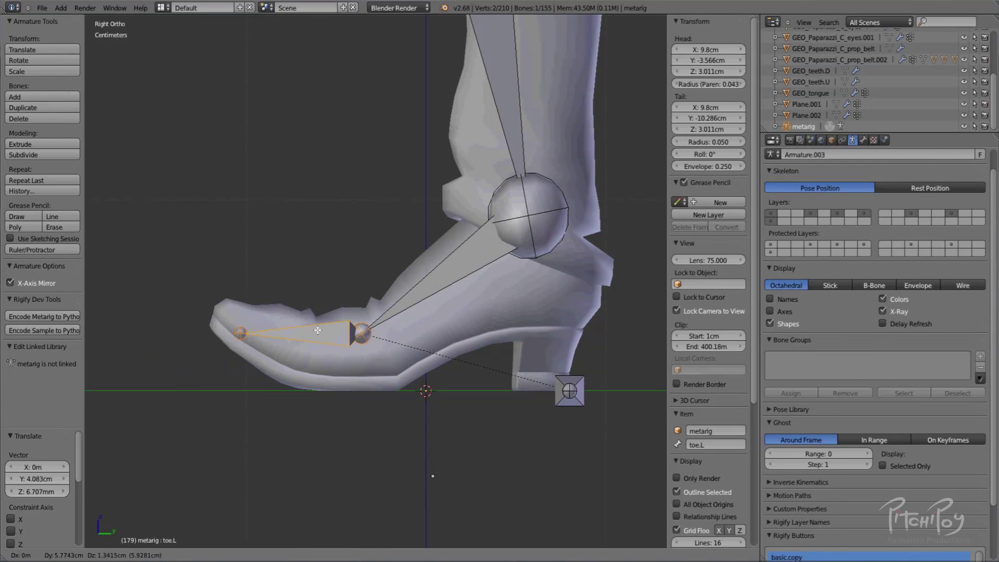
{"action": "left_click", "coordinate": [307, 337]}
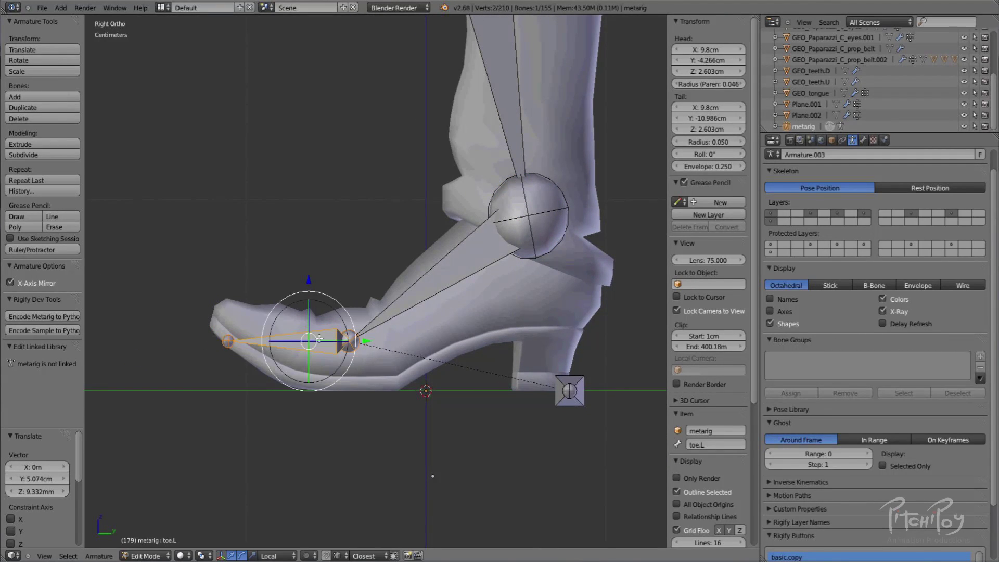
{"action": "key", "text": "g"}
{"action": "left_click", "coordinate": [326, 338]}
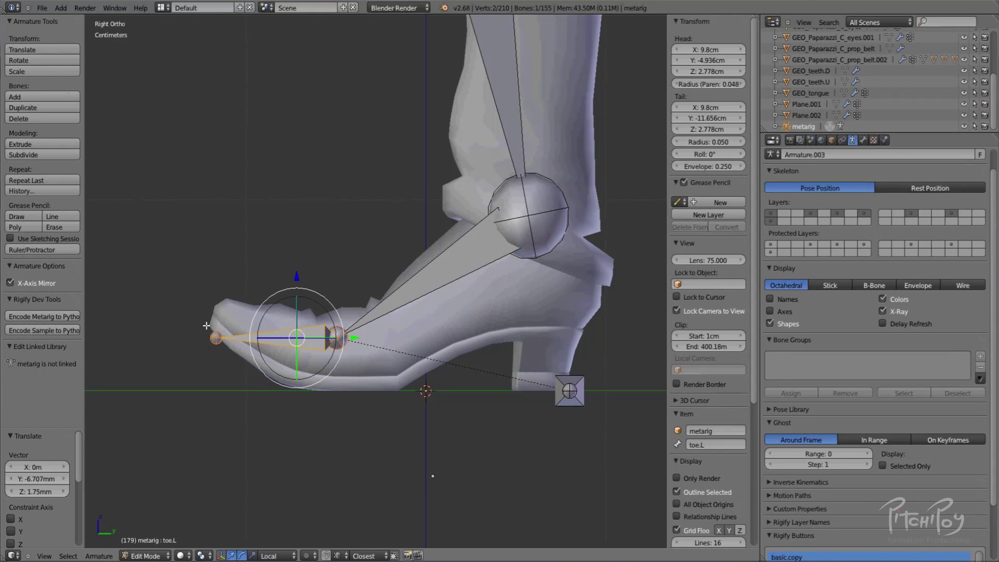
Examine how the toe and heel bones fit the left shoe from the side and from angled views.
{"action": "middle_click_drag", "start_coordinate": [340, 336], "coordinate": [373, 394]}
{"action": "key", "text": "KP_Decimal"}
{"action": "key", "text": "KP_3"}
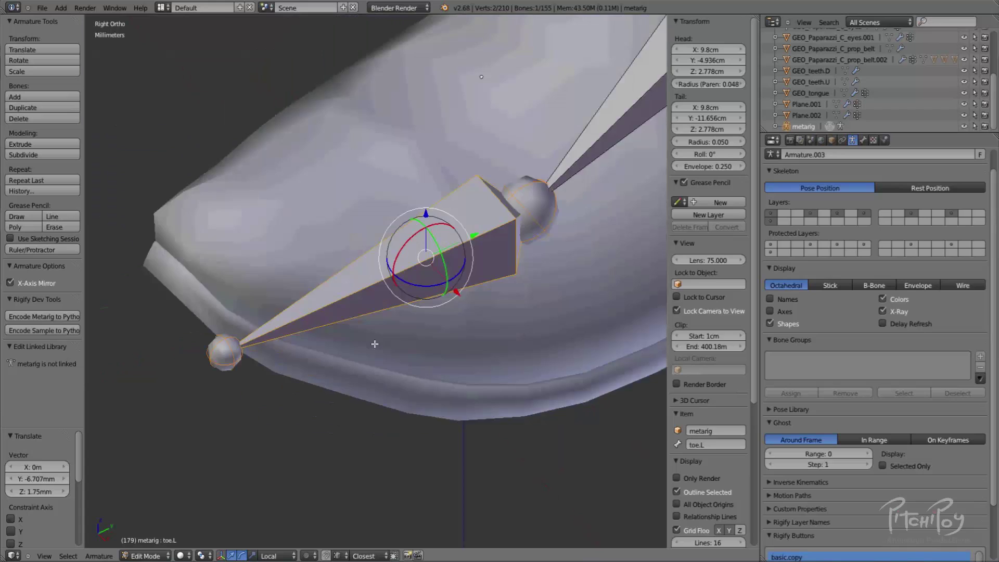
{"action": "scroll", "coordinate": [334, 351], "scroll_direction": "down", "scroll_amount": 2}
{"action": "scroll", "coordinate": [275, 273], "scroll_direction": "down", "scroll_amount": 4}
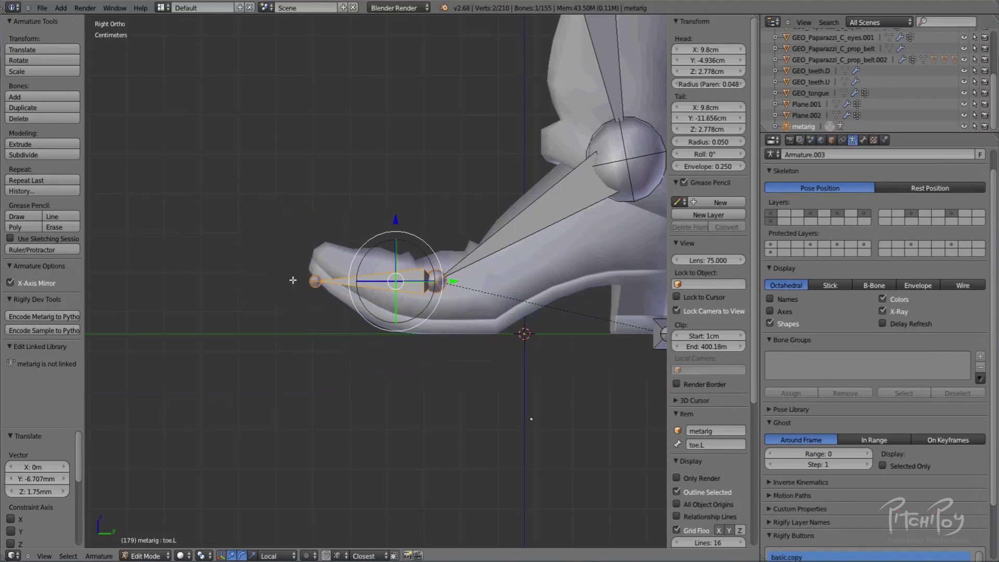
{"action": "middle_click_drag", "start_coordinate": [392, 345], "coordinate": [342, 359], "text": "shift"}
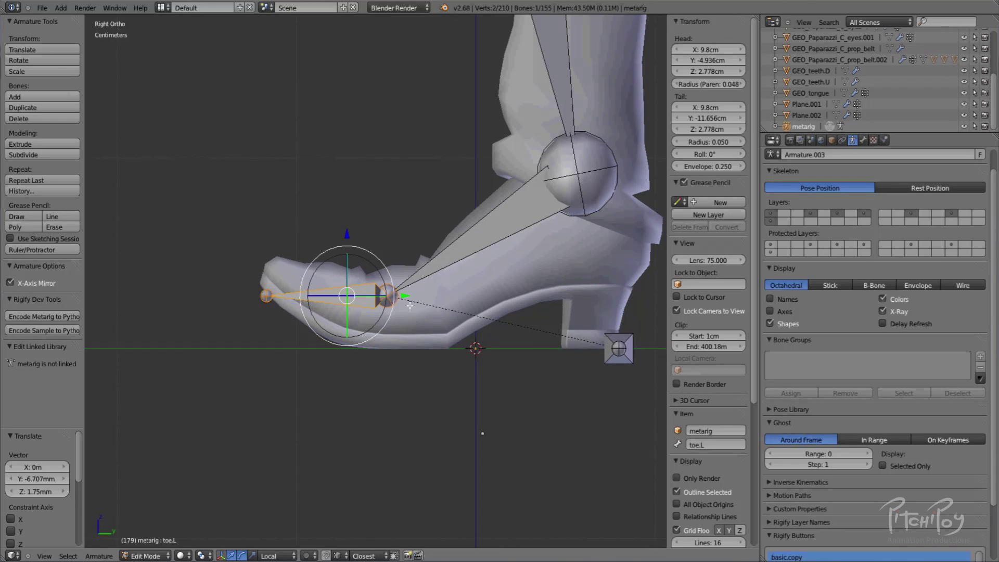
{"action": "middle_click_drag", "start_coordinate": [288, 259], "coordinate": [372, 292]}
{"action": "key", "text": "KP_3"}
{"action": "right_click", "coordinate": [625, 355]}
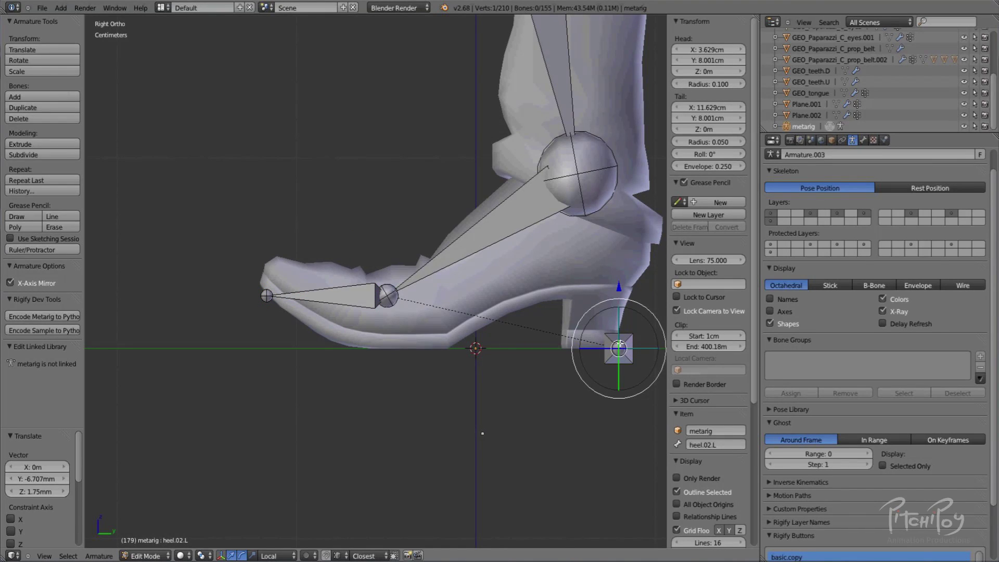
{"action": "right_click", "coordinate": [629, 359]}
{"action": "middle_click_drag", "start_coordinate": [420, 289], "coordinate": [484, 316]}
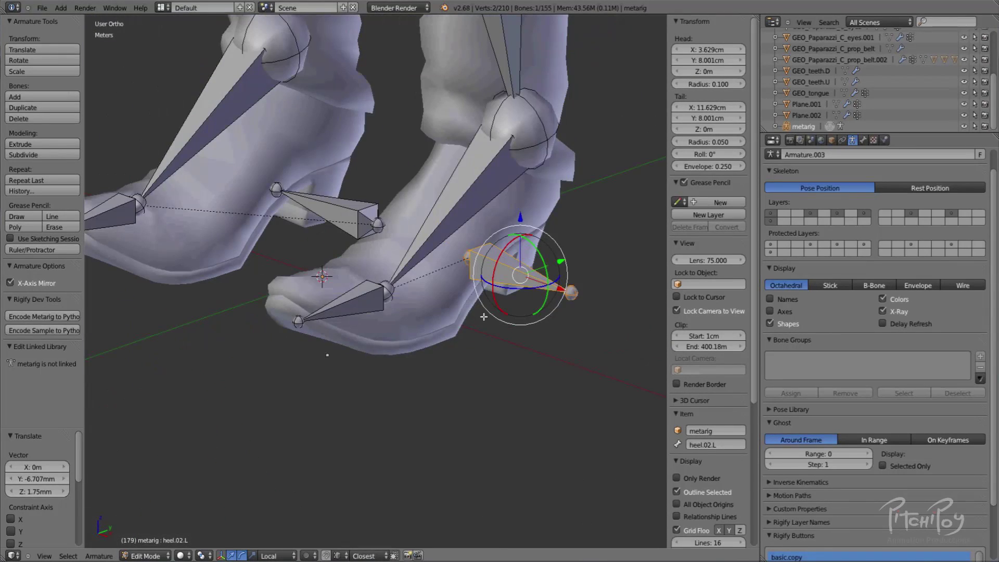
In front view, move the left ankle joint and toe.L head together about 1.8 cm inward along local X.
{"action": "key", "text": "KP_1"}
{"action": "right_click", "coordinate": [390, 318]}
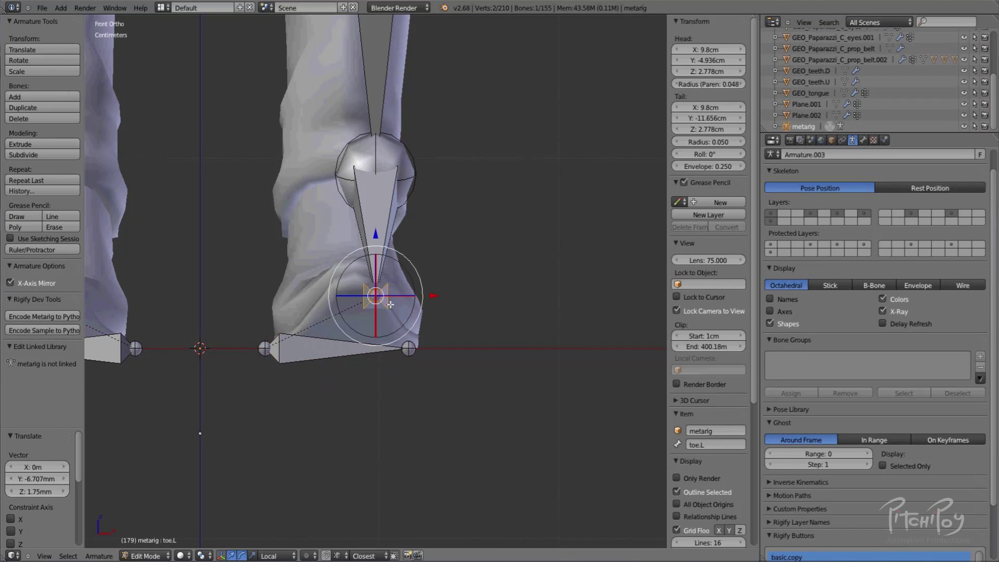
{"action": "right_click", "coordinate": [395, 160], "text": "shift"}
{"action": "key", "text": "g"}
{"action": "key", "text": "x"}
{"action": "key", "text": "x"}
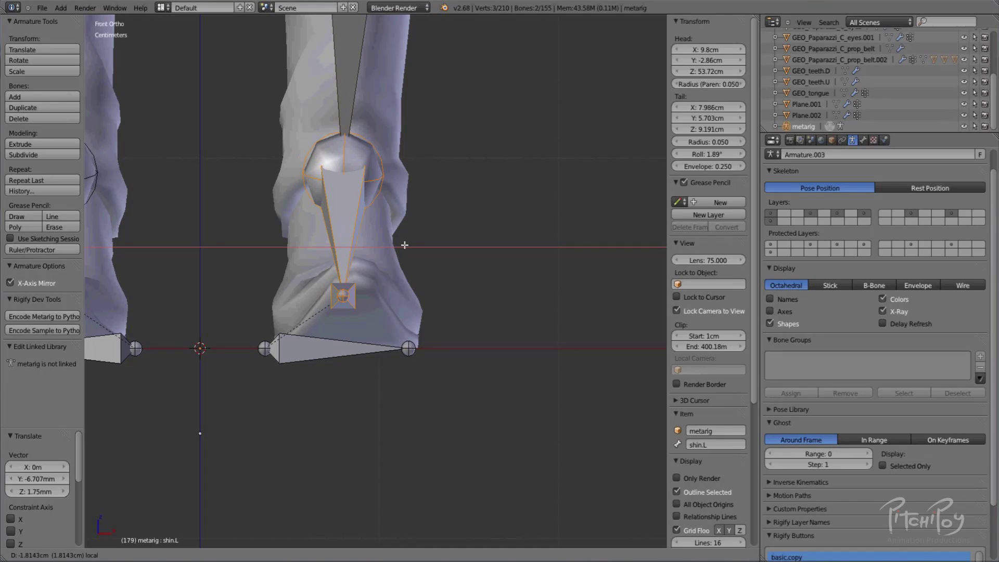
{"action": "left_click", "coordinate": [408, 242]}
{"action": "mouse_move", "coordinate": [408, 242]}
{"action": "middle_mouse_down"}
{"action": "mouse_move", "coordinate": [424, 246]}
{"action": "mouse_move", "coordinate": [364, 244]}
{"action": "mouse_move", "coordinate": [413, 234]}
{"action": "middle_mouse_up"}
In side view, fit the left knee joint at the end of thigh.L into the knee at about Y 7.9 mm, Z 60.6 cm.
{"action": "key", "text": "KP_3"}
{"action": "scroll", "coordinate": [415, 234], "scroll_direction": "down", "scroll_amount": 5}
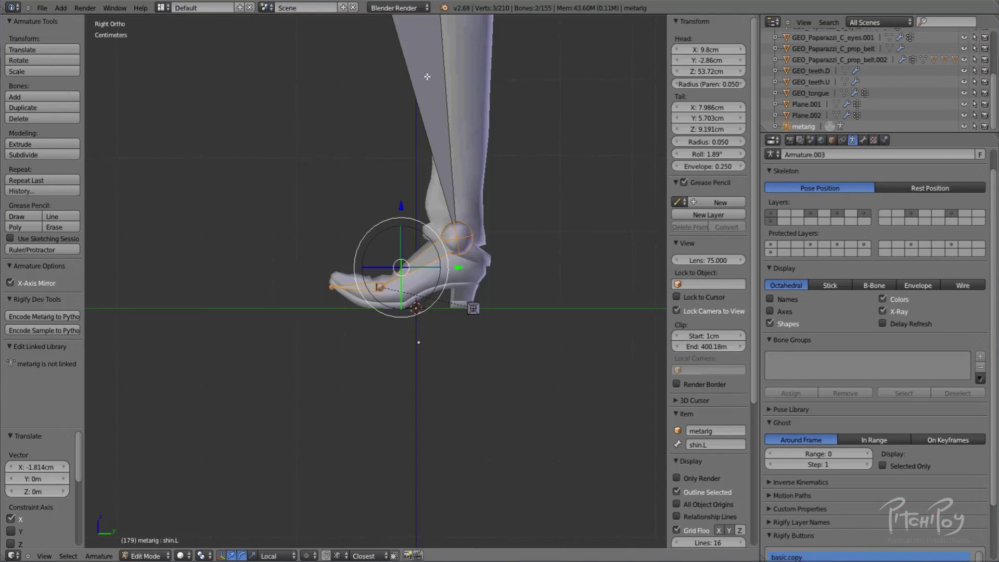
{"action": "middle_click_drag", "start_coordinate": [427, 77], "coordinate": [424, 291], "text": "shift"}
{"action": "right_click", "coordinate": [391, 177]}
{"action": "middle_click_drag", "start_coordinate": [391, 176], "coordinate": [389, 307], "text": "shift"}
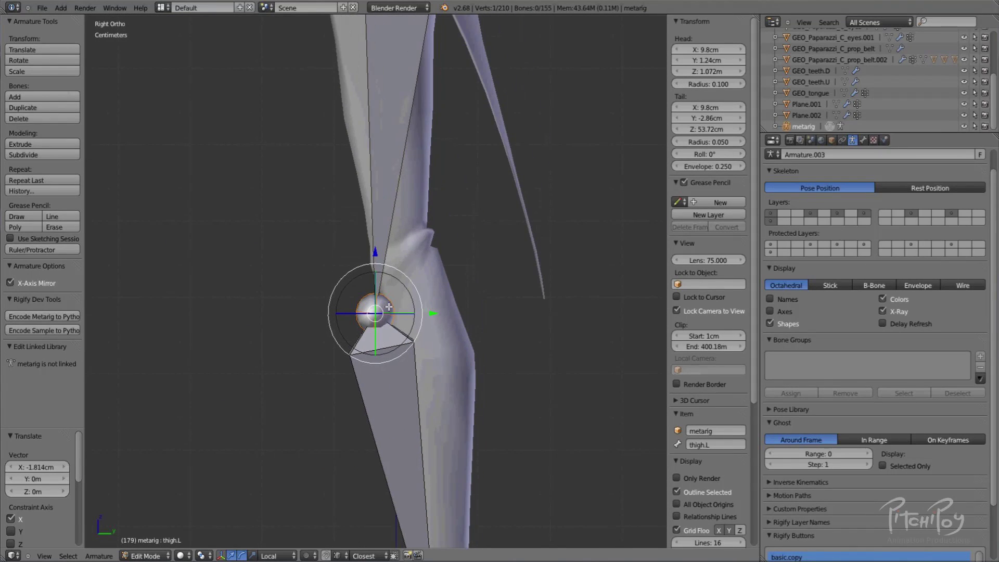
{"action": "scroll", "coordinate": [388, 307], "scroll_direction": "up", "scroll_amount": 3}
{"action": "key", "text": "g"}
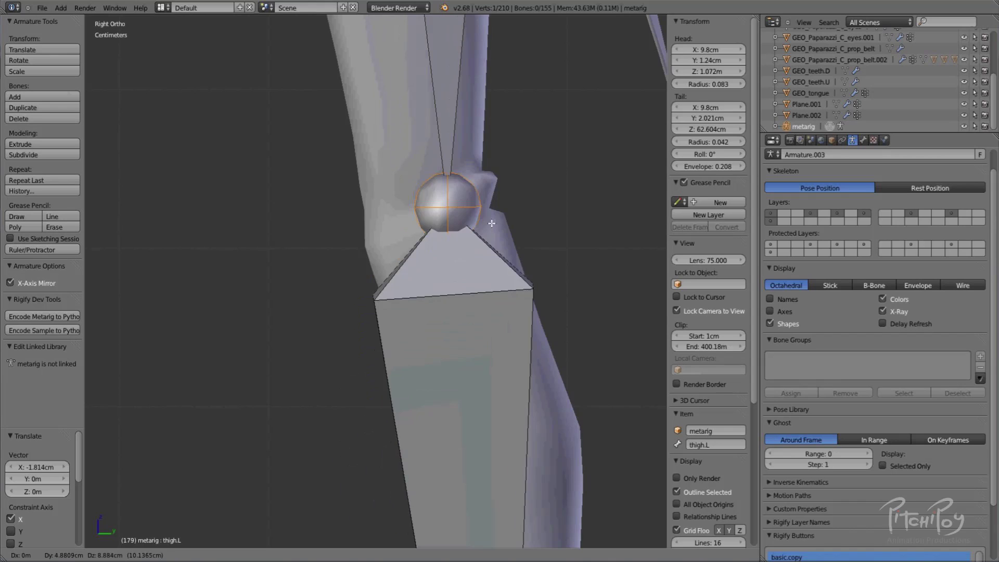
{"action": "left_click", "coordinate": [466, 252]}
{"action": "key", "text": "z"}
{"action": "key", "text": "z"}
{"action": "key", "text": "g"}
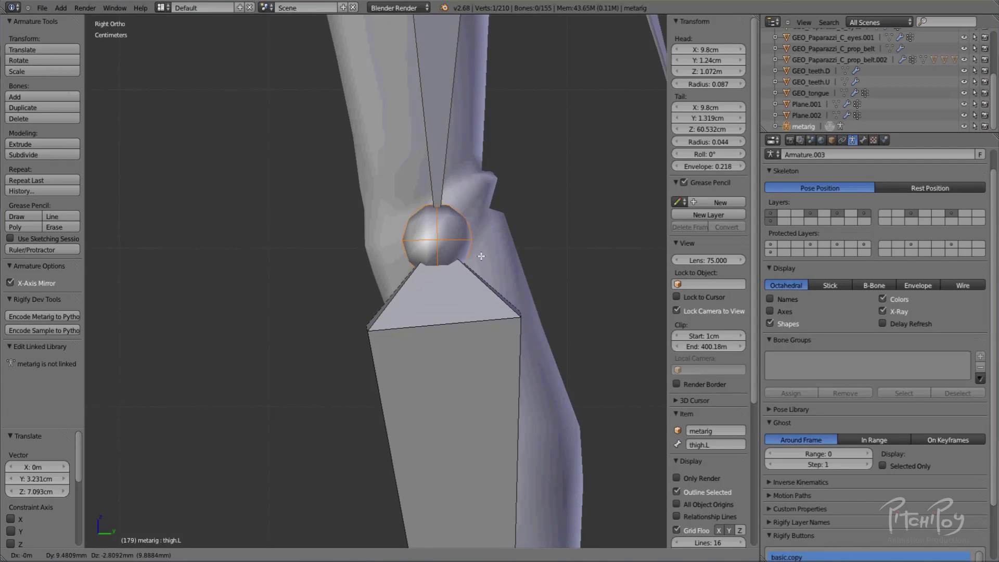
{"action": "left_click", "coordinate": [473, 253]}
In wireframe side view, move the head of thigh.L to the hip at about Y -3.5 cm, Z 1.12 m.
{"action": "scroll", "coordinate": [473, 237], "scroll_direction": "down", "scroll_amount": 1}
{"action": "scroll", "coordinate": [473, 237], "scroll_direction": "down", "scroll_amount": 3}
{"action": "middle_click_drag", "start_coordinate": [425, 21], "coordinate": [426, 309], "text": "shift"}
{"action": "right_click", "coordinate": [407, 202]}
{"action": "key", "text": "z"}
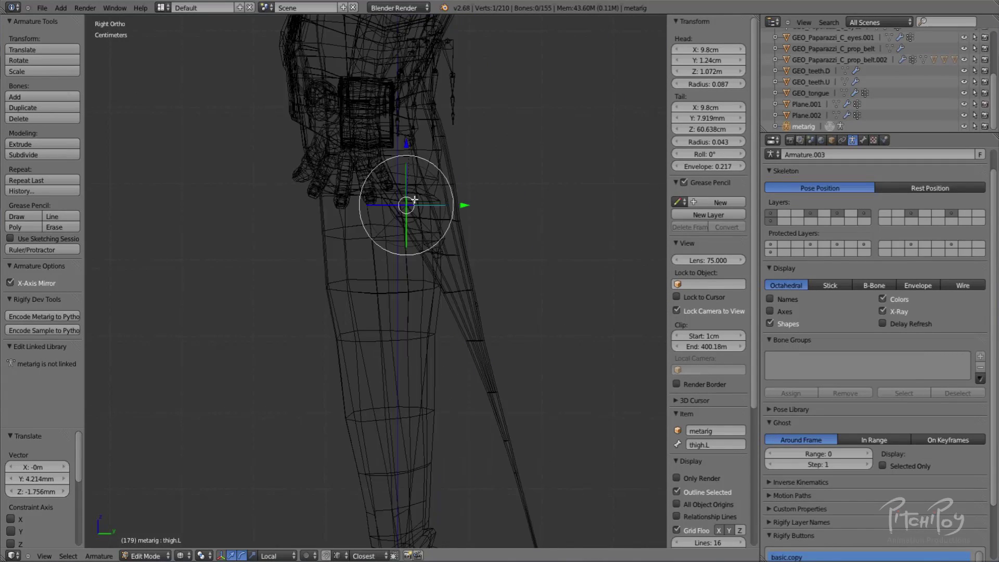
{"action": "scroll", "coordinate": [406, 196], "scroll_direction": "up", "scroll_amount": 2}
{"action": "scroll", "coordinate": [406, 194], "scroll_direction": "down", "scroll_amount": 1}
{"action": "key", "text": "g"}
{"action": "left_click", "coordinate": [375, 161]}
{"action": "scroll", "coordinate": [375, 179], "scroll_direction": "down", "scroll_amount": 1}
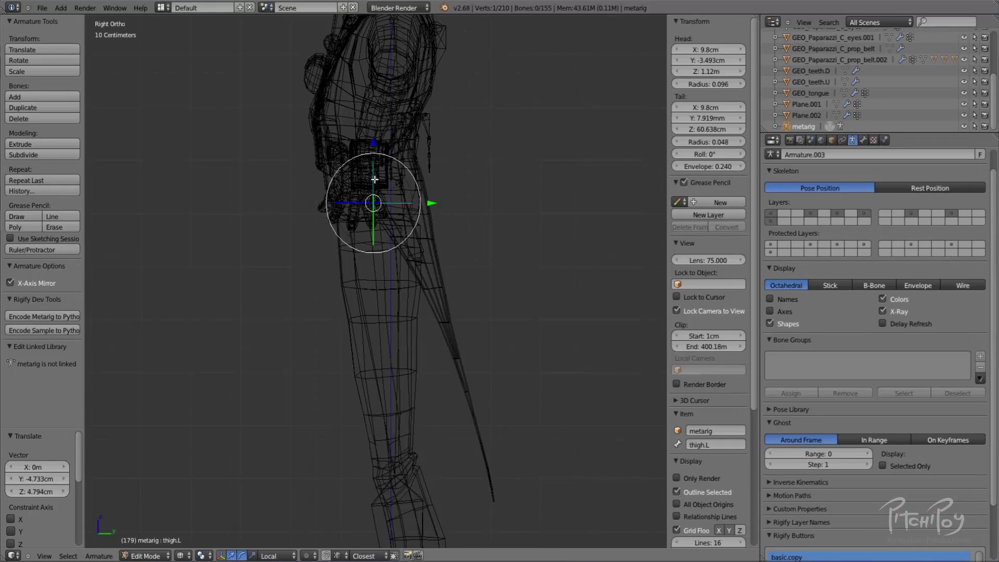
In solid front view, move the left knee joint about 1.3 cm inward along local X.
{"action": "key", "text": "KP_1"}
{"action": "key", "text": "z"}
{"action": "scroll", "coordinate": [420, 372], "scroll_direction": "up", "scroll_amount": 2}
{"action": "scroll", "coordinate": [420, 372], "scroll_direction": "down", "scroll_amount": 2}
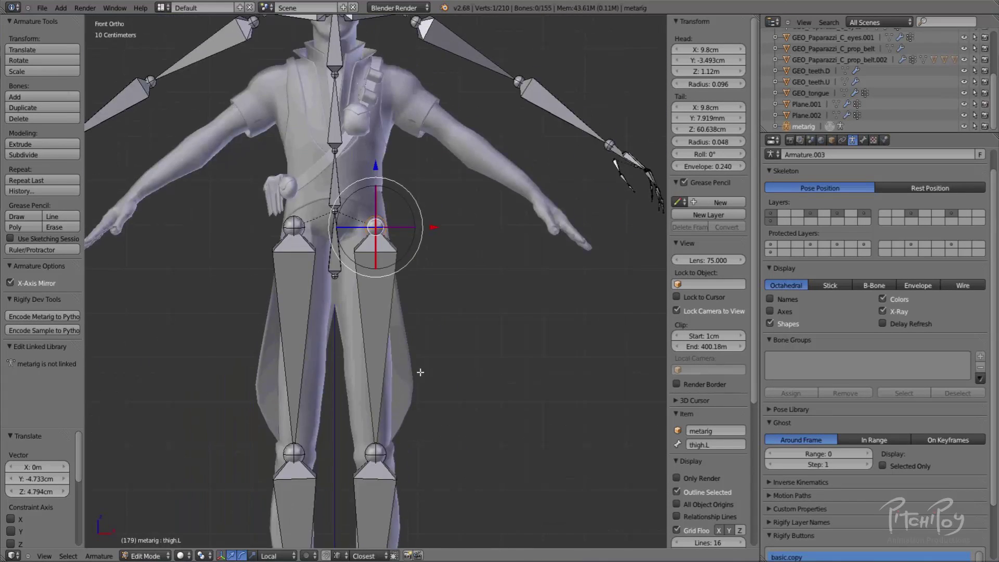
{"action": "middle_click_drag", "start_coordinate": [420, 372], "coordinate": [432, 150], "text": "shift"}
{"action": "scroll", "coordinate": [397, 227], "scroll_direction": "up", "scroll_amount": 2}
{"action": "right_click", "coordinate": [389, 227]}
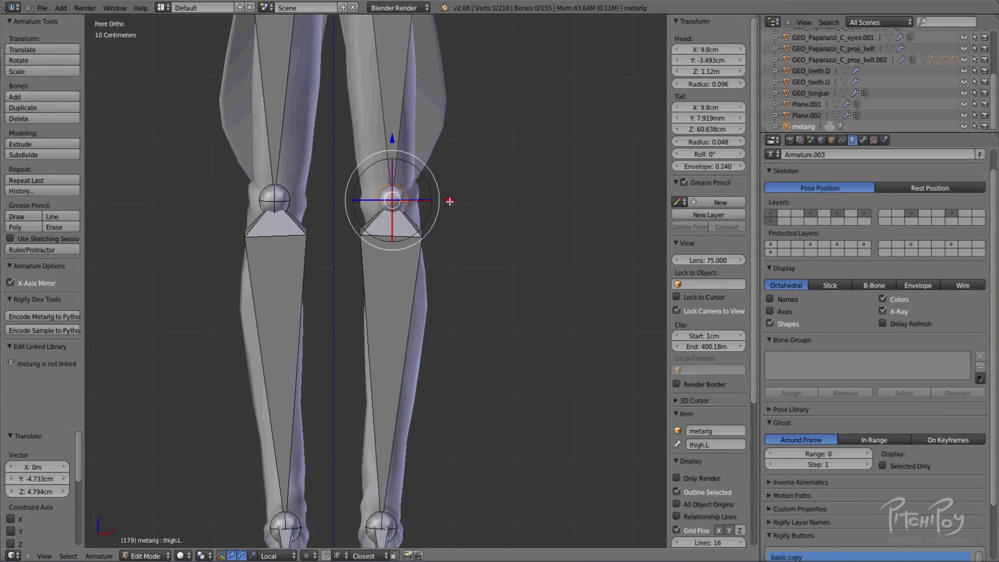
{"action": "key", "text": "g"}
{"action": "key", "text": "x"}
{"action": "key", "text": "x"}
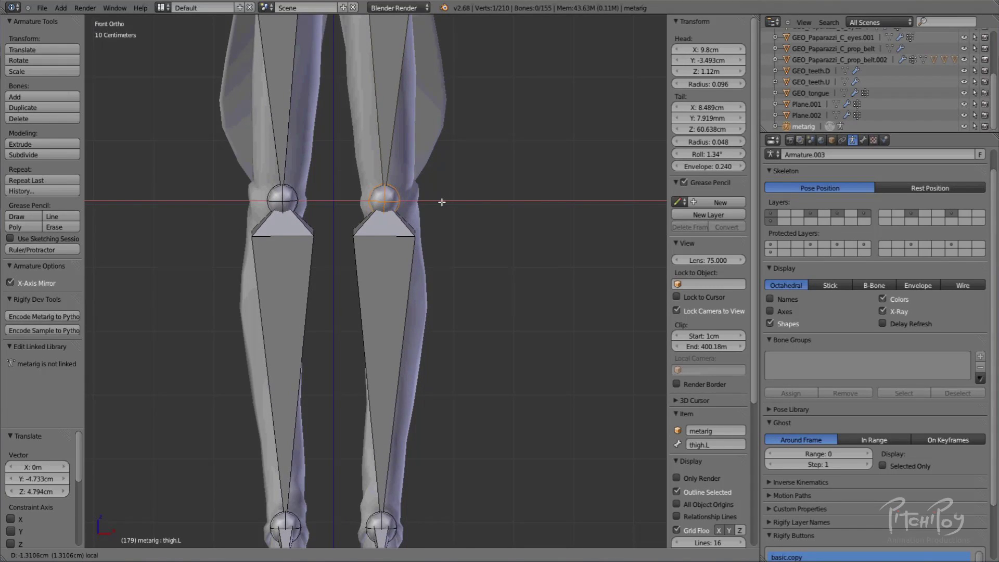
{"action": "left_click", "coordinate": [442, 202]}
Shift the left knee joint another 2 mm or so inward along local X, to about X 8.3 cm.
{"action": "scroll", "coordinate": [359, 125], "scroll_direction": "down", "scroll_amount": 1}
{"action": "middle_click_drag", "start_coordinate": [414, 179], "coordinate": [462, 184], "text": "shift"}
{"action": "key", "text": "g"}
{"action": "key", "text": "x"}
{"action": "key", "text": "x"}
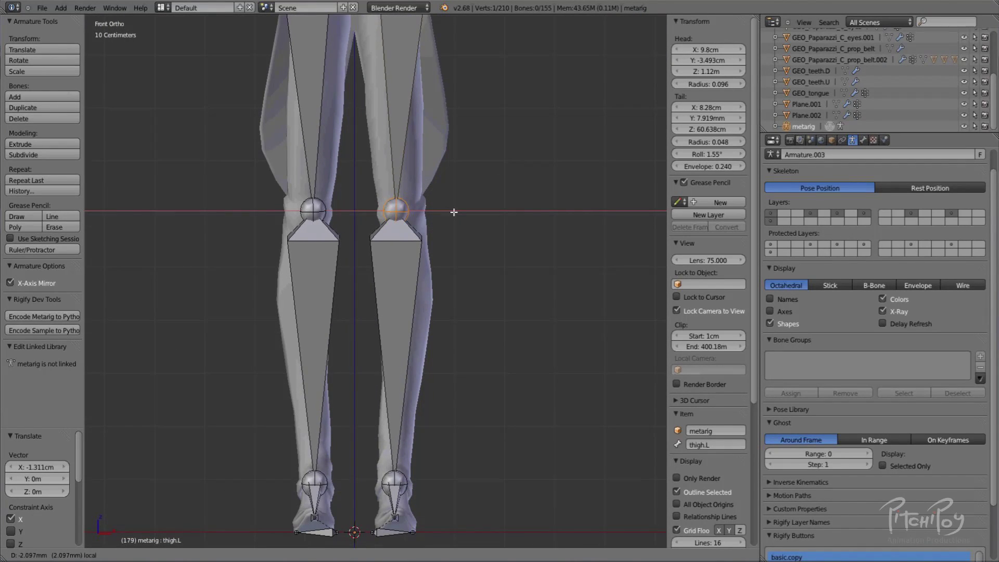
{"action": "left_click", "coordinate": [454, 212]}
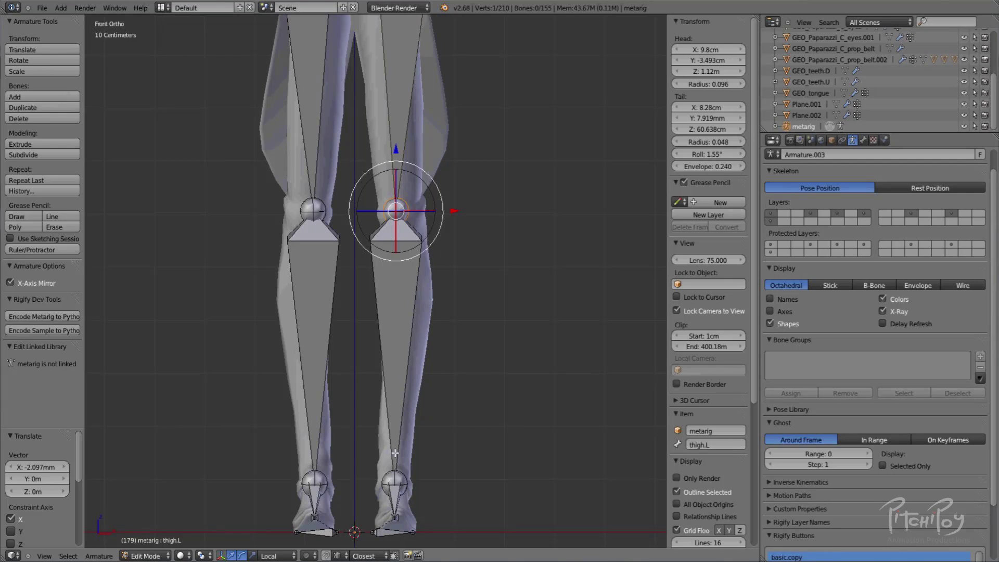
Move the left knee joint outward along local X to about 9.1 cm and check the leg bones' alignment from several angles.
{"action": "key", "text": "z"}
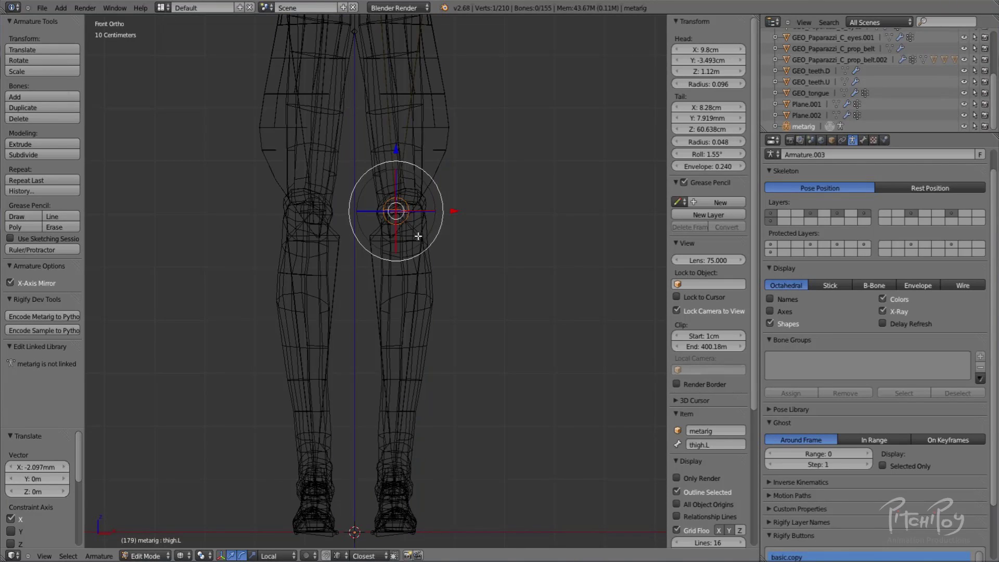
{"action": "key", "text": "z"}
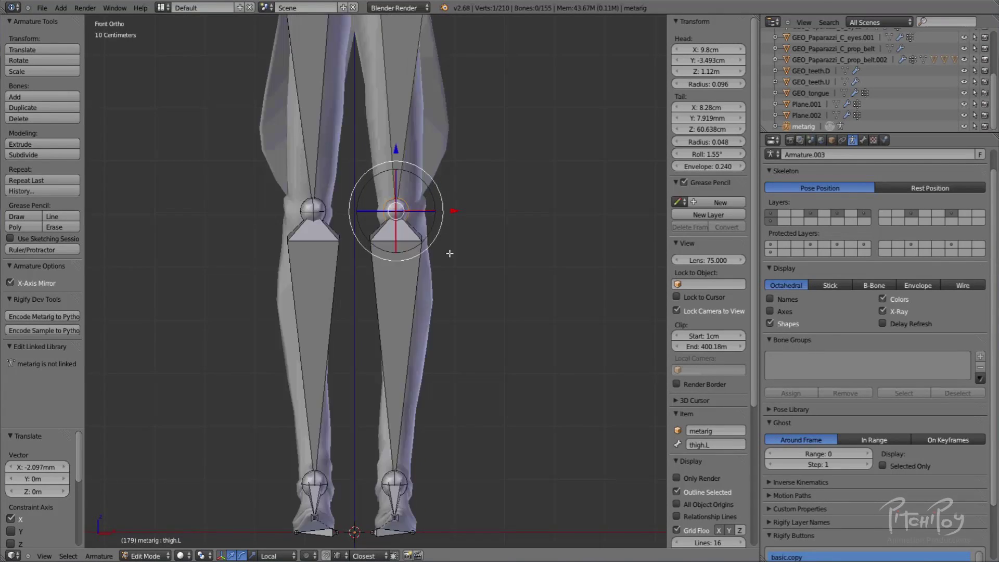
{"action": "key", "text": "g"}
{"action": "key", "text": "x"}
{"action": "key", "text": "x"}
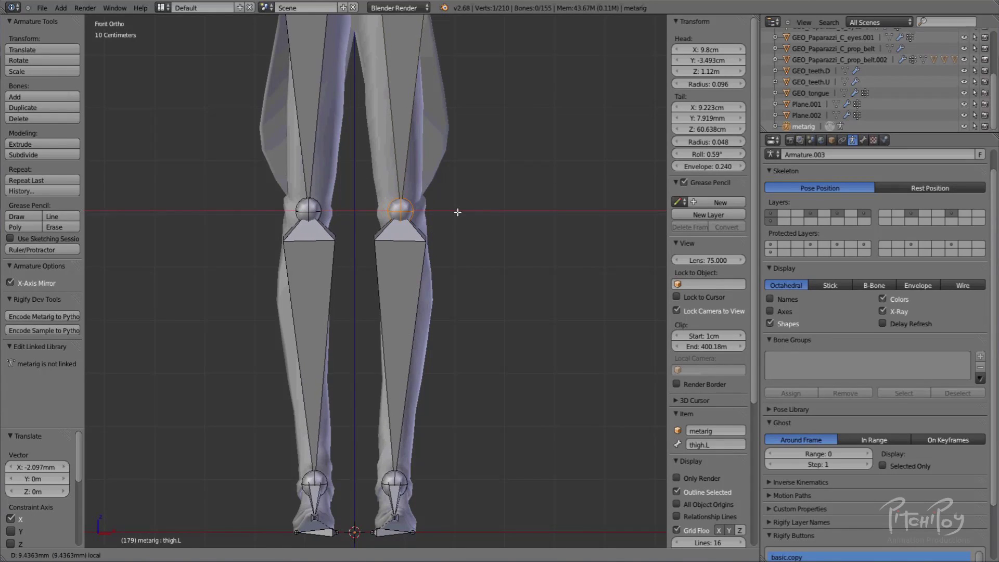
{"action": "left_click", "coordinate": [456, 213]}
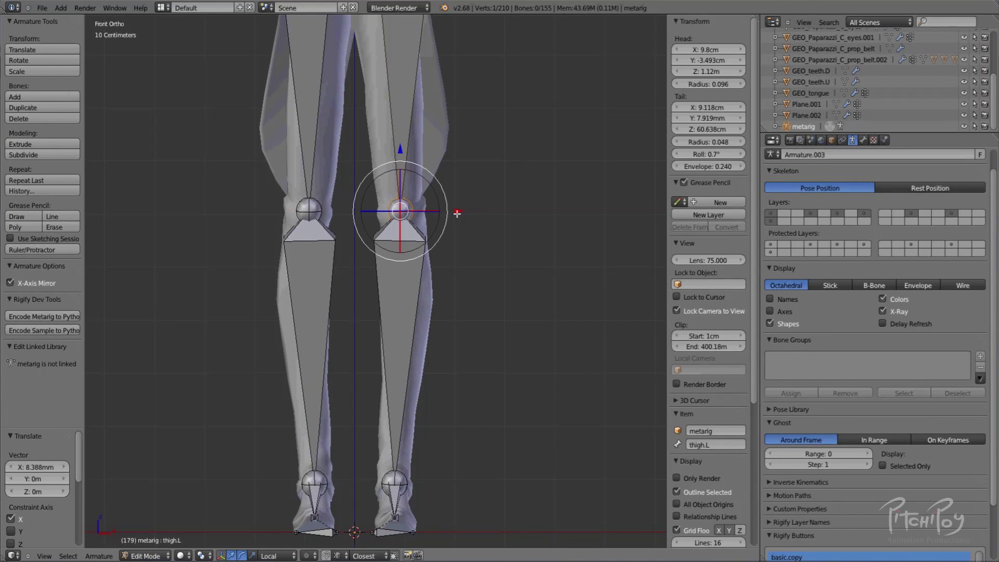
{"action": "middle_click_drag", "start_coordinate": [449, 320], "coordinate": [399, 201]}
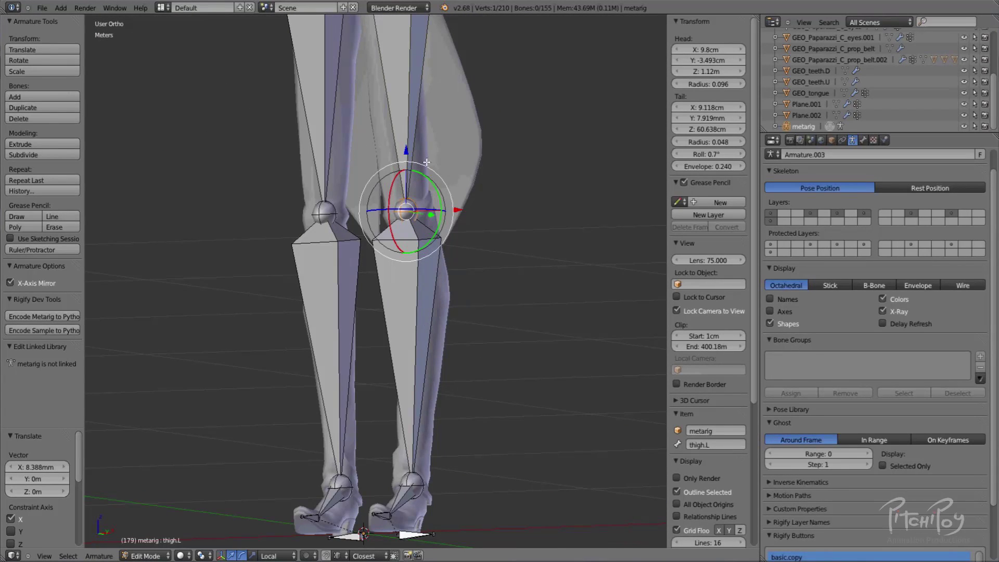
{"action": "middle_click_drag", "start_coordinate": [404, 319], "coordinate": [412, 260]}
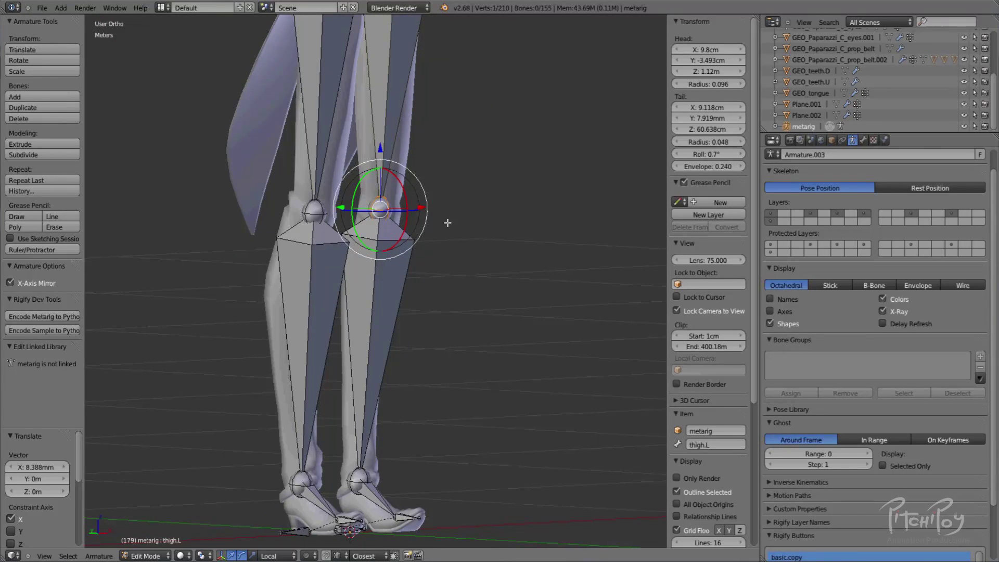
{"action": "middle_click_drag", "start_coordinate": [569, 201], "coordinate": [423, 193]}
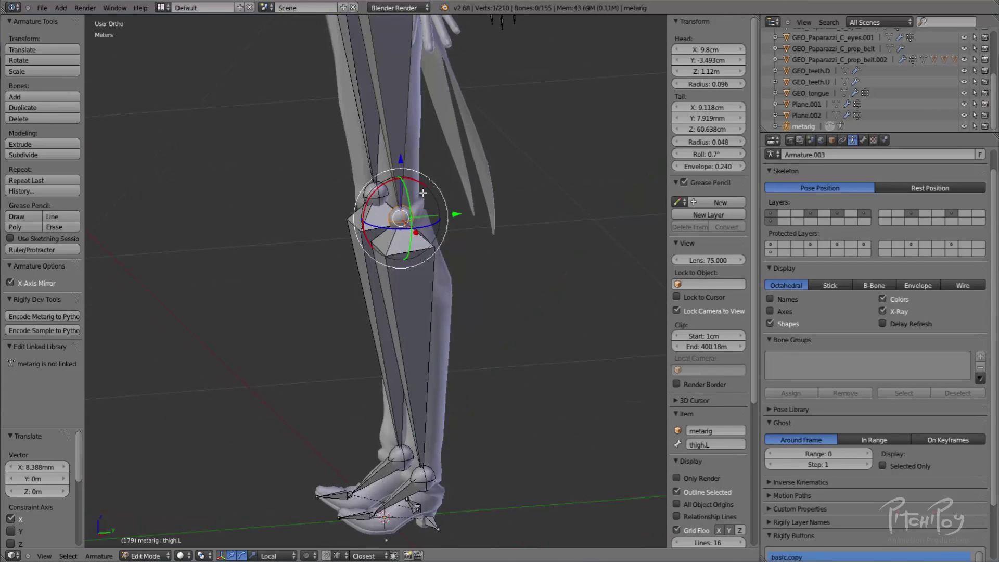
{"action": "key", "text": "KP_3"}
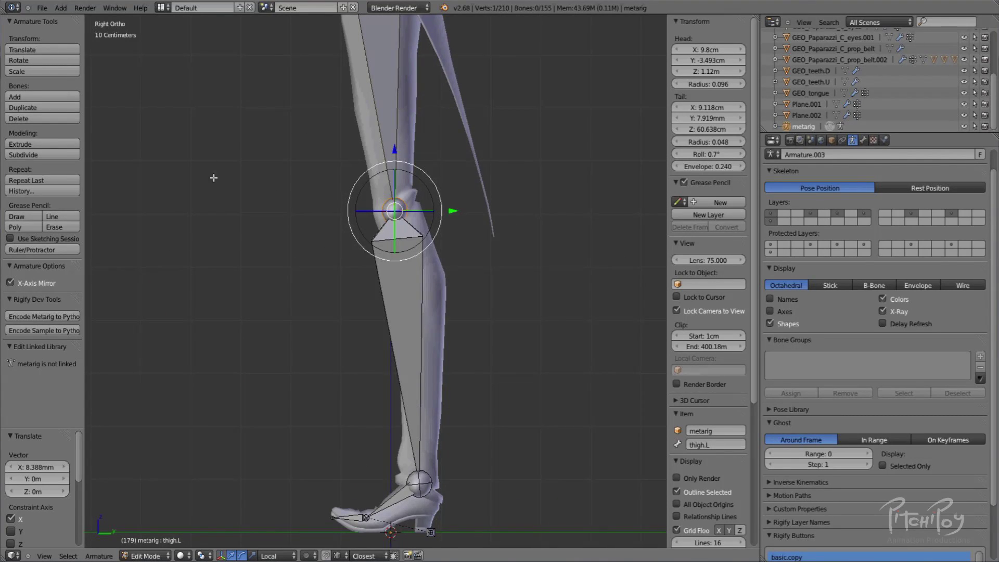
{"action": "middle_click_drag", "start_coordinate": [350, 209], "coordinate": [472, 230]}
In front view, move the left hip joint at the head of thigh.L about 2.3 cm inward and 2 cm down.
{"action": "key", "text": "KP_1"}
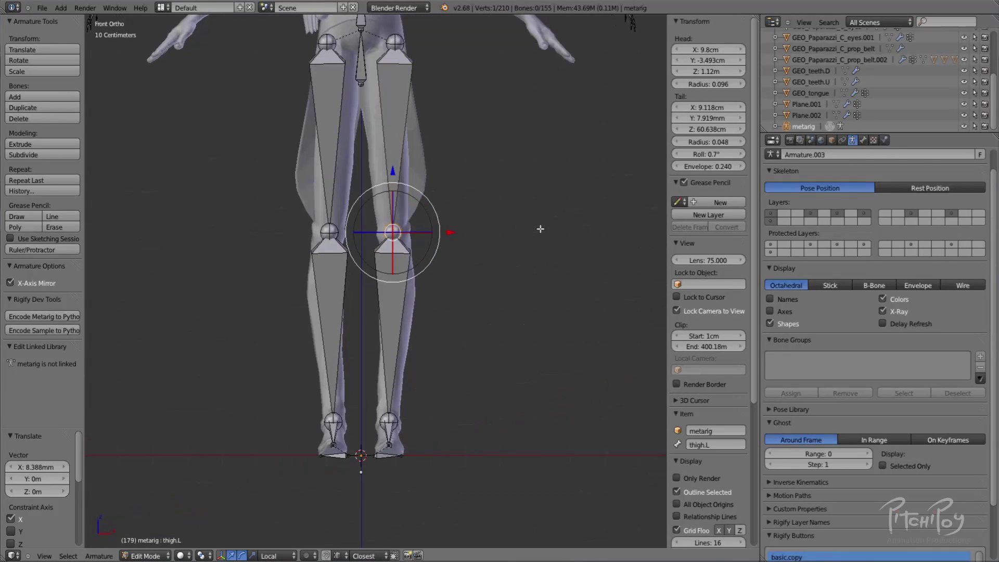
{"action": "scroll", "coordinate": [411, 129], "scroll_direction": "up", "scroll_amount": 3}
{"action": "right_click", "coordinate": [414, 53]}
{"action": "scroll", "coordinate": [472, 131], "scroll_direction": "up", "scroll_amount": 3}
{"action": "key", "text": "g"}
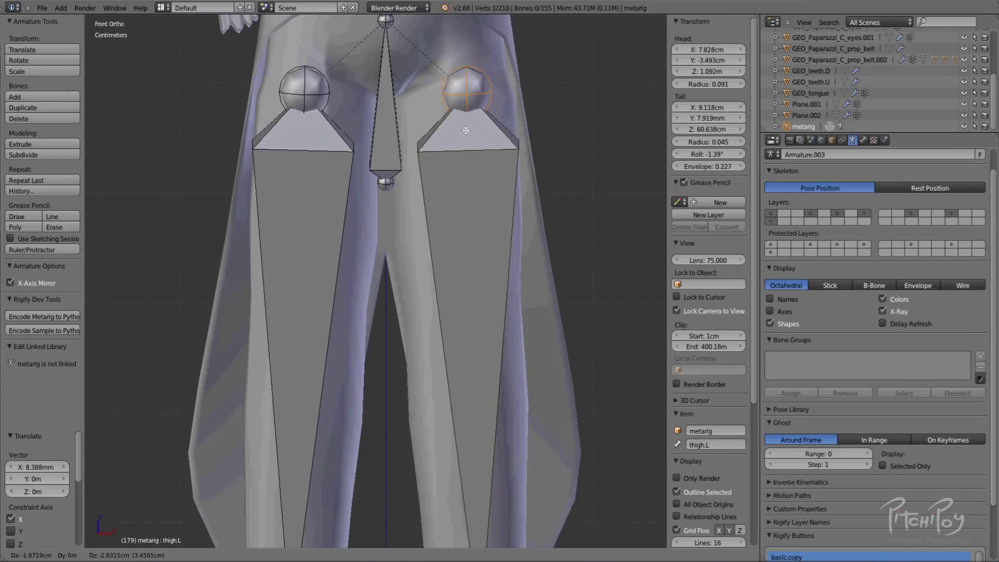
{"action": "left_click", "coordinate": [479, 121]}
{"action": "scroll", "coordinate": [480, 125], "scroll_direction": "down", "scroll_amount": 2}
{"action": "key", "text": "g"}
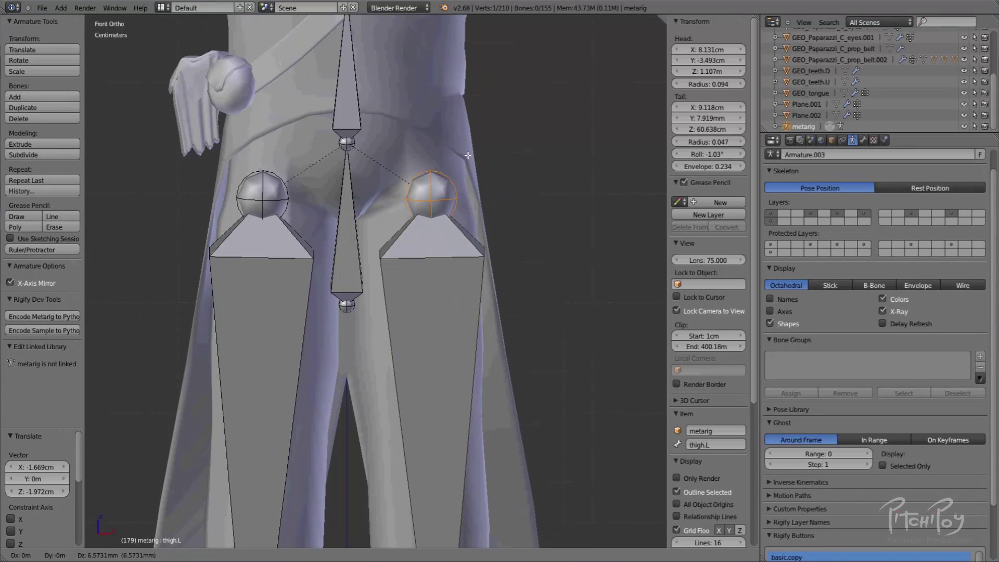
{"action": "left_click", "coordinate": [470, 176]}
{"action": "key", "text": "g"}
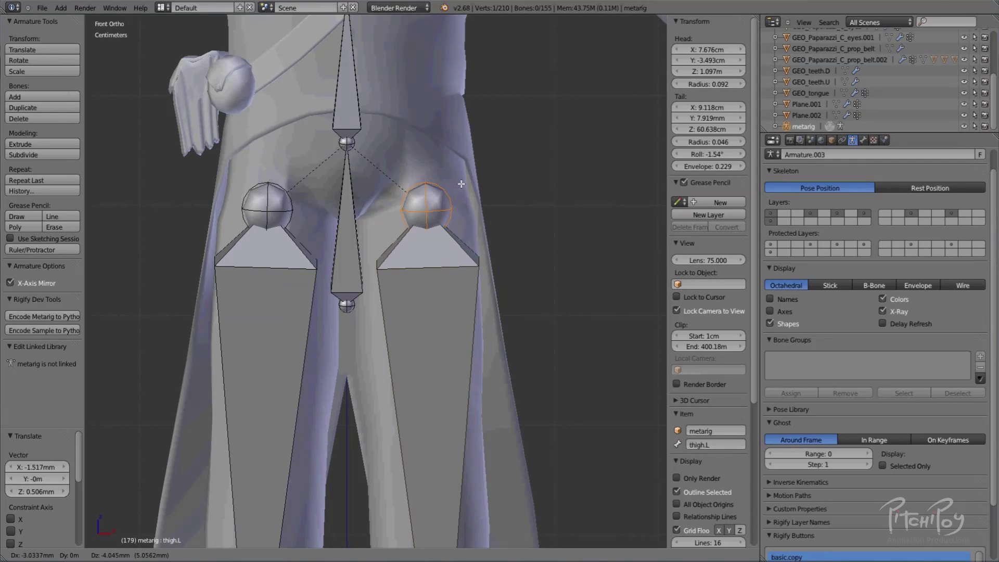
{"action": "left_click", "coordinate": [476, 195]}
Fine-tune the head of thigh.L against the wireframe mesh to about X 7.6 cm, Z 1.103 m.
{"action": "key", "text": "z"}
{"action": "key", "text": "z"}
{"action": "key", "text": "g"}
{"action": "left_click", "coordinate": [479, 197]}
{"action": "key", "text": "z"}
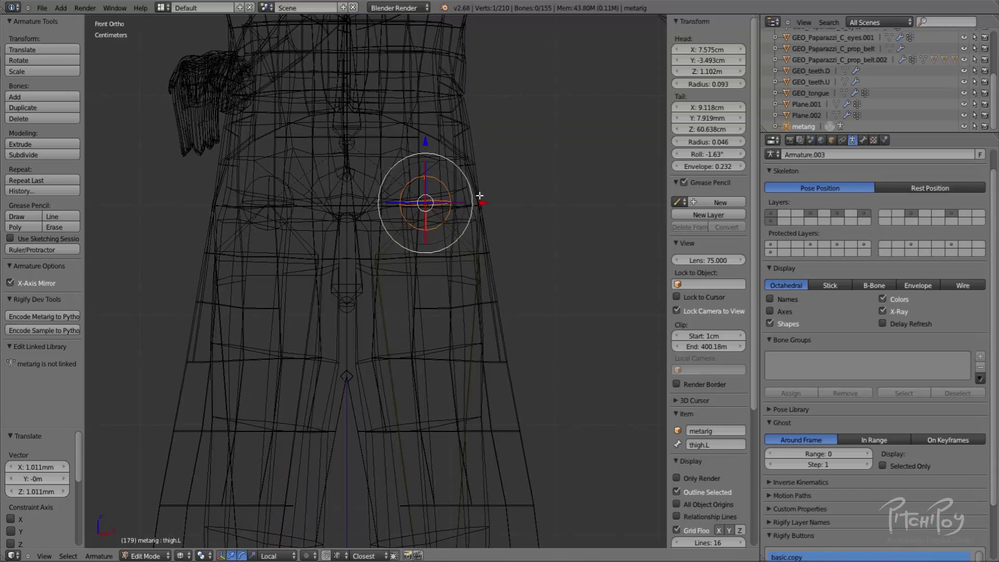
{"action": "key", "text": "g"}
{"action": "left_click", "coordinate": [471, 187]}
{"action": "key", "text": "z"}
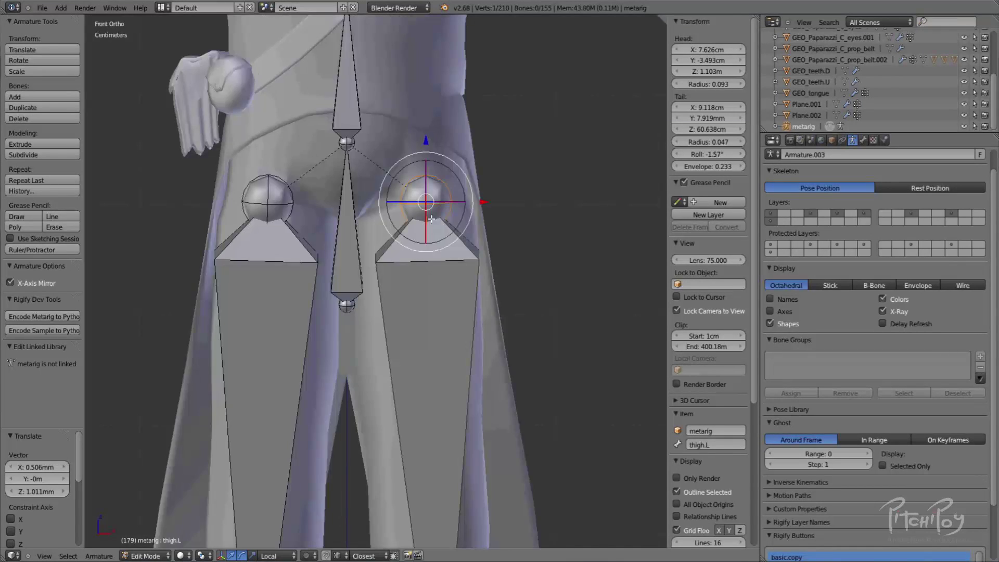
Move the head of thigh.L about 4 mm inward and 1.1 cm down, then check the leg's alignment.
{"action": "scroll", "coordinate": [437, 214], "scroll_direction": "down", "scroll_amount": 5}
{"action": "middle_click_drag", "start_coordinate": [442, 250], "coordinate": [387, 144]}
{"action": "key", "text": "KP_3"}
{"action": "key", "text": "KP_1"}
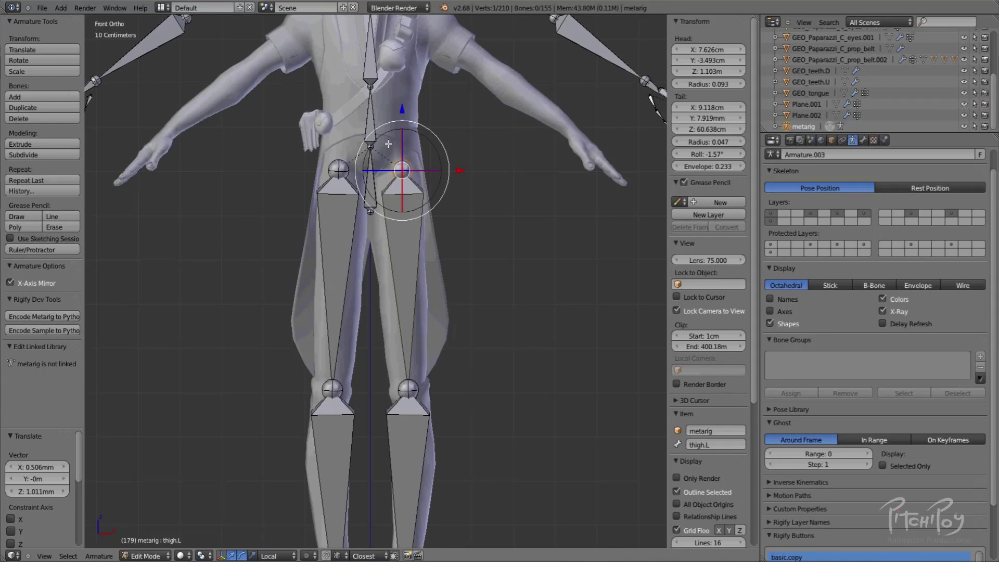
{"action": "scroll", "coordinate": [399, 151], "scroll_direction": "up", "scroll_amount": 3}
{"action": "middle_click_drag", "start_coordinate": [400, 130], "coordinate": [400, 214], "text": "shift"}
{"action": "mouse_move", "coordinate": [469, 177]}
{"action": "left_mouse_down"}
{"action": "mouse_move", "coordinate": [459, 176]}
{"action": "mouse_move", "coordinate": [466, 185]}
{"action": "left_mouse_up"}
{"action": "middle_click_drag", "start_coordinate": [463, 233], "coordinate": [456, 147], "text": "shift"}
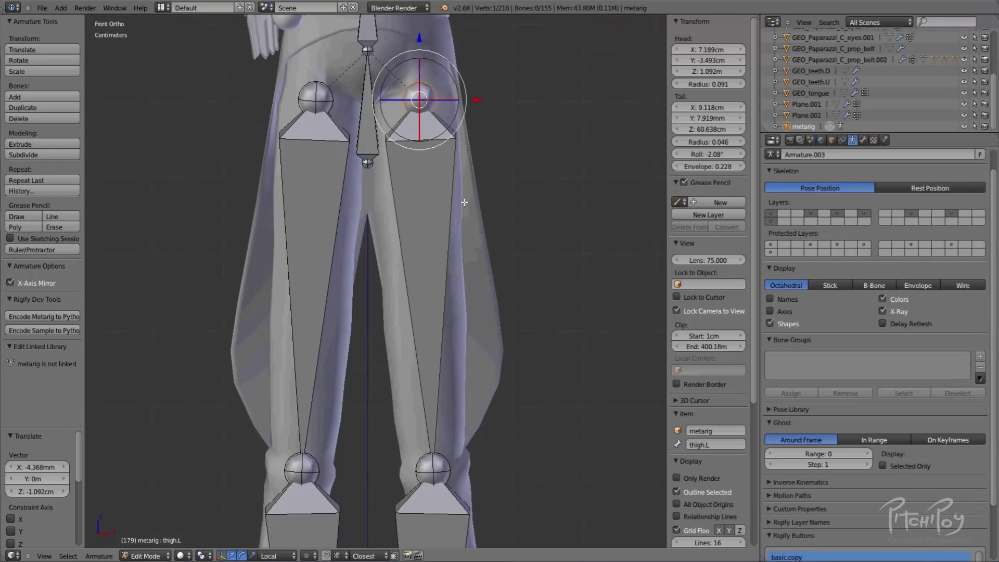
{"action": "middle_click_drag", "start_coordinate": [445, 219], "coordinate": [458, 95], "text": "shift"}
{"action": "middle_click_drag", "start_coordinate": [461, 135], "coordinate": [468, 326], "text": "shift"}
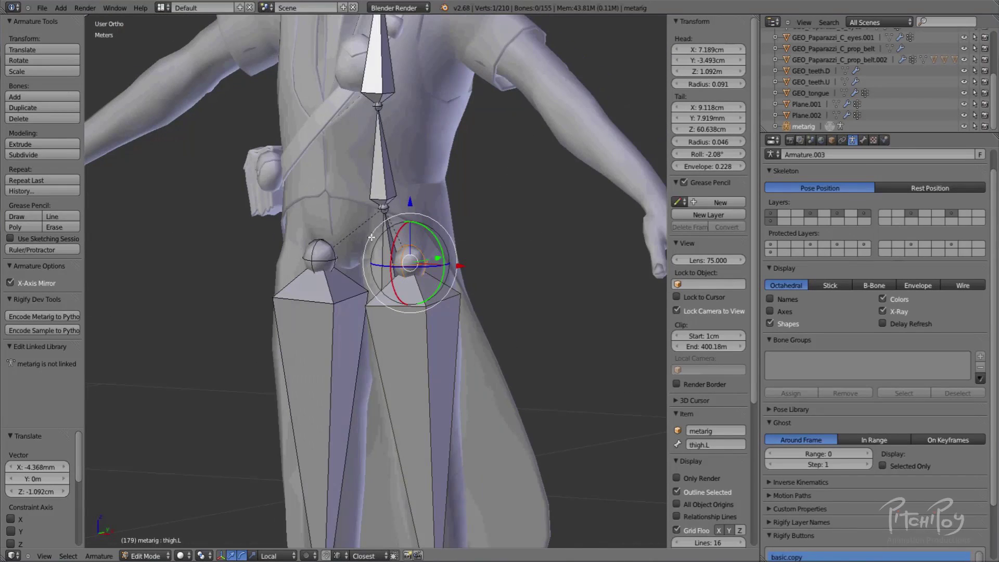
Adjust the head of thigh.L from the side and front to about X 7.3 cm, Y -3.3 cm, Z 1.10 m.
{"action": "key", "text": "KP_1"}
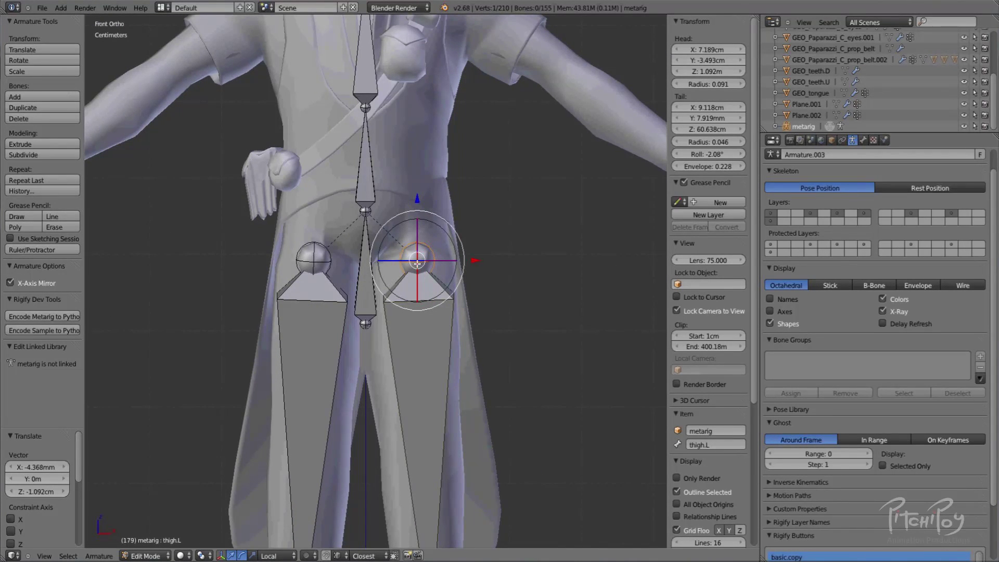
{"action": "key", "text": "KP_3"}
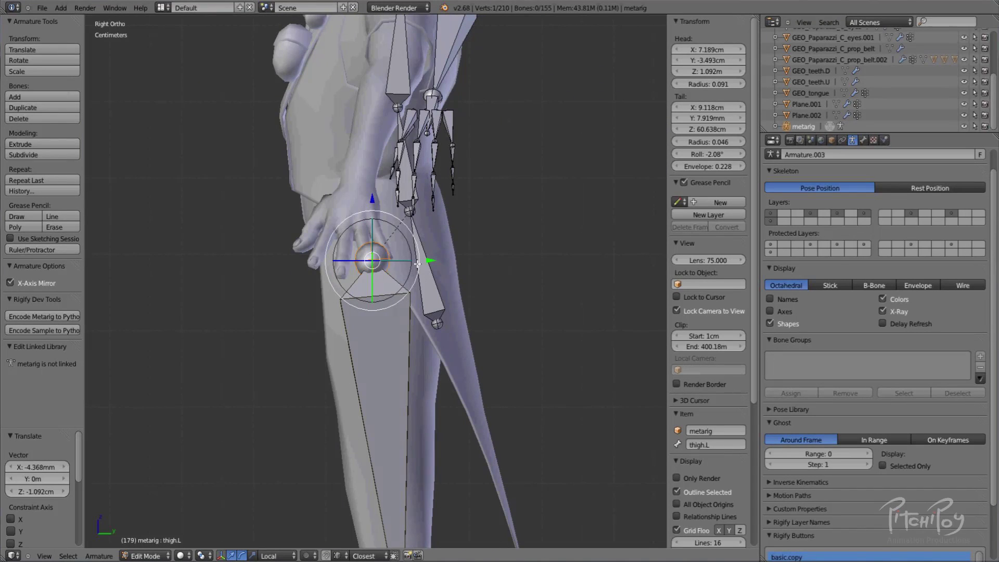
{"action": "left_click_drag", "start_coordinate": [418, 264], "coordinate": [418, 254]}
{"action": "key", "text": "KP_1"}
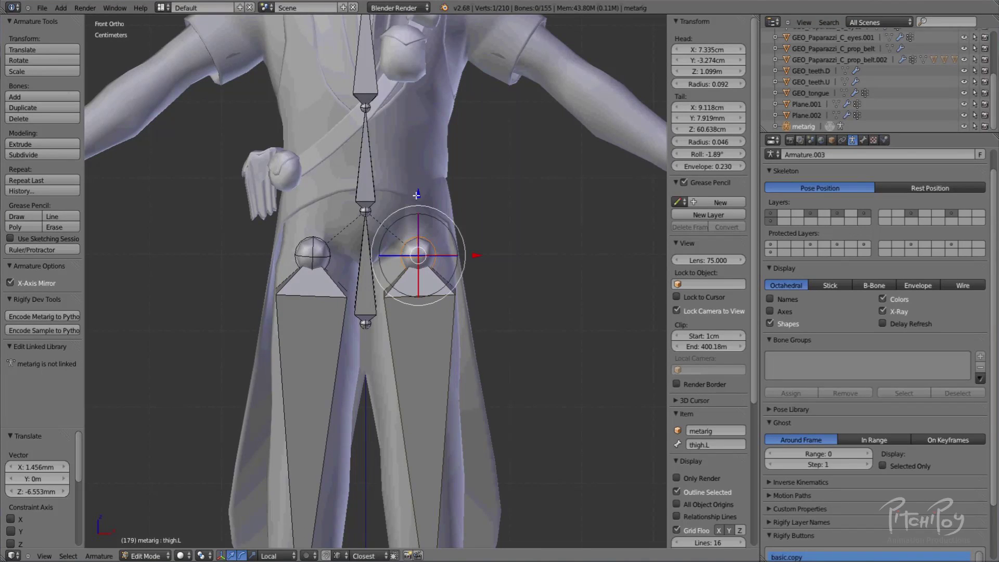
In side view, fit the hips bone inside the pelvis, with its head near Y -2 mm, Z 1.07 m and its tail near Y -2.9 cm, Z 1.18 m.
{"action": "scroll", "coordinate": [400, 173], "scroll_direction": "down", "scroll_amount": 4}
{"action": "middle_click_drag", "start_coordinate": [402, 288], "coordinate": [404, 398], "text": "shift"}
{"action": "scroll", "coordinate": [393, 180], "scroll_direction": "up", "scroll_amount": 4}
{"action": "right_click", "coordinate": [370, 225]}
{"action": "key", "text": "KP_3"}
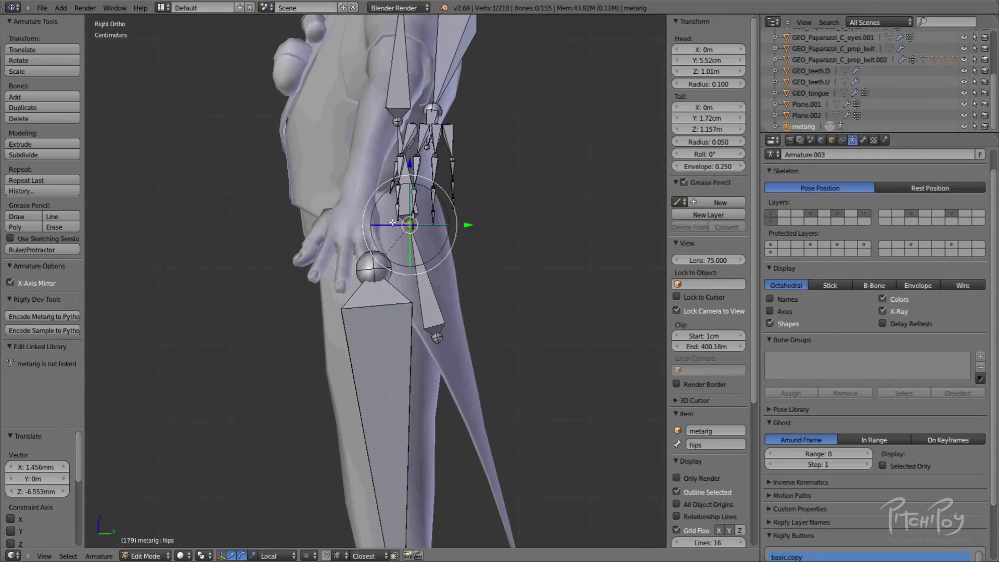
{"action": "right_click", "coordinate": [423, 331]}
{"action": "key", "text": "g"}
{"action": "left_click", "coordinate": [394, 251]}
{"action": "right_click", "coordinate": [370, 182]}
{"action": "key", "text": "g"}
{"action": "left_click", "coordinate": [379, 211]}
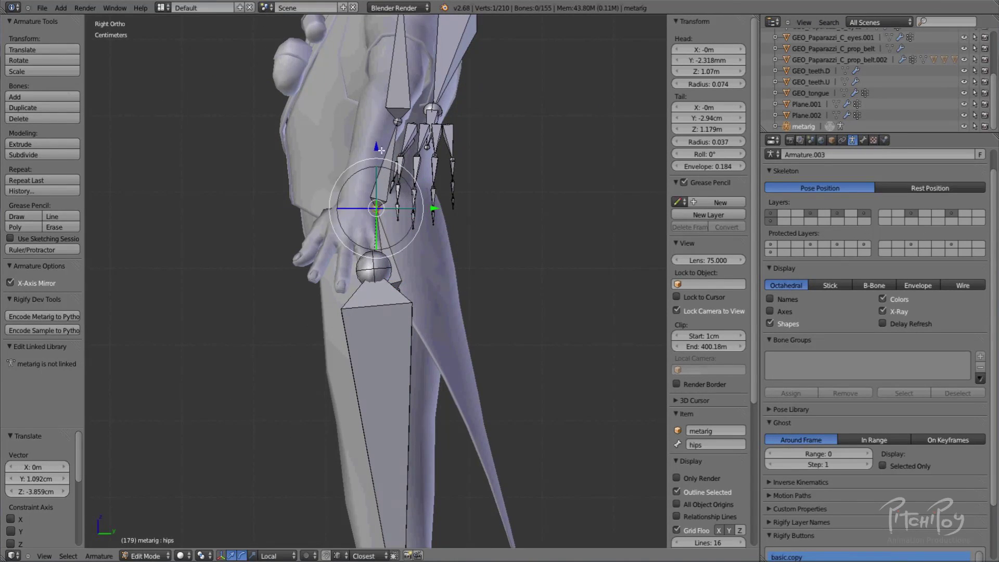
In side view, bring the tail of the spine bone and the tail of the chest bone down along the torso.
{"action": "middle_click_drag", "start_coordinate": [394, 132], "coordinate": [392, 212], "text": "shift"}
{"action": "right_click", "coordinate": [397, 201]}
{"action": "key", "text": "g"}
{"action": "left_click", "coordinate": [370, 201]}
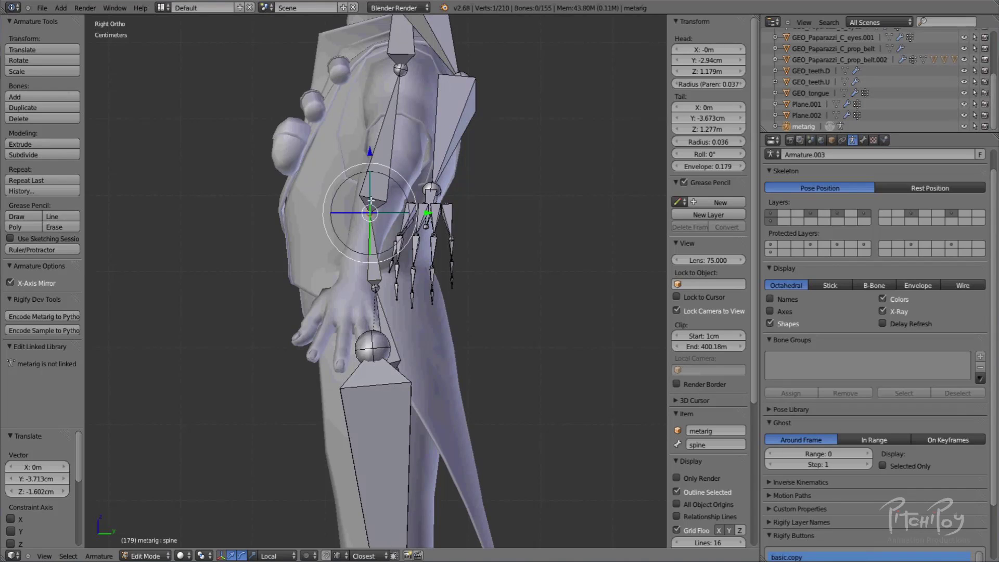
{"action": "right_click", "coordinate": [404, 73]}
{"action": "key", "text": "g"}
{"action": "left_click", "coordinate": [369, 211]}
{"action": "key", "text": "g"}
{"action": "left_click", "coordinate": [378, 219]}
Fit the spine bone in the lower torso, with its head near Y -2.43 cm, Z 1.192 m and tail near Y -1.78 cm, Z 1.267 m.
{"action": "right_click", "coordinate": [376, 289]}
{"action": "key", "text": "g"}
{"action": "left_click", "coordinate": [380, 278]}
{"action": "right_click", "coordinate": [395, 174]}
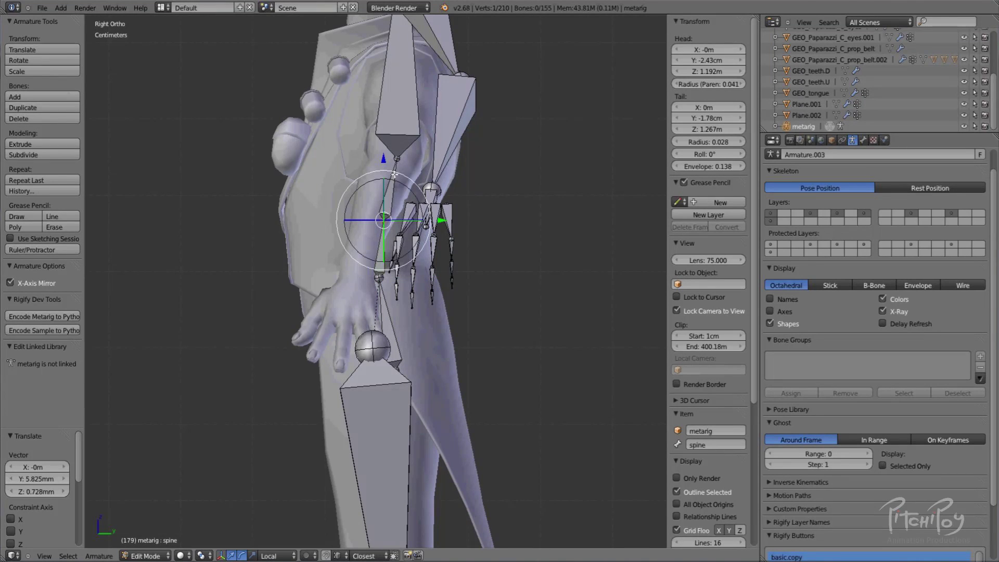
{"action": "key", "text": "z"}
{"action": "middle_click_drag", "start_coordinate": [414, 162], "coordinate": [346, 205]}
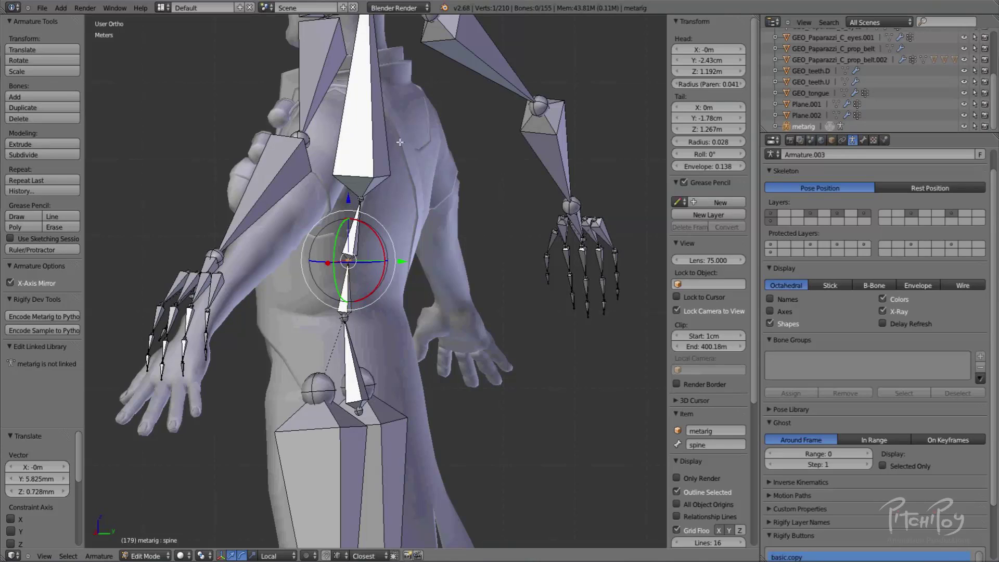
{"action": "key", "text": "KP_3"}
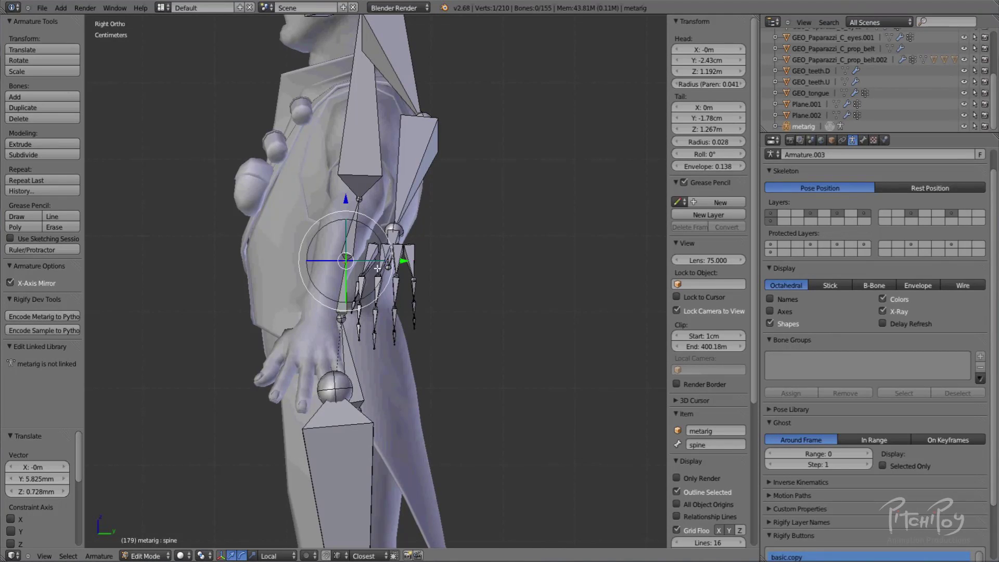
Adjust the tail of thigh.L at the knee to about Y 1.08 cm, Z 60.4 cm in side view.
{"action": "scroll", "coordinate": [378, 268], "scroll_direction": "down", "scroll_amount": 10, "text": "shift"}
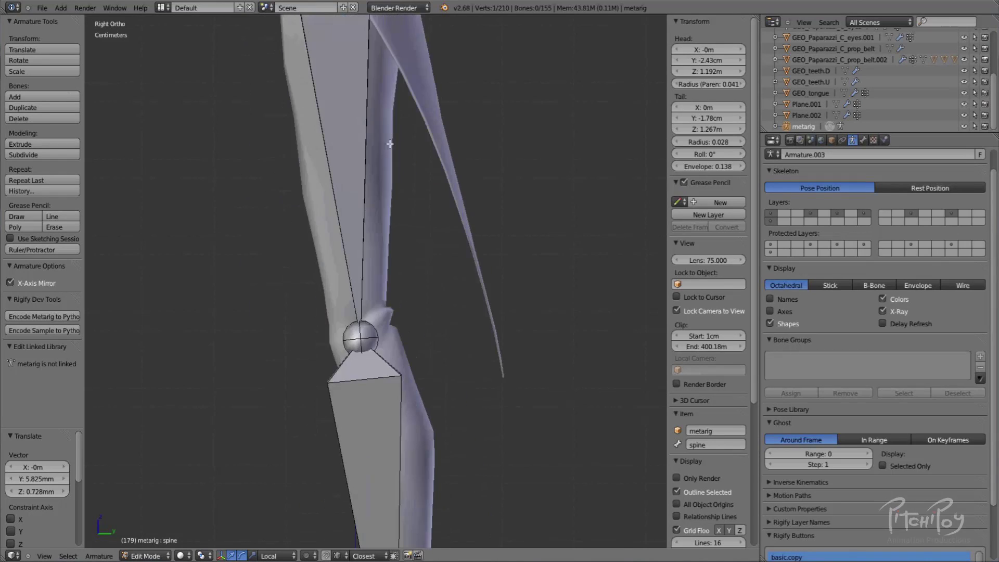
{"action": "right_click", "coordinate": [363, 320]}
{"action": "key", "text": "g"}
{"action": "left_click", "coordinate": [367, 319]}
{"action": "key", "text": "g"}
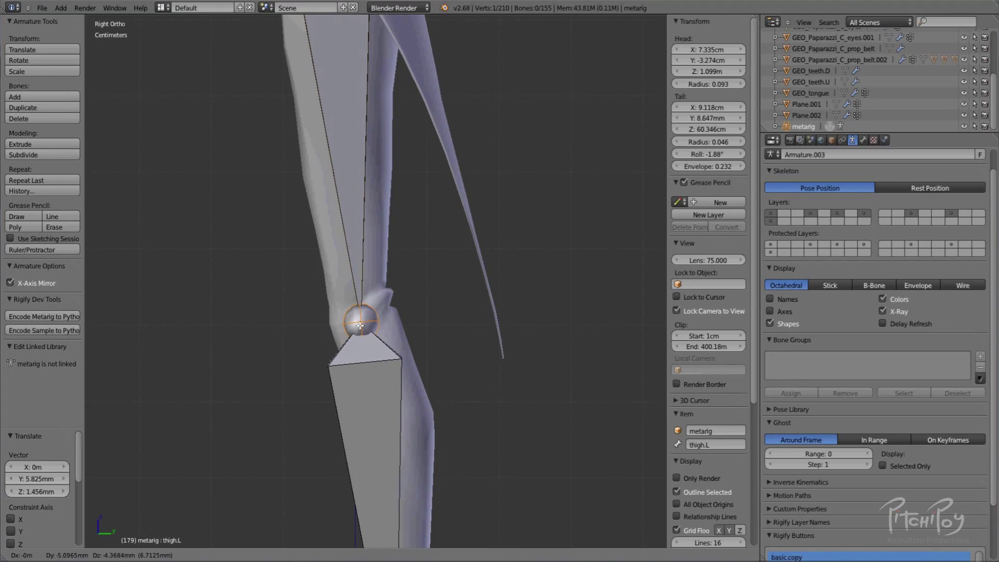
{"action": "left_click", "coordinate": [360, 324]}
{"action": "scroll", "coordinate": [388, 148], "scroll_direction": "up", "scroll_amount": 15, "text": "shift"}
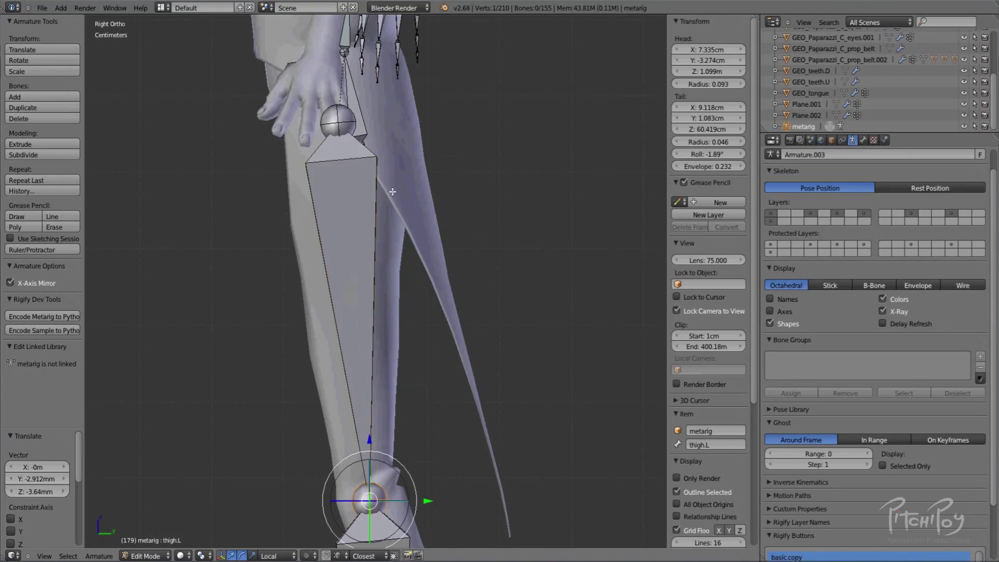
Select the neck and head bone chain and move it down together onto the base of the character's neck.
{"action": "right_click", "coordinate": [371, 265]}
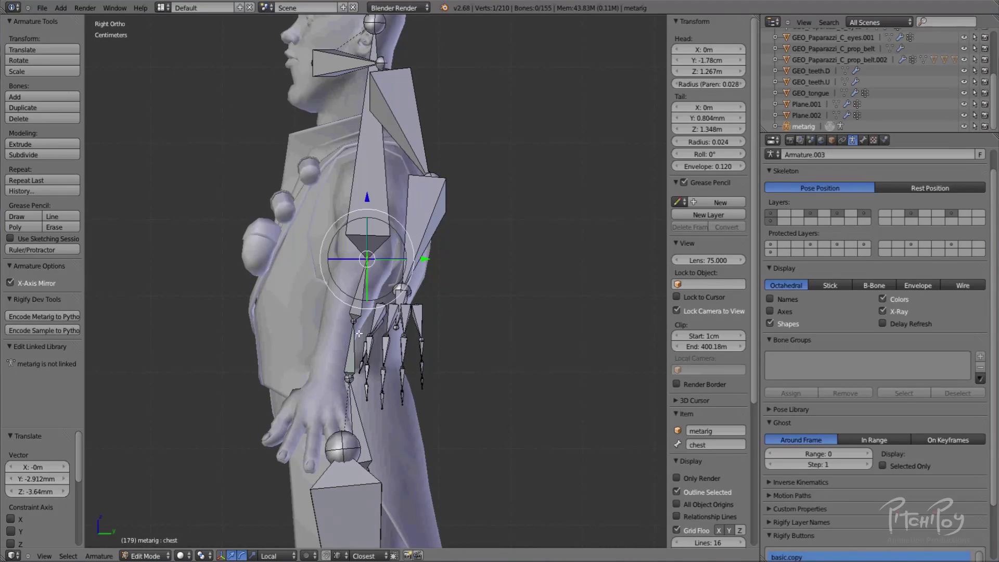
{"action": "middle_click_drag", "start_coordinate": [316, 325], "coordinate": [397, 314]}
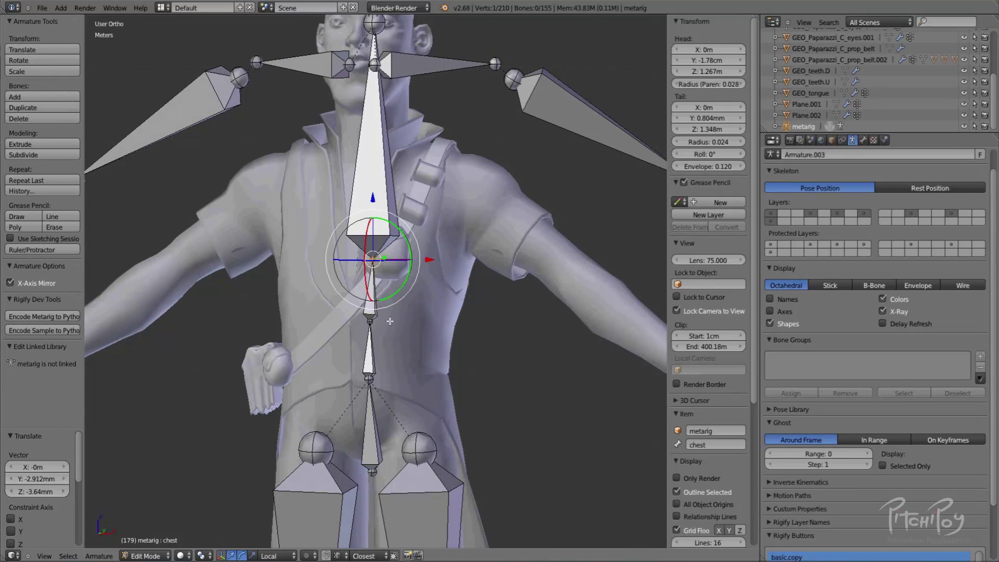
{"action": "key", "text": "KP_3"}
{"action": "right_click", "coordinate": [374, 37]}
{"action": "middle_click_drag", "start_coordinate": [372, 162], "coordinate": [363, 214], "text": "shift"}
{"action": "right_click", "coordinate": [358, 310]}
{"action": "right_click", "coordinate": [367, 77]}
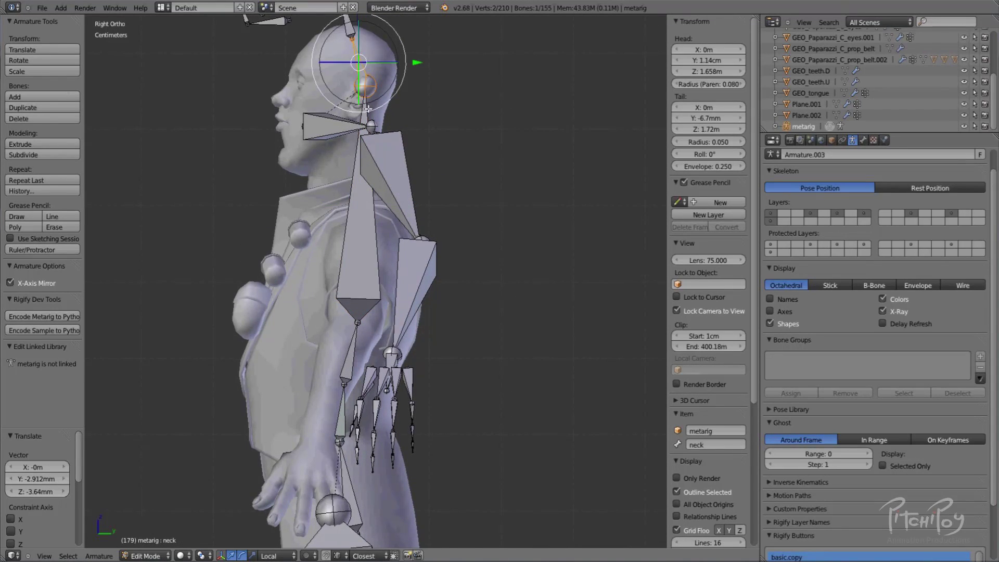
{"action": "scroll", "coordinate": [362, 72], "scroll_direction": "up", "scroll_amount": 3, "text": "shift"}
{"action": "right_click", "coordinate": [357, 69], "text": "shift"}
{"action": "right_click", "coordinate": [355, 30], "text": "shift"}
{"action": "key", "text": "g"}
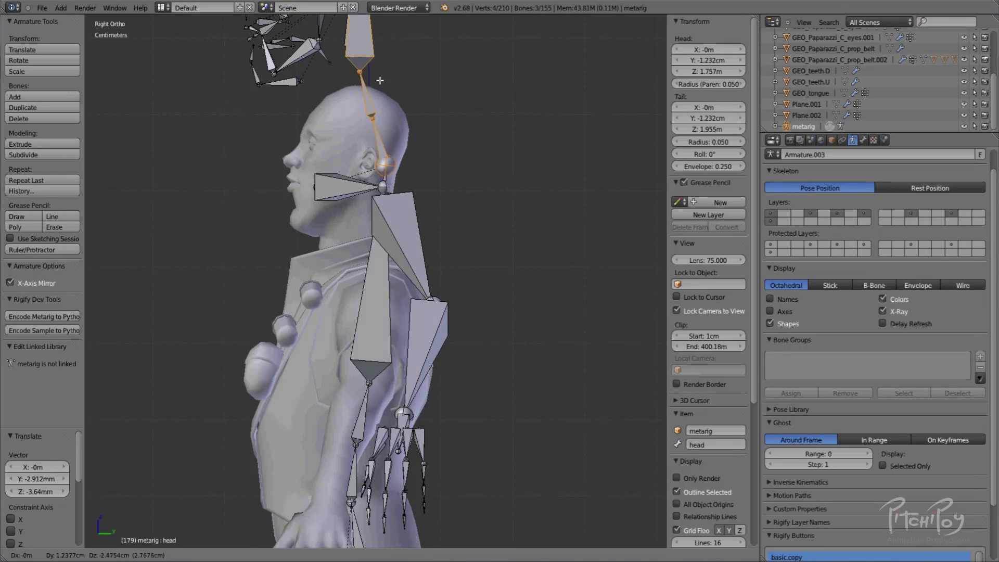
{"action": "left_click", "coordinate": [378, 209]}
Move the tail of the chest bone back to about Y 1.6 cm, Z 1.344 m and check the torso in wireframe.
{"action": "scroll", "coordinate": [382, 250], "scroll_direction": "down", "scroll_amount": 4, "text": "shift"}
{"action": "right_click", "coordinate": [383, 290]}
{"action": "key", "text": "g"}
{"action": "left_click", "coordinate": [397, 291]}
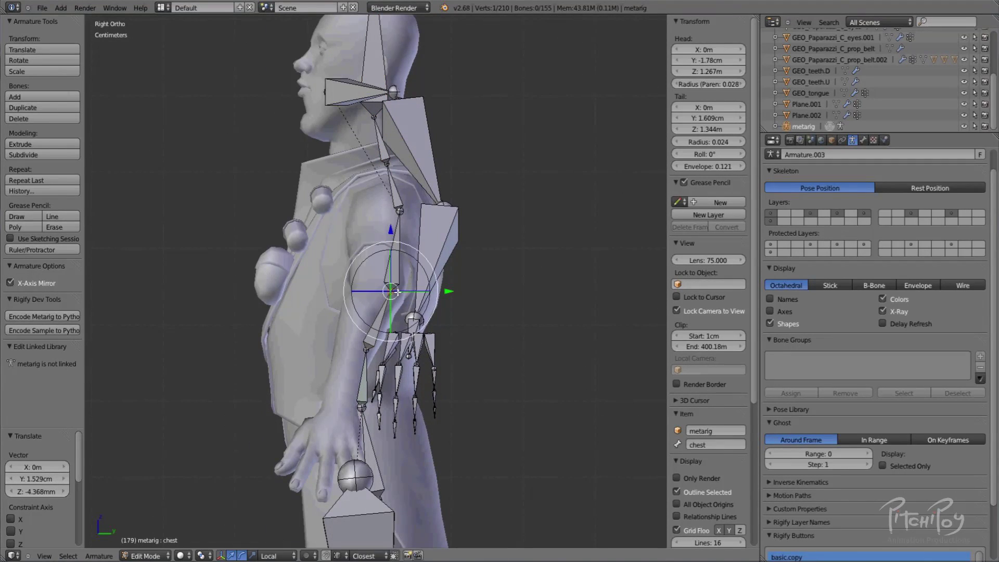
{"action": "right_click", "coordinate": [401, 211]}
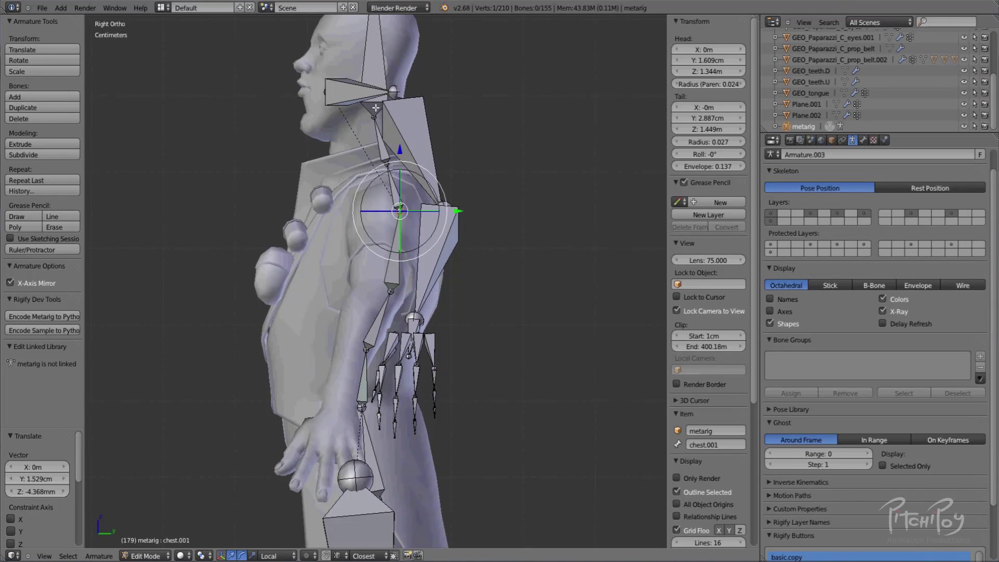
{"action": "key", "text": "z"}
{"action": "middle_click_drag", "start_coordinate": [377, 109], "coordinate": [364, 170], "text": "shift"}
{"action": "key", "text": "z"}
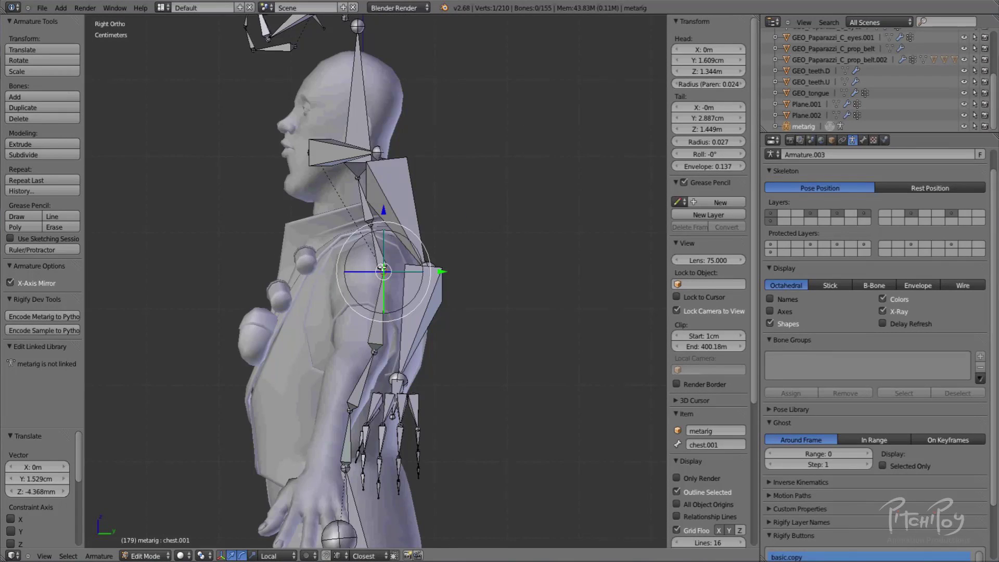
Move the tail and head joints of the neck bone forward and upward inside the neck.
{"action": "right_click", "coordinate": [370, 225]}
{"action": "key", "text": "g"}
{"action": "left_click", "coordinate": [362, 216]}
{"action": "right_click", "coordinate": [383, 255]}
{"action": "key", "text": "g"}
{"action": "left_click", "coordinate": [368, 253]}
Adjust both ends of chest.001, placing the joint with the chest bone near Y 2.2 cm, Z 1.371 m.
{"action": "right_click", "coordinate": [376, 358]}
{"action": "key", "text": "g"}
{"action": "left_click", "coordinate": [379, 340]}
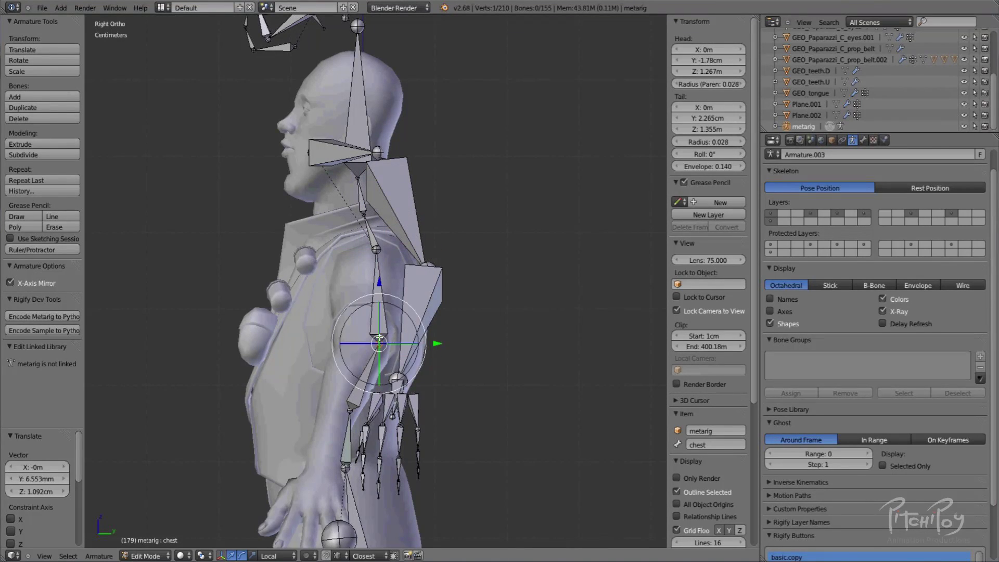
{"action": "middle_click_drag", "start_coordinate": [380, 292], "coordinate": [372, 191], "text": "shift"}
{"action": "key", "text": "g"}
{"action": "left_click", "coordinate": [366, 249]}
{"action": "right_click", "coordinate": [367, 152]}
{"action": "key", "text": "g"}
{"action": "left_click", "coordinate": [367, 155]}
{"action": "right_click", "coordinate": [368, 239]}
{"action": "key", "text": "g"}
{"action": "left_click", "coordinate": [369, 233]}
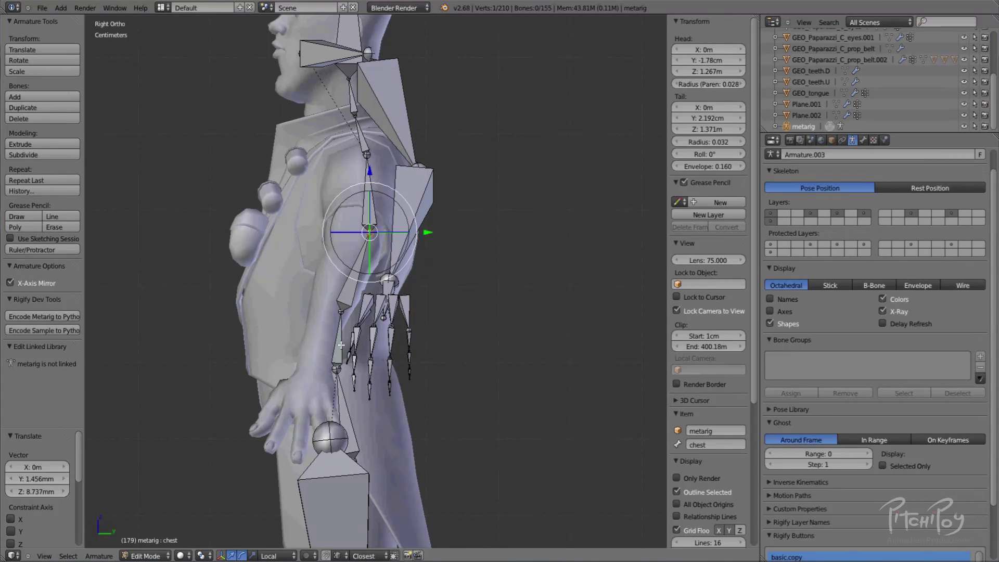
Shift the tail of the chest bone to about Y 1.76 cm, Z 1.369 m and nudge the tail of chest.001 forward.
{"action": "middle_click_drag", "start_coordinate": [345, 96], "coordinate": [405, 201]}
{"action": "key", "text": "KP_3"}
{"action": "key", "text": "g"}
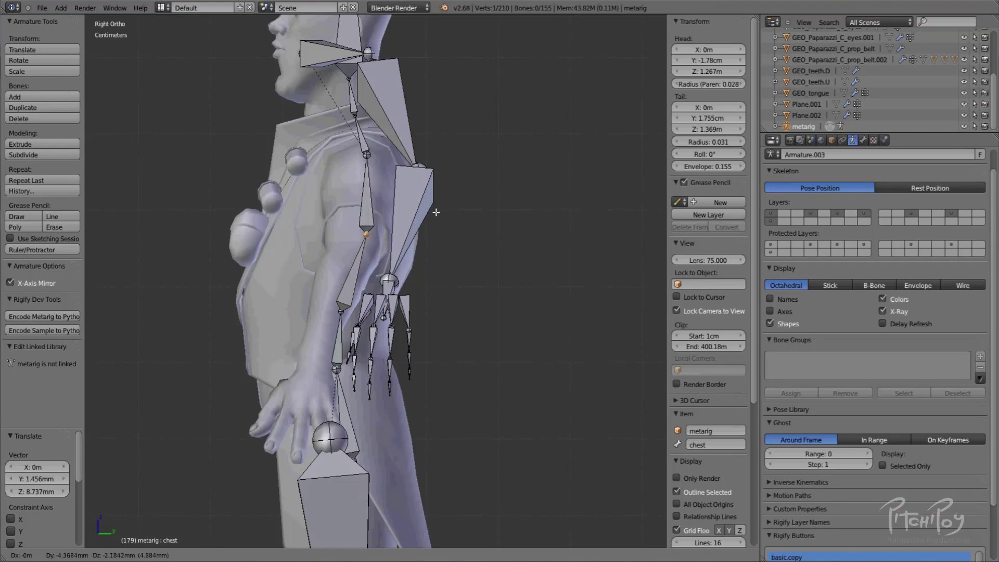
{"action": "left_click", "coordinate": [436, 212]}
{"action": "right_click", "coordinate": [368, 155]}
{"action": "key", "text": "g"}
{"action": "left_click", "coordinate": [366, 155]}
Lower the neck bone's tail slightly and reposition the head bone at the base of the skull.
{"action": "right_click", "coordinate": [353, 114]}
{"action": "key", "text": "g"}
{"action": "left_click", "coordinate": [352, 117]}
{"action": "right_click", "coordinate": [354, 70]}
{"action": "key", "text": "g"}
{"action": "left_click", "coordinate": [349, 70]}
{"action": "middle_click_drag", "start_coordinate": [352, 105], "coordinate": [369, 225], "text": "shift"}
{"action": "scroll", "coordinate": [366, 174], "scroll_direction": "up", "scroll_amount": 3}
{"action": "middle_click_drag", "start_coordinate": [367, 142], "coordinate": [392, 268], "text": "shift"}
{"action": "key", "text": "g"}
{"action": "left_click", "coordinate": [394, 255]}
Fine-tune the neck bone's tail and move the head bone to about Y -1.04 cm, with its base at Z 1.585 m.
{"action": "right_click", "coordinate": [391, 311]}
{"action": "right_click", "coordinate": [388, 297]}
{"action": "key", "text": "g"}
{"action": "right_click", "coordinate": [387, 298]}
{"action": "right_click", "coordinate": [387, 301]}
{"action": "key", "text": "g"}
{"action": "left_click", "coordinate": [384, 301]}
{"action": "right_click", "coordinate": [377, 209]}
{"action": "key", "text": "g"}
{"action": "left_click", "coordinate": [382, 206]}
{"action": "middle_click_drag", "start_coordinate": [382, 206], "coordinate": [371, 245], "text": "shift"}
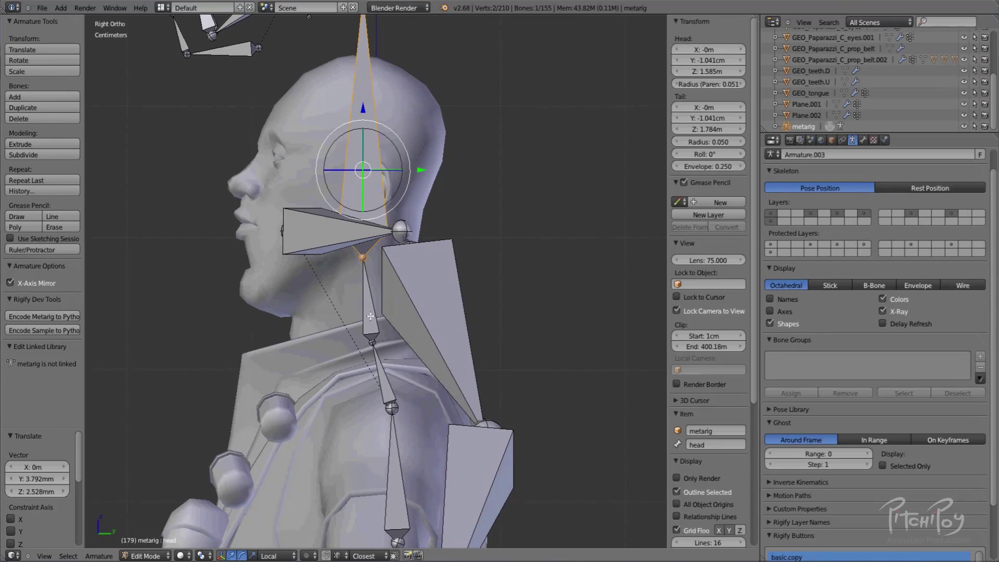
Raise the tail of the neck bone and its joint with chest.001 to follow the neck's curve.
{"action": "right_click", "coordinate": [375, 340]}
{"action": "key", "text": "g"}
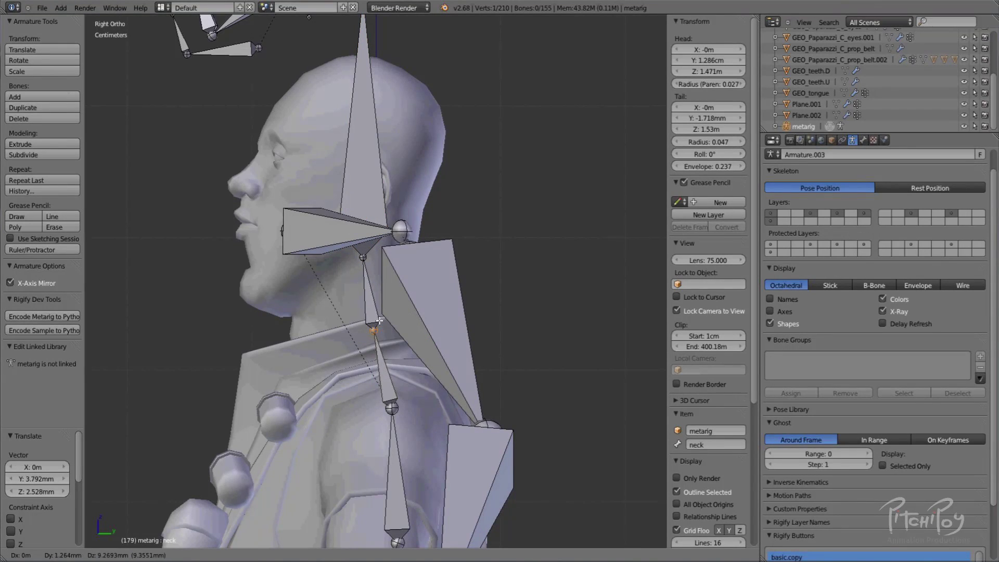
{"action": "left_click", "coordinate": [387, 355]}
{"action": "middle_click_drag", "start_coordinate": [388, 355], "coordinate": [388, 327], "text": "shift"}
{"action": "right_click", "coordinate": [393, 371]}
{"action": "key", "text": "g"}
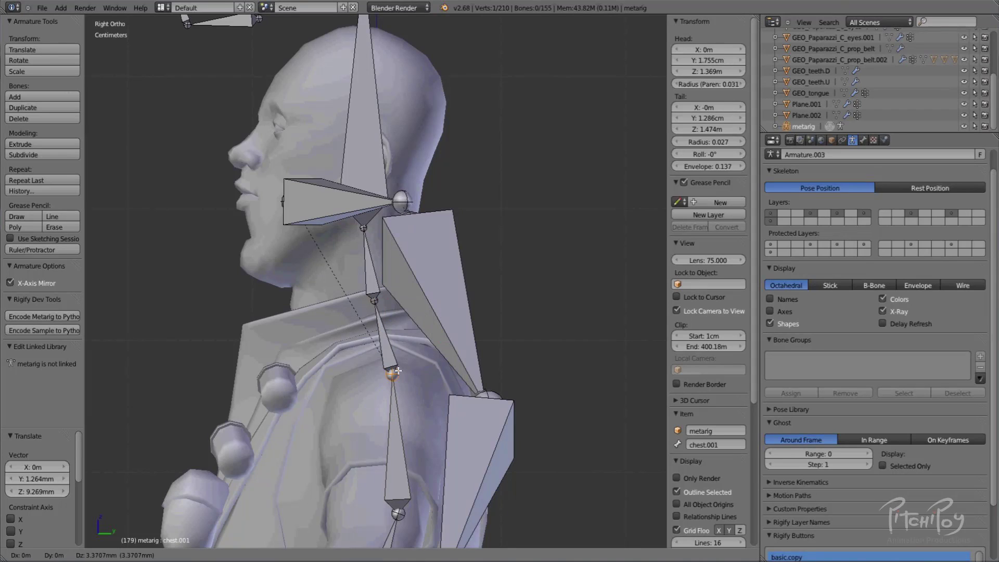
{"action": "left_click", "coordinate": [390, 358]}
{"action": "right_click", "coordinate": [374, 293]}
{"action": "key", "text": "g"}
{"action": "left_click", "coordinate": [375, 293]}
Raise the chest bone's tail and fit the neck bone, head near Y 1.33 cm, Z 1.485 m and tail near Y -0.5 mm, Z 1.536 m.
{"action": "middle_click_drag", "start_coordinate": [399, 460], "coordinate": [407, 361], "text": "shift"}
{"action": "right_click", "coordinate": [410, 418]}
{"action": "key", "text": "g"}
{"action": "left_click", "coordinate": [406, 397]}
{"action": "right_click", "coordinate": [394, 264]}
{"action": "key", "text": "g"}
{"action": "left_click", "coordinate": [400, 261]}
{"action": "right_click", "coordinate": [383, 197]}
{"action": "key", "text": "g"}
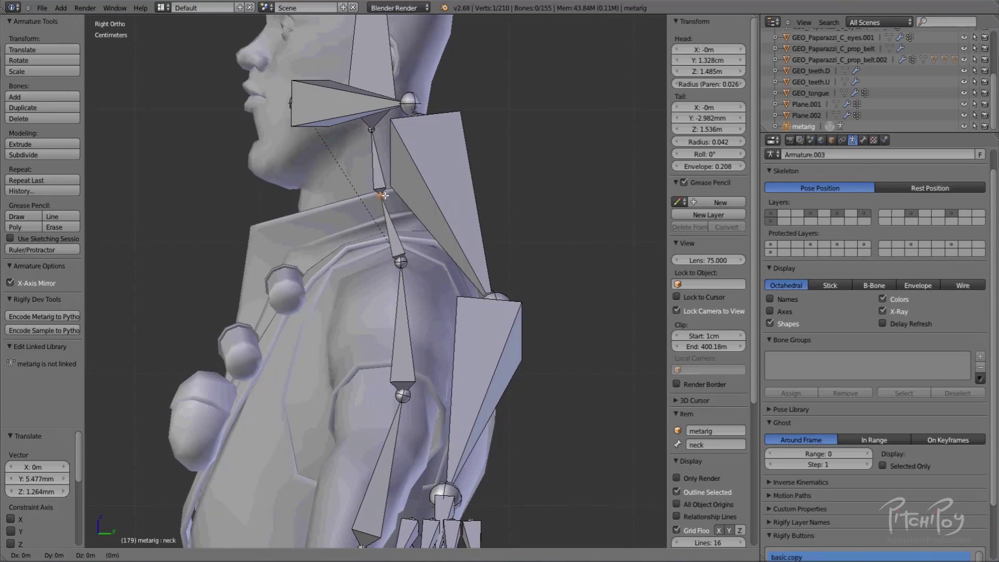
{"action": "left_click", "coordinate": [387, 197]}
{"action": "scroll", "coordinate": [375, 259], "scroll_direction": "down", "scroll_amount": 2}
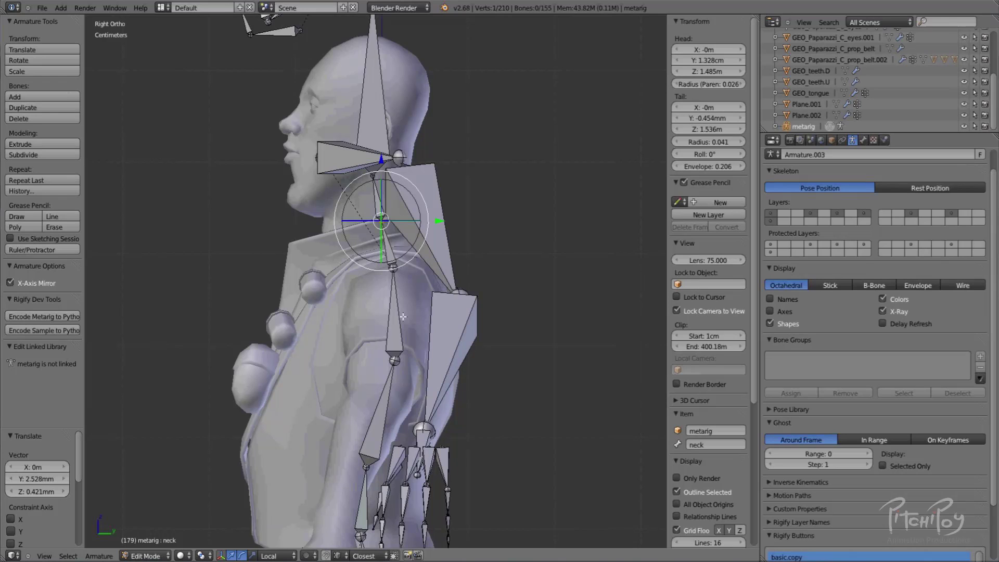
Raise the tail of the spine bone up and slightly back in the lower torso.
{"action": "scroll", "coordinate": [403, 317], "scroll_direction": "down", "scroll_amount": 4, "text": "shift"}
{"action": "scroll", "coordinate": [377, 399], "scroll_direction": "down", "scroll_amount": 3, "text": "shift"}
{"action": "right_click", "coordinate": [378, 300]}
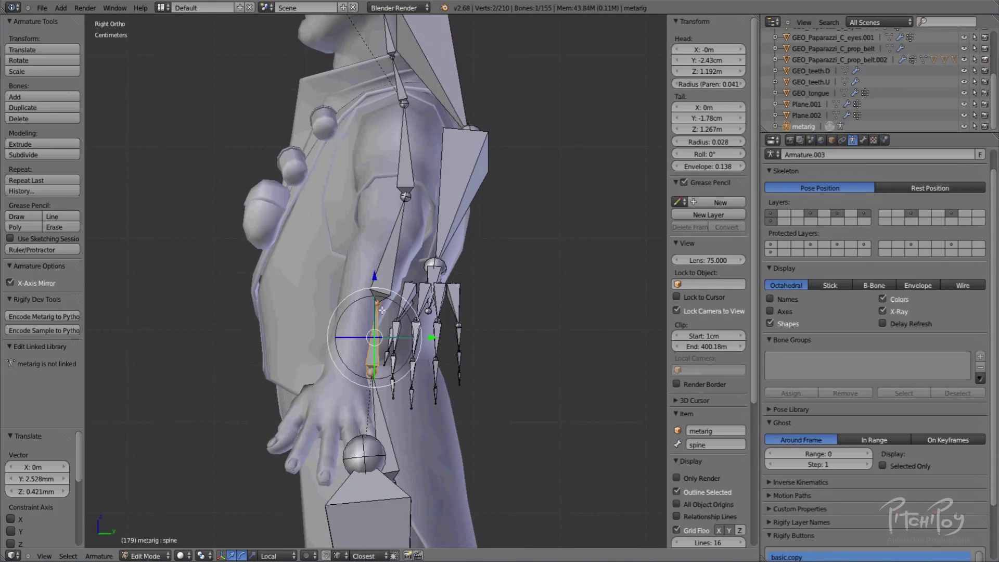
{"action": "key", "text": "g"}
{"action": "left_click", "coordinate": [385, 281]}
{"action": "key", "text": "g"}
{"action": "left_click", "coordinate": [388, 272]}
Lower the head of the spine bone where it meets the hips and check it from another angle.
{"action": "right_click", "coordinate": [378, 363]}
{"action": "right_click", "coordinate": [377, 374]}
{"action": "key", "text": "g"}
{"action": "left_click", "coordinate": [376, 381]}
{"action": "middle_click_drag", "start_coordinate": [370, 398], "coordinate": [430, 389]}
{"action": "key", "text": "KP_3"}
{"action": "key", "text": "g"}
{"action": "left_click", "coordinate": [454, 383]}
Set the spine bone's tail near Y -1.23 cm, Z 1.284 m and the chest bone's tail near Y 1.2 cm, Z 1.377 m.
{"action": "right_click", "coordinate": [383, 279]}
{"action": "key", "text": "g"}
{"action": "left_click", "coordinate": [384, 287]}
{"action": "right_click", "coordinate": [406, 196]}
{"action": "key", "text": "g"}
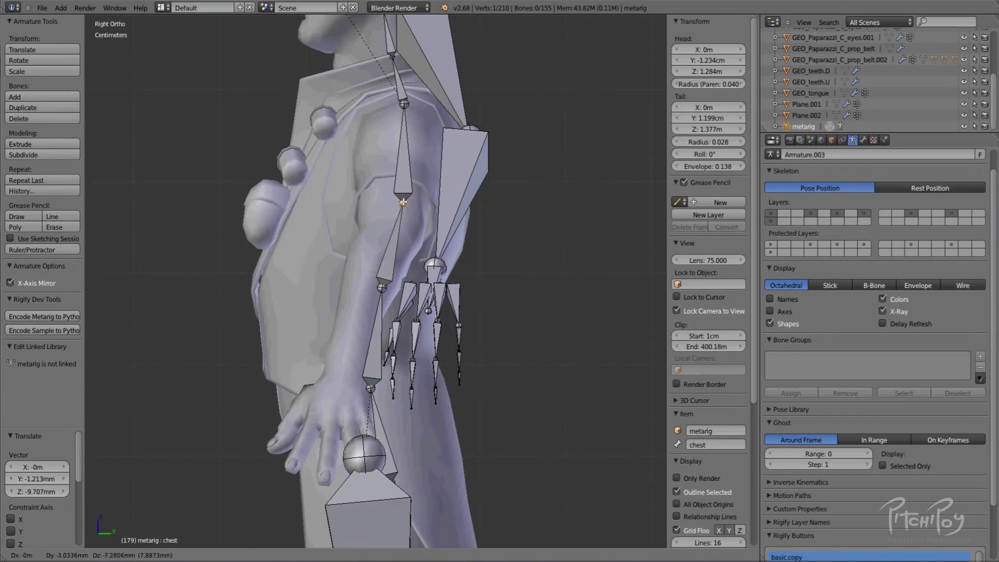
{"action": "left_click", "coordinate": [403, 202]}
Examine the alignment of the spine, chest and neck bones along the body in side view.
{"action": "middle_click_drag", "start_coordinate": [403, 202], "coordinate": [395, 351], "text": "shift"}
{"action": "scroll", "coordinate": [398, 254], "scroll_direction": "up", "scroll_amount": 3}
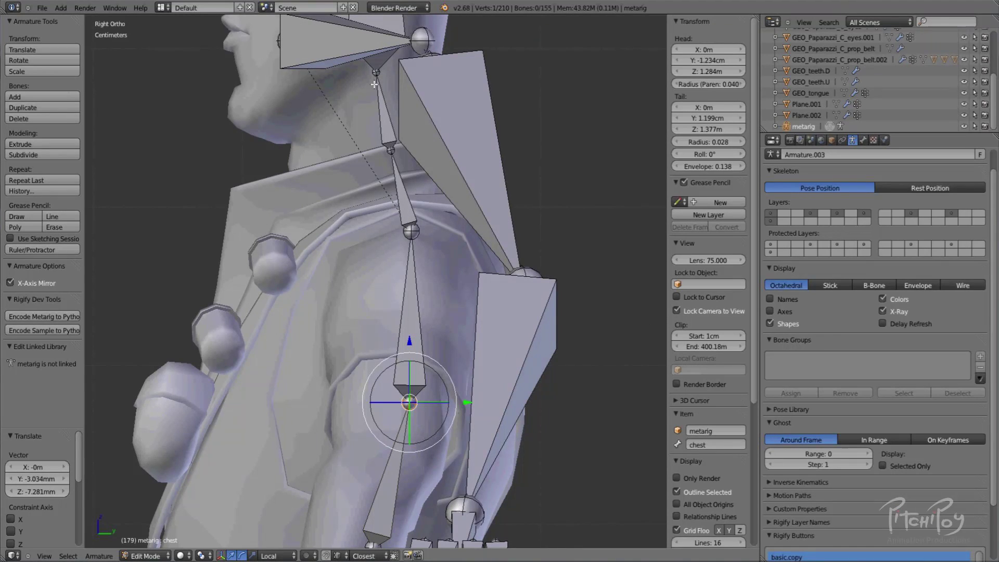
{"action": "scroll", "coordinate": [381, 92], "scroll_direction": "down", "scroll_amount": 3}
{"action": "middle_click_drag", "start_coordinate": [410, 312], "coordinate": [411, 159], "text": "shift"}
{"action": "scroll", "coordinate": [411, 159], "scroll_direction": "up", "scroll_amount": 2}
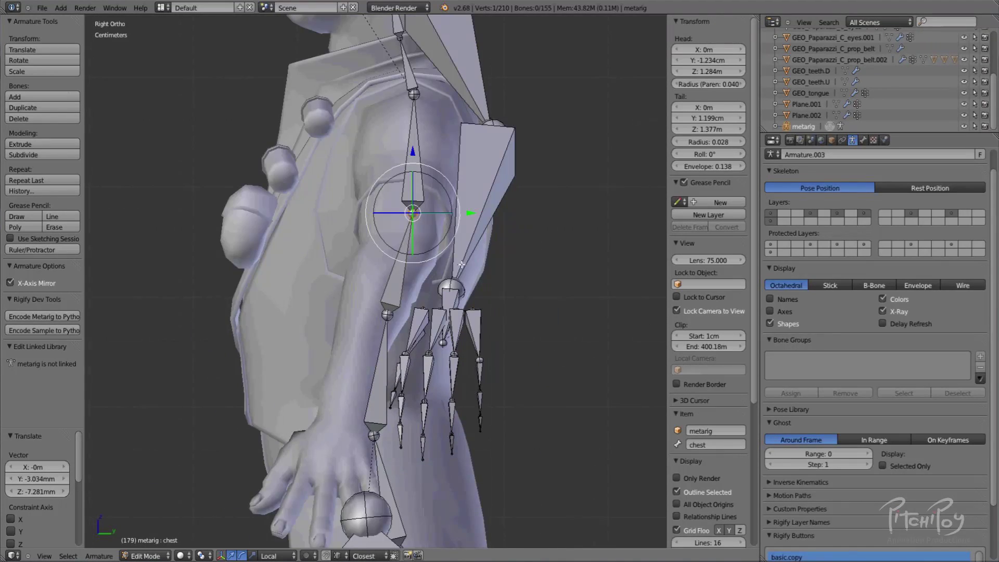
{"action": "scroll", "coordinate": [482, 373], "scroll_direction": "down", "scroll_amount": 3}
{"action": "mouse_move", "coordinate": [432, 104]}
{"action": "middle_mouse_down", "text": "shift"}
{"action": "mouse_move", "coordinate": [431, 291]}
{"action": "mouse_move", "coordinate": [452, 362]}
{"action": "middle_mouse_up", "text": "shift"}
{"action": "scroll", "coordinate": [432, 292], "scroll_direction": "up", "scroll_amount": 3}
In wireframe, move the face bone down into the character's head, with its base near Y -1.0 cm, Z 1.589 m.
{"action": "right_click", "coordinate": [456, 232]}
{"action": "mouse_move", "coordinate": [460, 285]}
{"action": "middle_mouse_down", "text": "shift"}
{"action": "mouse_move", "coordinate": [433, 101]}
{"action": "mouse_move", "coordinate": [419, 128]}
{"action": "middle_mouse_up", "text": "shift"}
{"action": "key", "text": "z"}
{"action": "key", "text": "g"}
{"action": "right_click", "coordinate": [420, 379]}
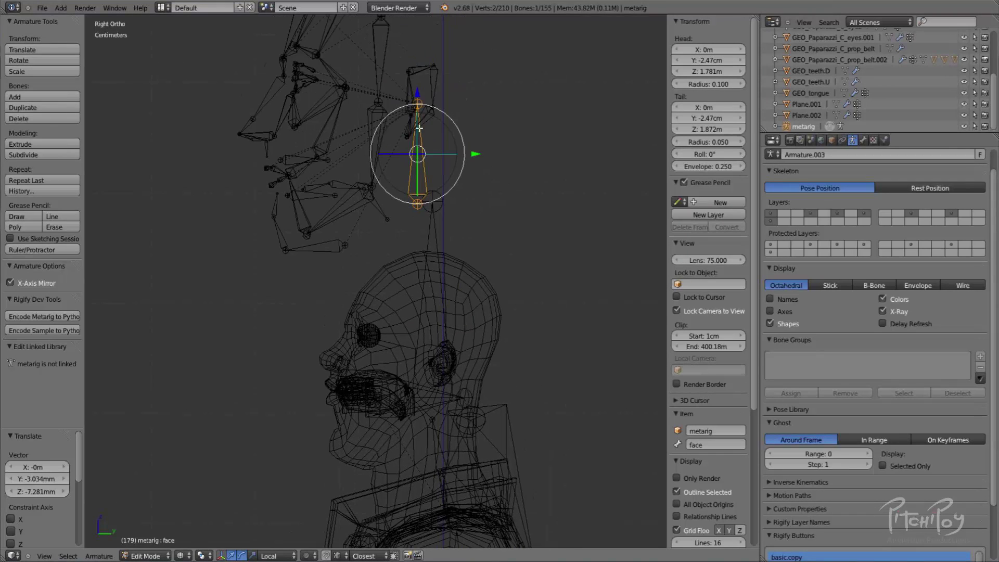
{"action": "middle_click_drag", "start_coordinate": [399, 180], "coordinate": [370, 75], "text": "shift"}
{"action": "key", "text": "g"}
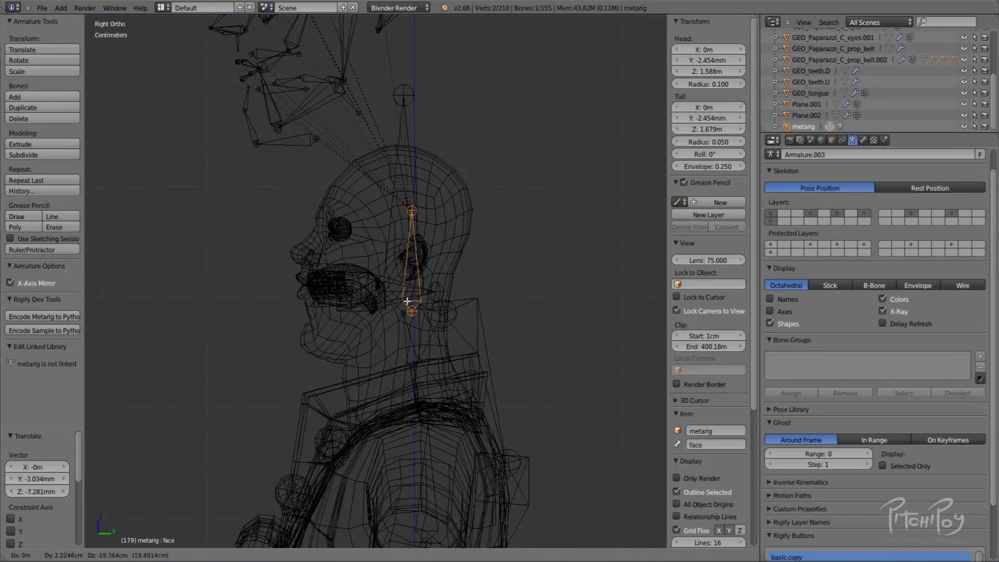
{"action": "left_click", "coordinate": [402, 301]}
{"action": "scroll", "coordinate": [427, 274], "scroll_direction": "up", "scroll_amount": 3}
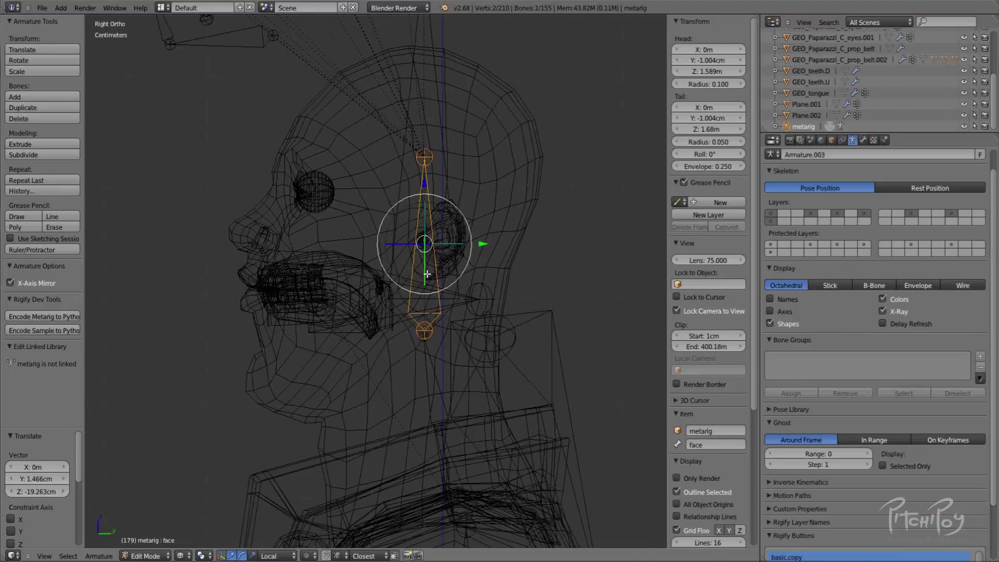
Fine-tune the face bone in front of the ear to Y -1.01 cm, from Z 1.589 m to Z 1.68 m.
{"action": "key", "text": "g"}
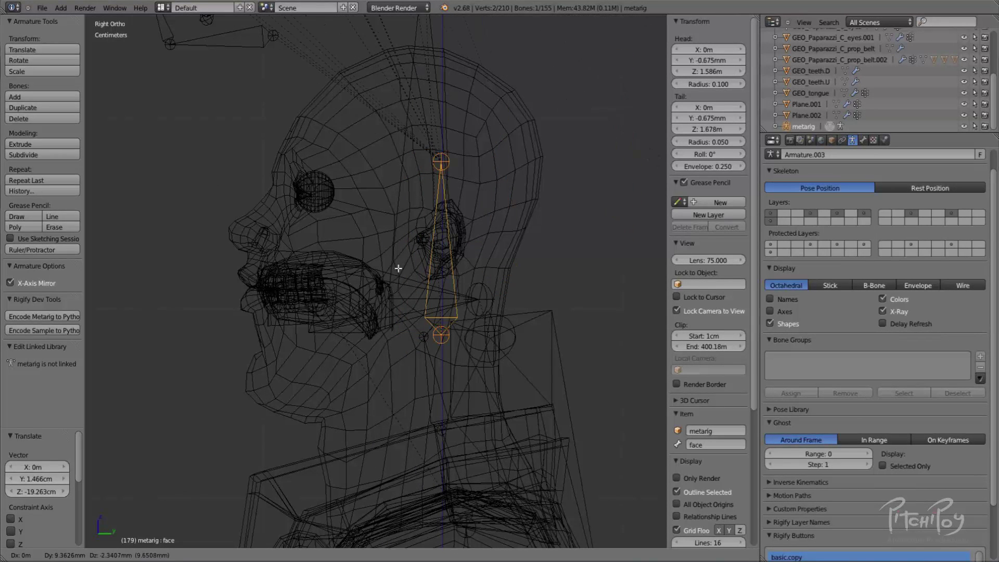
{"action": "left_click", "coordinate": [399, 244]}
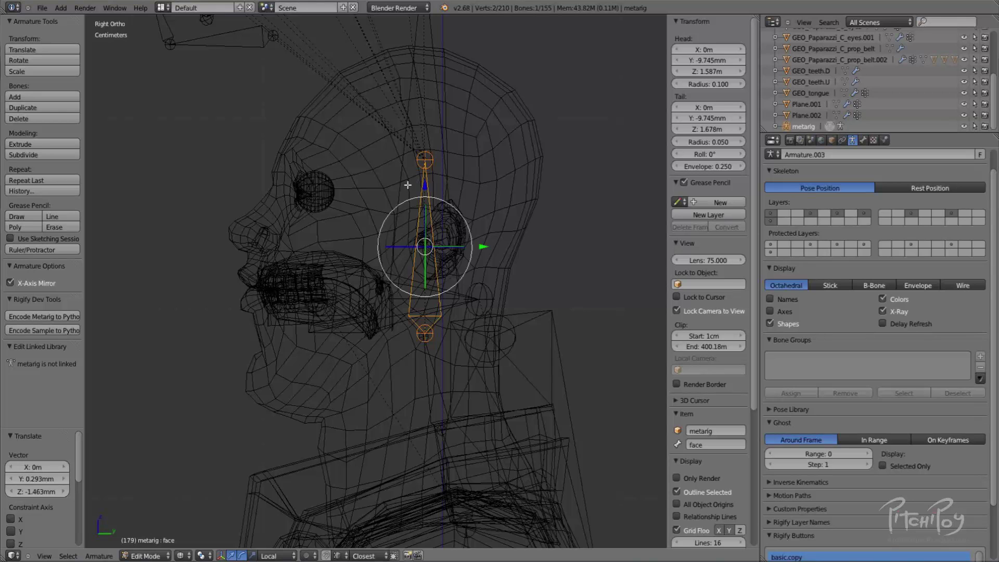
{"action": "scroll", "coordinate": [400, 150], "scroll_direction": "down", "scroll_amount": 3}
{"action": "scroll", "coordinate": [424, 209], "scroll_direction": "up", "scroll_amount": 2}
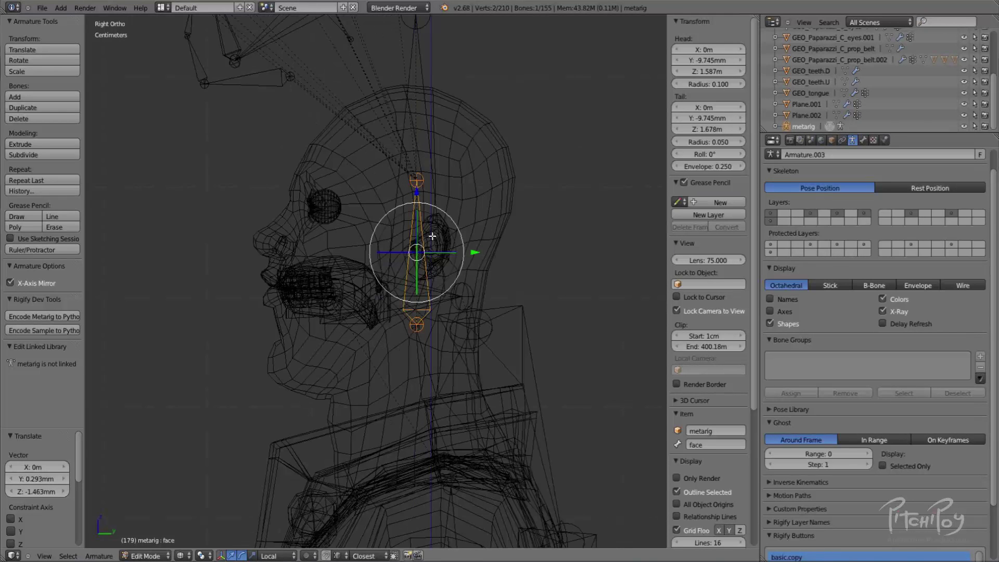
{"action": "key", "text": "g"}
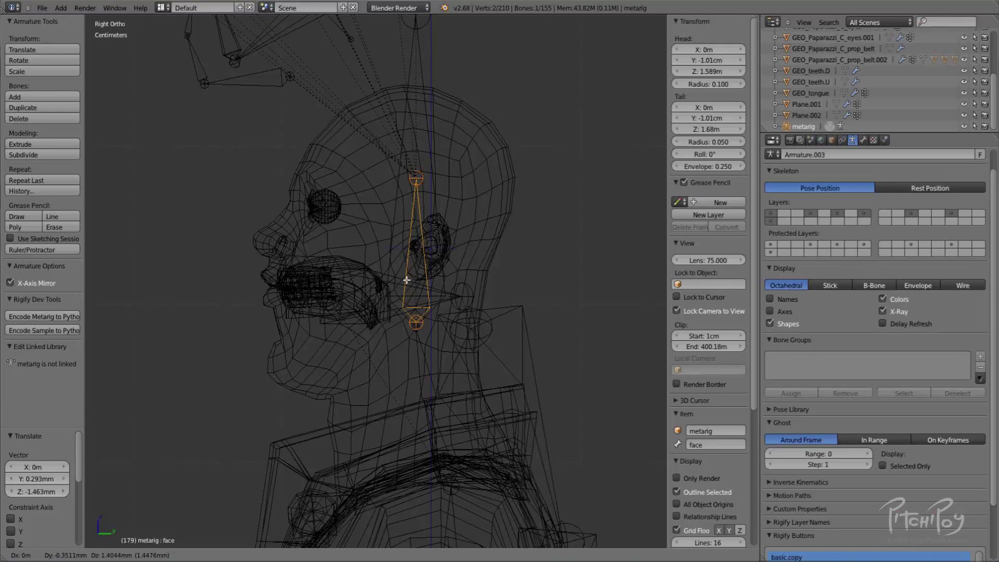
{"action": "left_click", "coordinate": [406, 280]}
Lower the head bone's tail along global Z to 1.737 m, just at the crown of the head.
{"action": "right_click", "coordinate": [413, 89]}
{"action": "right_click", "coordinate": [429, 14]}
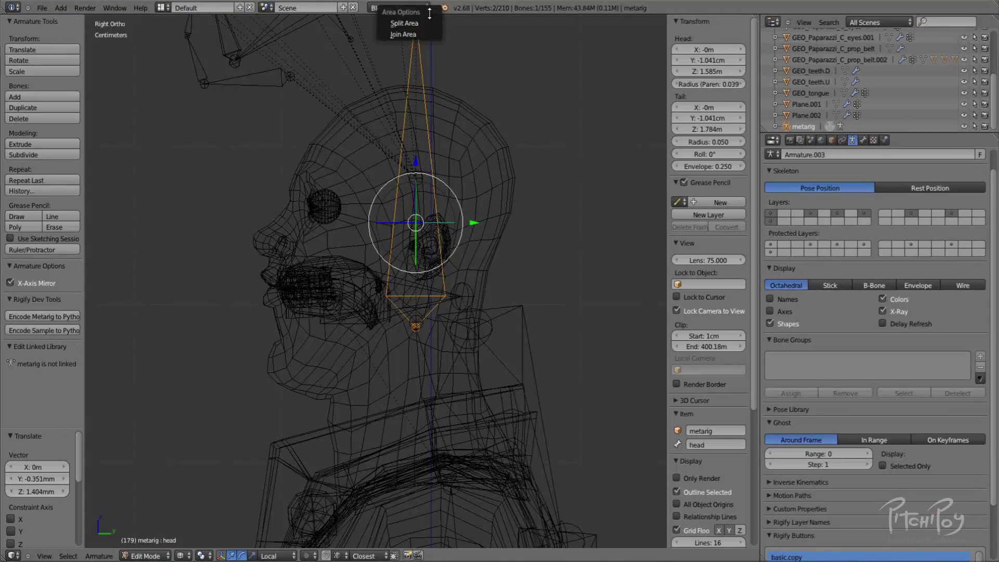
{"action": "right_click", "coordinate": [431, 28]}
{"action": "key", "text": "g"}
{"action": "key", "text": "z"}
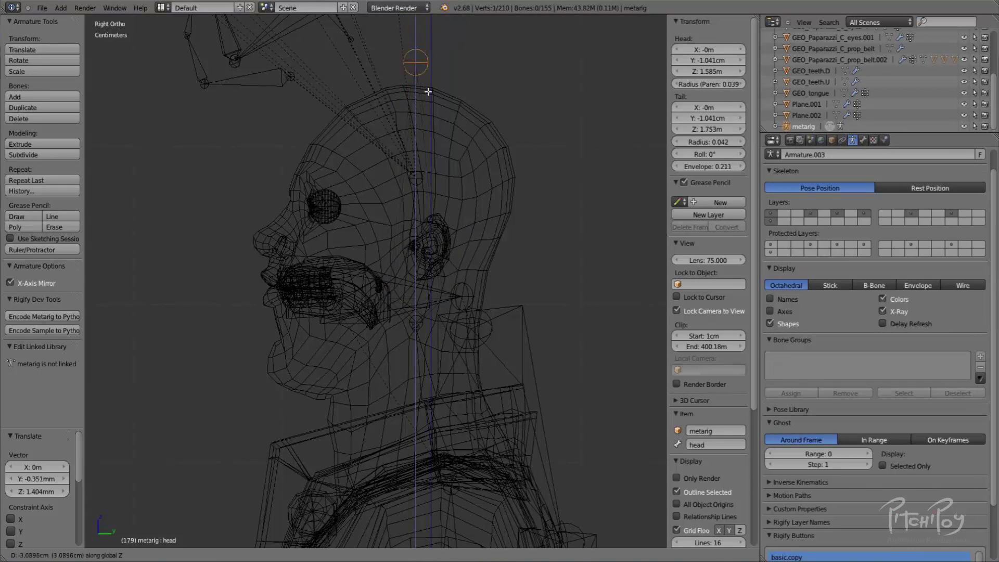
{"action": "left_click", "coordinate": [430, 102]}
{"action": "middle_click_drag", "start_coordinate": [438, 259], "coordinate": [423, 150], "text": "shift"}
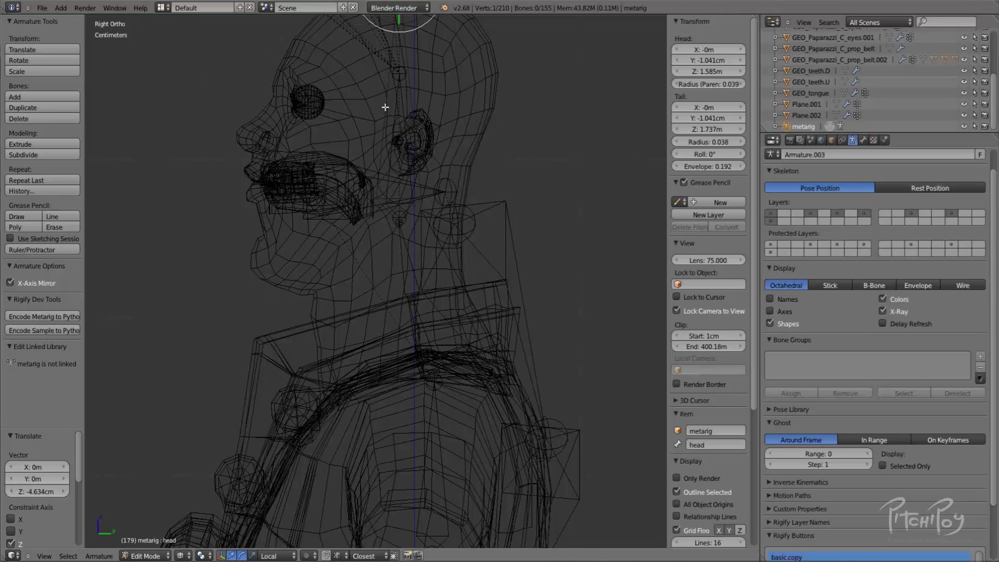
Box-select the facial bones floating above the head and move them down about 20.8 cm onto the character's face.
{"action": "middle_click_drag", "start_coordinate": [383, 104], "coordinate": [471, 357], "text": "shift"}
{"action": "key", "text": "z"}
{"action": "scroll", "coordinate": [374, 160], "scroll_direction": "down", "scroll_amount": 3}
{"action": "middle_click_drag", "start_coordinate": [375, 160], "coordinate": [416, 247], "text": "shift"}
{"action": "key", "text": "a"}
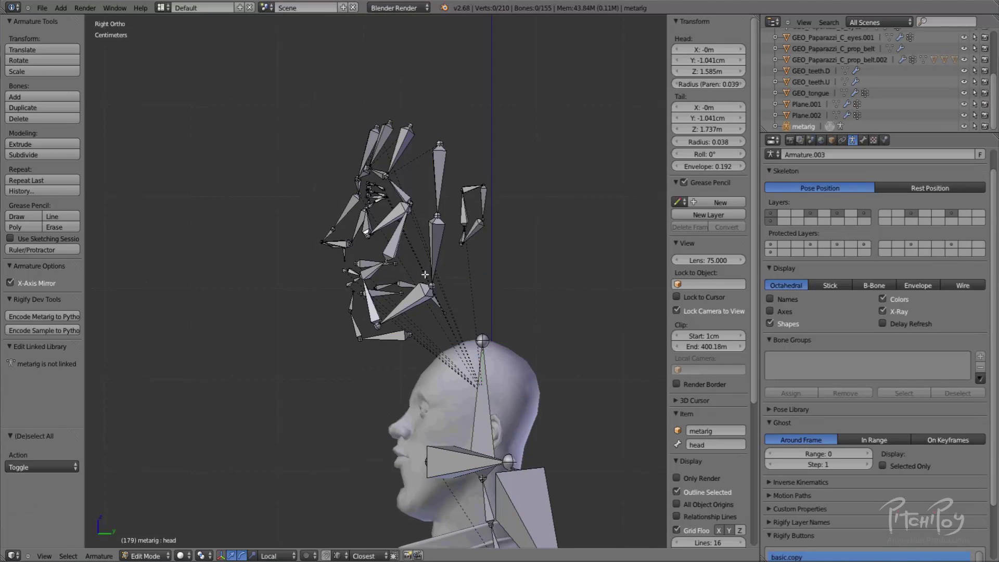
{"action": "key", "text": "b"}
{"action": "left_click_drag", "start_coordinate": [290, 375], "coordinate": [461, 120]}
{"action": "key", "text": "b"}
{"action": "left_click_drag", "start_coordinate": [304, 391], "coordinate": [483, 118]}
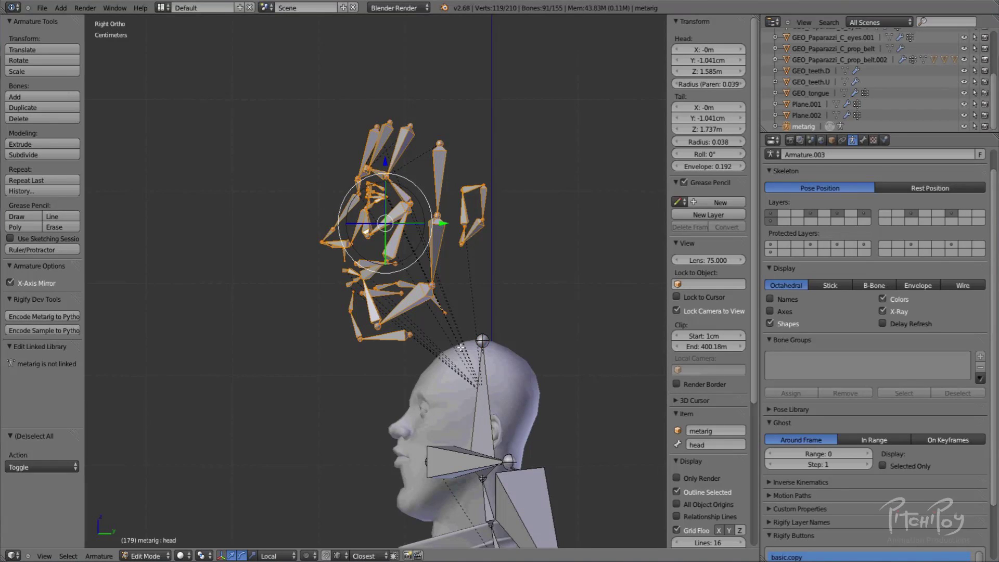
{"action": "middle_click_drag", "start_coordinate": [481, 342], "coordinate": [457, 168], "text": "shift"}
{"action": "key", "text": "g"}
{"action": "left_click", "coordinate": [422, 183]}
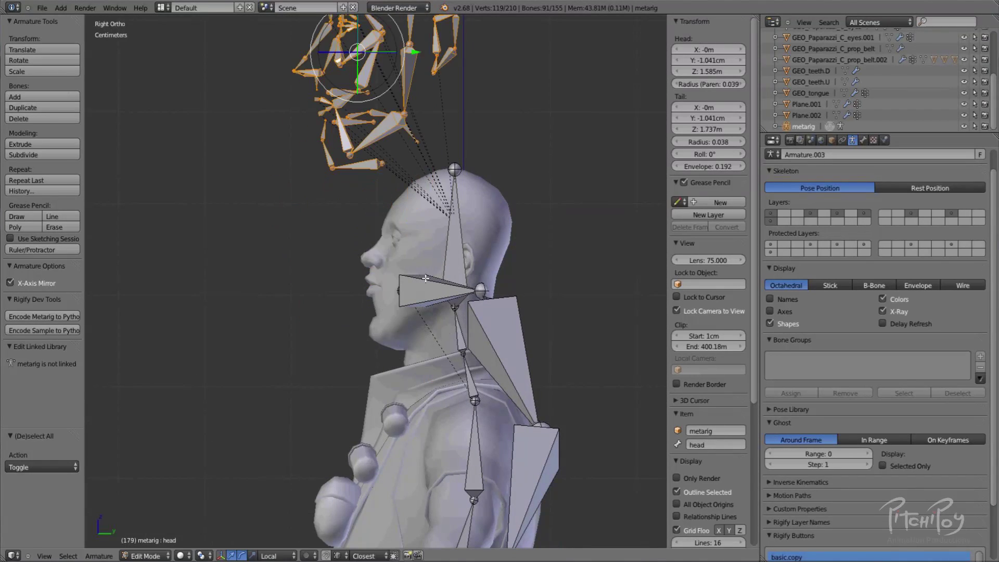
{"action": "key", "text": "z"}
{"action": "mouse_move", "coordinate": [407, 98]}
{"action": "middle_mouse_down", "text": "shift"}
{"action": "mouse_move", "coordinate": [433, 215]}
{"action": "mouse_move", "coordinate": [420, 99]}
{"action": "middle_mouse_up", "text": "shift"}
{"action": "key", "text": "g"}
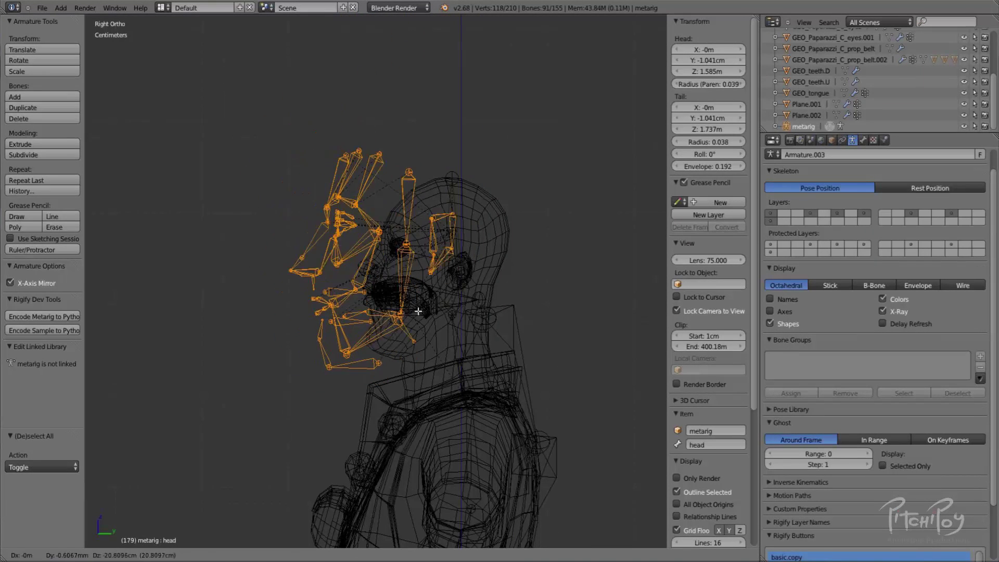
{"action": "left_click", "coordinate": [417, 310]}
Scale the selected facial bones down to the size of the head, repositioning them between scalings and finishing with a factor of 0.863.
{"action": "key", "text": "s"}
{"action": "right_click", "coordinate": [492, 256]}
{"action": "scroll", "coordinate": [490, 193], "scroll_direction": "up", "scroll_amount": 3}
{"action": "middle_click_drag", "start_coordinate": [485, 191], "coordinate": [469, 168], "text": "shift"}
{"action": "key", "text": "s"}
{"action": "left_click", "coordinate": [502, 215]}
{"action": "key", "text": "g"}
{"action": "left_click", "coordinate": [580, 220]}
{"action": "key", "text": "s"}
{"action": "left_click", "coordinate": [557, 221]}
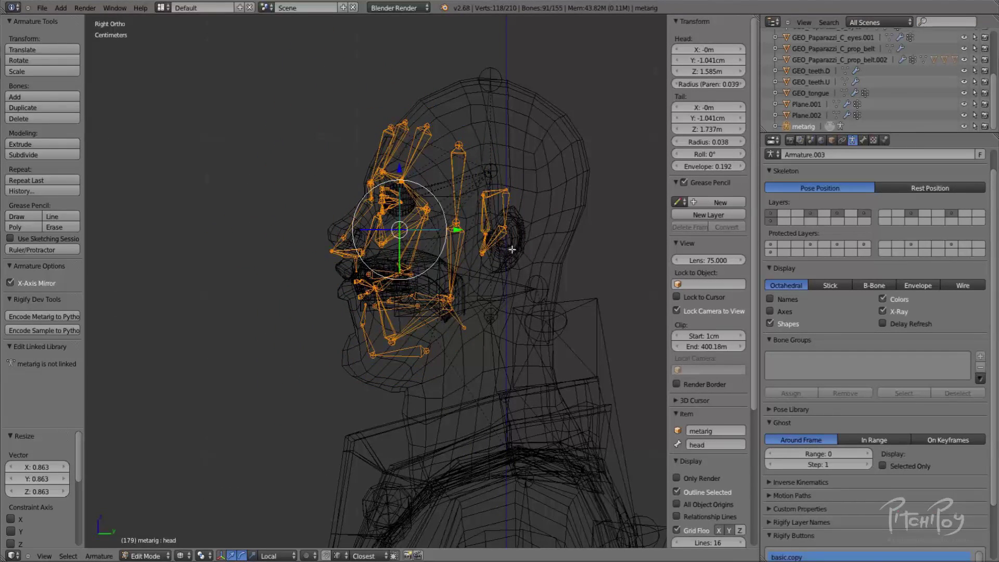
Shift the facial bones by about Y -6.9 mm and Z -5.7 mm to align them with the face in side view.
{"action": "middle_click_drag", "start_coordinate": [504, 241], "coordinate": [483, 195], "text": "shift"}
{"action": "scroll", "coordinate": [482, 189], "scroll_direction": "up", "scroll_amount": 3}
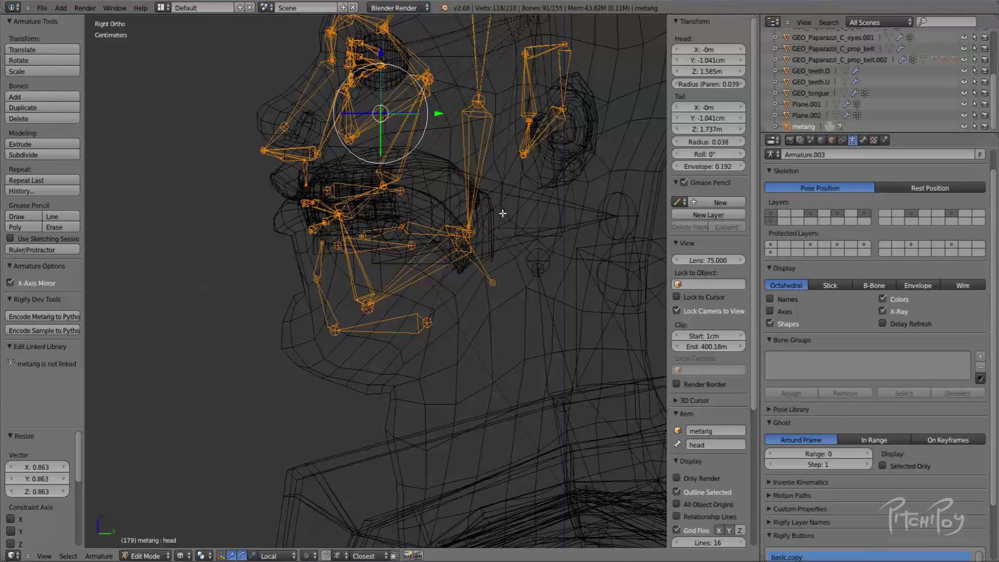
{"action": "key", "text": "g"}
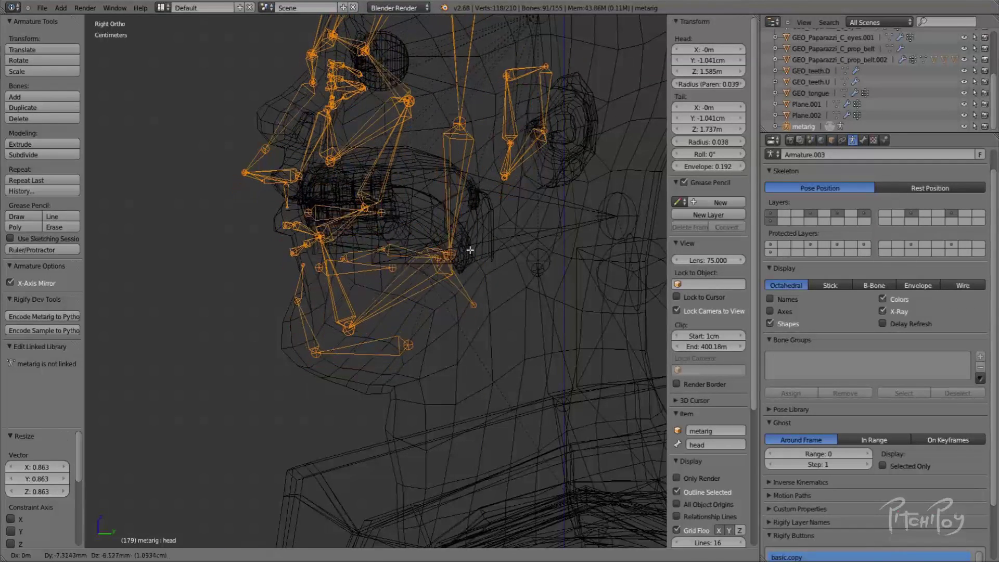
{"action": "left_click", "coordinate": [471, 246]}
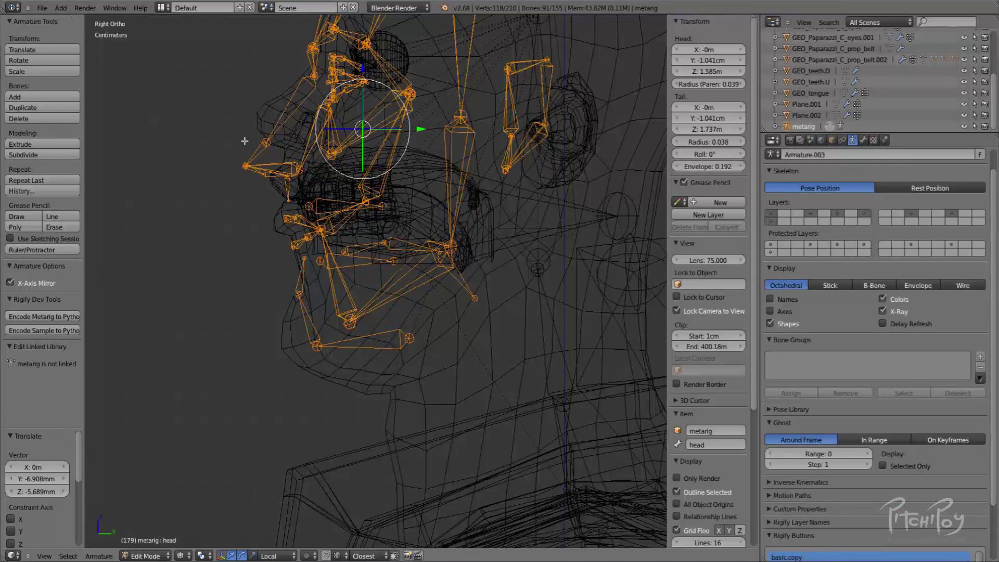
Lower the left shoulder bone along global Z to 1.447 m, at the character's shoulder height.
{"action": "mouse_move", "coordinate": [325, 125]}
{"action": "middle_mouse_down"}
{"action": "mouse_move", "coordinate": [526, 151]}
{"action": "mouse_move", "coordinate": [403, 145]}
{"action": "middle_mouse_up"}
{"action": "key", "text": "z"}
{"action": "key", "text": "z"}
{"action": "key", "text": "z"}
{"action": "right_click", "coordinate": [565, 251]}
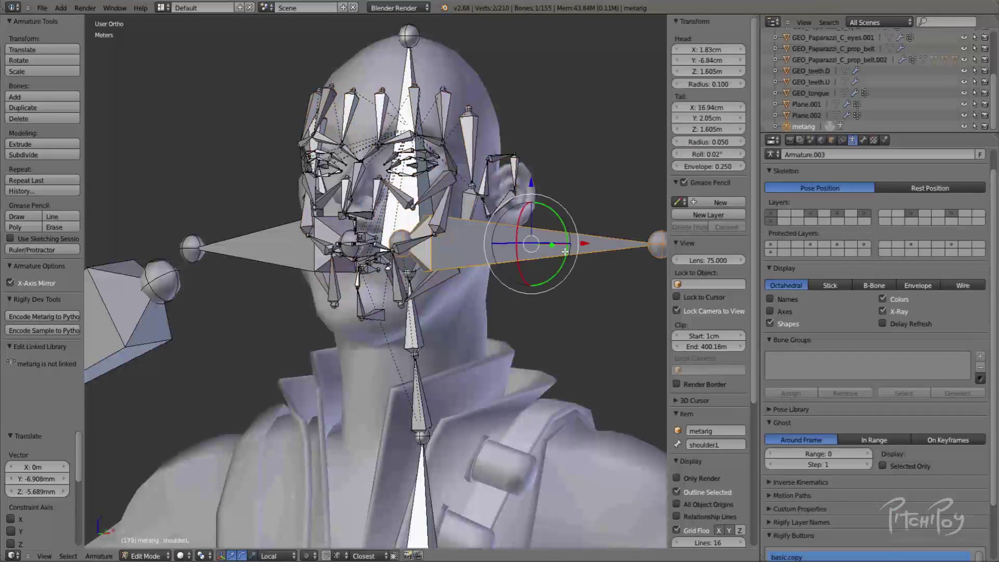
{"action": "key", "text": "KP_1"}
{"action": "key", "text": "g"}
{"action": "key", "text": "z"}
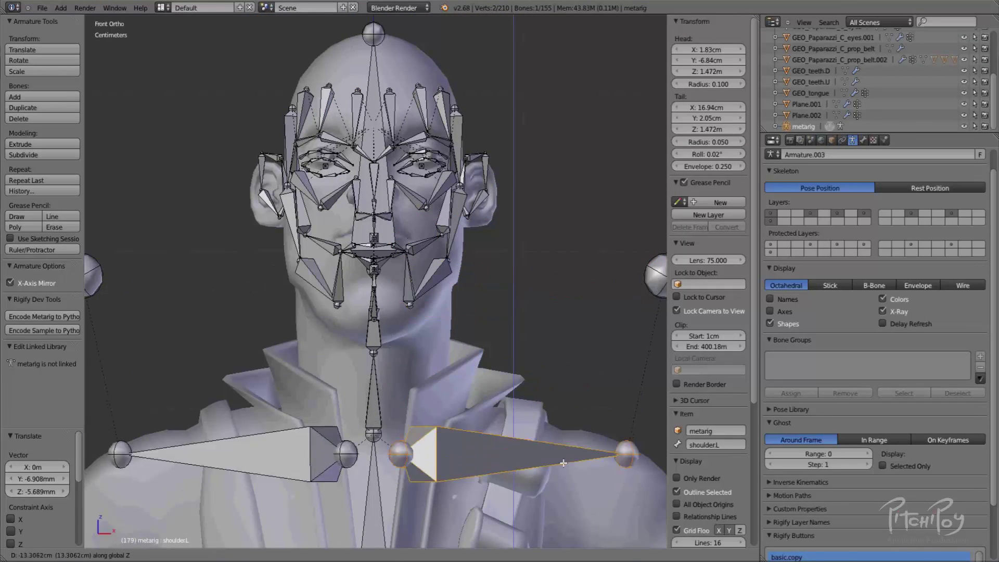
{"action": "left_click", "coordinate": [584, 502]}
In front view, select the left arm and hand bones and lower them along Z until the upper arm's head is at 1.425 m.
{"action": "middle_click_drag", "start_coordinate": [406, 200], "coordinate": [398, 240], "text": "shift"}
{"action": "scroll", "coordinate": [422, 281], "scroll_direction": "up", "scroll_amount": 3}
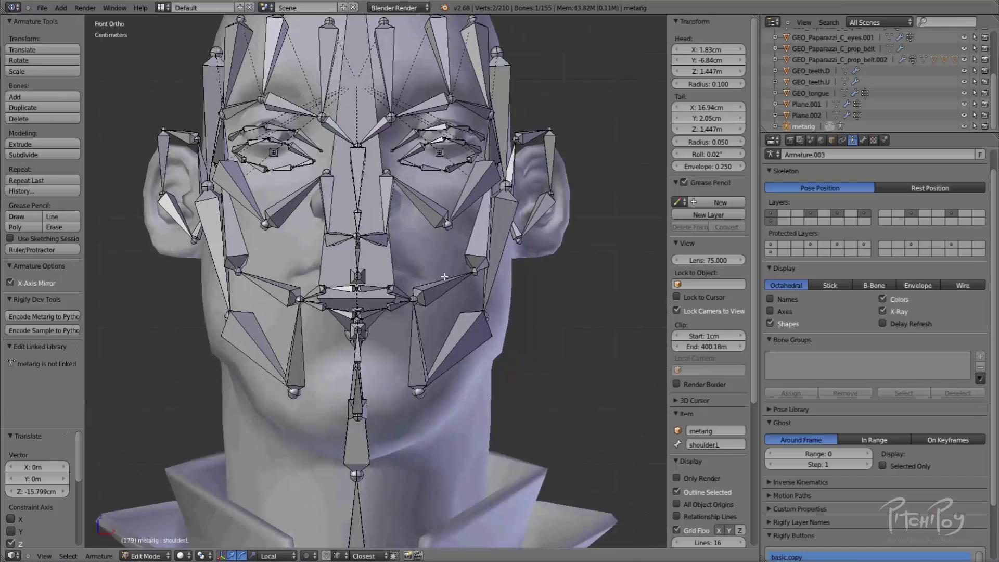
{"action": "key", "text": "KP_3"}
{"action": "scroll", "coordinate": [486, 347], "scroll_direction": "down", "scroll_amount": 4}
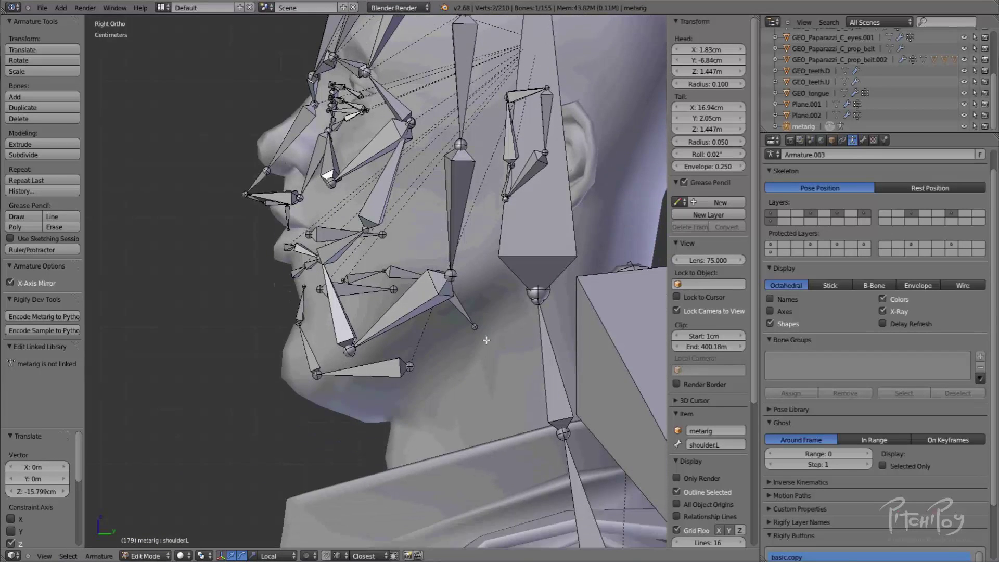
{"action": "middle_click_drag", "start_coordinate": [481, 316], "coordinate": [424, 171]}
{"action": "key", "text": "KP_1"}
{"action": "key", "text": "a"}
{"action": "key", "text": "b"}
{"action": "left_click_drag", "start_coordinate": [584, 105], "coordinate": [375, 452]}
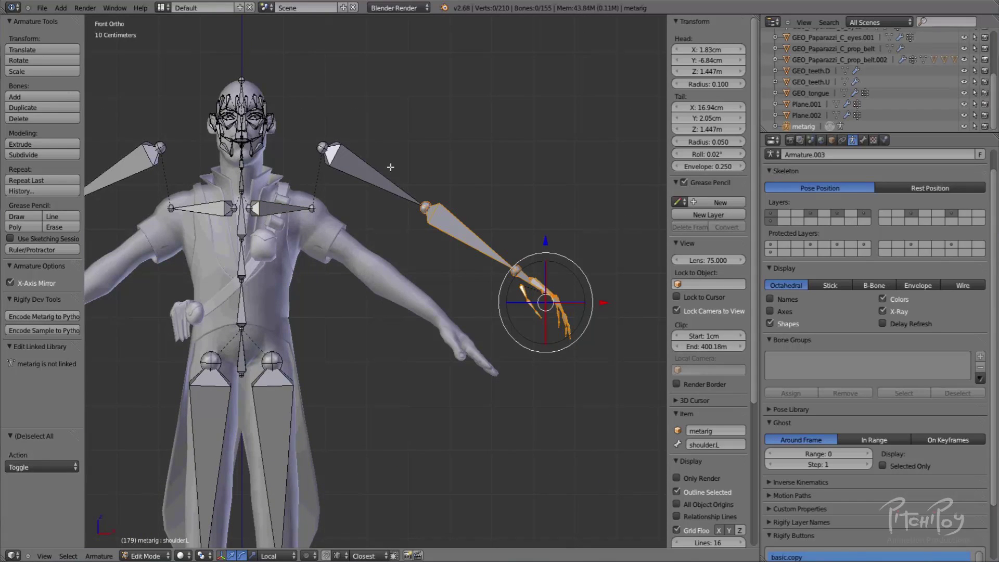
{"action": "right_click", "coordinate": [373, 175], "text": "shift"}
{"action": "key", "text": "g"}
{"action": "key", "text": "z"}
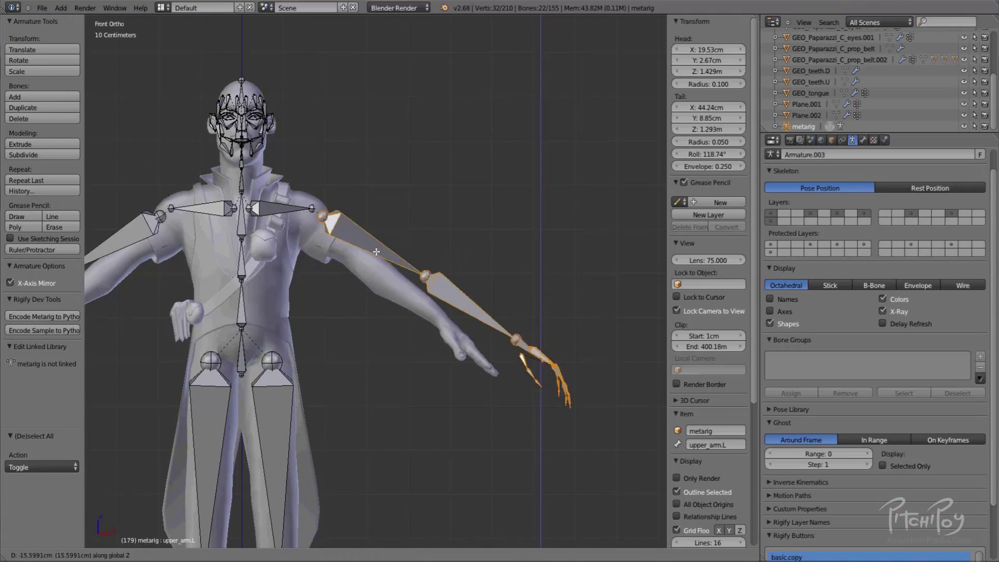
{"action": "left_click", "coordinate": [374, 261]}
In side view, move the top end of the outer forehead bone forehead.L.002 to about Y -5.3 cm, Z 1.71 m.
{"action": "middle_click_drag", "start_coordinate": [284, 150], "coordinate": [467, 284], "text": "shift"}
{"action": "scroll", "coordinate": [471, 281], "scroll_direction": "up", "scroll_amount": 4}
{"action": "key", "text": "a"}
{"action": "scroll", "coordinate": [501, 222], "scroll_direction": "up", "scroll_amount": 3}
{"action": "scroll", "coordinate": [500, 222], "scroll_direction": "down", "scroll_amount": 2}
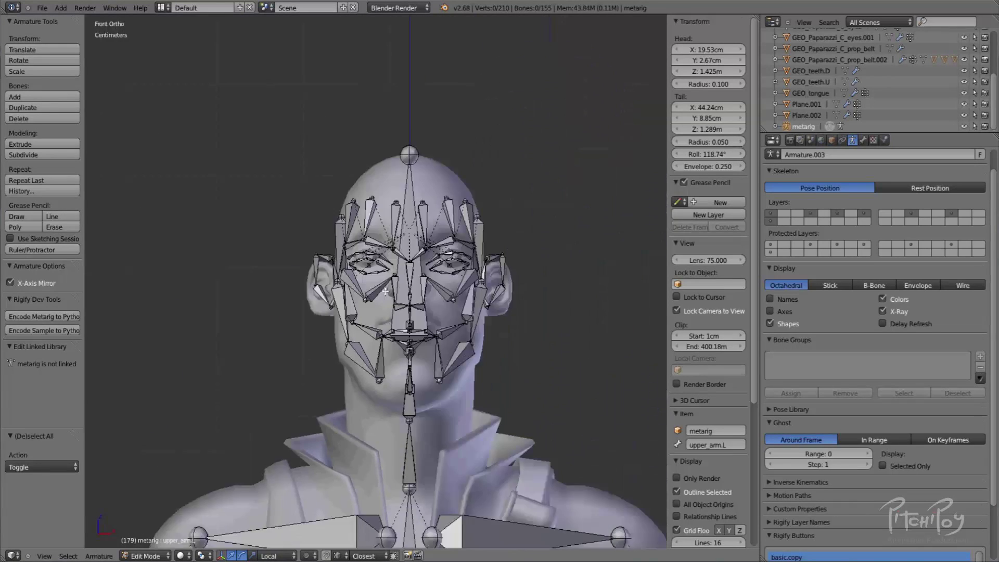
{"action": "scroll", "coordinate": [424, 283], "scroll_direction": "up", "scroll_amount": 4}
{"action": "key", "text": "KP_3"}
{"action": "right_click", "coordinate": [417, 78]}
{"action": "key", "text": "g"}
{"action": "left_click", "coordinate": [438, 53]}
{"action": "right_click", "coordinate": [361, 196]}
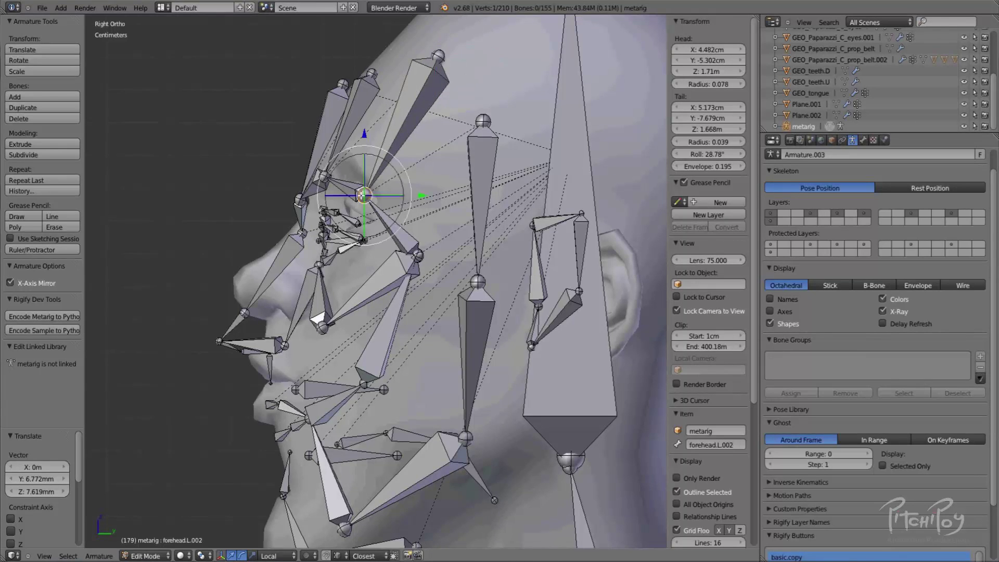
{"action": "right_click", "coordinate": [364, 195], "text": "shift"}
{"action": "right_click", "coordinate": [363, 195], "text": "shift"}
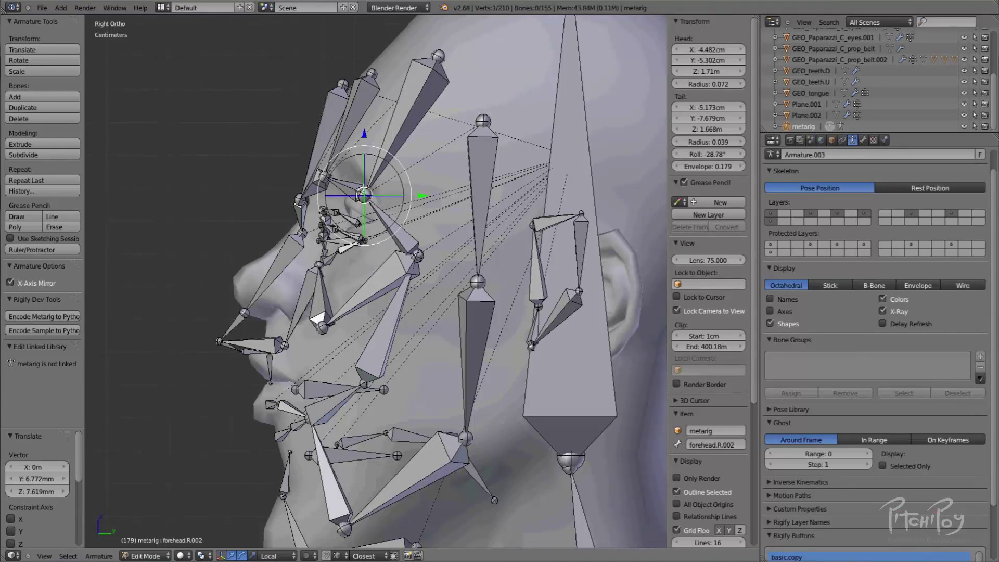
{"action": "right_click", "coordinate": [367, 194]}
{"action": "key", "text": "g"}
{"action": "right_click", "coordinate": [368, 192]}
{"action": "key", "text": "z"}
Raise the brow joint at the tail of forehead.L.002 along global Z to 1.674 m.
{"action": "right_click", "coordinate": [367, 194]}
{"action": "right_click", "coordinate": [365, 194], "text": "shift"}
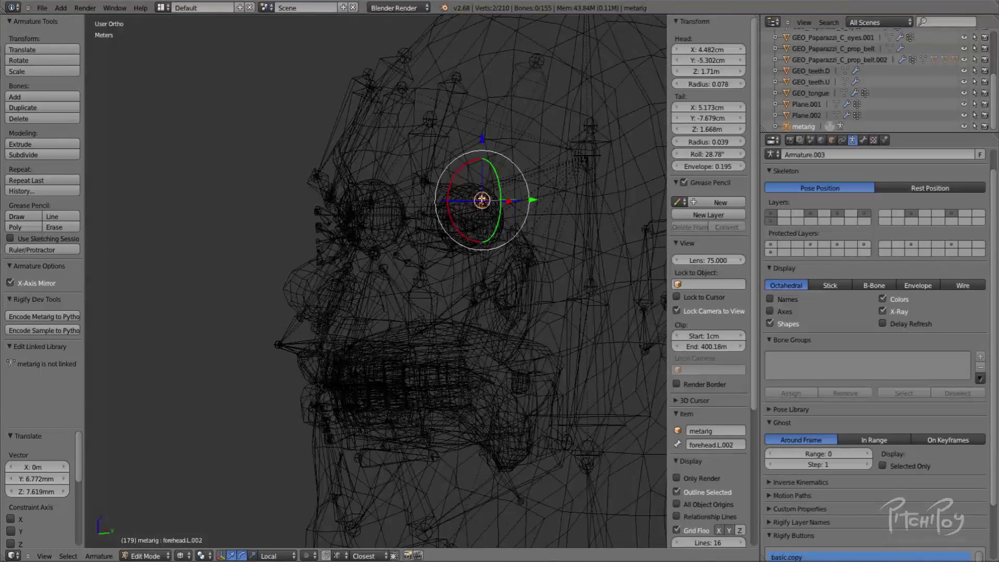
{"action": "key", "text": "z"}
{"action": "key", "text": "z"}
{"action": "key", "text": "z"}
{"action": "key", "text": "g"}
{"action": "key", "text": "z"}
{"action": "left_click", "coordinate": [488, 178]}
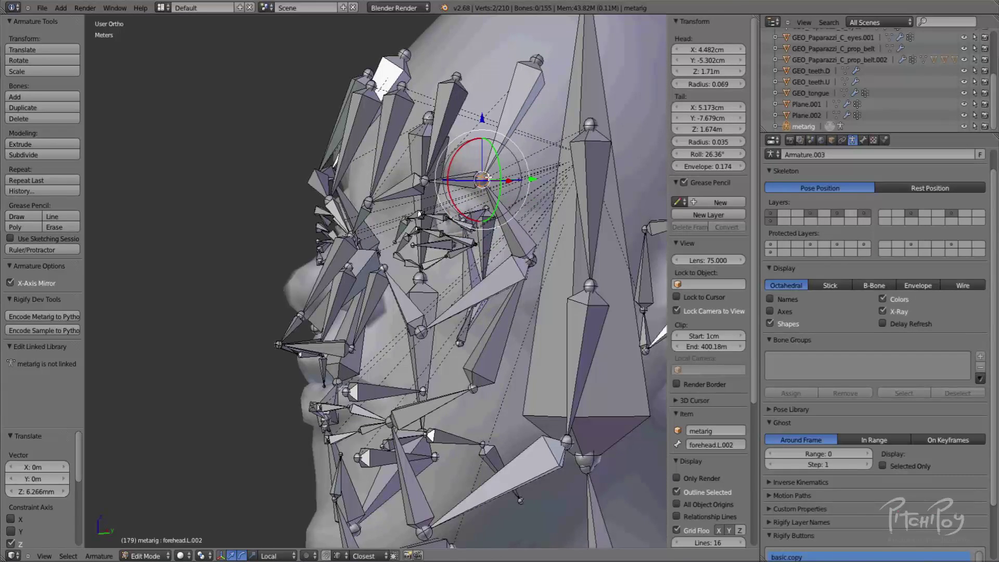
In front view, move the brow joint at the tail of brow.T.L.001 to about X 3.13 cm, Z 1.68 m.
{"action": "key", "text": "KP_1"}
{"action": "scroll", "coordinate": [488, 177], "scroll_direction": "up", "scroll_amount": 4}
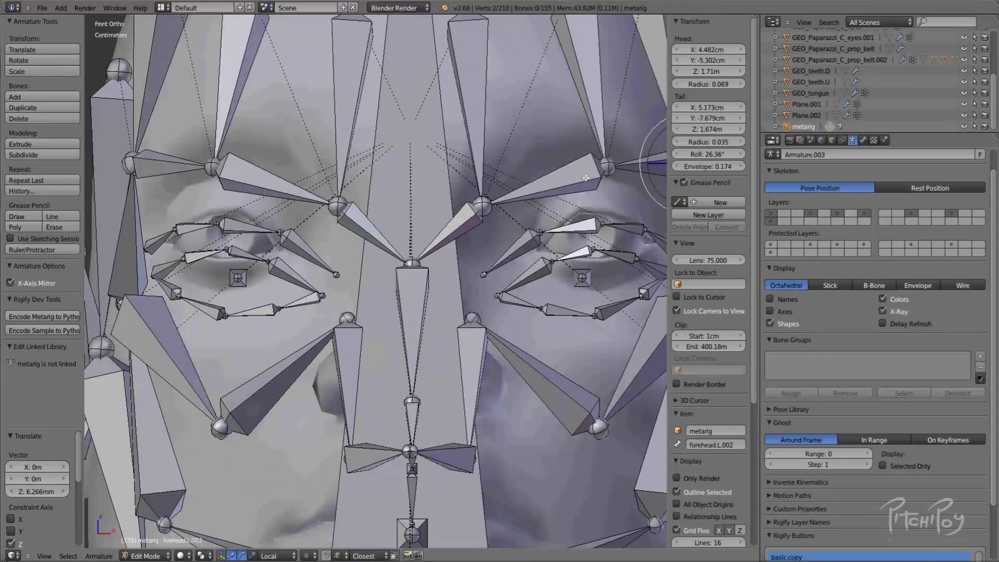
{"action": "right_click", "coordinate": [524, 212]}
{"action": "right_click", "coordinate": [534, 201]}
{"action": "right_click", "coordinate": [540, 199]}
{"action": "key", "text": "z"}
{"action": "key", "text": "z"}
{"action": "key", "text": "g"}
{"action": "left_click", "coordinate": [512, 164]}
{"action": "key", "text": "KP_3"}
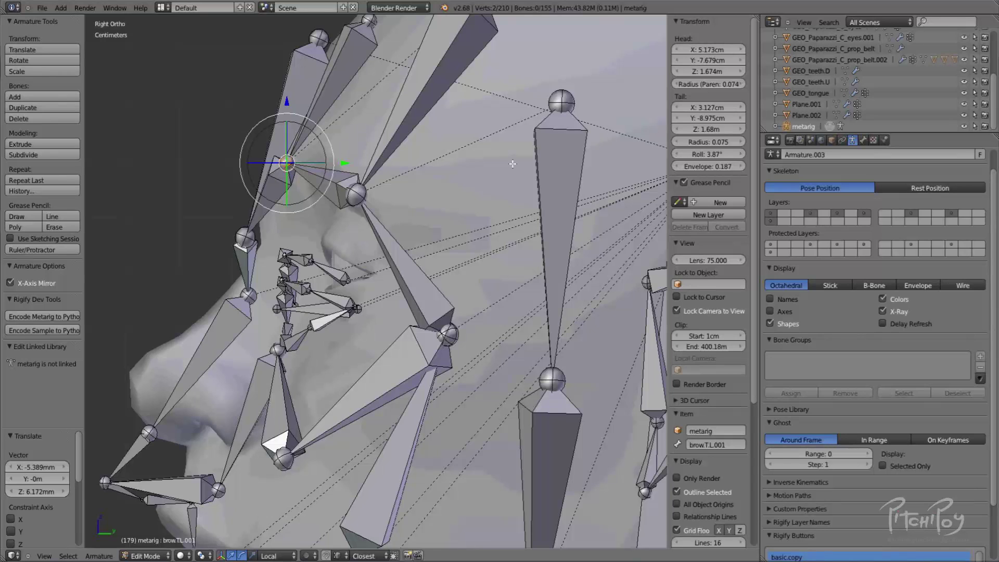
Examine the placement of the neck and chest bones in side view and the fit of the facial bones around the head.
{"action": "scroll", "coordinate": [273, 256], "scroll_direction": "down", "scroll_amount": 4}
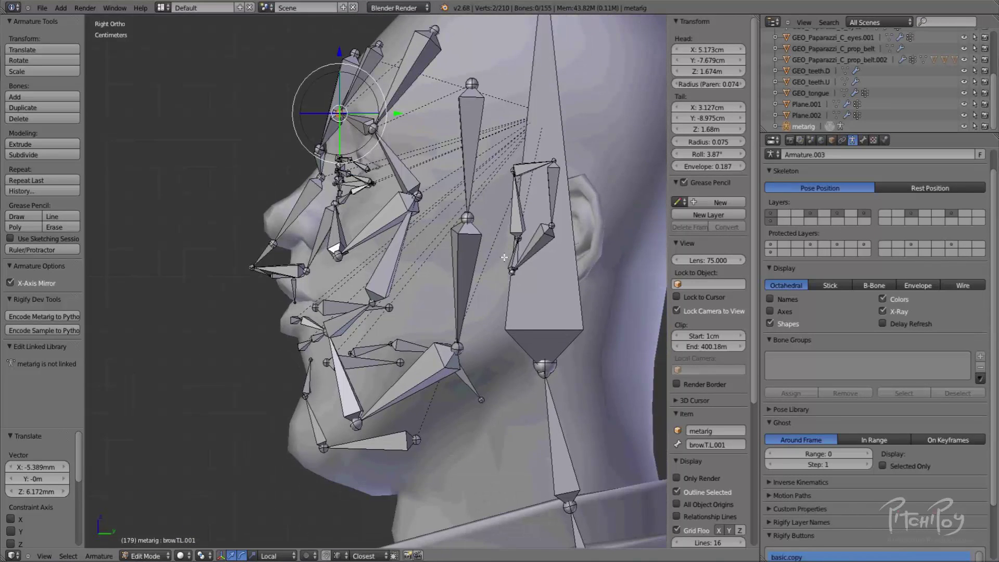
{"action": "middle_click_drag", "start_coordinate": [544, 360], "coordinate": [468, 206], "text": "shift"}
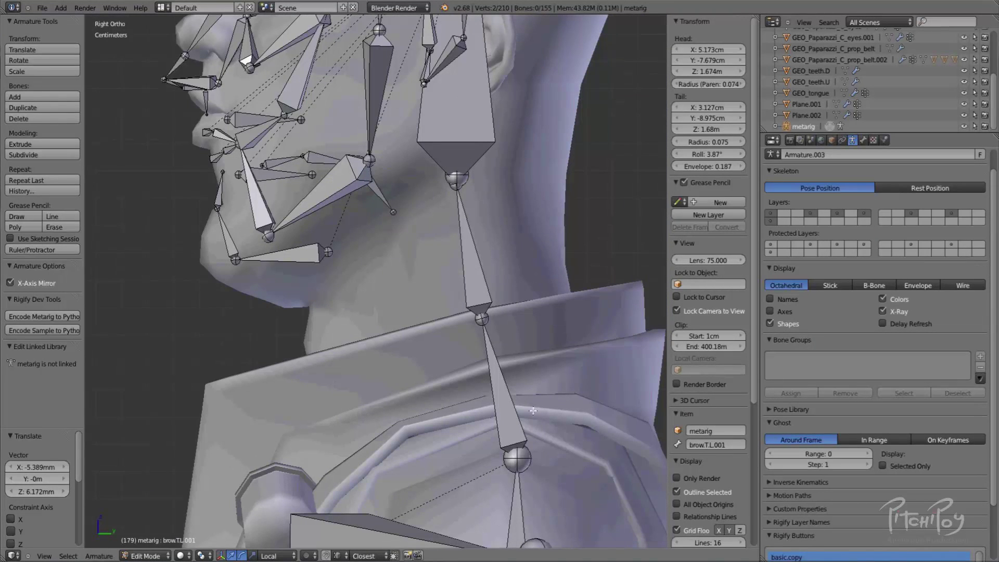
{"action": "right_click", "coordinate": [479, 290]}
{"action": "right_click", "coordinate": [488, 373]}
{"action": "right_click", "coordinate": [475, 254]}
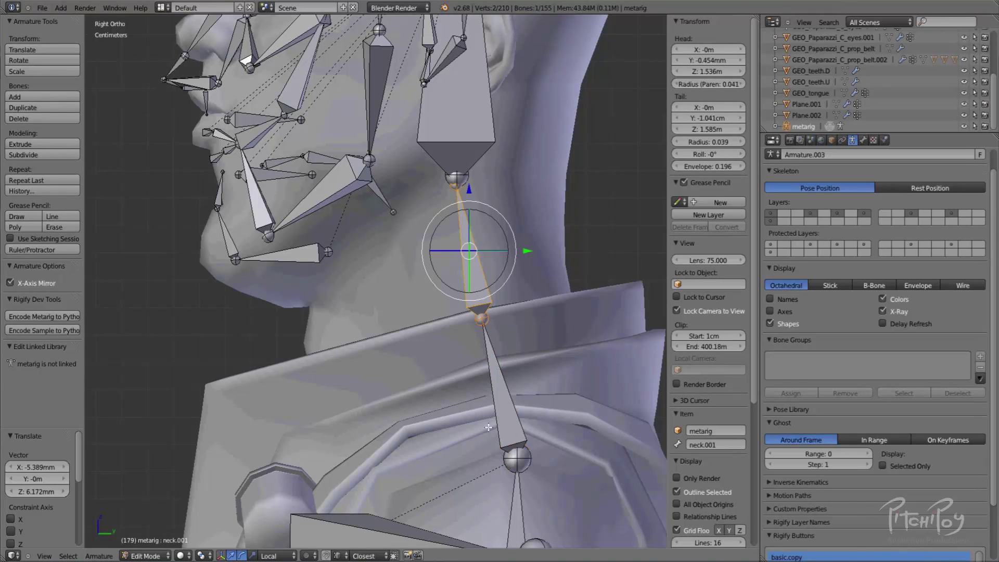
{"action": "scroll", "coordinate": [484, 323], "scroll_direction": "down", "scroll_amount": 3, "text": "shift"}
{"action": "right_click", "coordinate": [483, 323]}
{"action": "right_click", "coordinate": [495, 379]}
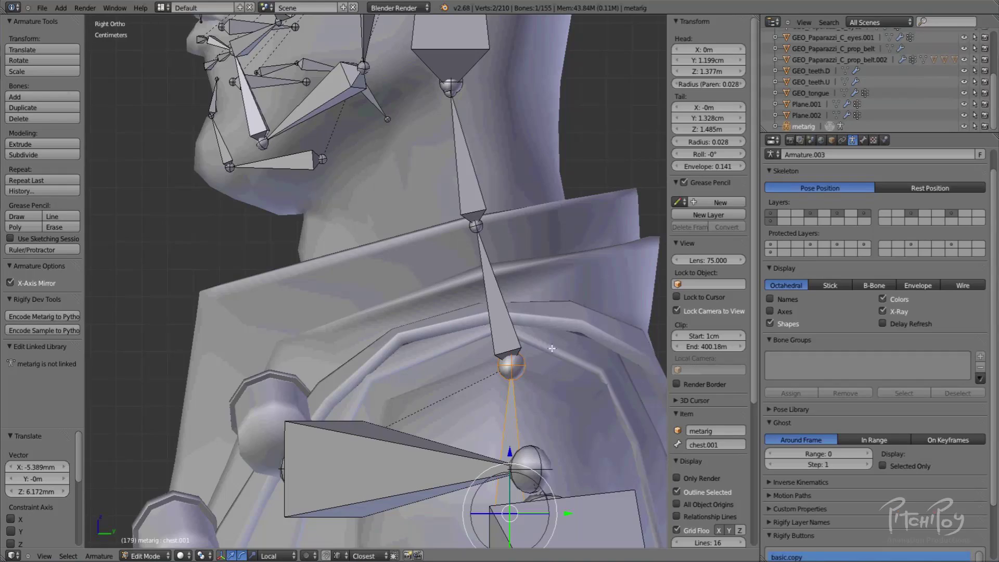
{"action": "middle_click_drag", "start_coordinate": [392, 281], "coordinate": [540, 469], "text": "shift"}
{"action": "scroll", "coordinate": [415, 176], "scroll_direction": "up", "scroll_amount": 2}
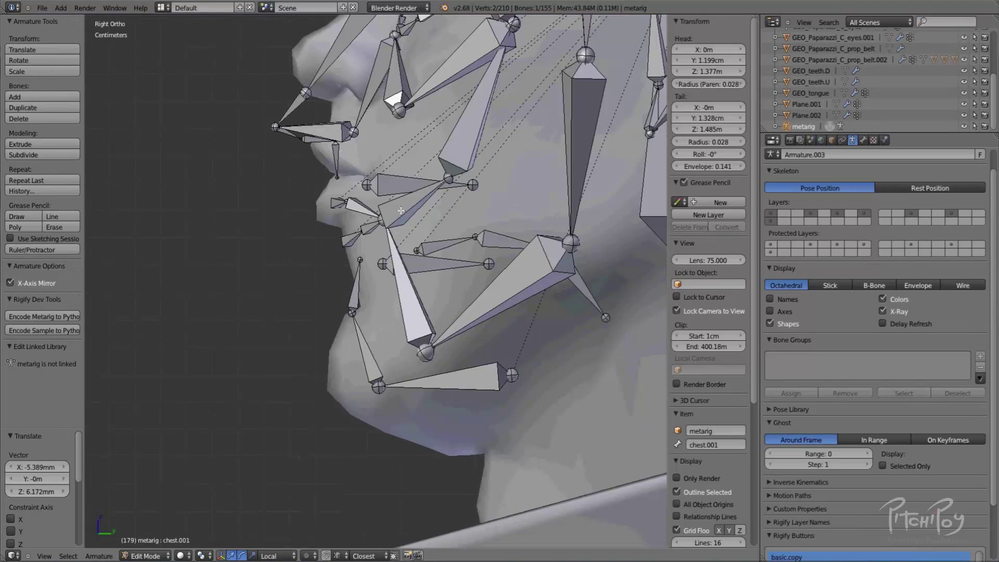
{"action": "middle_click_drag", "start_coordinate": [400, 210], "coordinate": [362, 331], "text": "shift"}
{"action": "scroll", "coordinate": [444, 192], "scroll_direction": "down", "scroll_amount": 3}
{"action": "middle_click_drag", "start_coordinate": [440, 195], "coordinate": [515, 221]}
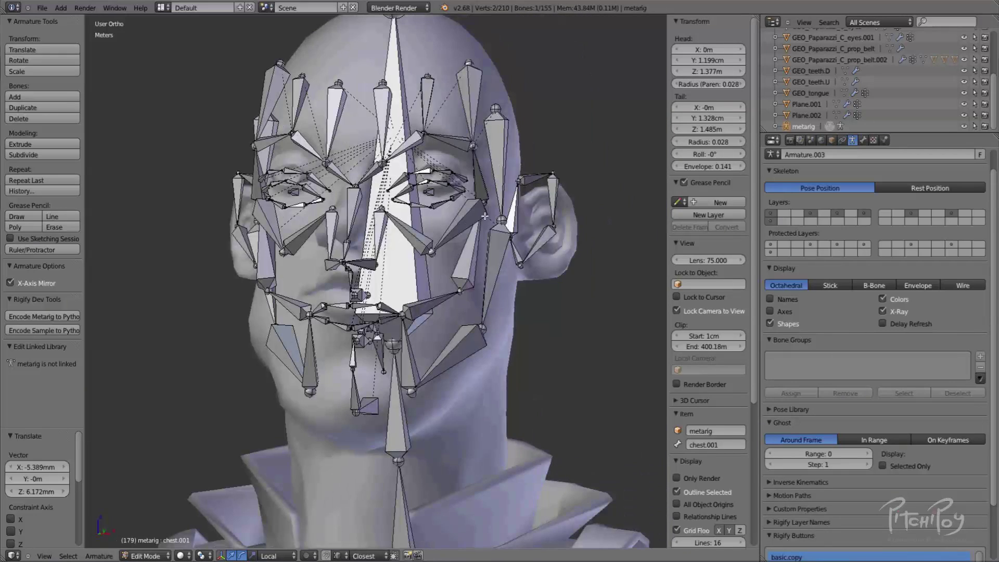
In side view, move the nose.001 bone toward the bridge of the character's nose.
{"action": "key", "text": "KP_3"}
{"action": "scroll", "coordinate": [484, 216], "scroll_direction": "up", "scroll_amount": 3}
{"action": "scroll", "coordinate": [484, 216], "scroll_direction": "up", "scroll_amount": 4}
{"action": "scroll", "coordinate": [379, 195], "scroll_direction": "down", "scroll_amount": 4}
{"action": "right_click", "coordinate": [307, 248]}
{"action": "scroll", "coordinate": [306, 246], "scroll_direction": "up", "scroll_amount": 4}
{"action": "middle_click_drag", "start_coordinate": [254, 188], "coordinate": [406, 340], "text": "shift"}
{"action": "key", "text": "g"}
{"action": "left_click", "coordinate": [437, 259]}
{"action": "key", "text": "g"}
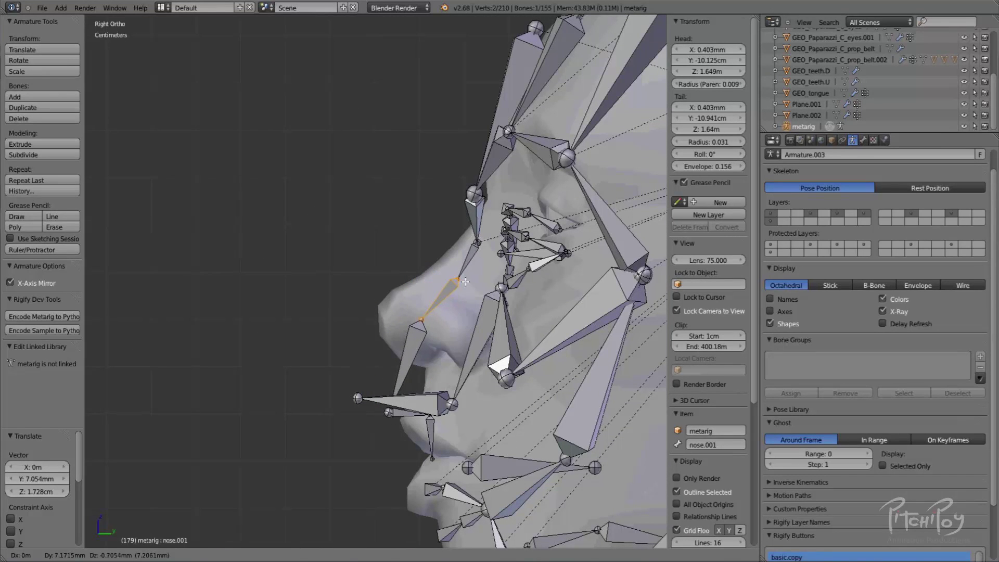
{"action": "left_click", "coordinate": [428, 268]}
Place the nose.001 bone's head near Y -10.65 cm, Z 1.651 m and its tail near Y -11.65 cm, Z 1.645 m.
{"action": "right_click", "coordinate": [433, 267]}
{"action": "key", "text": "g"}
{"action": "left_click", "coordinate": [435, 268]}
{"action": "right_click", "coordinate": [398, 310]}
{"action": "key", "text": "g"}
{"action": "left_click", "coordinate": [390, 296]}
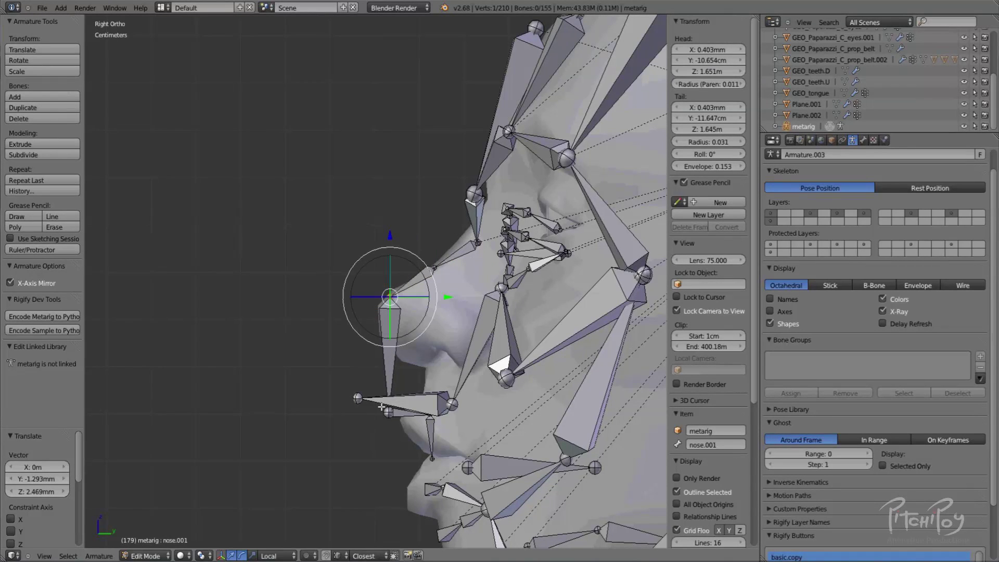
Move the nose.002 tail to about Y -11.54 cm, Z 1.636 m and the nose.004 head to about Y -10.79 cm, Z 1.629 m.
{"action": "right_click", "coordinate": [387, 412]}
{"action": "key", "text": "g"}
{"action": "left_click", "coordinate": [394, 336]}
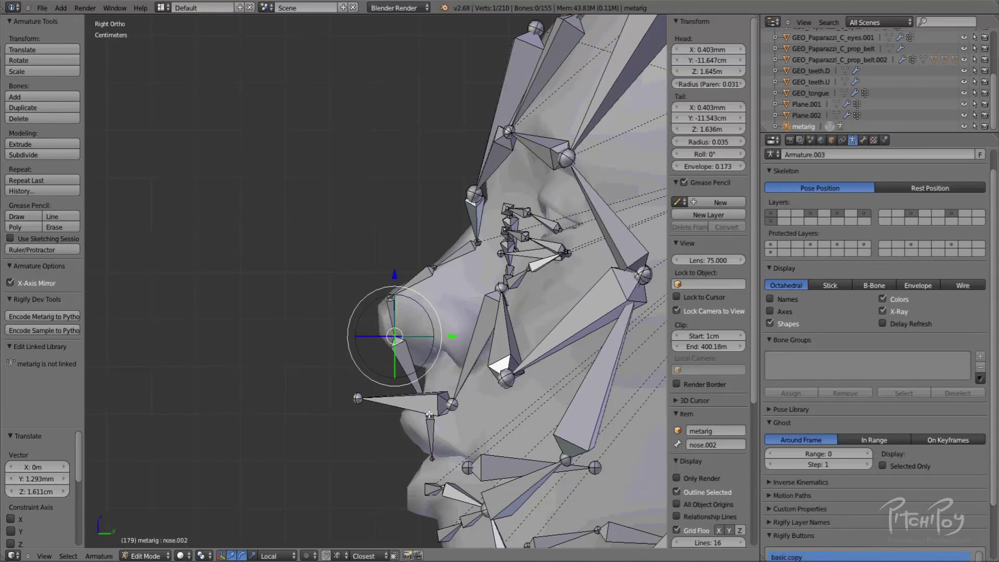
{"action": "right_click", "coordinate": [429, 415]}
{"action": "key", "text": "g"}
{"action": "left_click", "coordinate": [429, 363]}
Fine-tune the nose.002 tail under the nose tip and move the nose.004 tail to about Y -10.97 cm, Z 1.621 m.
{"action": "right_click", "coordinate": [395, 342]}
{"action": "key", "text": "g"}
{"action": "left_click", "coordinate": [396, 348]}
{"action": "right_click", "coordinate": [432, 459]}
{"action": "key", "text": "g"}
{"action": "left_click", "coordinate": [445, 402]}
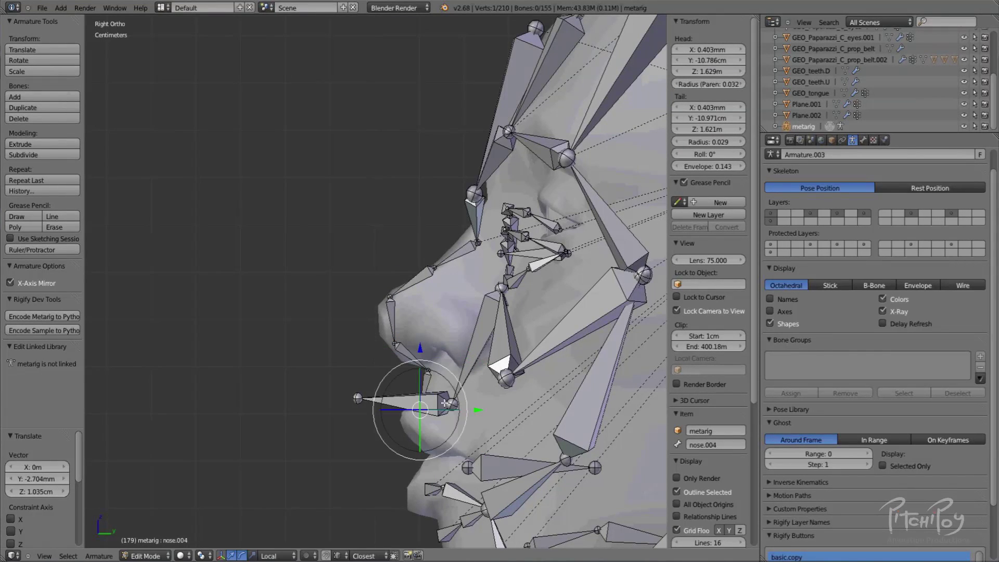
Move both ends of the nostril bone up onto the side of the nose, from the nostril wing toward the nose tip.
{"action": "right_click", "coordinate": [446, 403]}
{"action": "key", "text": "g"}
{"action": "left_click", "coordinate": [464, 350]}
{"action": "right_click", "coordinate": [360, 398]}
{"action": "key", "text": "g"}
{"action": "left_click", "coordinate": [412, 323]}
{"action": "right_click", "coordinate": [453, 343]}
{"action": "middle_click_drag", "start_coordinate": [473, 352], "coordinate": [426, 226], "text": "shift"}
{"action": "right_click", "coordinate": [376, 245]}
{"action": "right_click", "coordinate": [384, 245]}
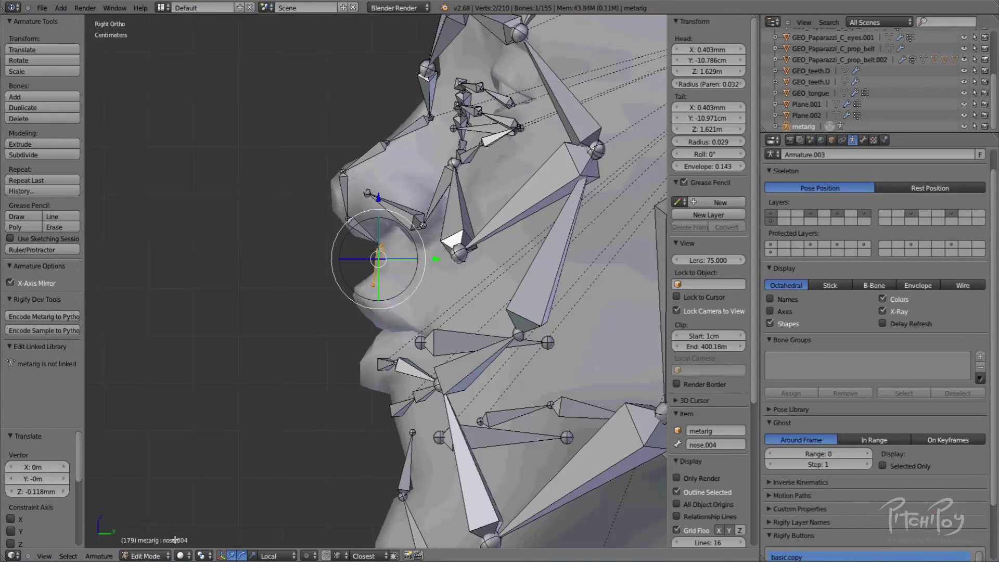
Move the head of the nose bone and the adjoining inner brow ends about 5.2 mm back and 1.06 cm up to the bridge.
{"action": "right_click", "coordinate": [417, 126]}
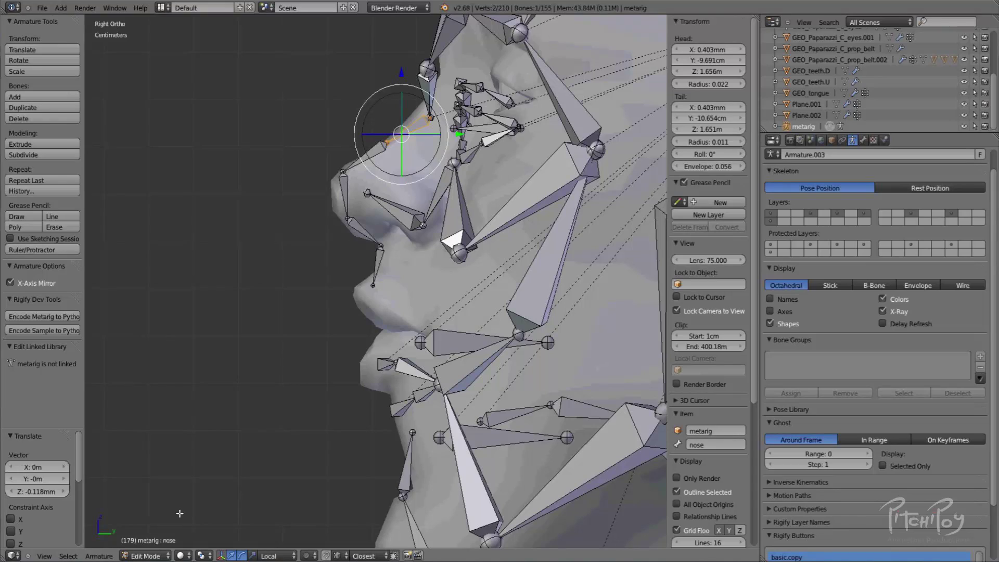
{"action": "middle_click_drag", "start_coordinate": [422, 119], "coordinate": [407, 128]}
{"action": "middle_click_drag", "start_coordinate": [548, 119], "coordinate": [567, 268], "text": "shift"}
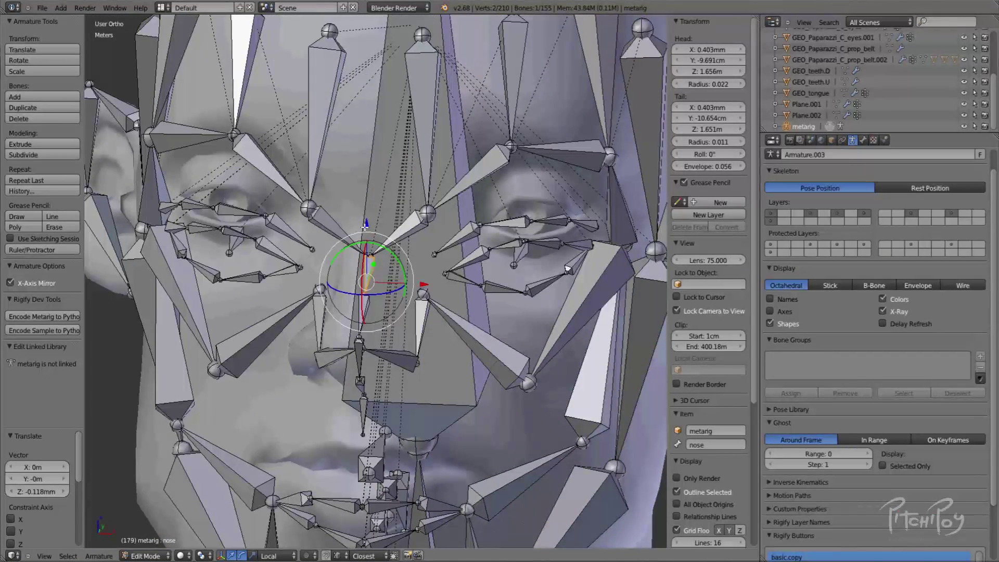
{"action": "key", "text": "KP_3"}
{"action": "key", "text": "g"}
{"action": "right_click", "coordinate": [403, 247]}
{"action": "right_click", "coordinate": [390, 261], "text": "shift"}
{"action": "right_click", "coordinate": [392, 262]}
{"action": "right_click", "coordinate": [391, 262], "text": "shift"}
{"action": "key", "text": "g"}
{"action": "left_click", "coordinate": [416, 212]}
Move the brow.T.L.002 tail with the forehead bone end back onto the brow surface, to about Y -9.256 cm, Z 1.676 m.
{"action": "middle_click_drag", "start_coordinate": [406, 225], "coordinate": [702, 234]}
{"action": "scroll", "coordinate": [419, 219], "scroll_direction": "up", "scroll_amount": 2}
{"action": "right_click", "coordinate": [442, 187]}
{"action": "key", "text": "g"}
{"action": "right_click", "coordinate": [438, 188]}
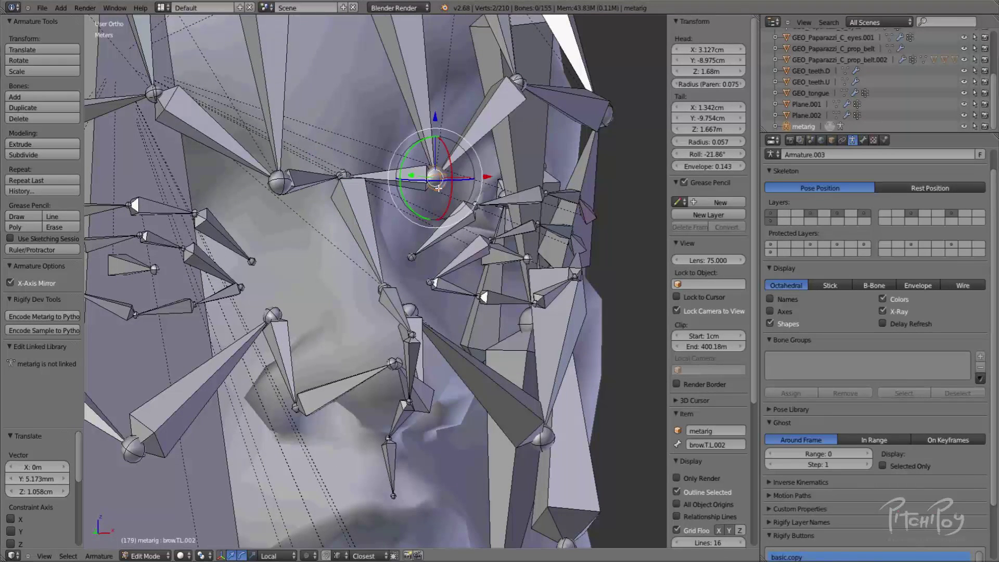
{"action": "key", "text": "KP_3"}
{"action": "middle_click_drag", "start_coordinate": [438, 188], "coordinate": [416, 231], "text": "shift"}
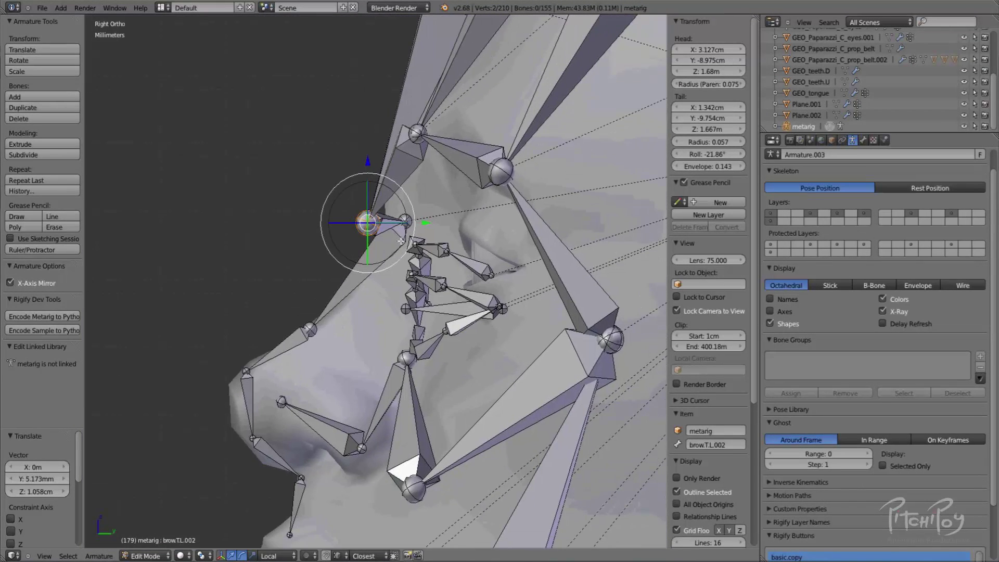
{"action": "key", "text": "g"}
{"action": "left_click", "coordinate": [428, 187]}
{"action": "middle_click_drag", "start_coordinate": [429, 187], "coordinate": [519, 243]}
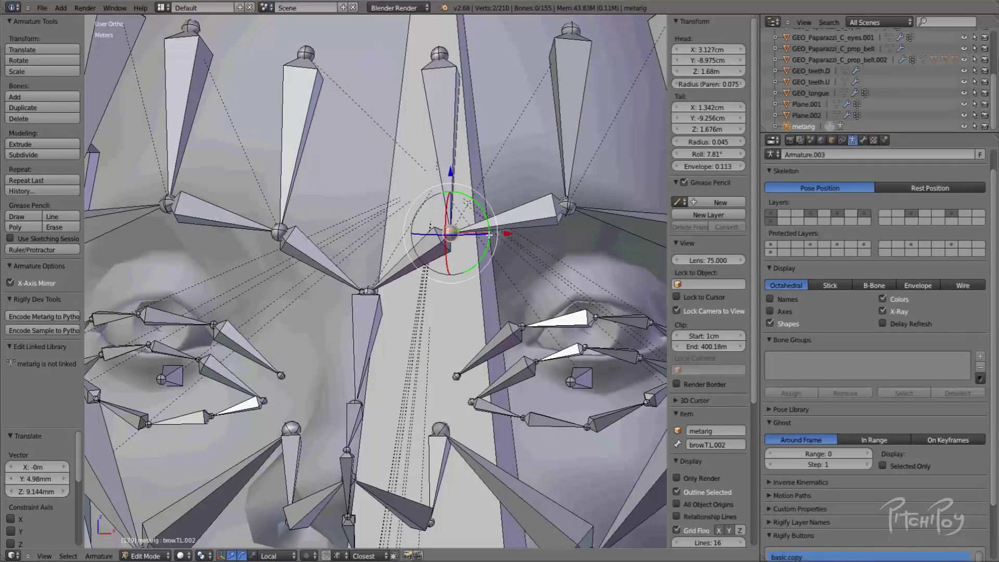
{"action": "key", "text": "KP_1"}
{"action": "key", "text": "g"}
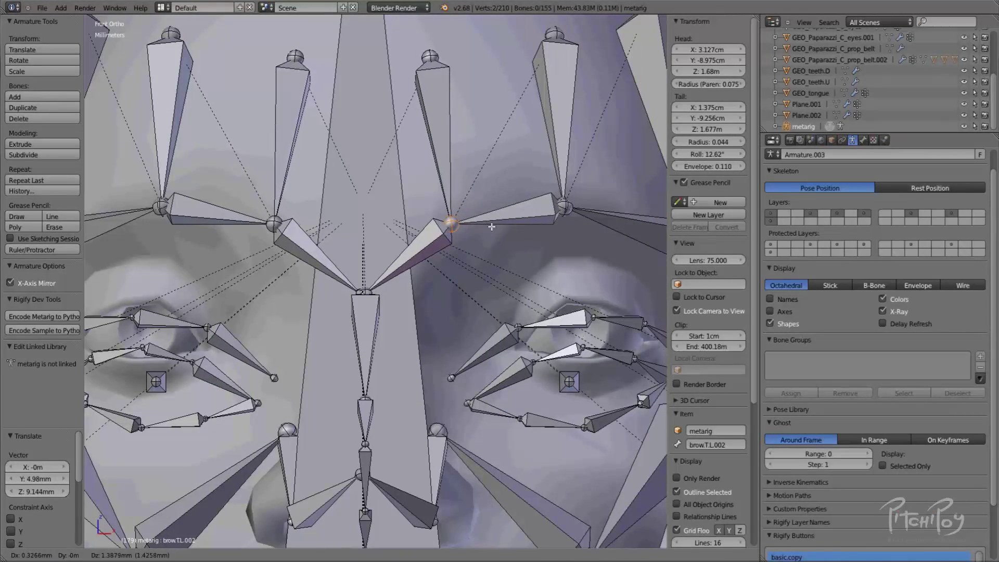
{"action": "right_click", "coordinate": [468, 235]}
{"action": "key", "text": "z"}
{"action": "key", "text": "z"}
{"action": "right_click", "coordinate": [454, 233]}
{"action": "right_click", "coordinate": [454, 233]}
{"action": "key", "text": "g"}
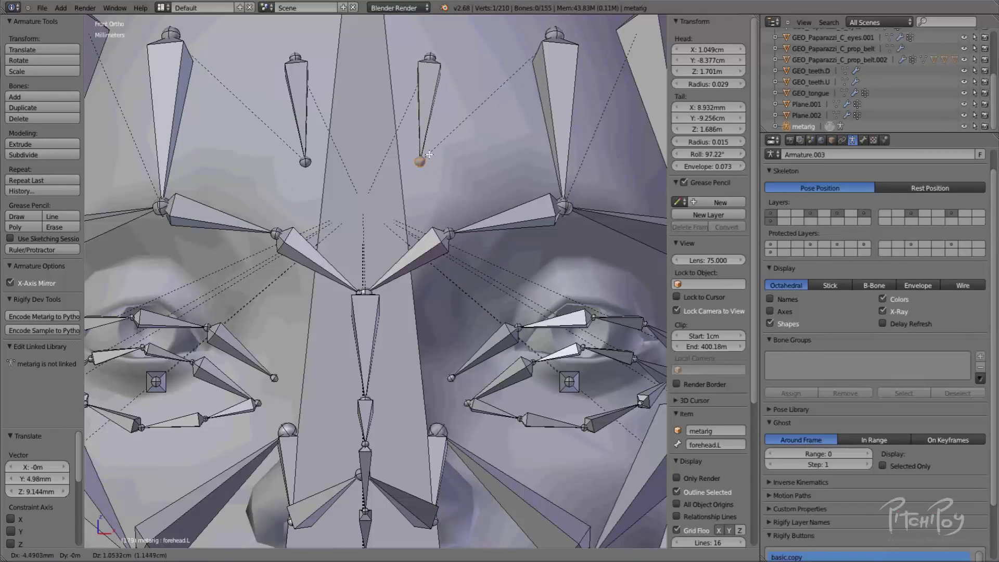
{"action": "left_click", "coordinate": [439, 210]}
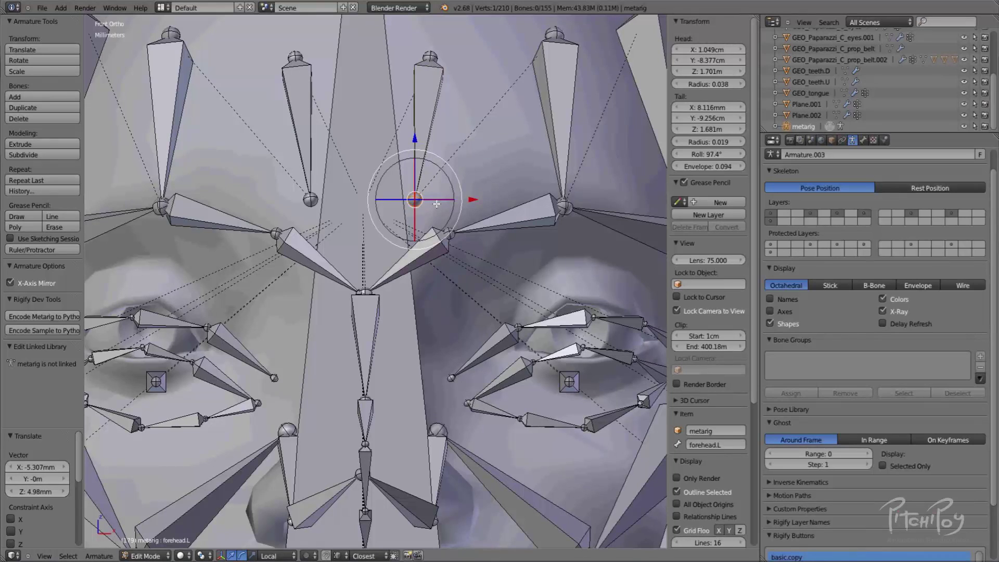
{"action": "key", "text": "ctrl+z"}
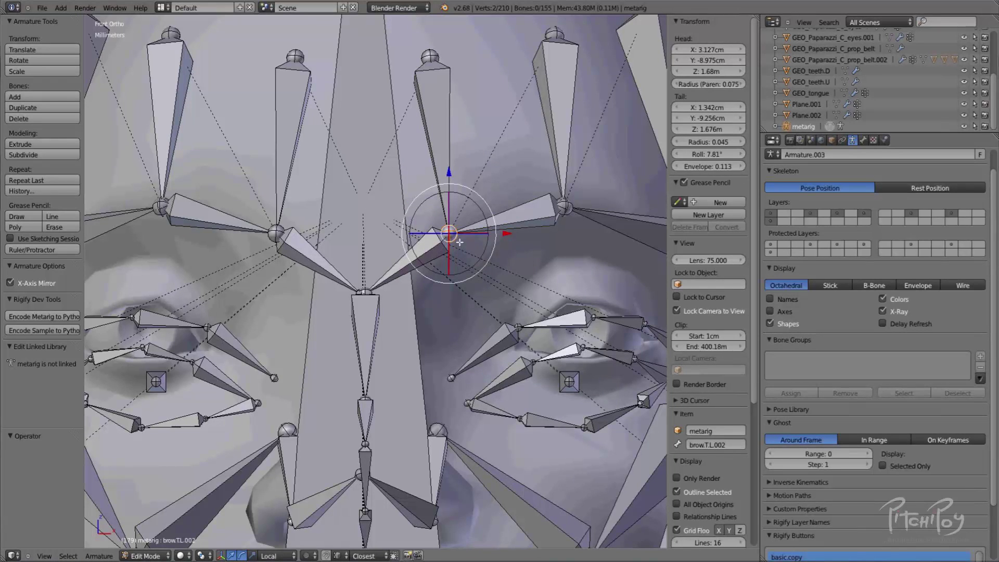
{"action": "key", "text": "g"}
{"action": "right_click", "coordinate": [460, 221]}
Reposition the shared brow.T.L.002 and forehead.L tail joint at about X 1.154 cm, Y -9.158 cm, Z 1.675 m.
{"action": "key", "text": "KP_3"}
{"action": "key", "text": "g"}
{"action": "left_click", "coordinate": [467, 226]}
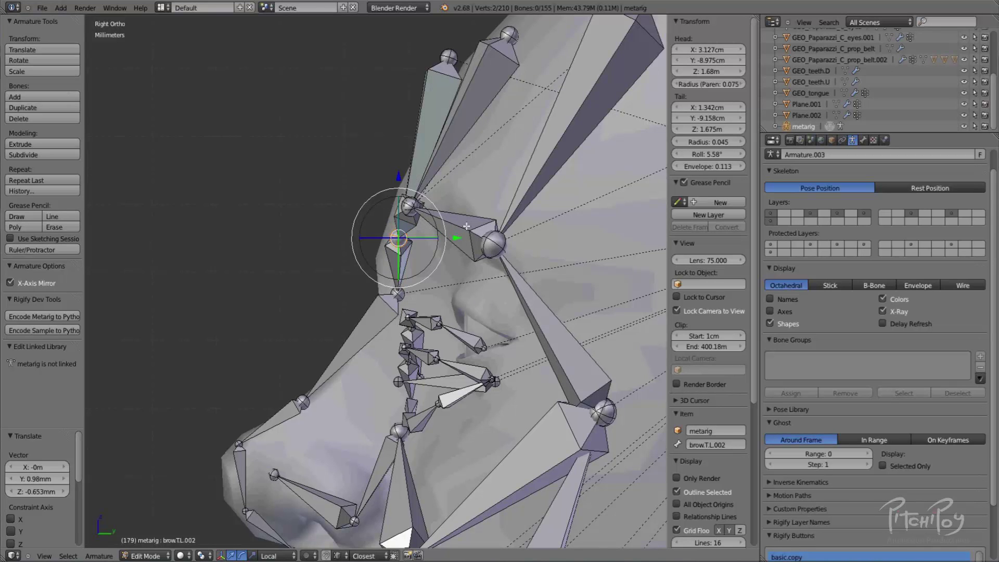
{"action": "key", "text": "KP_1"}
{"action": "key", "text": "g"}
{"action": "left_click", "coordinate": [455, 224]}
{"action": "right_click", "coordinate": [431, 93]}
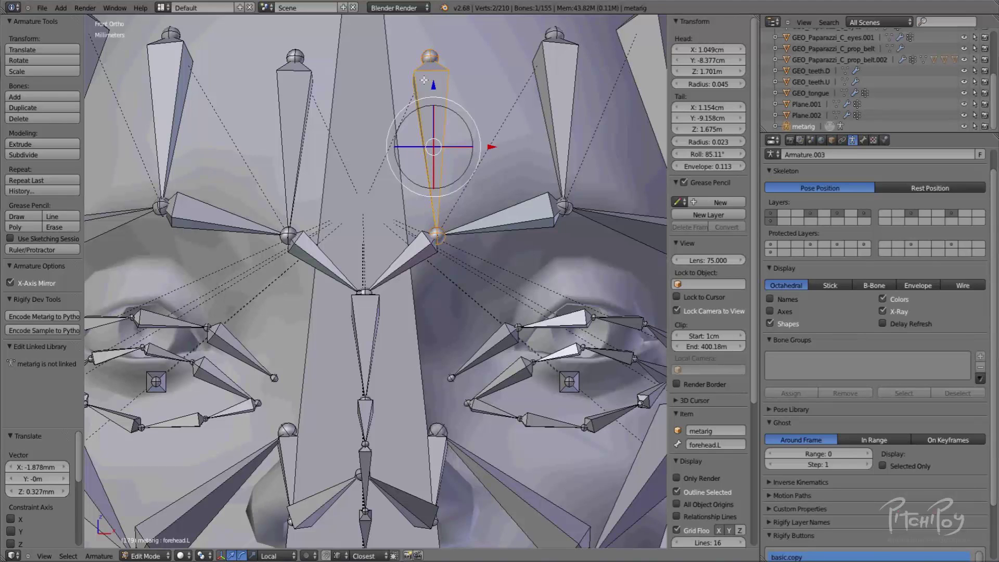
{"action": "right_click", "coordinate": [437, 235]}
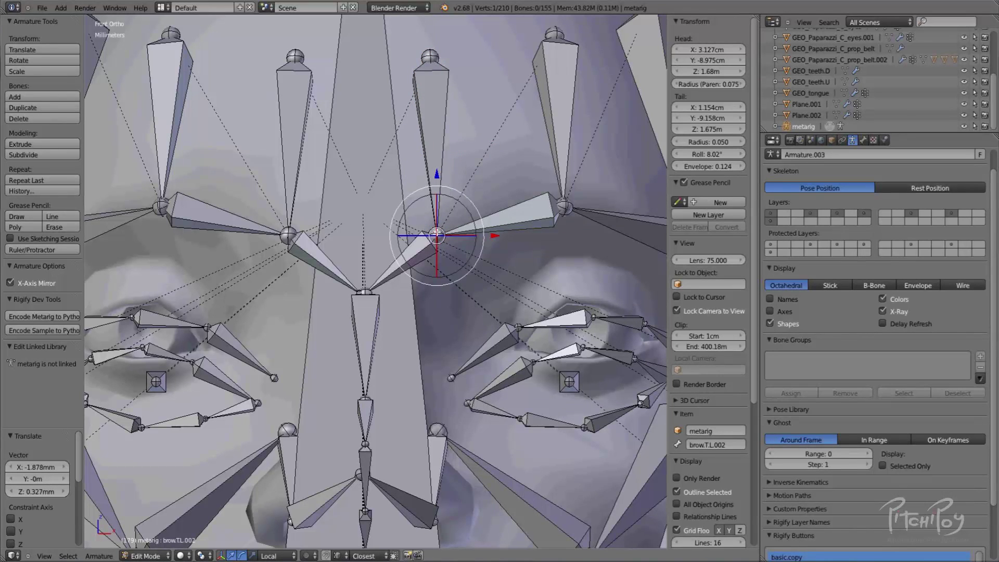
{"action": "right_click", "coordinate": [446, 222]}
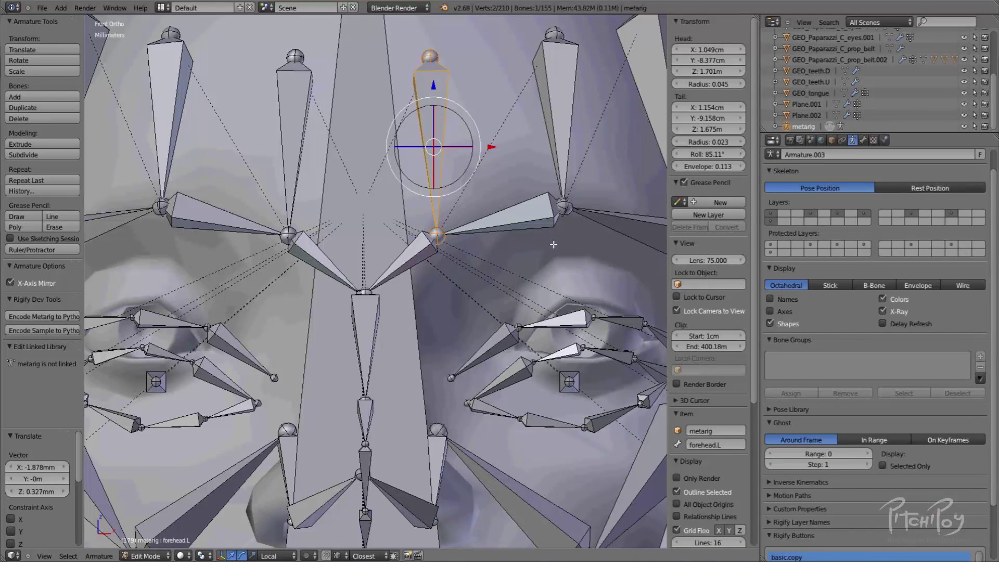
Raise the shared brow.T.L.001 and forehead.L.001 tail joint to about X 3.2 cm, Z 1.683 m along the brow.
{"action": "right_click", "coordinate": [570, 211]}
{"action": "key", "text": "g"}
{"action": "left_click", "coordinate": [569, 211]}
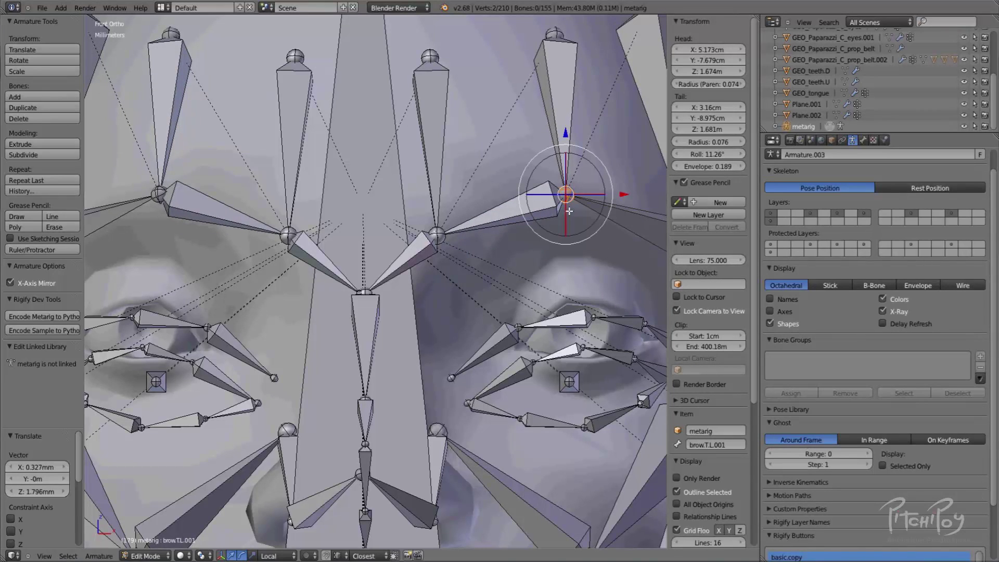
{"action": "middle_click_drag", "start_coordinate": [571, 232], "coordinate": [560, 209], "text": "shift"}
{"action": "key", "text": "g"}
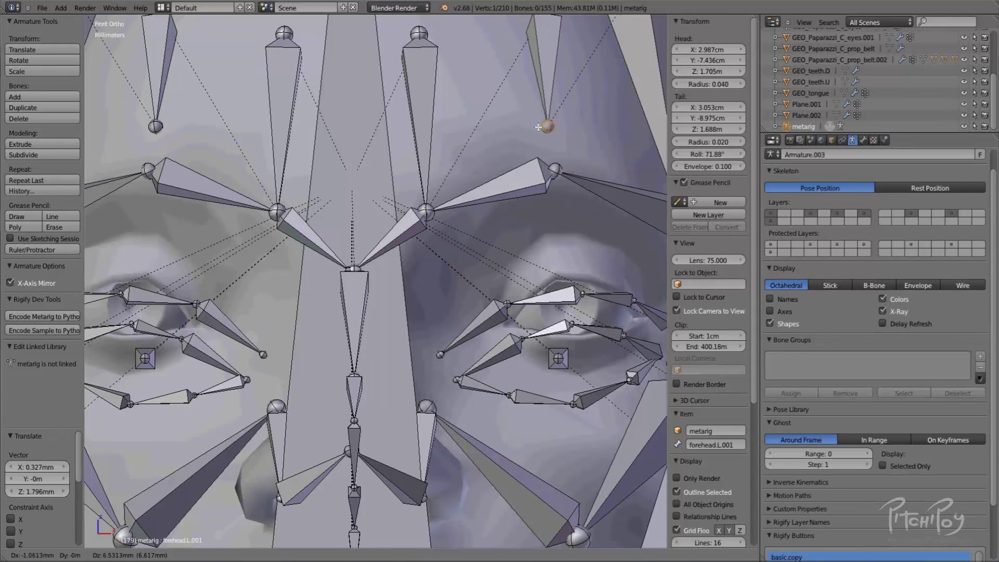
{"action": "right_click", "coordinate": [545, 152]}
{"action": "left_click_drag", "start_coordinate": [555, 174], "coordinate": [558, 163]}
Shift the brow.T.L.002 tail joint about 2.8 mm outward and 0.65 mm up.
{"action": "right_click", "coordinate": [426, 211]}
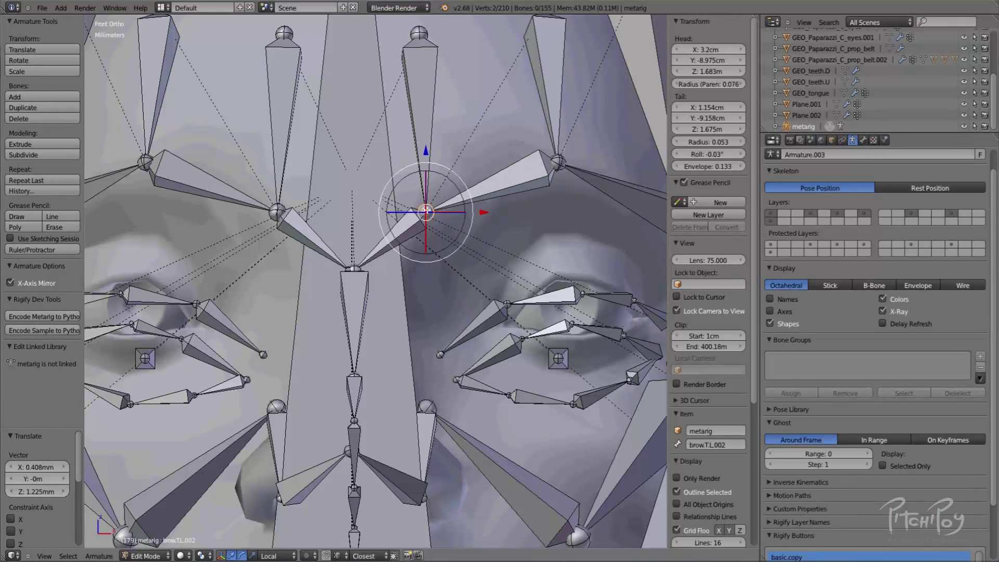
{"action": "key", "text": "g"}
{"action": "left_click", "coordinate": [444, 206]}
Move the outer brow joint with the forehead.L.002 tail inward and up to about X 4.585 cm, Z 1.678 m.
{"action": "middle_click_drag", "start_coordinate": [430, 301], "coordinate": [414, 254], "text": "shift"}
{"action": "middle_click_drag", "start_coordinate": [657, 156], "coordinate": [465, 214], "text": "shift"}
{"action": "right_click", "coordinate": [483, 231]}
{"action": "right_click", "coordinate": [483, 232], "text": "shift"}
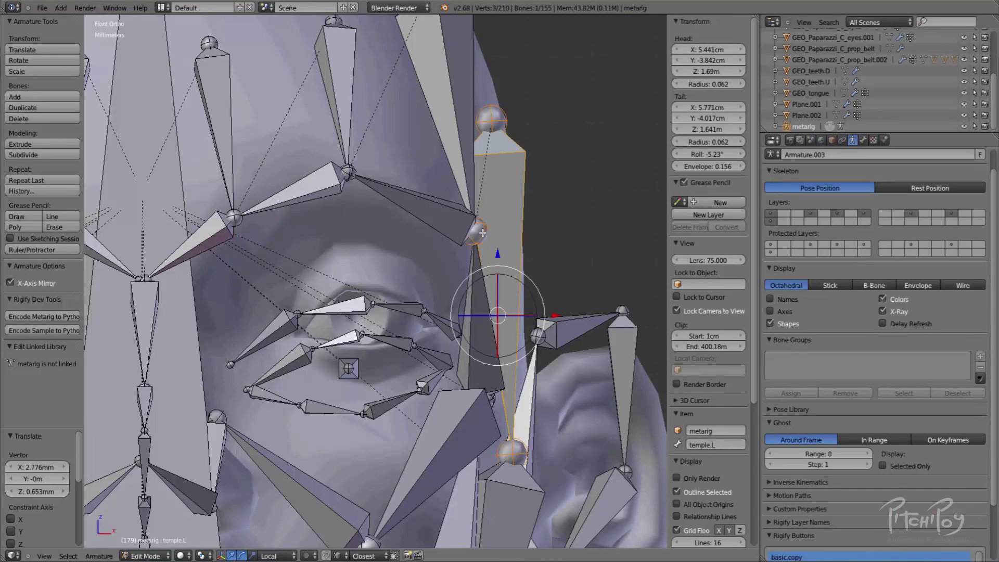
{"action": "key", "text": "KP_3"}
{"action": "right_click", "coordinate": [486, 233]}
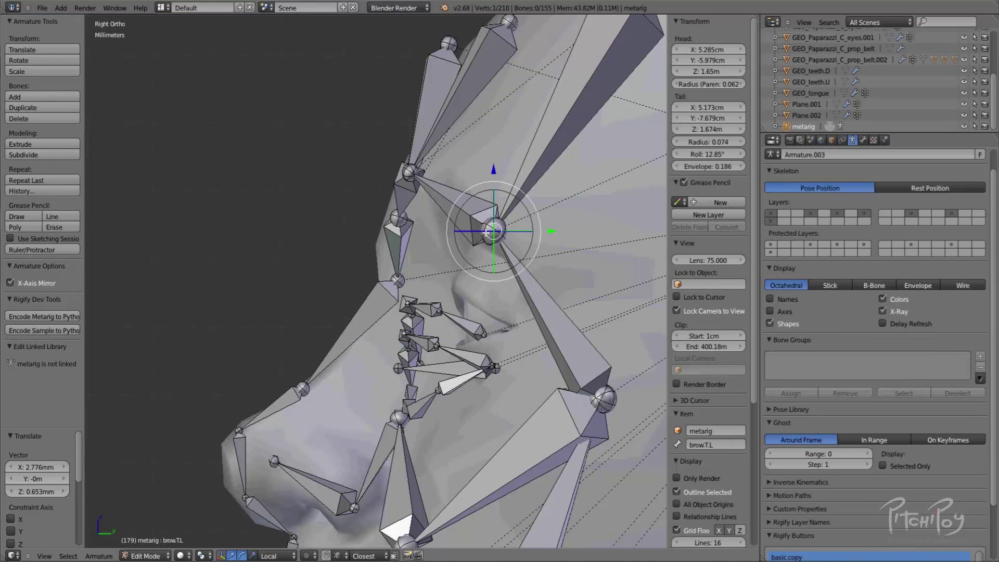
{"action": "key", "text": "KP_1"}
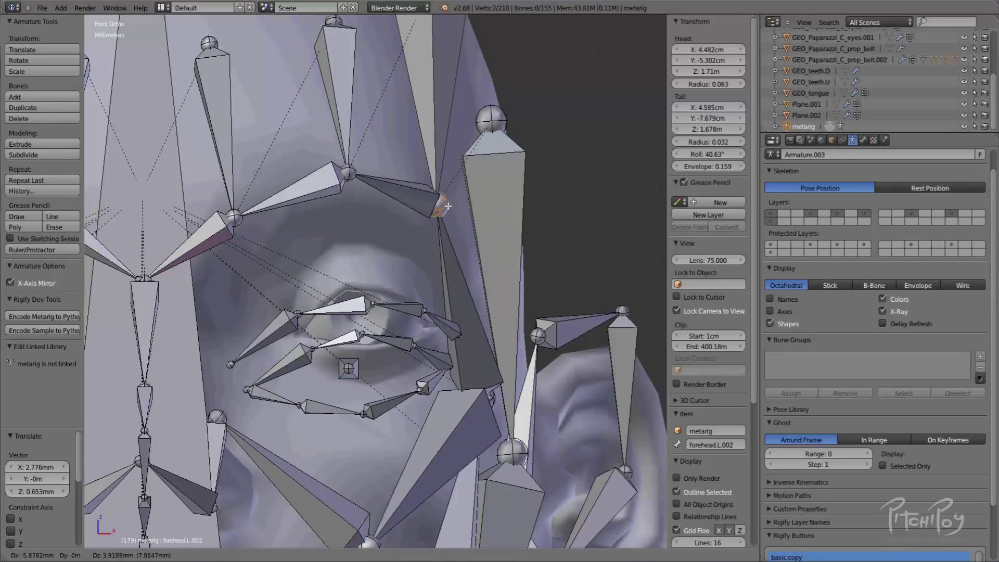
Raise the cheek.T.L head joint beside the eye to about X 5.367 cm, Z 1.661 m.
{"action": "right_click", "coordinate": [492, 395]}
{"action": "right_click", "coordinate": [492, 395]}
{"action": "right_click", "coordinate": [497, 404]}
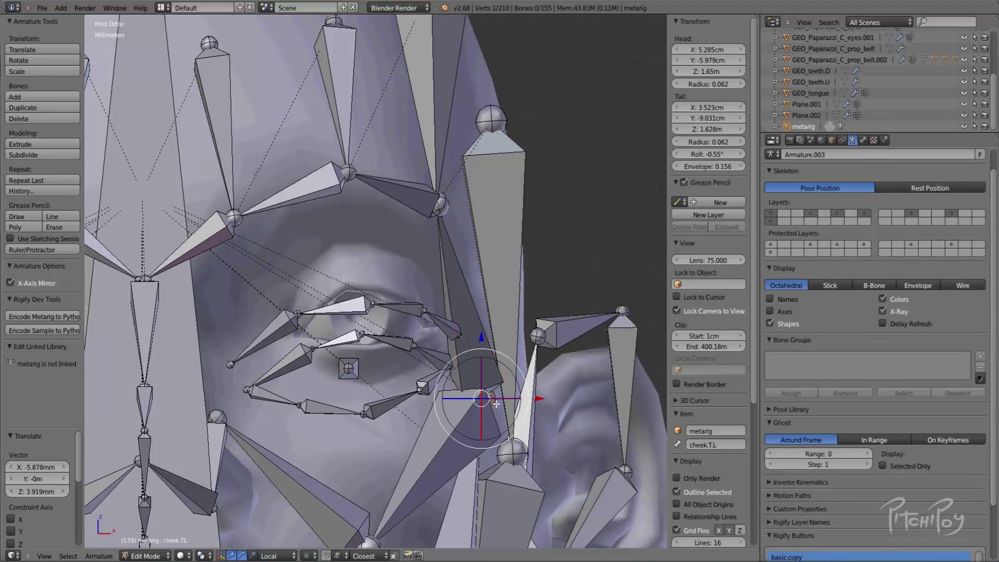
{"action": "key", "text": "g"}
{"action": "left_click", "coordinate": [506, 304]}
Move the cheek.T.L tail up onto the cheekbone below the eye and adjust its depth against the mesh.
{"action": "middle_click_drag", "start_coordinate": [387, 491], "coordinate": [214, 343], "text": "shift"}
{"action": "right_click", "coordinate": [381, 372]}
{"action": "key", "text": "g"}
{"action": "left_click", "coordinate": [395, 296]}
{"action": "scroll", "coordinate": [395, 296], "scroll_direction": "down", "scroll_amount": 4}
{"action": "scroll", "coordinate": [384, 290], "scroll_direction": "up", "scroll_amount": 3}
{"action": "key", "text": "g"}
{"action": "left_click", "coordinate": [386, 286]}
{"action": "middle_click_drag", "start_coordinate": [385, 286], "coordinate": [551, 307]}
{"action": "key", "text": "g"}
{"action": "left_click", "coordinate": [384, 369]}
Nudge the cheek.B.L.001 tail joint onto the face surface beside the eye from two view angles.
{"action": "right_click", "coordinate": [478, 279]}
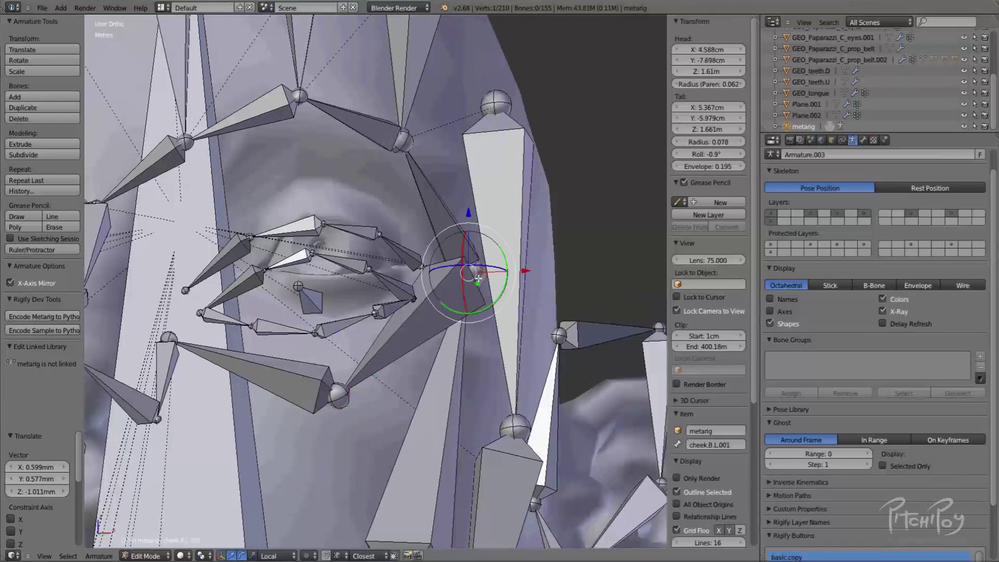
{"action": "key", "text": "g"}
{"action": "left_click", "coordinate": [484, 286]}
{"action": "middle_click_drag", "start_coordinate": [484, 285], "coordinate": [271, 297]}
{"action": "key", "text": "g"}
{"action": "left_click", "coordinate": [447, 255]}
Refine the left cheek joints further so they rest on the face surface when seen from several angles.
{"action": "middle_click_drag", "start_coordinate": [448, 255], "coordinate": [649, 239]}
{"action": "middle_click_drag", "start_coordinate": [551, 352], "coordinate": [479, 203]}
{"action": "key", "text": "g"}
{"action": "left_click", "coordinate": [426, 314]}
{"action": "middle_click_drag", "start_coordinate": [426, 314], "coordinate": [316, 351]}
{"action": "key", "text": "g"}
{"action": "left_click", "coordinate": [404, 180]}
{"action": "middle_click_drag", "start_coordinate": [403, 181], "coordinate": [362, 234]}
{"action": "key", "text": "g"}
{"action": "left_click", "coordinate": [333, 205]}
{"action": "right_click", "coordinate": [260, 264]}
{"action": "key", "text": "g"}
{"action": "left_click", "coordinate": [340, 247]}
Move the brow.T.L.001 tail joint back to about X 2.921 cm, Y -8.499 cm, Z 1.682 m on the brow surface.
{"action": "right_click", "coordinate": [258, 390]}
{"action": "middle_click_drag", "start_coordinate": [296, 355], "coordinate": [374, 172]}
{"action": "key", "text": "KP_3"}
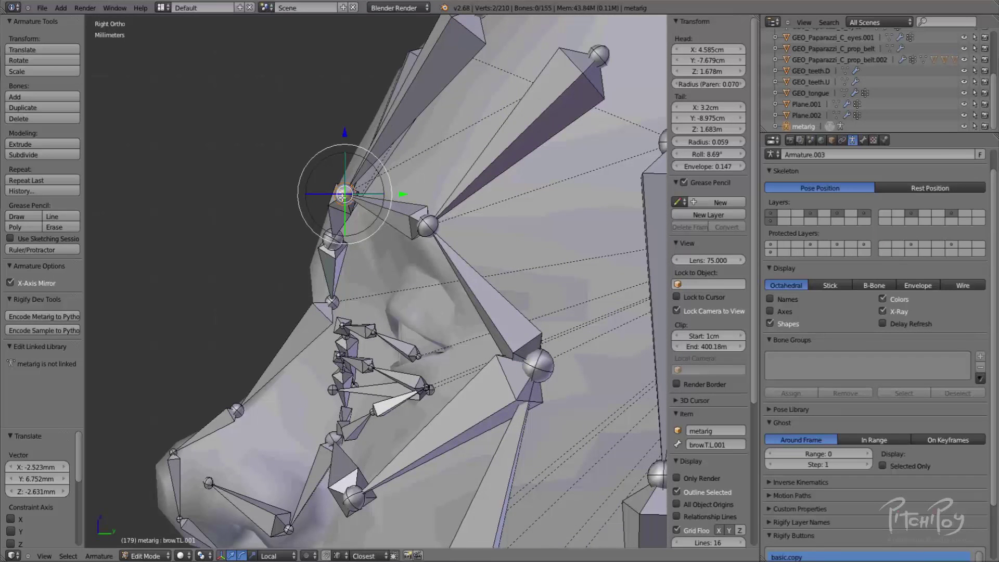
{"action": "middle_click_drag", "start_coordinate": [343, 218], "coordinate": [520, 128]}
{"action": "key", "text": "g"}
{"action": "left_click", "coordinate": [416, 273]}
{"action": "key", "text": "g"}
{"action": "left_click", "coordinate": [521, 139]}
Place the forehead.L.001 head near X 3.043 cm, Y -6.497 cm, Z 1.705 m and the forehead.L head near X 1.268 cm, Y -7.473 cm.
{"action": "right_click", "coordinate": [406, 139]}
{"action": "key", "text": "g"}
{"action": "left_click", "coordinate": [372, 181]}
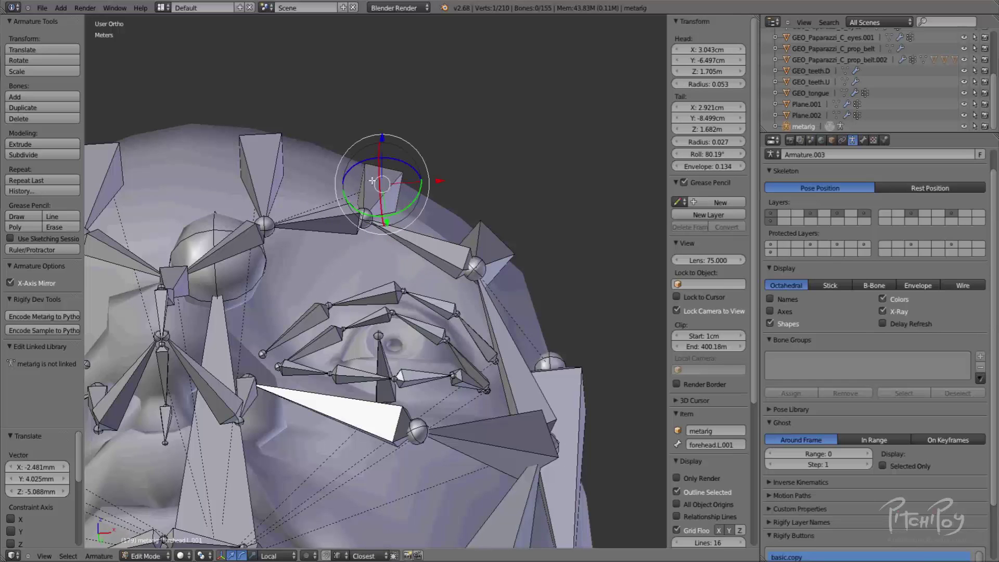
{"action": "right_click", "coordinate": [253, 138]}
{"action": "middle_click_drag", "start_coordinate": [276, 170], "coordinate": [349, 133]}
{"action": "key", "text": "g"}
{"action": "left_click", "coordinate": [477, 241]}
Move the upper end of the chin bone chain slightly forward and down, and its middle joint slightly back and up.
{"action": "scroll", "coordinate": [478, 241], "scroll_direction": "down", "scroll_amount": 2}
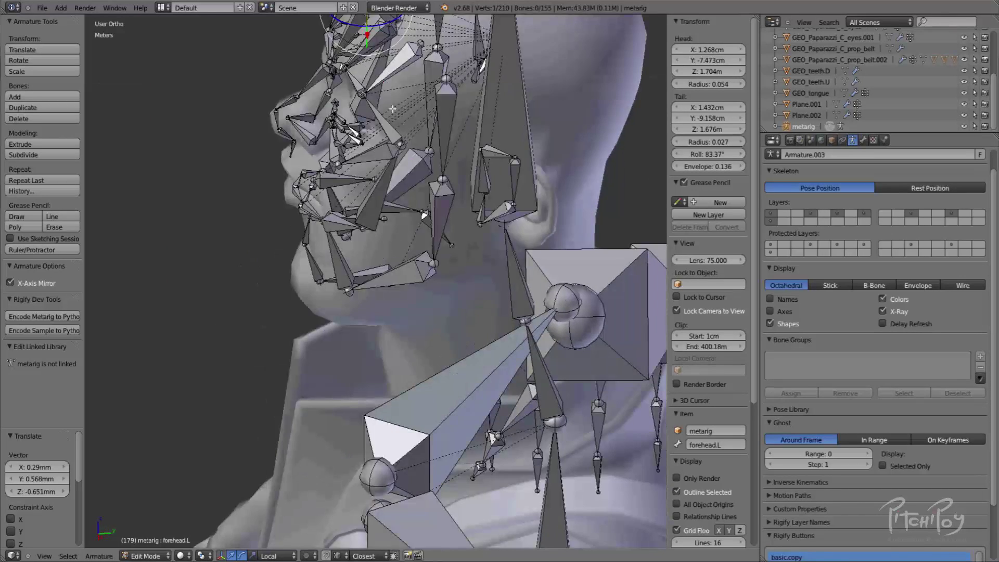
{"action": "scroll", "coordinate": [349, 133], "scroll_direction": "up", "scroll_amount": 3}
{"action": "key", "text": "KP_3"}
{"action": "scroll", "coordinate": [287, 292], "scroll_direction": "up", "scroll_amount": 3}
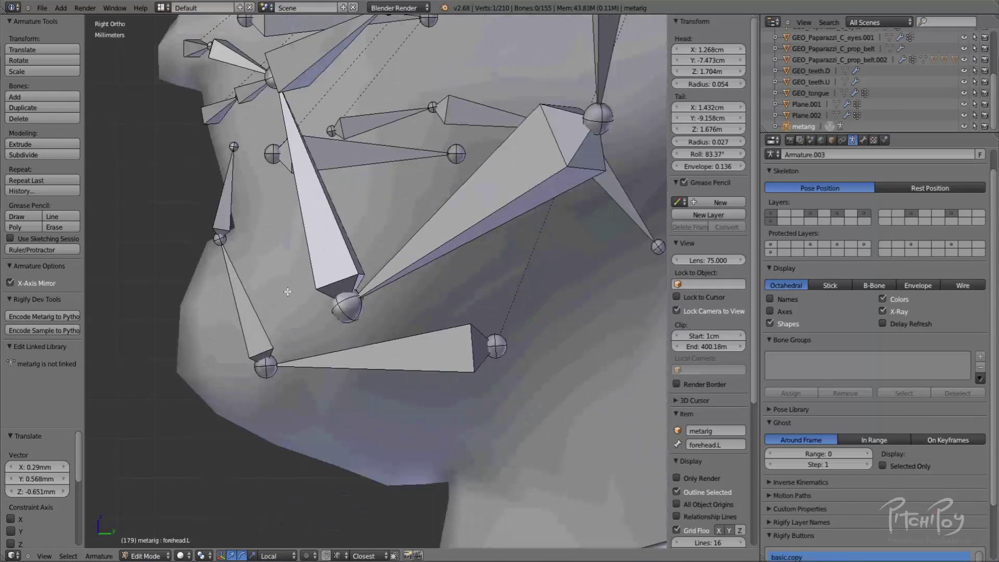
{"action": "right_click_drag", "start_coordinate": [236, 146], "coordinate": [228, 158]}
{"action": "right_click_drag", "start_coordinate": [220, 239], "coordinate": [238, 229]}
Fit the jaw bone under the chin, with its tail near Y -10.777 cm, Z 1.557 m and head near Y -8.222 cm, Z 1.545 m.
{"action": "right_click_drag", "start_coordinate": [264, 368], "coordinate": [195, 367]}
{"action": "right_click_drag", "start_coordinate": [468, 379], "coordinate": [352, 458]}
{"action": "right_click", "coordinate": [355, 424]}
{"action": "right_click_drag", "start_coordinate": [384, 427], "coordinate": [359, 451]}
{"action": "right_click", "coordinate": [208, 360]}
{"action": "right_click_drag", "start_coordinate": [208, 365], "coordinate": [200, 366]}
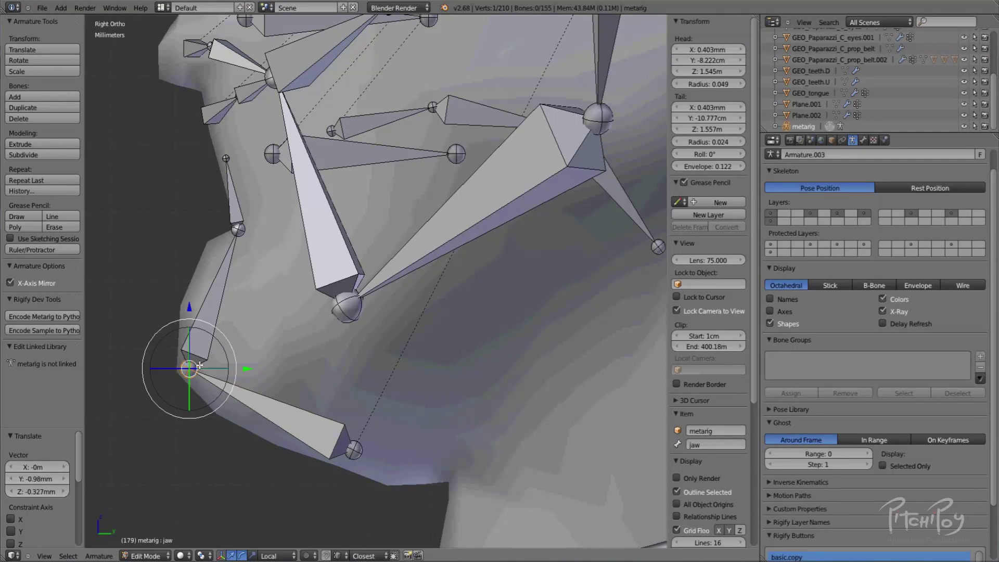
{"action": "right_click", "coordinate": [238, 229]}
Move the jaw.L.001 tail about 4 mm forward to Y -8.723 cm, and place it outward and lower on the jawline.
{"action": "right_click", "coordinate": [346, 307]}
{"action": "right_click_drag", "start_coordinate": [346, 307], "coordinate": [329, 311]}
{"action": "key", "text": "KP_1"}
{"action": "key", "text": "g"}
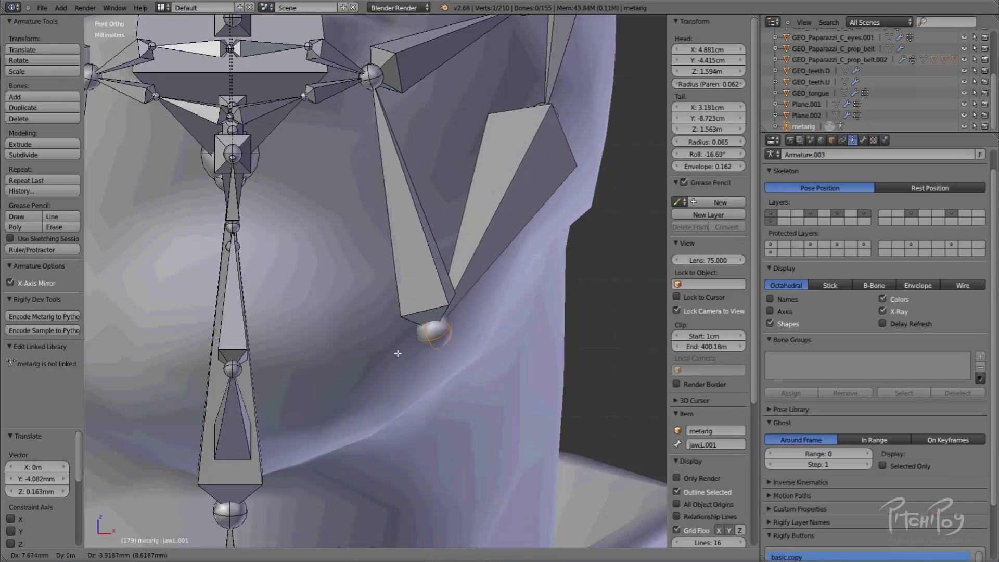
{"action": "left_click", "coordinate": [408, 366]}
Move the jaw.L tail outward to the jaw corner at about X 5.624 cm, Z 1.594 m.
{"action": "right_click", "coordinate": [550, 114]}
{"action": "key", "text": "g"}
{"action": "left_click", "coordinate": [600, 136]}
{"action": "scroll", "coordinate": [600, 136], "scroll_direction": "down", "scroll_amount": 5}
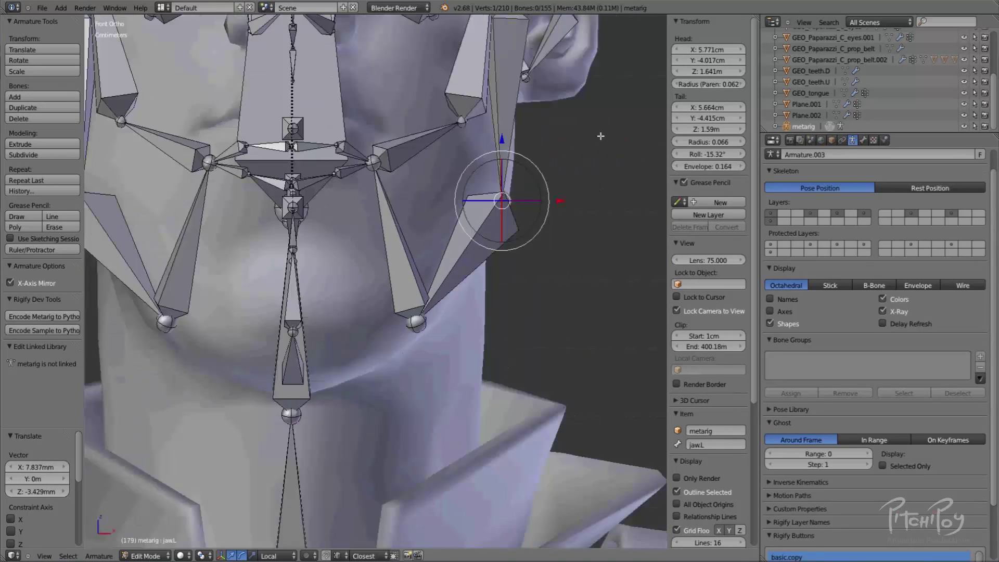
{"action": "middle_click_drag", "start_coordinate": [562, 174], "coordinate": [561, 225], "text": "shift"}
{"action": "key", "text": "g"}
{"action": "left_click", "coordinate": [560, 216]}
{"action": "middle_click_drag", "start_coordinate": [508, 148], "coordinate": [491, 258], "text": "shift"}
{"action": "scroll", "coordinate": [495, 229], "scroll_direction": "up", "scroll_amount": 3}
{"action": "right_click", "coordinate": [502, 225]}
{"action": "key", "text": "KP_3"}
{"action": "key", "text": "g"}
{"action": "right_click", "coordinate": [553, 218]}
{"action": "scroll", "coordinate": [551, 203], "scroll_direction": "down", "scroll_amount": 3}
{"action": "middle_click_drag", "start_coordinate": [497, 162], "coordinate": [479, 193], "text": "shift"}
{"action": "right_click", "coordinate": [466, 185]}
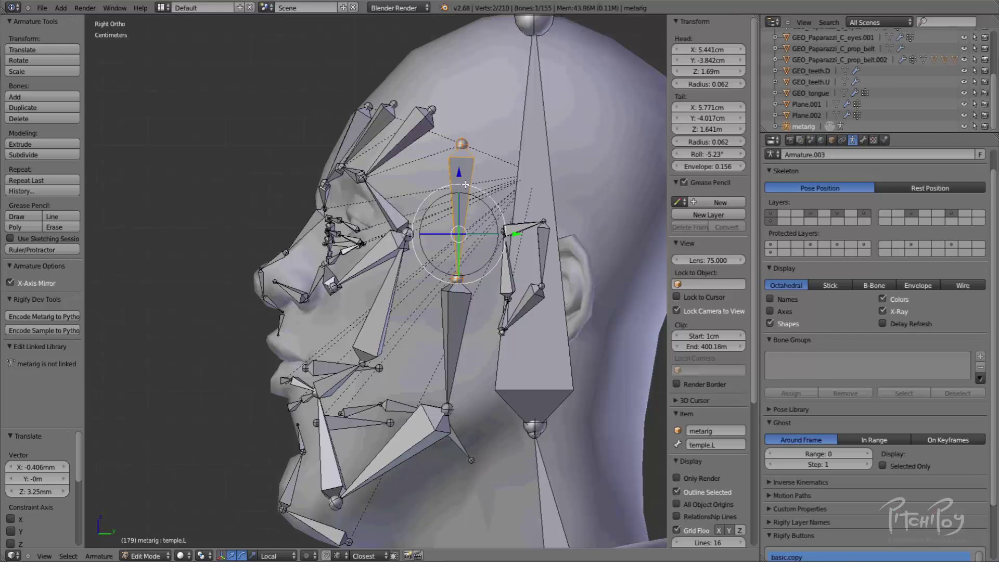
{"action": "right_click", "coordinate": [461, 317]}
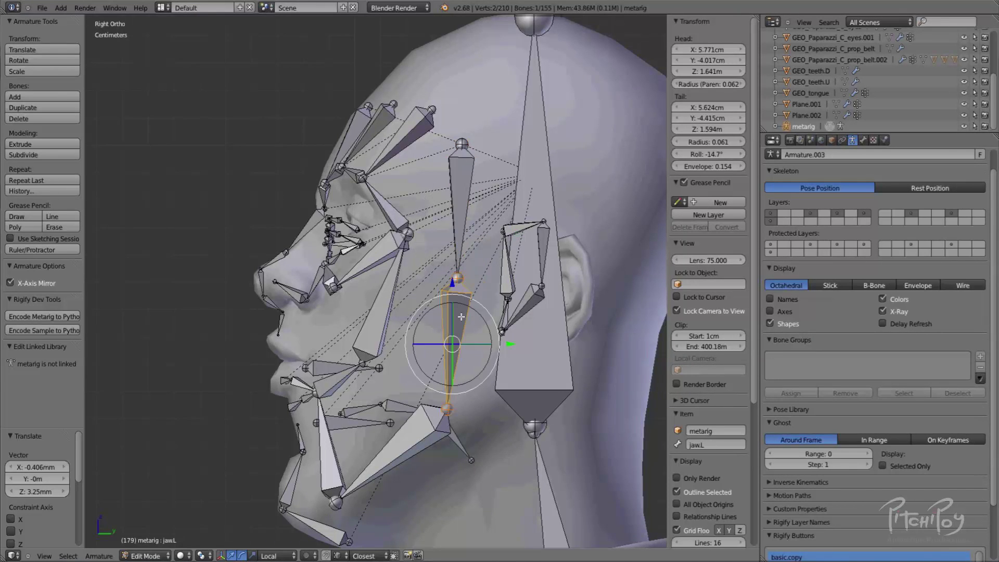
{"action": "right_click", "coordinate": [454, 242]}
{"action": "right_click", "coordinate": [463, 279]}
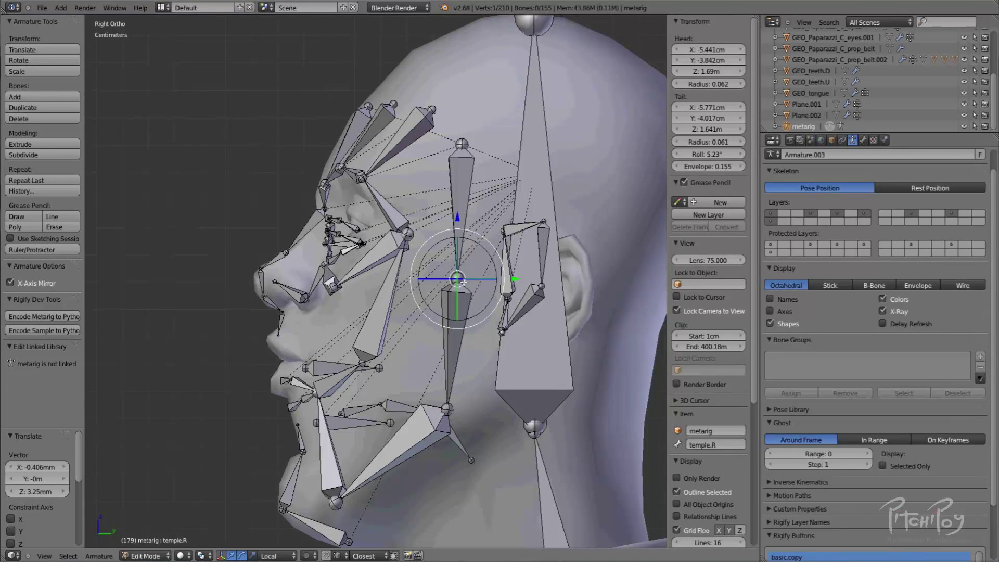
{"action": "key", "text": "g"}
{"action": "right_click", "coordinate": [465, 292]}
Move the temple.L tail back and down toward the ear, to about Y -2.747 cm, Z 1.631 m.
{"action": "middle_click_drag", "start_coordinate": [465, 293], "coordinate": [591, 284], "text": "shift"}
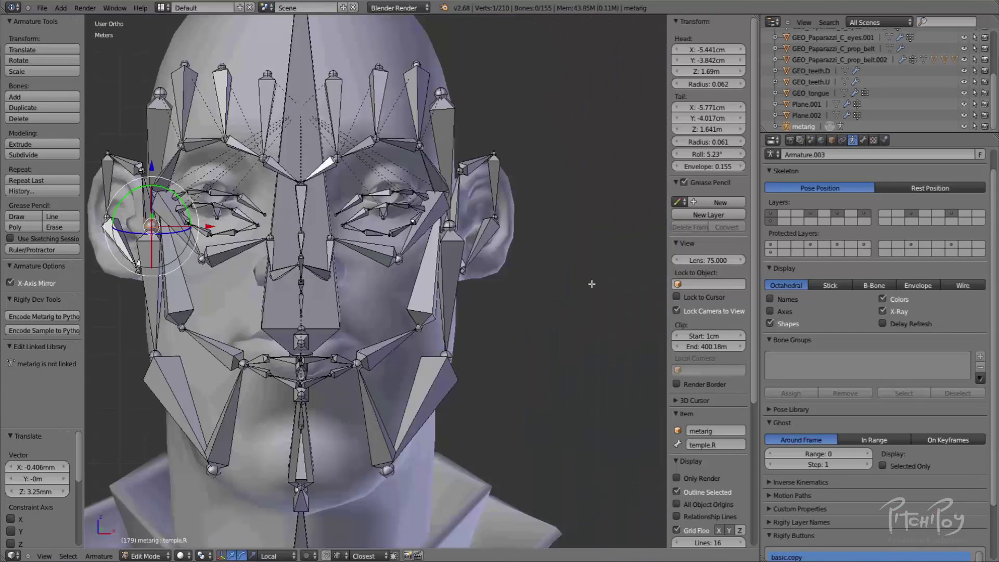
{"action": "right_click", "coordinate": [447, 229]}
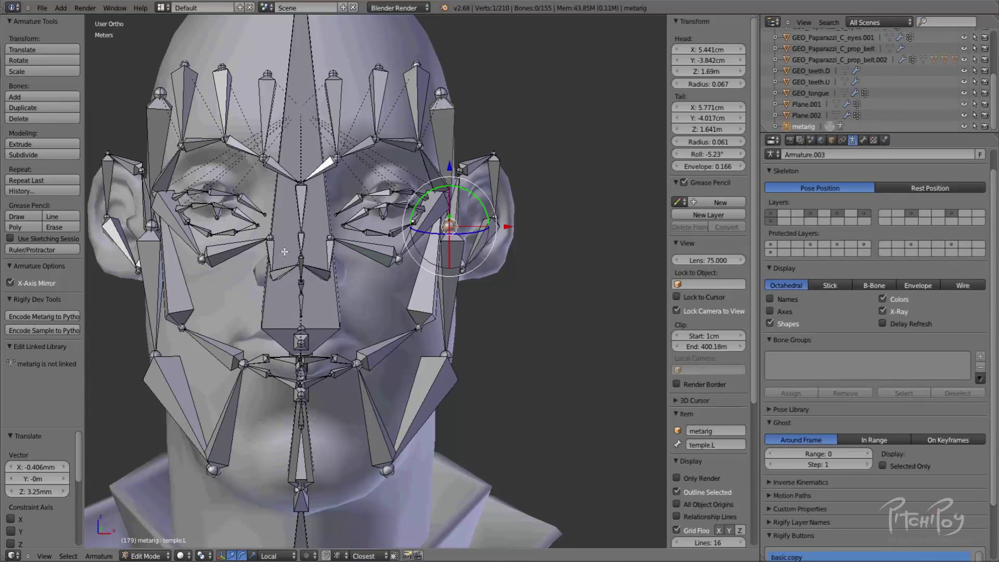
{"action": "key", "text": "KP_3"}
{"action": "scroll", "coordinate": [410, 302], "scroll_direction": "up", "scroll_amount": 3}
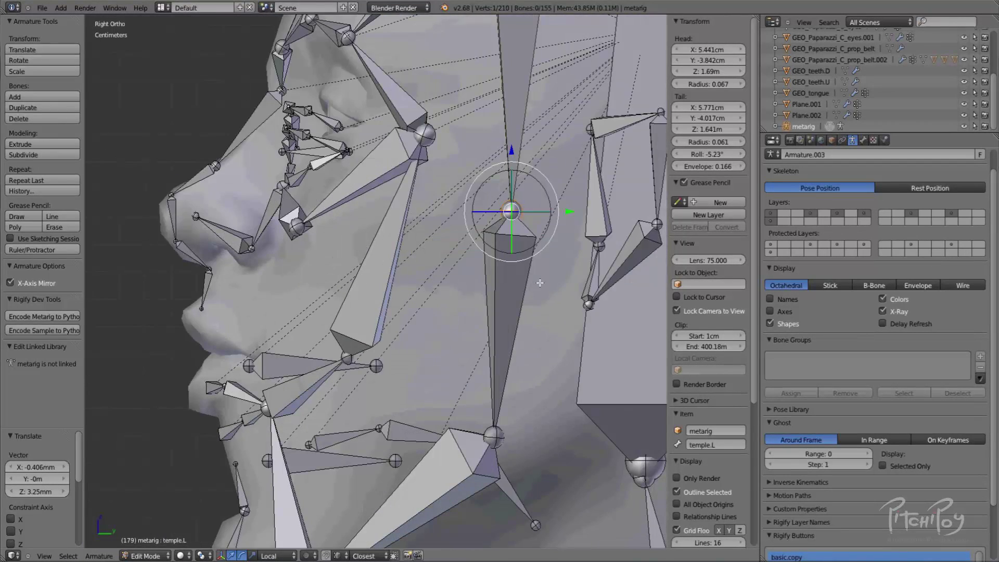
{"action": "middle_click_drag", "start_coordinate": [539, 283], "coordinate": [532, 268], "text": "shift"}
{"action": "key", "text": "z"}
{"action": "mouse_move", "coordinate": [500, 226]}
{"action": "middle_mouse_down", "text": "shift"}
{"action": "mouse_move", "coordinate": [500, 239]}
{"action": "mouse_move", "coordinate": [473, 209]}
{"action": "middle_mouse_up", "text": "shift"}
{"action": "key", "text": "z"}
{"action": "key", "text": "g"}
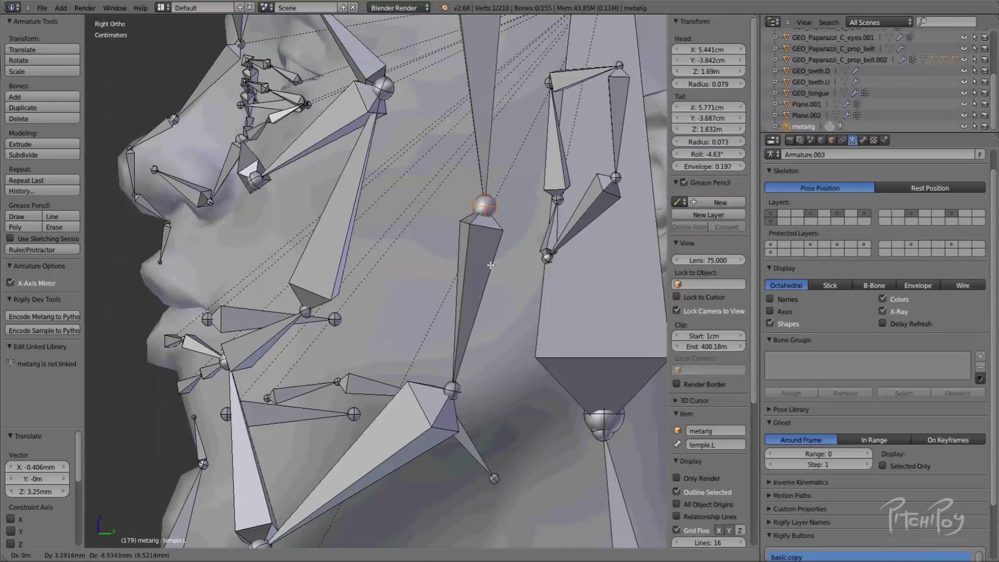
{"action": "left_click", "coordinate": [501, 279]}
{"action": "key", "text": "z"}
{"action": "key", "text": "z"}
{"action": "key", "text": "z"}
{"action": "key", "text": "g"}
{"action": "left_click", "coordinate": [551, 270]}
{"action": "key", "text": "z"}
{"action": "key", "text": "z"}
{"action": "key", "text": "z"}
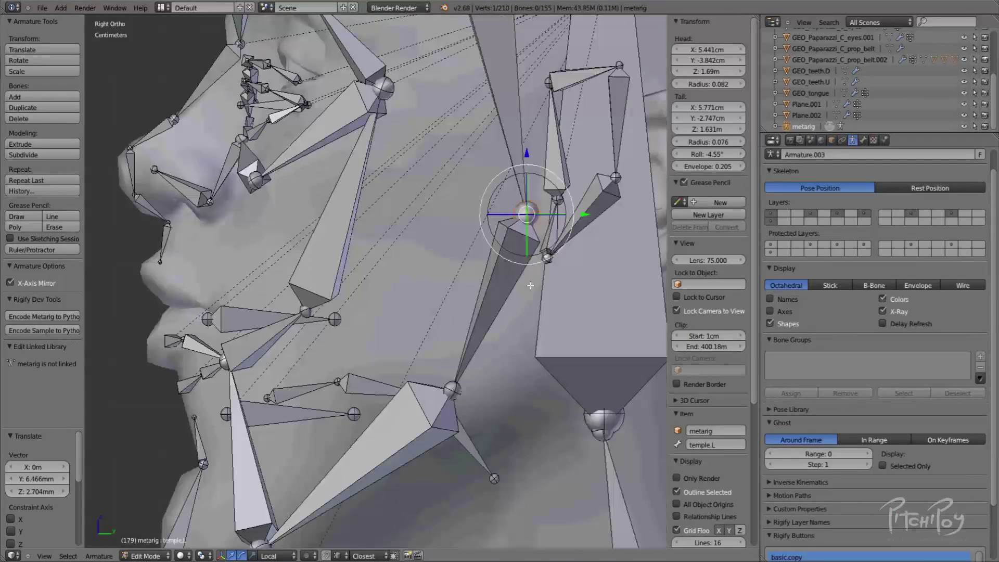
Readjust the temple.L tail and move the jaw corner joint straight back to line up beneath it.
{"action": "key", "text": "g"}
{"action": "left_click", "coordinate": [524, 299]}
{"action": "right_click", "coordinate": [454, 386]}
{"action": "key", "text": "g"}
{"action": "left_click", "coordinate": [517, 383]}
Fine-tune the temple.L tail just in front of the ear bones, comparing it with the wireframe mesh.
{"action": "right_click", "coordinate": [515, 224]}
{"action": "key", "text": "g"}
{"action": "left_click", "coordinate": [515, 237]}
{"action": "key", "text": "g"}
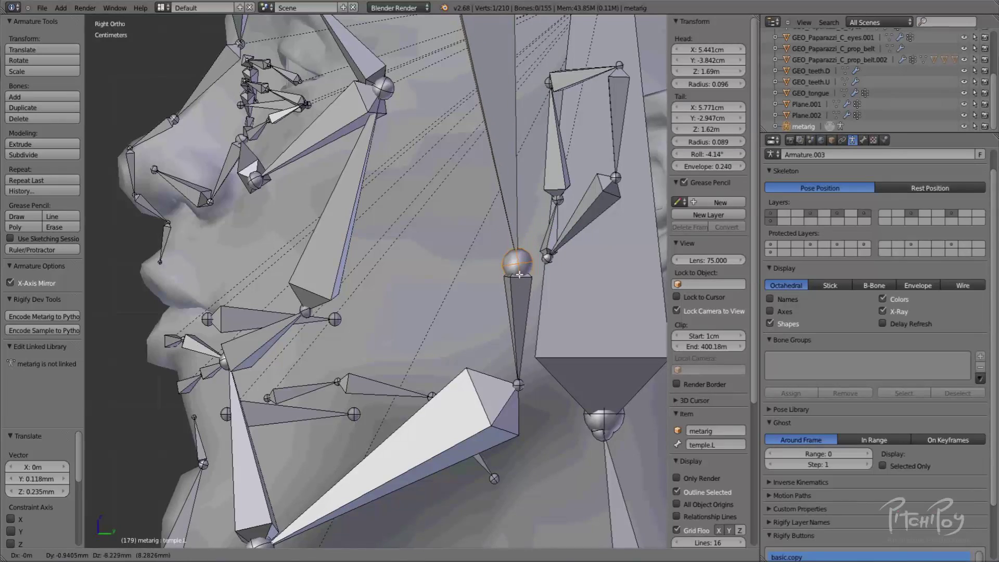
{"action": "left_click", "coordinate": [526, 237]}
{"action": "key", "text": "z"}
{"action": "key", "text": "g"}
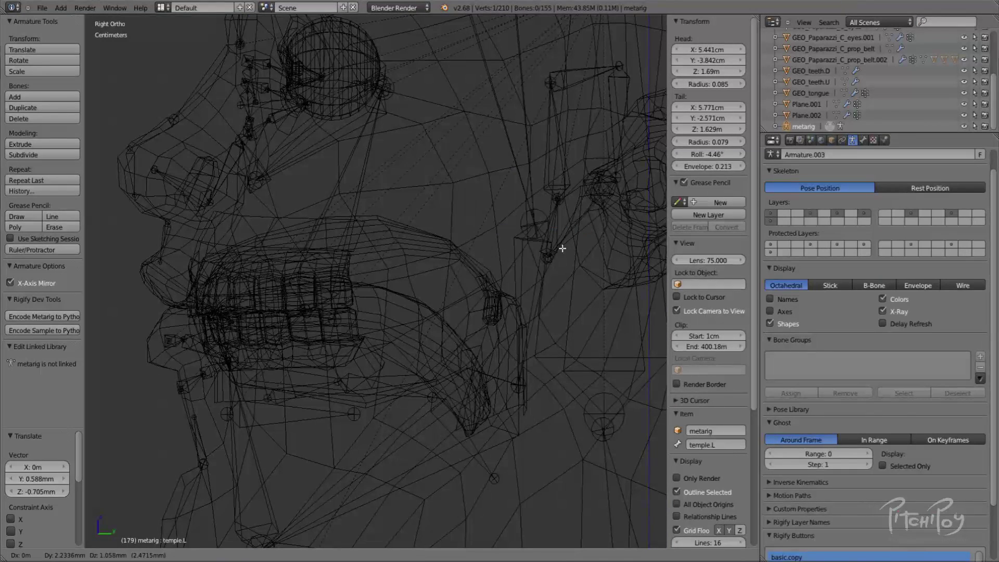
{"action": "left_click", "coordinate": [544, 250]}
{"action": "key", "text": "g"}
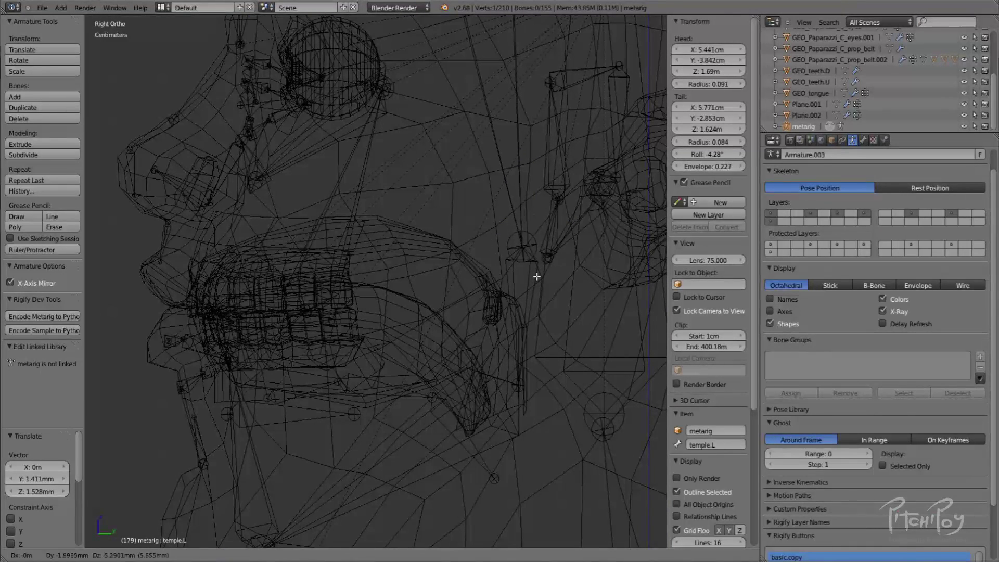
{"action": "left_click", "coordinate": [533, 275]}
{"action": "key", "text": "z"}
{"action": "key", "text": "z"}
{"action": "key", "text": "z"}
Move the upper end of the temple bone about 1.31 cm back and 2.27 cm down.
{"action": "middle_click_drag", "start_coordinate": [512, 271], "coordinate": [515, 336], "text": "shift"}
{"action": "right_click", "coordinate": [463, 51]}
{"action": "key", "text": "g"}
{"action": "left_click", "coordinate": [516, 156]}
{"action": "key", "text": "z"}
{"action": "key", "text": "z"}
Shift all five left ear bones 4.655 mm outward and 7.194 mm down from the front, and scale them to about 0.86.
{"action": "right_click", "coordinate": [518, 265]}
{"action": "key", "text": "z"}
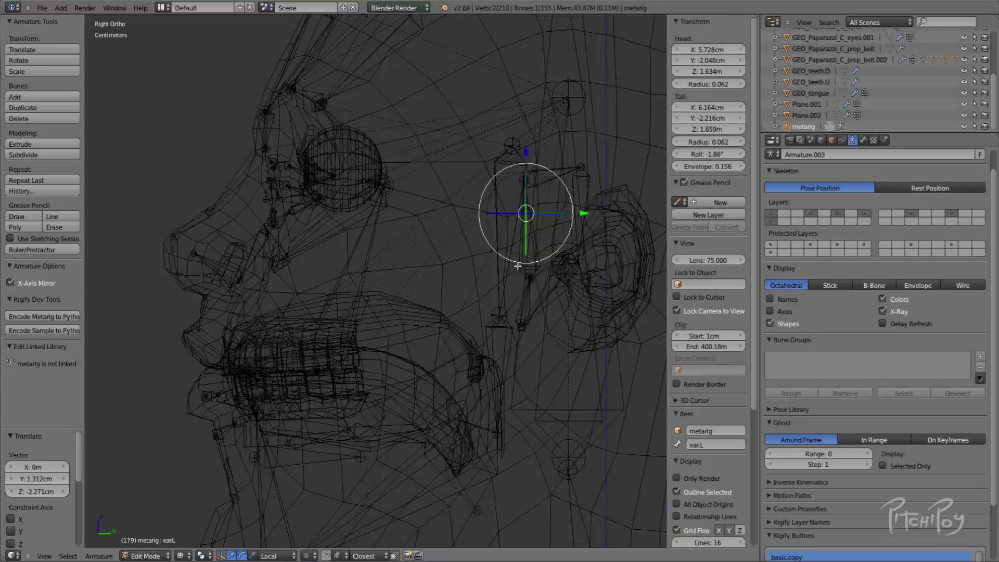
{"action": "middle_click_drag", "start_coordinate": [561, 310], "coordinate": [638, 303]}
{"action": "right_click", "coordinate": [549, 246]}
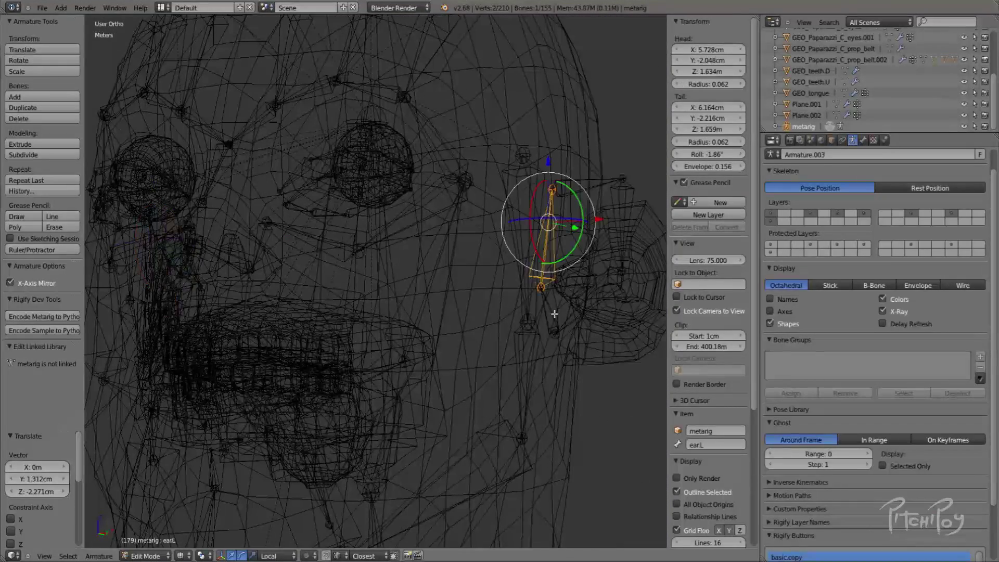
{"action": "right_click", "coordinate": [552, 315], "text": "shift"}
{"action": "right_click", "coordinate": [587, 313], "text": "shift"}
{"action": "right_click", "coordinate": [590, 183], "text": "shift"}
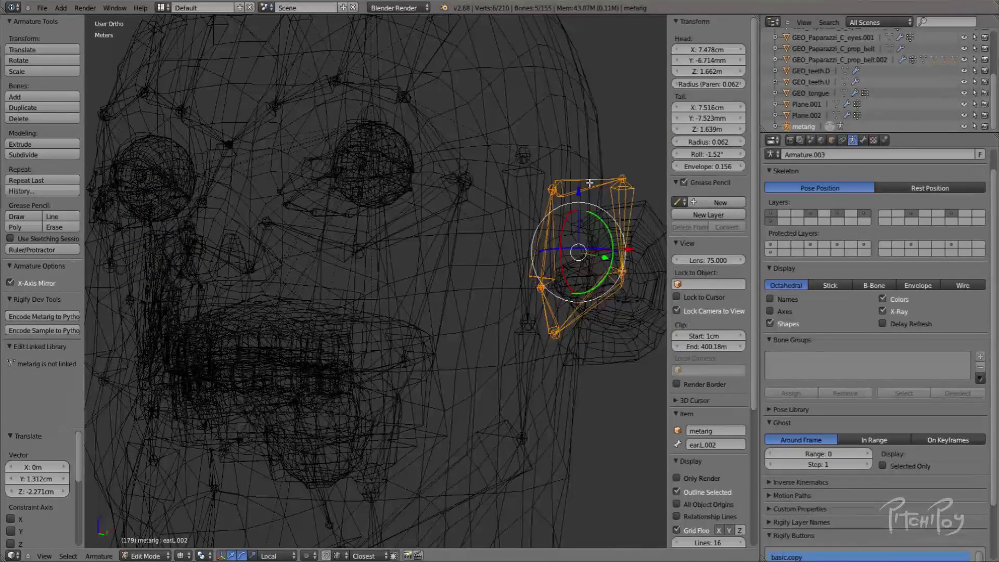
{"action": "key", "text": "KP_1"}
{"action": "key", "text": "g"}
{"action": "left_click", "coordinate": [628, 231]}
{"action": "key", "text": "s"}
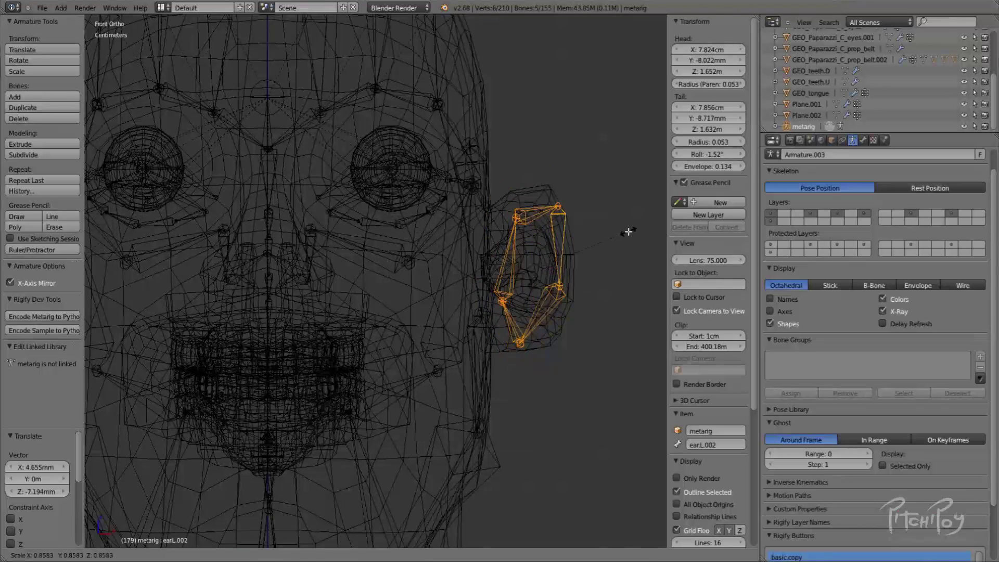
{"action": "left_click", "coordinate": [629, 232]}
Move the left ear bones 1.34 cm back and 0.705 mm down in side view so they sit on the ear.
{"action": "key", "text": "KP_3"}
{"action": "key", "text": "KP_3"}
{"action": "key", "text": "g"}
{"action": "left_click", "coordinate": [645, 235]}
{"action": "scroll", "coordinate": [448, 263], "scroll_direction": "up", "scroll_amount": 3}
{"action": "key", "text": "z"}
{"action": "mouse_move", "coordinate": [542, 240]}
{"action": "middle_mouse_down", "text": "shift"}
{"action": "mouse_move", "coordinate": [447, 264]}
{"action": "mouse_move", "coordinate": [453, 250]}
{"action": "middle_mouse_up", "text": "shift"}
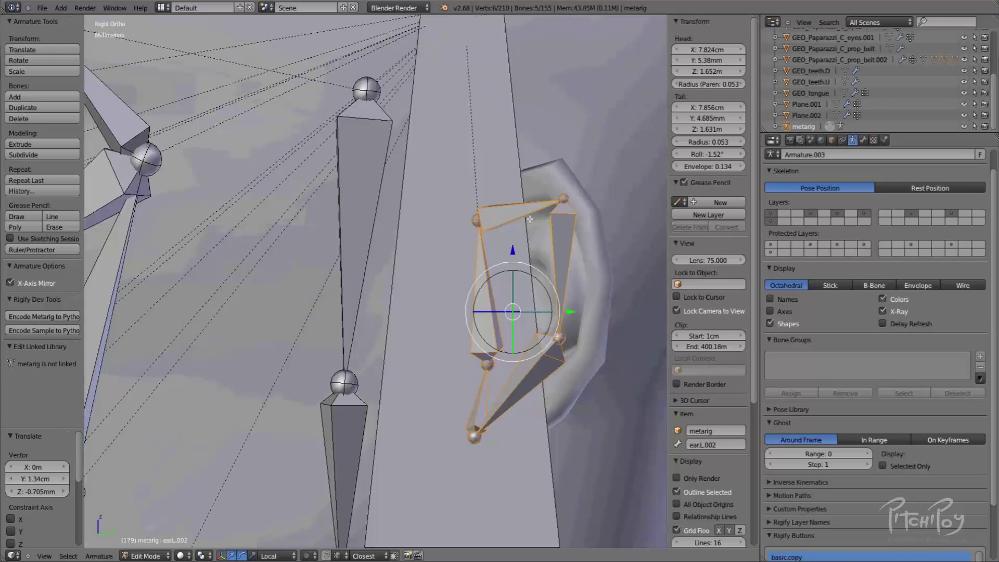
Raise the ear chain's top joint to the upper rim, and move its rear joint 6.123 mm back and 2.694 mm up.
{"action": "key", "text": "z"}
{"action": "right_click", "coordinate": [562, 201]}
{"action": "key", "text": "g"}
{"action": "left_click", "coordinate": [558, 175]}
{"action": "right_click", "coordinate": [559, 336]}
{"action": "key", "text": "z"}
{"action": "key", "text": "g"}
{"action": "left_click", "coordinate": [598, 320]}
{"action": "key", "text": "z"}
Rotate the left ear's front bone upright and move it inward against the head, with its lower joint at X 6.047 cm.
{"action": "right_click", "coordinate": [491, 325]}
{"action": "right_click", "coordinate": [488, 294]}
{"action": "right_click", "coordinate": [488, 293]}
{"action": "middle_click_drag", "start_coordinate": [488, 292], "coordinate": [578, 321]}
{"action": "right_click", "coordinate": [597, 300]}
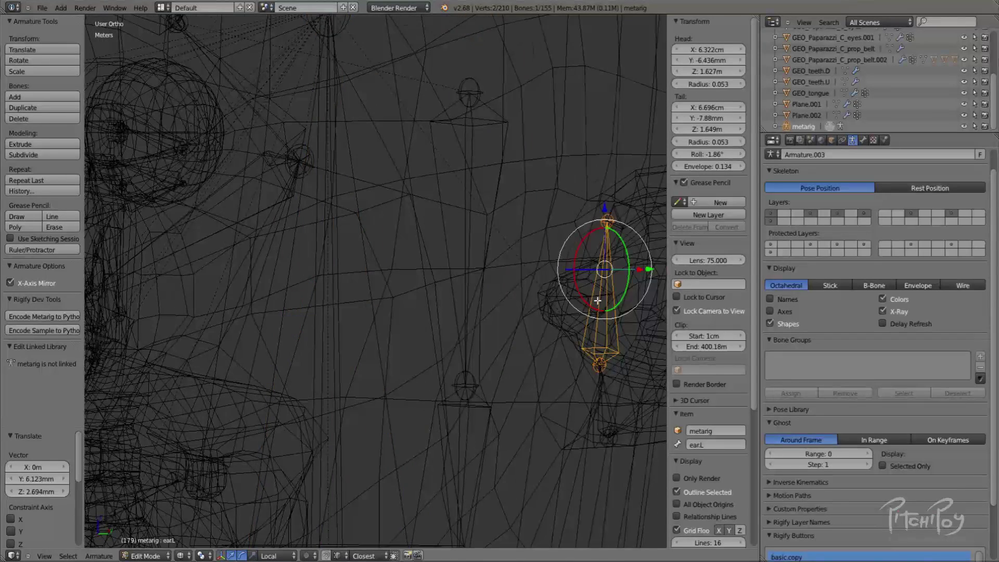
{"action": "key", "text": "KP_1"}
{"action": "key", "text": "z"}
{"action": "middle_click_drag", "start_coordinate": [636, 287], "coordinate": [570, 264], "text": "shift"}
{"action": "key", "text": "g"}
{"action": "right_click", "coordinate": [555, 259]}
{"action": "right_click", "coordinate": [543, 372], "text": "shift"}
{"action": "right_click", "coordinate": [530, 341]}
{"action": "right_click", "coordinate": [546, 318]}
{"action": "key", "text": "g"}
{"action": "right_click", "coordinate": [527, 333]}
{"action": "key", "text": "z"}
{"action": "key", "text": "z"}
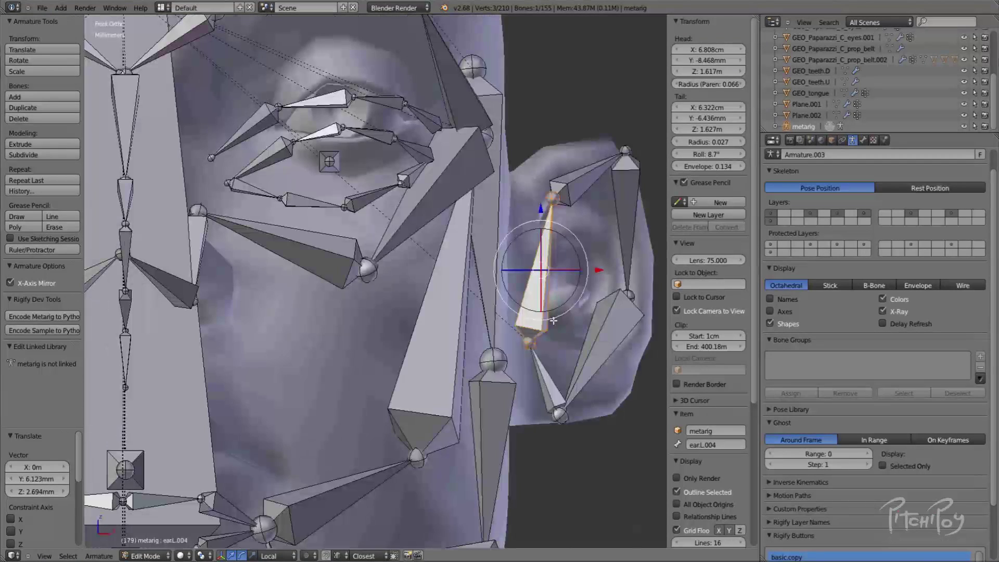
{"action": "key", "text": "r"}
{"action": "left_click", "coordinate": [565, 291]}
{"action": "key", "text": "r"}
{"action": "left_click", "coordinate": [562, 279]}
{"action": "key", "text": "g"}
{"action": "left_click", "coordinate": [559, 280]}
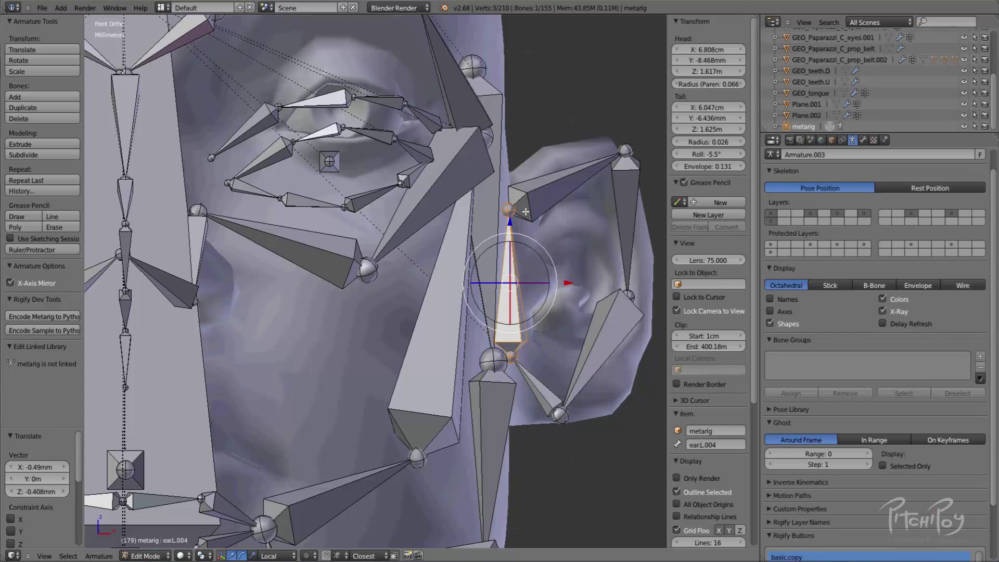
Move the left ear's top joint inward along the upper rim, and its outer joint to X 8.012 cm, Z 1.638 m.
{"action": "middle_click_drag", "start_coordinate": [585, 131], "coordinate": [512, 150], "text": "shift"}
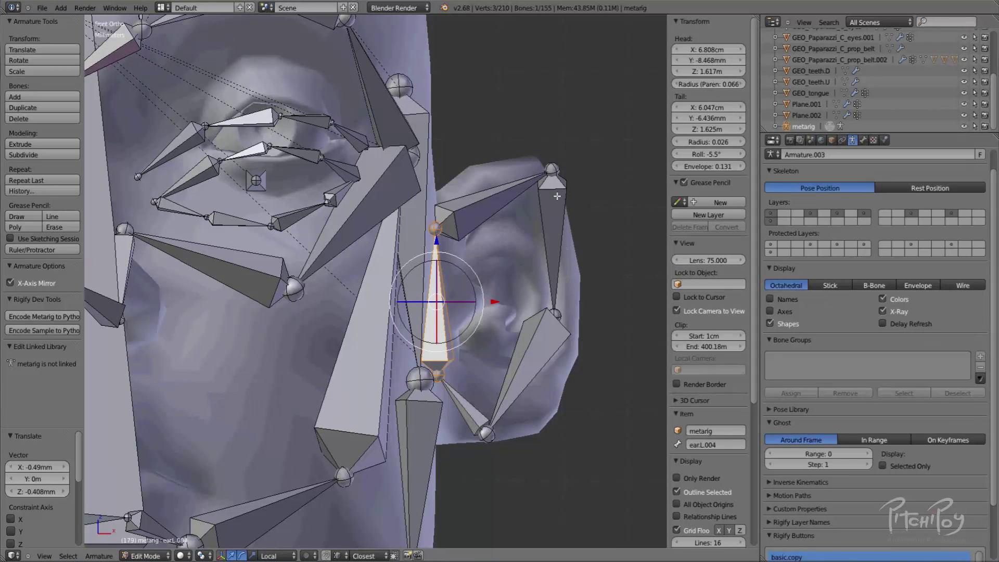
{"action": "right_click", "coordinate": [552, 170]}
{"action": "key", "text": "g"}
{"action": "left_click", "coordinate": [527, 170]}
{"action": "key", "text": "g"}
{"action": "left_click", "coordinate": [532, 198]}
{"action": "right_click", "coordinate": [553, 301]}
{"action": "right_click", "coordinate": [531, 179]}
{"action": "key", "text": "g"}
{"action": "left_click", "coordinate": [524, 170]}
{"action": "right_click", "coordinate": [557, 310]}
{"action": "key", "text": "g"}
{"action": "left_click", "coordinate": [564, 286]}
Move the earlobe joint about 3.1 mm outward and 2 mm up, and adjust its depth in side view.
{"action": "right_click", "coordinate": [489, 428]}
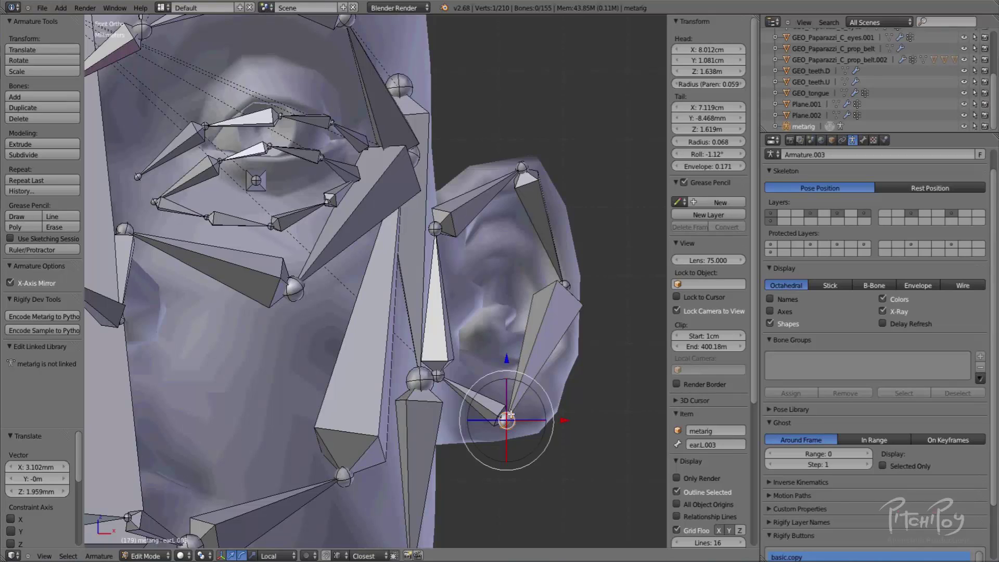
{"action": "key", "text": "KP_3"}
{"action": "middle_click_drag", "start_coordinate": [501, 414], "coordinate": [421, 317], "text": "shift"}
{"action": "key", "text": "z"}
{"action": "key", "text": "g"}
{"action": "left_click", "coordinate": [438, 304]}
Move the lower joint of the front ear bone 2.286 mm forward and 0.653 mm up.
{"action": "right_click", "coordinate": [402, 277]}
{"action": "key", "text": "g"}
{"action": "right_click", "coordinate": [401, 277]}
{"action": "right_click", "coordinate": [404, 277], "text": "shift"}
{"action": "key", "text": "g"}
{"action": "left_click", "coordinate": [390, 272]}
{"action": "key", "text": "z"}
{"action": "scroll", "coordinate": [402, 152], "scroll_direction": "down", "scroll_amount": 4}
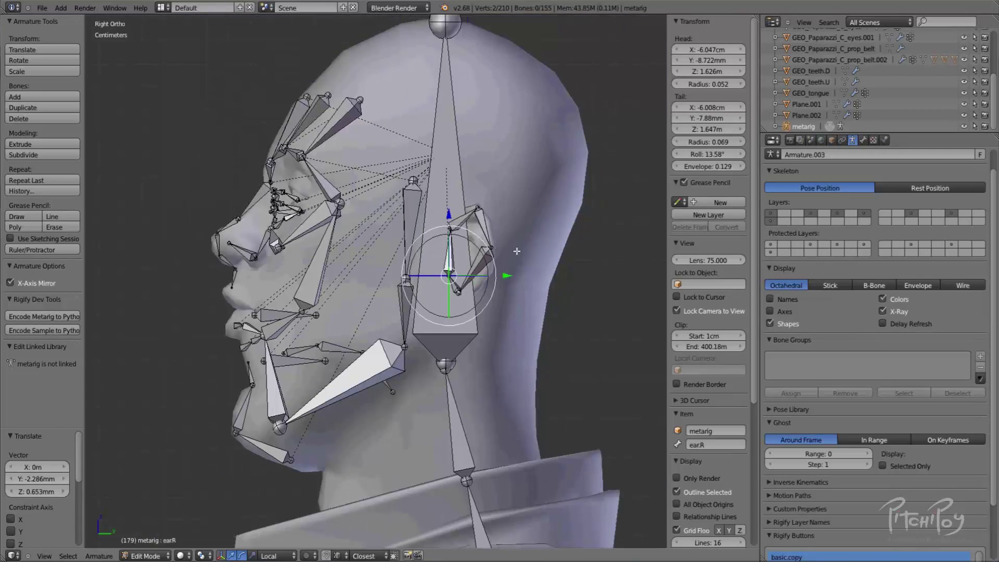
Move the left mouth corner joint outward and up to X 2.881 cm, Z 1.608 m.
{"action": "scroll", "coordinate": [426, 255], "scroll_direction": "up", "scroll_amount": 3}
{"action": "middle_click_drag", "start_coordinate": [425, 255], "coordinate": [508, 349]}
{"action": "scroll", "coordinate": [496, 343], "scroll_direction": "up", "scroll_amount": 3}
{"action": "key", "text": "KP_1"}
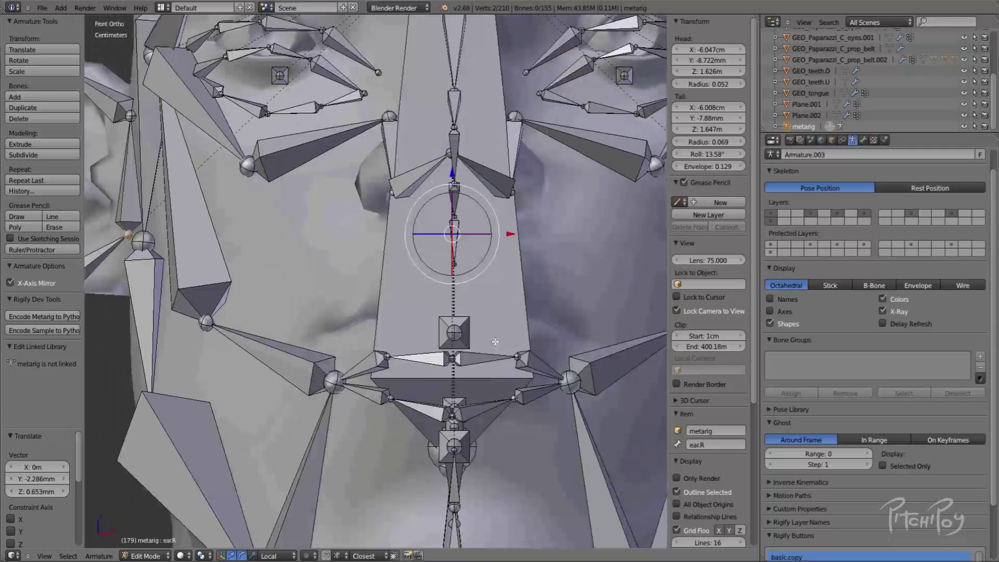
{"action": "middle_click_drag", "start_coordinate": [551, 430], "coordinate": [540, 391], "text": "shift"}
{"action": "right_click", "coordinate": [569, 340]}
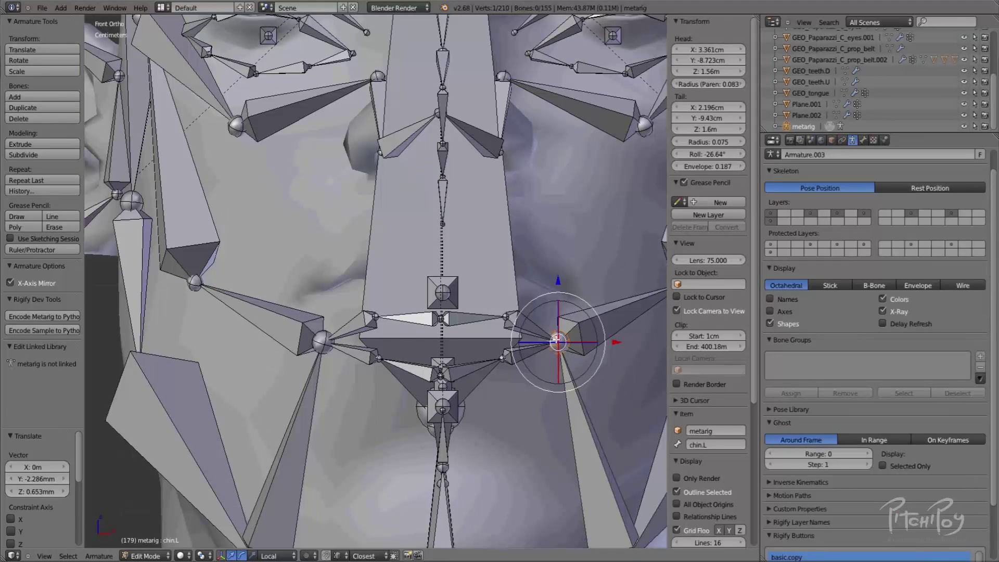
{"action": "key", "text": "g"}
{"action": "right_click", "coordinate": [552, 362]}
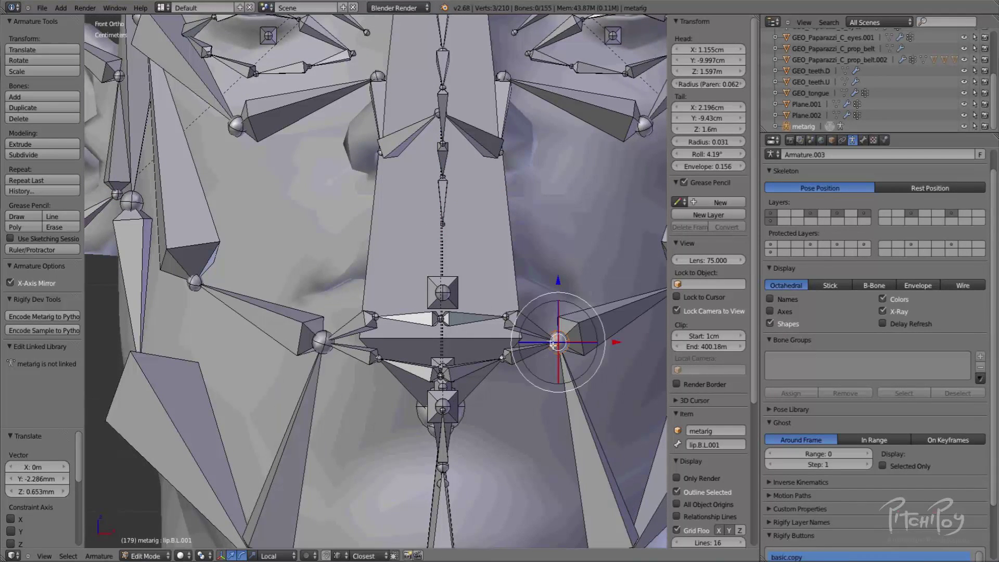
{"action": "key", "text": "g"}
{"action": "left_click", "coordinate": [576, 299]}
{"action": "key", "text": "g"}
{"action": "left_click", "coordinate": [570, 326]}
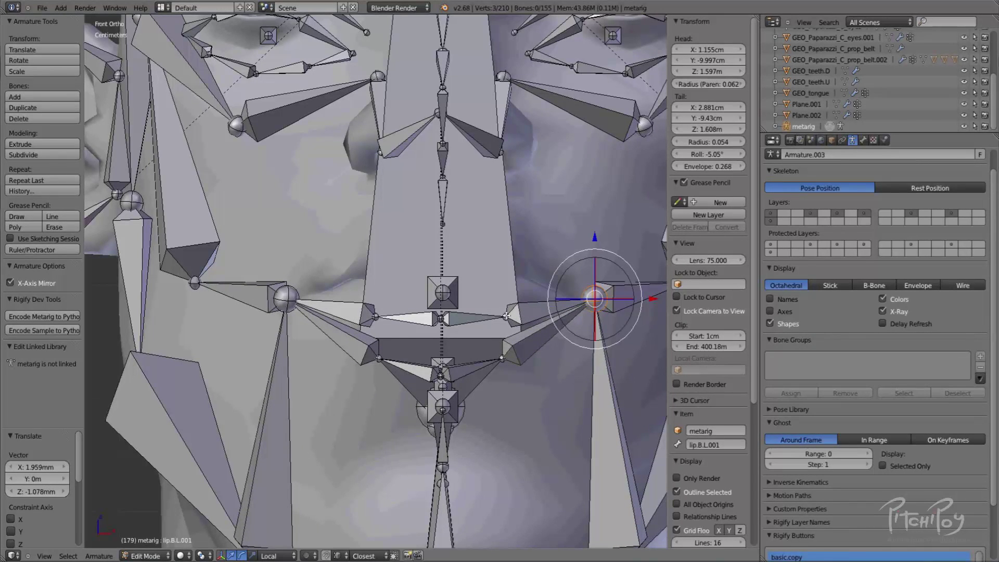
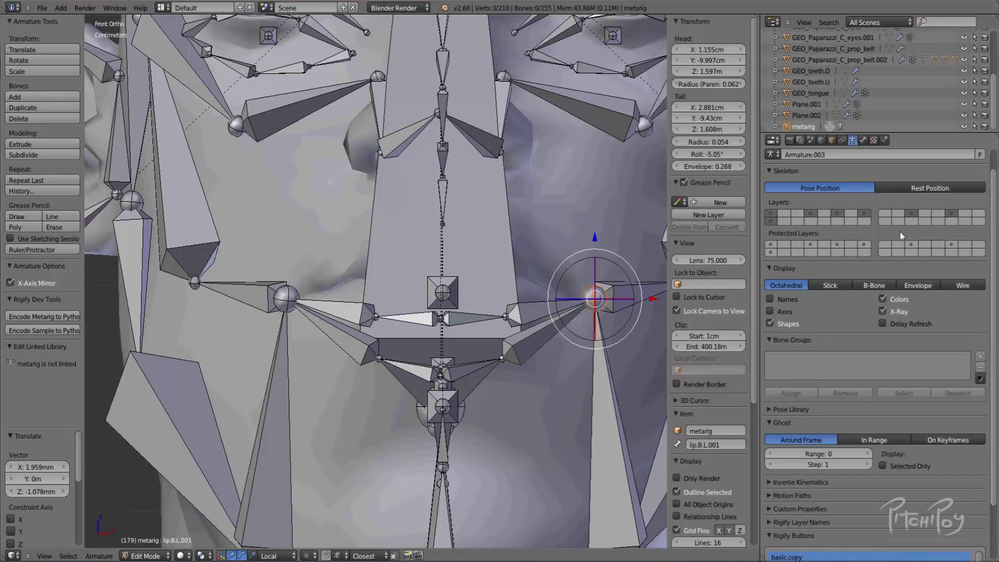
Set the metarig's maximum draw type to Wire.
{"action": "left_click", "coordinate": [832, 140]}
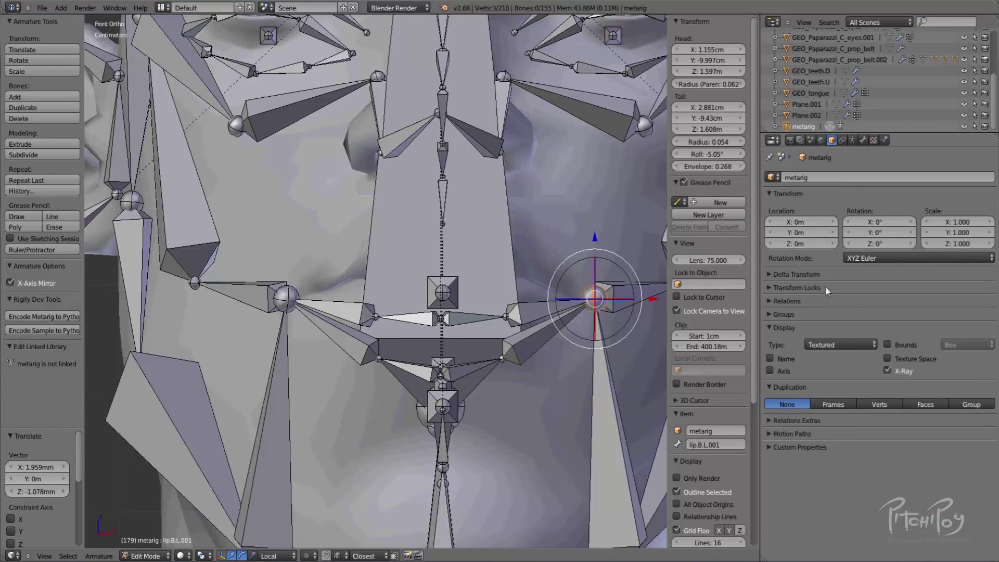
{"action": "left_click", "coordinate": [840, 345]}
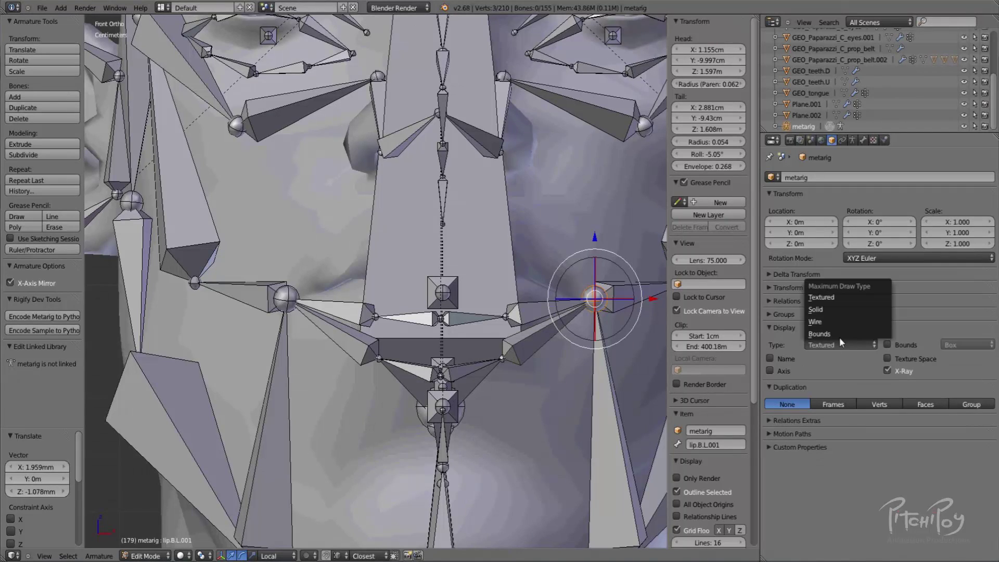
{"action": "left_click", "coordinate": [828, 323]}
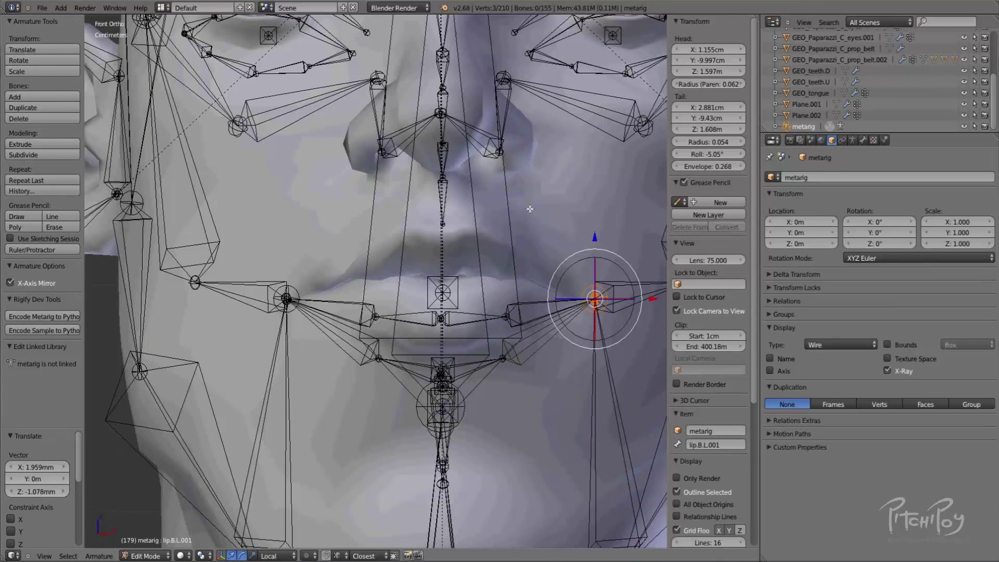
Move the cheek.T.L.001 tail up along the side of the nose, and the left nostril joint outward onto the nostril wing.
{"action": "middle_click_drag", "start_coordinate": [501, 141], "coordinate": [510, 225], "text": "shift"}
{"action": "scroll", "coordinate": [515, 155], "scroll_direction": "up", "scroll_amount": 1}
{"action": "right_click", "coordinate": [536, 146]}
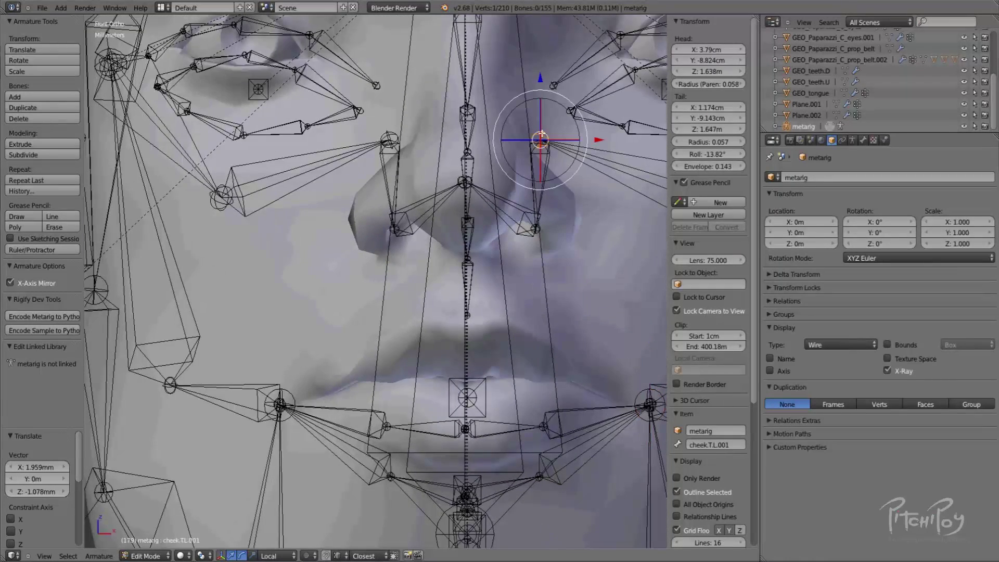
{"action": "middle_click_drag", "start_coordinate": [543, 134], "coordinate": [501, 200], "text": "shift"}
{"action": "key", "text": "g"}
{"action": "left_click", "coordinate": [500, 151]}
{"action": "right_click", "coordinate": [500, 296]}
{"action": "middle_click_drag", "start_coordinate": [501, 294], "coordinate": [501, 138], "text": "shift"}
Raise the lip.T.L tail 1.257 cm along Z, and the middle joint of the upper lip to Z 1.617 m.
{"action": "right_click", "coordinate": [503, 350]}
{"action": "right_click", "coordinate": [502, 350]}
{"action": "key", "text": "g"}
{"action": "key", "text": "z"}
{"action": "left_click", "coordinate": [502, 271]}
{"action": "right_click", "coordinate": [424, 360]}
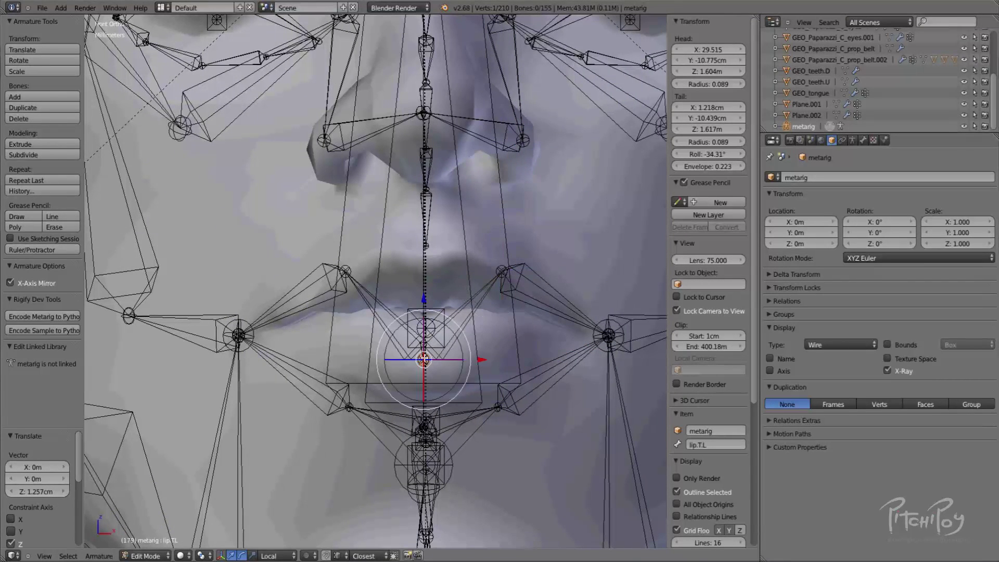
{"action": "key", "text": "g"}
{"action": "key", "text": "z"}
{"action": "left_click", "coordinate": [424, 273]}
Place the lip.T.L tail farther outward on the upper lip at X 1.365 cm, Z 1.615 m.
{"action": "right_click", "coordinate": [502, 271]}
{"action": "key", "text": "g"}
{"action": "left_click", "coordinate": [486, 283]}
{"action": "key", "text": "g"}
{"action": "left_click", "coordinate": [515, 302]}
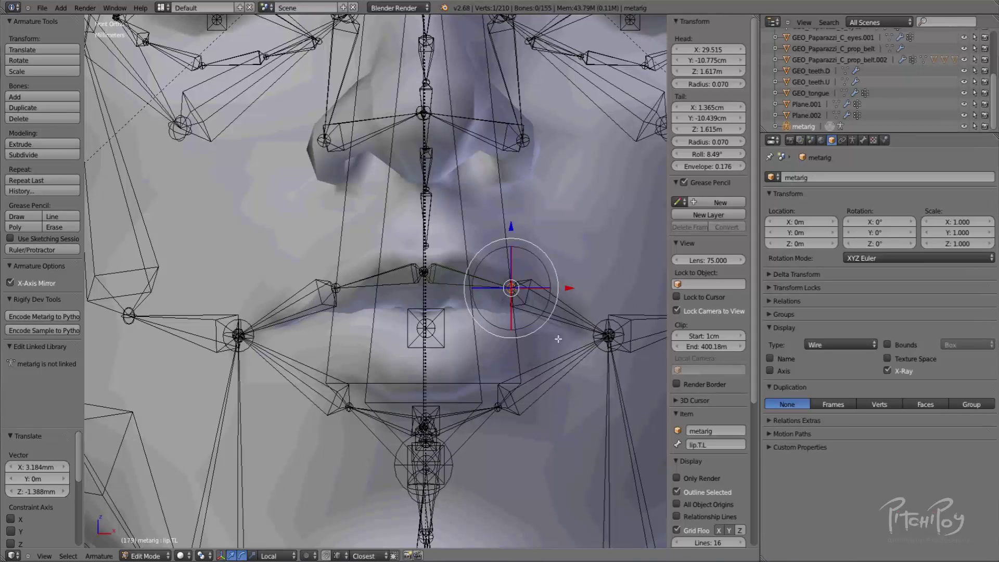
Raise the lip.B.L tail outward on the lower lip to X 1.498 cm, Z 1.603 m.
{"action": "right_click", "coordinate": [498, 407]}
{"action": "key", "text": "g"}
{"action": "left_click", "coordinate": [476, 394]}
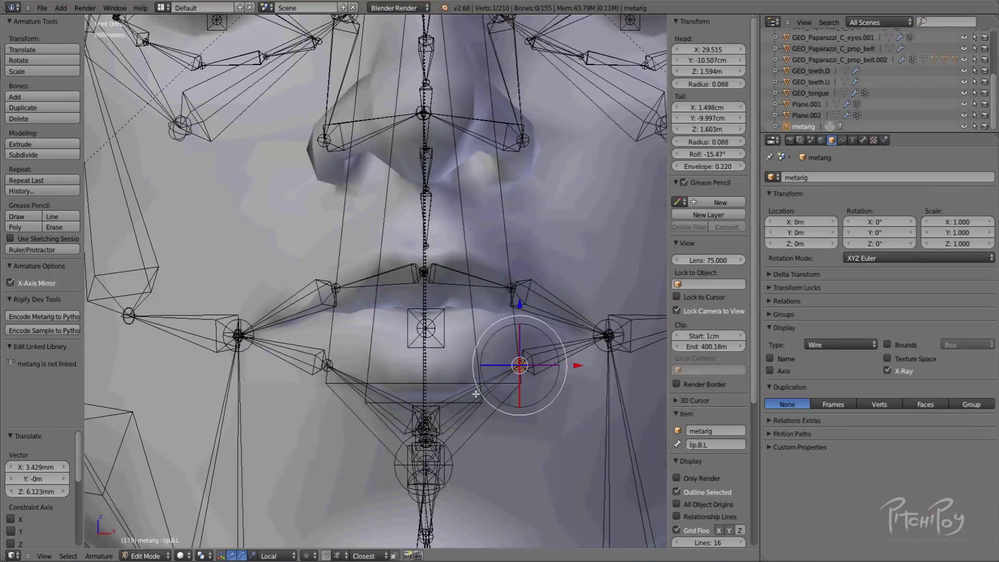
In side view, place the lower lip's middle joint at Y -10.793 cm, Z 1.604 m and the lip.B.L tail at Y -10.103 cm, Z 1.605 m.
{"action": "key", "text": "KP_3"}
{"action": "middle_click_drag", "start_coordinate": [159, 444], "coordinate": [354, 354], "text": "shift"}
{"action": "right_click", "coordinate": [359, 339]}
{"action": "key", "text": "g"}
{"action": "left_click", "coordinate": [337, 271]}
{"action": "right_click", "coordinate": [392, 280]}
{"action": "key", "text": "g"}
{"action": "left_click", "coordinate": [386, 266]}
{"action": "right_click", "coordinate": [332, 271]}
{"action": "key", "text": "g"}
{"action": "left_click", "coordinate": [344, 269]}
{"action": "key", "text": "g"}
{"action": "left_click", "coordinate": [336, 268]}
{"action": "key", "text": "g"}
{"action": "left_click", "coordinate": [346, 265]}
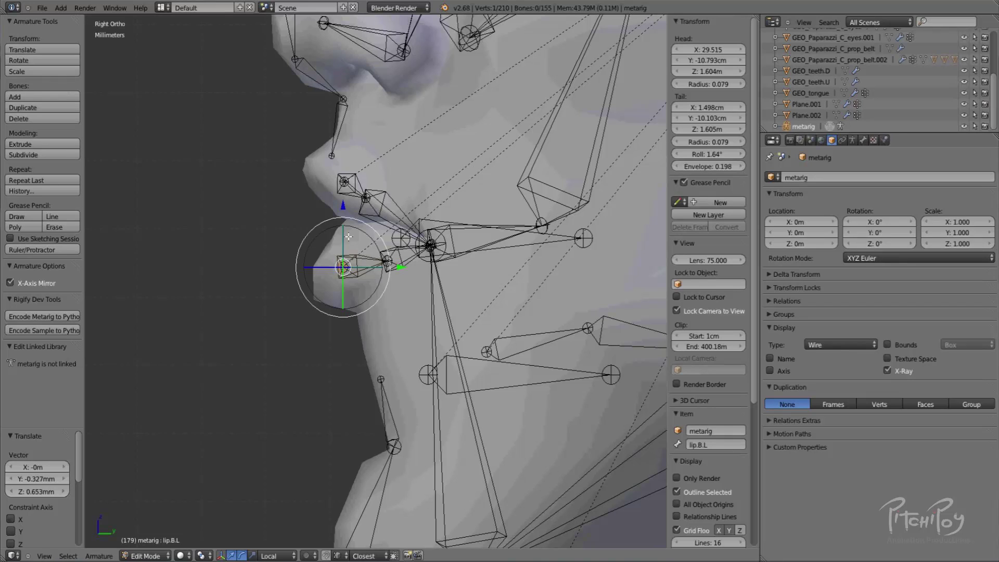
Bring the upper lip's middle joint forward to Y -10.898 cm, Z 1.617 m.
{"action": "right_click", "coordinate": [346, 183]}
{"action": "key", "text": "g"}
{"action": "left_click", "coordinate": [357, 202]}
{"action": "key", "text": "g"}
{"action": "left_click", "coordinate": [358, 202]}
Bring the lip.B.L tail slightly forward and shift the lower lip's middle joint by 1.143 mm along Y and -0.49 mm along Z.
{"action": "right_click", "coordinate": [343, 271]}
{"action": "key", "text": "g"}
{"action": "left_click", "coordinate": [343, 270]}
{"action": "right_click", "coordinate": [382, 262]}
{"action": "key", "text": "g"}
{"action": "left_click", "coordinate": [374, 260]}
{"action": "right_click", "coordinate": [347, 272]}
{"action": "key", "text": "g"}
{"action": "left_click", "coordinate": [345, 272]}
{"action": "key", "text": "g"}
{"action": "left_click", "coordinate": [358, 272]}
Place the upper lip's middle joint at Y -10.857 cm, Z 1.617 m and the lip.T.L tail at Y -10.488 cm, Z 1.615 m.
{"action": "right_click", "coordinate": [338, 186]}
{"action": "key", "text": "g"}
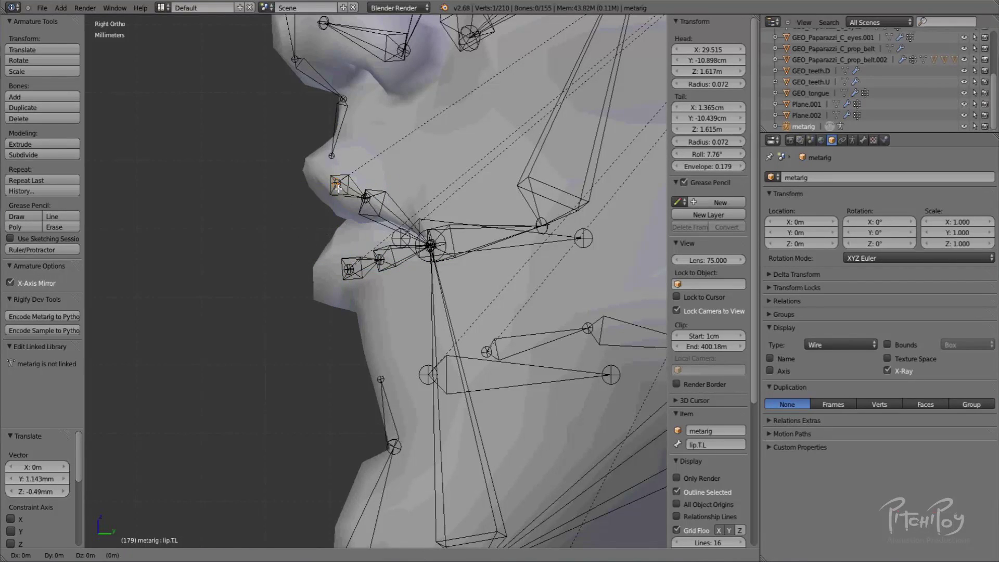
{"action": "left_click", "coordinate": [343, 190]}
{"action": "key", "text": "g"}
{"action": "left_click", "coordinate": [357, 194]}
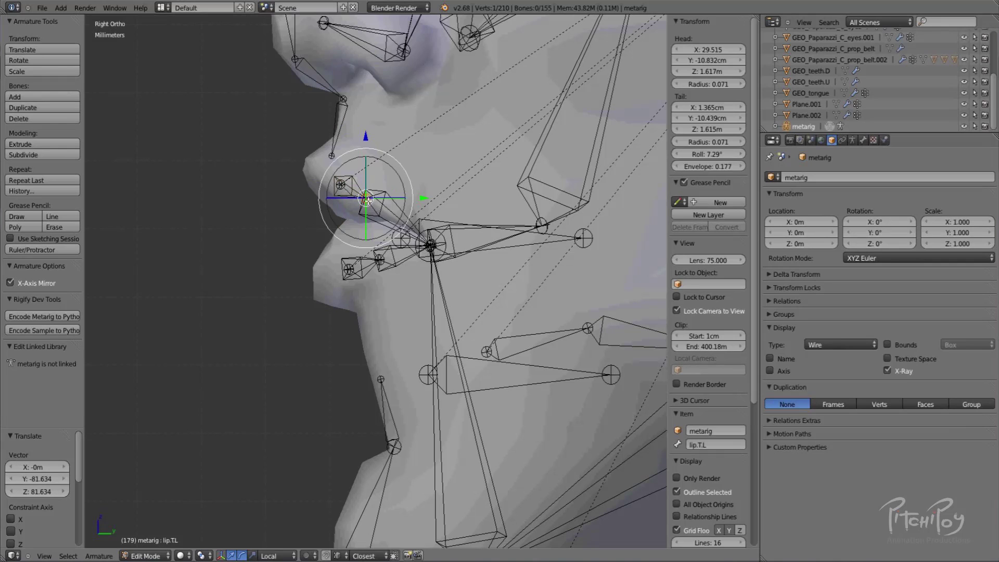
{"action": "right_click", "coordinate": [343, 190]}
{"action": "key", "text": "g"}
{"action": "left_click", "coordinate": [338, 183]}
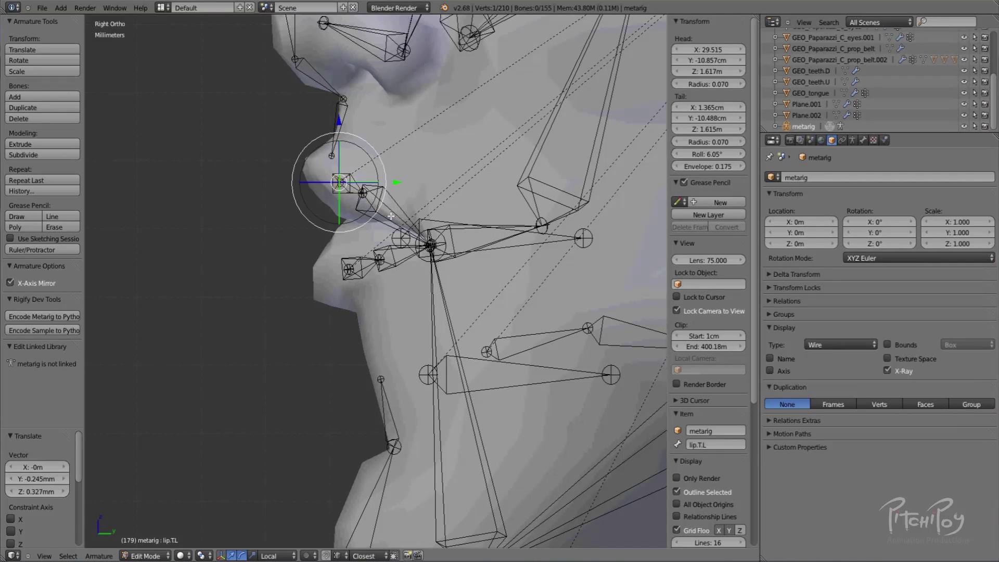
Move the nose bone's tail onto the bridge of the nose at Y -10.519 cm, Z 1.65 m.
{"action": "middle_click_drag", "start_coordinate": [374, 207], "coordinate": [372, 218], "text": "shift"}
{"action": "scroll", "coordinate": [372, 218], "scroll_direction": "down", "scroll_amount": 4}
{"action": "right_click", "coordinate": [373, 216]}
{"action": "key", "text": "g"}
{"action": "left_click", "coordinate": [365, 210]}
{"action": "key", "text": "g"}
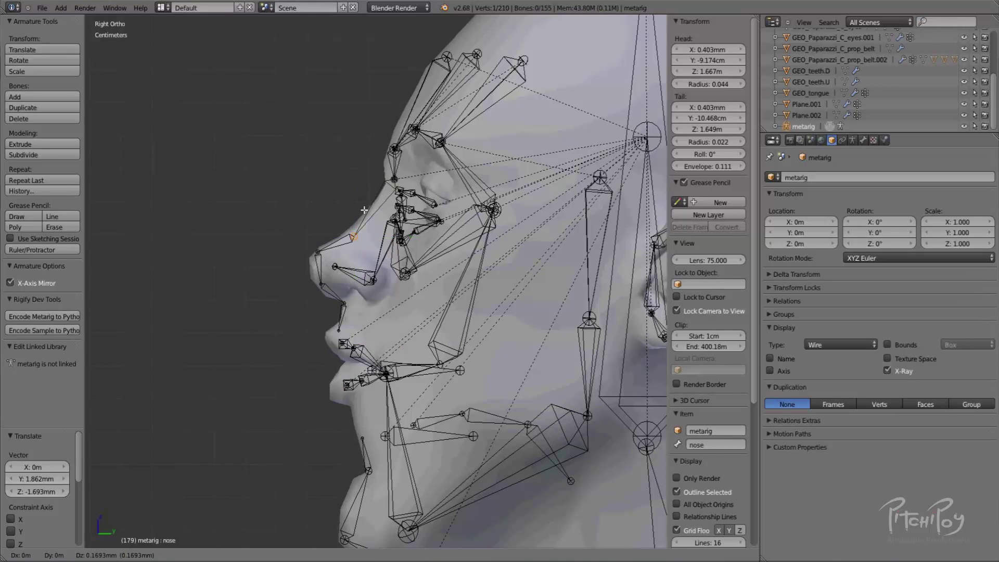
{"action": "left_click", "coordinate": [364, 209]}
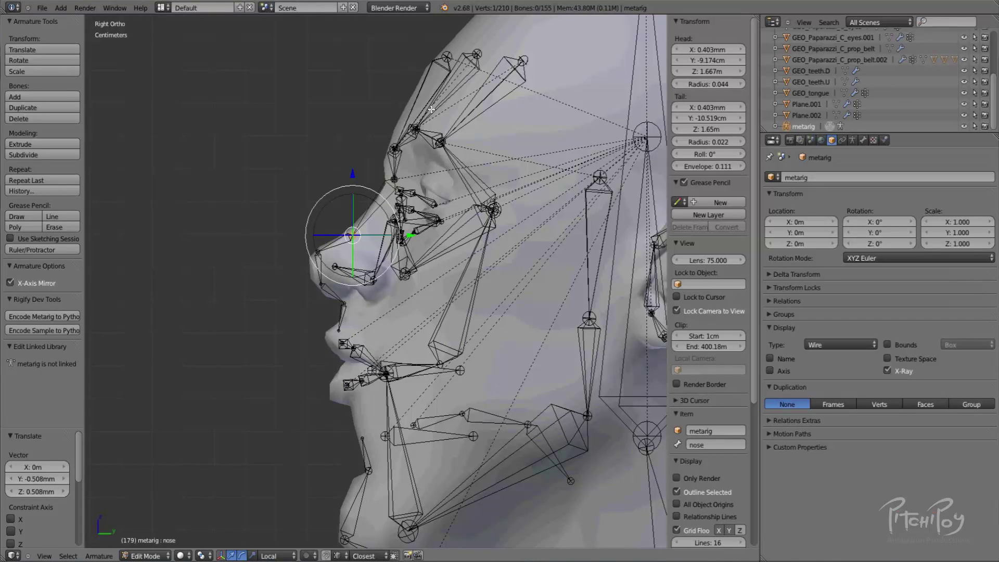
{"action": "right_click", "coordinate": [472, 46]}
{"action": "right_click", "coordinate": [415, 129]}
{"action": "key", "text": "g"}
{"action": "right_click", "coordinate": [421, 135]}
{"action": "right_click", "coordinate": [417, 130], "text": "shift"}
{"action": "key", "text": "g"}
{"action": "right_click", "coordinate": [424, 137]}
{"action": "key", "text": "g"}
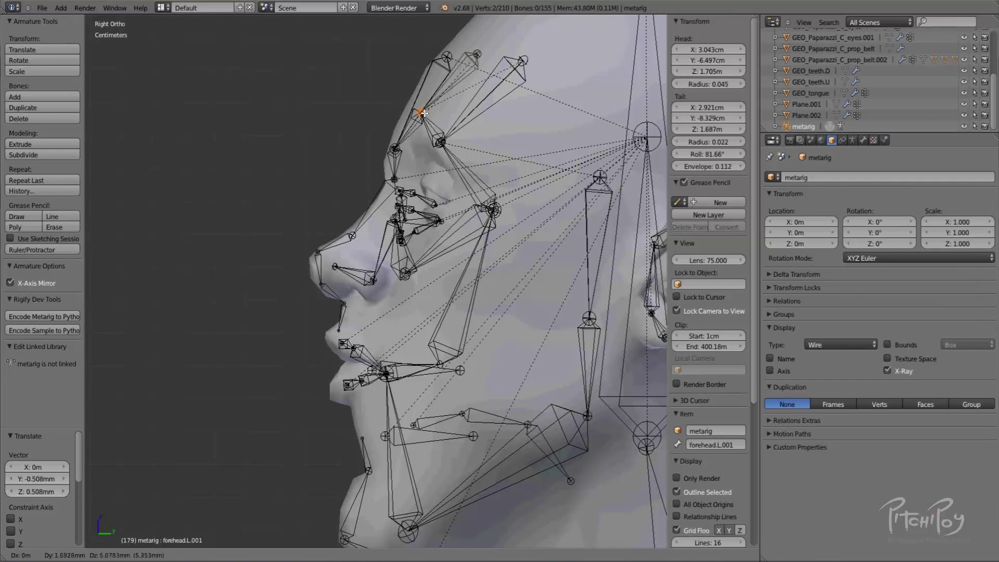
{"action": "left_click", "coordinate": [415, 130]}
{"action": "right_click", "coordinate": [345, 345]}
{"action": "middle_click_drag", "start_coordinate": [344, 309], "coordinate": [367, 200], "text": "shift"}
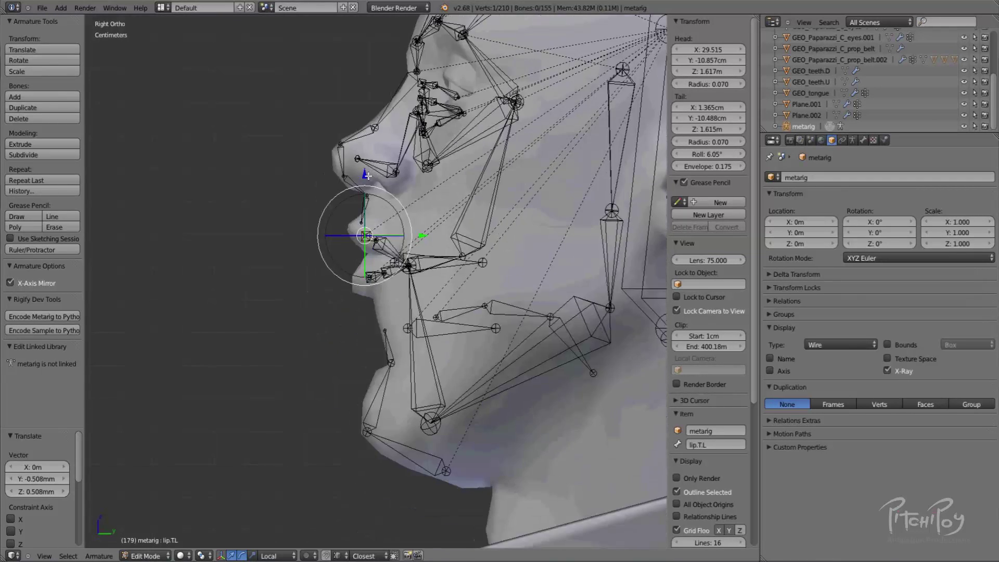
{"action": "scroll", "coordinate": [367, 198], "scroll_direction": "up", "scroll_amount": 3}
{"action": "key", "text": "g"}
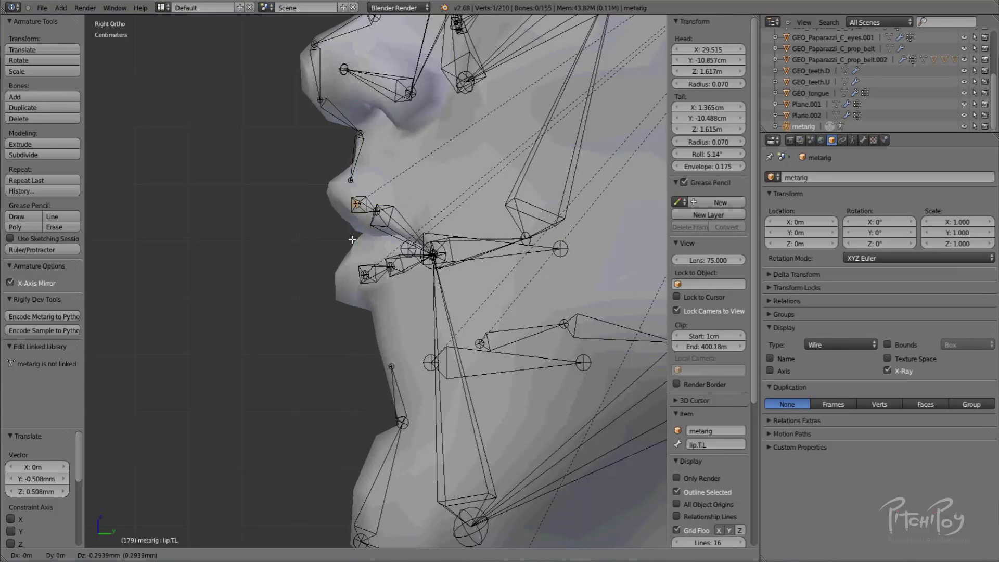
{"action": "right_click", "coordinate": [368, 199]}
{"action": "key", "text": "g"}
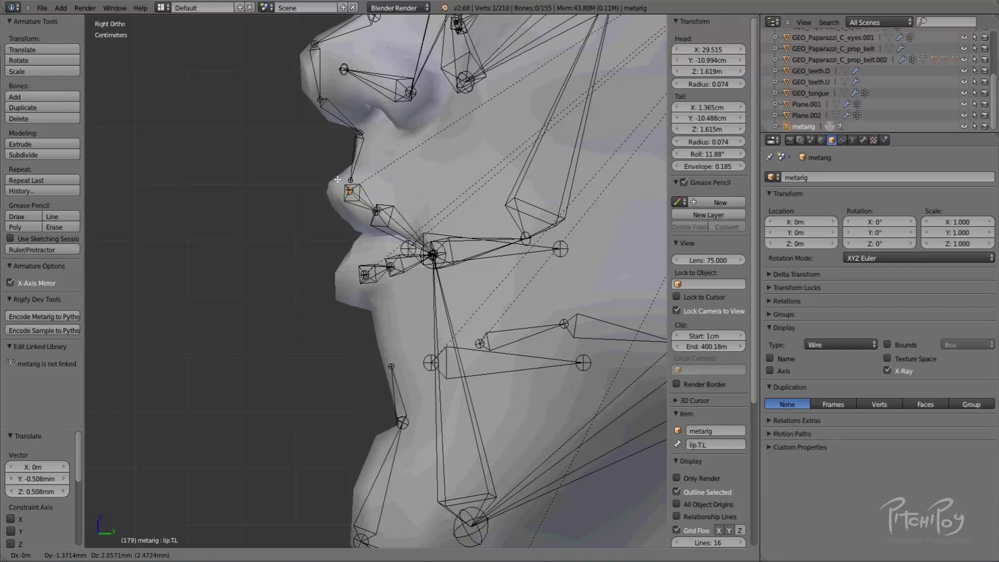
{"action": "left_click", "coordinate": [345, 185]}
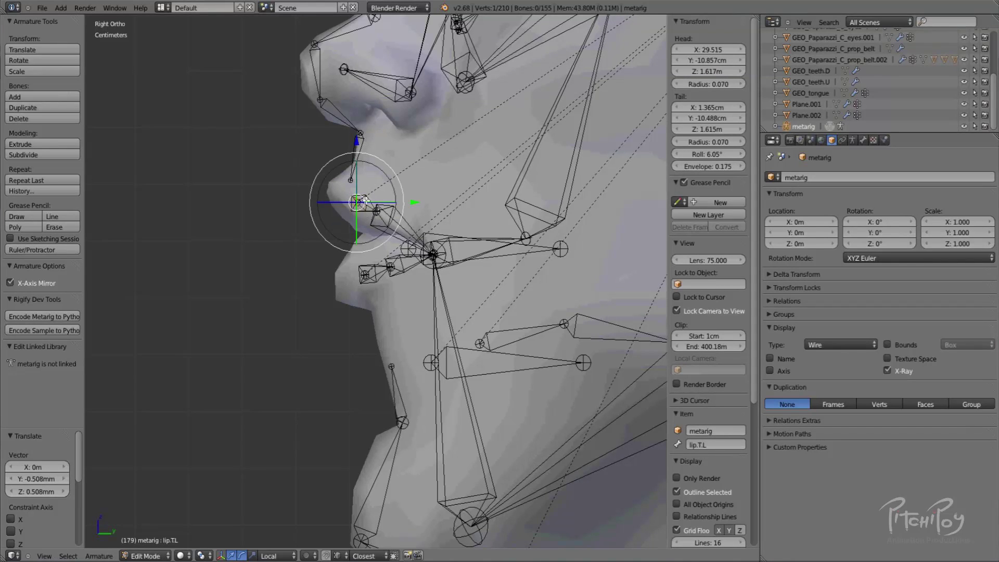
Shift the lower lip's middle joint to Y -10.792 cm, Z 1.604 m and the lip.B.L tail back to Y -10.225 cm, Z 1.605 m.
{"action": "scroll", "coordinate": [360, 217], "scroll_direction": "up", "scroll_amount": 2}
{"action": "right_click", "coordinate": [352, 268]}
{"action": "key", "text": "g"}
{"action": "left_click", "coordinate": [353, 267]}
{"action": "key", "text": "g"}
{"action": "left_click", "coordinate": [352, 264]}
{"action": "key", "text": "g"}
{"action": "left_click", "coordinate": [393, 258]}
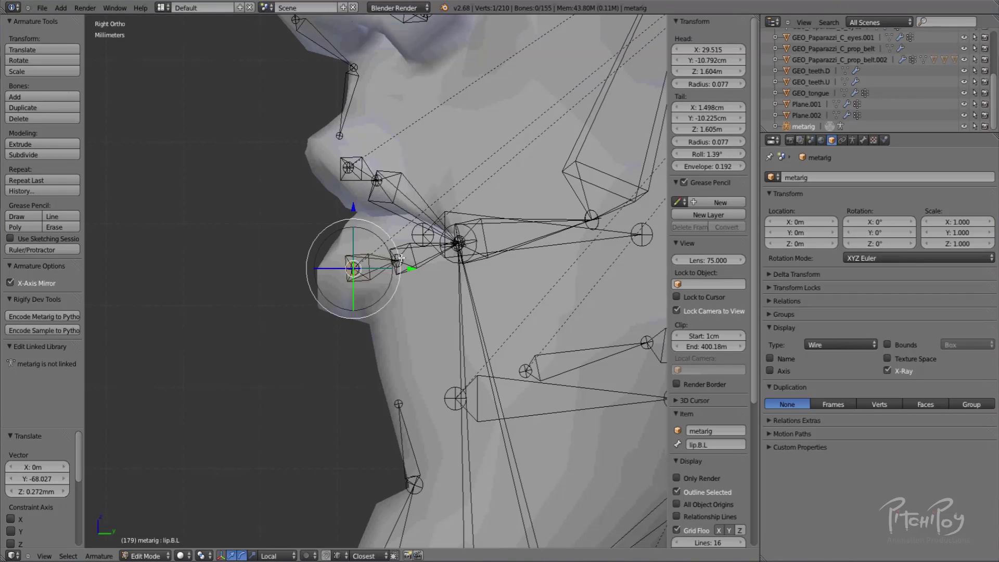
{"action": "key", "text": "g"}
{"action": "left_click", "coordinate": [395, 252]}
Move the lower lip's middle joint back to Y -10.731 cm, Z 1.605 m.
{"action": "right_click", "coordinate": [357, 167]}
{"action": "right_click", "coordinate": [350, 169]}
{"action": "key", "text": "g"}
{"action": "right_click", "coordinate": [363, 167]}
{"action": "right_click", "coordinate": [358, 264]}
{"action": "key", "text": "g"}
{"action": "left_click", "coordinate": [365, 252]}
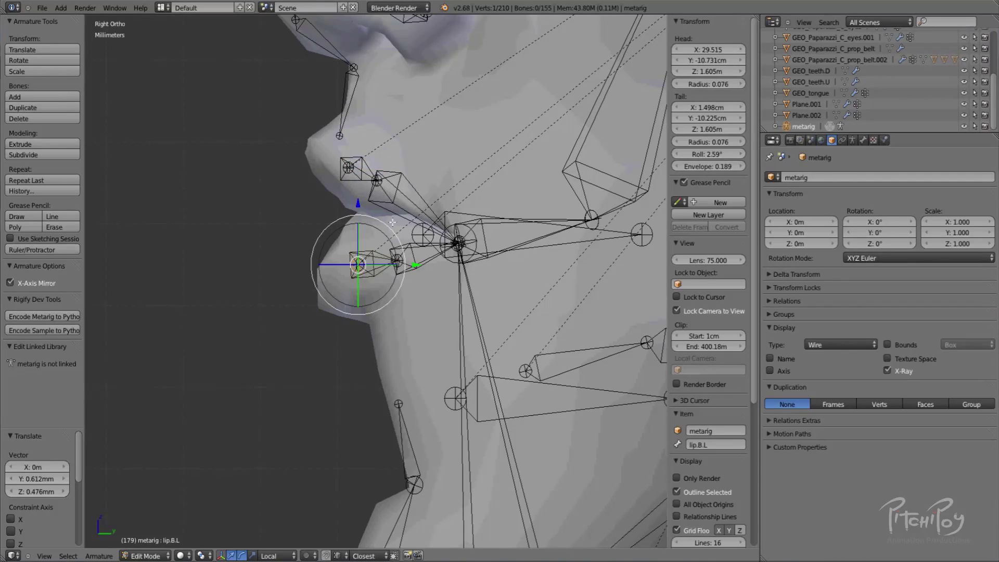
Move the left mouth corner joint back to Y -8.92 cm, Z 1.611 m in side view.
{"action": "middle_click_drag", "start_coordinate": [370, 258], "coordinate": [529, 365]}
{"action": "right_click", "coordinate": [375, 358]}
{"action": "right_click", "coordinate": [602, 363]}
{"action": "middle_click_drag", "start_coordinate": [608, 370], "coordinate": [660, 353]}
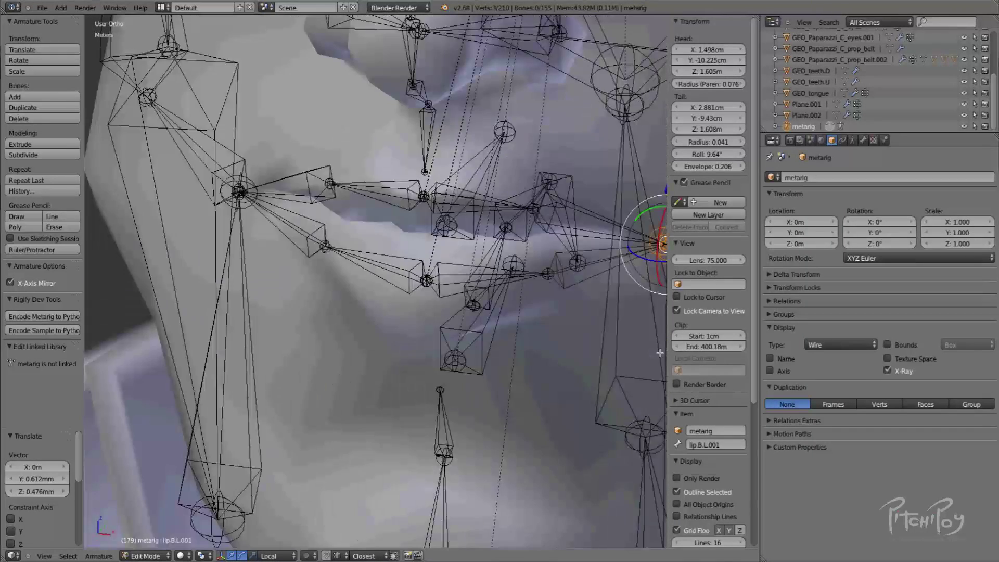
{"action": "key", "text": "KP_3"}
{"action": "key", "text": "g"}
{"action": "left_click", "coordinate": [700, 332]}
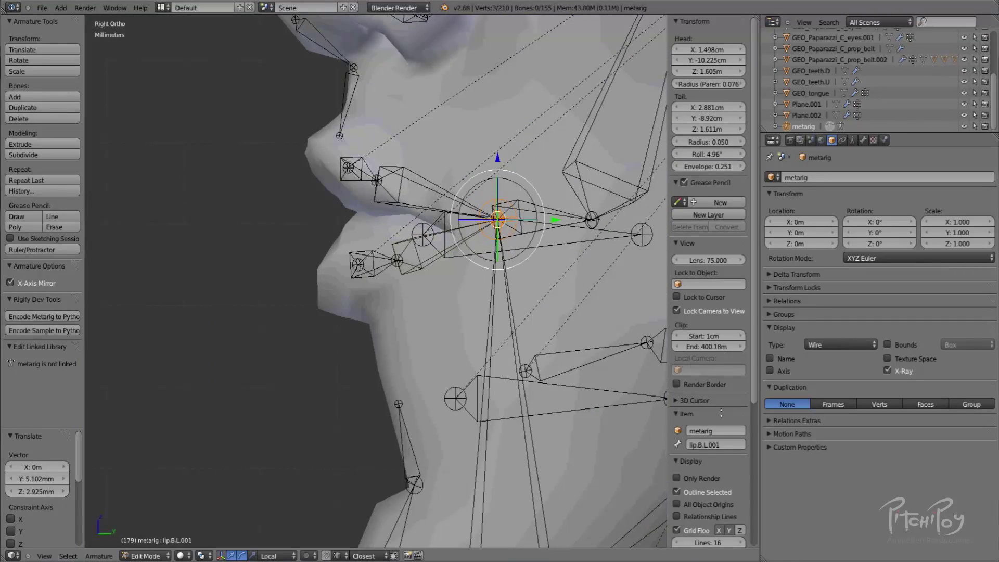
Fit the left mouth corner joint to the mesh at X 2.564 cm, Y -9.085 cm, Z 1.608 m.
{"action": "scroll", "coordinate": [700, 333], "scroll_direction": "down", "scroll_amount": 1}
{"action": "middle_click_drag", "start_coordinate": [563, 346], "coordinate": [565, 325]}
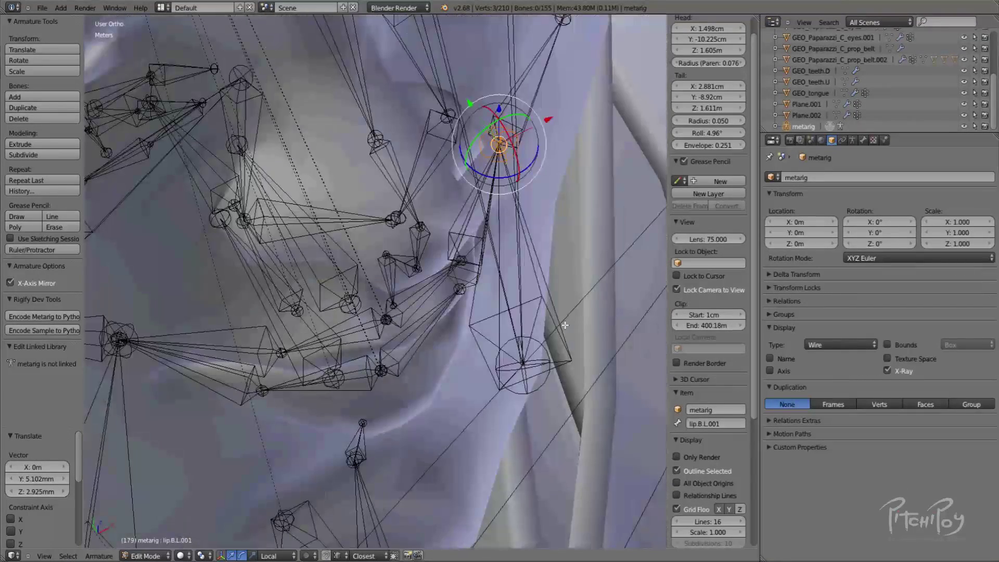
{"action": "key", "text": "g"}
{"action": "middle_click_drag", "start_coordinate": [536, 220], "coordinate": [547, 164]}
{"action": "left_click", "coordinate": [496, 242]}
{"action": "key", "text": "KP_1"}
{"action": "key", "text": "g"}
{"action": "left_click", "coordinate": [518, 247]}
{"action": "key", "text": "g"}
{"action": "left_click", "coordinate": [584, 189]}
{"action": "middle_click_drag", "start_coordinate": [582, 222], "coordinate": [570, 186]}
{"action": "key", "text": "g"}
{"action": "left_click", "coordinate": [568, 247]}
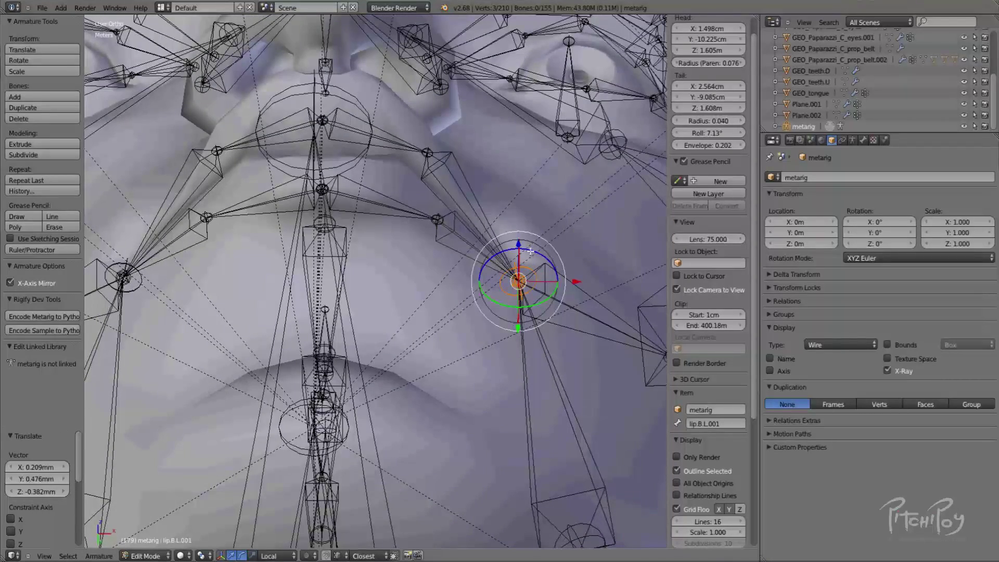
Refine the joint placement around the left mouth corner from several angles.
{"action": "middle_click_drag", "start_coordinate": [562, 257], "coordinate": [514, 346]}
{"action": "key", "text": "g"}
{"action": "left_click", "coordinate": [517, 317]}
{"action": "middle_click_drag", "start_coordinate": [508, 283], "coordinate": [513, 203]}
{"action": "right_click", "coordinate": [523, 319]}
{"action": "middle_click_drag", "start_coordinate": [525, 320], "coordinate": [424, 245]}
{"action": "key", "text": "g"}
{"action": "left_click", "coordinate": [536, 297]}
{"action": "key", "text": "g"}
{"action": "left_click", "coordinate": [545, 258]}
Select the eye.L bone and examine its position relative to the left eyeball from the front and side.
{"action": "scroll", "coordinate": [520, 258], "scroll_direction": "down", "scroll_amount": 4}
{"action": "scroll", "coordinate": [520, 321], "scroll_direction": "up", "scroll_amount": 6}
{"action": "middle_click_drag", "start_coordinate": [513, 208], "coordinate": [583, 231], "text": "shift"}
{"action": "right_click", "coordinate": [520, 321]}
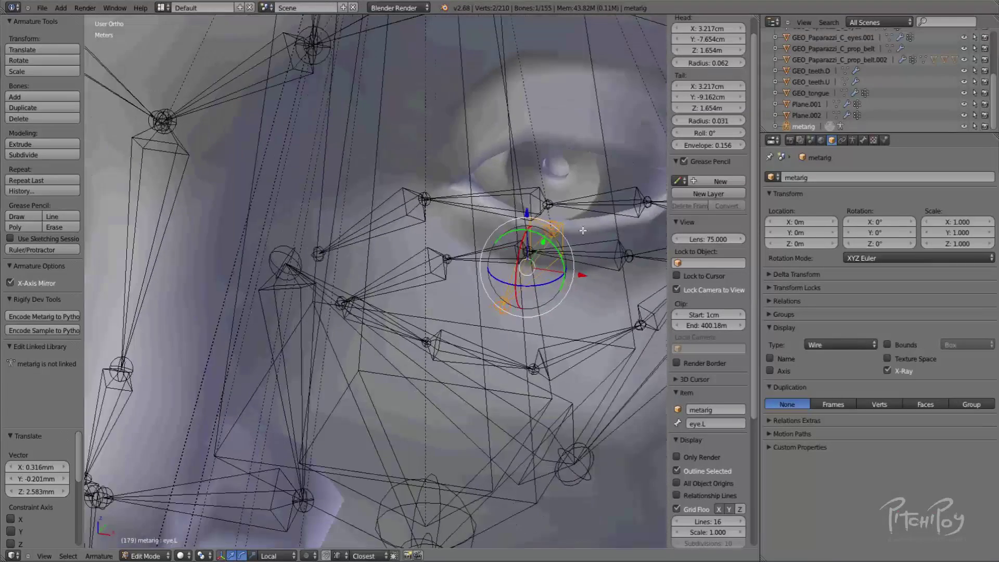
{"action": "middle_click_drag", "start_coordinate": [513, 251], "coordinate": [403, 308]}
{"action": "left_click", "coordinate": [485, 288]}
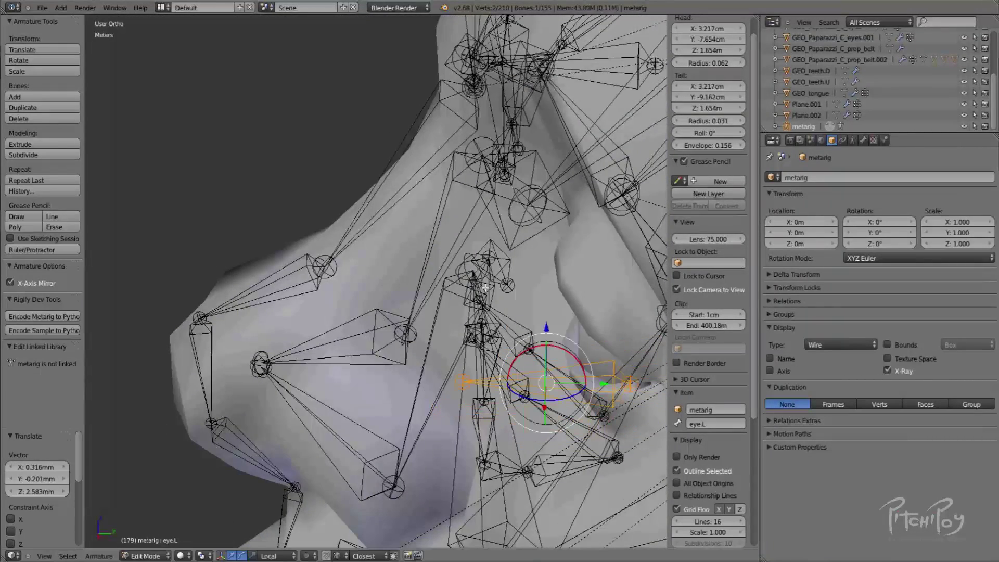
{"action": "key", "text": "KP_3"}
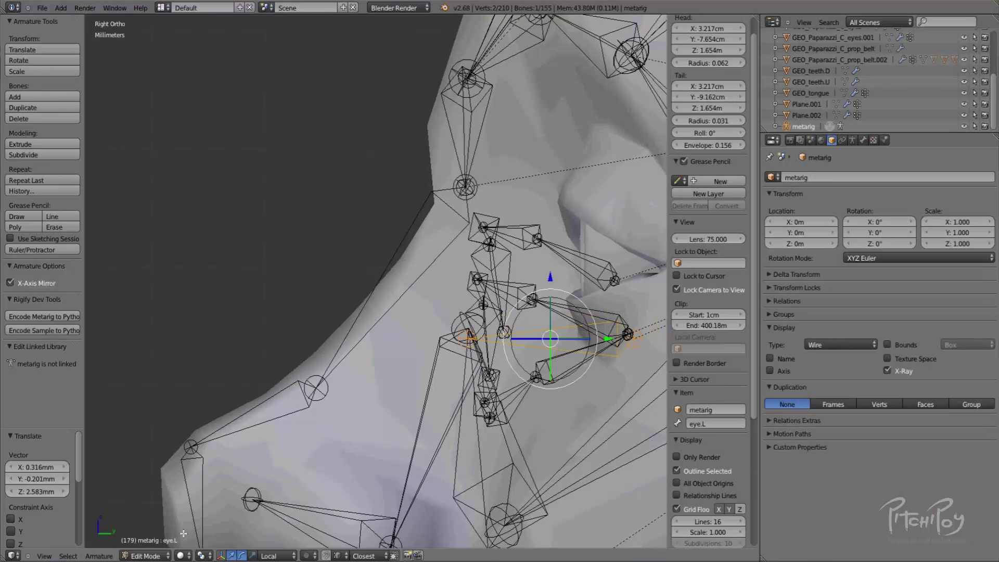
{"action": "middle_click_drag", "start_coordinate": [296, 262], "coordinate": [443, 261]}
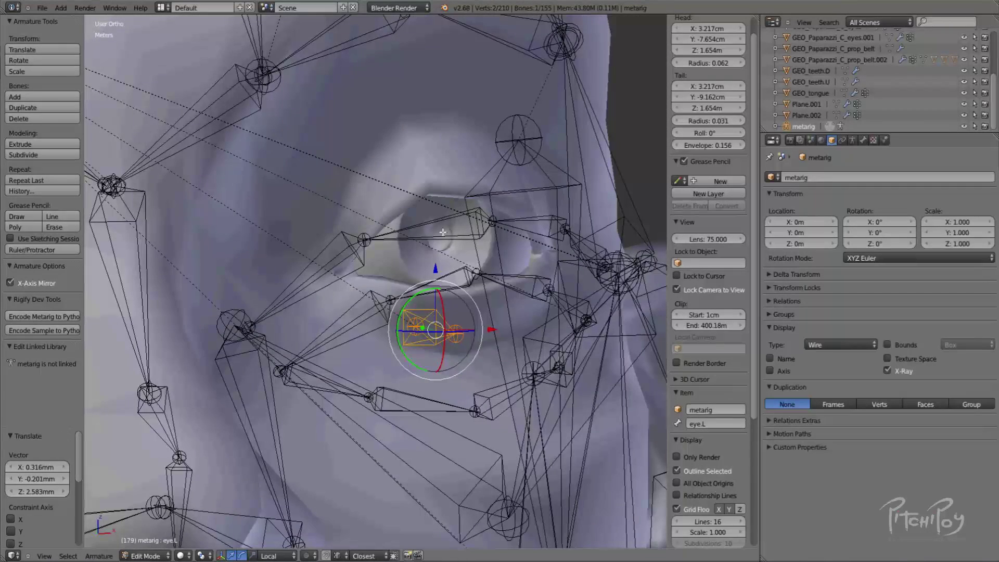
Switch to wireframe shading and open the GEO_Paparazzi_C_eyes mesh for editing in top view.
{"action": "key", "text": "Tab"}
{"action": "right_click", "coordinate": [407, 259]}
{"action": "key", "text": "z"}
{"action": "key", "text": "KP_Decimal"}
{"action": "key", "text": "Tab"}
{"action": "middle_click_drag", "start_coordinate": [407, 234], "coordinate": [362, 376]}
{"action": "key", "text": "KP_7"}
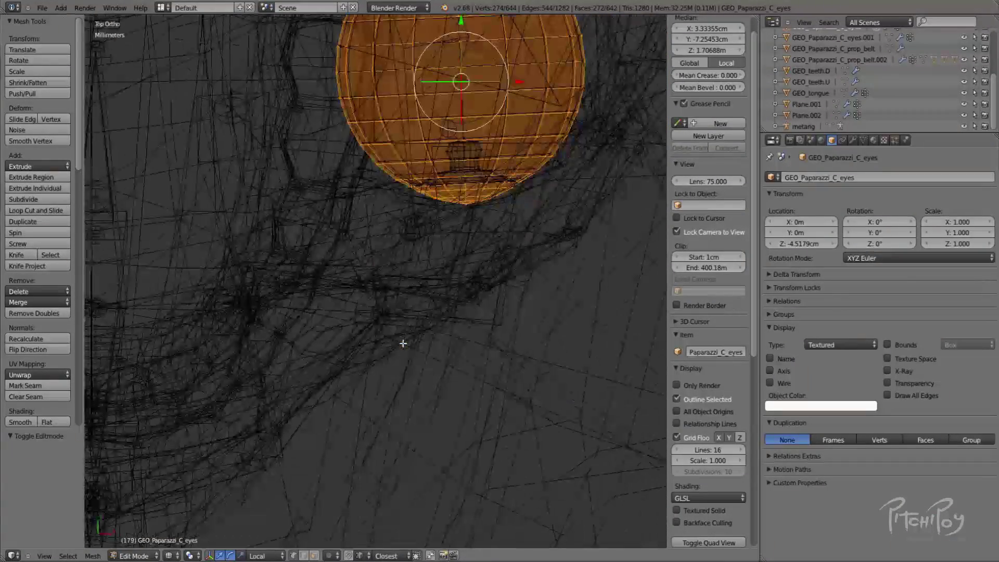
Select the edge loop around the middle of the left eyeball and snap the 3D cursor to it.
{"action": "scroll", "coordinate": [394, 71], "scroll_direction": "up", "scroll_amount": 2}
{"action": "middle_click_drag", "start_coordinate": [394, 70], "coordinate": [275, 444], "text": "shift"}
{"action": "key", "text": "a"}
{"action": "key", "text": "a"}
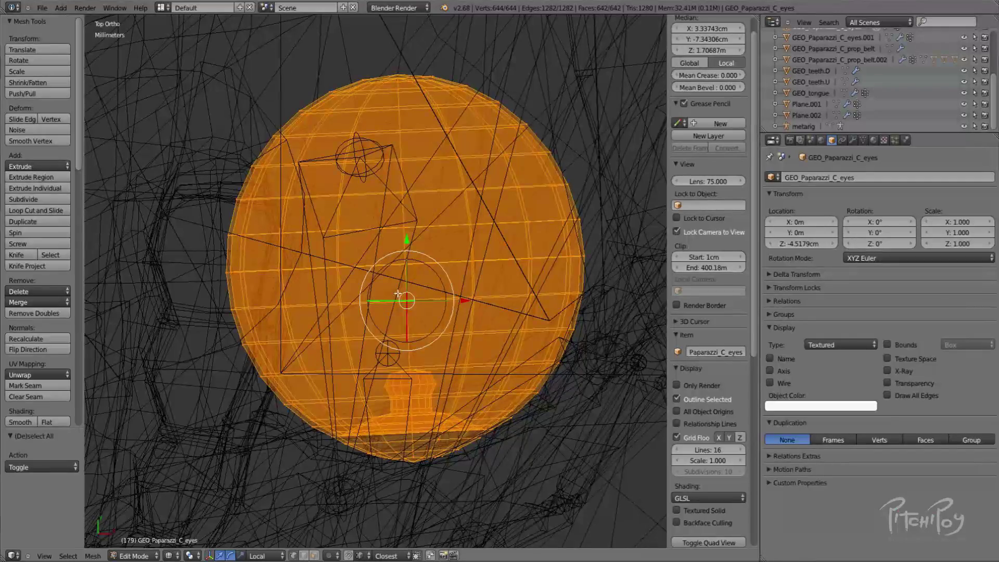
{"action": "key", "text": "a"}
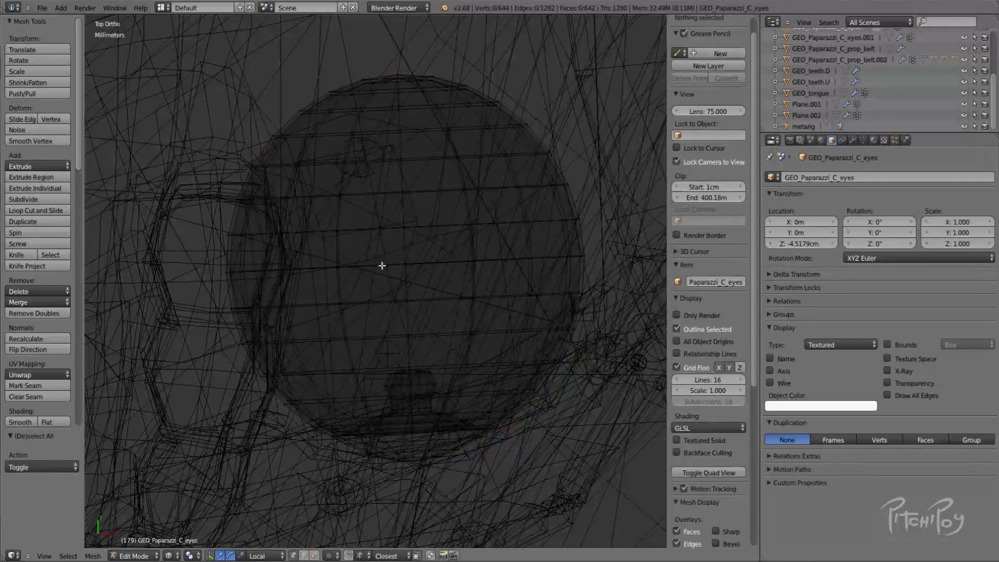
{"action": "right_click", "coordinate": [386, 267], "text": "alt"}
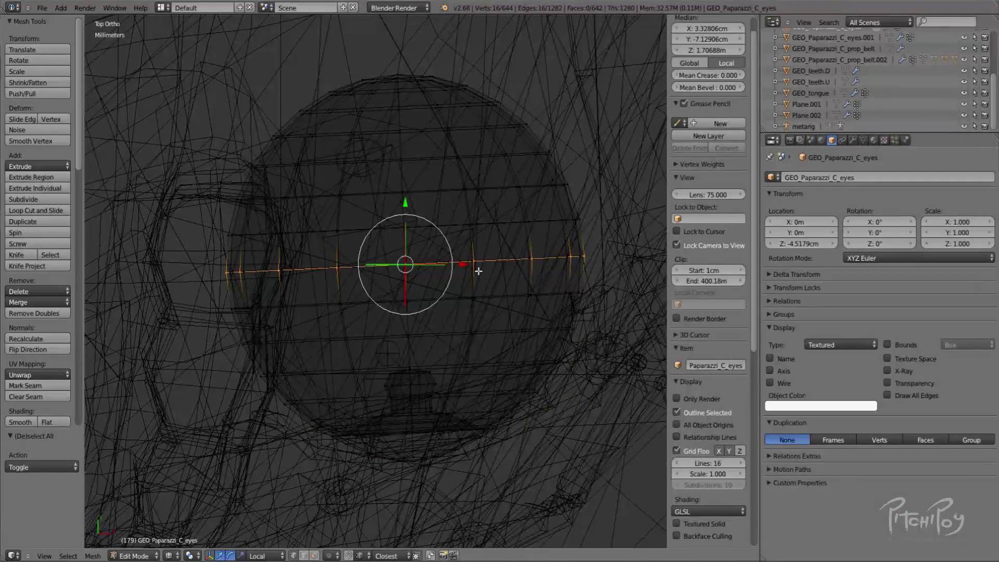
{"action": "key", "text": "shift+s"}
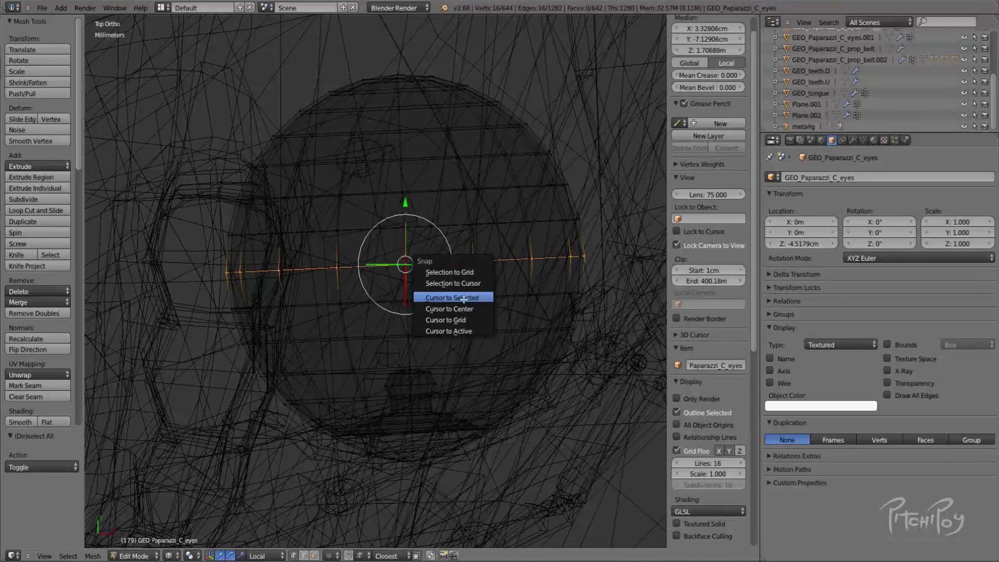
{"action": "left_click", "coordinate": [479, 297]}
Return to editing the metarig, snap the eye.L bone to the 3D cursor, and restore solid shading.
{"action": "middle_click_drag", "start_coordinate": [479, 290], "coordinate": [358, 341]}
{"action": "key", "text": "Tab"}
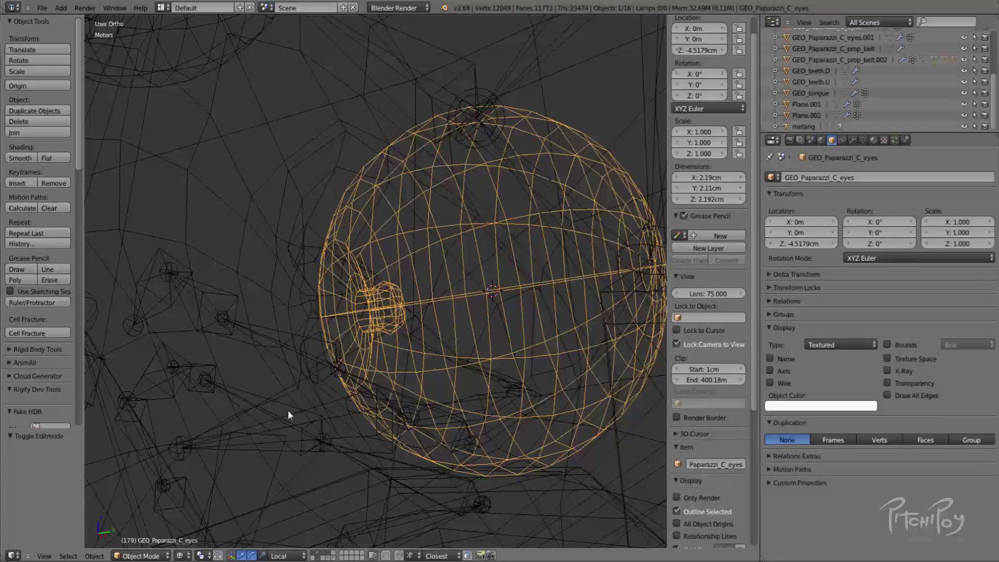
{"action": "right_click", "coordinate": [260, 429]}
{"action": "key", "text": "Tab"}
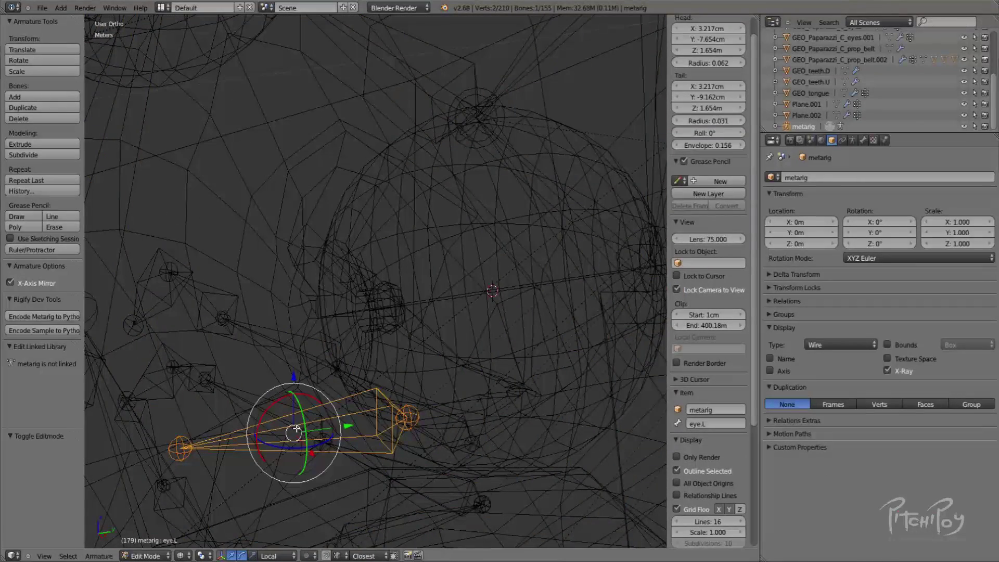
{"action": "middle_click_drag", "start_coordinate": [318, 424], "coordinate": [339, 346]}
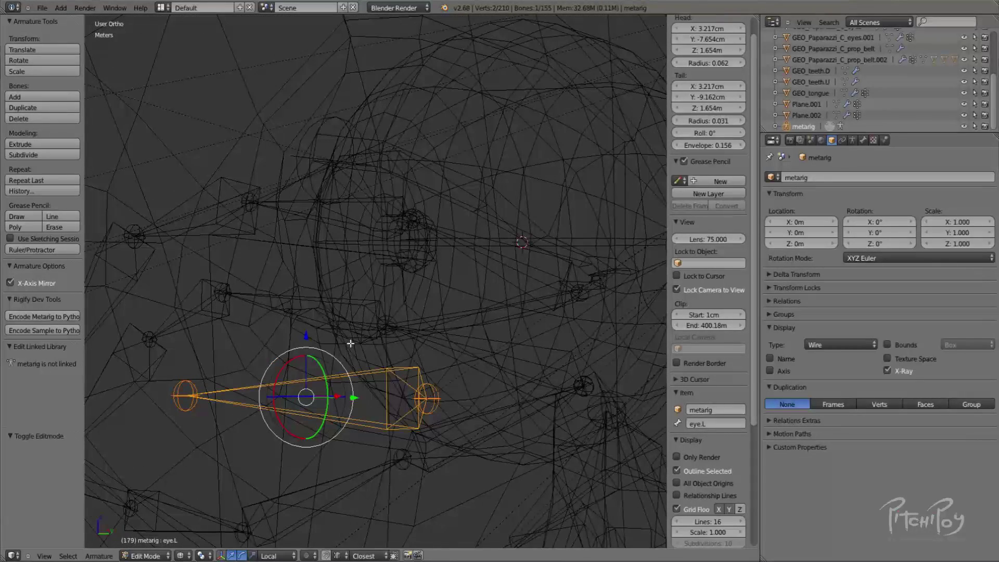
{"action": "key", "text": "shift+s"}
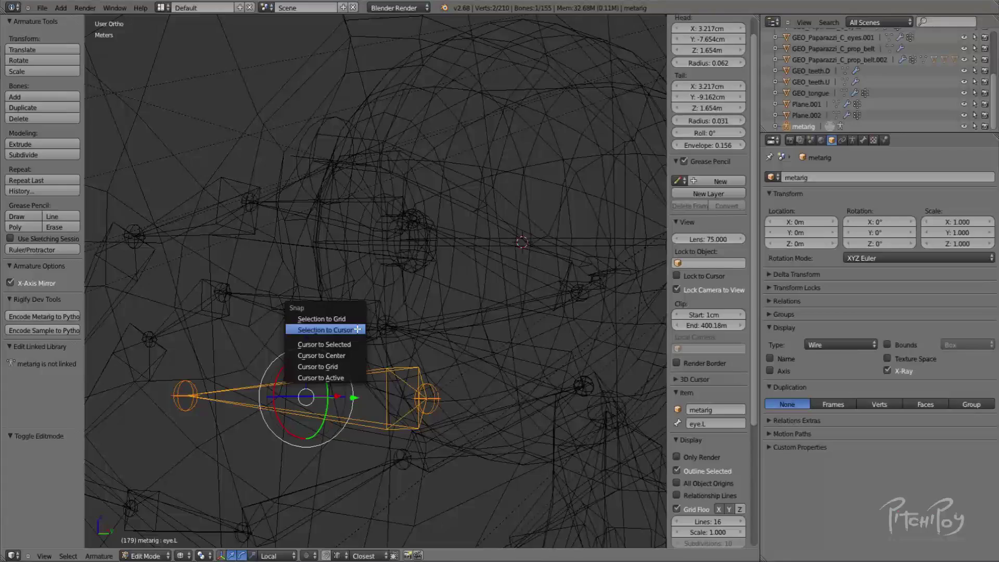
{"action": "left_click", "coordinate": [358, 330]}
{"action": "mouse_move", "coordinate": [359, 331]}
{"action": "middle_mouse_down"}
{"action": "mouse_move", "coordinate": [468, 285]}
{"action": "mouse_move", "coordinate": [511, 297]}
{"action": "mouse_move", "coordinate": [386, 306]}
{"action": "mouse_move", "coordinate": [483, 267]}
{"action": "mouse_move", "coordinate": [455, 261]}
{"action": "mouse_move", "coordinate": [448, 274]}
{"action": "mouse_move", "coordinate": [303, 275]}
{"action": "mouse_move", "coordinate": [442, 252]}
{"action": "middle_mouse_up"}
{"action": "key", "text": "z"}
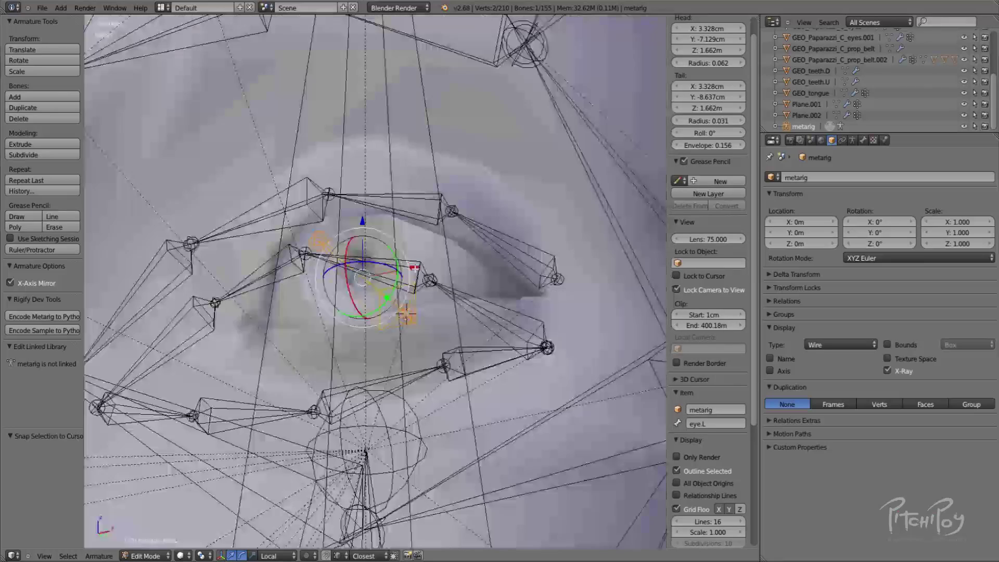
Check the eye.L bone against the left eyeball from the front and side, and hide it.
{"action": "middle_click_drag", "start_coordinate": [337, 232], "coordinate": [271, 276]}
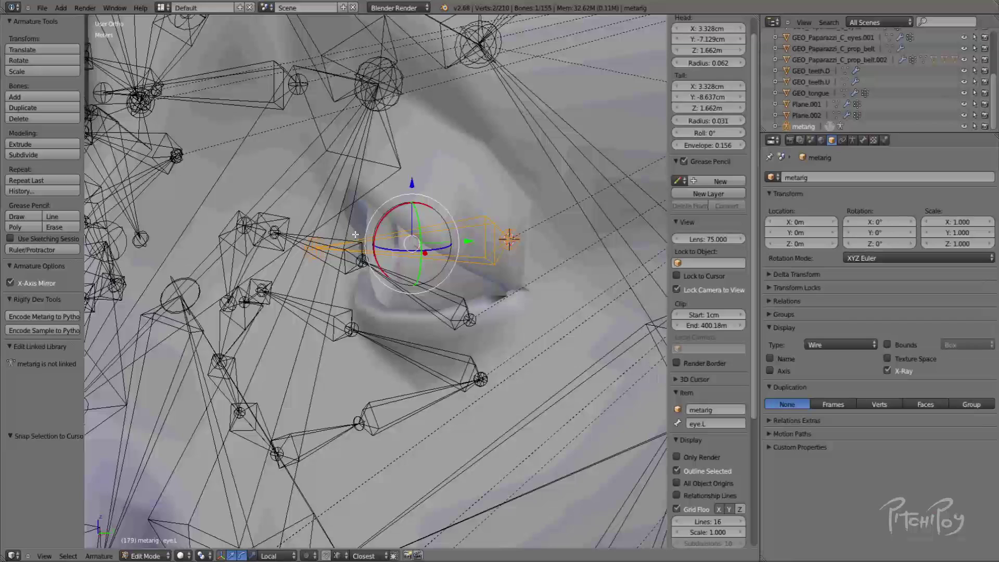
{"action": "key", "text": "KP_1"}
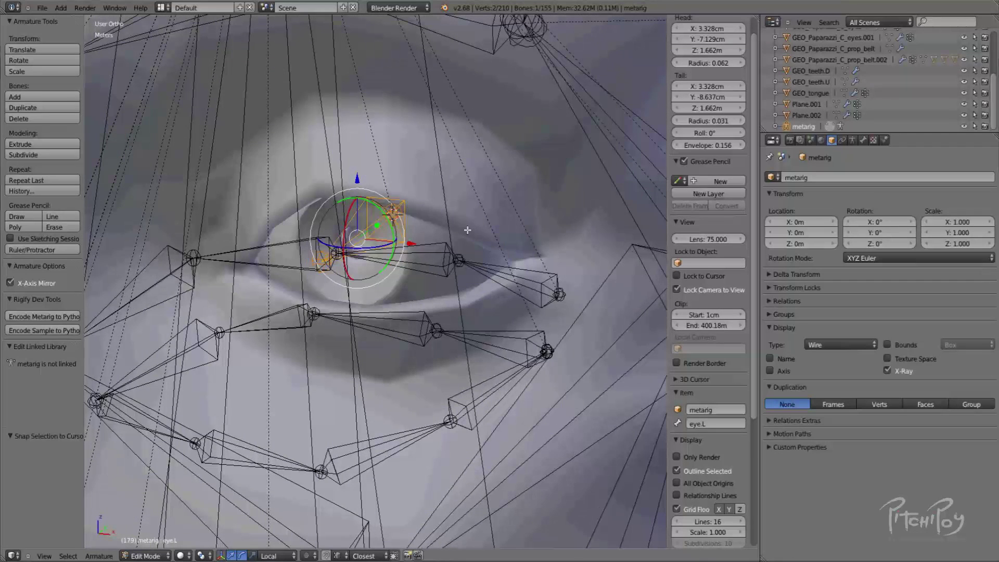
{"action": "key", "text": "KP_3"}
{"action": "right_click", "coordinate": [342, 240]}
{"action": "right_click", "coordinate": [339, 236]}
{"action": "right_click", "coordinate": [394, 244]}
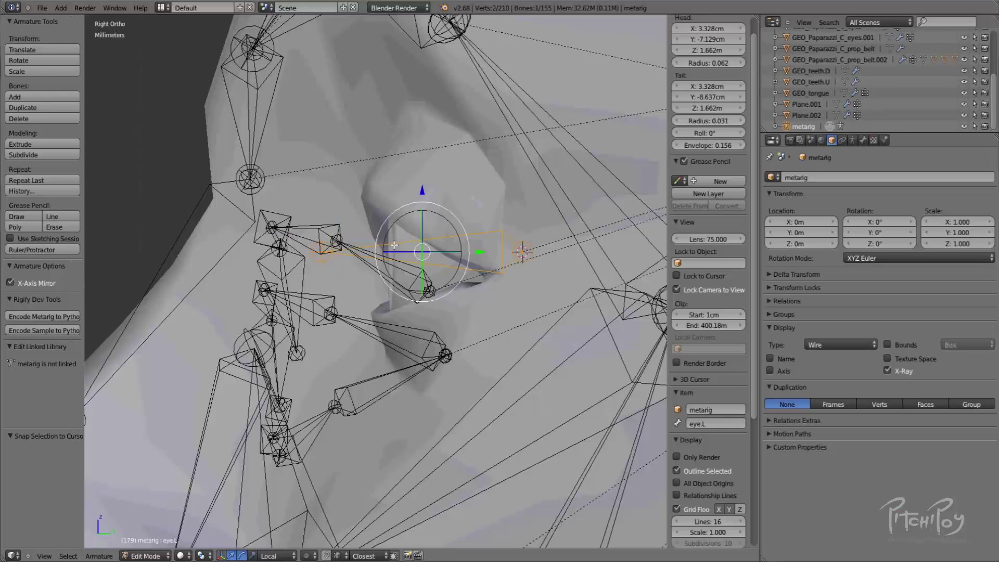
{"action": "right_click", "coordinate": [420, 252], "text": "shift"}
{"action": "key", "text": "h"}
In side view, move the outer end of brow.B.L and its neighbouring joint back and up beside the eye.
{"action": "right_click", "coordinate": [427, 292]}
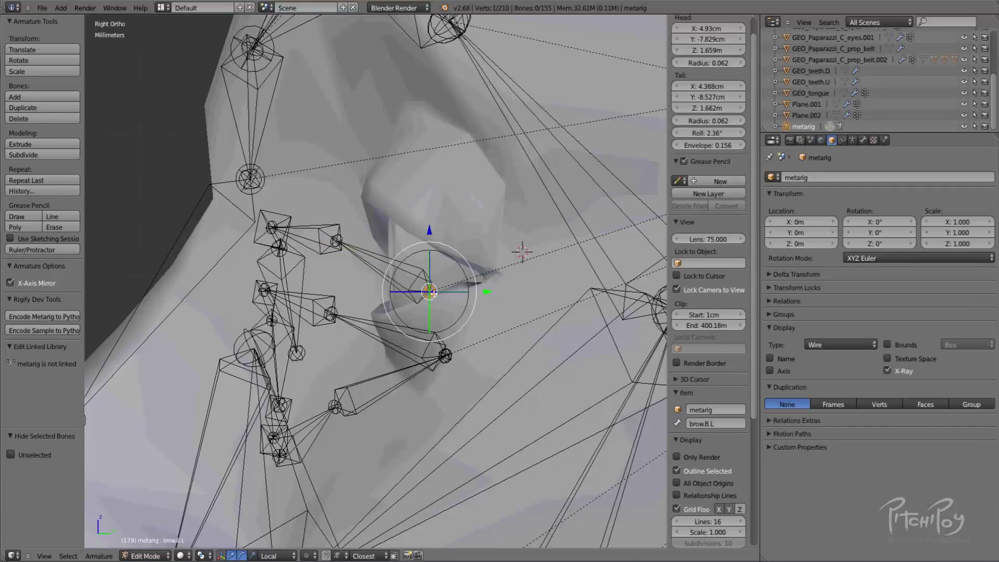
{"action": "key", "text": "g"}
{"action": "left_click", "coordinate": [512, 266]}
{"action": "right_click", "coordinate": [337, 240]}
{"action": "key", "text": "g"}
{"action": "left_click", "coordinate": [419, 210]}
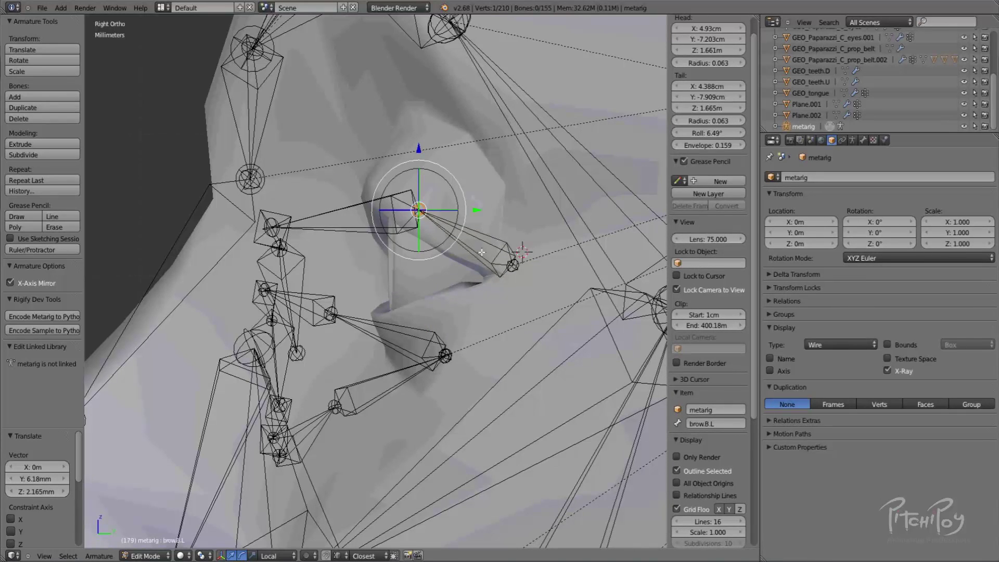
In front view, raise the brow.B.L and brow.B.L.001 joints into an arch above the outer upper eyelid.
{"action": "middle_click_drag", "start_coordinate": [430, 277], "coordinate": [531, 285]}
{"action": "key", "text": "KP_1"}
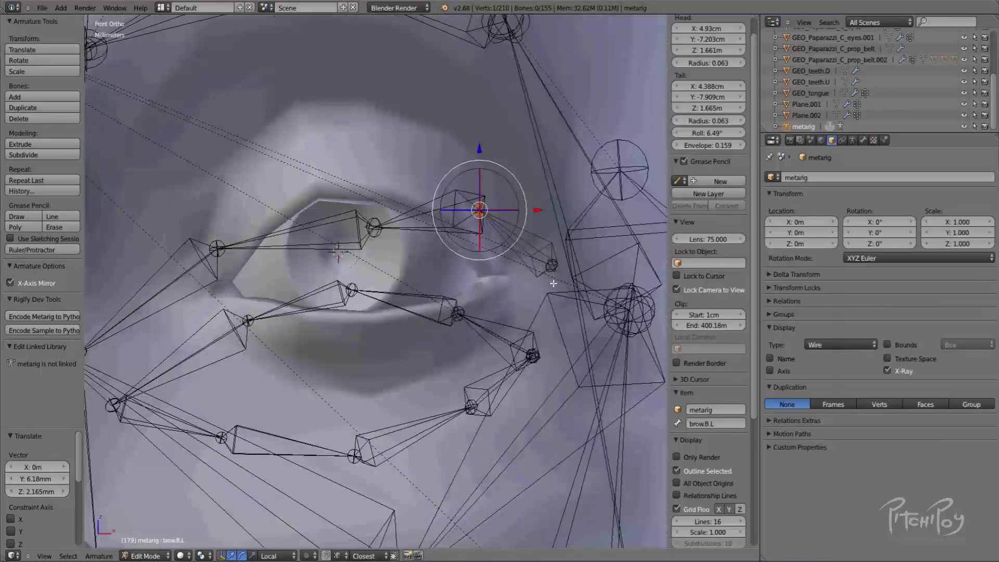
{"action": "right_click", "coordinate": [205, 366]}
{"action": "right_click", "coordinate": [285, 442]}
{"action": "right_click", "coordinate": [417, 431]}
{"action": "right_click", "coordinate": [471, 201]}
{"action": "left_click_drag", "start_coordinate": [486, 207], "coordinate": [493, 159]}
{"action": "right_click", "coordinate": [376, 226]}
{"action": "key", "text": "g"}
{"action": "left_click", "coordinate": [370, 62]}
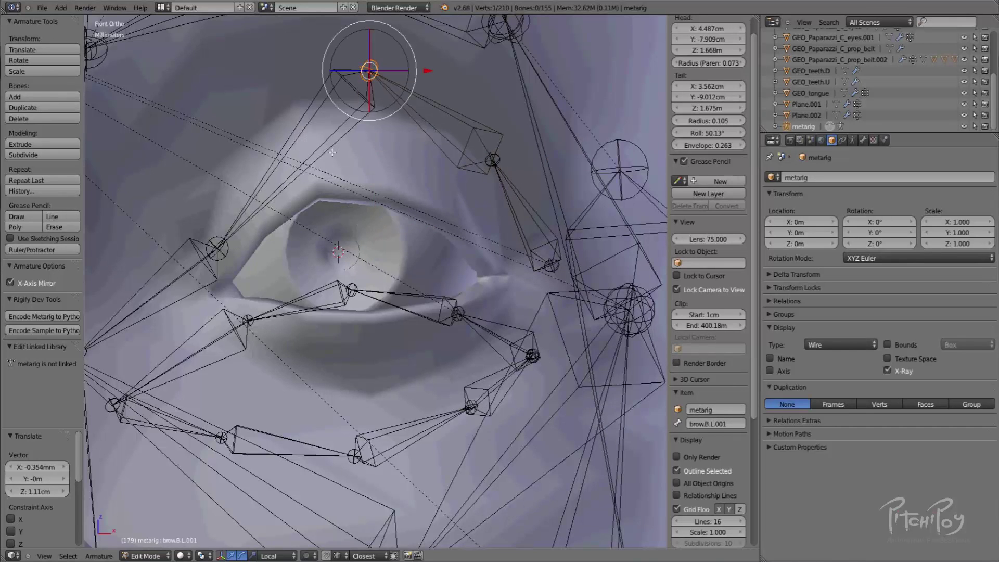
Raise the inner brow.B.L.002 and brow.B.L.003 joints to continue the arch toward the nose.
{"action": "middle_click_drag", "start_coordinate": [163, 68], "coordinate": [290, 94], "text": "shift"}
{"action": "right_click", "coordinate": [348, 279]}
{"action": "left_click_drag", "start_coordinate": [346, 276], "coordinate": [324, 151]}
{"action": "left_click", "coordinate": [206, 378]}
{"action": "left_click_drag", "start_coordinate": [206, 378], "coordinate": [249, 235]}
{"action": "left_click", "coordinate": [325, 151]}
{"action": "left_click_drag", "start_coordinate": [324, 151], "coordinate": [336, 148]}
{"action": "right_click_drag", "start_coordinate": [511, 102], "coordinate": [479, 112]}
{"action": "right_click", "coordinate": [499, 109]}
{"action": "right_click", "coordinate": [487, 104]}
{"action": "right_click_drag", "start_coordinate": [334, 137], "coordinate": [353, 116]}
Refine the middle and outer lower brow joints in front view so they form an even arch over the eye.
{"action": "middle_click_drag", "start_coordinate": [414, 132], "coordinate": [392, 227], "text": "shift"}
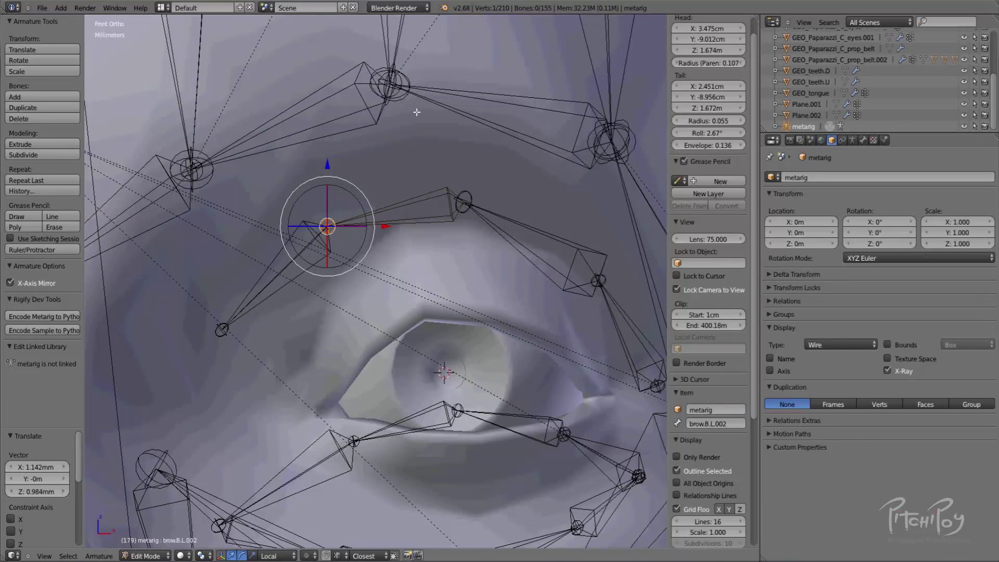
{"action": "scroll", "coordinate": [412, 114], "scroll_direction": "down", "scroll_amount": 3}
{"action": "middle_click_drag", "start_coordinate": [434, 194], "coordinate": [492, 130], "text": "shift"}
{"action": "scroll", "coordinate": [520, 103], "scroll_direction": "up", "scroll_amount": 3}
{"action": "middle_click_drag", "start_coordinate": [547, 78], "coordinate": [464, 183], "text": "shift"}
{"action": "left_click_drag", "start_coordinate": [479, 190], "coordinate": [469, 171]}
{"action": "left_click_drag", "start_coordinate": [613, 271], "coordinate": [593, 207]}
{"action": "middle_click_drag", "start_coordinate": [644, 347], "coordinate": [617, 332], "text": "shift"}
{"action": "right_click_drag", "start_coordinate": [645, 365], "coordinate": [606, 292]}
{"action": "right_click", "coordinate": [572, 193]}
{"action": "right_click_drag", "start_coordinate": [571, 194], "coordinate": [577, 205]}
{"action": "right_click_drag", "start_coordinate": [611, 291], "coordinate": [624, 307]}
{"action": "right_click_drag", "start_coordinate": [570, 211], "coordinate": [555, 220]}
{"action": "left_click_drag", "start_coordinate": [555, 219], "coordinate": [565, 212]}
{"action": "left_click_drag", "start_coordinate": [442, 155], "coordinate": [453, 161]}
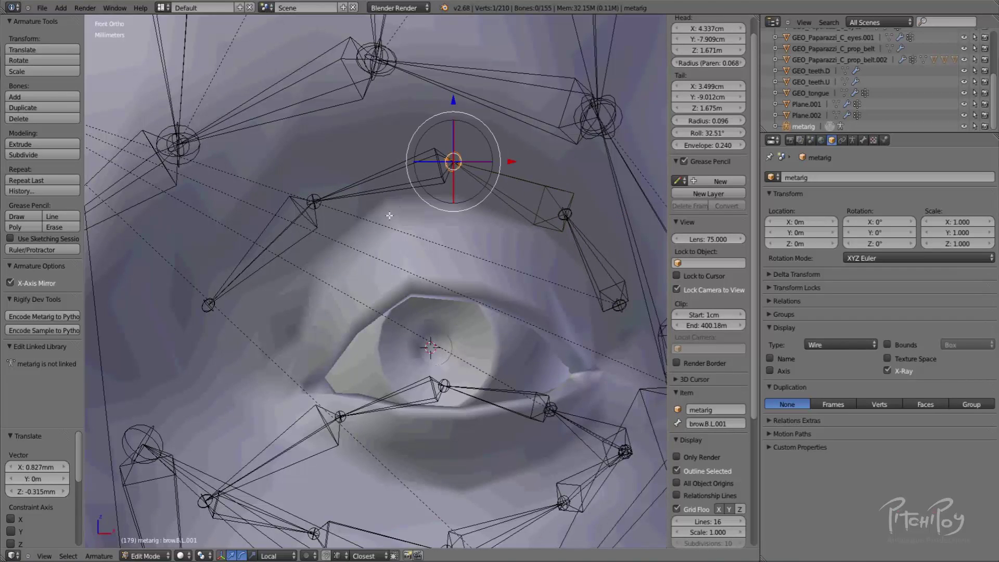
Fine-tune the inner and middle lower brow joints in front view to even out their curve.
{"action": "right_click_drag", "start_coordinate": [317, 201], "coordinate": [308, 234]}
{"action": "left_click_drag", "start_coordinate": [221, 302], "coordinate": [238, 302]}
{"action": "left_click_drag", "start_coordinate": [320, 208], "coordinate": [311, 214]}
{"action": "left_click", "coordinate": [454, 162]}
{"action": "left_click_drag", "start_coordinate": [442, 170], "coordinate": [426, 168]}
In side view, move the lower brow joints back to the face surface and compare them from the front.
{"action": "key", "text": "KP_3"}
{"action": "left_click_drag", "start_coordinate": [327, 192], "coordinate": [461, 207]}
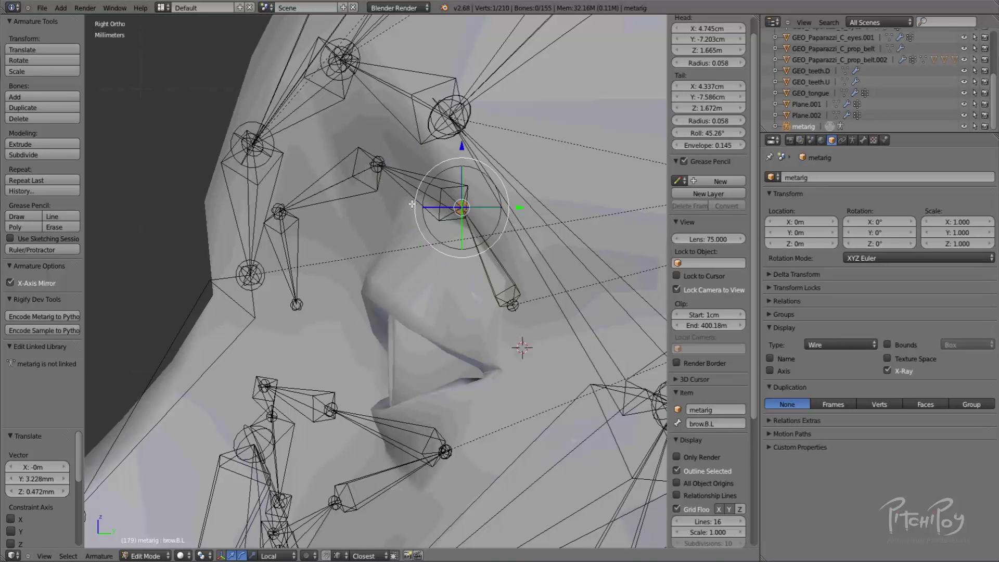
{"action": "left_click_drag", "start_coordinate": [282, 209], "coordinate": [361, 212]}
{"action": "left_click_drag", "start_coordinate": [296, 304], "coordinate": [372, 274]}
{"action": "key", "text": "KP_1"}
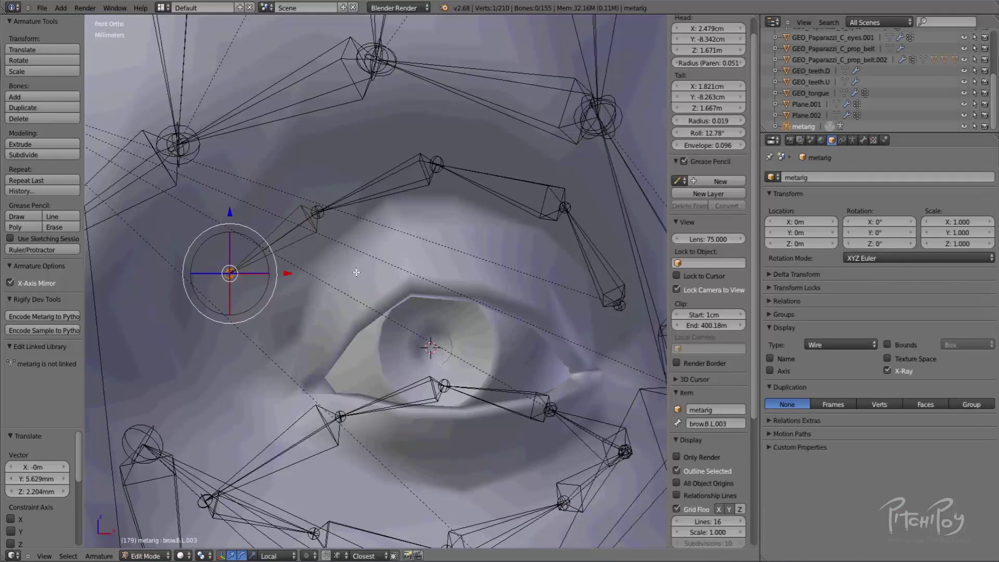
Refine the depth of every lower brow joint in side view so the chain follows the skin above the eye.
{"action": "key", "text": "KP_3"}
{"action": "right_click_drag", "start_coordinate": [371, 274], "coordinate": [398, 285]}
{"action": "right_click_drag", "start_coordinate": [360, 212], "coordinate": [377, 210]}
{"action": "right_click_drag", "start_coordinate": [378, 165], "coordinate": [389, 166]}
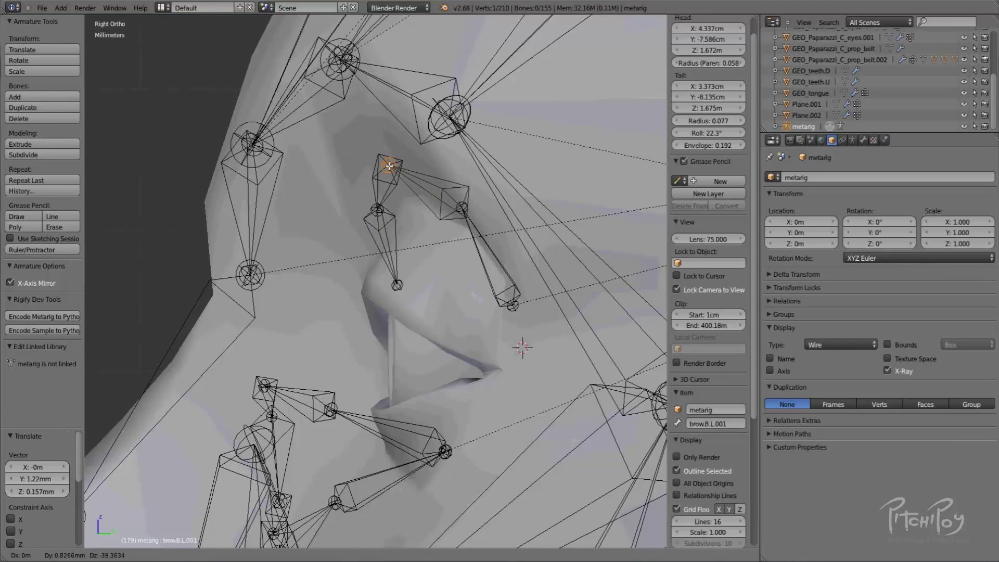
{"action": "right_click_drag", "start_coordinate": [461, 205], "coordinate": [472, 211]}
{"action": "right_click_drag", "start_coordinate": [513, 303], "coordinate": [534, 304]}
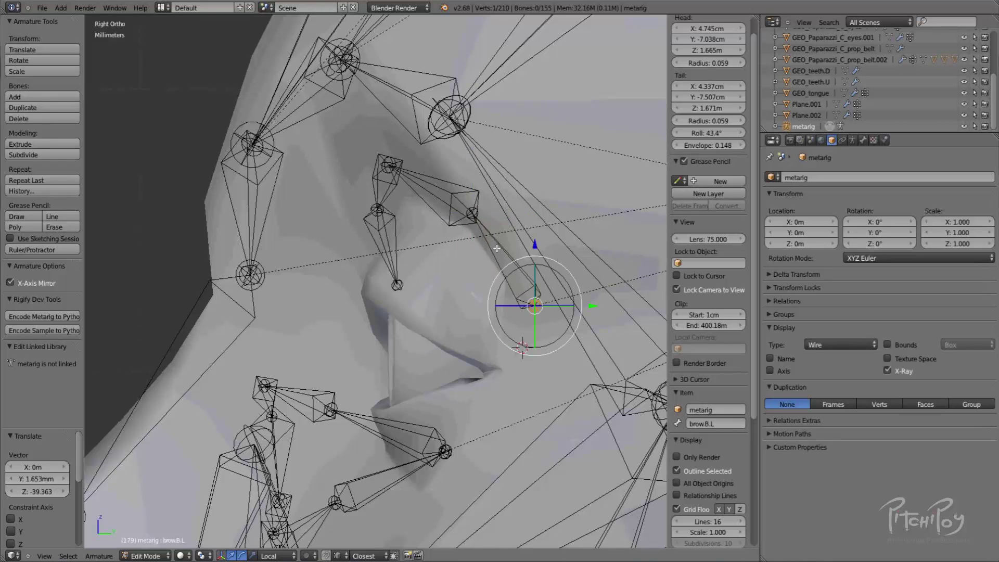
{"action": "right_click_drag", "start_coordinate": [382, 162], "coordinate": [395, 159]}
{"action": "right_click_drag", "start_coordinate": [373, 205], "coordinate": [378, 198]}
{"action": "right_click", "coordinate": [397, 277]}
{"action": "left_click", "coordinate": [400, 281]}
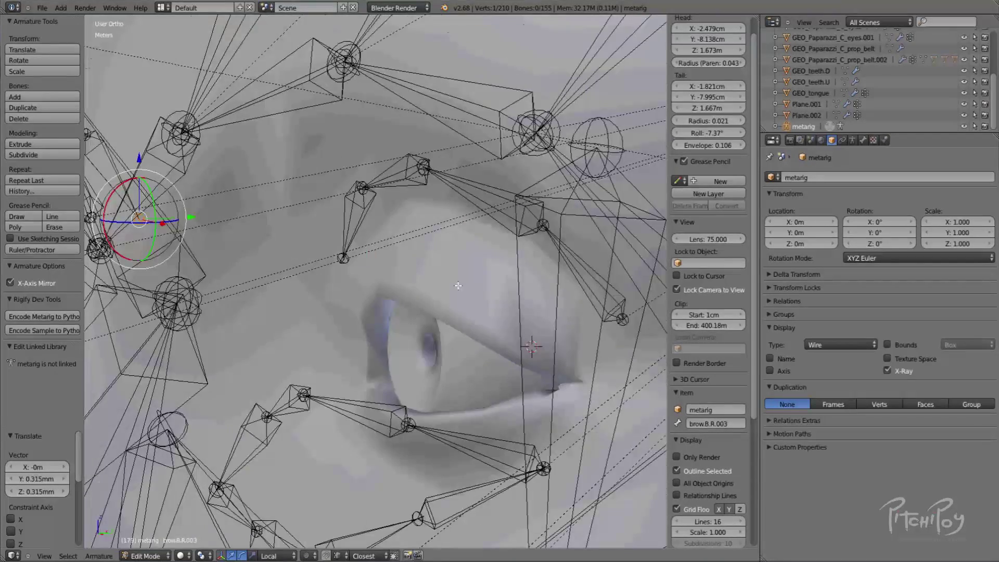
Inspect the lower brow chain from an angle and select the full ring of upper and lower left eyelid bones.
{"action": "middle_click_drag", "start_coordinate": [458, 286], "coordinate": [522, 337]}
{"action": "scroll", "coordinate": [480, 361], "scroll_direction": "down", "scroll_amount": 3}
{"action": "scroll", "coordinate": [522, 336], "scroll_direction": "up", "scroll_amount": 3}
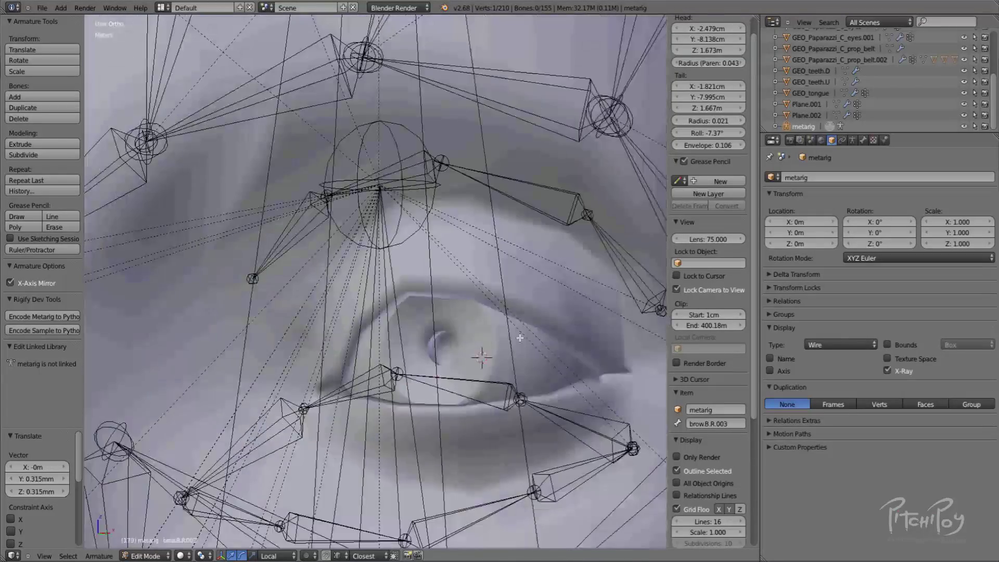
{"action": "scroll", "coordinate": [466, 313], "scroll_direction": "down", "scroll_amount": 3}
{"action": "middle_click_drag", "start_coordinate": [467, 313], "coordinate": [435, 401]}
{"action": "right_click", "coordinate": [495, 366]}
{"action": "right_click", "coordinate": [421, 413], "text": "shift"}
{"action": "right_click", "coordinate": [379, 425], "text": "shift"}
{"action": "right_click", "coordinate": [315, 413], "text": "shift"}
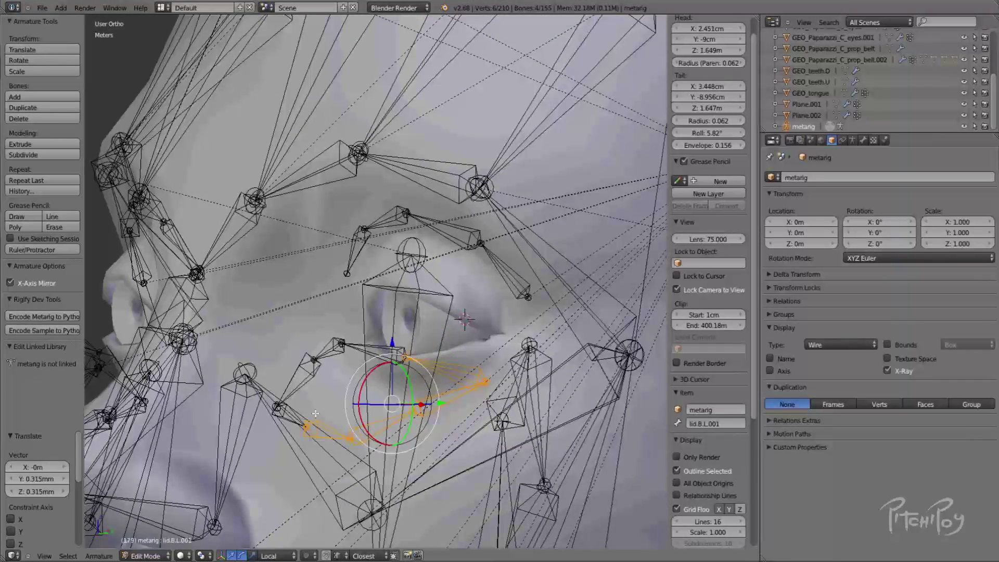
{"action": "middle_click_drag", "start_coordinate": [287, 406], "coordinate": [328, 402]}
{"action": "right_click", "coordinate": [287, 416], "text": "shift"}
{"action": "right_click", "coordinate": [290, 385], "text": "shift"}
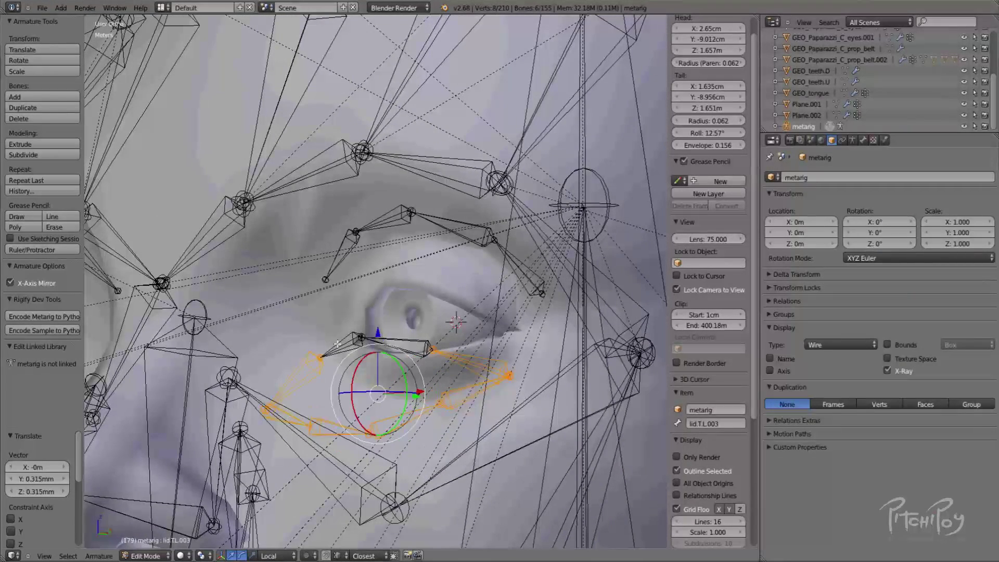
{"action": "right_click", "coordinate": [384, 340], "text": "shift"}
In side view, move the selected eyelid ring up to the left eye and scale it to about 0.807.
{"action": "key", "text": "KP_3"}
{"action": "key", "text": "g"}
{"action": "left_click", "coordinate": [469, 285]}
{"action": "key", "text": "s"}
{"action": "left_click", "coordinate": [508, 331]}
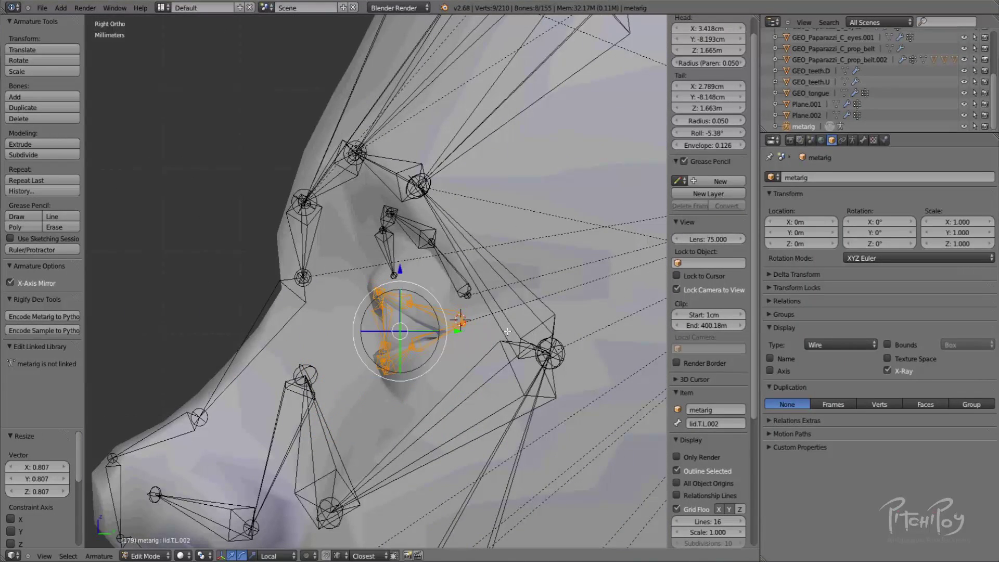
In front view, centre the eyelid ring over the left eye opening and rotate it about 3 degrees.
{"action": "key", "text": "KP_1"}
{"action": "key", "text": "g"}
{"action": "left_click", "coordinate": [575, 320]}
{"action": "key", "text": "r"}
{"action": "left_click", "coordinate": [574, 321]}
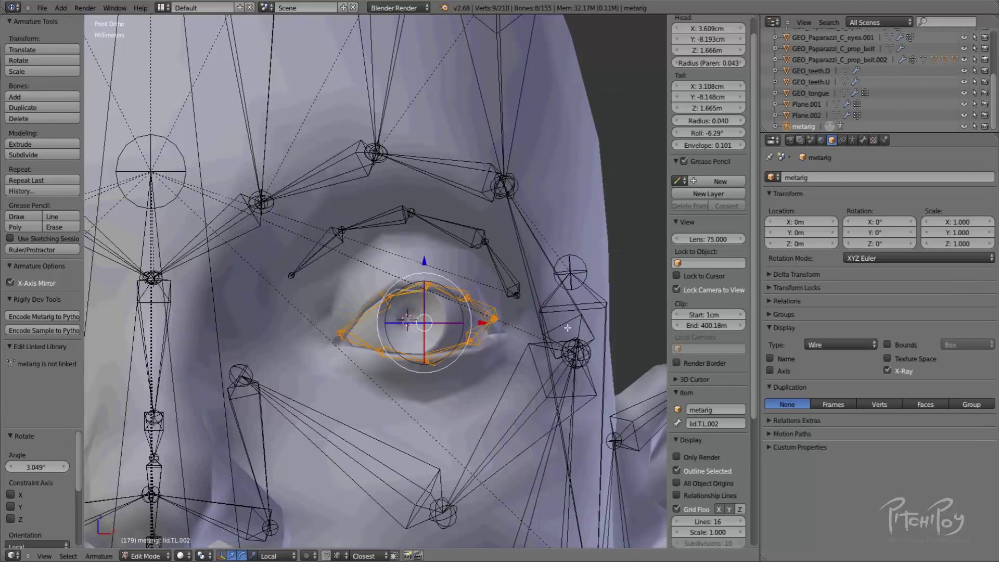
Place the inner corner joint of the eyelid ring at the inner corner of the left eye.
{"action": "scroll", "coordinate": [448, 376], "scroll_direction": "up", "scroll_amount": 4}
{"action": "right_click", "coordinate": [314, 386]}
{"action": "right_click", "coordinate": [297, 388]}
{"action": "key", "text": "g"}
{"action": "left_click", "coordinate": [278, 419]}
{"action": "key", "text": "g"}
{"action": "left_click", "coordinate": [307, 402]}
Lower the inner and middle joints of the lower eyelid chain to just below the lid edge.
{"action": "right_click", "coordinate": [366, 423]}
{"action": "key", "text": "g"}
{"action": "right_click", "coordinate": [365, 427]}
{"action": "right_click", "coordinate": [384, 425]}
{"action": "key", "text": "g"}
{"action": "right_click", "coordinate": [384, 427]}
{"action": "right_click", "coordinate": [381, 424]}
{"action": "key", "text": "g"}
{"action": "left_click", "coordinate": [371, 449]}
{"action": "right_click", "coordinate": [486, 445]}
{"action": "key", "text": "g"}
{"action": "left_click", "coordinate": [482, 456]}
Position the outer lower eyelid joint along the lid edge and fine-tune the middle and inner lower joints.
{"action": "middle_click_drag", "start_coordinate": [522, 386], "coordinate": [490, 359], "text": "shift"}
{"action": "right_click", "coordinate": [539, 381]}
{"action": "key", "text": "g"}
{"action": "left_click", "coordinate": [546, 411]}
{"action": "right_click", "coordinate": [451, 443]}
{"action": "key", "text": "g"}
{"action": "left_click", "coordinate": [451, 435]}
{"action": "right_click", "coordinate": [341, 428]}
{"action": "key", "text": "g"}
{"action": "left_click", "coordinate": [339, 414]}
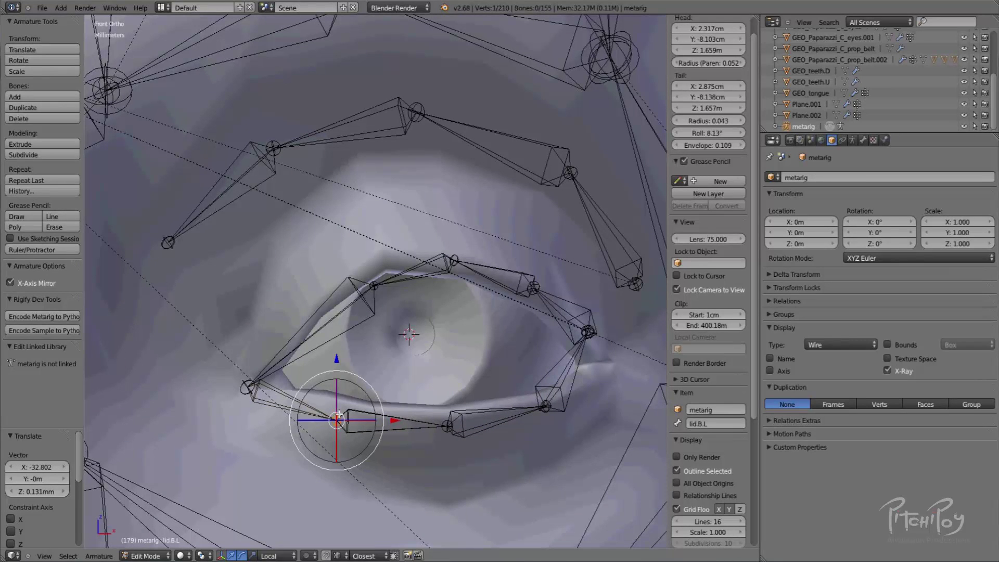
Shift the inner and middle joints of the upper eyelid chain inward along the upper lid edge.
{"action": "right_click", "coordinate": [374, 300]}
{"action": "key", "text": "g"}
{"action": "left_click", "coordinate": [346, 301]}
{"action": "right_click", "coordinate": [454, 262]}
{"action": "key", "text": "g"}
{"action": "left_click", "coordinate": [434, 257]}
{"action": "right_click", "coordinate": [345, 285]}
{"action": "key", "text": "g"}
{"action": "left_click", "coordinate": [330, 289]}
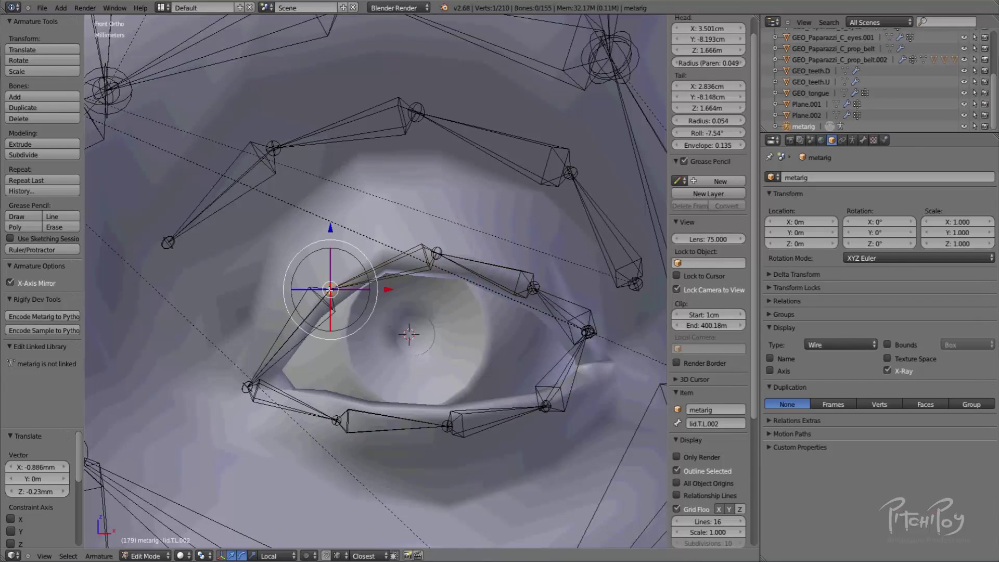
Nudge the middle and outer upper eyelid joints upward to follow the upper lid's contour.
{"action": "right_click", "coordinate": [436, 252]}
{"action": "key", "text": "g"}
{"action": "left_click", "coordinate": [437, 248]}
{"action": "right_click", "coordinate": [533, 287]}
{"action": "key", "text": "g"}
{"action": "left_click", "coordinate": [526, 282]}
Move the outer corner joint of the eyelid ring to the eye's outer corner in front and side views.
{"action": "right_click", "coordinate": [588, 332]}
{"action": "right_click", "coordinate": [589, 332], "text": "shift"}
{"action": "key", "text": "shift+g"}
{"action": "key", "text": "g"}
{"action": "left_click", "coordinate": [616, 378]}
{"action": "key", "text": "KP_3"}
{"action": "key", "text": "g"}
{"action": "left_click", "coordinate": [601, 365]}
In side view, adjust the depth and height of the upper eyelid joints to match the lid surface.
{"action": "scroll", "coordinate": [416, 422], "scroll_direction": "up", "scroll_amount": 3}
{"action": "right_click", "coordinate": [383, 225]}
{"action": "key", "text": "g"}
{"action": "left_click", "coordinate": [370, 257]}
{"action": "right_click", "coordinate": [491, 280]}
{"action": "key", "text": "g"}
{"action": "left_click", "coordinate": [472, 310]}
{"action": "key", "text": "g"}
{"action": "left_click", "coordinate": [488, 330]}
From an angled view, adjust the inner upper eyelid joint and move the inner corner joint closer to the eye corner.
{"action": "middle_click_drag", "start_coordinate": [348, 330], "coordinate": [427, 305]}
{"action": "right_click", "coordinate": [315, 317]}
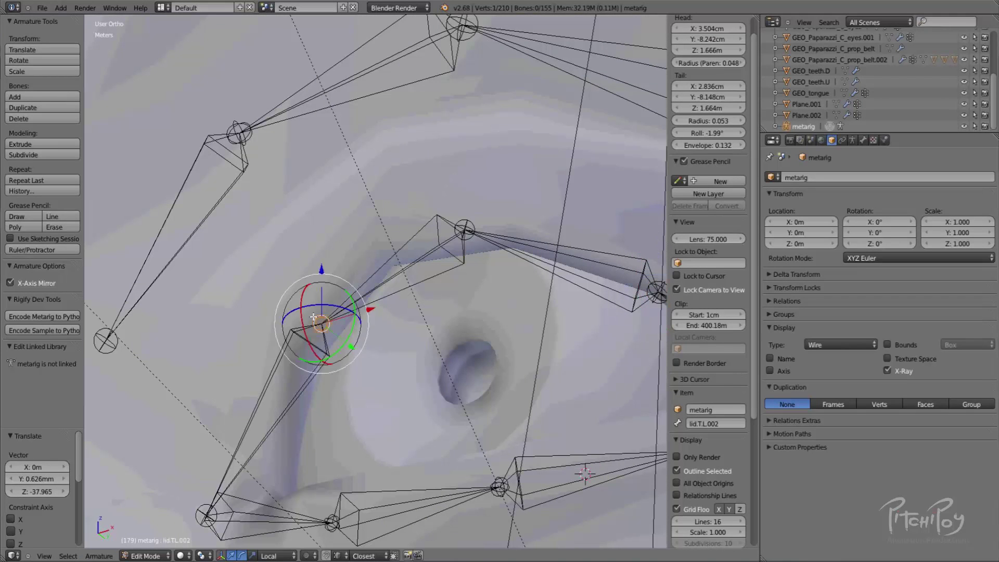
{"action": "right_click", "coordinate": [207, 515]}
{"action": "key", "text": "g"}
{"action": "left_click", "coordinate": [263, 516]}
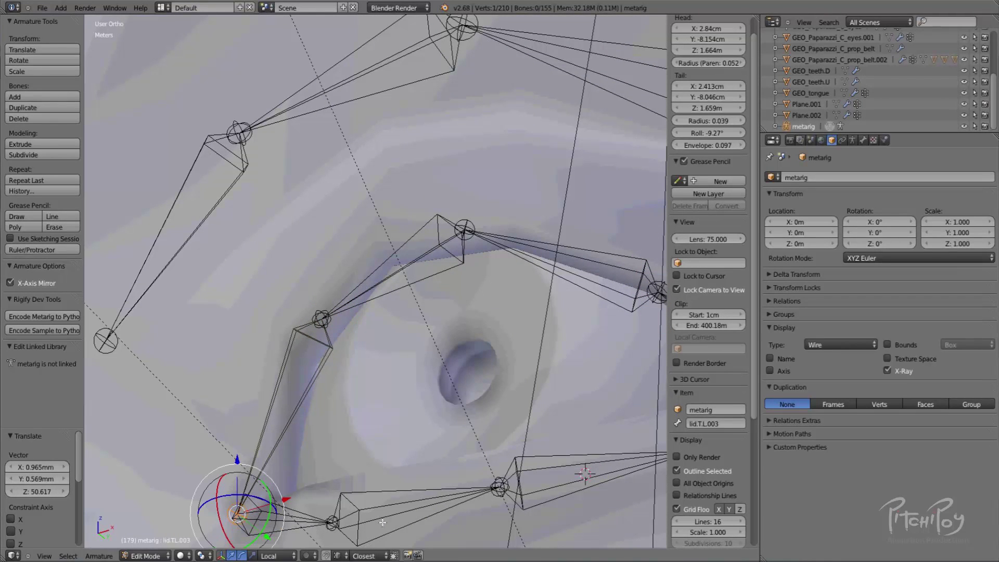
Adjust the inner and middle lower eyelid joints from angled views to follow the lower lid's surface.
{"action": "middle_click_drag", "start_coordinate": [325, 493], "coordinate": [368, 406], "text": "shift"}
{"action": "right_click", "coordinate": [338, 382]}
{"action": "key", "text": "g"}
{"action": "left_click", "coordinate": [351, 371]}
{"action": "right_click", "coordinate": [527, 388]}
{"action": "key", "text": "g"}
{"action": "left_click", "coordinate": [534, 390]}
{"action": "key", "text": "g"}
{"action": "left_click", "coordinate": [537, 403]}
{"action": "middle_click_drag", "start_coordinate": [537, 403], "coordinate": [431, 364]}
{"action": "key", "text": "g"}
{"action": "left_click", "coordinate": [436, 375]}
From an angled view, move the outer lower eyelid joint onto the outer part of the lower lid.
{"action": "right_click", "coordinate": [428, 295]}
{"action": "middle_click_drag", "start_coordinate": [427, 295], "coordinate": [423, 238]}
{"action": "key", "text": "g"}
{"action": "left_click", "coordinate": [580, 209]}
{"action": "scroll", "coordinate": [424, 238], "scroll_direction": "up", "scroll_amount": 2}
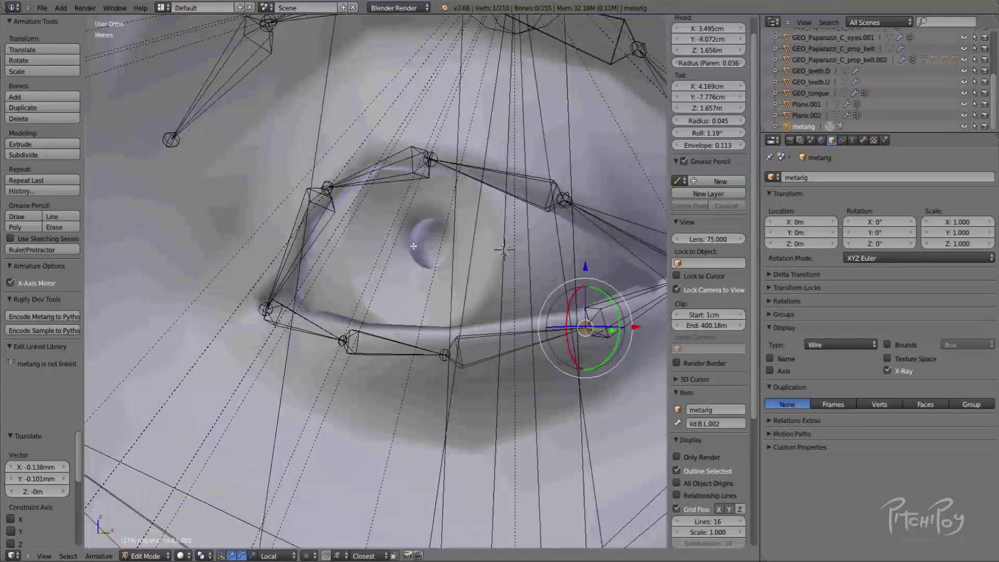
In front view, shift the middle upper eyelid joint toward the nose and slightly upward, above the pupil.
{"action": "key", "text": "KP_1"}
{"action": "right_click", "coordinate": [460, 161]}
{"action": "key", "text": "g"}
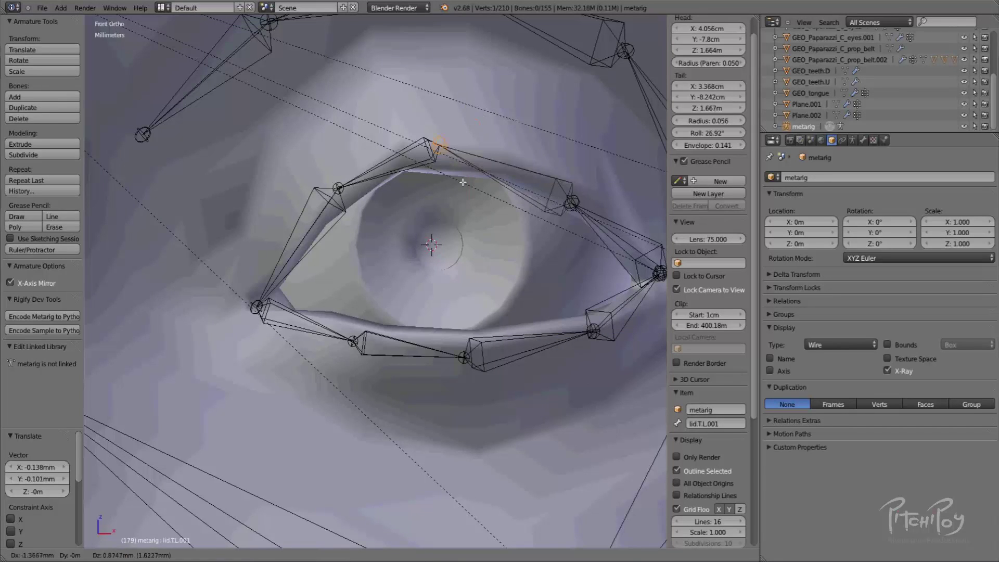
{"action": "right_click", "coordinate": [456, 170]}
{"action": "right_click", "coordinate": [465, 358]}
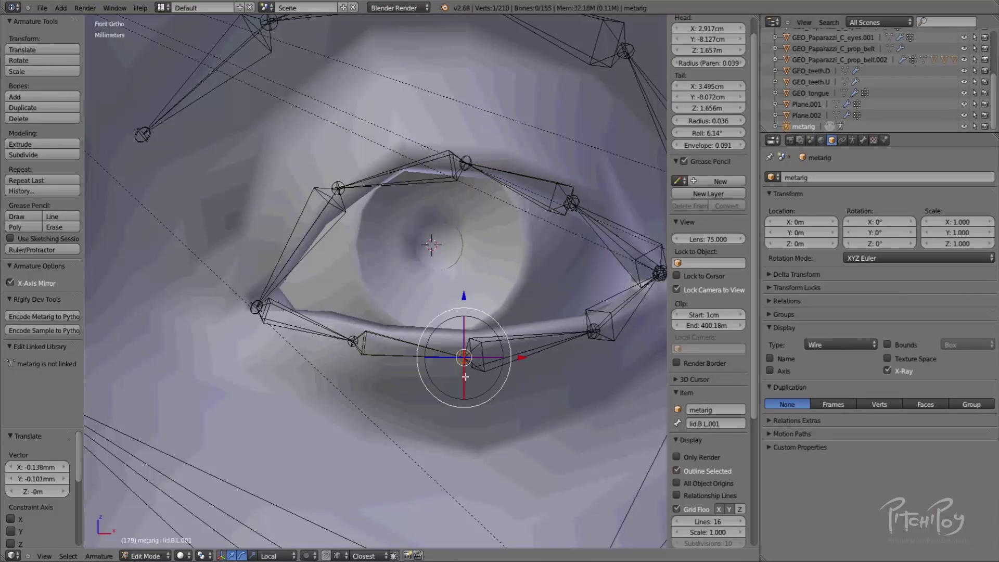
{"action": "right_click", "coordinate": [472, 161]}
{"action": "key", "text": "g"}
{"action": "key", "text": "Escape"}
{"action": "key", "text": "g"}
{"action": "left_click", "coordinate": [449, 208]}
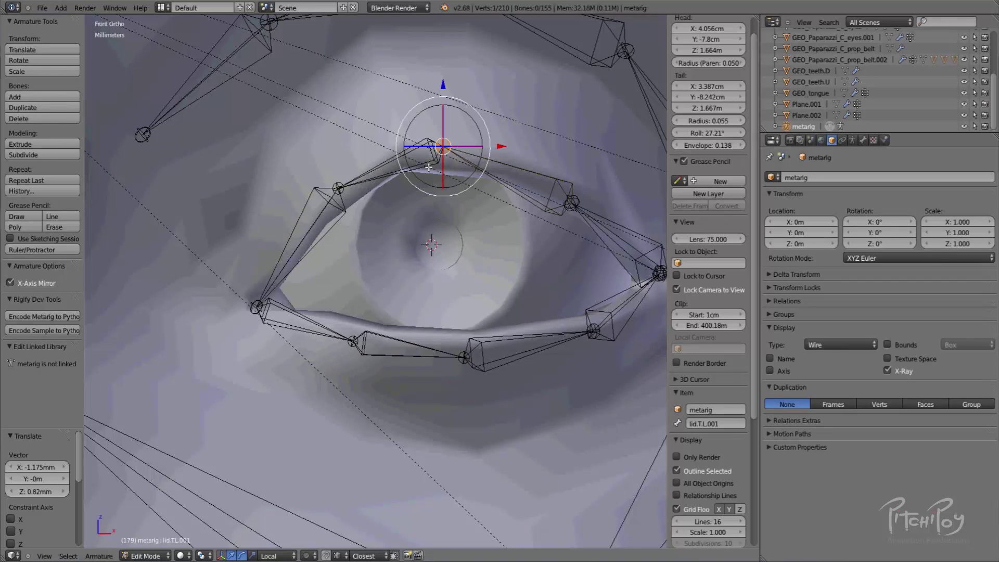
Shift the middle and outer lower eyelid joints toward the nose to space them evenly along the lower lid.
{"action": "right_click", "coordinate": [466, 350]}
{"action": "key", "text": "g"}
{"action": "left_click", "coordinate": [456, 357]}
{"action": "left_click", "coordinate": [455, 358]}
{"action": "right_click", "coordinate": [592, 335]}
{"action": "key", "text": "g"}
{"action": "left_click", "coordinate": [569, 344]}
Nudge the outer upper eyelid joint inward and slightly upward along the upper lid.
{"action": "right_click", "coordinate": [571, 207]}
{"action": "key", "text": "g"}
{"action": "left_click", "coordinate": [563, 198]}
{"action": "right_click", "coordinate": [443, 350]}
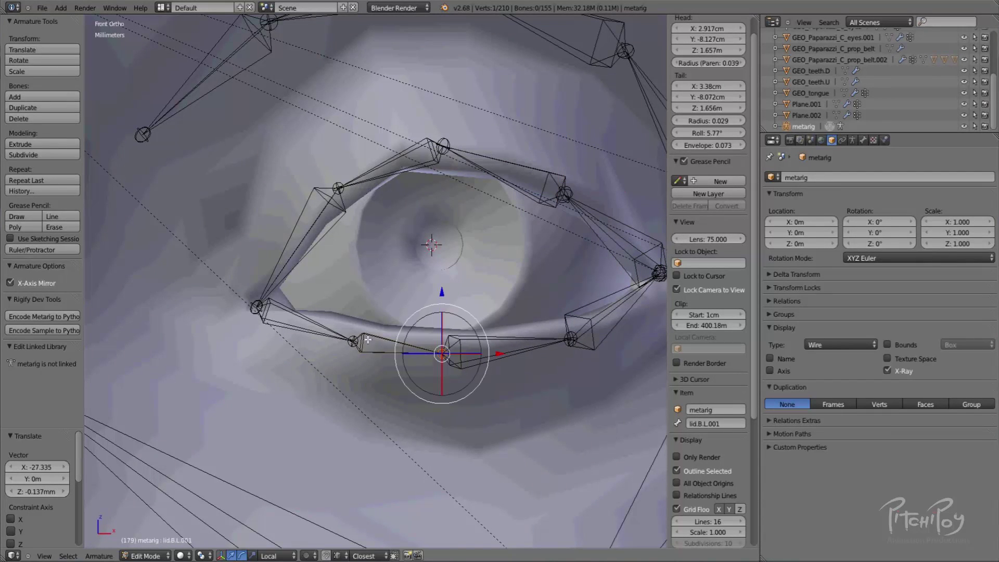
Move the inner lower eyelid joint slightly inward and the inner corner joint inward and up beside the eye corner.
{"action": "right_click", "coordinate": [350, 342]}
{"action": "key", "text": "g"}
{"action": "left_click", "coordinate": [340, 345]}
{"action": "right_click", "coordinate": [257, 307]}
{"action": "key", "text": "g"}
{"action": "left_click", "coordinate": [239, 298]}
{"action": "scroll", "coordinate": [424, 144], "scroll_direction": "down", "scroll_amount": 2}
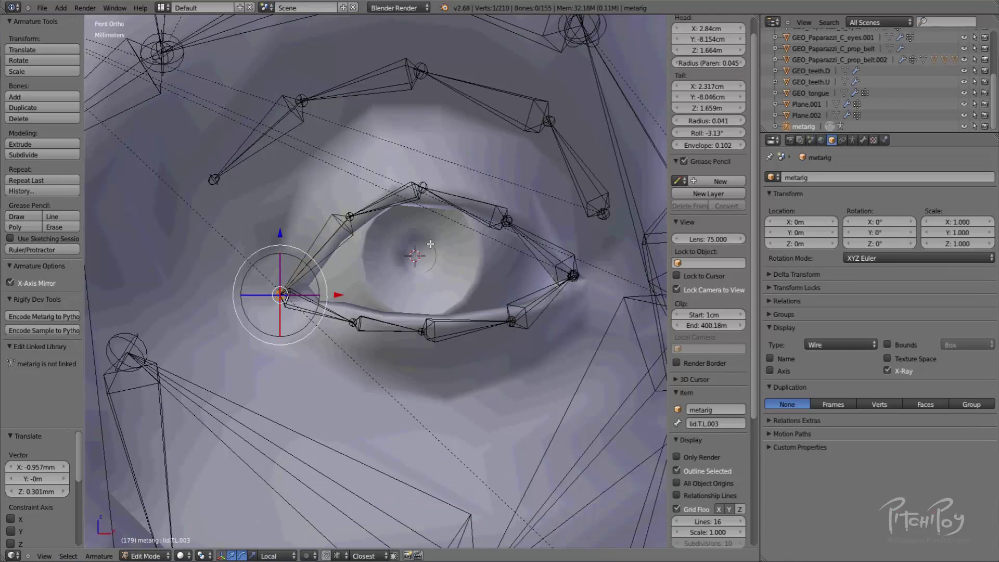
Nudge the middle joint of the lower brow chain slightly upward and outward above the eye.
{"action": "middle_click_drag", "start_coordinate": [431, 141], "coordinate": [439, 306], "text": "shift"}
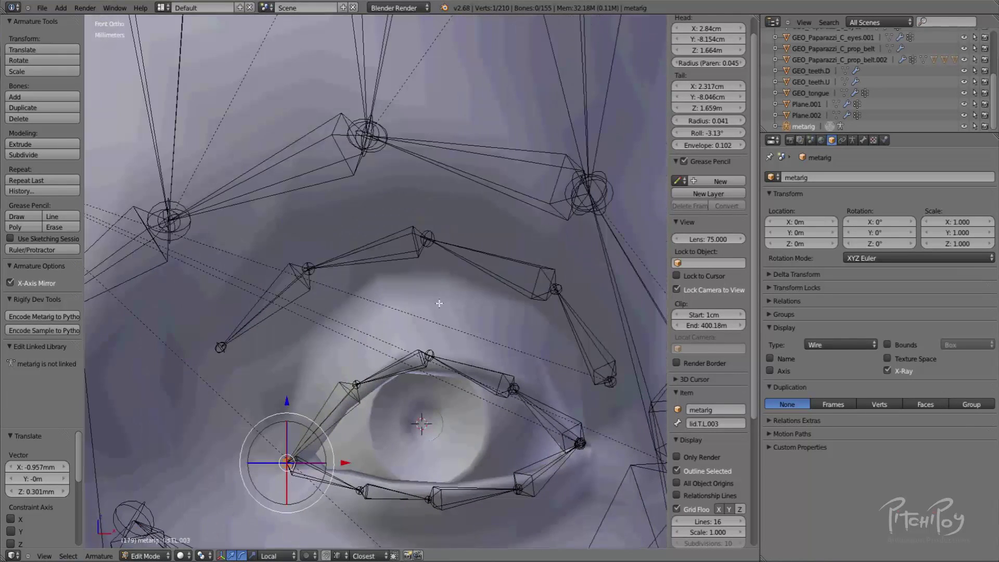
{"action": "right_click", "coordinate": [430, 240]}
{"action": "key", "text": "g"}
{"action": "left_click", "coordinate": [434, 238]}
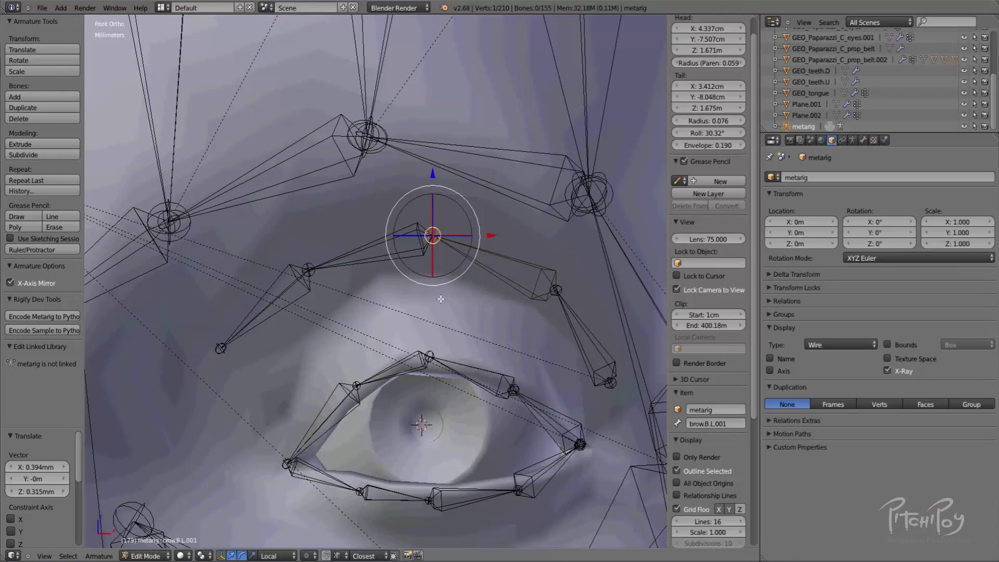
Refine the middle joint of the left brow chain and move the forehead joint above it outward over the eye.
{"action": "key", "text": "g"}
{"action": "left_click", "coordinate": [415, 267]}
{"action": "right_click", "coordinate": [373, 143]}
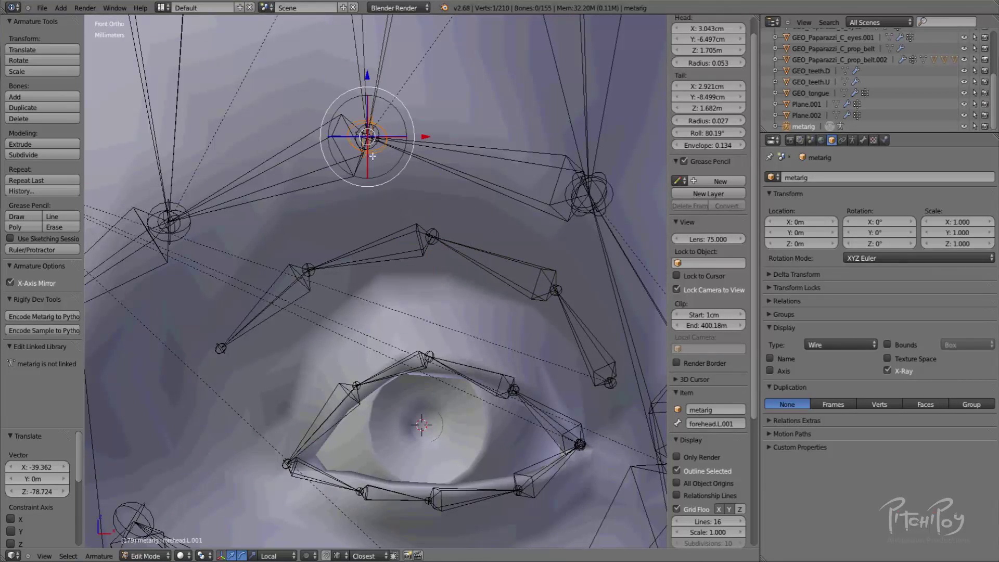
{"action": "key", "text": "g"}
{"action": "left_click", "coordinate": [419, 142]}
{"action": "scroll", "coordinate": [421, 181], "scroll_direction": "down", "scroll_amount": 3}
{"action": "key", "text": "g"}
{"action": "left_click", "coordinate": [422, 178]}
Move the upper end of the middle left forehead bone about 2 mm outward and 1.7 mm up.
{"action": "middle_click_drag", "start_coordinate": [392, 91], "coordinate": [406, 162], "text": "shift"}
{"action": "right_click", "coordinate": [394, 87]}
{"action": "key", "text": "g"}
{"action": "left_click", "coordinate": [414, 71]}
Move the left upper cheek joint below the eye slightly upward and inward in the front view.
{"action": "middle_click_drag", "start_coordinate": [425, 271], "coordinate": [423, 136], "text": "shift"}
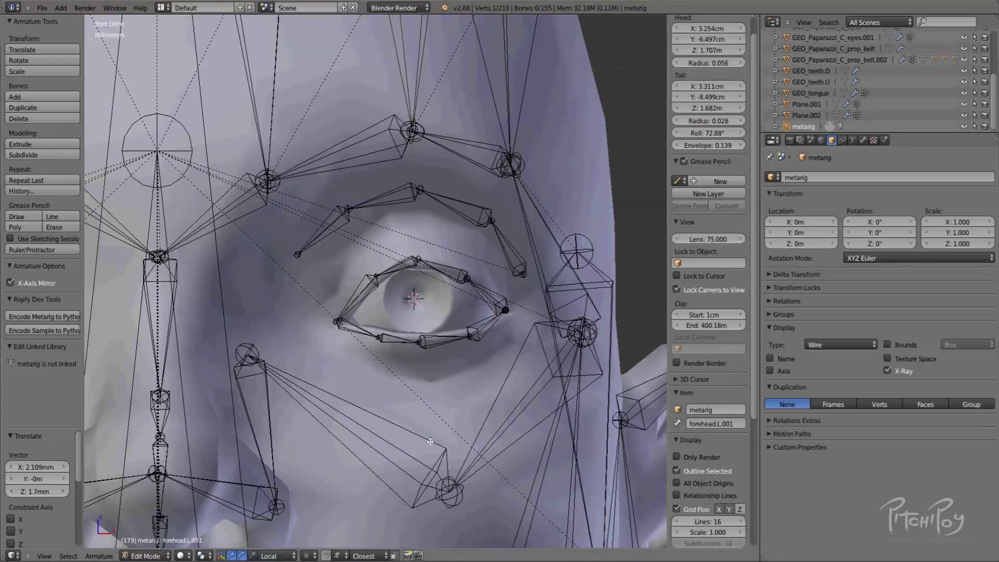
{"action": "middle_click_drag", "start_coordinate": [430, 436], "coordinate": [442, 297], "text": "shift"}
{"action": "right_click", "coordinate": [474, 358]}
{"action": "key", "text": "g"}
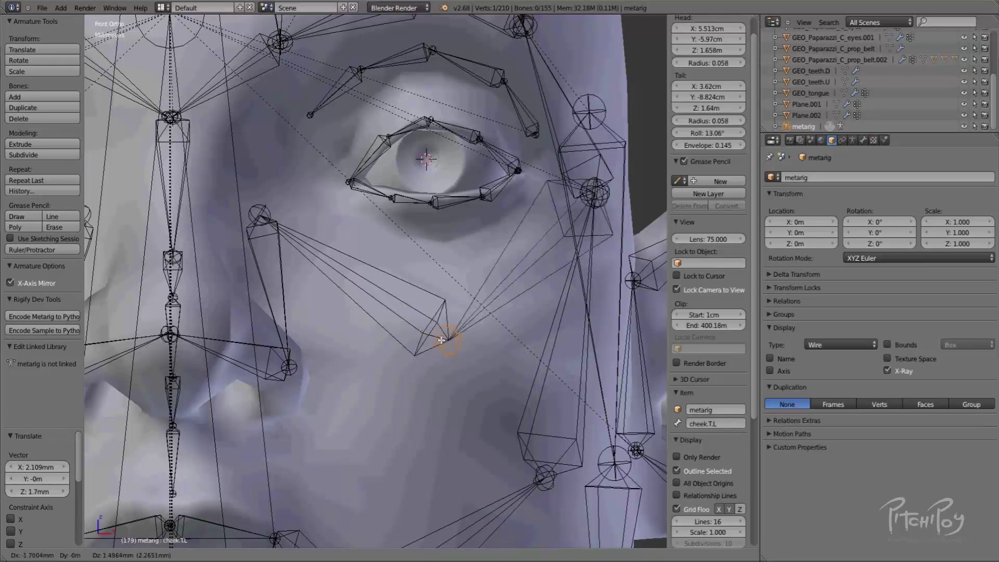
{"action": "left_click", "coordinate": [473, 350]}
{"action": "key", "text": "g"}
{"action": "left_click", "coordinate": [475, 345]}
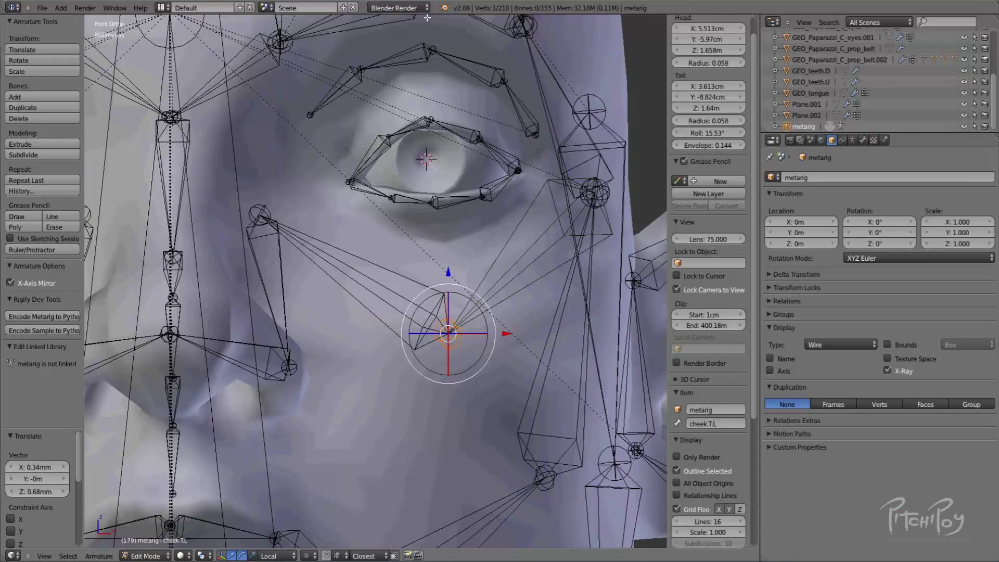
{"action": "middle_click_drag", "start_coordinate": [428, 83], "coordinate": [425, 176], "text": "shift"}
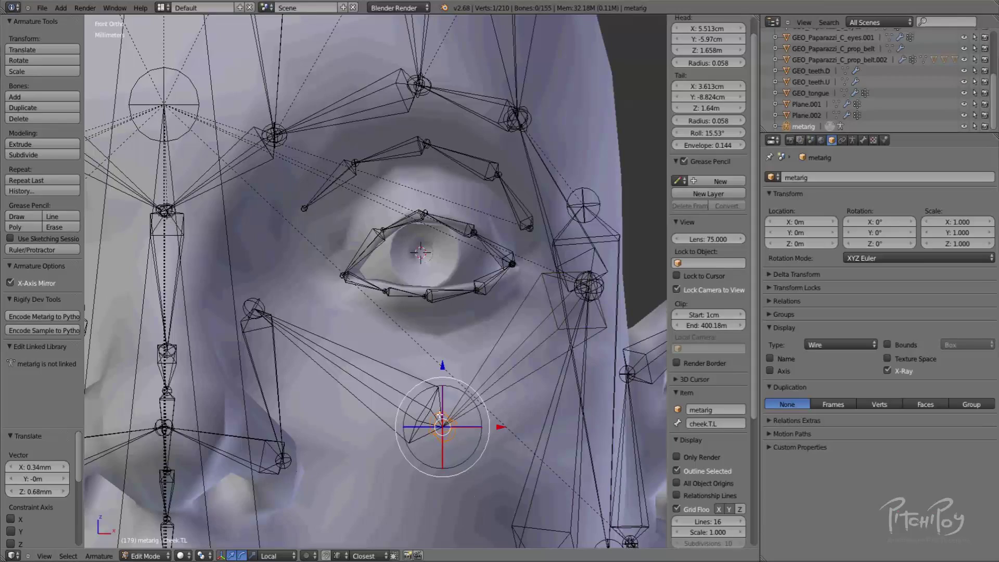
Shift the inner end of the left upper cheek bones, beside the nose, about 2.6 mm outward.
{"action": "scroll", "coordinate": [404, 130], "scroll_direction": "up", "scroll_amount": 3}
{"action": "scroll", "coordinate": [396, 198], "scroll_direction": "down", "scroll_amount": 6}
{"action": "middle_click_drag", "start_coordinate": [365, 330], "coordinate": [450, 178], "text": "shift"}
{"action": "right_click", "coordinate": [439, 148]}
{"action": "key", "text": "g"}
{"action": "right_click", "coordinate": [442, 150]}
{"action": "key", "text": "g"}
{"action": "left_click", "coordinate": [450, 149]}
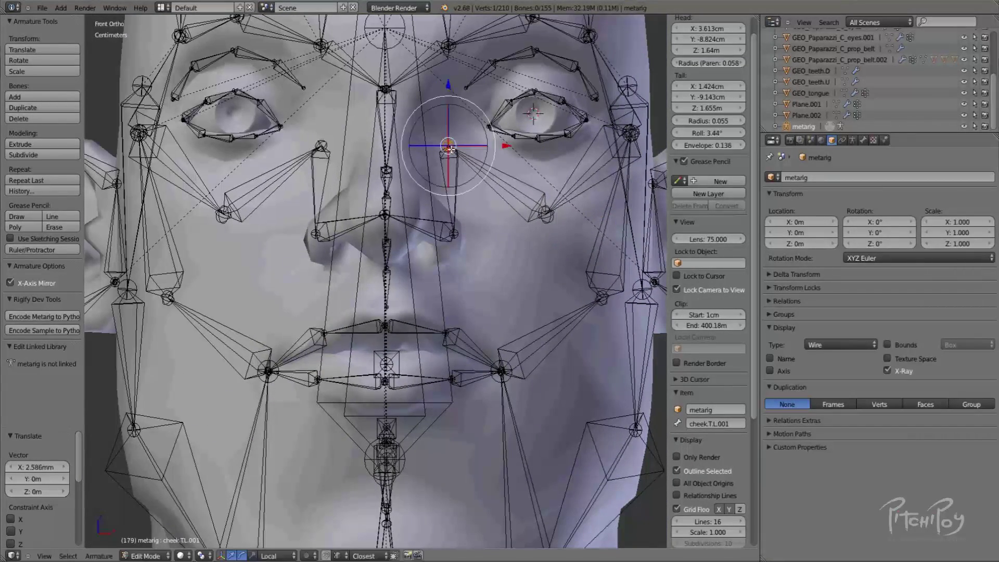
{"action": "key", "text": "g"}
{"action": "left_click", "coordinate": [466, 111]}
{"action": "middle_click_drag", "start_coordinate": [485, 84], "coordinate": [448, 245], "text": "shift"}
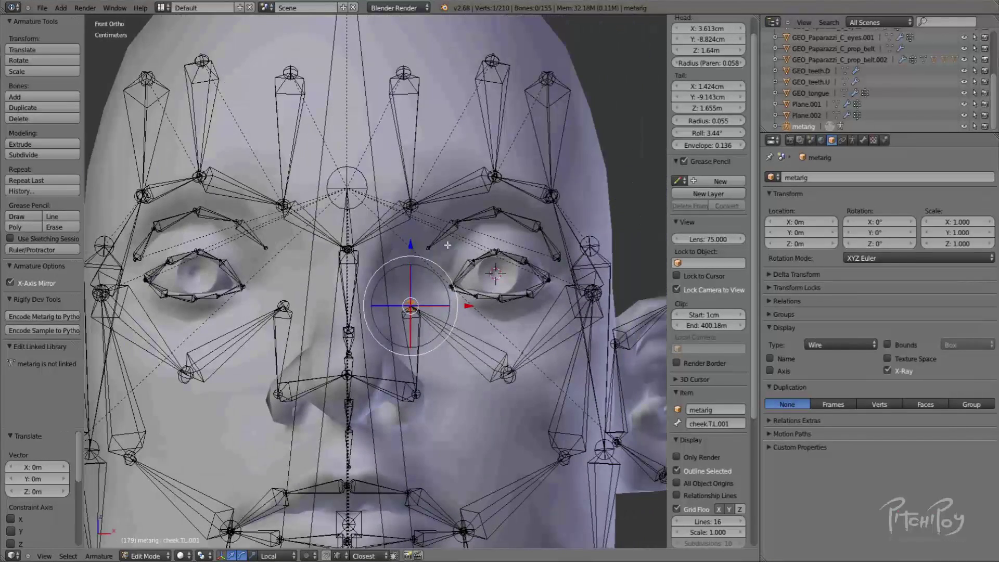
Move the upper end of the left temple bone about 2 mm outward and slightly down.
{"action": "right_click_drag", "start_coordinate": [583, 241], "coordinate": [584, 240]}
{"action": "scroll", "coordinate": [567, 242], "scroll_direction": "down", "scroll_amount": 3}
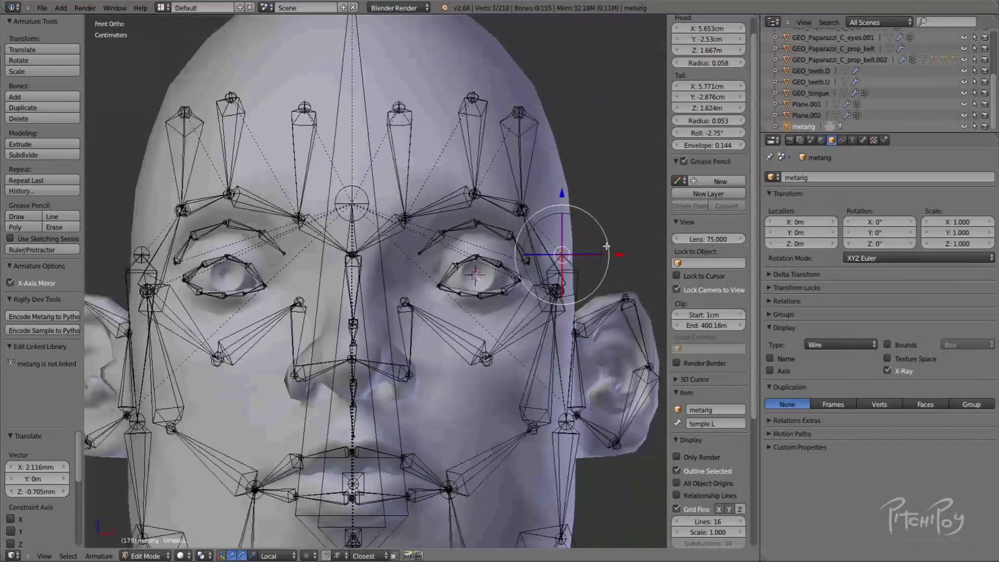
{"action": "middle_click_drag", "start_coordinate": [500, 213], "coordinate": [510, 205]}
{"action": "scroll", "coordinate": [510, 204], "scroll_direction": "up", "scroll_amount": 3}
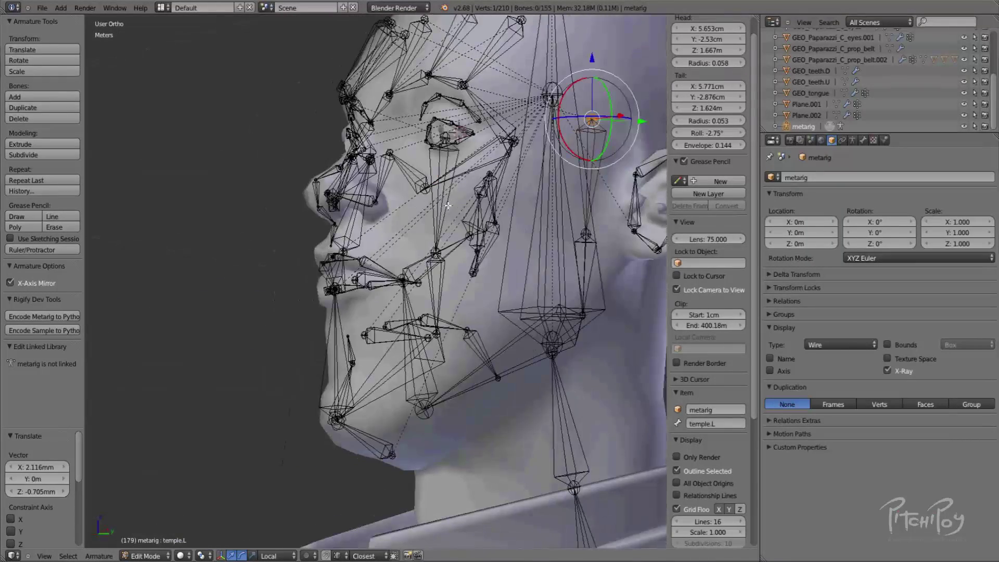
In the right side view, move the lower teeth bone down and back and the upper teeth bone up and back.
{"action": "scroll", "coordinate": [510, 204], "scroll_direction": "up", "scroll_amount": 3}
{"action": "key", "text": "KP_3"}
{"action": "middle_click_drag", "start_coordinate": [385, 389], "coordinate": [397, 373], "text": "shift"}
{"action": "right_click", "coordinate": [400, 367]}
{"action": "key", "text": "g"}
{"action": "left_click", "coordinate": [425, 397]}
{"action": "right_click", "coordinate": [389, 272]}
{"action": "key", "text": "g"}
{"action": "left_click", "coordinate": [432, 222]}
Raise the lower teeth bone and, in wireframe display, shift it forward beneath the lower teeth.
{"action": "right_click", "coordinate": [432, 370]}
{"action": "key", "text": "g"}
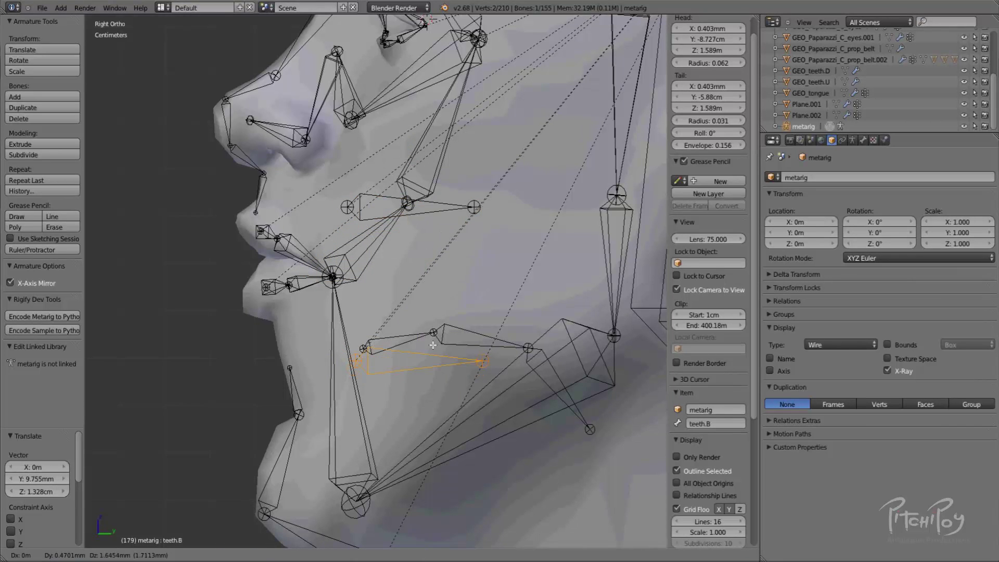
{"action": "left_click", "coordinate": [431, 347]}
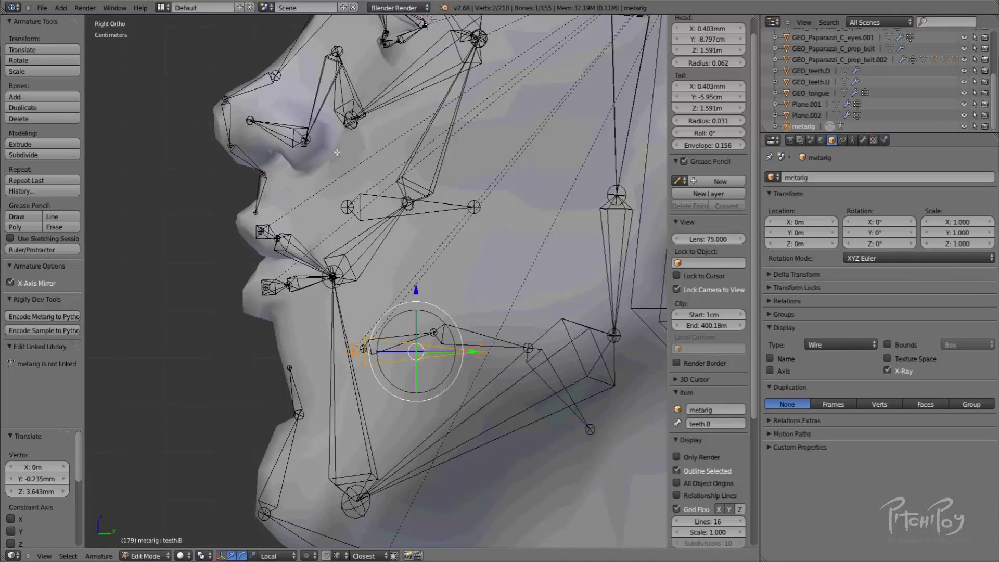
{"action": "key", "text": "z"}
{"action": "key", "text": "g"}
{"action": "left_click", "coordinate": [349, 321]}
{"action": "scroll", "coordinate": [411, 346], "scroll_direction": "up", "scroll_amount": 3}
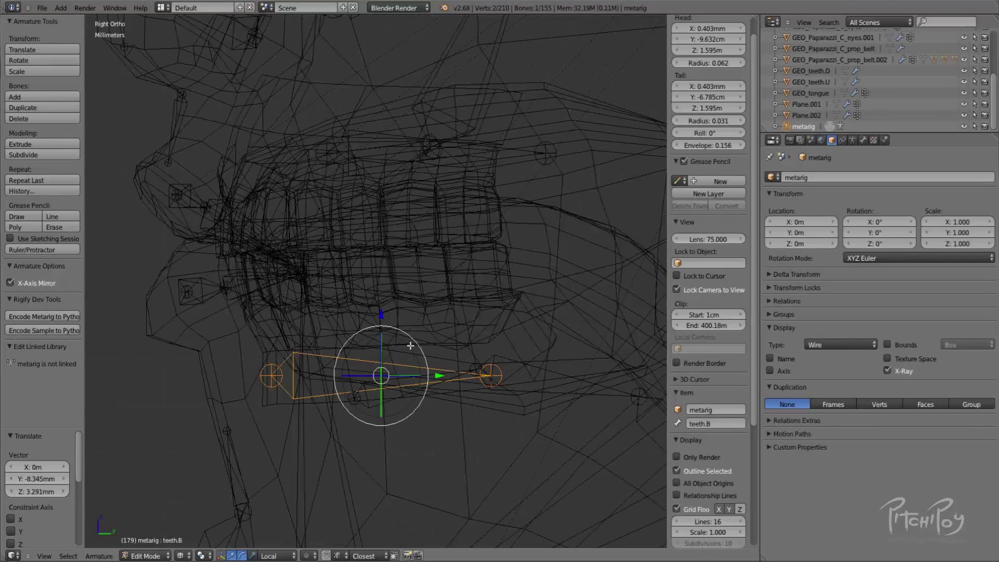
Identify the lower teeth mesh in Object Mode and move the lower teeth bone onto its gum in Edit Mode.
{"action": "key", "text": "Tab"}
{"action": "right_click", "coordinate": [480, 350]}
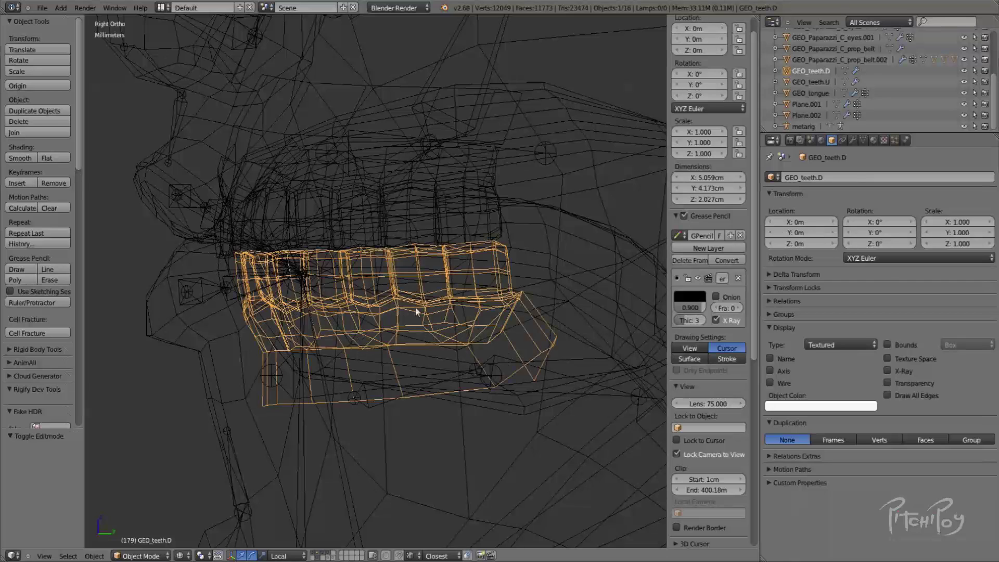
{"action": "right_click", "coordinate": [280, 364]}
{"action": "key", "text": "Tab"}
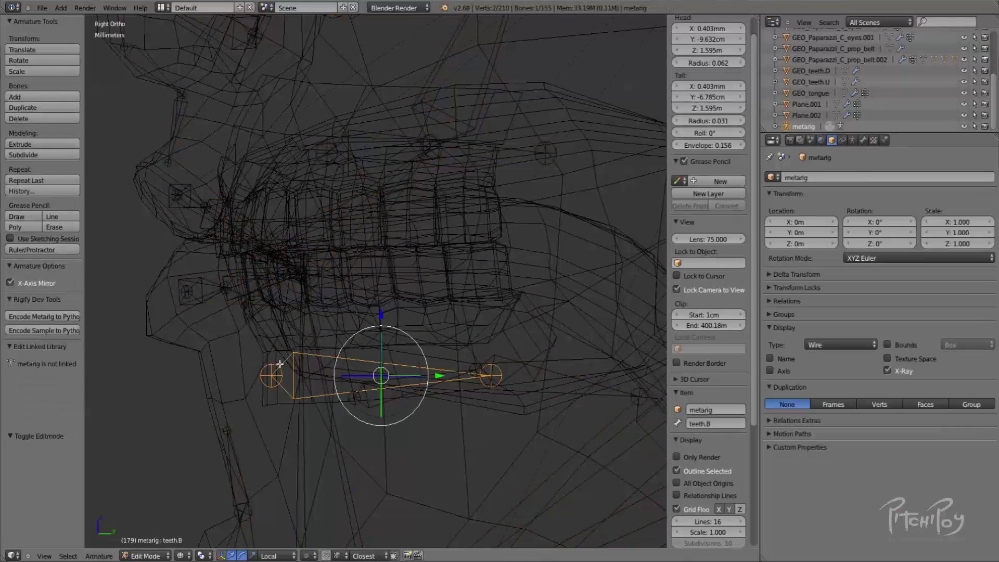
{"action": "key", "text": "g"}
{"action": "left_click", "coordinate": [275, 333]}
{"action": "key", "text": "g"}
{"action": "left_click", "coordinate": [295, 304]}
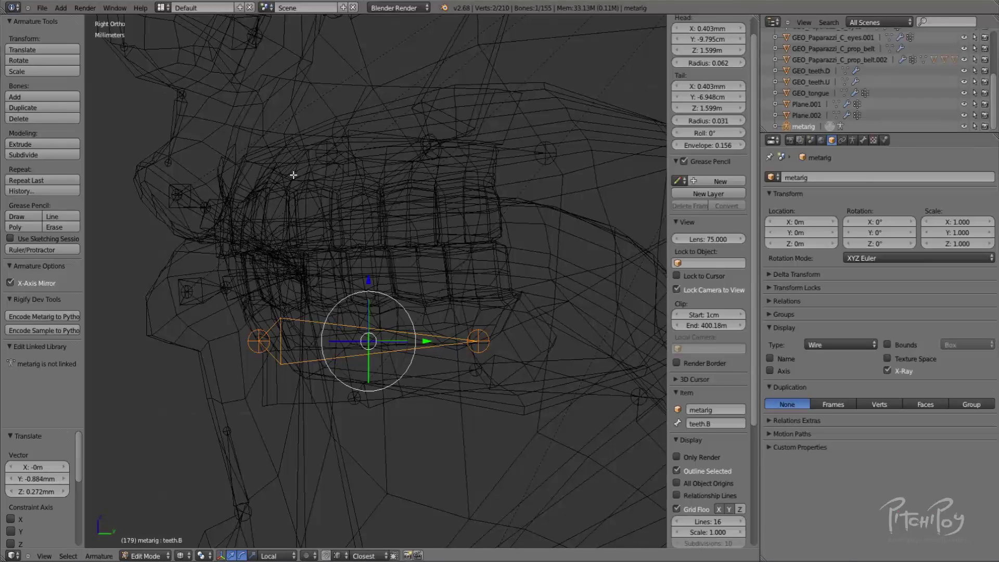
Identify the upper teeth mesh in Object Mode and move the upper teeth bone forward along its gum in Edit Mode.
{"action": "key", "text": "Tab"}
{"action": "right_click", "coordinate": [347, 164]}
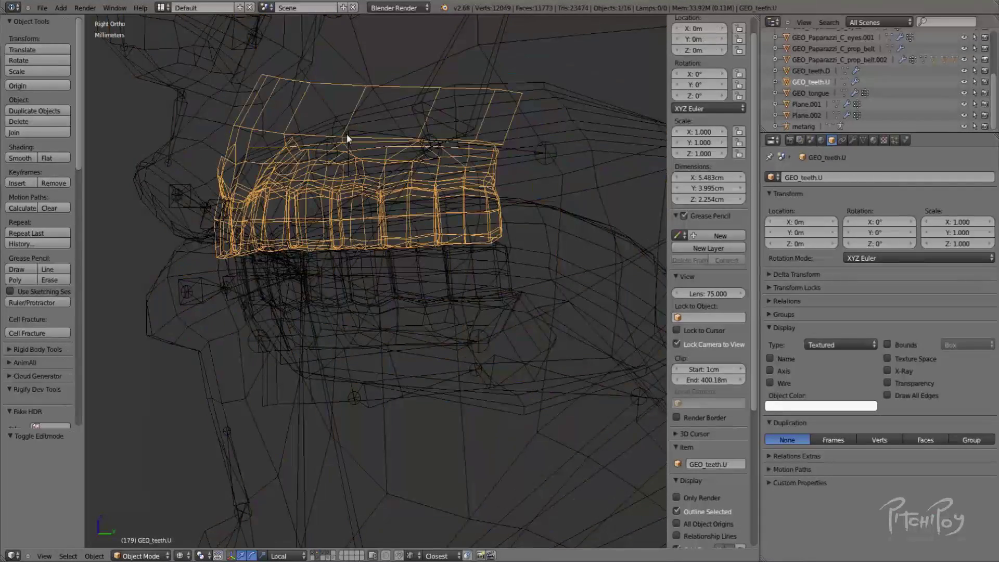
{"action": "right_click", "coordinate": [352, 136]}
{"action": "right_click", "coordinate": [354, 131]}
{"action": "key", "text": "Tab"}
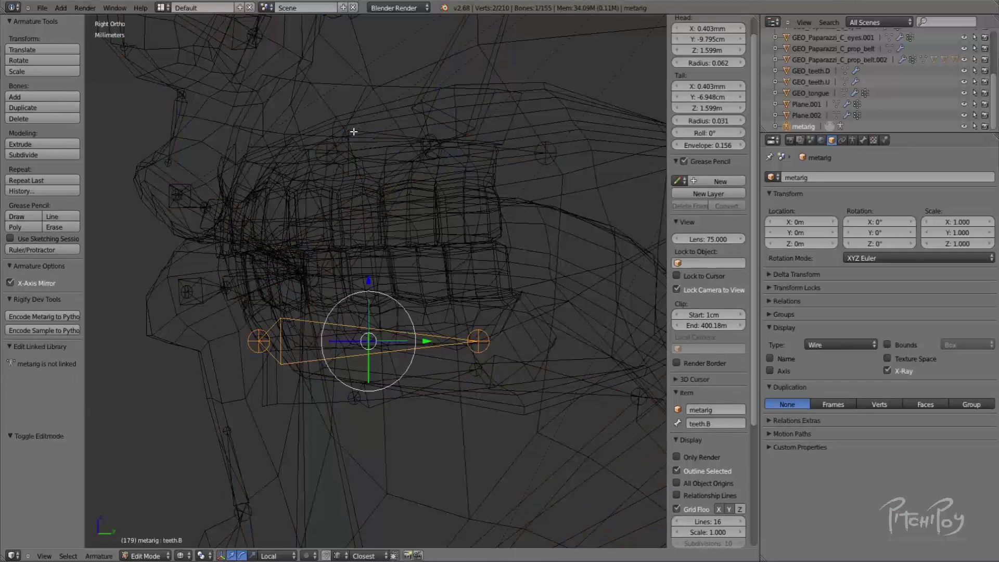
{"action": "right_click", "coordinate": [352, 132]}
{"action": "key", "text": "g"}
{"action": "left_click", "coordinate": [268, 136]}
{"action": "key", "text": "g"}
{"action": "left_click", "coordinate": [298, 135]}
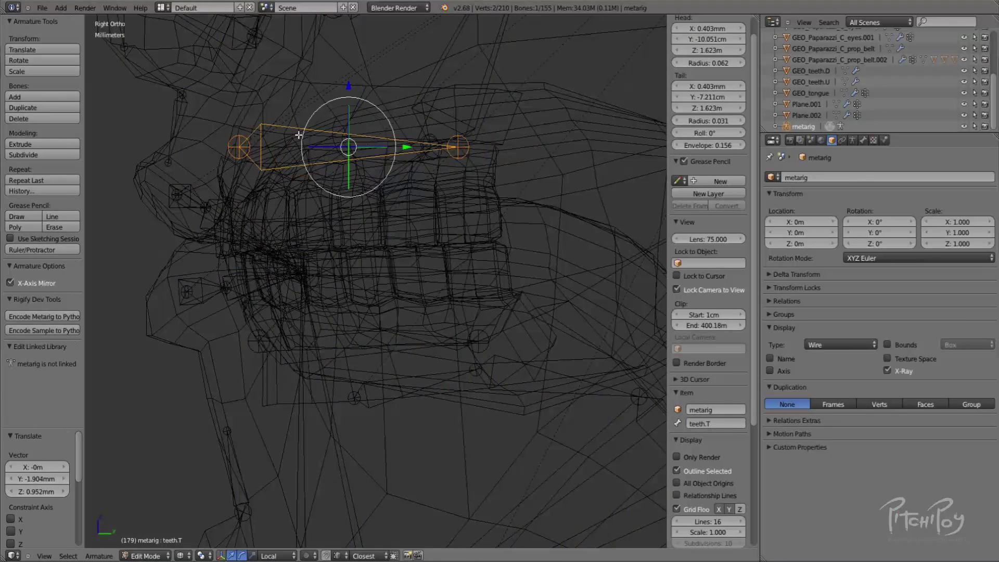
{"action": "key", "text": "g"}
{"action": "left_click", "coordinate": [305, 139]}
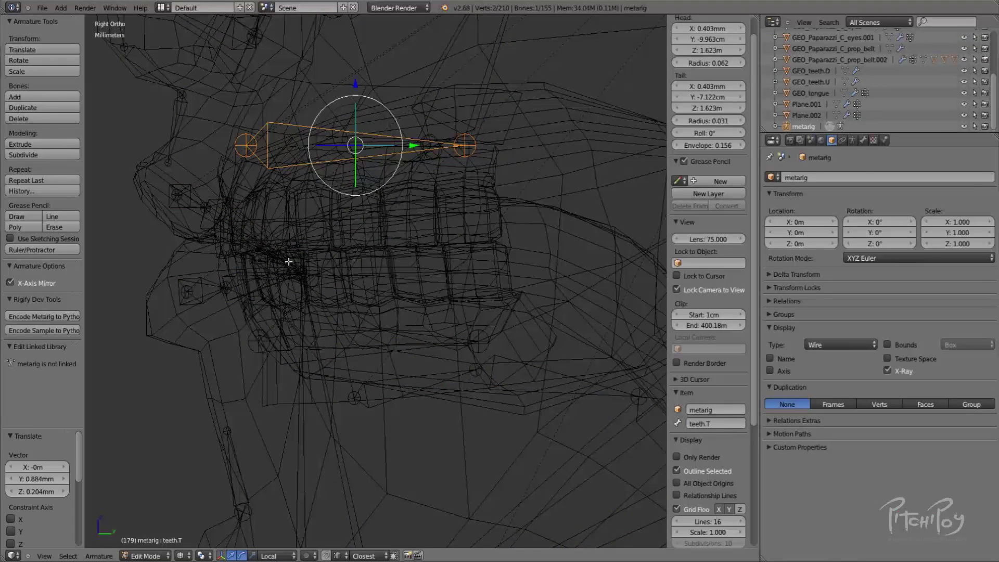
Check the placement of the lower and upper teeth bones against the teeth from another angle.
{"action": "right_click", "coordinate": [312, 326]}
{"action": "right_click", "coordinate": [276, 322]}
{"action": "right_click", "coordinate": [301, 128]}
{"action": "middle_click_drag", "start_coordinate": [305, 207], "coordinate": [407, 203]}
{"action": "key", "text": "KP_3"}
Locate the tongue mesh in the side view and move all three tongue bones together up and forward into it.
{"action": "key", "text": "Tab"}
{"action": "right_click", "coordinate": [549, 209]}
{"action": "key", "text": "KP_Decimal"}
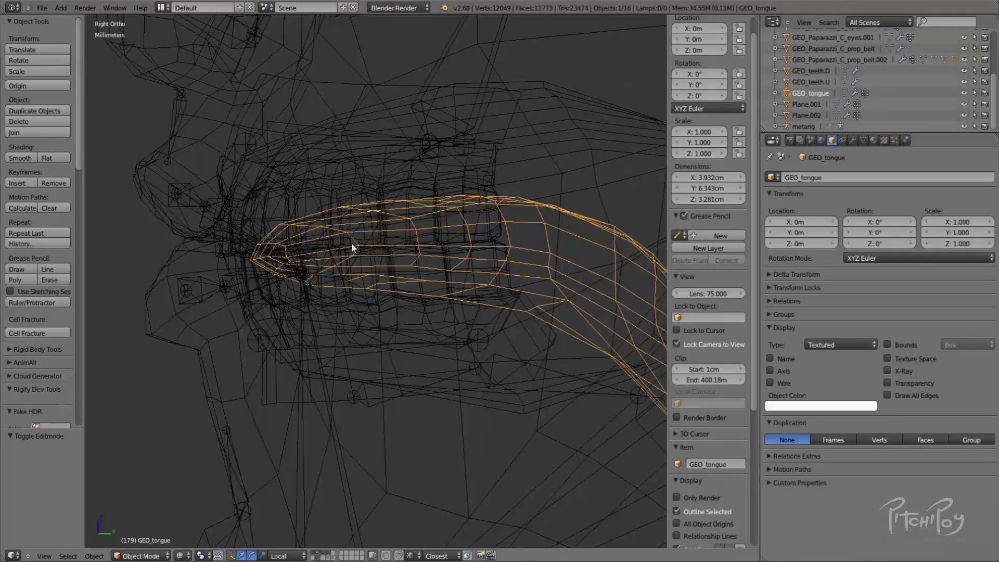
{"action": "right_click", "coordinate": [358, 326]}
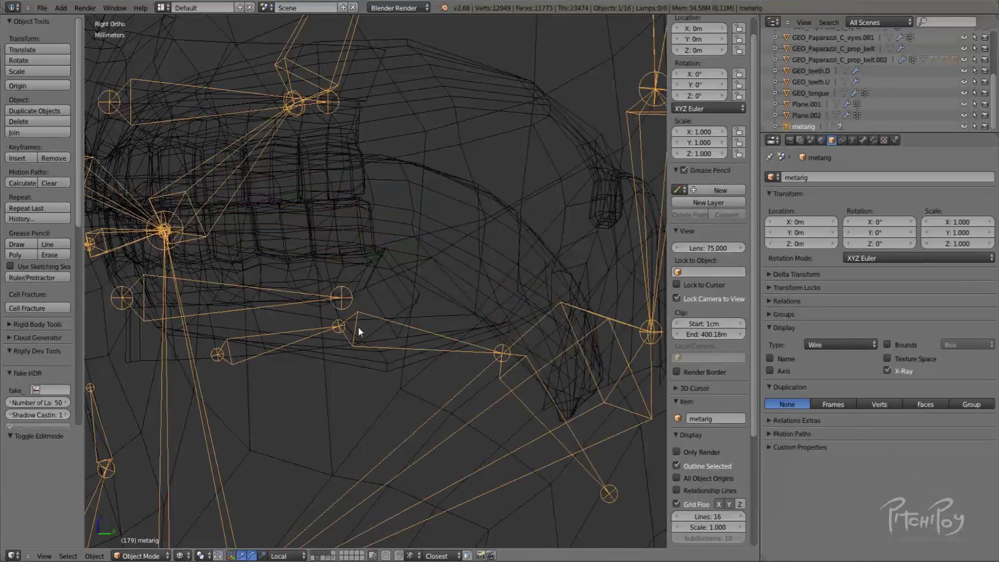
{"action": "key", "text": "Tab"}
{"action": "right_click", "coordinate": [254, 354]}
{"action": "right_click", "coordinate": [471, 351]}
{"action": "right_click", "coordinate": [544, 429], "text": "shift"}
{"action": "right_click", "coordinate": [279, 348], "text": "shift"}
{"action": "key", "text": "g"}
{"action": "left_click", "coordinate": [268, 193]}
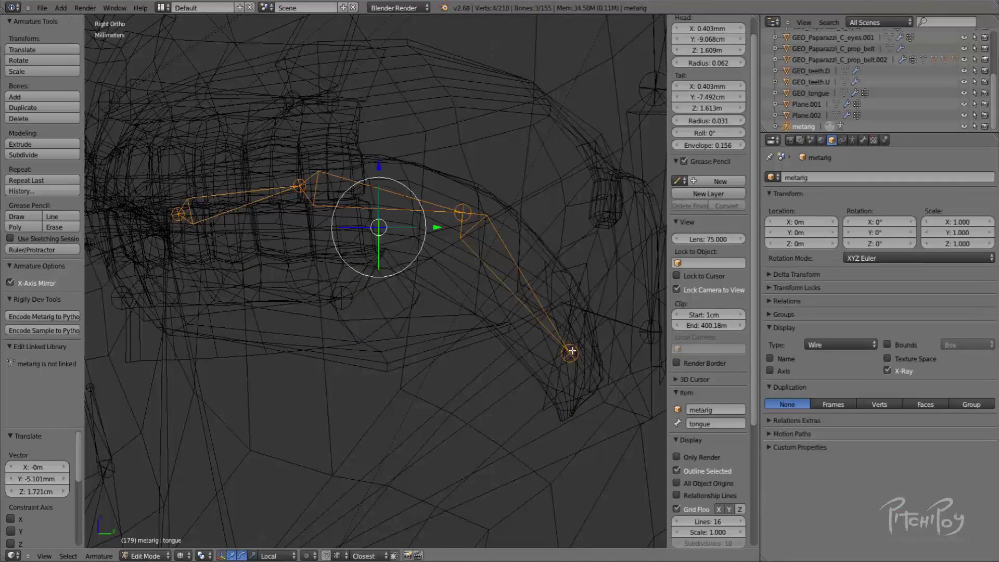
Adjust the root end and the rear joint of the tongue bone chain to follow the tongue's downward curve.
{"action": "right_click", "coordinate": [577, 359]}
{"action": "right_click", "coordinate": [572, 356]}
{"action": "key", "text": "g"}
{"action": "left_click", "coordinate": [567, 381]}
{"action": "right_click", "coordinate": [463, 210]}
{"action": "key", "text": "g"}
{"action": "left_click", "coordinate": [498, 253]}
Move the front joint of the tongue chain back and its tip end forward near the tongue's tip.
{"action": "right_click", "coordinate": [303, 186]}
{"action": "key", "text": "g"}
{"action": "left_click", "coordinate": [335, 189]}
{"action": "right_click", "coordinate": [163, 204]}
{"action": "right_click", "coordinate": [174, 219]}
{"action": "key", "text": "g"}
{"action": "left_click", "coordinate": [147, 202]}
Compare the tongue bone chain with the outline of the tongue mesh, focusing on the tip bone.
{"action": "key", "text": "Tab"}
{"action": "right_click", "coordinate": [387, 160]}
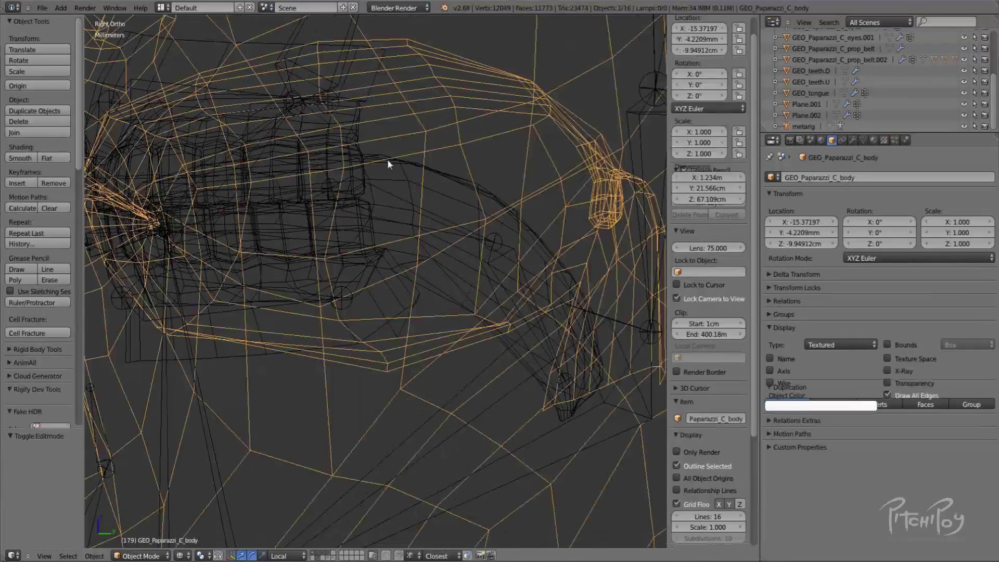
{"action": "right_click", "coordinate": [372, 173]}
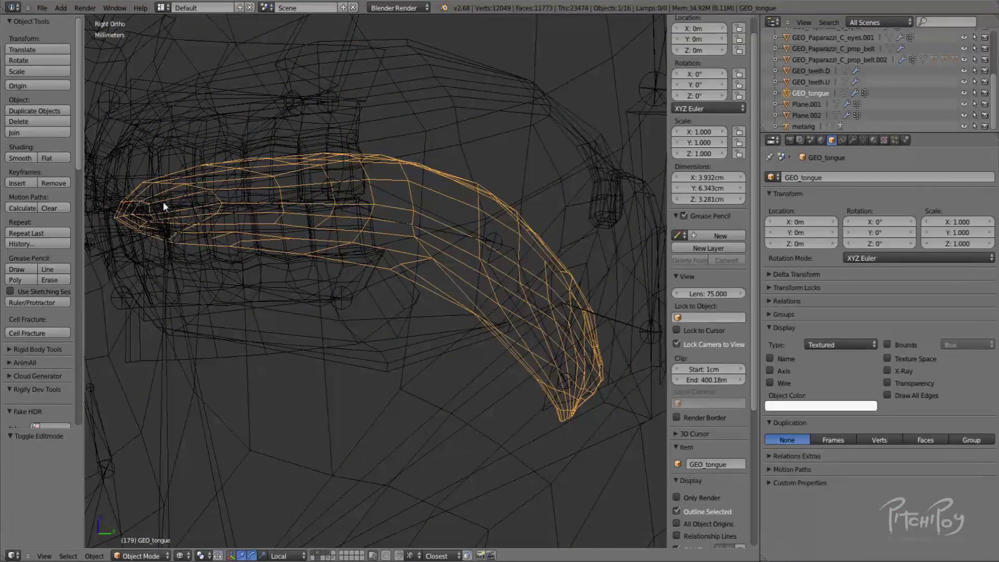
{"action": "key", "text": "Tab"}
{"action": "right_click", "coordinate": [196, 217]}
{"action": "key", "text": "Tab"}
{"action": "right_click", "coordinate": [208, 214]}
{"action": "right_click", "coordinate": [220, 185]}
{"action": "right_click", "coordinate": [225, 188]}
{"action": "right_click", "coordinate": [220, 189]}
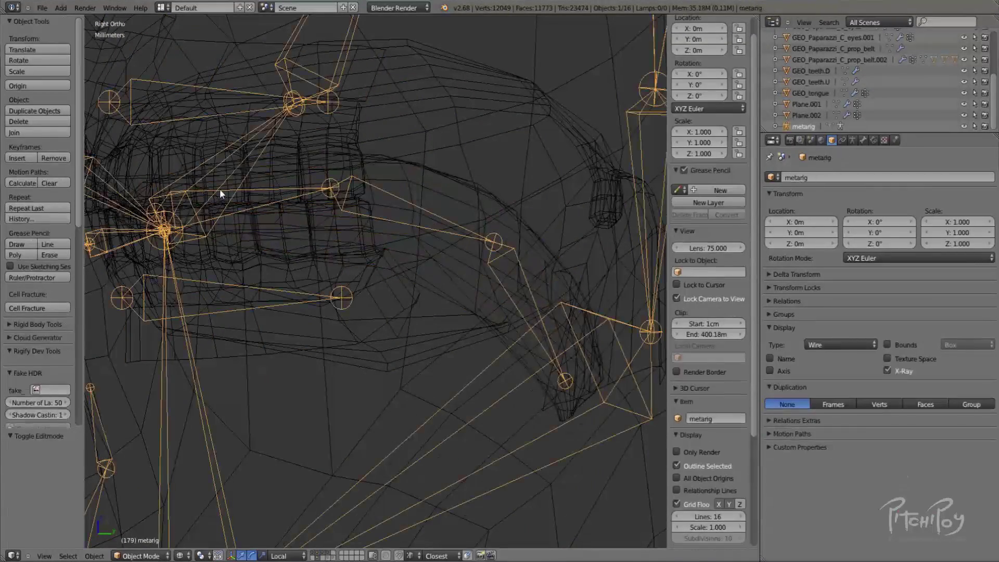
{"action": "key", "text": "Tab"}
{"action": "key", "text": "g"}
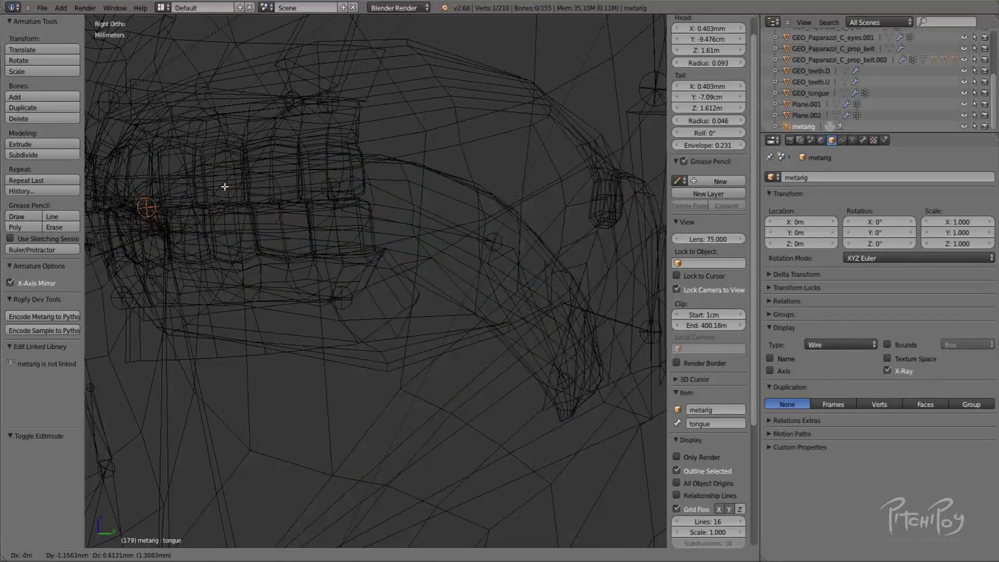
{"action": "right_click", "coordinate": [242, 198]}
Return the viewport to solid shading and review the face bones on the whole head.
{"action": "scroll", "coordinate": [270, 194], "scroll_direction": "down", "scroll_amount": 2}
{"action": "mouse_move", "coordinate": [276, 197]}
{"action": "middle_mouse_down"}
{"action": "mouse_move", "coordinate": [442, 288]}
{"action": "mouse_move", "coordinate": [463, 259]}
{"action": "mouse_move", "coordinate": [607, 261]}
{"action": "mouse_move", "coordinate": [323, 262]}
{"action": "mouse_move", "coordinate": [416, 248]}
{"action": "mouse_move", "coordinate": [351, 250]}
{"action": "middle_mouse_up"}
{"action": "key", "text": "z"}
{"action": "scroll", "coordinate": [416, 248], "scroll_direction": "down", "scroll_amount": 4}
{"action": "scroll", "coordinate": [432, 277], "scroll_direction": "down", "scroll_amount": 4}
{"action": "scroll", "coordinate": [437, 282], "scroll_direction": "up", "scroll_amount": 4}
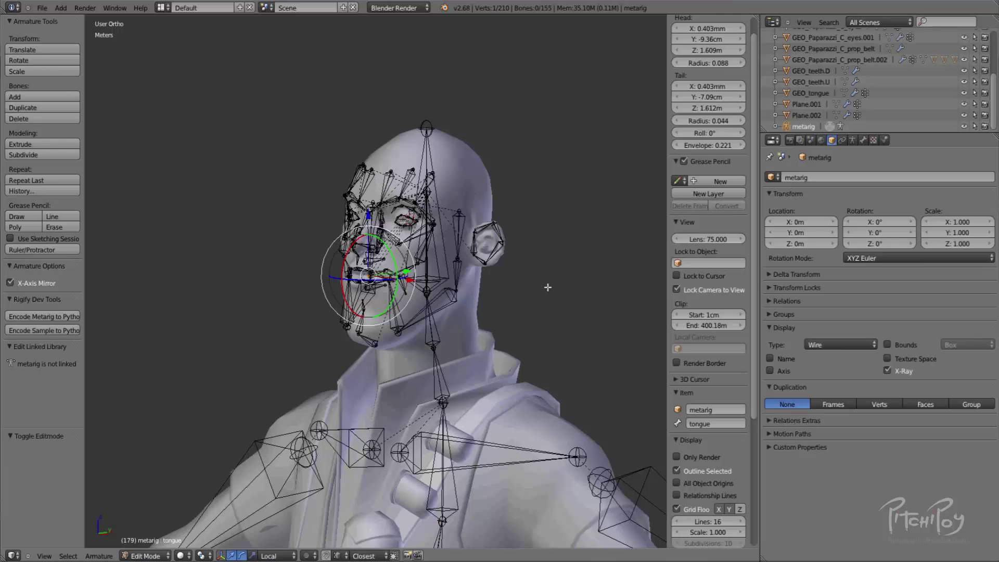
In the front view, move the outer end of the left shoulder bone about 36 mm inward and 13 mm up.
{"action": "middle_click_drag", "start_coordinate": [548, 287], "coordinate": [527, 311]}
{"action": "middle_click_drag", "start_coordinate": [424, 297], "coordinate": [425, 123], "text": "shift"}
{"action": "middle_click_drag", "start_coordinate": [477, 254], "coordinate": [489, 185]}
{"action": "right_click", "coordinate": [488, 182]}
{"action": "key", "text": "KP_1"}
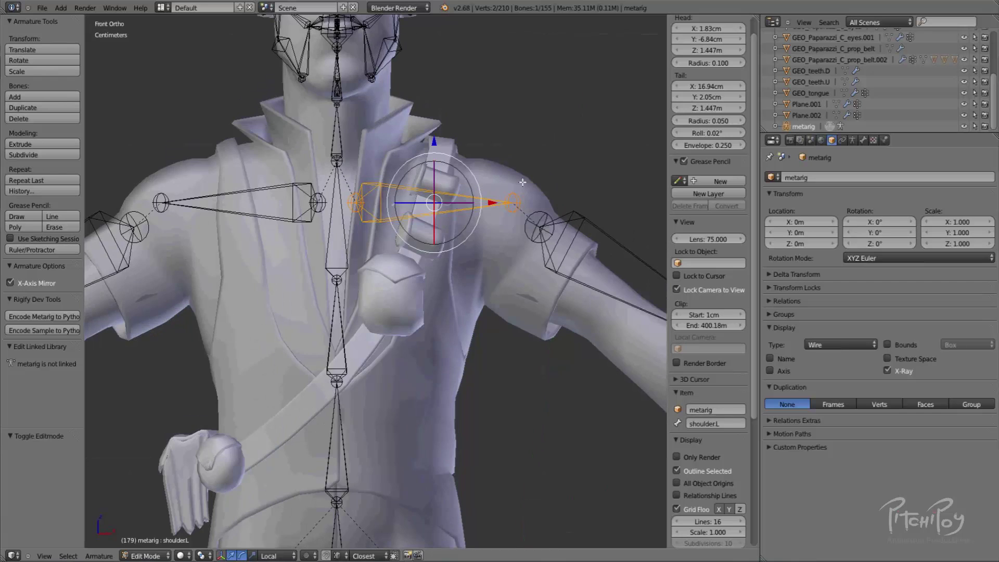
{"action": "right_click", "coordinate": [512, 191]}
{"action": "right_click", "coordinate": [510, 198]}
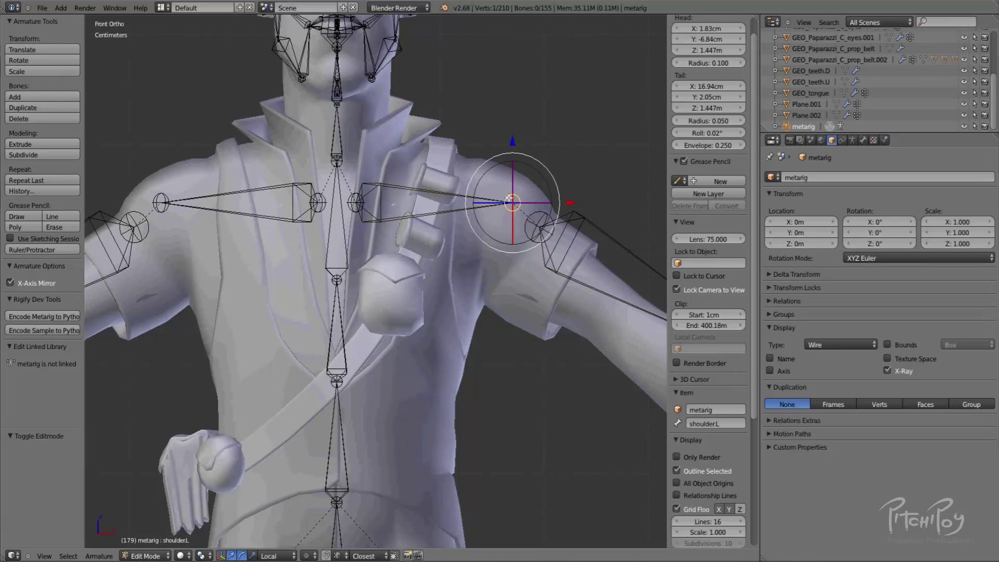
{"action": "key", "text": "g"}
{"action": "left_click", "coordinate": [498, 188]}
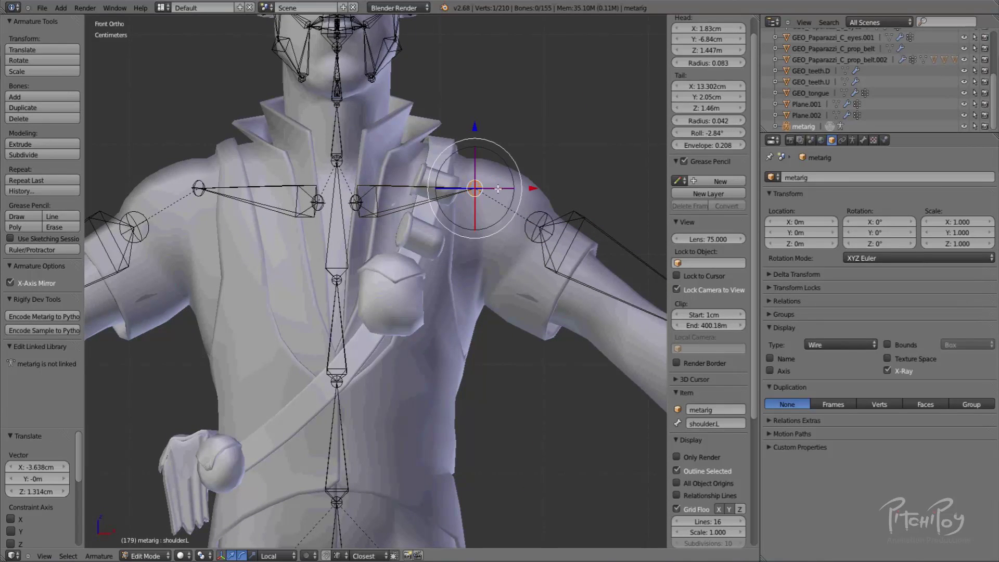
Nudge the inner end of the left shoulder bone in the front view and move it forward and up in the side view.
{"action": "left_click_drag", "start_coordinate": [358, 200], "coordinate": [358, 200]}
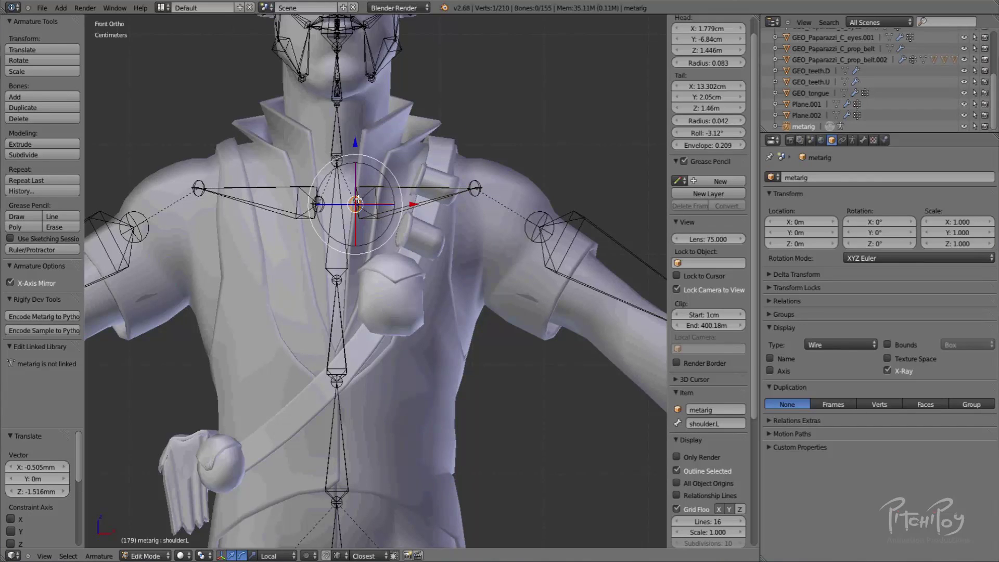
{"action": "key", "text": "KP_3"}
{"action": "key", "text": "g"}
{"action": "left_click", "coordinate": [386, 190]}
{"action": "middle_click_drag", "start_coordinate": [385, 191], "coordinate": [406, 230]}
{"action": "key", "text": "KP_3"}
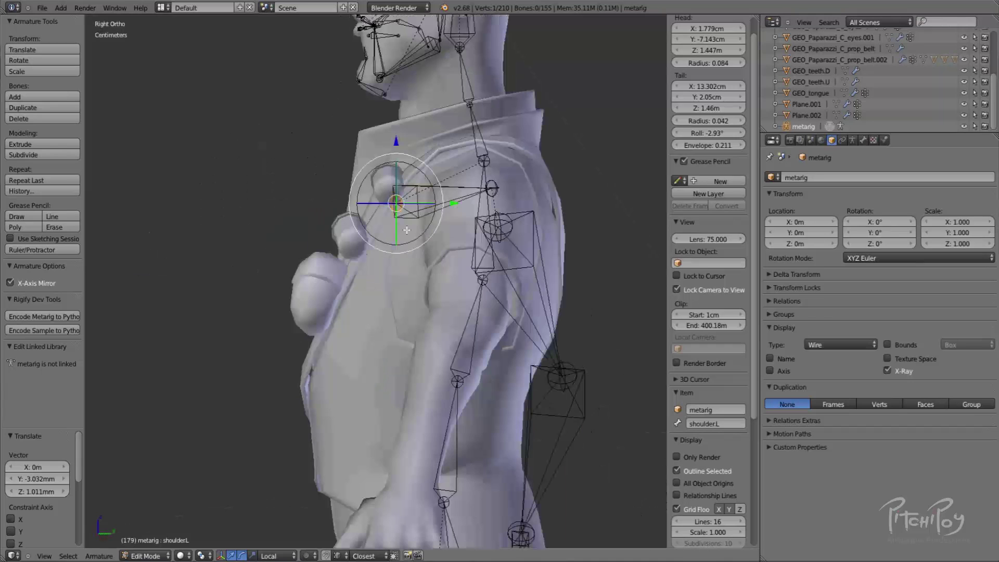
{"action": "left_click_drag", "start_coordinate": [404, 212], "coordinate": [400, 202]}
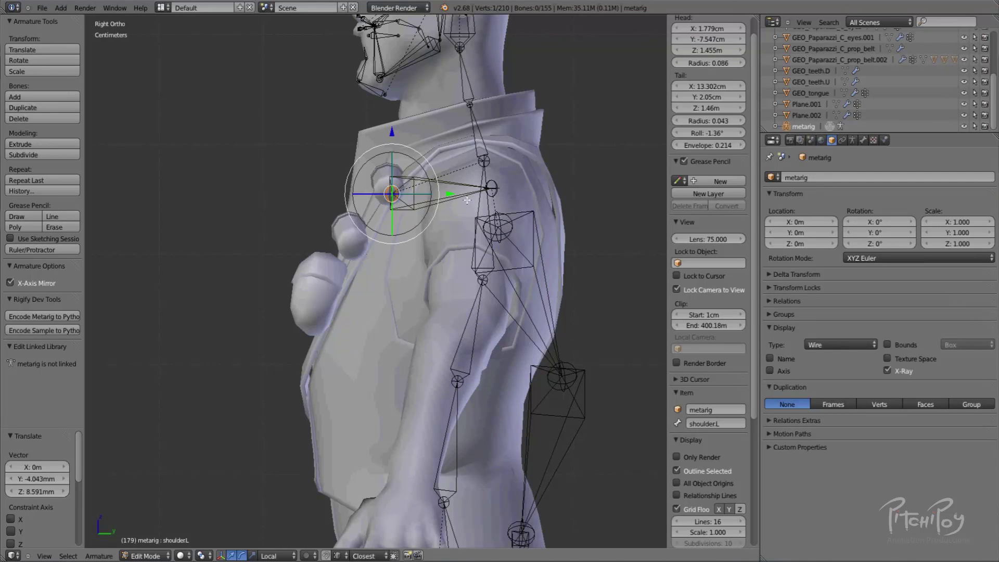
Move the left shoulder bone's outer end forward to about Y -6.8 cm and its inner end back to about Y -5.9 cm.
{"action": "left_click_drag", "start_coordinate": [500, 188], "coordinate": [456, 168]}
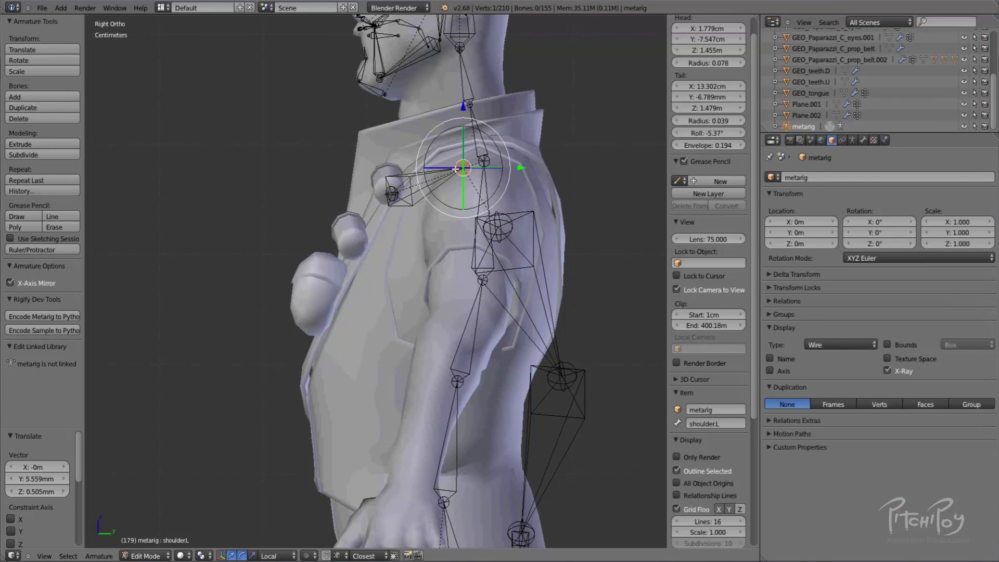
{"action": "right_click", "coordinate": [386, 199]}
{"action": "key", "text": "g"}
{"action": "left_click", "coordinate": [379, 198]}
{"action": "key", "text": "g"}
{"action": "left_click", "coordinate": [421, 193]}
{"action": "left_click_drag", "start_coordinate": [421, 193], "coordinate": [429, 195]}
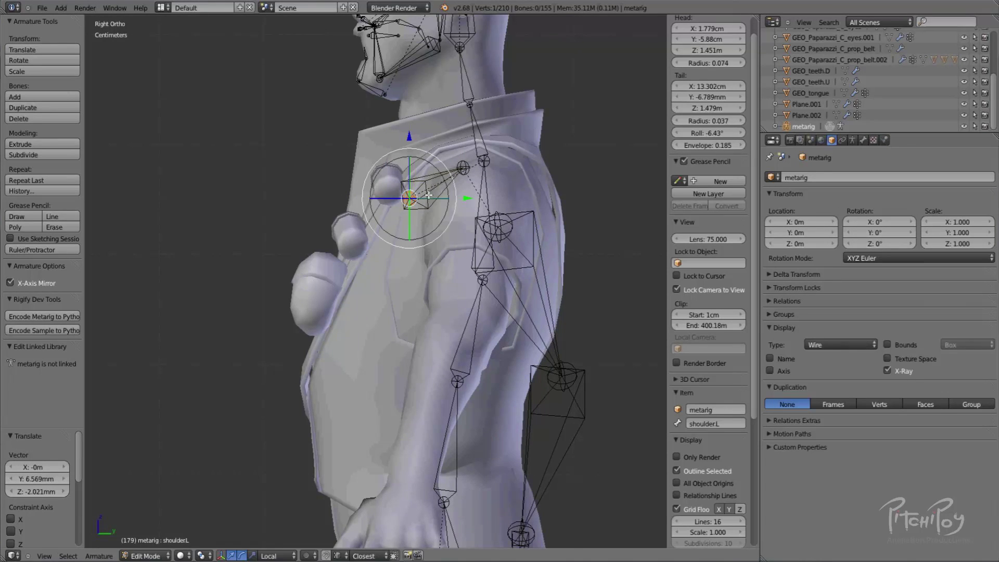
In the side view, move the left shoulder bone's outer end back and its inner end back about 4.5 mm.
{"action": "right_click", "coordinate": [460, 173]}
{"action": "key", "text": "g"}
{"action": "left_click", "coordinate": [490, 182]}
{"action": "right_click", "coordinate": [415, 198]}
{"action": "key", "text": "g"}
{"action": "left_click", "coordinate": [440, 199]}
From an angled view, move the left shoulder bone's outer end to about X 13.7 cm, Y 1.1 cm and its inner end to about Y -4.9 cm.
{"action": "middle_click_drag", "start_coordinate": [442, 198], "coordinate": [524, 231]}
{"action": "left_click_drag", "start_coordinate": [474, 125], "coordinate": [479, 145]}
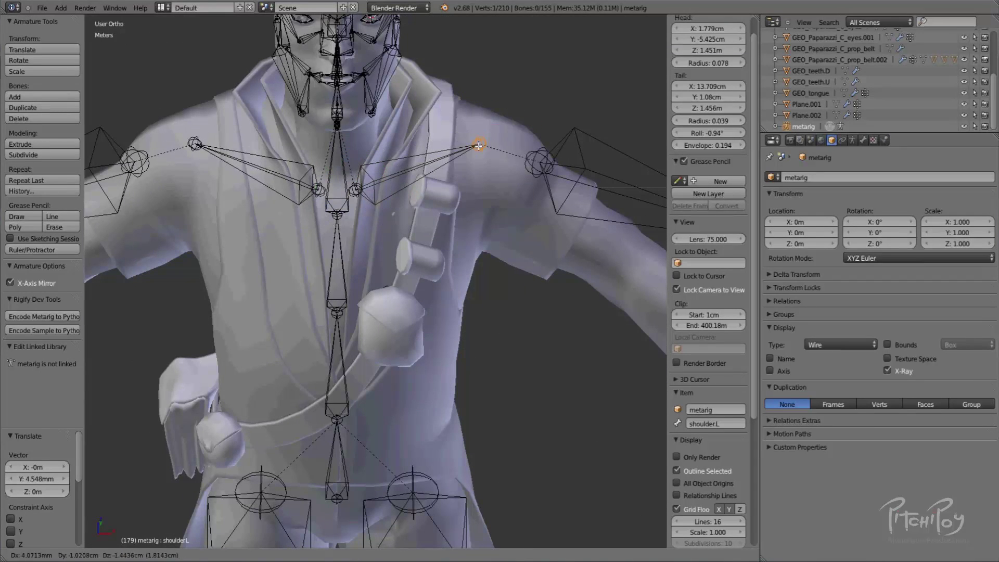
{"action": "left_click_drag", "start_coordinate": [359, 188], "coordinate": [349, 177]}
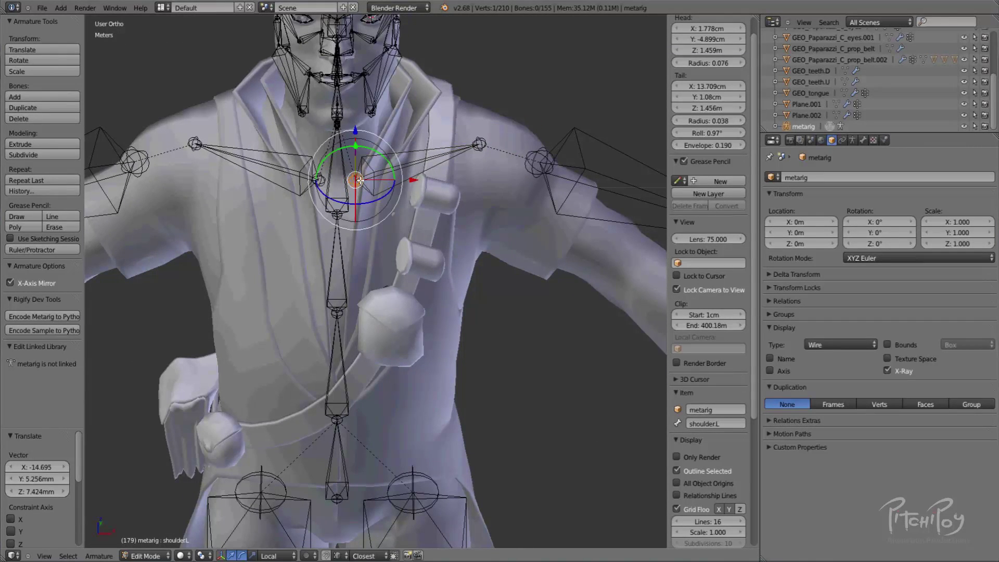
{"action": "scroll", "coordinate": [364, 156], "scroll_direction": "up", "scroll_amount": 3}
{"action": "right_click_drag", "start_coordinate": [345, 141], "coordinate": [340, 146]}
Move the start of the left upper arm bone into the shoulder, to about X 14.3 cm, Y 2.4 mm in the top view.
{"action": "right_click_drag", "start_coordinate": [567, 164], "coordinate": [580, 162]}
{"action": "scroll", "coordinate": [552, 178], "scroll_direction": "down", "scroll_amount": 5}
{"action": "middle_click_drag", "start_coordinate": [531, 229], "coordinate": [409, 273]}
{"action": "right_click", "coordinate": [492, 349]}
{"action": "key", "text": "KP_7"}
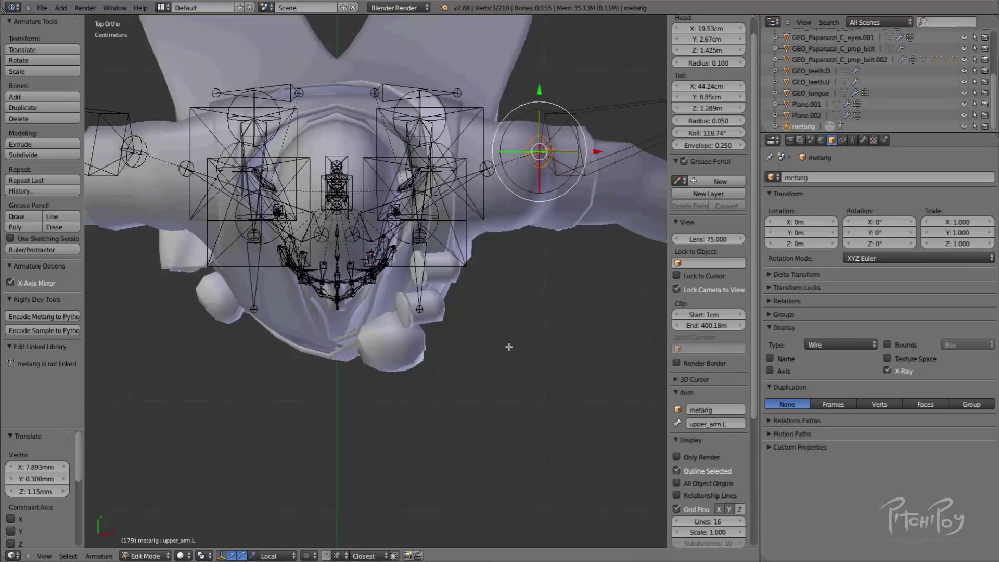
{"action": "middle_click_drag", "start_coordinate": [581, 167], "coordinate": [370, 230], "text": "shift"}
{"action": "key", "text": "g"}
{"action": "left_click", "coordinate": [424, 255]}
Move the left elbow joint onto the arm mesh in the top and front views, to about X 28 cm, Y 4.6 mm, Z 1.342 m.
{"action": "right_click", "coordinate": [589, 151]}
{"action": "middle_click_drag", "start_coordinate": [599, 175], "coordinate": [555, 178], "text": "shift"}
{"action": "key", "text": "g"}
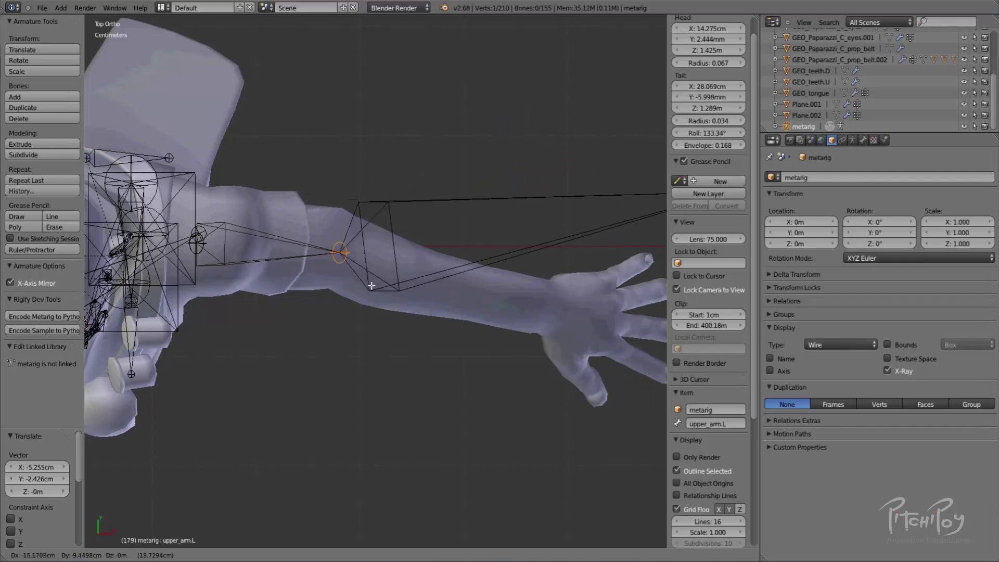
{"action": "left_click", "coordinate": [375, 274]}
{"action": "key", "text": "KP_1"}
{"action": "key", "text": "g"}
{"action": "left_click", "coordinate": [437, 199]}
{"action": "middle_click_drag", "start_coordinate": [357, 289], "coordinate": [495, 201]}
{"action": "middle_click_drag", "start_coordinate": [322, 242], "coordinate": [458, 229]}
{"action": "key", "text": "KP_1"}
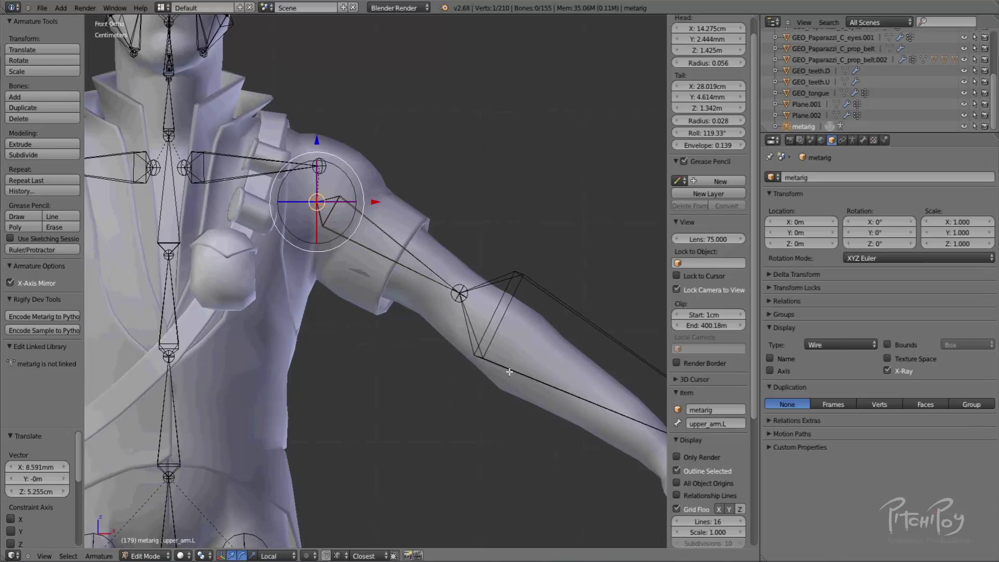
Refine the start of the left upper arm bone in the front view to about X 13.5 cm, Z 1.437 m.
{"action": "middle_click_drag", "start_coordinate": [510, 371], "coordinate": [428, 265], "text": "shift"}
{"action": "middle_click_drag", "start_coordinate": [279, 126], "coordinate": [420, 243], "text": "shift"}
{"action": "key", "text": "g"}
{"action": "left_click", "coordinate": [343, 192]}
{"action": "middle_click_drag", "start_coordinate": [384, 202], "coordinate": [334, 181]}
{"action": "key", "text": "KP_1"}
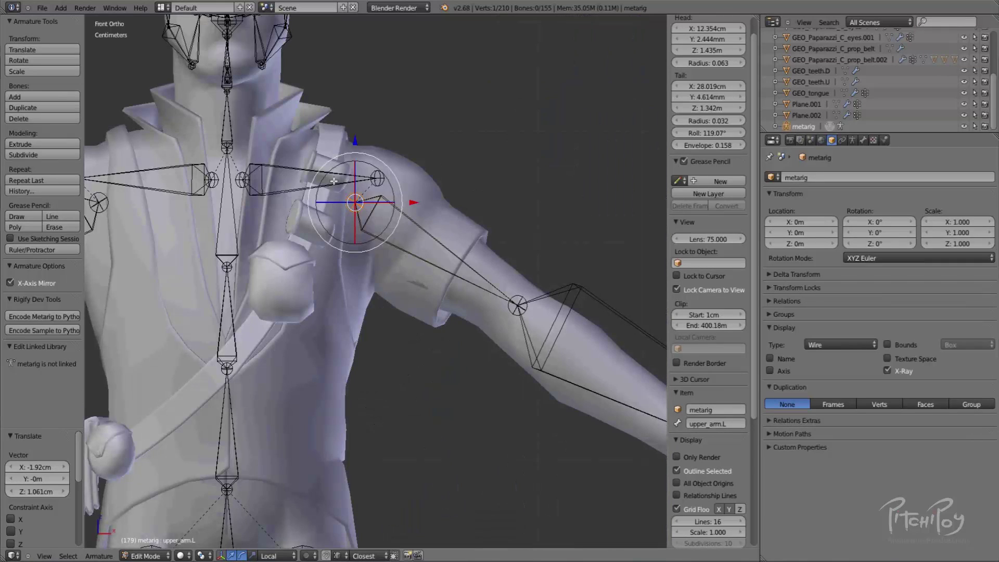
{"action": "key", "text": "g"}
{"action": "left_click", "coordinate": [417, 203]}
Nudge the left elbow joint inward in the front view to about X 27.1 cm, Z 1.34 m.
{"action": "right_click", "coordinate": [494, 292]}
{"action": "key", "text": "g"}
{"action": "left_click", "coordinate": [484, 288]}
{"action": "middle_click_drag", "start_coordinate": [485, 289], "coordinate": [446, 253], "text": "shift"}
{"action": "key", "text": "g"}
{"action": "left_click", "coordinate": [460, 285]}
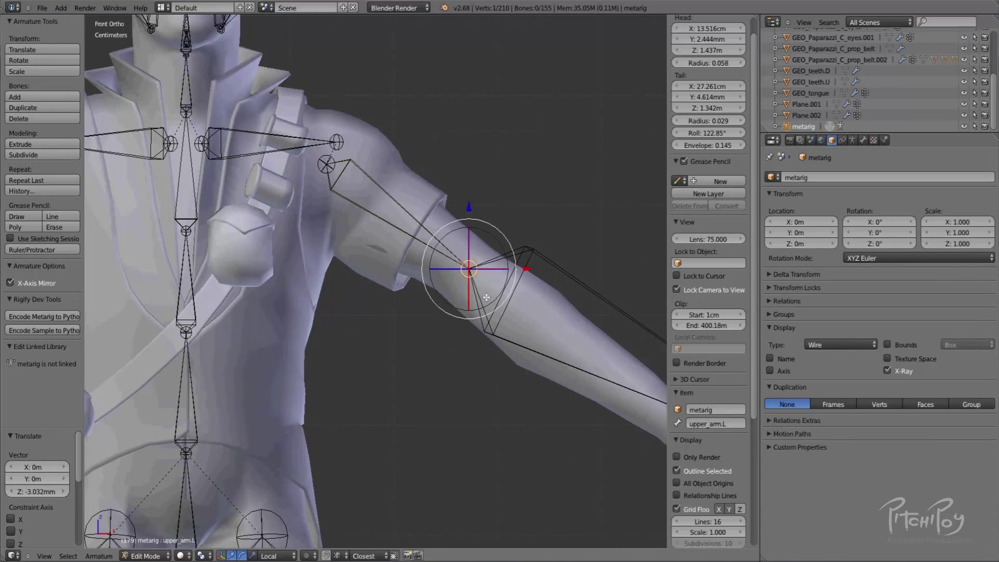
{"action": "middle_click_drag", "start_coordinate": [485, 294], "coordinate": [415, 245], "text": "shift"}
{"action": "key", "text": "g"}
{"action": "left_click", "coordinate": [415, 248]}
Move the left hand bone to the wrist in the front view and rotate it to follow the hand's slope.
{"action": "middle_click_drag", "start_coordinate": [639, 385], "coordinate": [459, 272], "text": "shift"}
{"action": "right_click", "coordinate": [631, 332]}
{"action": "key", "text": "g"}
{"action": "left_click", "coordinate": [478, 304]}
{"action": "key", "text": "r"}
{"action": "left_click", "coordinate": [498, 318]}
{"action": "key", "text": "g"}
{"action": "left_click", "coordinate": [497, 311]}
{"action": "key", "text": "r"}
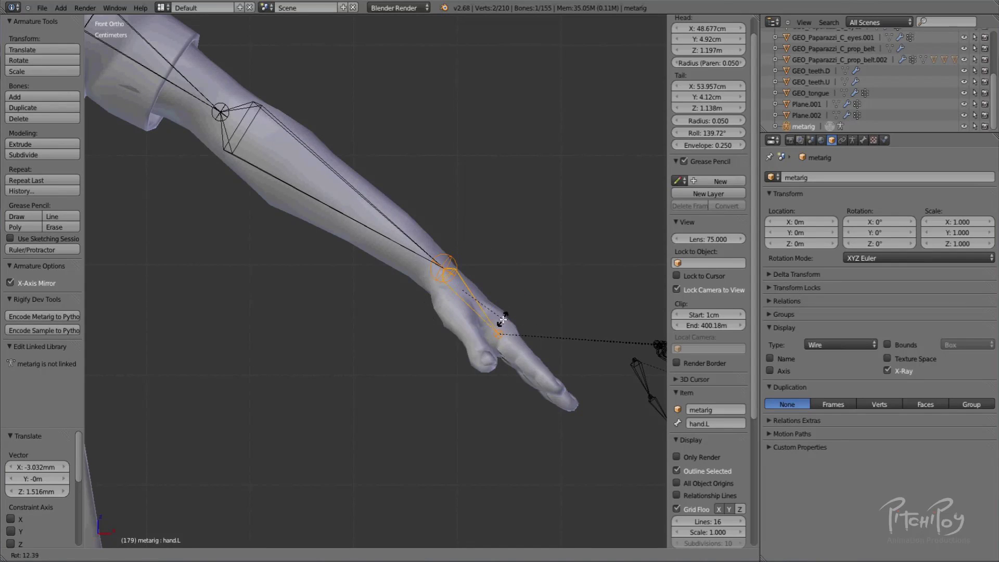
{"action": "left_click", "coordinate": [505, 319]}
Scale up the left hand bone, rotate it further and shift it so its wrist end lies at about X 47.9 cm.
{"action": "key", "text": "s"}
{"action": "right_click", "coordinate": [513, 317]}
{"action": "key", "text": "s"}
{"action": "left_click", "coordinate": [524, 328]}
{"action": "key", "text": "r"}
{"action": "left_click", "coordinate": [537, 325]}
{"action": "key", "text": "g"}
{"action": "left_click", "coordinate": [535, 326]}
In the top view, move the left hand bone onto the hand mesh, with its wrist end at about X 48.8 cm, Y -6.1 cm.
{"action": "middle_click_drag", "start_coordinate": [536, 326], "coordinate": [466, 346]}
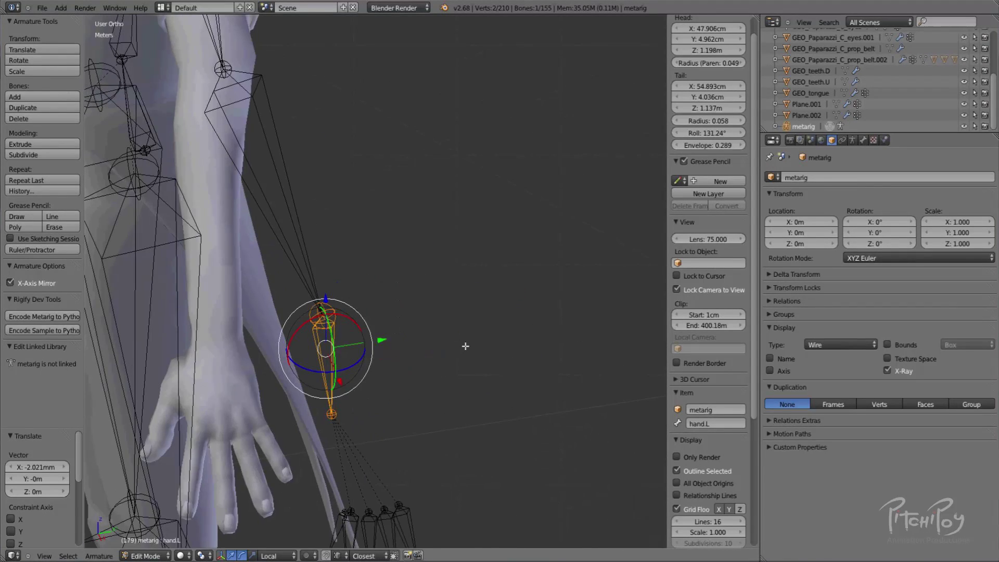
{"action": "key", "text": "KP_7"}
{"action": "key", "text": "g"}
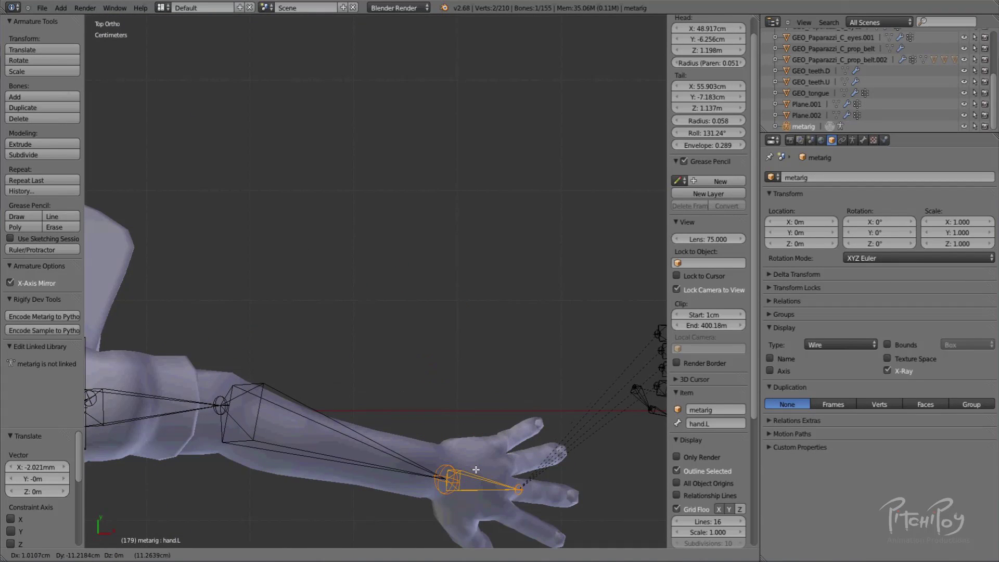
{"action": "left_click", "coordinate": [476, 469]}
{"action": "middle_click_drag", "start_coordinate": [491, 449], "coordinate": [505, 351], "text": "shift"}
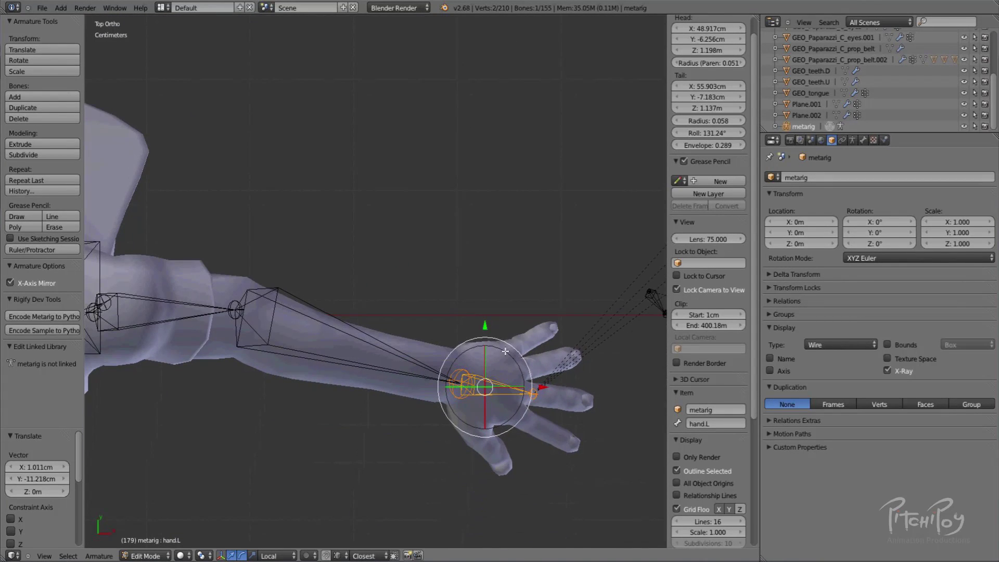
{"action": "key", "text": "g"}
{"action": "left_click", "coordinate": [491, 355]}
Reposition the left elbow joint in the top view to about X 27.1 cm, Y 2.1 mm.
{"action": "right_click", "coordinate": [243, 322]}
{"action": "right_click", "coordinate": [240, 312]}
{"action": "key", "text": "g"}
{"action": "left_click", "coordinate": [241, 321]}
{"action": "key", "text": "g"}
{"action": "left_click", "coordinate": [239, 314]}
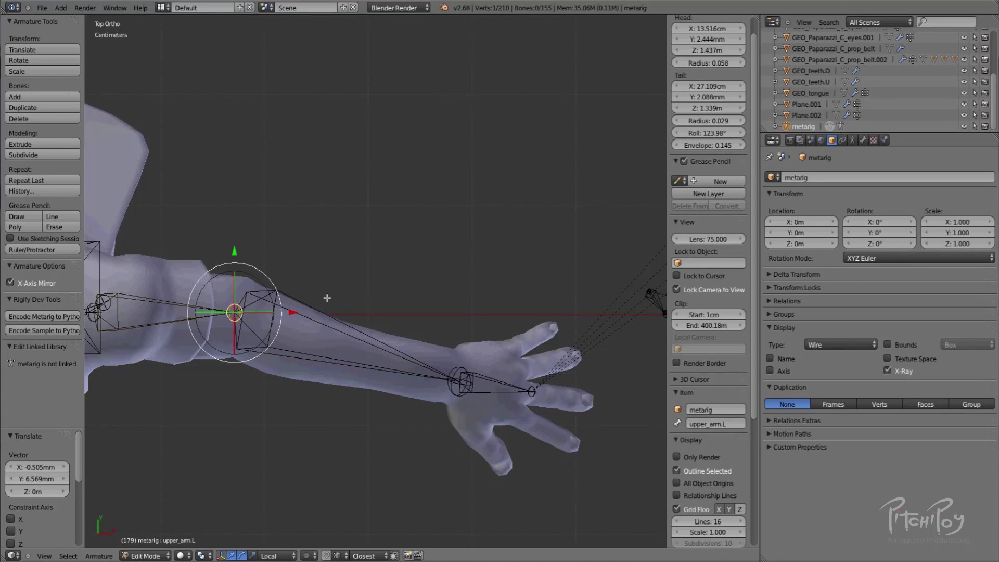
Move the left elbow joint outward about 7 mm and down about 1.5 mm in the front view.
{"action": "key", "text": "KP_1"}
{"action": "middle_click_drag", "start_coordinate": [337, 226], "coordinate": [413, 272], "text": "shift"}
{"action": "middle_click_drag", "start_coordinate": [302, 197], "coordinate": [307, 198], "text": "shift"}
{"action": "key", "text": "g"}
{"action": "left_click", "coordinate": [369, 215]}
{"action": "middle_click_drag", "start_coordinate": [372, 214], "coordinate": [503, 285], "text": "shift"}
Check the arm bones against the body, and shift the left elbow joint forward to about Y -2.9 mm in the top view.
{"action": "scroll", "coordinate": [504, 285], "scroll_direction": "down", "scroll_amount": 6}
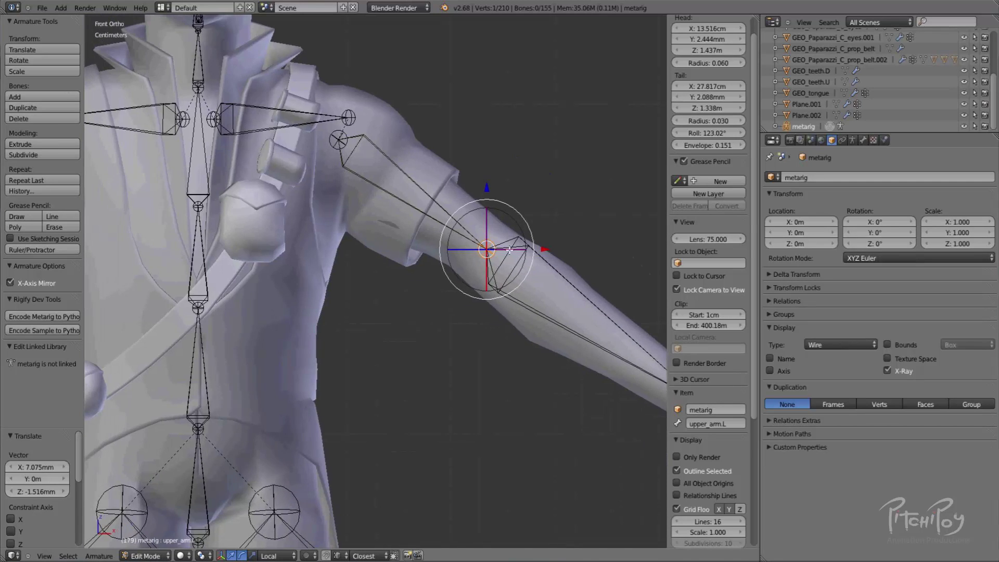
{"action": "middle_click_drag", "start_coordinate": [423, 249], "coordinate": [457, 260]}
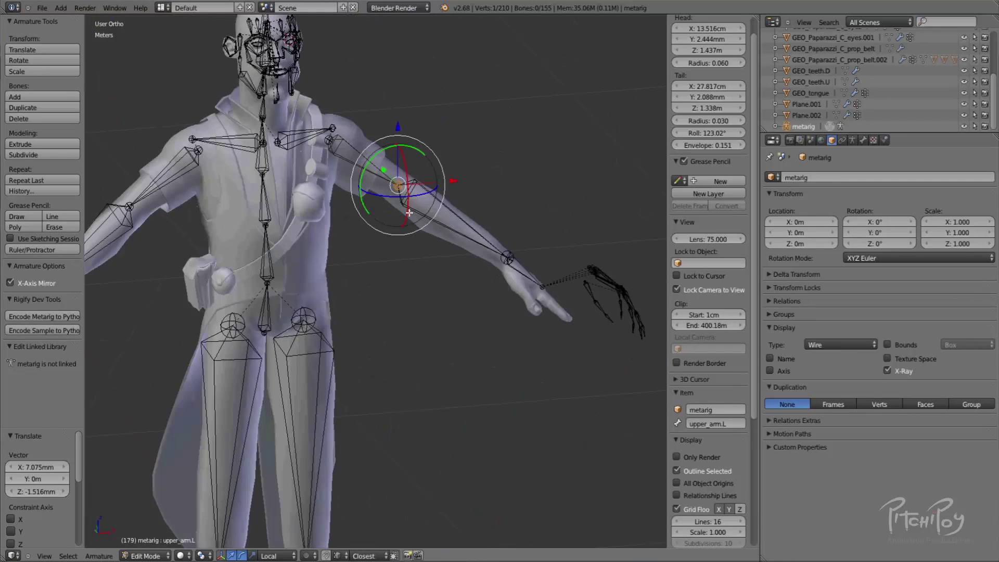
{"action": "scroll", "coordinate": [457, 281], "scroll_direction": "up", "scroll_amount": 3}
{"action": "scroll", "coordinate": [461, 294], "scroll_direction": "down", "scroll_amount": 4}
{"action": "middle_click_drag", "start_coordinate": [394, 146], "coordinate": [450, 255], "text": "shift"}
{"action": "scroll", "coordinate": [367, 251], "scroll_direction": "up", "scroll_amount": 2}
{"action": "key", "text": "KP_7"}
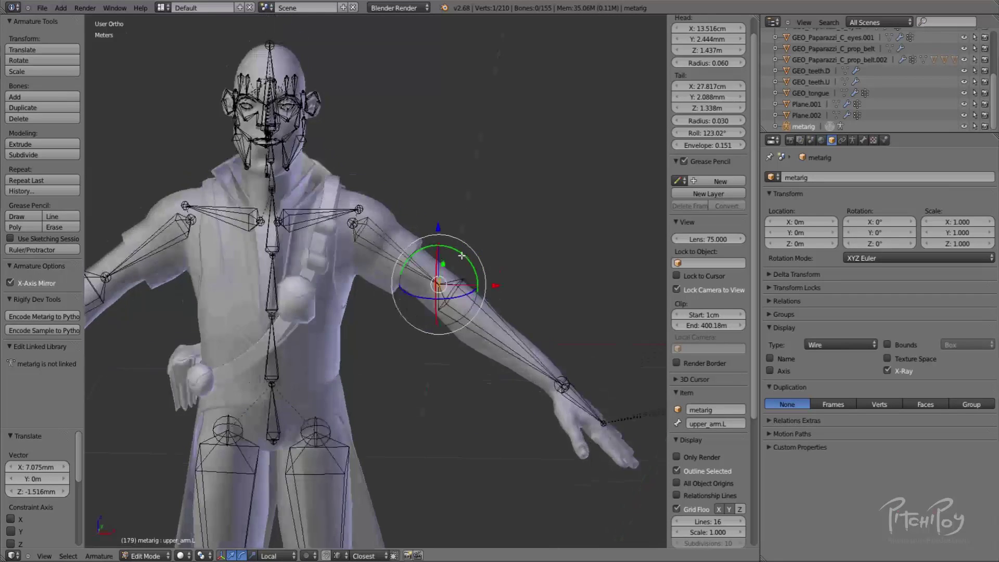
{"action": "middle_click_drag", "start_coordinate": [511, 243], "coordinate": [423, 258], "text": "shift"}
{"action": "scroll", "coordinate": [470, 127], "scroll_direction": "up", "scroll_amount": 6}
{"action": "key", "text": "g"}
{"action": "left_click", "coordinate": [422, 267]}
Fine-tune the left elbow joint in the front view to about X 27.3 cm, Z 1.341 m.
{"action": "key", "text": "KP_1"}
{"action": "key", "text": "g"}
{"action": "left_click", "coordinate": [434, 250]}
{"action": "key", "text": "g"}
{"action": "left_click", "coordinate": [435, 251]}
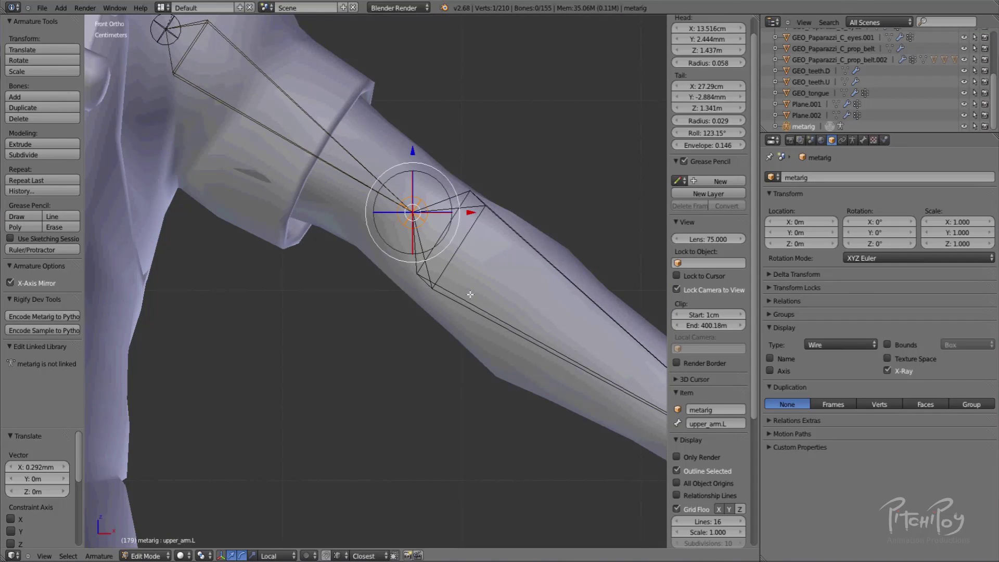
Compare the arm bones in wireframe and solid shading, and move the left hand bone about 13 mm inward in the front view.
{"action": "middle_click_drag", "start_coordinate": [470, 294], "coordinate": [409, 230], "text": "shift"}
{"action": "key", "text": "z"}
{"action": "key", "text": "z"}
{"action": "key", "text": "z"}
{"action": "scroll", "coordinate": [393, 282], "scroll_direction": "down", "scroll_amount": 4}
{"action": "key", "text": "z"}
{"action": "right_click", "coordinate": [560, 353]}
{"action": "right_click", "coordinate": [576, 386]}
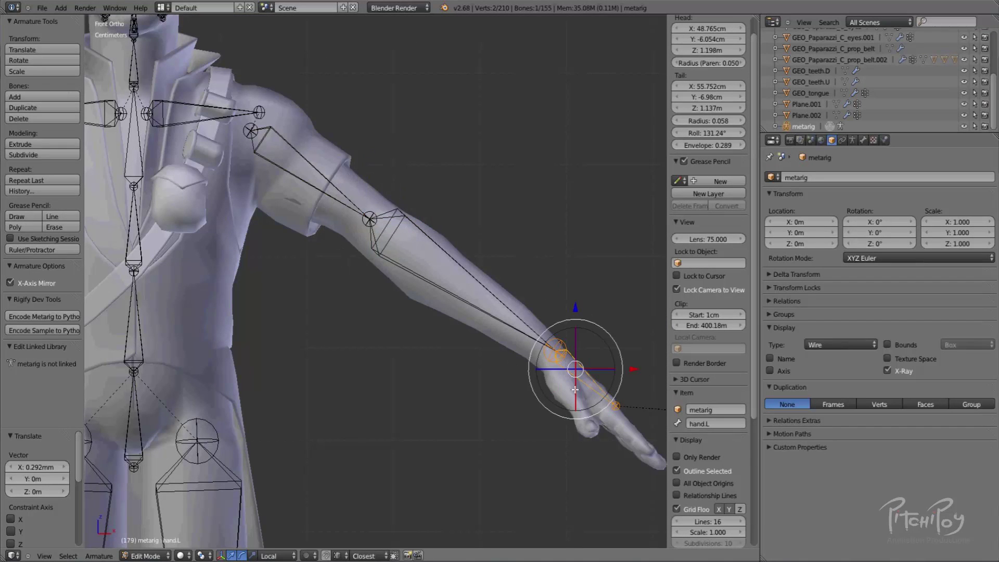
{"action": "middle_click_drag", "start_coordinate": [576, 385], "coordinate": [547, 343], "text": "shift"}
{"action": "key", "text": "g"}
{"action": "left_click", "coordinate": [543, 332]}
Nudge and rotate the left hand bone in the front view so it runs from about X 48.4 cm, Z 1.195 m to X 55 cm, Z 1.131 m.
{"action": "middle_click_drag", "start_coordinate": [416, 320], "coordinate": [566, 420], "text": "shift"}
{"action": "middle_click_drag", "start_coordinate": [457, 165], "coordinate": [597, 207], "text": "shift"}
{"action": "middle_click_drag", "start_coordinate": [547, 268], "coordinate": [297, 138], "text": "shift"}
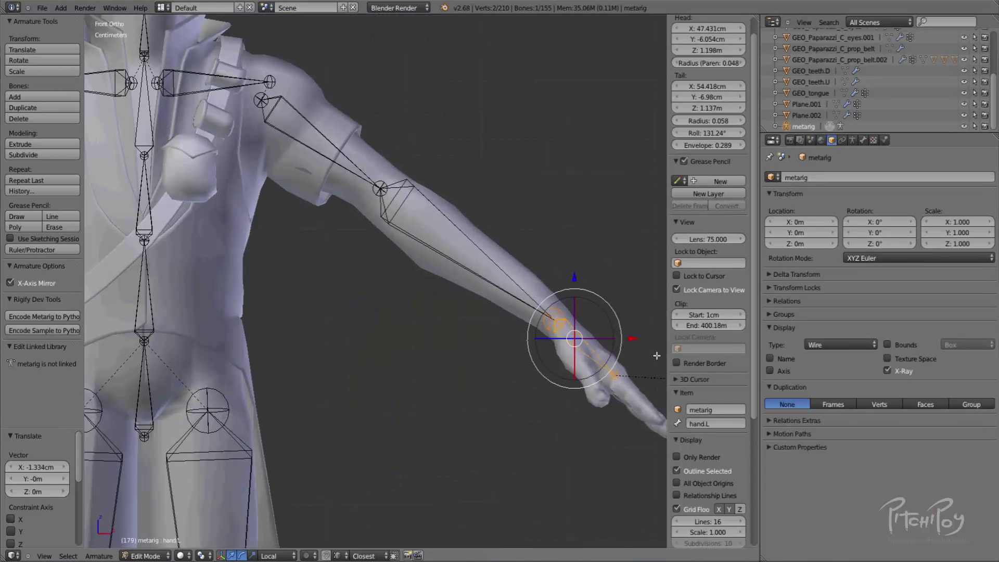
{"action": "middle_click_drag", "start_coordinate": [655, 355], "coordinate": [544, 265], "text": "shift"}
{"action": "scroll", "coordinate": [514, 224], "scroll_direction": "up", "scroll_amount": 2}
{"action": "key", "text": "g"}
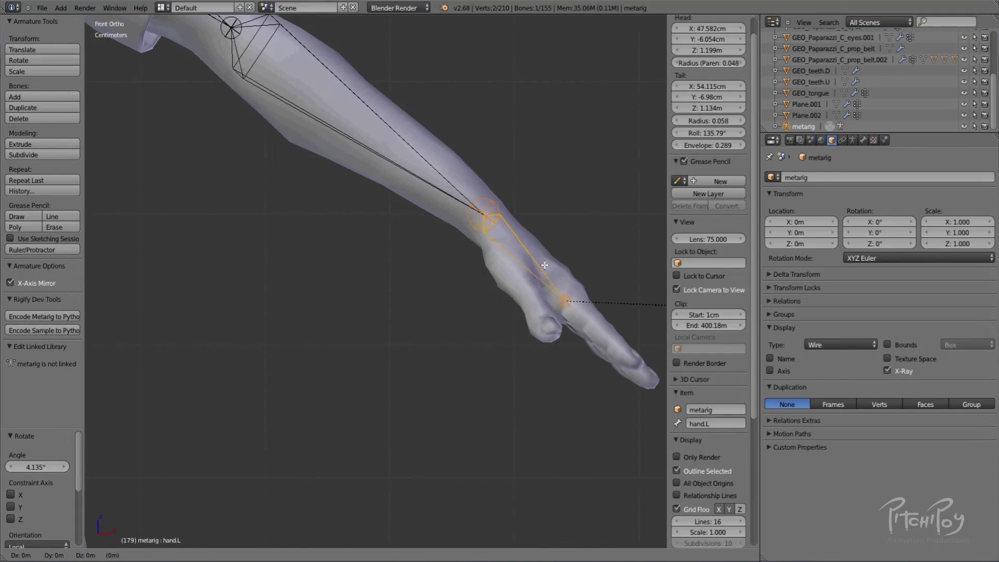
{"action": "left_click", "coordinate": [544, 265]}
{"action": "key", "text": "g"}
{"action": "left_click", "coordinate": [555, 275]}
{"action": "key", "text": "r"}
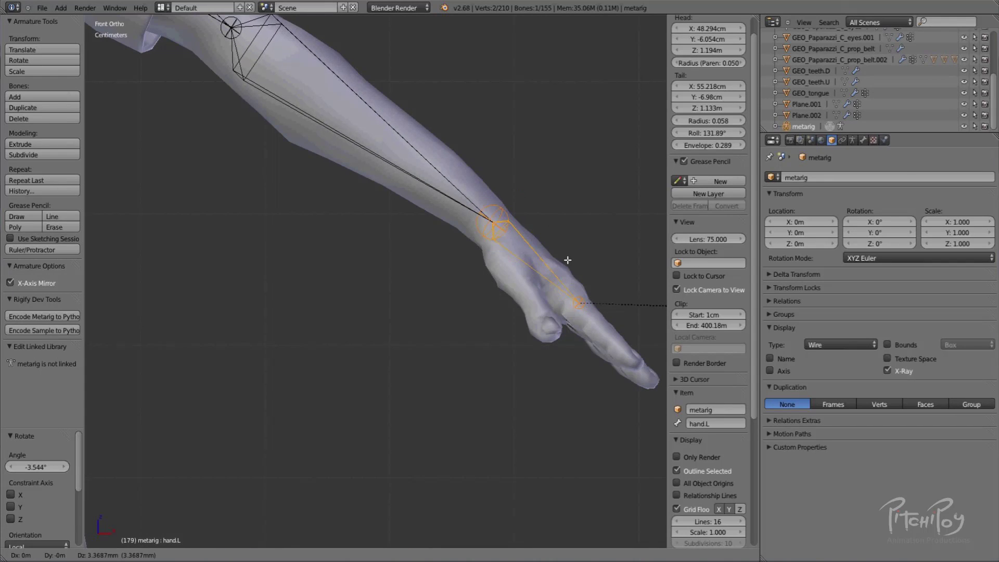
{"action": "left_click", "coordinate": [568, 263]}
Adjust the left elbow joint in the top view to about X 27.1 cm, Y -1.2 mm.
{"action": "middle_click_drag", "start_coordinate": [567, 264], "coordinate": [419, 318]}
{"action": "key", "text": "KP_7"}
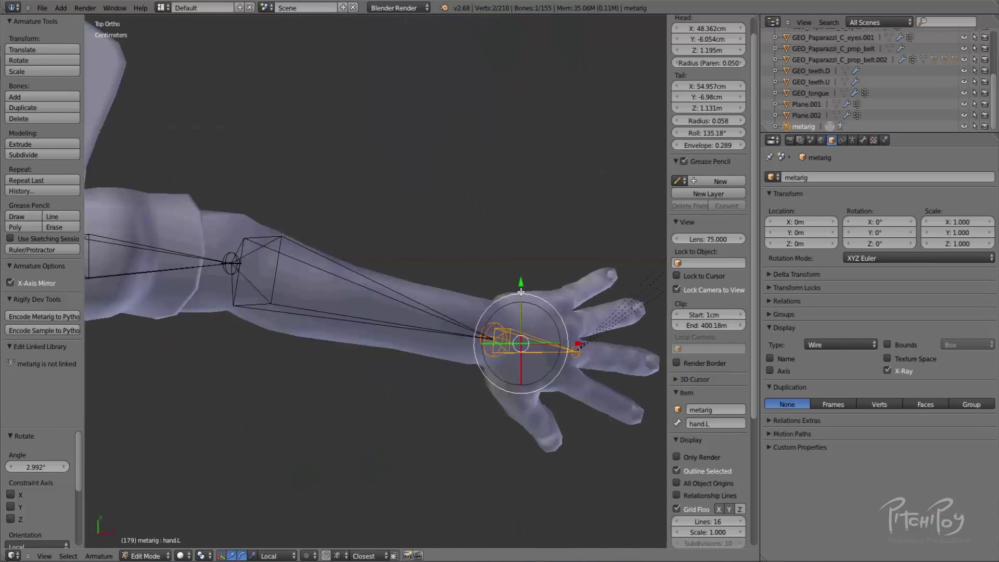
{"action": "right_click", "coordinate": [585, 354]}
{"action": "middle_click_drag", "start_coordinate": [485, 337], "coordinate": [600, 358], "text": "shift"}
{"action": "right_click", "coordinate": [350, 281]}
{"action": "middle_click_drag", "start_coordinate": [348, 280], "coordinate": [363, 143]}
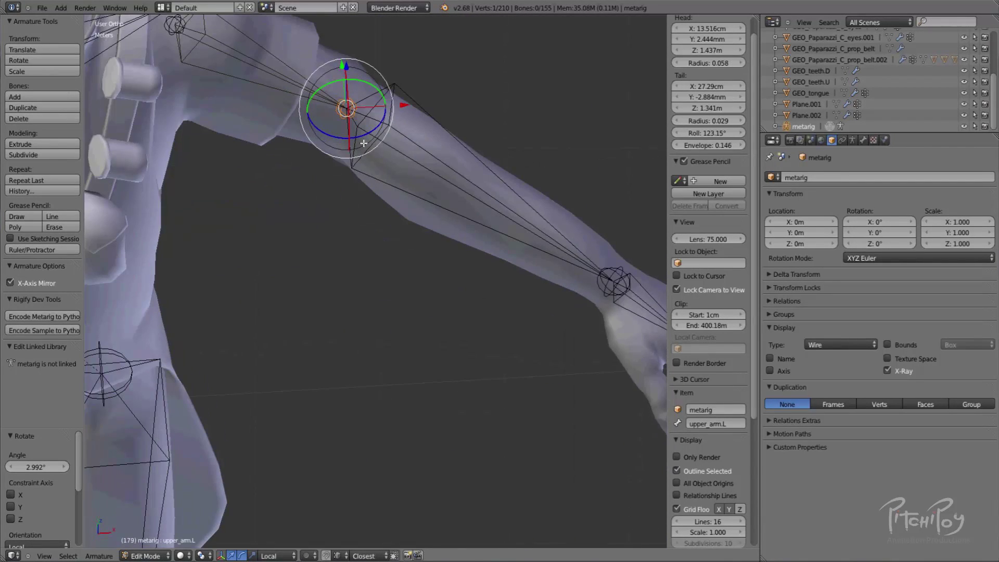
{"action": "key", "text": "KP_7"}
{"action": "key", "text": "g"}
{"action": "left_click", "coordinate": [374, 260]}
Nudge the forearm's wrist end in the front view about 1.7 mm inward and 0.8 mm down.
{"action": "right_click", "coordinate": [600, 362]}
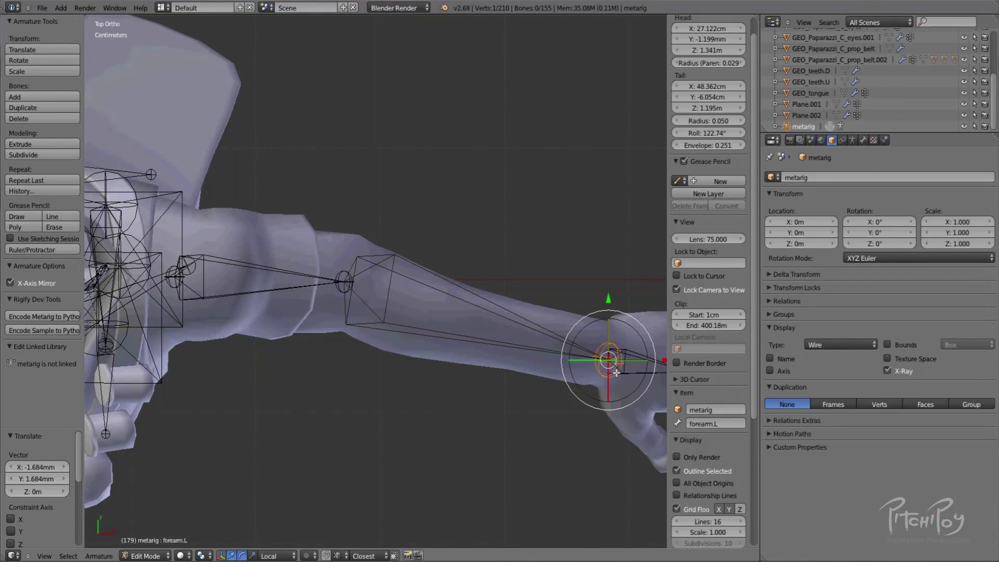
{"action": "key", "text": "KP_1"}
{"action": "key", "text": "g"}
{"action": "left_click", "coordinate": [584, 290]}
{"action": "middle_click_drag", "start_coordinate": [591, 286], "coordinate": [441, 251], "text": "shift"}
Move the tip of the left hand bone about 6 mm back along Y, viewing the back of the hand.
{"action": "right_click", "coordinate": [565, 282]}
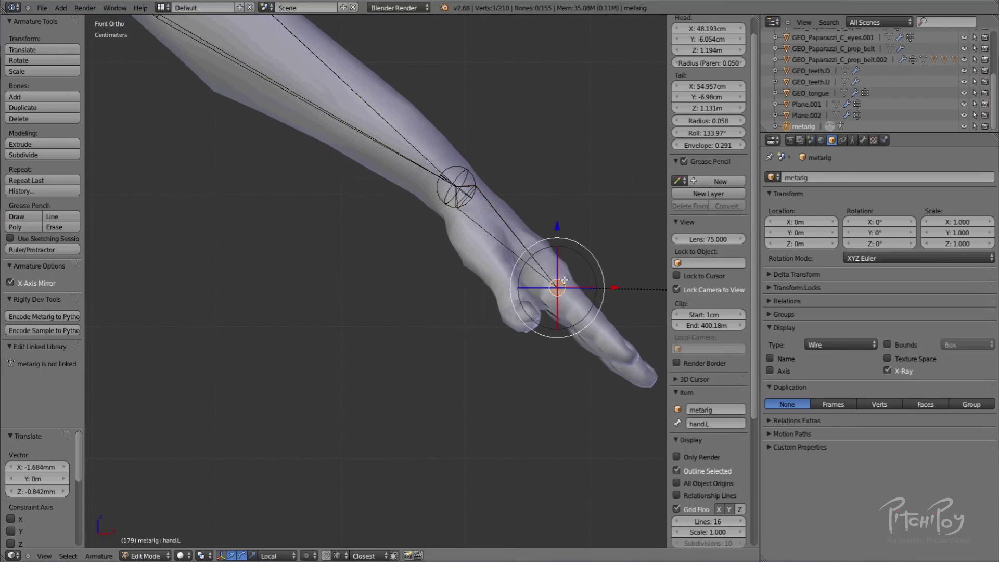
{"action": "left_click", "coordinate": [562, 284]}
{"action": "middle_click_drag", "start_coordinate": [562, 285], "coordinate": [422, 348]}
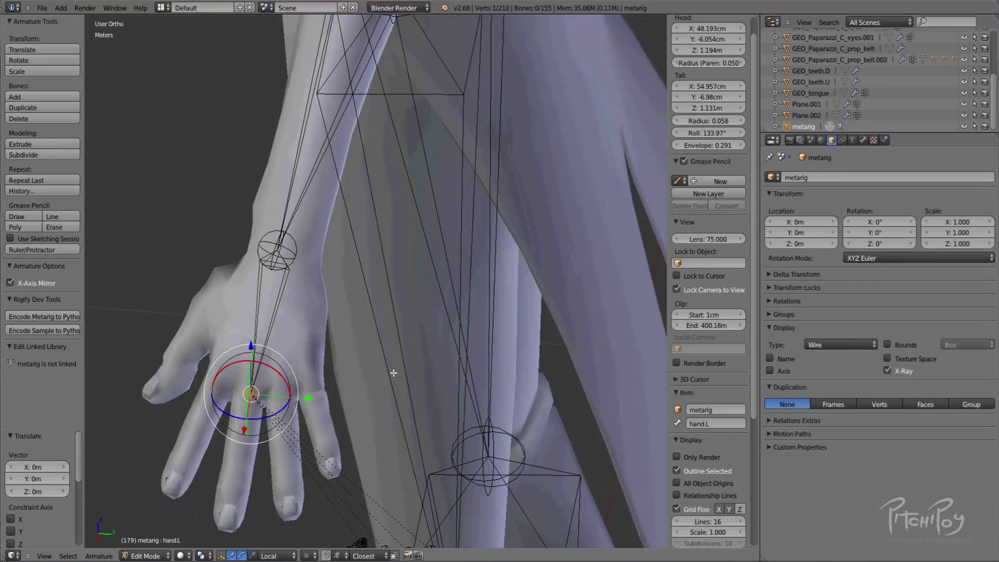
{"action": "middle_click_drag", "start_coordinate": [394, 381], "coordinate": [479, 269], "text": "shift"}
{"action": "scroll", "coordinate": [442, 303], "scroll_direction": "up", "scroll_amount": 4}
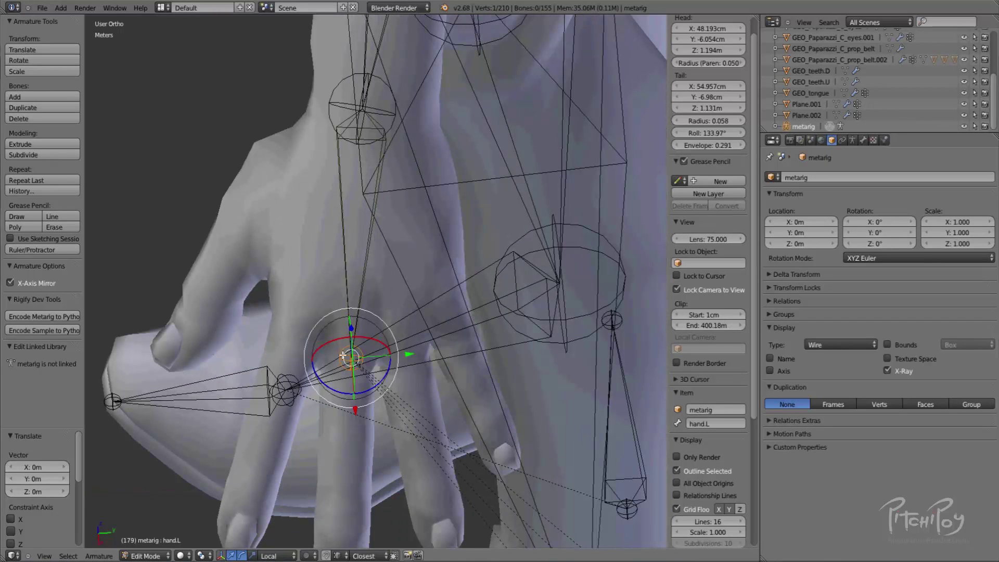
{"action": "key", "text": "g"}
{"action": "left_click", "coordinate": [359, 356]}
Nudge the left hand bone's tip forward to about X 55.1 cm, Y -6.65 cm.
{"action": "scroll", "coordinate": [413, 436], "scroll_direction": "down", "scroll_amount": 4}
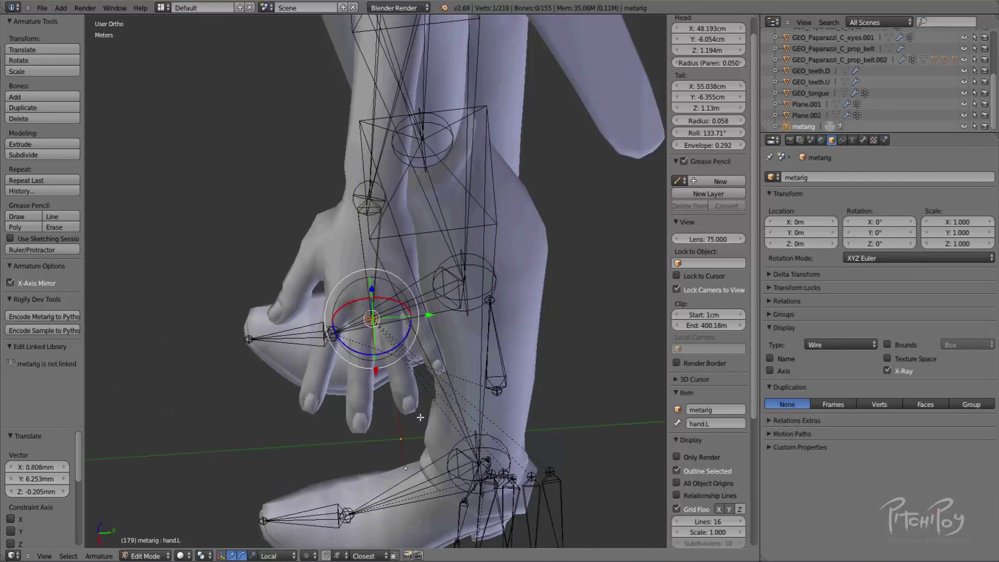
{"action": "middle_click_drag", "start_coordinate": [413, 436], "coordinate": [469, 182], "text": "shift"}
{"action": "middle_click_drag", "start_coordinate": [428, 55], "coordinate": [455, 164], "text": "shift"}
{"action": "left_click_drag", "start_coordinate": [447, 141], "coordinate": [442, 141]}
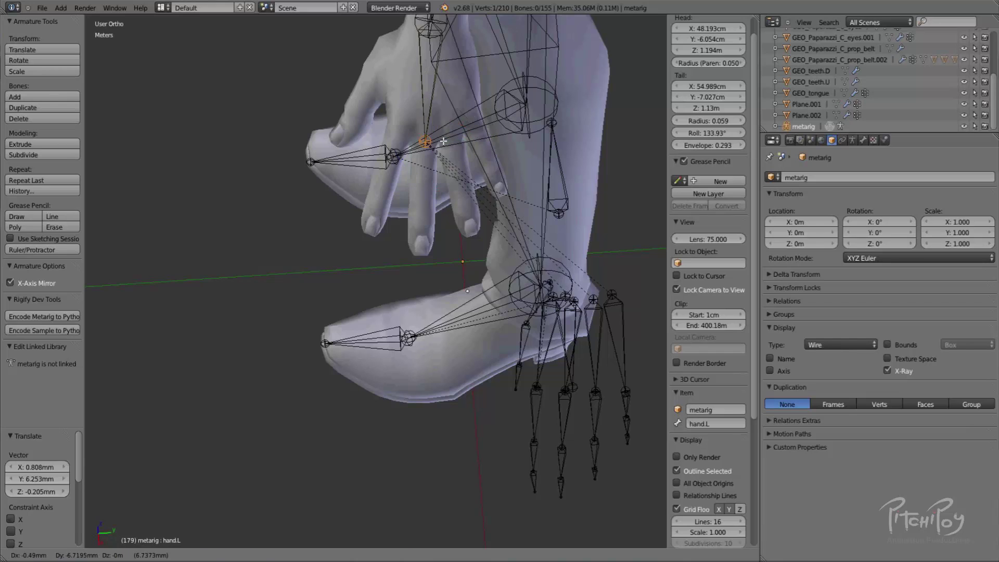
{"action": "left_click", "coordinate": [443, 141]}
{"action": "middle_click_drag", "start_coordinate": [480, 251], "coordinate": [543, 195]}
Box-select the left hand's detached finger bones, invert the selection and hide all the other bones.
{"action": "key", "text": "a"}
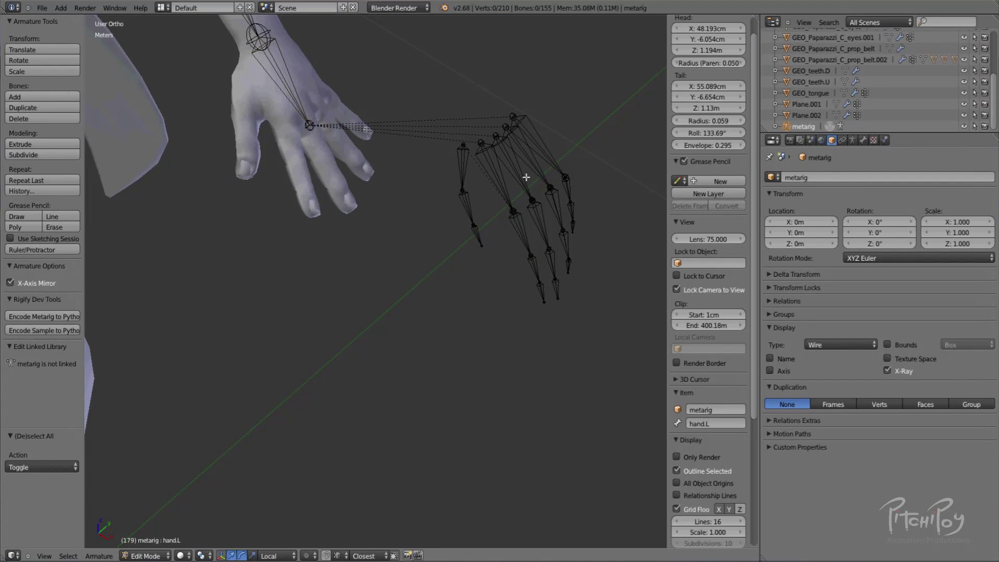
{"action": "key", "text": "a"}
{"action": "key", "text": "a"}
{"action": "key", "text": "b"}
{"action": "left_click_drag", "start_coordinate": [592, 86], "coordinate": [424, 375]}
{"action": "scroll", "coordinate": [431, 228], "scroll_direction": "down", "scroll_amount": 5}
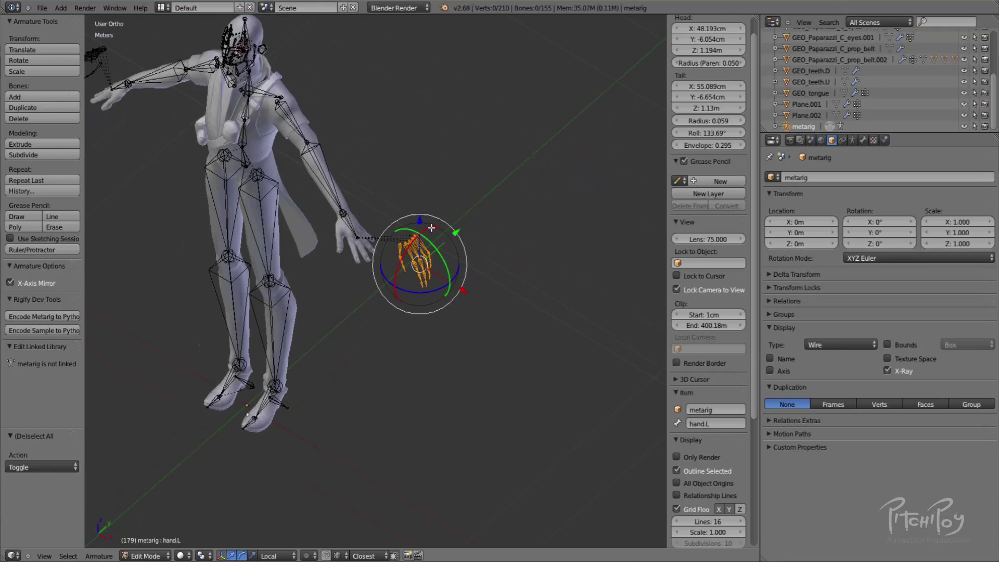
{"action": "key", "text": "ctrl+i"}
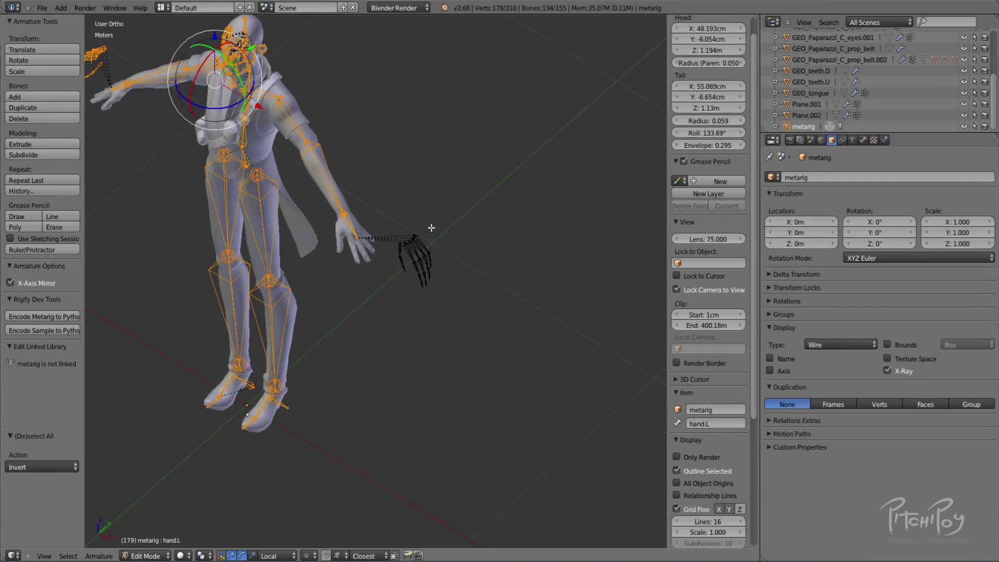
{"action": "key", "text": "h"}
Select all visible finger bones, move them over the left hand in top view and scale them by about 1.059.
{"action": "scroll", "coordinate": [444, 226], "scroll_direction": "up", "scroll_amount": 3}
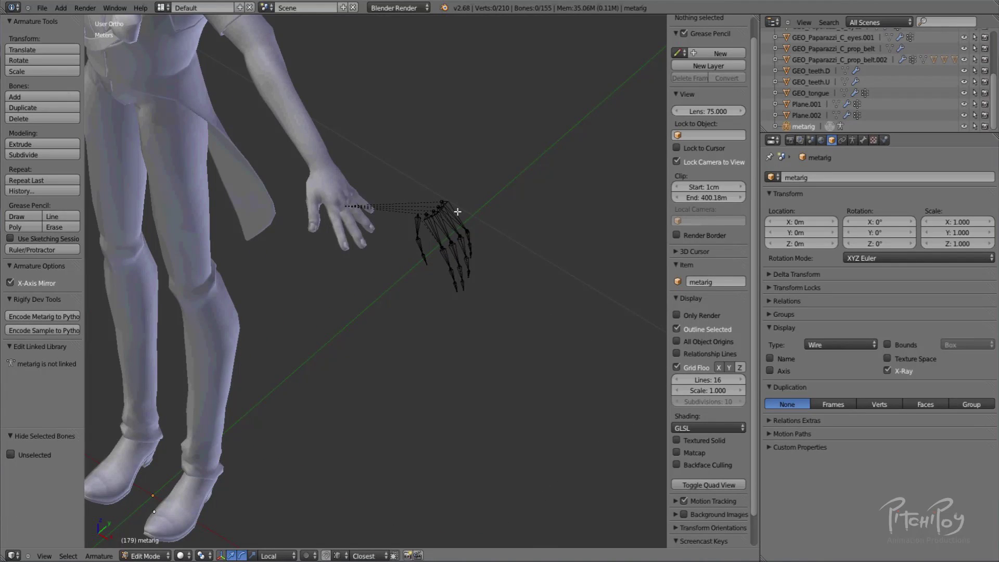
{"action": "key", "text": "a"}
{"action": "key", "text": "KP_7"}
{"action": "key", "text": "g"}
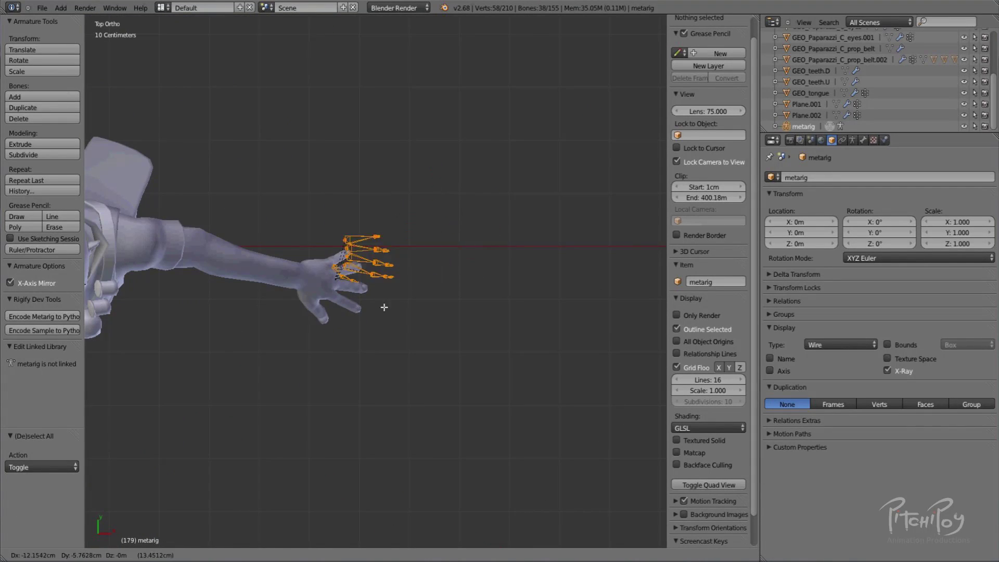
{"action": "left_click", "coordinate": [385, 319]}
{"action": "scroll", "coordinate": [378, 333], "scroll_direction": "up", "scroll_amount": 7}
{"action": "middle_click_drag", "start_coordinate": [353, 341], "coordinate": [459, 340], "text": "shift"}
{"action": "key", "text": "s"}
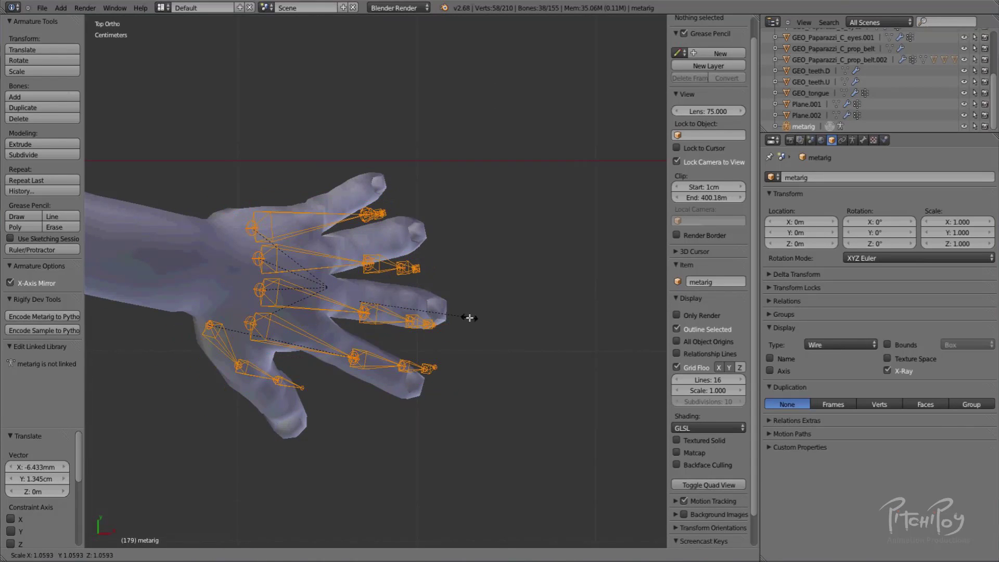
{"action": "left_click", "coordinate": [475, 316]}
Move the finger bones about 1.1 cm inward and 6 cm up in front view onto the hand mesh.
{"action": "key", "text": "KP_1"}
{"action": "middle_click_drag", "start_coordinate": [430, 253], "coordinate": [450, 362], "text": "shift"}
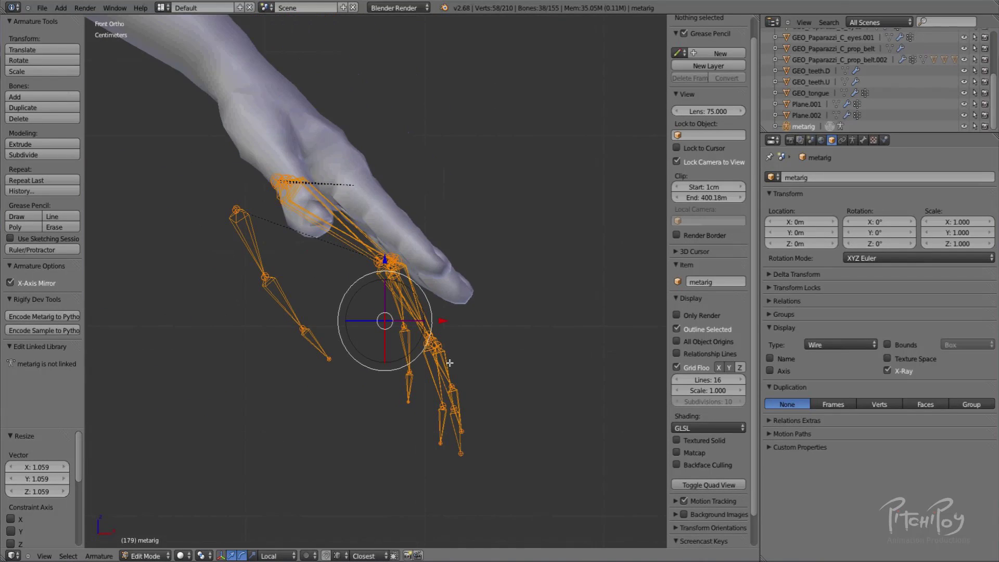
{"action": "key", "text": "g"}
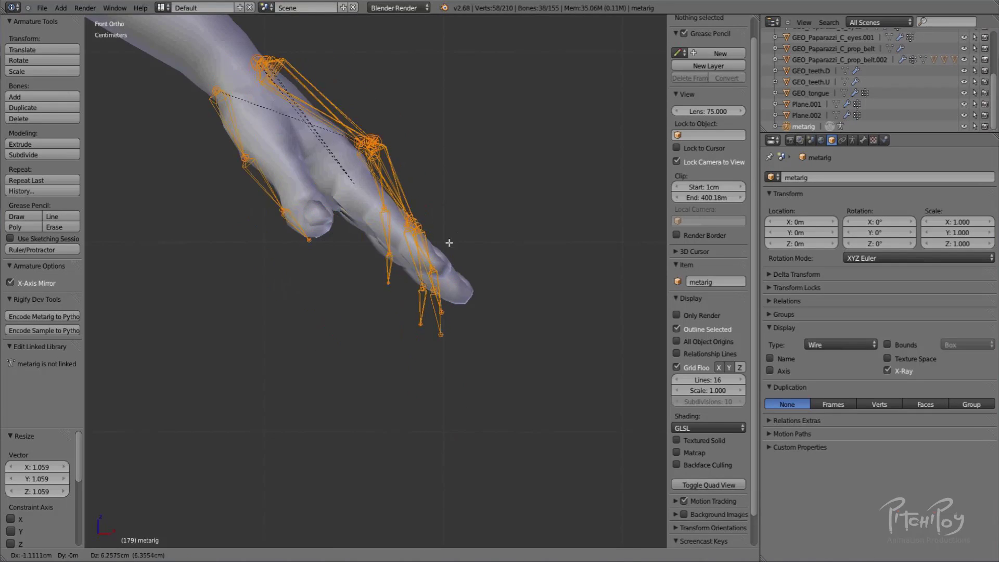
{"action": "left_click", "coordinate": [448, 246]}
Fit the base and first joint of the thumb chain to the thumb mesh in front view, the joint near X 50.17 cm, Z 1.154 m.
{"action": "scroll", "coordinate": [467, 207], "scroll_direction": "up", "scroll_amount": 3}
{"action": "middle_click_drag", "start_coordinate": [452, 224], "coordinate": [512, 394], "text": "shift"}
{"action": "right_click", "coordinate": [155, 123]}
{"action": "key", "text": "g"}
{"action": "left_click", "coordinate": [201, 121]}
{"action": "right_click", "coordinate": [204, 234]}
{"action": "key", "text": "g"}
{"action": "left_click", "coordinate": [246, 197]}
Fit the thumb's last joint and tip in front view, placing the joint near X 51.7 cm, Z 1.13 m.
{"action": "right_click", "coordinate": [264, 329]}
{"action": "key", "text": "g"}
{"action": "left_click", "coordinate": [291, 282]}
{"action": "key", "text": "g"}
{"action": "left_click", "coordinate": [291, 289]}
{"action": "right_click", "coordinate": [309, 378]}
{"action": "key", "text": "g"}
{"action": "left_click", "coordinate": [327, 337]}
{"action": "right_click", "coordinate": [288, 269]}
{"action": "key", "text": "g"}
{"action": "right_click_drag", "start_coordinate": [288, 276], "coordinate": [271, 254]}
Align the thumb's last joint and tip with the end of the thumb mesh in top view.
{"action": "key", "text": "KP_7"}
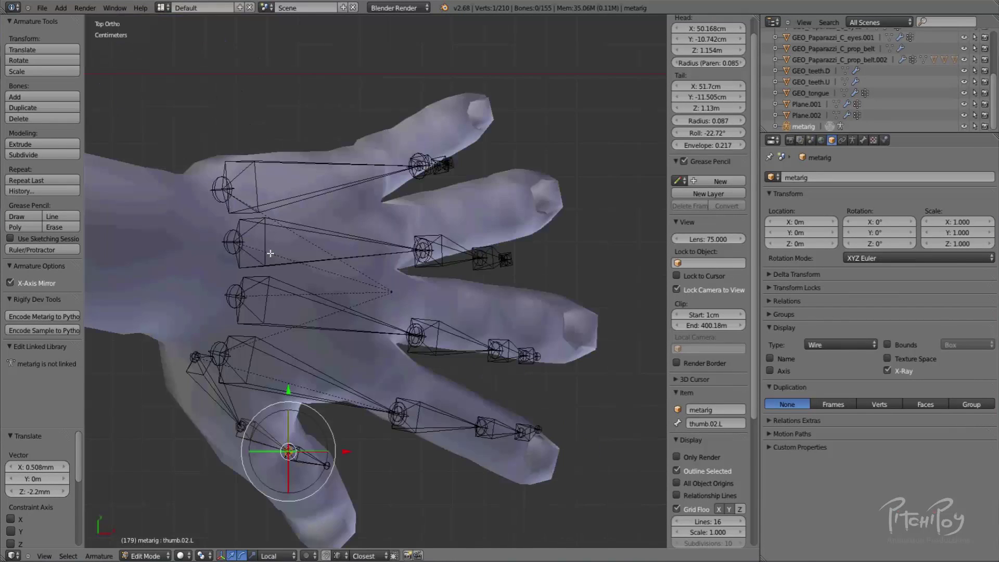
{"action": "middle_click_drag", "start_coordinate": [323, 202], "coordinate": [358, 91], "text": "shift"}
{"action": "key", "text": "g"}
{"action": "left_click", "coordinate": [364, 247]}
{"action": "right_click", "coordinate": [367, 353]}
{"action": "key", "text": "g"}
{"action": "left_click", "coordinate": [368, 427]}
{"action": "right_click", "coordinate": [317, 354]}
{"action": "key", "text": "g"}
{"action": "left_click", "coordinate": [294, 348]}
Center the thumb's first joint and base inside the thumb mesh in top view.
{"action": "right_click", "coordinate": [276, 315]}
{"action": "key", "text": "g"}
{"action": "left_click", "coordinate": [284, 323]}
{"action": "right_click", "coordinate": [228, 247]}
{"action": "key", "text": "g"}
{"action": "left_click", "coordinate": [242, 264]}
Shift the wrist end of the index palm bone and move the index knuckle to about X 54.2 cm, Y -9.09 cm in top view.
{"action": "right_click", "coordinate": [252, 239]}
{"action": "key", "text": "g"}
{"action": "left_click", "coordinate": [250, 223]}
{"action": "right_click", "coordinate": [432, 303]}
{"action": "key", "text": "g"}
{"action": "left_click", "coordinate": [403, 263]}
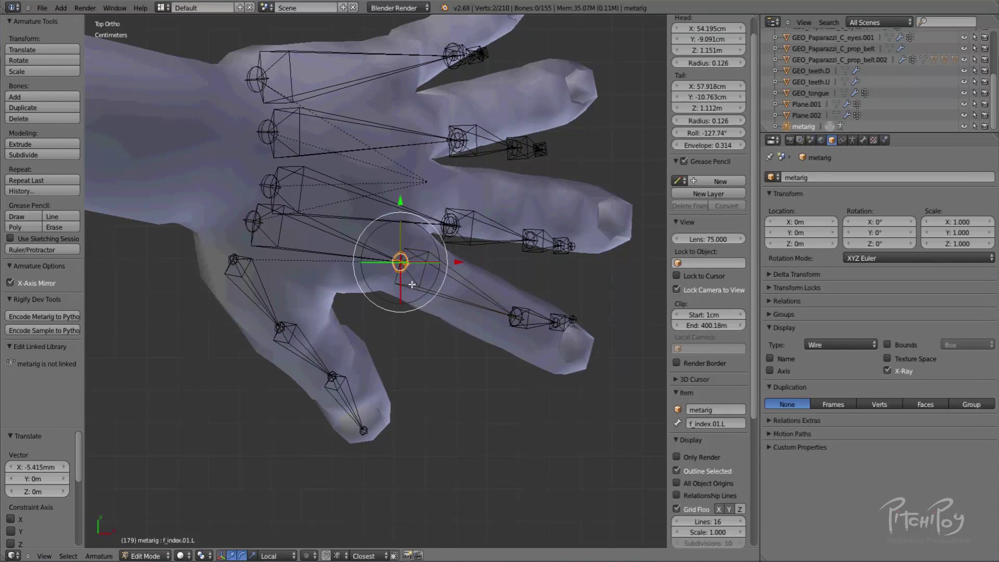
Move the index finger's middle joint about 1.6 cm inward and 1.15 cm up in front view.
{"action": "right_click", "coordinate": [518, 322]}
{"action": "key", "text": "KP_1"}
{"action": "key", "text": "g"}
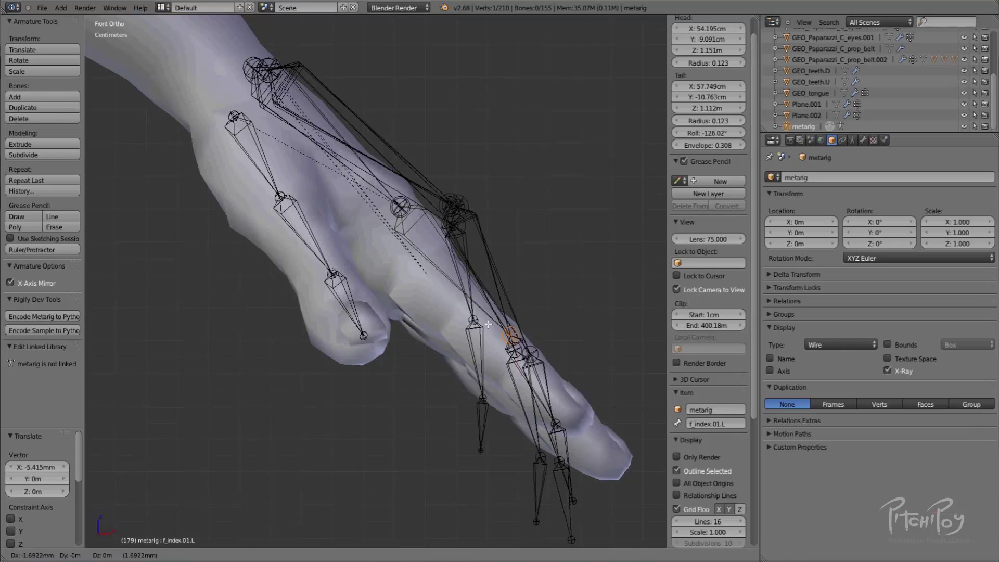
{"action": "left_click", "coordinate": [456, 286]}
Refine the index knuckle and middle joint in front view, placing the knuckle near X 53.96 cm, Z 1.145 m.
{"action": "right_click", "coordinate": [402, 207]}
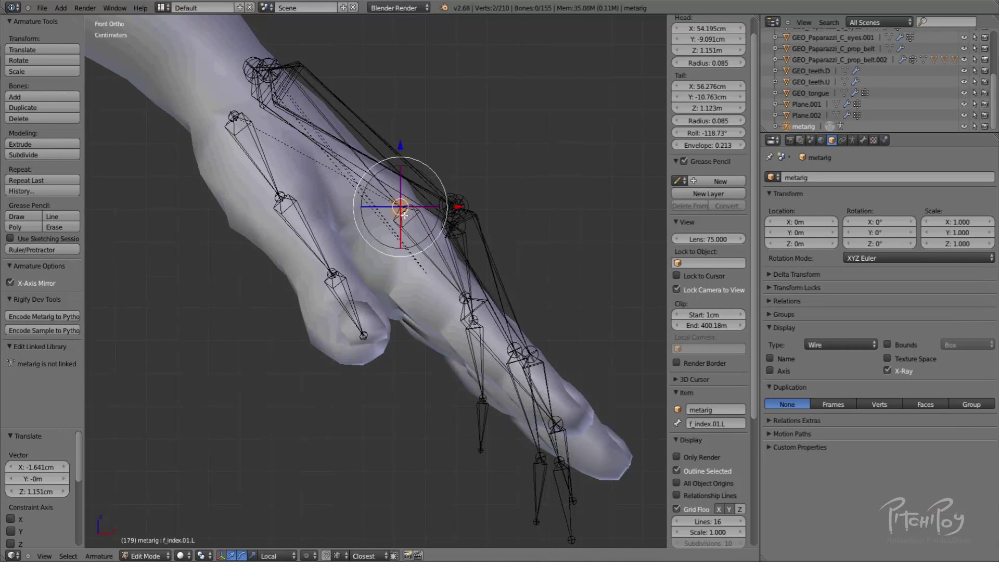
{"action": "key", "text": "g"}
{"action": "left_click", "coordinate": [399, 222]}
{"action": "right_click", "coordinate": [458, 304]}
{"action": "key", "text": "g"}
{"action": "left_click", "coordinate": [453, 306]}
{"action": "right_click", "coordinate": [401, 223]}
{"action": "key", "text": "g"}
{"action": "left_click", "coordinate": [399, 233]}
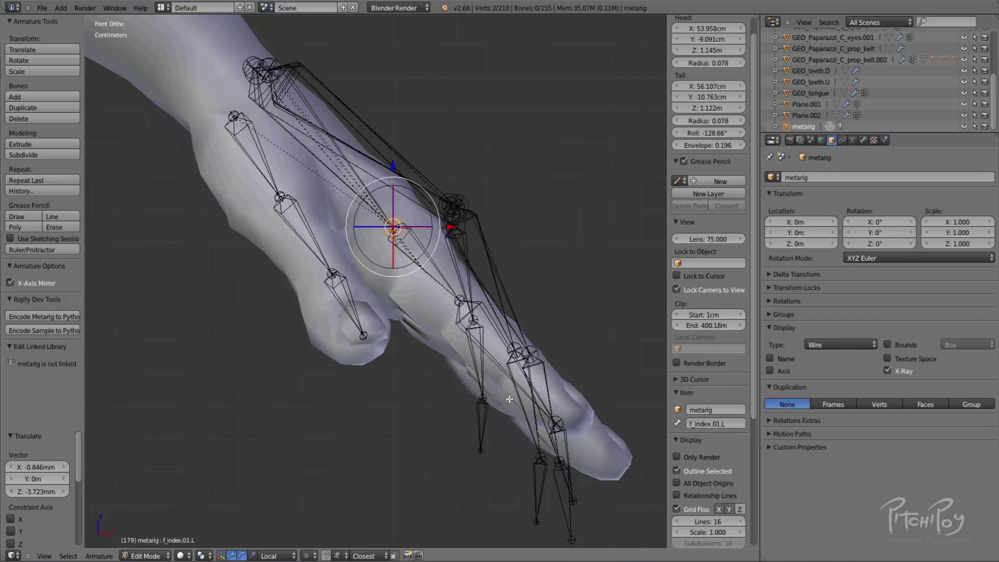
Fit the index finger's last joint and tip inside the fingertip mesh in front view.
{"action": "right_click", "coordinate": [551, 430]}
{"action": "key", "text": "g"}
{"action": "left_click", "coordinate": [512, 356]}
{"action": "right_click", "coordinate": [582, 458]}
{"action": "key", "text": "g"}
{"action": "left_click", "coordinate": [582, 416]}
{"action": "key", "text": "g"}
{"action": "left_click", "coordinate": [578, 420]}
{"action": "right_click", "coordinate": [509, 361]}
{"action": "key", "text": "g"}
{"action": "left_click", "coordinate": [517, 368]}
Nudge the index knuckle about 0.8 mm inward and 1.7 mm down in front view.
{"action": "right_click", "coordinate": [459, 302]}
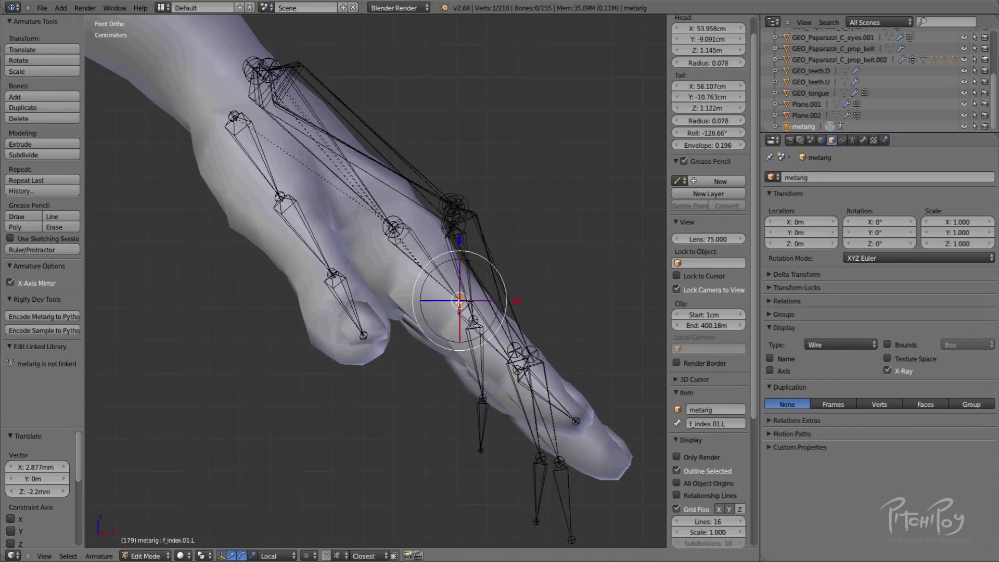
{"action": "right_click", "coordinate": [393, 228]}
{"action": "key", "text": "g"}
{"action": "left_click", "coordinate": [385, 238]}
Align the index finger's tip and two joints in top view, the joints near Y -10.2 cm and Y -11.07 cm.
{"action": "middle_click_drag", "start_coordinate": [489, 312], "coordinate": [394, 364]}
{"action": "right_click", "coordinate": [373, 356]}
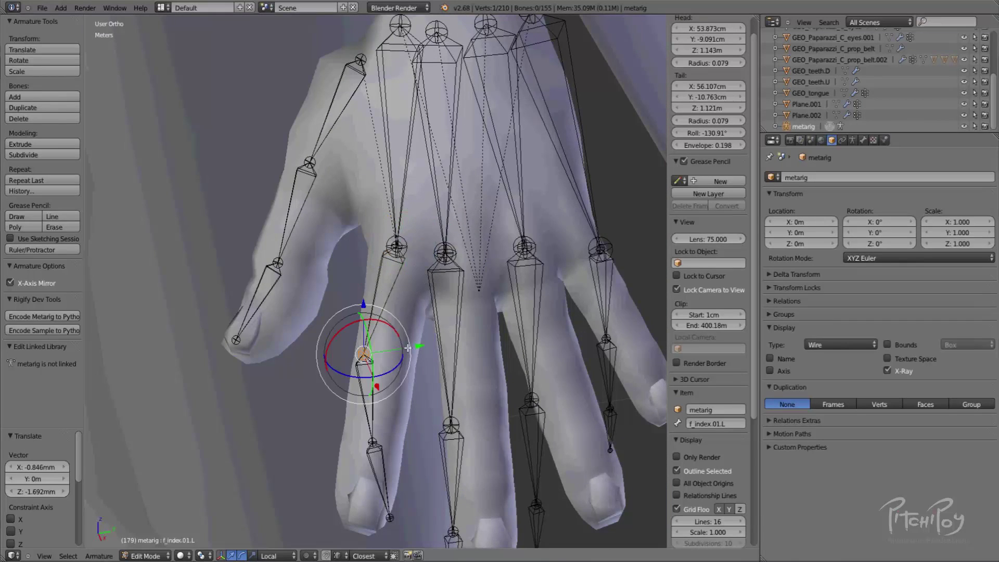
{"action": "key", "text": "KP_7"}
{"action": "key", "text": "g"}
{"action": "left_click", "coordinate": [474, 294]}
{"action": "right_click", "coordinate": [523, 317]}
{"action": "key", "text": "g"}
{"action": "left_click", "coordinate": [529, 320]}
{"action": "right_click", "coordinate": [587, 328]}
{"action": "key", "text": "g"}
{"action": "left_click", "coordinate": [588, 361]}
{"action": "right_click", "coordinate": [529, 327]}
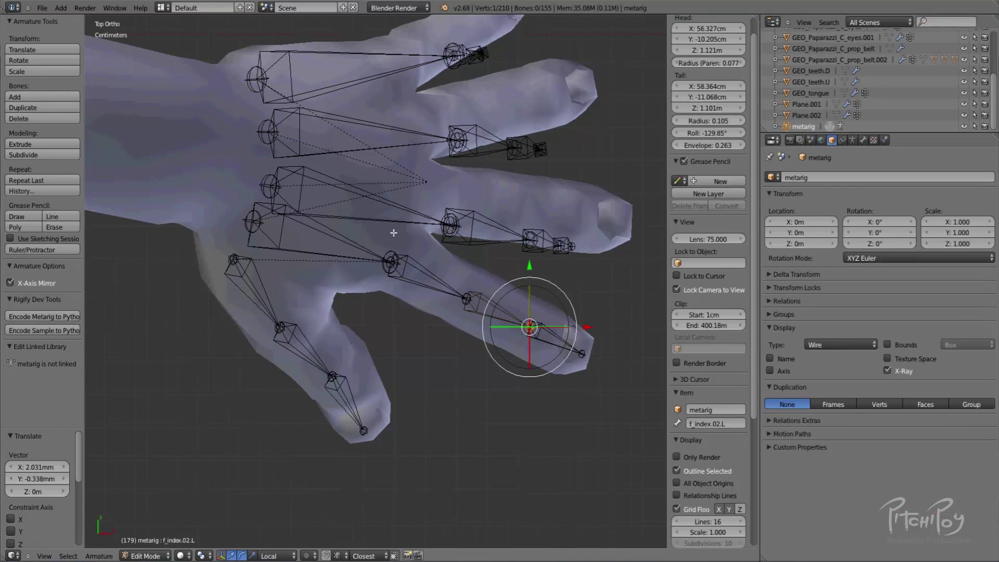
Move the middle finger's knuckle about 4.7 mm inward and 8.5 mm along Y in top view.
{"action": "middle_click_drag", "start_coordinate": [393, 232], "coordinate": [382, 303], "text": "shift"}
{"action": "right_click", "coordinate": [438, 291]}
{"action": "right_click", "coordinate": [439, 291], "text": "shift"}
{"action": "key", "text": "g"}
{"action": "left_click", "coordinate": [424, 265]}
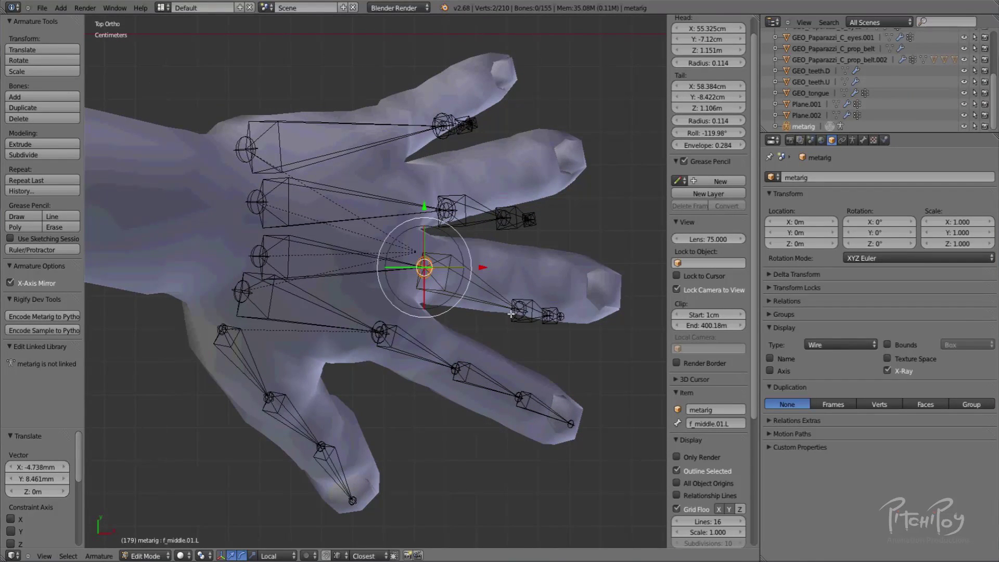
Place the middle finger's second joint, third joint and tip along the finger mesh in top view.
{"action": "key", "text": "g"}
{"action": "left_click", "coordinate": [504, 263]}
{"action": "right_click", "coordinate": [553, 318]}
{"action": "key", "text": "g"}
{"action": "left_click", "coordinate": [564, 282]}
{"action": "right_click", "coordinate": [557, 317]}
{"action": "key", "text": "g"}
{"action": "left_click", "coordinate": [621, 299]}
Fine-tune the middle finger's third and second joints to centre them inside the finger in top view.
{"action": "right_click", "coordinate": [555, 275]}
{"action": "key", "text": "g"}
{"action": "left_click", "coordinate": [546, 284]}
{"action": "right_click", "coordinate": [509, 274]}
{"action": "key", "text": "g"}
{"action": "left_click", "coordinate": [509, 280]}
Fit the ring finger's knuckle, two joints and tip along the ring finger mesh in top view.
{"action": "right_click", "coordinate": [439, 210]}
{"action": "key", "text": "g"}
{"action": "right_click", "coordinate": [441, 210]}
{"action": "right_click", "coordinate": [445, 210], "text": "shift"}
{"action": "key", "text": "g"}
{"action": "left_click", "coordinate": [420, 188]}
{"action": "right_click", "coordinate": [501, 217]}
{"action": "key", "text": "g"}
{"action": "left_click", "coordinate": [480, 175]}
{"action": "right_click", "coordinate": [526, 219]}
{"action": "key", "text": "g"}
{"action": "left_click", "coordinate": [516, 166]}
{"action": "right_click", "coordinate": [527, 220]}
{"action": "key", "text": "g"}
{"action": "left_click", "coordinate": [584, 150]}
Place the pinky's knuckle, two joints and tip roughly along the little finger mesh in top view.
{"action": "middle_click_drag", "start_coordinate": [407, 126], "coordinate": [426, 154], "text": "shift"}
{"action": "right_click", "coordinate": [425, 154]}
{"action": "key", "text": "shift+g"}
{"action": "key", "text": "g"}
{"action": "left_click", "coordinate": [475, 146]}
{"action": "right_click", "coordinate": [483, 160]}
{"action": "key", "text": "g"}
{"action": "left_click", "coordinate": [450, 143]}
{"action": "right_click", "coordinate": [491, 153]}
{"action": "key", "text": "g"}
{"action": "left_click", "coordinate": [481, 119]}
{"action": "right_click", "coordinate": [494, 150]}
{"action": "key", "text": "g"}
{"action": "left_click", "coordinate": [534, 96]}
Refine the pinky's two middle joints and knuckle so the chain runs evenly through the finger.
{"action": "right_click", "coordinate": [479, 122]}
{"action": "key", "text": "g"}
{"action": "left_click", "coordinate": [491, 124]}
{"action": "key", "text": "g"}
{"action": "left_click", "coordinate": [497, 119]}
{"action": "right_click", "coordinate": [450, 139]}
{"action": "key", "text": "g"}
{"action": "left_click", "coordinate": [460, 135]}
{"action": "right_click", "coordinate": [417, 156]}
{"action": "key", "text": "g"}
{"action": "left_click", "coordinate": [416, 154]}
Gather the heads of palm.04, palm.03, palm.02 and palm.01 into a row near the wrist in top view.
{"action": "right_click", "coordinate": [265, 178]}
{"action": "key", "text": "g"}
{"action": "left_click", "coordinate": [279, 196]}
{"action": "right_click", "coordinate": [275, 228]}
{"action": "key", "text": "g"}
{"action": "left_click", "coordinate": [277, 236]}
{"action": "right_click", "coordinate": [277, 284]}
{"action": "key", "text": "g"}
{"action": "left_click", "coordinate": [272, 270]}
{"action": "right_click", "coordinate": [265, 318]}
{"action": "key", "text": "g"}
{"action": "left_click", "coordinate": [266, 301]}
Even out the palm.02, palm.03 and palm.04 head positions across the wrist in top view.
{"action": "right_click", "coordinate": [276, 278]}
{"action": "key", "text": "g"}
{"action": "left_click", "coordinate": [269, 272]}
{"action": "right_click", "coordinate": [280, 240]}
{"action": "key", "text": "g"}
{"action": "left_click", "coordinate": [283, 244]}
{"action": "right_click", "coordinate": [271, 203]}
{"action": "key", "text": "g"}
{"action": "left_click", "coordinate": [274, 219]}
{"action": "right_click", "coordinate": [277, 208]}
{"action": "key", "text": "g"}
{"action": "left_click", "coordinate": [293, 221]}
{"action": "key", "text": "g"}
{"action": "left_click", "coordinate": [273, 229]}
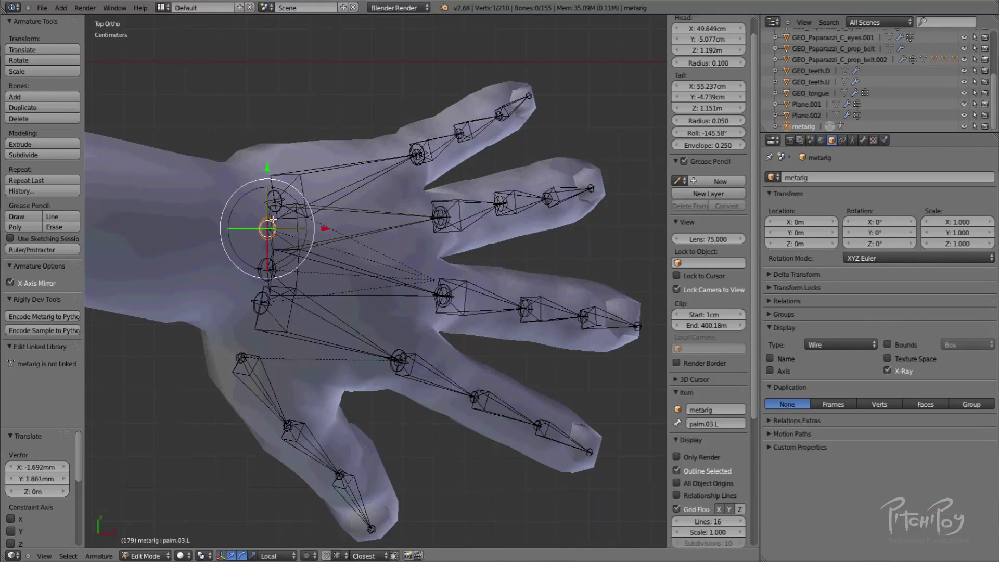
Shift the palm.03 and palm.04 heads about 2 mm inward, and all four palm heads about 2 mm inward and 2.2 mm along Y.
{"action": "key", "text": "g"}
{"action": "left_click", "coordinate": [279, 220]}
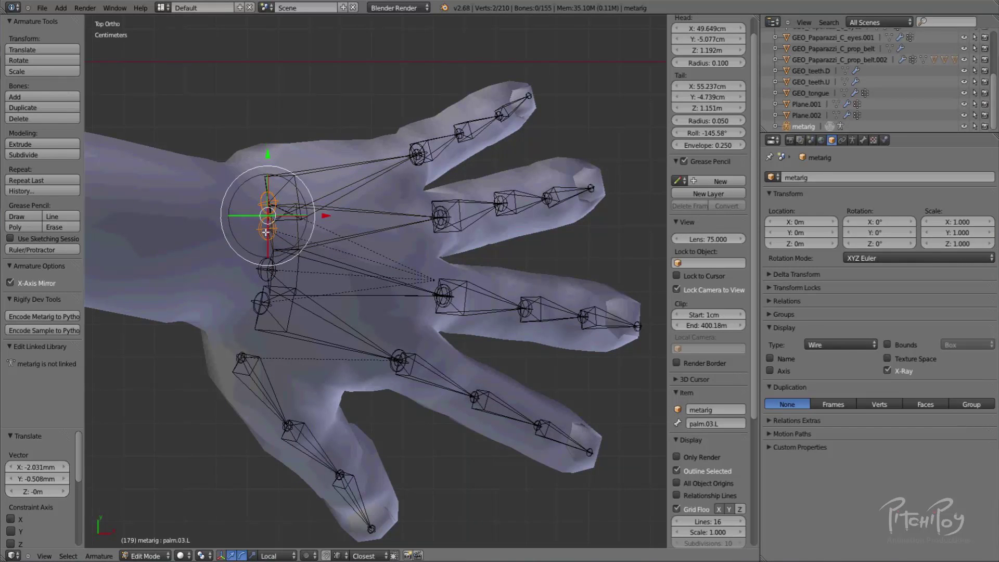
{"action": "key", "text": "g"}
{"action": "left_click", "coordinate": [261, 230]}
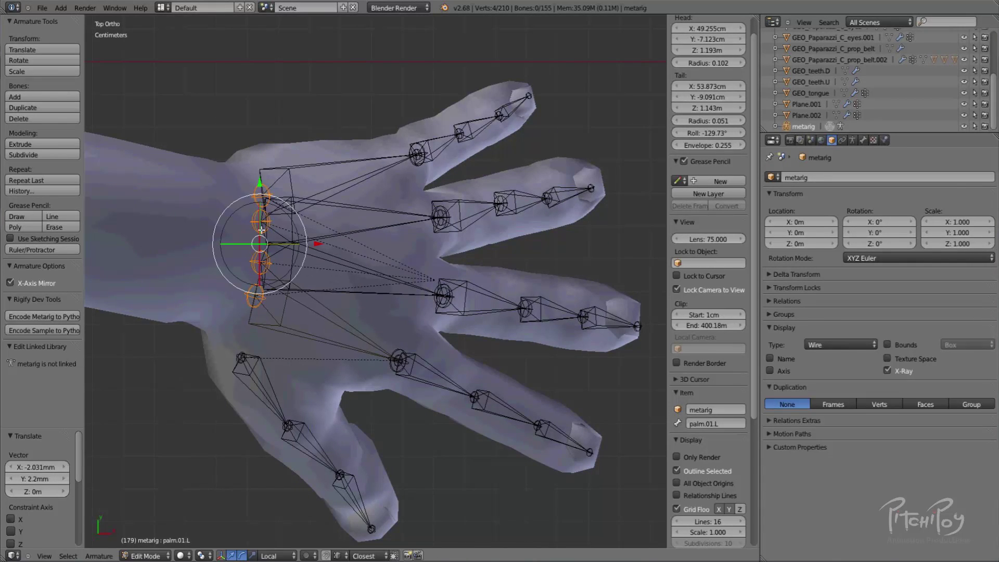
{"action": "key", "text": "g"}
{"action": "left_click", "coordinate": [251, 265]}
Move the palm.03 head about 2.9 mm toward negative Y in top view.
{"action": "right_click", "coordinate": [260, 224]}
{"action": "key", "text": "g"}
{"action": "right_click", "coordinate": [253, 244]}
{"action": "key", "text": "g"}
{"action": "left_click", "coordinate": [265, 230]}
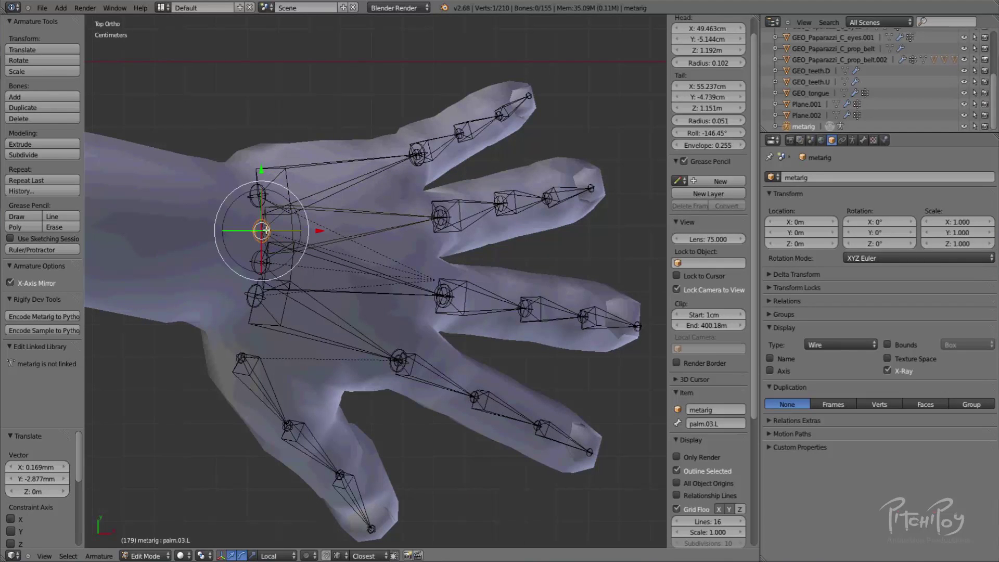
Reposition the palm.02 and palm.01 heads in top view to space them evenly with the other palm bones.
{"action": "key", "text": "g"}
{"action": "left_click", "coordinate": [260, 268]}
{"action": "right_click", "coordinate": [258, 301]}
{"action": "key", "text": "g"}
{"action": "left_click", "coordinate": [248, 306]}
{"action": "right_click", "coordinate": [260, 282]}
{"action": "key", "text": "g"}
{"action": "left_click", "coordinate": [263, 288]}
{"action": "right_click", "coordinate": [247, 292]}
{"action": "key", "text": "g"}
{"action": "left_click", "coordinate": [262, 293]}
{"action": "key", "text": "g"}
{"action": "left_click", "coordinate": [254, 288]}
Place the palm.02 head near X 49.77 cm and Y -6.29 cm in top view.
{"action": "right_click", "coordinate": [258, 278]}
{"action": "key", "text": "g"}
{"action": "left_click", "coordinate": [273, 281]}
{"action": "key", "text": "g"}
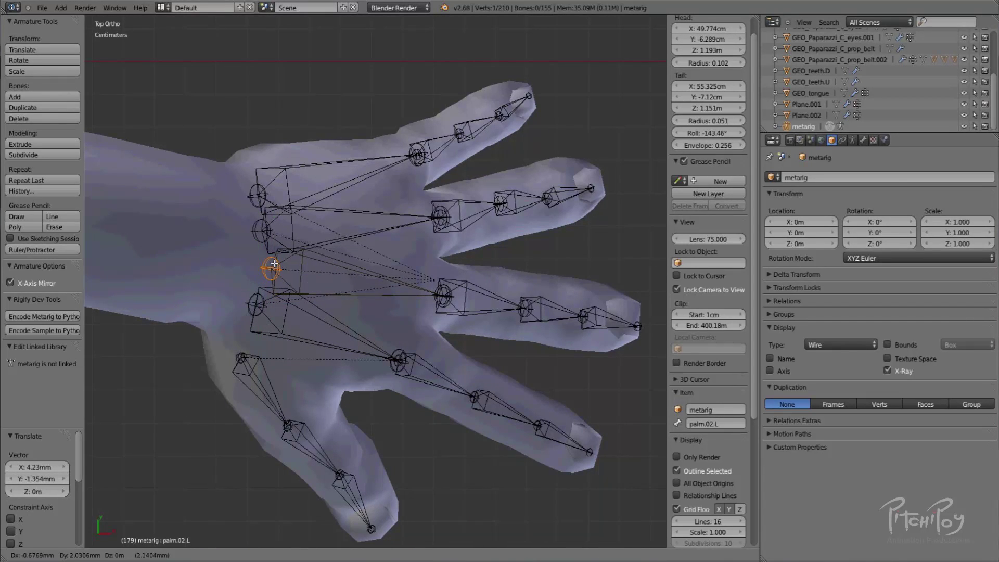
{"action": "left_click", "coordinate": [270, 274]}
Nudge the palm.03 head outward and move the palm.04 head about 2.2 mm outward and 0.8 mm along Y.
{"action": "right_click", "coordinate": [269, 234]}
{"action": "key", "text": "g"}
{"action": "left_click", "coordinate": [272, 227]}
{"action": "key", "text": "g"}
{"action": "left_click", "coordinate": [286, 223]}
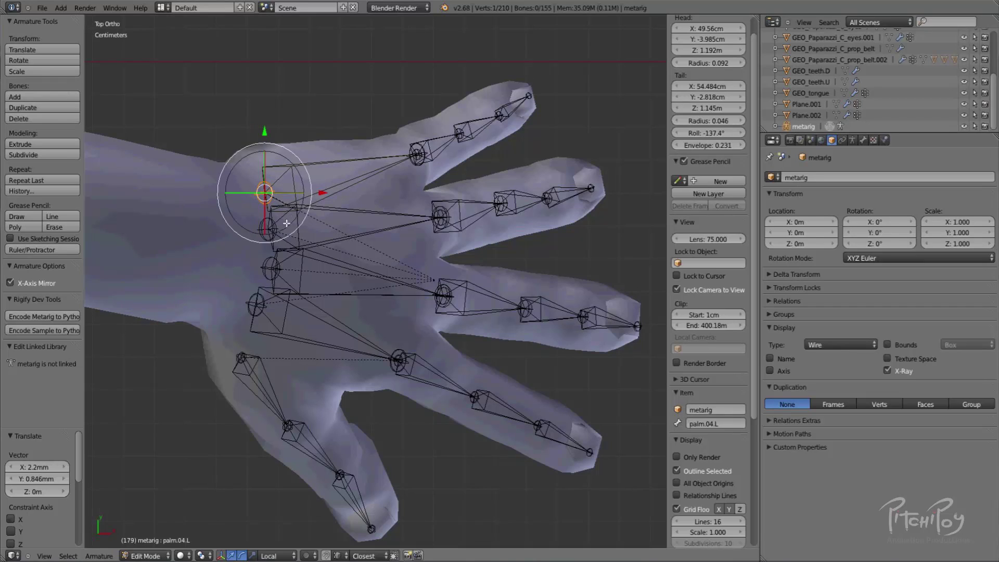
Fine-tune the palm.03 head's position along X relative to the palm.02 head in top view.
{"action": "right_click", "coordinate": [269, 233]}
{"action": "key", "text": "g"}
{"action": "left_click", "coordinate": [278, 233]}
{"action": "right_click", "coordinate": [273, 269]}
{"action": "key", "text": "g"}
{"action": "left_click", "coordinate": [273, 269]}
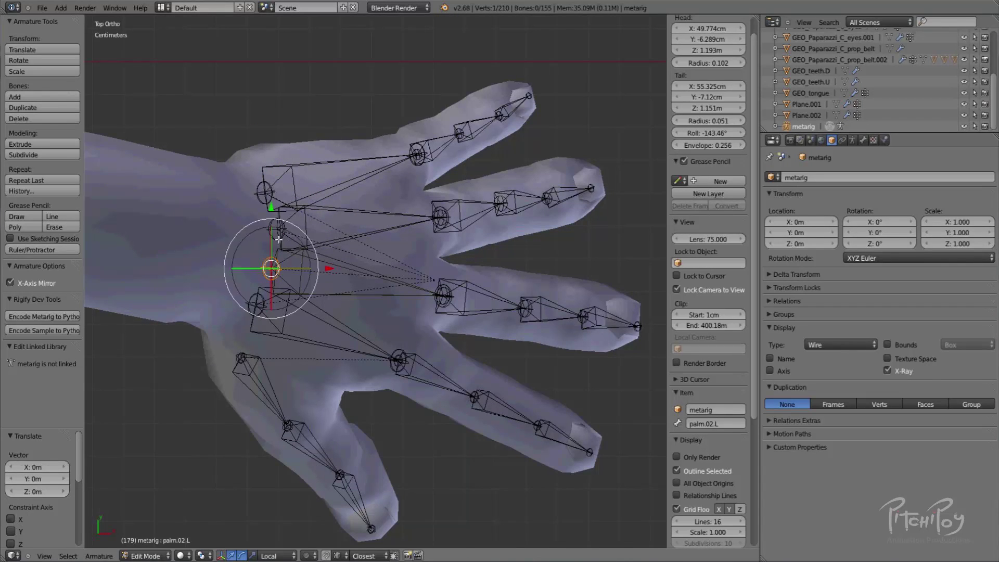
{"action": "right_click", "coordinate": [279, 233]}
{"action": "key", "text": "g"}
{"action": "right_click", "coordinate": [267, 237]}
{"action": "right_click", "coordinate": [277, 231]}
{"action": "key", "text": "g"}
{"action": "left_click", "coordinate": [270, 231]}
Try shifting the palm.04 head about 1 mm inward and 0.7 mm toward negative Y, and undo the move.
{"action": "right_click", "coordinate": [264, 198]}
{"action": "key", "text": "g"}
{"action": "left_click", "coordinate": [261, 200]}
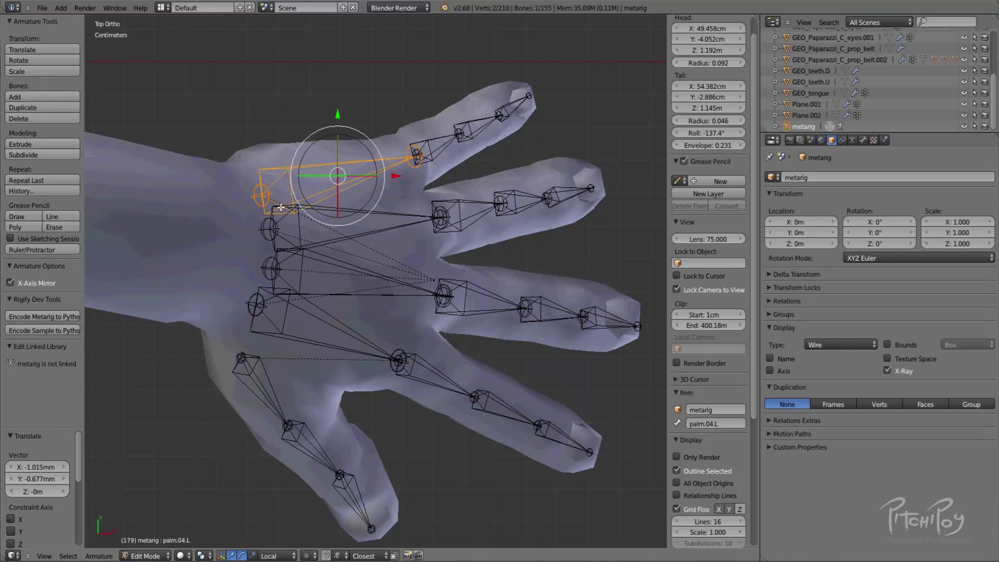
{"action": "key", "text": "ctrl+z"}
Nudge the palm.04 head slightly inward and toward negative Y in top view.
{"action": "right_click", "coordinate": [261, 203]}
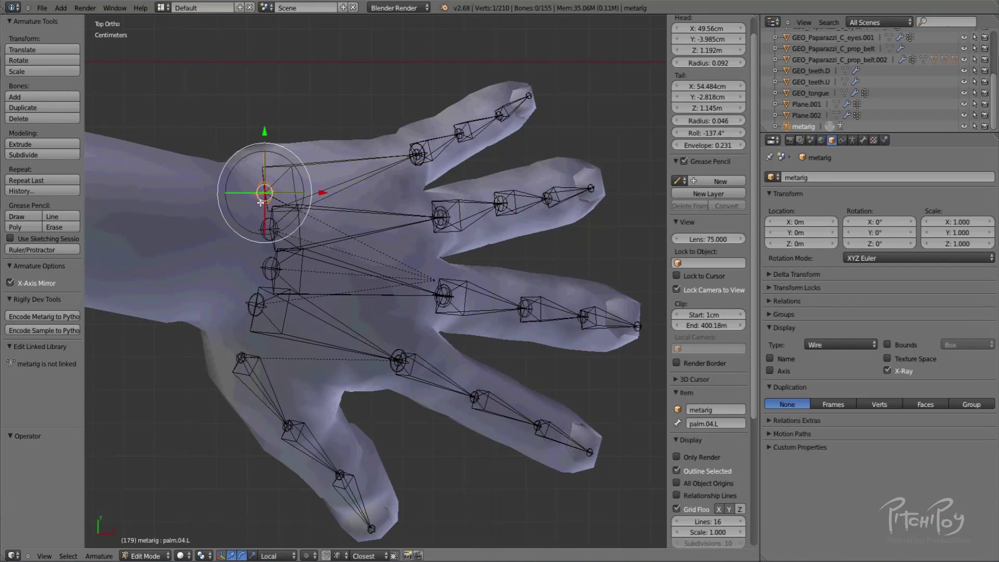
{"action": "key", "text": "g"}
{"action": "left_click", "coordinate": [272, 200]}
{"action": "key", "text": "g"}
{"action": "left_click", "coordinate": [276, 230]}
Move the palm.03 head slightly toward negative Y and the palm.02 head about 1 mm inward.
{"action": "right_click", "coordinate": [268, 232]}
{"action": "key", "text": "g"}
{"action": "left_click", "coordinate": [265, 239]}
{"action": "right_click", "coordinate": [279, 268]}
{"action": "key", "text": "g"}
{"action": "left_click", "coordinate": [276, 269]}
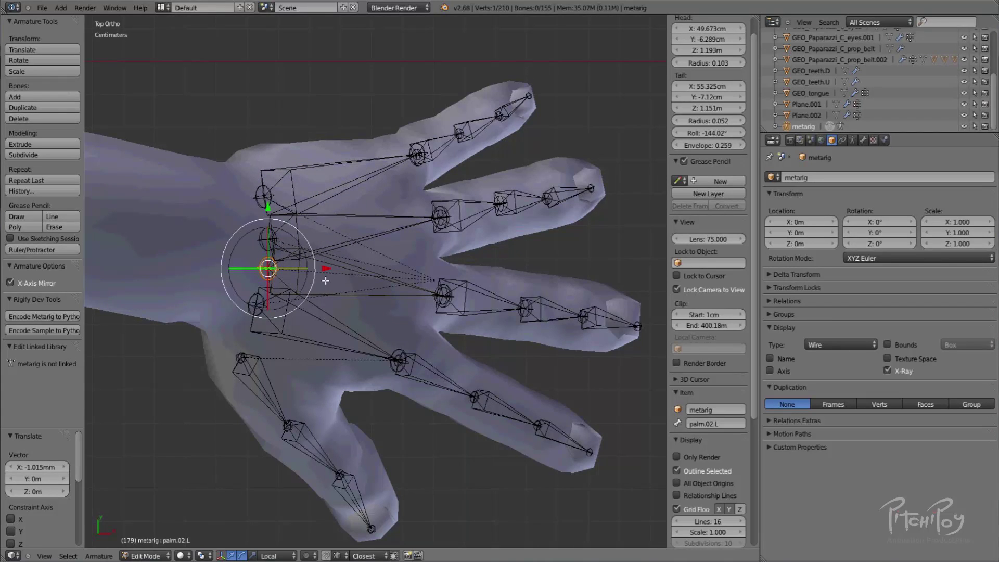
Move all four palm bone heads about 2.2 mm inward and 5.2 mm down in front view.
{"action": "middle_click_drag", "start_coordinate": [325, 281], "coordinate": [322, 152]}
{"action": "middle_click_drag", "start_coordinate": [373, 95], "coordinate": [422, 104]}
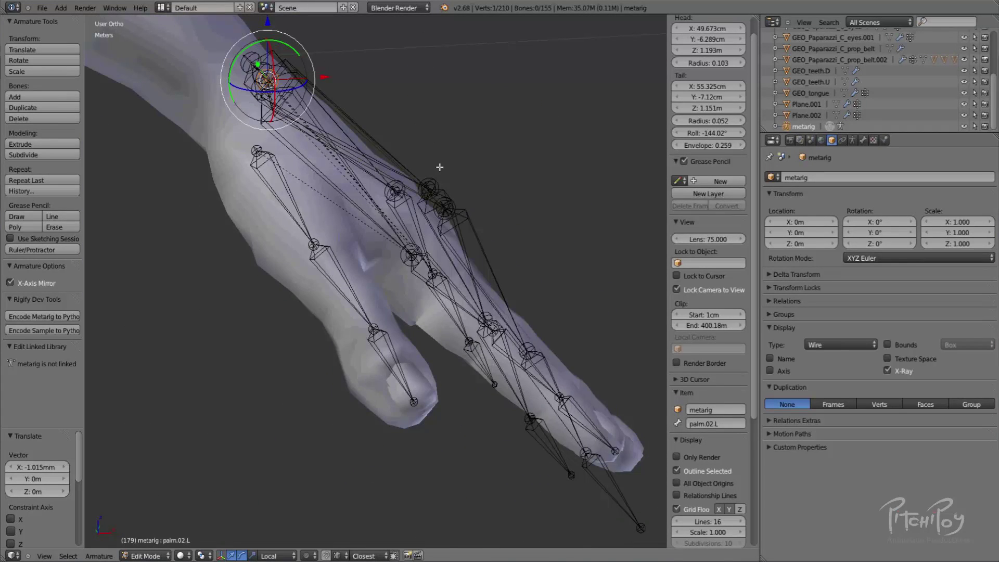
{"action": "key", "text": "KP_3"}
{"action": "scroll", "coordinate": [439, 167], "scroll_direction": "up", "scroll_amount": 2}
{"action": "key", "text": "KP_1"}
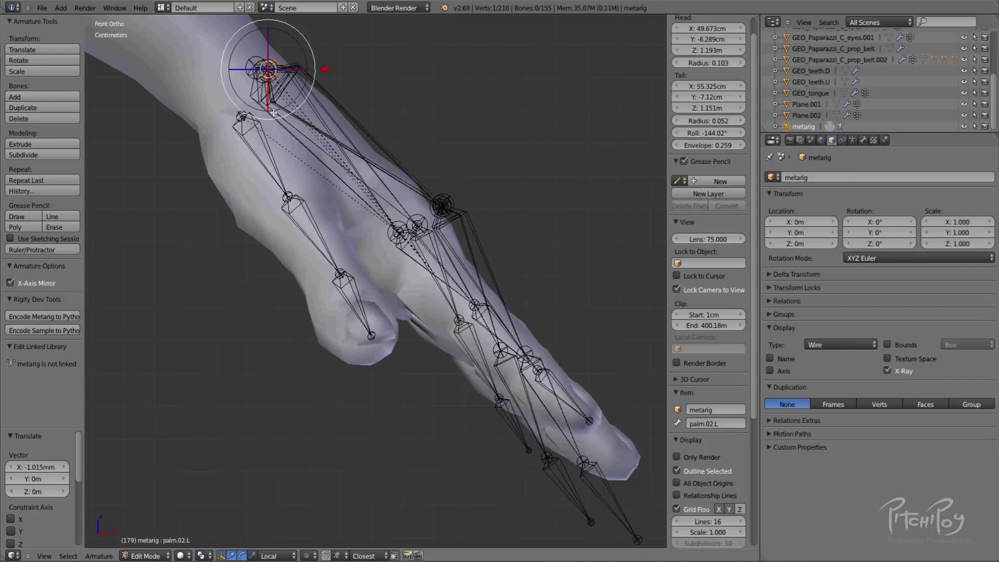
{"action": "right_click", "coordinate": [255, 71]}
{"action": "key", "text": "g"}
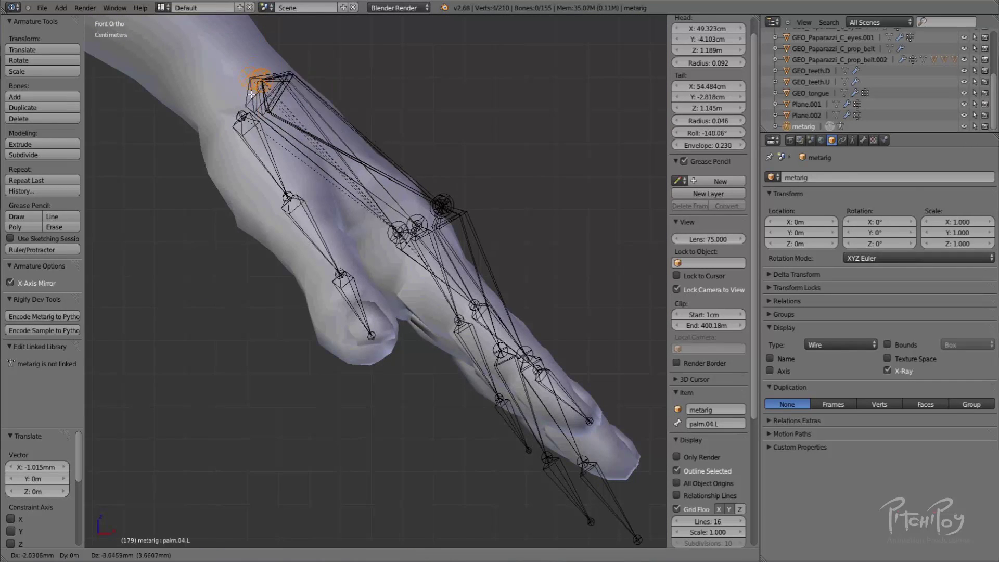
{"action": "left_click", "coordinate": [361, 184]}
Move the middle finger's knuckle about 6.3 mm inward and 7.6 mm down in front view.
{"action": "scroll", "coordinate": [420, 236], "scroll_direction": "up", "scroll_amount": 3}
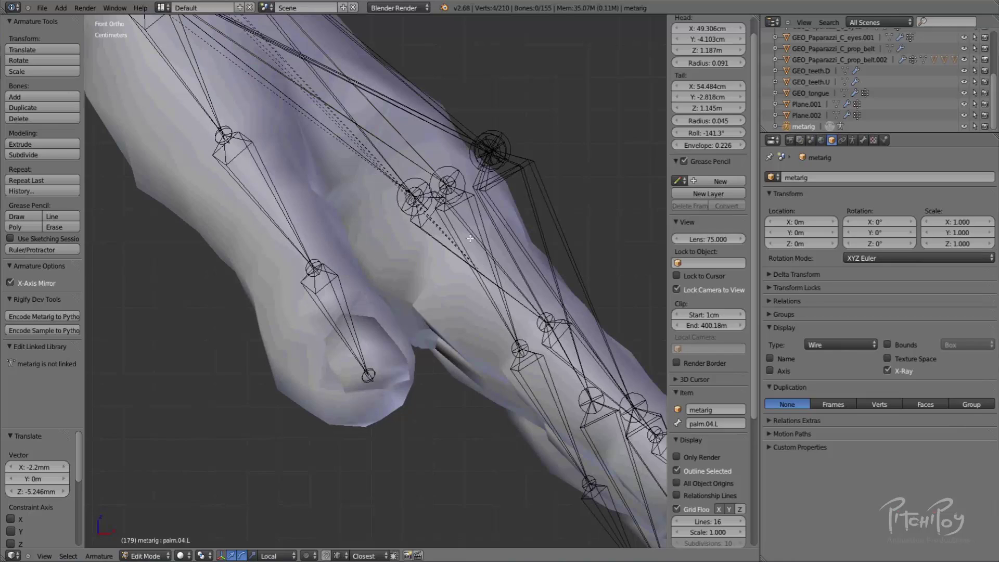
{"action": "right_click", "coordinate": [498, 149]}
{"action": "key", "text": "g"}
{"action": "left_click", "coordinate": [456, 194]}
{"action": "middle_click_drag", "start_coordinate": [512, 182], "coordinate": [373, 191]}
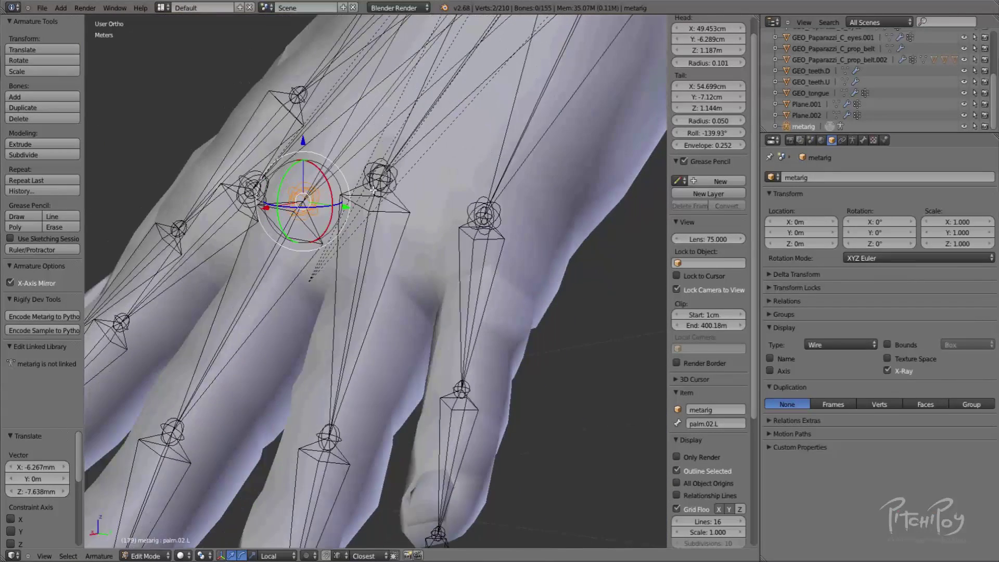
Refine the middle finger's knuckle in side view, finishing with a nudge of about 1.1 mm toward negative Y and 0.5 mm down.
{"action": "key", "text": "KP_3"}
{"action": "key", "text": "g"}
{"action": "left_click", "coordinate": [412, 205]}
{"action": "key", "text": "g"}
{"action": "left_click", "coordinate": [410, 194]}
{"action": "scroll", "coordinate": [412, 233], "scroll_direction": "down", "scroll_amount": 4}
{"action": "middle_click_drag", "start_coordinate": [412, 234], "coordinate": [544, 270]}
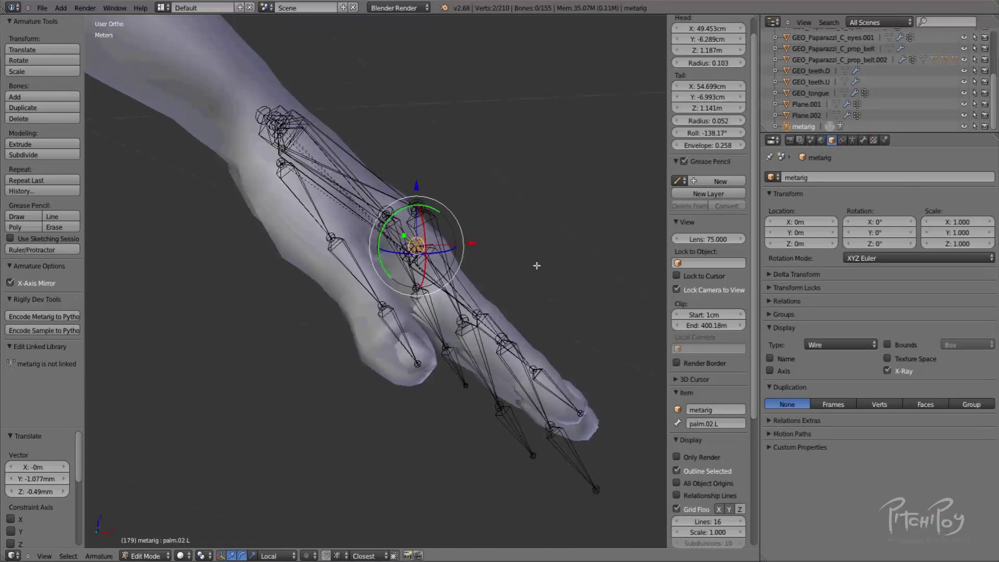
Move the middle finger's last joint up and inward in front view so it sits inside the finger mesh.
{"action": "key", "text": "KP_3"}
{"action": "scroll", "coordinate": [536, 266], "scroll_direction": "up", "scroll_amount": 3}
{"action": "key", "text": "KP_1"}
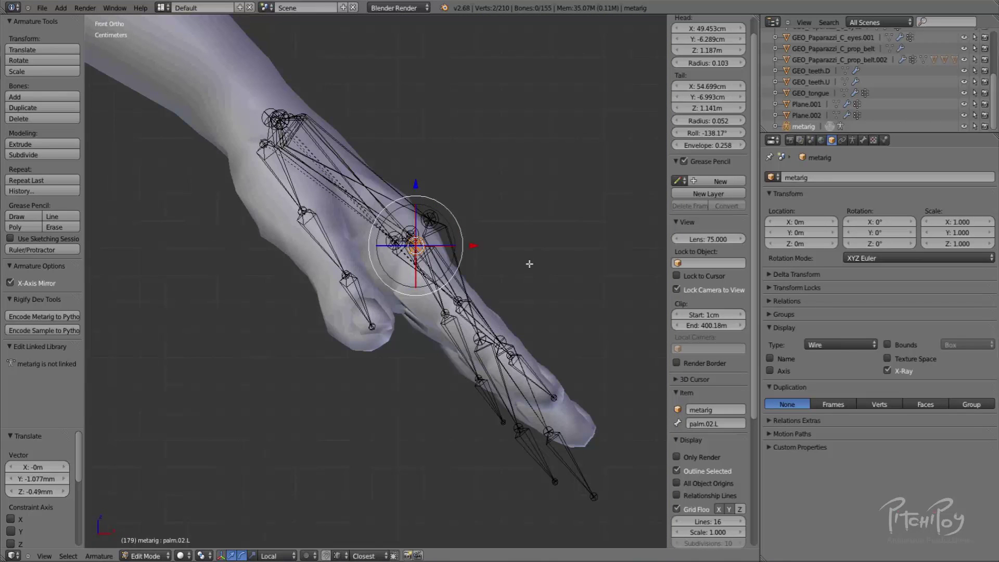
{"action": "middle_click_drag", "start_coordinate": [480, 365], "coordinate": [478, 300], "text": "shift"}
{"action": "right_click", "coordinate": [554, 387]}
{"action": "right_click", "coordinate": [549, 364]}
{"action": "key", "text": "g"}
{"action": "left_click", "coordinate": [537, 315]}
Move the tip of the middle finger's last bone about 4.9 mm inward and 2.3 cm up in front view.
{"action": "right_click", "coordinate": [578, 415]}
{"action": "key", "text": "g"}
{"action": "right_click", "coordinate": [579, 414]}
{"action": "key", "text": "g"}
{"action": "right_click", "coordinate": [582, 412]}
{"action": "right_click", "coordinate": [592, 430]}
{"action": "key", "text": "g"}
{"action": "left_click", "coordinate": [576, 357]}
Raise the tip of the ring finger's last bone along Z to the end of the finger mesh.
{"action": "middle_click_drag", "start_coordinate": [576, 357], "coordinate": [474, 360]}
{"action": "middle_click_drag", "start_coordinate": [474, 359], "coordinate": [402, 242], "text": "shift"}
{"action": "scroll", "coordinate": [428, 239], "scroll_direction": "up", "scroll_amount": 2}
{"action": "key", "text": "KP_3"}
{"action": "key", "text": "KP_6"}
{"action": "key", "text": "KP_6"}
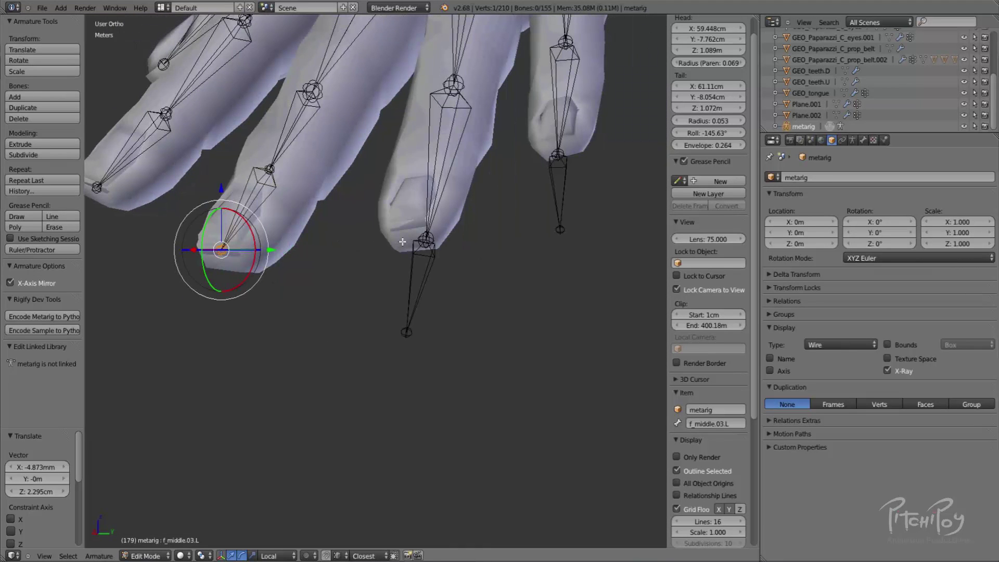
{"action": "right_click", "coordinate": [407, 333]}
{"action": "key", "text": "g"}
{"action": "key", "text": "z"}
{"action": "left_click", "coordinate": [412, 241]}
Raise the ring finger's last joint along Z into the mesh and fine-tune its height by about 0.35 mm.
{"action": "right_click", "coordinate": [427, 243]}
{"action": "key", "text": "g"}
{"action": "key", "text": "z"}
{"action": "left_click", "coordinate": [435, 165]}
{"action": "middle_click_drag", "start_coordinate": [449, 207], "coordinate": [400, 316], "text": "shift"}
{"action": "key", "text": "g"}
{"action": "key", "text": "z"}
{"action": "left_click", "coordinate": [393, 269]}
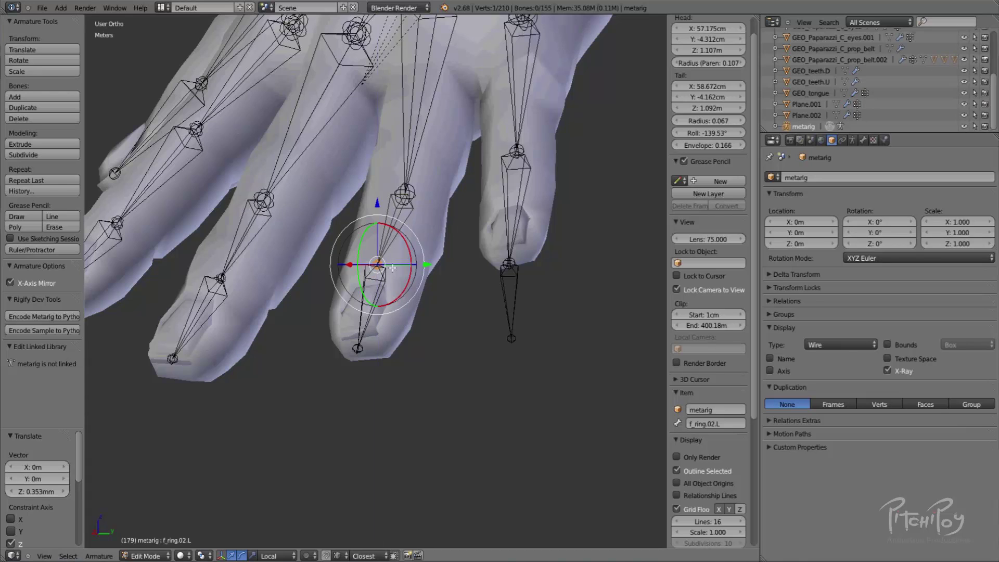
Raise the tip of the pinky's last bone along Z to the end of the little finger mesh.
{"action": "key", "text": "KP_7"}
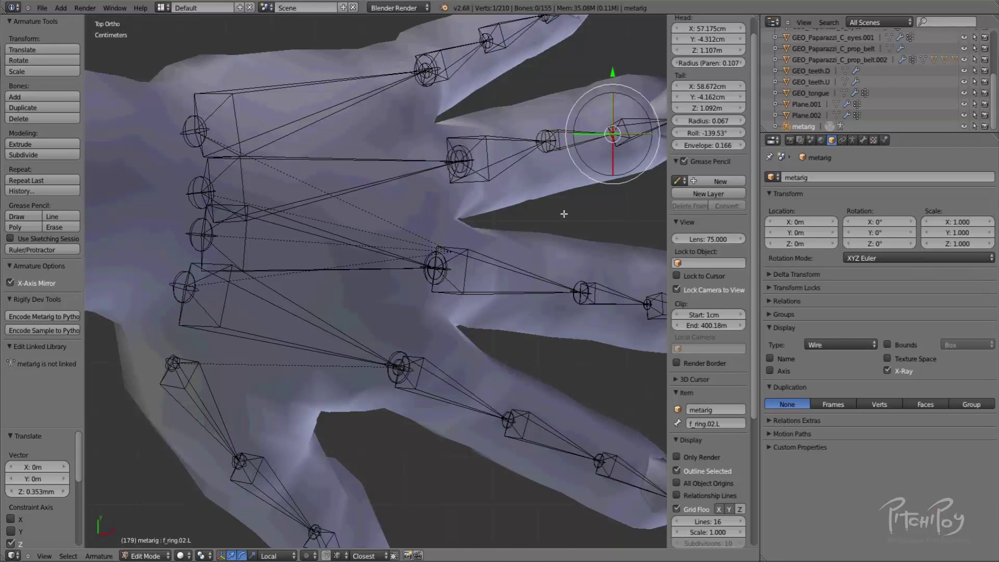
{"action": "middle_click_drag", "start_coordinate": [564, 214], "coordinate": [432, 265], "text": "shift"}
{"action": "key", "text": "KP_3"}
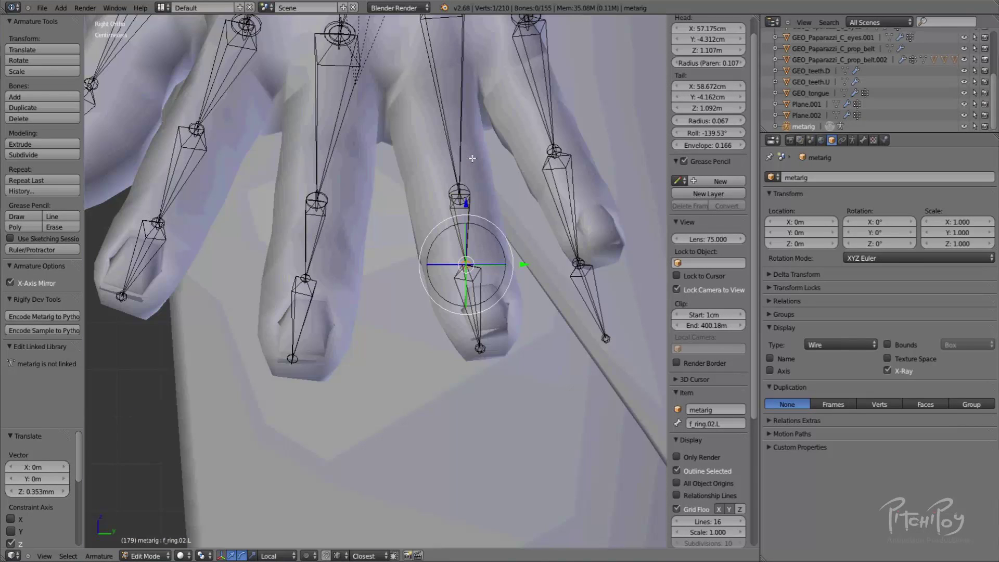
{"action": "middle_click_drag", "start_coordinate": [525, 283], "coordinate": [458, 287]}
{"action": "right_click", "coordinate": [453, 354]}
{"action": "key", "text": "g"}
{"action": "key", "text": "z"}
{"action": "left_click", "coordinate": [452, 272]}
Raise the pinky's last joint along Z into the finger and readjust it by about 2.7 mm downward.
{"action": "right_click", "coordinate": [473, 276]}
{"action": "key", "text": "g"}
{"action": "key", "text": "z"}
{"action": "left_click", "coordinate": [493, 210]}
{"action": "middle_click_drag", "start_coordinate": [486, 226], "coordinate": [425, 309]}
{"action": "key", "text": "g"}
{"action": "key", "text": "z"}
{"action": "left_click", "coordinate": [419, 299]}
{"action": "key", "text": "ctrl+KP_3"}
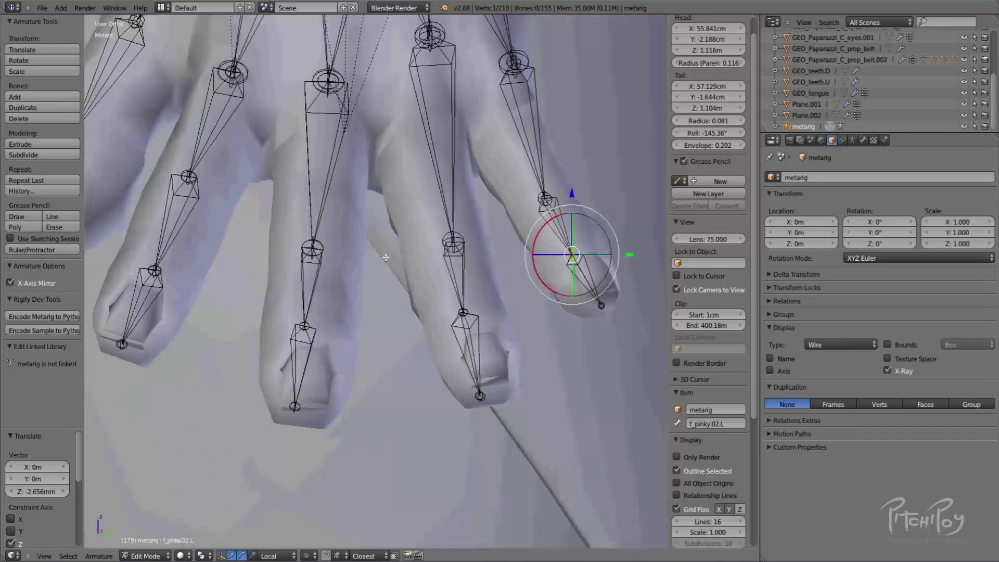
Reposition the pinky joints and move the pinky's knuckle about 1.5 mm inward and 2.1 mm down.
{"action": "middle_click_drag", "start_coordinate": [337, 244], "coordinate": [421, 258]}
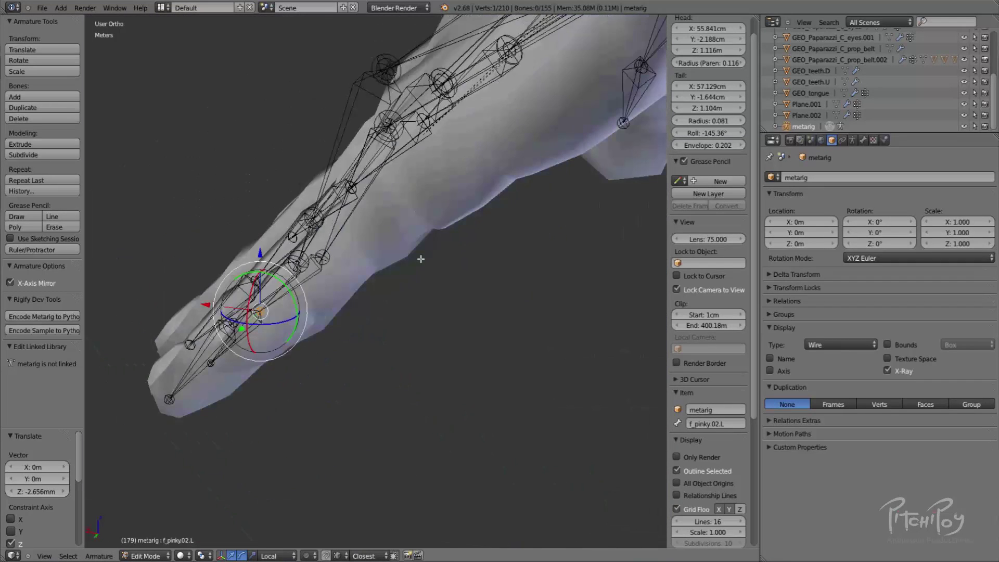
{"action": "middle_click_drag", "start_coordinate": [376, 159], "coordinate": [454, 136]}
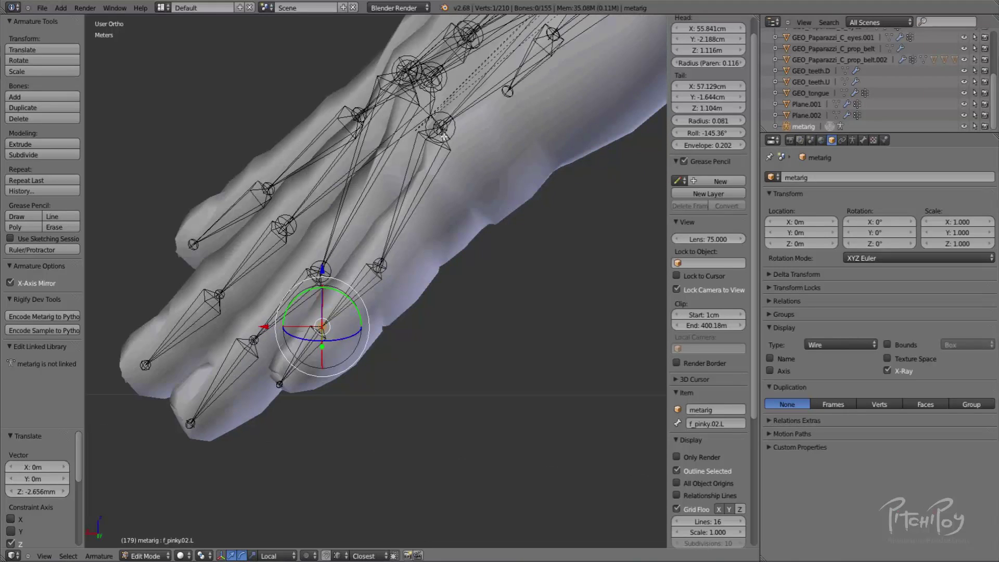
{"action": "key", "text": "g"}
{"action": "left_click", "coordinate": [495, 164]}
{"action": "middle_click_drag", "start_coordinate": [422, 83], "coordinate": [490, 134]}
{"action": "key", "text": "g"}
{"action": "key", "text": "g"}
{"action": "left_click", "coordinate": [396, 156]}
{"action": "right_click", "coordinate": [524, 91], "text": "shift"}
{"action": "key", "text": "g"}
{"action": "left_click", "coordinate": [533, 100]}
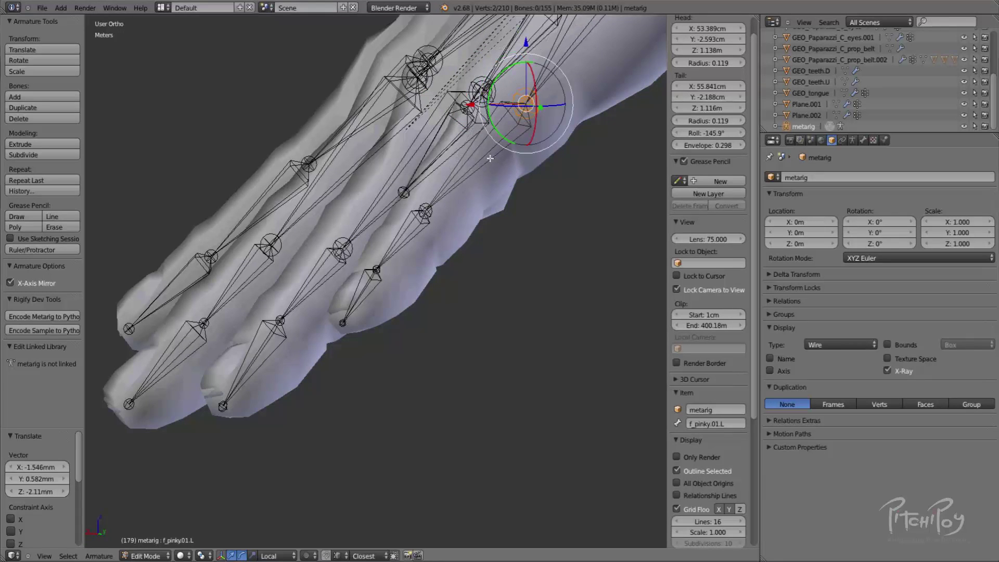
Reposition the pinky's middle and last joints to follow the bends of the little finger mesh.
{"action": "key", "text": "g"}
{"action": "left_click", "coordinate": [441, 201]}
{"action": "middle_click_drag", "start_coordinate": [441, 201], "coordinate": [351, 296]}
{"action": "left_click", "coordinate": [386, 192]}
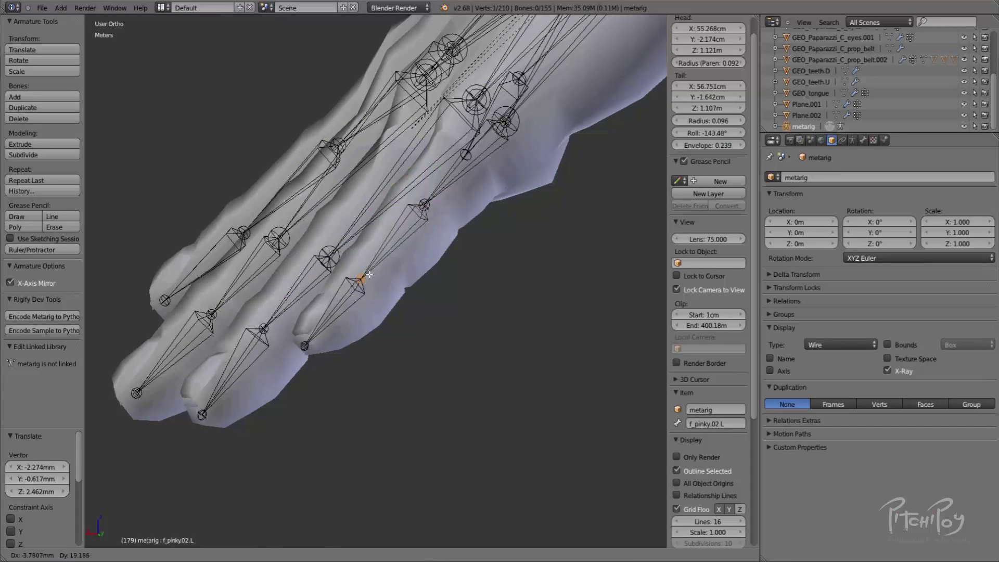
{"action": "left_click", "coordinate": [384, 262]}
Move the ring finger's middle joint inward and up to about X 56.6 cm, Y -4.3 cm, Z 1.112 m.
{"action": "middle_click_drag", "start_coordinate": [384, 261], "coordinate": [338, 229]}
{"action": "key", "text": "g"}
{"action": "left_click", "coordinate": [375, 231]}
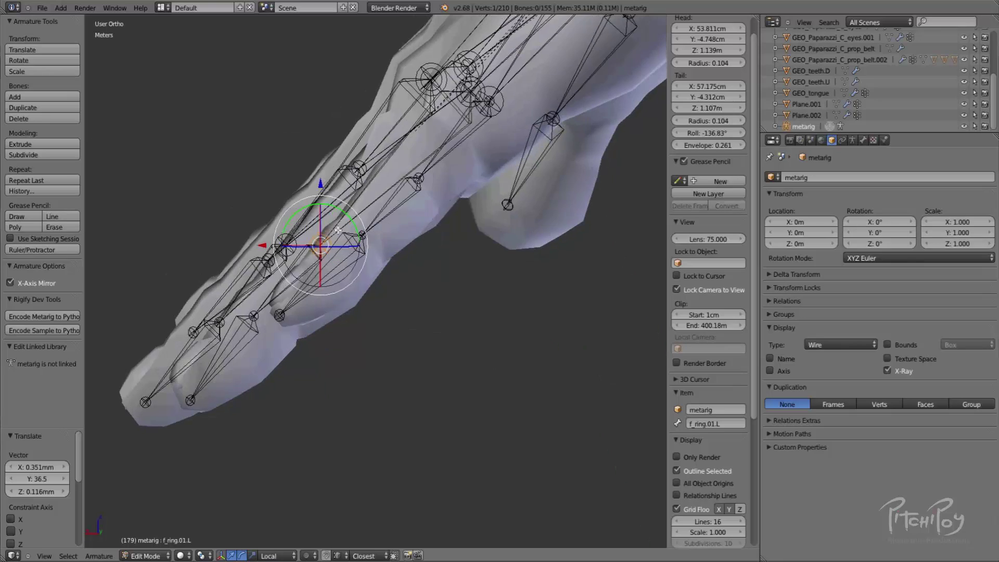
{"action": "middle_click_drag", "start_coordinate": [285, 285], "coordinate": [323, 244]}
{"action": "key", "text": "g"}
{"action": "left_click", "coordinate": [300, 262]}
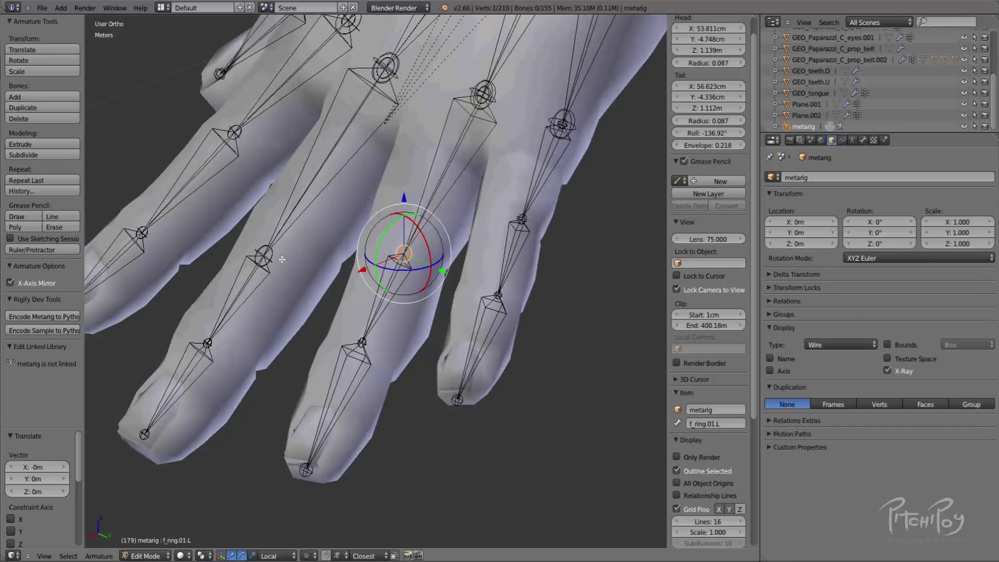
Reposition the middle finger's middle joint to match the bend of the finger mesh.
{"action": "right_click", "coordinate": [279, 240]}
{"action": "key", "text": "g"}
{"action": "left_click", "coordinate": [314, 224]}
{"action": "middle_click_drag", "start_coordinate": [387, 74], "coordinate": [305, 192]}
{"action": "key", "text": "g"}
{"action": "left_click", "coordinate": [357, 62]}
Nudge the index finger's knuckle and centre the middle finger's middle joint within the finger.
{"action": "right_click", "coordinate": [306, 194]}
{"action": "key", "text": "g"}
{"action": "left_click", "coordinate": [314, 199]}
{"action": "right_click", "coordinate": [404, 397]}
{"action": "key", "text": "g"}
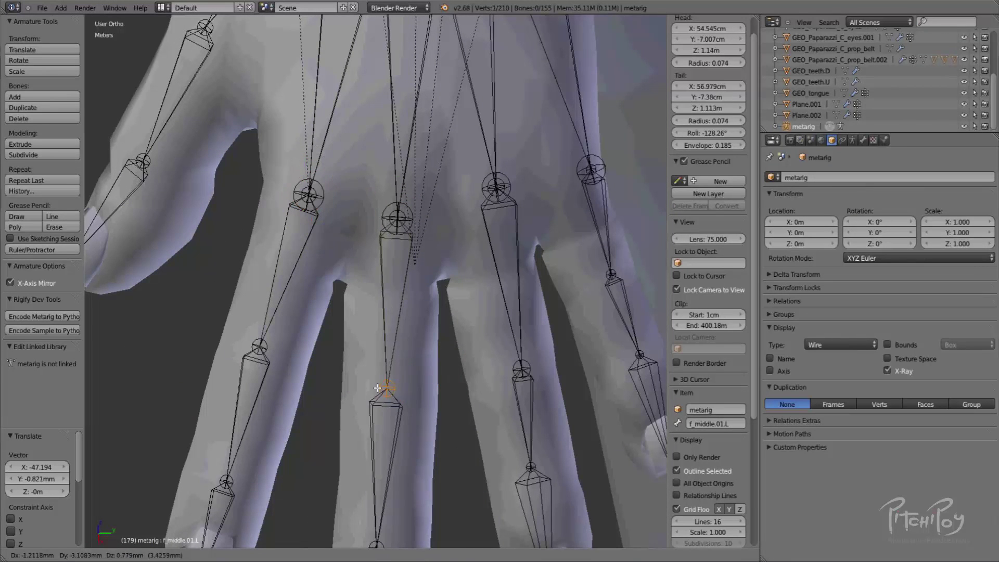
{"action": "left_click", "coordinate": [390, 389]}
Centre the middle finger's last joint and tip within the finger mesh.
{"action": "middle_click_drag", "start_coordinate": [389, 422], "coordinate": [369, 238], "text": "shift"}
{"action": "right_click", "coordinate": [357, 368]}
{"action": "key", "text": "g"}
{"action": "left_click", "coordinate": [362, 347]}
{"action": "right_click", "coordinate": [346, 478]}
{"action": "key", "text": "g"}
{"action": "left_click", "coordinate": [354, 476]}
Move the ring finger's middle joint about 0.9 mm inward, 1.7 mm toward negative Y and 0.6 mm up.
{"action": "right_click", "coordinate": [361, 342]}
{"action": "right_click", "coordinate": [512, 281]}
{"action": "right_click_drag", "start_coordinate": [503, 186], "coordinate": [496, 183]}
{"action": "key", "text": "KP_Decimal"}
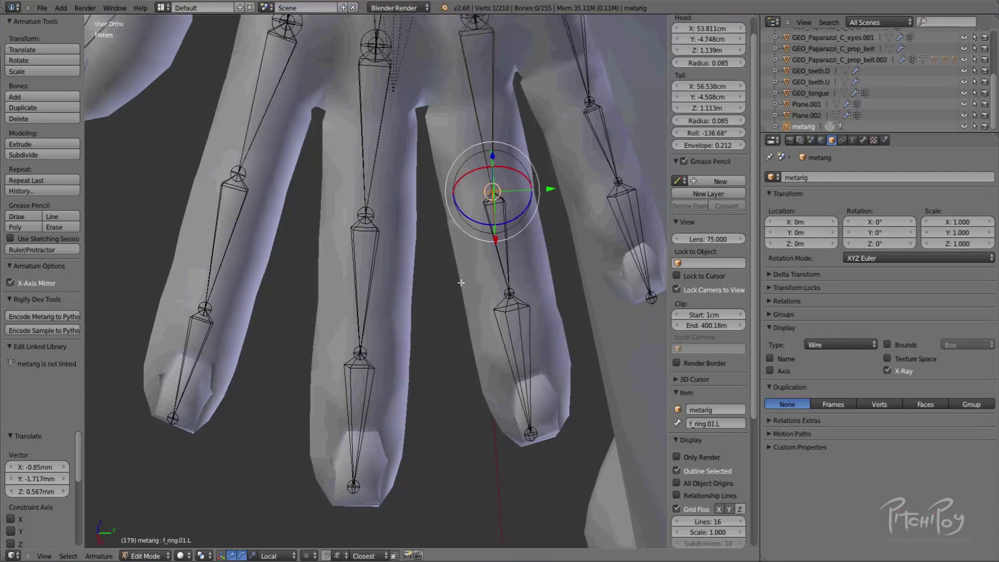
{"action": "right_click_drag", "start_coordinate": [457, 134], "coordinate": [447, 155]}
Centre the pinky's middle joint, last joint and tip along the little finger mesh.
{"action": "right_click", "coordinate": [547, 110]}
{"action": "right_click_drag", "start_coordinate": [546, 110], "coordinate": [517, 124]}
{"action": "right_click_drag", "start_coordinate": [557, 215], "coordinate": [549, 220]}
{"action": "mouse_move", "coordinate": [593, 290]}
{"action": "right_mouse_down"}
{"action": "mouse_move", "coordinate": [582, 314]}
{"action": "mouse_move", "coordinate": [587, 307]}
{"action": "right_mouse_up"}
{"action": "right_click_drag", "start_coordinate": [555, 214], "coordinate": [557, 214]}
{"action": "middle_click_drag", "start_coordinate": [532, 168], "coordinate": [519, 250], "text": "shift"}
{"action": "right_click_drag", "start_coordinate": [514, 200], "coordinate": [517, 201]}
Shift the four palm bone heads and the thumb's base joint slightly from the wrist toward the fingers.
{"action": "middle_click_drag", "start_coordinate": [512, 280], "coordinate": [515, 453], "text": "shift"}
{"action": "right_click_drag", "start_coordinate": [464, 77], "coordinate": [459, 109]}
{"action": "right_click_drag", "start_coordinate": [406, 79], "coordinate": [408, 100]}
{"action": "right_click_drag", "start_coordinate": [368, 76], "coordinate": [358, 101]}
{"action": "right_click_drag", "start_coordinate": [313, 70], "coordinate": [307, 94]}
{"action": "right_click_drag", "start_coordinate": [240, 92], "coordinate": [243, 117]}
Centre the thumb's two middle joints and its tip within the thumb mesh.
{"action": "middle_click_drag", "start_coordinate": [194, 227], "coordinate": [458, 91], "text": "shift"}
{"action": "right_click_drag", "start_coordinate": [419, 87], "coordinate": [430, 98]}
{"action": "right_click", "coordinate": [364, 216]}
{"action": "key", "text": "Escape"}
{"action": "right_click_drag", "start_coordinate": [363, 216], "coordinate": [384, 229]}
{"action": "right_click_drag", "start_coordinate": [295, 319], "coordinate": [306, 319]}
{"action": "right_click_drag", "start_coordinate": [371, 224], "coordinate": [371, 226]}
Refine the depth of the thumb's two middle joints inside the thumb from other viewing angles.
{"action": "middle_click_drag", "start_coordinate": [406, 240], "coordinate": [435, 196]}
{"action": "key", "text": "g"}
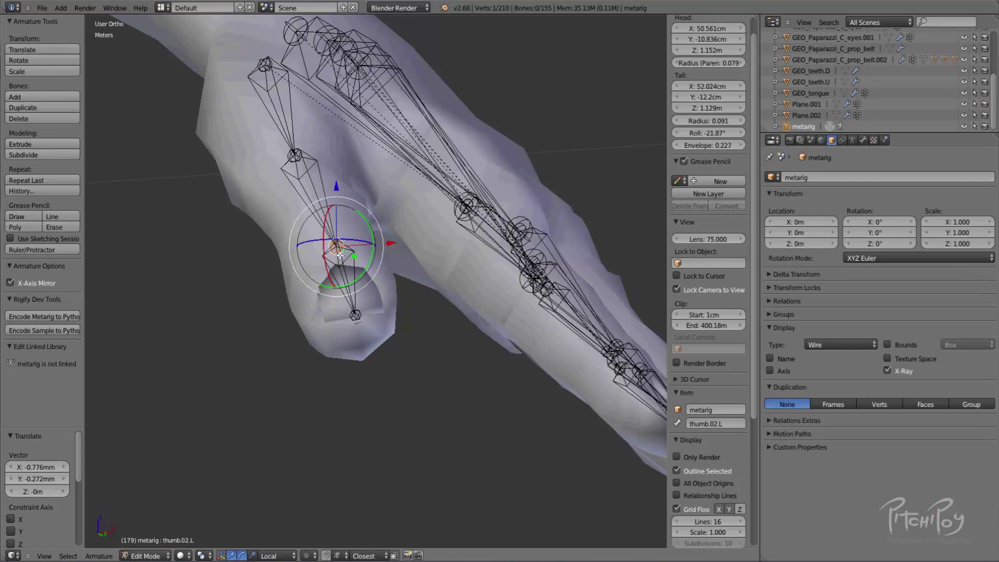
{"action": "right_click_drag", "start_coordinate": [297, 159], "coordinate": [292, 163]}
{"action": "middle_click_drag", "start_coordinate": [333, 180], "coordinate": [529, 219]}
{"action": "key", "text": "g"}
{"action": "left_click", "coordinate": [408, 163]}
Fine-tune the joints at the base of the fingers, nudging the index knuckle about 0.3 mm inward and 0.5 mm down.
{"action": "right_click", "coordinate": [355, 86]}
{"action": "key", "text": "g"}
{"action": "left_click", "coordinate": [334, 102]}
{"action": "middle_click_drag", "start_coordinate": [335, 101], "coordinate": [333, 198]}
{"action": "right_click", "coordinate": [440, 64]}
{"action": "key", "text": "g"}
{"action": "left_click", "coordinate": [444, 72]}
{"action": "left_click", "coordinate": [345, 156]}
{"action": "middle_click_drag", "start_coordinate": [345, 155], "coordinate": [389, 159]}
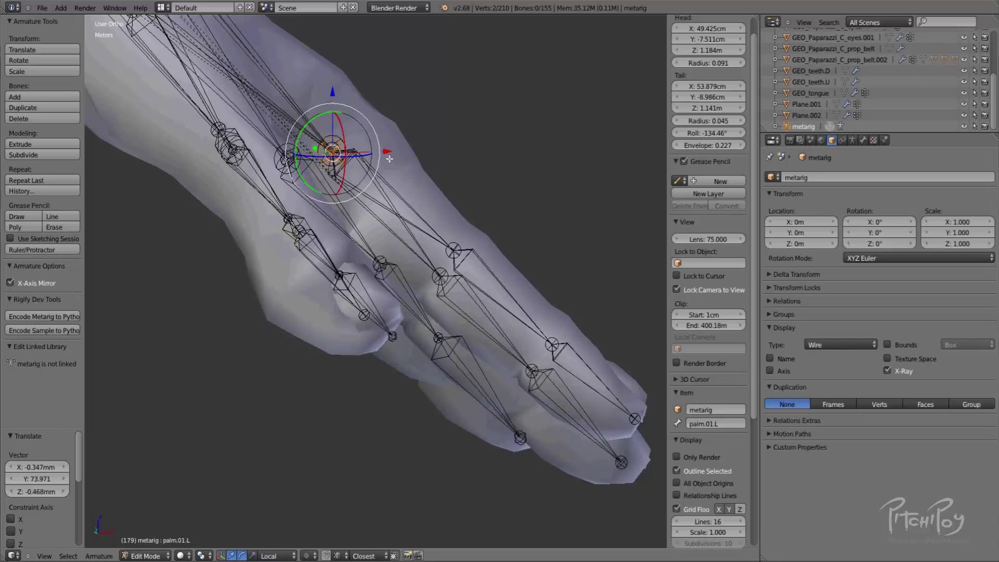
Pull the index finger's last joint and tip slightly inward so they sit inside the finger mesh.
{"action": "right_click", "coordinate": [552, 346]}
{"action": "key", "text": "g"}
{"action": "left_click", "coordinate": [537, 349]}
{"action": "right_click", "coordinate": [633, 421]}
{"action": "key", "text": "g"}
{"action": "left_click", "coordinate": [622, 425]}
Make a final small adjustment to the pinky's middle joint within the little finger.
{"action": "middle_click_drag", "start_coordinate": [614, 423], "coordinate": [330, 289]}
{"action": "scroll", "coordinate": [448, 214], "scroll_direction": "down", "scroll_amount": 9}
{"action": "right_click", "coordinate": [321, 275]}
{"action": "left_click", "coordinate": [291, 337]}
{"action": "right_click", "coordinate": [315, 218]}
{"action": "middle_click_drag", "start_coordinate": [316, 218], "coordinate": [476, 147]}
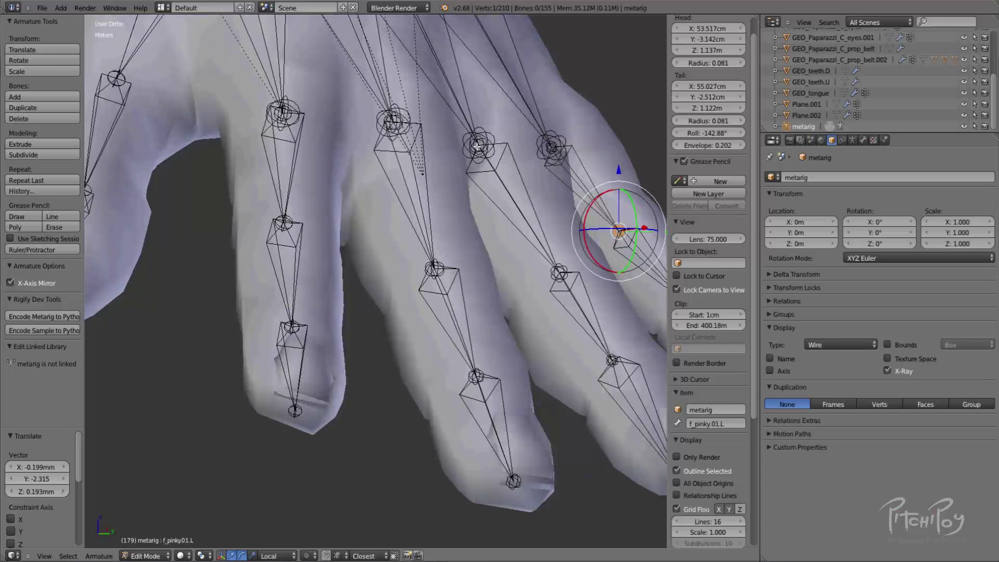
Examine the fitted hand bones in relation to the character's arm, shoulder and upper body from several angles.
{"action": "scroll", "coordinate": [477, 146], "scroll_direction": "down", "scroll_amount": 9}
{"action": "middle_click_drag", "start_coordinate": [317, 94], "coordinate": [381, 257]}
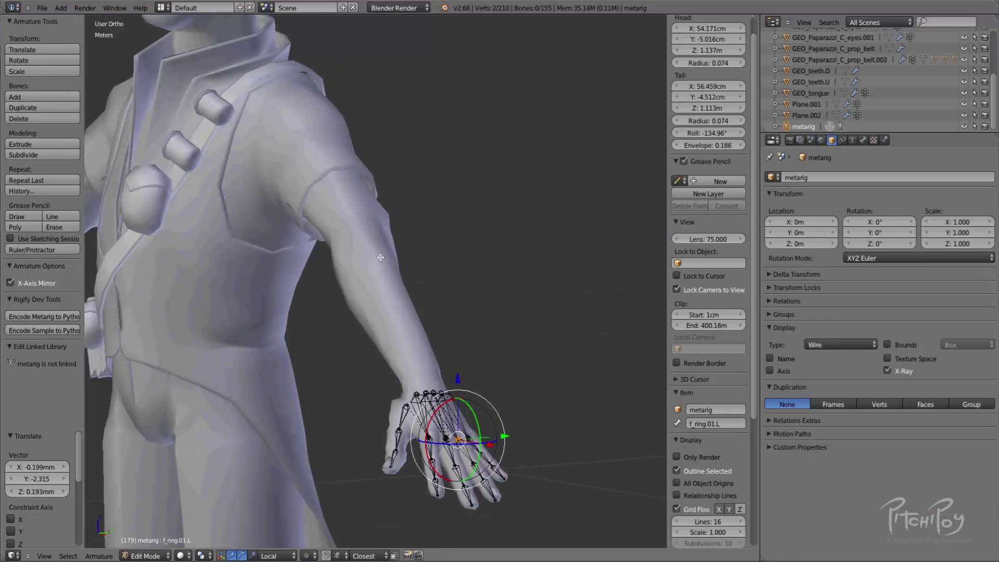
{"action": "middle_click_drag", "start_coordinate": [344, 212], "coordinate": [264, 182]}
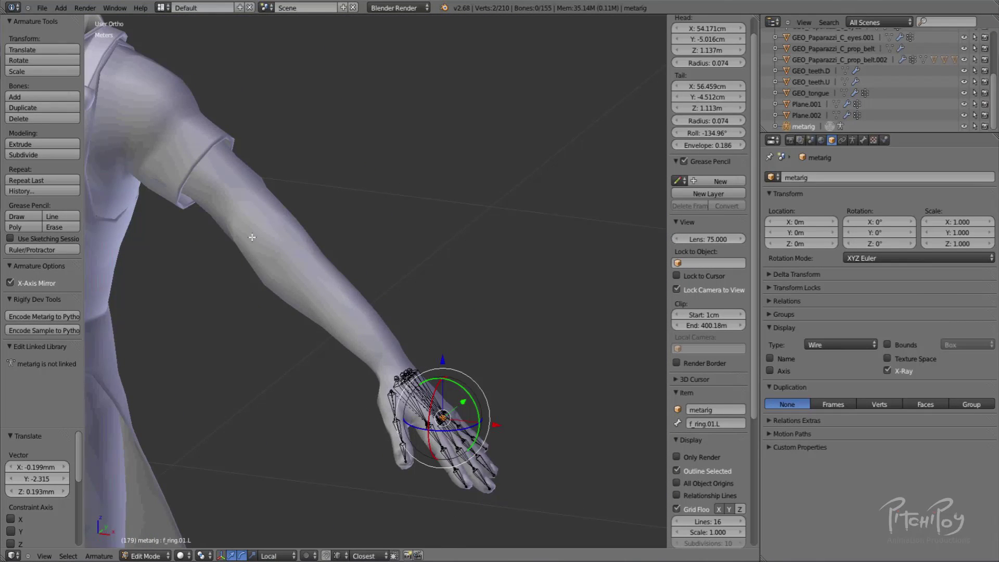
{"action": "scroll", "coordinate": [252, 237], "scroll_direction": "down", "scroll_amount": 3}
{"action": "scroll", "coordinate": [293, 143], "scroll_direction": "up", "scroll_amount": 4}
{"action": "scroll", "coordinate": [352, 112], "scroll_direction": "up", "scroll_amount": 2}
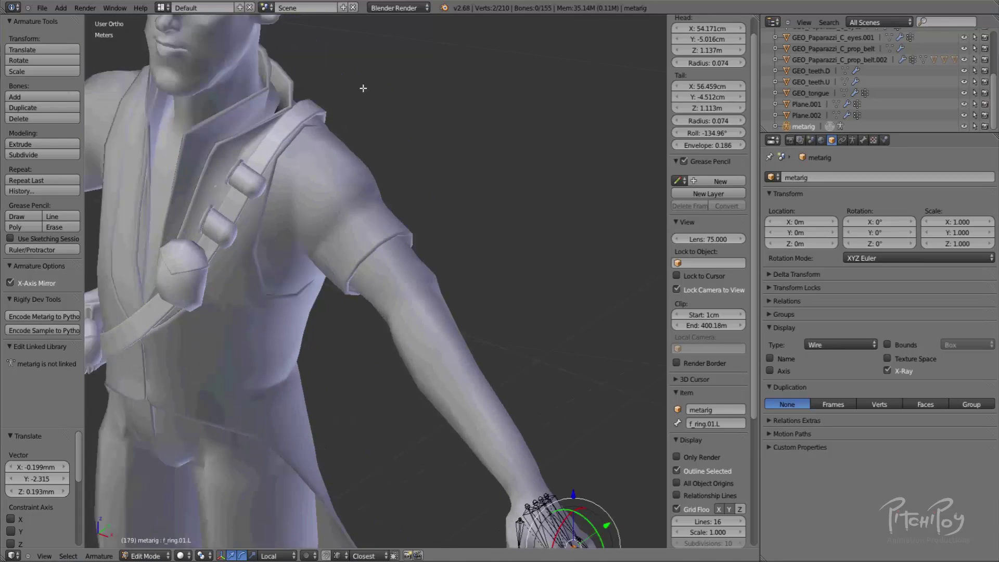
{"action": "middle_click_drag", "start_coordinate": [364, 89], "coordinate": [311, 198]}
{"action": "middle_click_drag", "start_coordinate": [395, 286], "coordinate": [311, 227]}
{"action": "scroll", "coordinate": [311, 227], "scroll_direction": "down", "scroll_amount": 3}
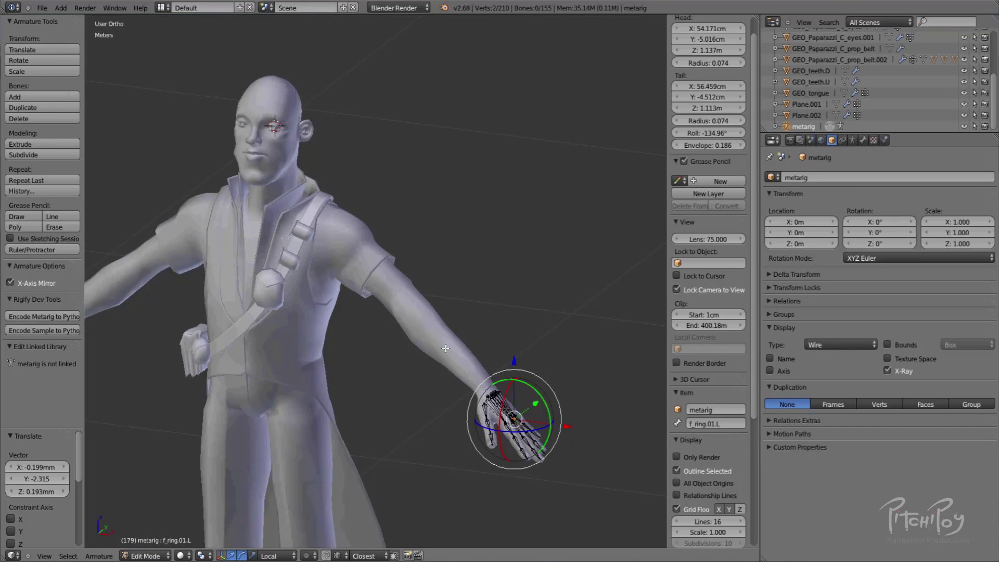
Move the thumb's last joint about -1.7 mm in X, 1.4 mm in Y and 3.7 mm in Z.
{"action": "middle_click_drag", "start_coordinate": [446, 348], "coordinate": [460, 146], "text": "shift"}
{"action": "scroll", "coordinate": [461, 151], "scroll_direction": "down", "scroll_amount": 3}
{"action": "mouse_move", "coordinate": [489, 228]}
{"action": "middle_mouse_down"}
{"action": "mouse_move", "coordinate": [299, 270]}
{"action": "mouse_move", "coordinate": [494, 231]}
{"action": "middle_mouse_up"}
{"action": "scroll", "coordinate": [494, 232], "scroll_direction": "up", "scroll_amount": 6}
{"action": "middle_click_drag", "start_coordinate": [571, 210], "coordinate": [364, 301], "text": "shift"}
{"action": "scroll", "coordinate": [364, 301], "scroll_direction": "up", "scroll_amount": 7}
{"action": "middle_click_drag", "start_coordinate": [468, 300], "coordinate": [312, 218]}
{"action": "right_click", "coordinate": [460, 280]}
{"action": "key", "text": "g"}
{"action": "left_click", "coordinate": [462, 284]}
{"action": "key", "text": "g"}
{"action": "left_click", "coordinate": [471, 272]}
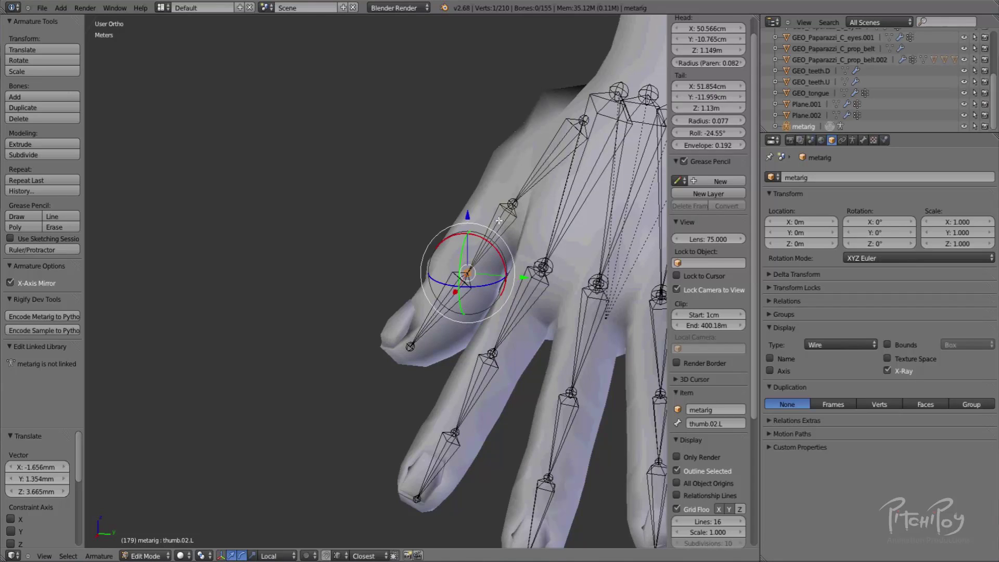
Fine-tune the thumb joints so the bones stay centred inside the thumb mesh.
{"action": "key", "text": "g"}
{"action": "left_click", "coordinate": [503, 209]}
{"action": "middle_click_drag", "start_coordinate": [500, 260], "coordinate": [457, 249]}
{"action": "middle_click_drag", "start_coordinate": [494, 360], "coordinate": [542, 224], "text": "shift"}
{"action": "key", "text": "g"}
{"action": "key", "text": "g"}
{"action": "left_click", "coordinate": [344, 281]}
Adjust the index finger's last joint so it sits within the finger mesh when viewed from the side.
{"action": "scroll", "coordinate": [455, 365], "scroll_direction": "up", "scroll_amount": 4}
{"action": "middle_click_drag", "start_coordinate": [456, 365], "coordinate": [437, 342]}
{"action": "right_click", "coordinate": [354, 238]}
{"action": "key", "text": "g"}
{"action": "left_click", "coordinate": [341, 237]}
{"action": "middle_click_drag", "start_coordinate": [501, 337], "coordinate": [519, 374]}
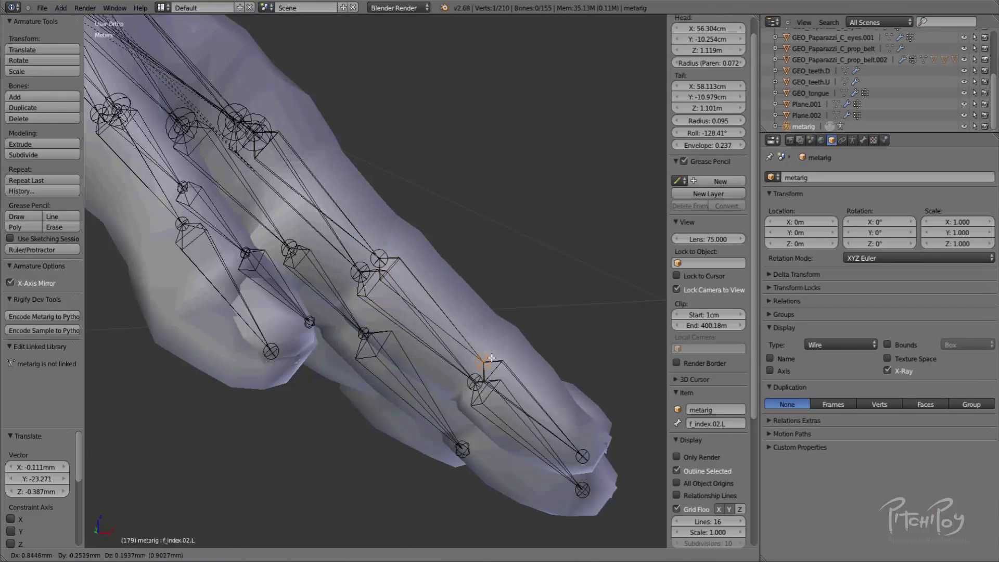
{"action": "middle_click_drag", "start_coordinate": [303, 165], "coordinate": [396, 153]}
{"action": "scroll", "coordinate": [508, 292], "scroll_direction": "down", "scroll_amount": 1}
{"action": "key", "text": "g"}
{"action": "left_click", "coordinate": [505, 297]}
Refine the index knuckle's position, finishing with a nudge of about -0.9 mm in X, 0.2 mm in Y and -0.8 mm in Z.
{"action": "scroll", "coordinate": [546, 273], "scroll_direction": "down", "scroll_amount": 3}
{"action": "key", "text": "g"}
{"action": "left_click", "coordinate": [430, 297]}
{"action": "scroll", "coordinate": [417, 159], "scroll_direction": "up", "scroll_amount": 4}
{"action": "key", "text": "g"}
{"action": "left_click", "coordinate": [437, 144]}
{"action": "middle_click_drag", "start_coordinate": [503, 146], "coordinate": [397, 264]}
{"action": "key", "text": "g"}
{"action": "left_click", "coordinate": [414, 208]}
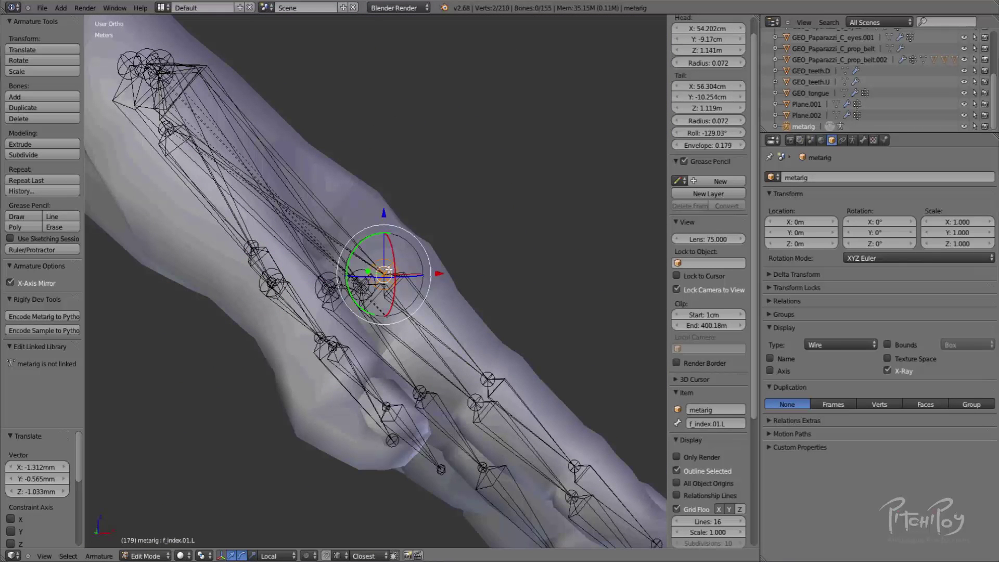
{"action": "key", "text": "g"}
{"action": "left_click", "coordinate": [394, 271]}
{"action": "scroll", "coordinate": [393, 273], "scroll_direction": "down", "scroll_amount": 9}
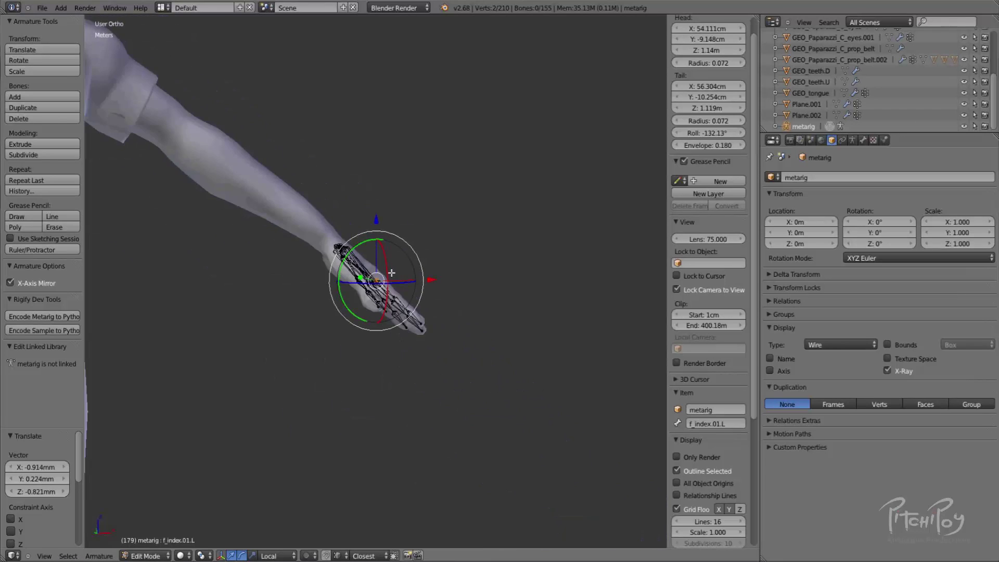
Unhide all of the metarig's bones in Edit Mode and clear the bone selection.
{"action": "key", "text": "Tab"}
{"action": "middle_click_drag", "start_coordinate": [394, 288], "coordinate": [296, 306]}
{"action": "scroll", "coordinate": [309, 289], "scroll_direction": "down", "scroll_amount": 3}
{"action": "key", "text": "Tab"}
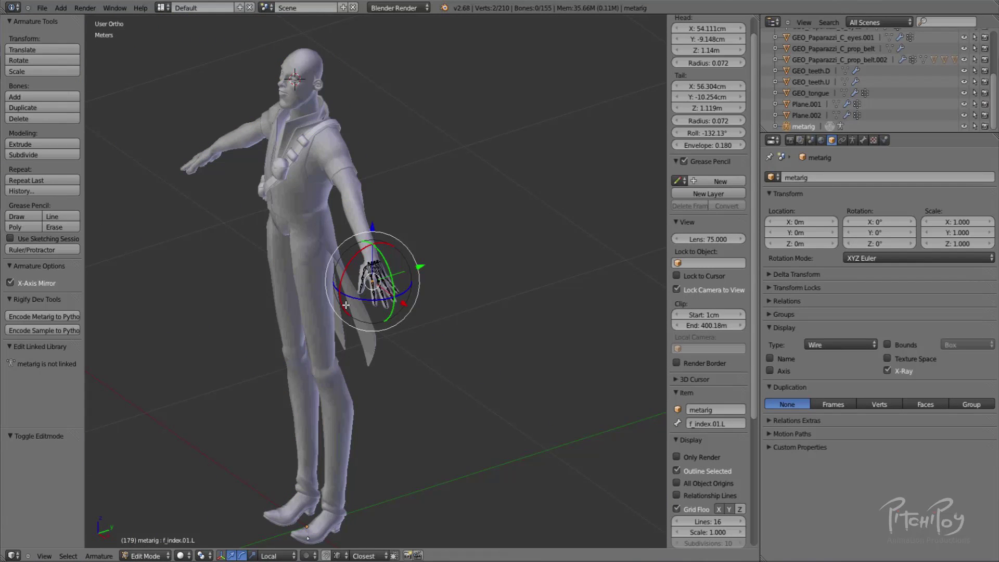
{"action": "key", "text": "alt+h"}
{"action": "middle_click_drag", "start_coordinate": [371, 280], "coordinate": [471, 226]}
{"action": "key", "text": "a"}
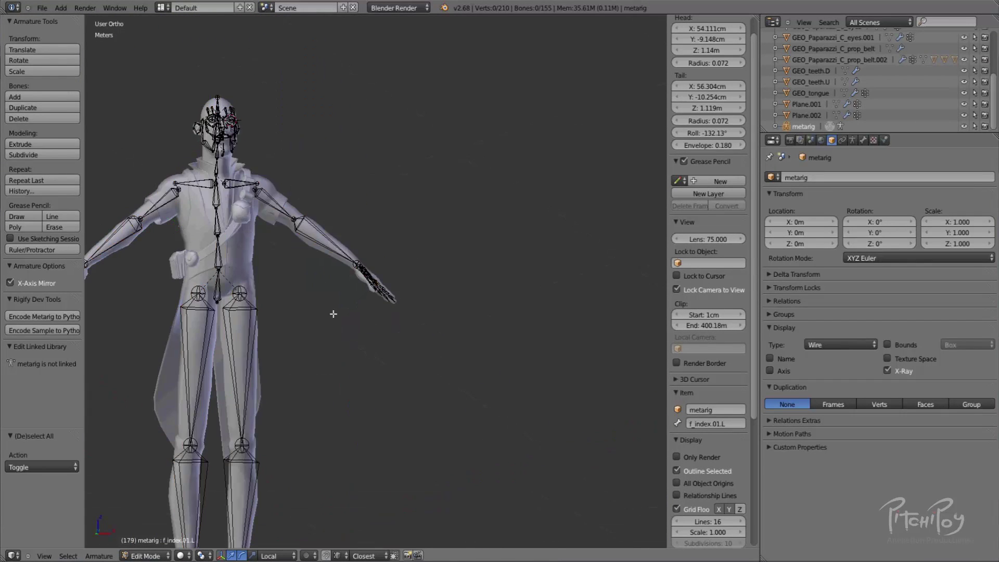
Examine the whole skeleton against the character's body and legs from several angles.
{"action": "scroll", "coordinate": [385, 174], "scroll_direction": "down", "scroll_amount": 2}
{"action": "middle_click_drag", "start_coordinate": [280, 337], "coordinate": [379, 263], "text": "shift"}
{"action": "middle_click_drag", "start_coordinate": [370, 221], "coordinate": [420, 298], "text": "shift"}
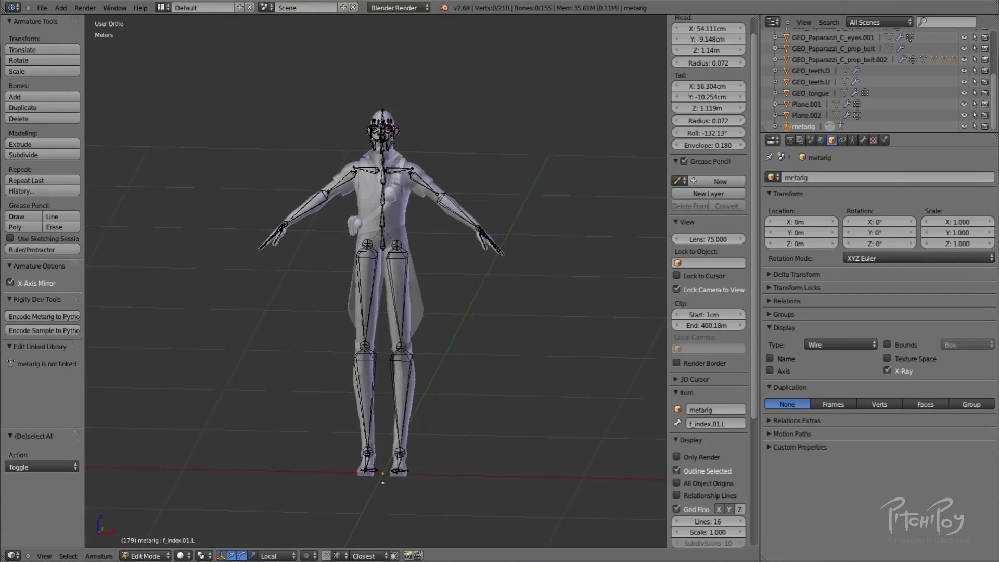
{"action": "scroll", "coordinate": [333, 325], "scroll_direction": "up", "scroll_amount": 2}
{"action": "middle_click_drag", "start_coordinate": [333, 325], "coordinate": [287, 333]}
{"action": "middle_click_drag", "start_coordinate": [324, 209], "coordinate": [313, 339]}
{"action": "scroll", "coordinate": [289, 196], "scroll_direction": "up", "scroll_amount": 3}
{"action": "scroll", "coordinate": [299, 202], "scroll_direction": "down", "scroll_amount": 3}
{"action": "middle_click_drag", "start_coordinate": [314, 338], "coordinate": [347, 105]}
{"action": "scroll", "coordinate": [348, 107], "scroll_direction": "down", "scroll_amount": 2}
{"action": "middle_click_drag", "start_coordinate": [347, 313], "coordinate": [416, 182]}
In the side view, move the top joint of the left thigh about 7.3 mm in Y and 13 mm in Z.
{"action": "key", "text": "KP_3"}
{"action": "scroll", "coordinate": [417, 184], "scroll_direction": "up", "scroll_amount": 2}
{"action": "scroll", "coordinate": [416, 185], "scroll_direction": "up", "scroll_amount": 2}
{"action": "middle_click_drag", "start_coordinate": [352, 219], "coordinate": [364, 236], "text": "shift"}
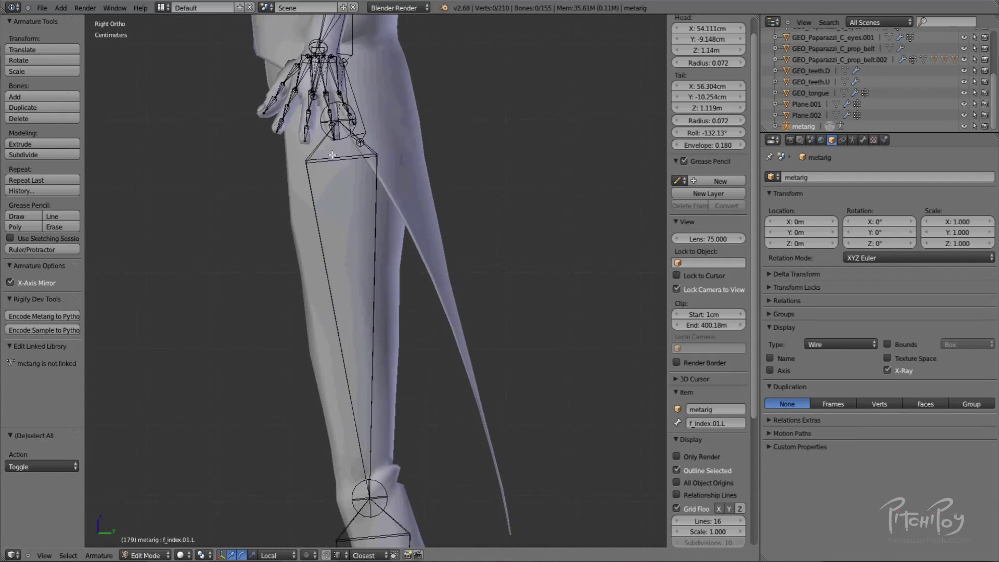
{"action": "right_click", "coordinate": [350, 125]}
{"action": "right_click", "coordinate": [345, 130]}
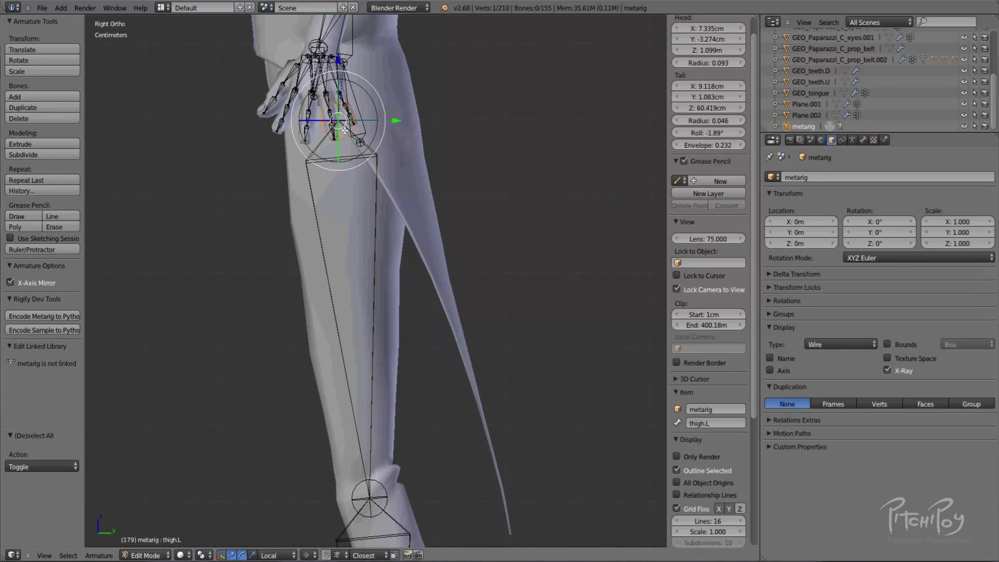
{"action": "scroll", "coordinate": [364, 156], "scroll_direction": "down", "scroll_amount": 4, "text": "shift"}
{"action": "scroll", "coordinate": [373, 287], "scroll_direction": "up", "scroll_amount": 5, "text": "shift"}
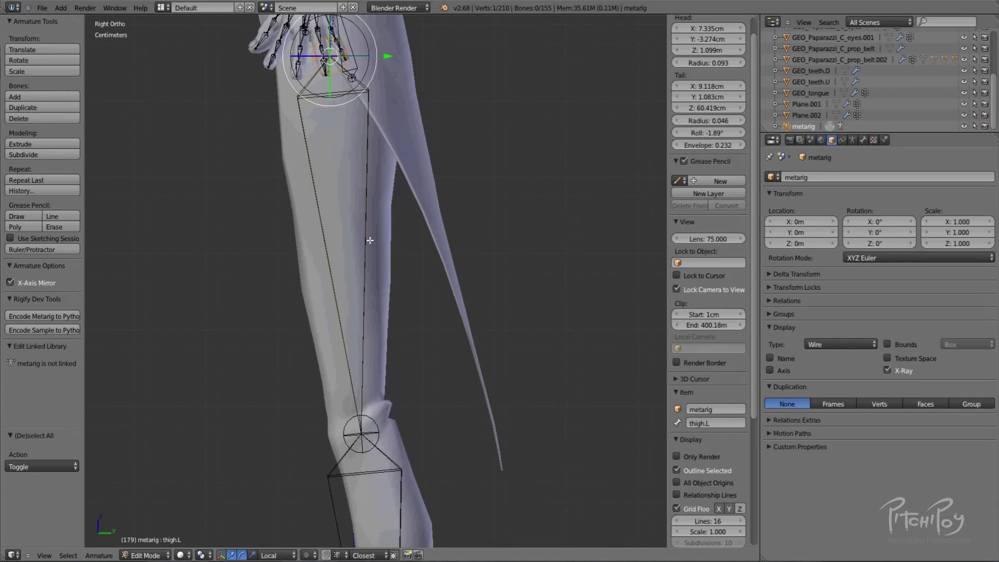
{"action": "scroll", "coordinate": [367, 283], "scroll_direction": "down", "scroll_amount": 6, "text": "shift"}
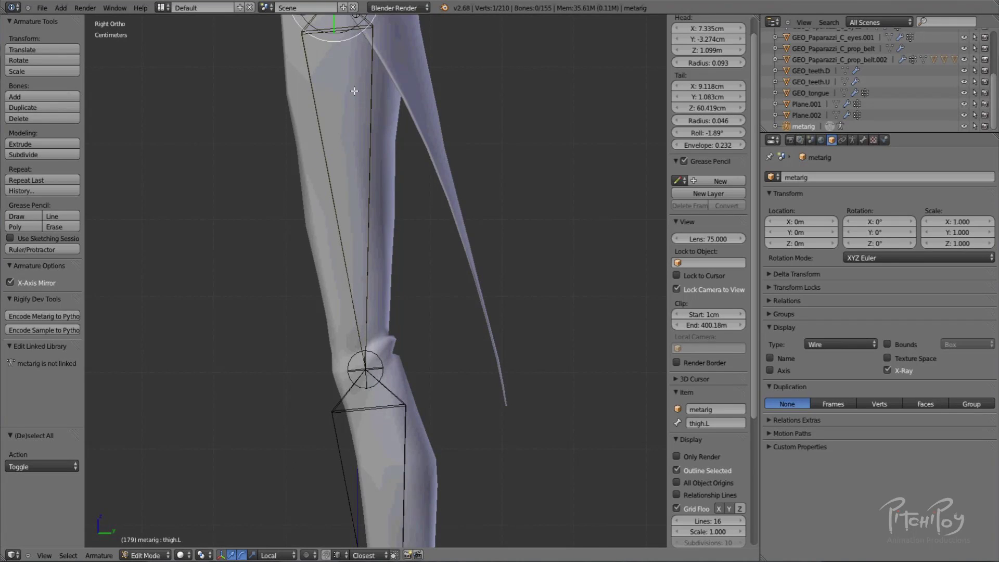
{"action": "scroll", "coordinate": [354, 91], "scroll_direction": "up", "scroll_amount": 6, "text": "shift"}
{"action": "key", "text": "g"}
{"action": "left_click", "coordinate": [370, 164]}
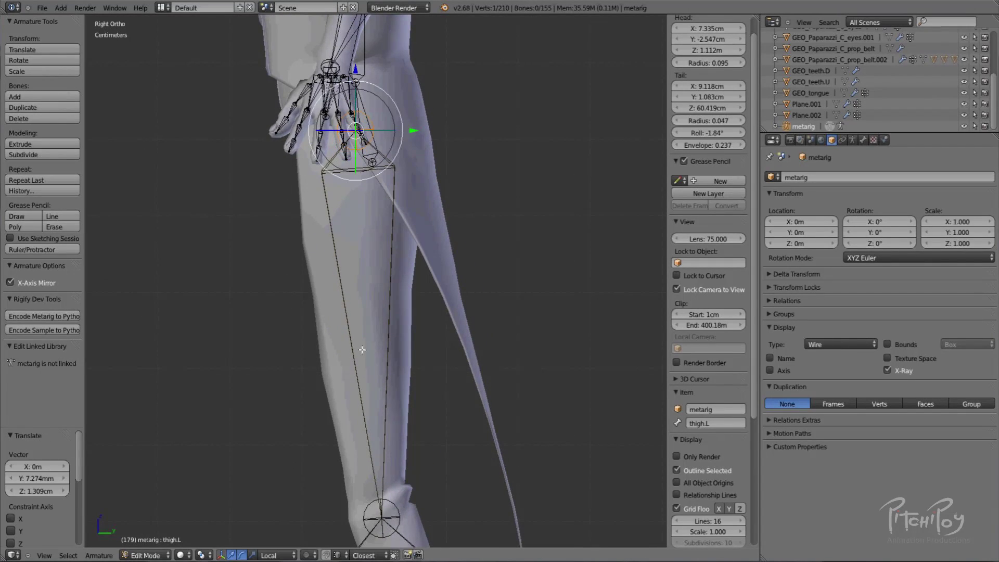
Move the left knee joint about -3.5 mm along the Y axis in the side view.
{"action": "scroll", "coordinate": [356, 135], "scroll_direction": "down", "scroll_amount": 5, "text": "shift"}
{"action": "scroll", "coordinate": [384, 489], "scroll_direction": "down", "scroll_amount": 8}
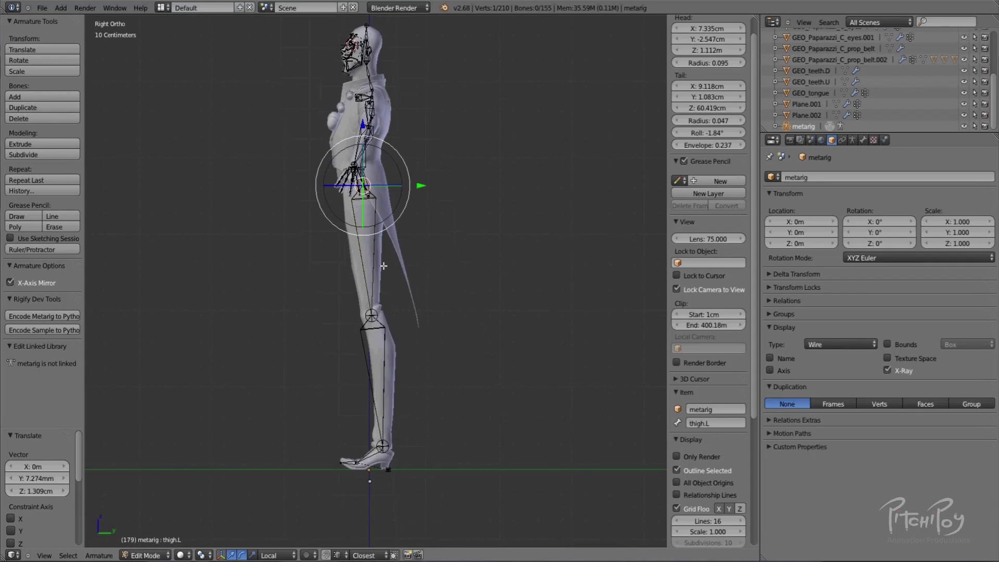
{"action": "scroll", "coordinate": [398, 389], "scroll_direction": "up", "scroll_amount": 6}
{"action": "middle_click_drag", "start_coordinate": [407, 419], "coordinate": [451, 157], "text": "shift"}
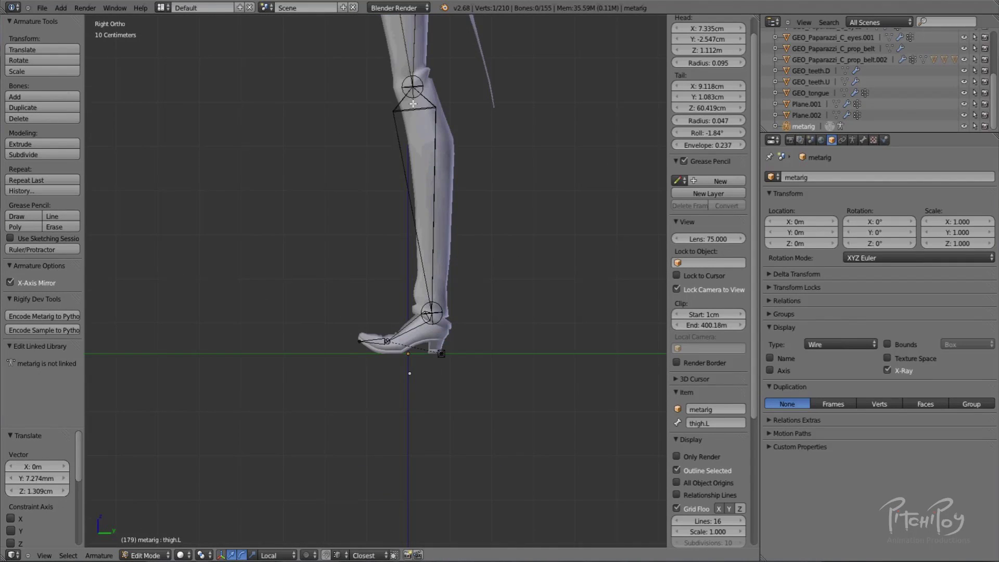
{"action": "scroll", "coordinate": [413, 104], "scroll_direction": "up", "scroll_amount": 3}
{"action": "scroll", "coordinate": [462, 200], "scroll_direction": "up", "scroll_amount": 3}
{"action": "middle_click_drag", "start_coordinate": [497, 32], "coordinate": [444, 343], "text": "shift"}
{"action": "middle_click_drag", "start_coordinate": [437, 24], "coordinate": [394, 255], "text": "shift"}
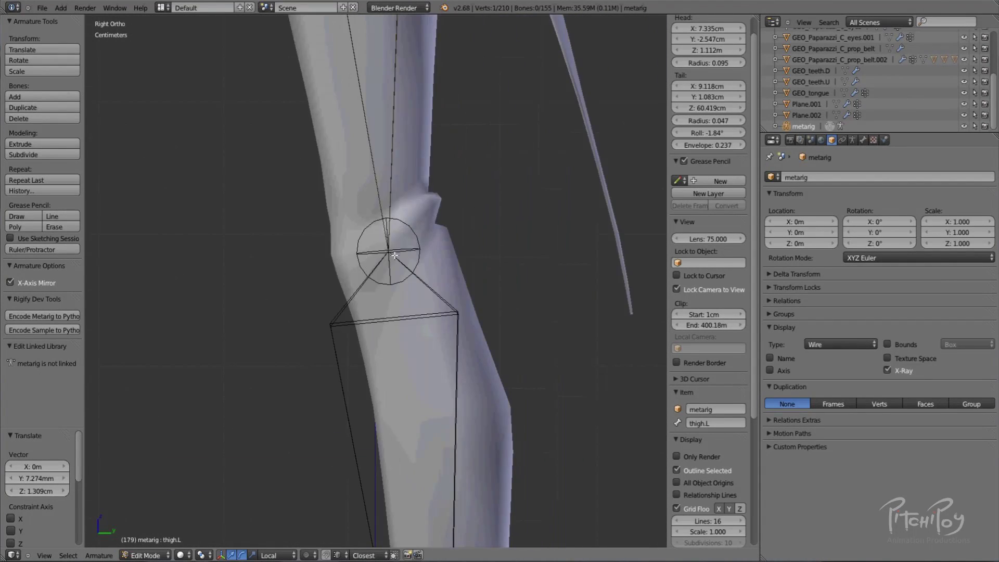
{"action": "scroll", "coordinate": [394, 252], "scroll_direction": "down", "scroll_amount": 1}
{"action": "right_click", "coordinate": [397, 242]}
{"action": "scroll", "coordinate": [420, 247], "scroll_direction": "down", "scroll_amount": 3}
{"action": "key", "text": "g"}
{"action": "key", "text": "y"}
{"action": "left_click", "coordinate": [440, 295]}
{"action": "scroll", "coordinate": [439, 294], "scroll_direction": "down", "scroll_amount": 4}
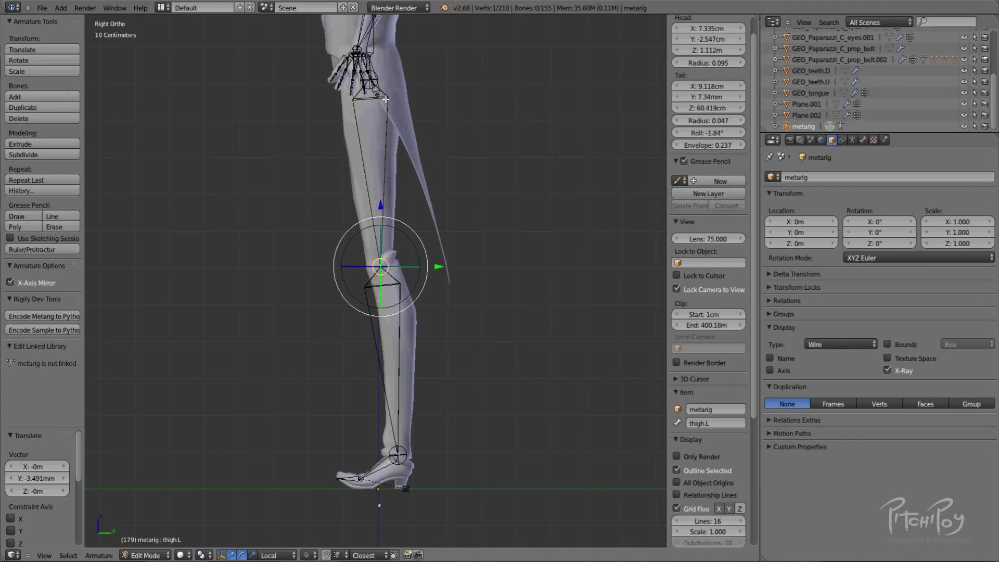
Adjust the left knee joint further by about -5.2 mm in Y and 1.7 mm in Z.
{"action": "scroll", "coordinate": [403, 281], "scroll_direction": "up", "scroll_amount": 4}
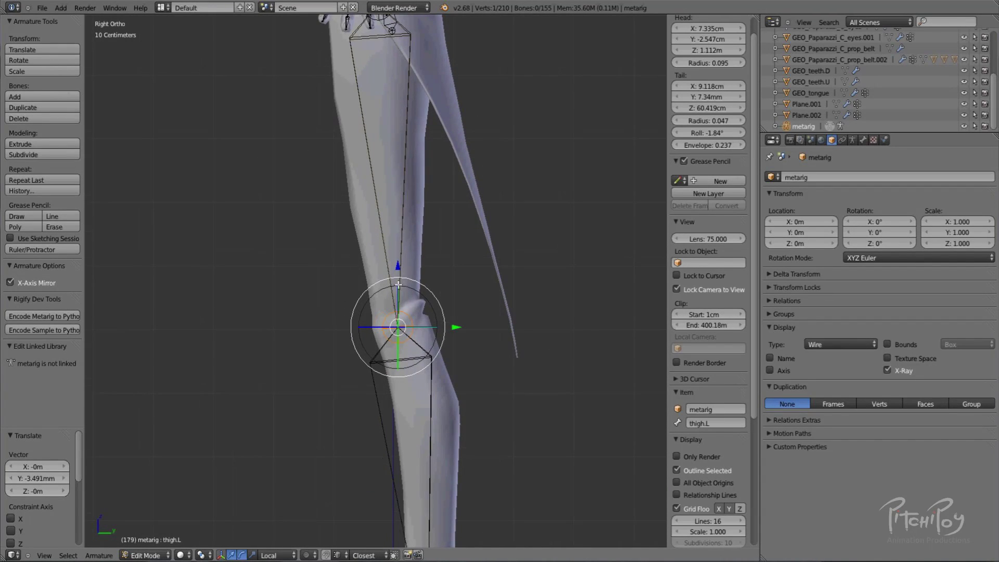
{"action": "key", "text": "g"}
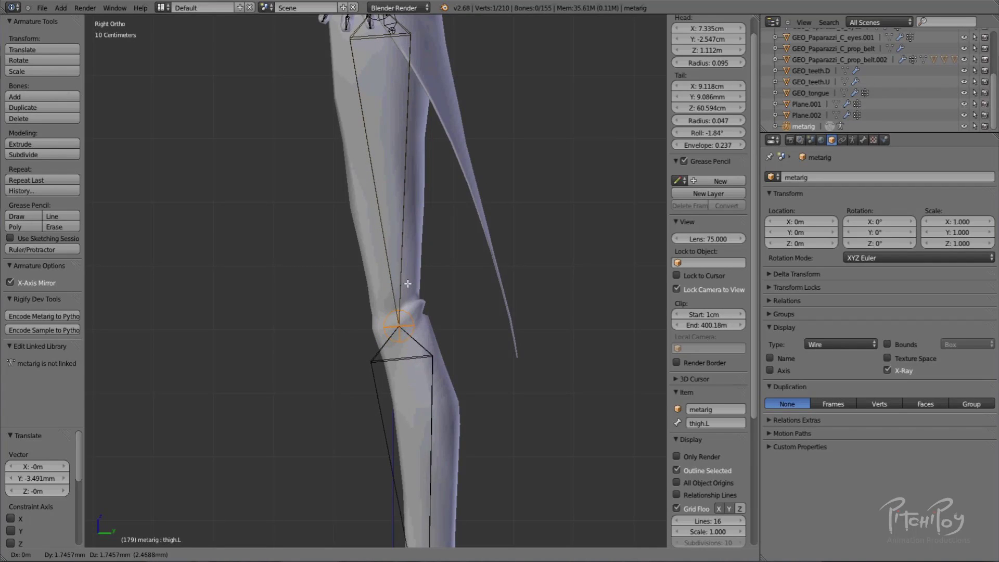
{"action": "left_click", "coordinate": [403, 285]}
{"action": "scroll", "coordinate": [401, 133], "scroll_direction": "down", "scroll_amount": 4}
Move the left ankle joint at the shin's end about 8.8 mm in Y and 3.4 mm in Z.
{"action": "scroll", "coordinate": [392, 500], "scroll_direction": "up", "scroll_amount": 7}
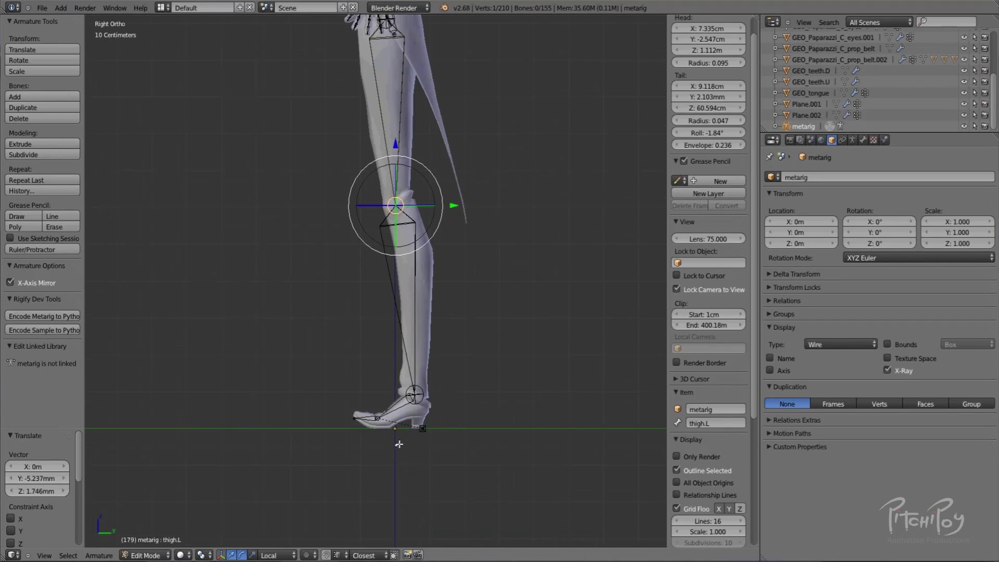
{"action": "right_click", "coordinate": [494, 353]}
{"action": "key", "text": "g"}
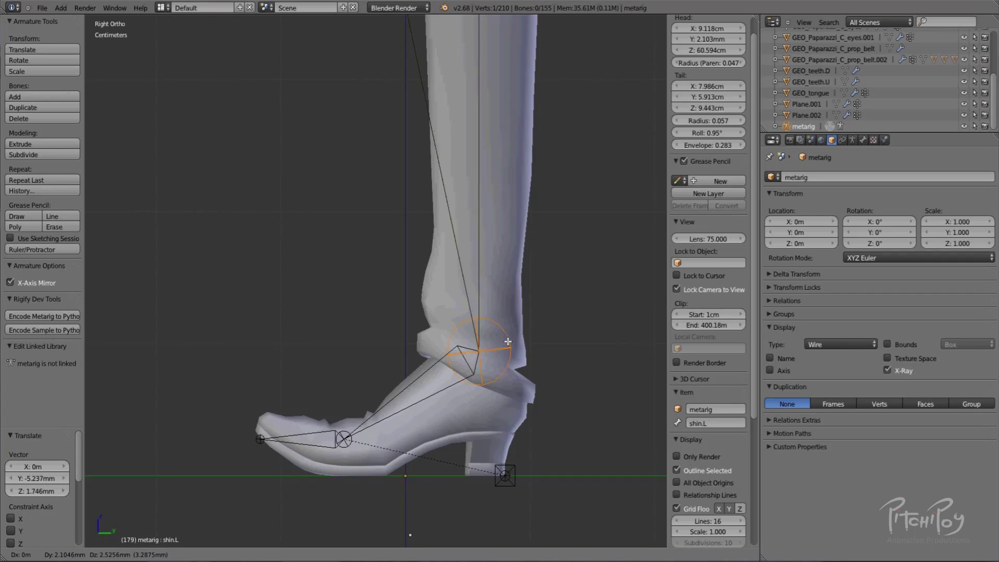
{"action": "left_click", "coordinate": [515, 341]}
{"action": "middle_click_drag", "start_coordinate": [469, 126], "coordinate": [453, 485], "text": "shift"}
{"action": "scroll", "coordinate": [457, 295], "scroll_direction": "down", "scroll_amount": 6}
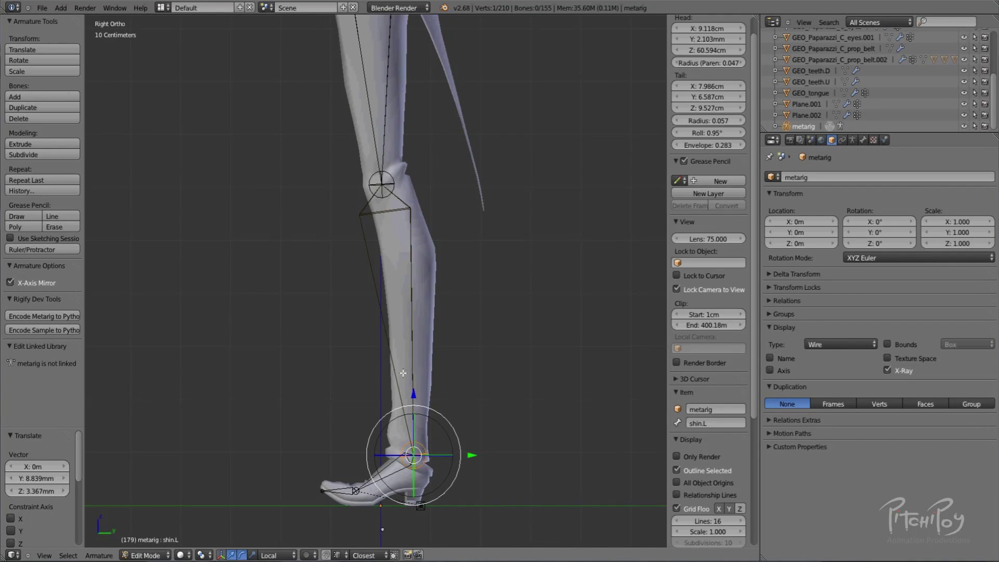
{"action": "middle_click_drag", "start_coordinate": [367, 86], "coordinate": [409, 343], "text": "shift"}
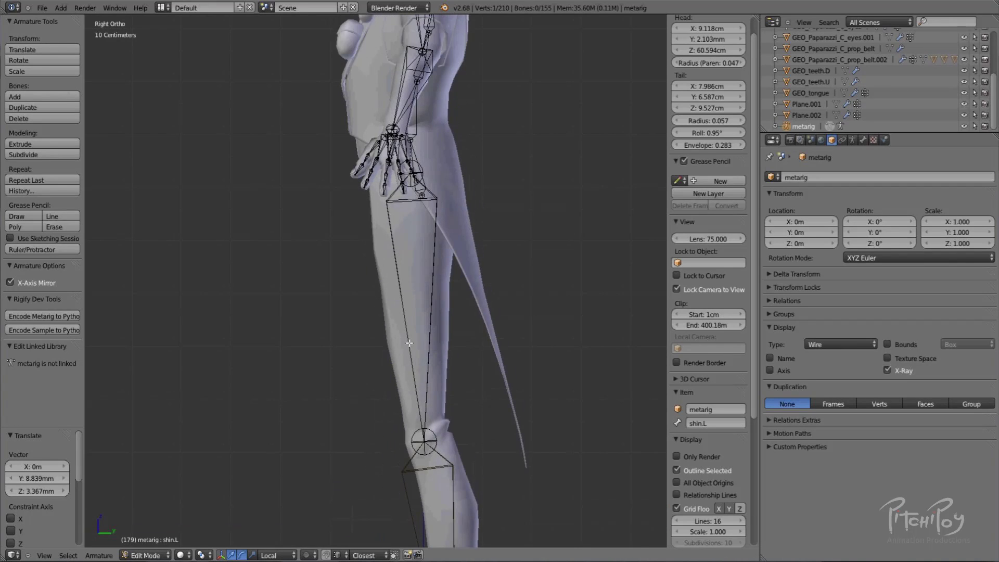
In the top view, shift the left elbow joint about 1.7 mm in X and 3.7 mm in Y, plus another 2.5 mm in X.
{"action": "scroll", "coordinate": [377, 236], "scroll_direction": "down", "scroll_amount": 5}
{"action": "middle_click_drag", "start_coordinate": [370, 270], "coordinate": [477, 211]}
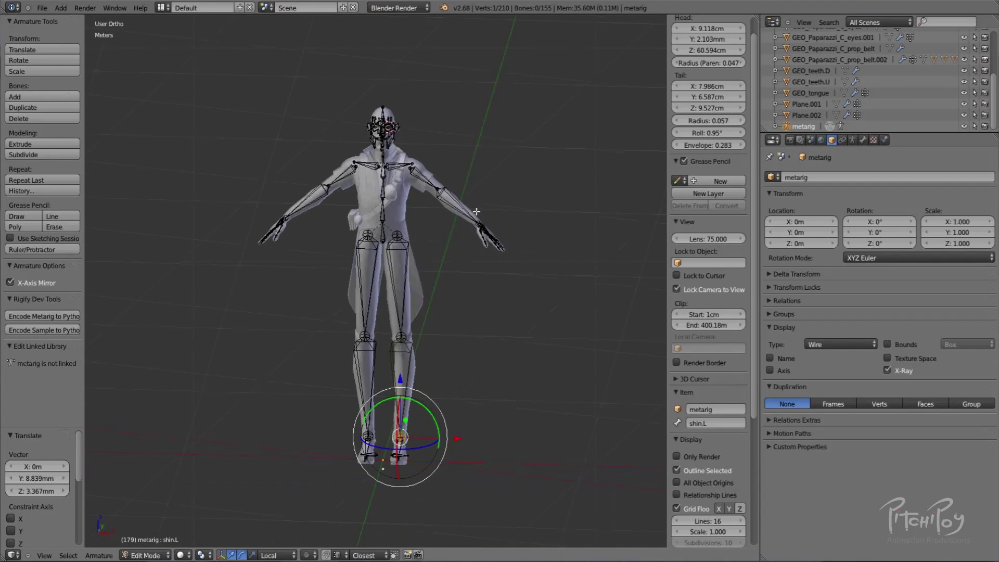
{"action": "middle_click_drag", "start_coordinate": [434, 146], "coordinate": [382, 197], "text": "shift"}
{"action": "key", "text": "KP_7"}
{"action": "scroll", "coordinate": [437, 239], "scroll_direction": "up", "scroll_amount": 8}
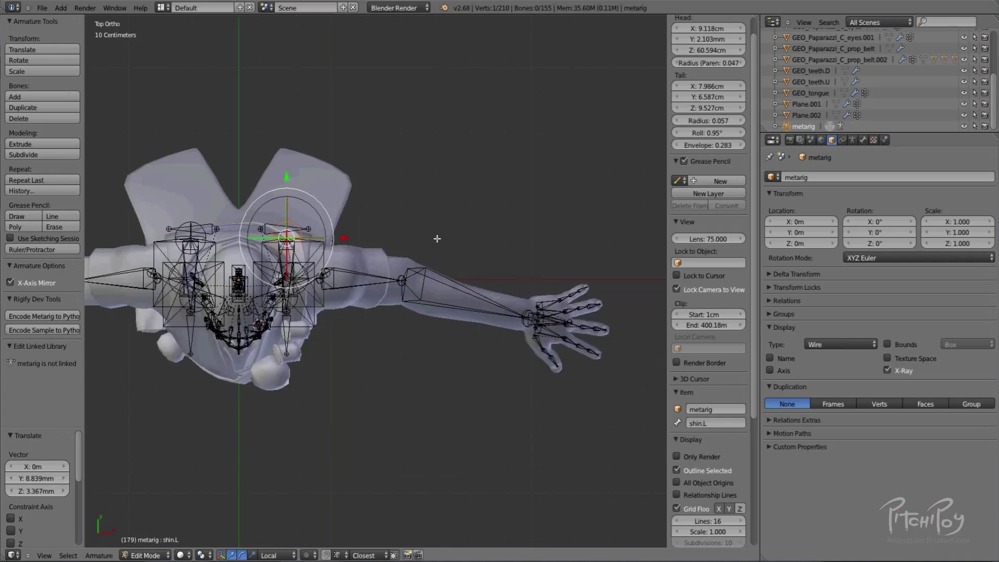
{"action": "right_click", "coordinate": [476, 279]}
{"action": "key", "text": "g"}
{"action": "left_click", "coordinate": [481, 265]}
{"action": "scroll", "coordinate": [480, 264], "scroll_direction": "down", "scroll_amount": 2}
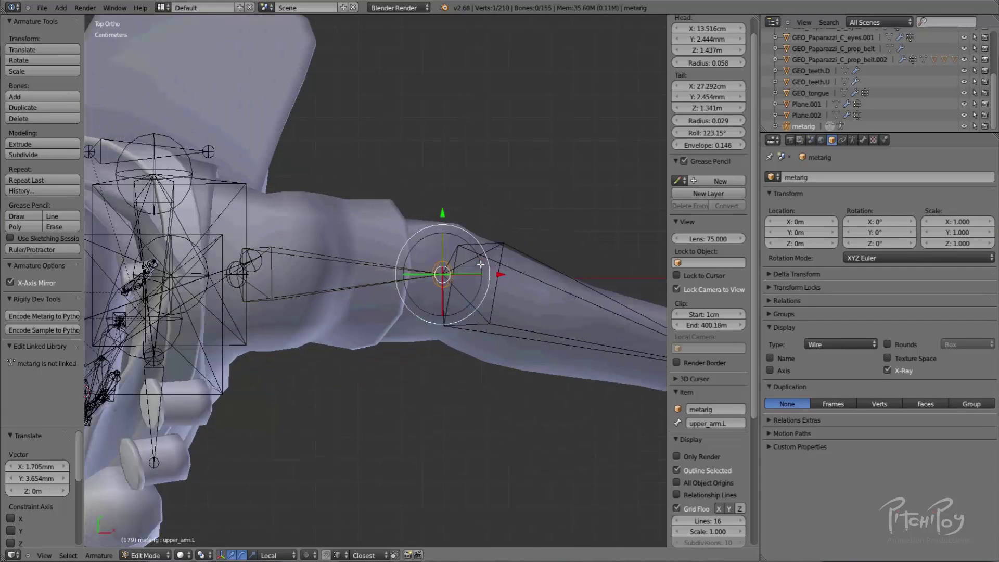
{"action": "key", "text": "g"}
{"action": "left_click", "coordinate": [486, 276]}
Examine the arm, spine and leg bones in relation to the character mesh from the front and side.
{"action": "scroll", "coordinate": [450, 303], "scroll_direction": "down", "scroll_amount": 3}
{"action": "middle_click_drag", "start_coordinate": [430, 295], "coordinate": [438, 235]}
{"action": "scroll", "coordinate": [444, 156], "scroll_direction": "down", "scroll_amount": 5}
{"action": "scroll", "coordinate": [433, 220], "scroll_direction": "up", "scroll_amount": 4}
{"action": "scroll", "coordinate": [373, 304], "scroll_direction": "down", "scroll_amount": 3}
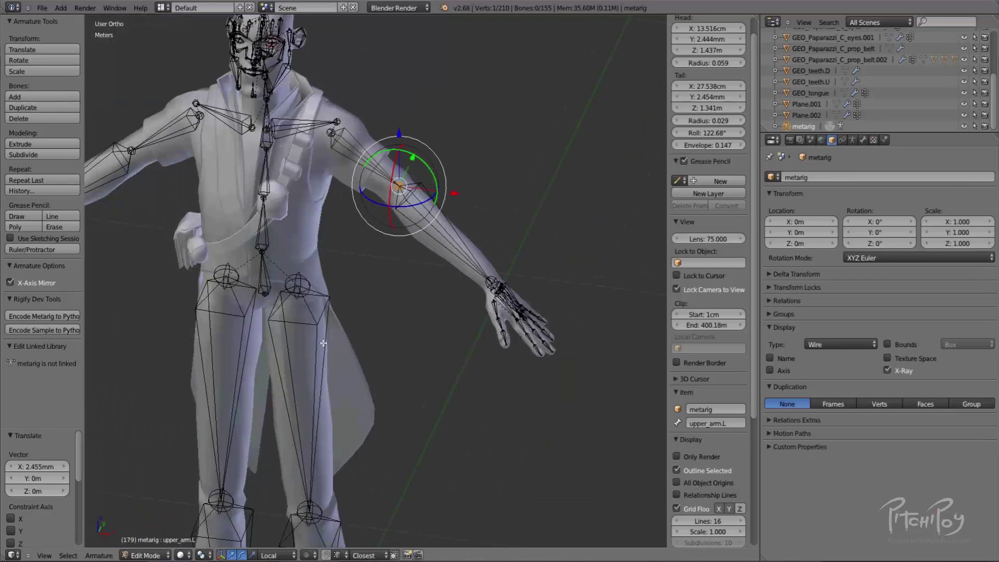
{"action": "middle_click_drag", "start_coordinate": [322, 341], "coordinate": [395, 255], "text": "shift"}
{"action": "middle_click_drag", "start_coordinate": [476, 121], "coordinate": [509, 228], "text": "shift"}
{"action": "scroll", "coordinate": [482, 259], "scroll_direction": "up", "scroll_amount": 4}
{"action": "scroll", "coordinate": [509, 227], "scroll_direction": "down", "scroll_amount": 4}
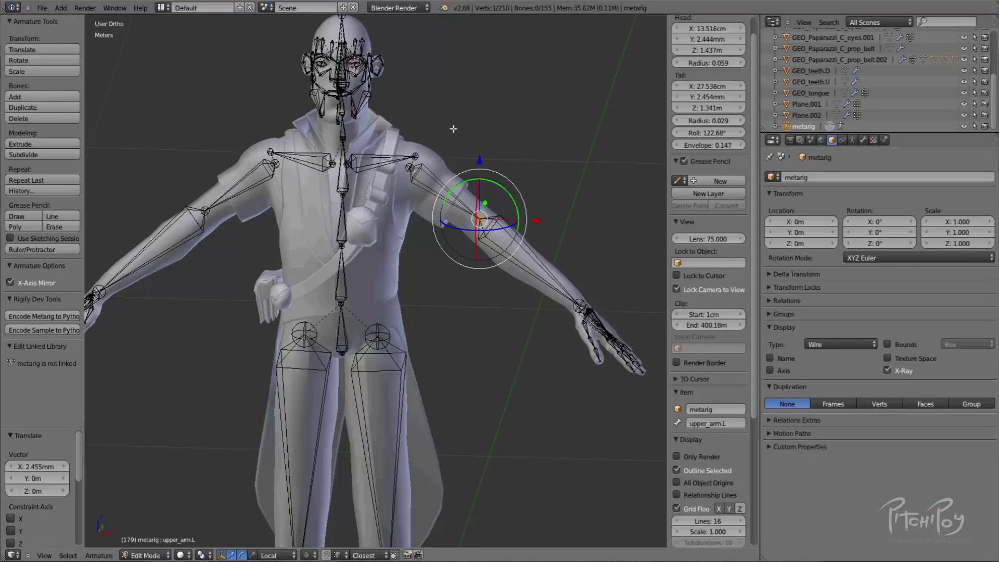
{"action": "middle_click_drag", "start_coordinate": [462, 184], "coordinate": [363, 180]}
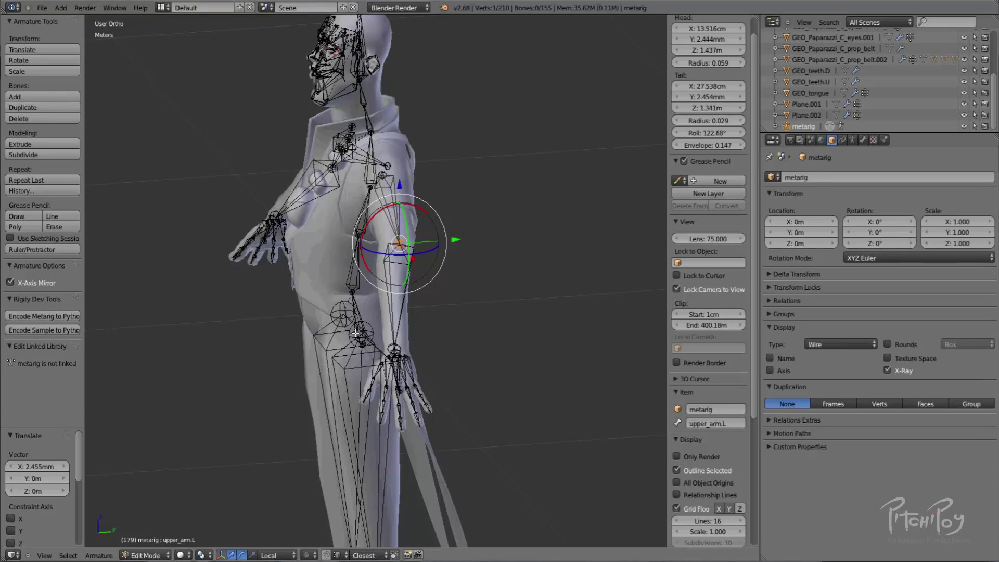
{"action": "middle_click_drag", "start_coordinate": [385, 217], "coordinate": [503, 213]}
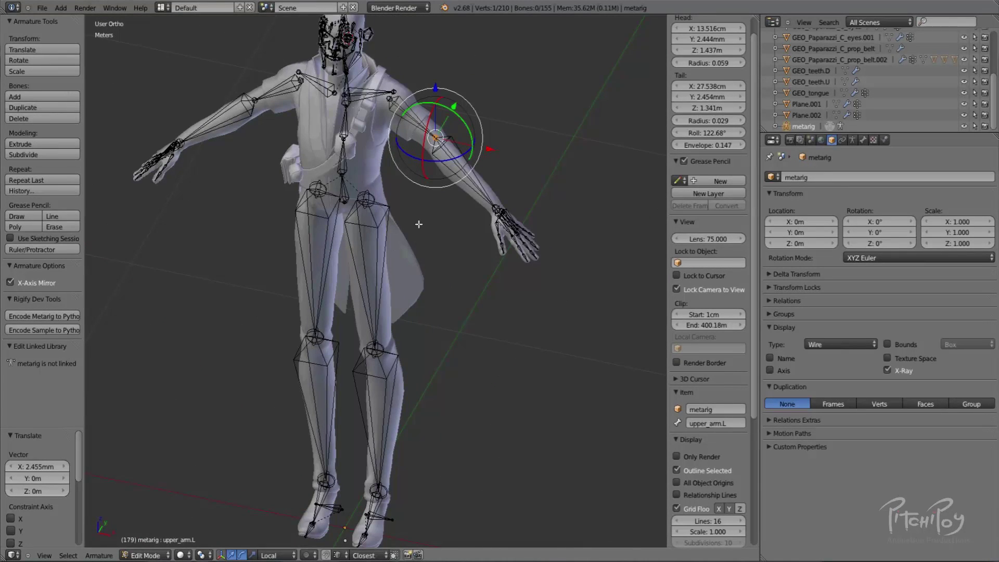
{"action": "middle_click_drag", "start_coordinate": [432, 147], "coordinate": [511, 212]}
{"action": "middle_click_drag", "start_coordinate": [398, 200], "coordinate": [504, 192]}
{"action": "scroll", "coordinate": [484, 180], "scroll_direction": "up", "scroll_amount": 3}
Move the left knee joint about -1.7 mm in Y and 3.5 mm in Z in the side view.
{"action": "middle_click_drag", "start_coordinate": [419, 392], "coordinate": [463, 188], "text": "shift"}
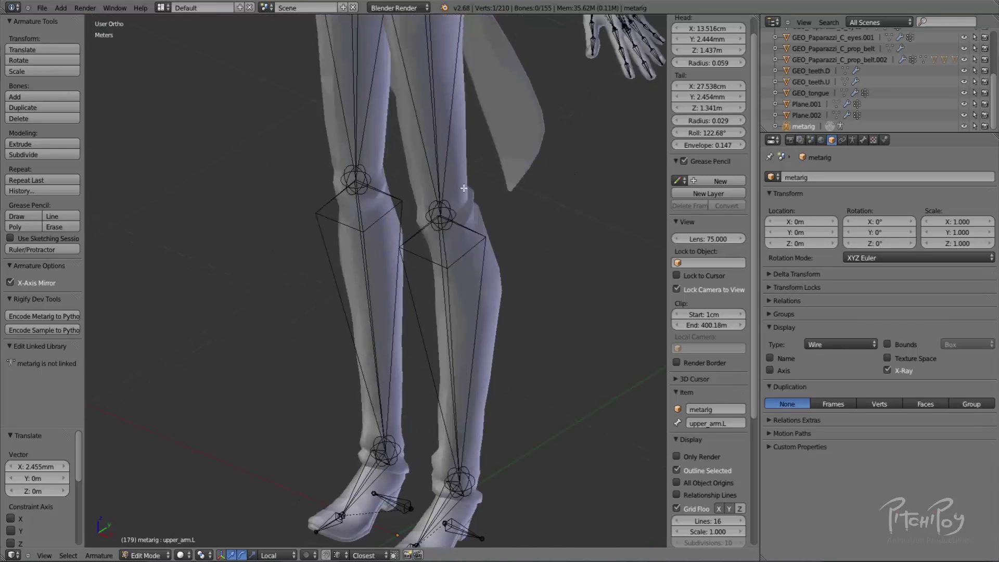
{"action": "key", "text": "KP_3"}
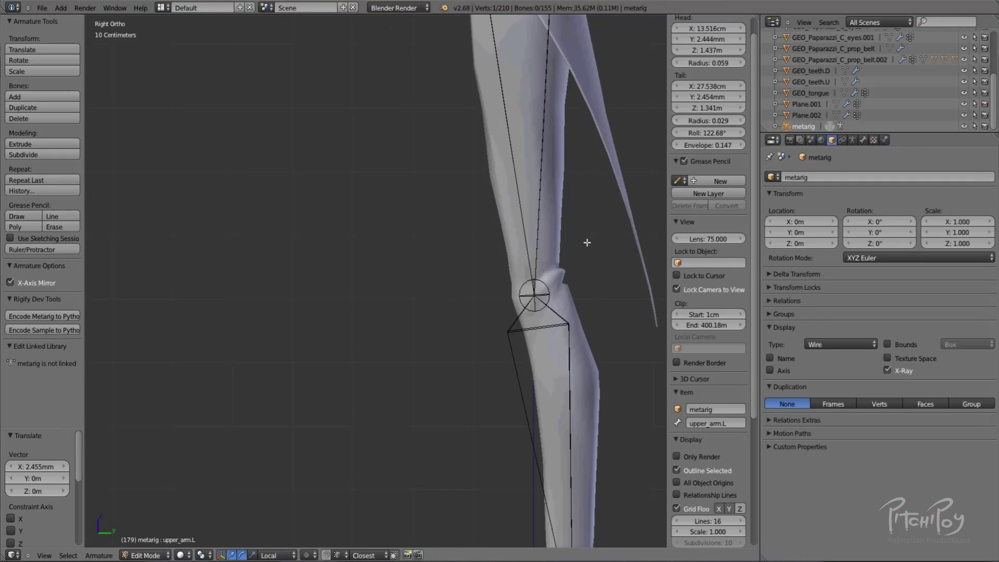
{"action": "middle_click_drag", "start_coordinate": [587, 241], "coordinate": [474, 360], "text": "shift"}
{"action": "right_click", "coordinate": [462, 364]}
{"action": "key", "text": "g"}
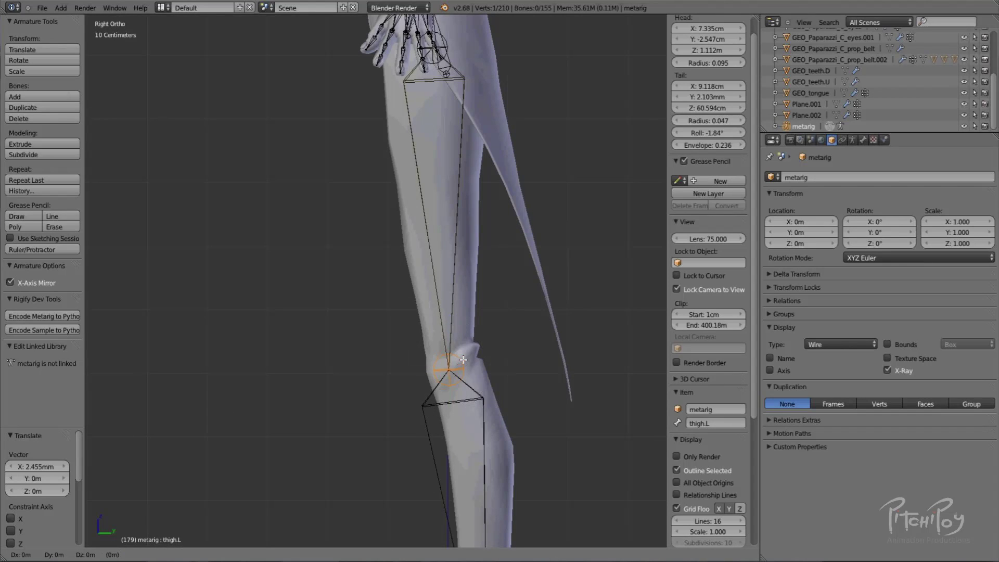
{"action": "left_click", "coordinate": [463, 358]}
Raise the top joint of the left thigh about 2.6 mm along Z.
{"action": "middle_click_drag", "start_coordinate": [453, 112], "coordinate": [467, 166], "text": "shift"}
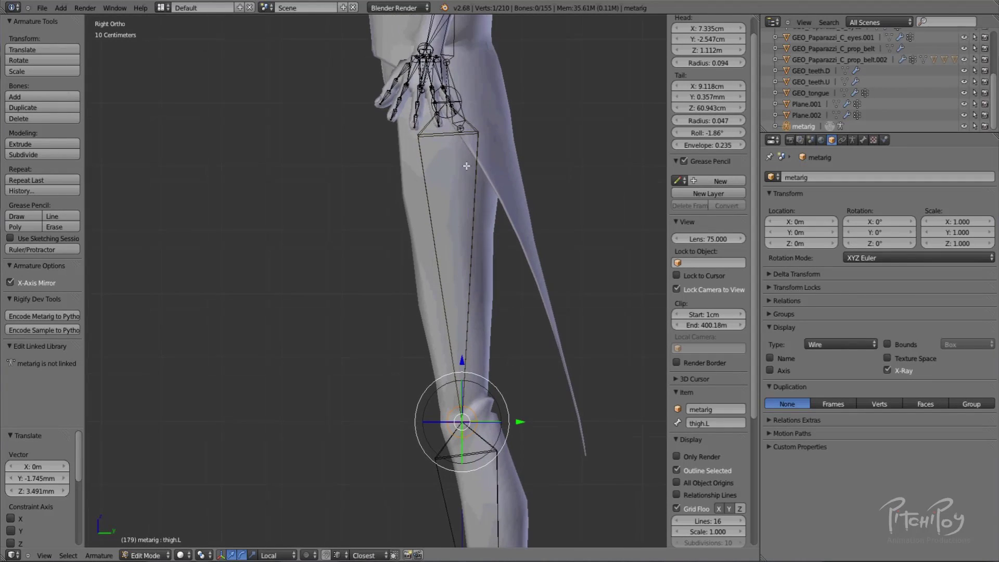
{"action": "right_click", "coordinate": [459, 96]}
{"action": "key", "text": "g"}
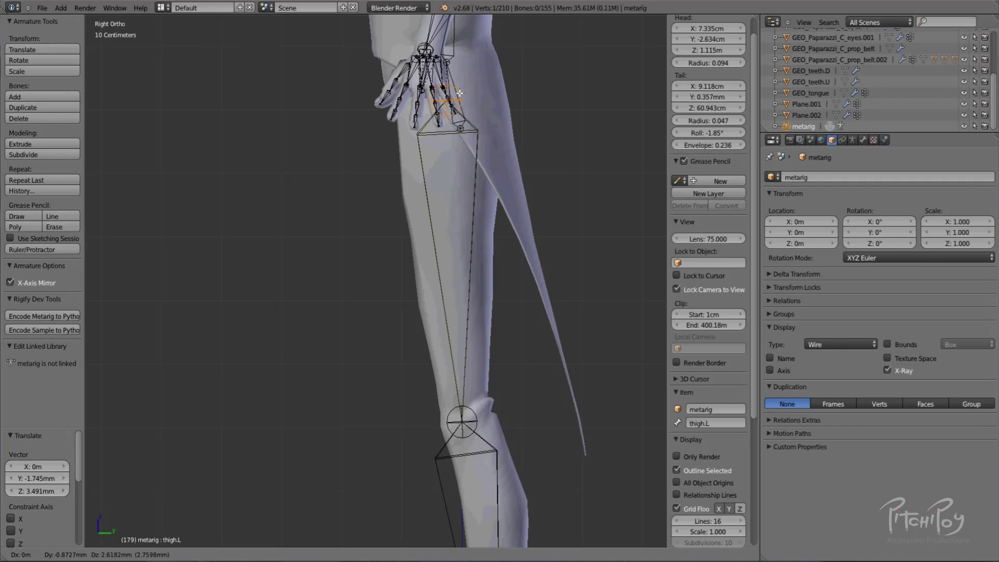
{"action": "left_click", "coordinate": [460, 92]}
{"action": "middle_click_drag", "start_coordinate": [462, 372], "coordinate": [447, 459], "text": "shift"}
{"action": "scroll", "coordinate": [428, 158], "scroll_direction": "down", "scroll_amount": 3}
{"action": "middle_click_drag", "start_coordinate": [390, 295], "coordinate": [586, 307]}
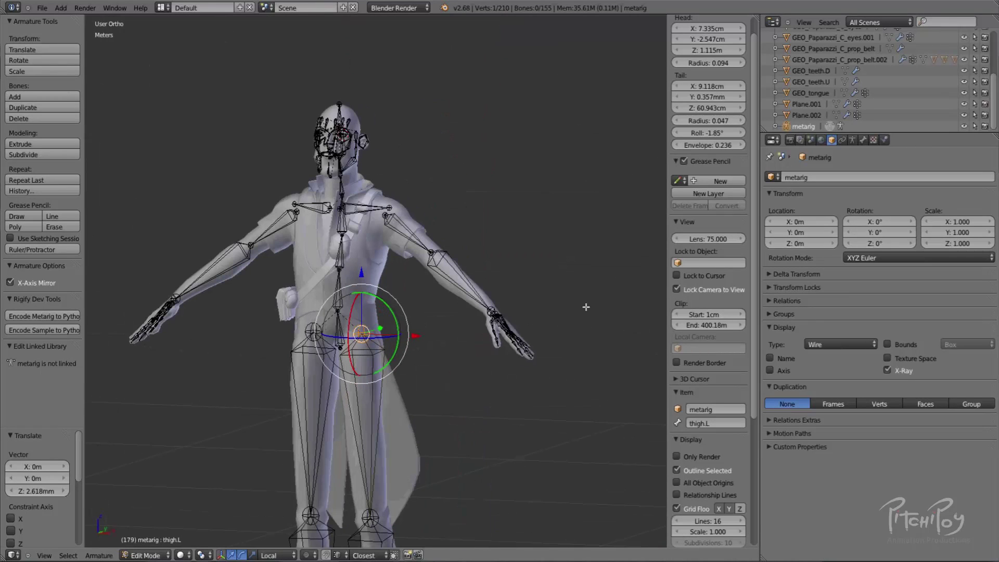
Nudge the left elbow joint about -0.7 mm in X and -0.7 mm in Y in the top view.
{"action": "middle_click_drag", "start_coordinate": [492, 277], "coordinate": [505, 320]}
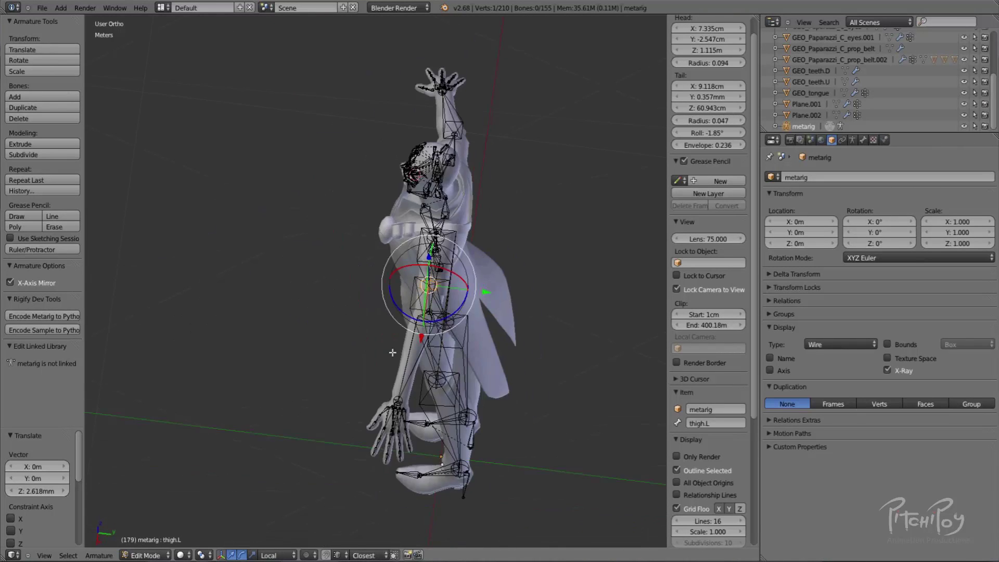
{"action": "scroll", "coordinate": [507, 322], "scroll_direction": "up", "scroll_amount": 5}
{"action": "key", "text": "KP_7"}
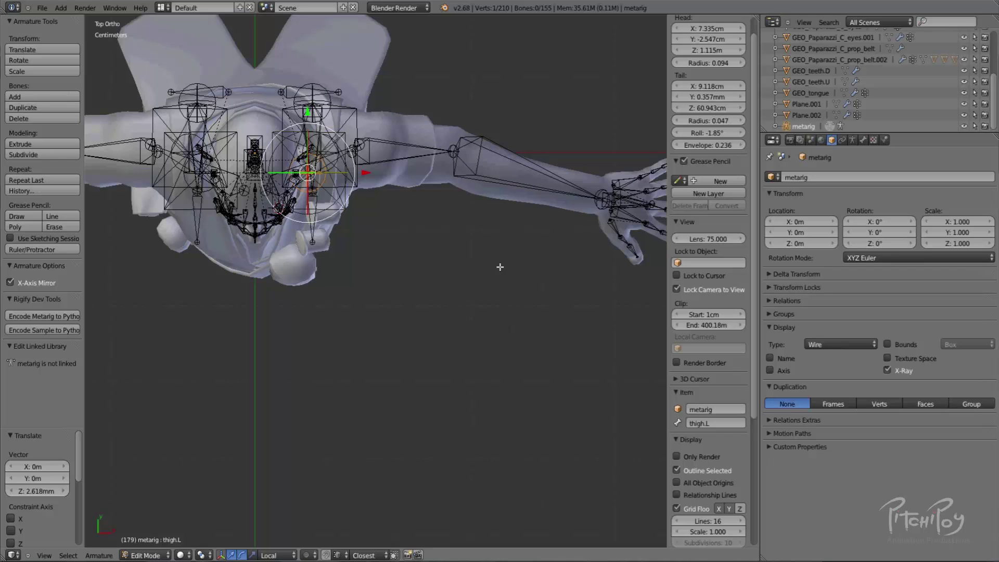
{"action": "right_click", "coordinate": [452, 154]}
{"action": "key", "text": "g"}
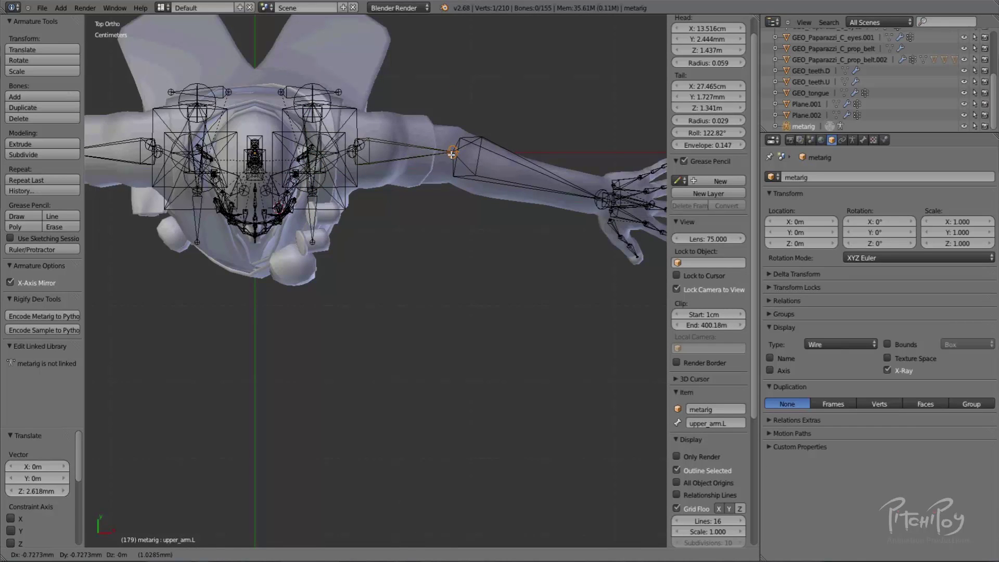
{"action": "left_click", "coordinate": [451, 155]}
Examine the fit of the arm, shoulder, spine and hip bones inside the character mesh from several angles.
{"action": "middle_click_drag", "start_coordinate": [460, 204], "coordinate": [416, 321]}
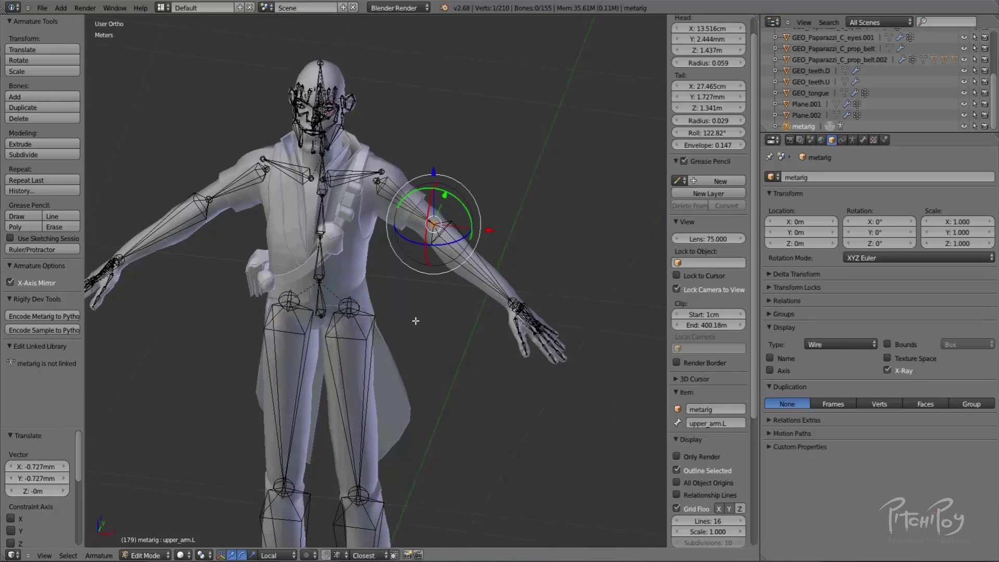
{"action": "key", "text": "KP_3"}
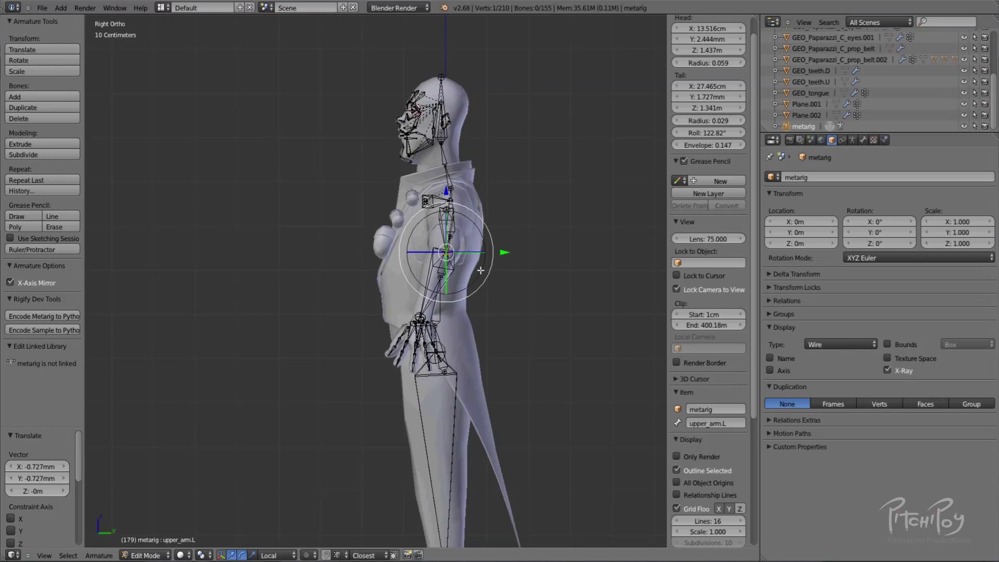
{"action": "middle_click_drag", "start_coordinate": [480, 271], "coordinate": [544, 270]}
{"action": "scroll", "coordinate": [359, 303], "scroll_direction": "up", "scroll_amount": 4}
{"action": "middle_click_drag", "start_coordinate": [351, 244], "coordinate": [365, 294], "text": "shift"}
{"action": "middle_click_drag", "start_coordinate": [375, 403], "coordinate": [326, 286]}
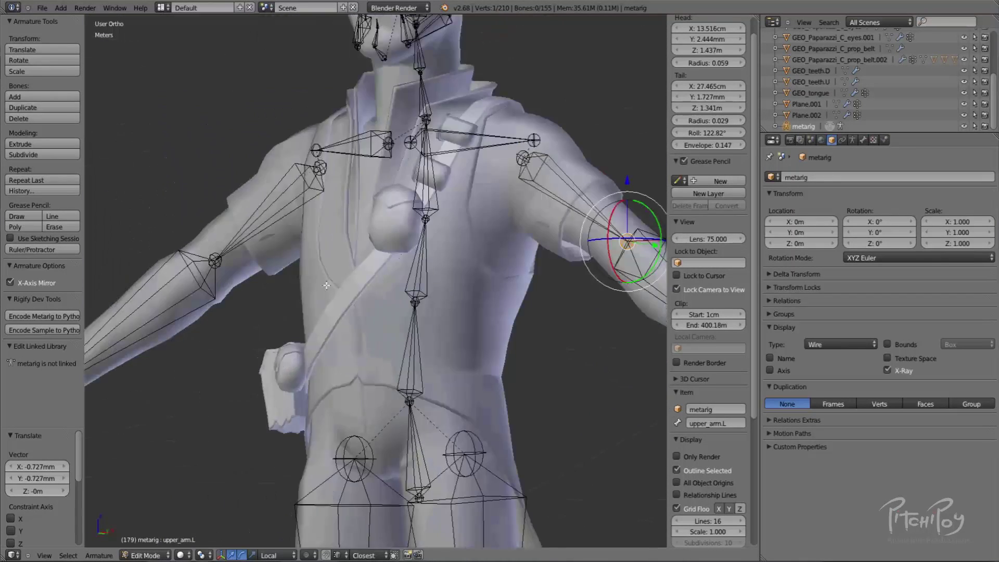
{"action": "scroll", "coordinate": [403, 237], "scroll_direction": "up", "scroll_amount": 1}
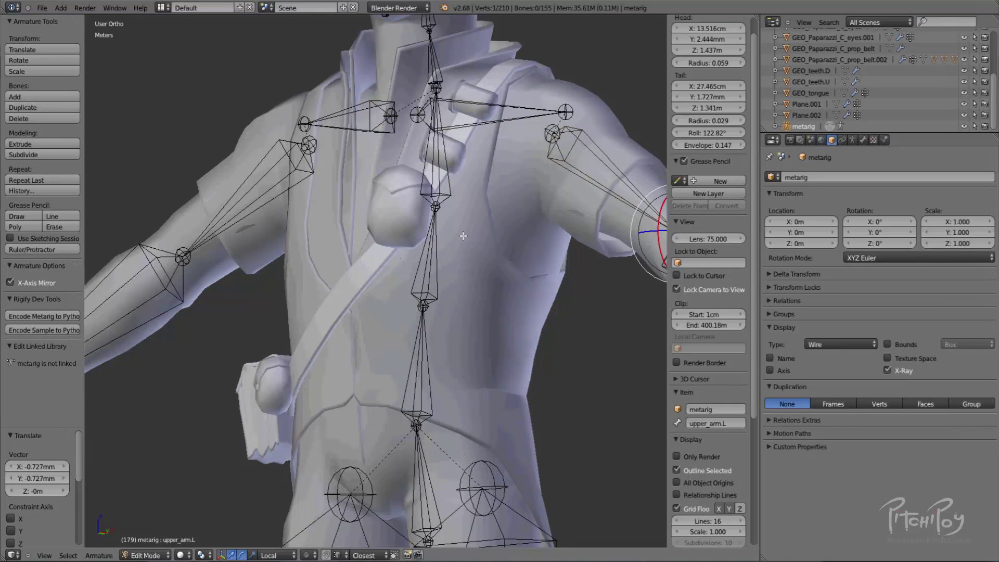
{"action": "scroll", "coordinate": [518, 225], "scroll_direction": "down", "scroll_amount": 4}
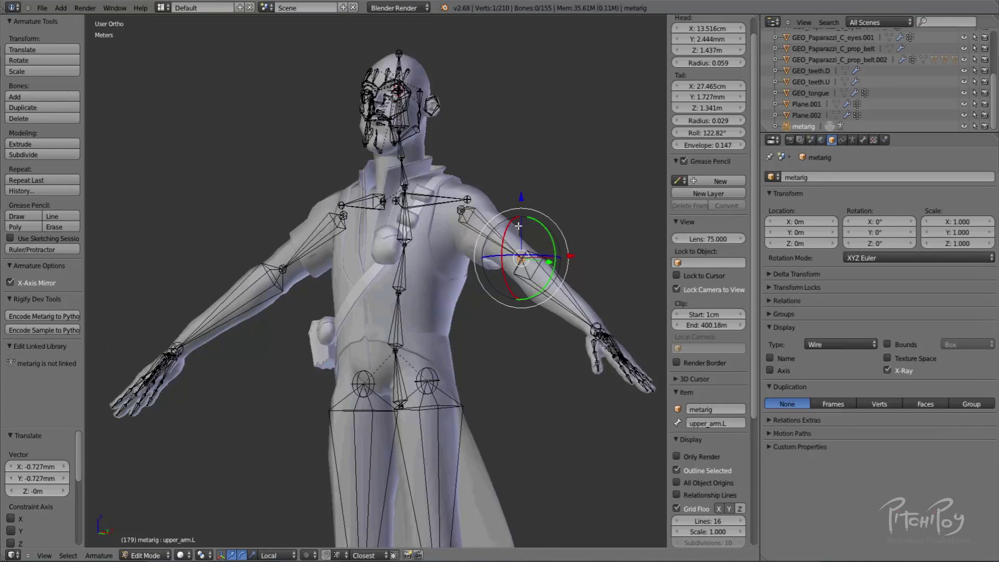
{"action": "key", "text": "KP_1"}
{"action": "middle_click_drag", "start_coordinate": [459, 212], "coordinate": [386, 201], "text": "shift"}
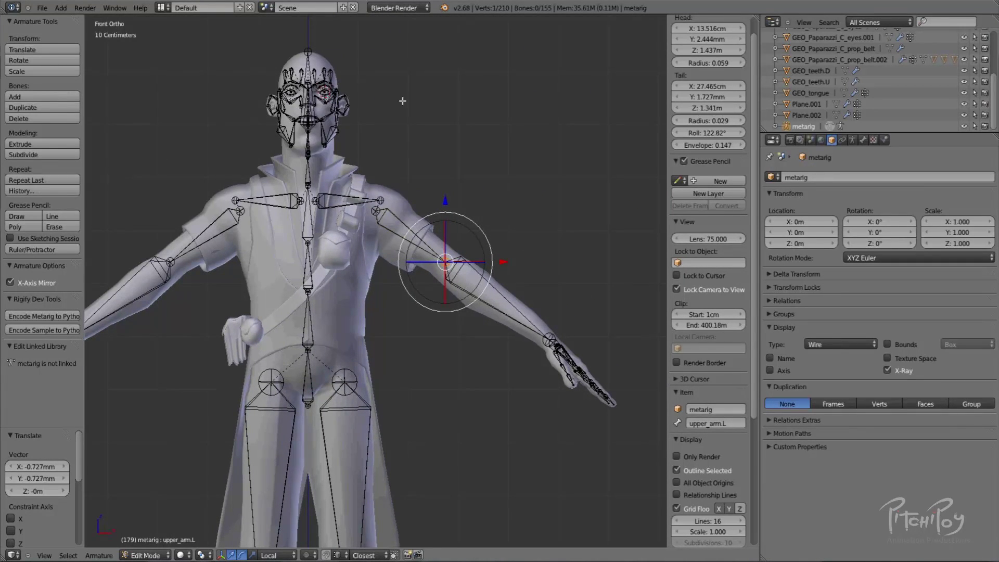
Switch the metarig to Pose Mode and try rotating the left upper arm down toward the body.
{"action": "key", "text": "Tab"}
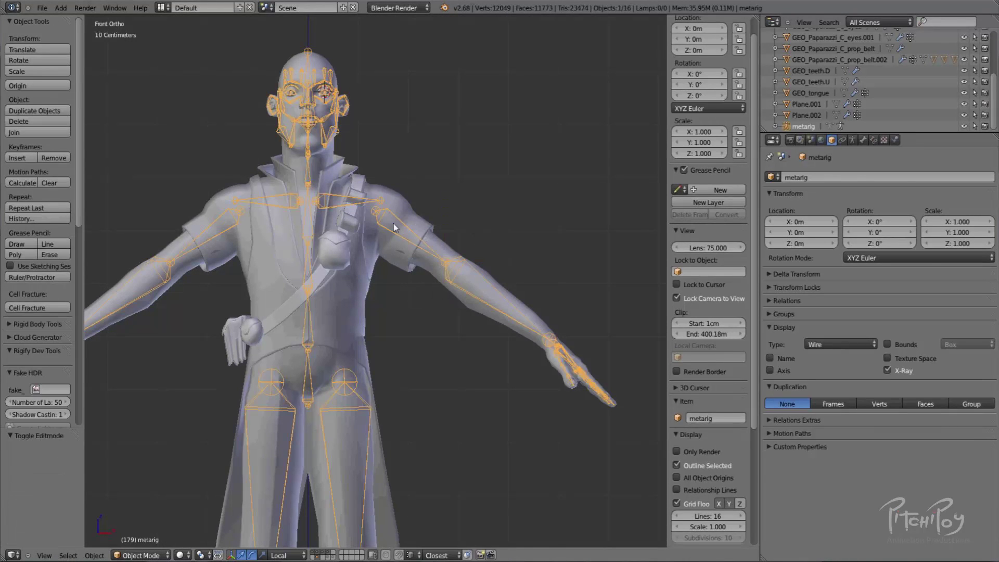
{"action": "right_click", "coordinate": [402, 220]}
{"action": "key", "text": "ctrl+Tab"}
{"action": "key", "text": "ctrl+Tab"}
{"action": "right_click", "coordinate": [401, 220]}
{"action": "key", "text": "ctrl+Tab"}
{"action": "right_click", "coordinate": [402, 221]}
{"action": "key", "text": "r"}
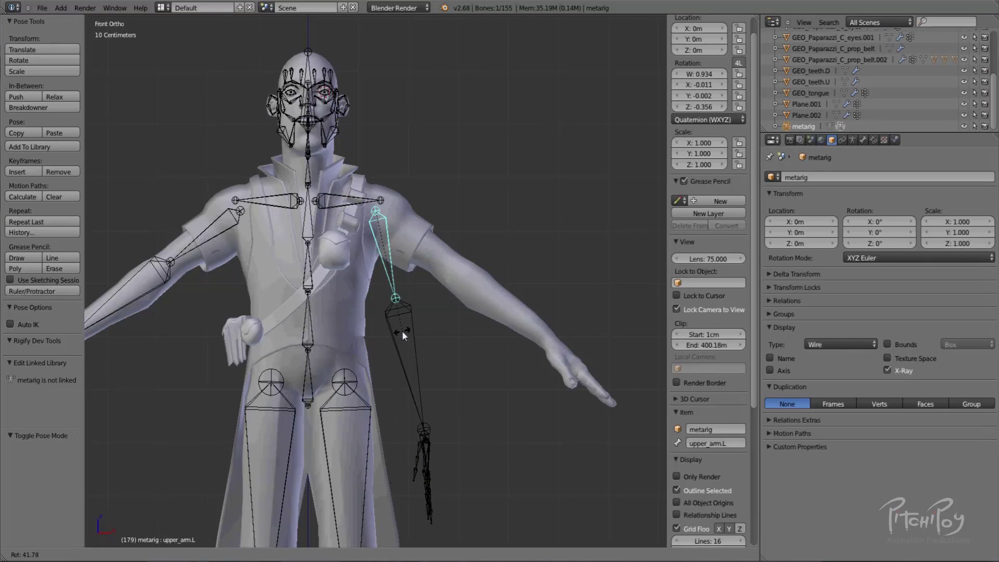
{"action": "key", "text": "Escape"}
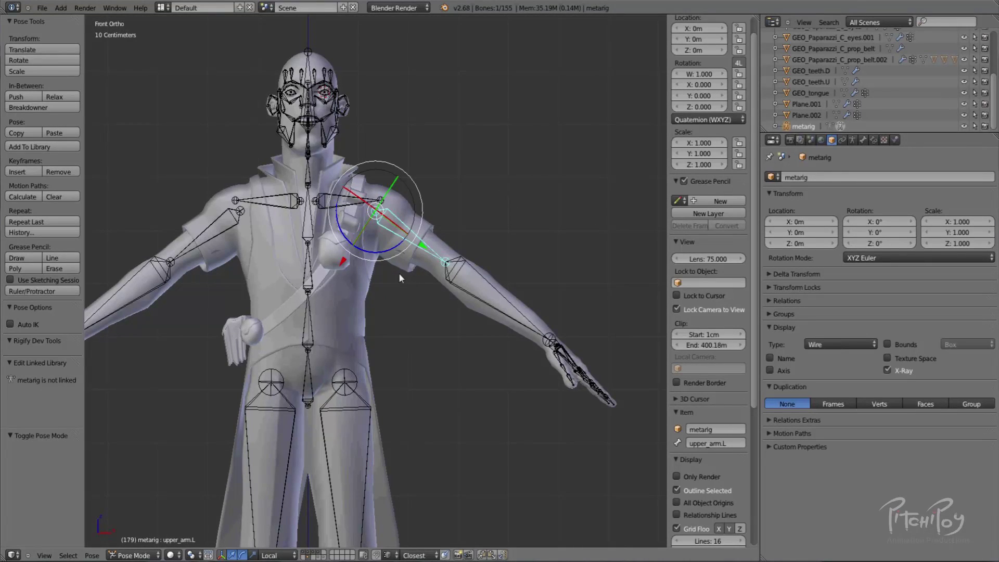
Rotate the left upper arm bone about 40° downward in the front view, and clear its pose rotation.
{"action": "scroll", "coordinate": [395, 203], "scroll_direction": "up", "scroll_amount": 3}
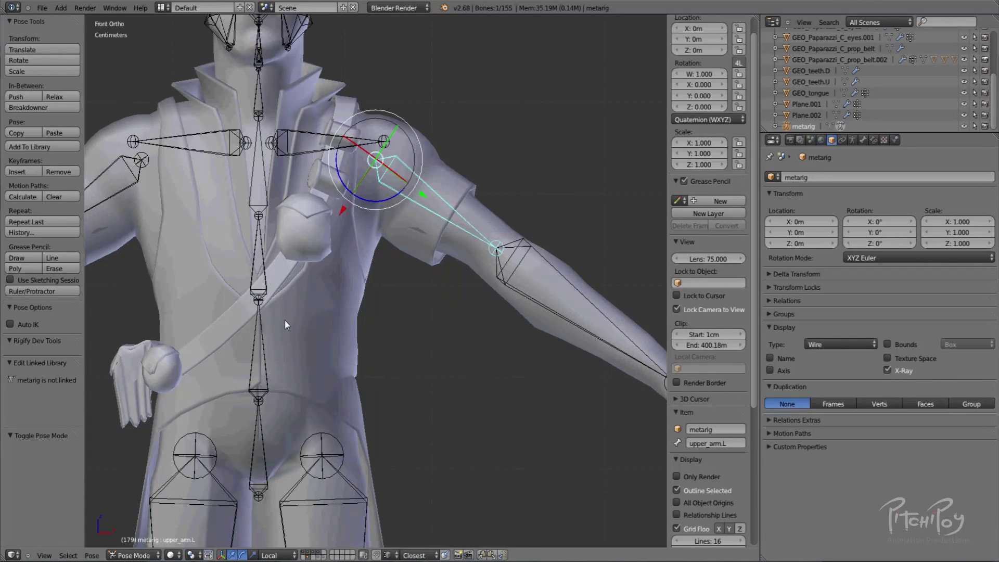
{"action": "key", "text": "r"}
{"action": "left_click", "coordinate": [369, 267]}
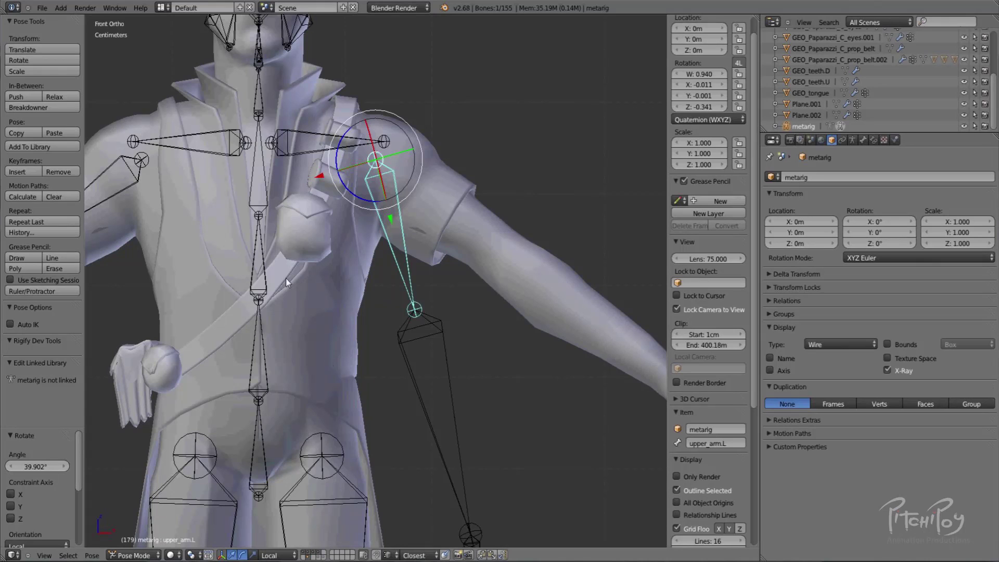
{"action": "key", "text": "alt+r"}
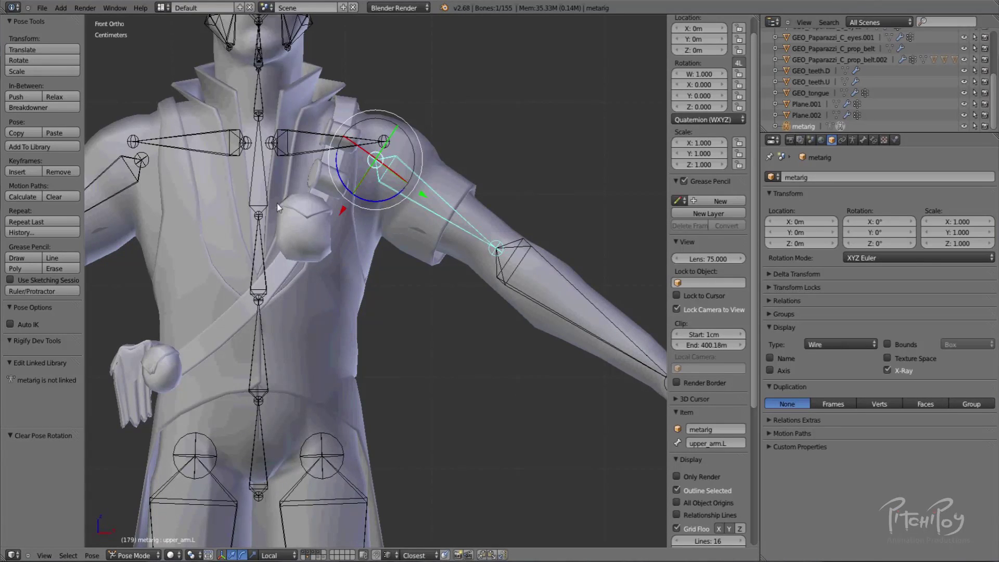
Examine the placement of the shoulder, spine and chest bones within the torso from the front and at an angle.
{"action": "middle_click_drag", "start_coordinate": [407, 167], "coordinate": [555, 155], "text": "shift"}
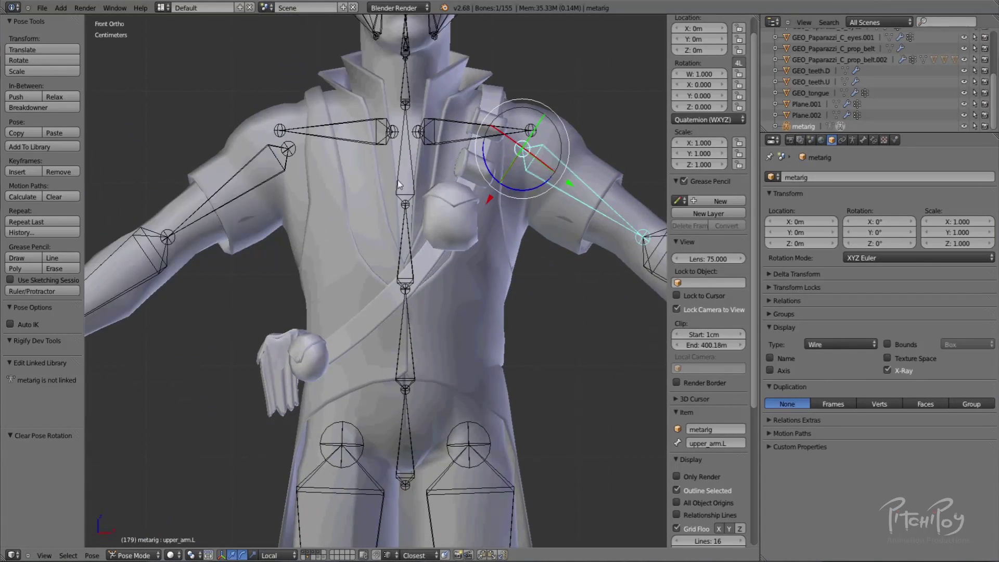
{"action": "scroll", "coordinate": [488, 182], "scroll_direction": "down", "scroll_amount": 2}
{"action": "middle_click_drag", "start_coordinate": [452, 270], "coordinate": [429, 229], "text": "shift"}
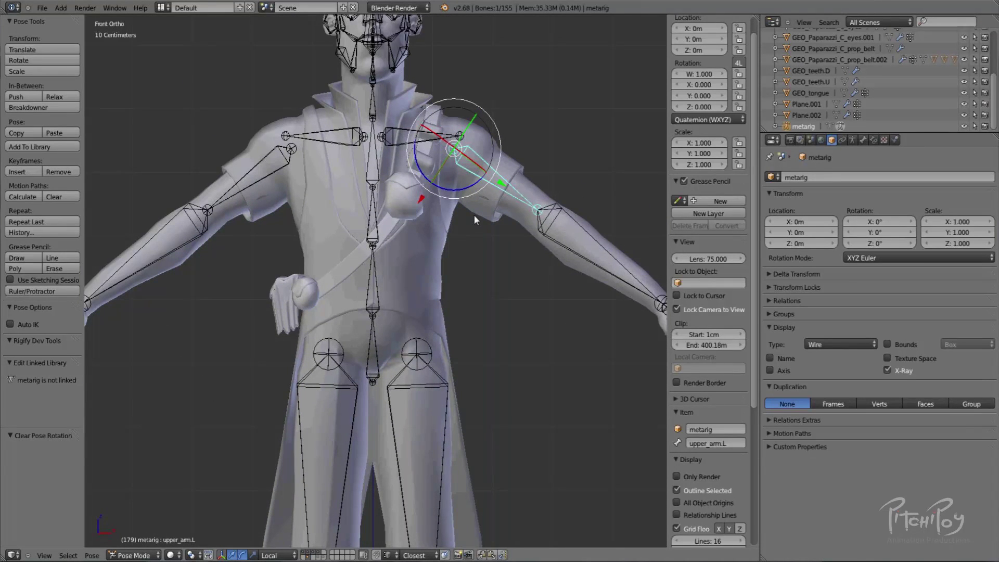
{"action": "middle_click_drag", "start_coordinate": [465, 198], "coordinate": [408, 198]}
{"action": "key", "text": "KP_1"}
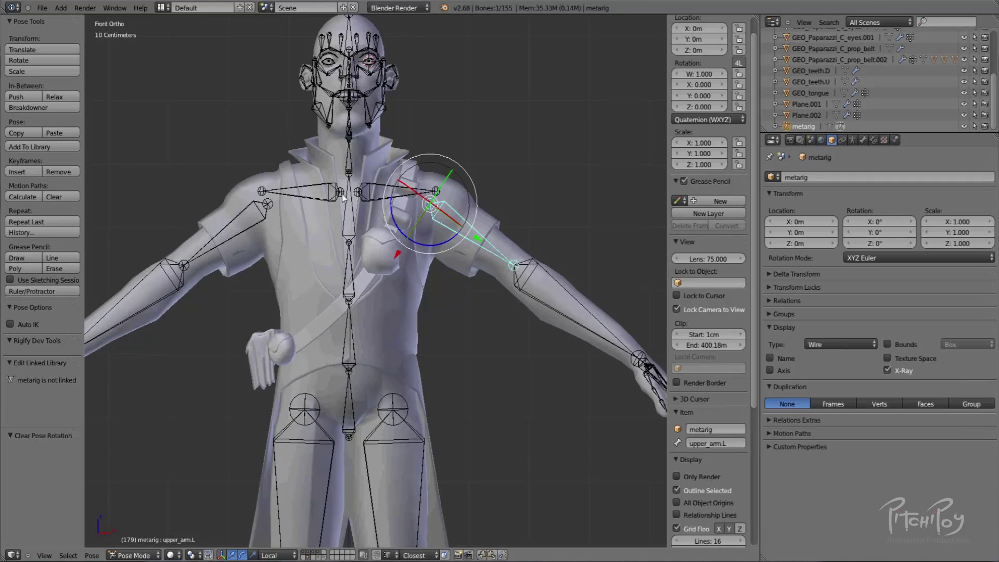
{"action": "middle_click_drag", "start_coordinate": [365, 195], "coordinate": [385, 221]}
{"action": "middle_click_drag", "start_coordinate": [472, 198], "coordinate": [373, 303]}
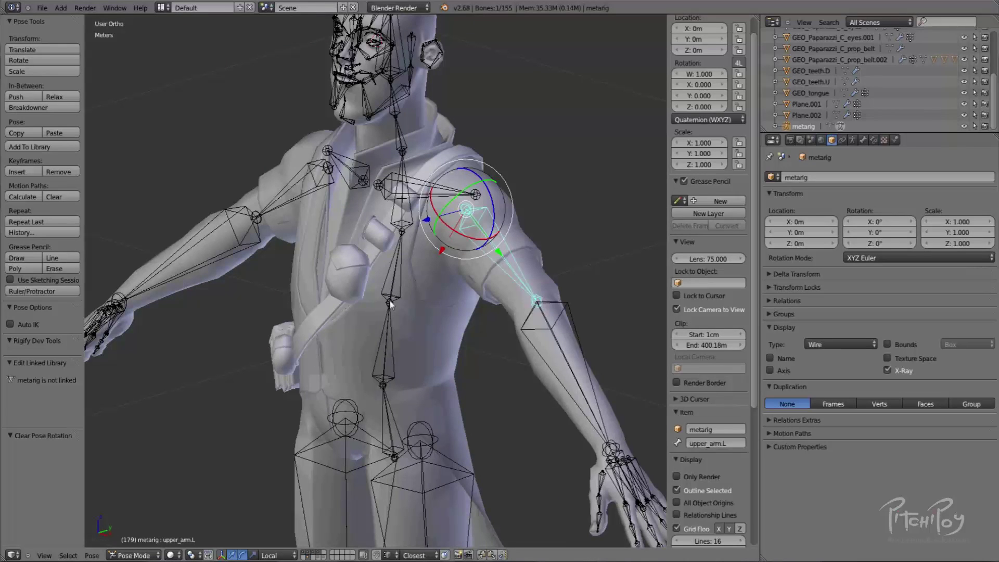
{"action": "right_click", "coordinate": [384, 301]}
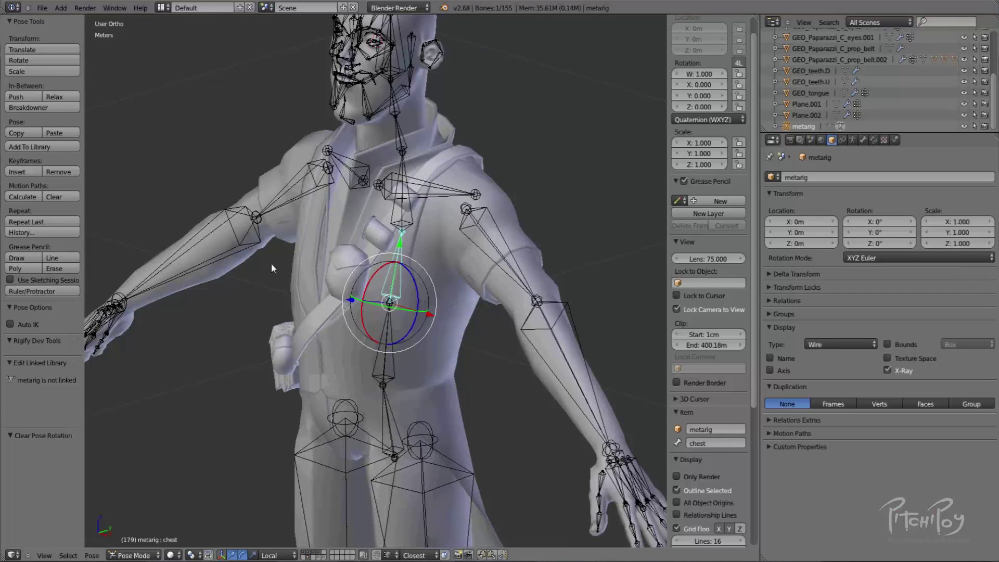
{"action": "middle_click_drag", "start_coordinate": [390, 346], "coordinate": [415, 262]}
{"action": "scroll", "coordinate": [414, 261], "scroll_direction": "up", "scroll_amount": 3}
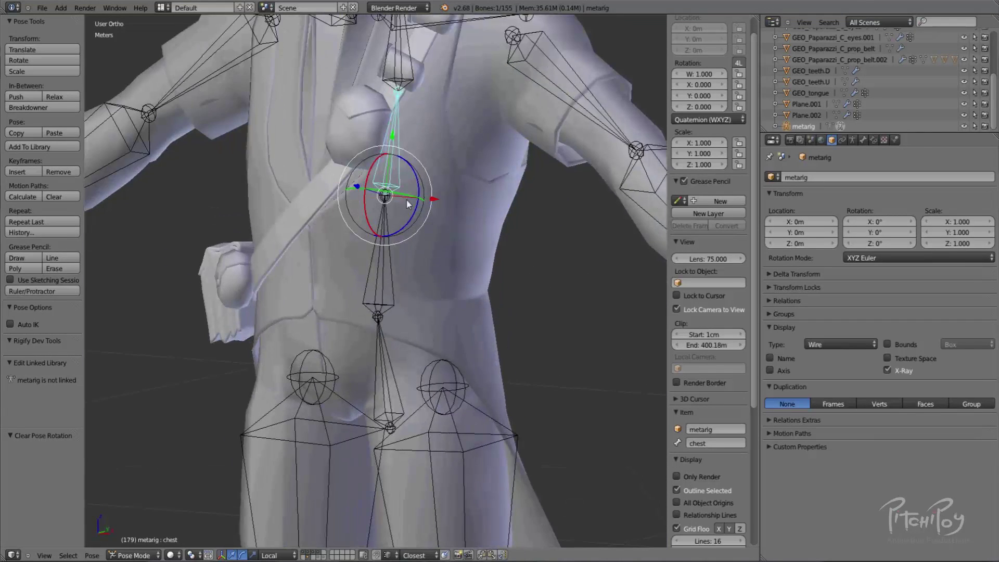
{"action": "middle_click_drag", "start_coordinate": [407, 204], "coordinate": [421, 291], "text": "shift"}
{"action": "key", "text": "KP_1"}
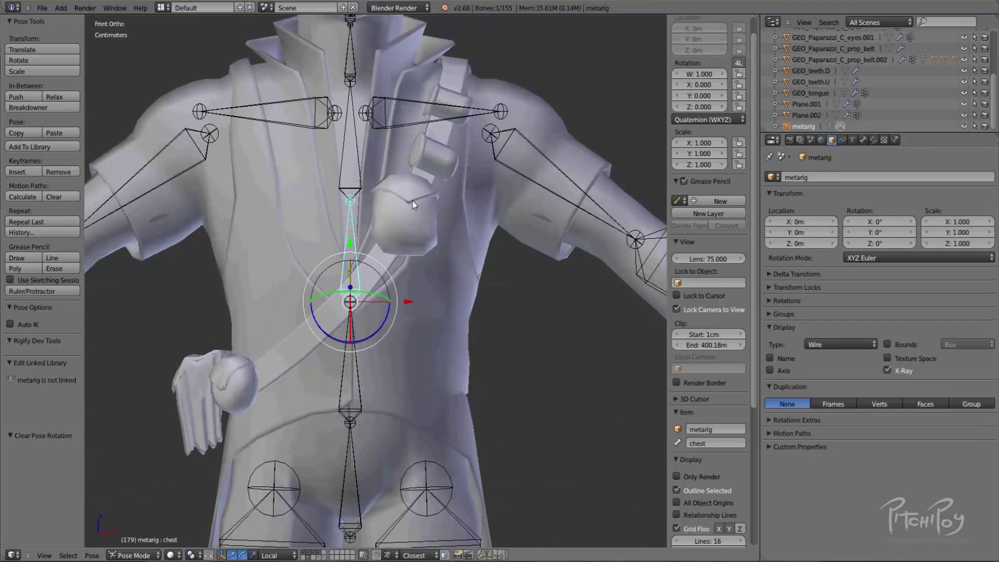
In Edit Mode, duplicate the left shoulder bone and place the copy about 8.6 mm in X and -10.6 cm in Z.
{"action": "key", "text": "Tab"}
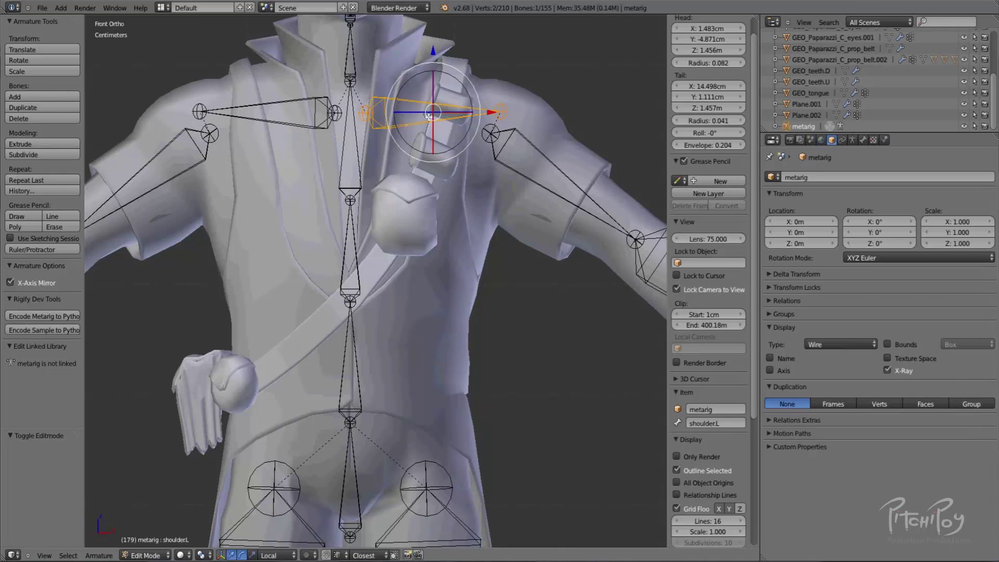
{"action": "key", "text": "shift+d"}
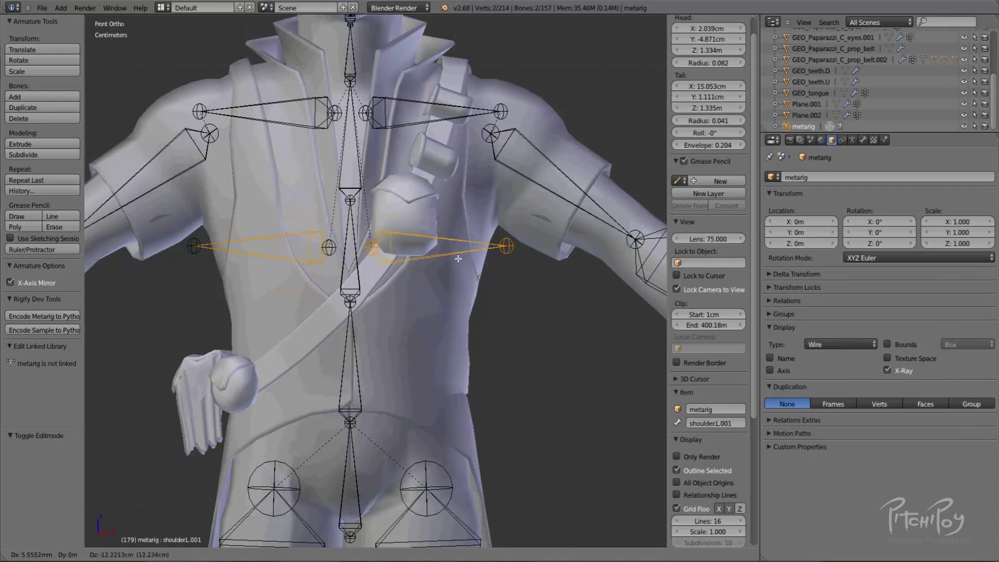
{"action": "left_click", "coordinate": [493, 237]}
Move the head joint of the duplicated left shoulder bone about 9.1 cm along Y in the side view.
{"action": "middle_click_drag", "start_coordinate": [498, 235], "coordinate": [424, 296]}
{"action": "left_click", "coordinate": [391, 232]}
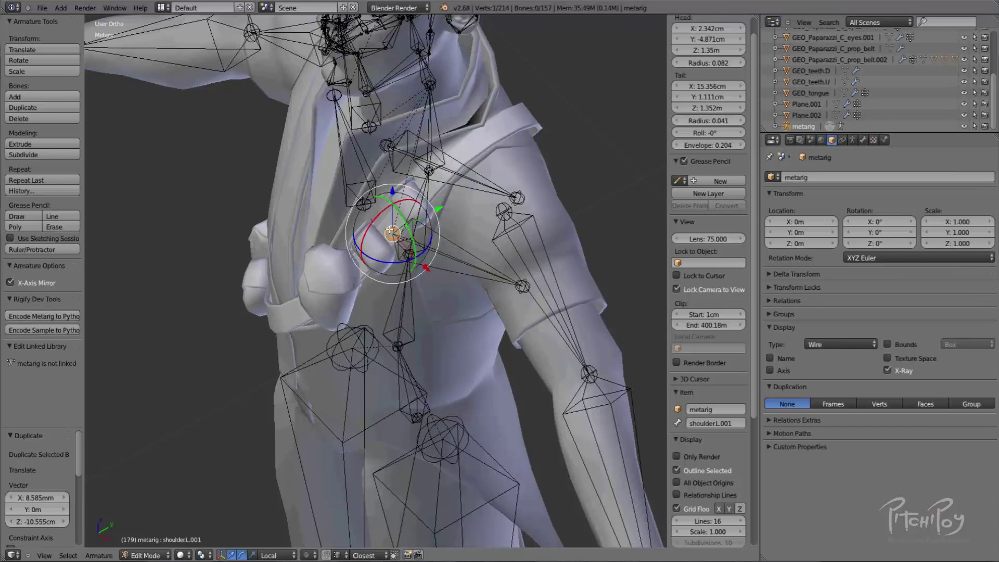
{"action": "key", "text": "KP_3"}
{"action": "key", "text": "g"}
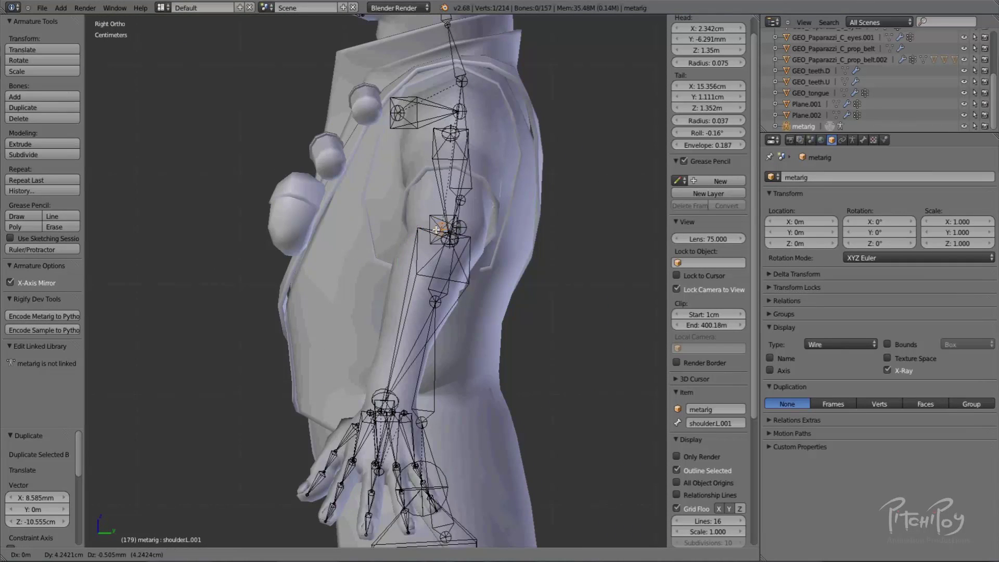
{"action": "left_click", "coordinate": [484, 229]}
Move the duplicated bone's tail joint about -10.2 cm in X and -1.5 cm in Z in the front view.
{"action": "right_click", "coordinate": [456, 227]}
{"action": "left_click", "coordinate": [468, 228]}
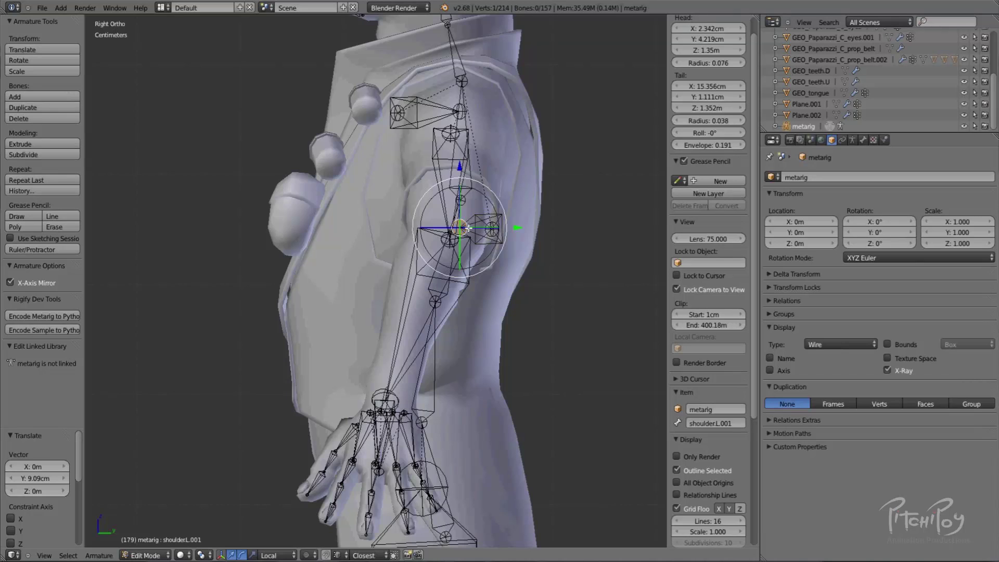
{"action": "key", "text": "KP_1"}
{"action": "key", "text": "g"}
{"action": "left_click", "coordinate": [403, 243]}
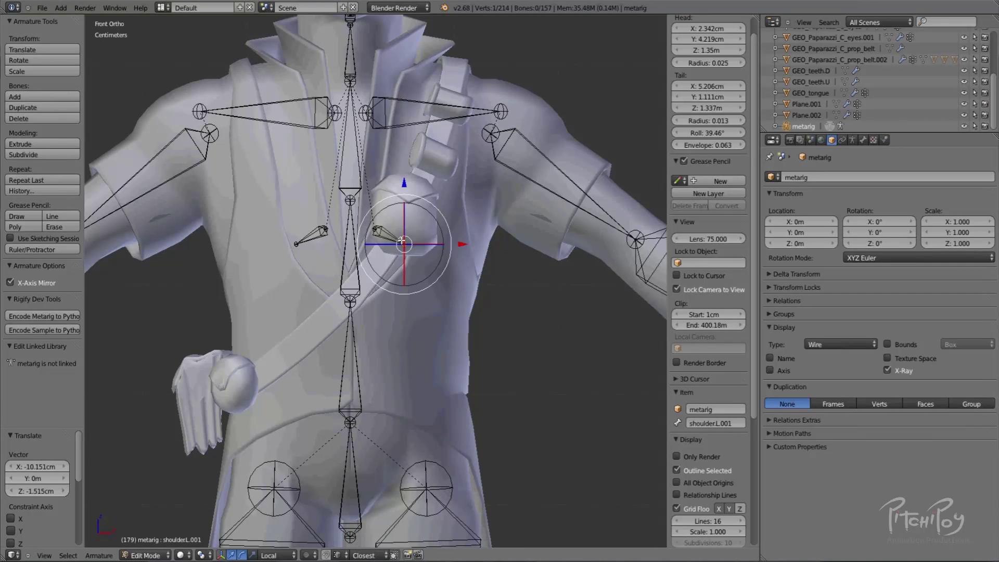
Shift the duplicated bone about 4 cm in X and 2.1 cm in Z, and its tail about -6 cm in Y and 5 mm in Z.
{"action": "key", "text": "g"}
{"action": "left_click", "coordinate": [436, 215]}
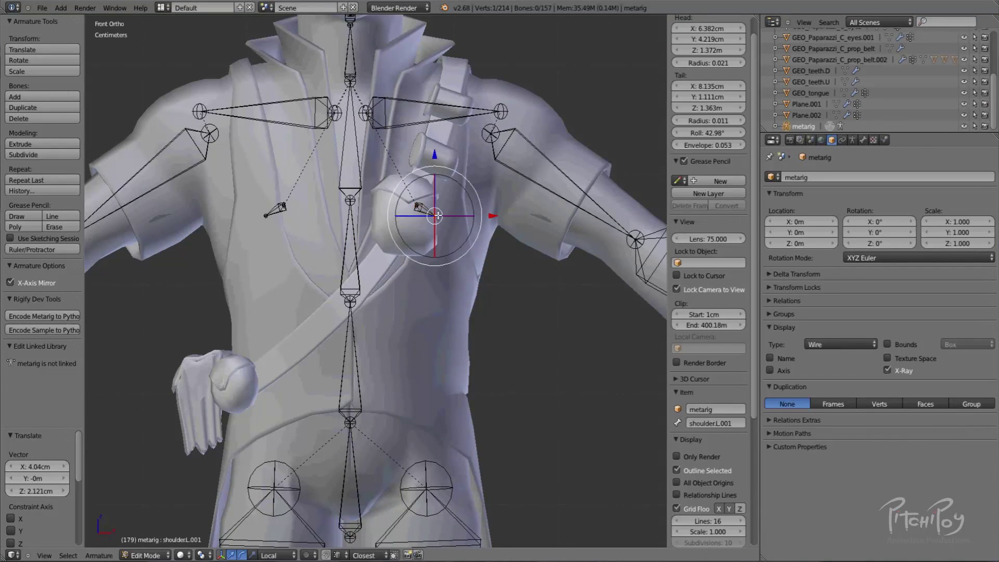
{"action": "key", "text": "KP_3"}
{"action": "key", "text": "g"}
{"action": "left_click", "coordinate": [386, 211]}
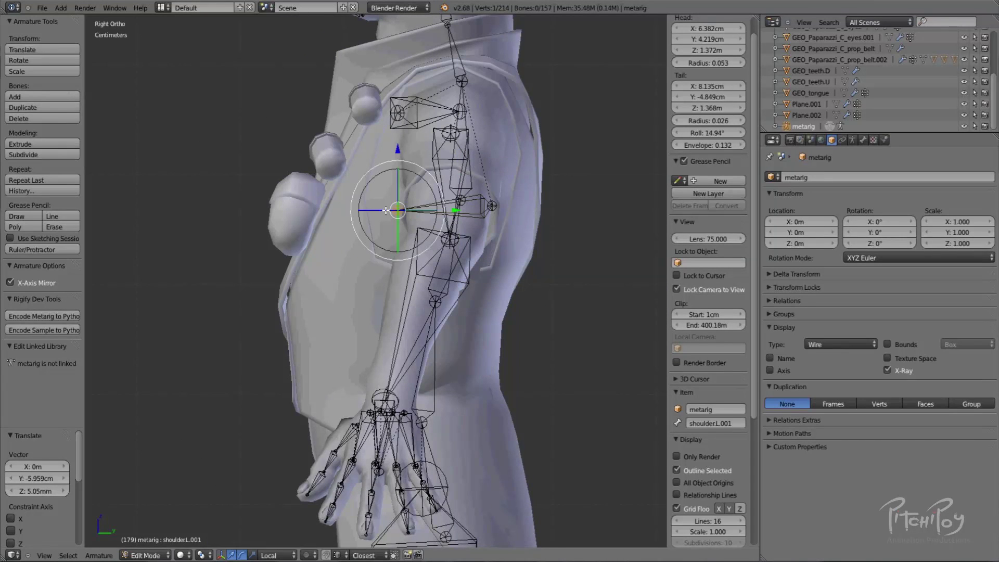
Move the whole duplicated bone about -6.6 cm in Y and -5 mm in Z in the side view.
{"action": "right_click", "coordinate": [482, 197]}
{"action": "key", "text": "g"}
{"action": "left_click", "coordinate": [415, 203]}
Set the roll of the duplicated bone on the left side of the chest to 0°.
{"action": "middle_click_drag", "start_coordinate": [418, 205], "coordinate": [532, 238]}
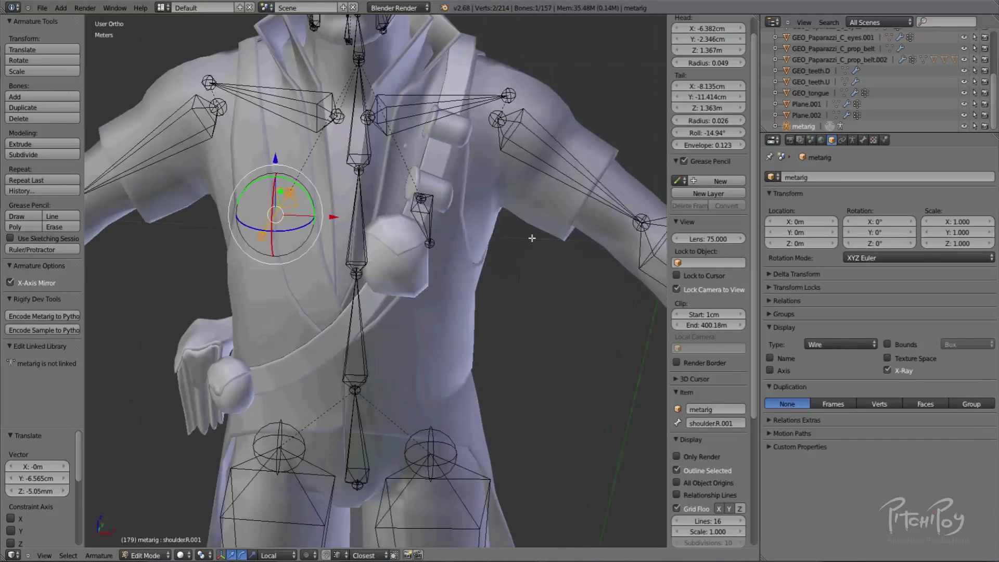
{"action": "right_click", "coordinate": [429, 198]}
{"action": "left_click", "coordinate": [711, 133]}
{"action": "type", "text": "0"}
{"action": "key", "text": "Return"}
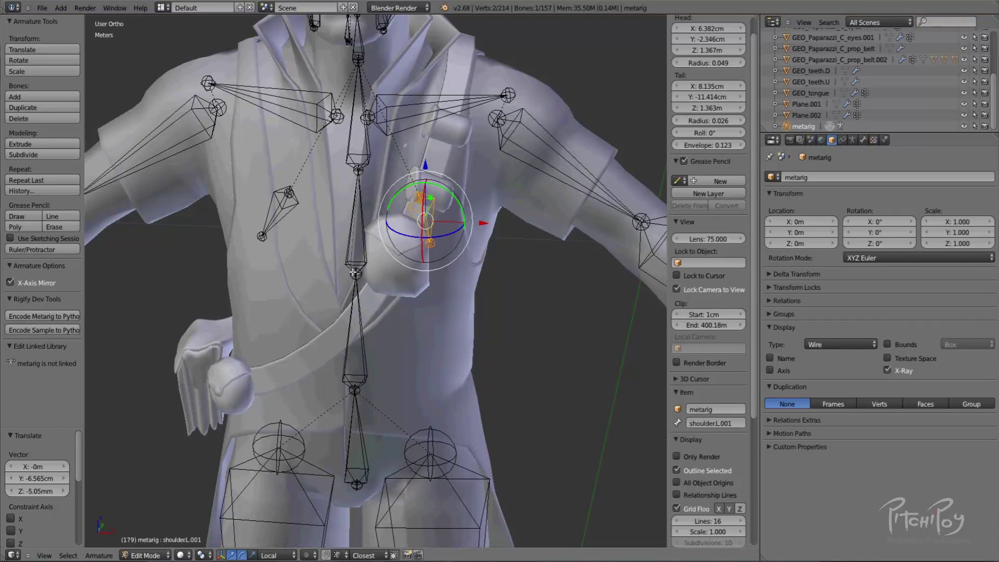
Select the tail joint of the left chest bone and set the pivot point to Individual Origins.
{"action": "right_click", "coordinate": [430, 243]}
{"action": "key", "text": "g"}
{"action": "right_click", "coordinate": [433, 245]}
{"action": "middle_click_drag", "start_coordinate": [466, 252], "coordinate": [401, 244]}
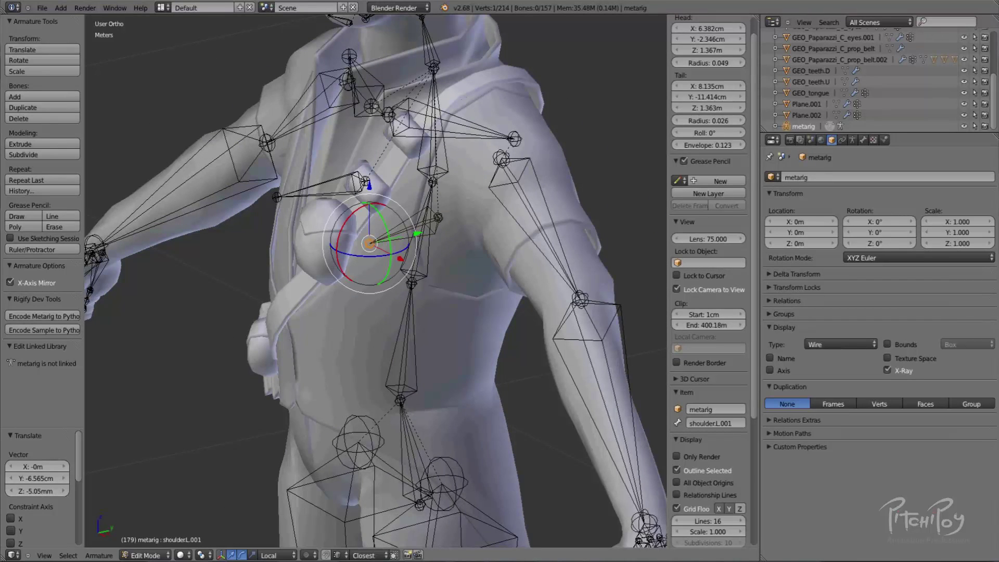
{"action": "left_click", "coordinate": [202, 555]}
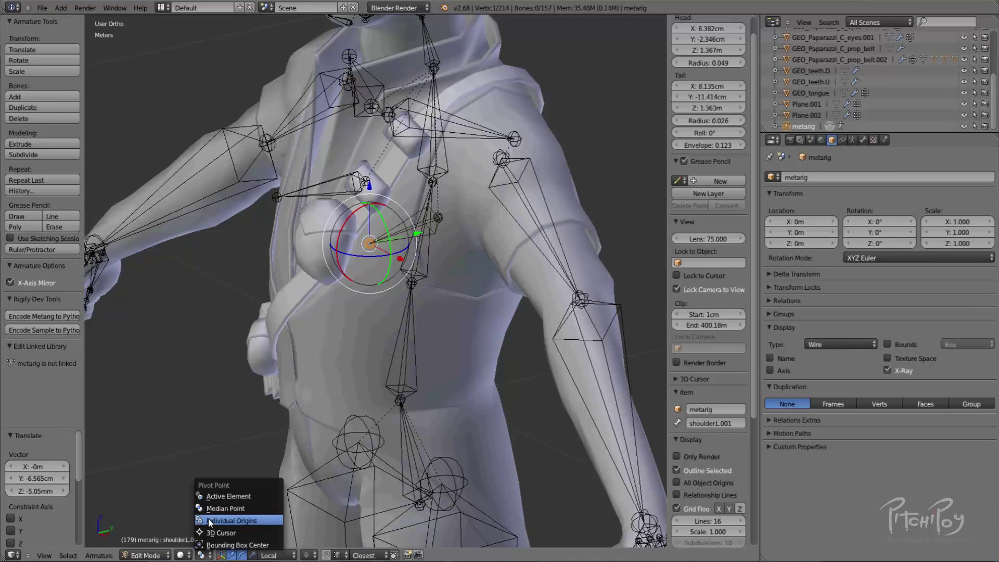
{"action": "left_click", "coordinate": [245, 519]}
Try scaling the left chest bone and its end joints around their individual origins.
{"action": "key", "text": "s"}
{"action": "right_click", "coordinate": [392, 287]}
{"action": "key", "text": "s"}
{"action": "right_click", "coordinate": [462, 259]}
{"action": "key", "text": "s"}
{"action": "right_click", "coordinate": [443, 232]}
{"action": "right_click", "coordinate": [440, 228]}
{"action": "key", "text": "s"}
{"action": "right_click", "coordinate": [402, 287]}
{"action": "right_click", "coordinate": [375, 242]}
{"action": "right_click", "coordinate": [438, 216]}
{"action": "key", "text": "s"}
{"action": "right_click", "coordinate": [436, 232]}
{"action": "right_click", "coordinate": [429, 234]}
{"action": "right_click", "coordinate": [418, 233]}
{"action": "key", "text": "s"}
{"action": "key", "text": "Escape"}
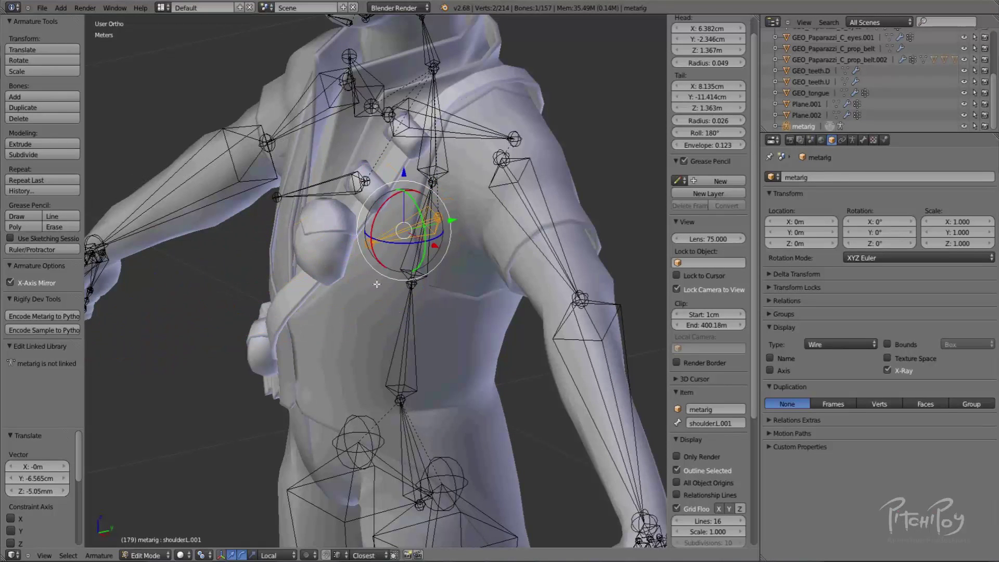
Scale the tail joint of the left chest bone to 0, collapsing it onto the bone's head.
{"action": "right_click", "coordinate": [369, 243]}
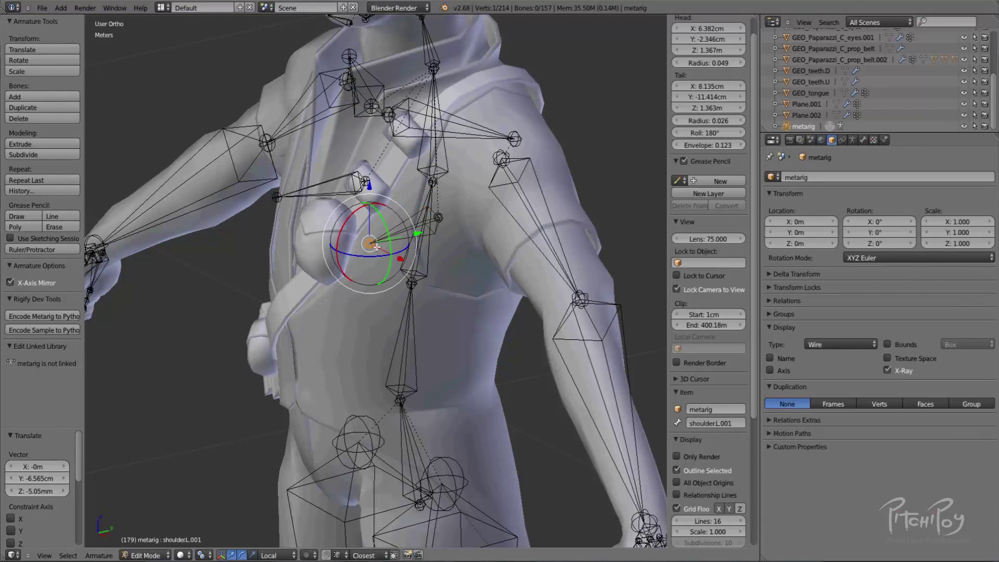
{"action": "middle_click_drag", "start_coordinate": [400, 251], "coordinate": [354, 275]}
{"action": "scroll", "coordinate": [355, 274], "scroll_direction": "up", "scroll_amount": 3}
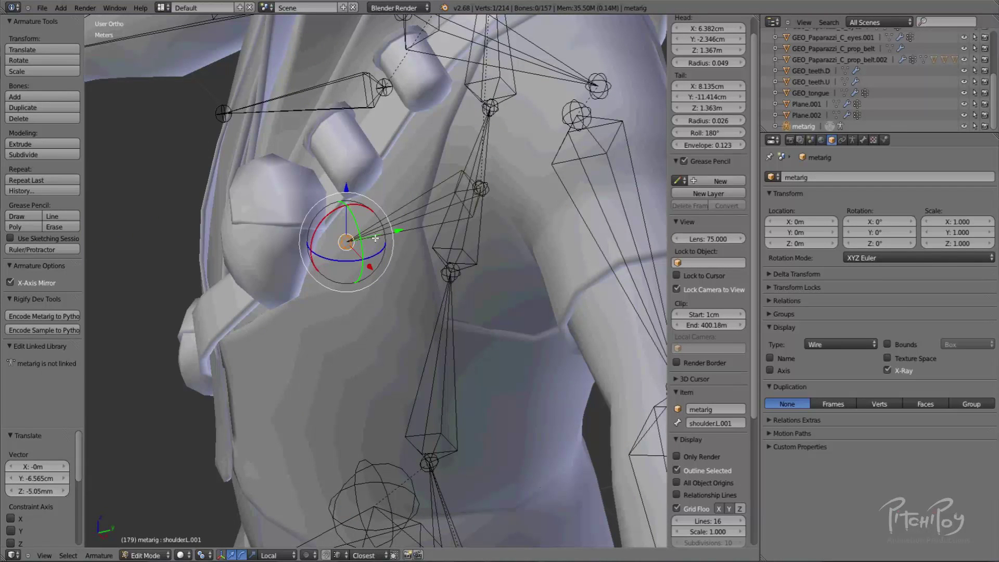
{"action": "key", "text": "s"}
{"action": "key", "text": "0"}
{"action": "key", "text": "Return"}
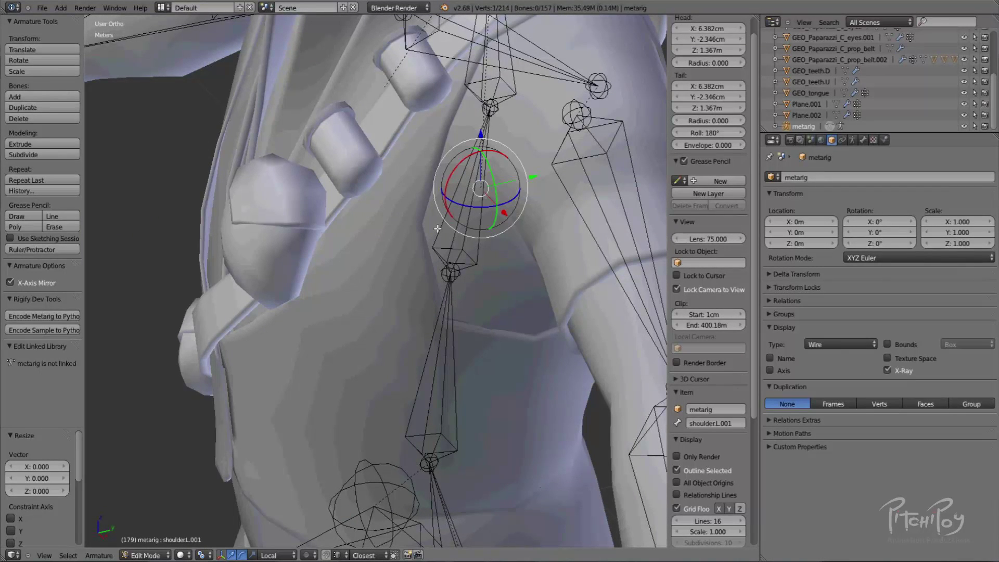
Move the collapsed joint of the left chest bone -8.96 cm along Y so the bone points straight forward.
{"action": "key", "text": "g"}
{"action": "key", "text": "y"}
{"action": "left_click", "coordinate": [286, 233]}
{"action": "middle_click_drag", "start_coordinate": [396, 214], "coordinate": [484, 198]}
Select the whole left chest bone and set its roll to 0°.
{"action": "right_click", "coordinate": [467, 178]}
{"action": "key", "text": "KP_3"}
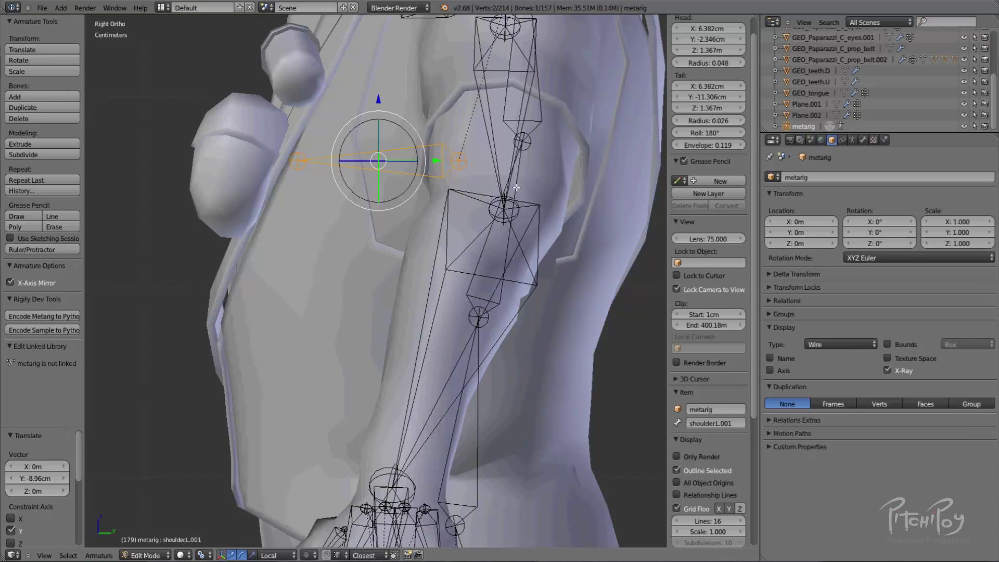
{"action": "left_click", "coordinate": [703, 134]}
{"action": "type", "text": "0"}
{"action": "key", "text": "Return"}
Move the left chest bone outward in the front view to about X 9.376 cm and Z 1.359 m.
{"action": "key", "text": "KP_1"}
{"action": "key", "text": "g"}
{"action": "left_click", "coordinate": [478, 144]}
{"action": "scroll", "coordinate": [477, 143], "scroll_direction": "down", "scroll_amount": 3}
{"action": "key", "text": "g"}
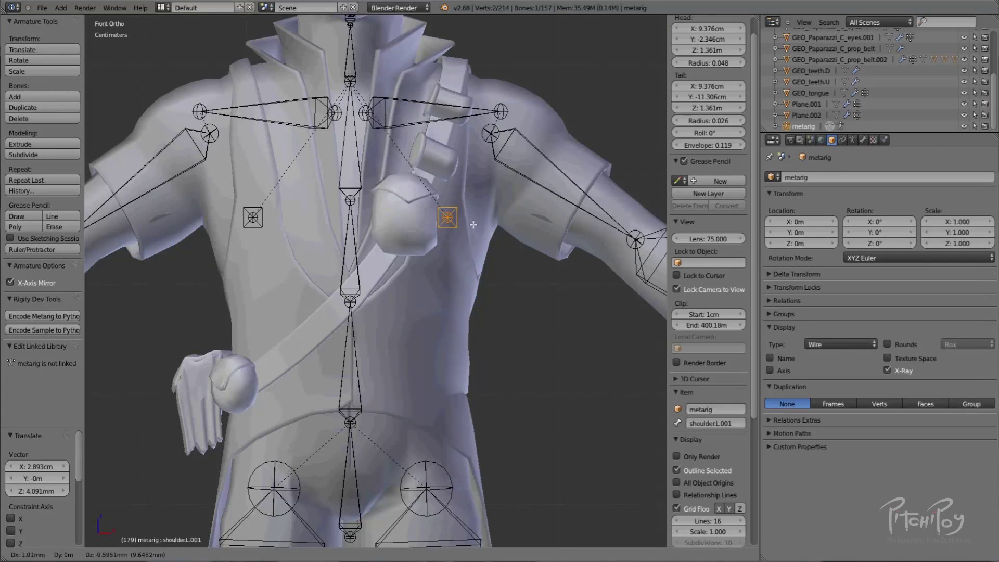
{"action": "left_click", "coordinate": [481, 221]}
{"action": "middle_click_drag", "start_coordinate": [454, 234], "coordinate": [323, 232]}
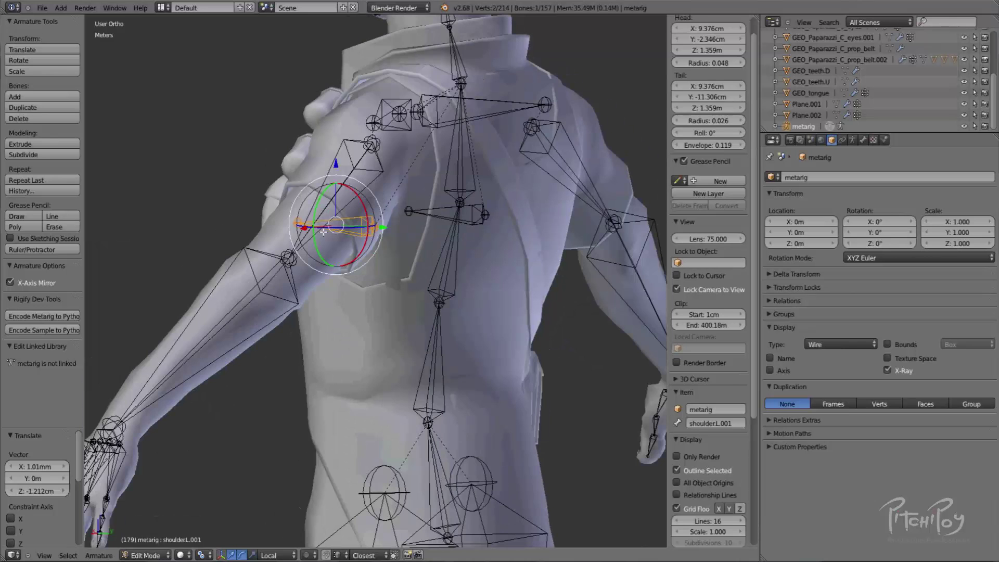
Move the left chest bone about 3.2 cm back in Y in the side view and -1.6 cm in X in the front view.
{"action": "key", "text": "KP_3"}
{"action": "key", "text": "g"}
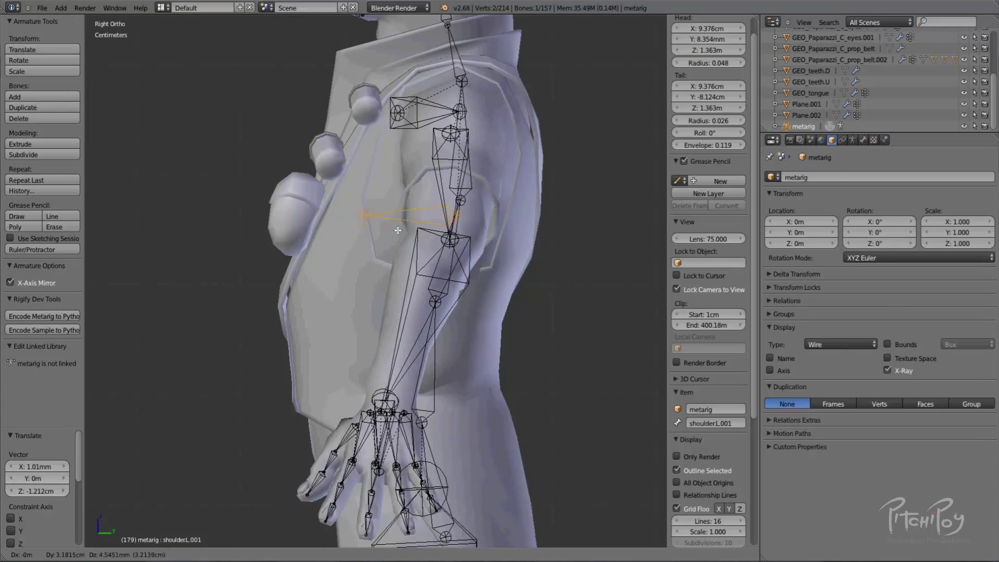
{"action": "left_click", "coordinate": [401, 230]}
{"action": "key", "text": "KP_1"}
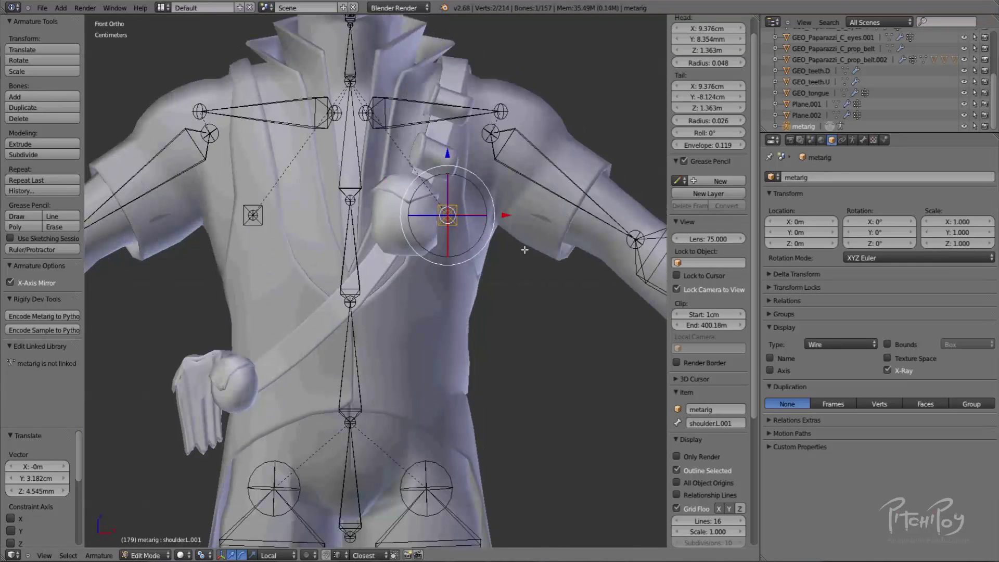
{"action": "key", "text": "g"}
{"action": "left_click", "coordinate": [508, 250]}
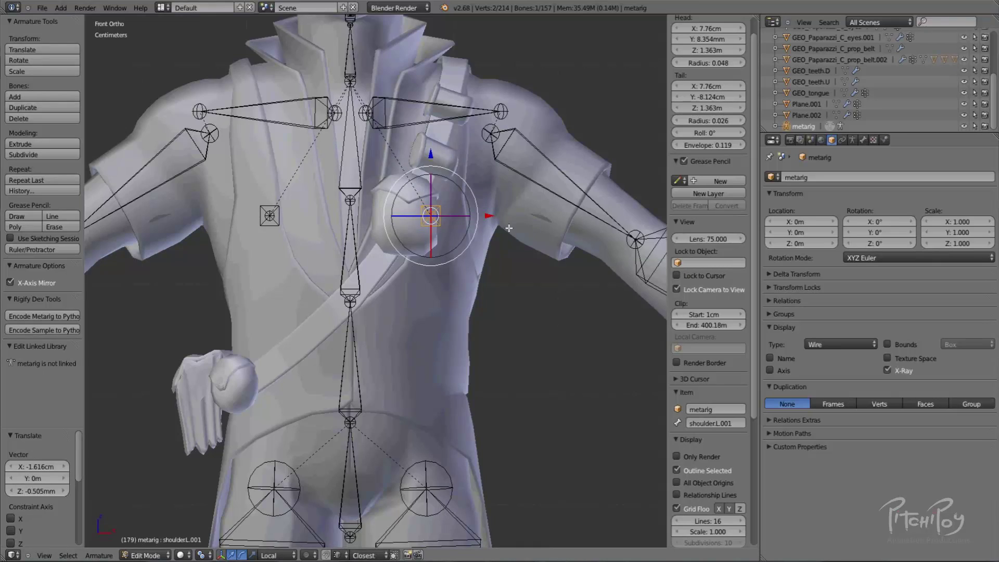
Shift the left chest bone about 1.06 cm in X and -6.6 mm in Z in the front view.
{"action": "middle_click_drag", "start_coordinate": [470, 215], "coordinate": [218, 219]}
{"action": "middle_click_drag", "start_coordinate": [331, 228], "coordinate": [465, 216], "text": "shift"}
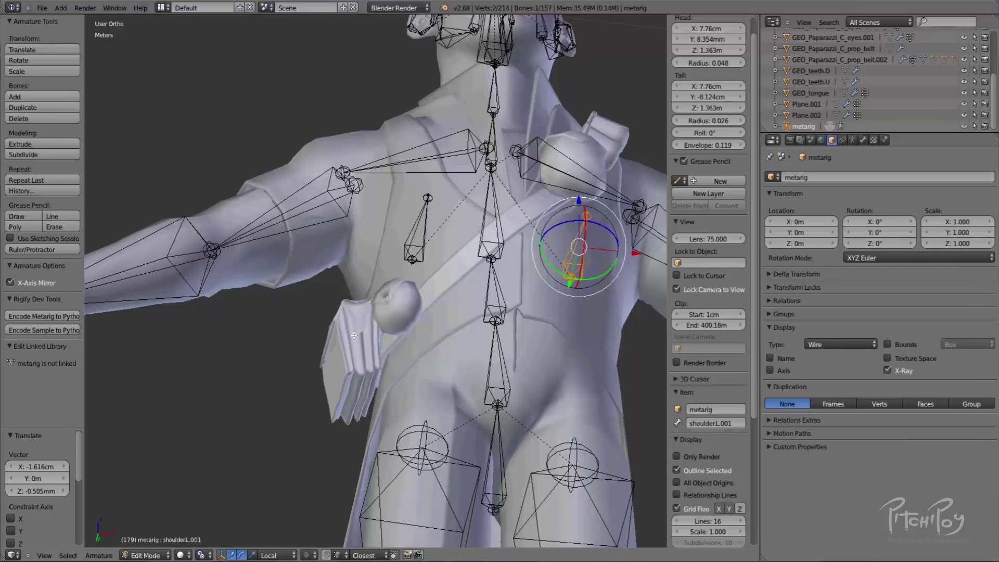
{"action": "middle_click_drag", "start_coordinate": [480, 262], "coordinate": [475, 317]}
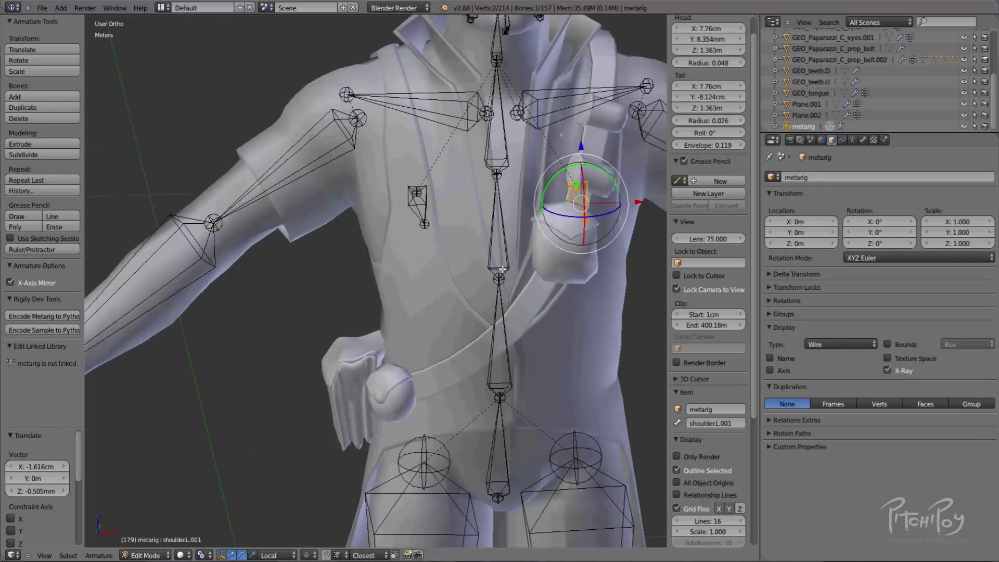
{"action": "key", "text": "KP_1"}
{"action": "key", "text": "KP_1"}
{"action": "middle_click_drag", "start_coordinate": [538, 227], "coordinate": [442, 237], "text": "shift"}
{"action": "key", "text": "g"}
{"action": "left_click", "coordinate": [502, 242]}
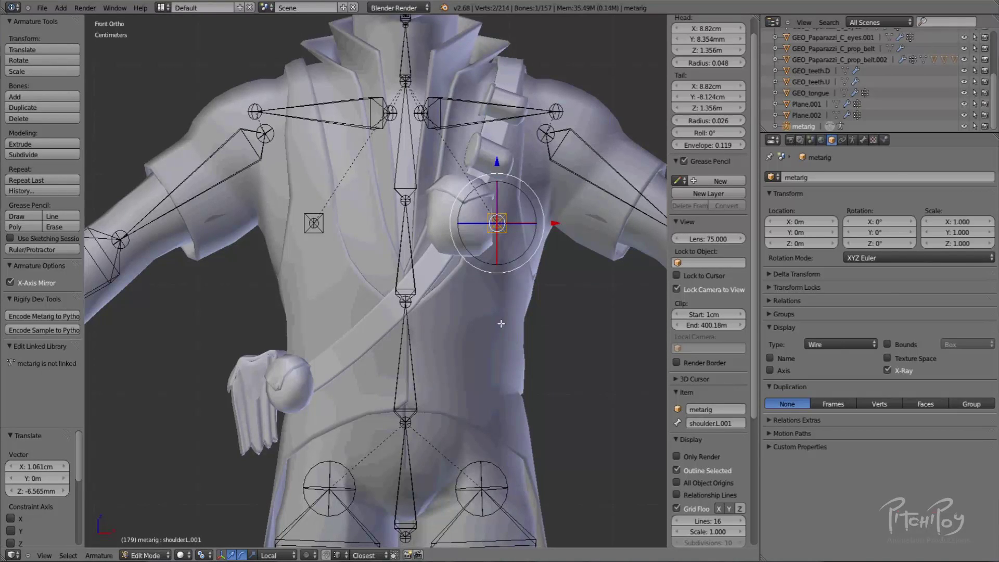
Duplicate the left chest bone and place the copy beside the left hip, about -4.5 cm in X and -22.8 cm in Z.
{"action": "middle_click_drag", "start_coordinate": [483, 298], "coordinate": [469, 181], "text": "shift"}
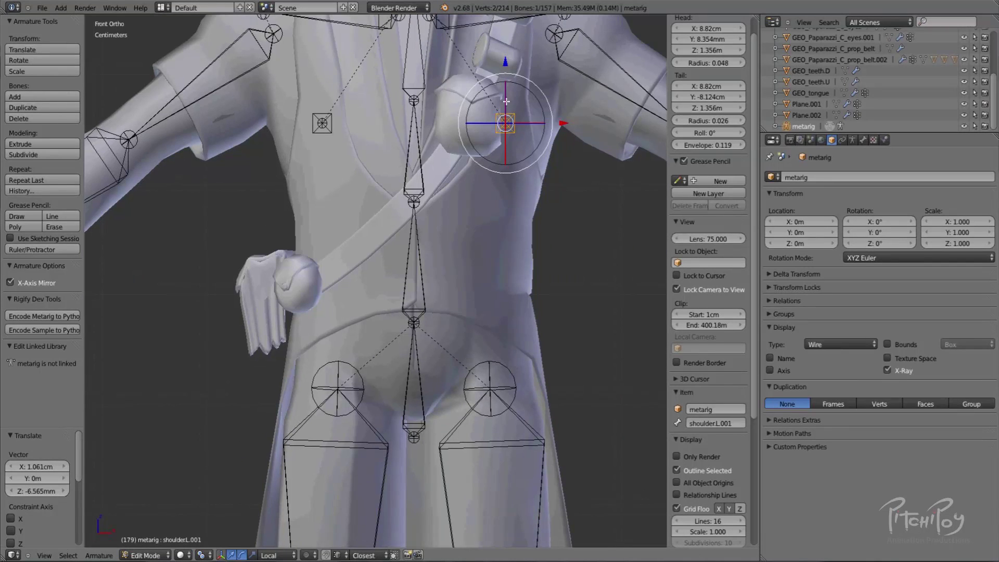
{"action": "right_click", "coordinate": [415, 438]}
{"action": "right_click", "coordinate": [515, 126]}
{"action": "key", "text": "shift+d"}
{"action": "left_click", "coordinate": [467, 386]}
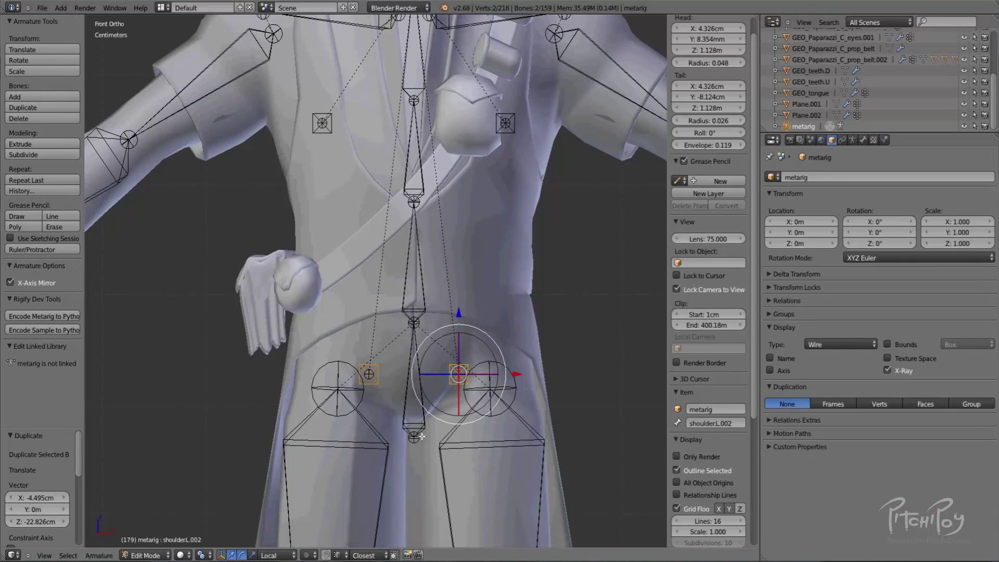
Test rotating the left thigh bone in Pose Mode, clear its rotation and return to Edit Mode.
{"action": "middle_click_drag", "start_coordinate": [510, 437], "coordinate": [510, 364], "text": "shift"}
{"action": "right_click", "coordinate": [544, 376]}
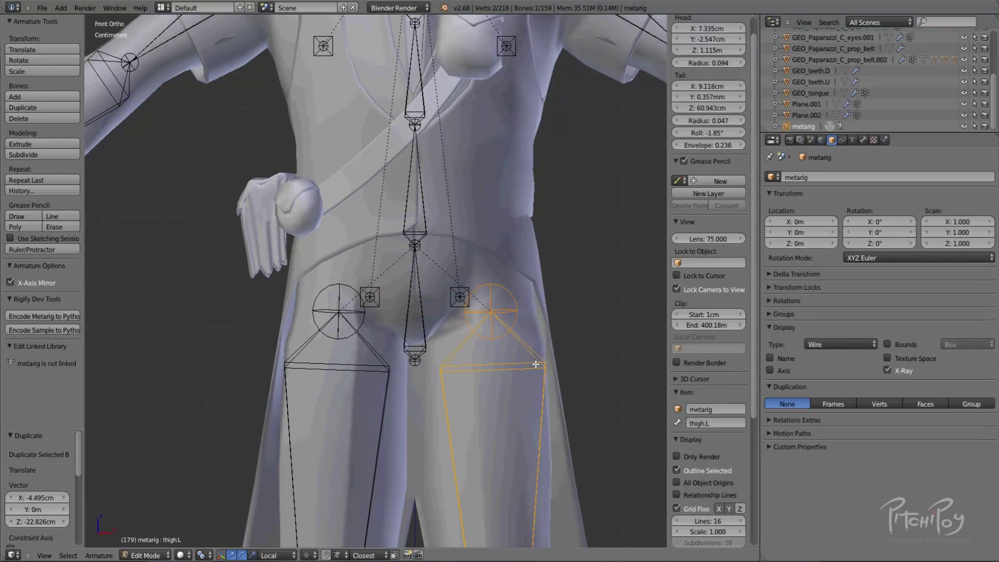
{"action": "key", "text": "ctrl+Tab"}
{"action": "scroll", "coordinate": [535, 361], "scroll_direction": "down", "scroll_amount": 2}
{"action": "scroll", "coordinate": [535, 361], "scroll_direction": "up", "scroll_amount": 2}
{"action": "key", "text": "r"}
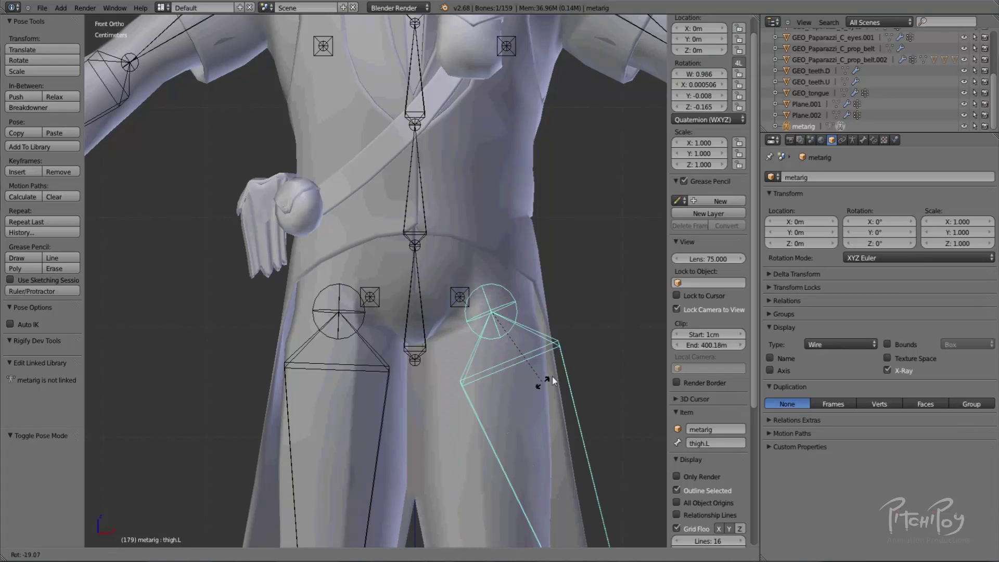
{"action": "right_click", "coordinate": [592, 288]}
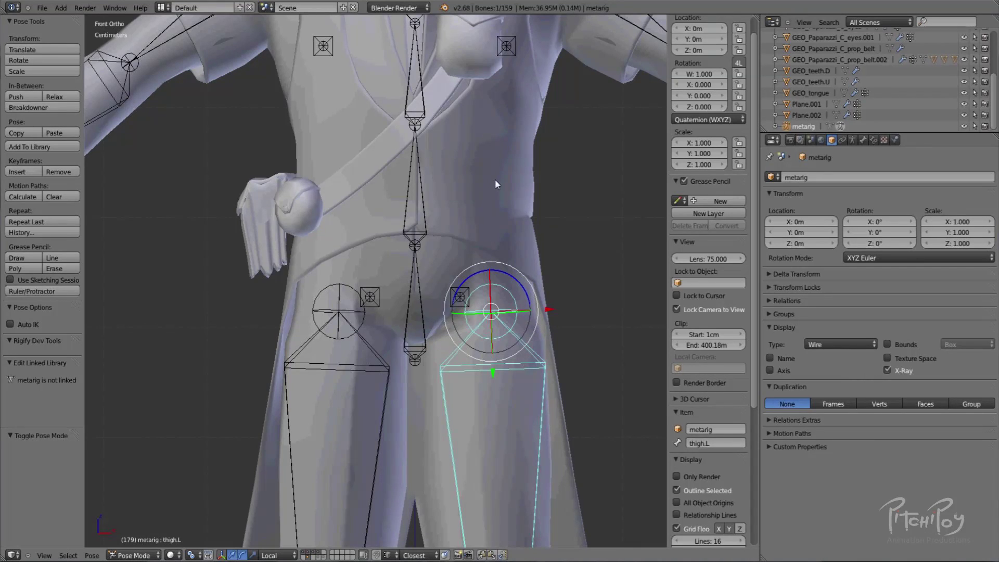
{"action": "key", "text": "r"}
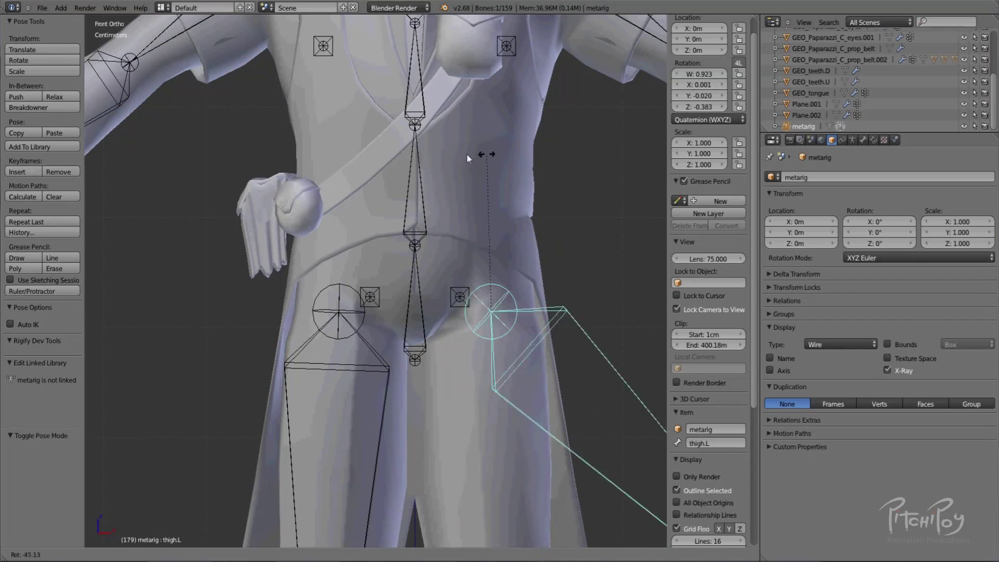
{"action": "left_click", "coordinate": [467, 248]}
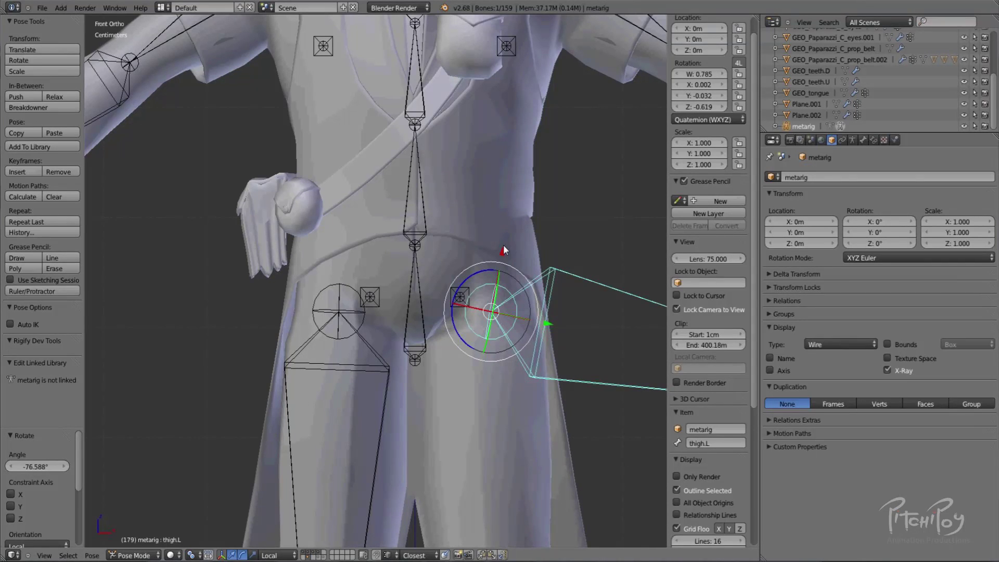
{"action": "key", "text": "alt+r"}
{"action": "right_click", "coordinate": [459, 297]}
{"action": "key", "text": "Tab"}
Snap the 3D cursor to the lower joint of the hips bone.
{"action": "middle_click_drag", "start_coordinate": [474, 302], "coordinate": [441, 358]}
{"action": "right_click", "coordinate": [440, 358]}
{"action": "right_click", "coordinate": [453, 305]}
{"action": "mouse_move", "coordinate": [453, 304]}
{"action": "middle_mouse_down"}
{"action": "mouse_move", "coordinate": [585, 285]}
{"action": "mouse_move", "coordinate": [456, 299]}
{"action": "middle_mouse_up"}
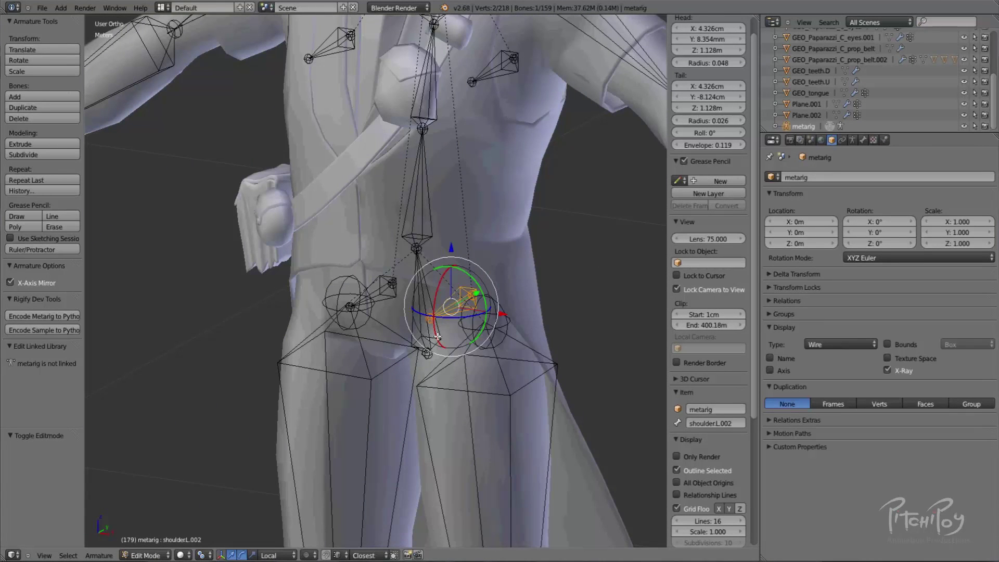
{"action": "middle_click_drag", "start_coordinate": [434, 332], "coordinate": [459, 314]}
{"action": "scroll", "coordinate": [459, 314], "scroll_direction": "up", "scroll_amount": 2}
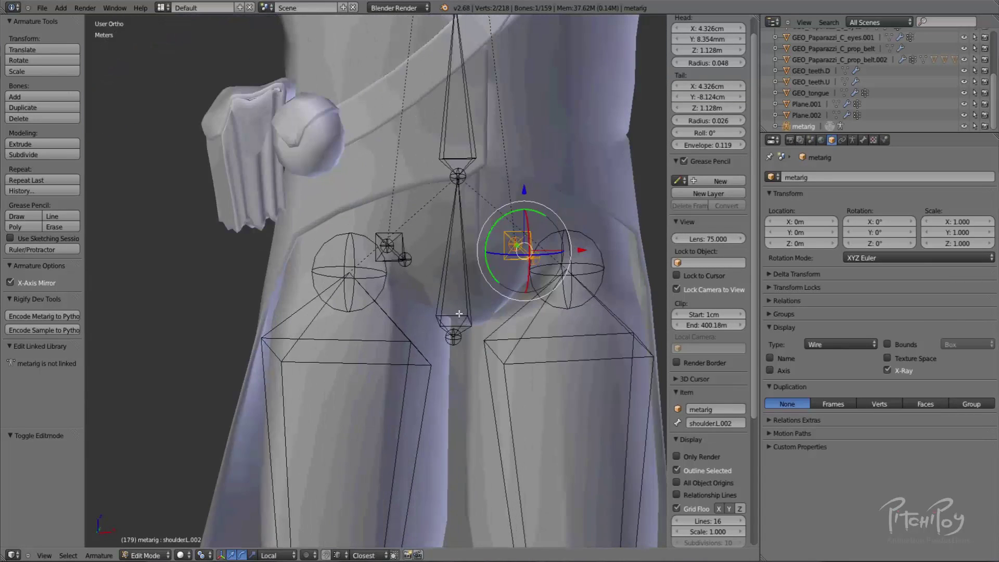
{"action": "right_click", "coordinate": [507, 261]}
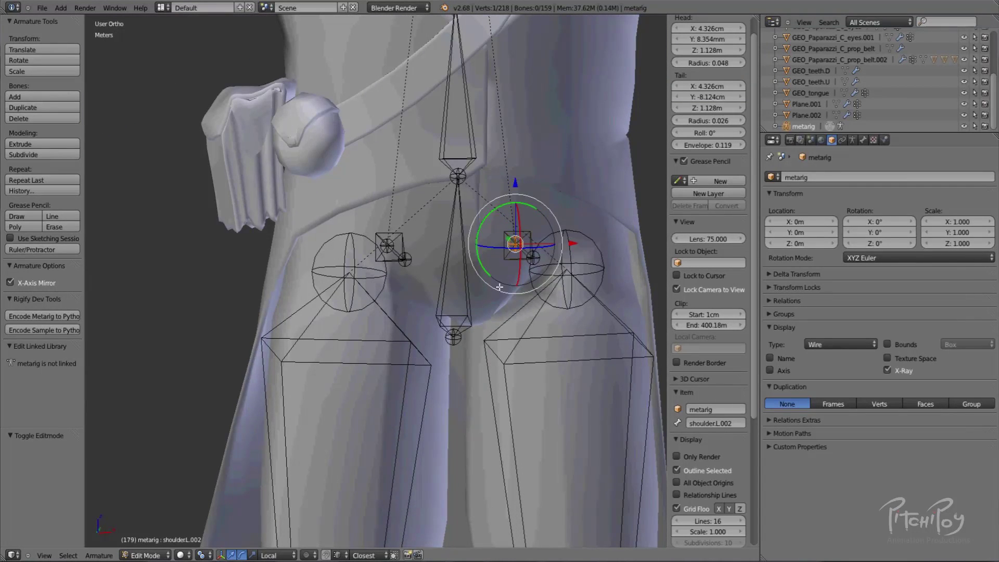
{"action": "right_click", "coordinate": [472, 329]}
{"action": "right_click", "coordinate": [460, 332]}
{"action": "key", "text": "shift+s"}
{"action": "left_click", "coordinate": [443, 361]}
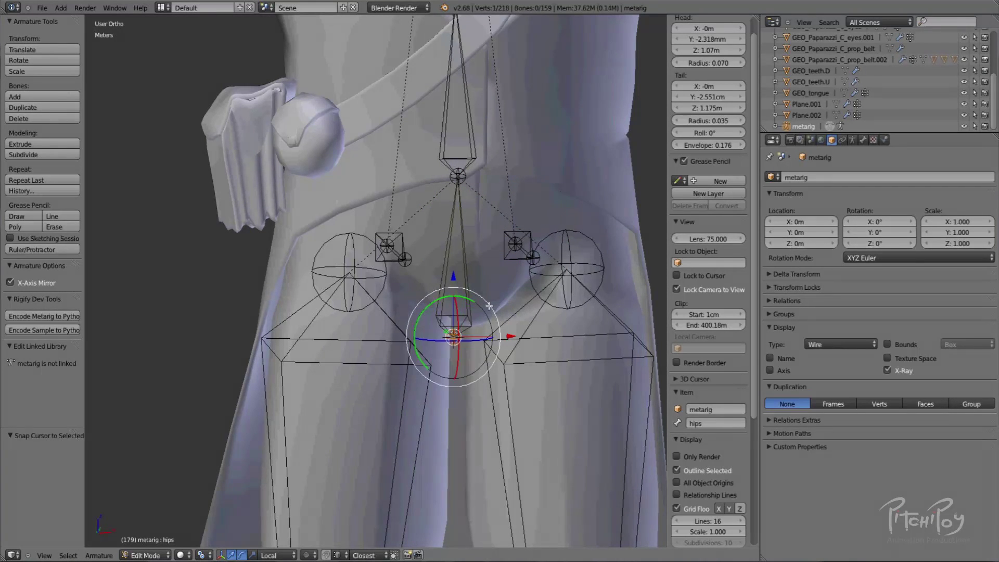
Snap the head joint of the duplicated left hip bone to the 3D cursor.
{"action": "right_click", "coordinate": [516, 243]}
{"action": "key", "text": "shift+s"}
{"action": "left_click", "coordinate": [510, 227]}
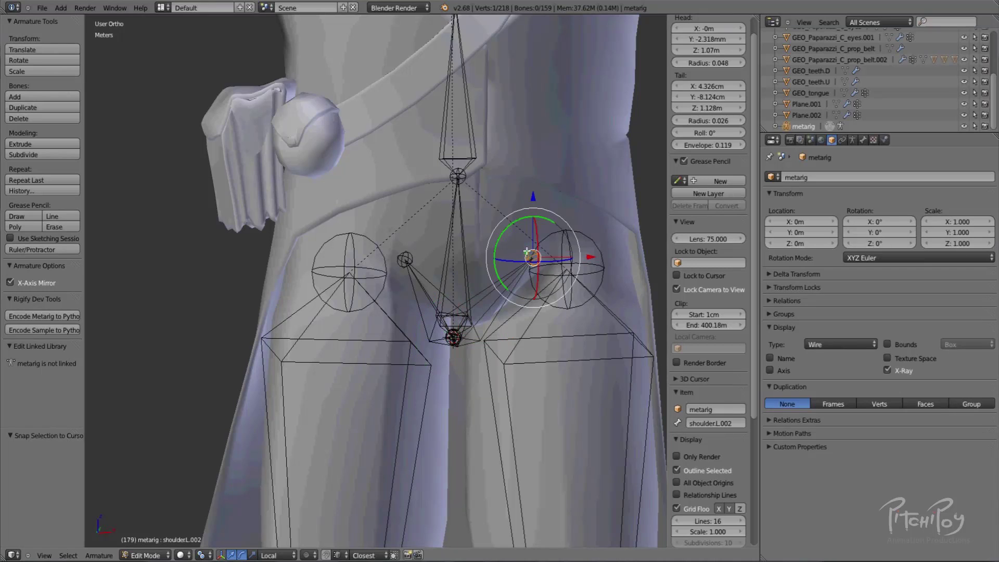
Move the tail joint of the duplicated hip bone up and outward to about X 6.7 cm, Y -4.277 cm, Z 1.181 m.
{"action": "key", "text": "g"}
{"action": "left_click", "coordinate": [564, 197]}
{"action": "key", "text": "KP_3"}
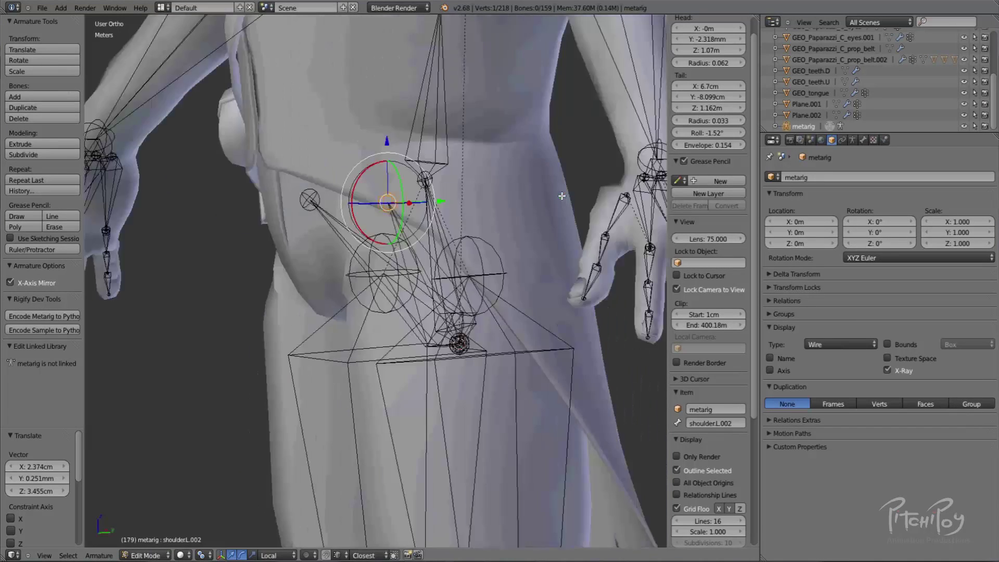
{"action": "key", "text": "g"}
{"action": "left_click", "coordinate": [620, 167]}
{"action": "key", "text": "KP_1"}
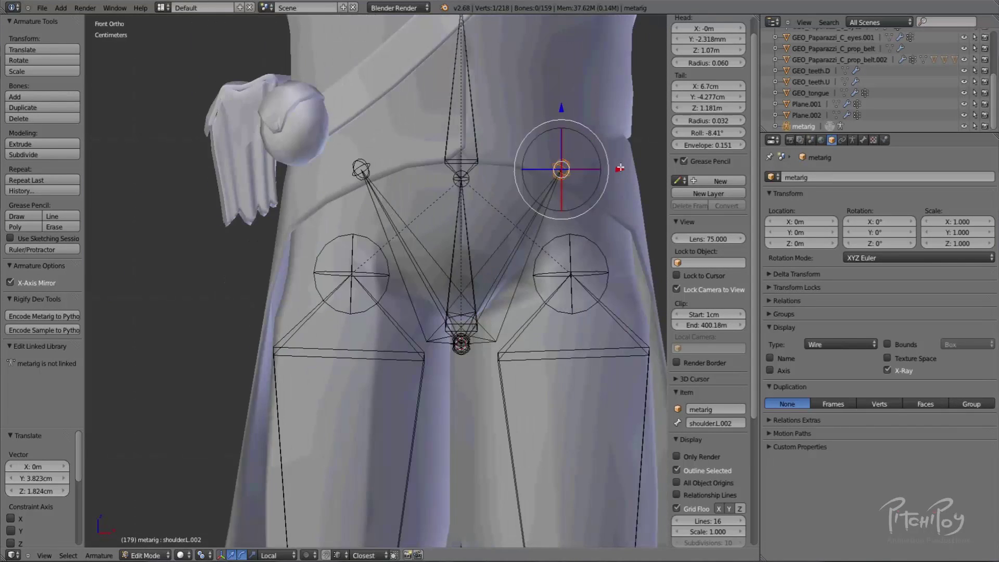
Refine the tail joint of the left pelvis bone on the hip surface to about X 9.015 cm, Y -5.378 cm, Z 1.17 m.
{"action": "middle_click_drag", "start_coordinate": [607, 139], "coordinate": [580, 166], "text": "shift"}
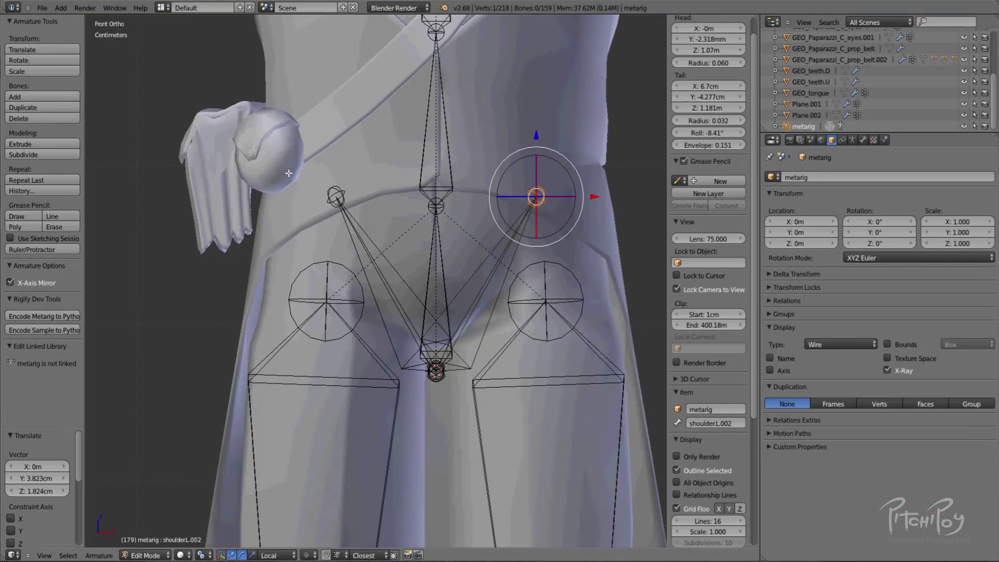
{"action": "left_click_drag", "start_coordinate": [569, 231], "coordinate": [591, 231]}
{"action": "middle_click_drag", "start_coordinate": [591, 230], "coordinate": [603, 133]}
{"action": "key", "text": "g"}
{"action": "left_click", "coordinate": [551, 300]}
{"action": "key", "text": "g"}
{"action": "left_click", "coordinate": [586, 239]}
{"action": "key", "text": "g"}
{"action": "left_click", "coordinate": [546, 205]}
{"action": "key", "text": "g"}
{"action": "left_click", "coordinate": [319, 254]}
{"action": "key", "text": "g"}
{"action": "left_click", "coordinate": [438, 226]}
{"action": "key", "text": "g"}
{"action": "left_click", "coordinate": [597, 139]}
{"action": "middle_click_drag", "start_coordinate": [577, 268], "coordinate": [515, 293]}
{"action": "key", "text": "g"}
{"action": "left_click", "coordinate": [424, 336]}
{"action": "key", "text": "g"}
{"action": "left_click", "coordinate": [316, 331]}
{"action": "key", "text": "g"}
{"action": "left_click", "coordinate": [354, 340]}
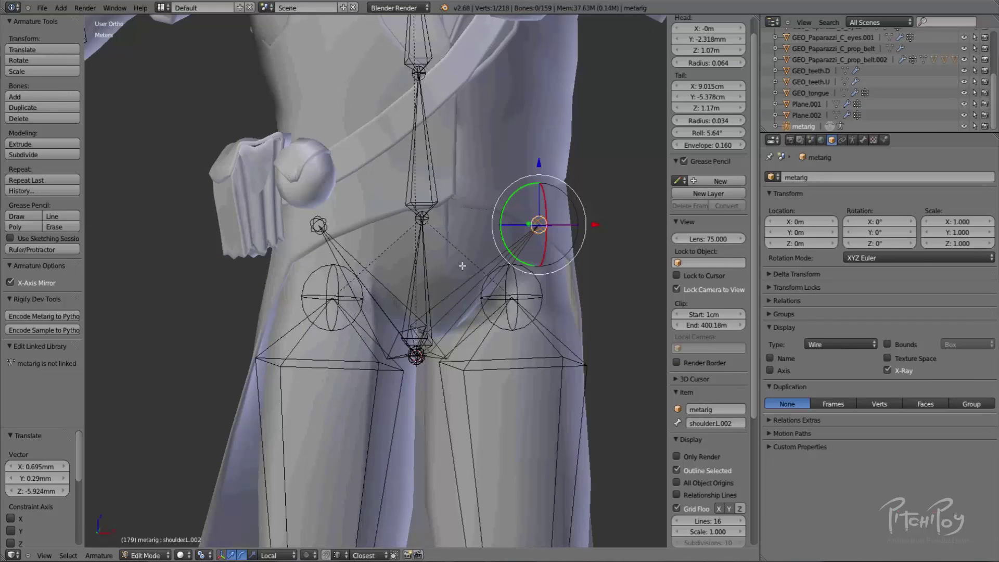
Select the left chest bone with chest.001 as the active bone and bring up the parenting options.
{"action": "scroll", "coordinate": [463, 253], "scroll_direction": "down", "scroll_amount": 4}
{"action": "scroll", "coordinate": [454, 204], "scroll_direction": "up", "scroll_amount": 3}
{"action": "middle_click_drag", "start_coordinate": [417, 163], "coordinate": [402, 375], "text": "shift"}
{"action": "scroll", "coordinate": [433, 284], "scroll_direction": "up", "scroll_amount": 2}
{"action": "middle_click_drag", "start_coordinate": [433, 284], "coordinate": [347, 190]}
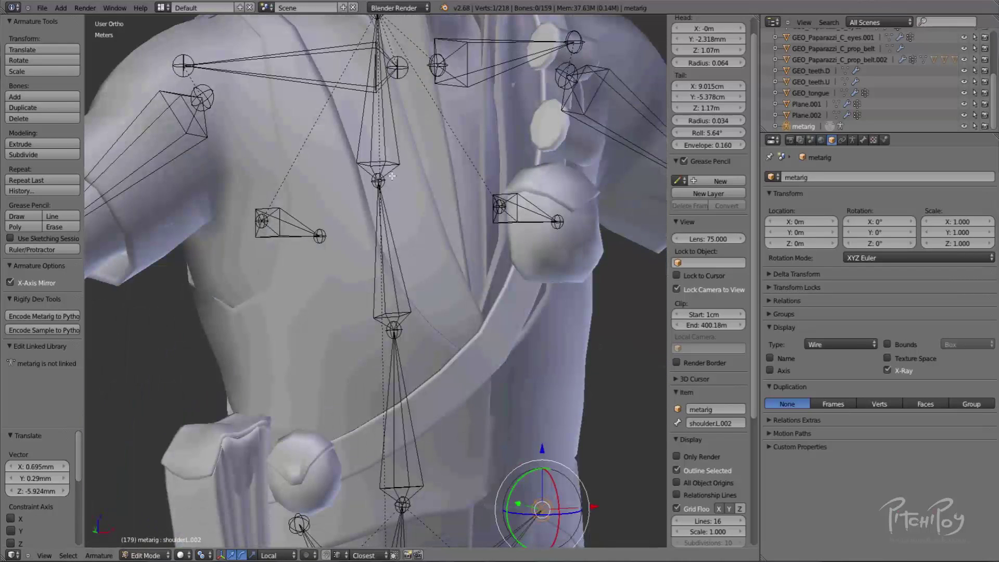
{"action": "right_click", "coordinate": [378, 146]}
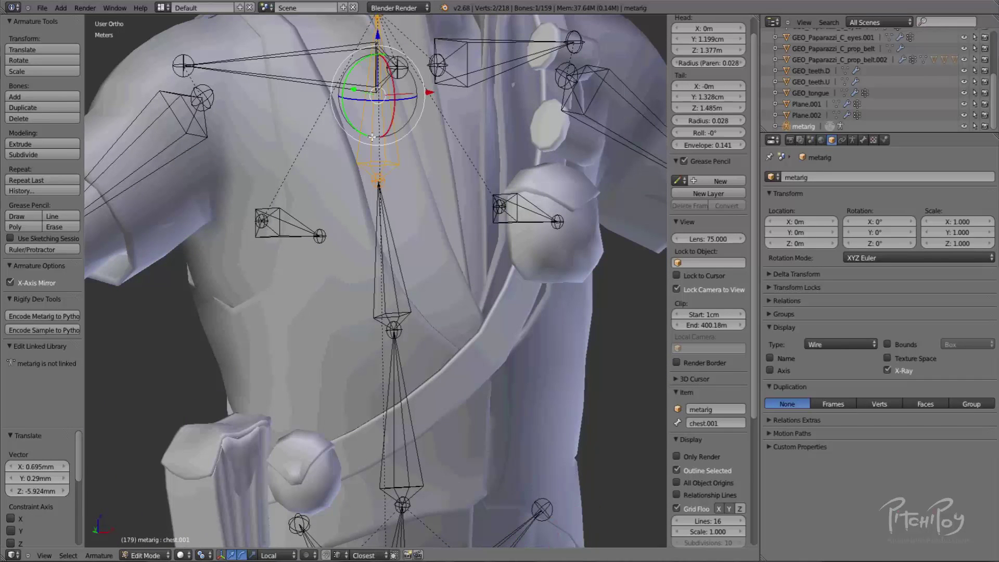
{"action": "right_click", "coordinate": [523, 211]}
{"action": "right_click", "coordinate": [288, 228]}
{"action": "right_click", "coordinate": [518, 211]}
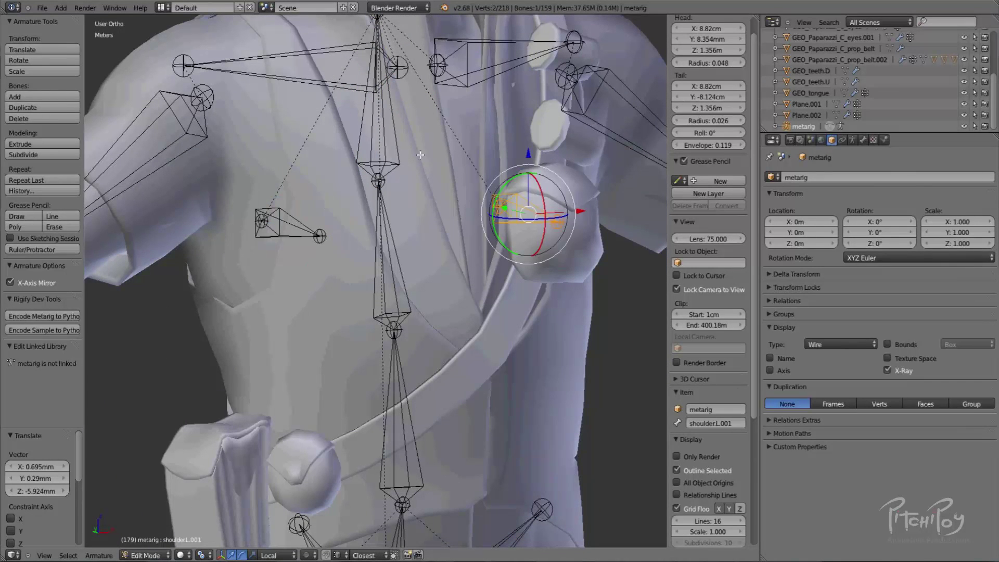
{"action": "right_click", "coordinate": [397, 135], "text": "shift"}
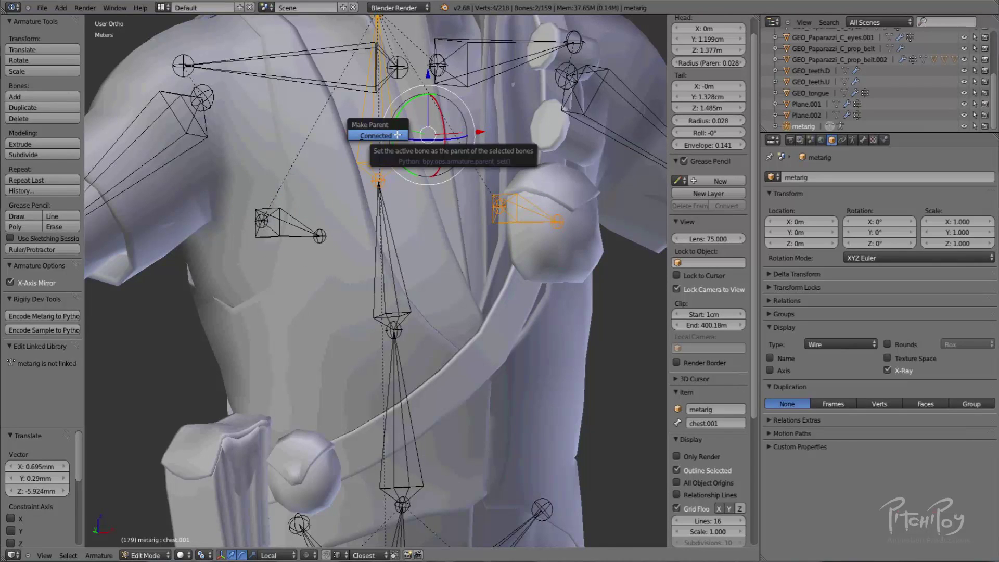
Check how the left shoulder and left chest bones relate to the chest and spine bones.
{"action": "middle_click_drag", "start_coordinate": [428, 84], "coordinate": [446, 205], "text": "shift"}
{"action": "right_click", "coordinate": [489, 168]}
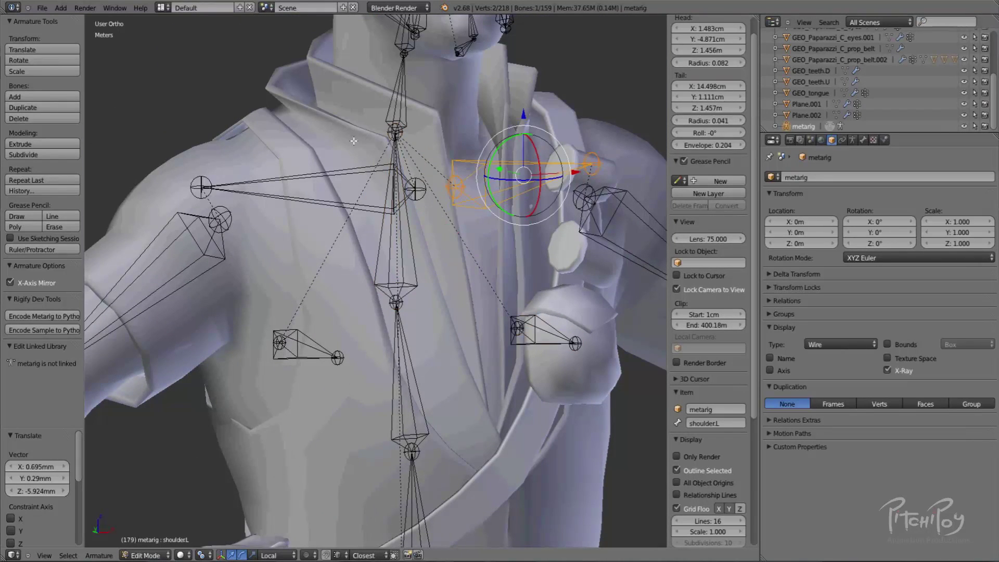
{"action": "right_click", "coordinate": [547, 340]}
{"action": "right_click", "coordinate": [393, 248]}
{"action": "mouse_move", "coordinate": [436, 303]}
{"action": "middle_mouse_down", "text": "shift"}
{"action": "mouse_move", "coordinate": [359, 48]}
{"action": "mouse_move", "coordinate": [448, 118]}
{"action": "mouse_move", "coordinate": [433, 273]}
{"action": "middle_mouse_up", "text": "shift"}
{"action": "right_click", "coordinate": [419, 280]}
{"action": "key", "text": "g"}
{"action": "right_click", "coordinate": [520, 182]}
Parent the left pelvis bone to the hips bone with Keep Offset.
{"action": "middle_click_drag", "start_coordinate": [435, 328], "coordinate": [438, 201], "text": "shift"}
{"action": "right_click", "coordinate": [397, 283]}
{"action": "right_click", "coordinate": [442, 296]}
{"action": "right_click", "coordinate": [395, 275], "text": "shift"}
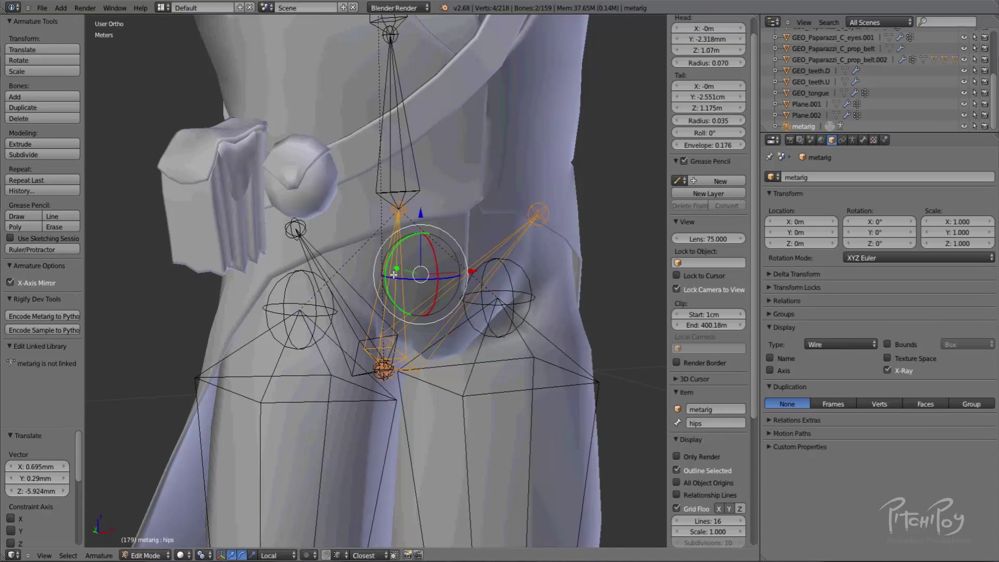
{"action": "key", "text": "ctrl+p"}
{"action": "left_click", "coordinate": [394, 275]}
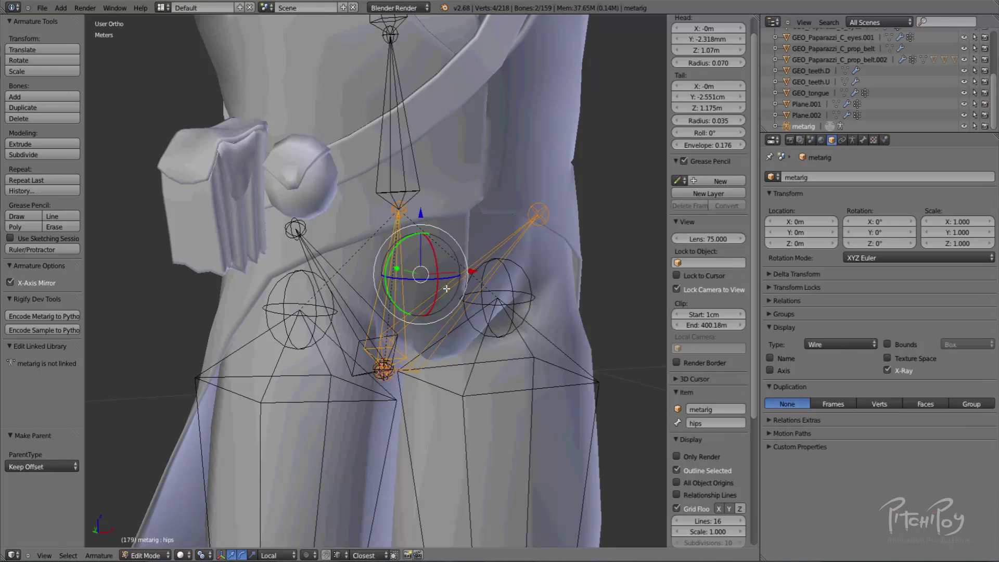
Switch the metarig to Pose Mode and test-transform the hips and left pelvis bones, cancelling each transform.
{"action": "key", "text": "ctrl+Tab"}
{"action": "key", "text": "r"}
{"action": "right_click", "coordinate": [414, 285]}
{"action": "key", "text": "g"}
{"action": "right_click", "coordinate": [407, 278]}
{"action": "right_click", "coordinate": [423, 312]}
{"action": "key", "text": "r"}
{"action": "right_click", "coordinate": [445, 341]}
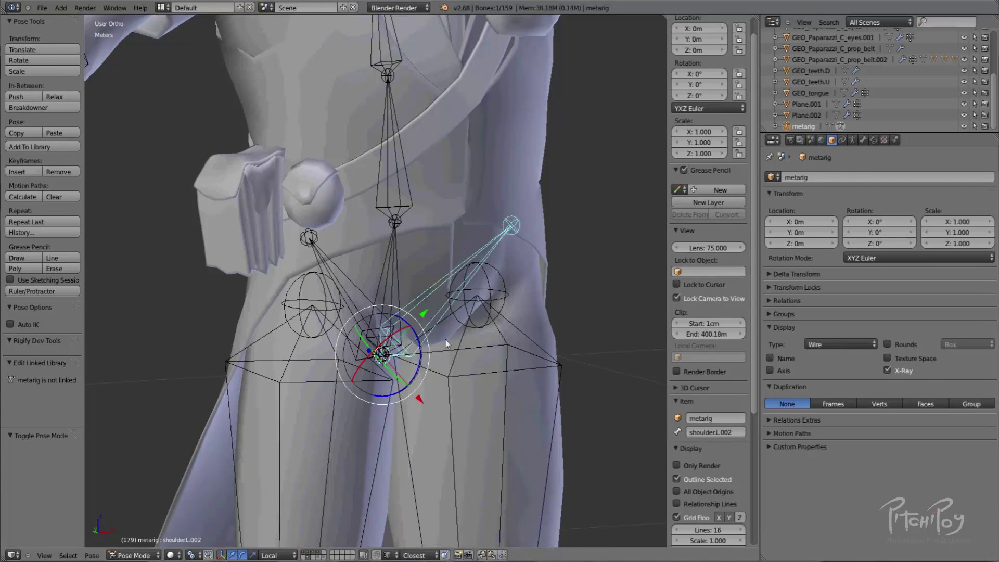
{"action": "right_click", "coordinate": [472, 348]}
{"action": "right_click", "coordinate": [398, 256]}
{"action": "scroll", "coordinate": [402, 255], "scroll_direction": "down", "scroll_amount": 2}
{"action": "scroll", "coordinate": [439, 249], "scroll_direction": "up", "scroll_amount": 5}
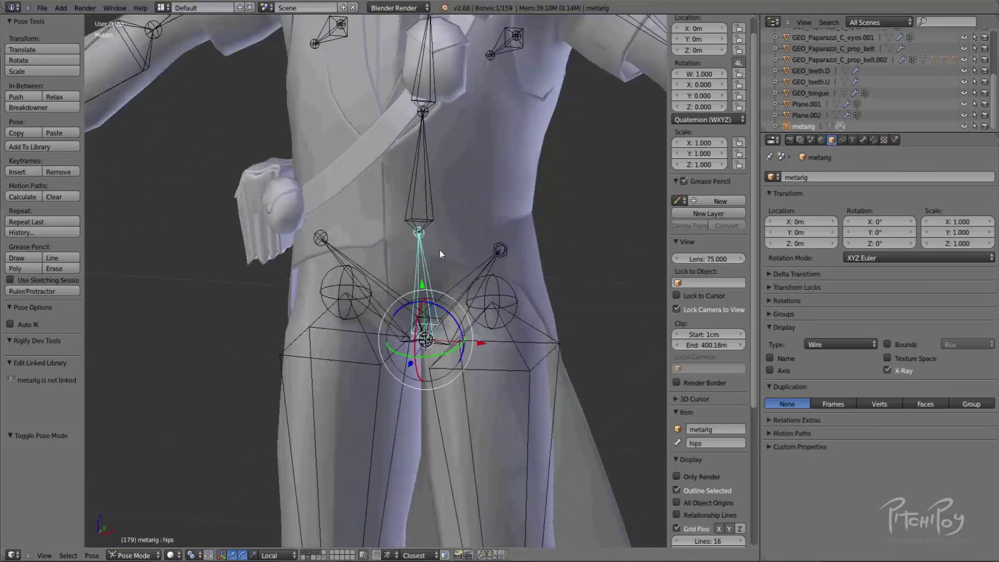
Compare the Rigify type and options of the left pelvis, left shoulder and left chest bones, and examine the chest bones' placement.
{"action": "right_click", "coordinate": [490, 263]}
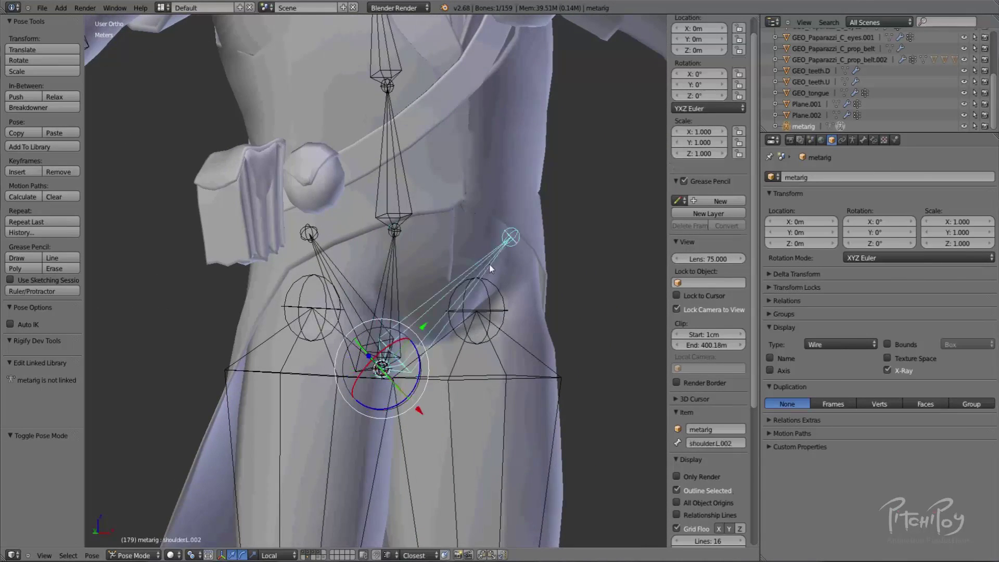
{"action": "left_click", "coordinate": [863, 140]}
{"action": "middle_click_drag", "start_coordinate": [401, 112], "coordinate": [480, 286], "text": "shift"}
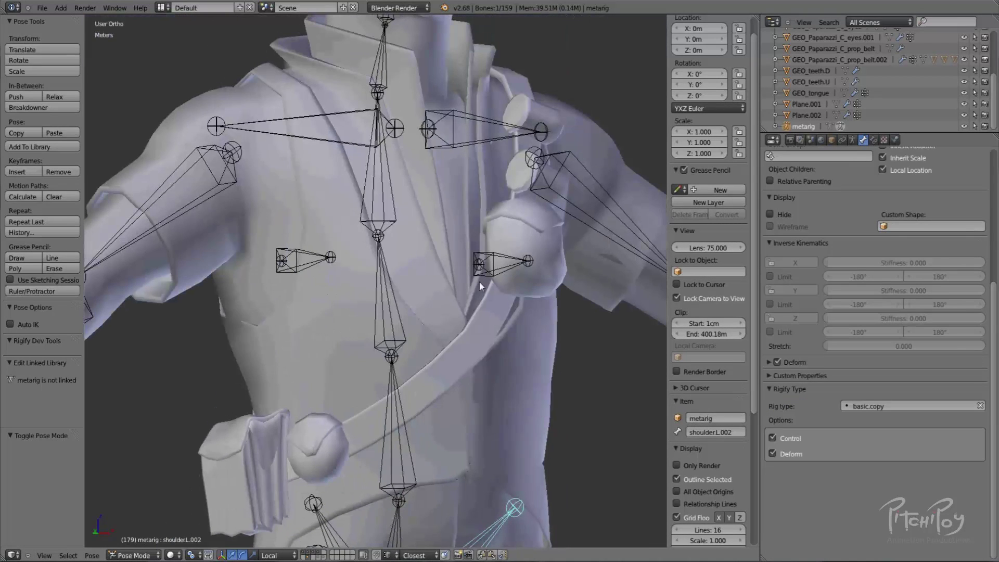
{"action": "right_click", "coordinate": [475, 136]}
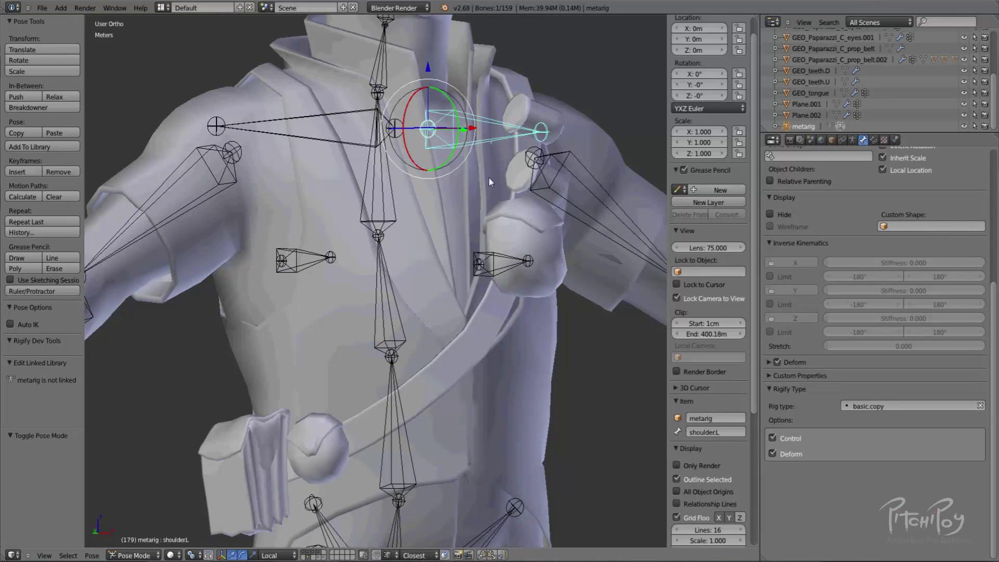
{"action": "right_click", "coordinate": [501, 262]}
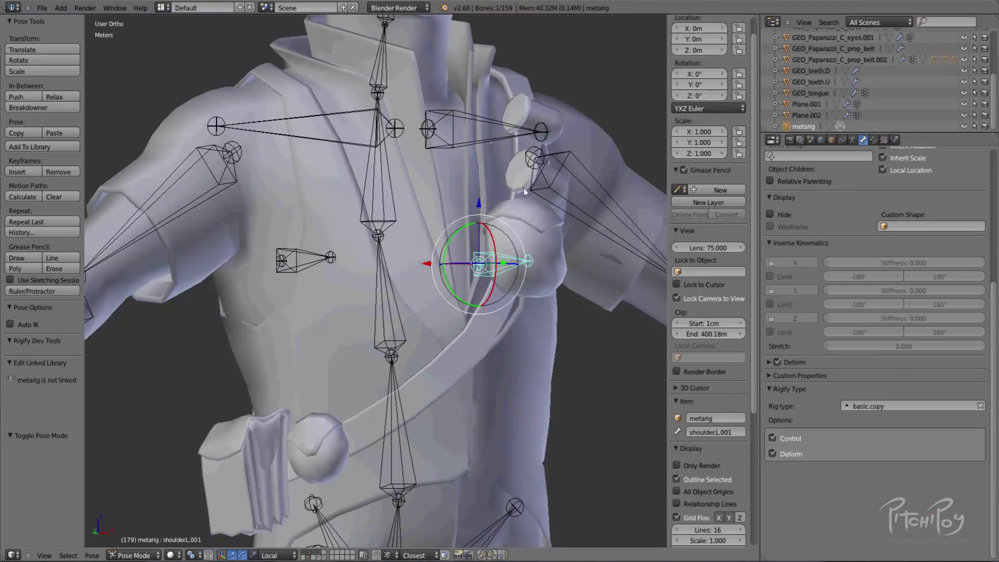
{"action": "right_click", "coordinate": [494, 115]}
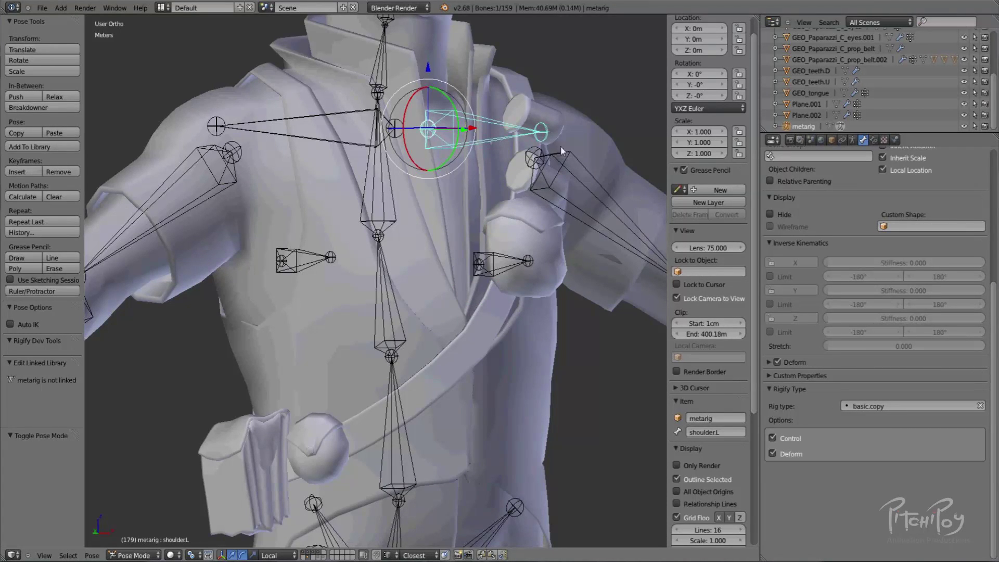
{"action": "right_click", "coordinate": [502, 264]}
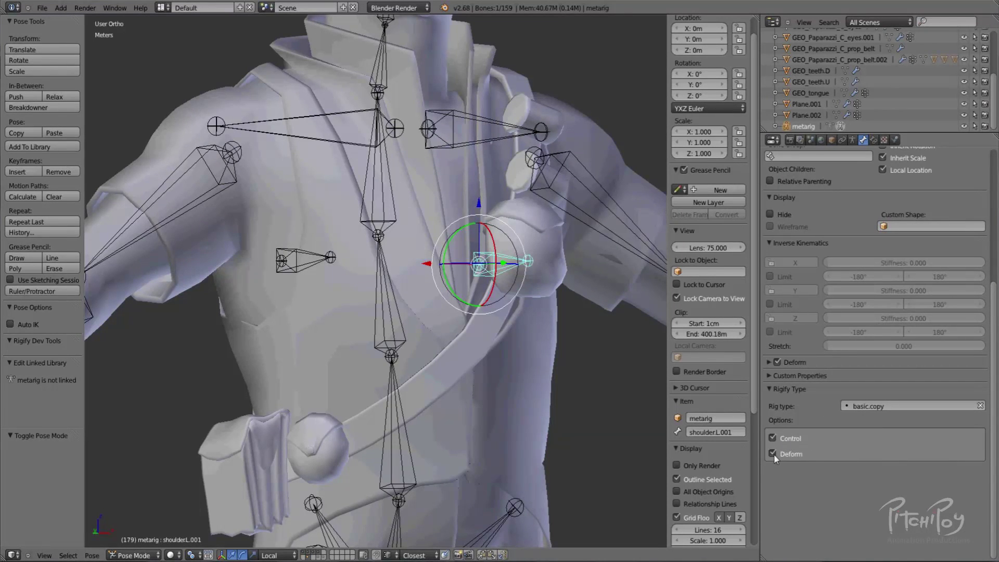
{"action": "middle_click_drag", "start_coordinate": [558, 301], "coordinate": [506, 293]}
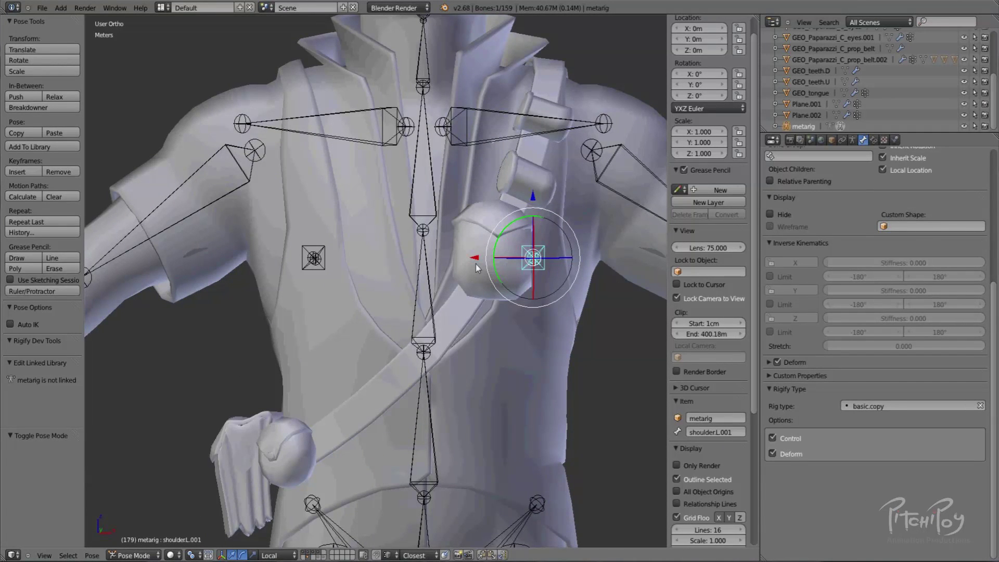
{"action": "middle_click_drag", "start_coordinate": [550, 267], "coordinate": [509, 268]}
{"action": "middle_click_drag", "start_coordinate": [366, 249], "coordinate": [307, 231]}
{"action": "middle_click_drag", "start_coordinate": [430, 252], "coordinate": [601, 234]}
{"action": "middle_click_drag", "start_coordinate": [466, 265], "coordinate": [493, 310]}
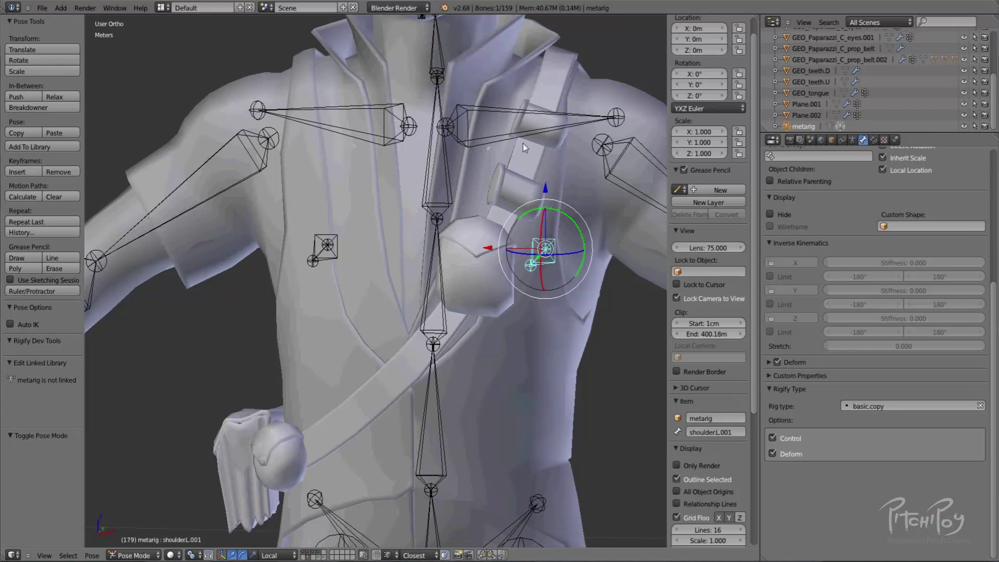
Disable the Rigify Control option on the left and right pelvis bones, leaving only Deform enabled.
{"action": "middle_click_drag", "start_coordinate": [534, 298], "coordinate": [598, 261]}
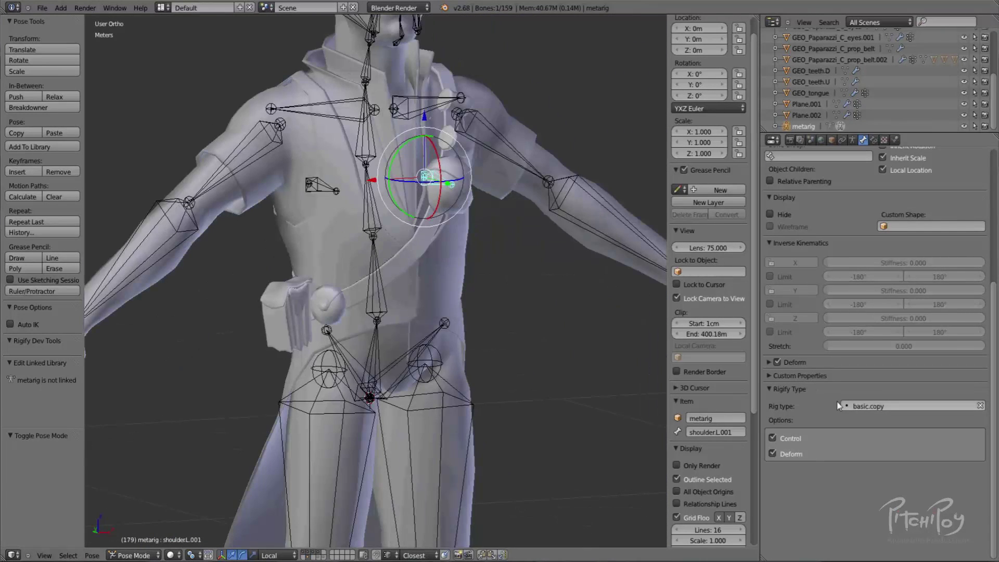
{"action": "right_click", "coordinate": [442, 326]}
{"action": "left_click", "coordinate": [772, 438]}
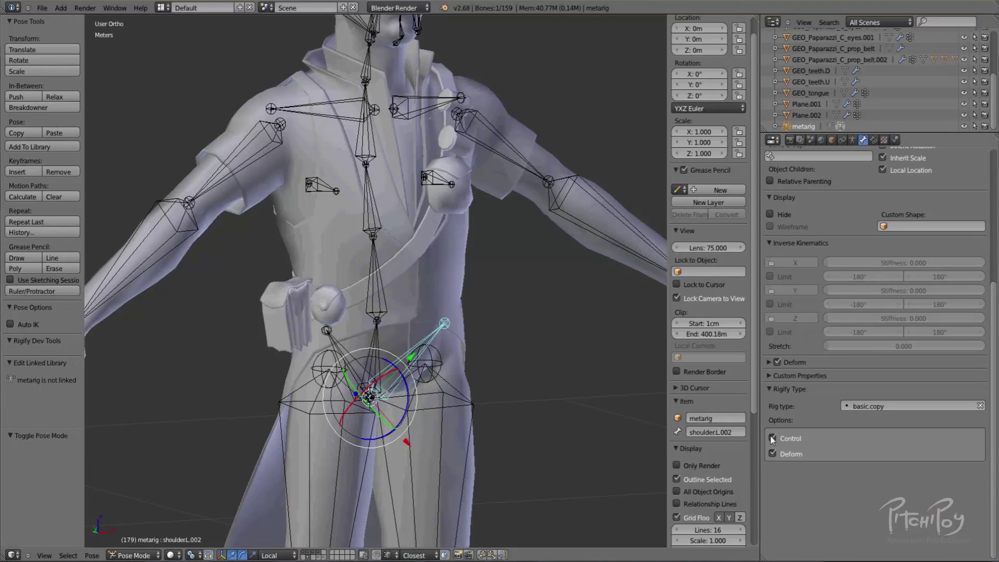
{"action": "right_click", "coordinate": [333, 336]}
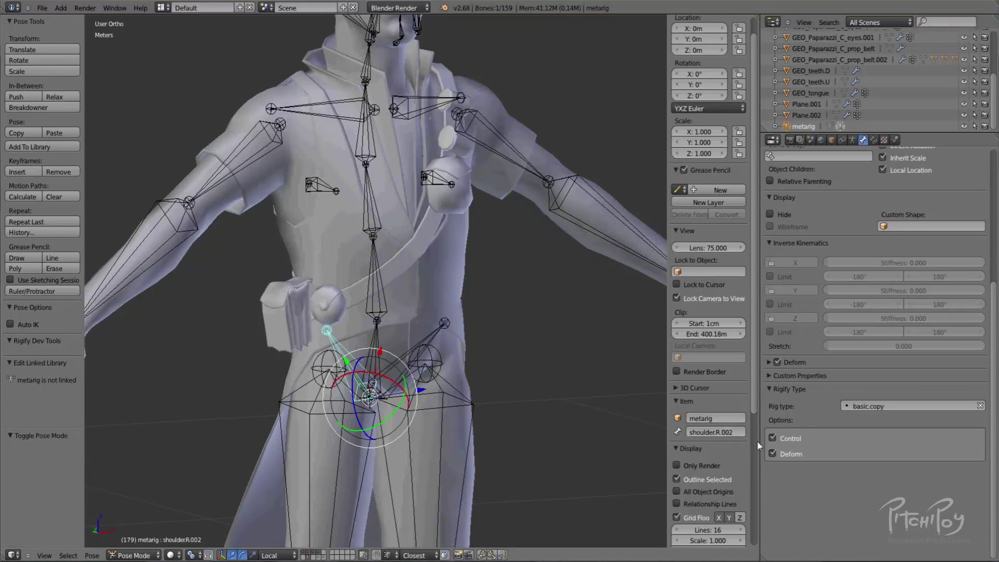
{"action": "left_click", "coordinate": [773, 438]}
{"action": "middle_click_drag", "start_coordinate": [483, 363], "coordinate": [417, 366]}
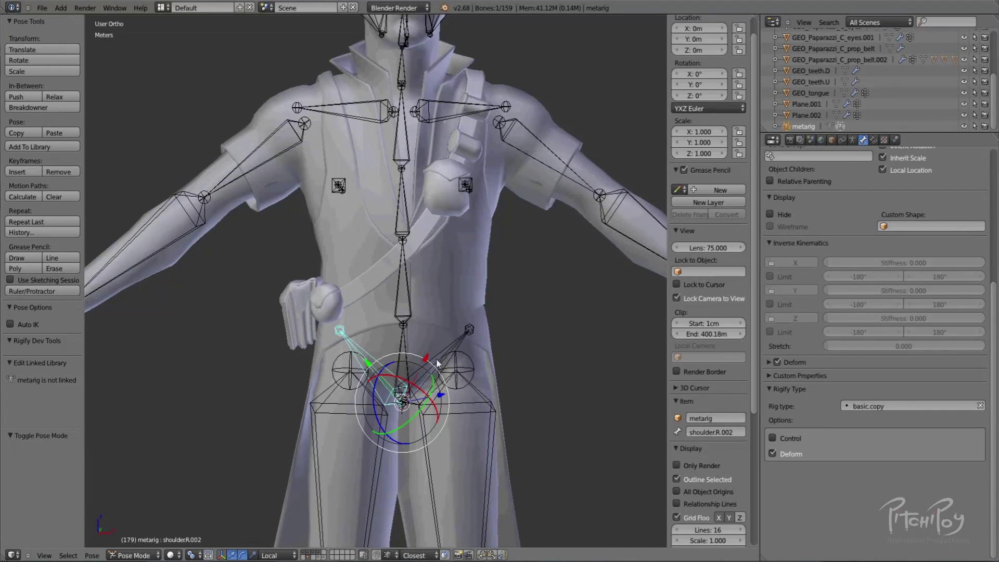
Compare the Rigify settings of the hips bone and the right pelvis bone, and look over the whole rig.
{"action": "right_click", "coordinate": [409, 364]}
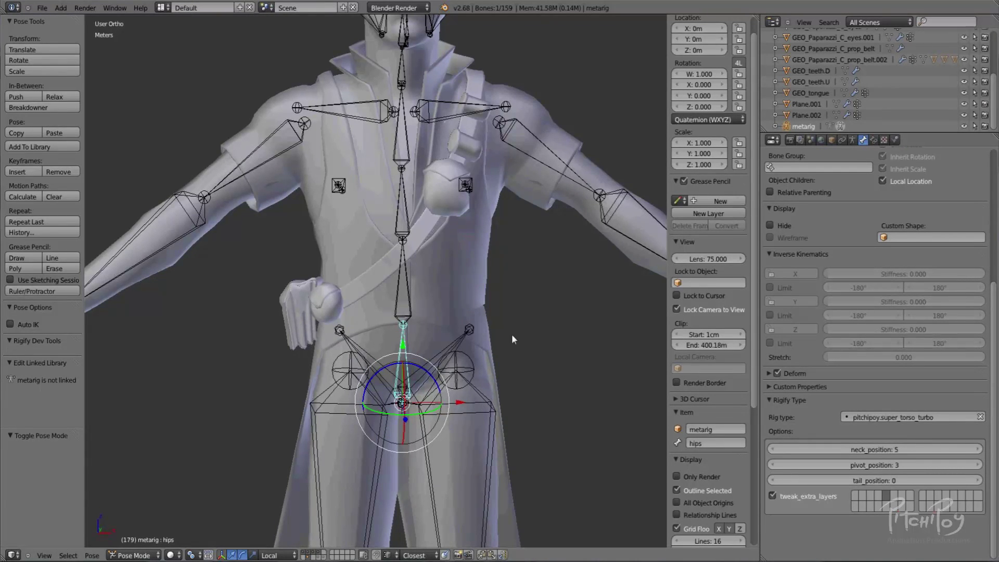
{"action": "right_click", "coordinate": [440, 368]}
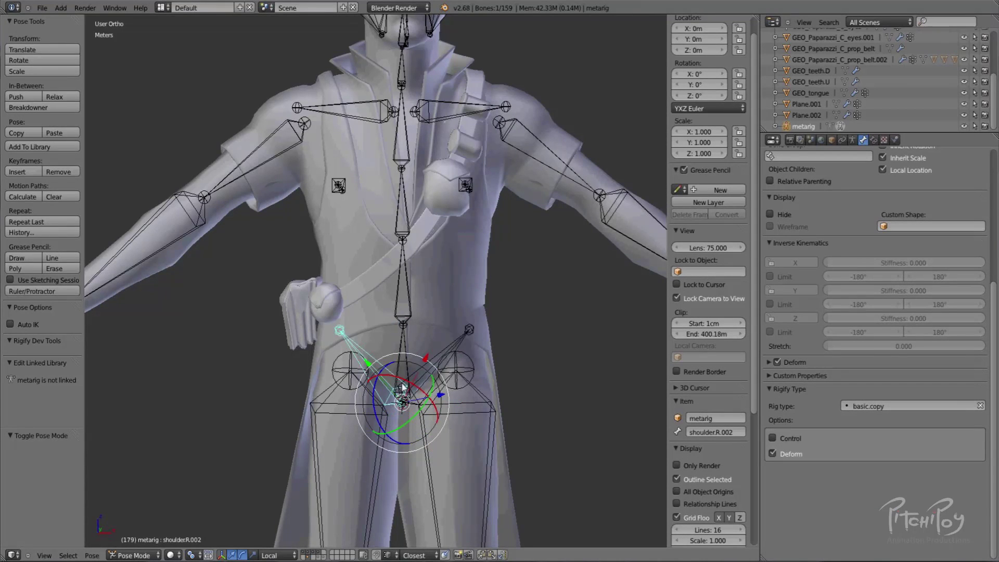
{"action": "right_click", "coordinate": [405, 355]}
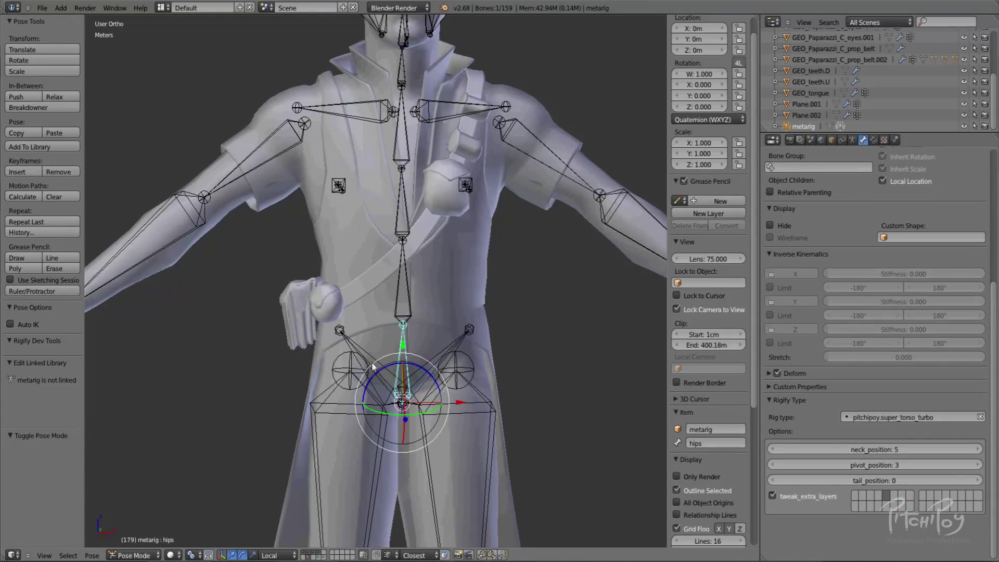
{"action": "middle_click_drag", "start_coordinate": [473, 339], "coordinate": [431, 320]}
{"action": "scroll", "coordinate": [414, 268], "scroll_direction": "down", "scroll_amount": 2}
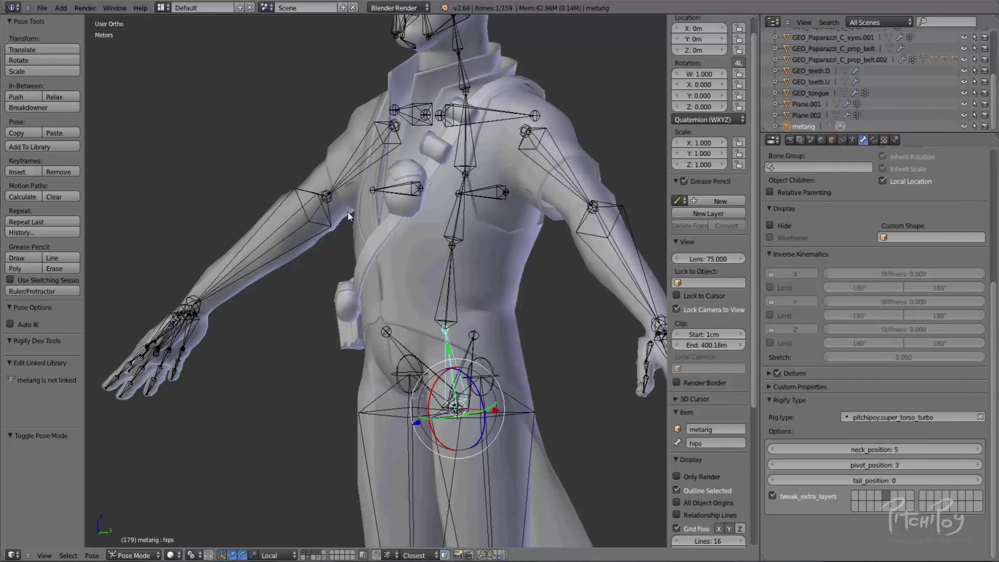
{"action": "middle_click_drag", "start_coordinate": [467, 307], "coordinate": [457, 243], "text": "shift"}
{"action": "middle_click_drag", "start_coordinate": [339, 285], "coordinate": [434, 281]}
{"action": "scroll", "coordinate": [435, 285], "scroll_direction": "down", "scroll_amount": 4}
{"action": "middle_click_drag", "start_coordinate": [440, 224], "coordinate": [409, 270]}
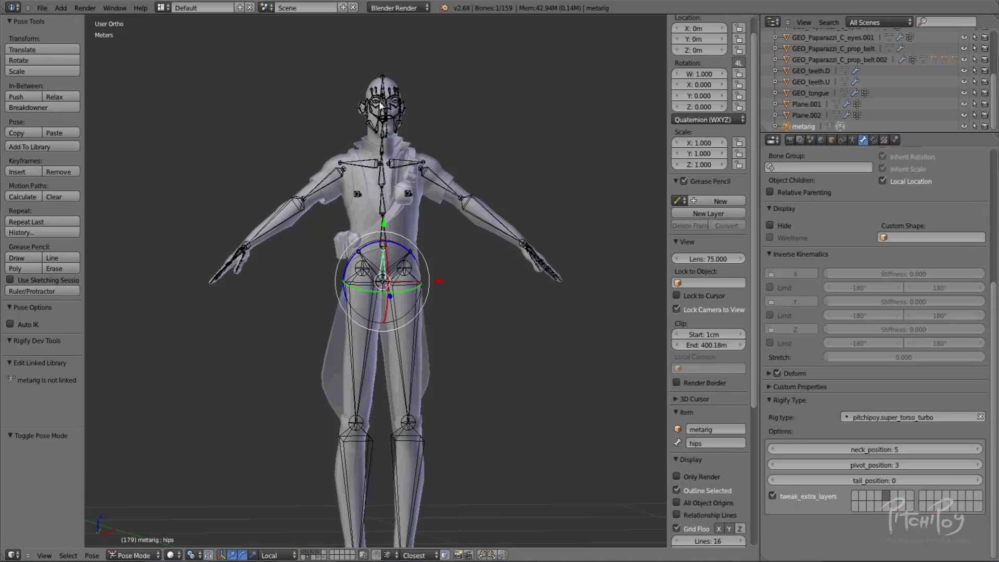
Examine the back of the character, including the hip area and coat tails, against the existing bones.
{"action": "middle_click_drag", "start_coordinate": [523, 289], "coordinate": [382, 217]}
{"action": "scroll", "coordinate": [426, 304], "scroll_direction": "up", "scroll_amount": 5}
{"action": "key", "text": "KP_3"}
{"action": "middle_click_drag", "start_coordinate": [383, 217], "coordinate": [306, 198]}
{"action": "scroll", "coordinate": [376, 245], "scroll_direction": "down", "scroll_amount": 2}
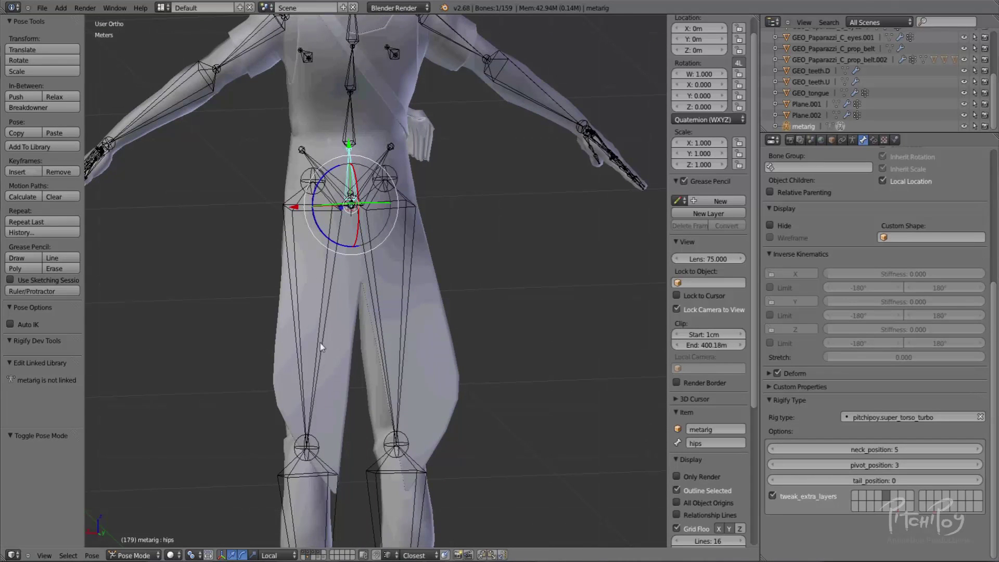
{"action": "scroll", "coordinate": [255, 371], "scroll_direction": "up", "scroll_amount": 2}
{"action": "middle_click_drag", "start_coordinate": [255, 371], "coordinate": [457, 227]}
{"action": "middle_click_drag", "start_coordinate": [460, 302], "coordinate": [344, 285]}
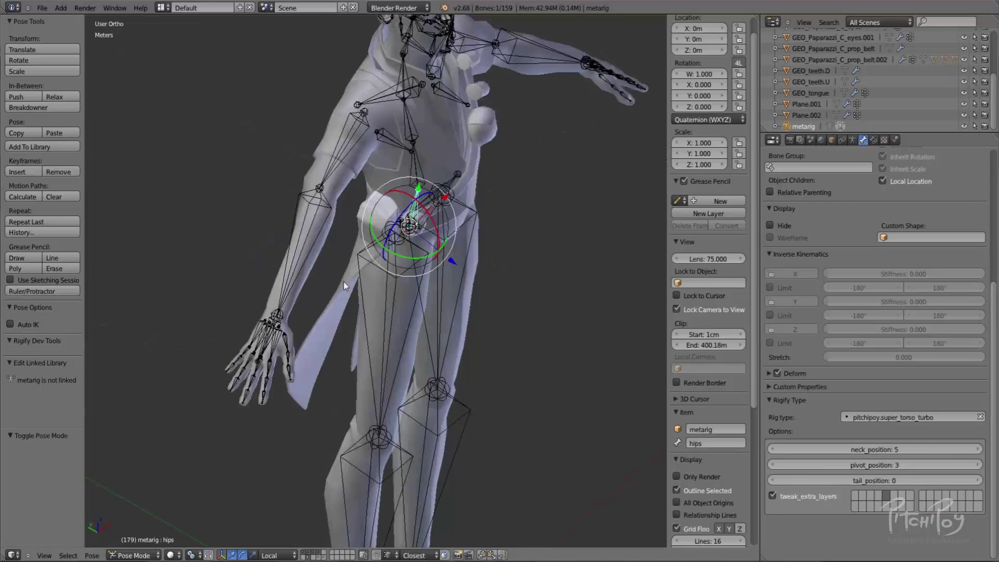
{"action": "middle_click_drag", "start_coordinate": [487, 337], "coordinate": [375, 269]}
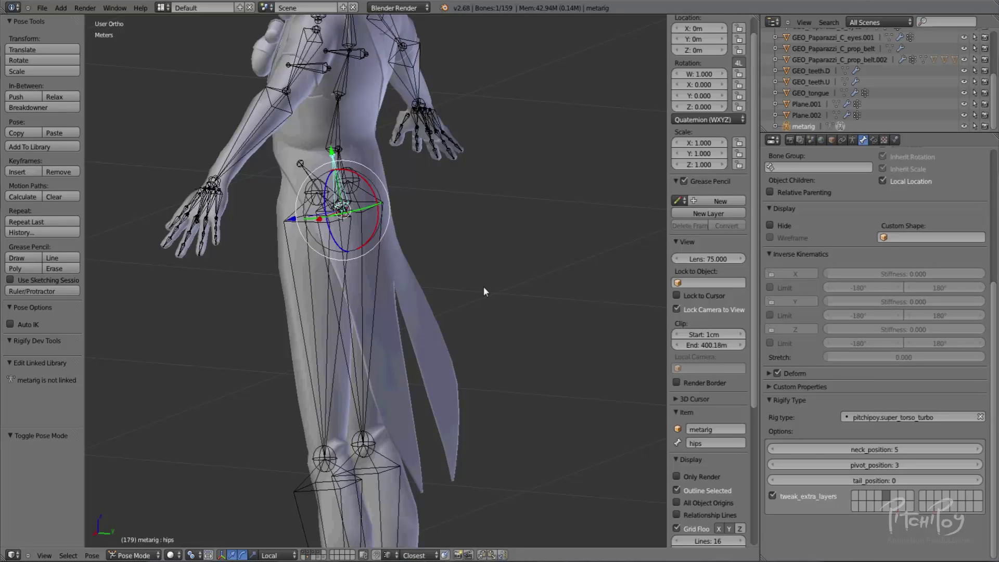
{"action": "middle_click_drag", "start_coordinate": [483, 286], "coordinate": [294, 300]}
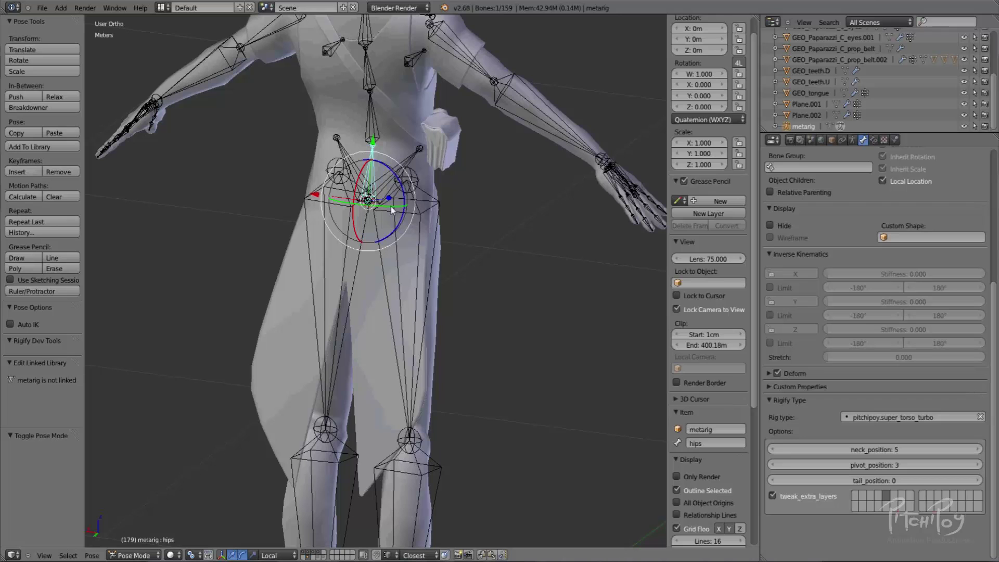
{"action": "middle_click_drag", "start_coordinate": [406, 141], "coordinate": [424, 240], "text": "shift"}
{"action": "middle_click_drag", "start_coordinate": [379, 282], "coordinate": [392, 214], "text": "shift"}
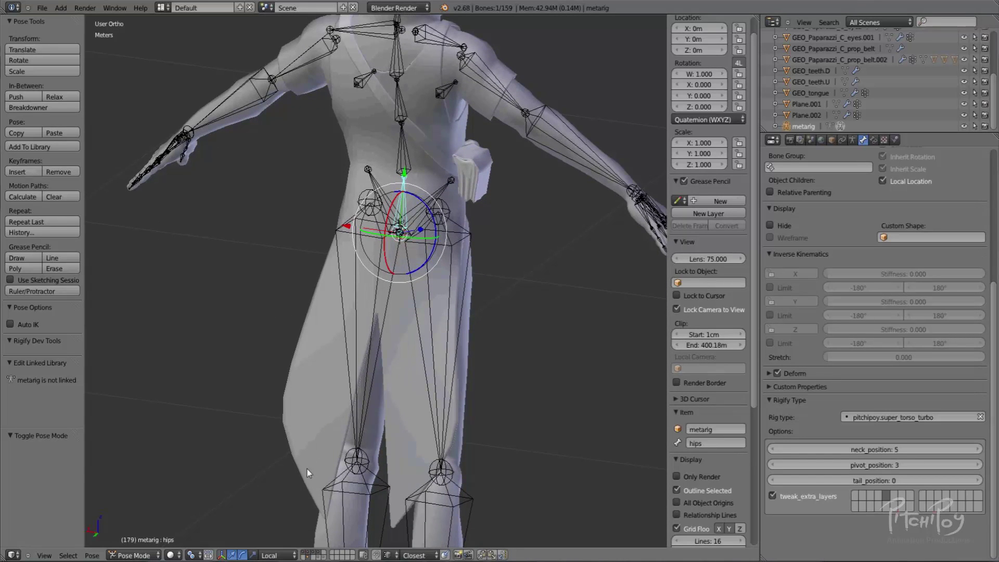
{"action": "middle_click_drag", "start_coordinate": [344, 266], "coordinate": [364, 280]}
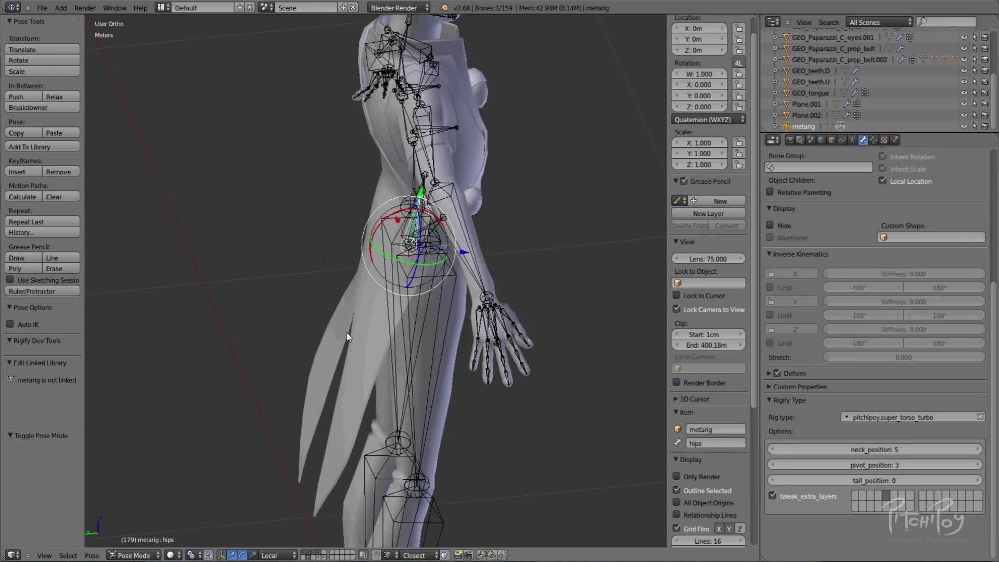
{"action": "middle_click_drag", "start_coordinate": [323, 327], "coordinate": [423, 297]}
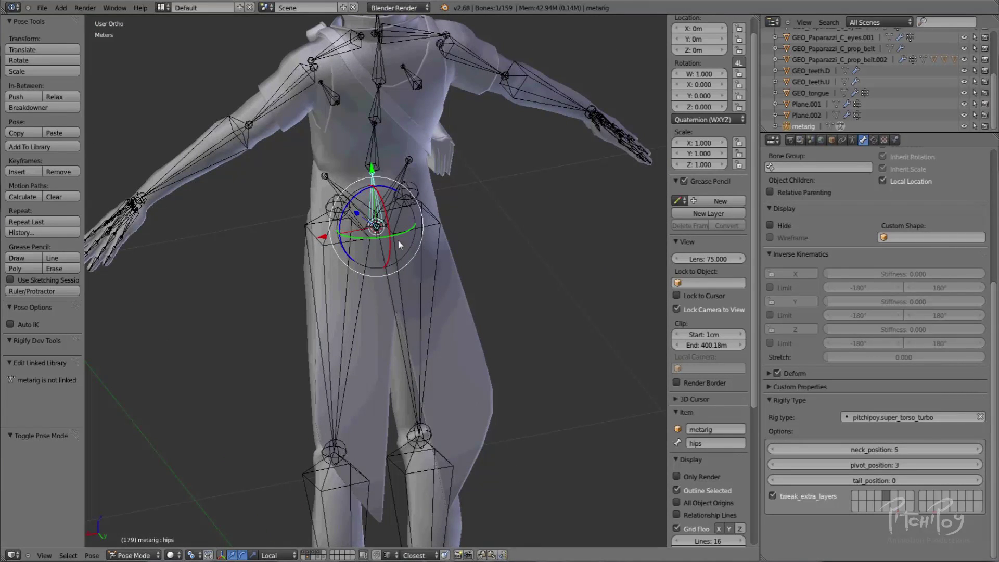
{"action": "mouse_move", "coordinate": [381, 261]}
{"action": "middle_mouse_down"}
{"action": "mouse_move", "coordinate": [367, 326]}
{"action": "mouse_move", "coordinate": [321, 309]}
{"action": "mouse_move", "coordinate": [354, 320]}
{"action": "mouse_move", "coordinate": [447, 319]}
{"action": "mouse_move", "coordinate": [542, 302]}
{"action": "mouse_move", "coordinate": [424, 306]}
{"action": "mouse_move", "coordinate": [382, 278]}
{"action": "middle_mouse_up"}
{"action": "scroll", "coordinate": [382, 277], "scroll_direction": "up", "scroll_amount": 4}
{"action": "middle_click_drag", "start_coordinate": [331, 196], "coordinate": [376, 239], "text": "shift"}
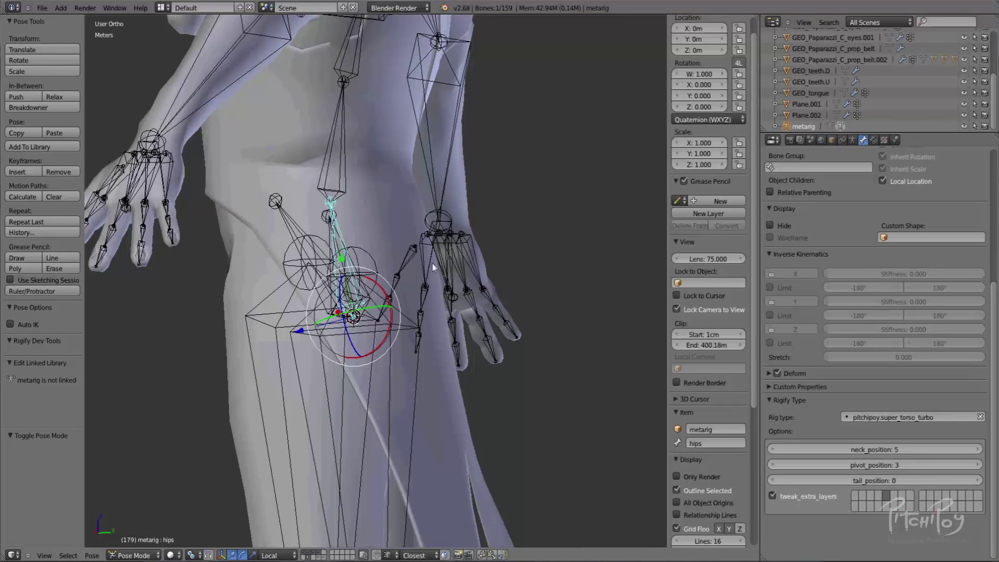
{"action": "scroll", "coordinate": [388, 359], "scroll_direction": "down", "scroll_amount": 3}
{"action": "middle_click_drag", "start_coordinate": [343, 269], "coordinate": [356, 235]}
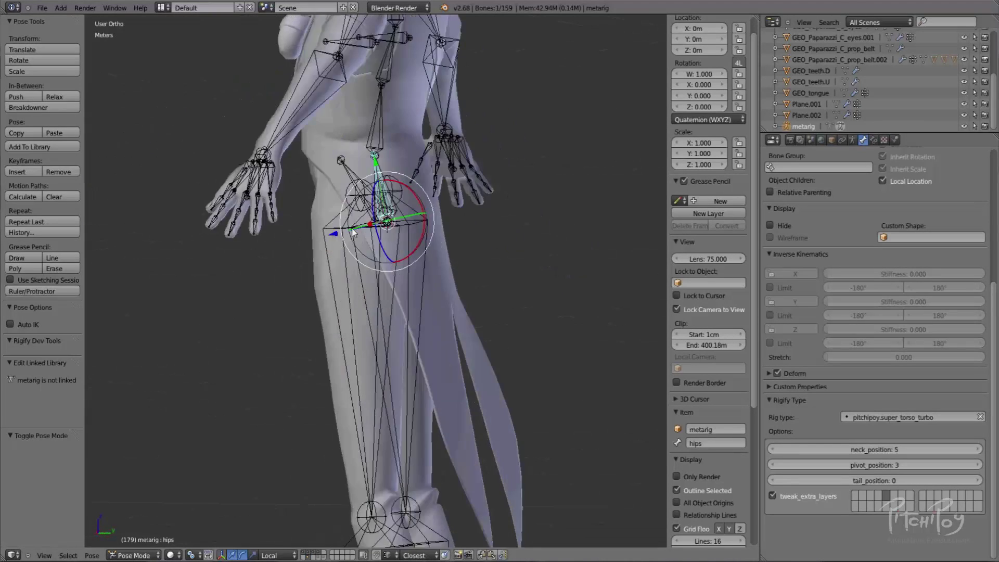
{"action": "middle_click_drag", "start_coordinate": [414, 266], "coordinate": [436, 267]}
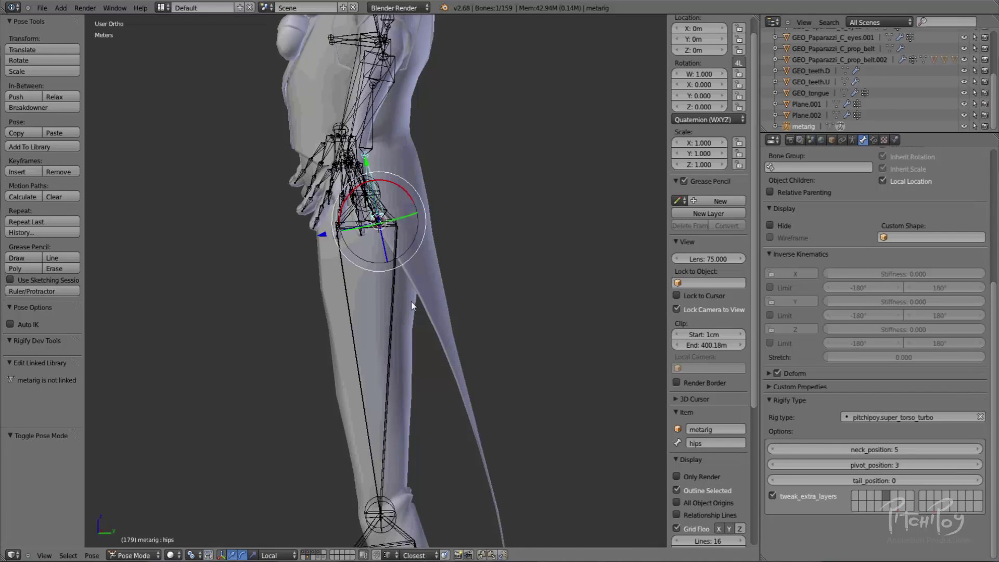
Duplicate the left pelvis bone in Edit Mode, with its mirrored counterpart, keeping the copy at the hips.
{"action": "middle_click_drag", "start_coordinate": [402, 232], "coordinate": [418, 196]}
{"action": "scroll", "coordinate": [380, 227], "scroll_direction": "up", "scroll_amount": 4}
{"action": "middle_click_drag", "start_coordinate": [379, 225], "coordinate": [460, 190]}
{"action": "middle_click_drag", "start_coordinate": [383, 122], "coordinate": [492, 247], "text": "shift"}
{"action": "right_click", "coordinate": [413, 196]}
{"action": "right_click", "coordinate": [411, 208]}
{"action": "key", "text": "Tab"}
{"action": "key", "text": "KP_7"}
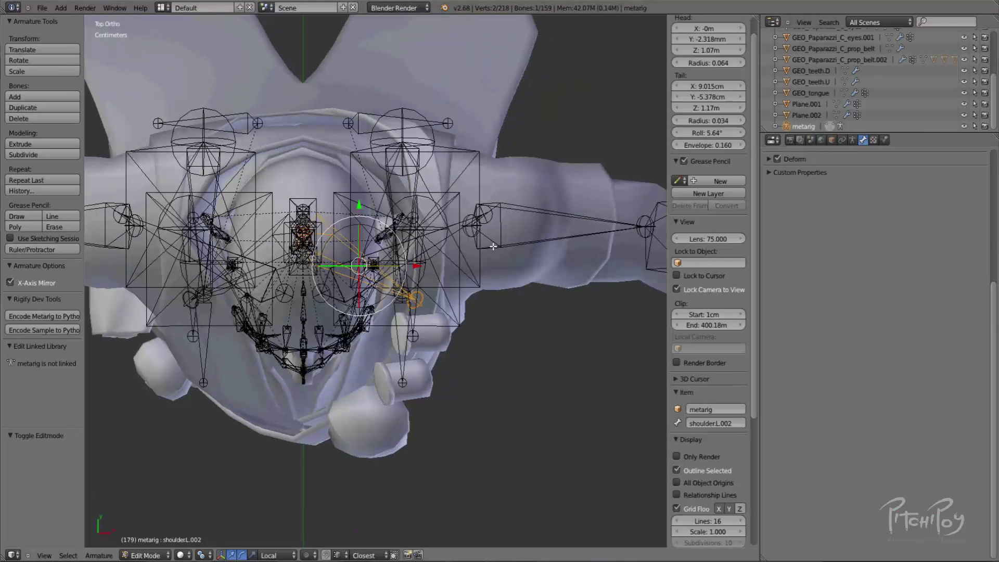
{"action": "key", "text": "shift+d"}
{"action": "left_click", "coordinate": [572, 217]}
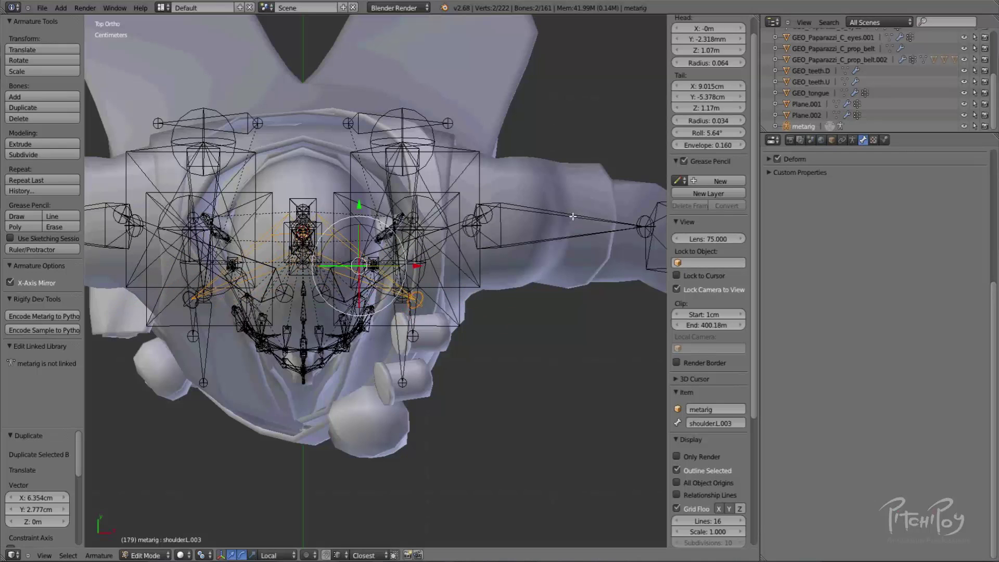
Rotate the duplicated left pelvis bone about -73° in top view to point backward and scale it to about 0.56.
{"action": "key", "text": "r"}
{"action": "left_click", "coordinate": [370, 57]}
{"action": "middle_click_drag", "start_coordinate": [421, 120], "coordinate": [440, 99]}
{"action": "key", "text": "s"}
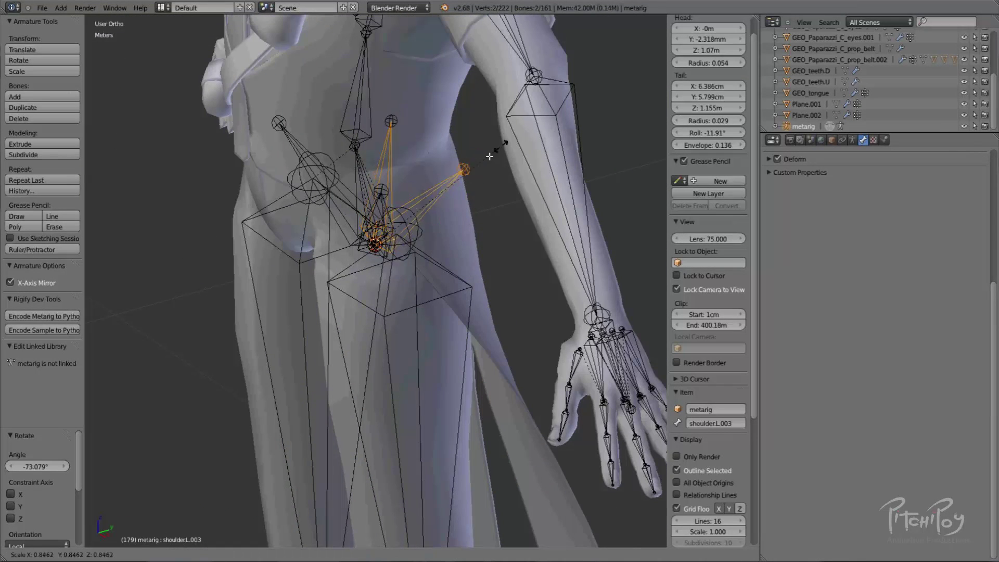
{"action": "left_click", "coordinate": [476, 156]}
Rotate the duplicated pelvis bone about 30.3° in side view and about 20.3° in top view toward the left buttock.
{"action": "middle_click_drag", "start_coordinate": [477, 156], "coordinate": [416, 140]}
{"action": "key", "text": "KP_3"}
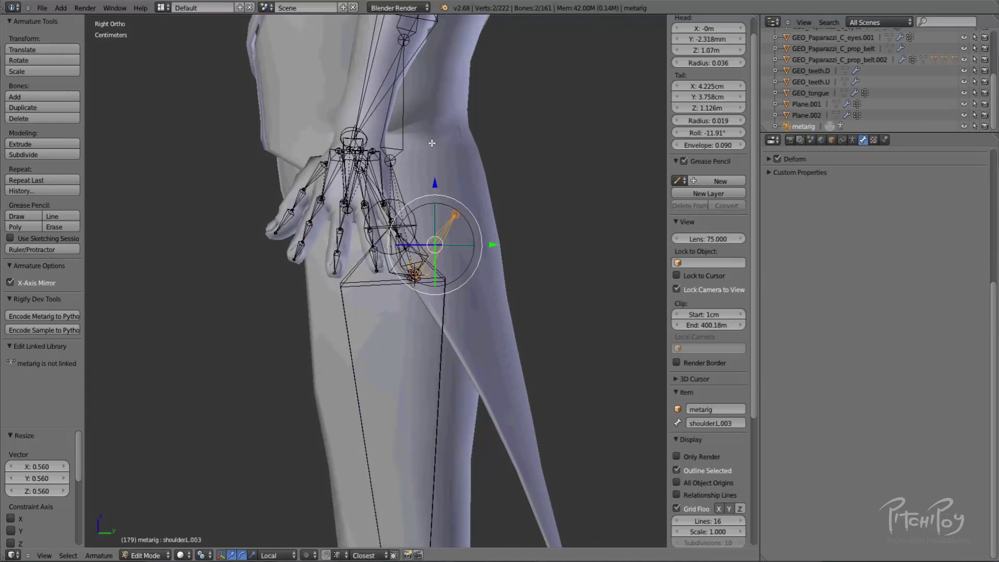
{"action": "key", "text": "r"}
{"action": "left_click", "coordinate": [577, 247]}
{"action": "middle_click_drag", "start_coordinate": [578, 247], "coordinate": [550, 245]}
{"action": "key", "text": "KP_7"}
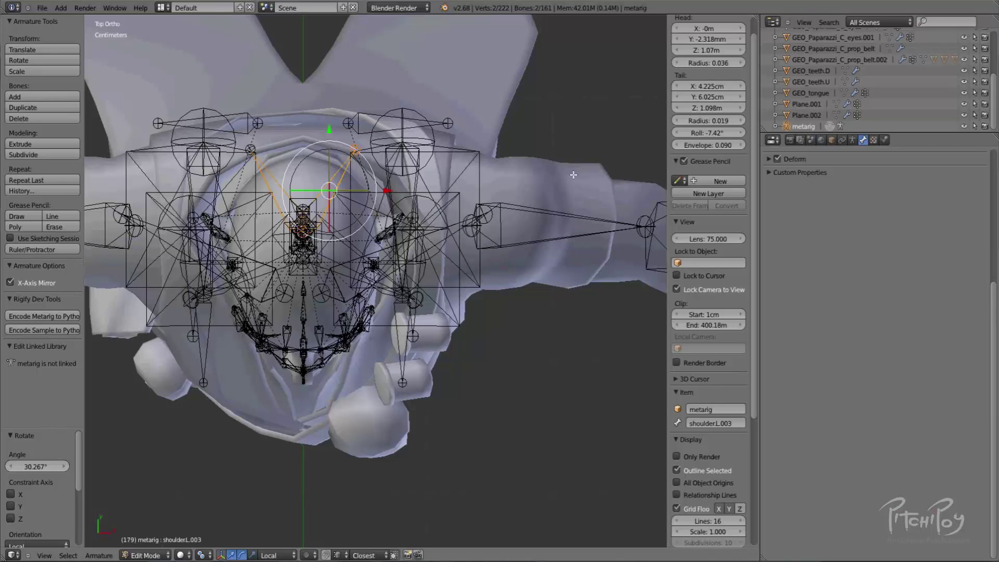
{"action": "key", "text": "r"}
{"action": "left_click", "coordinate": [562, 237]}
{"action": "middle_click_drag", "start_coordinate": [582, 323], "coordinate": [298, 254]}
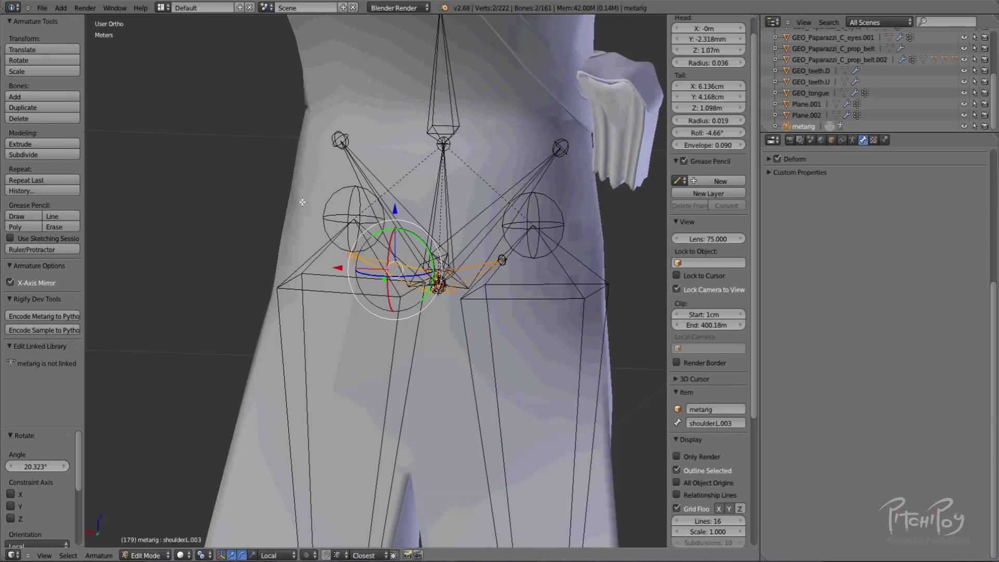
Rotate the duplicated rear pelvis bone down toward the coat tail and scale it to about 2.36.
{"action": "middle_click_drag", "start_coordinate": [353, 325], "coordinate": [461, 169], "text": "shift"}
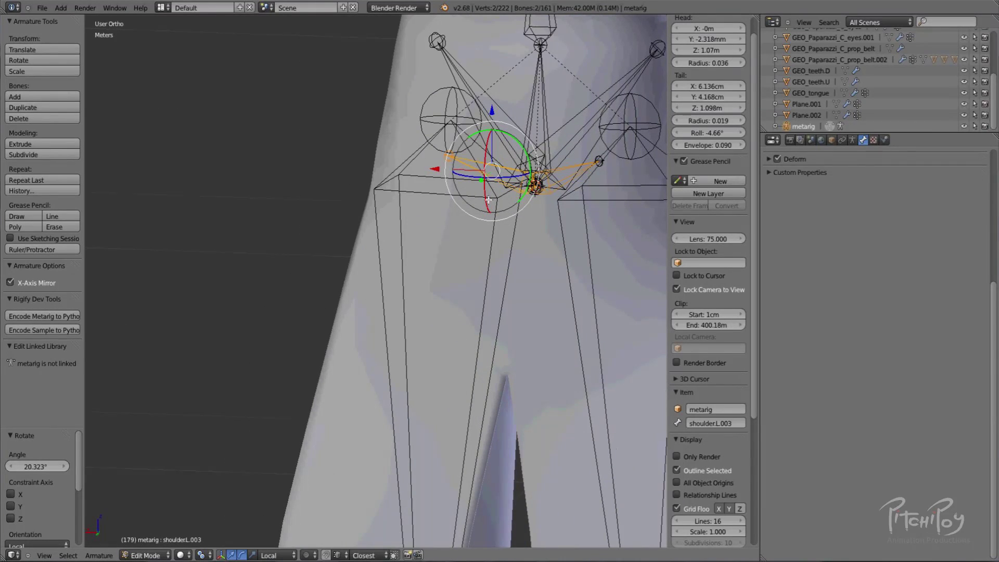
{"action": "middle_click_drag", "start_coordinate": [488, 200], "coordinate": [488, 145], "text": "shift"}
{"action": "scroll", "coordinate": [464, 279], "scroll_direction": "down", "scroll_amount": 3}
{"action": "middle_click_drag", "start_coordinate": [355, 157], "coordinate": [512, 161]}
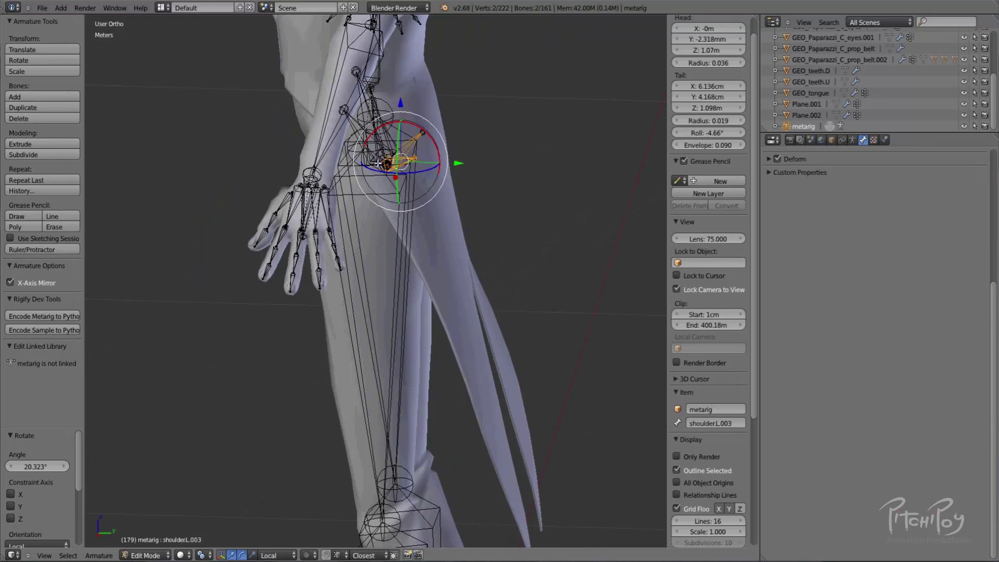
{"action": "middle_click_drag", "start_coordinate": [378, 164], "coordinate": [432, 155]}
{"action": "middle_click_drag", "start_coordinate": [407, 105], "coordinate": [398, 176], "text": "shift"}
{"action": "middle_click_drag", "start_coordinate": [477, 337], "coordinate": [356, 208], "text": "shift"}
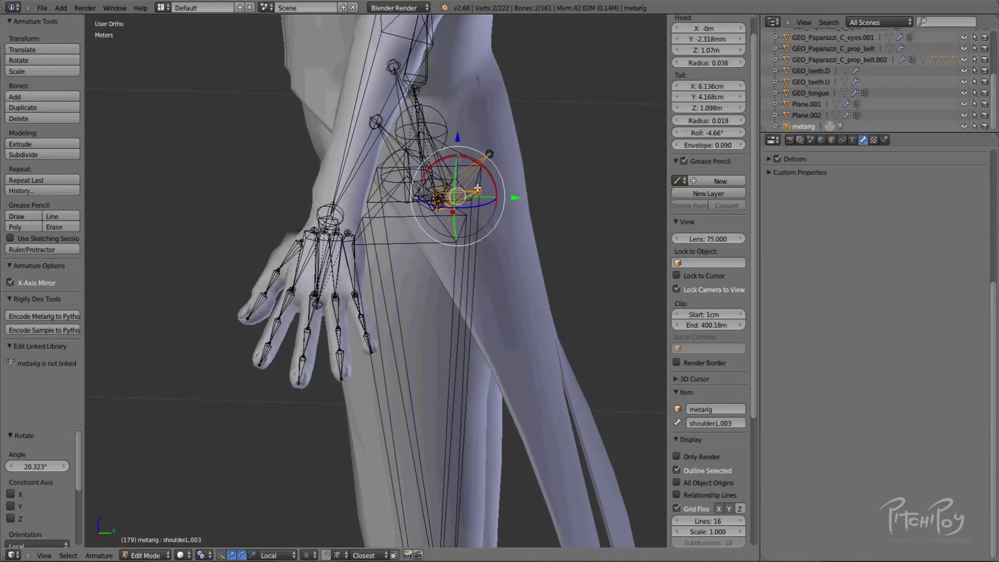
{"action": "middle_click_drag", "start_coordinate": [447, 223], "coordinate": [419, 137], "text": "shift"}
{"action": "key", "text": "r"}
{"action": "left_click", "coordinate": [462, 217]}
{"action": "scroll", "coordinate": [464, 220], "scroll_direction": "down", "scroll_amount": 3}
{"action": "key", "text": "s"}
{"action": "left_click", "coordinate": [506, 325]}
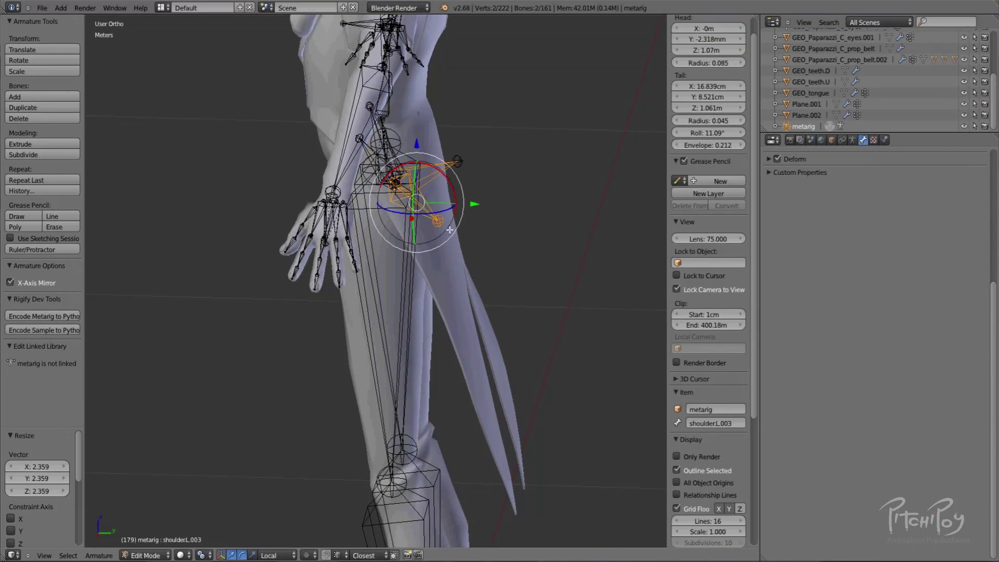
Move the enlarged bone's tip down to near the lower end of the coat tail in the right side view.
{"action": "right_click", "coordinate": [441, 221]}
{"action": "key", "text": "KP_3"}
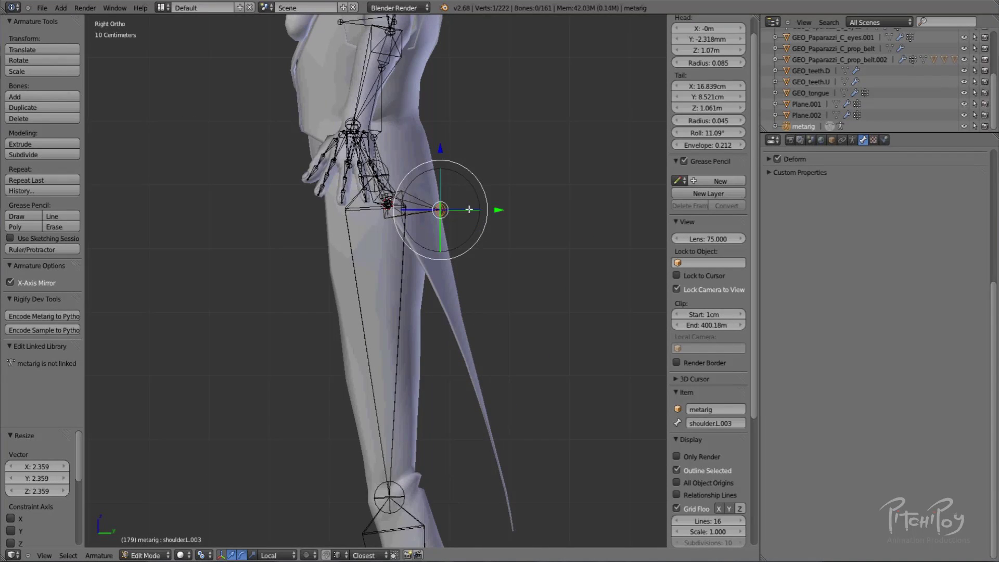
{"action": "key", "text": "g"}
{"action": "left_click", "coordinate": [515, 424]}
{"action": "middle_click_drag", "start_coordinate": [517, 424], "coordinate": [499, 340], "text": "shift"}
{"action": "key", "text": "g"}
{"action": "left_click", "coordinate": [496, 367]}
Subdivide the long coat-tail bone and move its new middle joint up and back along the coat tail.
{"action": "right_click", "coordinate": [466, 313]}
{"action": "key", "text": "w"}
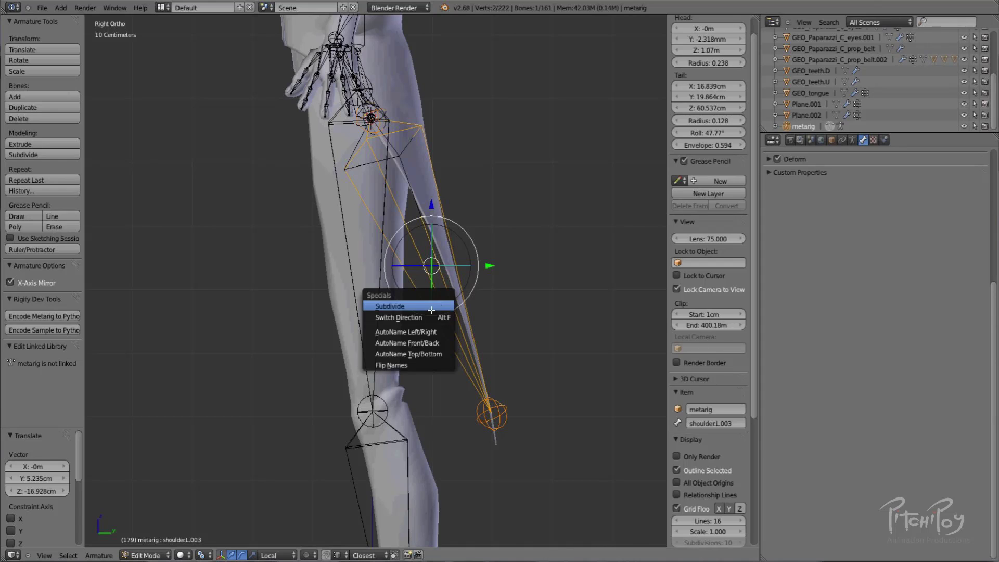
{"action": "left_click", "coordinate": [437, 306]}
{"action": "right_click", "coordinate": [431, 267]}
{"action": "key", "text": "g"}
{"action": "left_click", "coordinate": [451, 171]}
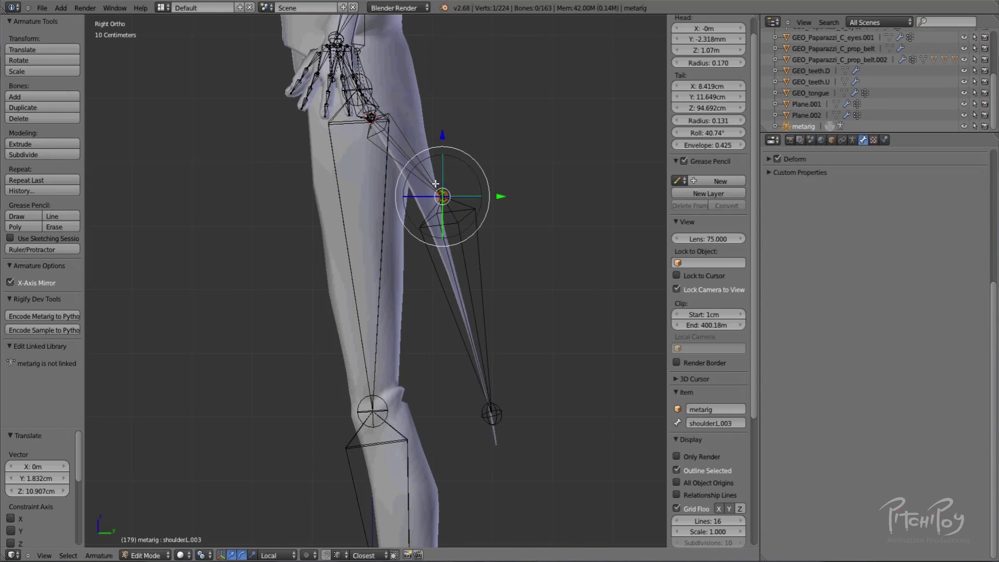
Align the coat-tail chain's middle joint and lower tip with the left coat tail as seen from behind.
{"action": "middle_click_drag", "start_coordinate": [450, 172], "coordinate": [310, 192]}
{"action": "key", "text": "g"}
{"action": "left_click", "coordinate": [391, 200]}
{"action": "right_click", "coordinate": [343, 417]}
{"action": "key", "text": "g"}
{"action": "left_click", "coordinate": [369, 388]}
{"action": "right_click", "coordinate": [400, 200]}
{"action": "left_click", "coordinate": [392, 214]}
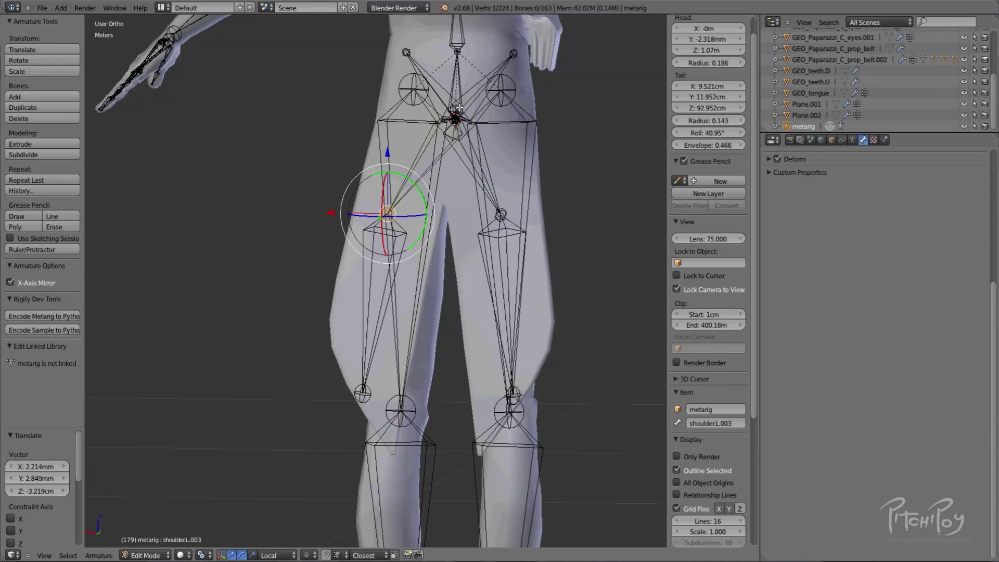
Move the upper coat-tail bones' roots from the pelvis centre out to the back of each hip.
{"action": "right_click", "coordinate": [453, 124]}
{"action": "key", "text": "g"}
{"action": "right_click", "coordinate": [453, 132]}
{"action": "key", "text": "g"}
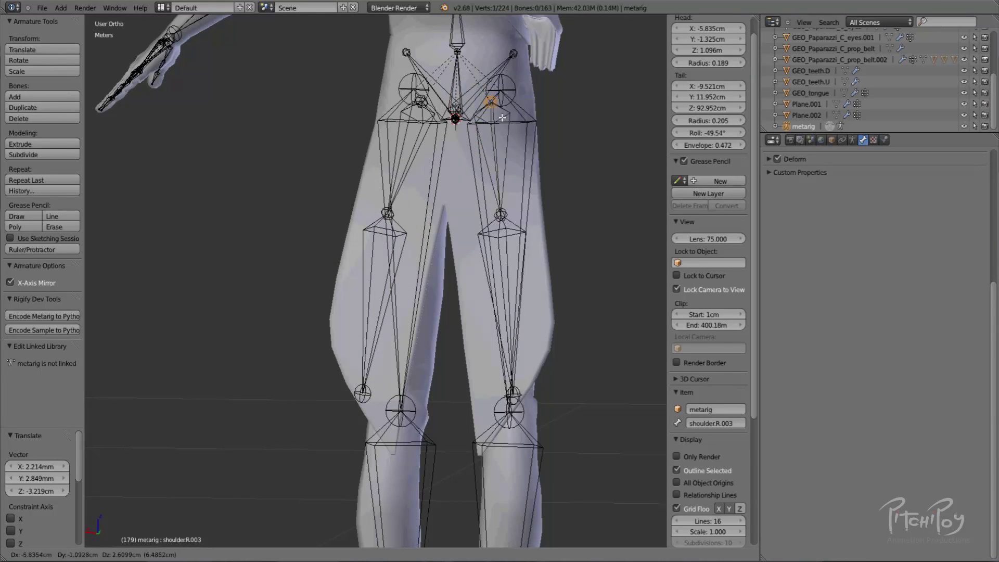
{"action": "left_click", "coordinate": [495, 117]}
{"action": "scroll", "coordinate": [489, 117], "scroll_direction": "up", "scroll_amount": 1}
{"action": "middle_click_drag", "start_coordinate": [475, 115], "coordinate": [415, 121]}
{"action": "key", "text": "g"}
{"action": "right_click", "coordinate": [405, 83]}
{"action": "right_click", "coordinate": [405, 83]}
{"action": "middle_click_drag", "start_coordinate": [405, 83], "coordinate": [525, 125]}
{"action": "key", "text": "g"}
{"action": "left_click", "coordinate": [531, 126]}
Reposition the coat-tail chain's middle joint and lower tip to follow the coat tail from an angled rear view.
{"action": "middle_click_drag", "start_coordinate": [459, 156], "coordinate": [357, 242]}
{"action": "right_click", "coordinate": [426, 211]}
{"action": "key", "text": "g"}
{"action": "left_click", "coordinate": [431, 225]}
{"action": "right_click", "coordinate": [339, 428]}
{"action": "key", "text": "g"}
{"action": "left_click", "coordinate": [348, 461]}
{"action": "right_click", "coordinate": [382, 224]}
{"action": "key", "text": "g"}
{"action": "left_click", "coordinate": [380, 263]}
Test the rotation of the upper left coat-tail bone in Pose Mode, cancel it and return to Edit Mode.
{"action": "middle_click_drag", "start_coordinate": [437, 162], "coordinate": [415, 333]}
{"action": "key", "text": "ctrl+Tab"}
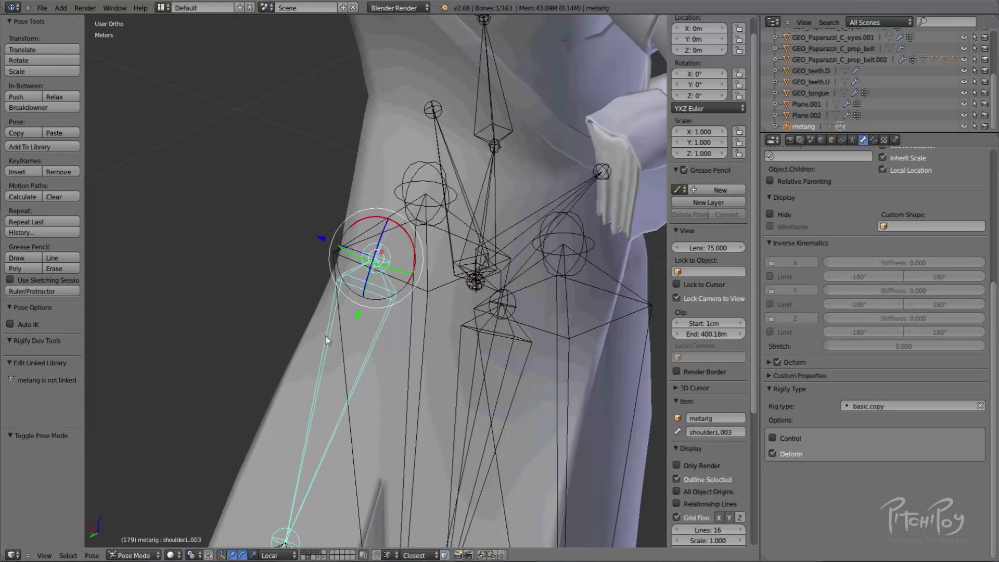
{"action": "key", "text": "r"}
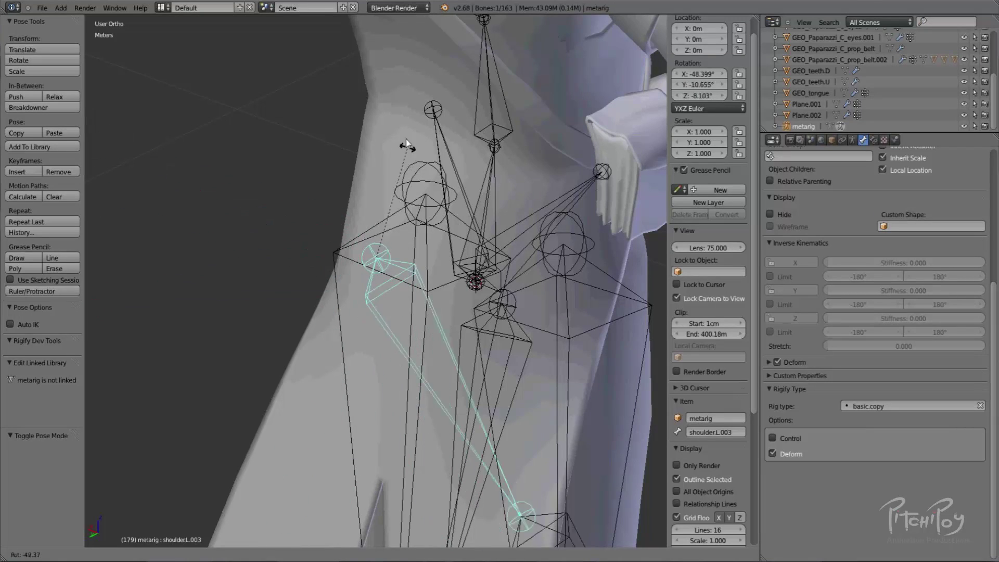
{"action": "key", "text": "Escape"}
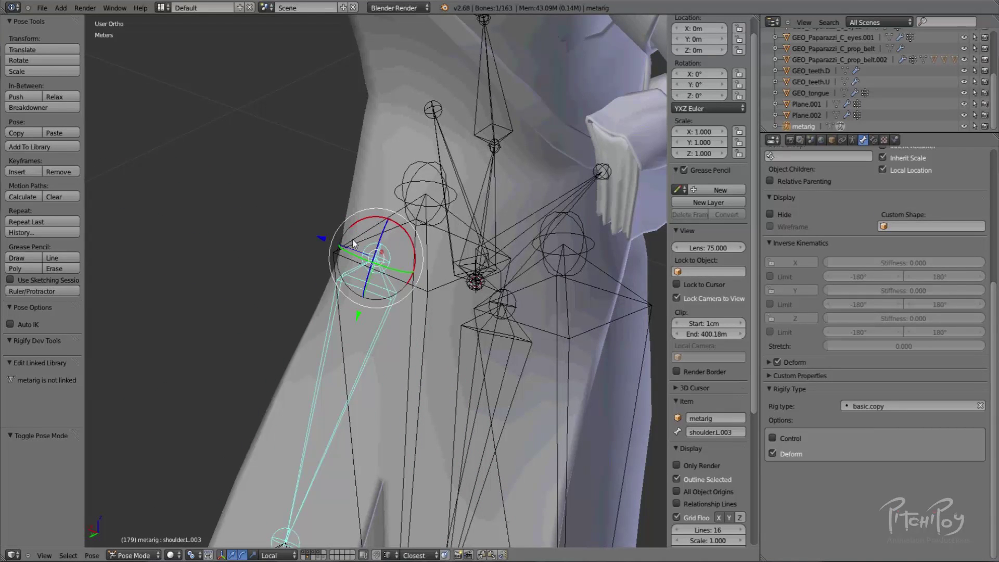
{"action": "key", "text": "Tab"}
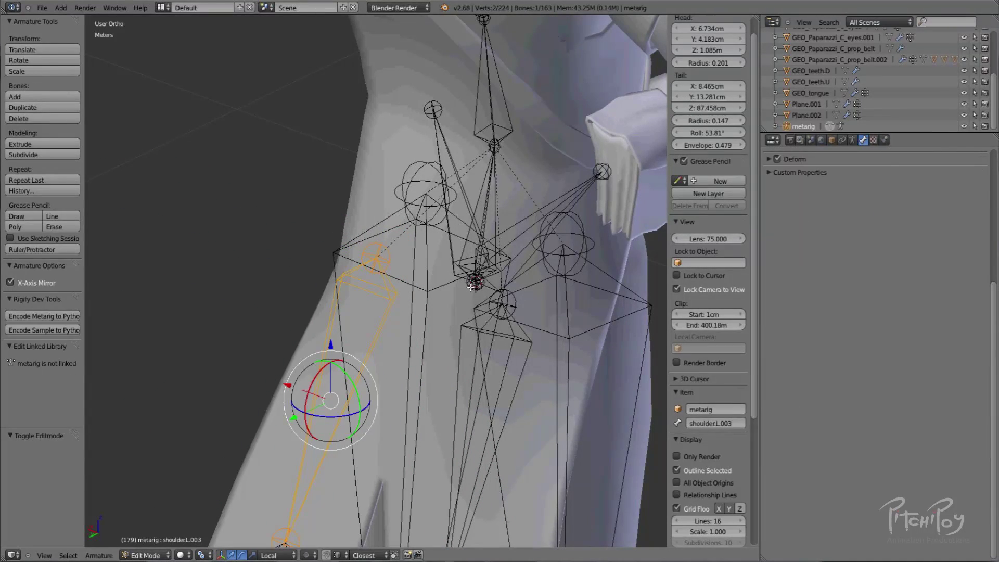
Duplicate the left pelvis bone in place and rotate the copy about -44.9° toward the coat tail's root.
{"action": "right_click", "coordinate": [451, 229]}
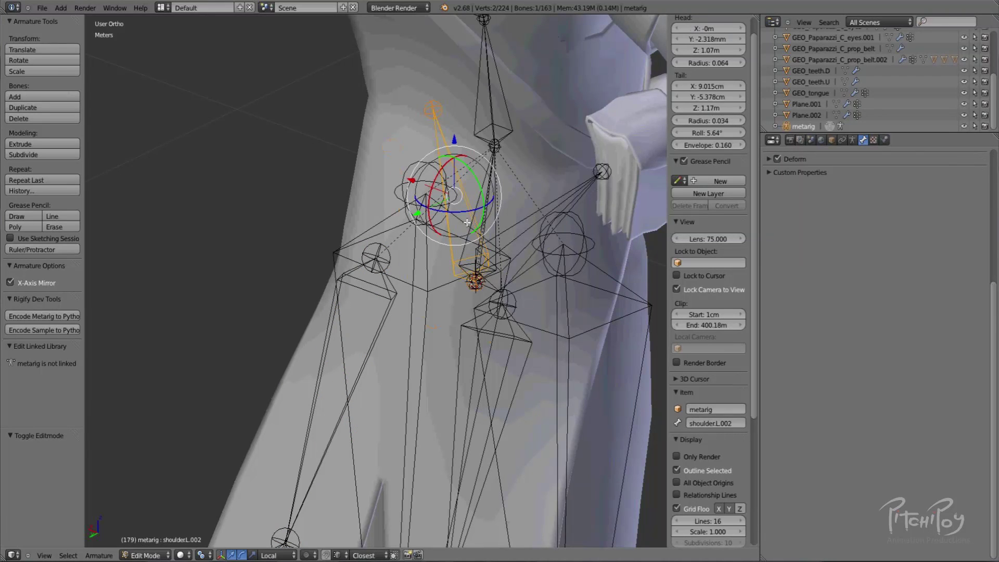
{"action": "key", "text": "shift+d"}
{"action": "left_click", "coordinate": [483, 249]}
{"action": "left_click_drag", "start_coordinate": [483, 164], "coordinate": [452, 152]}
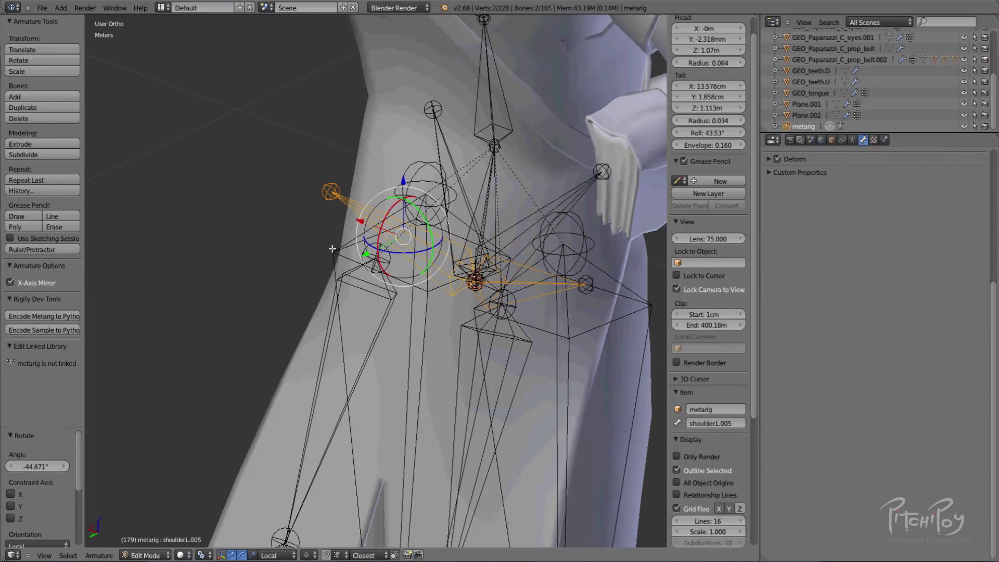
Place the 3D cursor at the upper coat-tail bone's root and snap the duplicated pelvis bone's tip to it.
{"action": "right_click", "coordinate": [378, 258]}
{"action": "key", "text": "shift+s"}
{"action": "left_click", "coordinate": [371, 273]}
{"action": "right_click", "coordinate": [331, 192]}
{"action": "key", "text": "shift+s"}
{"action": "left_click", "coordinate": [324, 179]}
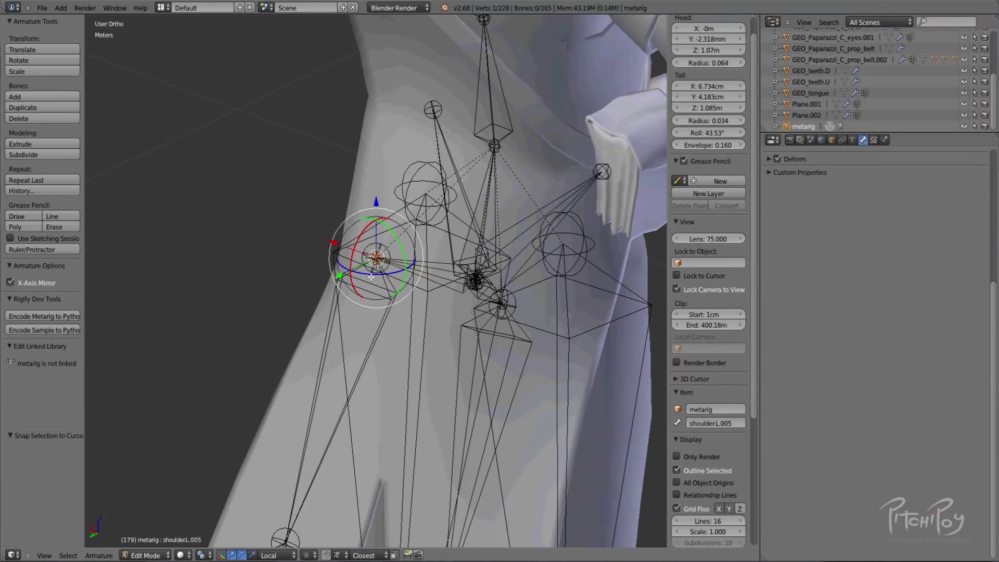
Inspect the upper and lower coat-tail bones in Pose Mode, including their Rigify types and connections at the hip.
{"action": "key", "text": "ctrl+Tab"}
{"action": "right_click", "coordinate": [433, 275]}
{"action": "scroll", "coordinate": [434, 274], "scroll_direction": "down", "scroll_amount": 4}
{"action": "middle_click_drag", "start_coordinate": [435, 272], "coordinate": [398, 216]}
{"action": "right_click", "coordinate": [420, 277]}
{"action": "middle_click_drag", "start_coordinate": [424, 292], "coordinate": [384, 254]}
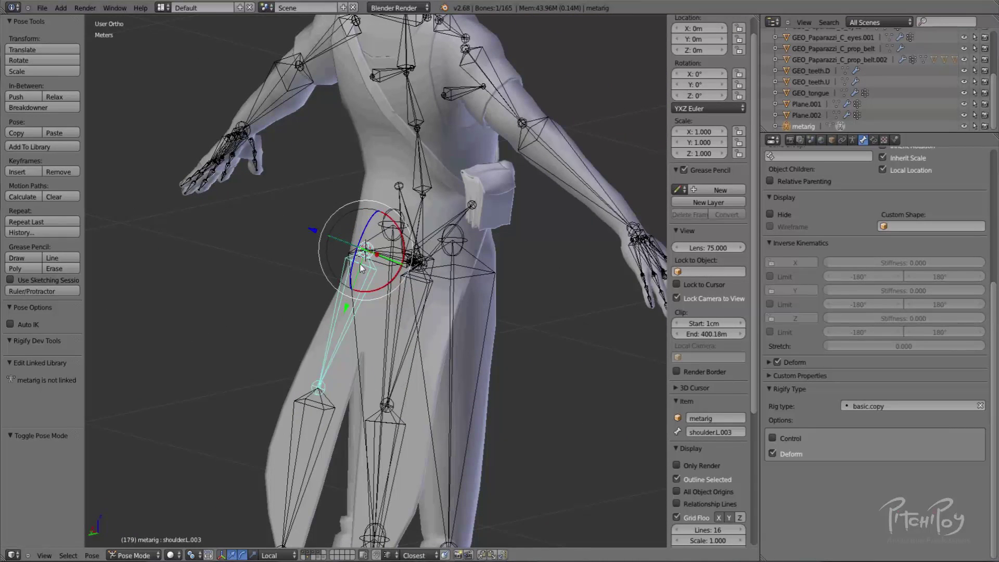
{"action": "right_click", "coordinate": [314, 433]}
{"action": "right_click", "coordinate": [314, 430]}
{"action": "right_click", "coordinate": [360, 267]}
{"action": "right_click", "coordinate": [326, 418]}
{"action": "right_click", "coordinate": [326, 401]}
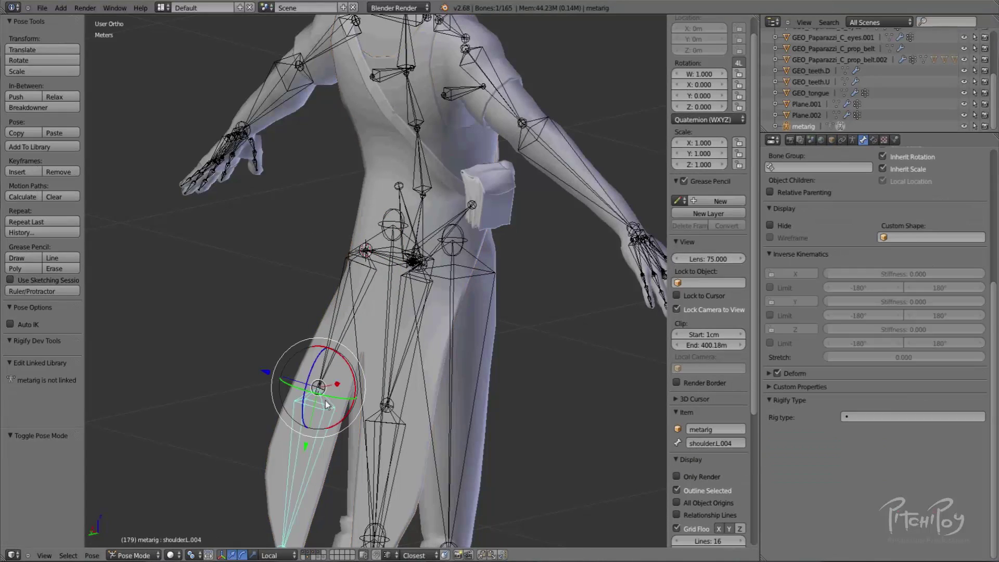
{"action": "middle_click_drag", "start_coordinate": [372, 241], "coordinate": [434, 249]}
{"action": "scroll", "coordinate": [403, 276], "scroll_direction": "up", "scroll_amount": 3}
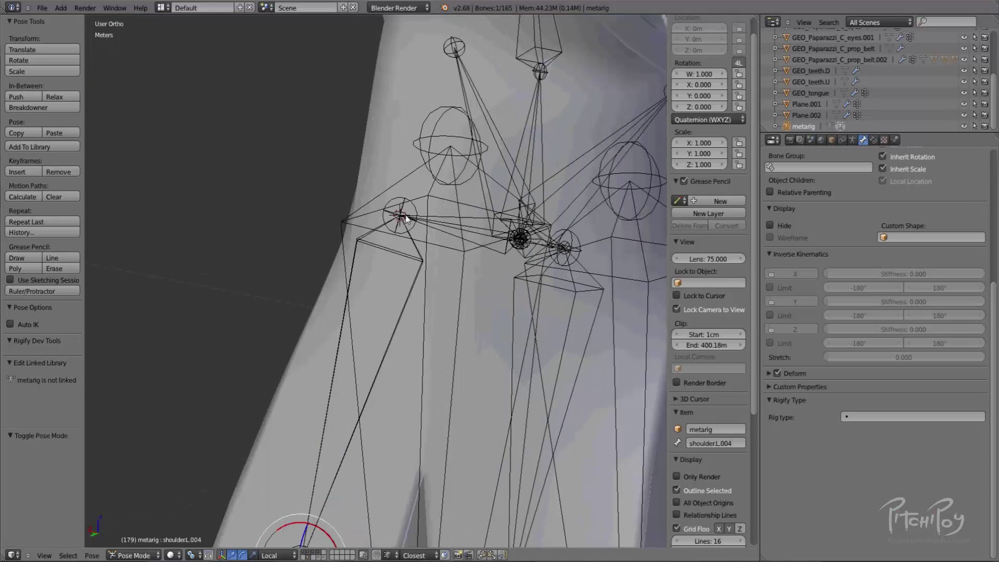
Parent the upper left coat-tail bone to the new rear pelvis bone in Edit Mode with Keep Offset.
{"action": "key", "text": "Tab"}
{"action": "right_click", "coordinate": [435, 249]}
{"action": "right_click", "coordinate": [436, 230], "text": "shift"}
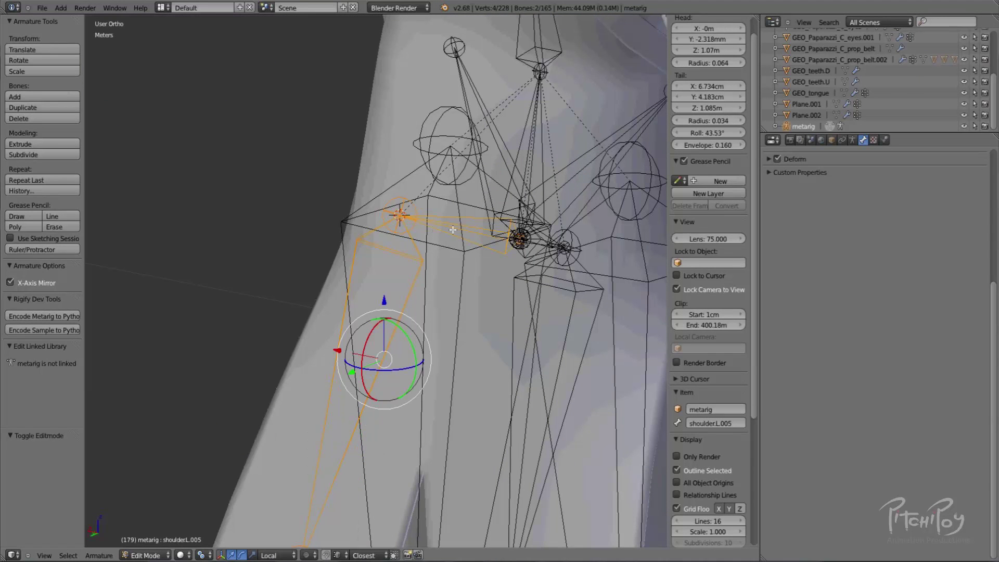
{"action": "key", "text": "ctrl+p"}
{"action": "left_click", "coordinate": [460, 229]}
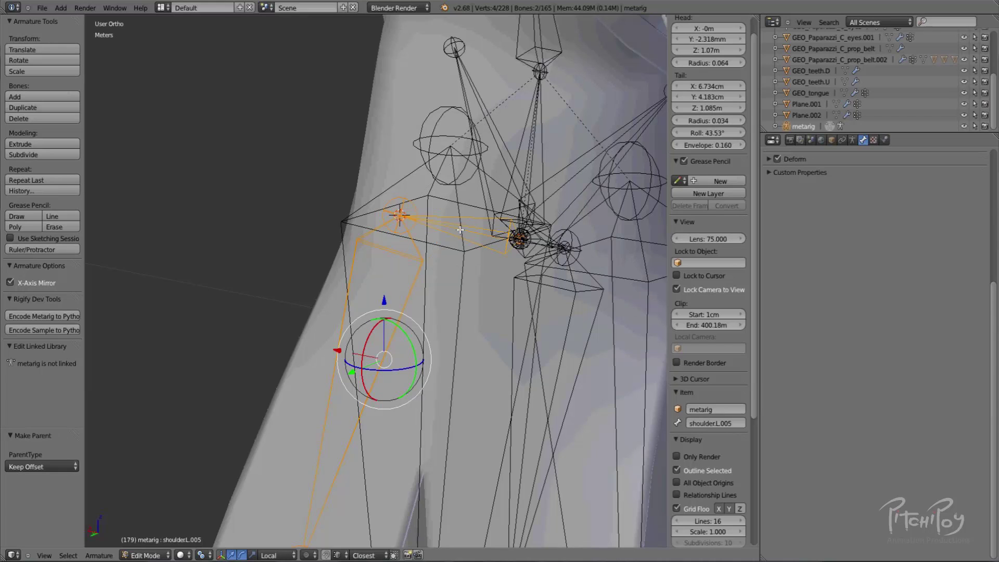
Check the Rigify settings of the new rear pelvis bone and the upper coat-tail bone in Pose Mode.
{"action": "key", "text": "ctrl+Tab"}
{"action": "right_click", "coordinate": [461, 232]}
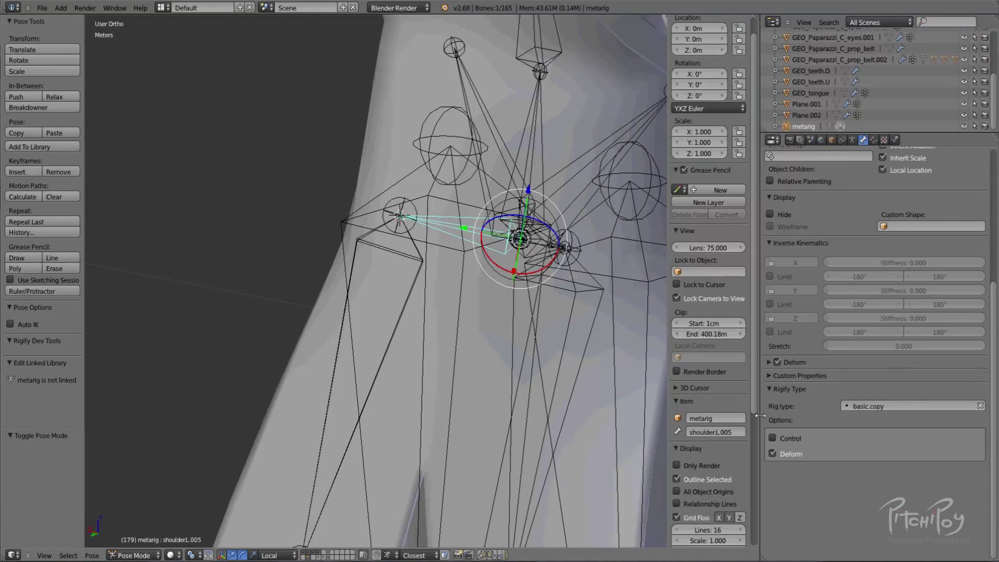
{"action": "right_click", "coordinate": [408, 267]}
{"action": "middle_click_drag", "start_coordinate": [408, 266], "coordinate": [479, 325]}
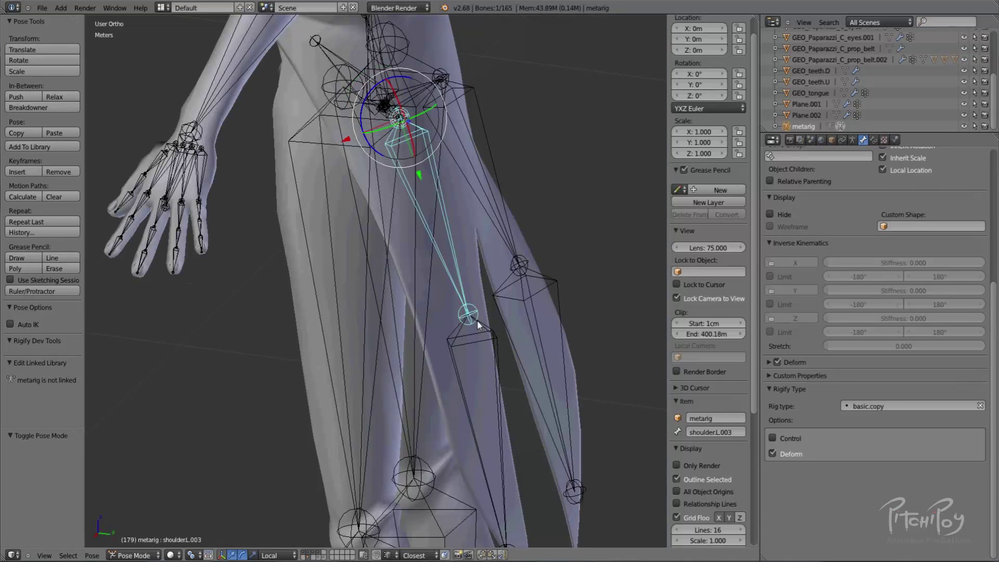
Move the coat-tail chain's middle joint lower along the coat tail in right side view, in Edit Mode.
{"action": "key", "text": "KP_3"}
{"action": "key", "text": "Tab"}
{"action": "right_click", "coordinate": [454, 312]}
{"action": "right_click", "coordinate": [455, 312]}
{"action": "middle_click_drag", "start_coordinate": [492, 318], "coordinate": [482, 253], "text": "shift"}
{"action": "key", "text": "g"}
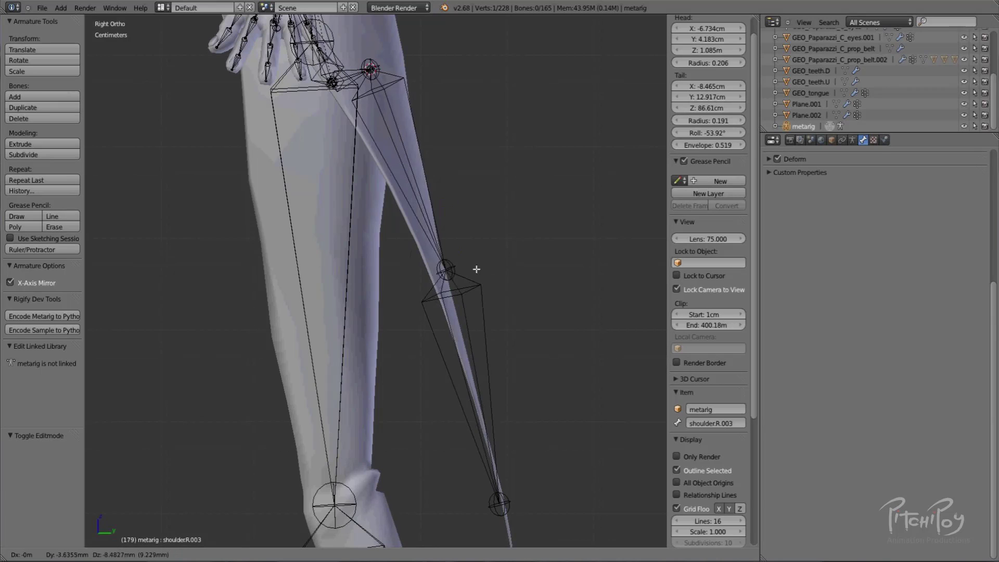
{"action": "left_click", "coordinate": [466, 277]}
Move the coat-tail chain's lower tip farther down the coat tail and fine-tune its middle joint in side view.
{"action": "right_click", "coordinate": [500, 503]}
{"action": "middle_click_drag", "start_coordinate": [510, 484], "coordinate": [505, 402], "text": "shift"}
{"action": "key", "text": "g"}
{"action": "left_click", "coordinate": [516, 439]}
{"action": "right_click", "coordinate": [435, 190]}
{"action": "key", "text": "g"}
{"action": "left_click", "coordinate": [435, 191]}
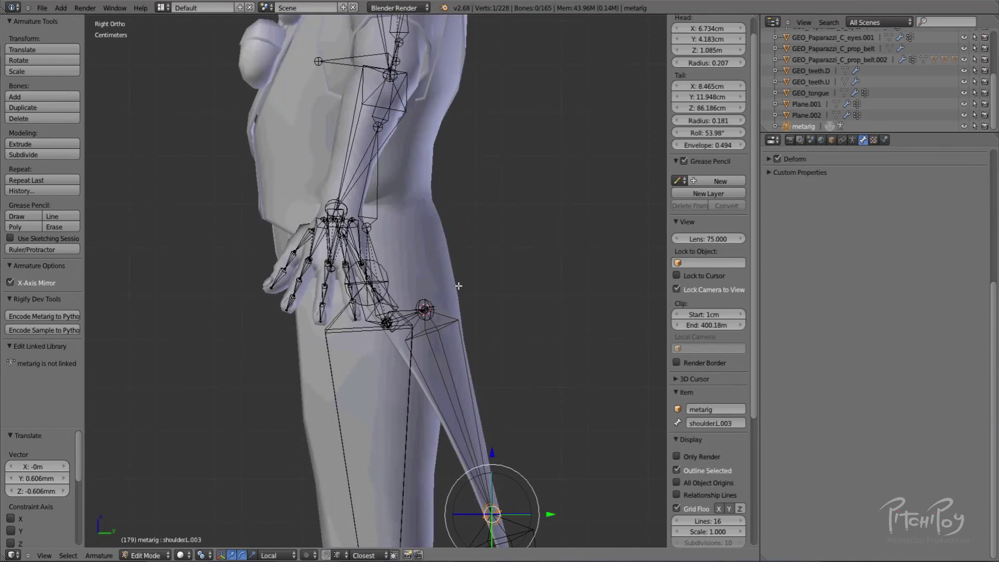
Move the joint shared by the rear pelvis and coat-tail bones 1.394 cm back and 1.515 cm down.
{"action": "right_click", "coordinate": [426, 310]}
{"action": "key", "text": "g"}
{"action": "left_click", "coordinate": [443, 306]}
{"action": "middle_click_drag", "start_coordinate": [442, 305], "coordinate": [330, 305]}
{"action": "key", "text": "KP_3"}
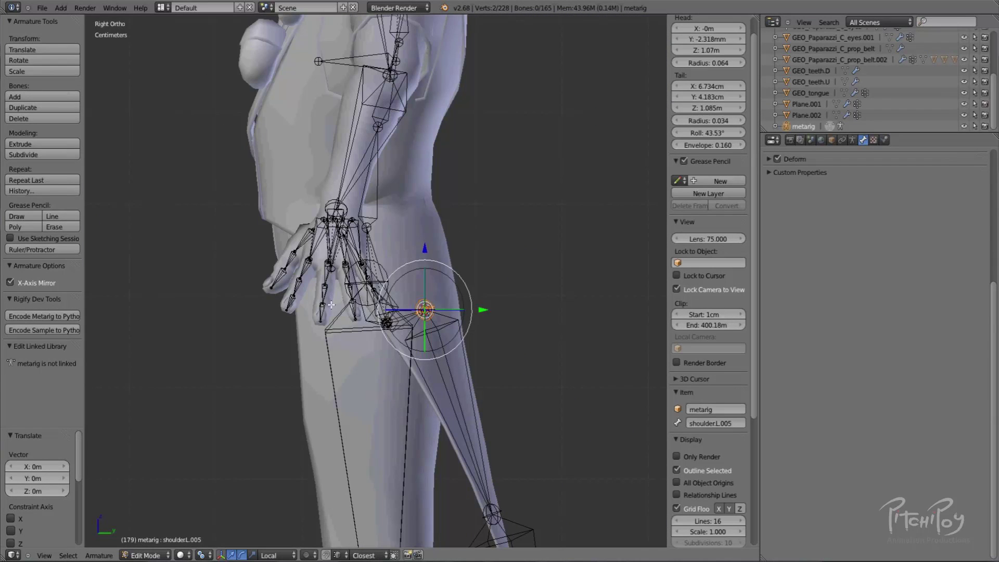
{"action": "key", "text": "g"}
{"action": "left_click", "coordinate": [487, 341]}
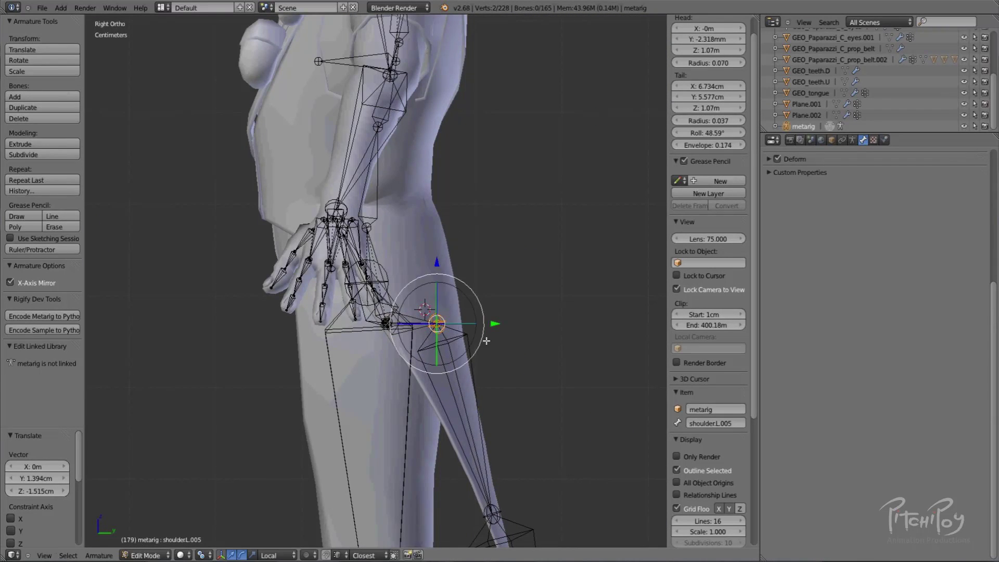
Adjust the upper and middle joints of the left coat-tail chain from rear and angled views to fit the mesh.
{"action": "middle_click_drag", "start_coordinate": [418, 339], "coordinate": [221, 274]}
{"action": "key", "text": "g"}
{"action": "left_click", "coordinate": [370, 261]}
{"action": "right_click", "coordinate": [354, 312]}
{"action": "key", "text": "g"}
{"action": "left_click", "coordinate": [353, 299]}
{"action": "middle_click_drag", "start_coordinate": [352, 299], "coordinate": [459, 345]}
{"action": "key", "text": "g"}
{"action": "left_click", "coordinate": [453, 342]}
Position the left coat-tail chain's lower tip inside the coat tail at X 12.494, Y 18.572, Z 62.582 cm.
{"action": "middle_click_drag", "start_coordinate": [437, 508], "coordinate": [424, 407], "text": "shift"}
{"action": "right_click", "coordinate": [414, 452]}
{"action": "key", "text": "g"}
{"action": "left_click", "coordinate": [417, 440]}
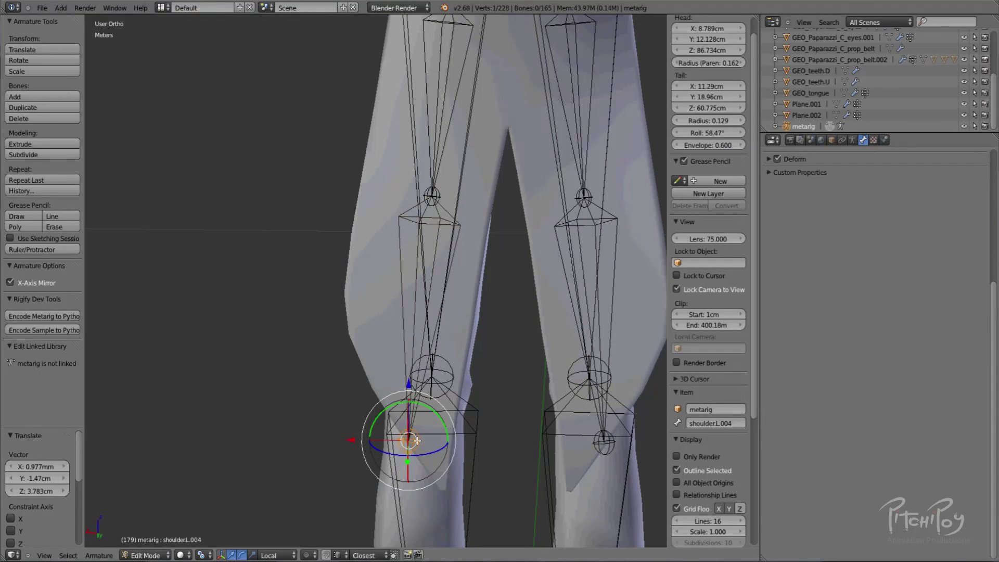
{"action": "key", "text": "g"}
{"action": "left_click", "coordinate": [400, 356]}
{"action": "middle_click_drag", "start_coordinate": [448, 249], "coordinate": [448, 214], "text": "shift"}
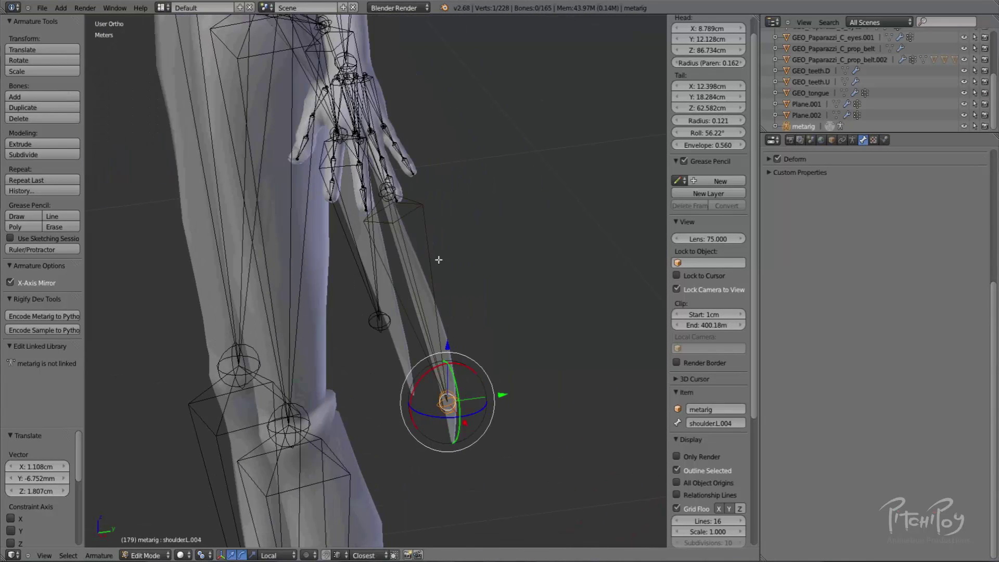
{"action": "key", "text": "g"}
{"action": "left_click", "coordinate": [414, 287]}
{"action": "middle_click_drag", "start_coordinate": [404, 277], "coordinate": [372, 295], "text": "shift"}
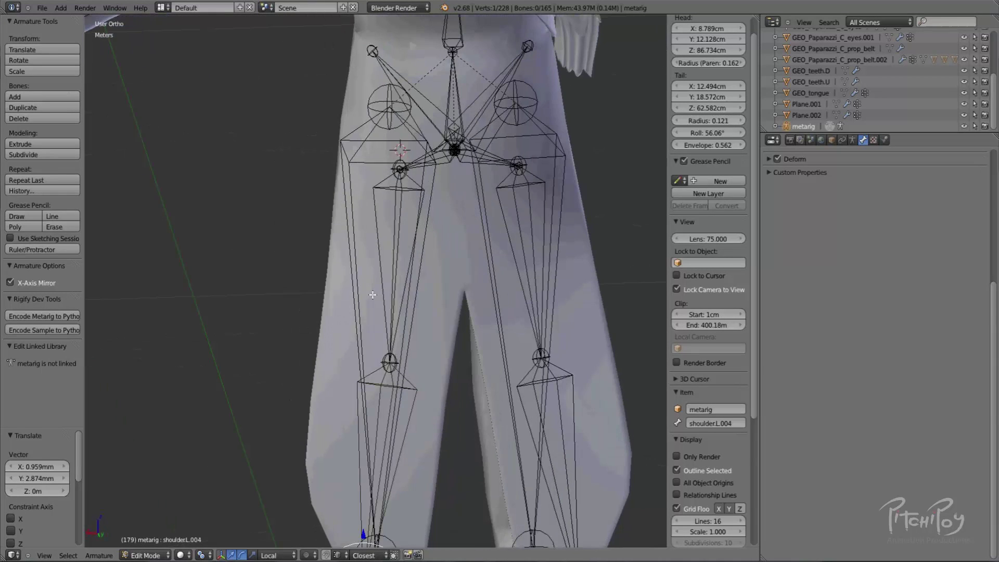
Move the left coat-tail chain's middle joint up and outward to X 9.275, Y 11.514, Z 88.59 cm.
{"action": "right_click", "coordinate": [413, 342]}
{"action": "key", "text": "g"}
{"action": "left_click", "coordinate": [403, 266]}
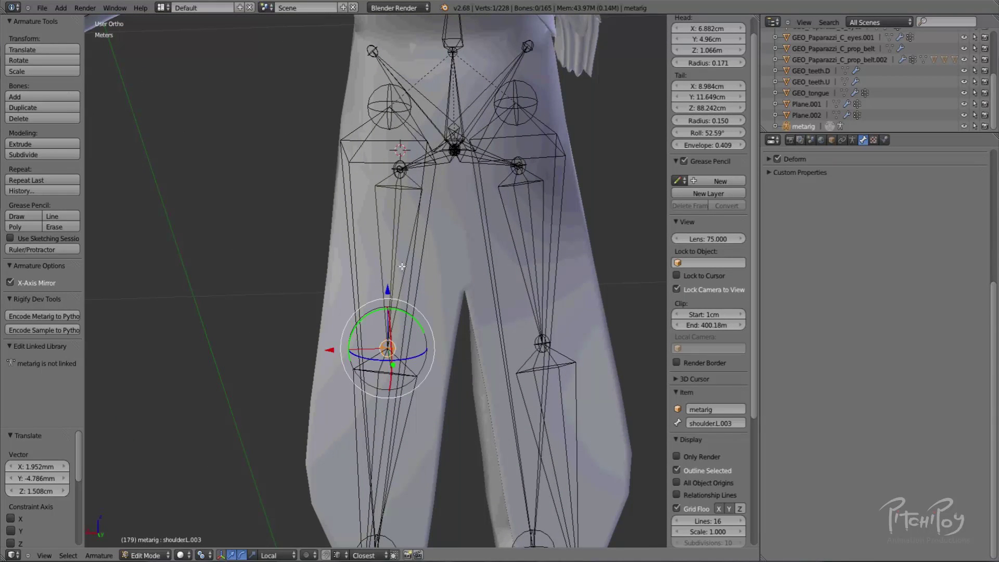
{"action": "key", "text": "g"}
{"action": "left_click", "coordinate": [429, 294]}
Examine the upper and lower left coat-tail bones and their middle joint against the mesh from several angles.
{"action": "scroll", "coordinate": [430, 292], "scroll_direction": "up", "scroll_amount": 4}
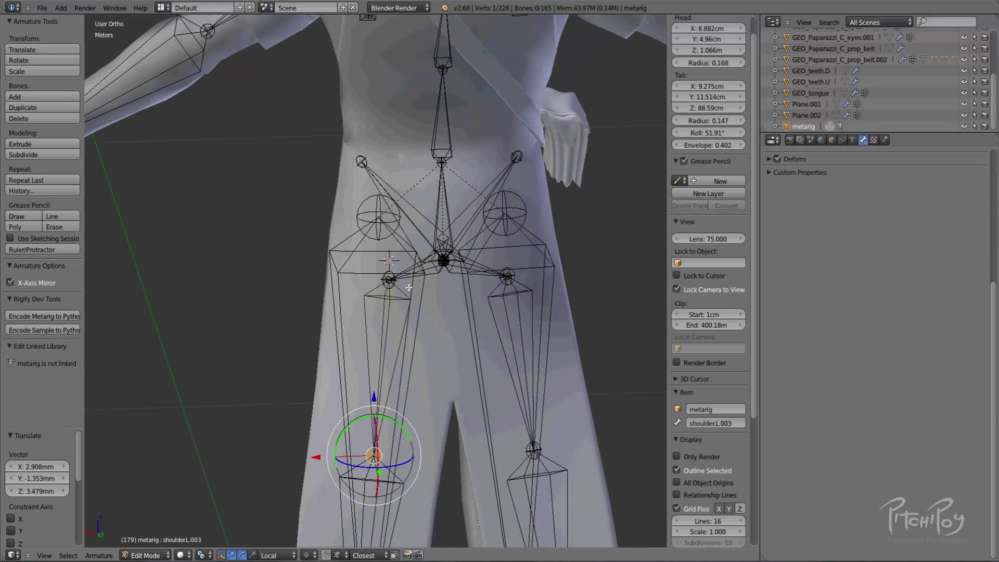
{"action": "middle_click_drag", "start_coordinate": [430, 292], "coordinate": [434, 140]}
{"action": "scroll", "coordinate": [448, 364], "scroll_direction": "down", "scroll_amount": 1}
{"action": "right_click", "coordinate": [455, 434]}
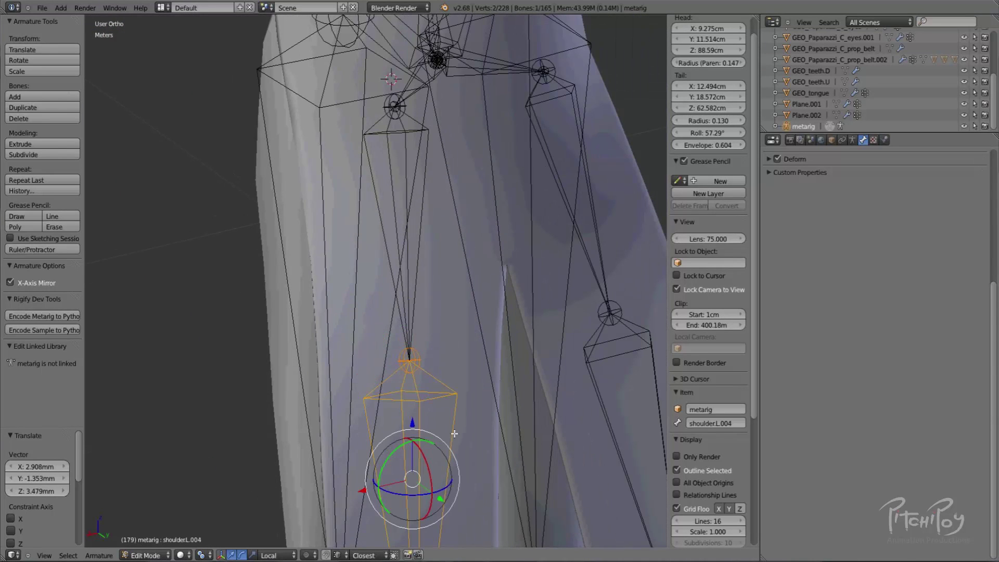
{"action": "right_click", "coordinate": [424, 283]}
{"action": "right_click", "coordinate": [419, 360]}
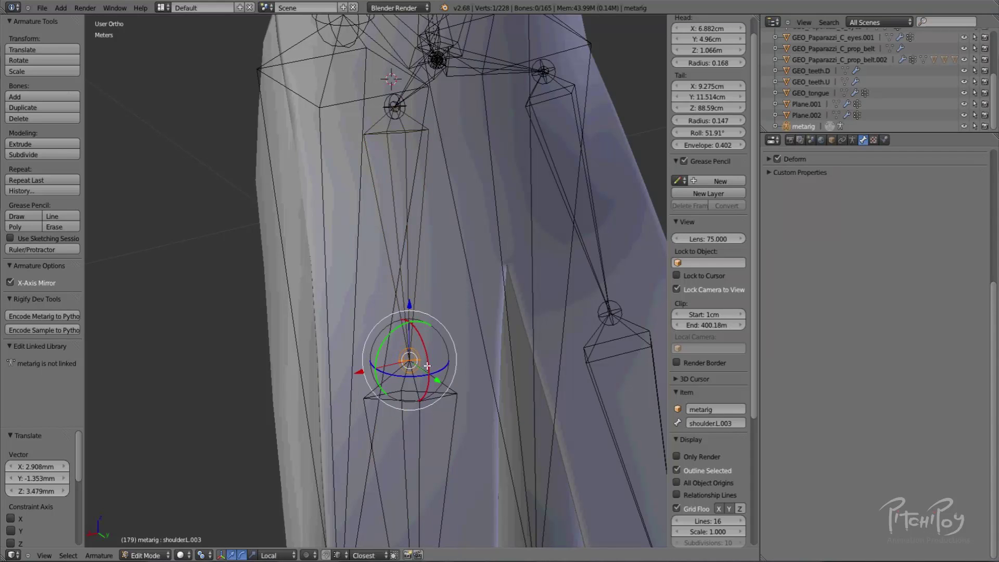
{"action": "key", "text": "g"}
{"action": "right_click", "coordinate": [437, 359]}
{"action": "right_click", "coordinate": [422, 294]}
{"action": "right_click", "coordinate": [442, 402]}
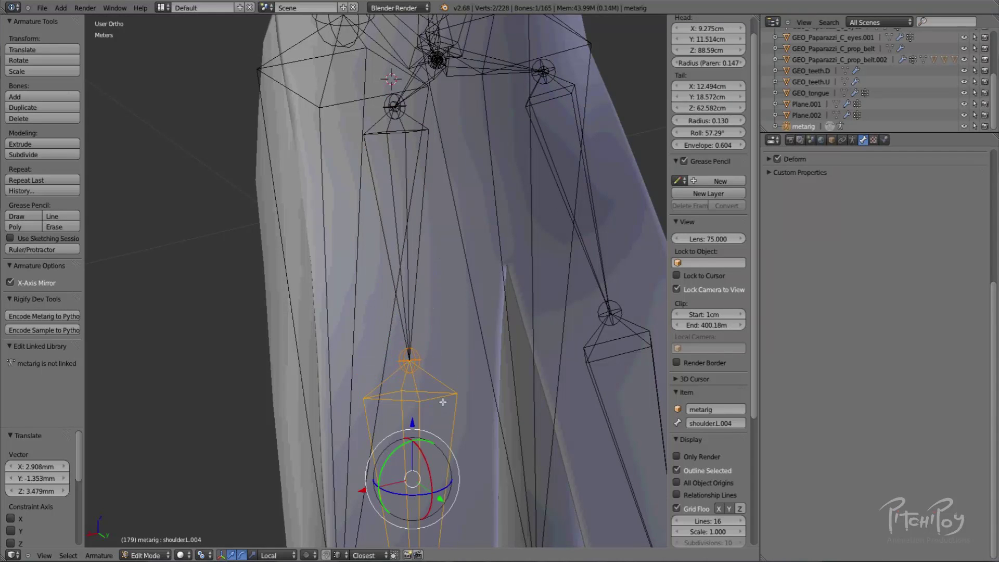
Set the Rigify rig type of the left and right upper coat-tail bones to basic.copy_chain.
{"action": "right_click", "coordinate": [408, 293]}
{"action": "key", "text": "ctrl+Tab"}
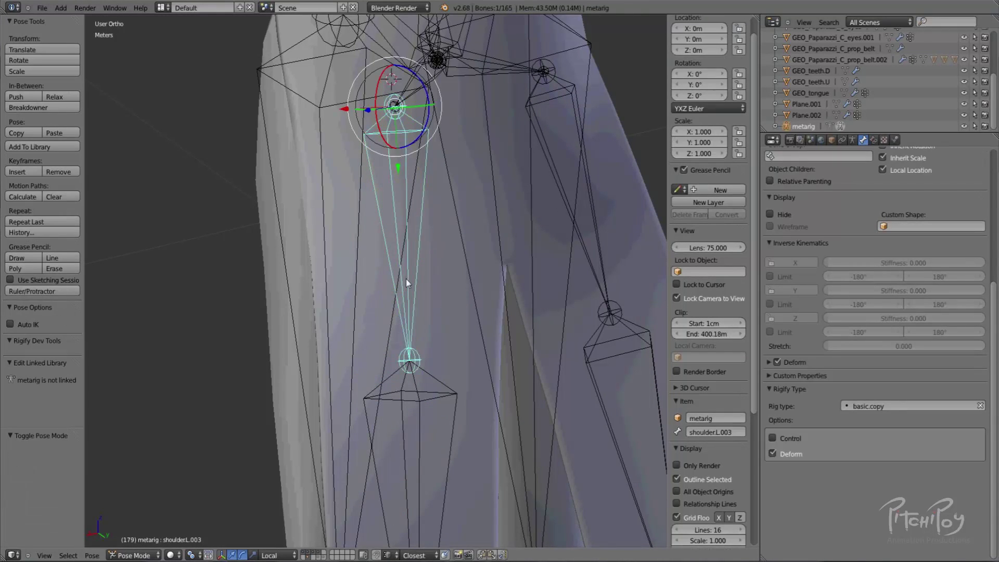
{"action": "left_click", "coordinate": [866, 408]}
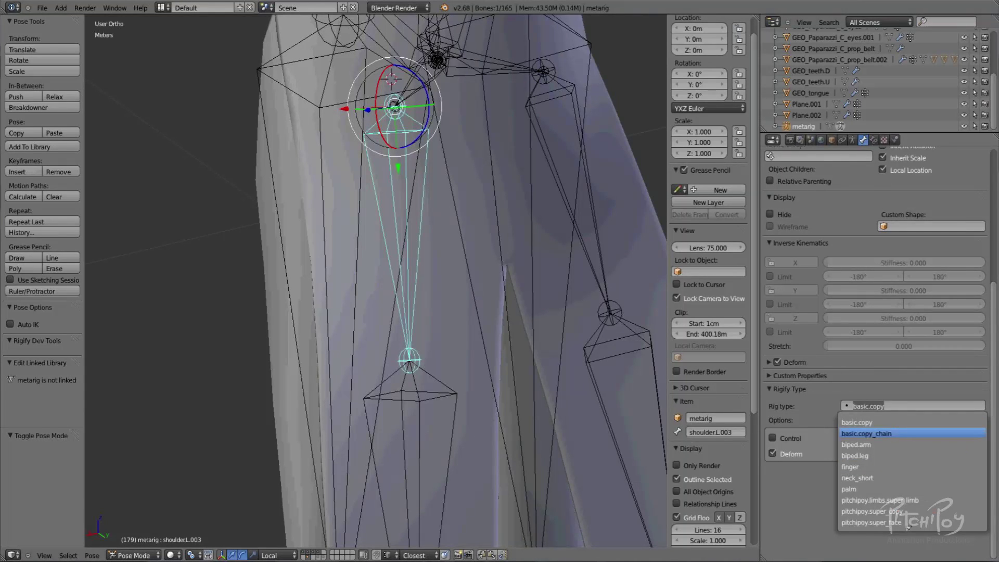
{"action": "right_click", "coordinate": [602, 229]}
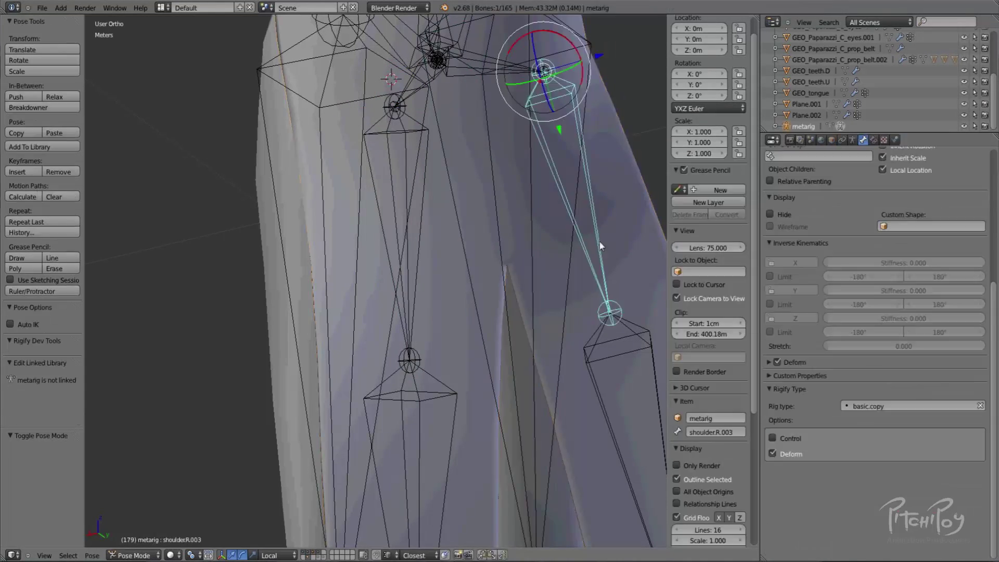
{"action": "left_click", "coordinate": [879, 408]}
{"action": "left_click", "coordinate": [884, 433]}
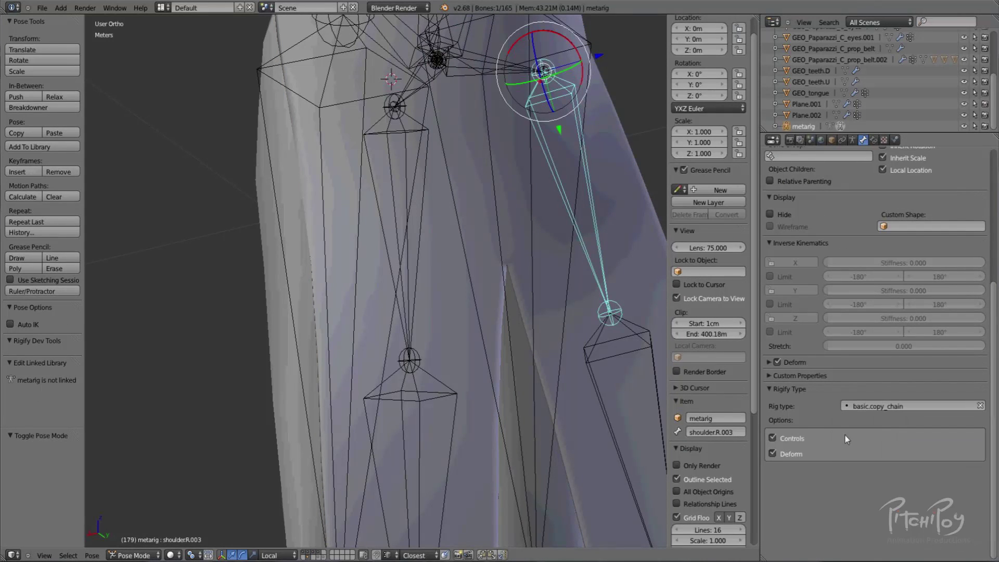
{"action": "right_click", "coordinate": [427, 205]}
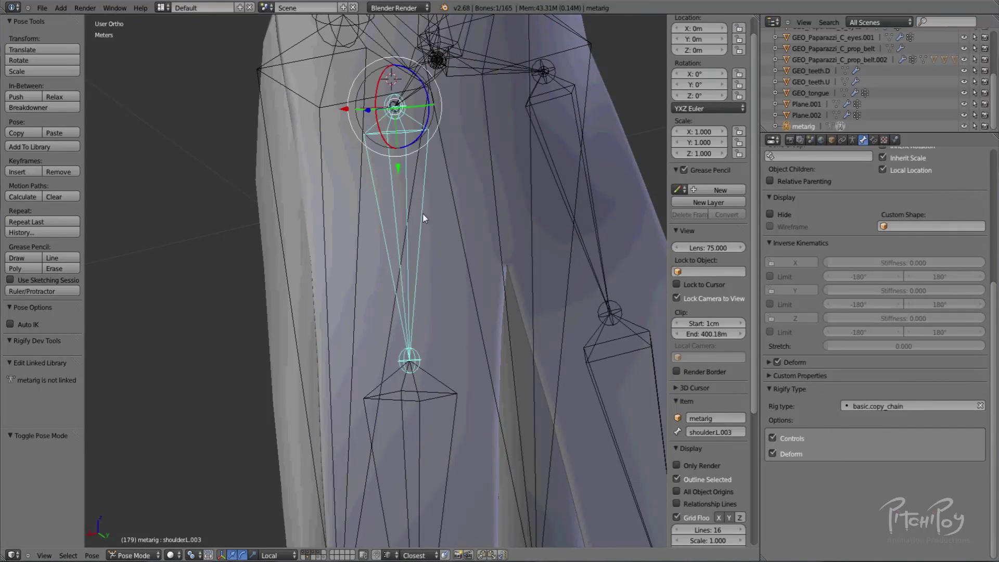
Test the rotation axes of the coat-tail root bones and the left coat-tail chain in pose mode, cancelling each rotation.
{"action": "right_click", "coordinate": [414, 94]}
{"action": "right_click", "coordinate": [415, 94]}
{"action": "middle_click_drag", "start_coordinate": [533, 108], "coordinate": [470, 167], "text": "shift"}
{"action": "right_click", "coordinate": [470, 167]}
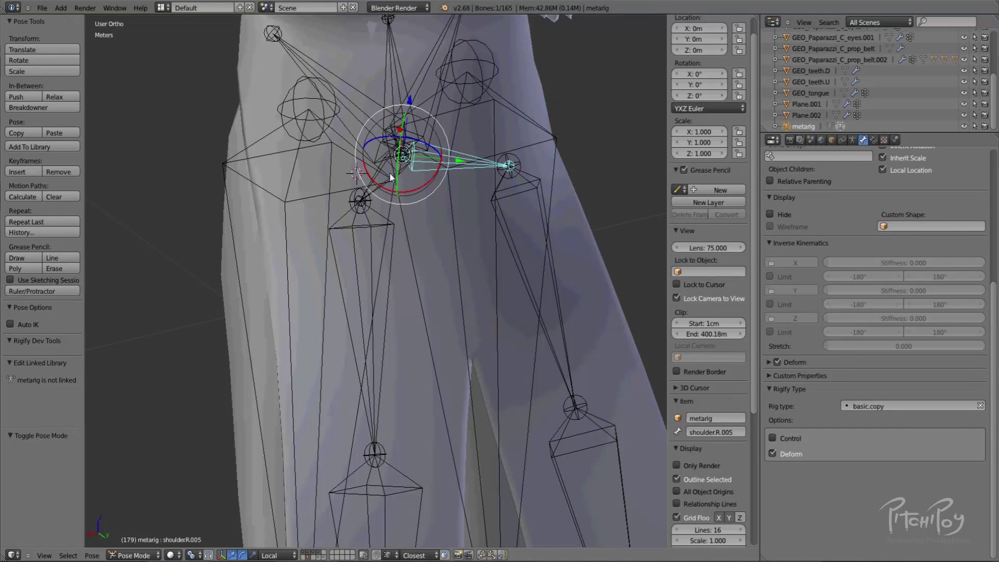
{"action": "right_click", "coordinate": [379, 195]}
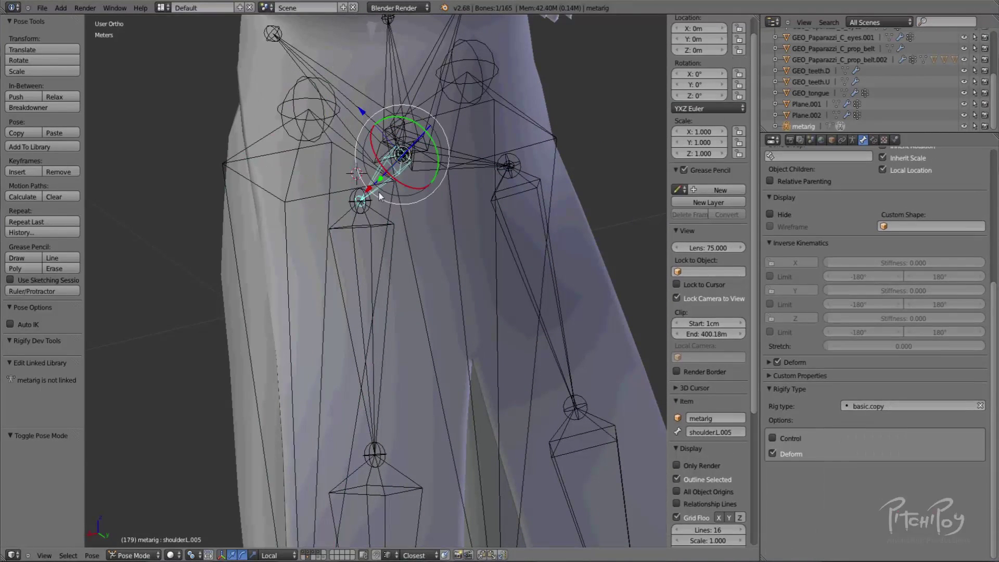
{"action": "key", "text": "r"}
{"action": "right_click", "coordinate": [379, 208]}
{"action": "right_click", "coordinate": [471, 173]}
{"action": "key", "text": "r"}
{"action": "right_click", "coordinate": [463, 175]}
{"action": "right_click", "coordinate": [367, 211]}
{"action": "key", "text": "r"}
{"action": "right_click", "coordinate": [412, 234]}
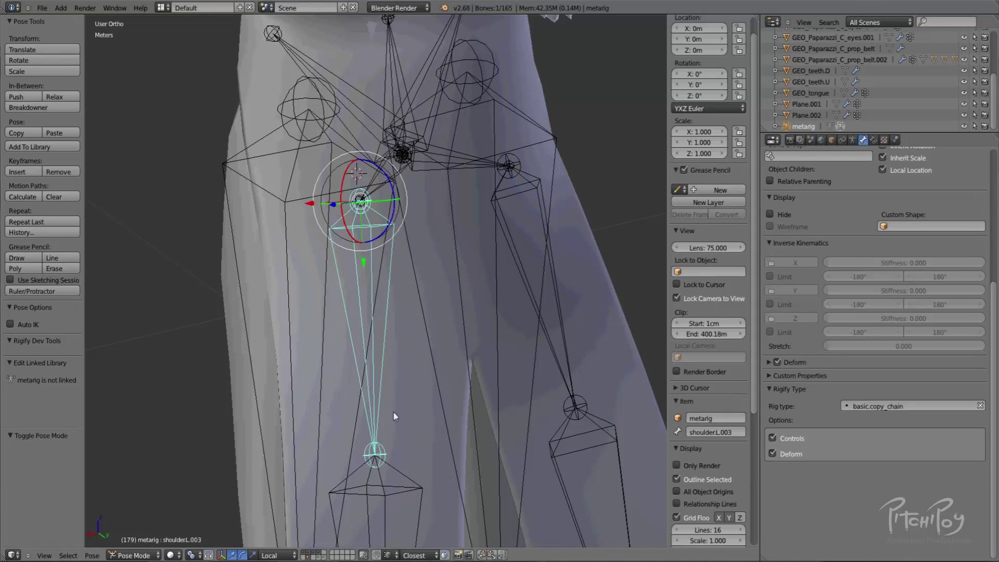
{"action": "right_click", "coordinate": [411, 485]}
{"action": "key", "text": "r"}
{"action": "right_click", "coordinate": [379, 476]}
Set the roll of the left coat-tail chain's lower and upper bones to 0° in edit mode.
{"action": "right_click", "coordinate": [385, 373]}
{"action": "key", "text": "Tab"}
{"action": "right_click", "coordinate": [395, 479], "text": "shift"}
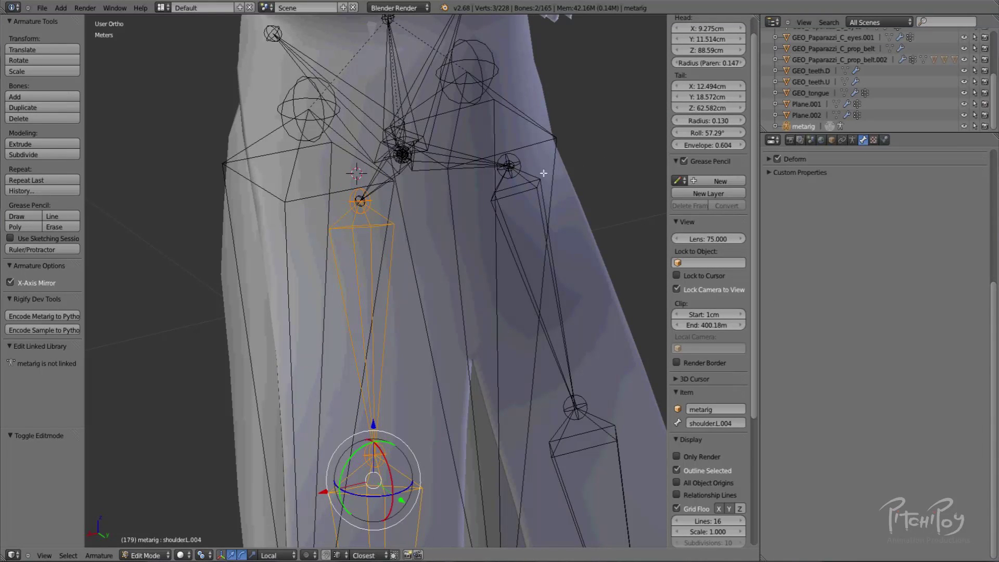
{"action": "left_click", "coordinate": [708, 133]}
{"action": "type", "text": "0"}
{"action": "key", "text": "Return"}
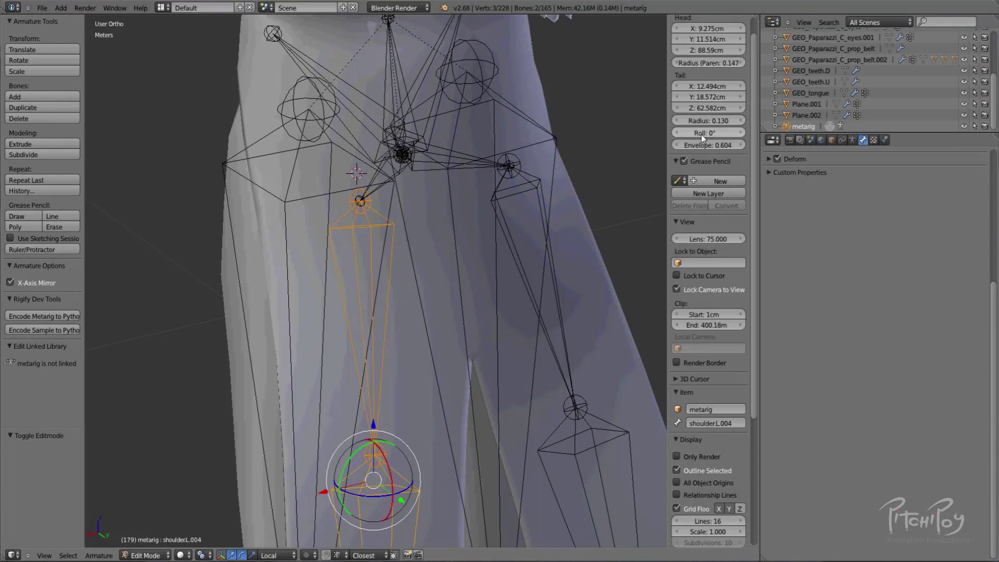
{"action": "right_click", "coordinate": [381, 270]}
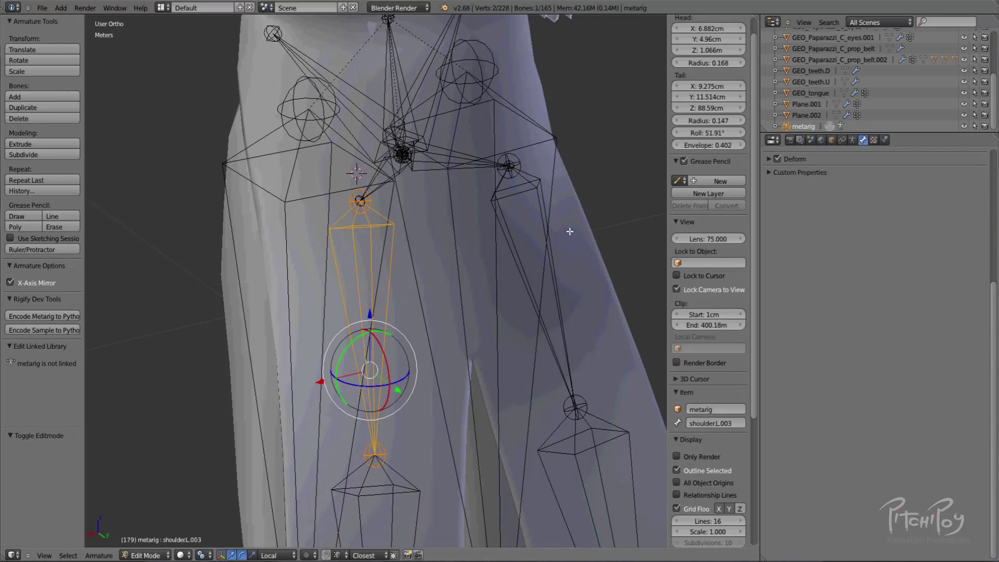
{"action": "left_click", "coordinate": [709, 133]}
{"action": "type", "text": "0"}
{"action": "key", "text": "Return"}
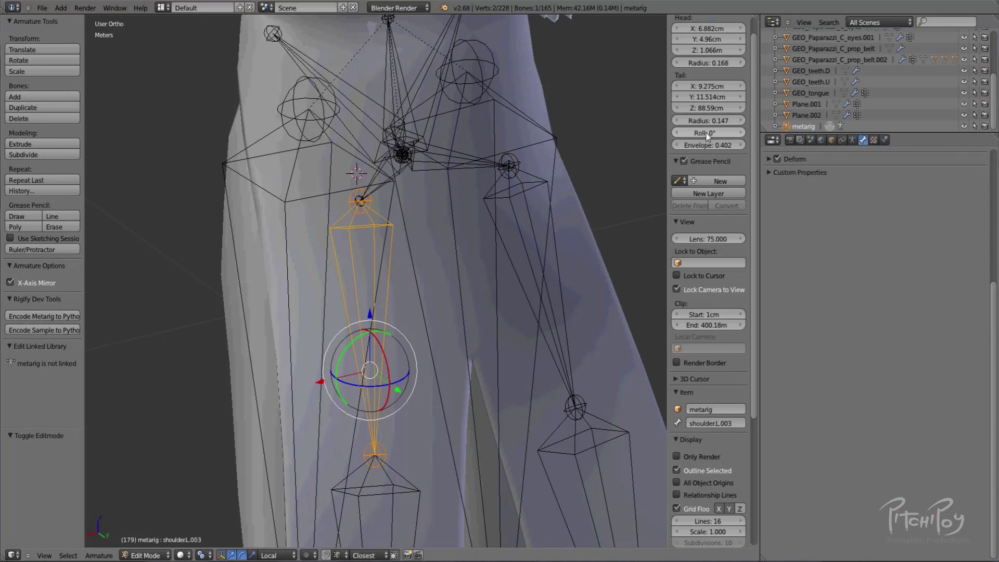
Set the roll of the left coat-tail root bone and the left pelvis bone to 0°.
{"action": "right_click", "coordinate": [379, 174]}
{"action": "right_click", "coordinate": [373, 183]}
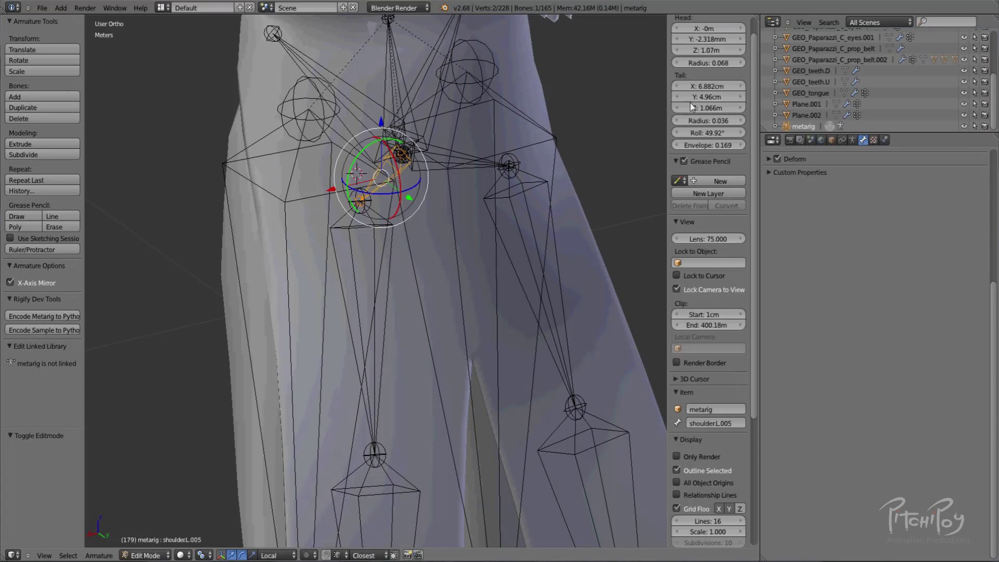
{"action": "left_click", "coordinate": [700, 134]}
{"action": "type", "text": "0"}
{"action": "key", "text": "Return"}
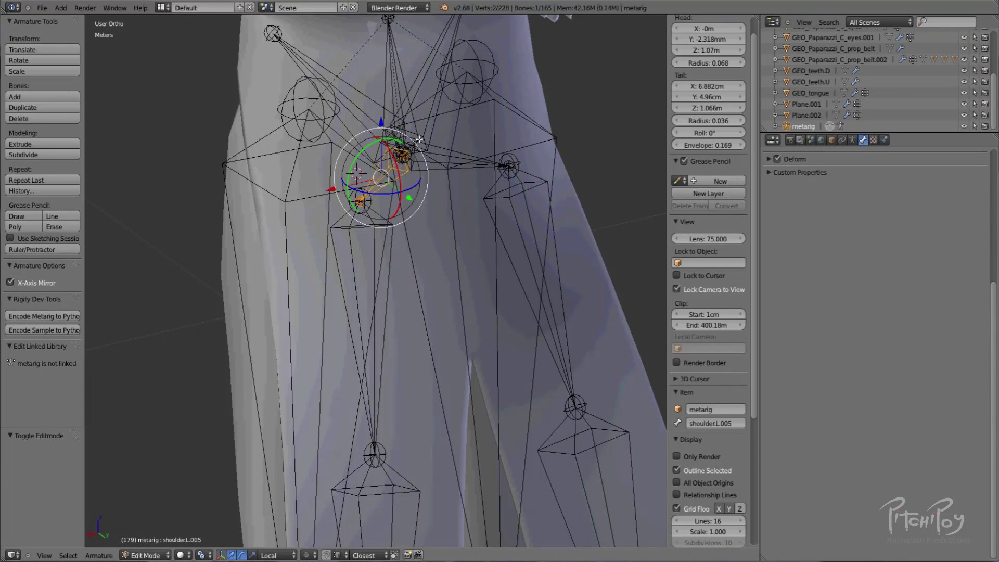
{"action": "right_click", "coordinate": [328, 77]}
{"action": "left_click", "coordinate": [704, 133]}
{"action": "type", "text": "0"}
{"action": "key", "text": "Return"}
Rename the left chest bone as rib.L.
{"action": "middle_click_drag", "start_coordinate": [383, 164], "coordinate": [396, 541], "text": "shift"}
{"action": "middle_click_drag", "start_coordinate": [364, 310], "coordinate": [481, 285]}
{"action": "right_click", "coordinate": [480, 285]}
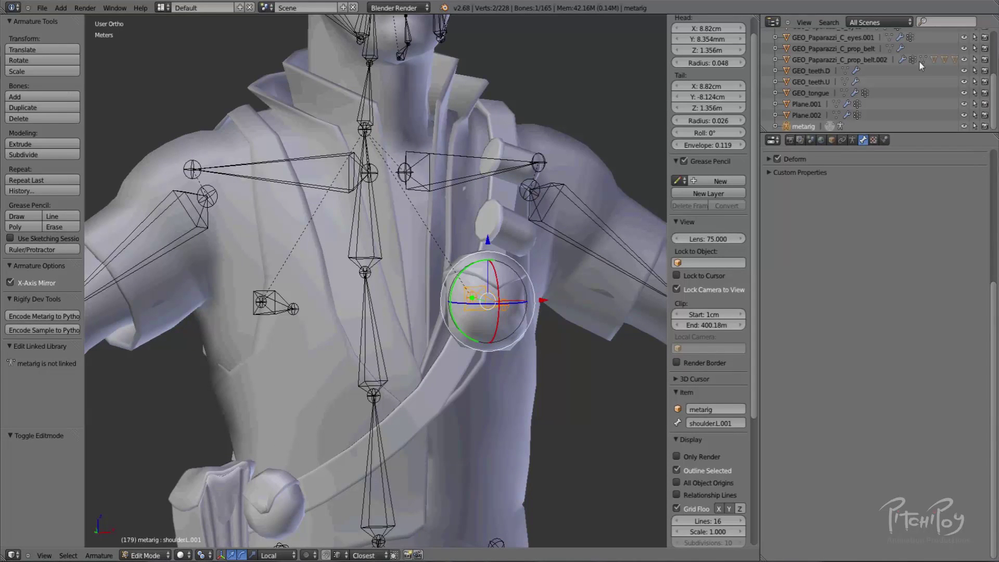
{"action": "scroll", "coordinate": [854, 151], "scroll_direction": "up", "scroll_amount": 3}
{"action": "scroll", "coordinate": [713, 219], "scroll_direction": "up", "scroll_amount": 1}
{"action": "scroll", "coordinate": [541, 270], "scroll_direction": "up", "scroll_amount": 4}
{"action": "scroll", "coordinate": [513, 293], "scroll_direction": "down", "scroll_amount": 4}
{"action": "middle_click_drag", "start_coordinate": [583, 277], "coordinate": [443, 208]}
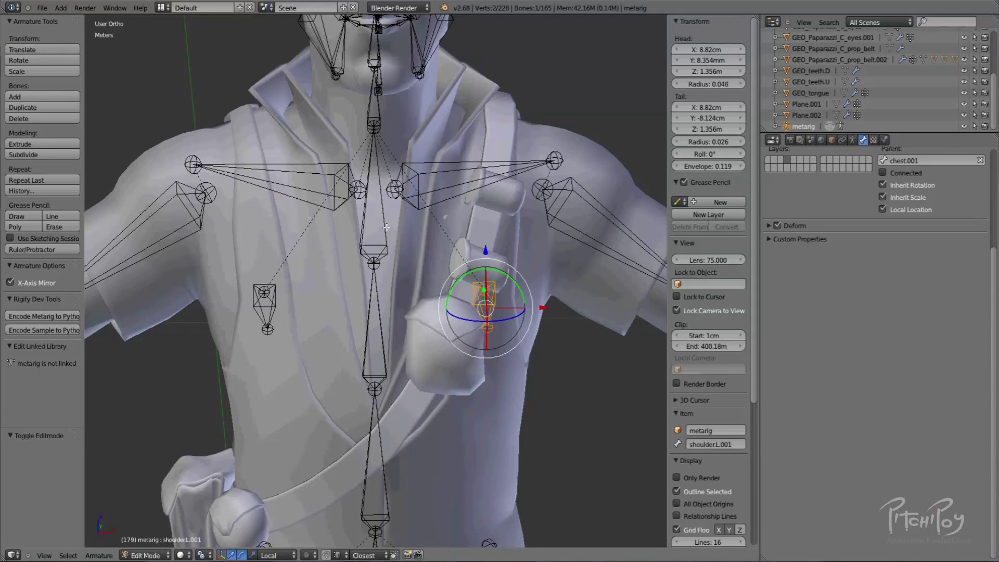
{"action": "scroll", "coordinate": [863, 180], "scroll_direction": "up", "scroll_amount": 5}
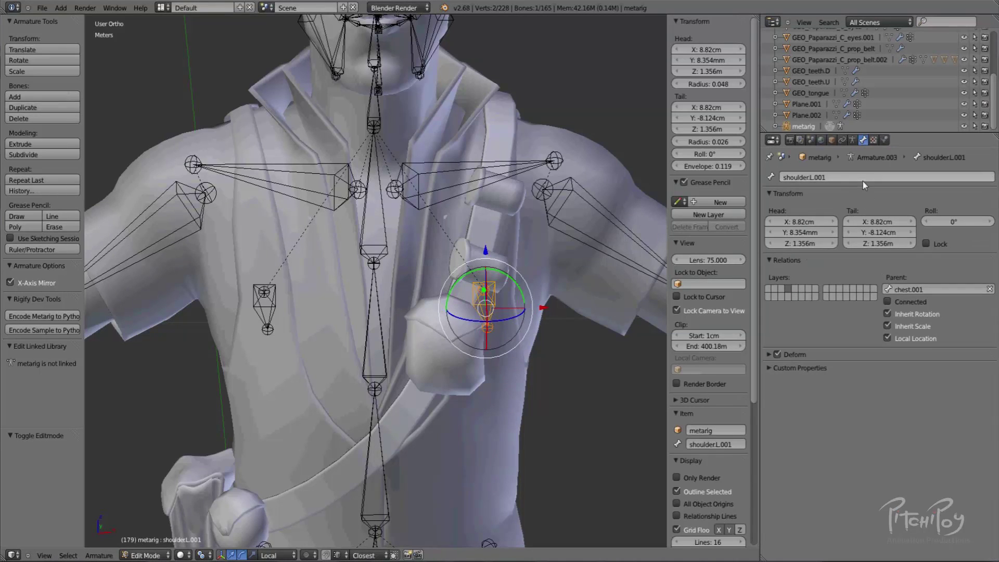
{"action": "left_click", "coordinate": [841, 177]}
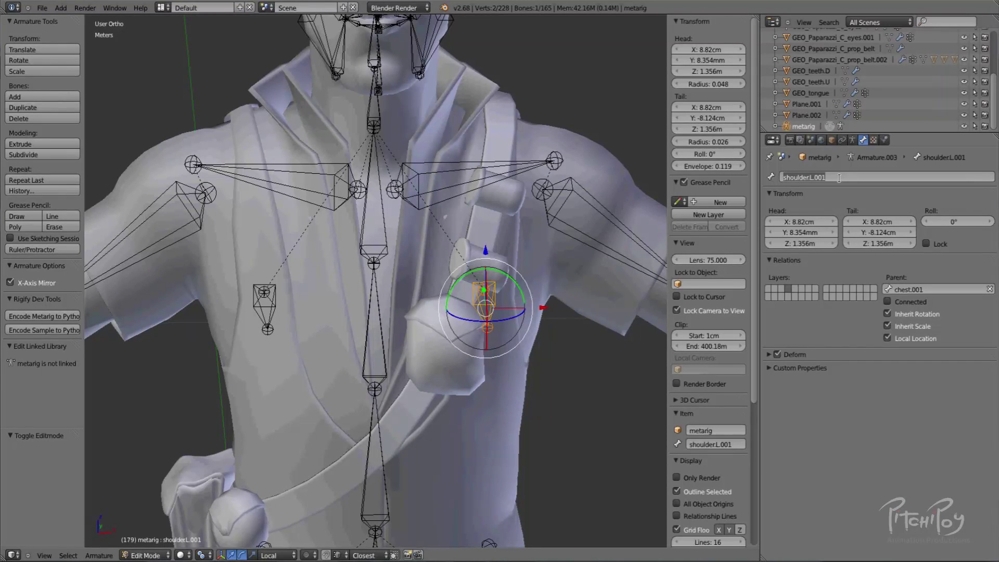
{"action": "type", "text": "Rib.L"}
{"action": "key", "text": "Return"}
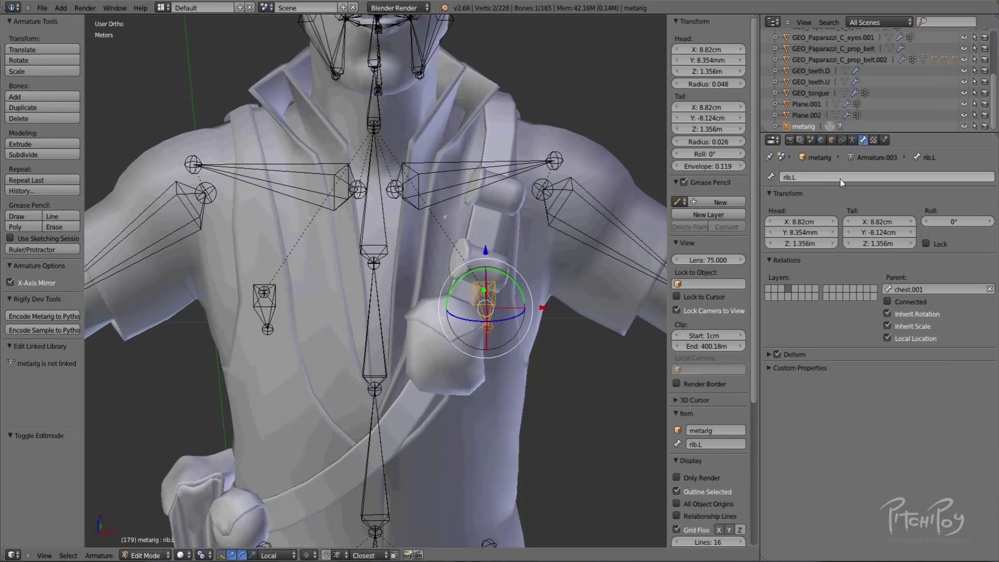
Copy the left chest bone's name and rename the right chest bone as rib.R.
{"action": "left_click", "coordinate": [841, 179]}
{"action": "key", "text": "ctrl+c"}
{"action": "key", "text": "Return"}
{"action": "right_click", "coordinate": [270, 314]}
{"action": "left_click", "coordinate": [864, 177]}
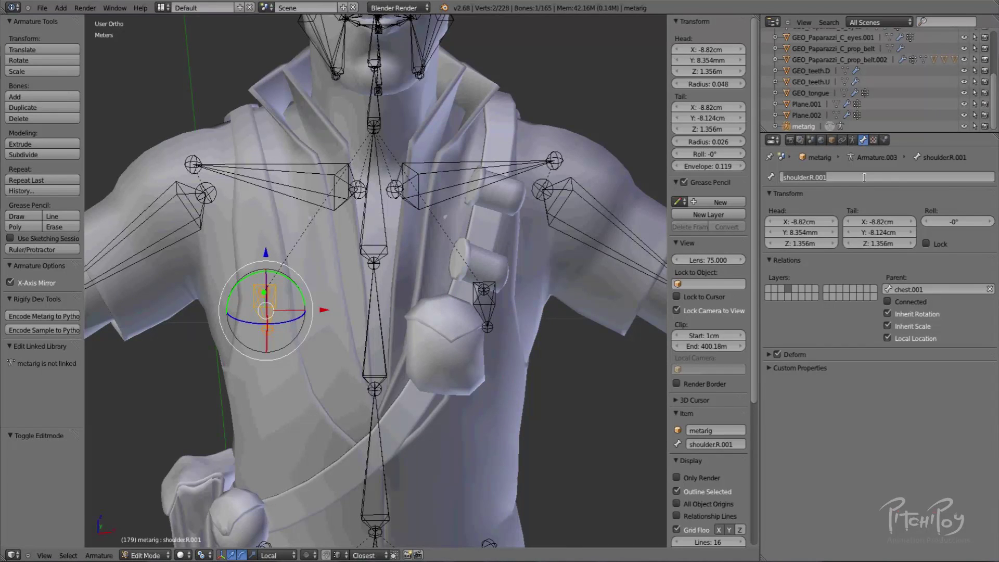
{"action": "key", "text": "ctrl+v"}
{"action": "key", "text": "Return"}
Rename the left pelvis bone running from the hip centre as pelvis.L.
{"action": "middle_click_drag", "start_coordinate": [427, 286], "coordinate": [486, 2], "text": "shift"}
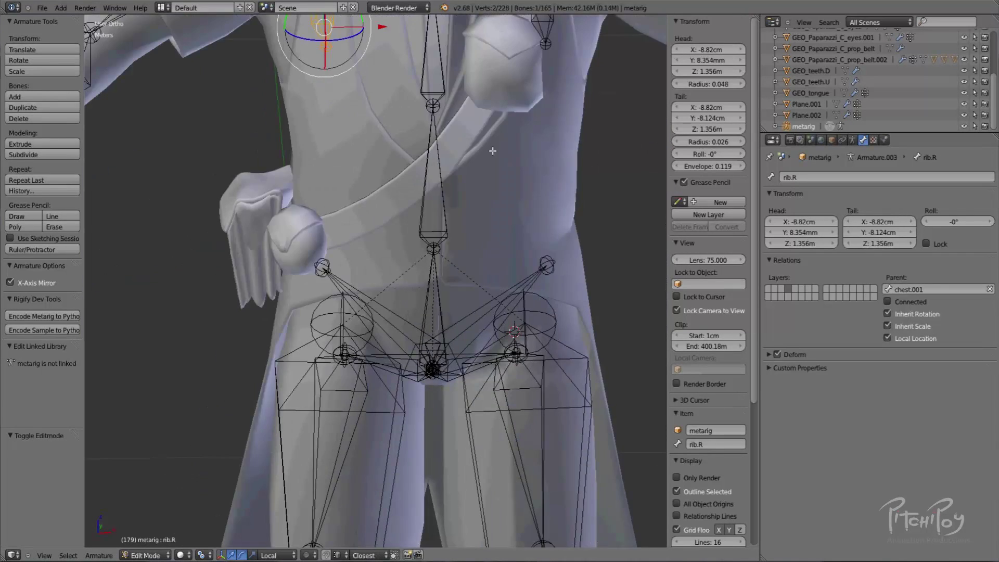
{"action": "middle_click_drag", "start_coordinate": [516, 353], "coordinate": [662, 337]}
{"action": "right_click", "coordinate": [500, 309]}
{"action": "middle_click_drag", "start_coordinate": [556, 339], "coordinate": [599, 273], "text": "shift"}
{"action": "left_click", "coordinate": [864, 177]}
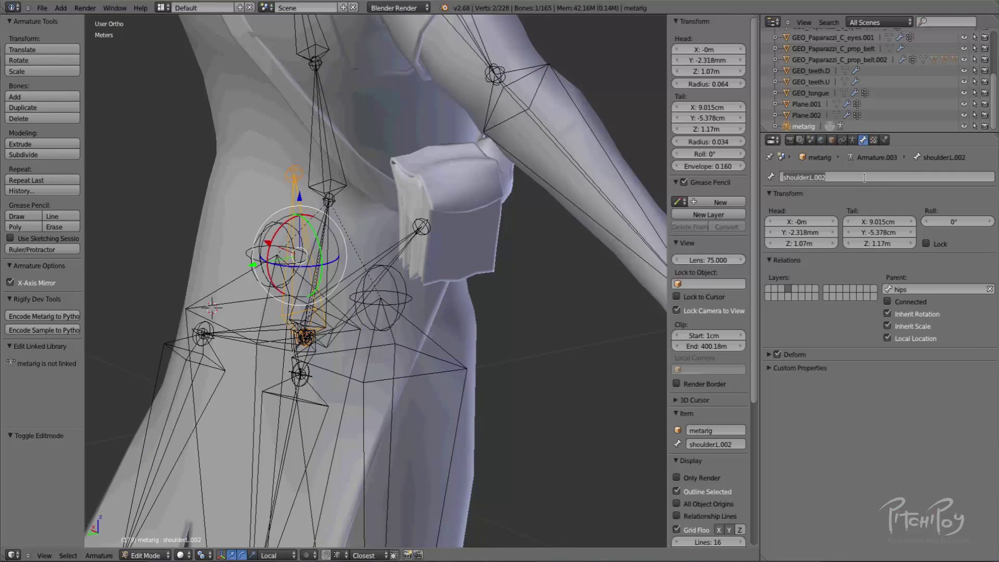
{"action": "type", "text": "pelvis.L"}
{"action": "key", "text": "Return"}
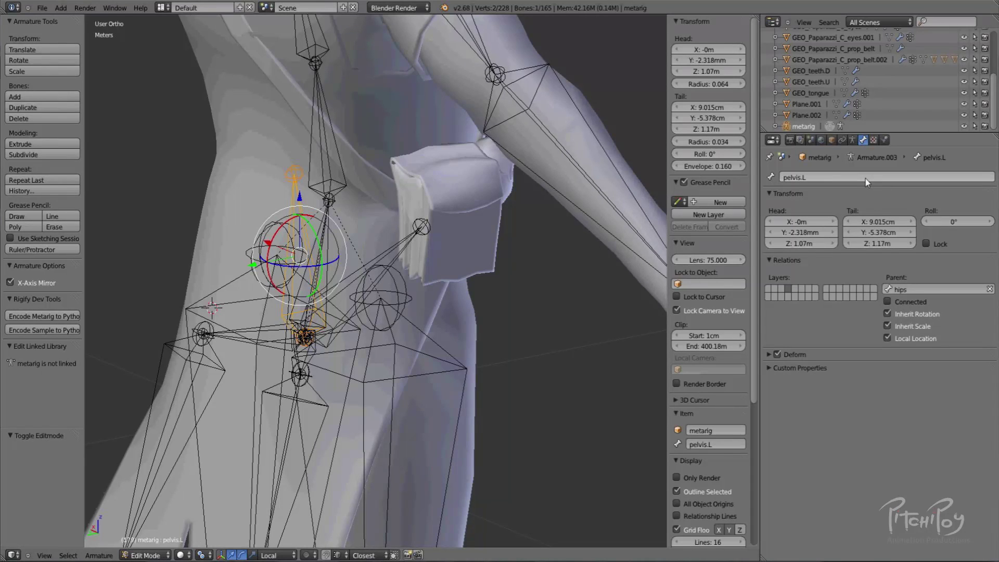
Rename the opposite pelvis bone as pelvis.R.
{"action": "right_click", "coordinate": [385, 256]}
{"action": "left_click", "coordinate": [838, 177]}
{"action": "type", "text": "pelvis.L"}
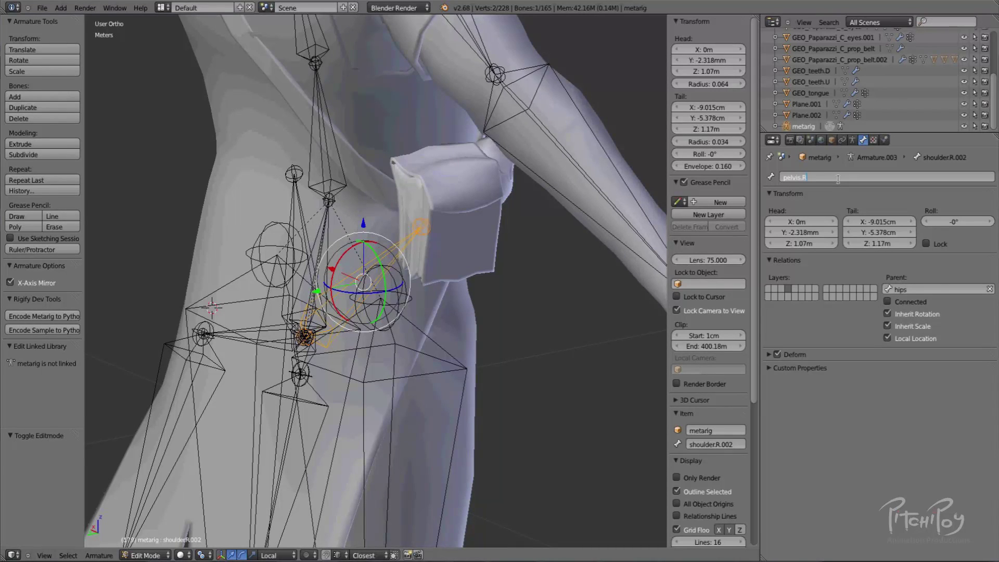
{"action": "key", "text": "Return"}
Rename the left coat-tail root bone at the hip centre as flap.L.
{"action": "middle_click_drag", "start_coordinate": [328, 312], "coordinate": [496, 201]}
{"action": "scroll", "coordinate": [497, 204], "scroll_direction": "up", "scroll_amount": 5}
{"action": "right_click", "coordinate": [461, 187]}
{"action": "right_click", "coordinate": [464, 182]}
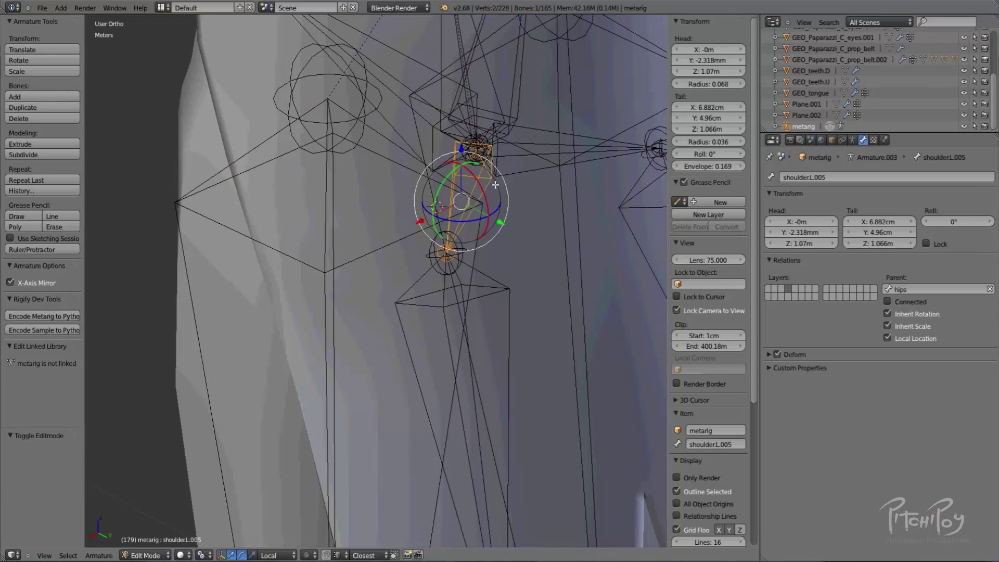
{"action": "left_click", "coordinate": [839, 177]}
{"action": "key", "text": "Return"}
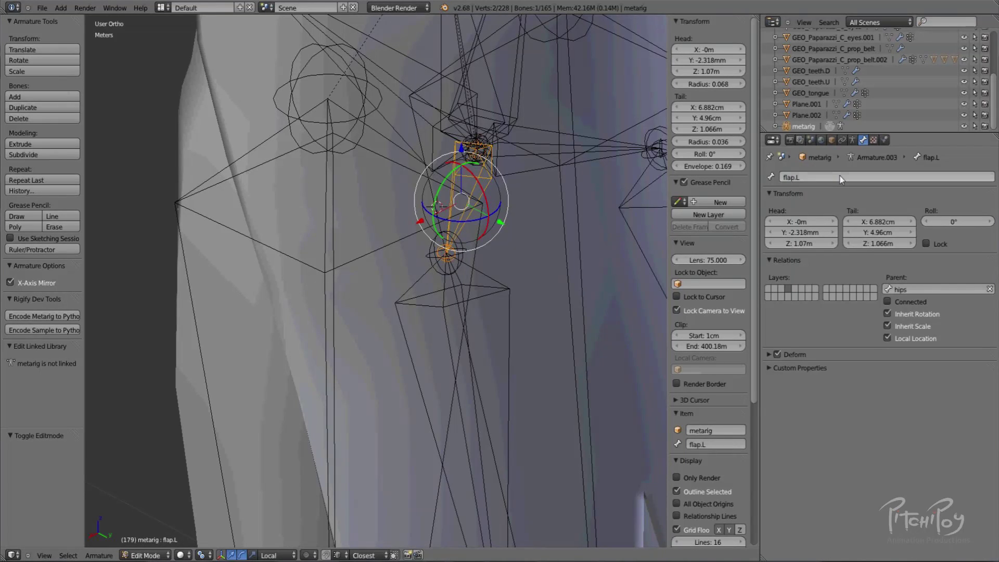
Rename the left coat-tail chain's upper bone as flap.L.001 and its lower bone as flap.L.002.
{"action": "right_click", "coordinate": [457, 284]}
{"action": "type", "text": "flap.L.001"}
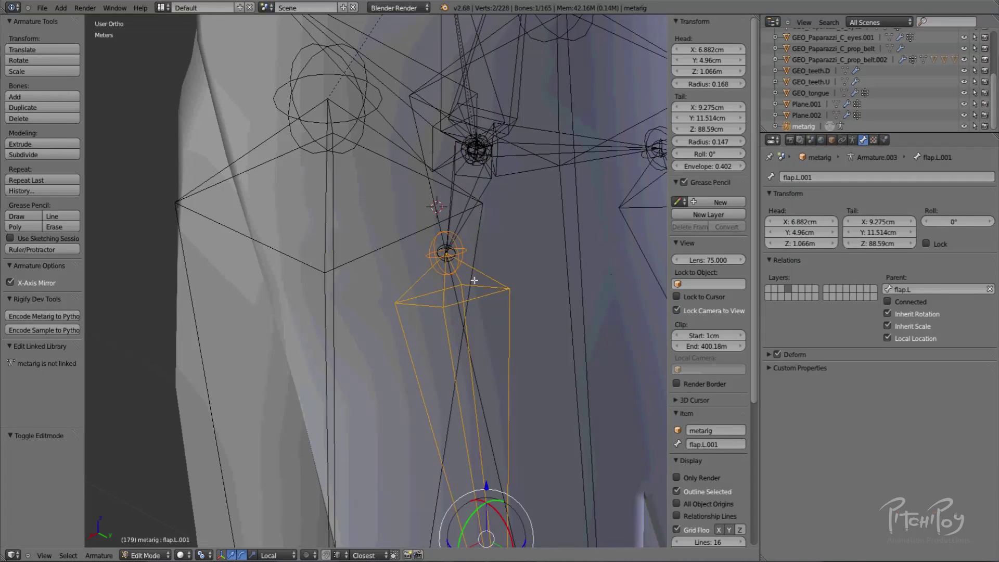
{"action": "scroll", "coordinate": [476, 301], "scroll_direction": "down", "scroll_amount": 3}
{"action": "scroll", "coordinate": [481, 505], "scroll_direction": "down", "scroll_amount": 1}
{"action": "right_click", "coordinate": [479, 508]}
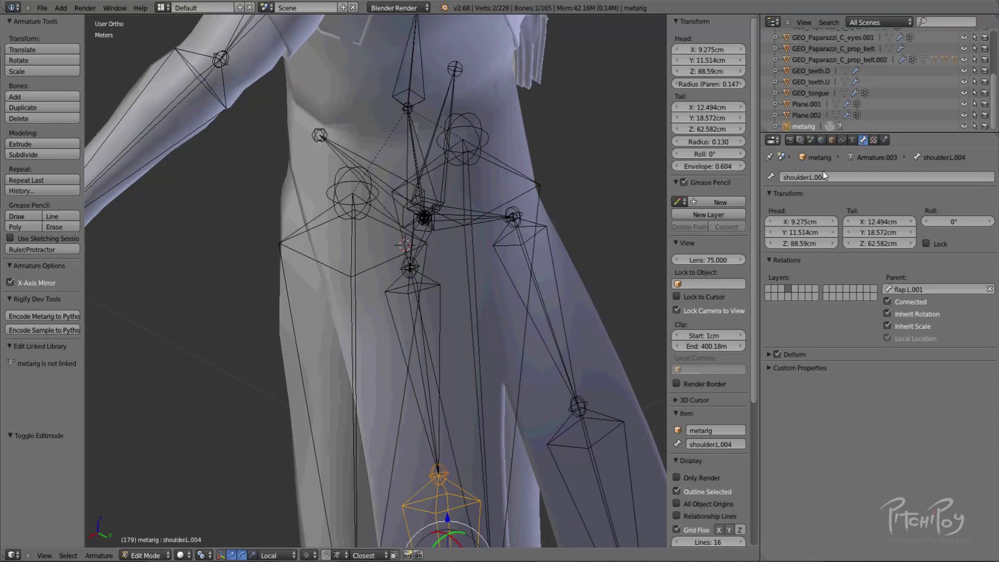
{"action": "middle_click_drag", "start_coordinate": [460, 248], "coordinate": [462, 235], "text": "shift"}
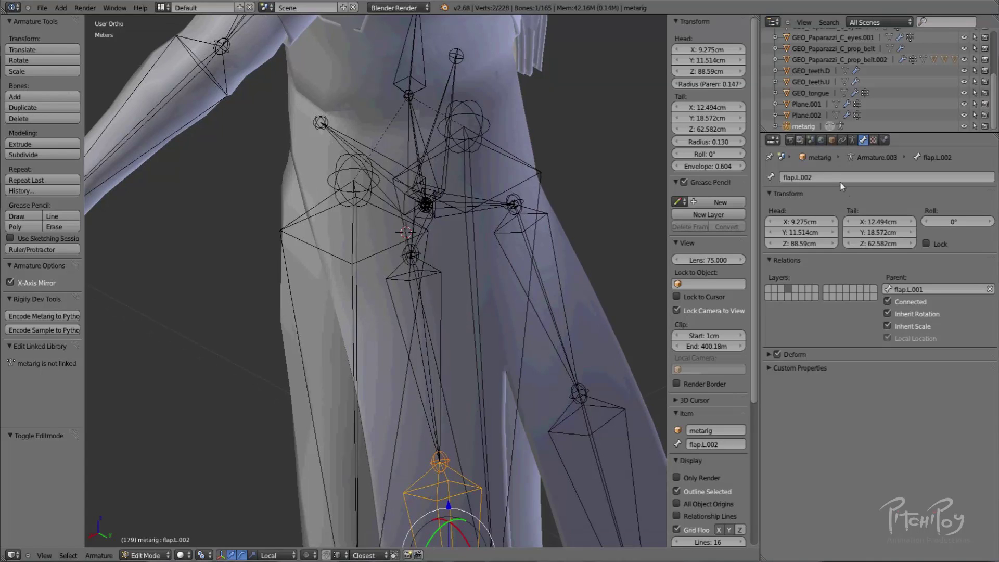
Rename the right coat-tail bones, from root to lower bone, as flap.R, flap.R.001 and flap.R.002.
{"action": "right_click", "coordinate": [473, 208]}
{"action": "left_click", "coordinate": [831, 176]}
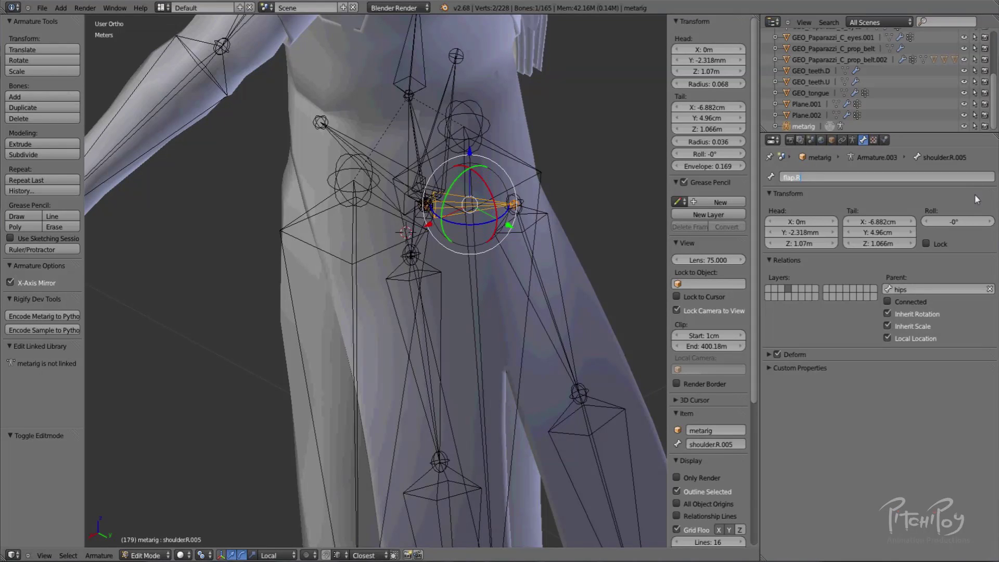
{"action": "left_click", "coordinate": [818, 176]}
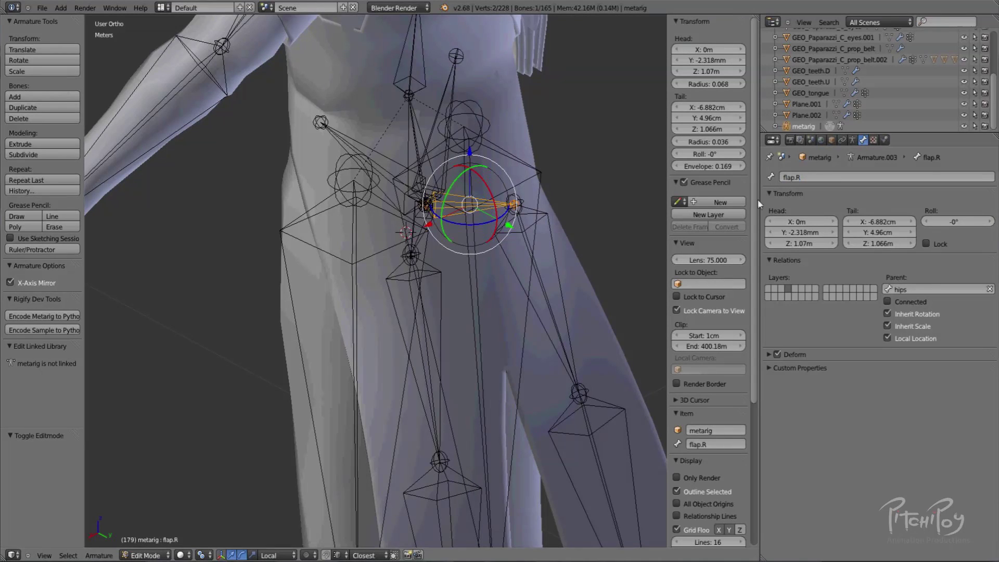
{"action": "right_click", "coordinate": [547, 283]}
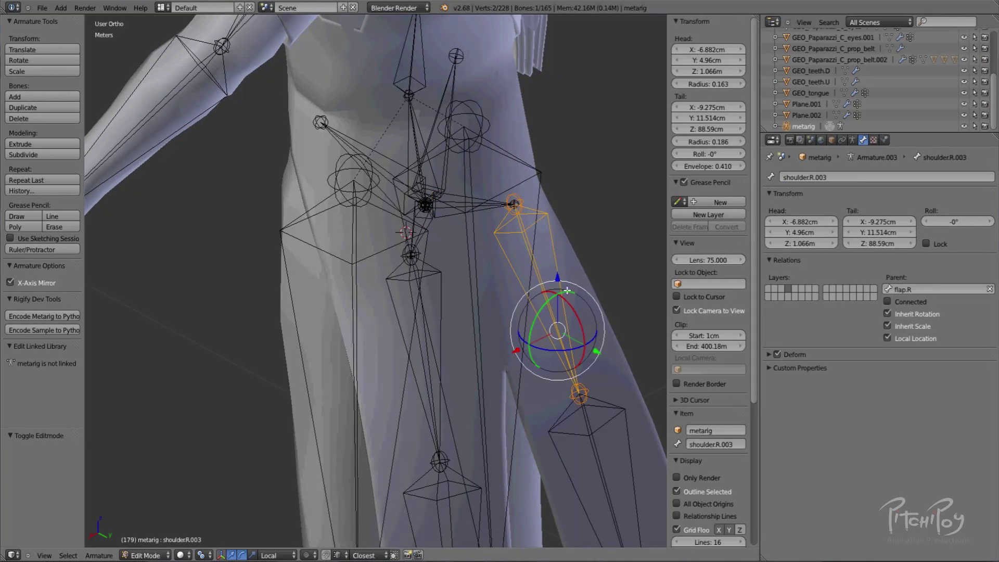
{"action": "type", "text": "flap.R.001"}
{"action": "right_click", "coordinate": [607, 431]}
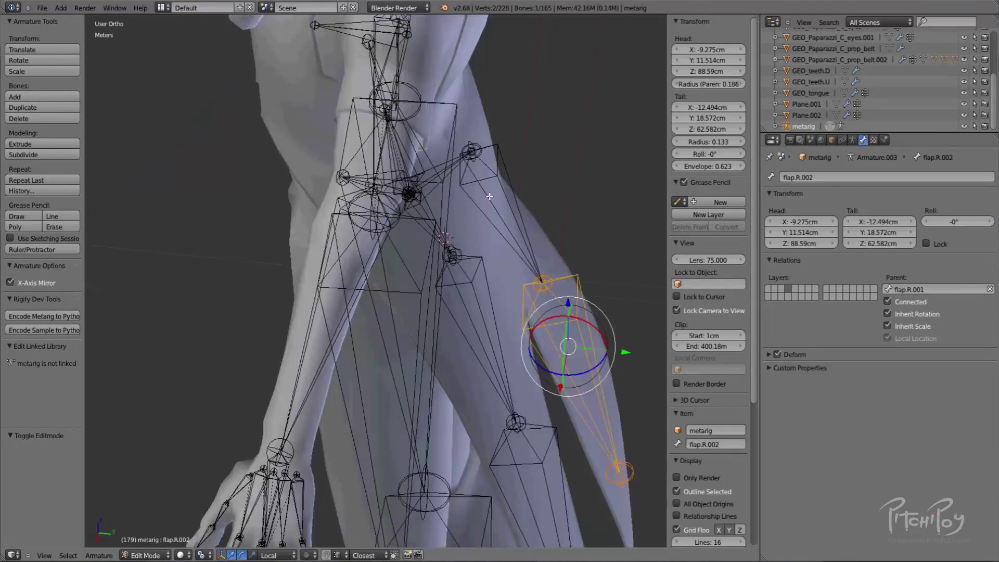
Leave armature editing and generate the Rigify rig from the completed metarig.
{"action": "key", "text": "ctrl+Tab"}
{"action": "middle_click_drag", "start_coordinate": [541, 250], "coordinate": [553, 187]}
{"action": "scroll", "coordinate": [554, 187], "scroll_direction": "down", "scroll_amount": 5}
{"action": "middle_click_drag", "start_coordinate": [414, 256], "coordinate": [551, 255]}
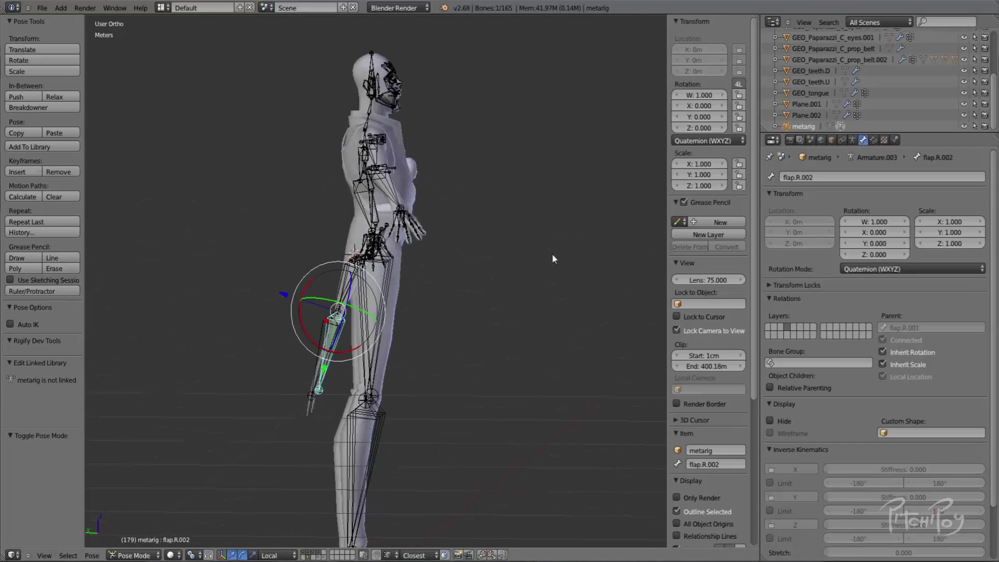
{"action": "scroll", "coordinate": [507, 229], "scroll_direction": "up", "scroll_amount": 4}
{"action": "middle_click_drag", "start_coordinate": [471, 240], "coordinate": [337, 299]}
{"action": "scroll", "coordinate": [444, 280], "scroll_direction": "down", "scroll_amount": 3}
{"action": "scroll", "coordinate": [495, 279], "scroll_direction": "down", "scroll_amount": 2}
{"action": "key", "text": "KP_3"}
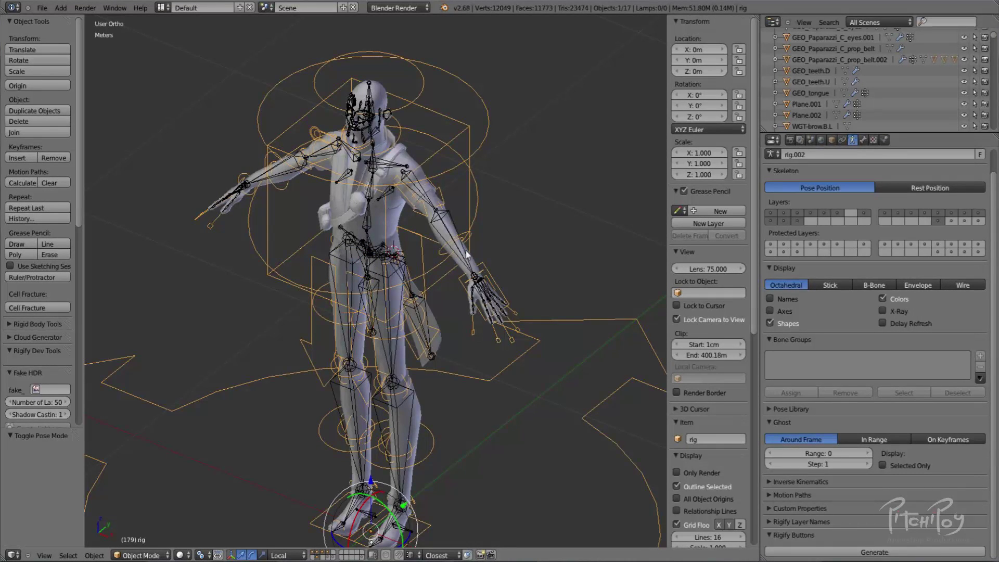
Examine the generated rig's controls around the body and coat tails from rear and front angles.
{"action": "middle_click_drag", "start_coordinate": [309, 212], "coordinate": [638, 154]}
{"action": "scroll", "coordinate": [483, 319], "scroll_direction": "up", "scroll_amount": 3}
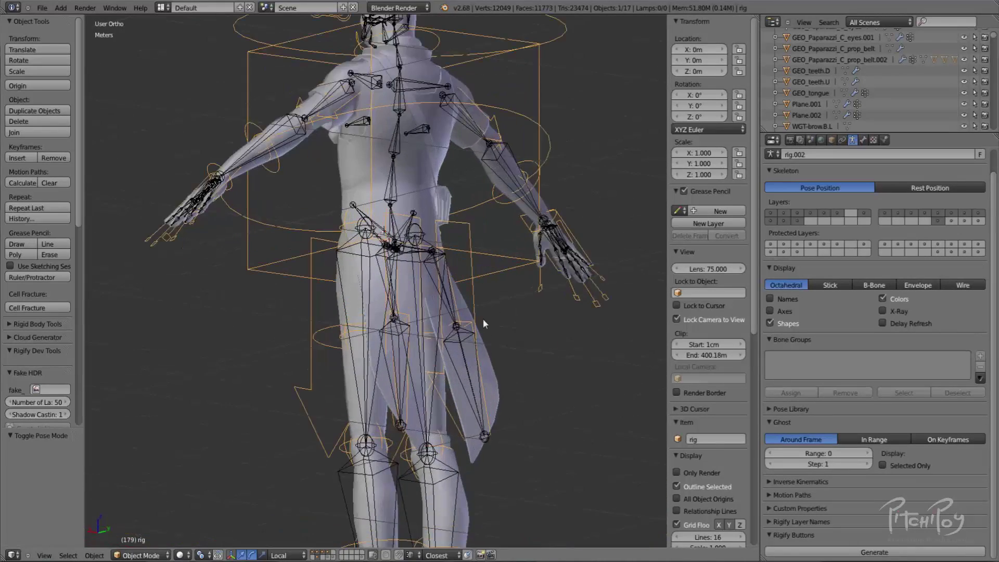
{"action": "middle_click_drag", "start_coordinate": [469, 324], "coordinate": [498, 228]}
{"action": "scroll", "coordinate": [456, 151], "scroll_direction": "down", "scroll_amount": 4}
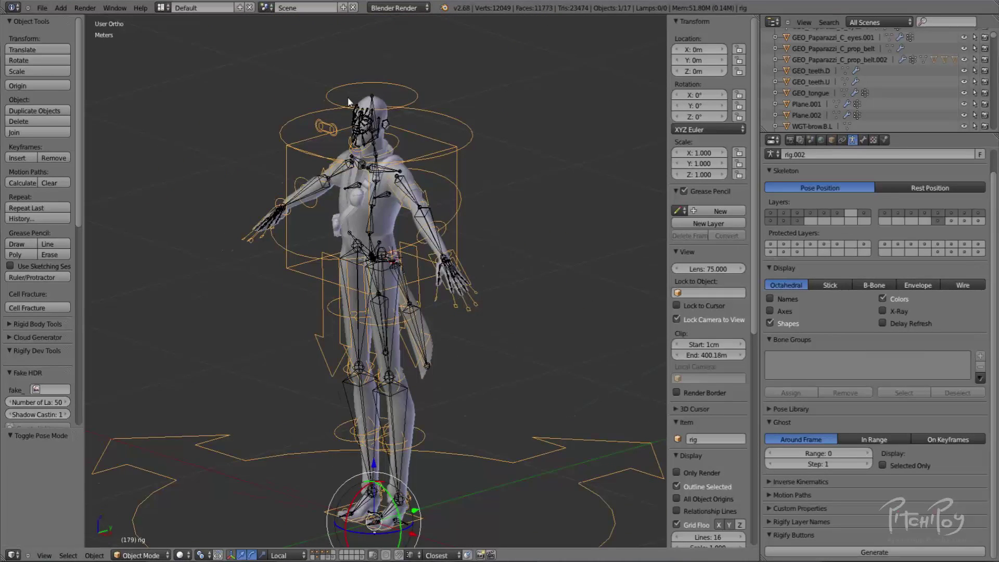
Display the layer holding the bone widgets and scale down the mesh of the head widget, WGT-head.
{"action": "middle_click_drag", "start_coordinate": [348, 101], "coordinate": [471, 135]}
{"action": "middle_click_drag", "start_coordinate": [495, 302], "coordinate": [372, 359]}
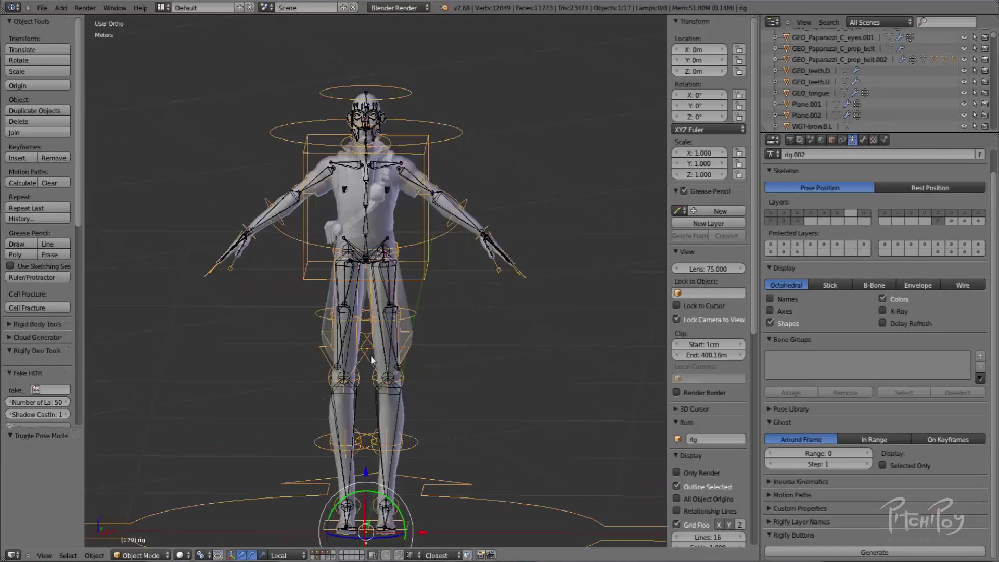
{"action": "left_click", "coordinate": [361, 558]}
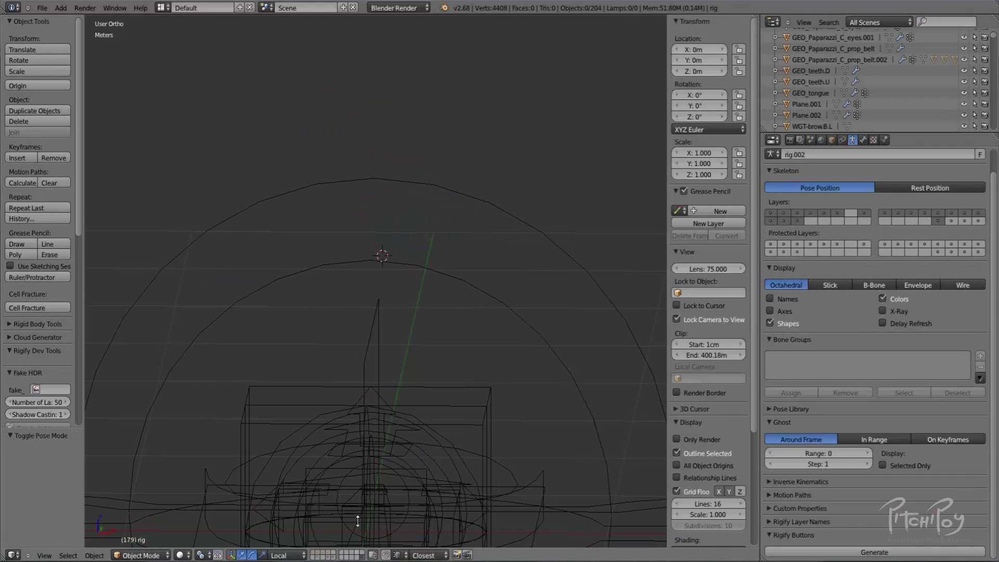
{"action": "middle_click_drag", "start_coordinate": [405, 399], "coordinate": [474, 263]}
{"action": "scroll", "coordinate": [474, 262], "scroll_direction": "down", "scroll_amount": 2}
{"action": "right_click", "coordinate": [528, 227]}
{"action": "right_click", "coordinate": [606, 184], "text": "shift"}
{"action": "key", "text": "Tab"}
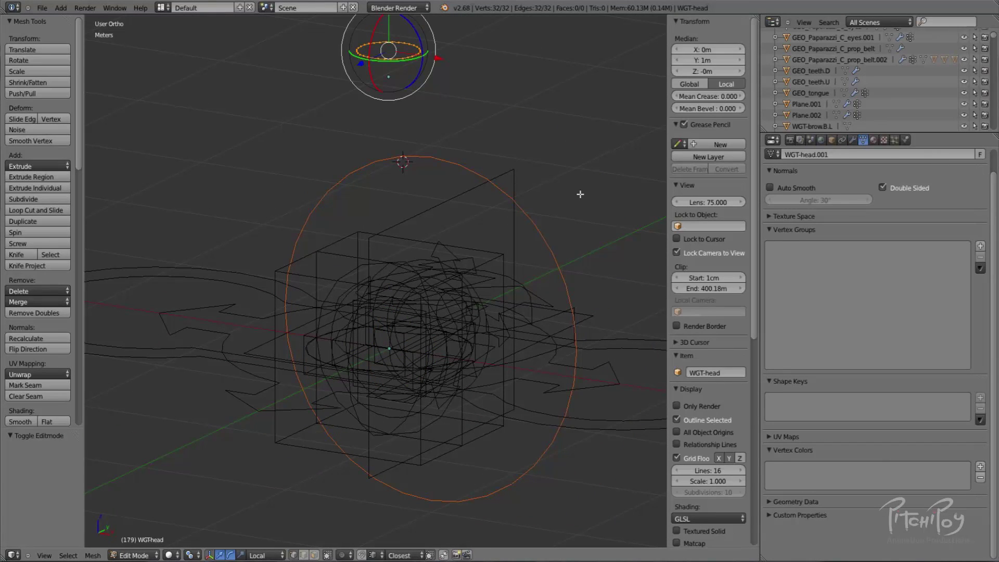
{"action": "key", "text": "Tab"}
{"action": "key", "text": "Tab"}
{"action": "key", "text": "s"}
{"action": "left_click", "coordinate": [462, 157]}
{"action": "key", "text": "Tab"}
Scale the mesh of the hips widget, WGT-hips, by about 0.434 in Edit Mode.
{"action": "right_click", "coordinate": [475, 173]}
{"action": "key", "text": "Tab"}
{"action": "key", "text": "s"}
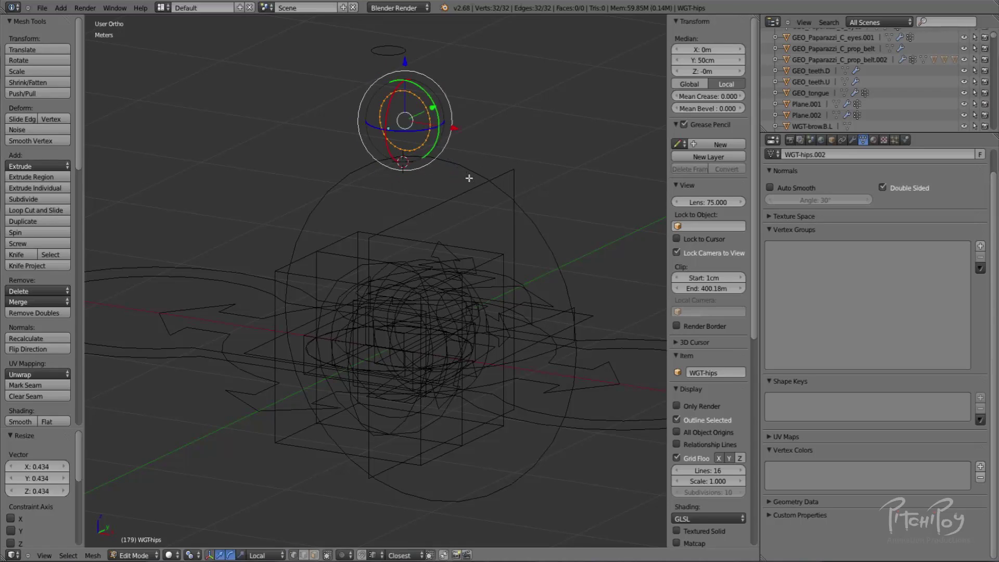
{"action": "left_click", "coordinate": [470, 179]}
{"action": "key", "text": "Tab"}
Scale down the mesh of the chest widget, WGT-chest, keeping it slightly larger than the hips circle.
{"action": "right_click", "coordinate": [504, 193]}
{"action": "key", "text": "Tab"}
{"action": "key", "text": "s"}
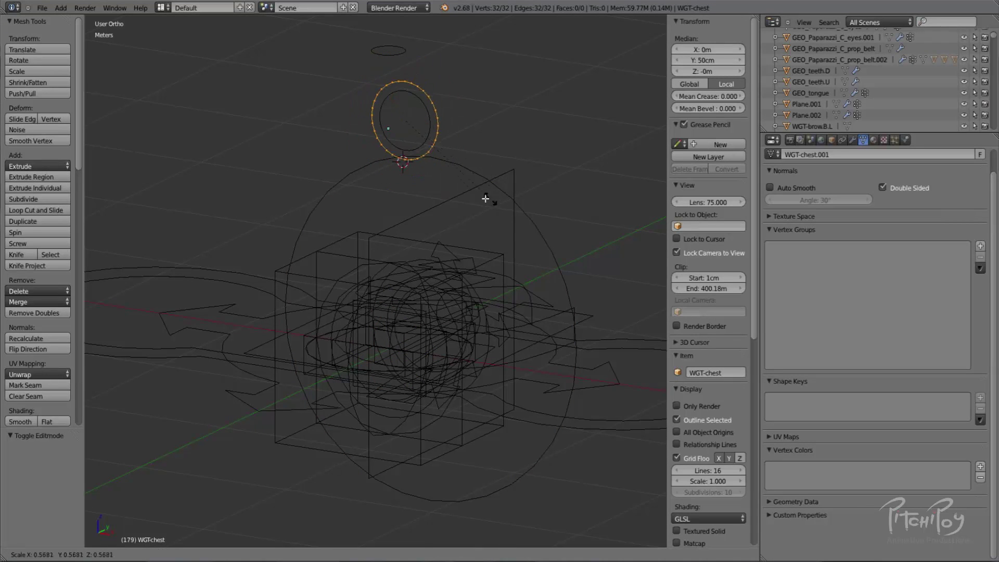
{"action": "left_click", "coordinate": [485, 199]}
{"action": "key", "text": "Tab"}
Scale down the mesh of the neck widget, WGT-neck, to about 16.4 cm across.
{"action": "right_click", "coordinate": [528, 216]}
{"action": "key", "text": "Tab"}
{"action": "key", "text": "s"}
{"action": "left_click", "coordinate": [556, 236]}
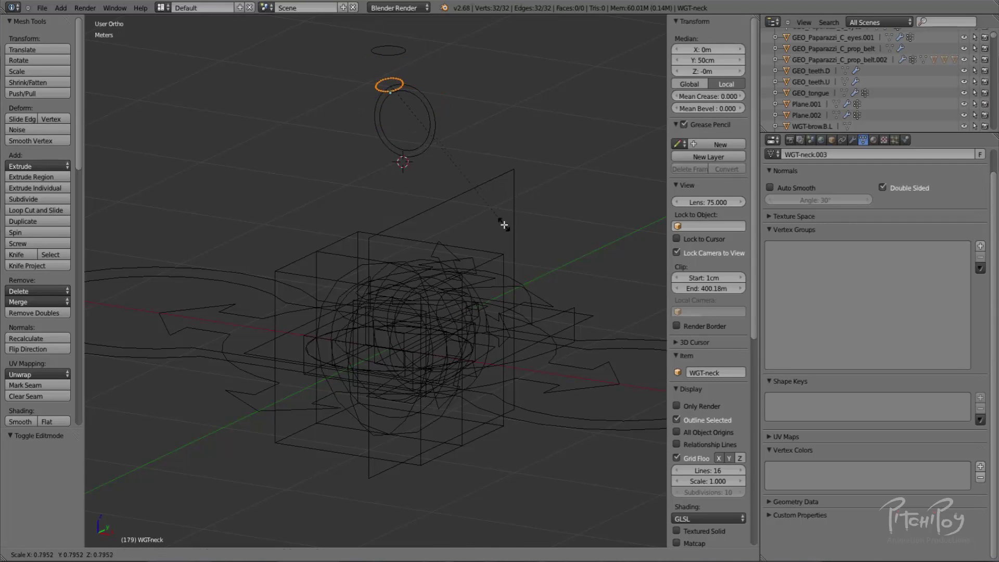
{"action": "key", "text": "Tab"}
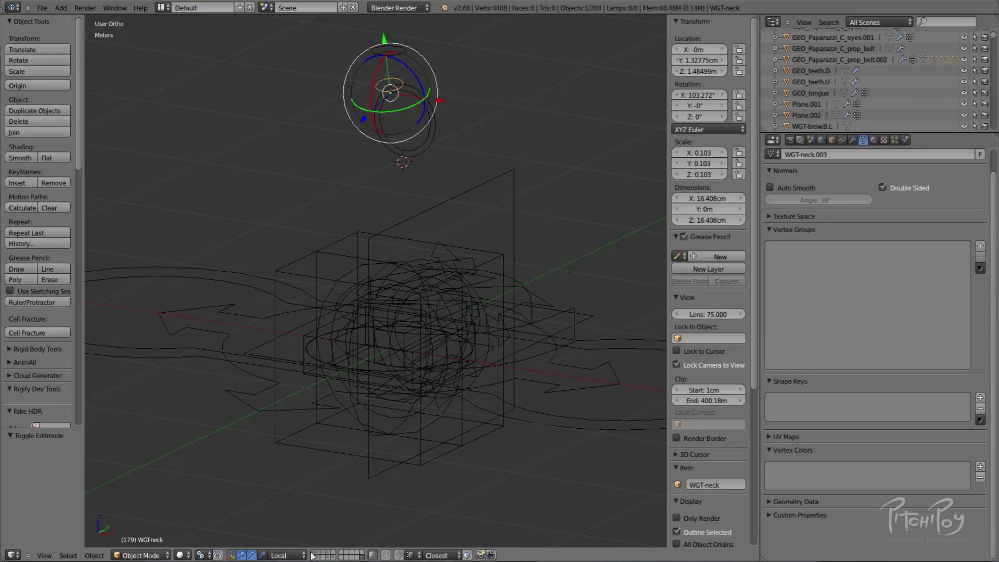
Switch back to the character's layer and inspect the control shapes around the torso and head.
{"action": "left_click", "coordinate": [312, 555], "text": "shift"}
{"action": "left_click", "coordinate": [313, 552]}
{"action": "scroll", "coordinate": [386, 214], "scroll_direction": "up", "scroll_amount": 4}
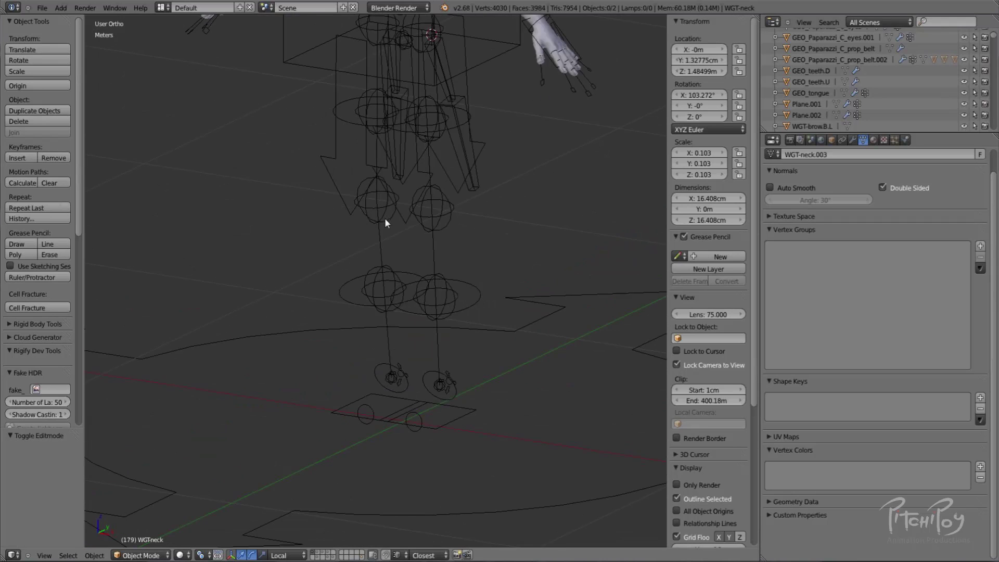
{"action": "middle_click_drag", "start_coordinate": [387, 214], "coordinate": [382, 357], "text": "shift"}
{"action": "scroll", "coordinate": [401, 240], "scroll_direction": "up", "scroll_amount": 1}
{"action": "middle_click_drag", "start_coordinate": [401, 238], "coordinate": [510, 277]}
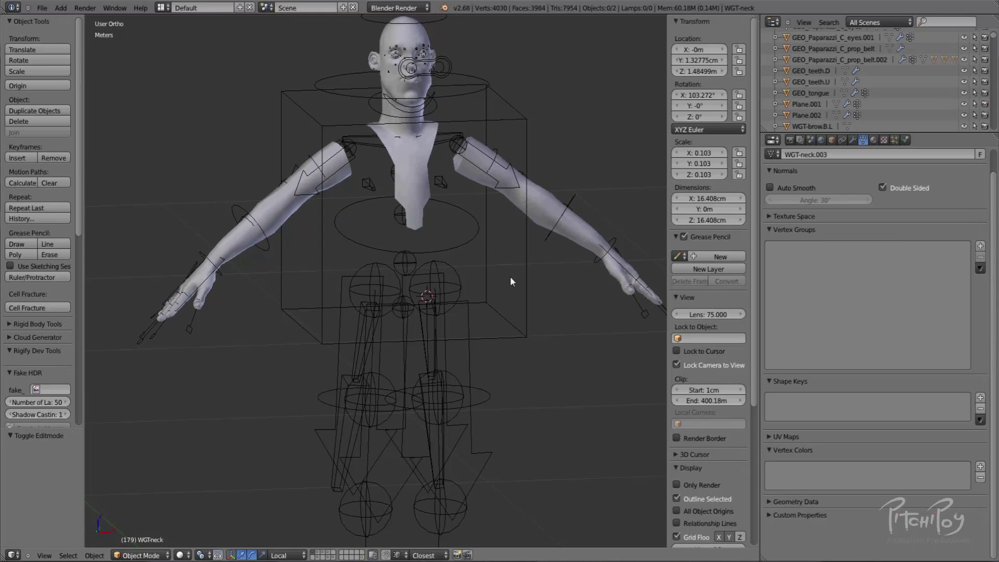
Return to the widget layer and scale the cube mesh of WGT-torso down to about 23.8 cm per side.
{"action": "left_click", "coordinate": [361, 557]}
{"action": "scroll", "coordinate": [439, 381], "scroll_direction": "down", "scroll_amount": 6}
{"action": "right_click", "coordinate": [460, 373]}
{"action": "right_click", "coordinate": [464, 374]}
{"action": "key", "text": "Tab"}
{"action": "key", "text": "s"}
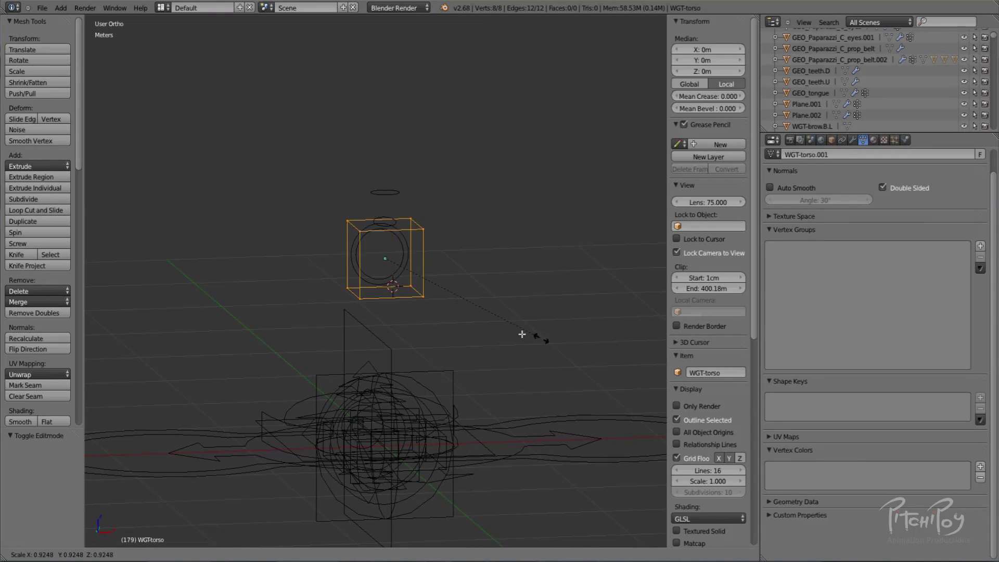
{"action": "left_click", "coordinate": [454, 319]}
{"action": "key", "text": "Tab"}
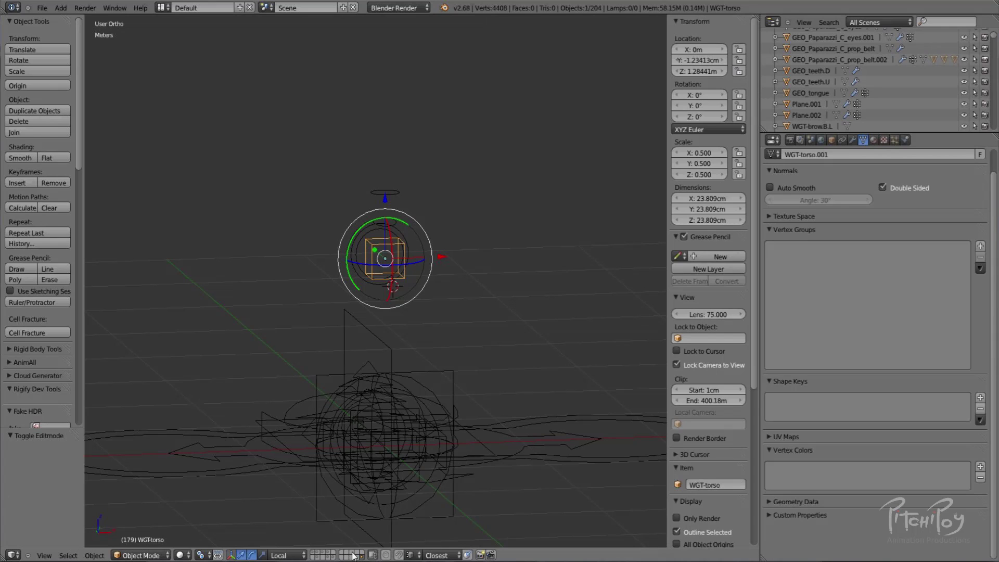
Show the character's layer, put the rig in Pose Mode, select the torso control and display the deform bone layer.
{"action": "left_click", "coordinate": [316, 555]}
{"action": "scroll", "coordinate": [395, 359], "scroll_direction": "up", "scroll_amount": 6}
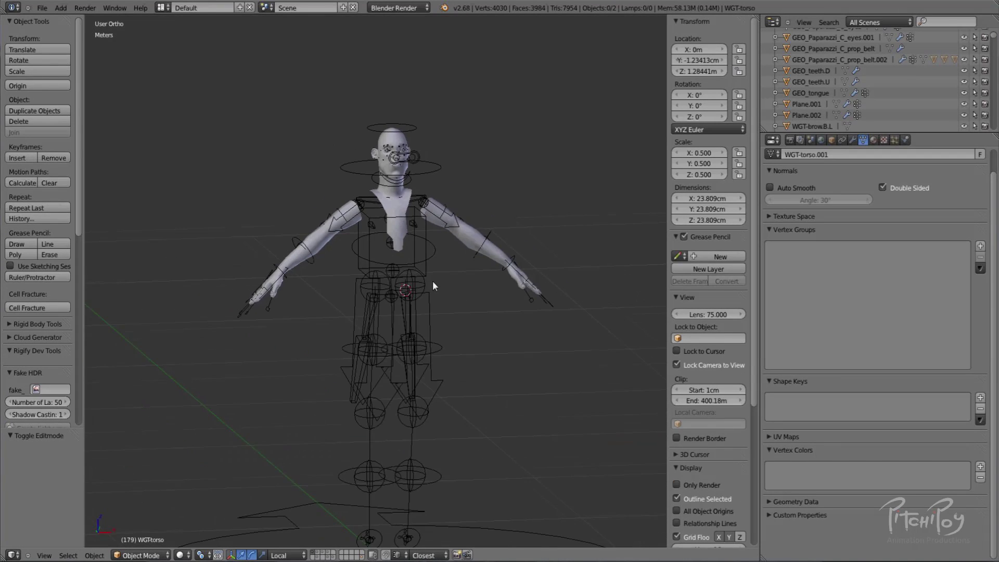
{"action": "right_click", "coordinate": [458, 252]}
{"action": "key", "text": "ctrl+Tab"}
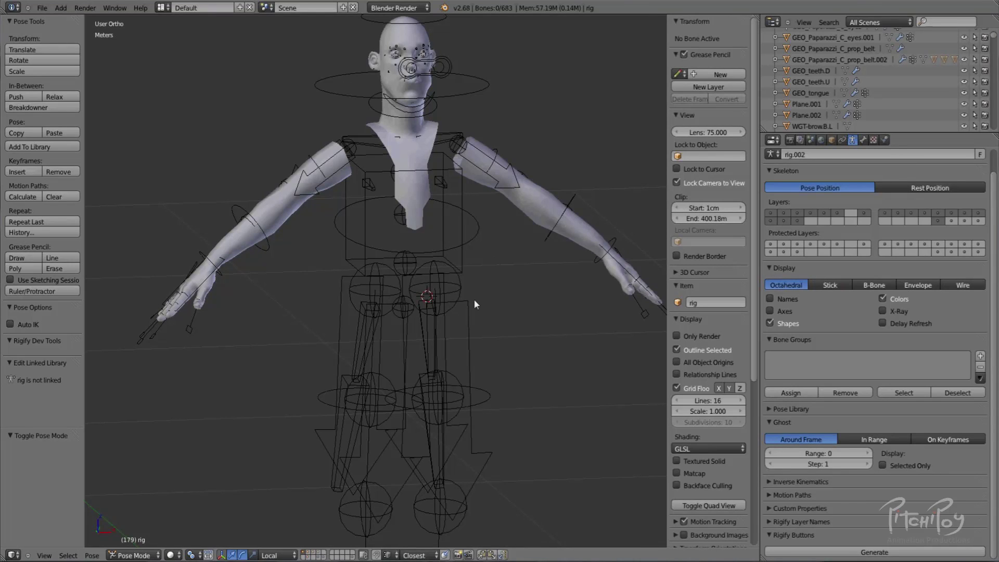
{"action": "right_click", "coordinate": [471, 251]}
{"action": "left_click", "coordinate": [952, 222], "text": "shift"}
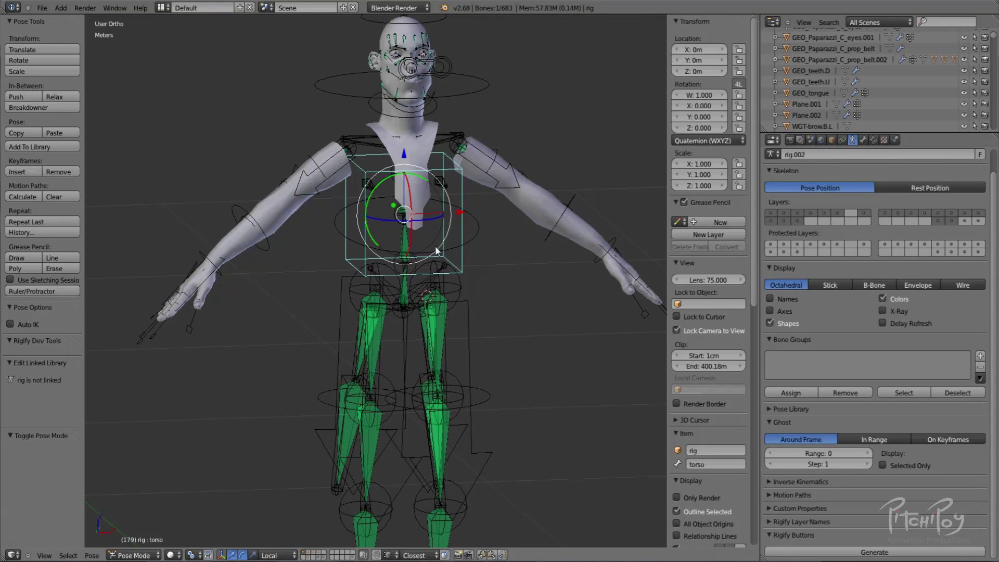
Switch to wireframe shading and try moving the torso control to test how the skeleton follows, cancelling each move.
{"action": "key", "text": "z"}
{"action": "key", "text": "g"}
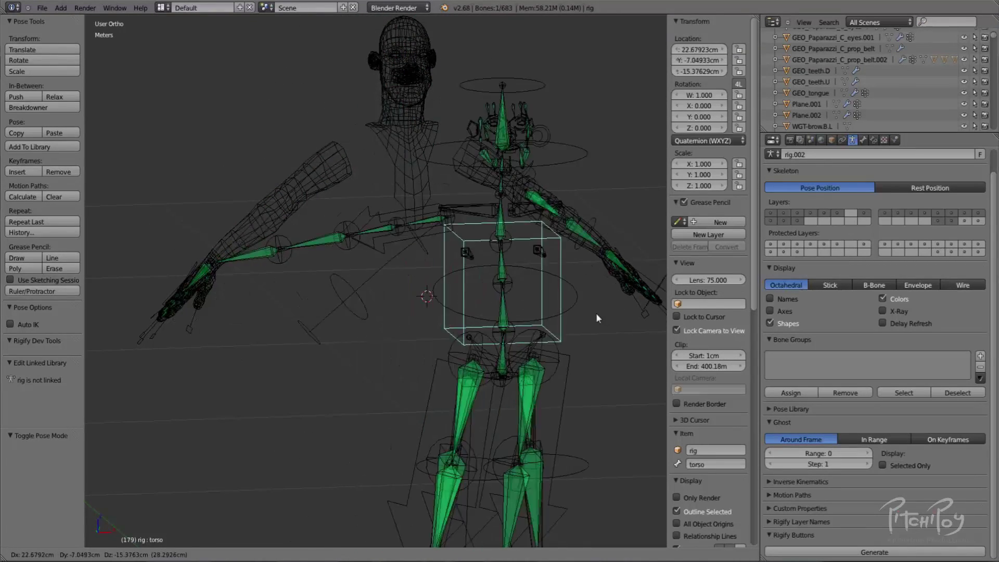
{"action": "right_click", "coordinate": [484, 291]}
{"action": "middle_click_drag", "start_coordinate": [490, 294], "coordinate": [446, 283]}
{"action": "key", "text": "g"}
{"action": "key", "text": "Escape"}
Try rotating the torso control in the right orthographic view, then cancel the rotation.
{"action": "middle_click_drag", "start_coordinate": [419, 337], "coordinate": [430, 176]}
{"action": "key", "text": "KP_3"}
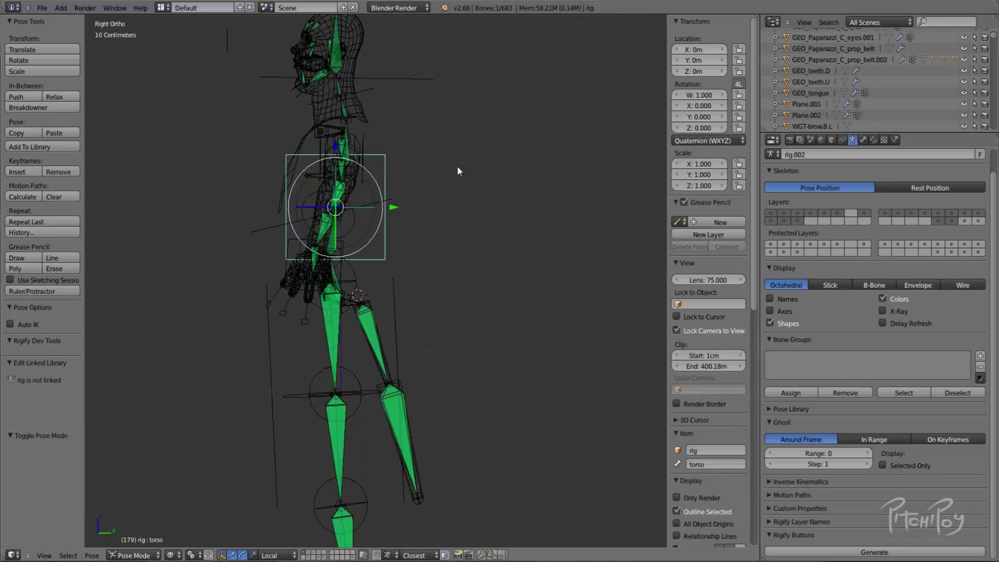
{"action": "key", "text": "r"}
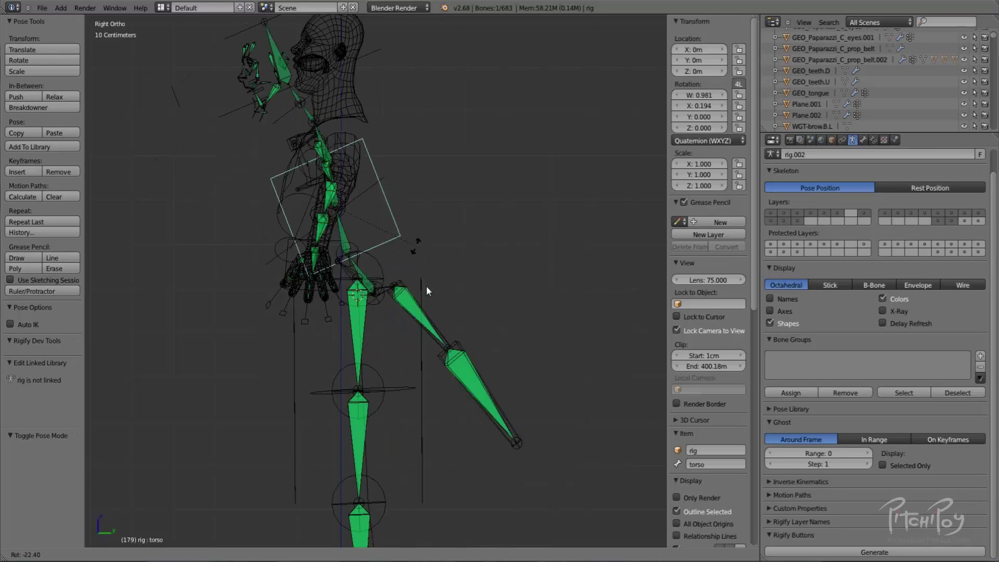
{"action": "right_click", "coordinate": [416, 265]}
Select the left foot IK control and try lifting it forward in side view, then cancel the move.
{"action": "middle_click_drag", "start_coordinate": [415, 296], "coordinate": [441, 73], "text": "shift"}
{"action": "right_click", "coordinate": [377, 538]}
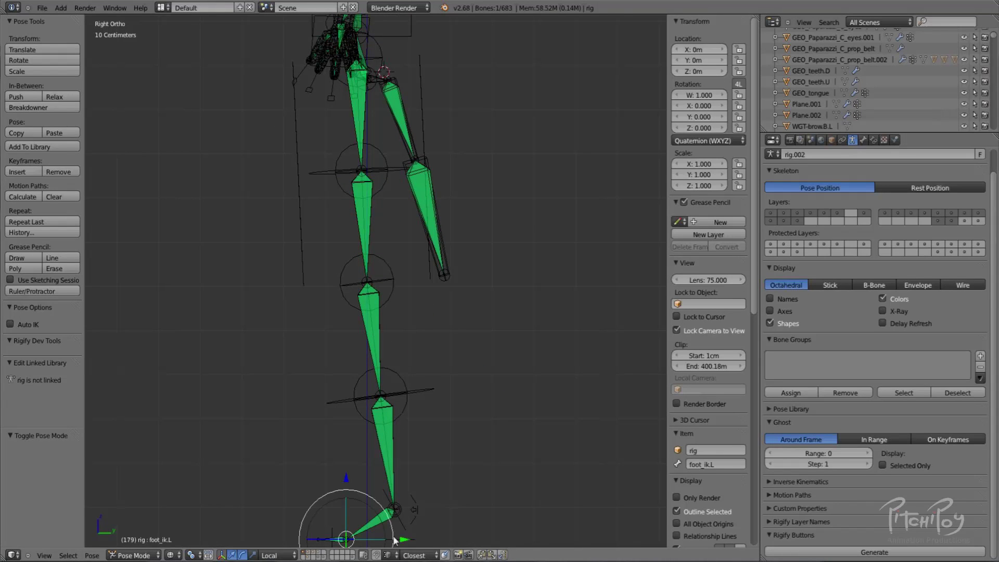
{"action": "key", "text": "g"}
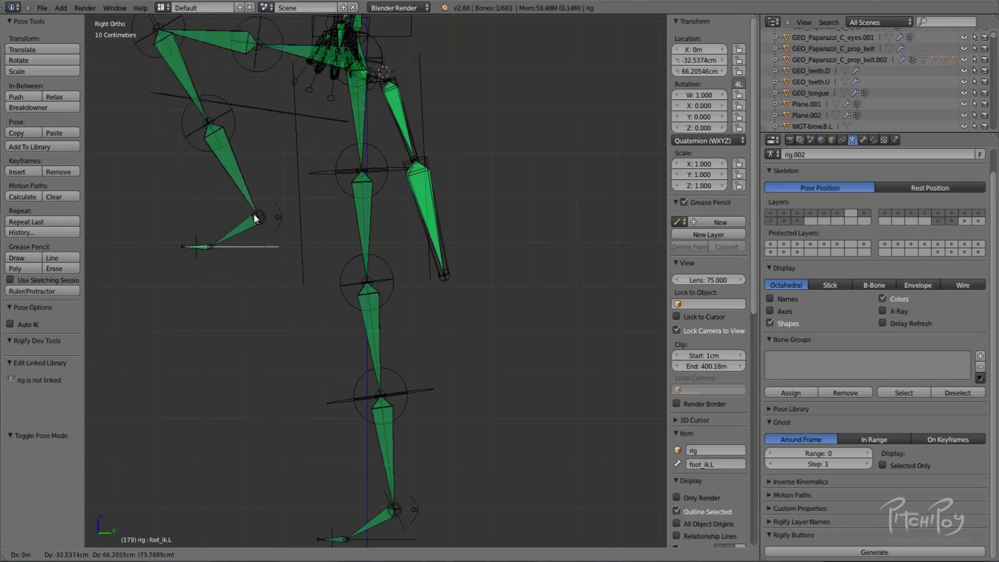
{"action": "right_click", "coordinate": [381, 531]}
{"action": "middle_click_drag", "start_coordinate": [381, 531], "coordinate": [497, 448]}
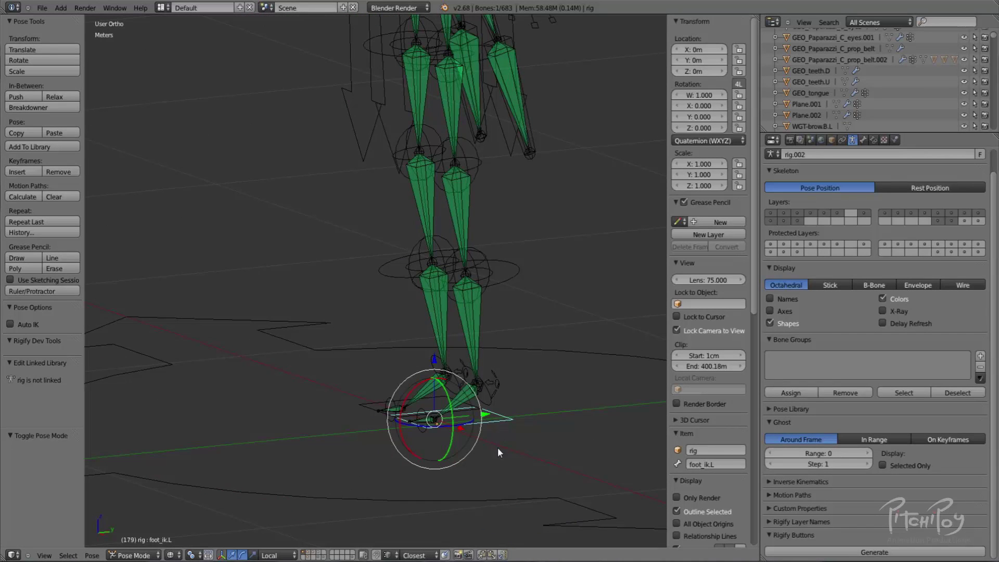
Move the left foot IK control about 50.4 cm forward and 39.7 cm up in side view, then try further leg positions.
{"action": "key", "text": "KP_3"}
{"action": "key", "text": "g"}
{"action": "left_click", "coordinate": [299, 256]}
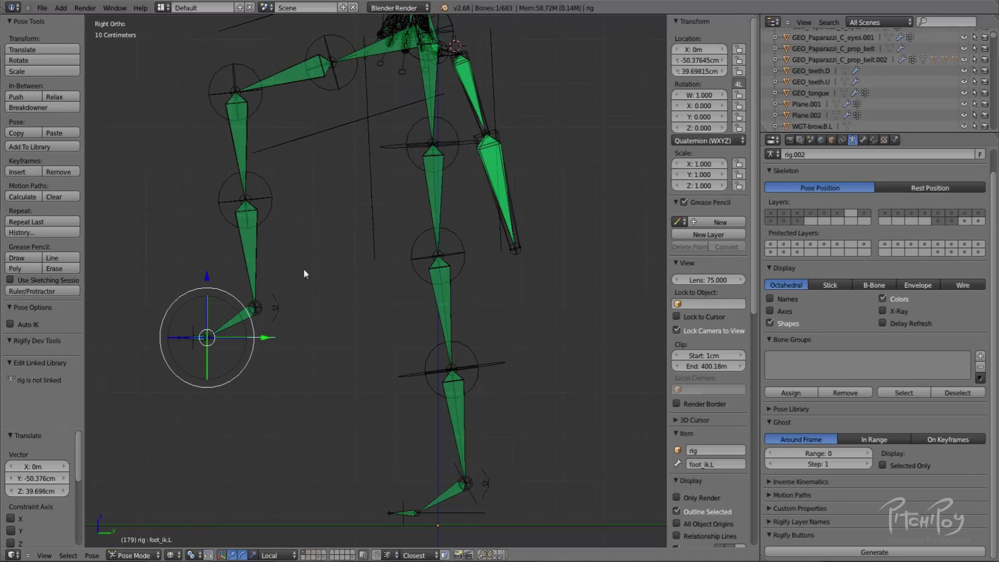
{"action": "middle_click_drag", "start_coordinate": [302, 261], "coordinate": [364, 384], "text": "shift"}
{"action": "key", "text": "g"}
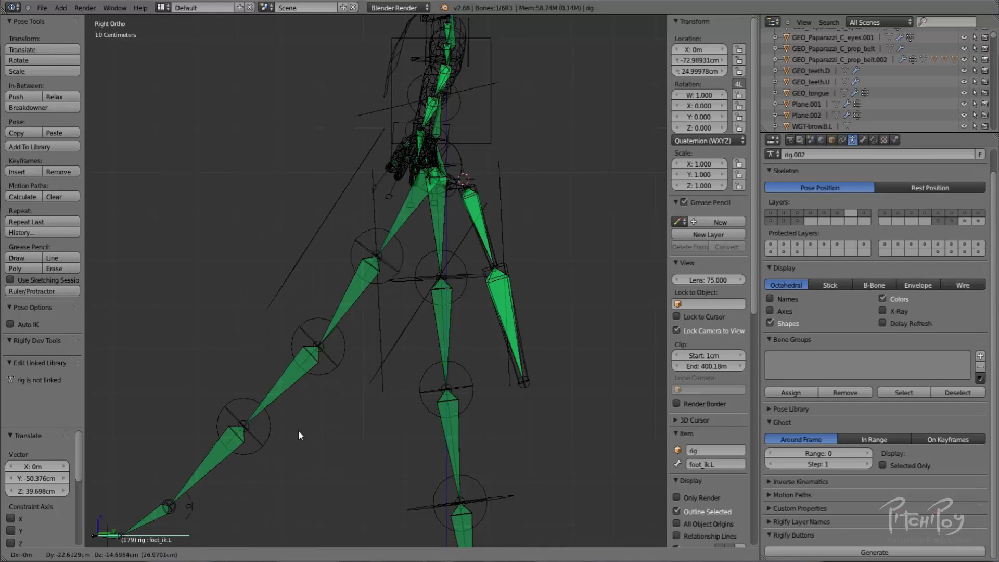
{"action": "right_click", "coordinate": [339, 424]}
{"action": "scroll", "coordinate": [340, 420], "scroll_direction": "down", "scroll_amount": 3}
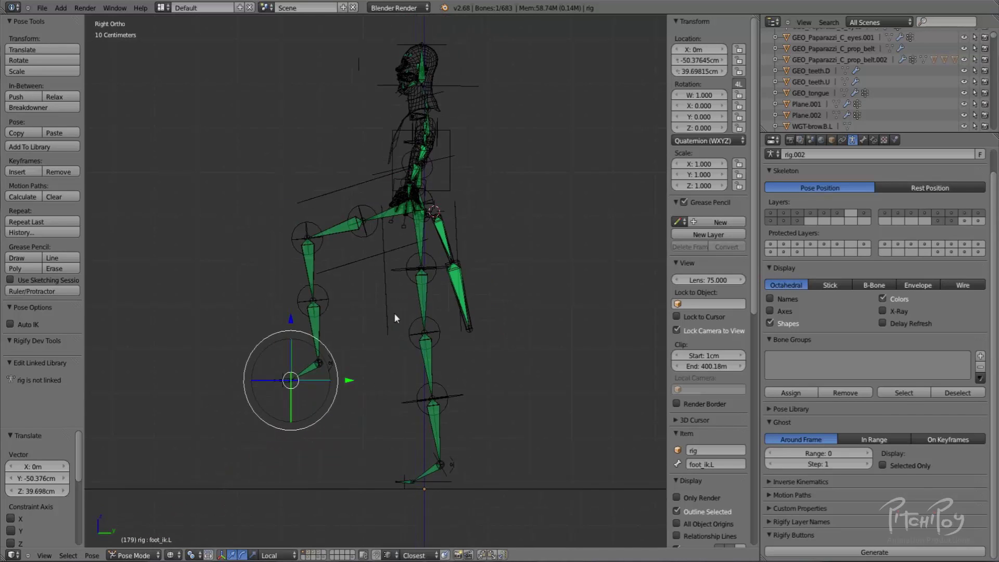
{"action": "key", "text": "g"}
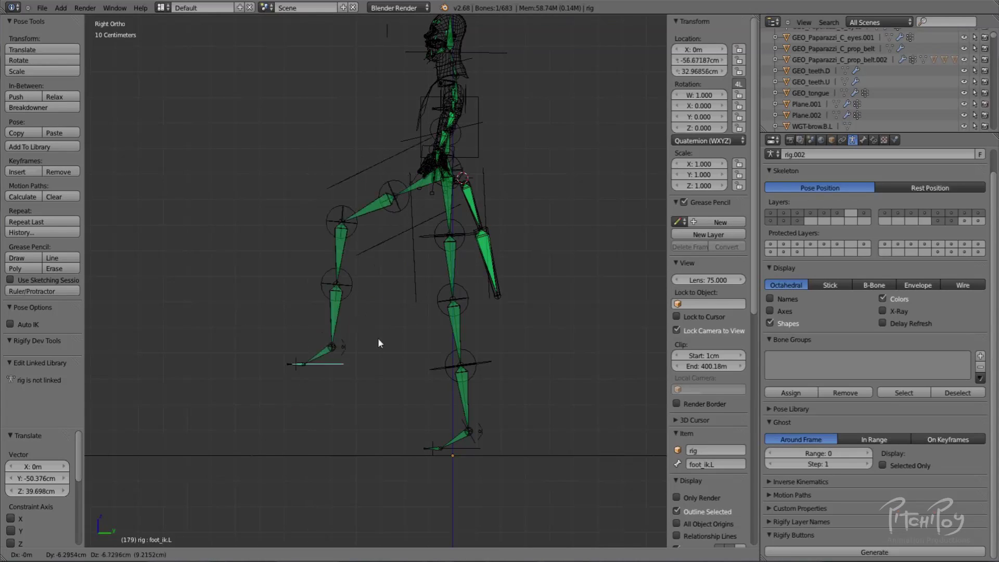
{"action": "right_click", "coordinate": [420, 308]}
Clear the left foot control's location, then select the left hand IK control and try moving it.
{"action": "middle_click_drag", "start_coordinate": [451, 186], "coordinate": [451, 289]}
{"action": "right_click", "coordinate": [501, 238]}
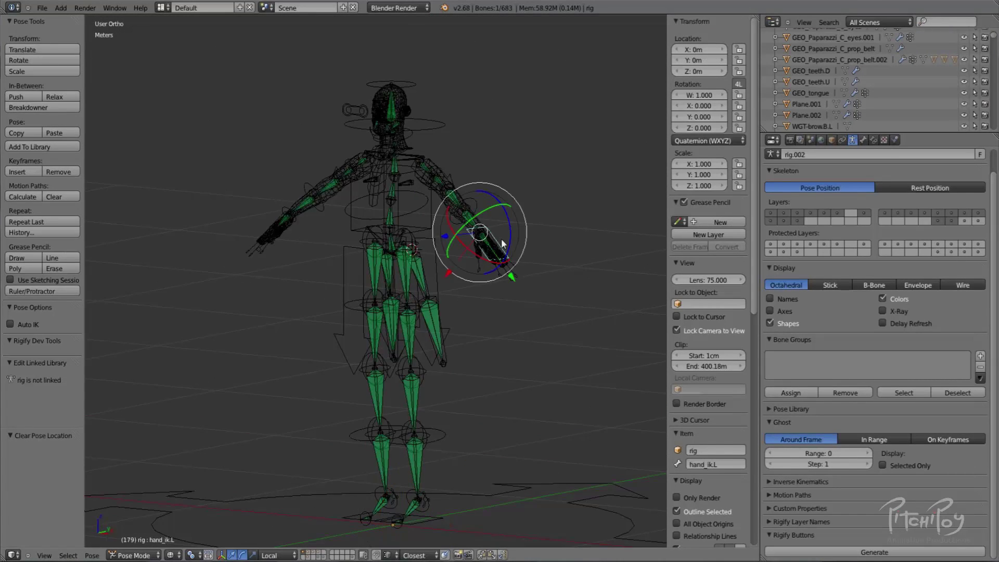
{"action": "key", "text": "alt+g"}
{"action": "scroll", "coordinate": [502, 251], "scroll_direction": "up", "scroll_amount": 3}
{"action": "key", "text": "g"}
{"action": "right_click", "coordinate": [467, 216]}
{"action": "middle_click_drag", "start_coordinate": [468, 216], "coordinate": [569, 321]}
Return to solid shading and move the left hand IK control toward the shoulder, about -21.1 cm in X and 17.8 cm in Z.
{"action": "key", "text": "z"}
{"action": "mouse_move", "coordinate": [516, 345]}
{"action": "middle_mouse_down", "text": "shift"}
{"action": "mouse_move", "coordinate": [446, 435]}
{"action": "mouse_move", "coordinate": [442, 460]}
{"action": "middle_mouse_up", "text": "shift"}
{"action": "key", "text": "g"}
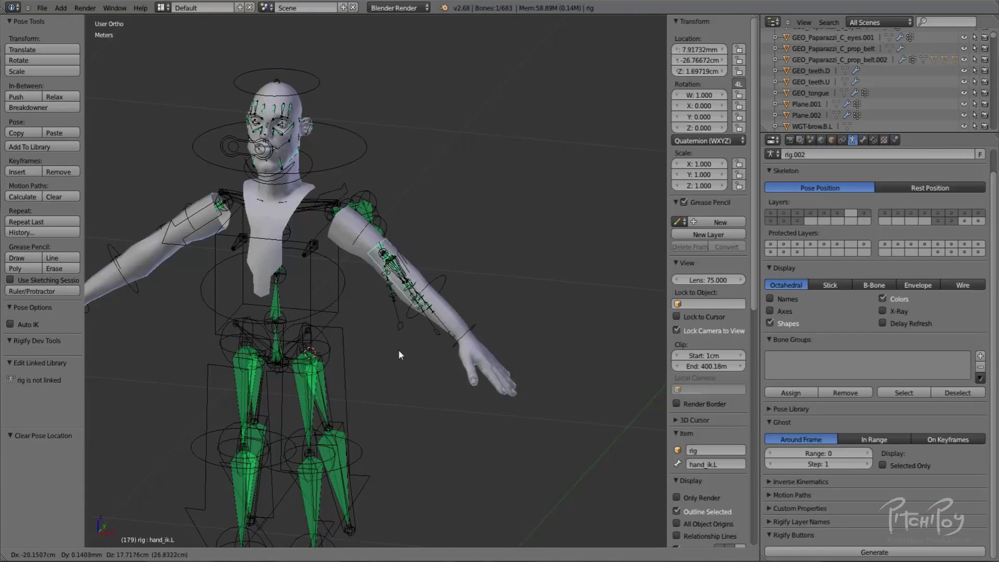
{"action": "left_click", "coordinate": [363, 337]}
{"action": "middle_click_drag", "start_coordinate": [398, 347], "coordinate": [323, 346]}
{"action": "scroll", "coordinate": [323, 345], "scroll_direction": "up", "scroll_amount": 2}
Try several other positions for the left hand IK control to test the arm's bend and stretch, cancelling each move.
{"action": "key", "text": "g"}
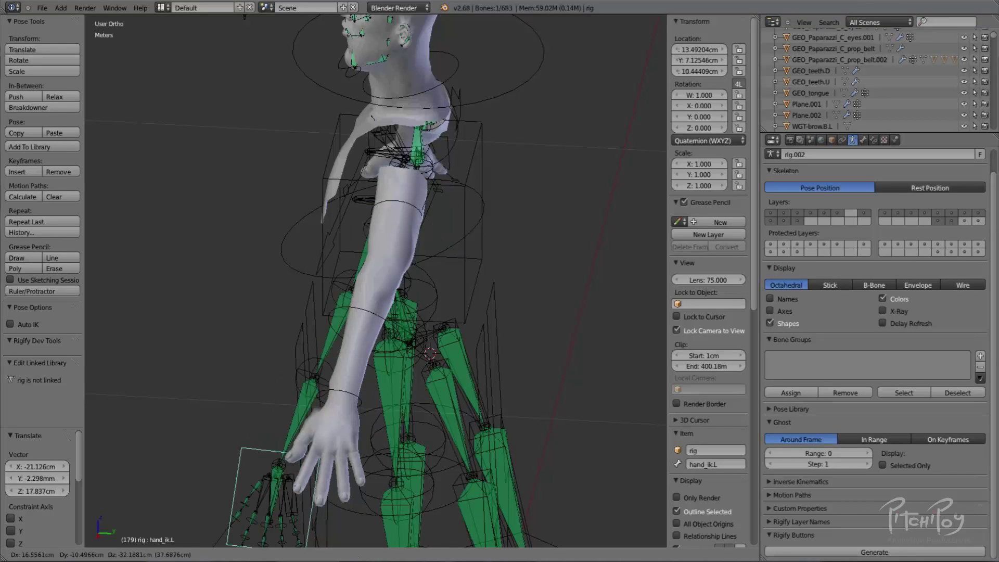
{"action": "right_click", "coordinate": [339, 461]}
{"action": "scroll", "coordinate": [352, 407], "scroll_direction": "down", "scroll_amount": 4}
{"action": "middle_click_drag", "start_coordinate": [352, 407], "coordinate": [383, 346], "text": "shift"}
{"action": "key", "text": "g"}
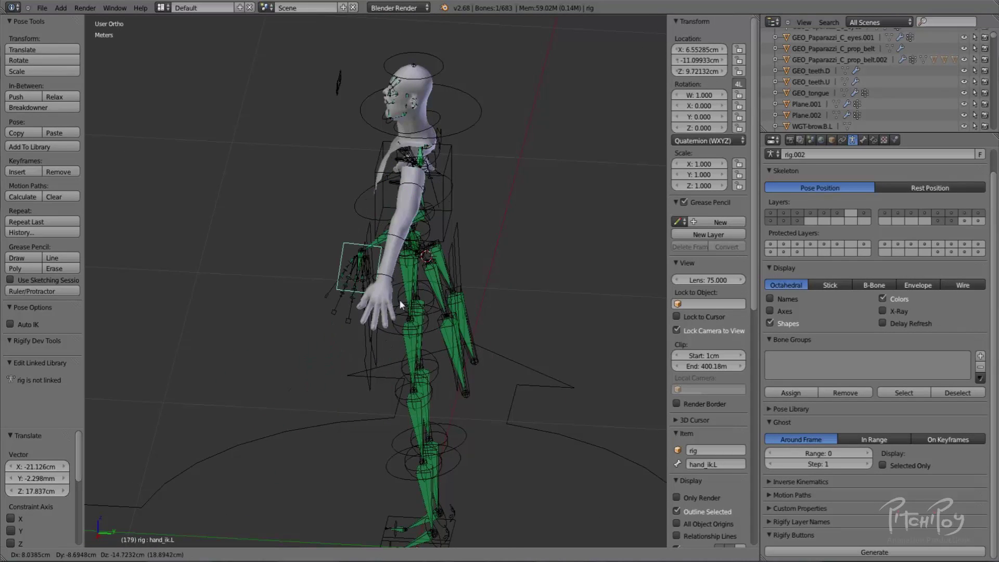
{"action": "right_click", "coordinate": [359, 472]}
{"action": "middle_click_drag", "start_coordinate": [377, 445], "coordinate": [462, 318], "text": "shift"}
Clear the pose location of all the rig's visible bones and deselect them.
{"action": "key", "text": "a"}
{"action": "key", "text": "a"}
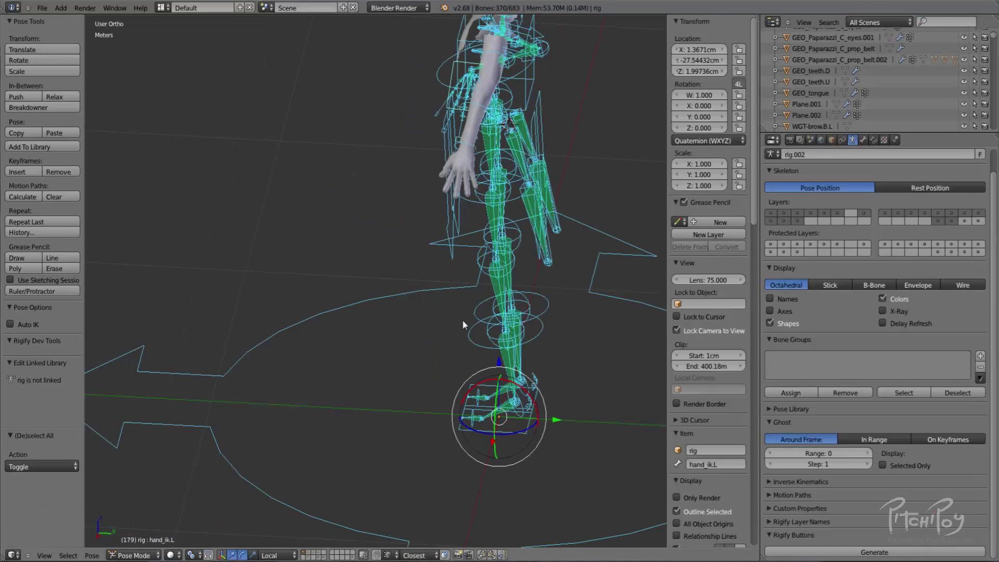
{"action": "key", "text": "alt+g"}
{"action": "key", "text": "a"}
Move the left foot IK control about 45.8 cm forward and 11.4 cm sideways, then clear its location in side view.
{"action": "middle_click_drag", "start_coordinate": [448, 233], "coordinate": [445, 282]}
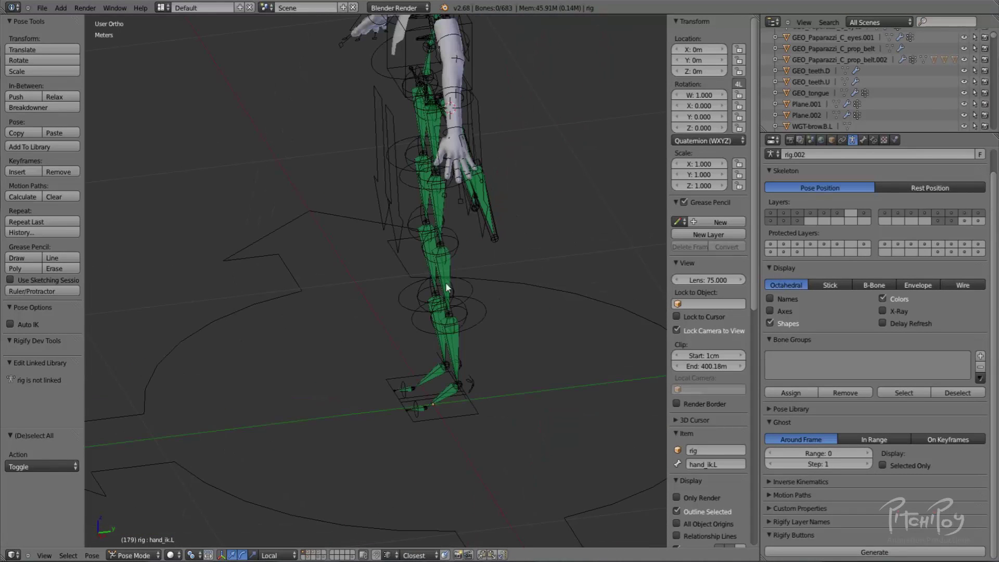
{"action": "key", "text": "g"}
{"action": "left_click", "coordinate": [355, 419]}
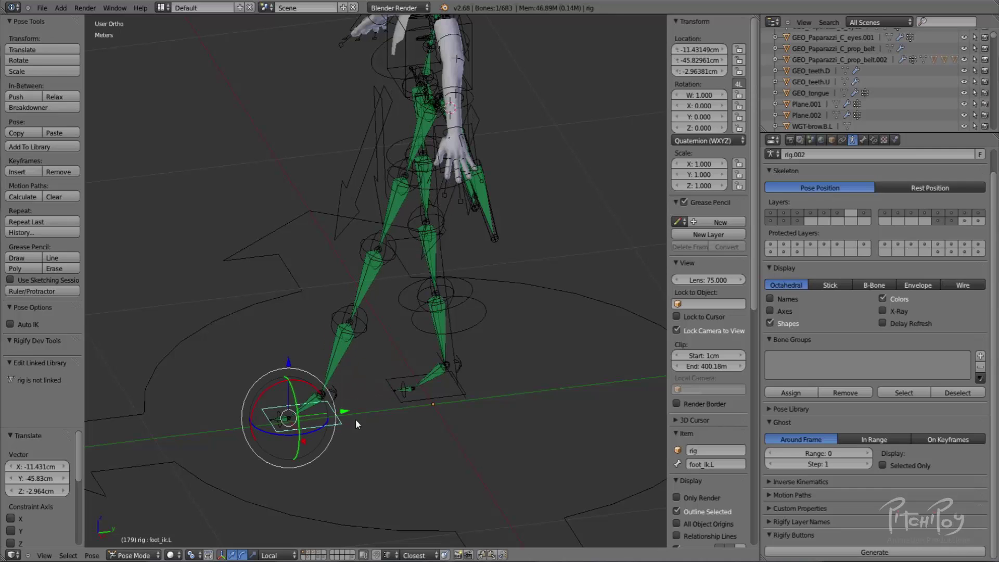
{"action": "key", "text": "KP_3"}
{"action": "key", "text": "alt+g"}
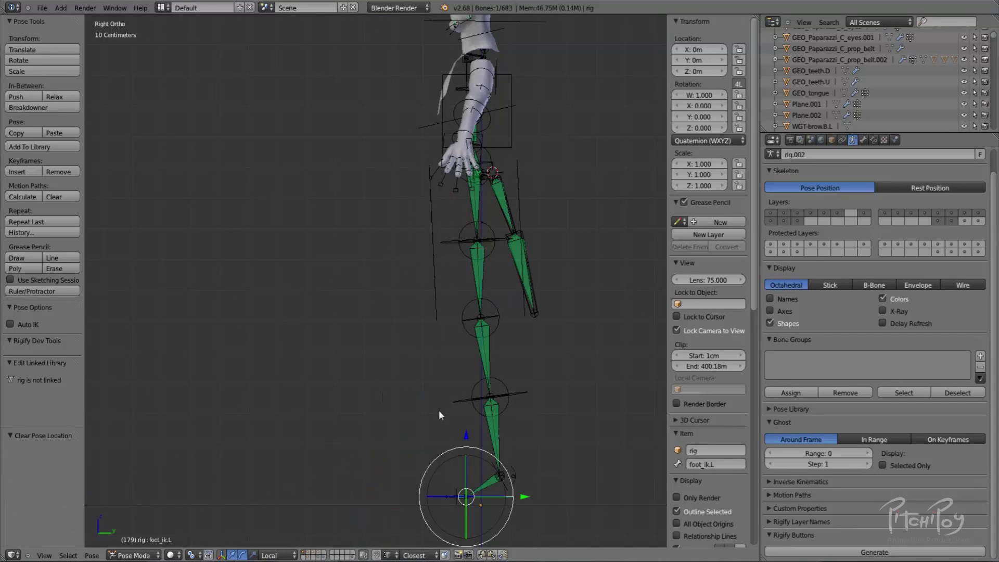
Raise the left foot IK control, try stretching the leg far forward, then clear the control's location.
{"action": "key", "text": "g"}
{"action": "left_click", "coordinate": [404, 348]}
{"action": "key", "text": "g"}
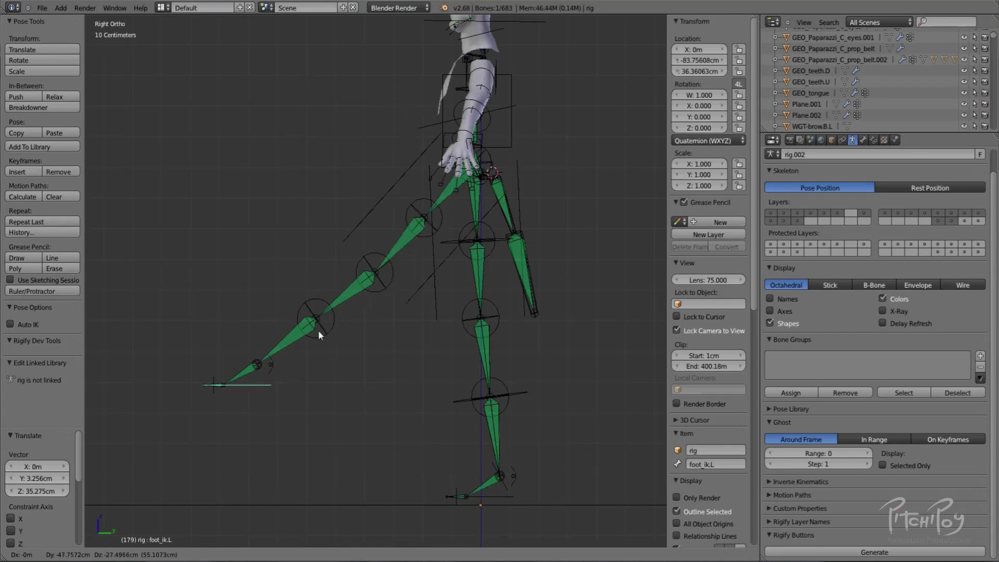
{"action": "right_click", "coordinate": [491, 311]}
{"action": "key", "text": "alt+g"}
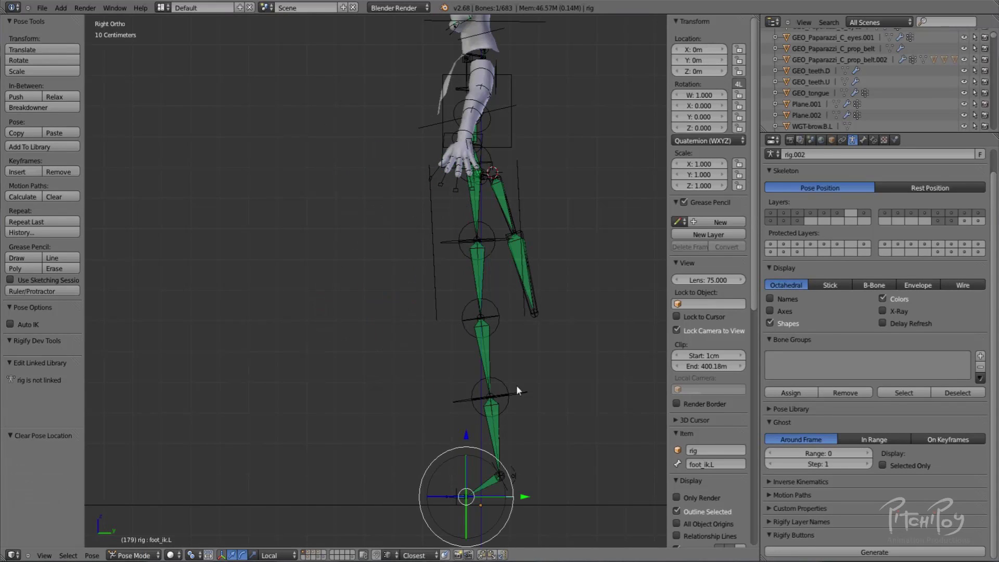
Try rotating and raising the left foot IK control, cancelling both changes.
{"action": "key", "text": "r"}
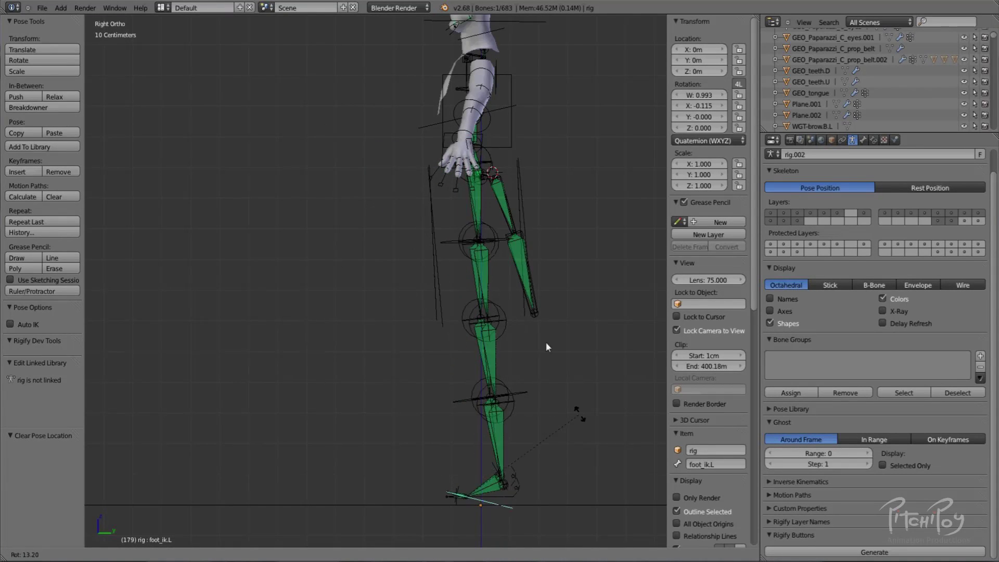
{"action": "key", "text": "Escape"}
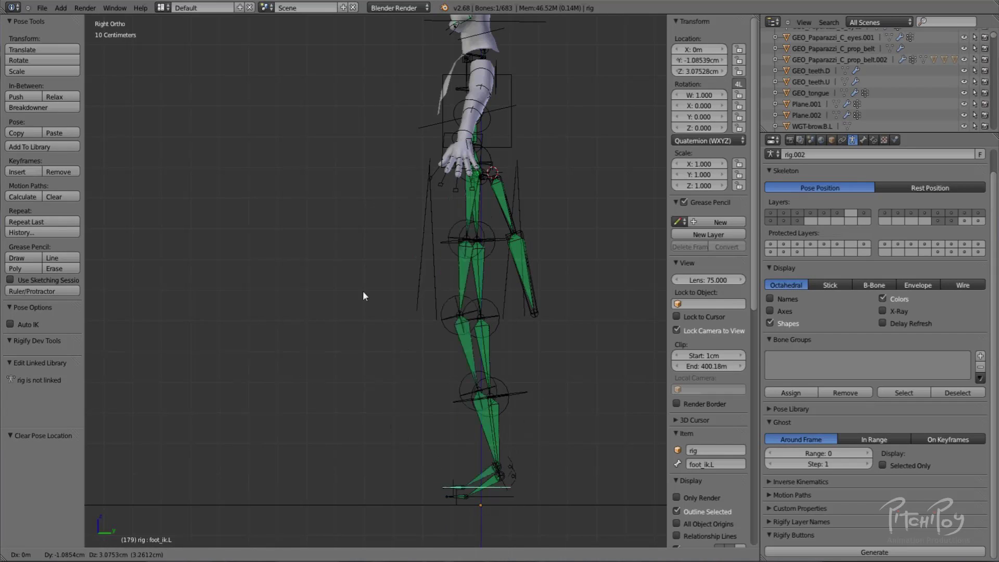
{"action": "middle_click_drag", "start_coordinate": [560, 394], "coordinate": [529, 361]}
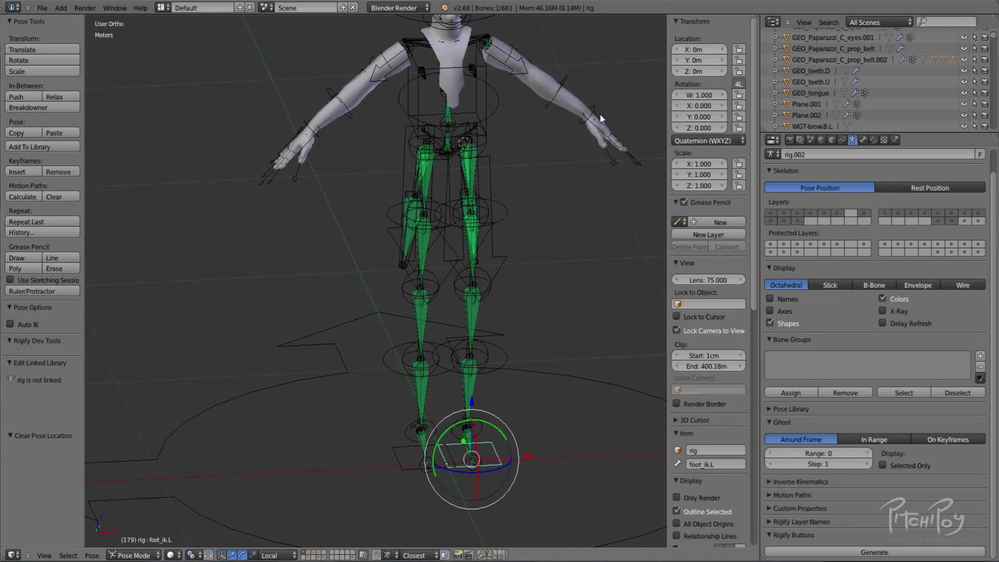
Select the left hand FK control at the wrist and try rotating it, cancelling the rotation.
{"action": "right_click", "coordinate": [594, 127]}
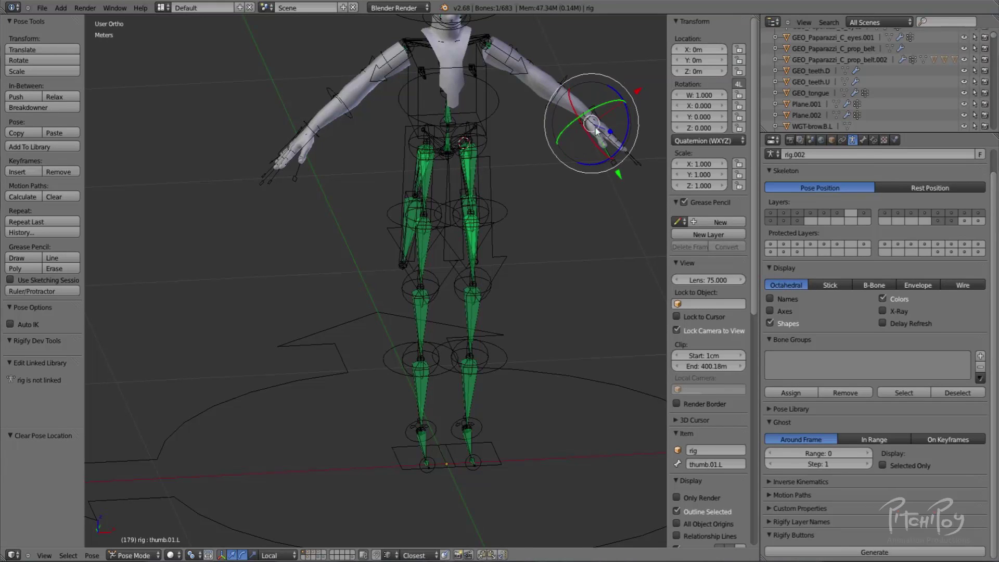
{"action": "right_click", "coordinate": [594, 127]}
{"action": "right_click", "coordinate": [594, 128]}
{"action": "right_click", "coordinate": [593, 129]}
{"action": "right_click", "coordinate": [592, 129]}
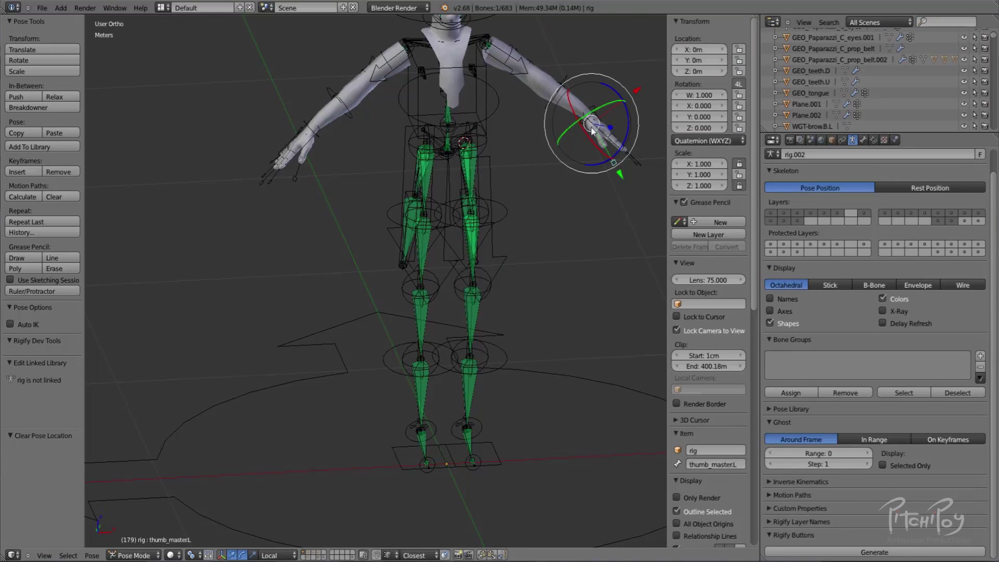
{"action": "right_click", "coordinate": [592, 129]}
{"action": "right_click", "coordinate": [590, 127]}
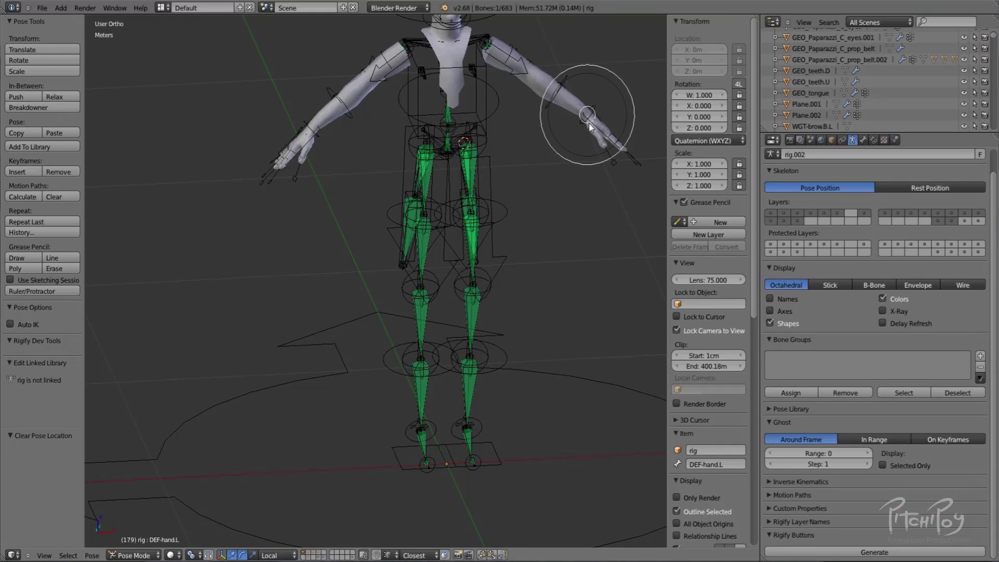
{"action": "key", "text": "z"}
{"action": "right_click", "coordinate": [586, 123]}
{"action": "key", "text": "r"}
{"action": "right_click", "coordinate": [549, 144]}
{"action": "middle_click_drag", "start_coordinate": [546, 145], "coordinate": [533, 382], "text": "shift"}
{"action": "key", "text": "z"}
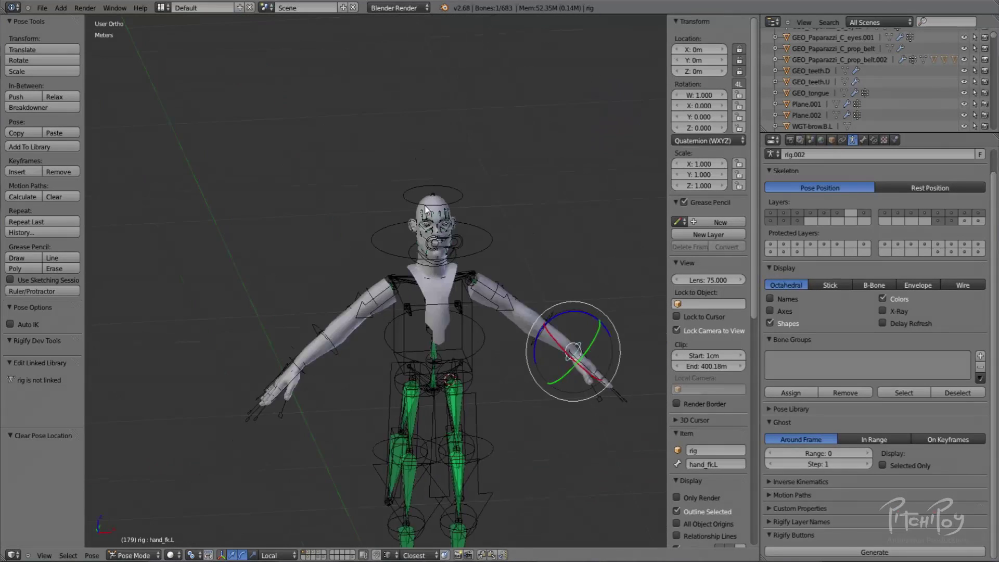
Select the chest control and try rotating it with the mesh in wireframe, cancelling the rotation.
{"action": "scroll", "coordinate": [426, 209], "scroll_direction": "up", "scroll_amount": 2}
{"action": "right_click", "coordinate": [526, 145]}
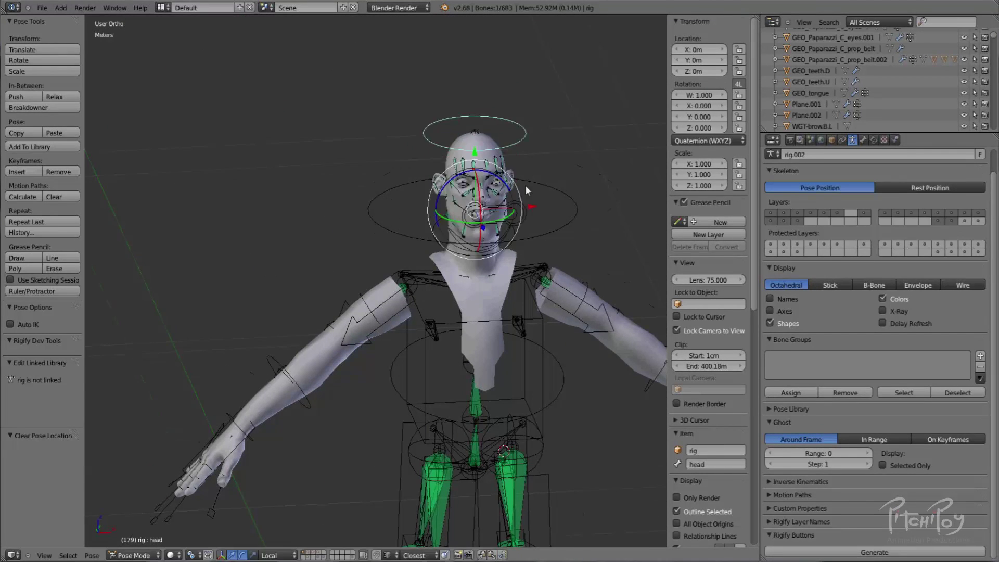
{"action": "scroll", "coordinate": [526, 186], "scroll_direction": "up", "scroll_amount": 3}
{"action": "key", "text": "z"}
{"action": "right_click", "coordinate": [608, 208]}
{"action": "key", "text": "r"}
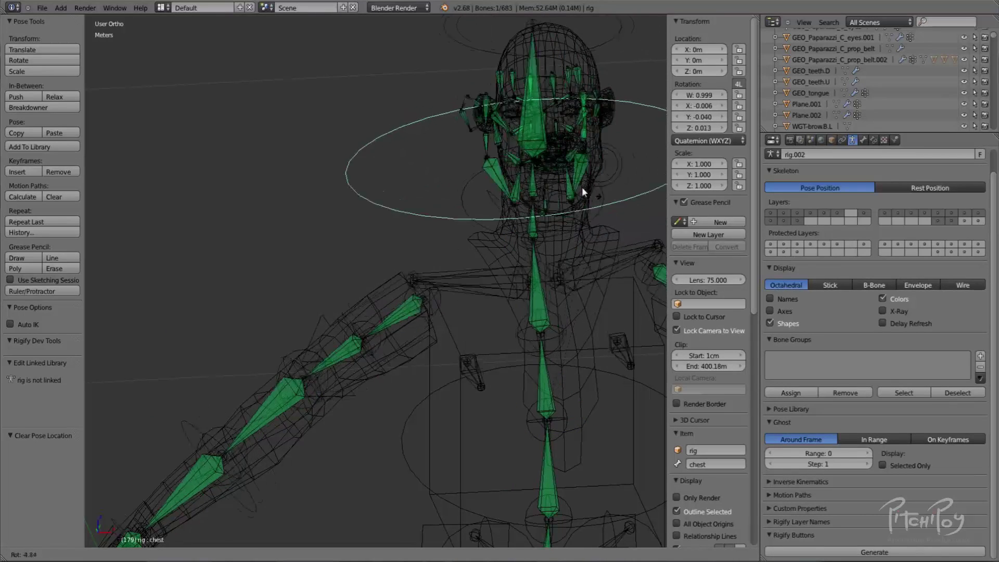
{"action": "right_click", "coordinate": [597, 232]}
{"action": "scroll", "coordinate": [541, 247], "scroll_direction": "down", "scroll_amount": 4}
{"action": "middle_click_drag", "start_coordinate": [442, 257], "coordinate": [374, 255]}
{"action": "scroll", "coordinate": [440, 320], "scroll_direction": "up", "scroll_amount": 1}
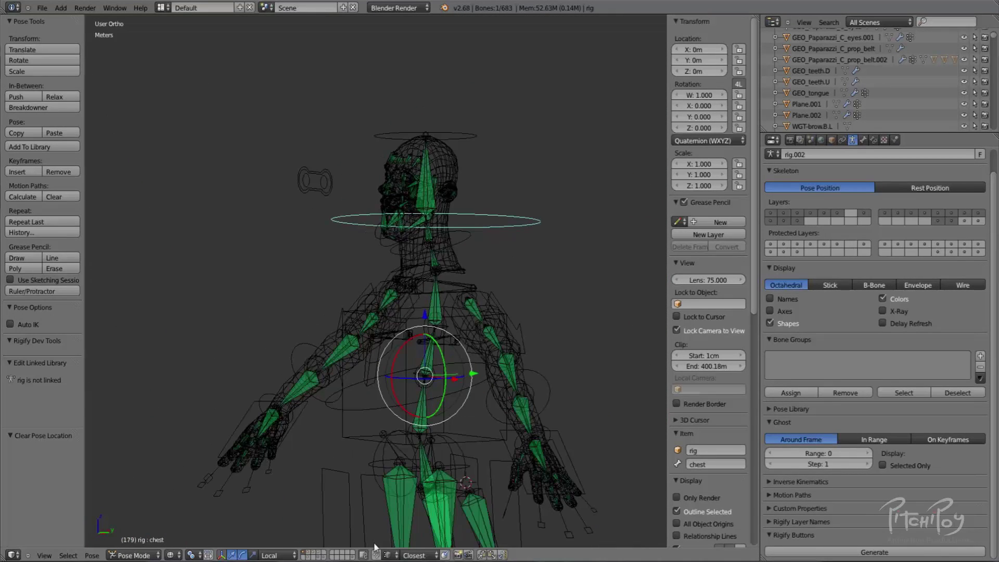
Show the widget layer and try moving the WGT-hips mesh in Edit Mode, cancelling the move.
{"action": "left_click", "coordinate": [351, 557], "text": "shift"}
{"action": "right_click", "coordinate": [562, 327]}
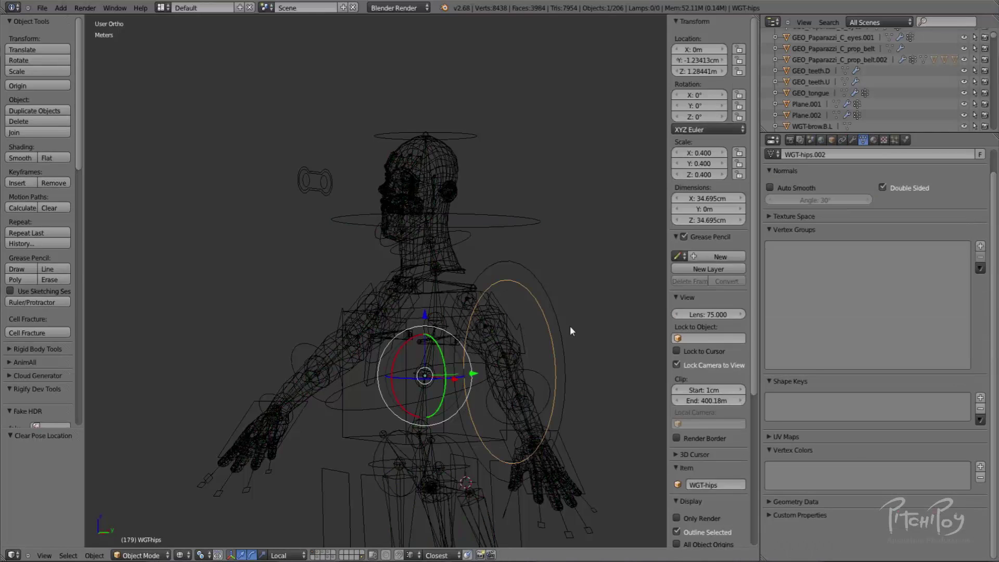
{"action": "key", "text": "Tab"}
{"action": "key", "text": "g"}
{"action": "right_click", "coordinate": [552, 330]}
{"action": "key", "text": "Tab"}
Edit the WGT-chest mesh and move it along the Y axis so the chest control's circle sits at shoulder level.
{"action": "right_click", "coordinate": [556, 330]}
{"action": "key", "text": "Tab"}
{"action": "key", "text": "g"}
{"action": "right_click", "coordinate": [571, 347]}
{"action": "key", "text": "KP_3"}
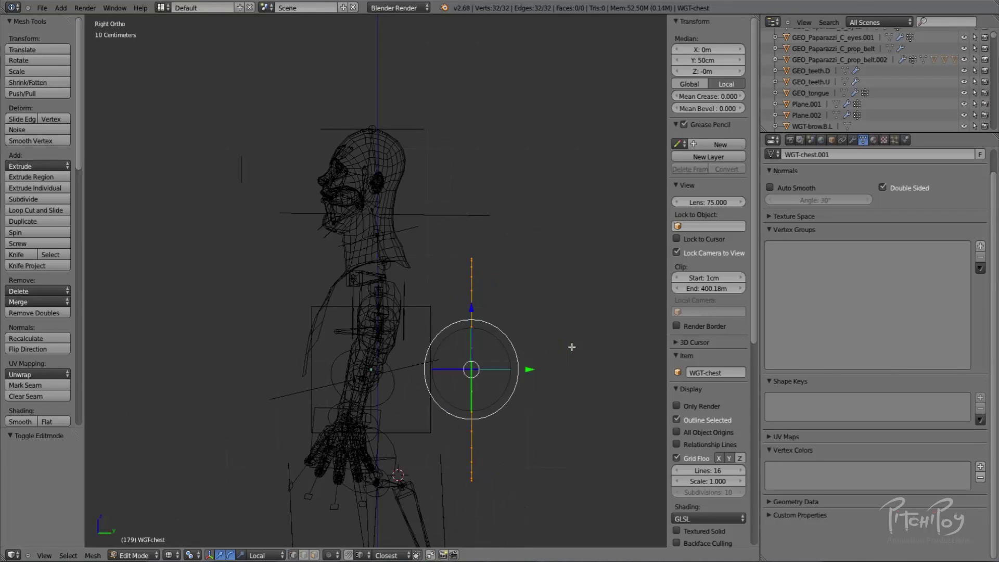
{"action": "key", "text": "g"}
{"action": "key", "text": "y"}
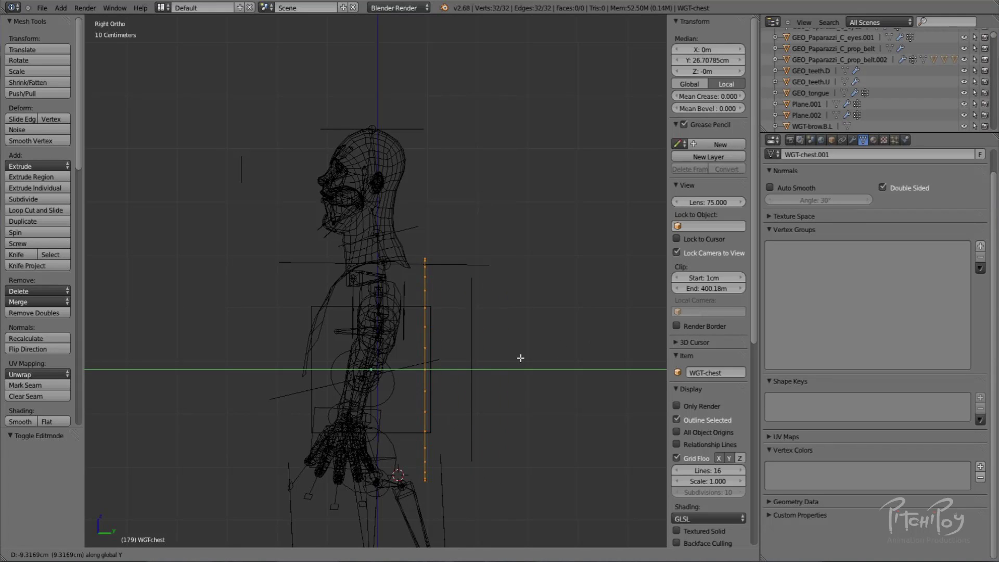
{"action": "left_click", "coordinate": [514, 358]}
{"action": "key", "text": "Tab"}
Return to solid shading, hide the widget layer and put the rig back in Pose Mode.
{"action": "middle_click_drag", "start_coordinate": [392, 308], "coordinate": [528, 294]}
{"action": "key", "text": "z"}
{"action": "right_click", "coordinate": [537, 287]}
{"action": "key", "text": "ctrl+Tab"}
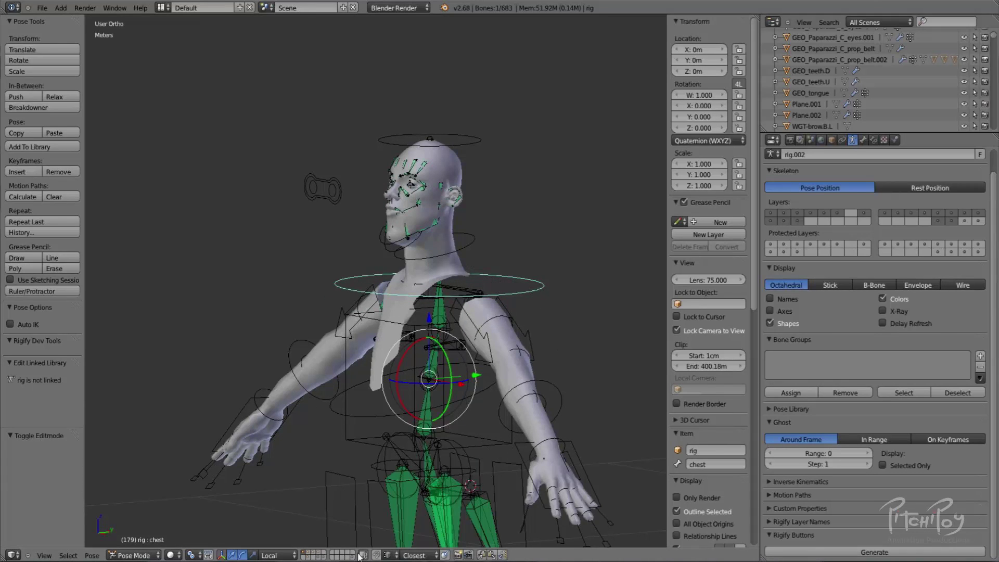
{"action": "middle_click_drag", "start_coordinate": [469, 350], "coordinate": [523, 197]}
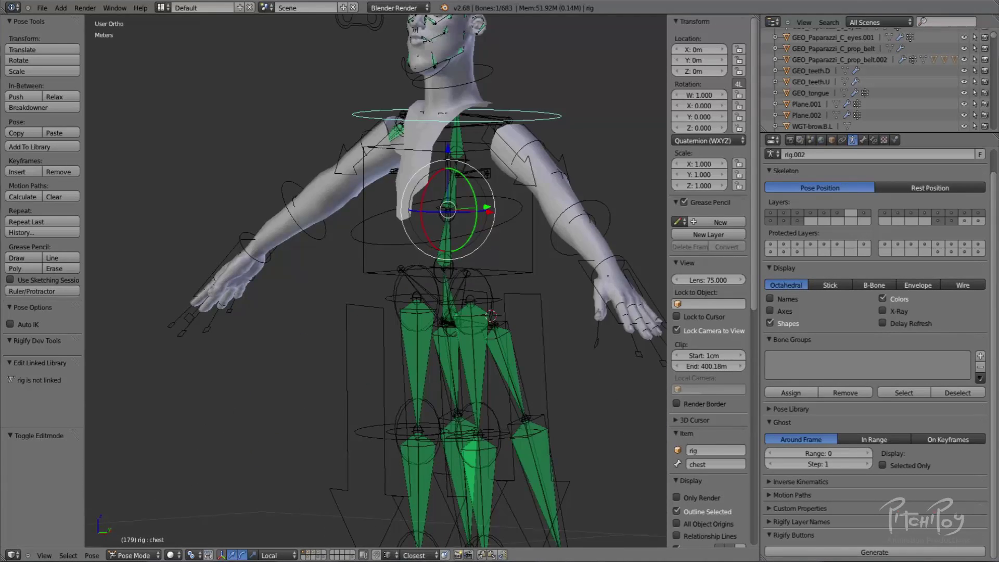
Show the metarig's layer alongside the rig, switch to Object Mode and select the metarig.
{"action": "left_click", "coordinate": [323, 557]}
{"action": "left_click", "coordinate": [314, 556]}
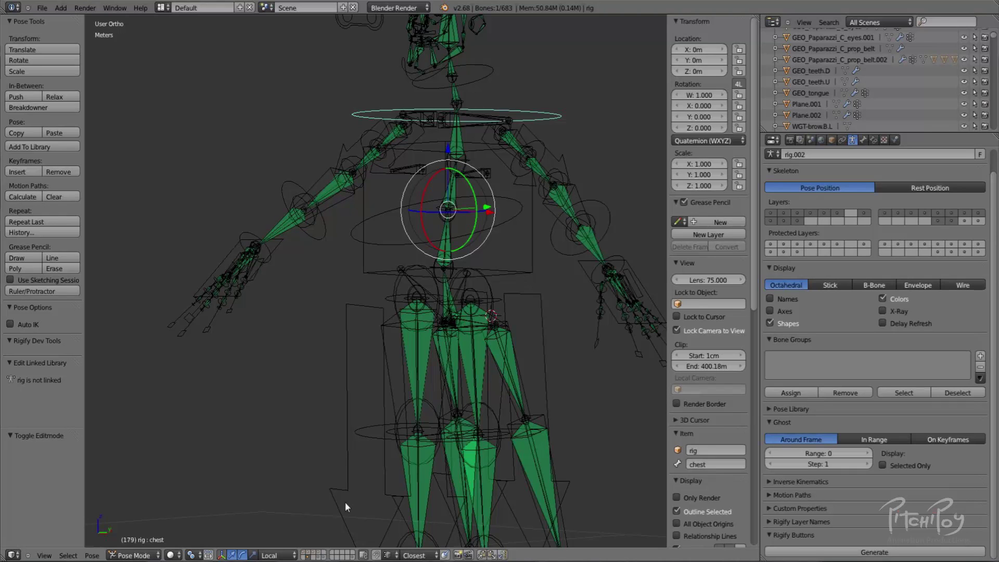
{"action": "key", "text": "ctrl+Tab"}
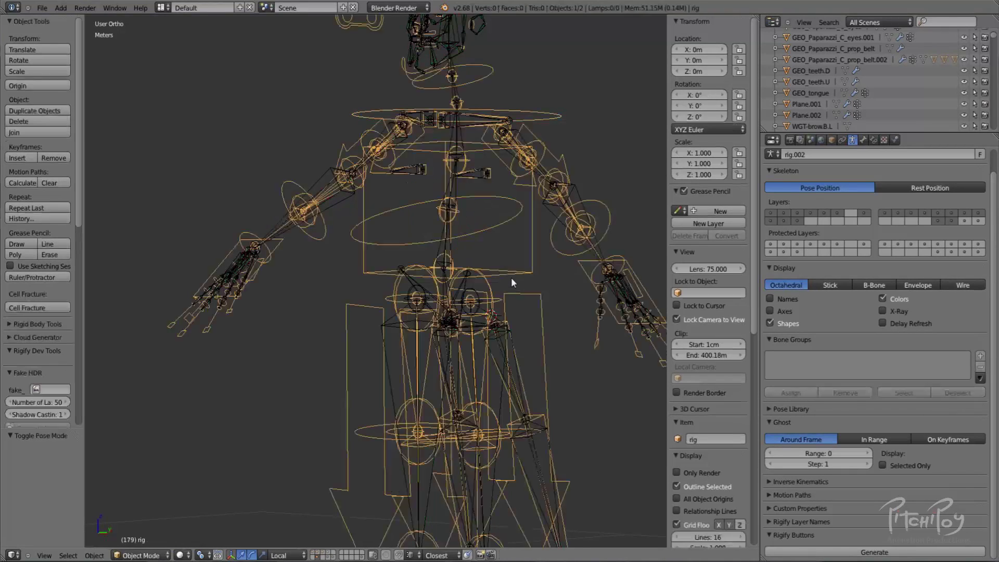
{"action": "right_click", "coordinate": [446, 247]}
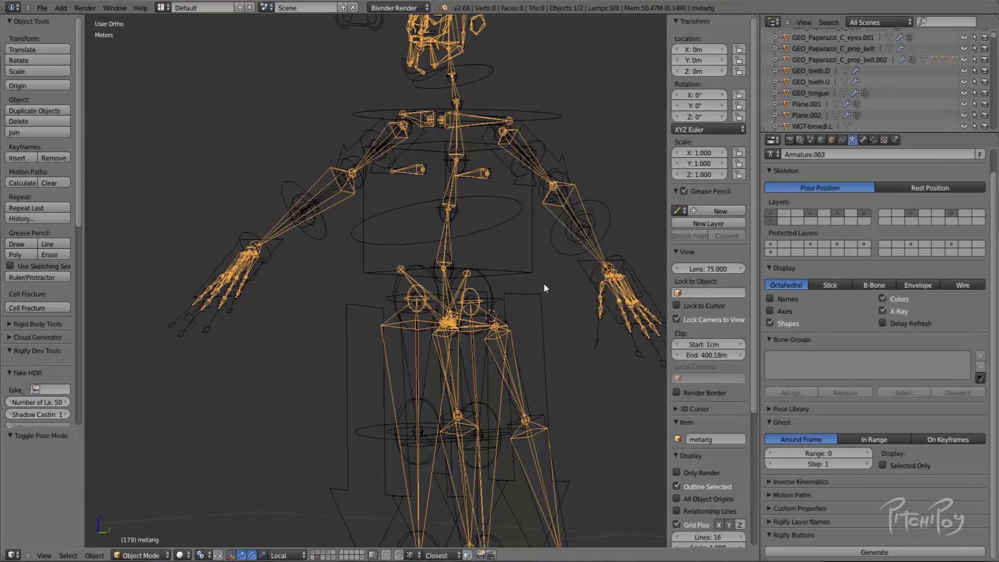
Move the metarig's left knee joint 2.06 cm forward in side view in Edit Mode.
{"action": "key", "text": "KP_1"}
{"action": "key", "text": "KP_3"}
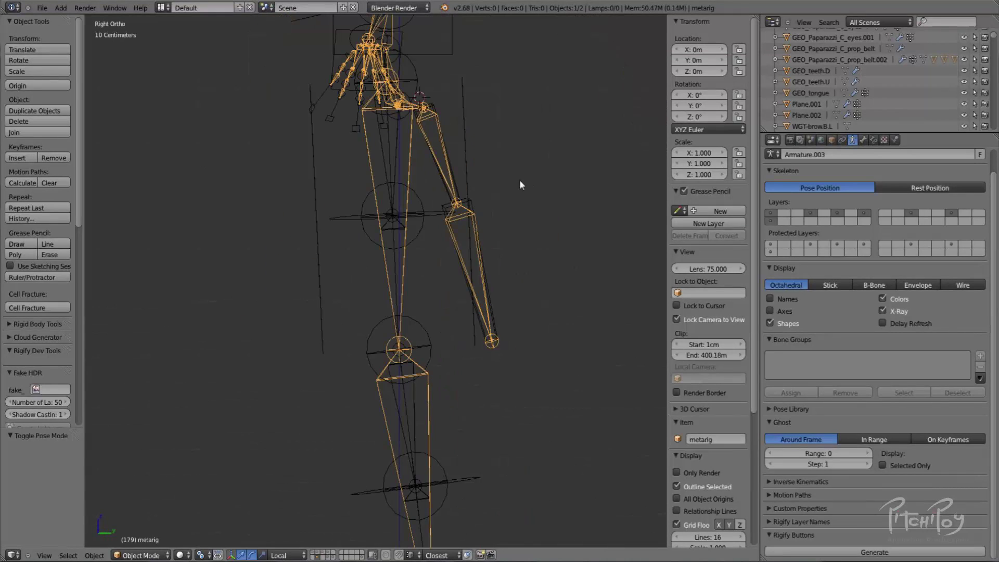
{"action": "middle_click_drag", "start_coordinate": [465, 234], "coordinate": [474, 138], "text": "shift"}
{"action": "scroll", "coordinate": [473, 151], "scroll_direction": "up", "scroll_amount": 3}
{"action": "key", "text": "Tab"}
{"action": "right_click", "coordinate": [451, 214]}
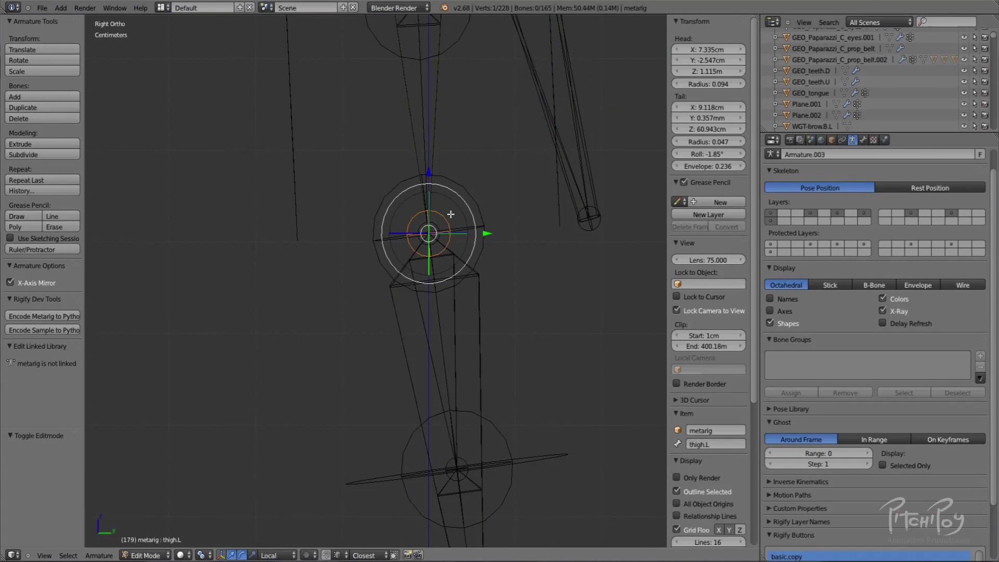
{"action": "key", "text": "g"}
{"action": "left_click", "coordinate": [450, 223]}
{"action": "middle_click_drag", "start_coordinate": [451, 222], "coordinate": [572, 229]}
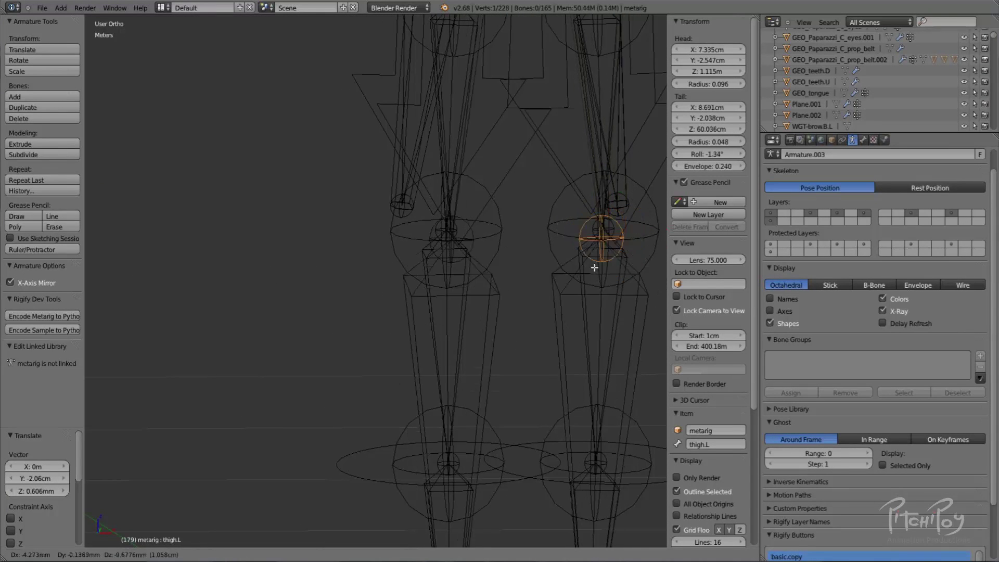
{"action": "key", "text": "KP_3"}
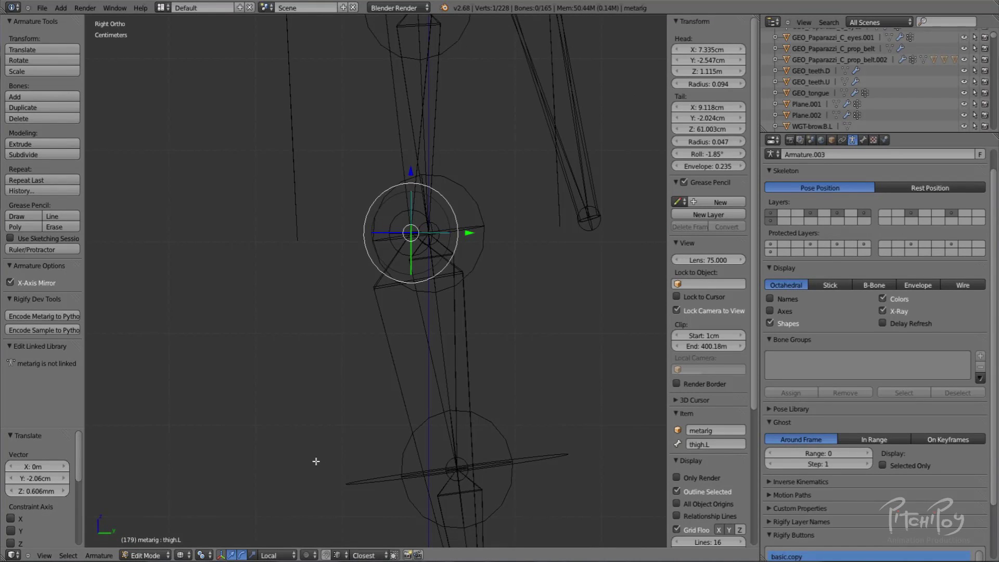
Show the body mesh on layer 2 in solid shading and shift the left knee joint about 3.6 mm back and 3.6 mm down.
{"action": "key", "text": "shift+1"}
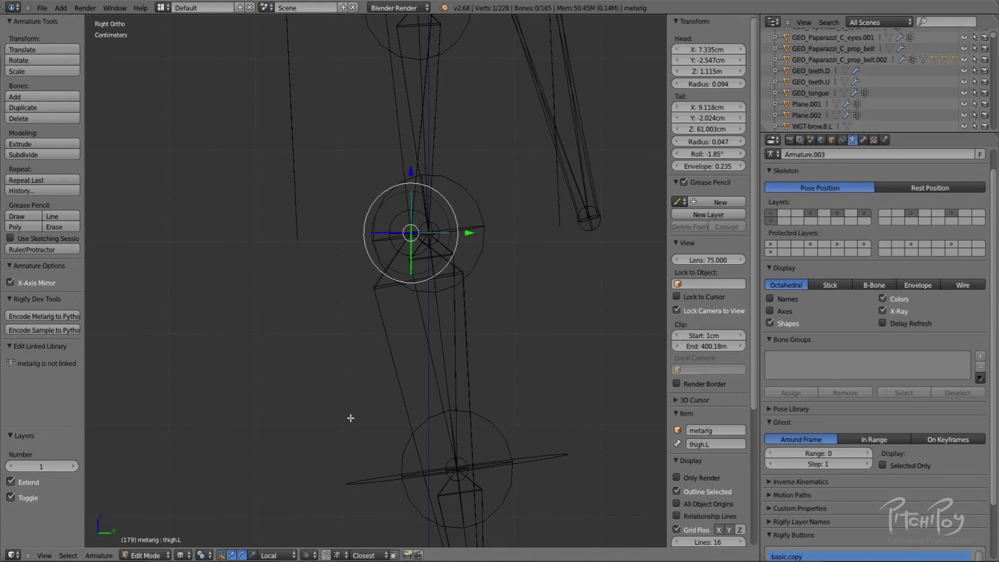
{"action": "key", "text": "shift+2"}
{"action": "key", "text": "z"}
{"action": "key", "text": "z"}
{"action": "key", "text": "z"}
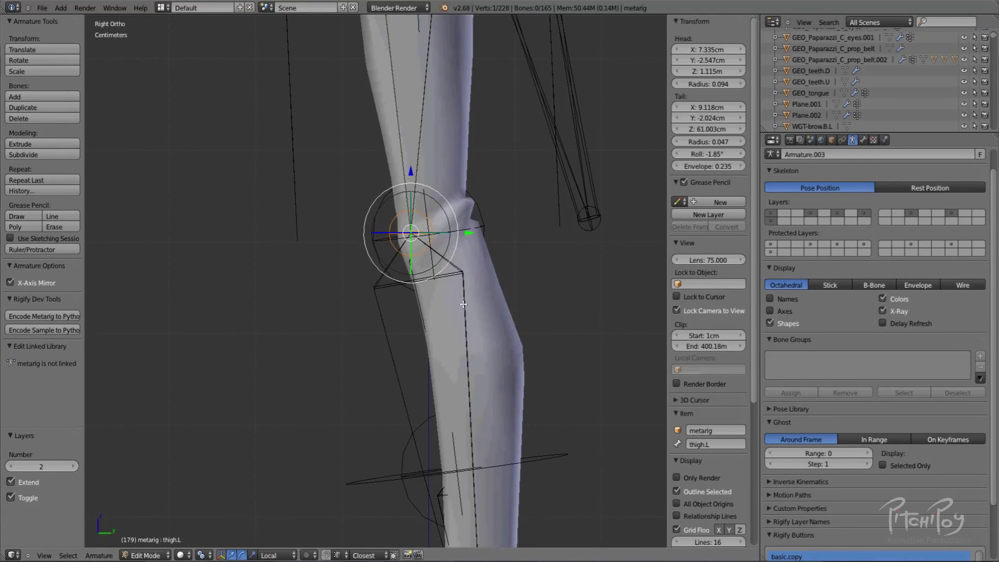
{"action": "key", "text": "g"}
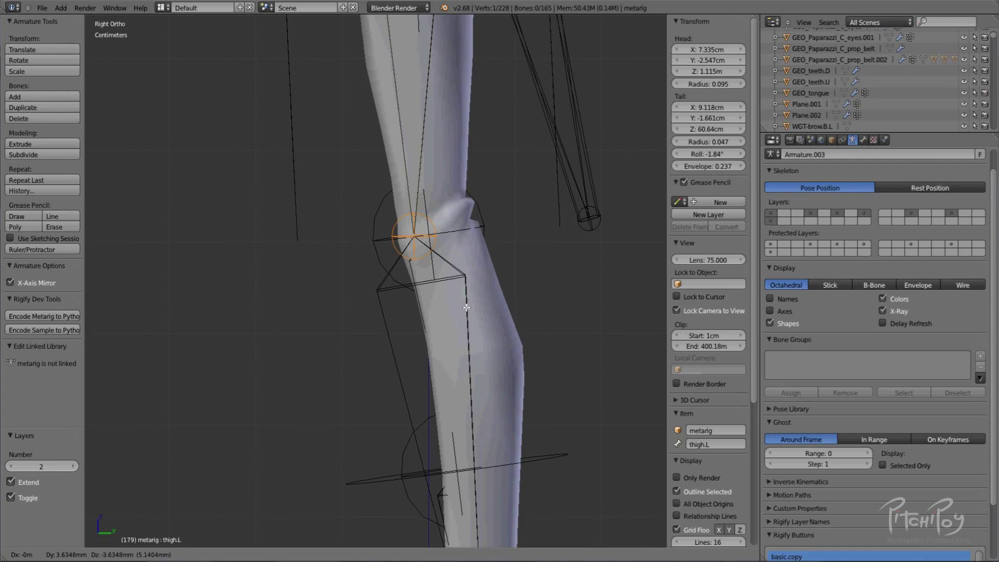
{"action": "left_click", "coordinate": [466, 308]}
Leave Edit Mode and regenerate the rig from the adjusted metarig.
{"action": "scroll", "coordinate": [466, 307], "scroll_direction": "down", "scroll_amount": 3}
{"action": "key", "text": "Tab"}
{"action": "left_click", "coordinate": [807, 556]}
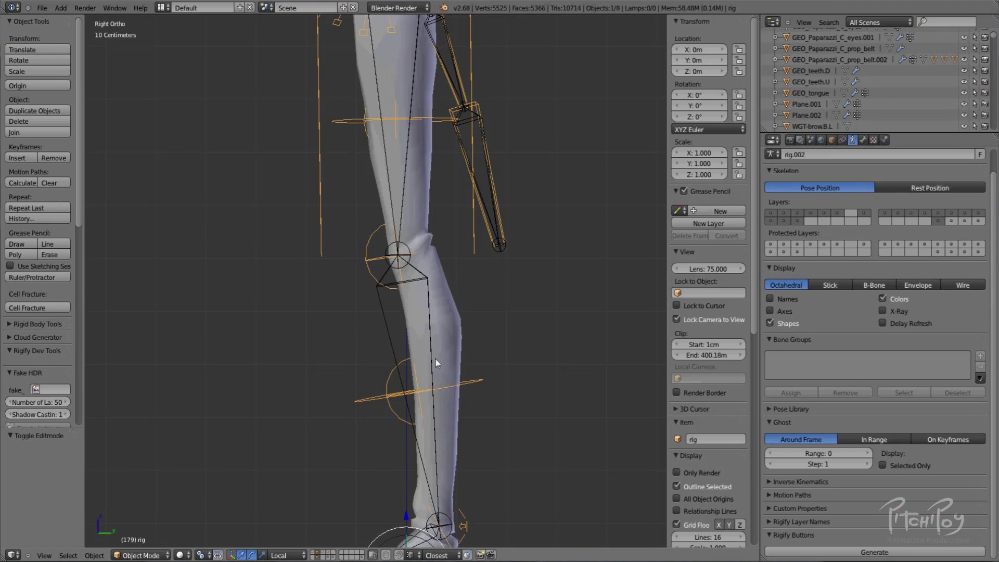
Put the regenerated rig in Pose Mode and test the knee bend by raising the left foot IK control, cancelling each move.
{"action": "middle_click_drag", "start_coordinate": [421, 475], "coordinate": [458, 377], "text": "shift"}
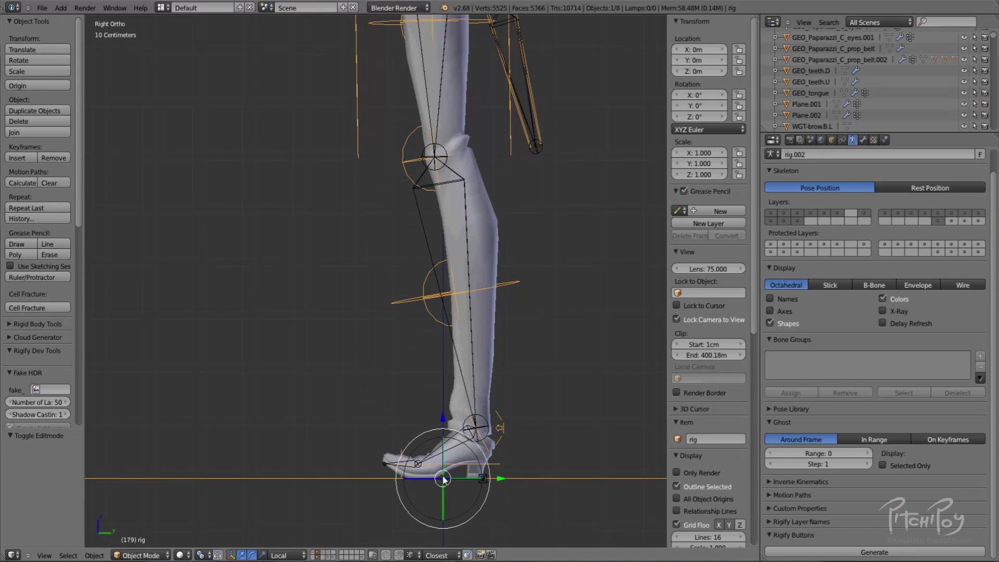
{"action": "key", "text": "ctrl+Tab"}
{"action": "right_click", "coordinate": [467, 455]}
{"action": "key", "text": "g"}
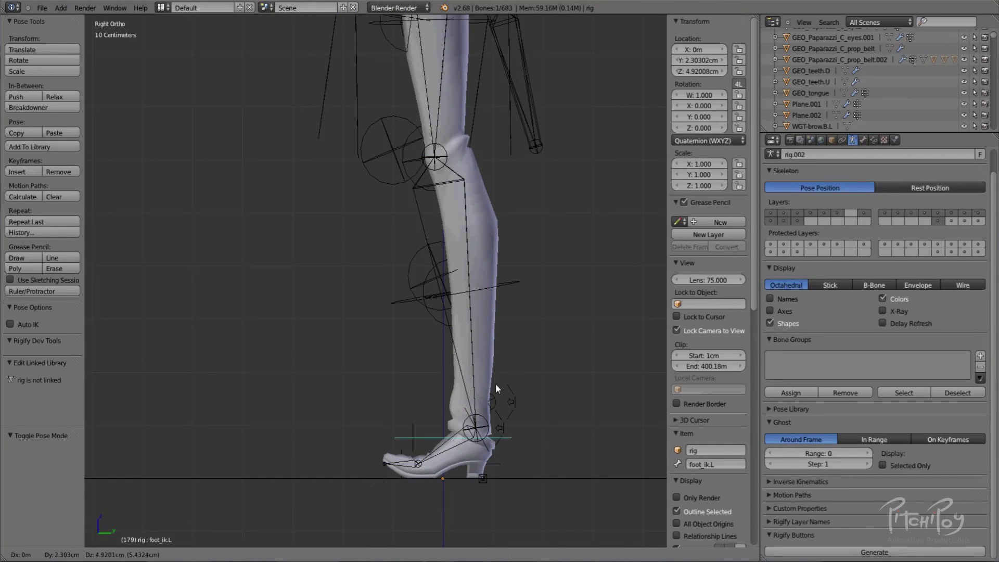
{"action": "right_click", "coordinate": [364, 354]}
{"action": "middle_click_drag", "start_coordinate": [364, 354], "coordinate": [411, 417], "text": "shift"}
{"action": "key", "text": "g"}
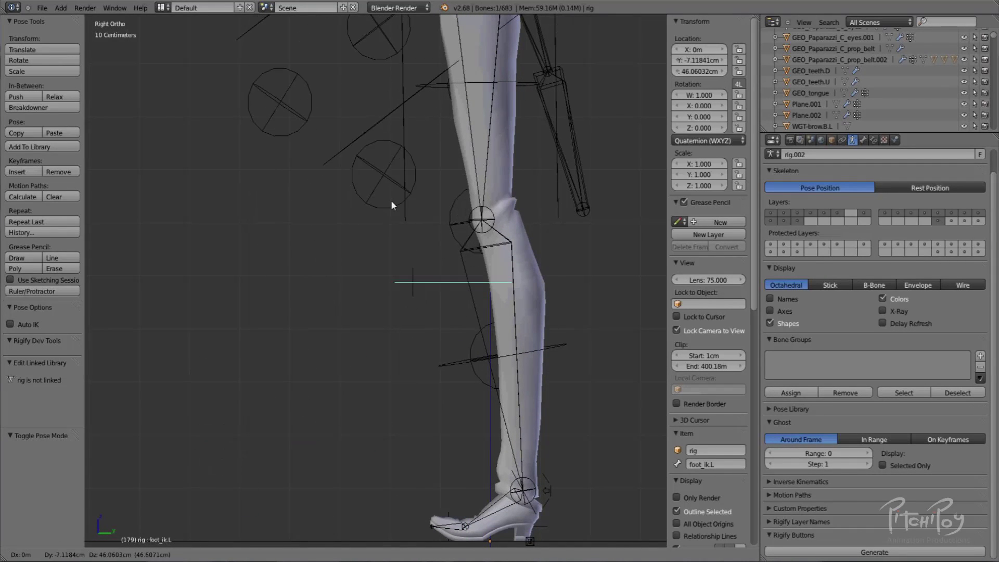
{"action": "scroll", "coordinate": [255, 380], "scroll_direction": "down", "scroll_amount": 3}
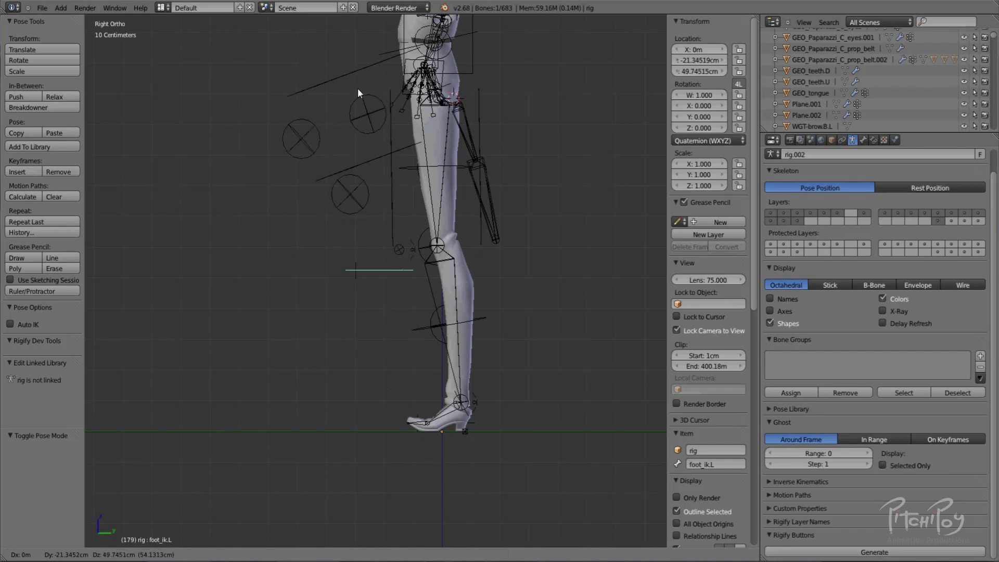
{"action": "right_click", "coordinate": [563, 204]}
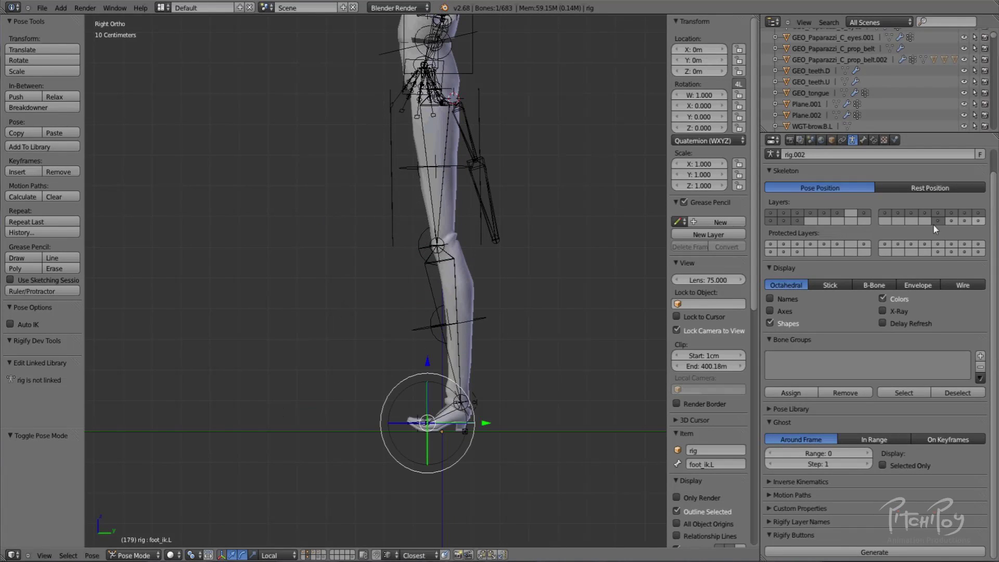
Show the rig's deform bone layer and try stretching the left leg about 59 cm forward, cancelling the move.
{"action": "left_click", "coordinate": [951, 222], "text": "shift"}
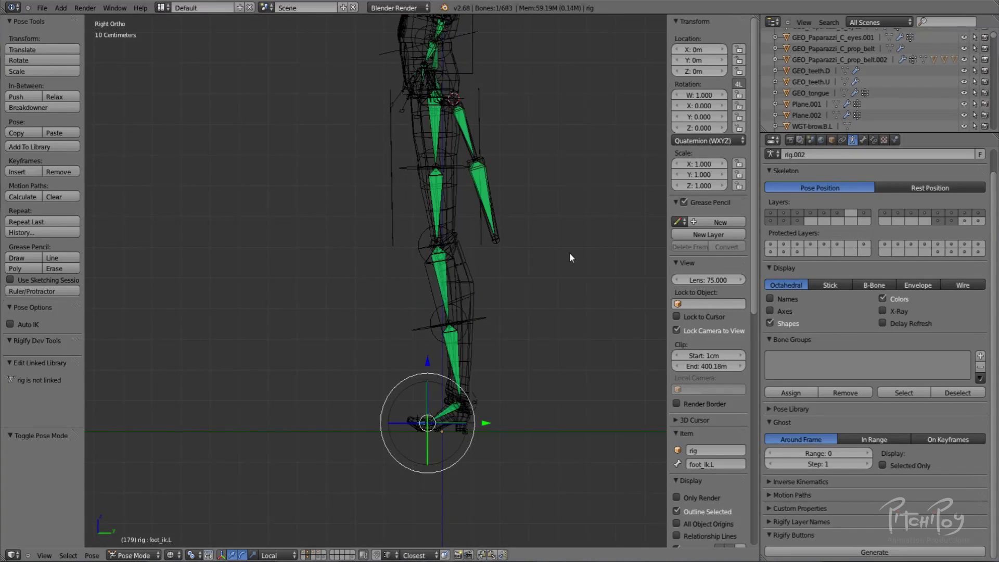
{"action": "key", "text": "g"}
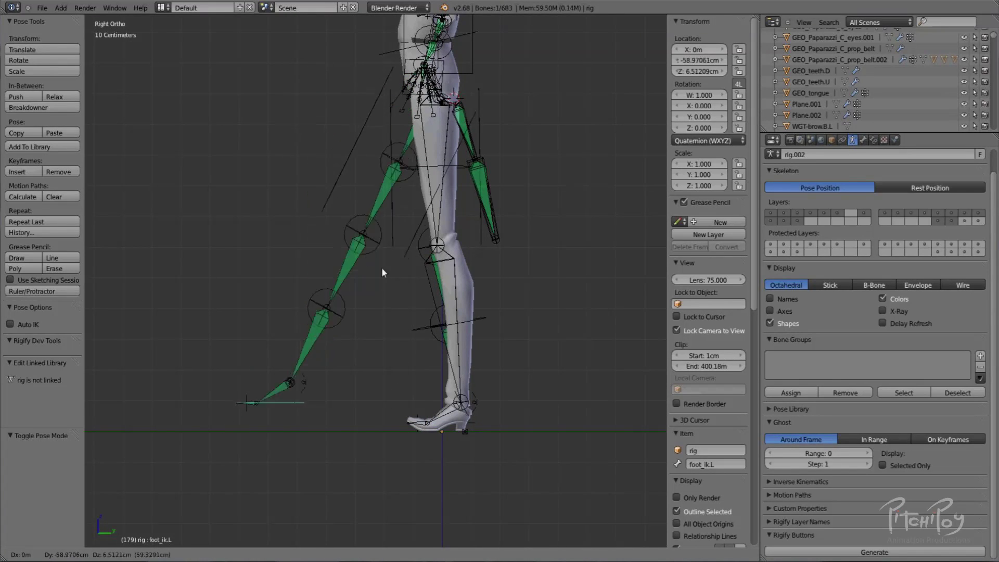
{"action": "key", "text": "Escape"}
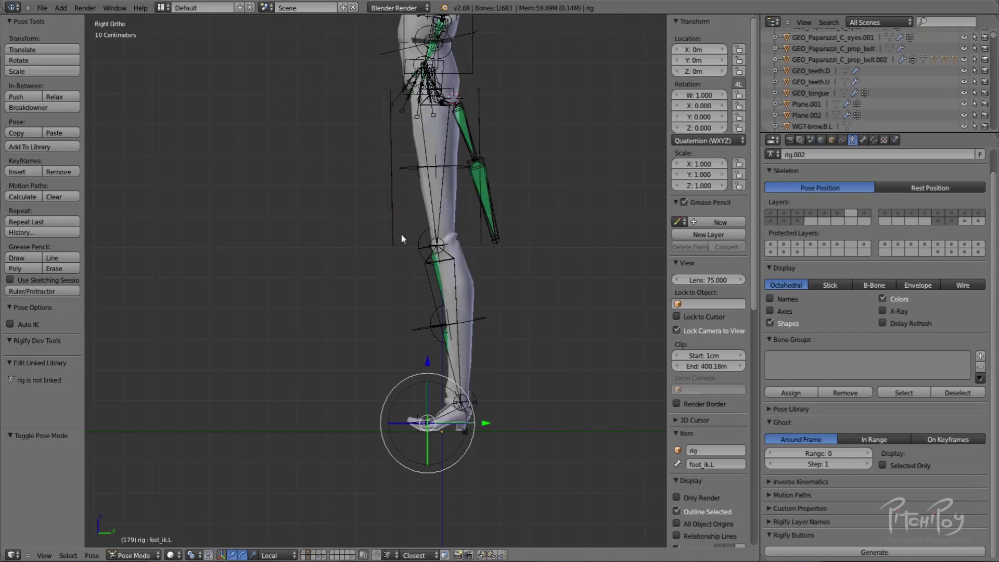
{"action": "middle_click_drag", "start_coordinate": [401, 233], "coordinate": [599, 267]}
{"action": "scroll", "coordinate": [600, 267], "scroll_direction": "up", "scroll_amount": 3}
{"action": "middle_click_drag", "start_coordinate": [452, 175], "coordinate": [526, 161]}
{"action": "scroll", "coordinate": [526, 161], "scroll_direction": "down", "scroll_amount": 5}
{"action": "middle_click_drag", "start_coordinate": [501, 223], "coordinate": [461, 174]}
{"action": "scroll", "coordinate": [261, 213], "scroll_direction": "up", "scroll_amount": 2}
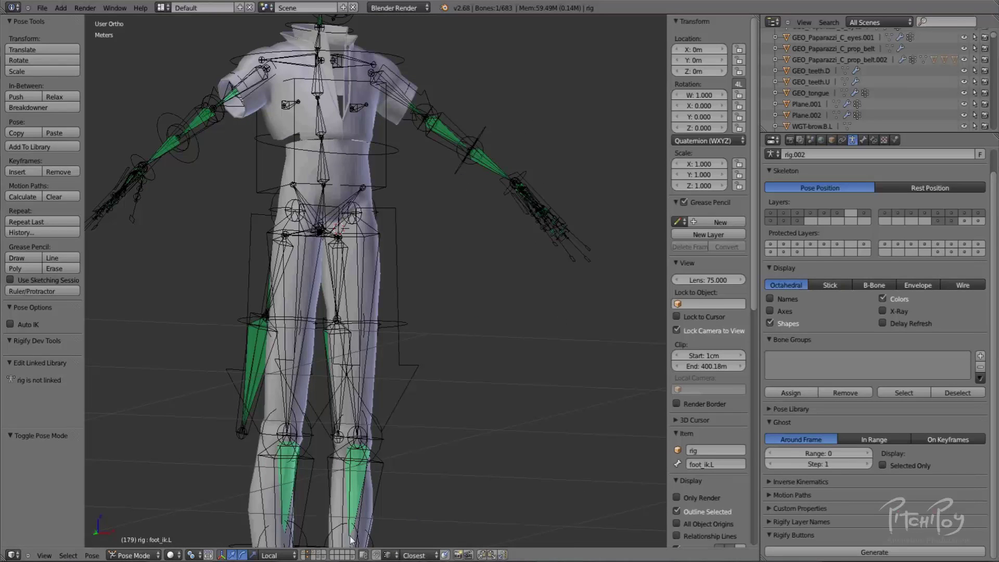
Test both arms by moving the left hand control down and the right hand IK control about 13 cm inward and 22 cm down.
{"action": "right_click", "coordinate": [516, 177]}
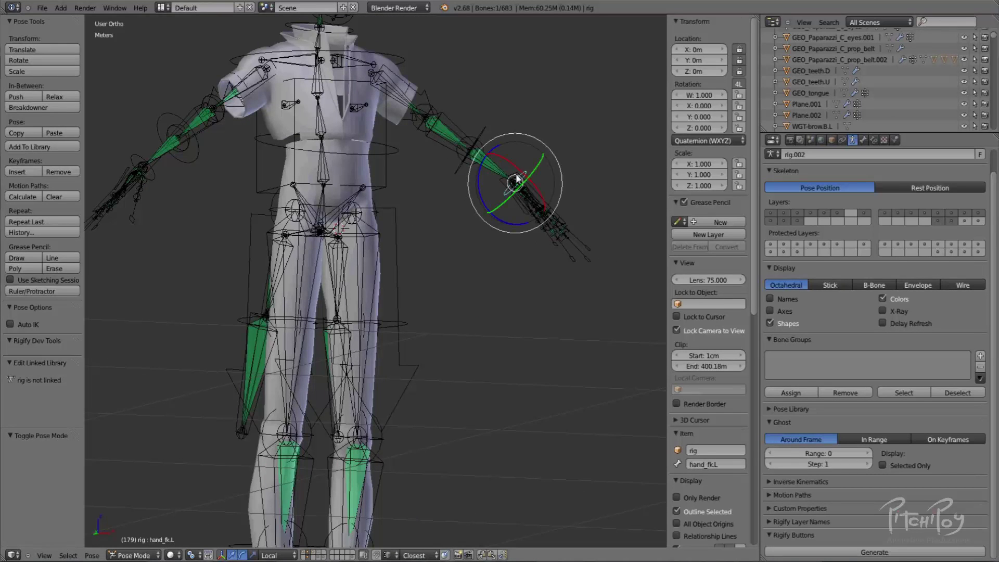
{"action": "key", "text": "g"}
{"action": "left_click", "coordinate": [423, 259]}
{"action": "middle_click_drag", "start_coordinate": [465, 238], "coordinate": [743, 226], "text": "shift"}
{"action": "middle_click_drag", "start_coordinate": [418, 176], "coordinate": [408, 194]}
{"action": "right_click", "coordinate": [455, 198]}
{"action": "key", "text": "g"}
{"action": "left_click", "coordinate": [493, 196]}
{"action": "key", "text": "g"}
{"action": "left_click", "coordinate": [470, 270]}
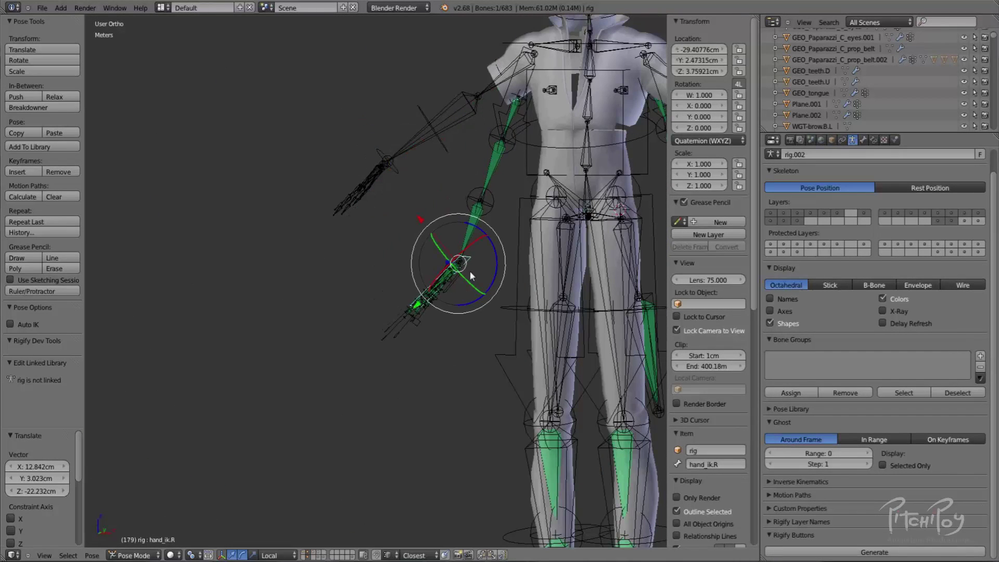
Clear the rotation and location of all pose bones, leaving everything deselected.
{"action": "key", "text": "a"}
{"action": "key", "text": "a"}
{"action": "key", "text": "alt+r"}
{"action": "key", "text": "alt+g"}
{"action": "key", "text": "a"}
Select the rig's torso control and switch the viewport to wireframe display.
{"action": "middle_click_drag", "start_coordinate": [452, 276], "coordinate": [249, 402], "text": "shift"}
{"action": "scroll", "coordinate": [516, 325], "scroll_direction": "up", "scroll_amount": 3}
{"action": "middle_click_drag", "start_coordinate": [355, 199], "coordinate": [362, 305], "text": "shift"}
{"action": "right_click", "coordinate": [465, 367]}
{"action": "right_click", "coordinate": [461, 373]}
{"action": "scroll", "coordinate": [477, 363], "scroll_direction": "down", "scroll_amount": 3}
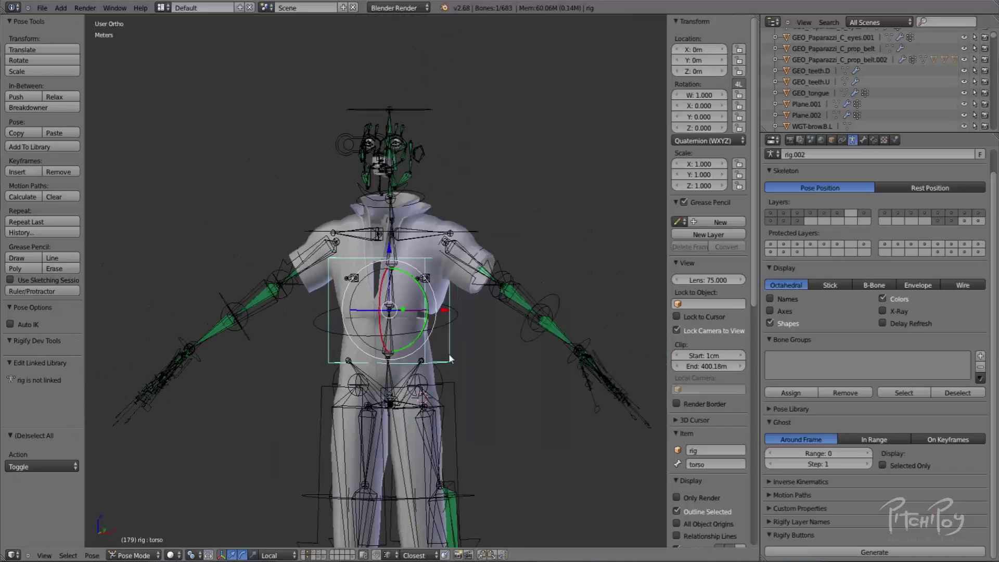
{"action": "scroll", "coordinate": [502, 273], "scroll_direction": "down", "scroll_amount": 3, "text": "shift"}
{"action": "key", "text": "z"}
{"action": "key", "text": "z"}
{"action": "key", "text": "z"}
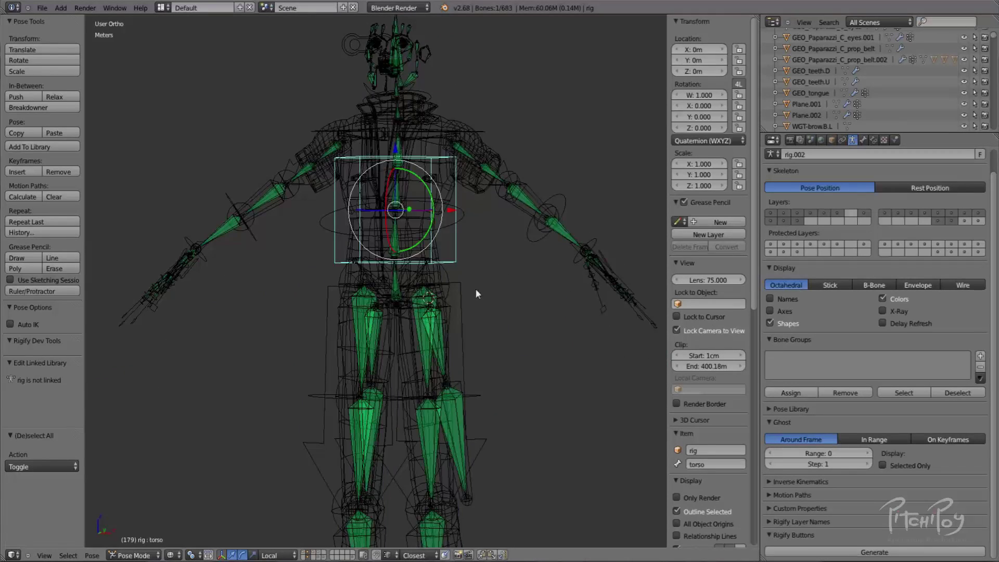
Try raising the torso control about 54 cm to stretch the legs, cancelling the moves.
{"action": "key", "text": "g"}
{"action": "right_click", "coordinate": [504, 274]}
{"action": "scroll", "coordinate": [504, 274], "scroll_direction": "down", "scroll_amount": 4}
{"action": "key", "text": "g"}
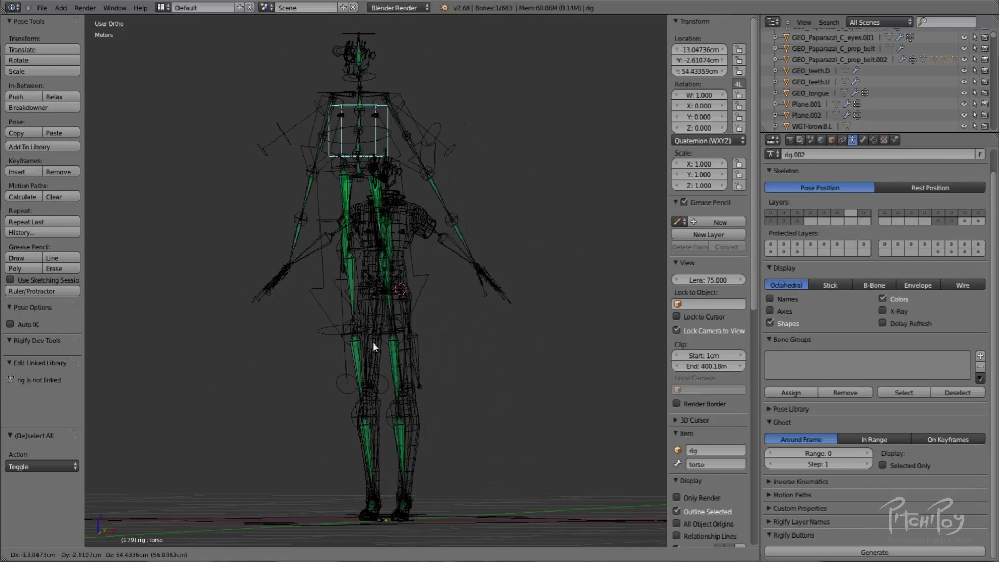
{"action": "right_click", "coordinate": [427, 370]}
In front view, try shifting the torso control about 13 cm sideways and 8 cm down, cancelling the move.
{"action": "key", "text": "KP_1"}
{"action": "scroll", "coordinate": [442, 372], "scroll_direction": "up", "scroll_amount": 2}
{"action": "scroll", "coordinate": [444, 250], "scroll_direction": "up", "scroll_amount": 1}
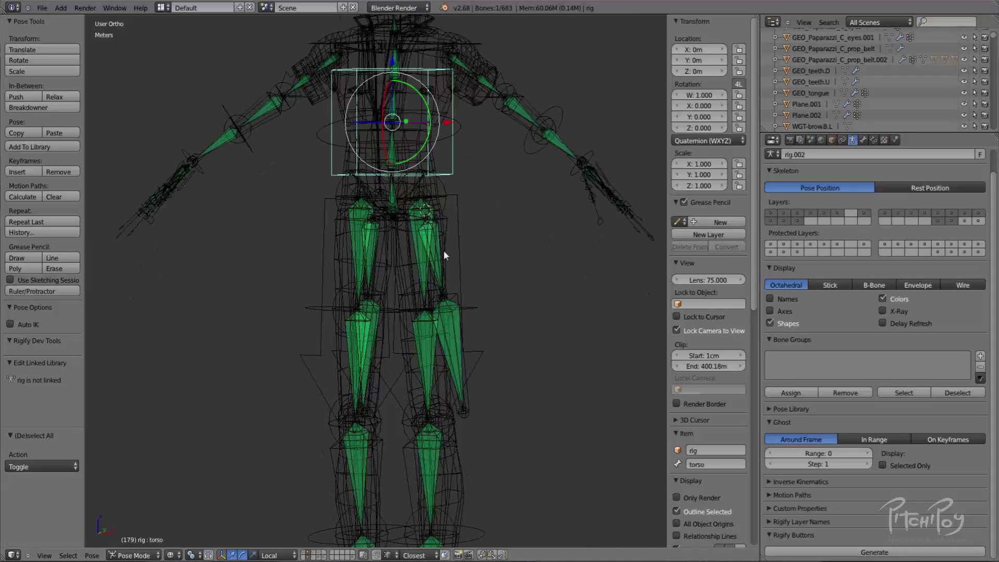
{"action": "scroll", "coordinate": [443, 250], "scroll_direction": "up", "scroll_amount": 1}
{"action": "scroll", "coordinate": [443, 250], "scroll_direction": "down", "scroll_amount": 3}
{"action": "key", "text": "g"}
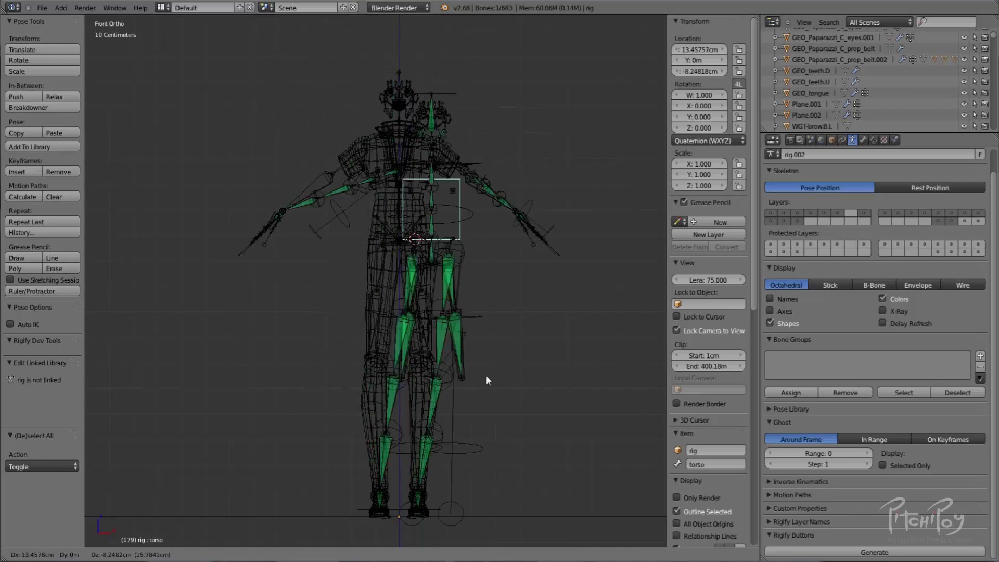
{"action": "key", "text": "Escape"}
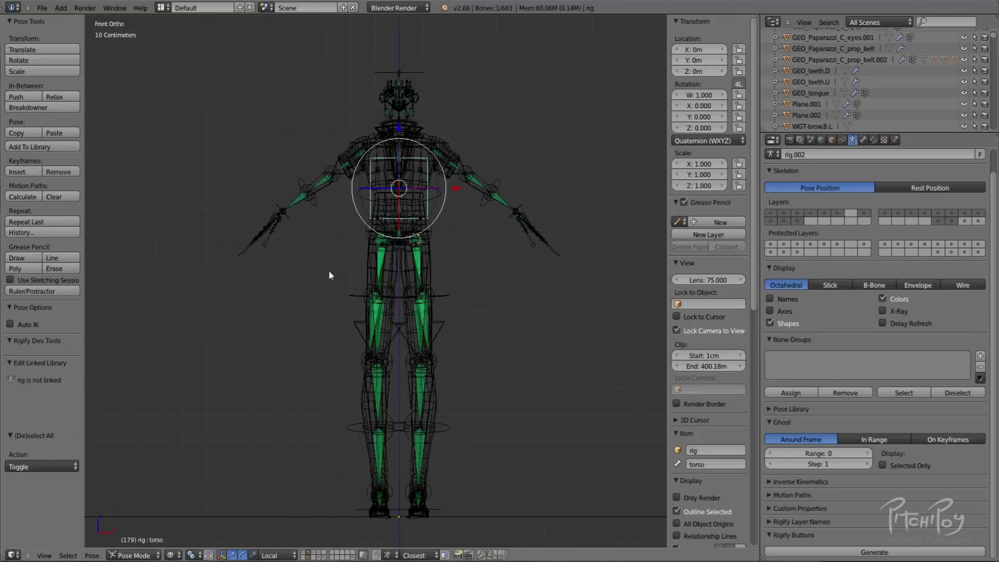
Clear the rotation of all pose bones, deselect them and hide the body mesh layer, leaving only the armatures shown.
{"action": "key", "text": "a"}
{"action": "key", "text": "a"}
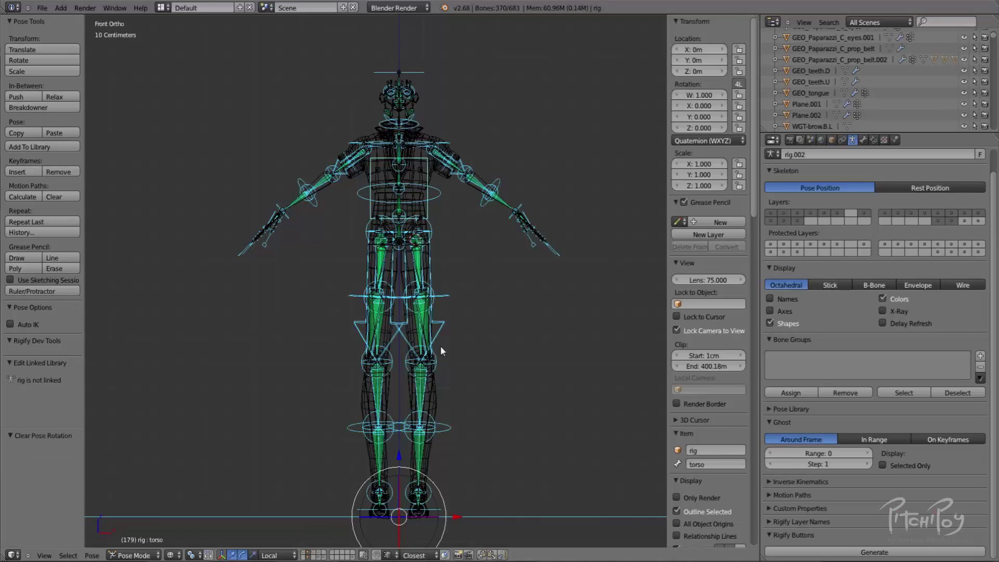
{"action": "key", "text": "a"}
{"action": "left_click", "coordinate": [307, 557]}
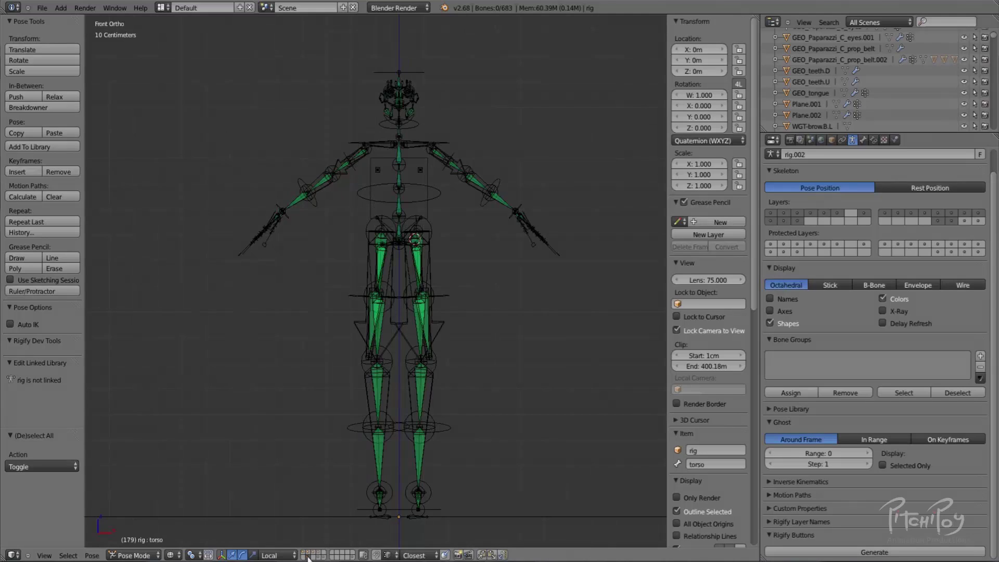
Return the rig to Object Mode, move it to layer 11 and show only that layer.
{"action": "right_click", "coordinate": [418, 258]}
{"action": "key", "text": "ctrl+Tab"}
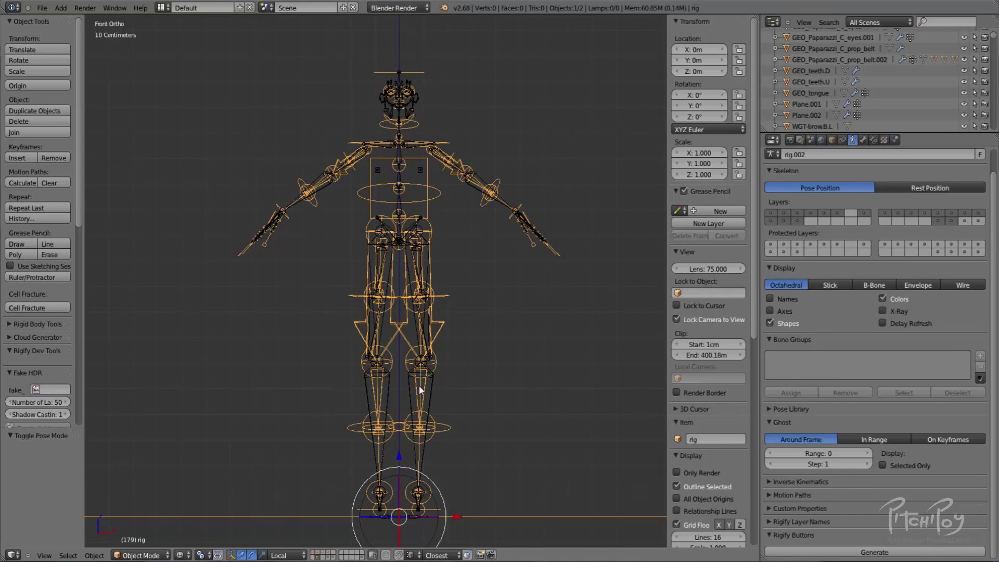
{"action": "key", "text": "m"}
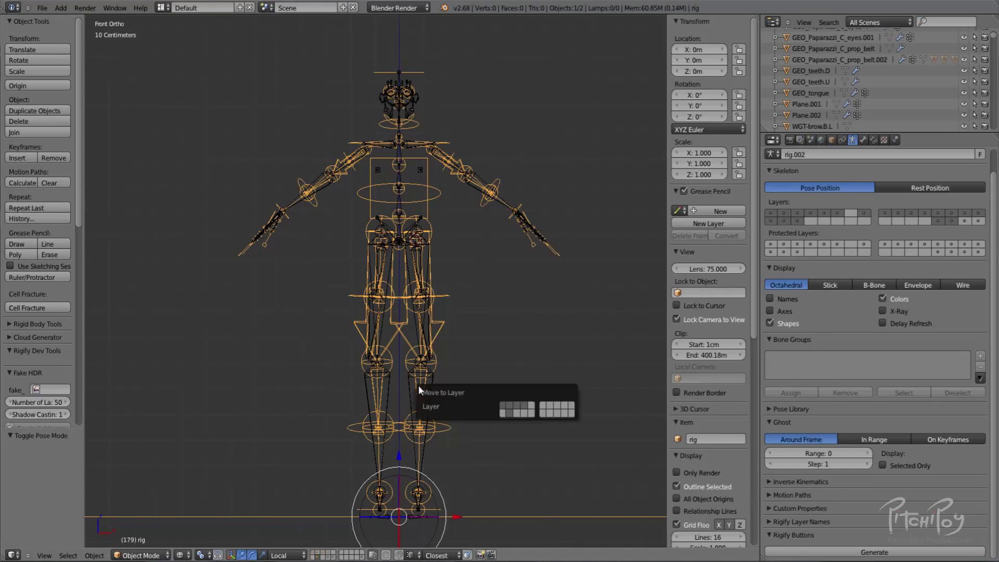
{"action": "left_click", "coordinate": [502, 414]}
{"action": "left_click", "coordinate": [312, 557]}
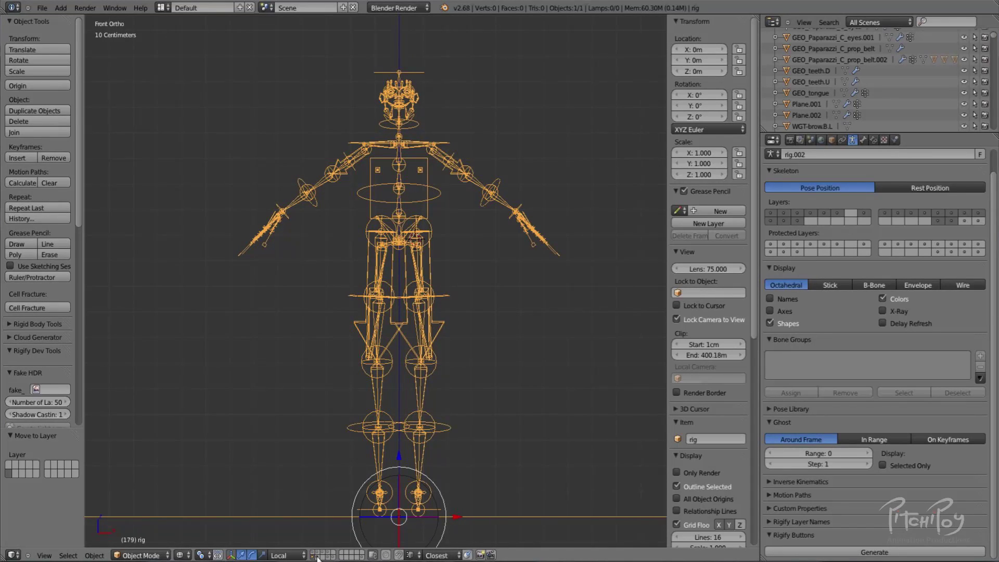
Examine the metarig on layer 12 and the generated rig on layer 11, selecting each armature together and in isolation.
{"action": "left_click", "coordinate": [318, 557]}
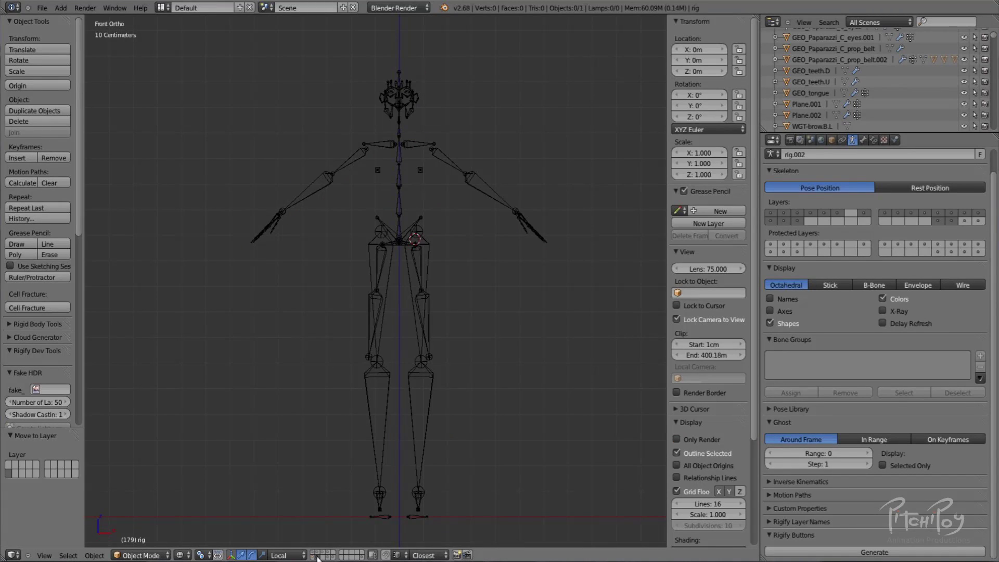
{"action": "right_click", "coordinate": [383, 349]}
{"action": "middle_click_drag", "start_coordinate": [393, 310], "coordinate": [320, 483]}
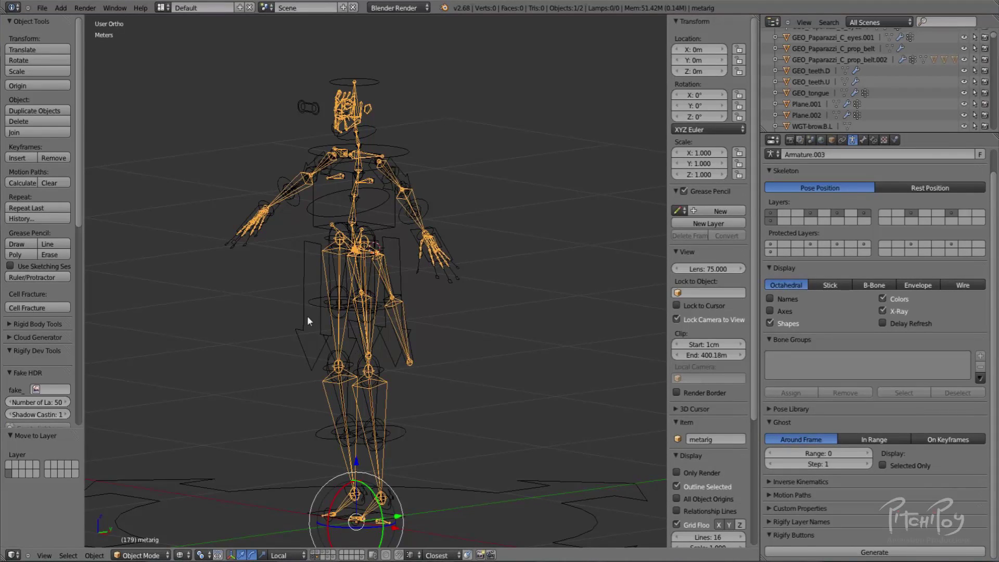
{"action": "right_click", "coordinate": [319, 348]}
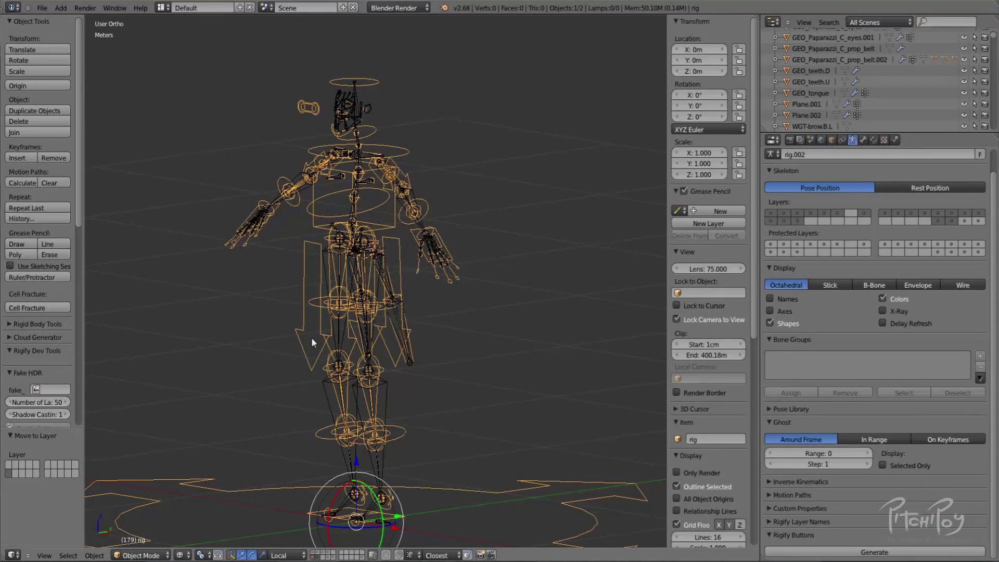
{"action": "right_click", "coordinate": [368, 253]}
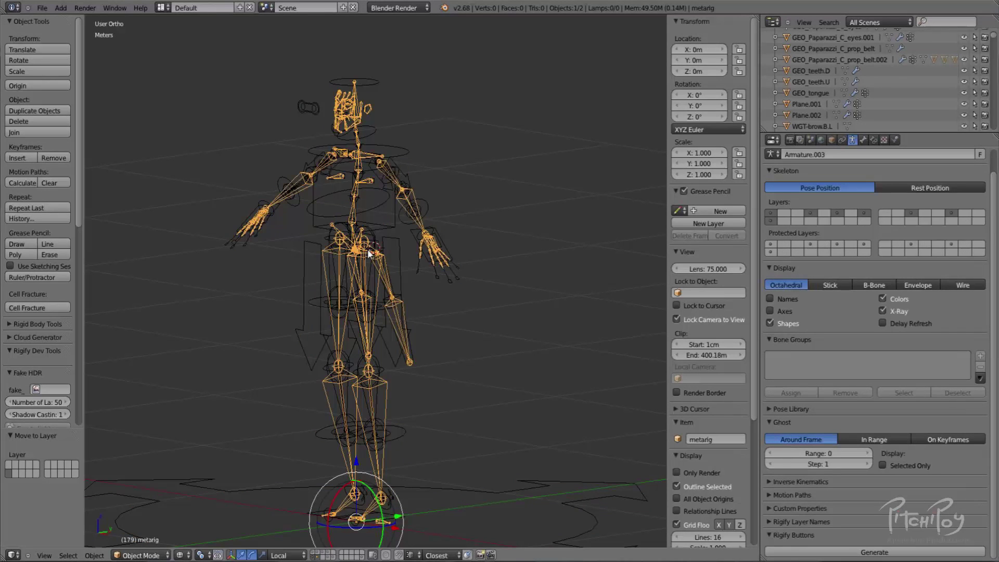
{"action": "left_click", "coordinate": [314, 557]}
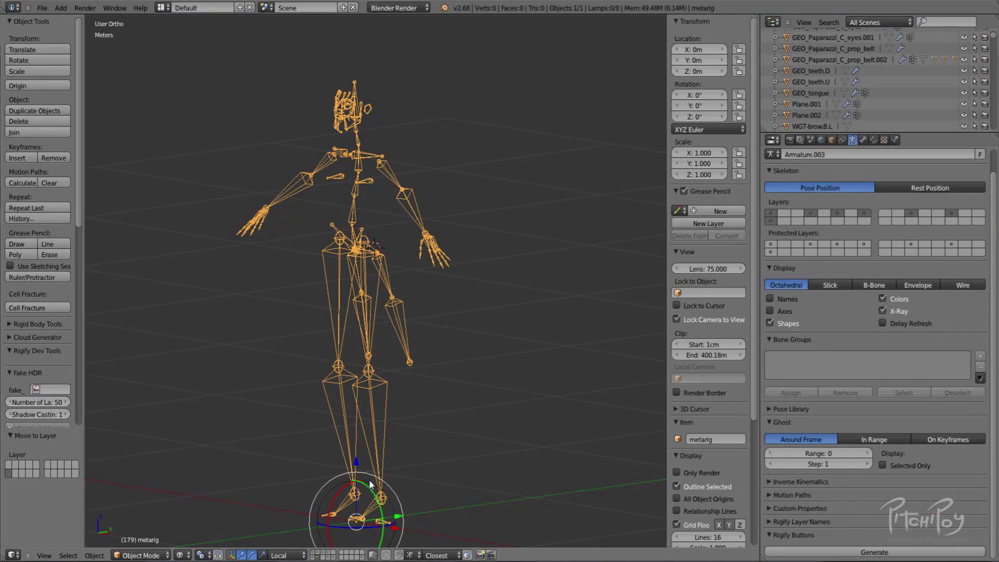
{"action": "middle_click_drag", "start_coordinate": [376, 455], "coordinate": [328, 519]}
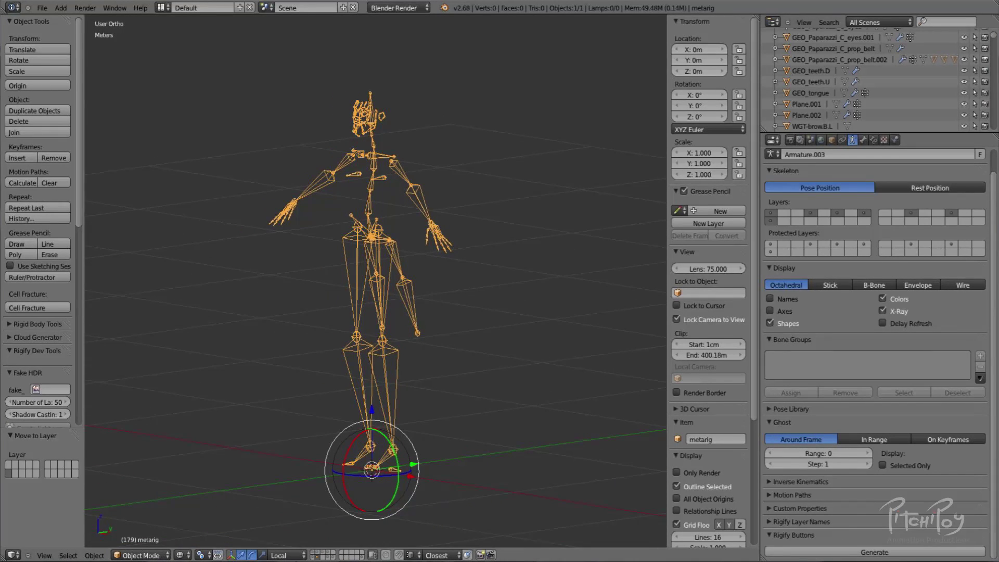
{"action": "left_click", "coordinate": [312, 558]}
{"action": "right_click", "coordinate": [357, 403]}
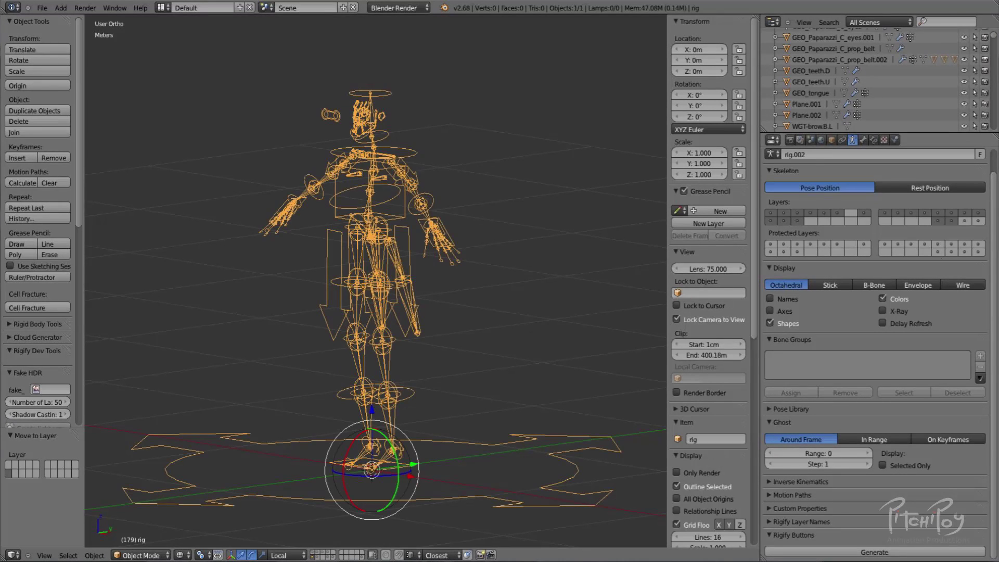
Show the character's mesh layers together with the generated rig and switch the viewport to solid shading.
{"action": "middle_click_drag", "start_coordinate": [244, 271], "coordinate": [423, 354]}
{"action": "middle_click_drag", "start_coordinate": [364, 346], "coordinate": [346, 553]}
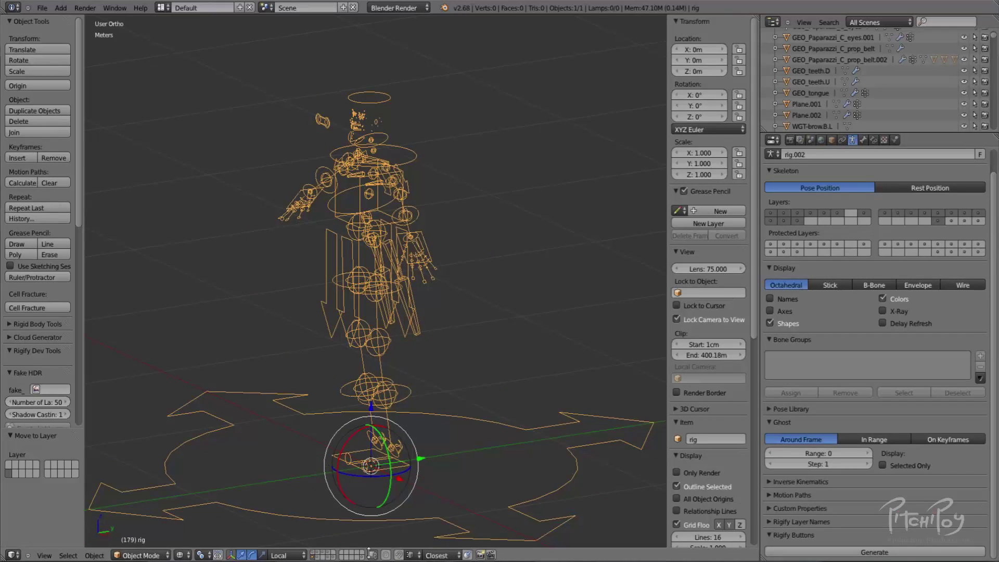
{"action": "left_click", "coordinate": [322, 553], "text": "shift"}
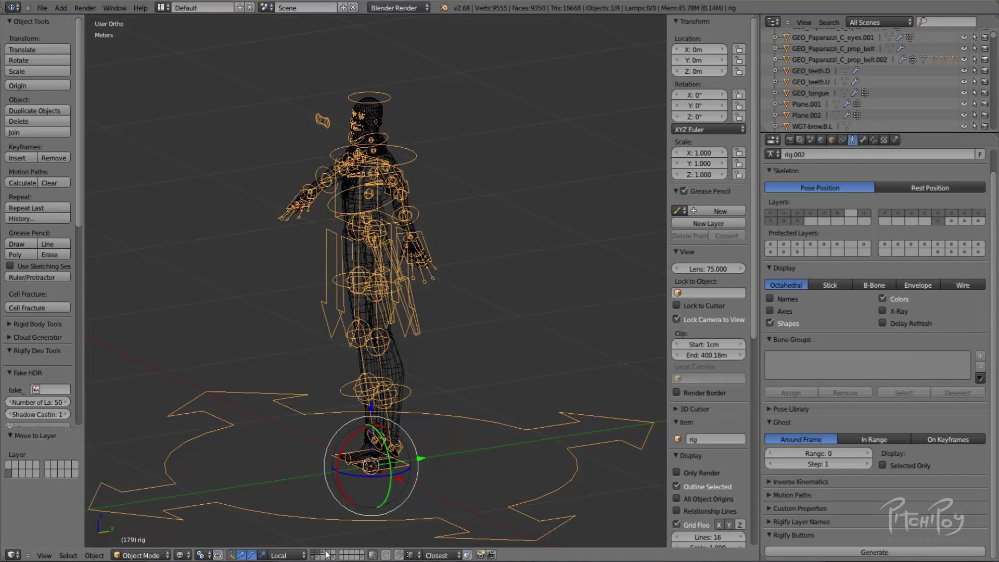
{"action": "left_click", "coordinate": [327, 554], "text": "shift"}
{"action": "key", "text": "z"}
{"action": "middle_click_drag", "start_coordinate": [398, 301], "coordinate": [383, 392]}
{"action": "scroll", "coordinate": [383, 391], "scroll_direction": "up", "scroll_amount": 4}
{"action": "middle_click_drag", "start_coordinate": [373, 167], "coordinate": [413, 220], "text": "shift"}
{"action": "scroll", "coordinate": [384, 295], "scroll_direction": "up", "scroll_amount": 1}
Isolate the body mesh on layer 1, briefly show the metarig layer with it, and replace that with the generated rig's layer 11.
{"action": "key", "text": "1"}
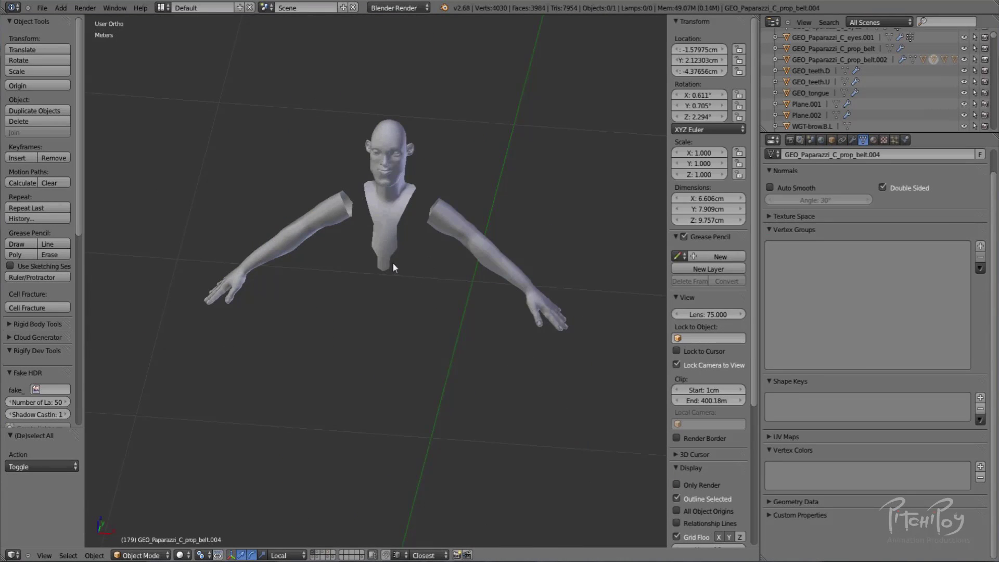
{"action": "middle_click_drag", "start_coordinate": [392, 262], "coordinate": [453, 409]}
{"action": "scroll", "coordinate": [451, 247], "scroll_direction": "up", "scroll_amount": 3}
{"action": "scroll", "coordinate": [454, 409], "scroll_direction": "down", "scroll_amount": 1}
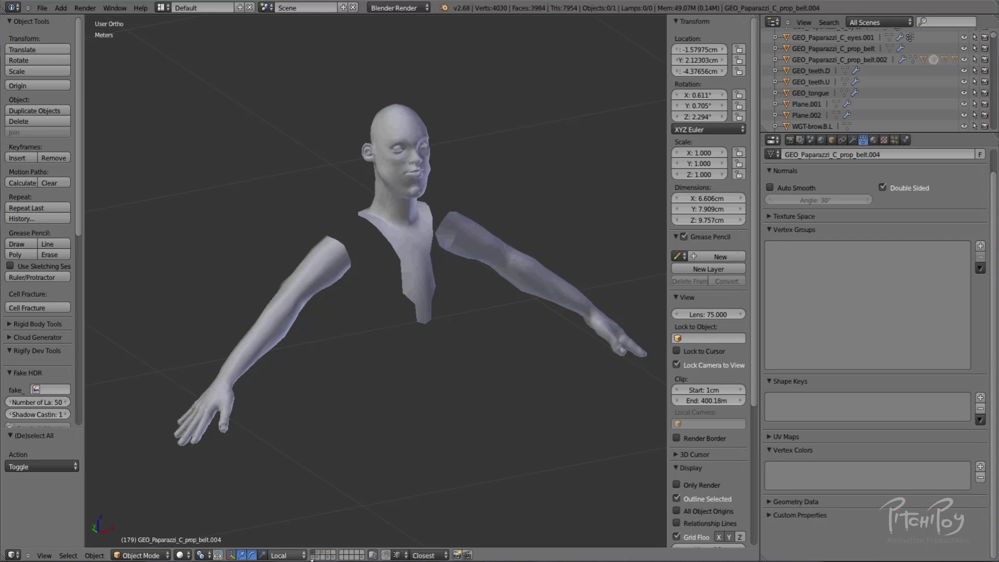
{"action": "left_click", "coordinate": [317, 557], "text": "shift"}
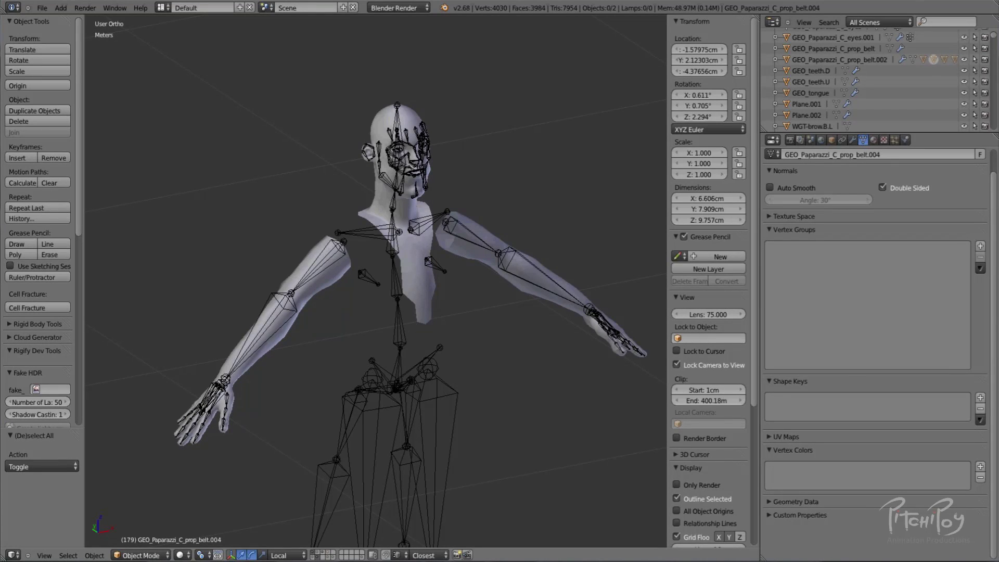
{"action": "left_click", "coordinate": [318, 557], "text": "shift"}
{"action": "left_click", "coordinate": [313, 558], "text": "shift"}
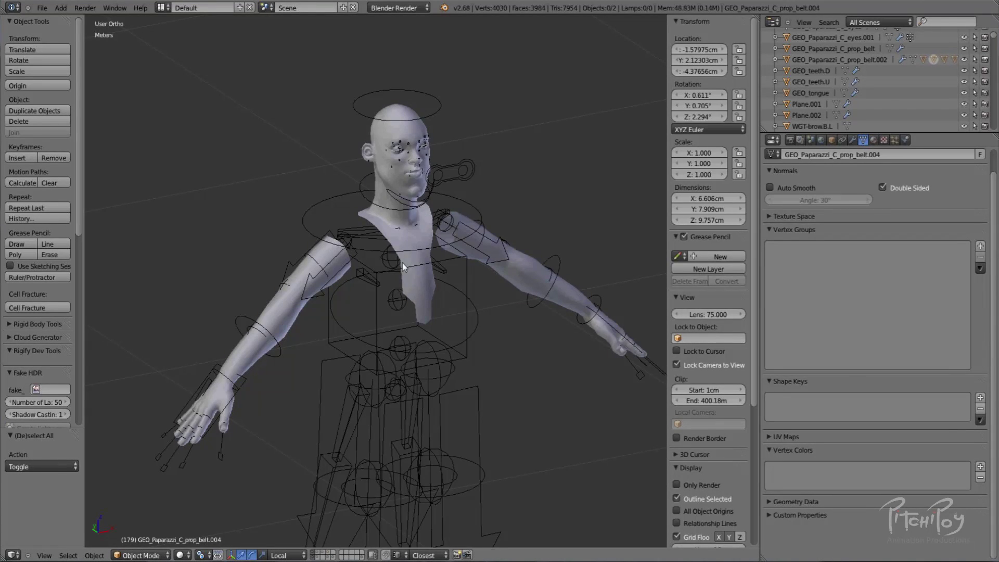
Select the generated rig, enter Pose Mode and select the left forearm FK control.
{"action": "right_click", "coordinate": [382, 266]}
{"action": "middle_click_drag", "start_coordinate": [416, 267], "coordinate": [354, 259]}
{"action": "key", "text": "ctrl+Tab"}
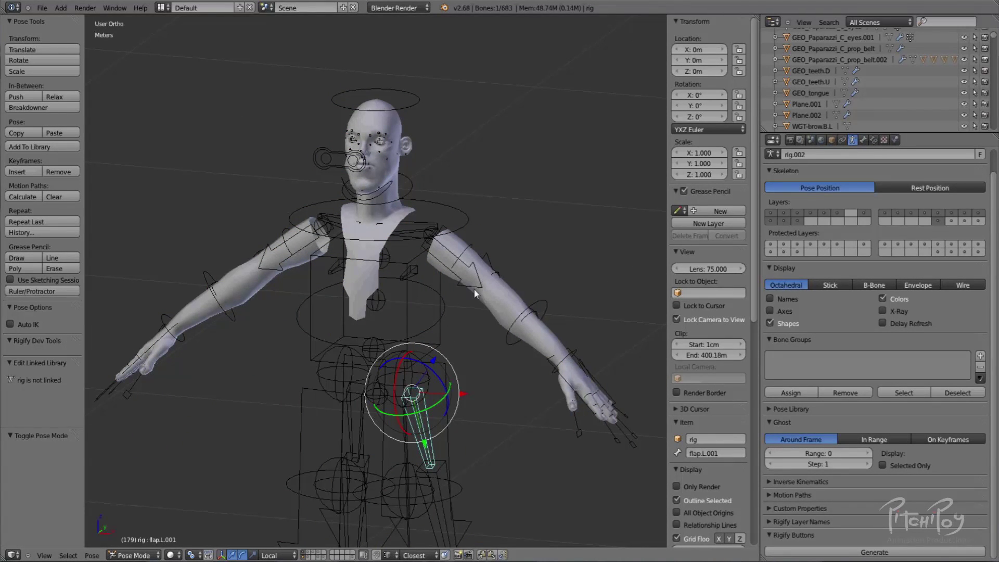
{"action": "right_click", "coordinate": [487, 297]}
{"action": "scroll", "coordinate": [538, 305], "scroll_direction": "up", "scroll_amount": 3}
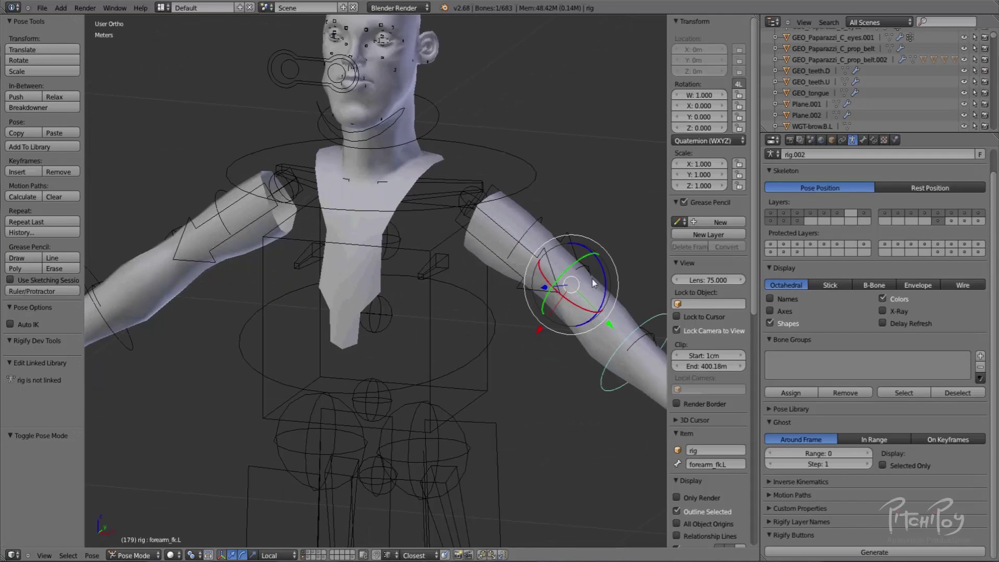
{"action": "middle_click_drag", "start_coordinate": [571, 302], "coordinate": [525, 318], "text": "shift"}
Select the body mesh in Object Mode with the rig as the active object and parent it using automatic weights.
{"action": "right_click", "coordinate": [561, 311]}
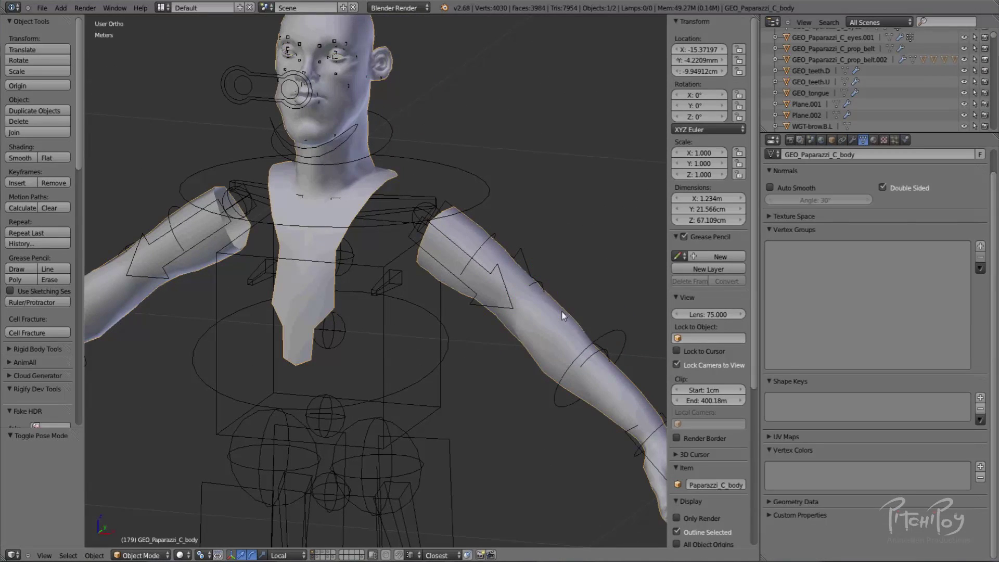
{"action": "right_click", "coordinate": [541, 281]}
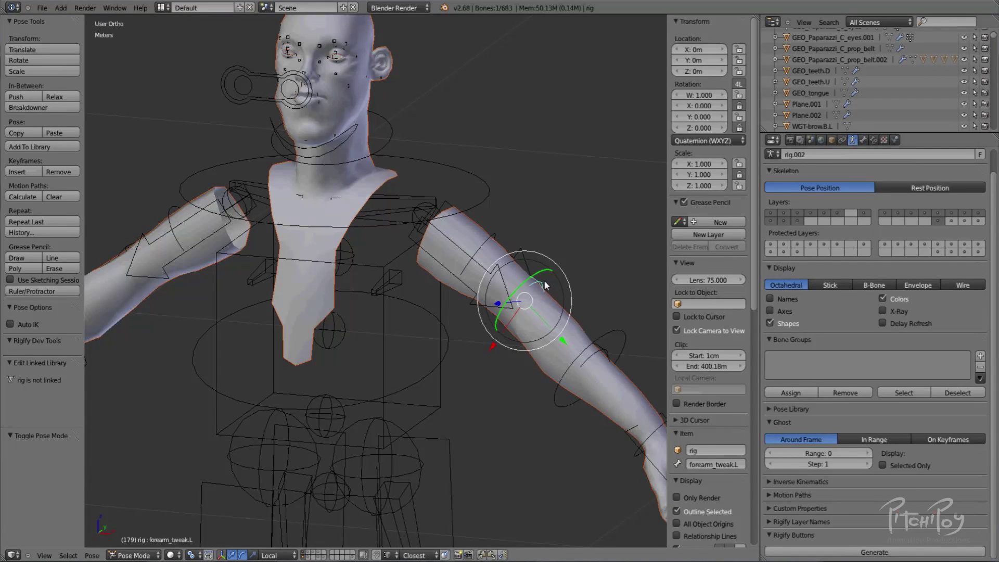
{"action": "key", "text": "ctrl+Tab"}
{"action": "right_click", "coordinate": [568, 307]}
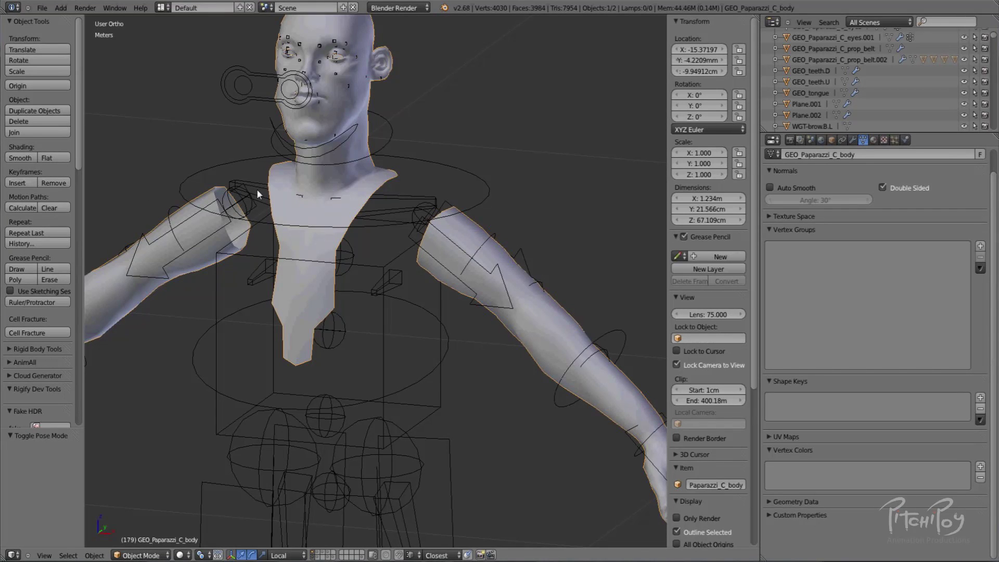
{"action": "right_click", "coordinate": [543, 282]}
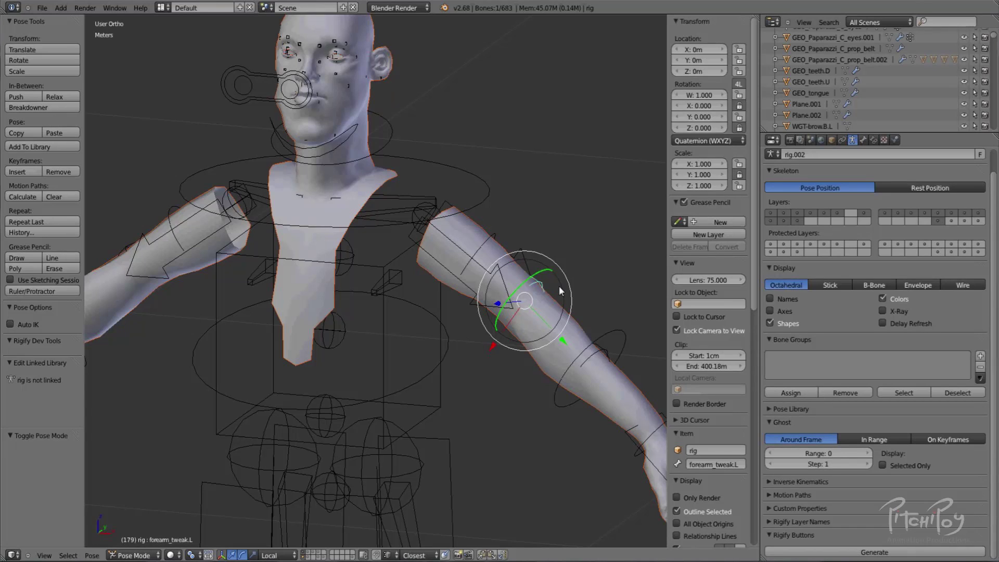
{"action": "key", "text": "ctrl+p"}
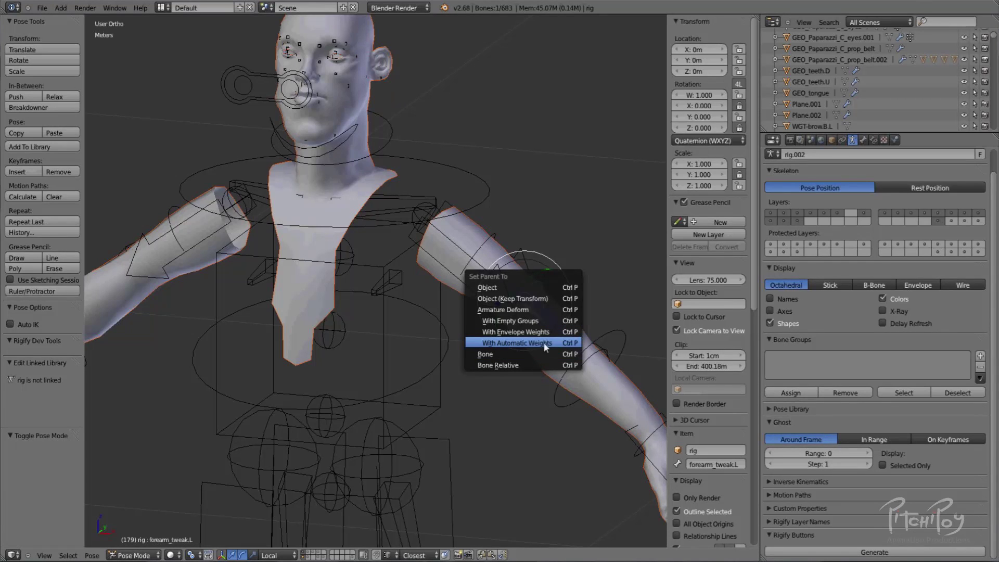
{"action": "left_click", "coordinate": [507, 341]}
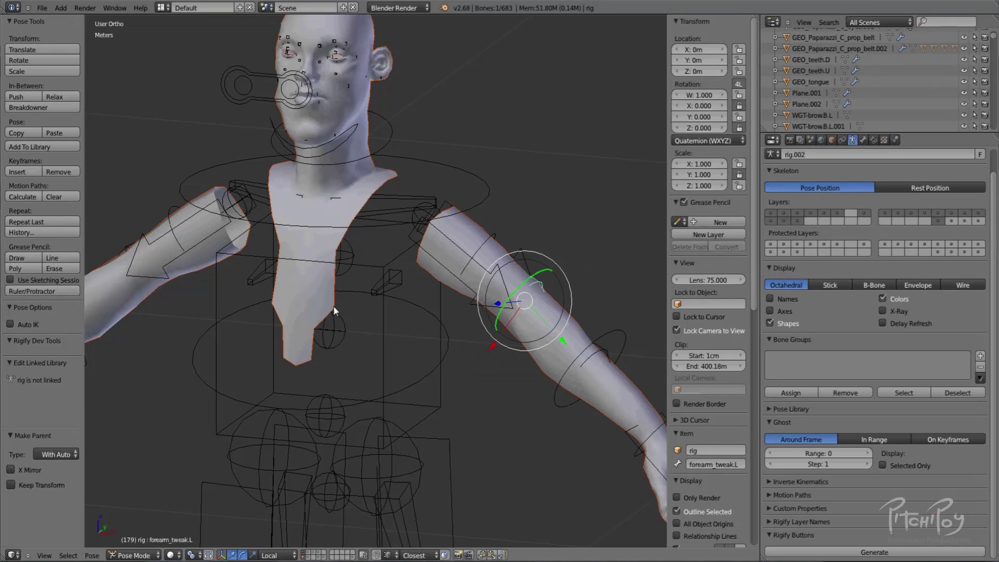
Test the body binding by rotating the left upper arm IK control, cancelling the rotation.
{"action": "right_click", "coordinate": [526, 254]}
{"action": "key", "text": "r"}
{"action": "right_click", "coordinate": [567, 274]}
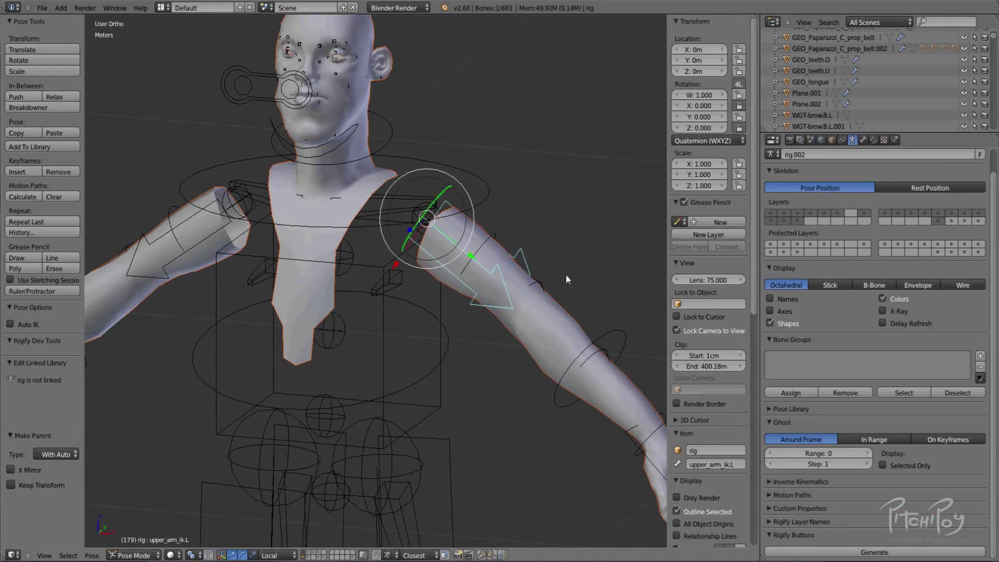
Test the body deformation by moving and rotating the left hand IK control, and move it again.
{"action": "scroll", "coordinate": [558, 370], "scroll_direction": "down", "scroll_amount": 5}
{"action": "right_click", "coordinate": [551, 362]}
{"action": "right_click", "coordinate": [539, 366]}
{"action": "key", "text": "g"}
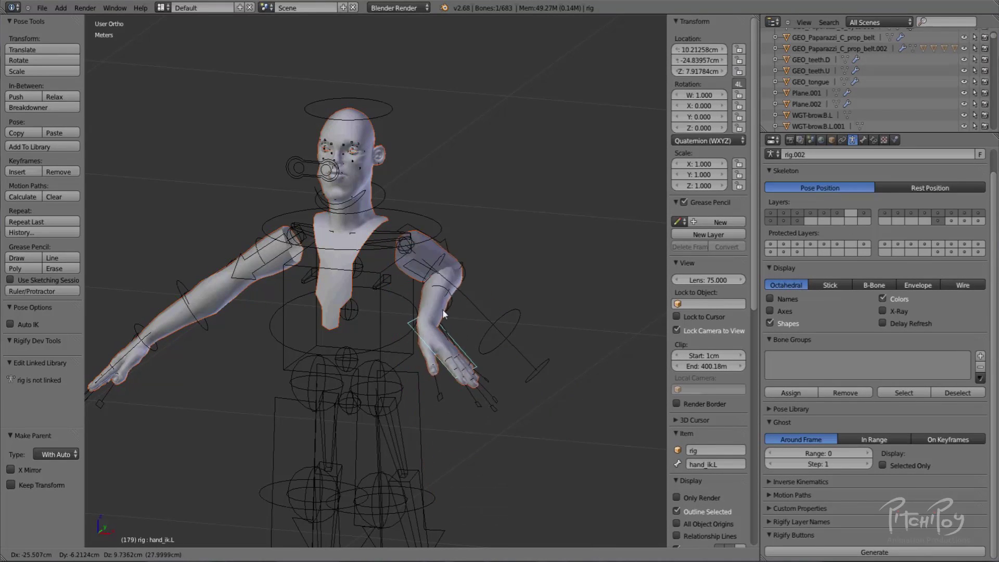
{"action": "left_click", "coordinate": [469, 311]}
{"action": "middle_click_drag", "start_coordinate": [469, 311], "coordinate": [476, 406]}
{"action": "key", "text": "r"}
{"action": "key", "text": "r"}
{"action": "left_click", "coordinate": [377, 460]}
{"action": "key", "text": "g"}
{"action": "left_click", "coordinate": [447, 484]}
Select all pose bones and clear their rotation, location and scale.
{"action": "key", "text": "a"}
{"action": "key", "text": "a"}
{"action": "key", "text": "alt+r"}
{"action": "key", "text": "alt+g"}
{"action": "key", "text": "alt+s"}
Select the left forearm tweak control, then return to Object Mode and select only the body mesh.
{"action": "key", "text": "g"}
{"action": "right_click", "coordinate": [470, 325]}
{"action": "right_click", "coordinate": [470, 326]}
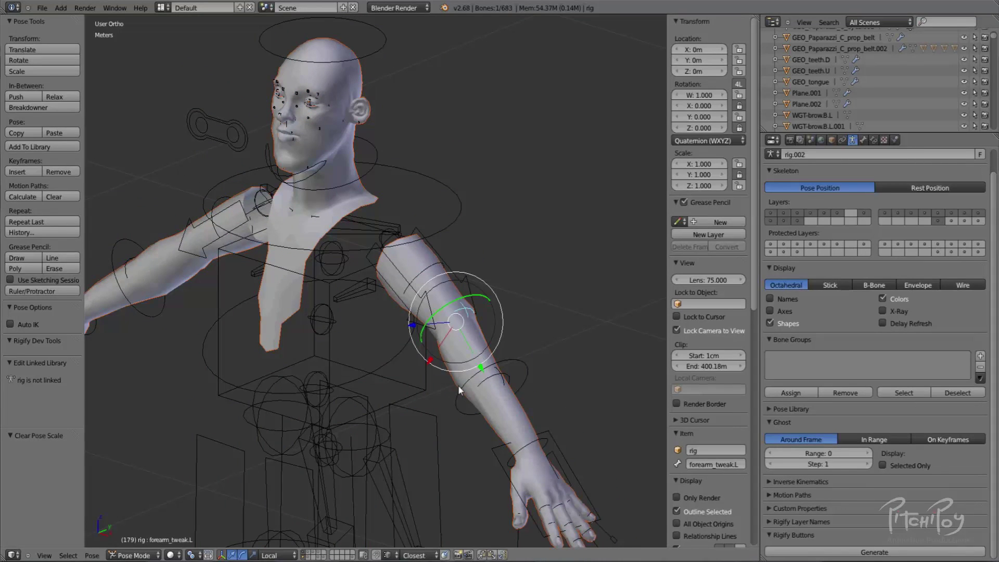
{"action": "right_click", "coordinate": [476, 363]}
{"action": "key", "text": "a"}
{"action": "middle_click_drag", "start_coordinate": [407, 389], "coordinate": [424, 233]}
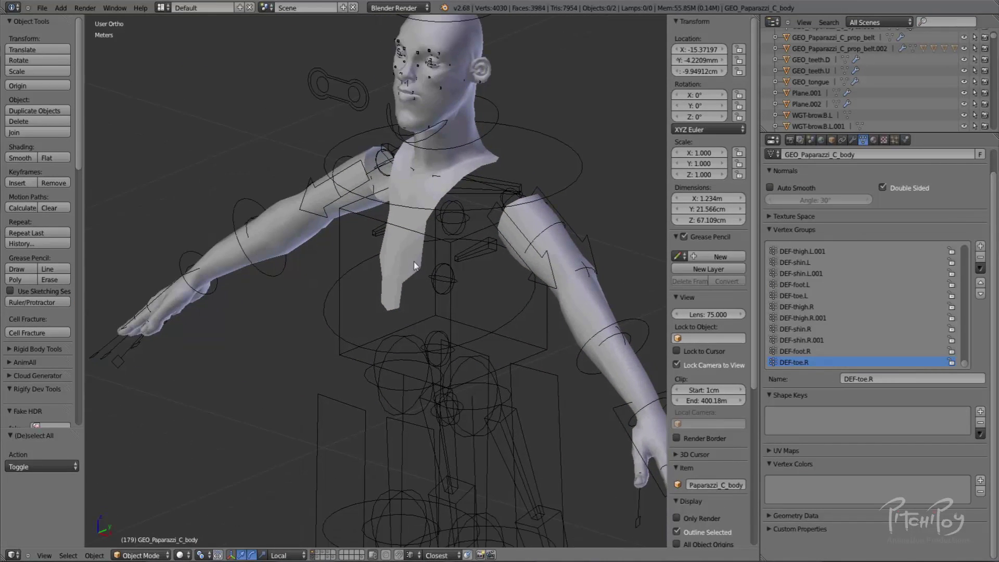
{"action": "right_click", "coordinate": [599, 306]}
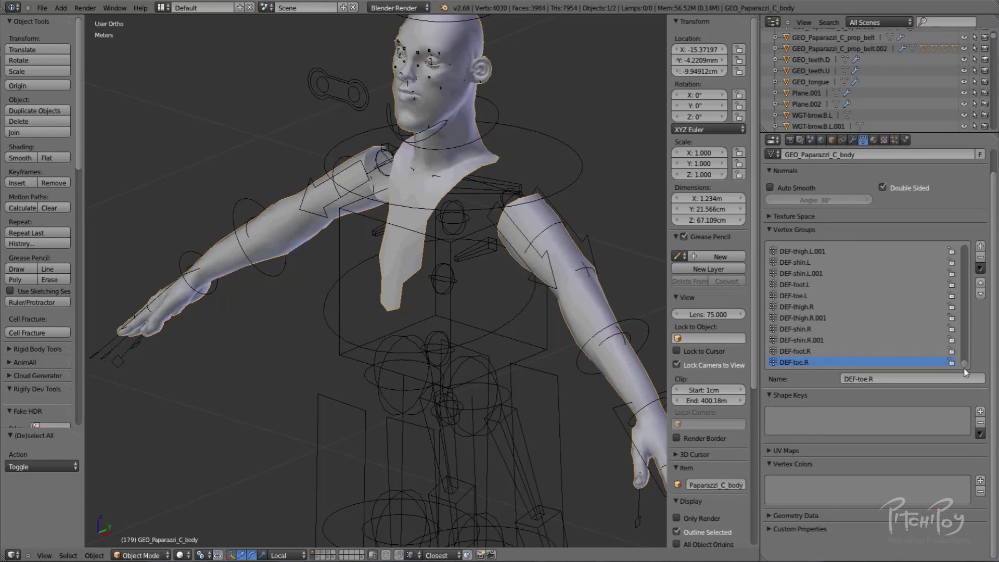
Look through the body mesh's vertex group list from the first entries to the last.
{"action": "left_click_drag", "start_coordinate": [964, 365], "coordinate": [821, 264]}
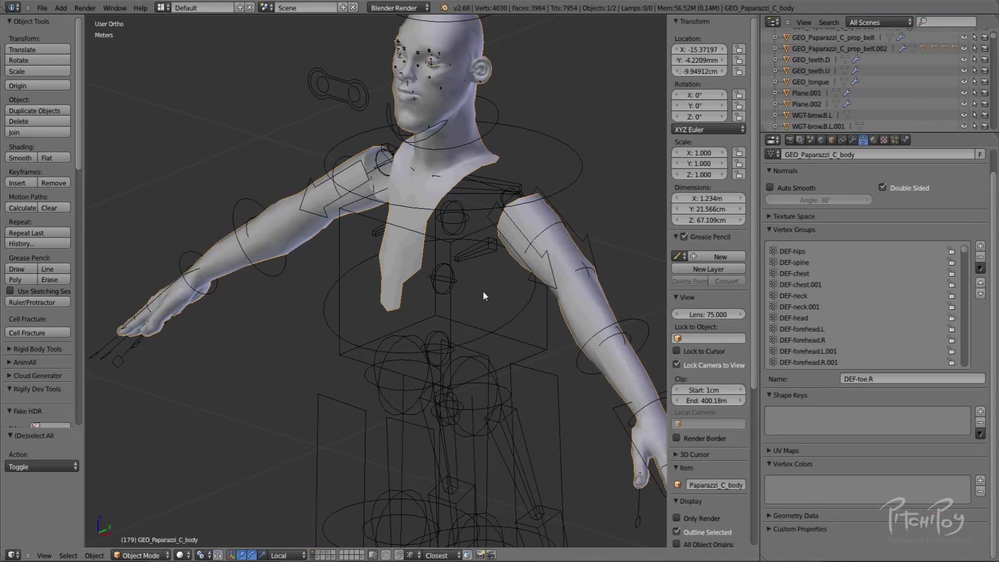
{"action": "scroll", "coordinate": [806, 289], "scroll_direction": "down", "scroll_amount": 4}
{"action": "scroll", "coordinate": [806, 286], "scroll_direction": "down", "scroll_amount": 10}
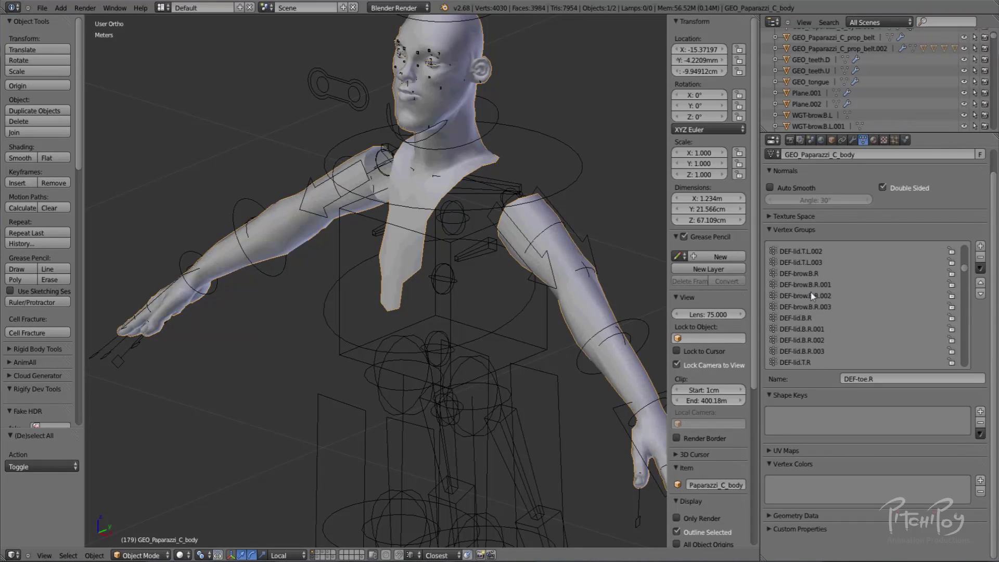
{"action": "scroll", "coordinate": [812, 294], "scroll_direction": "down", "scroll_amount": 15}
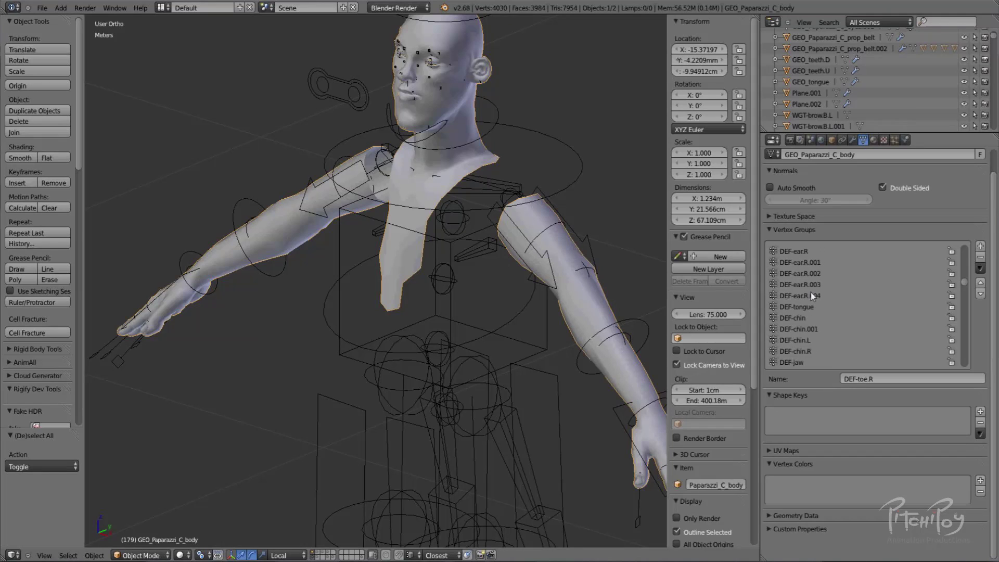
{"action": "scroll", "coordinate": [802, 336], "scroll_direction": "down", "scroll_amount": 10}
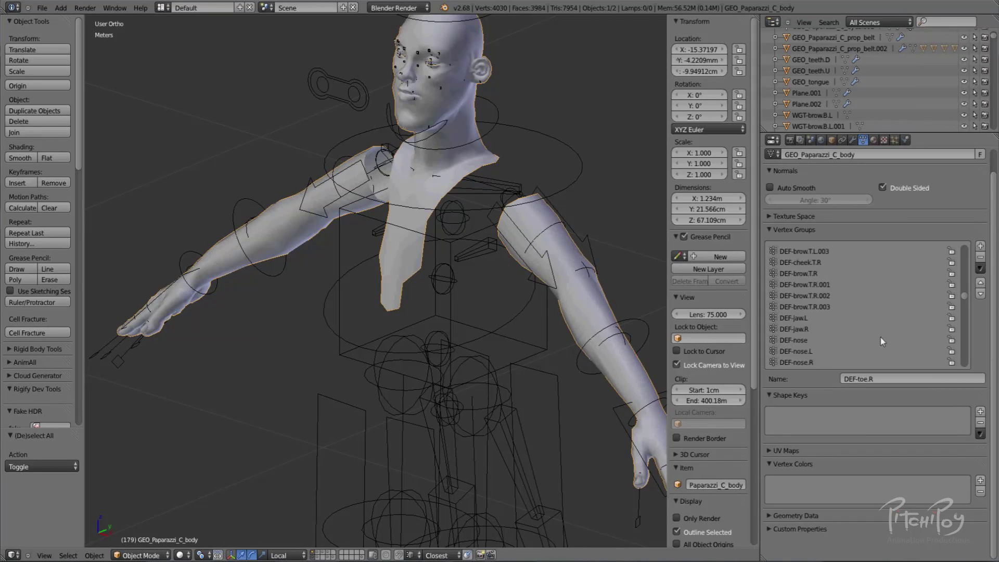
{"action": "scroll", "coordinate": [877, 342], "scroll_direction": "down", "scroll_amount": 5}
{"action": "left_click_drag", "start_coordinate": [964, 311], "coordinate": [965, 360]}
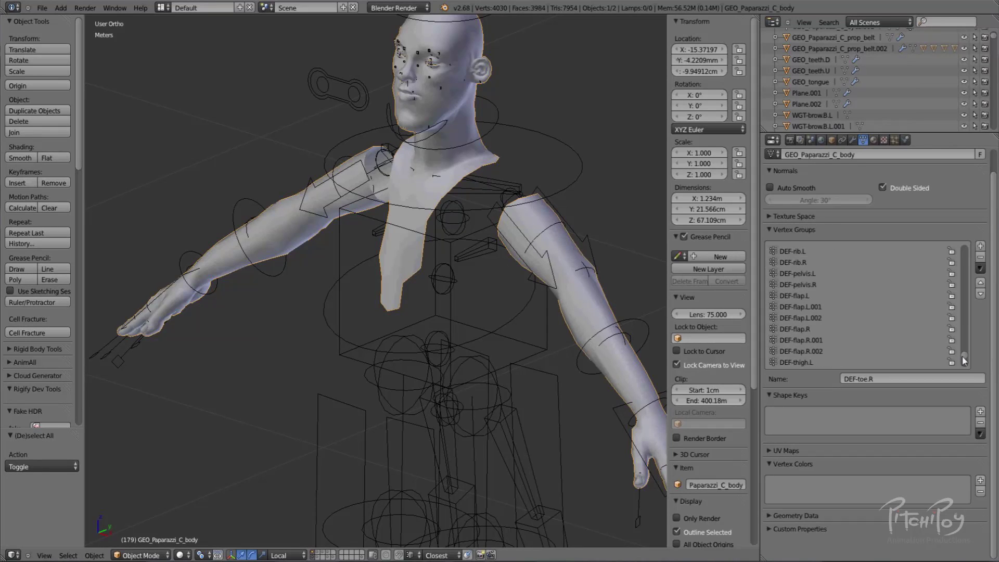
Inspect the DEF-rib.R and DEF-forearm.R.001 vertex groups and read back through the arm, finger and face groups.
{"action": "left_click", "coordinate": [808, 351]}
{"action": "scroll", "coordinate": [804, 303], "scroll_direction": "up", "scroll_amount": 1}
{"action": "left_click", "coordinate": [801, 272]}
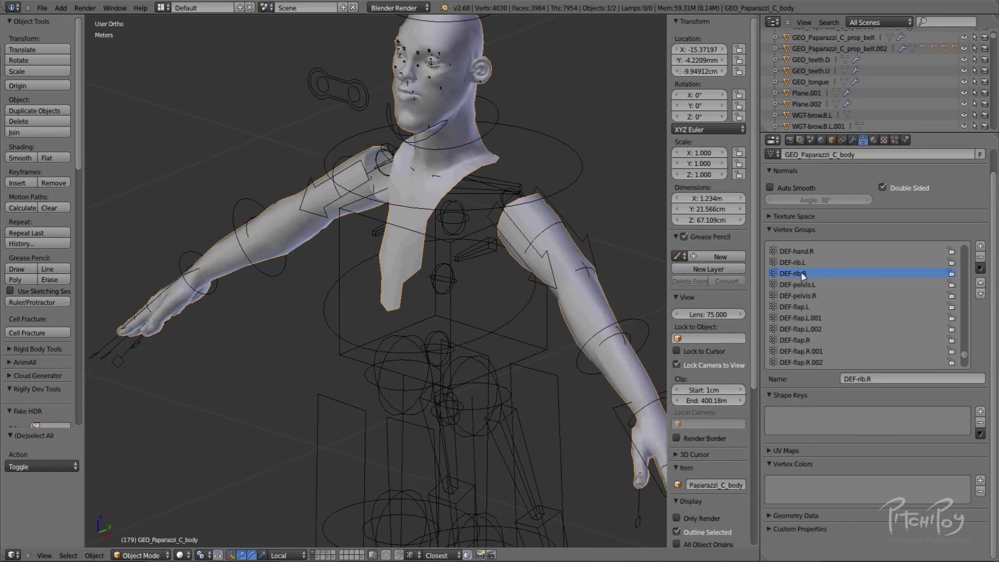
{"action": "scroll", "coordinate": [807, 275], "scroll_direction": "up", "scroll_amount": 2}
{"action": "scroll", "coordinate": [809, 281], "scroll_direction": "up", "scroll_amount": 3}
{"action": "left_click", "coordinate": [818, 296]}
{"action": "scroll", "coordinate": [821, 298], "scroll_direction": "up", "scroll_amount": 20}
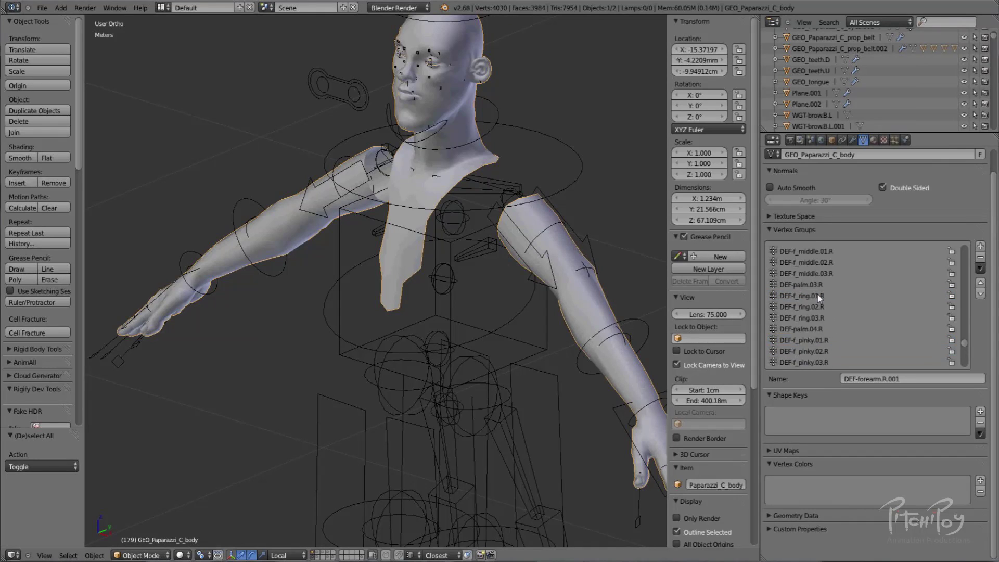
{"action": "scroll", "coordinate": [823, 299], "scroll_direction": "up", "scroll_amount": 10}
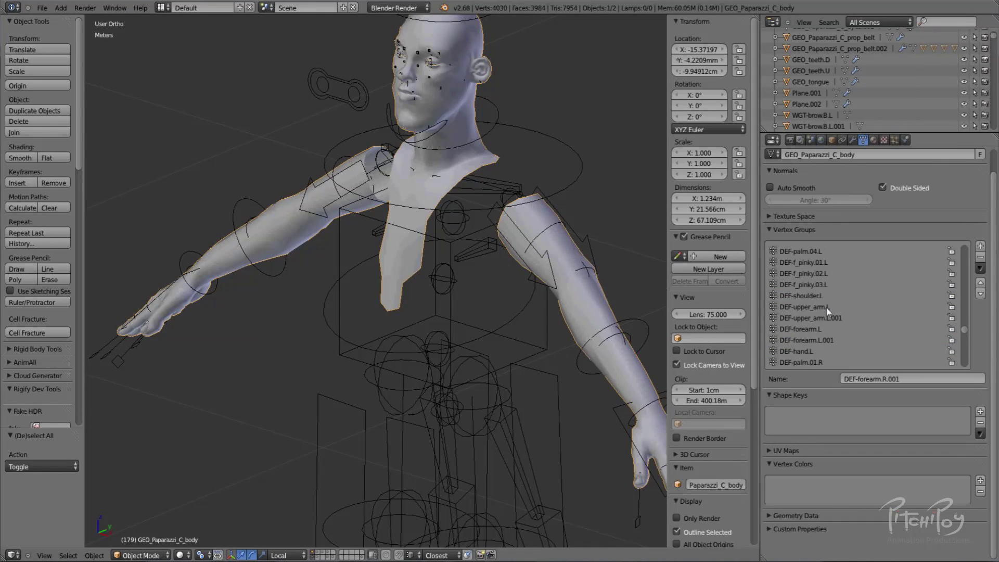
{"action": "scroll", "coordinate": [825, 305], "scroll_direction": "up", "scroll_amount": 12}
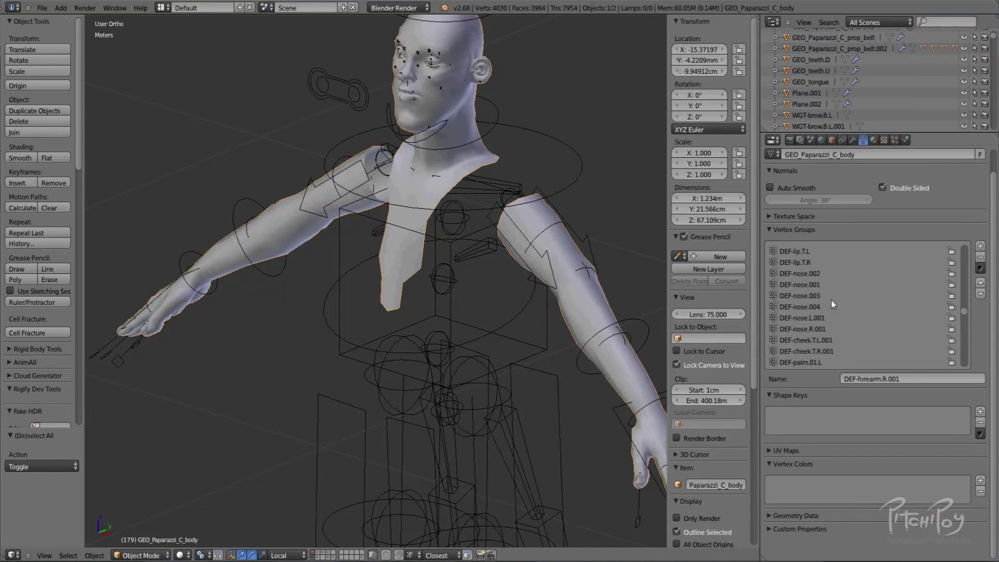
{"action": "scroll", "coordinate": [813, 305], "scroll_direction": "up", "scroll_amount": 8}
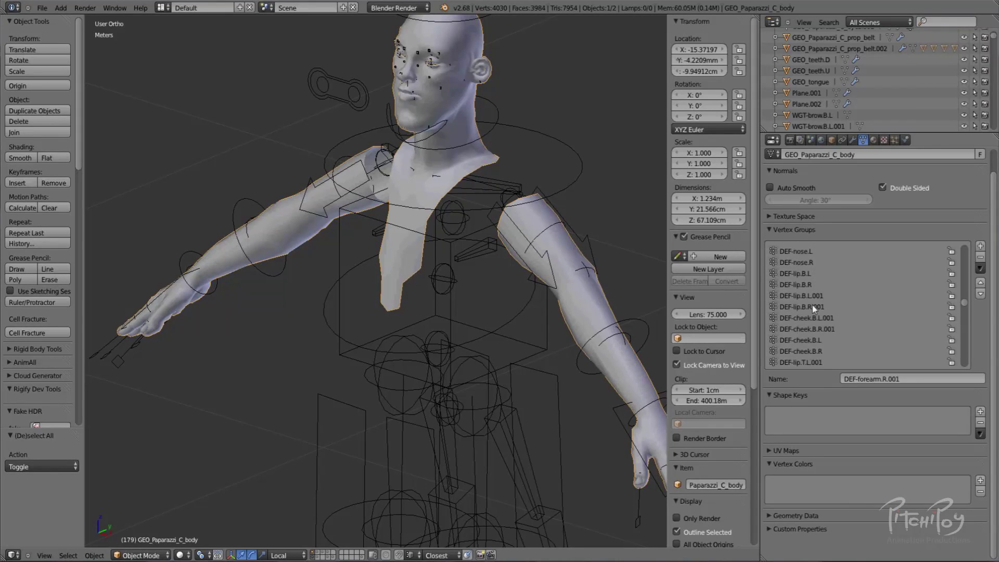
{"action": "scroll", "coordinate": [954, 296], "scroll_direction": "up", "scroll_amount": 5}
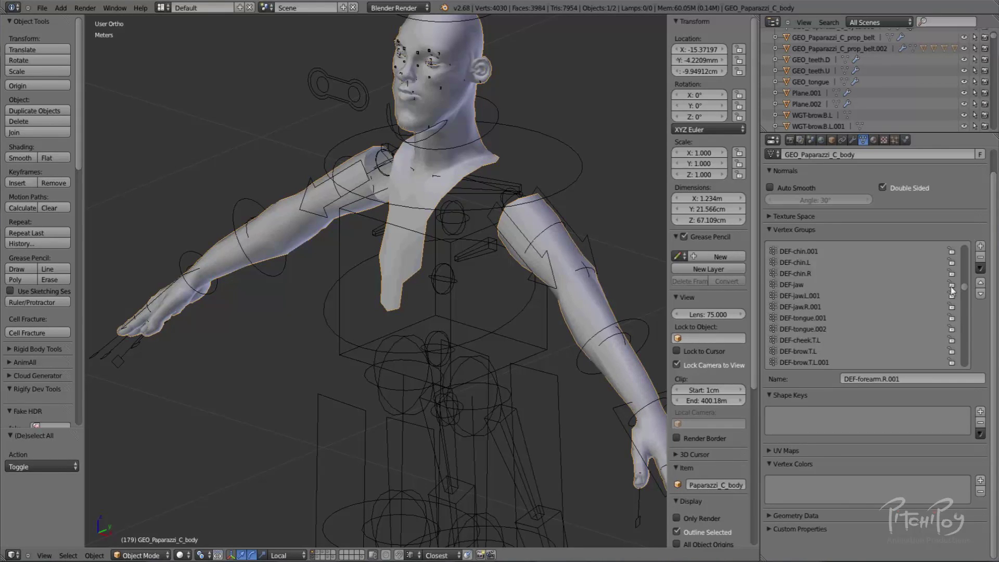
Sort the body's vertex groups by name and select the DEF-foot.R group.
{"action": "left_click", "coordinate": [981, 268]}
{"action": "left_click", "coordinate": [917, 280]}
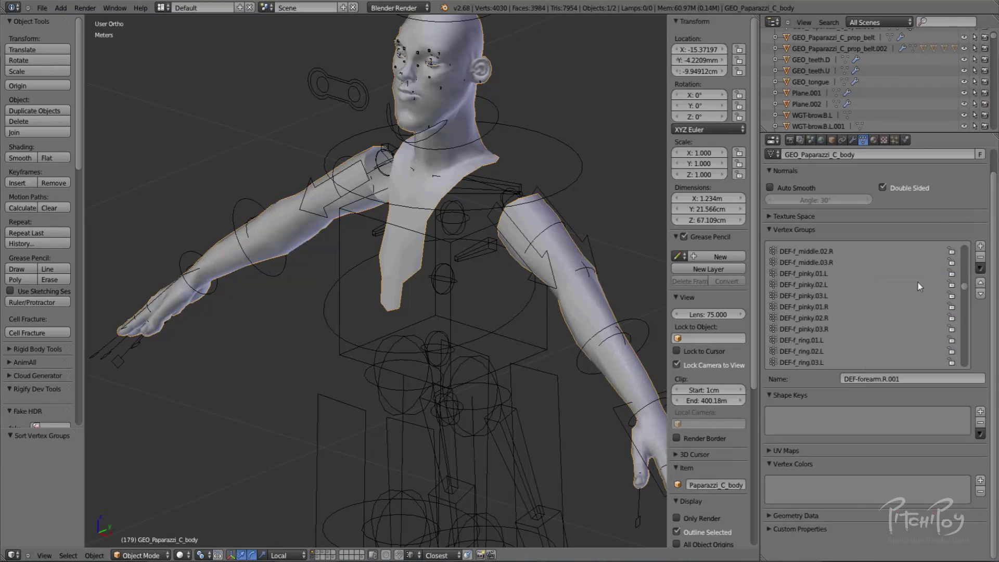
{"action": "mouse_move", "coordinate": [965, 289]}
{"action": "left_mouse_down"}
{"action": "mouse_move", "coordinate": [963, 252]}
{"action": "mouse_move", "coordinate": [956, 373]}
{"action": "mouse_move", "coordinate": [960, 304]}
{"action": "left_mouse_up"}
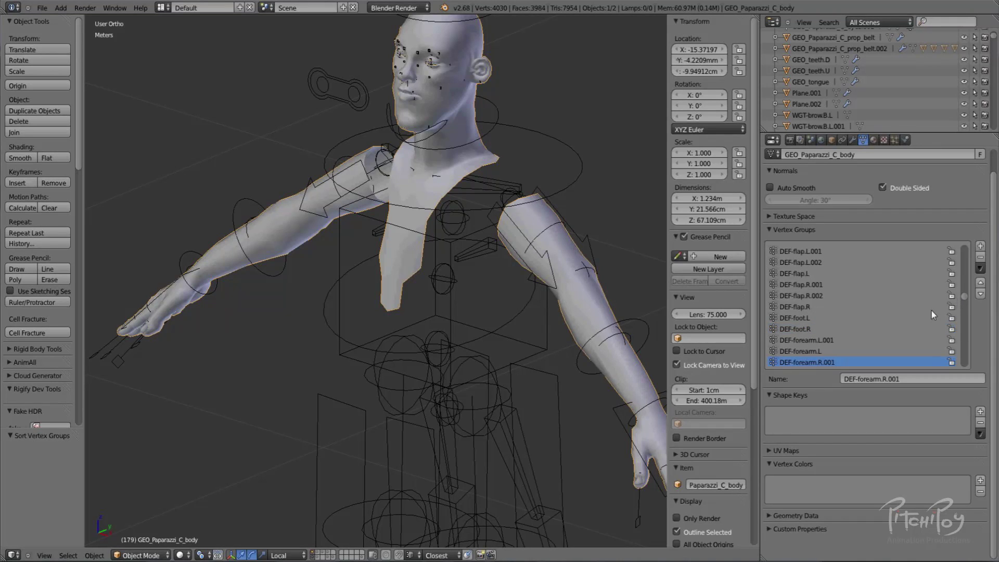
{"action": "left_click", "coordinate": [797, 328]}
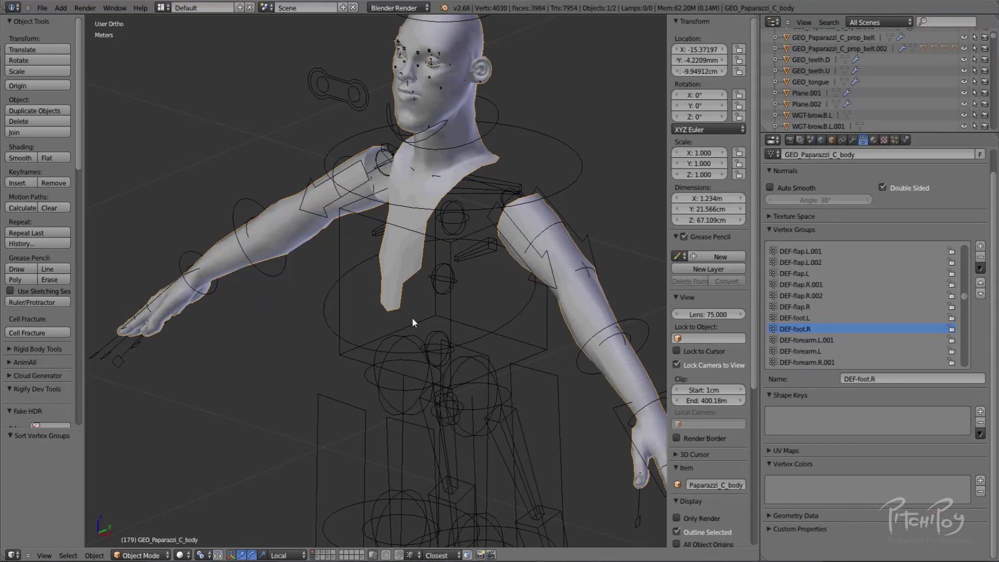
Delete all vertex groups from the body mesh.
{"action": "scroll", "coordinate": [469, 304], "scroll_direction": "down", "scroll_amount": 5}
{"action": "middle_click_drag", "start_coordinate": [408, 392], "coordinate": [470, 300]}
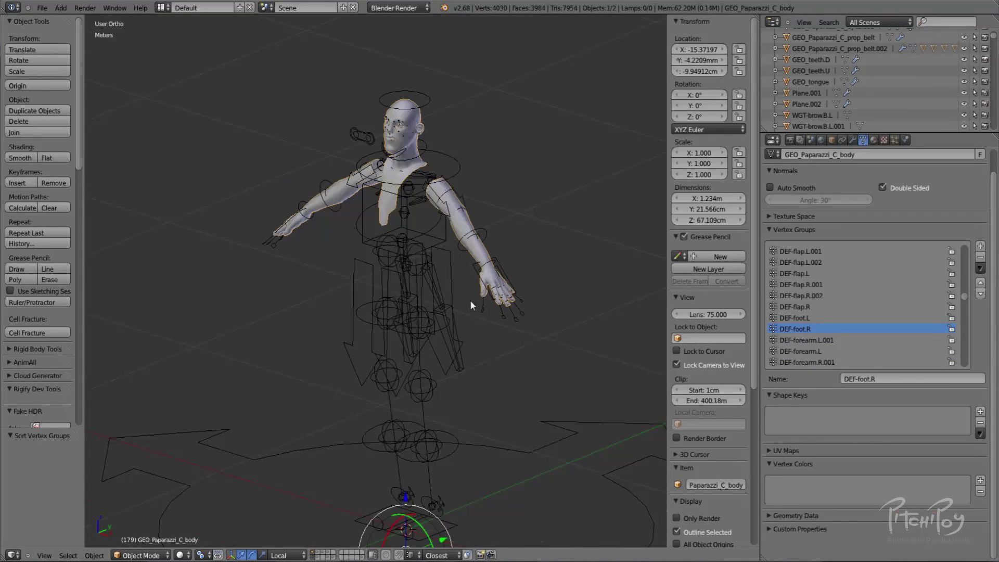
{"action": "left_click", "coordinate": [981, 268]}
{"action": "left_click", "coordinate": [915, 368]}
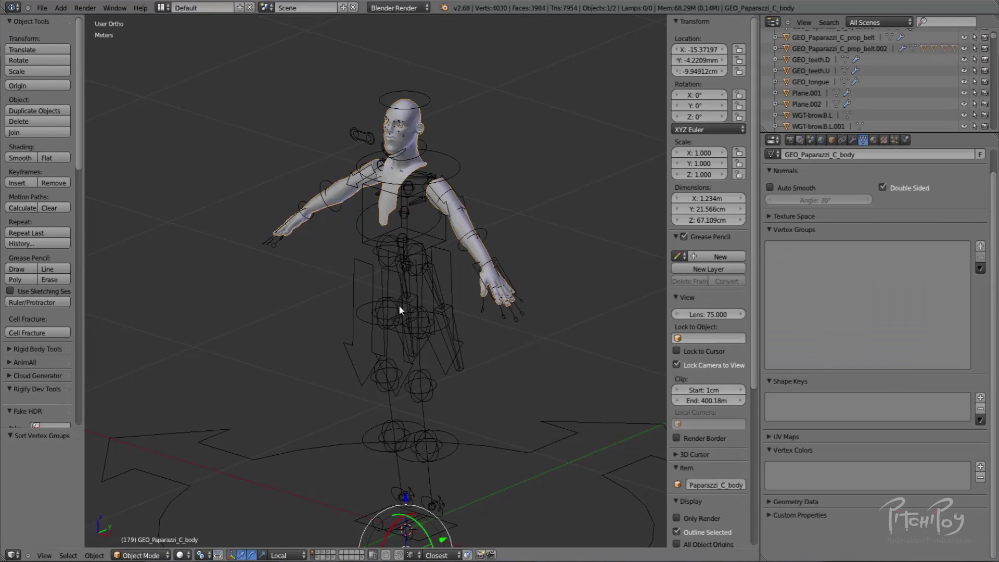
Move the body's Armature modifier above the Subsurf modifier in the stack.
{"action": "scroll", "coordinate": [360, 268], "scroll_direction": "up", "scroll_amount": 3}
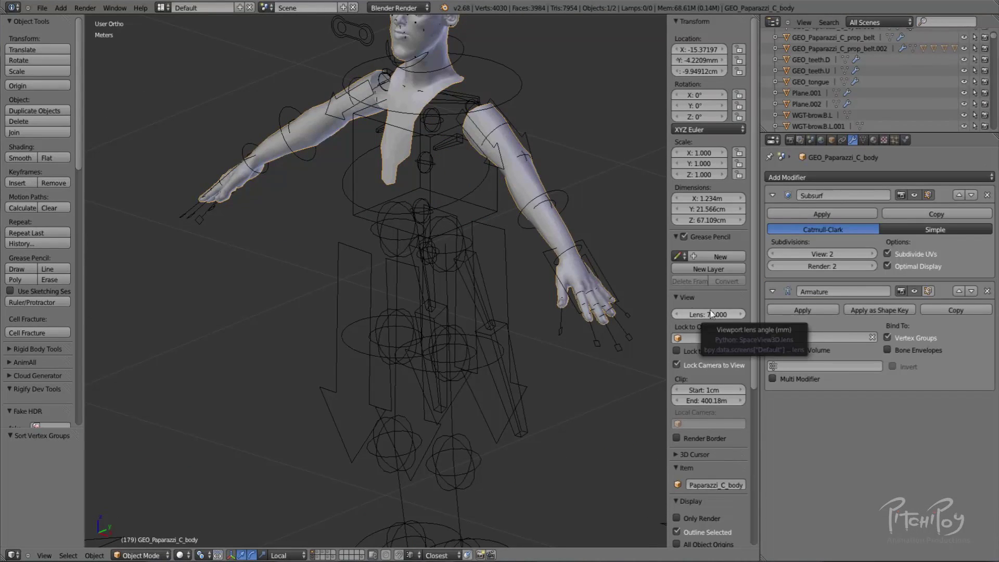
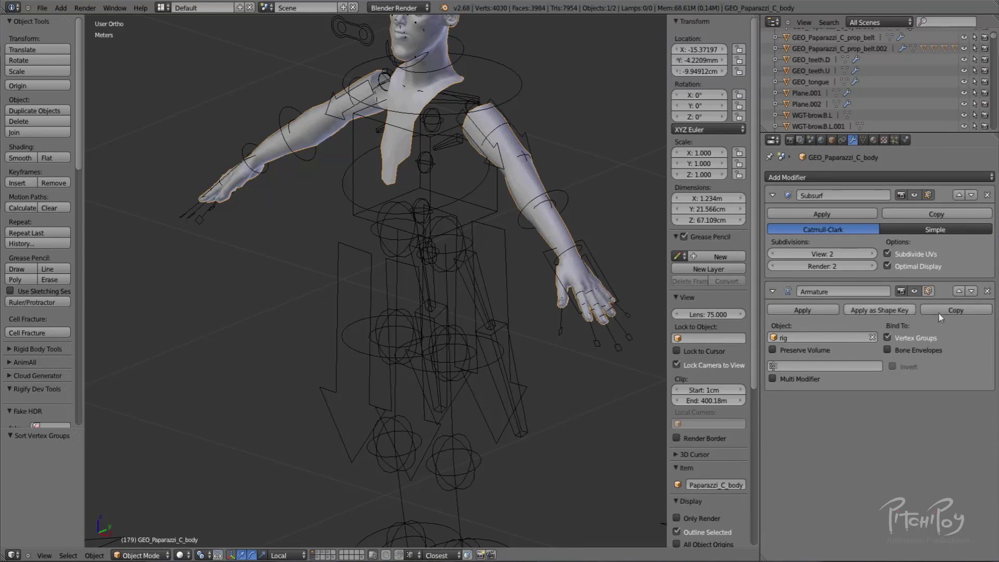
{"action": "left_click", "coordinate": [959, 292]}
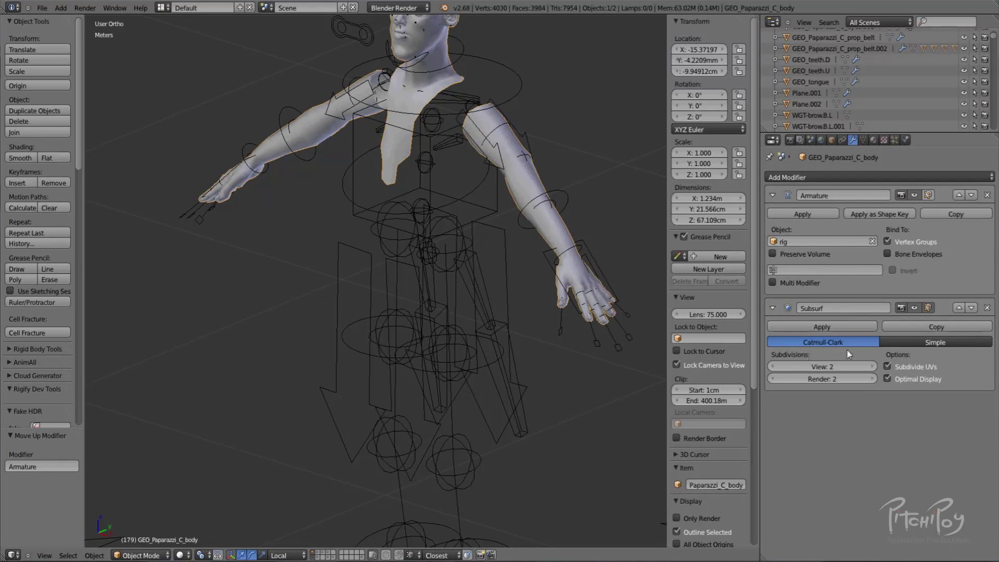
Raise the scene's Simplify subdivision level, return it to 0, and show the body's modifiers again.
{"action": "left_click", "coordinate": [810, 140]}
{"action": "scroll", "coordinate": [841, 395], "scroll_direction": "down", "scroll_amount": 3}
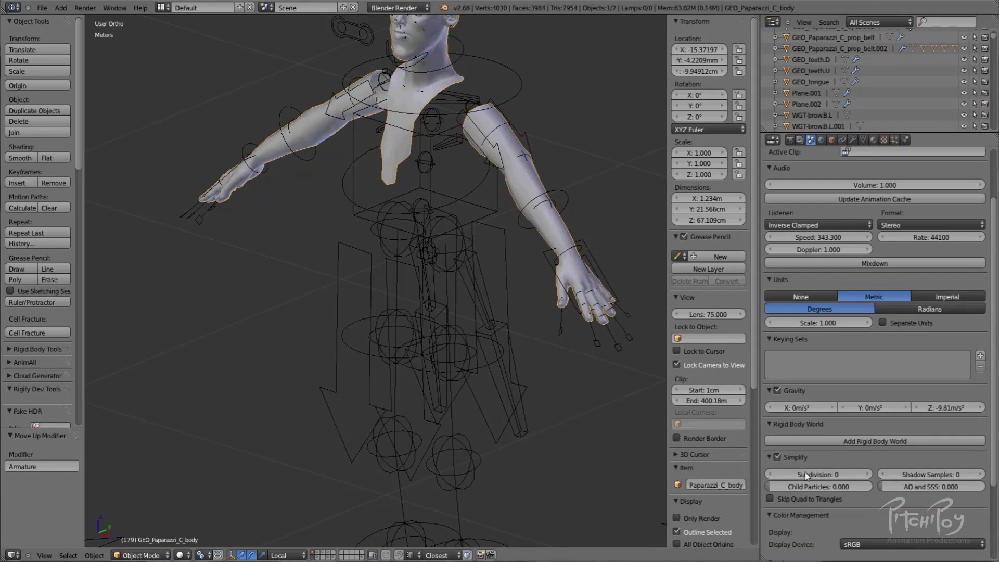
{"action": "left_click", "coordinate": [868, 475]}
{"action": "left_click", "coordinate": [867, 474]}
{"action": "left_click", "coordinate": [769, 475]}
{"action": "left_click", "coordinate": [769, 474]}
{"action": "middle_click_drag", "start_coordinate": [408, 102], "coordinate": [486, 139]}
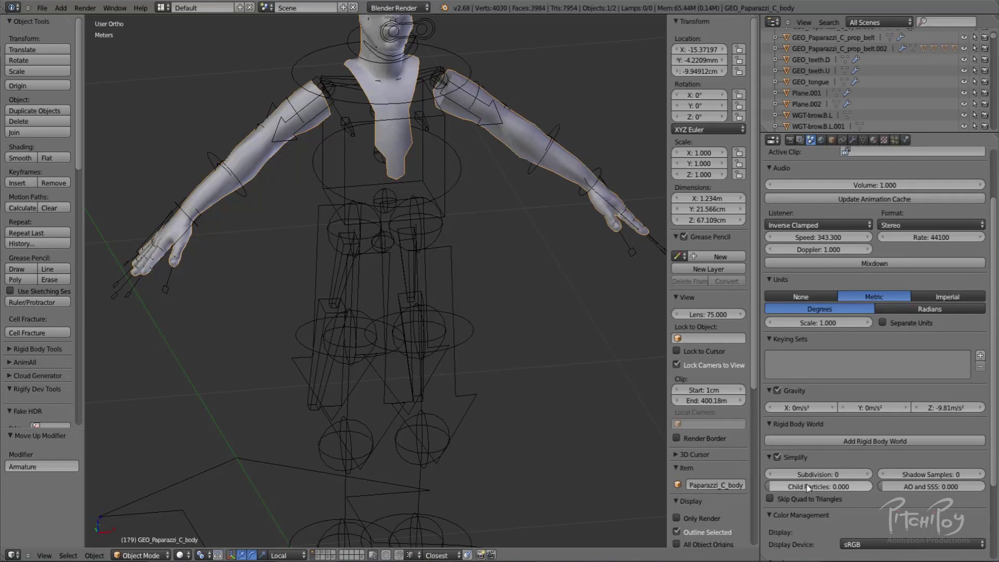
{"action": "left_click", "coordinate": [853, 140]}
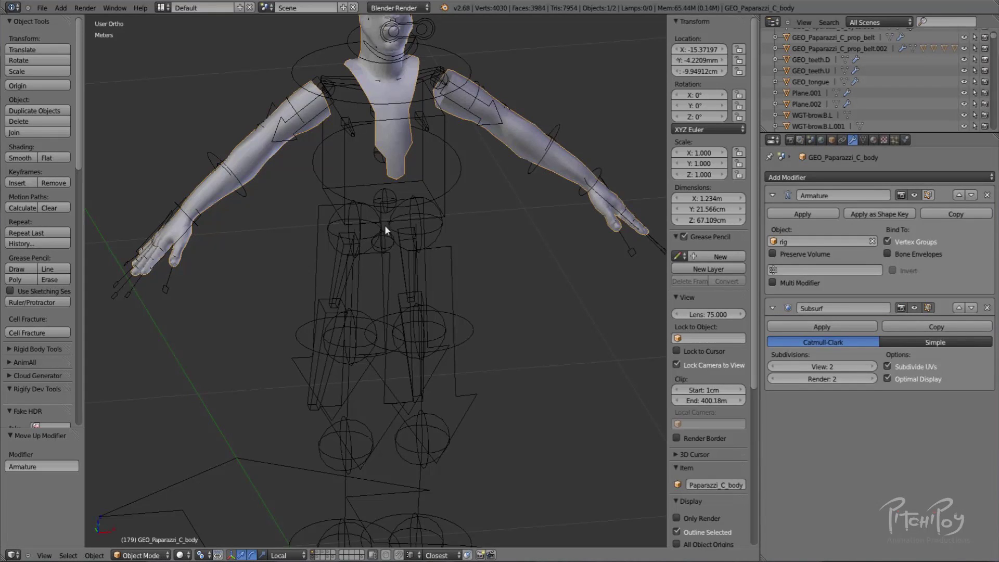
Try moving the rig's left hand IK control in Pose Mode, cancel the move and reselect the body mesh.
{"action": "middle_click_drag", "start_coordinate": [380, 202], "coordinate": [384, 356], "text": "shift"}
{"action": "middle_click_drag", "start_coordinate": [552, 295], "coordinate": [478, 225], "text": "shift"}
{"action": "right_click", "coordinate": [543, 299]}
{"action": "key", "text": "ctrl+Tab"}
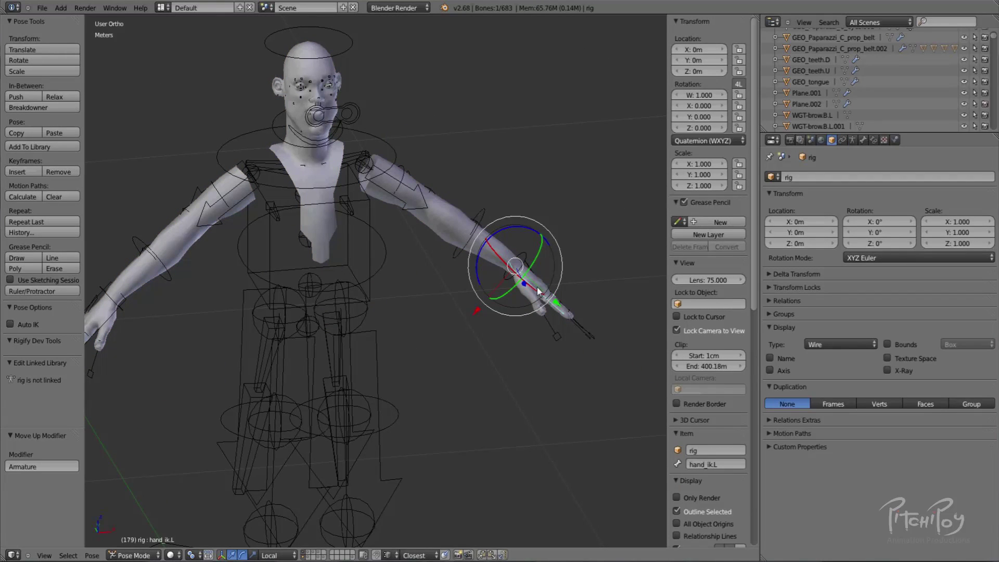
{"action": "key", "text": "g"}
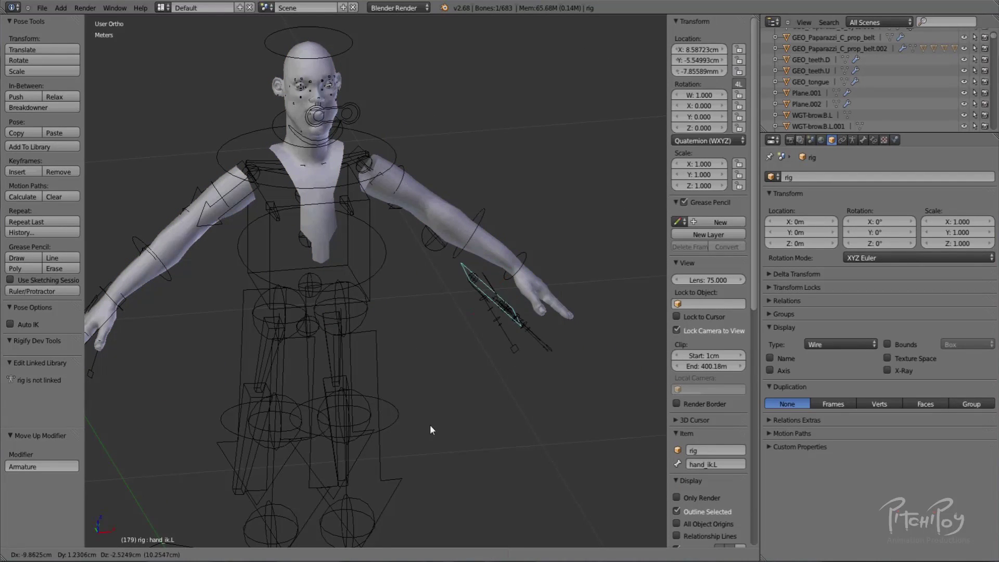
{"action": "right_click", "coordinate": [459, 386]}
{"action": "key", "text": "ctrl+Tab"}
{"action": "right_click", "coordinate": [500, 235]}
Check the unweighted arm by moving the left hand IK control again, cancel, and return to the body's modifiers.
{"action": "scroll", "coordinate": [500, 235], "scroll_direction": "up", "scroll_amount": 2}
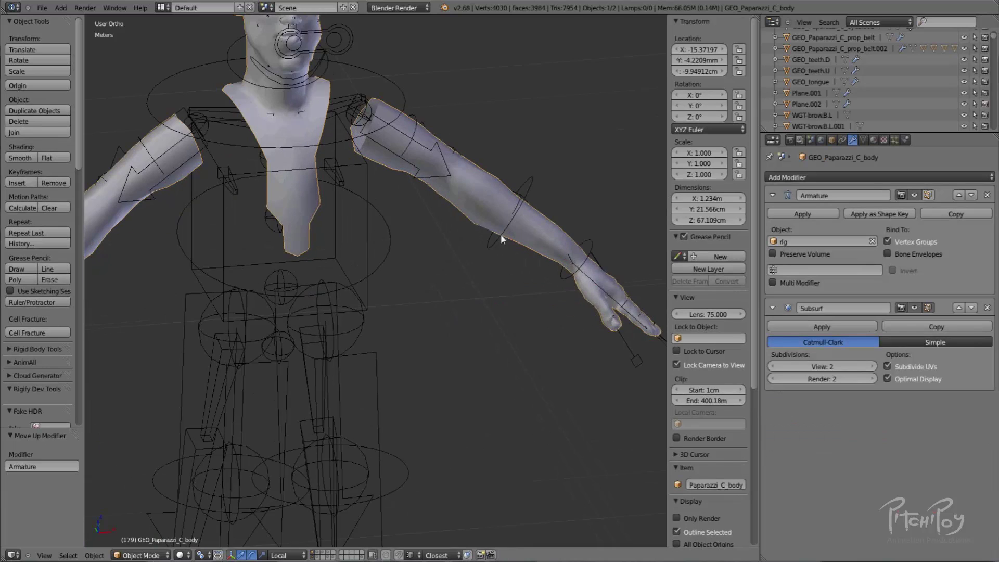
{"action": "right_click", "coordinate": [592, 272]}
{"action": "right_click", "coordinate": [583, 272]}
{"action": "key", "text": "g"}
{"action": "right_click", "coordinate": [574, 269]}
{"action": "right_click", "coordinate": [580, 272]}
{"action": "key", "text": "g"}
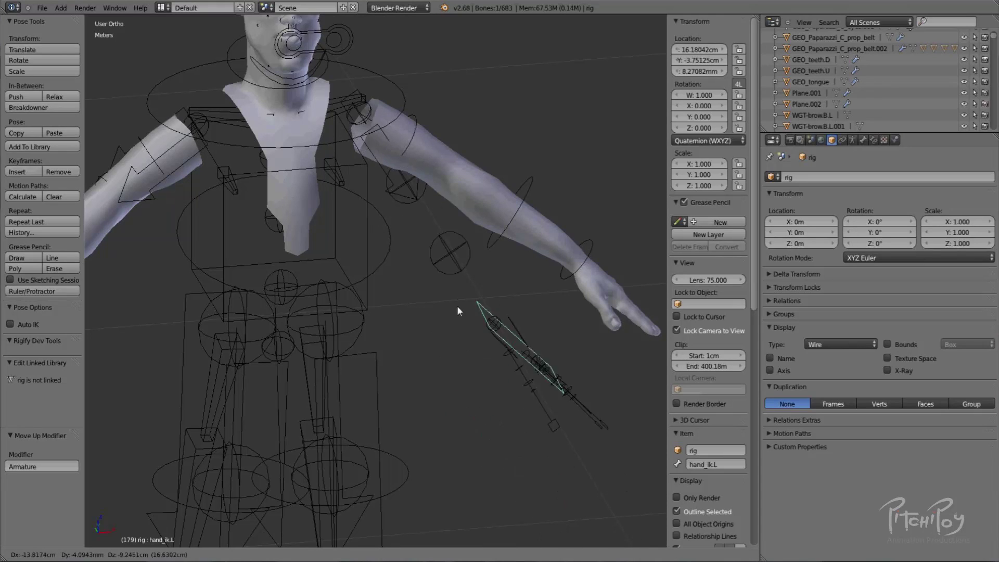
{"action": "key", "text": "Escape"}
{"action": "right_click", "coordinate": [471, 215]}
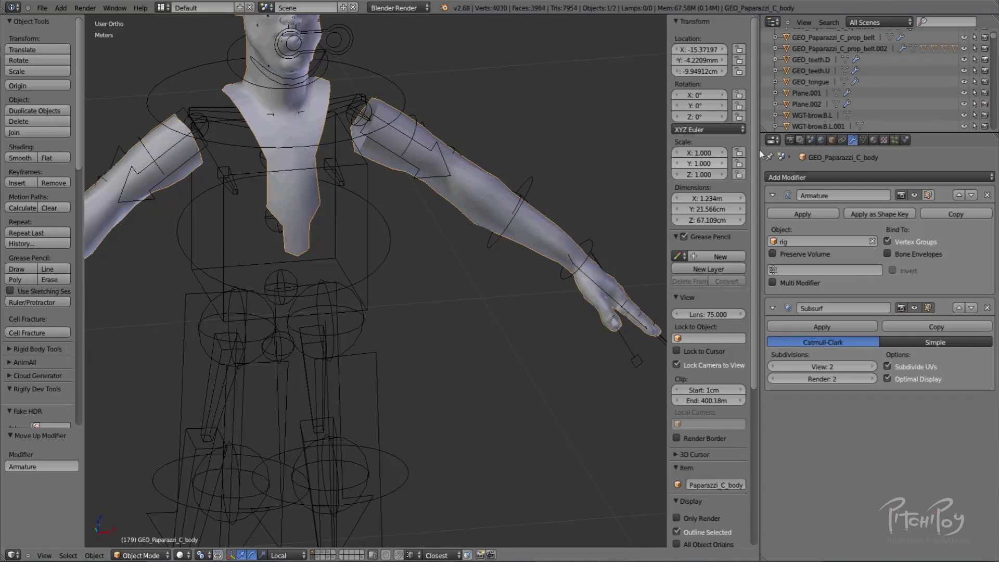
Select the left hand IK control, test a move and cancel it, and show the rig's armature data settings.
{"action": "right_click", "coordinate": [584, 280]}
{"action": "right_click", "coordinate": [578, 273]}
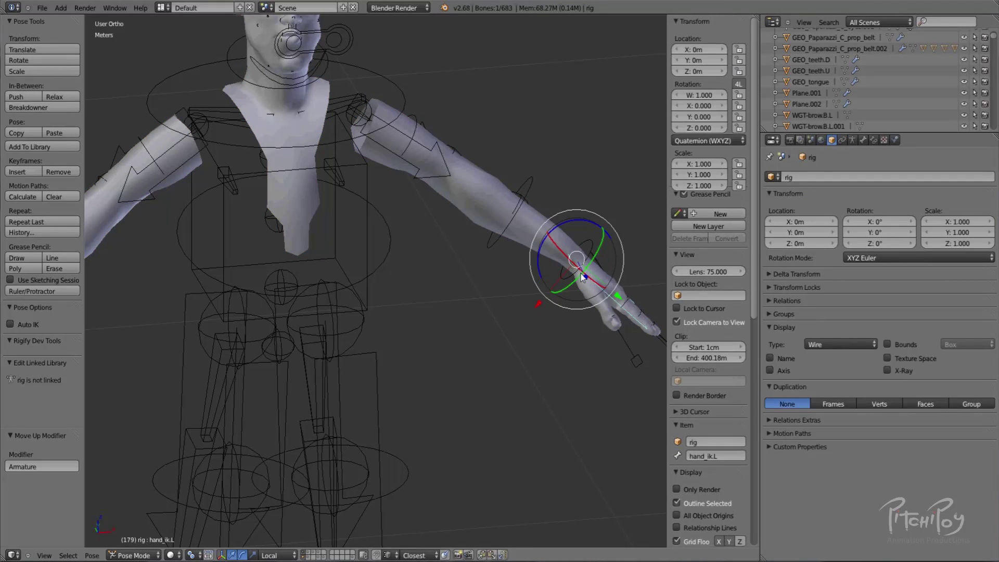
{"action": "key", "text": "g"}
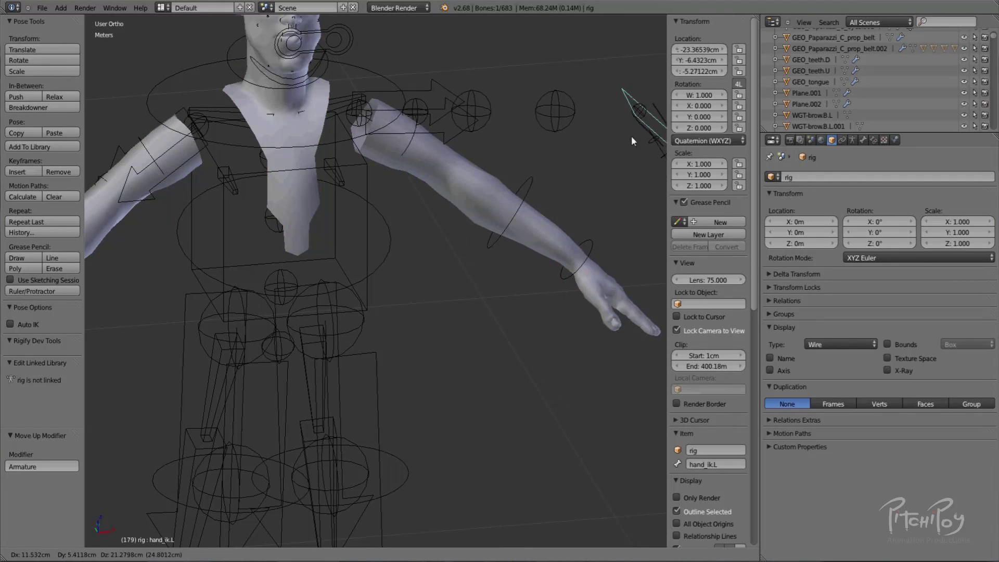
{"action": "right_click", "coordinate": [525, 341]}
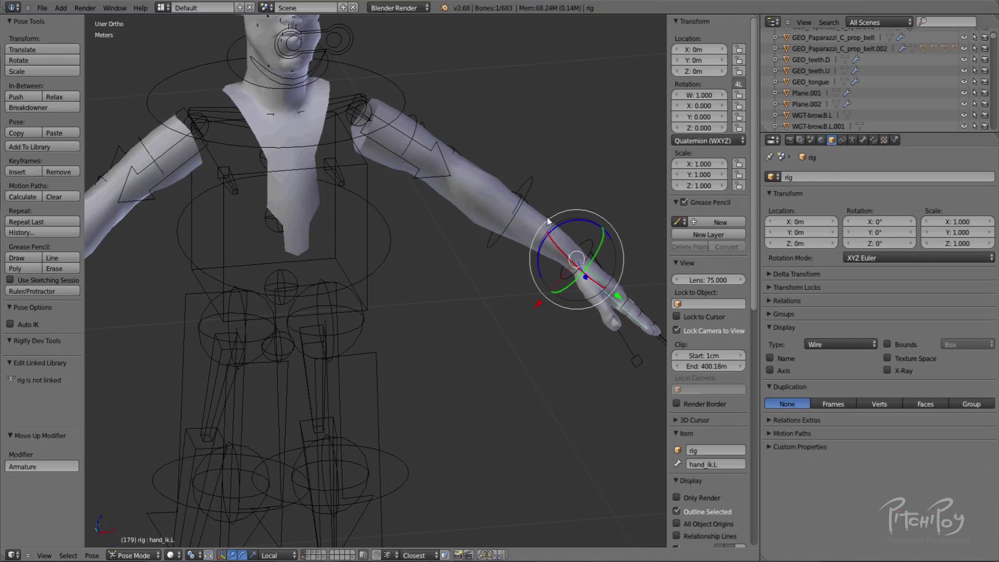
{"action": "middle_click_drag", "start_coordinate": [409, 229], "coordinate": [494, 232]}
{"action": "left_click", "coordinate": [853, 140]}
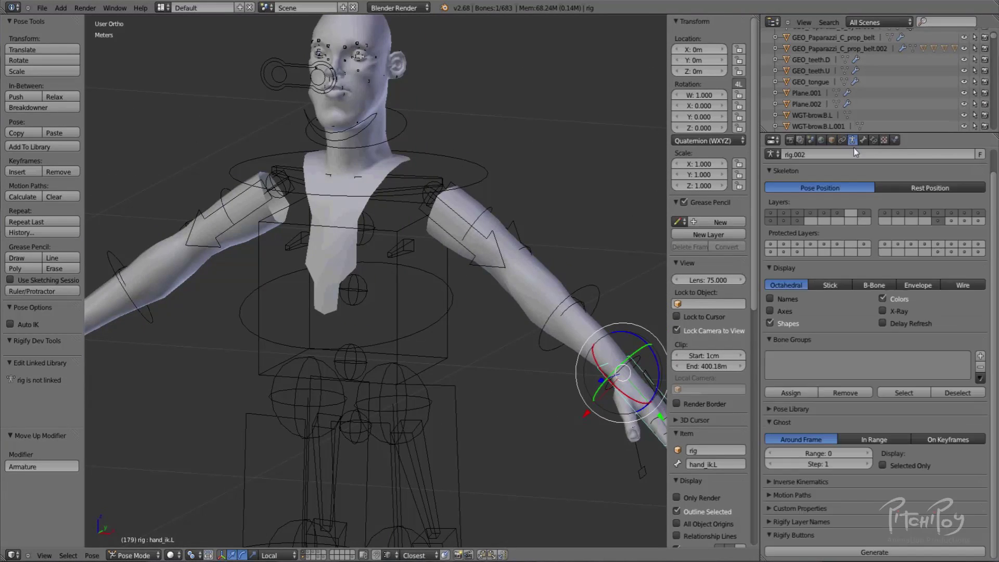
Show the rig's deformation bone layer alongside the control layers and enable X-Ray display for the armature.
{"action": "left_click", "coordinate": [950, 221], "text": "shift"}
{"action": "key", "text": "z"}
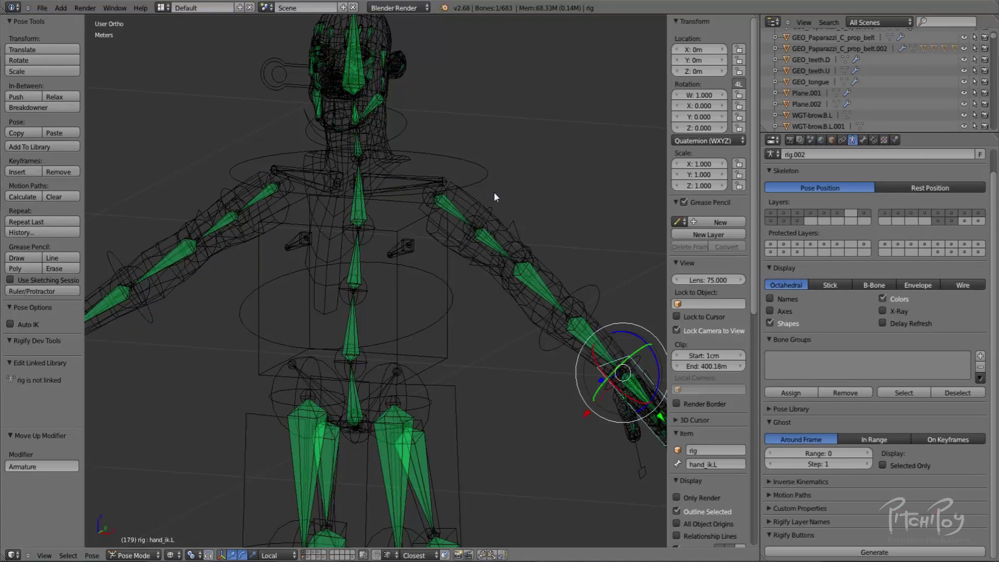
{"action": "mouse_move", "coordinate": [535, 276]}
{"action": "middle_mouse_down"}
{"action": "mouse_move", "coordinate": [432, 188]}
{"action": "mouse_move", "coordinate": [532, 188]}
{"action": "mouse_move", "coordinate": [443, 190]}
{"action": "middle_mouse_up"}
{"action": "key", "text": "z"}
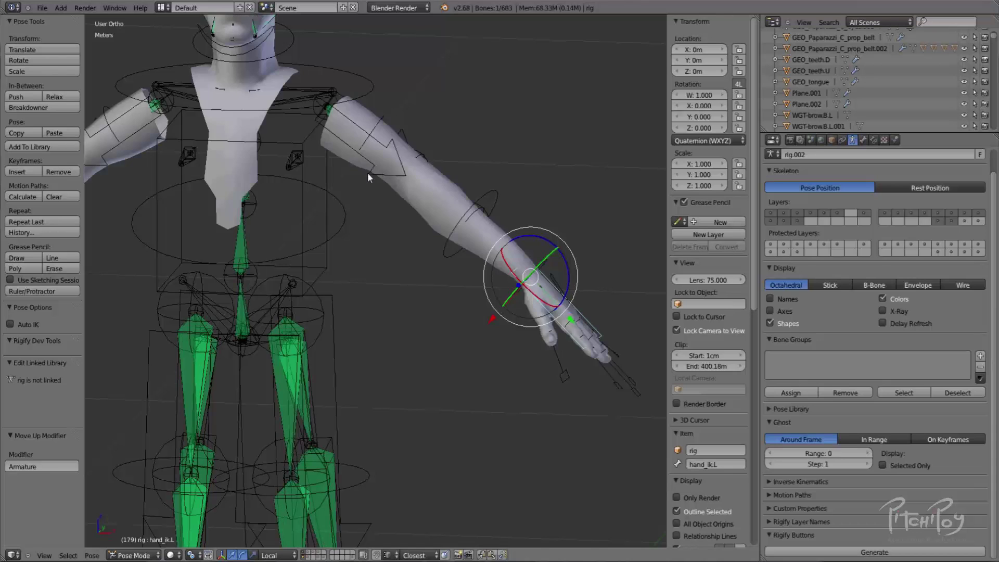
{"action": "mouse_move", "coordinate": [357, 163]}
{"action": "middle_mouse_down"}
{"action": "mouse_move", "coordinate": [451, 152]}
{"action": "mouse_move", "coordinate": [520, 249]}
{"action": "mouse_move", "coordinate": [400, 252]}
{"action": "mouse_move", "coordinate": [462, 268]}
{"action": "middle_mouse_up"}
{"action": "middle_click_drag", "start_coordinate": [587, 254], "coordinate": [572, 183], "text": "shift"}
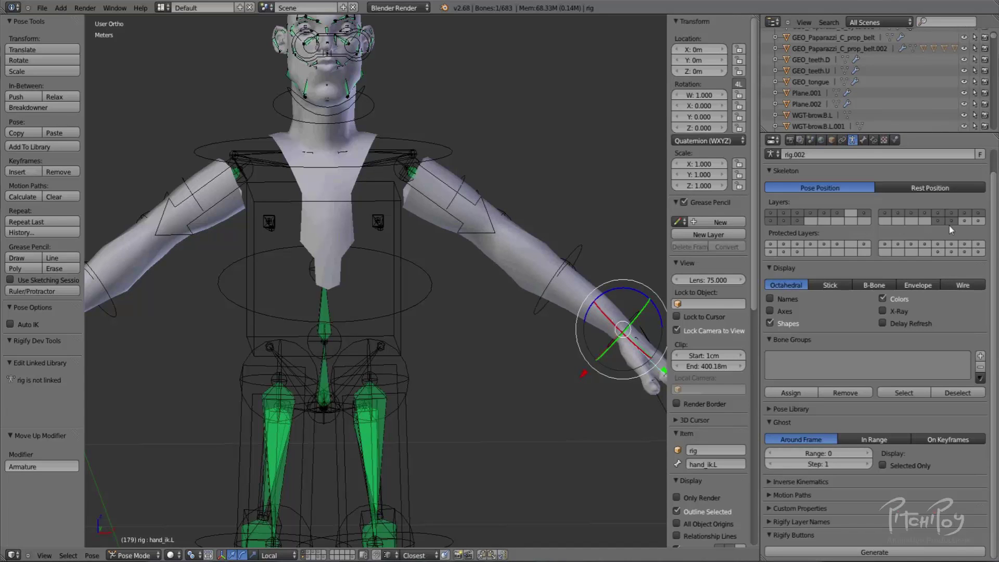
{"action": "left_click", "coordinate": [882, 311]}
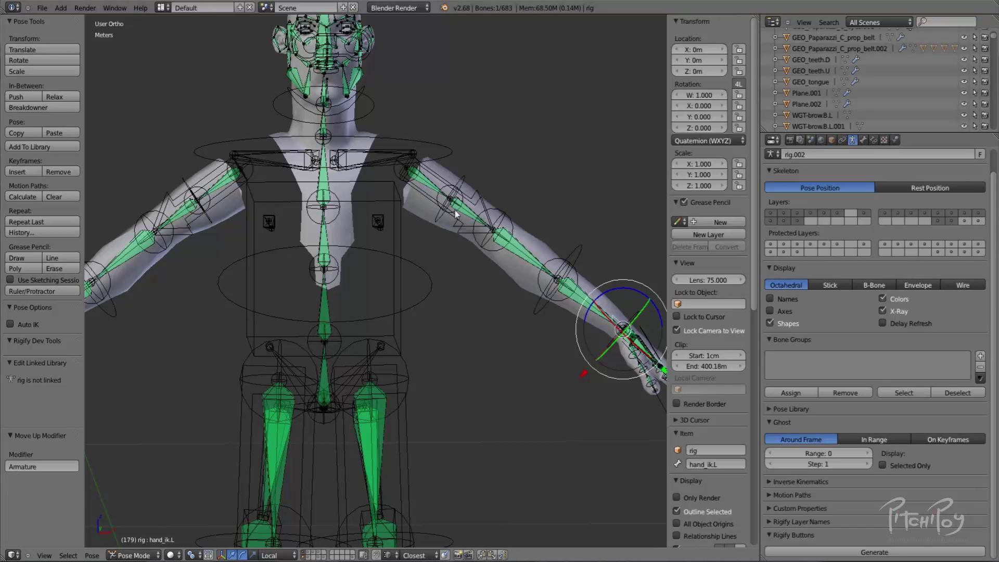
{"action": "middle_click_drag", "start_coordinate": [353, 28], "coordinate": [516, 98], "text": "shift"}
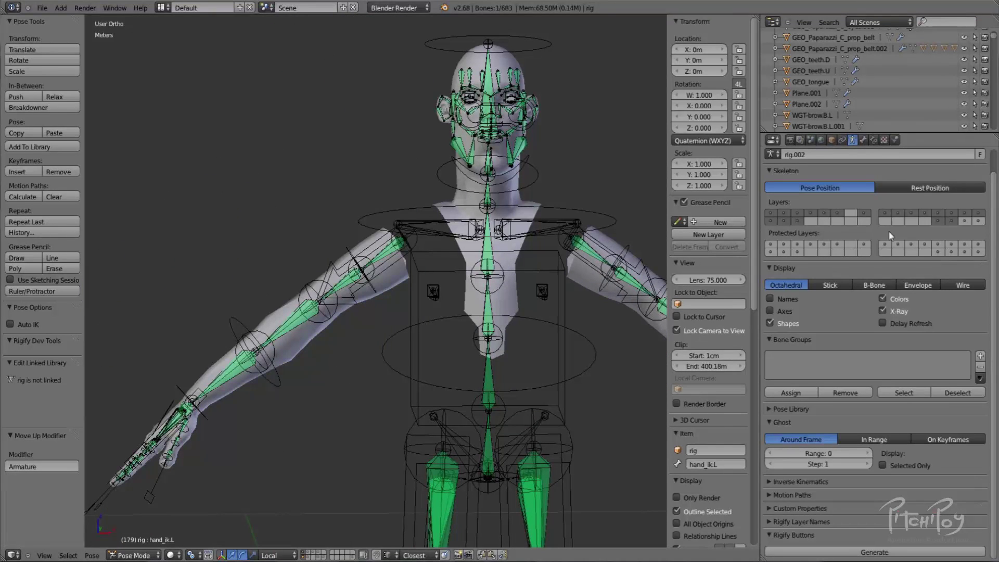
Isolate the rig's deformation bone layer and show the skeleton in front orthographic view.
{"action": "left_click", "coordinate": [951, 221]}
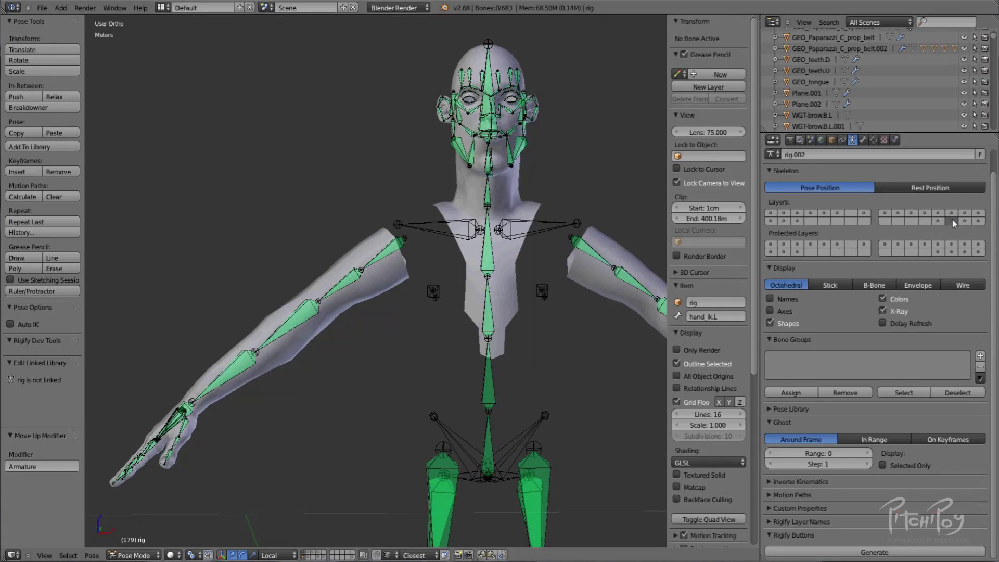
{"action": "middle_click_drag", "start_coordinate": [523, 287], "coordinate": [373, 170], "text": "shift"}
{"action": "scroll", "coordinate": [546, 211], "scroll_direction": "down", "scroll_amount": 2}
{"action": "middle_click_drag", "start_coordinate": [546, 212], "coordinate": [541, 245]}
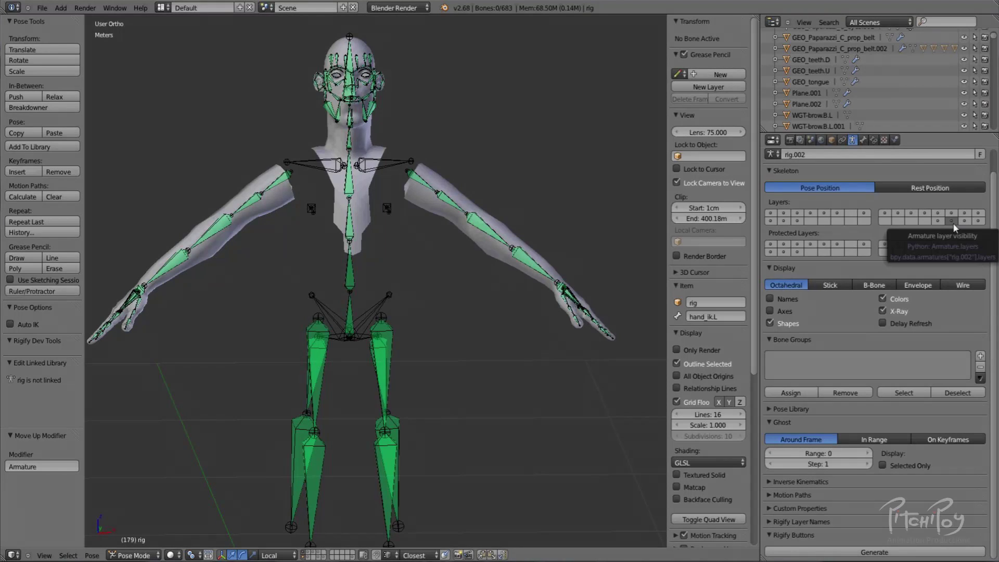
{"action": "middle_click_drag", "start_coordinate": [404, 247], "coordinate": [443, 316]}
{"action": "key", "text": "KP_1"}
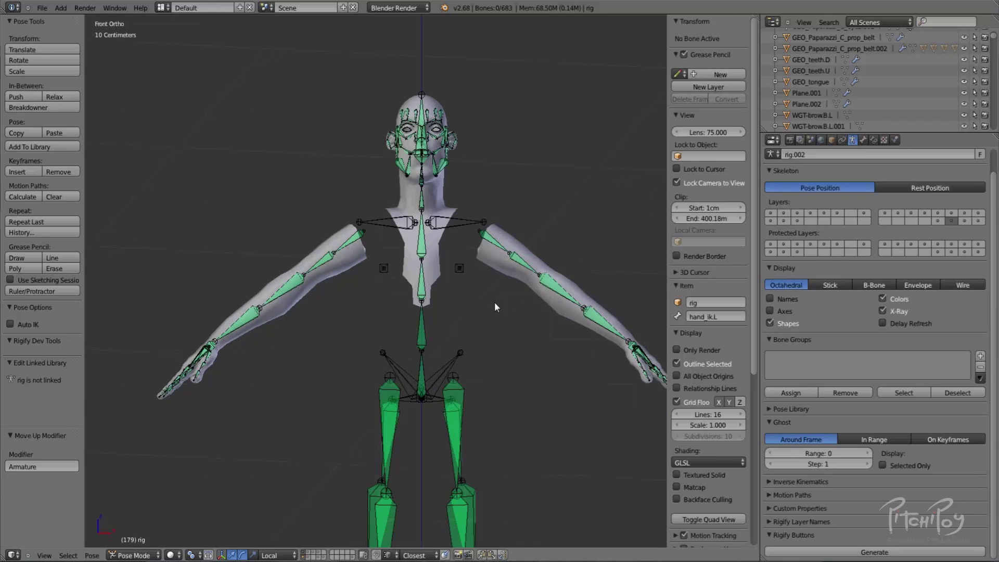
{"action": "middle_click_drag", "start_coordinate": [609, 276], "coordinate": [510, 138], "text": "shift"}
{"action": "scroll", "coordinate": [406, 187], "scroll_direction": "down", "scroll_amount": 2}
{"action": "middle_click_drag", "start_coordinate": [379, 200], "coordinate": [427, 176], "text": "shift"}
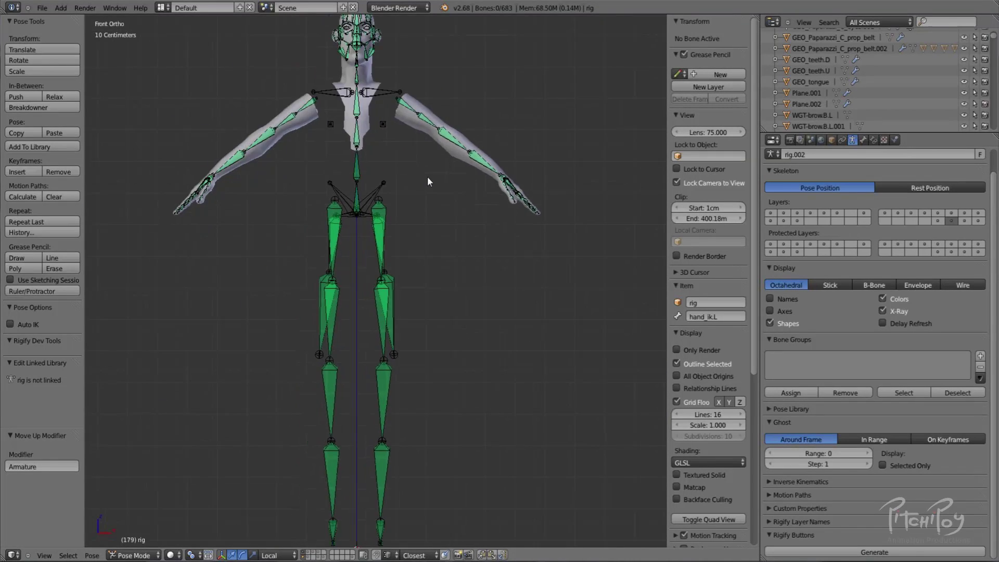
Circle-select the deformation bones of both arms and hands.
{"action": "key", "text": "Escape"}
{"action": "mouse_move", "coordinate": [419, 110]}
{"action": "middle_mouse_down", "text": "shift"}
{"action": "mouse_move", "coordinate": [473, 242]}
{"action": "mouse_move", "coordinate": [441, 192]}
{"action": "middle_mouse_up", "text": "shift"}
{"action": "scroll", "coordinate": [472, 243], "scroll_direction": "up", "scroll_amount": 2}
{"action": "key", "text": "c"}
{"action": "mouse_move", "coordinate": [427, 167]}
{"action": "left_mouse_down"}
{"action": "mouse_move", "coordinate": [558, 262]}
{"action": "mouse_move", "coordinate": [626, 346]}
{"action": "left_mouse_up"}
{"action": "key", "text": "Escape"}
{"action": "middle_click_drag", "start_coordinate": [372, 329], "coordinate": [614, 340], "text": "shift"}
{"action": "key", "text": "c"}
{"action": "mouse_move", "coordinate": [536, 173]}
{"action": "left_mouse_down"}
{"action": "mouse_move", "coordinate": [333, 339]}
{"action": "mouse_move", "coordinate": [382, 302]}
{"action": "left_mouse_up"}
{"action": "key", "text": "Escape"}
Add the spine, chest, shoulder and rib deformation bones to the selection with circle select.
{"action": "middle_click_drag", "start_coordinate": [538, 238], "coordinate": [435, 299], "text": "shift"}
{"action": "scroll", "coordinate": [470, 209], "scroll_direction": "up", "scroll_amount": 2}
{"action": "key", "text": "c"}
{"action": "mouse_move", "coordinate": [504, 199]}
{"action": "left_mouse_down"}
{"action": "mouse_move", "coordinate": [541, 229]}
{"action": "mouse_move", "coordinate": [493, 259]}
{"action": "mouse_move", "coordinate": [559, 321]}
{"action": "left_mouse_up"}
{"action": "mouse_move", "coordinate": [603, 271]}
{"action": "left_mouse_down"}
{"action": "mouse_move", "coordinate": [613, 189]}
{"action": "mouse_move", "coordinate": [555, 342]}
{"action": "left_mouse_up"}
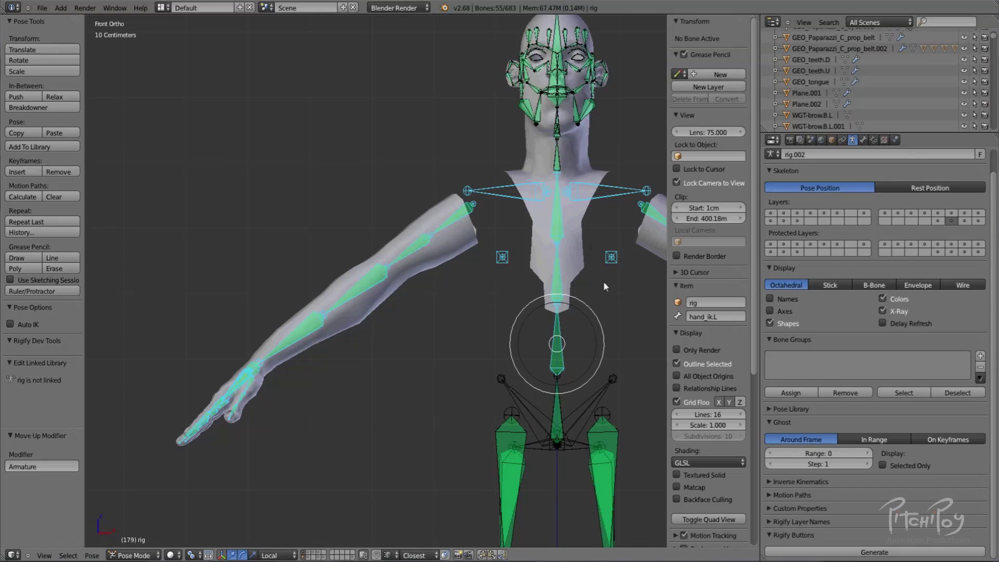
{"action": "middle_click_drag", "start_coordinate": [590, 220], "coordinate": [459, 322], "text": "shift"}
Add the neck, head and face deformation bones to the selection with circle select.
{"action": "key", "text": "c"}
{"action": "left_click_drag", "start_coordinate": [439, 125], "coordinate": [414, 236]}
{"action": "key", "text": "Escape"}
{"action": "scroll", "coordinate": [432, 220], "scroll_direction": "down", "scroll_amount": 1}
{"action": "key", "text": "c"}
{"action": "scroll", "coordinate": [432, 194], "scroll_direction": "down", "scroll_amount": 16}
{"action": "left_click", "coordinate": [433, 194]}
{"action": "key", "text": "Escape"}
{"action": "scroll", "coordinate": [483, 202], "scroll_direction": "up", "scroll_amount": 8}
Remove the three tongue bones from the bone selection, working in side view with wireframe shading.
{"action": "middle_click_drag", "start_coordinate": [485, 202], "coordinate": [644, 367]}
{"action": "key", "text": "KP_3"}
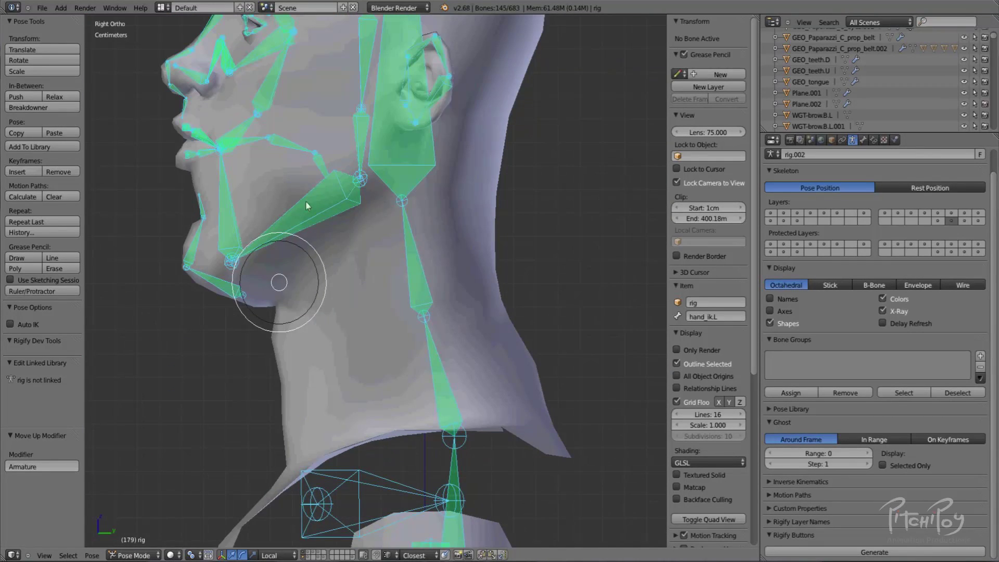
{"action": "key", "text": "z"}
{"action": "scroll", "coordinate": [285, 161], "scroll_direction": "up", "scroll_amount": 3}
{"action": "middle_click_drag", "start_coordinate": [286, 161], "coordinate": [467, 327], "text": "shift"}
{"action": "right_click", "coordinate": [462, 243], "text": "shift"}
{"action": "right_click", "coordinate": [462, 243], "text": "shift"}
{"action": "right_click", "coordinate": [426, 217], "text": "shift"}
{"action": "right_click", "coordinate": [426, 217], "text": "shift"}
{"action": "right_click", "coordinate": [352, 203], "text": "shift"}
{"action": "right_click", "coordinate": [351, 203], "text": "shift"}
Examine the selected arm, torso and head bones from several angles, the side and the front.
{"action": "scroll", "coordinate": [352, 203], "scroll_direction": "down", "scroll_amount": 9}
{"action": "middle_click_drag", "start_coordinate": [384, 292], "coordinate": [484, 388]}
{"action": "middle_click_drag", "start_coordinate": [484, 388], "coordinate": [437, 88], "text": "shift"}
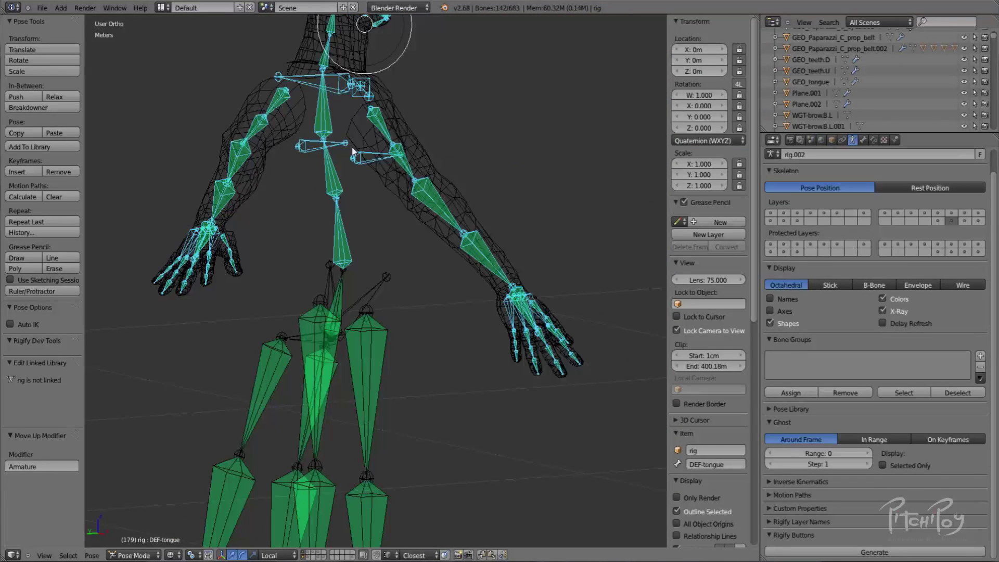
{"action": "middle_click_drag", "start_coordinate": [442, 264], "coordinate": [303, 257]}
{"action": "scroll", "coordinate": [406, 288], "scroll_direction": "down", "scroll_amount": 4}
{"action": "scroll", "coordinate": [339, 248], "scroll_direction": "up", "scroll_amount": 4}
{"action": "middle_click_drag", "start_coordinate": [406, 289], "coordinate": [414, 310], "text": "shift"}
{"action": "scroll", "coordinate": [470, 352], "scroll_direction": "down", "scroll_amount": 3}
{"action": "key", "text": "KP_3"}
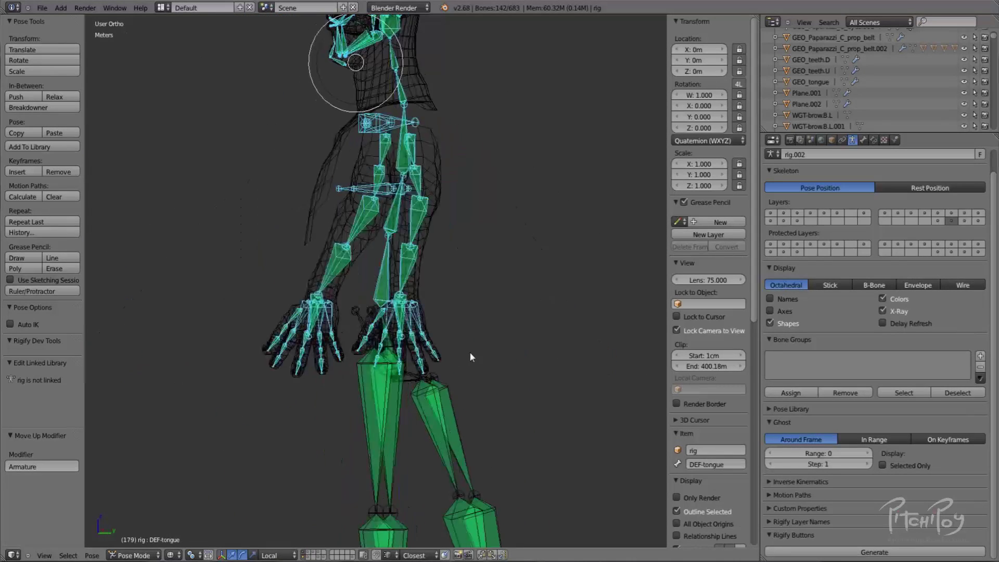
{"action": "scroll", "coordinate": [497, 345], "scroll_direction": "up", "scroll_amount": 3}
{"action": "key", "text": "KP_1"}
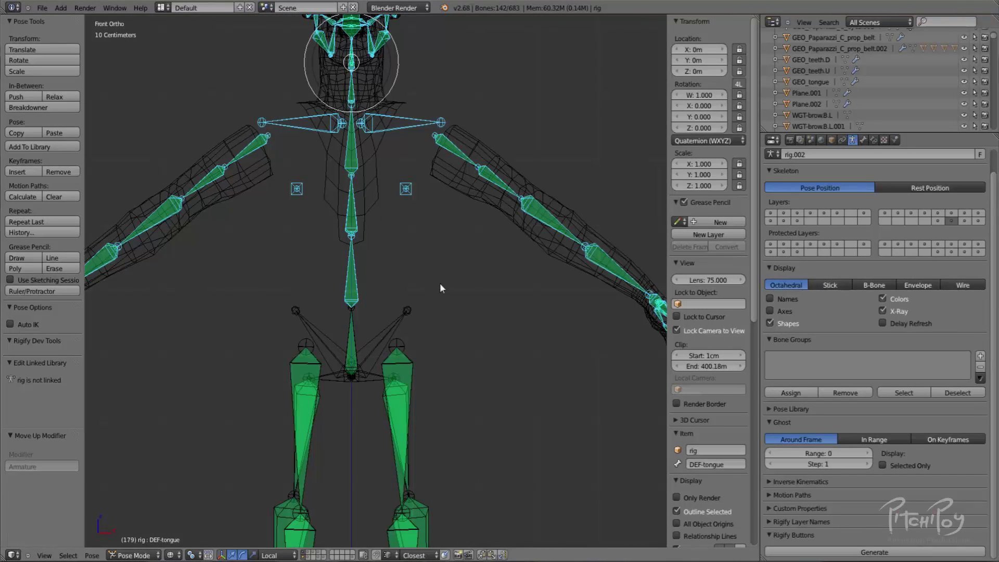
{"action": "scroll", "coordinate": [475, 325], "scroll_direction": "up", "scroll_amount": 3, "text": "shift"}
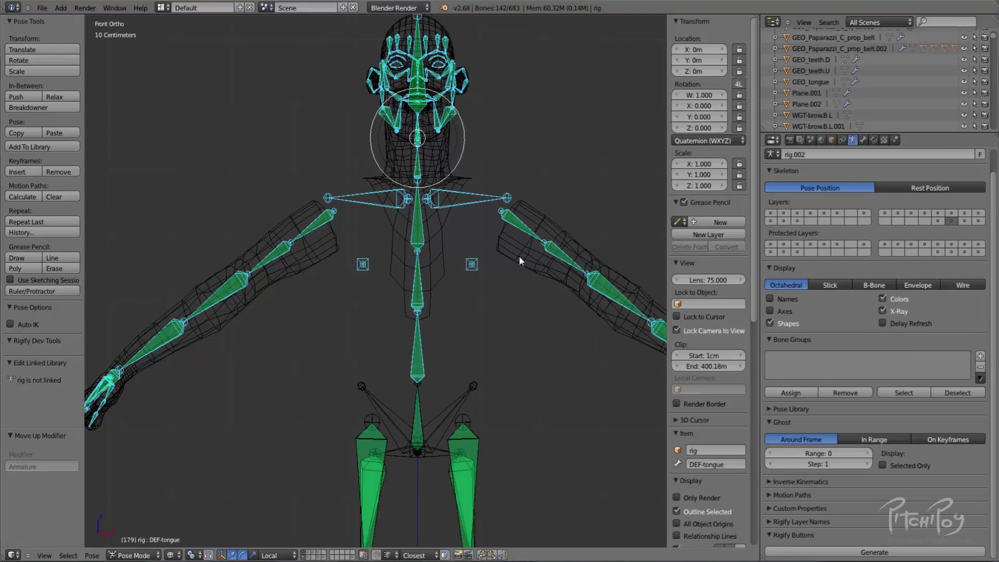
Make the body mesh active in Weight Paint mode and assign automatic weights from the selected bones.
{"action": "right_click", "coordinate": [515, 255], "text": "shift"}
{"action": "key", "text": "ctrl+Tab"}
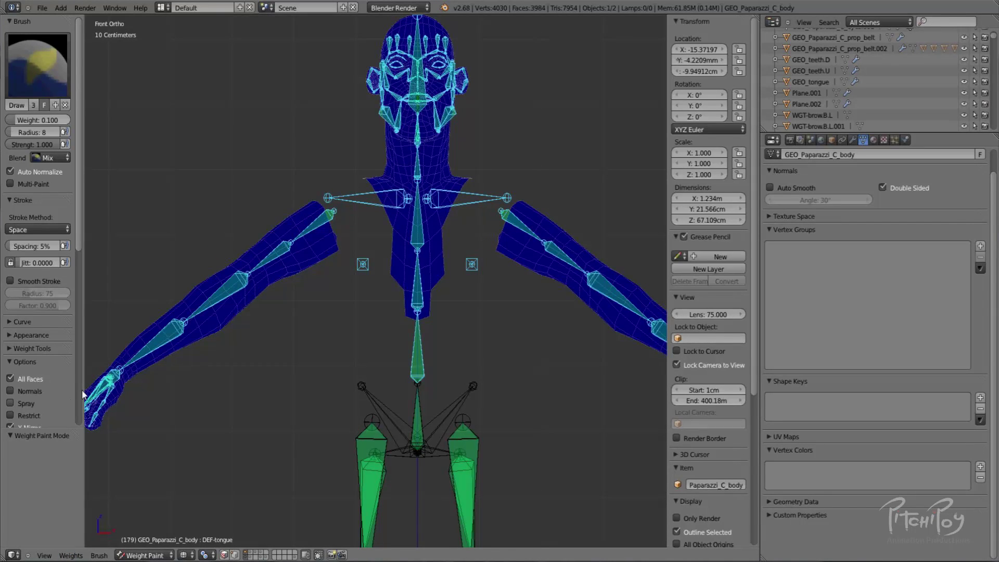
{"action": "left_click", "coordinate": [100, 557]}
{"action": "left_click", "coordinate": [76, 555]}
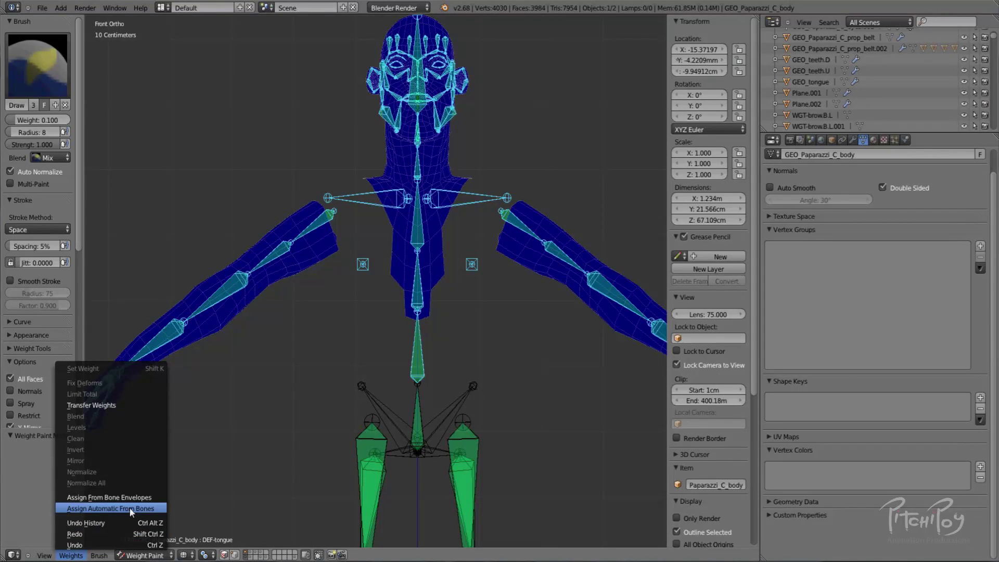
{"action": "left_click", "coordinate": [83, 507]}
Inspect the body weights of the chest and both shoulder bones, and review the vertex group list from the start.
{"action": "right_click", "coordinate": [424, 255]}
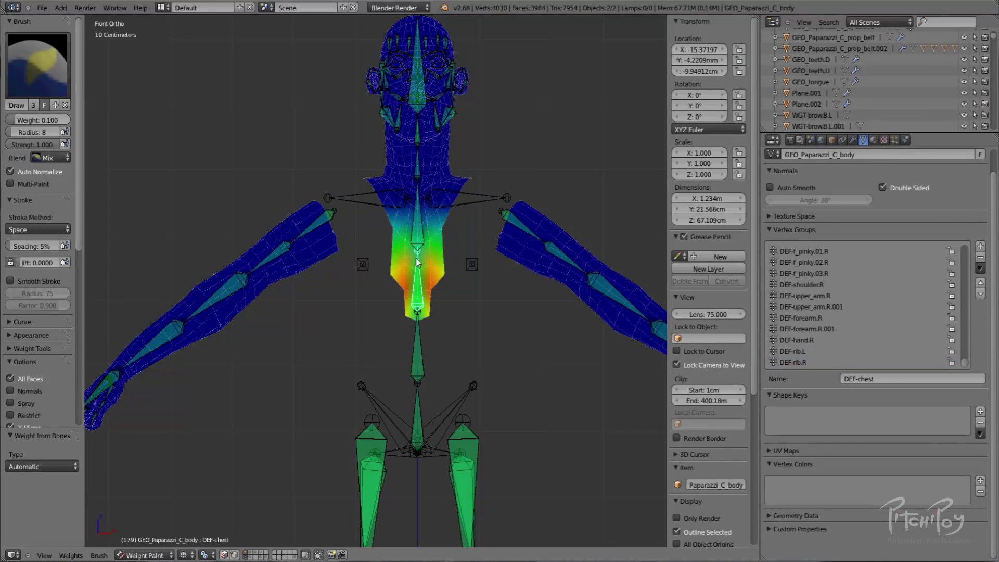
{"action": "right_click", "coordinate": [422, 218]}
{"action": "right_click", "coordinate": [439, 198]}
{"action": "right_click", "coordinate": [402, 200]}
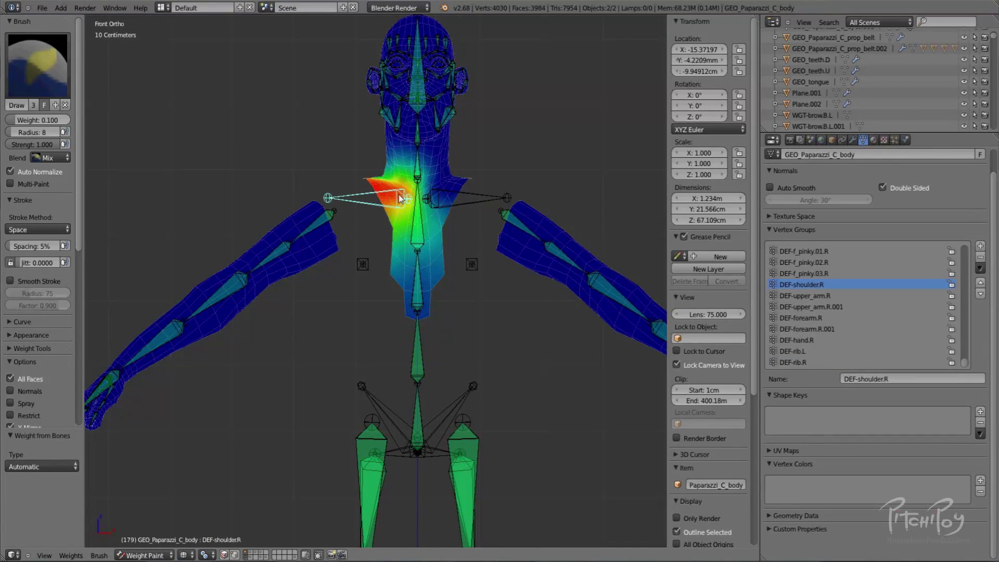
{"action": "left_click_drag", "start_coordinate": [964, 363], "coordinate": [968, 230]}
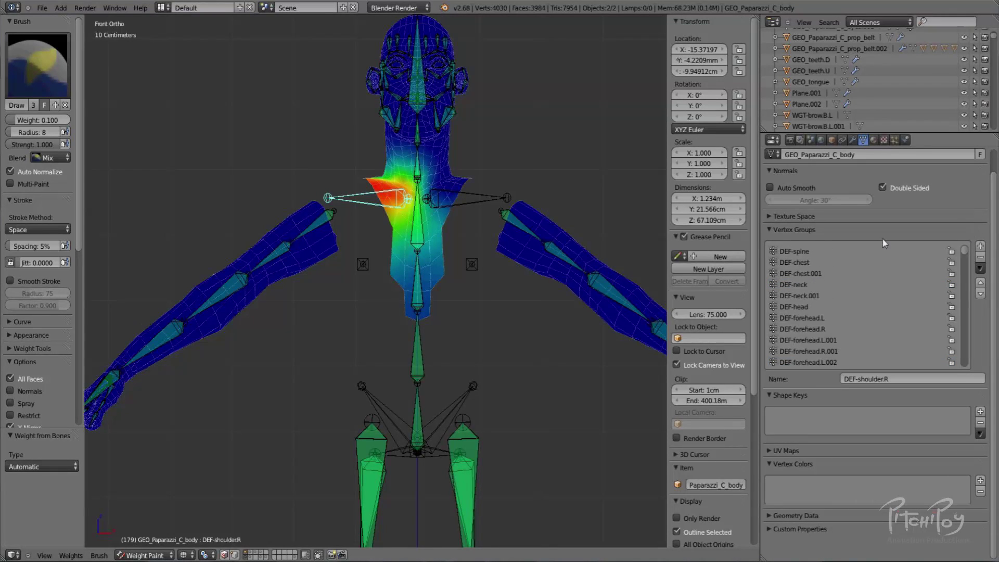
Inspect the left rib bone's weights on the body from an angled view.
{"action": "mouse_move", "coordinate": [425, 141]}
{"action": "middle_mouse_down"}
{"action": "mouse_move", "coordinate": [273, 144]}
{"action": "mouse_move", "coordinate": [445, 170]}
{"action": "mouse_move", "coordinate": [432, 179]}
{"action": "mouse_move", "coordinate": [438, 286]}
{"action": "mouse_move", "coordinate": [417, 215]}
{"action": "mouse_move", "coordinate": [370, 211]}
{"action": "mouse_move", "coordinate": [404, 240]}
{"action": "mouse_move", "coordinate": [473, 205]}
{"action": "mouse_move", "coordinate": [430, 286]}
{"action": "mouse_move", "coordinate": [496, 274]}
{"action": "middle_mouse_up"}
{"action": "right_click", "coordinate": [448, 249]}
{"action": "right_click", "coordinate": [471, 247]}
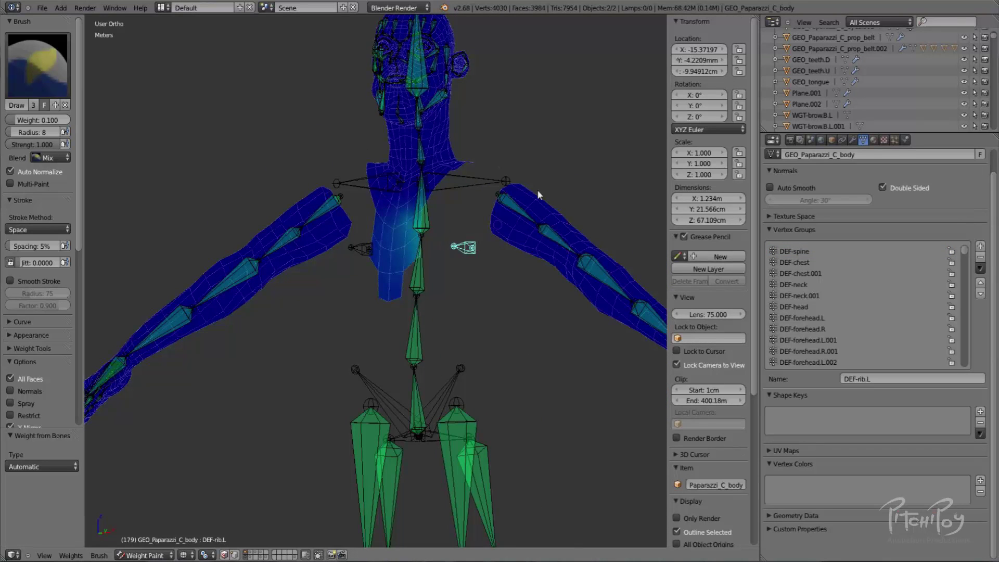
{"action": "middle_click_drag", "start_coordinate": [429, 415], "coordinate": [417, 289], "text": "shift"}
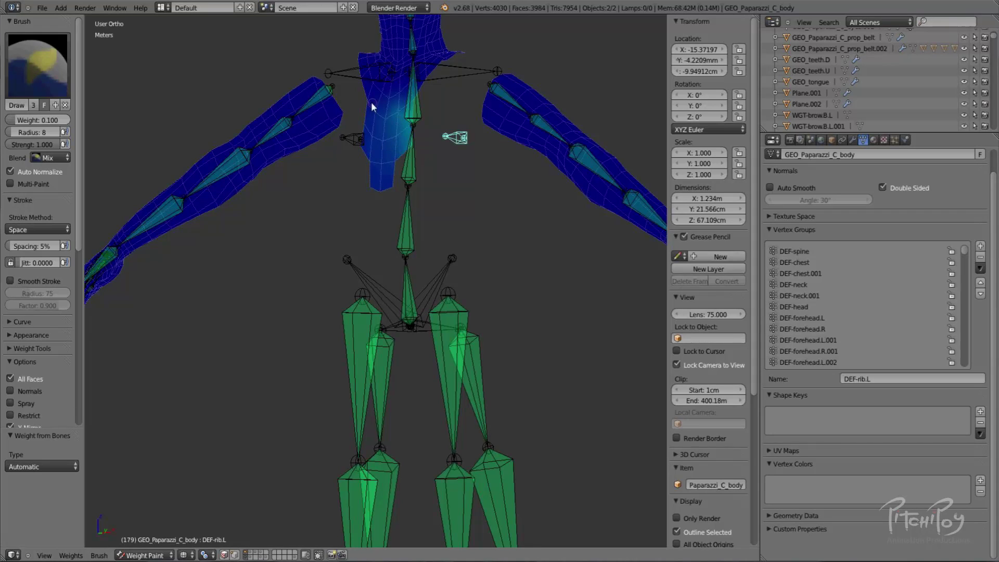
{"action": "middle_click_drag", "start_coordinate": [455, 102], "coordinate": [433, 177], "text": "shift"}
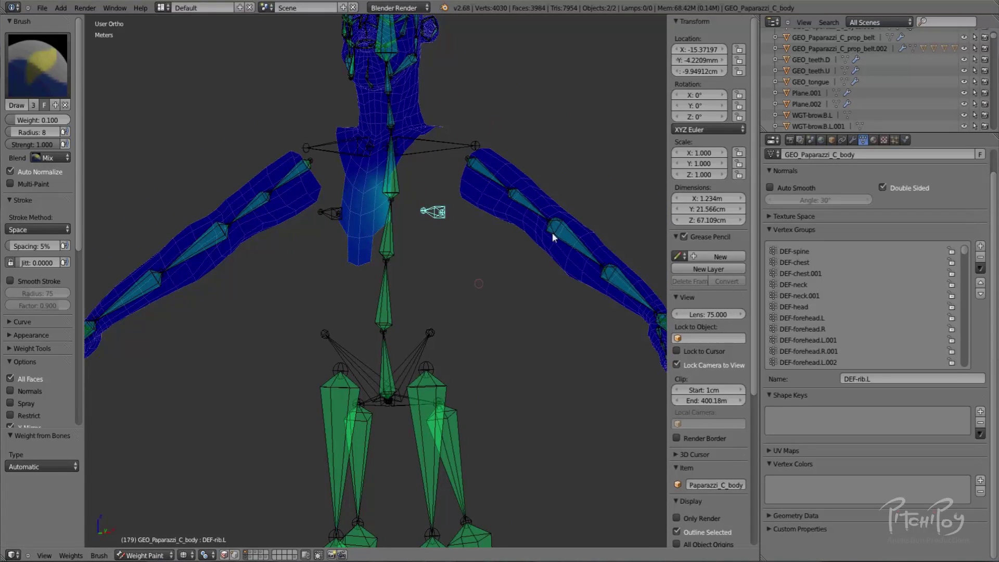
{"action": "middle_click_drag", "start_coordinate": [342, 256], "coordinate": [360, 225], "text": "shift"}
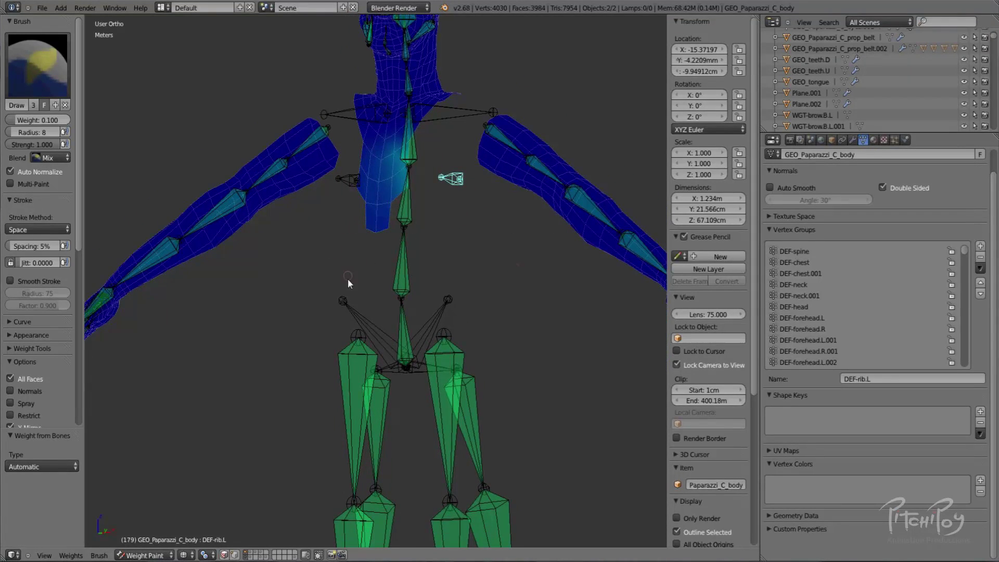
Check the weights of the hip, pelvis and lower spine bones on the body mesh.
{"action": "right_click", "coordinate": [404, 269]}
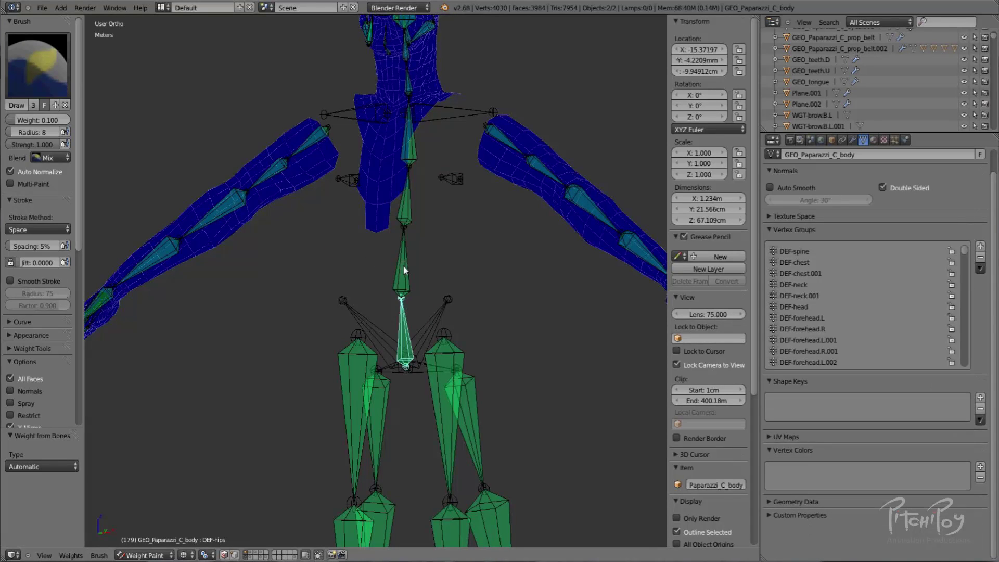
{"action": "right_click", "coordinate": [416, 316]}
{"action": "right_click", "coordinate": [398, 325]}
{"action": "right_click", "coordinate": [420, 327]}
{"action": "right_click", "coordinate": [407, 291]}
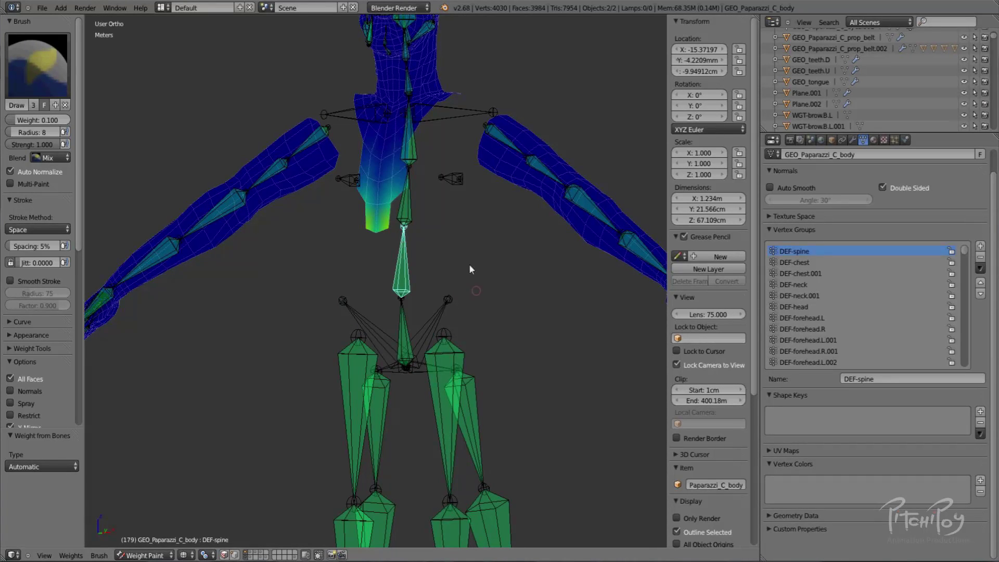
Check the weights of the two chest bones and the left shoulder, and deselect all bones.
{"action": "right_click", "coordinate": [404, 195]}
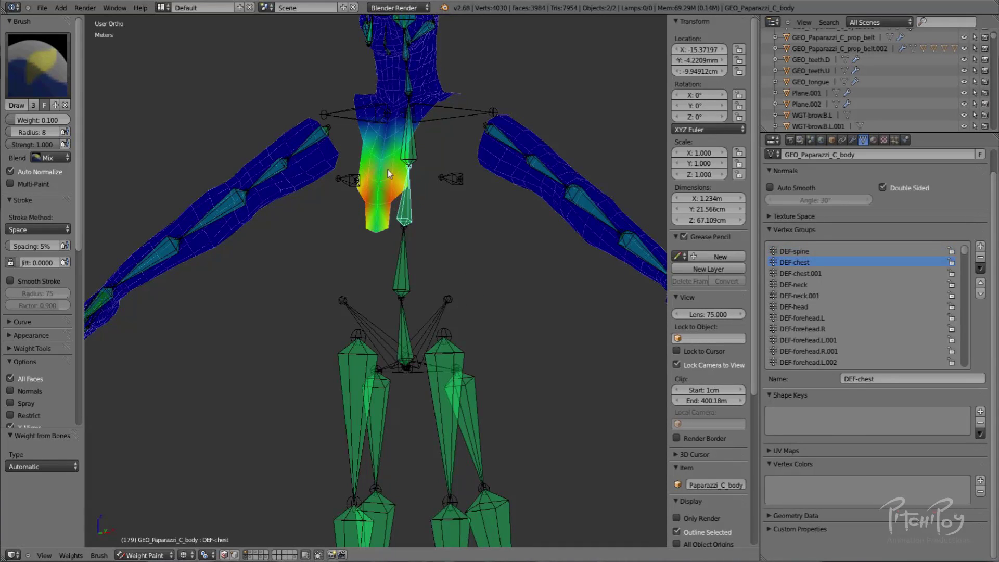
{"action": "right_click", "coordinate": [410, 130]}
{"action": "right_click", "coordinate": [435, 112]}
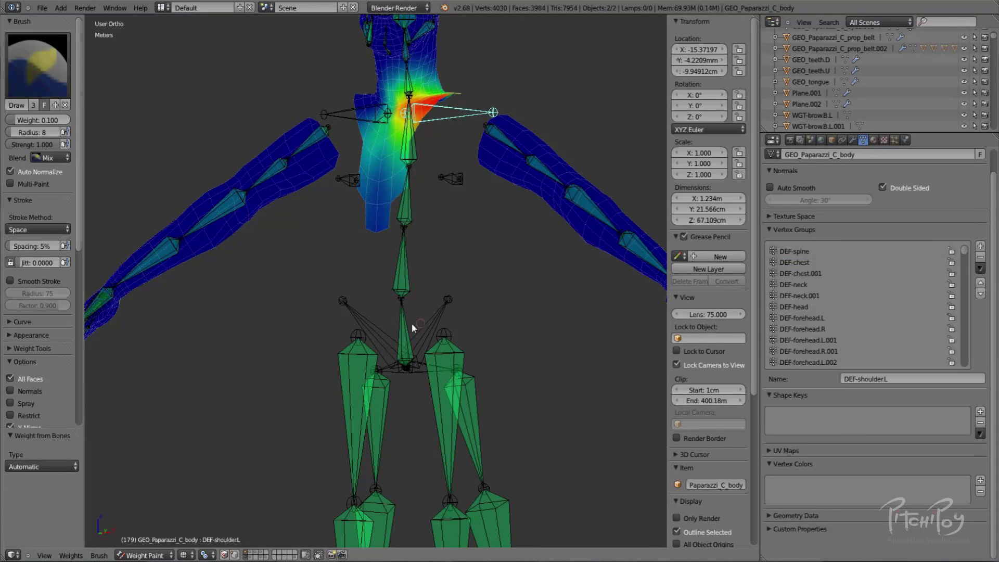
{"action": "key", "text": "a"}
{"action": "scroll", "coordinate": [410, 320], "scroll_direction": "down", "scroll_amount": 5}
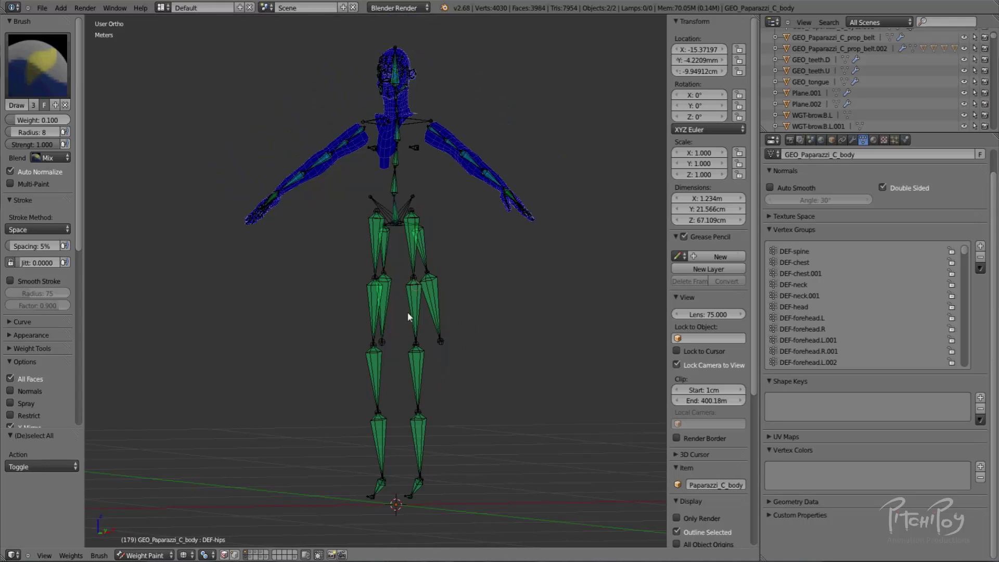
Inspect the weights of the jaw and upper neck bones up close on the head.
{"action": "scroll", "coordinate": [392, 243], "scroll_direction": "up", "scroll_amount": 2}
{"action": "middle_click_drag", "start_coordinate": [408, 156], "coordinate": [378, 415], "text": "shift"}
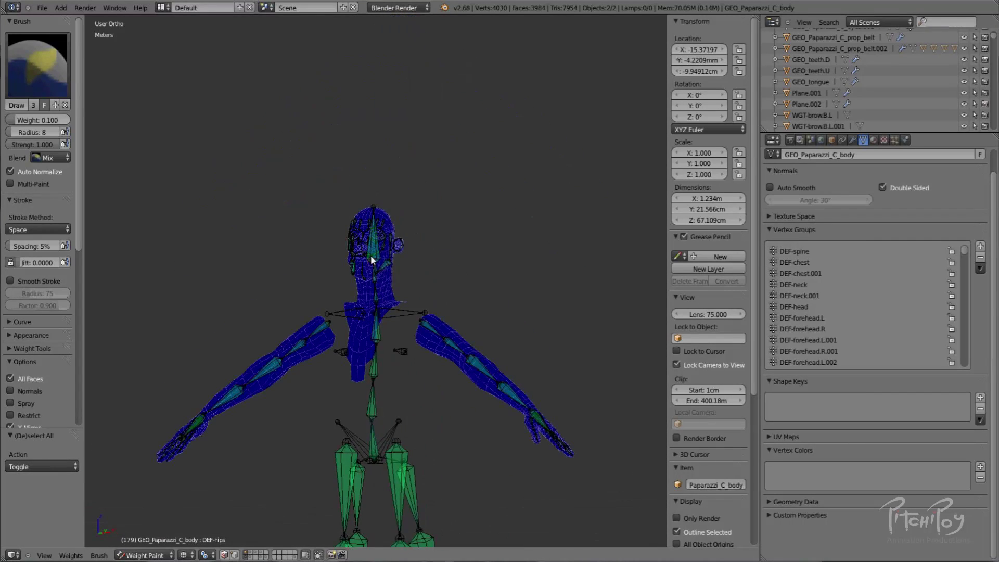
{"action": "scroll", "coordinate": [379, 294], "scroll_direction": "up", "scroll_amount": 4}
{"action": "middle_click_drag", "start_coordinate": [435, 323], "coordinate": [388, 314]}
{"action": "scroll", "coordinate": [388, 315], "scroll_direction": "up", "scroll_amount": 2}
{"action": "right_click", "coordinate": [386, 321]}
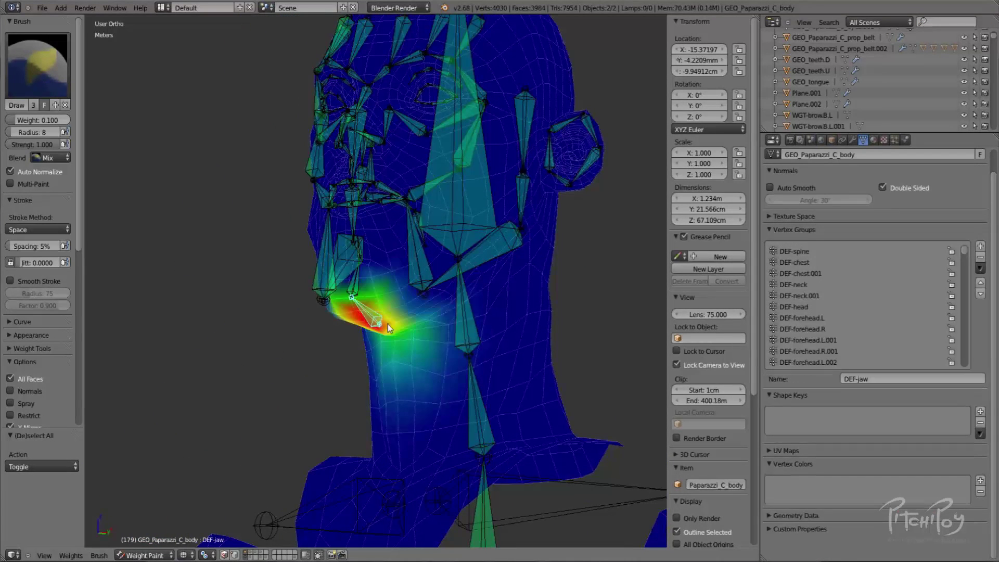
{"action": "right_click", "coordinate": [451, 305]}
{"action": "mouse_move", "coordinate": [438, 277]}
{"action": "middle_mouse_down"}
{"action": "mouse_move", "coordinate": [440, 261]}
{"action": "mouse_move", "coordinate": [433, 265]}
{"action": "middle_mouse_up"}
{"action": "scroll", "coordinate": [433, 266], "scroll_direction": "up", "scroll_amount": 2}
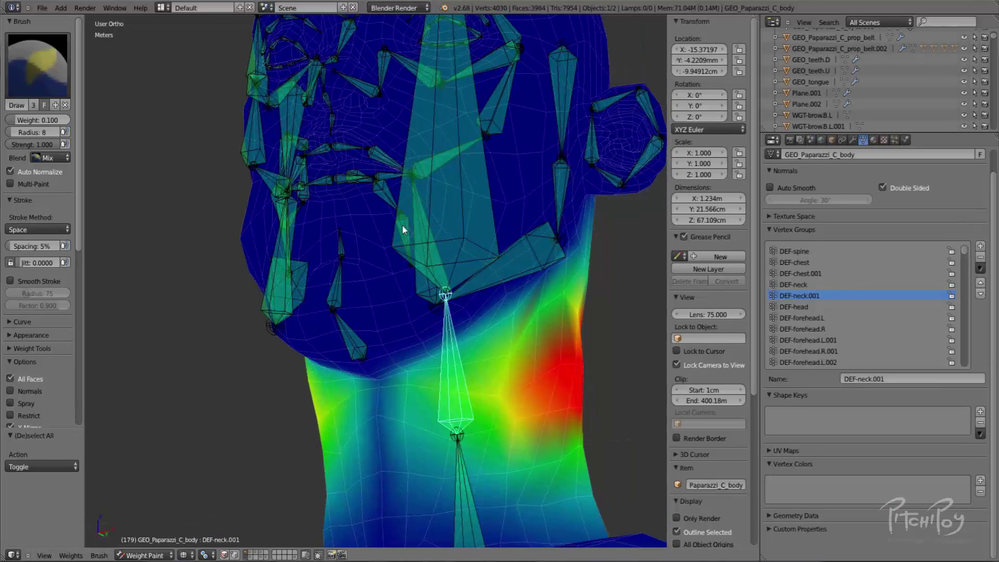
Check the weights of the lower lip and neighbouring mouth bones, and compare them with the excluded tongue bones.
{"action": "right_click", "coordinate": [402, 225]}
{"action": "right_click", "coordinate": [379, 195]}
{"action": "right_click", "coordinate": [356, 177]}
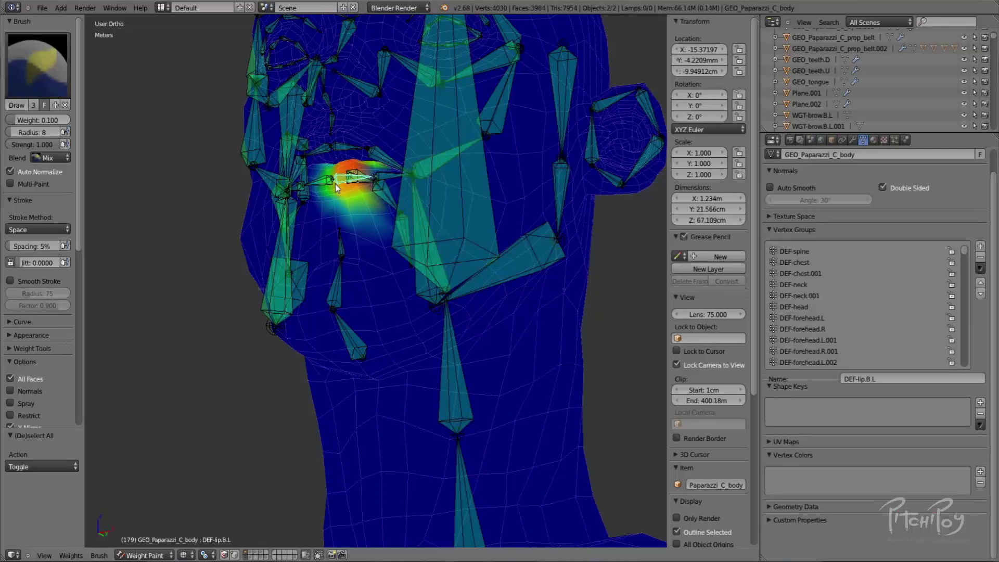
{"action": "right_click", "coordinate": [383, 187]}
{"action": "middle_click_drag", "start_coordinate": [390, 189], "coordinate": [479, 214]}
{"action": "right_click", "coordinate": [459, 201]}
{"action": "right_click", "coordinate": [481, 227]}
{"action": "scroll", "coordinate": [480, 280], "scroll_direction": "down", "scroll_amount": 5}
{"action": "scroll", "coordinate": [597, 250], "scroll_direction": "up", "scroll_amount": 2}
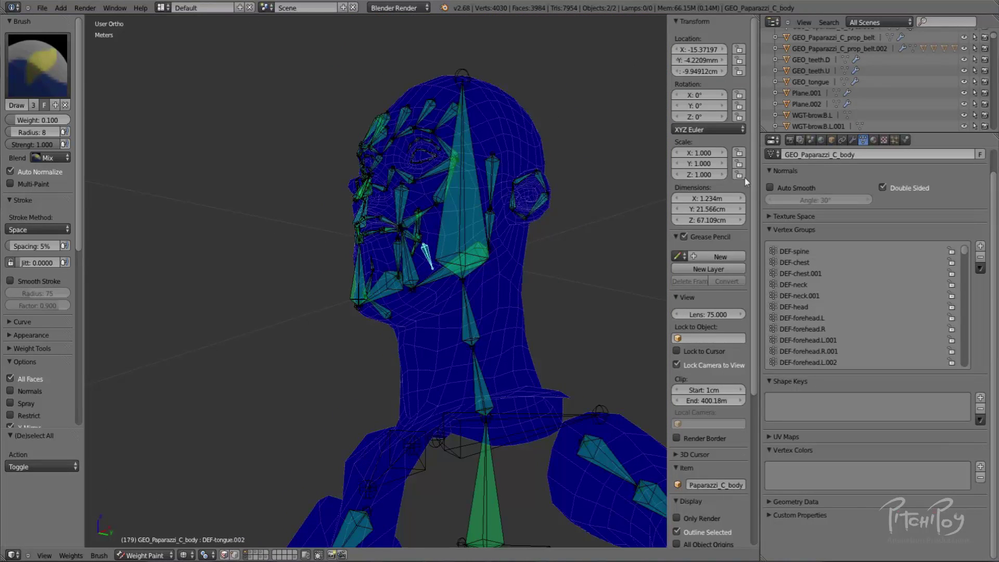
{"action": "scroll", "coordinate": [432, 218], "scroll_direction": "up", "scroll_amount": 4}
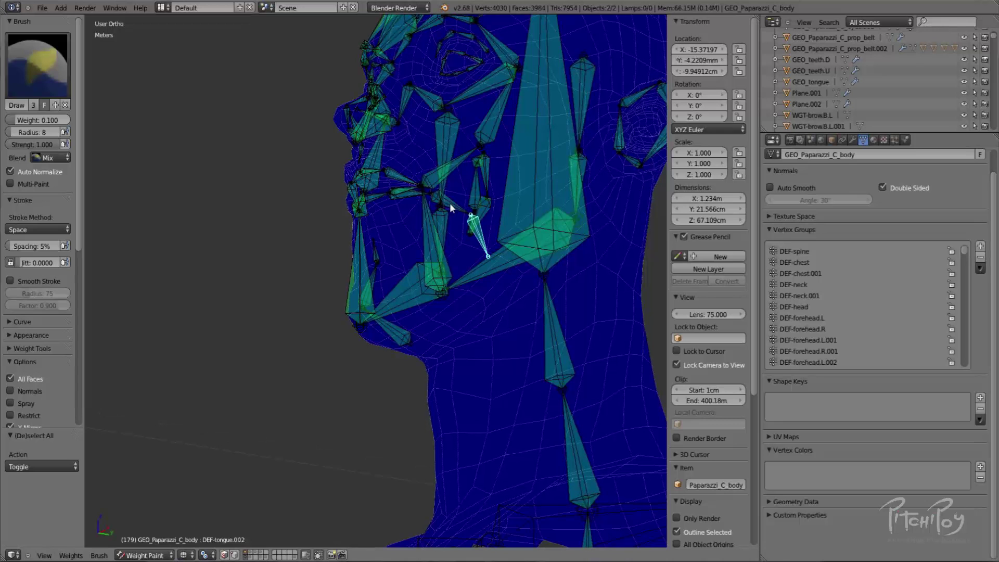
Hide the selected tongue bone inside the mouth and bring the whole figure back into view.
{"action": "right_click", "coordinate": [402, 200]}
{"action": "key", "text": "h"}
{"action": "scroll", "coordinate": [426, 275], "scroll_direction": "down", "scroll_amount": 6}
{"action": "scroll", "coordinate": [471, 267], "scroll_direction": "down", "scroll_amount": 1}
{"action": "middle_click_drag", "start_coordinate": [448, 364], "coordinate": [505, 406]}
{"action": "middle_click_drag", "start_coordinate": [454, 369], "coordinate": [463, 102], "text": "shift"}
{"action": "scroll", "coordinate": [445, 323], "scroll_direction": "down", "scroll_amount": 4}
{"action": "middle_click_drag", "start_coordinate": [417, 371], "coordinate": [408, 475], "text": "shift"}
{"action": "scroll", "coordinate": [413, 232], "scroll_direction": "up", "scroll_amount": 2}
{"action": "scroll", "coordinate": [720, 410], "scroll_direction": "down", "scroll_amount": 4}
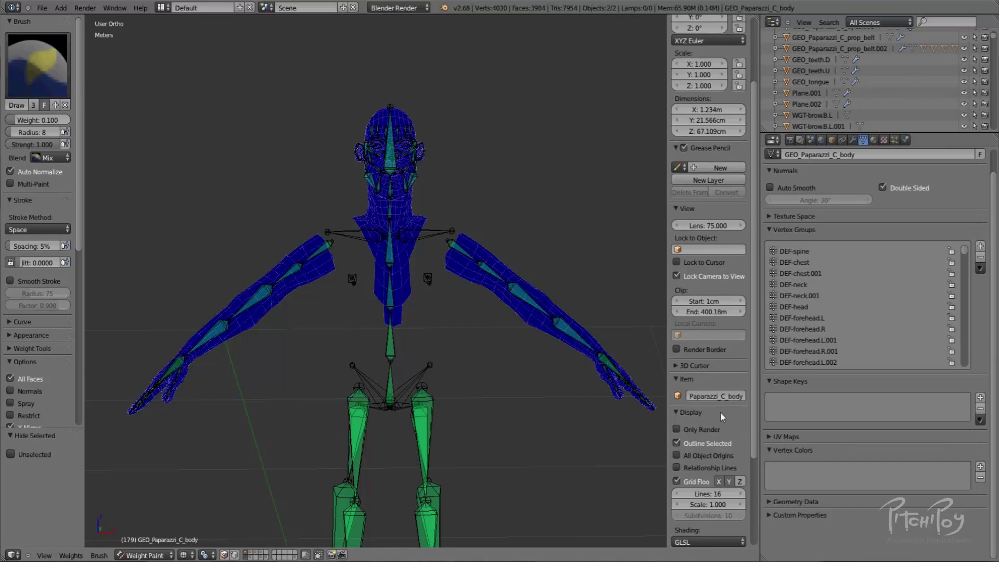
Leave weight painting on the body mesh, return to posing the rig and show its Torso control layer.
{"action": "scroll", "coordinate": [721, 411], "scroll_direction": "down", "scroll_amount": 5}
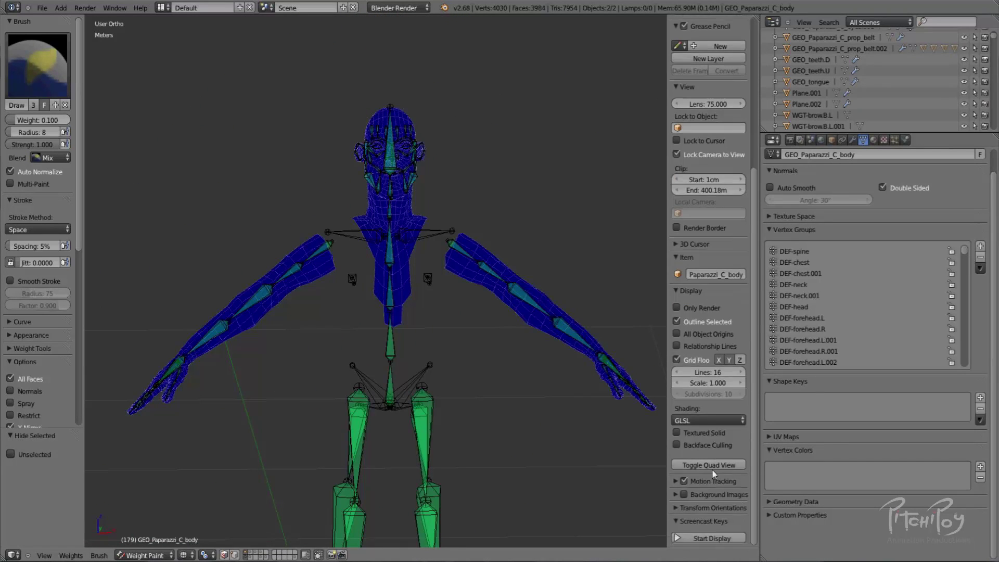
{"action": "left_click", "coordinate": [677, 522]}
{"action": "left_click", "coordinate": [676, 522]}
{"action": "right_click", "coordinate": [403, 293]}
{"action": "key", "text": "ctrl+Tab"}
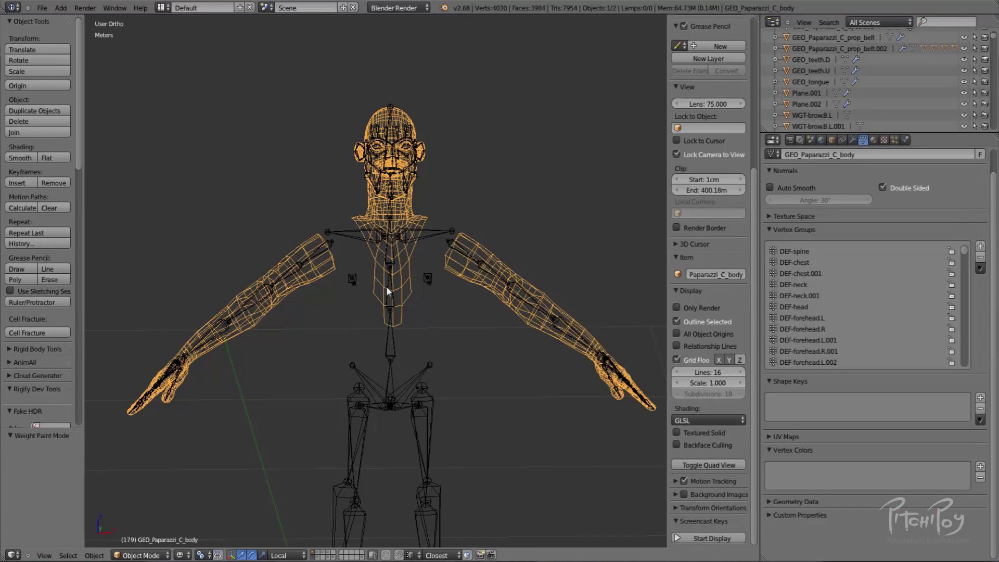
{"action": "right_click", "coordinate": [386, 286]}
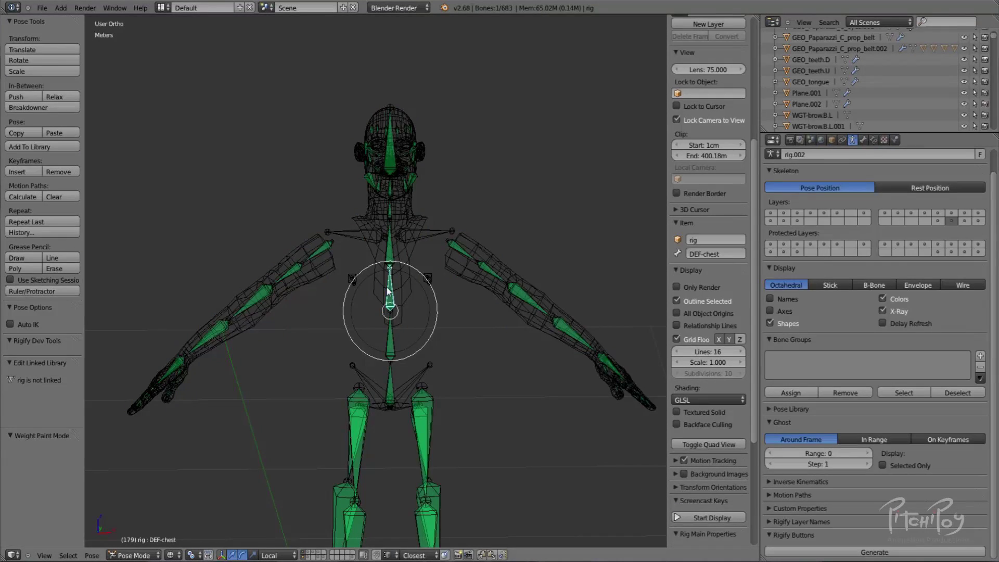
{"action": "left_click", "coordinate": [676, 538]}
{"action": "scroll", "coordinate": [684, 462], "scroll_direction": "down", "scroll_amount": 5}
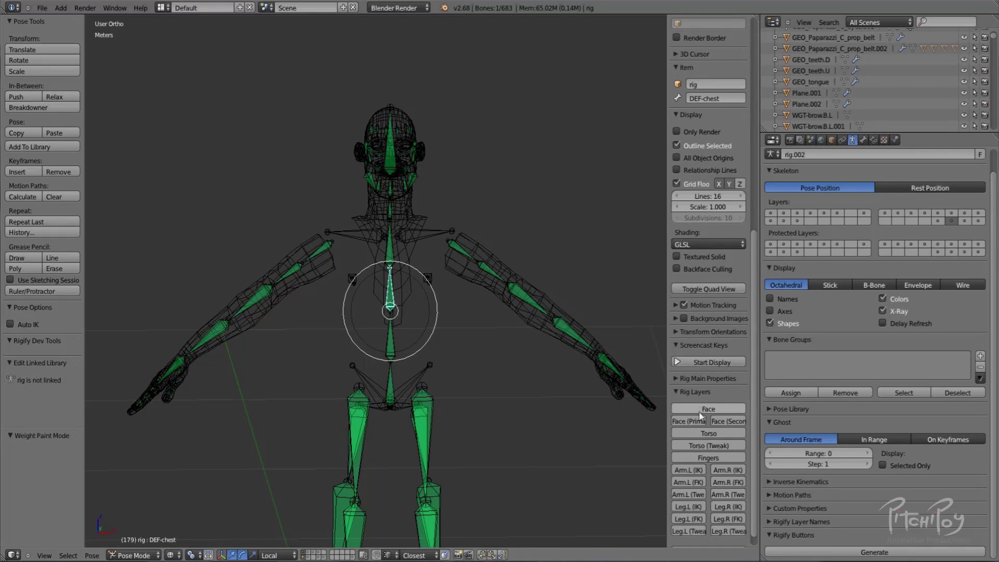
{"action": "left_click", "coordinate": [700, 433]}
Move the torso control about −38, 4 and 12 cm in X, Y and Z, and again by about 10, −1 and −4 cm.
{"action": "right_click", "coordinate": [444, 319]}
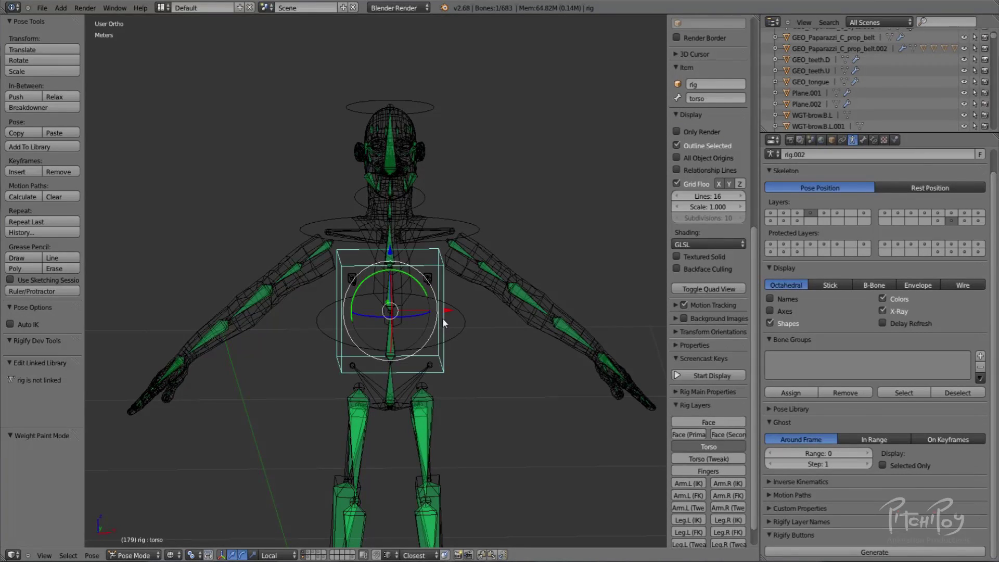
{"action": "key", "text": "g"}
{"action": "left_click", "coordinate": [301, 249]}
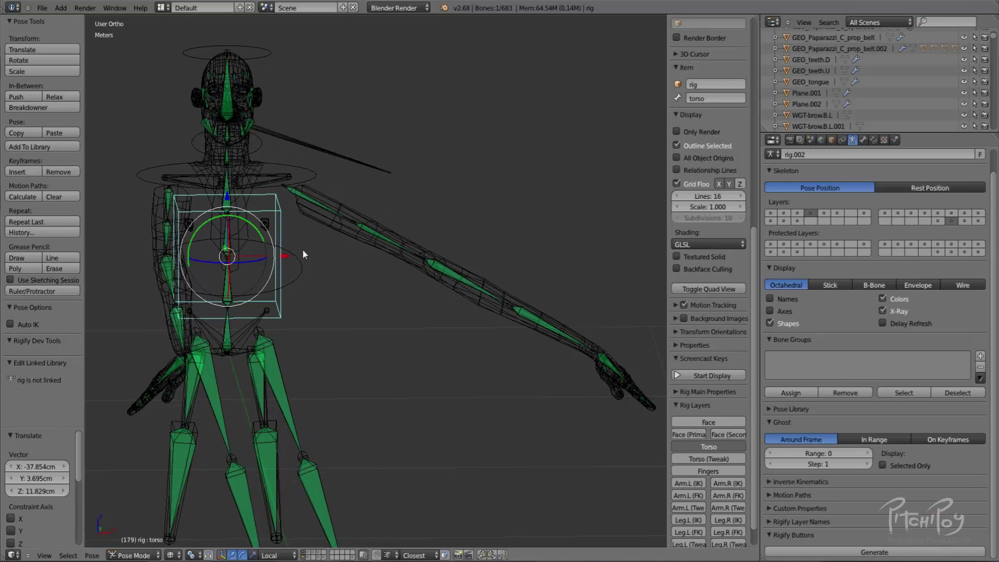
{"action": "middle_click_drag", "start_coordinate": [365, 197], "coordinate": [496, 305], "text": "shift"}
{"action": "scroll", "coordinate": [479, 255], "scroll_direction": "up", "scroll_amount": 3}
{"action": "key", "text": "g"}
{"action": "left_click", "coordinate": [571, 305]}
Examine how the mesh at the mouth, neck, shoulders and arms follows the moved torso control.
{"action": "middle_click_drag", "start_coordinate": [508, 258], "coordinate": [432, 221]}
{"action": "scroll", "coordinate": [432, 220], "scroll_direction": "up", "scroll_amount": 3}
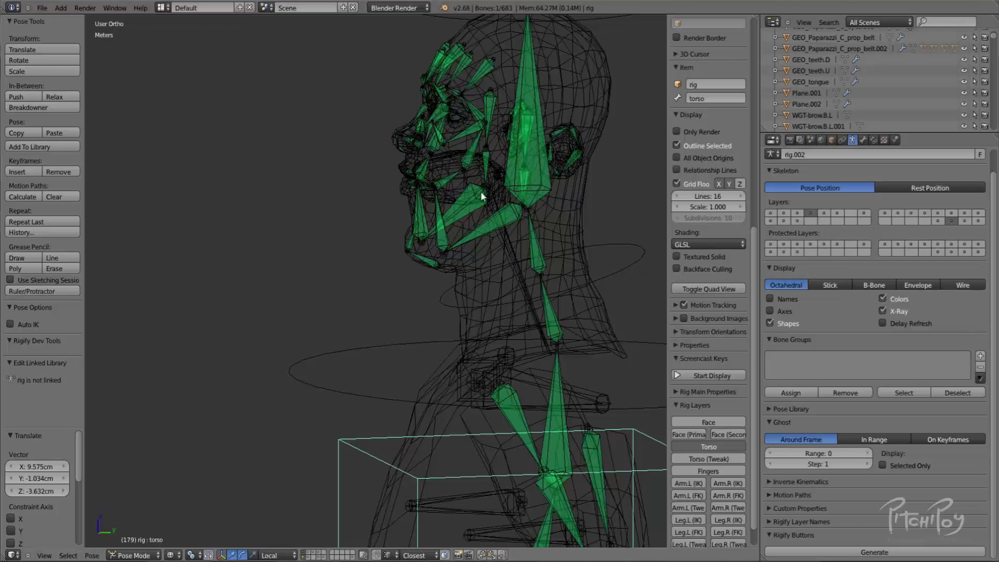
{"action": "scroll", "coordinate": [486, 182], "scroll_direction": "up", "scroll_amount": 1}
{"action": "middle_click_drag", "start_coordinate": [511, 188], "coordinate": [434, 195]}
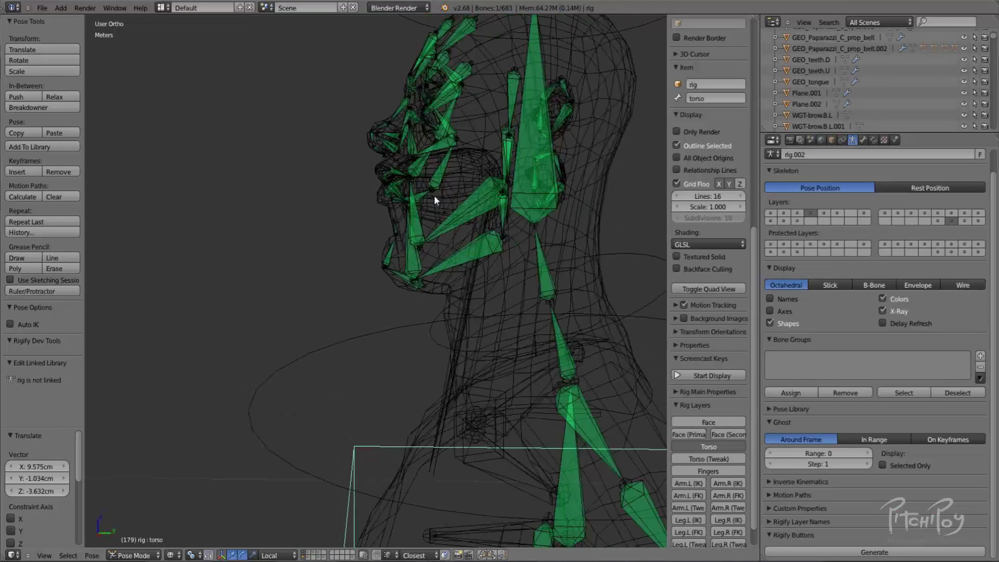
{"action": "scroll", "coordinate": [434, 196], "scroll_direction": "down", "scroll_amount": 7}
{"action": "middle_click_drag", "start_coordinate": [411, 257], "coordinate": [545, 245]}
{"action": "key", "text": "g"}
{"action": "right_click", "coordinate": [548, 279]}
{"action": "middle_click_drag", "start_coordinate": [503, 338], "coordinate": [520, 266], "text": "shift"}
{"action": "scroll", "coordinate": [519, 266], "scroll_direction": "up", "scroll_amount": 3}
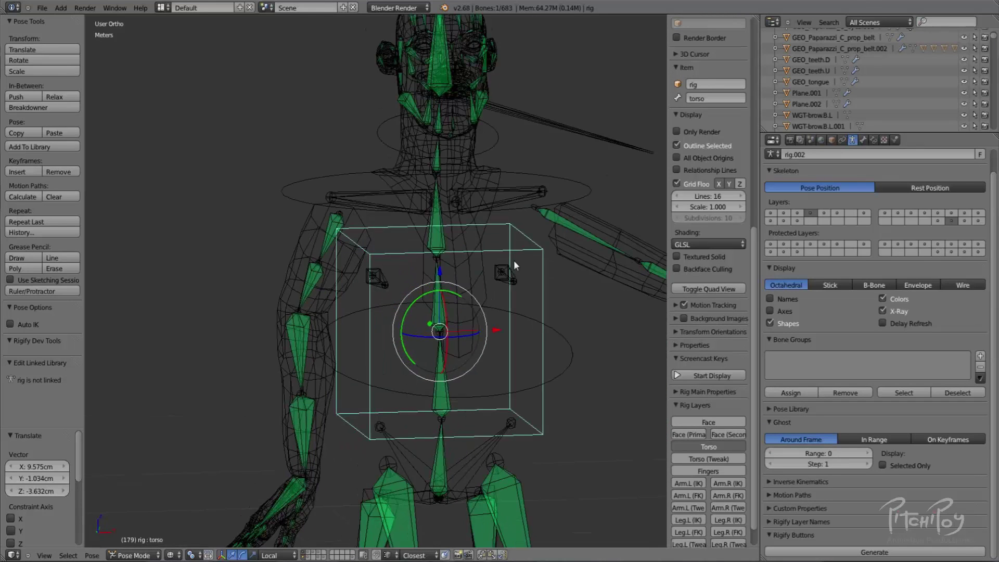
{"action": "middle_click_drag", "start_coordinate": [537, 135], "coordinate": [476, 250], "text": "shift"}
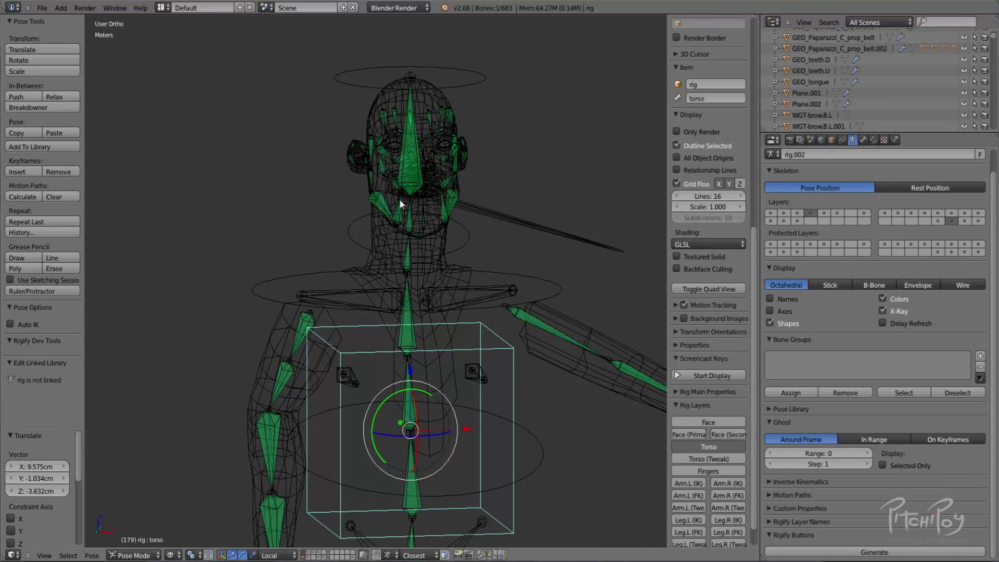
{"action": "middle_click_drag", "start_coordinate": [470, 235], "coordinate": [549, 215]}
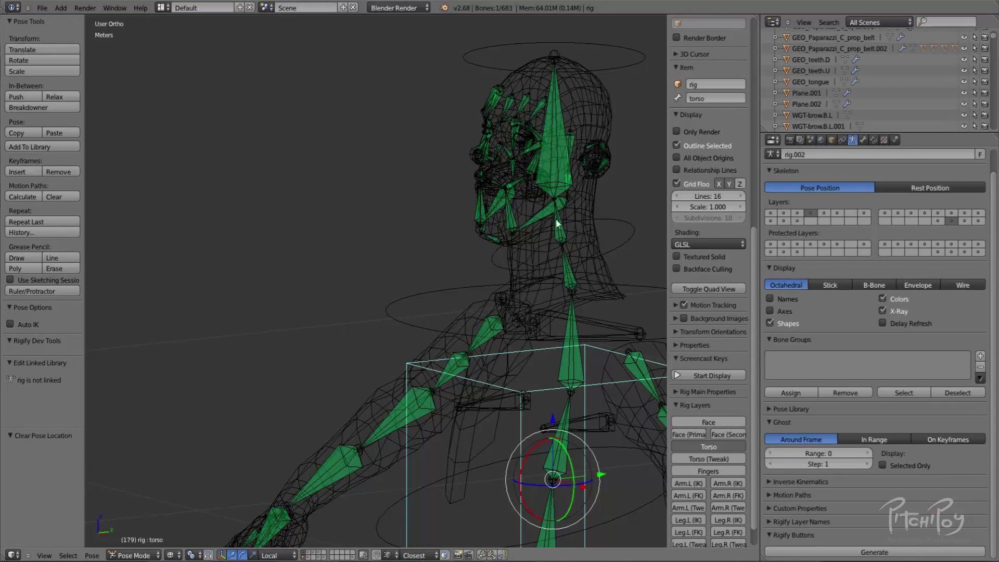
{"action": "middle_click_drag", "start_coordinate": [529, 221], "coordinate": [558, 304]}
Clear the location, rotation and scale of all rig controls and deselect everything.
{"action": "key", "text": "a"}
{"action": "key", "text": "alt+g"}
{"action": "key", "text": "alt+r"}
{"action": "key", "text": "alt+s"}
{"action": "key", "text": "a"}
{"action": "key", "text": "a"}
{"action": "middle_click_drag", "start_coordinate": [514, 337], "coordinate": [497, 210], "text": "shift"}
{"action": "key", "text": "a"}
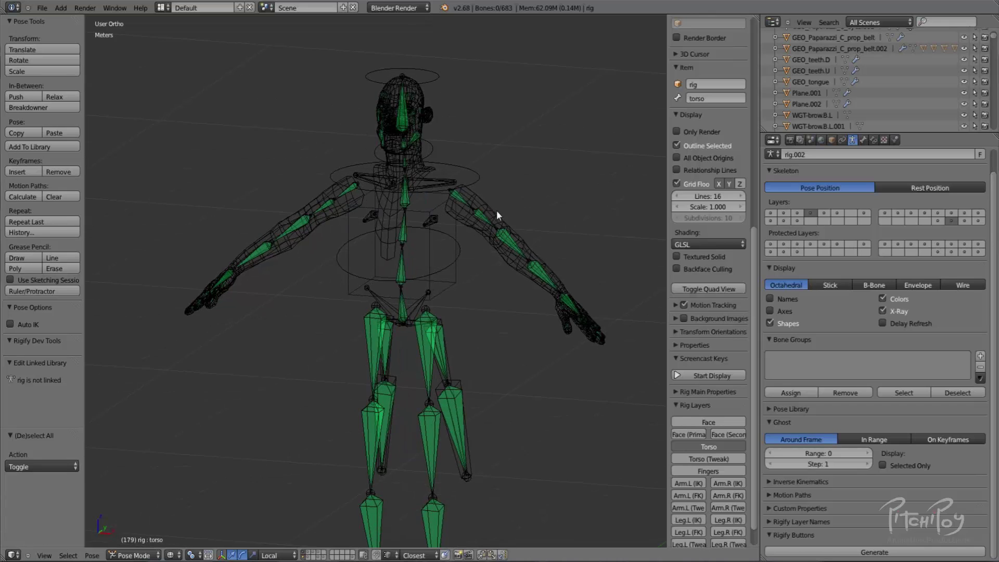
Show only the rig's deformation bone layer with no bones selected, seen from the front.
{"action": "left_click", "coordinate": [948, 221]}
{"action": "key", "text": "a"}
{"action": "key", "text": "a"}
{"action": "middle_click_drag", "start_coordinate": [460, 271], "coordinate": [472, 267]}
{"action": "key", "text": "KP_1"}
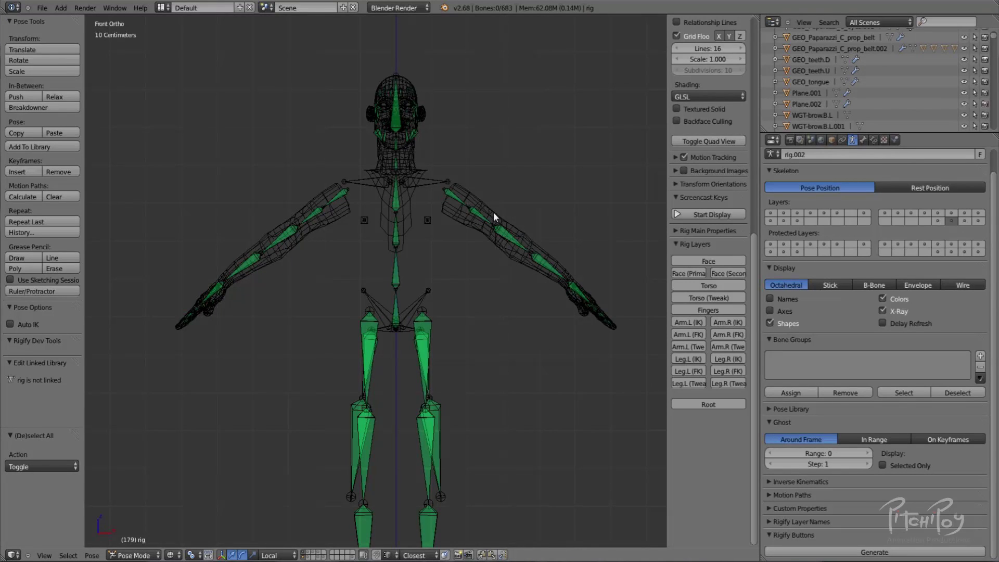
Select the deformation bones of the arms, spine, chest, neck and head, invert the selection and hide the hip, pelvis and leg bones.
{"action": "key", "text": "l"}
{"action": "key", "text": "c"}
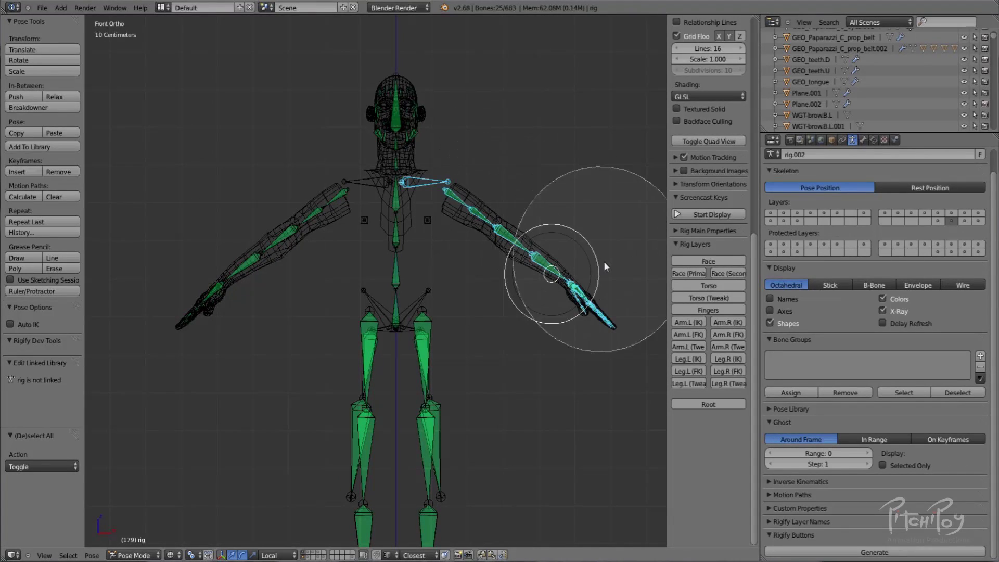
{"action": "mouse_move", "coordinate": [446, 101]}
{"action": "left_mouse_down"}
{"action": "mouse_move", "coordinate": [395, 152]}
{"action": "mouse_move", "coordinate": [355, 161]}
{"action": "mouse_move", "coordinate": [174, 257]}
{"action": "left_mouse_up"}
{"action": "key", "text": "Escape"}
{"action": "scroll", "coordinate": [380, 242], "scroll_direction": "up", "scroll_amount": 1}
{"action": "middle_click_drag", "start_coordinate": [380, 242], "coordinate": [363, 394], "text": "shift"}
{"action": "scroll", "coordinate": [388, 280], "scroll_direction": "up", "scroll_amount": 5}
{"action": "middle_click_drag", "start_coordinate": [388, 280], "coordinate": [282, 248]}
{"action": "scroll", "coordinate": [425, 199], "scroll_direction": "up", "scroll_amount": 4}
{"action": "scroll", "coordinate": [426, 198], "scroll_direction": "down", "scroll_amount": 2}
{"action": "scroll", "coordinate": [421, 201], "scroll_direction": "down", "scroll_amount": 1}
{"action": "middle_click_drag", "start_coordinate": [421, 200], "coordinate": [379, 226]}
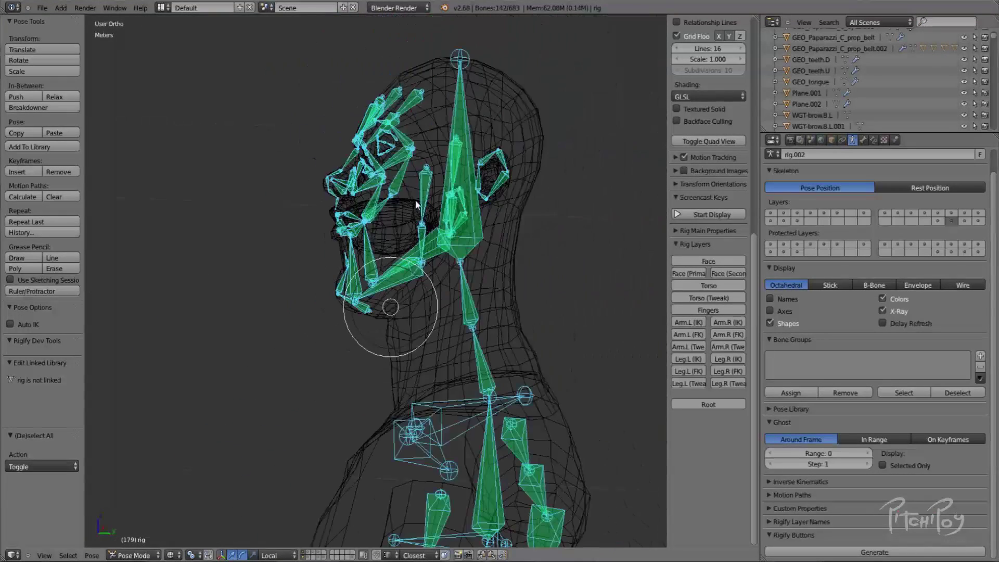
{"action": "scroll", "coordinate": [379, 226], "scroll_direction": "down", "scroll_amount": 6}
{"action": "middle_click_drag", "start_coordinate": [384, 298], "coordinate": [493, 191], "text": "shift"}
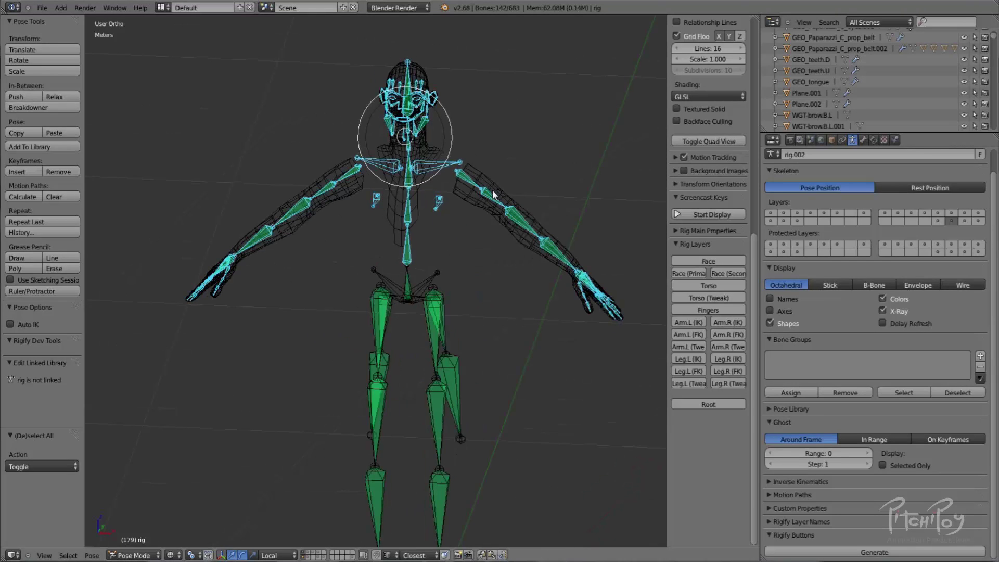
{"action": "key", "text": "ctrl+i"}
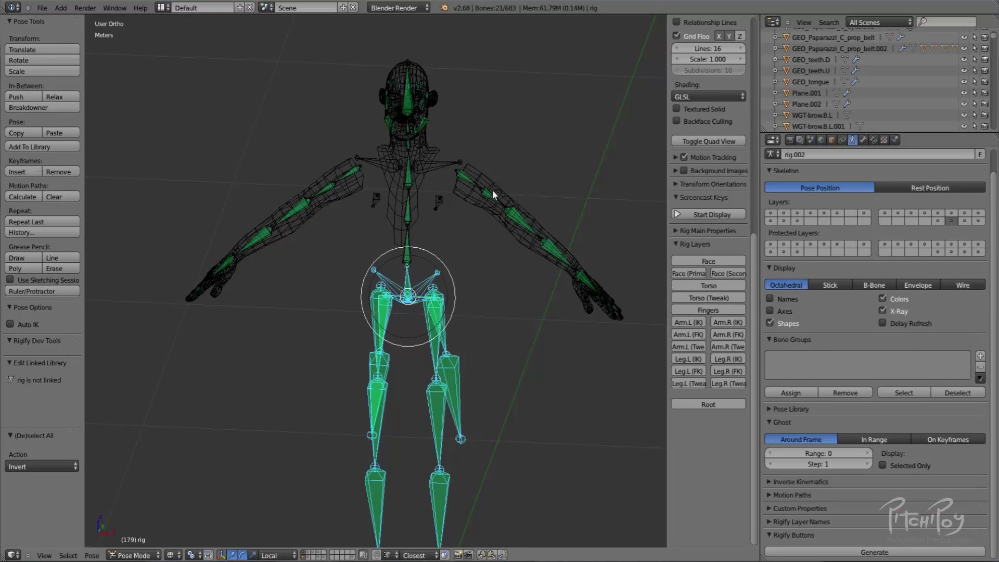
{"action": "key", "text": "h"}
Select the body mesh together with its remaining visible bones in view and enter weight paint mode.
{"action": "middle_click_drag", "start_coordinate": [492, 189], "coordinate": [454, 188]}
{"action": "scroll", "coordinate": [455, 188], "scroll_direction": "up", "scroll_amount": 4}
{"action": "middle_click_drag", "start_coordinate": [469, 136], "coordinate": [379, 337], "text": "shift"}
{"action": "right_click", "coordinate": [405, 301]}
{"action": "middle_click_drag", "start_coordinate": [406, 301], "coordinate": [292, 295]}
{"action": "scroll", "coordinate": [357, 285], "scroll_direction": "down", "scroll_amount": 4}
{"action": "middle_click_drag", "start_coordinate": [375, 287], "coordinate": [420, 295]}
{"action": "scroll", "coordinate": [423, 286], "scroll_direction": "up", "scroll_amount": 2}
{"action": "key", "text": "ctrl+Tab"}
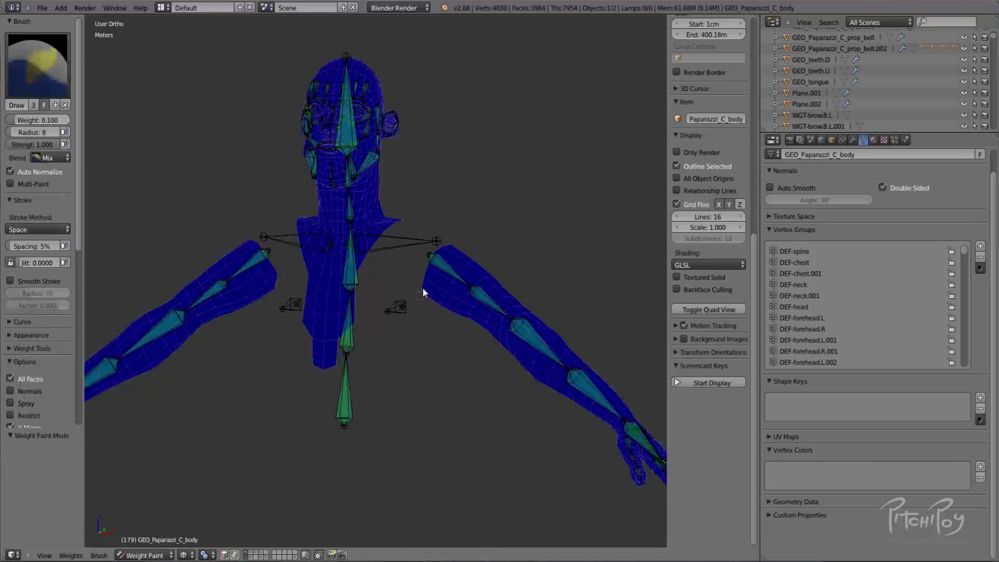
Select all visible deformation bones and assign automatic weights from them to the body mesh.
{"action": "key", "text": "a"}
{"action": "mouse_move", "coordinate": [424, 312]}
{"action": "middle_mouse_down"}
{"action": "mouse_move", "coordinate": [481, 297]}
{"action": "mouse_move", "coordinate": [290, 430]}
{"action": "middle_mouse_up"}
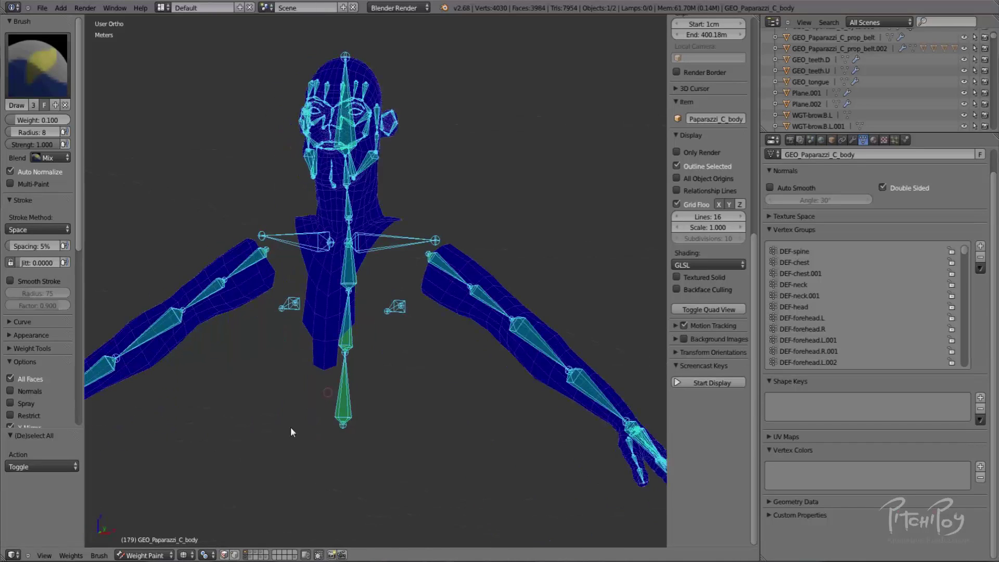
{"action": "left_click", "coordinate": [72, 555]}
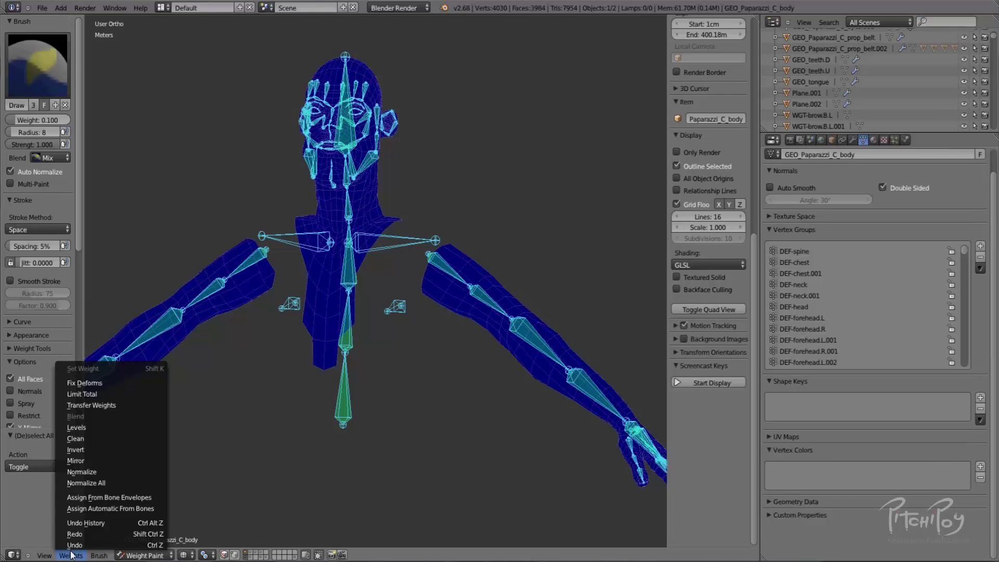
{"action": "left_click", "coordinate": [107, 509]}
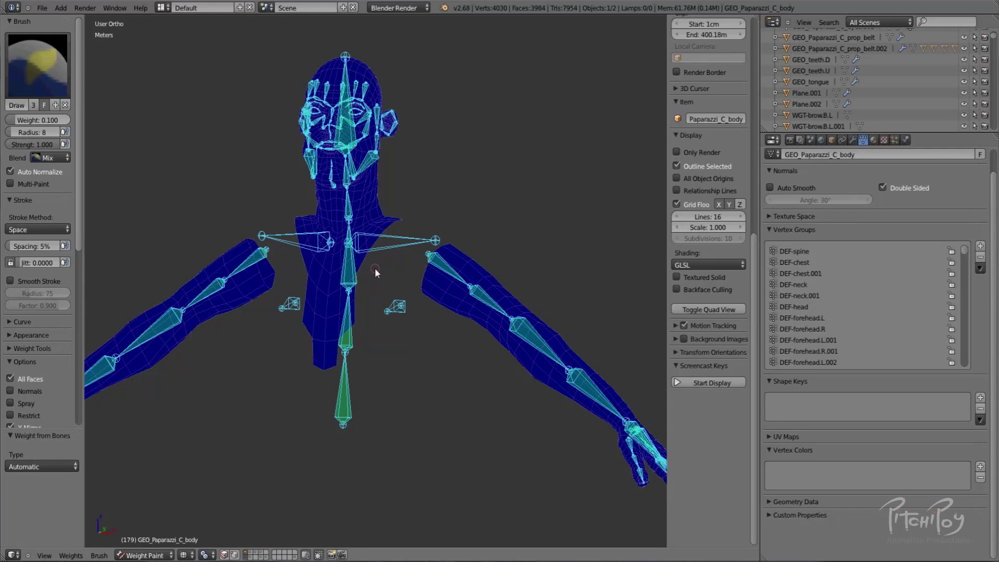
Return to posing the rig, show the Face and Torso control layers, and select the torso control.
{"action": "key", "text": "ctrl+Tab"}
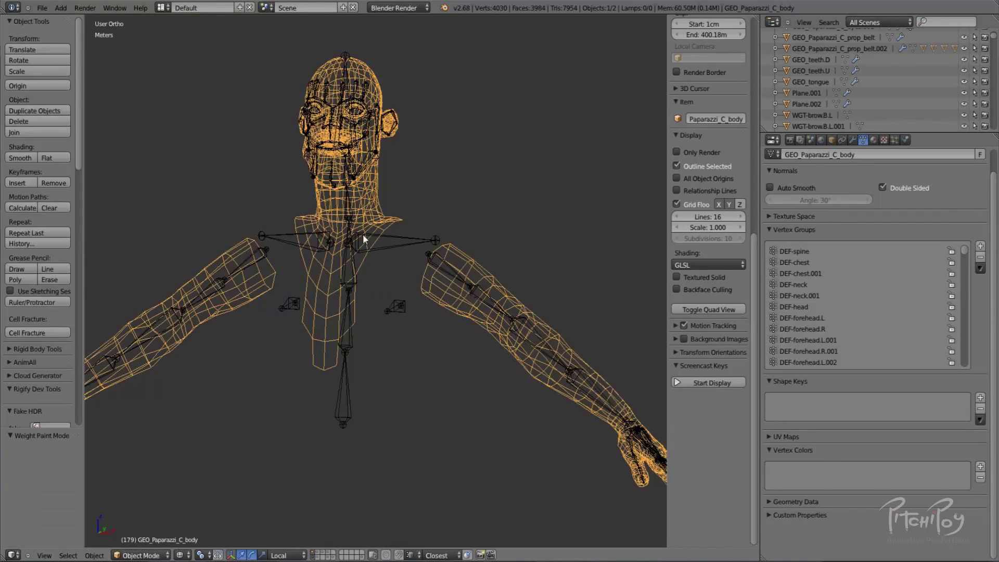
{"action": "right_click", "coordinate": [363, 235]}
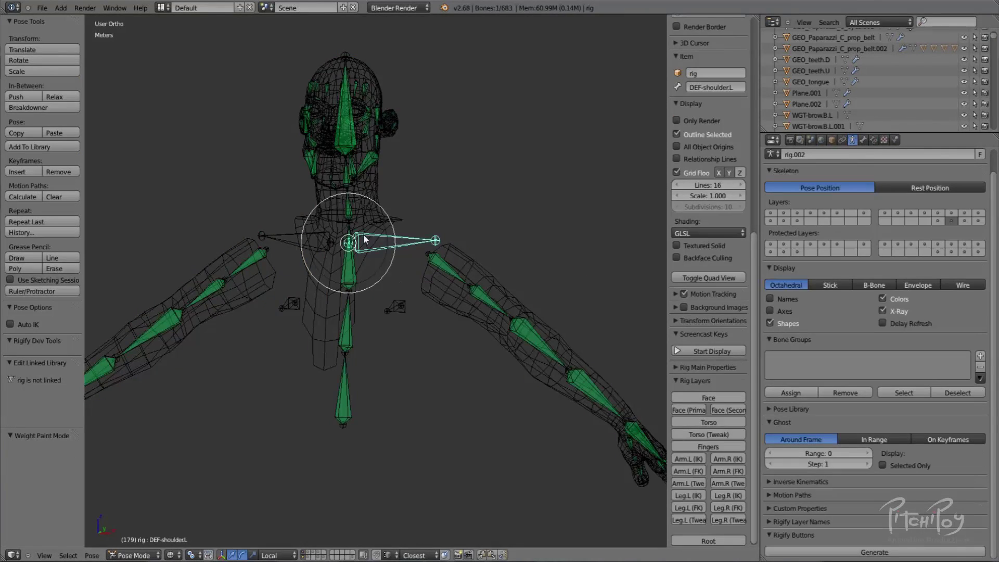
{"action": "left_click", "coordinate": [708, 422]}
{"action": "right_click", "coordinate": [435, 368]}
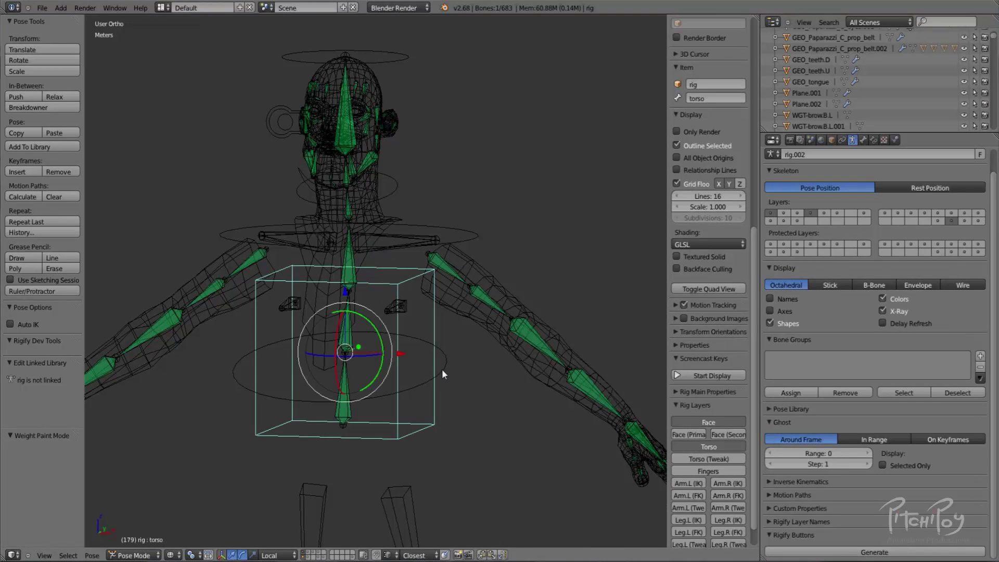
Try moving the torso control in several directions to test the body mesh deformation, cancelling each move.
{"action": "key", "text": "g"}
{"action": "right_click", "coordinate": [597, 315]}
{"action": "scroll", "coordinate": [598, 314], "scroll_direction": "down", "scroll_amount": 6}
{"action": "key", "text": "g"}
{"action": "right_click", "coordinate": [373, 341]}
{"action": "scroll", "coordinate": [417, 348], "scroll_direction": "up", "scroll_amount": 3}
{"action": "key", "text": "g"}
{"action": "key", "text": "Escape"}
Switch the viewport to solid shading and show the IK control layers of both arms and both legs.
{"action": "mouse_move", "coordinate": [640, 373]}
{"action": "middle_mouse_down"}
{"action": "mouse_move", "coordinate": [526, 311]}
{"action": "mouse_move", "coordinate": [401, 277]}
{"action": "mouse_move", "coordinate": [420, 291]}
{"action": "mouse_move", "coordinate": [454, 292]}
{"action": "mouse_move", "coordinate": [563, 251]}
{"action": "mouse_move", "coordinate": [652, 386]}
{"action": "middle_mouse_up"}
{"action": "key", "text": "z"}
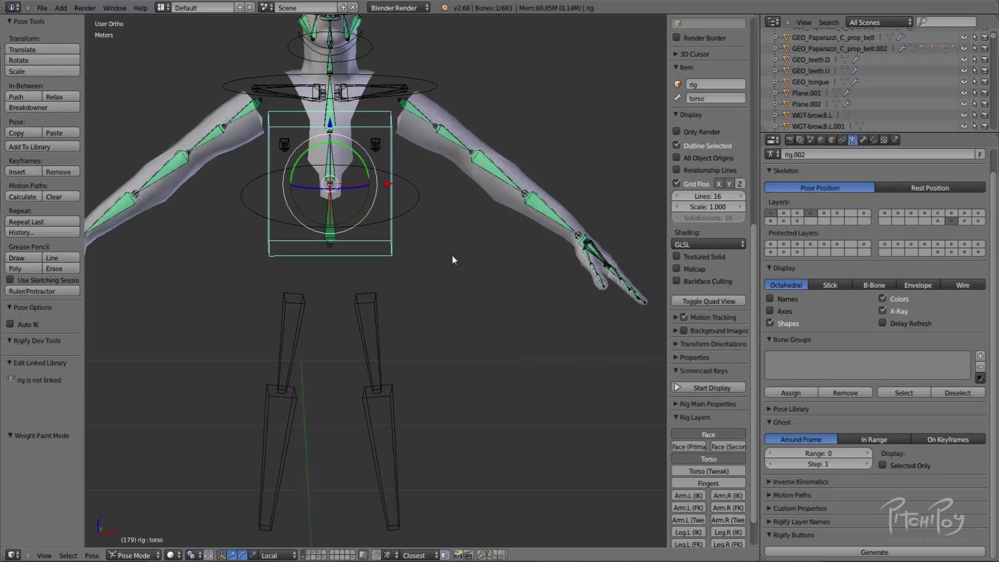
{"action": "scroll", "coordinate": [683, 430], "scroll_direction": "down", "scroll_amount": 2}
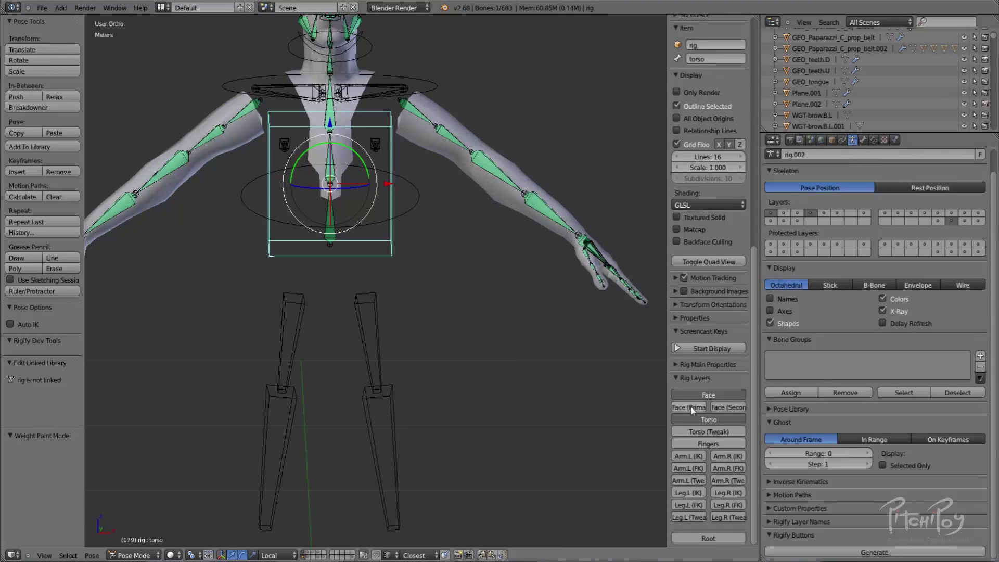
{"action": "left_click", "coordinate": [696, 459]}
{"action": "left_click", "coordinate": [728, 458]}
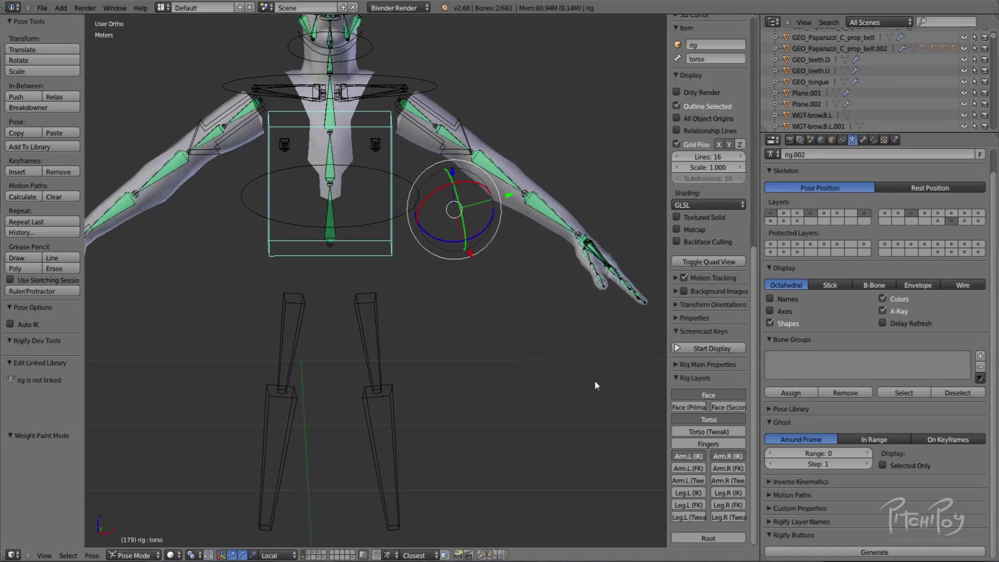
{"action": "left_click", "coordinate": [689, 493]}
{"action": "left_click", "coordinate": [724, 493]}
Trackball-rotate the left hand IK control by about 60° and −123°, and again by about 80° and 42°, to test the wrist.
{"action": "middle_click_drag", "start_coordinate": [573, 267], "coordinate": [383, 345]}
{"action": "right_click", "coordinate": [512, 315]}
{"action": "scroll", "coordinate": [382, 345], "scroll_direction": "up", "scroll_amount": 3}
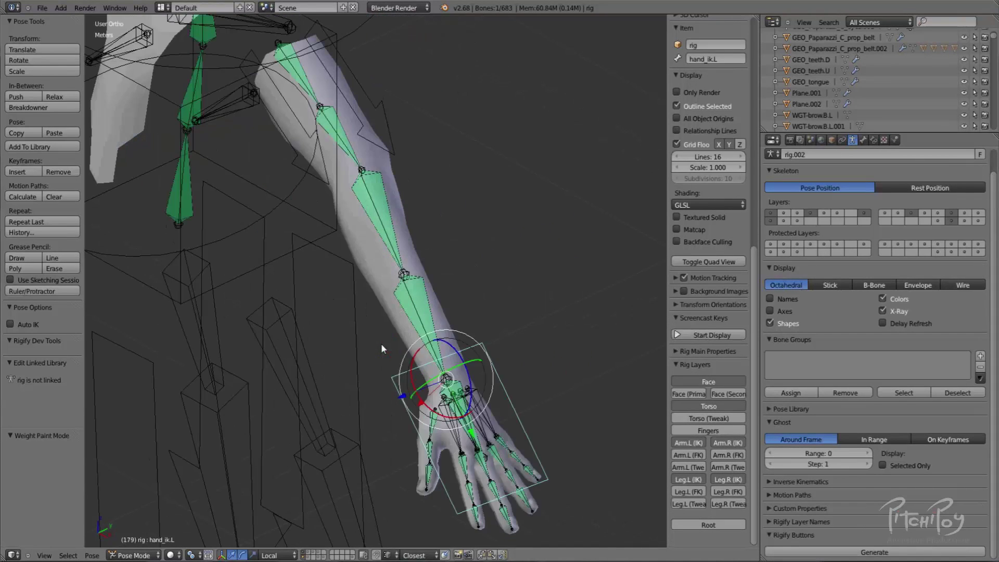
{"action": "key", "text": "r"}
{"action": "key", "text": "r"}
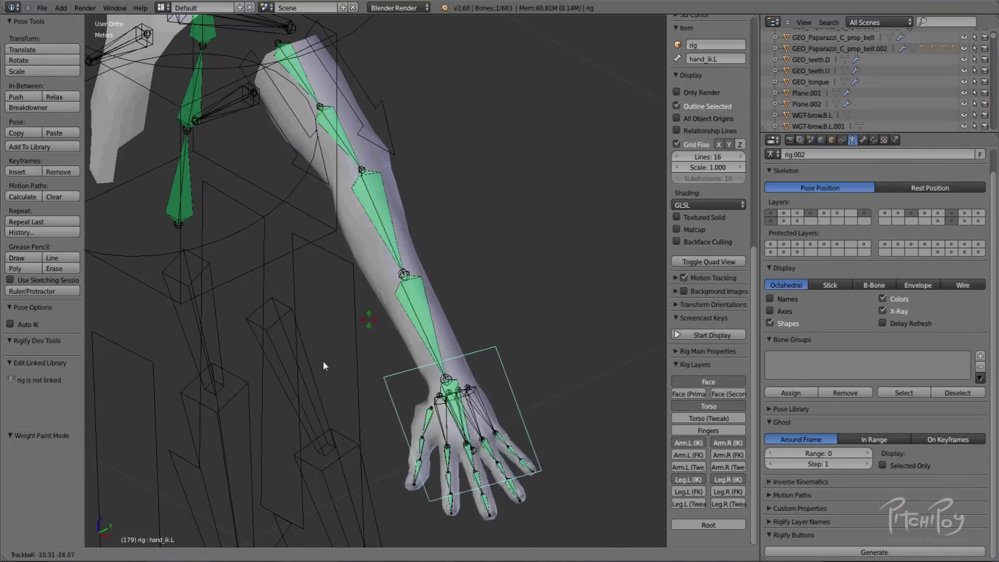
{"action": "left_click", "coordinate": [279, 387]}
{"action": "middle_click_drag", "start_coordinate": [279, 387], "coordinate": [448, 323]}
{"action": "key", "text": "r"}
{"action": "key", "text": "r"}
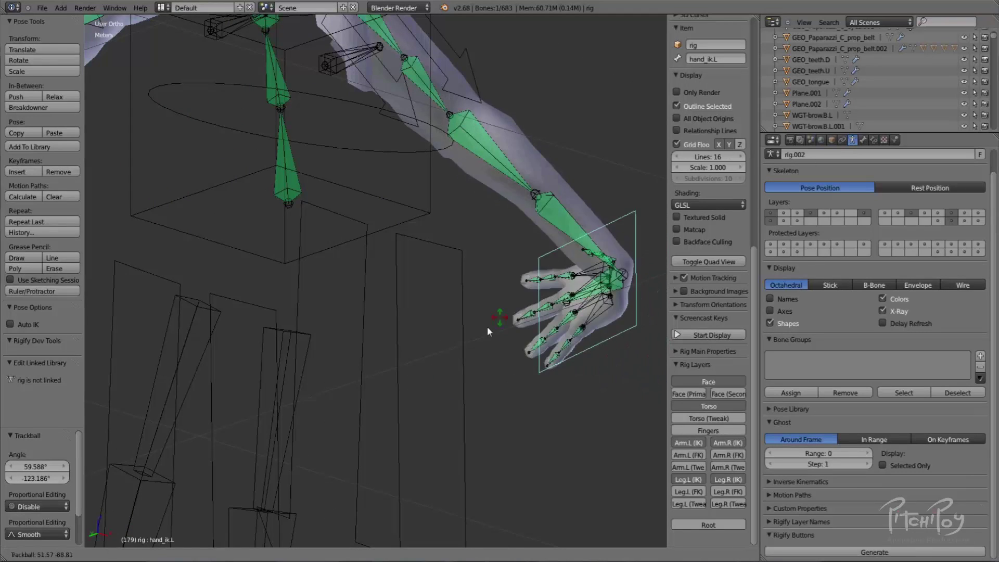
{"action": "left_click", "coordinate": [583, 219]}
Check the weights of the left lower forearm bone on the body mesh in weight paint mode.
{"action": "middle_click_drag", "start_coordinate": [582, 218], "coordinate": [468, 240]}
{"action": "scroll", "coordinate": [468, 240], "scroll_direction": "up", "scroll_amount": 2}
{"action": "right_click", "coordinate": [535, 158]}
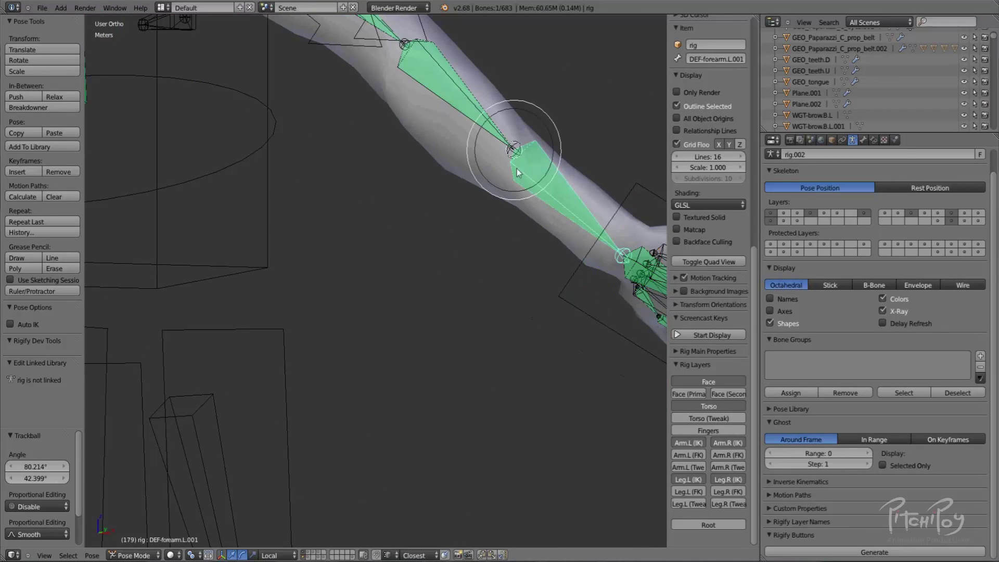
{"action": "middle_click_drag", "start_coordinate": [516, 168], "coordinate": [416, 237], "text": "shift"}
{"action": "right_click", "coordinate": [382, 187]}
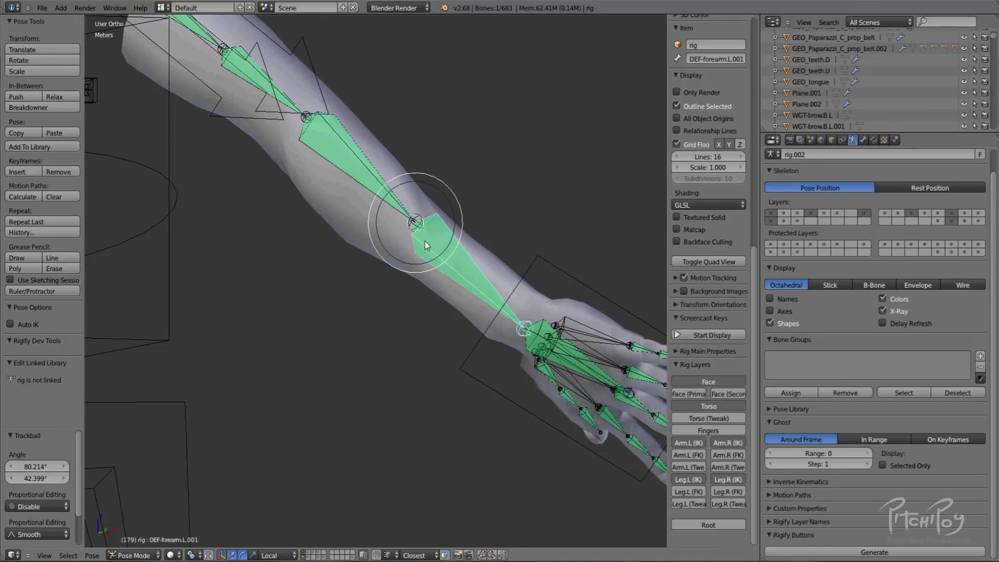
{"action": "right_click", "coordinate": [426, 252]}
{"action": "right_click", "coordinate": [372, 233], "text": "shift"}
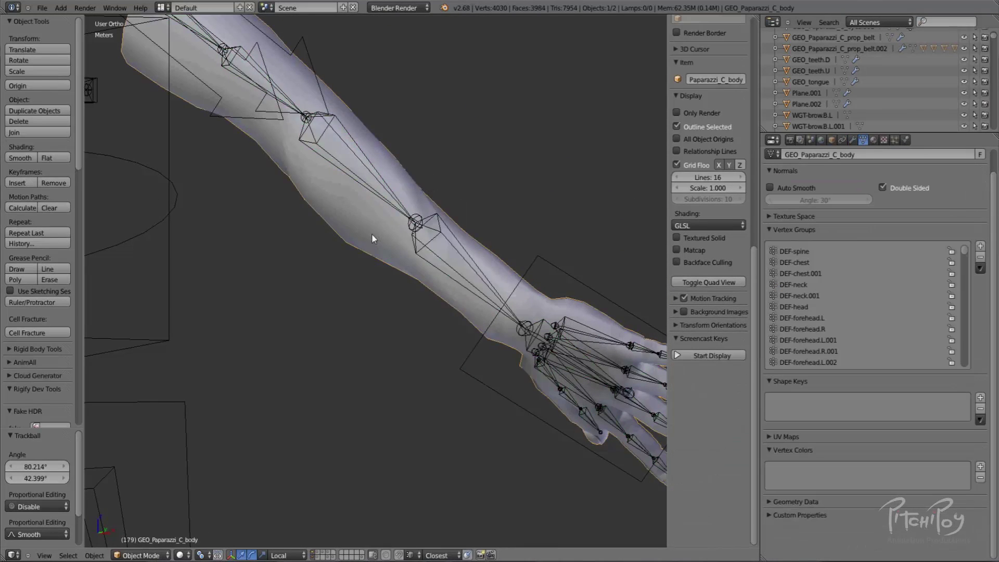
{"action": "key", "text": "ctrl+Tab"}
{"action": "right_click", "coordinate": [401, 209]}
{"action": "right_click", "coordinate": [417, 228]}
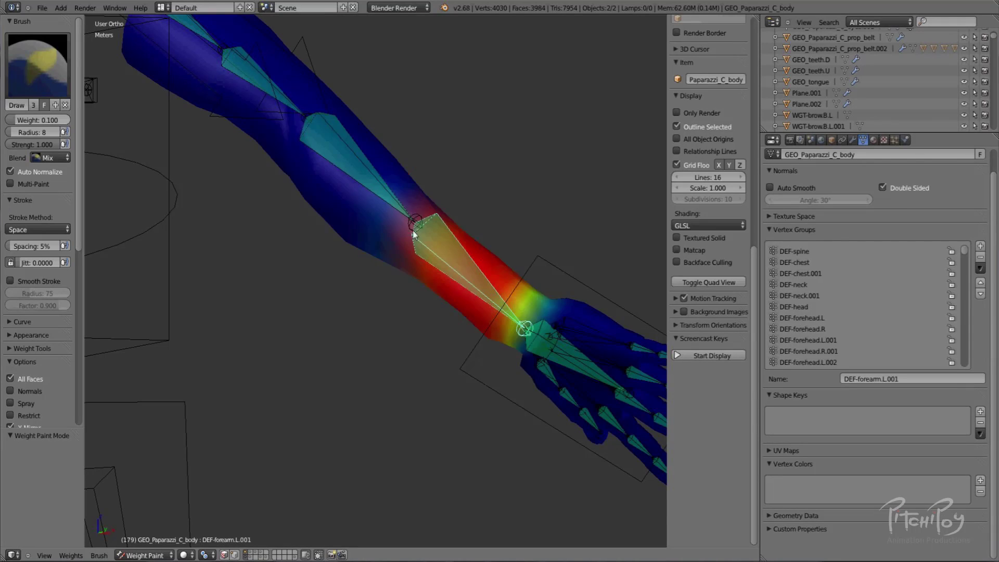
Examine the weights of DEF-forearm.L and DEF-forearm.L.001 on the left forearm, with the body mesh in wireframe.
{"action": "scroll", "coordinate": [417, 226], "scroll_direction": "up", "scroll_amount": 2}
{"action": "middle_click_drag", "start_coordinate": [417, 225], "coordinate": [367, 279], "text": "shift"}
{"action": "key", "text": "z"}
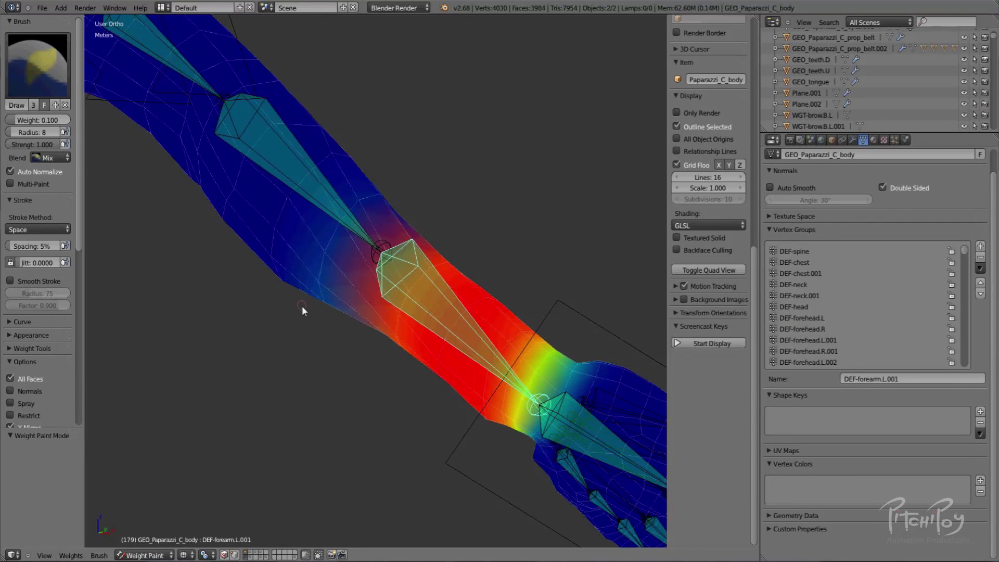
{"action": "right_click", "coordinate": [326, 197]}
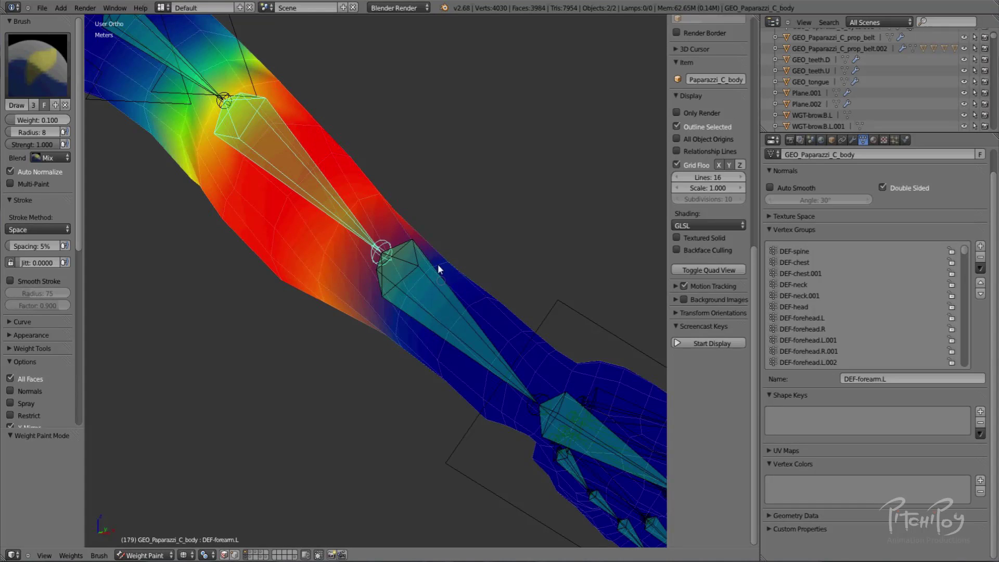
{"action": "middle_click_drag", "start_coordinate": [448, 271], "coordinate": [329, 260]}
{"action": "middle_click_drag", "start_coordinate": [502, 402], "coordinate": [323, 222]}
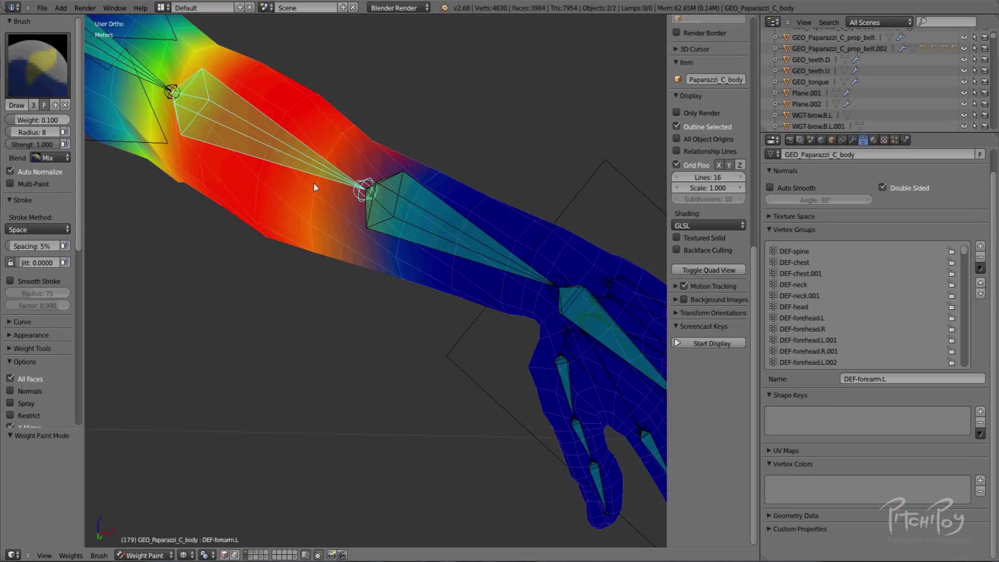
{"action": "middle_click_drag", "start_coordinate": [398, 198], "coordinate": [403, 241]}
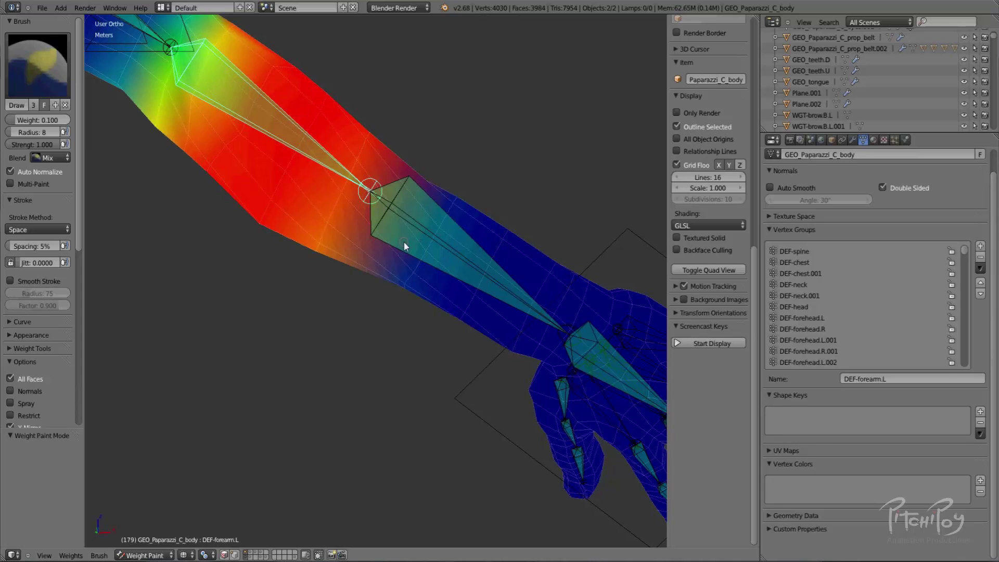
{"action": "right_click", "coordinate": [427, 209]}
{"action": "right_click", "coordinate": [352, 171]}
{"action": "right_click", "coordinate": [445, 262]}
{"action": "scroll", "coordinate": [499, 276], "scroll_direction": "down", "scroll_amount": 4}
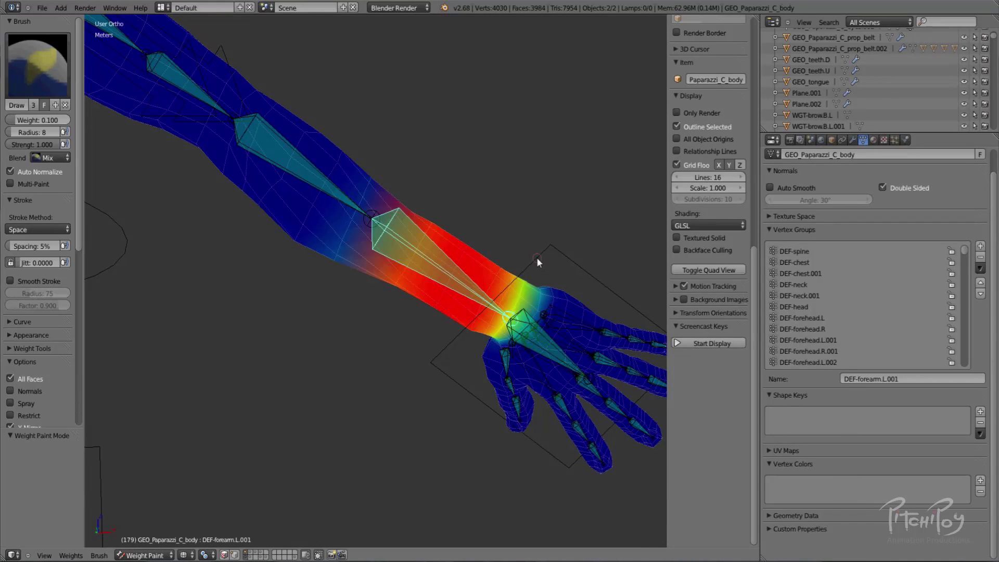
{"action": "scroll", "coordinate": [535, 239], "scroll_direction": "up", "scroll_amount": 2}
{"action": "middle_click_drag", "start_coordinate": [533, 217], "coordinate": [532, 173]}
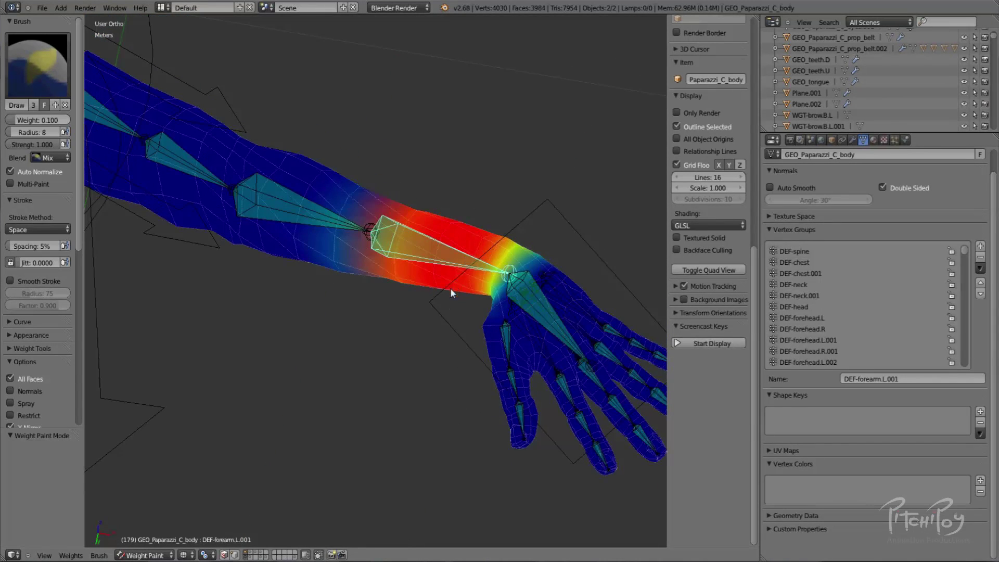
Try a trackball rotation of the left hand IK control to test the wrist deformation, cancelling the rotation.
{"action": "right_click", "coordinate": [442, 307]}
{"action": "key", "text": "r"}
{"action": "key", "text": "r"}
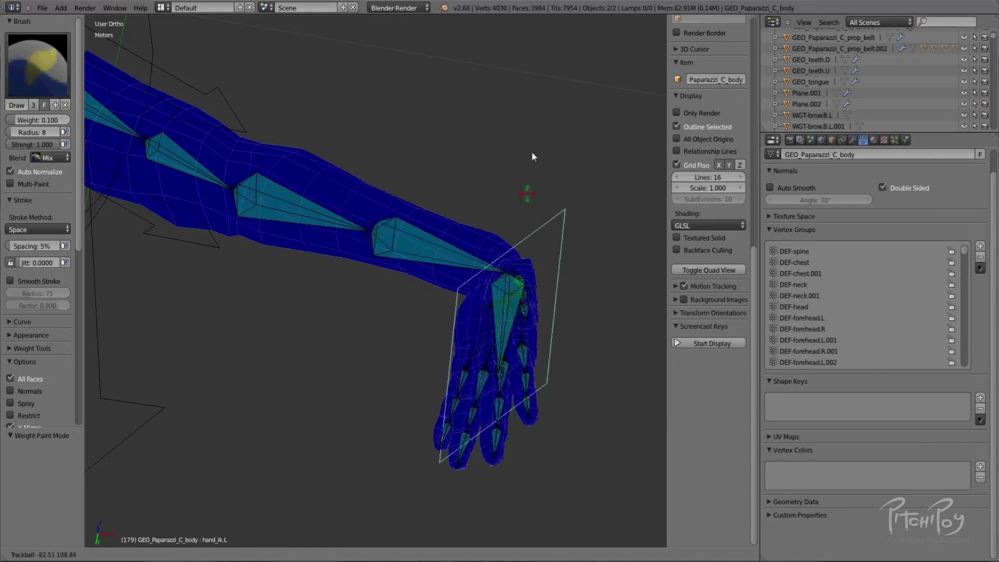
{"action": "right_click", "coordinate": [497, 238]}
Clear the rotation and scale of all visible bones to reset the pose.
{"action": "key", "text": "a"}
{"action": "key", "text": "a"}
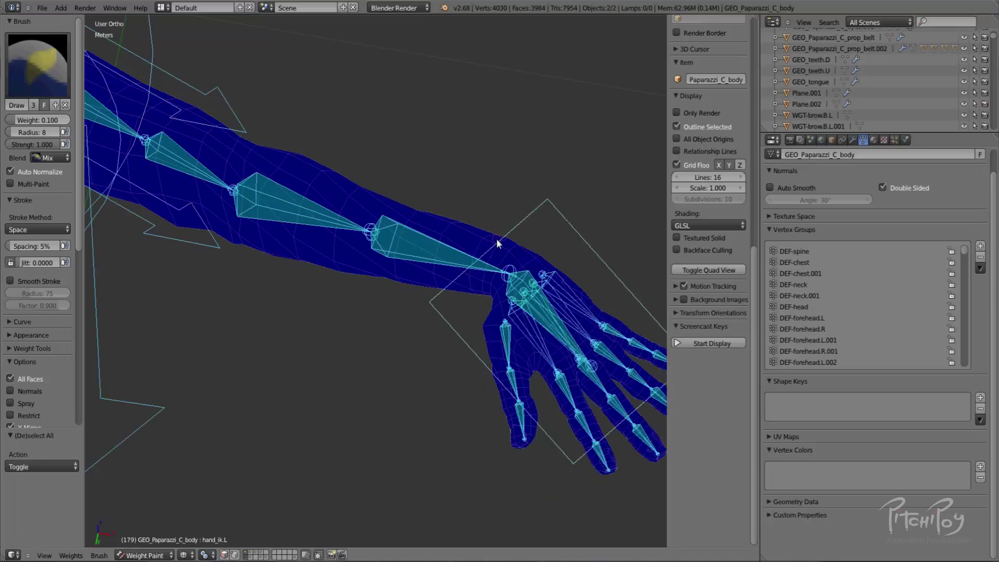
{"action": "key", "text": "super"}
{"action": "key", "text": "Escape"}
{"action": "key", "text": "alt+r"}
{"action": "key", "text": "alt+s"}
{"action": "key", "text": "a"}
Leave weight painting on the body mesh, return the rig to pose mode and deselect all its bones.
{"action": "scroll", "coordinate": [406, 312], "scroll_direction": "down", "scroll_amount": 4}
{"action": "middle_click_drag", "start_coordinate": [368, 350], "coordinate": [394, 351]}
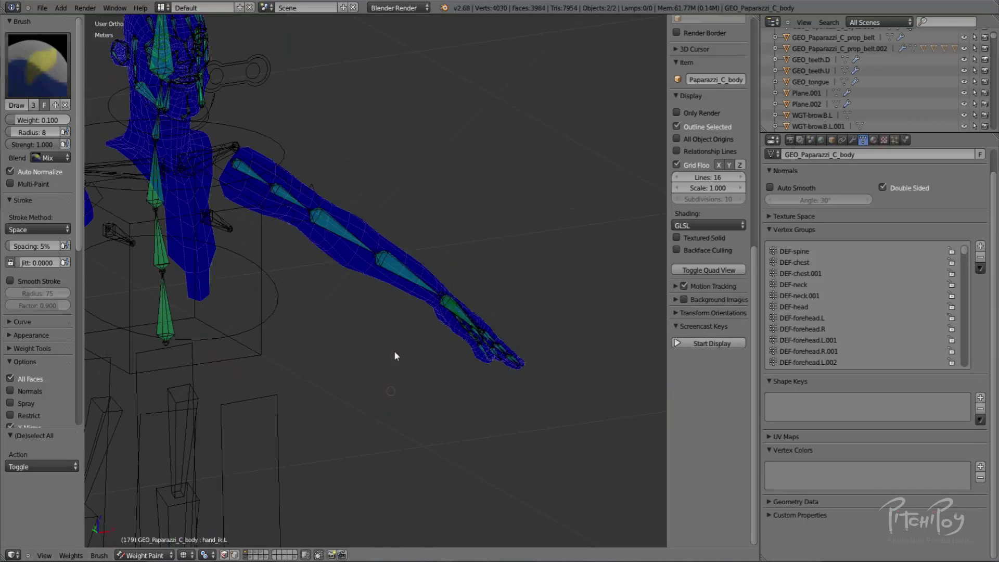
{"action": "key", "text": "ctrl+Tab"}
{"action": "right_click", "coordinate": [407, 271]}
{"action": "key", "text": "ctrl+Tab"}
{"action": "middle_click_drag", "start_coordinate": [392, 295], "coordinate": [350, 342]}
{"action": "key", "text": "a"}
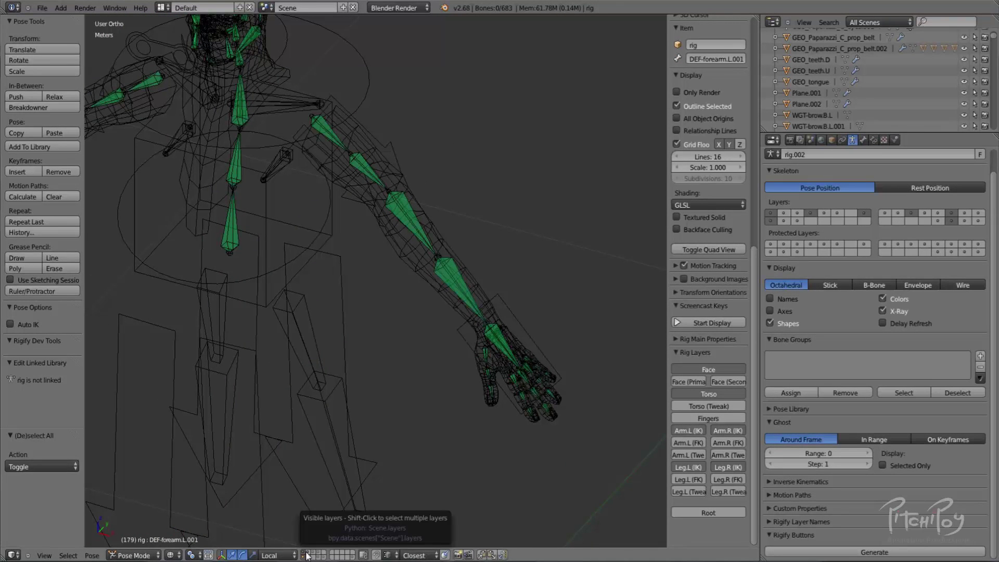
Switch to solid shading, hide the scene layer holding the body mesh, and show the teeth in right side view.
{"action": "key", "text": "z"}
{"action": "scroll", "coordinate": [316, 218], "scroll_direction": "down", "scroll_amount": 1}
{"action": "mouse_move", "coordinate": [323, 273]}
{"action": "middle_mouse_down", "text": "shift"}
{"action": "mouse_move", "coordinate": [380, 398]}
{"action": "mouse_move", "coordinate": [400, 484]}
{"action": "middle_mouse_up", "text": "shift"}
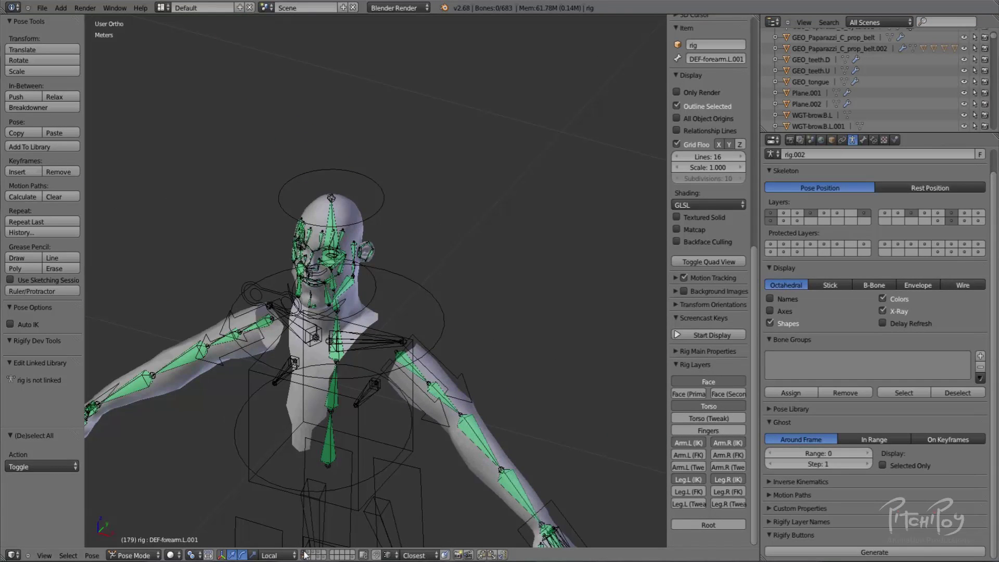
{"action": "left_click", "coordinate": [303, 552], "text": "shift"}
{"action": "left_click", "coordinate": [307, 555]}
{"action": "middle_click_drag", "start_coordinate": [317, 520], "coordinate": [341, 311]}
{"action": "middle_click_drag", "start_coordinate": [397, 279], "coordinate": [342, 289]}
{"action": "scroll", "coordinate": [359, 260], "scroll_direction": "up", "scroll_amount": 9}
{"action": "middle_click_drag", "start_coordinate": [391, 186], "coordinate": [367, 468], "text": "shift"}
{"action": "middle_click_drag", "start_coordinate": [391, 117], "coordinate": [388, 399], "text": "shift"}
{"action": "middle_click_drag", "start_coordinate": [379, 283], "coordinate": [659, 179]}
{"action": "scroll", "coordinate": [397, 326], "scroll_direction": "up", "scroll_amount": 3}
{"action": "scroll", "coordinate": [381, 361], "scroll_direction": "up", "scroll_amount": 4}
{"action": "key", "text": "KP_3"}
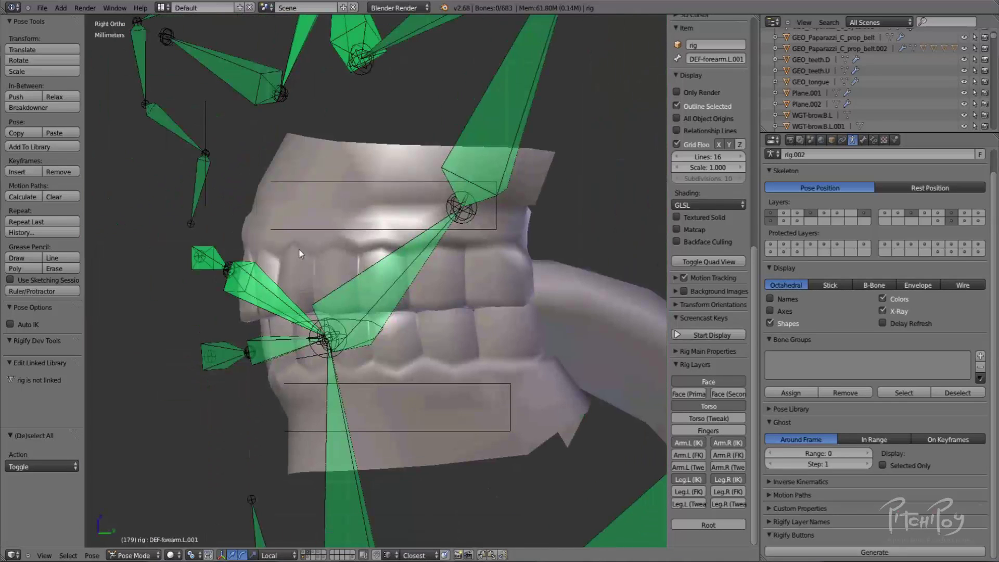
Select the upper teeth control bone teeth.T and try moving it, cancelling the move.
{"action": "key", "text": "ctrl+Tab"}
{"action": "right_click", "coordinate": [263, 225]}
{"action": "key", "text": "z"}
{"action": "key", "text": "z"}
{"action": "key", "text": "g"}
{"action": "right_click", "coordinate": [265, 213]}
{"action": "right_click", "coordinate": [301, 183]}
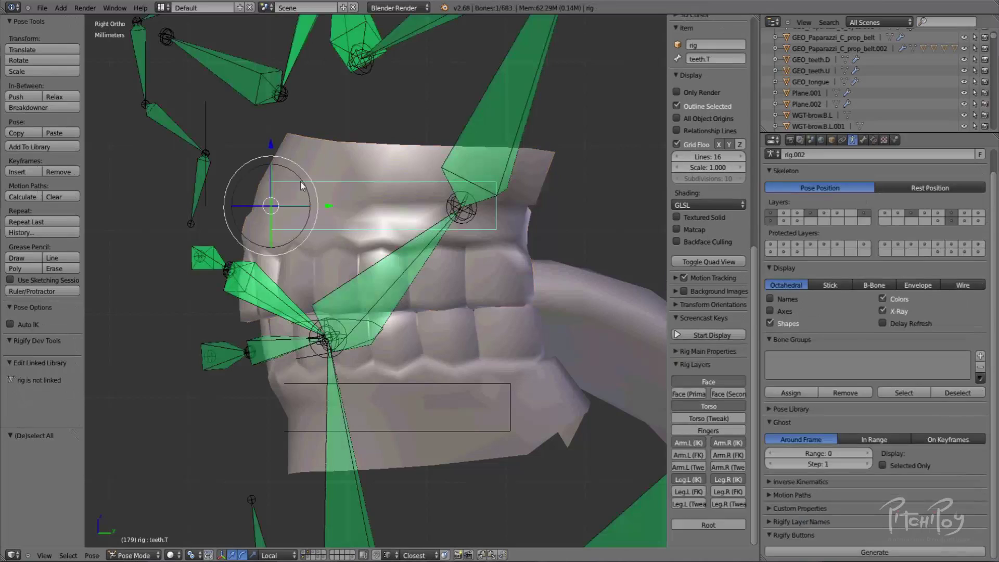
{"action": "middle_click_drag", "start_coordinate": [349, 162], "coordinate": [314, 155]}
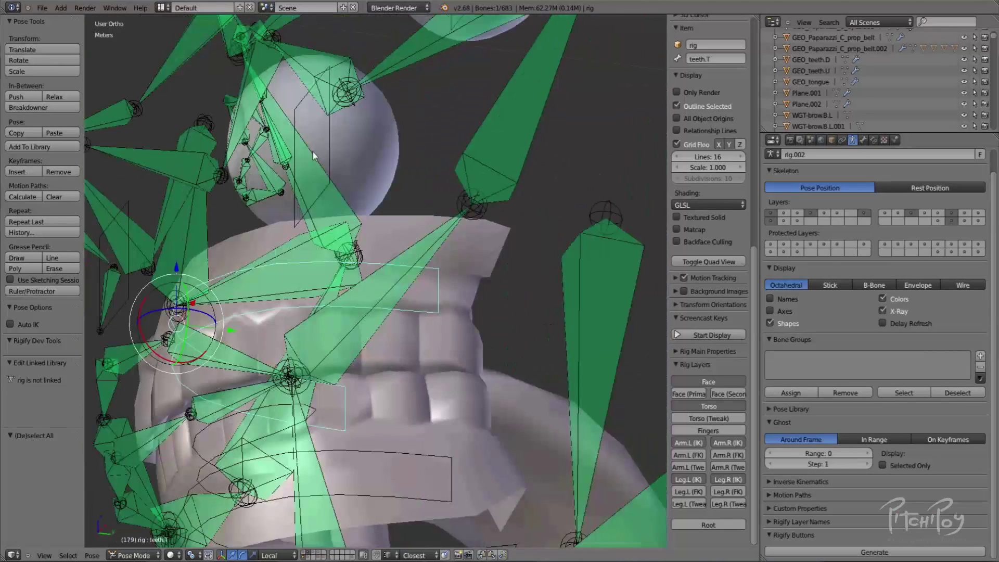
Parent the upper teeth mesh GEO_teeth.U to the rig's teeth.T bone with the Bone option.
{"action": "key", "text": "KP_3"}
{"action": "key", "text": "ctrl+Tab"}
{"action": "right_click", "coordinate": [291, 178]}
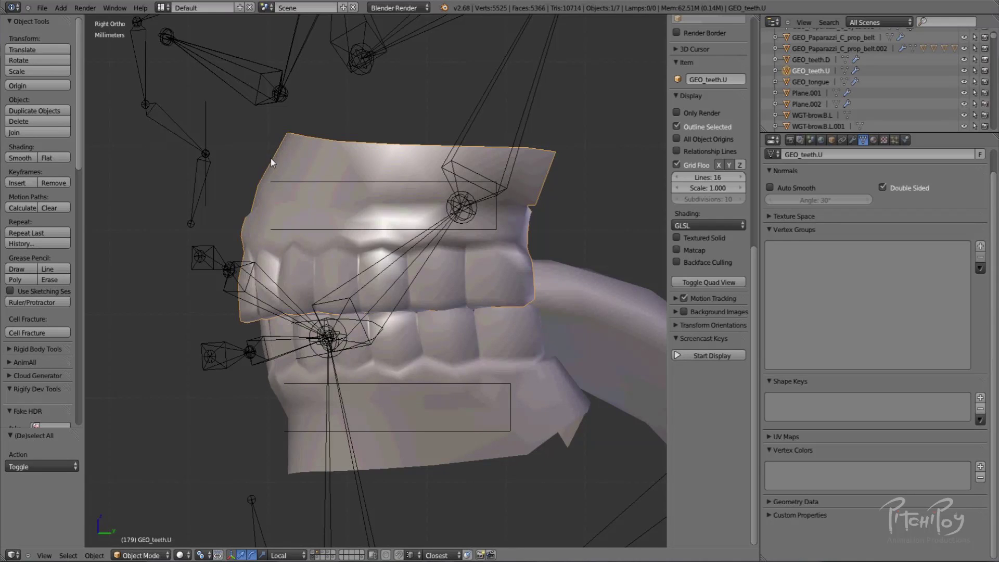
{"action": "right_click", "coordinate": [288, 182]}
{"action": "key", "text": "ctrl+Tab"}
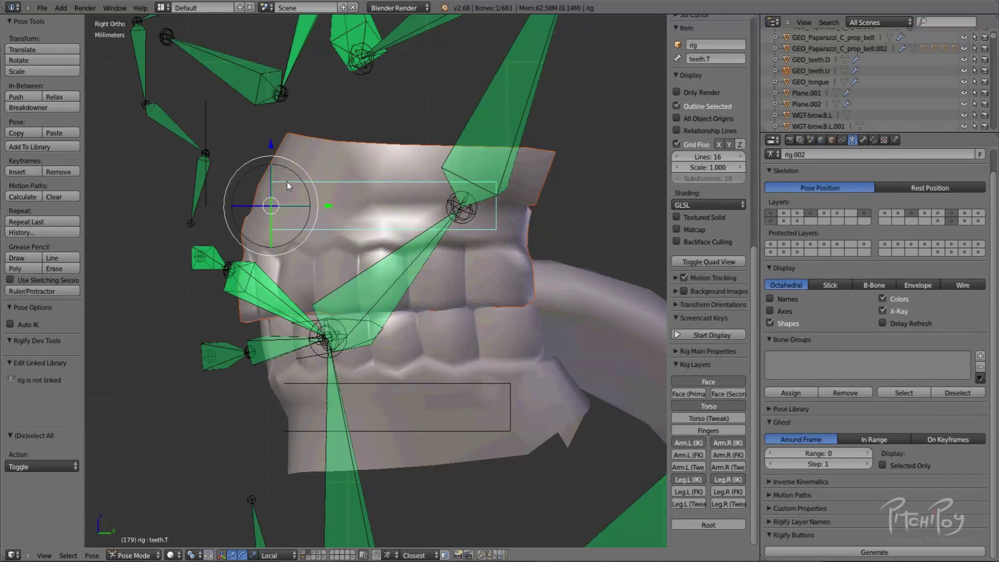
{"action": "key", "text": "ctrl+p"}
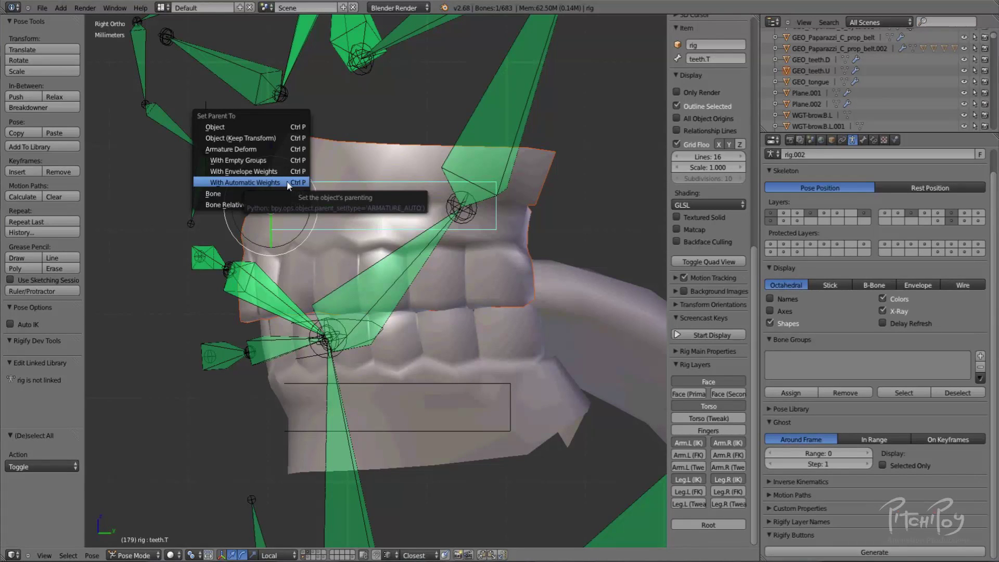
{"action": "left_click", "coordinate": [207, 193]}
Parent the lower teeth mesh GEO_teeth.D to the rig's teeth.B bone with the Bone option.
{"action": "middle_click_drag", "start_coordinate": [421, 456], "coordinate": [408, 364], "text": "shift"}
{"action": "right_click", "coordinate": [398, 339]}
{"action": "right_click", "coordinate": [397, 337], "text": "shift"}
{"action": "key", "text": "ctrl+Tab"}
{"action": "key", "text": "ctrl+p"}
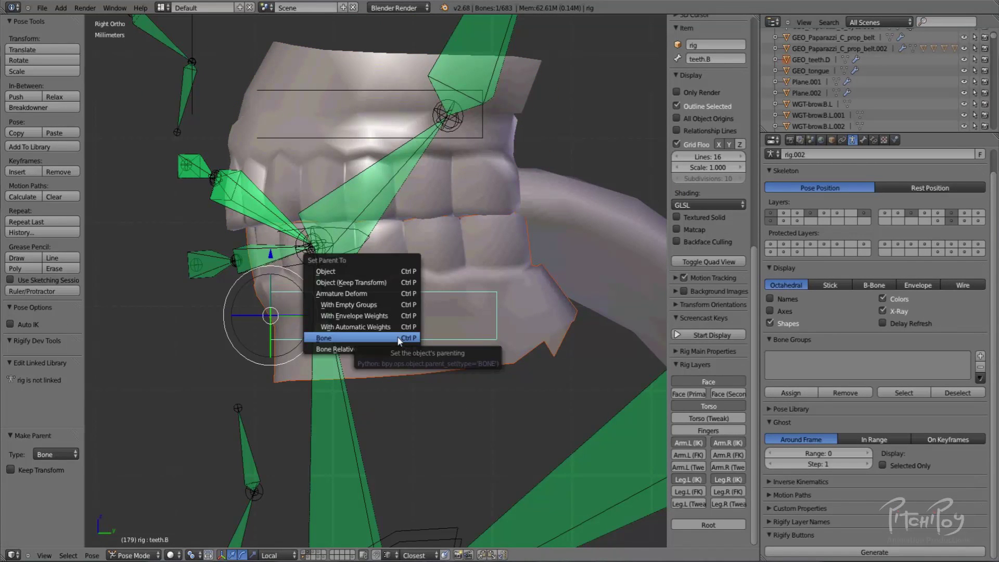
{"action": "left_click", "coordinate": [397, 337]}
Try moving the teeth controls to check that the parented teeth follow, cancelling each move and deselecting everything.
{"action": "scroll", "coordinate": [397, 337], "scroll_direction": "down", "scroll_amount": 3}
{"action": "key", "text": "a"}
{"action": "middle_click_drag", "start_coordinate": [346, 207], "coordinate": [345, 351]}
{"action": "key", "text": "ctrl+Tab"}
{"action": "right_click", "coordinate": [338, 339]}
{"action": "right_click", "coordinate": [339, 339]}
{"action": "key", "text": "g"}
{"action": "right_click", "coordinate": [408, 219]}
{"action": "right_click", "coordinate": [289, 411]}
{"action": "key", "text": "g"}
{"action": "right_click", "coordinate": [368, 263]}
{"action": "key", "text": "a"}
Try moving the eye.L_master control at the left eye to check whether it drives the eyeball.
{"action": "middle_click_drag", "start_coordinate": [407, 195], "coordinate": [445, 172]}
{"action": "middle_click_drag", "start_coordinate": [445, 172], "coordinate": [441, 279], "text": "shift"}
{"action": "scroll", "coordinate": [455, 207], "scroll_direction": "up", "scroll_amount": 4}
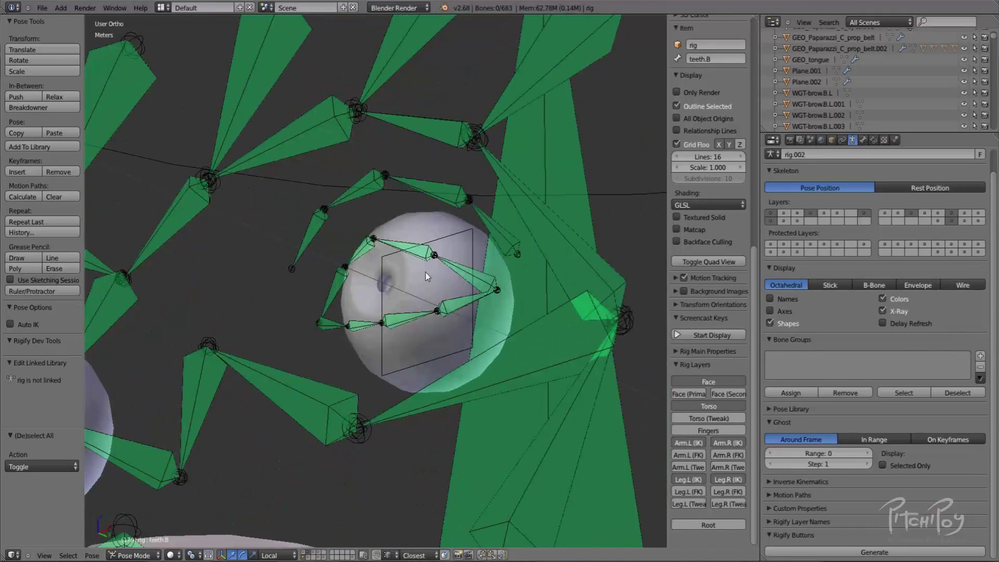
{"action": "right_click", "coordinate": [460, 234]}
{"action": "key", "text": "g"}
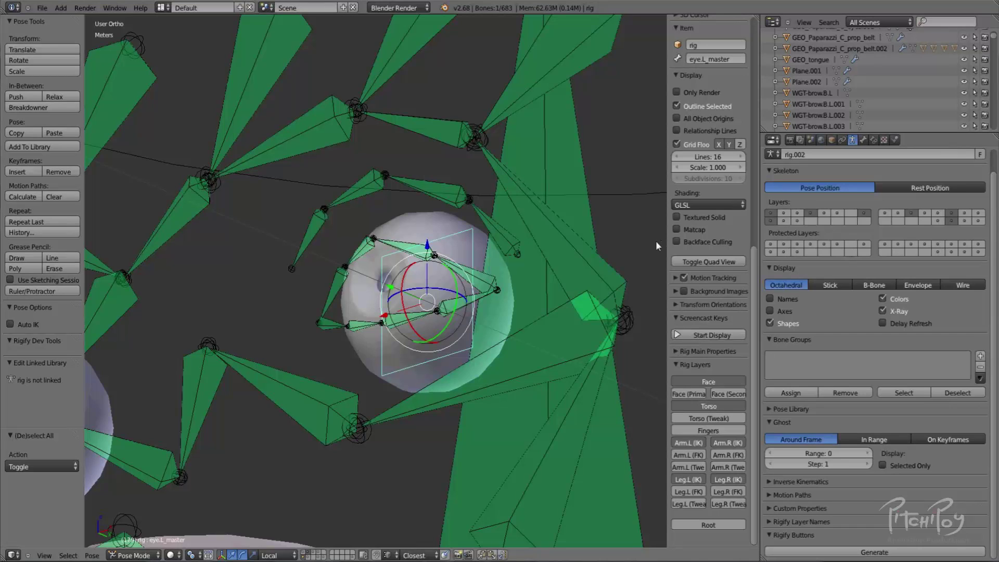
Show only the armature layer with the mechanism (MCH) bones and examine the bones around the eyes.
{"action": "left_click", "coordinate": [964, 220]}
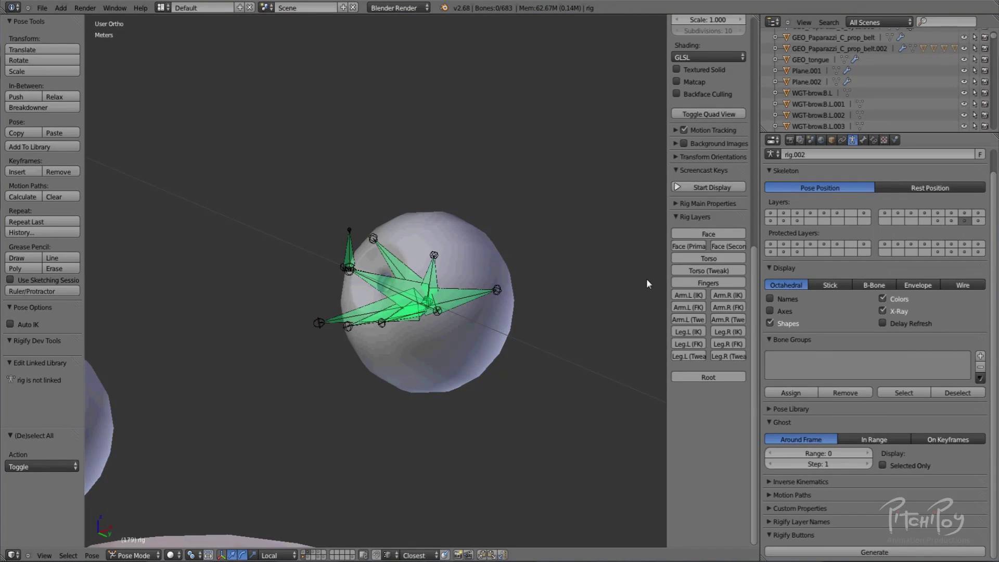
{"action": "middle_click_drag", "start_coordinate": [494, 312], "coordinate": [471, 312]}
{"action": "scroll", "coordinate": [371, 296], "scroll_direction": "up", "scroll_amount": 3}
{"action": "scroll", "coordinate": [396, 293], "scroll_direction": "down", "scroll_amount": 4}
{"action": "scroll", "coordinate": [373, 311], "scroll_direction": "down", "scroll_amount": 15}
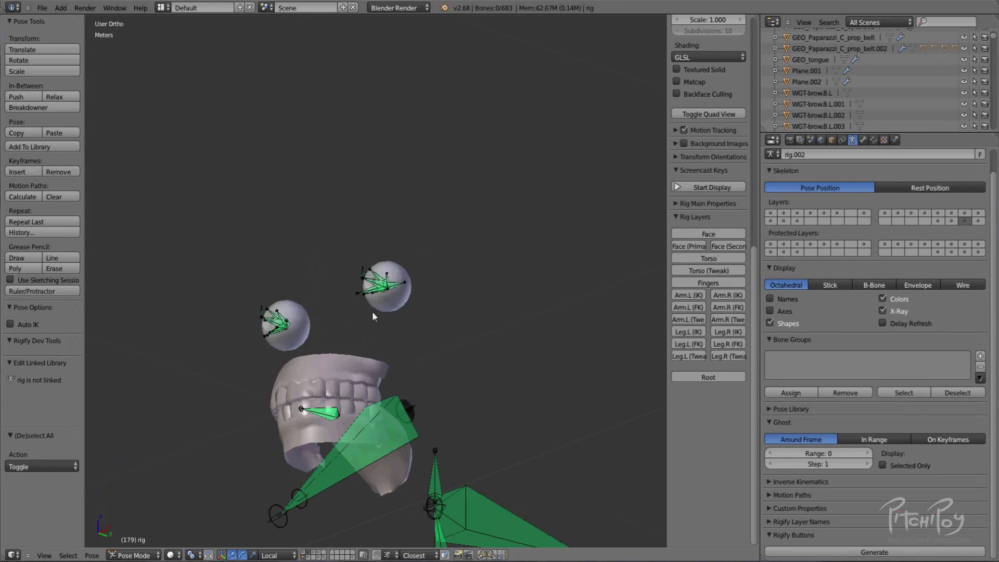
{"action": "middle_click_drag", "start_coordinate": [397, 365], "coordinate": [472, 297]}
{"action": "scroll", "coordinate": [472, 298], "scroll_direction": "up", "scroll_amount": 3}
{"action": "key", "text": "KP_3"}
{"action": "middle_click_drag", "start_coordinate": [388, 155], "coordinate": [378, 399], "text": "shift"}
{"action": "scroll", "coordinate": [363, 247], "scroll_direction": "up", "scroll_amount": 6}
{"action": "middle_click_drag", "start_coordinate": [311, 203], "coordinate": [435, 214]}
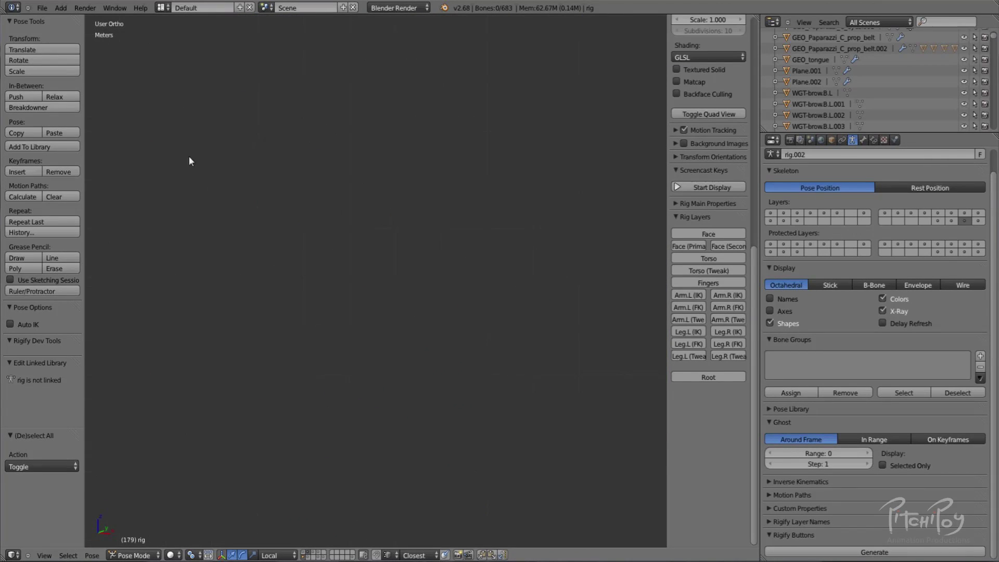
{"action": "middle_click_drag", "start_coordinate": [355, 223], "coordinate": [371, 235]}
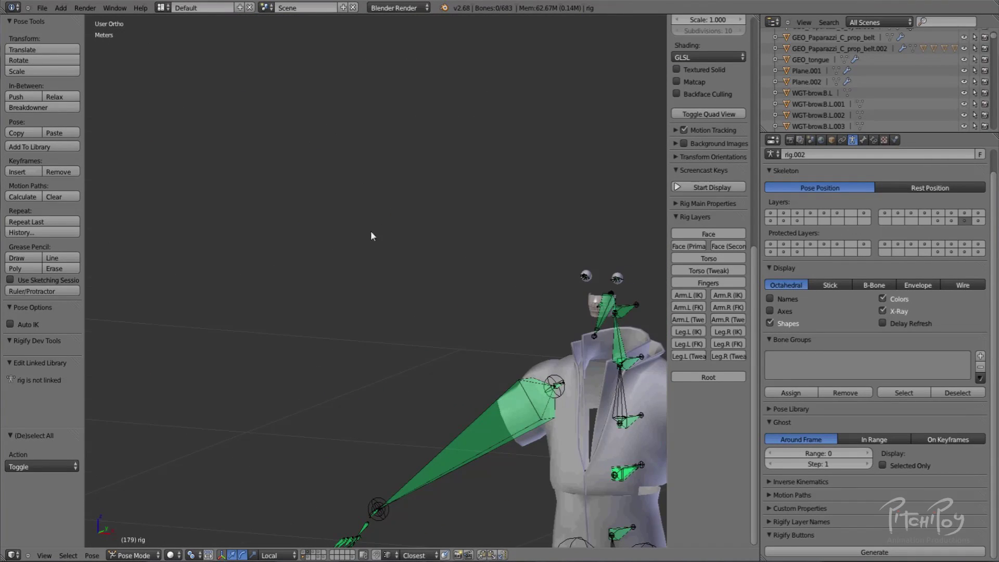
Frame the eyeballs by centring on the MCH-lid.B.R bone, and select the left eye's MCH-eye.L bone.
{"action": "right_click", "coordinate": [589, 274]}
{"action": "key", "text": "KP_3"}
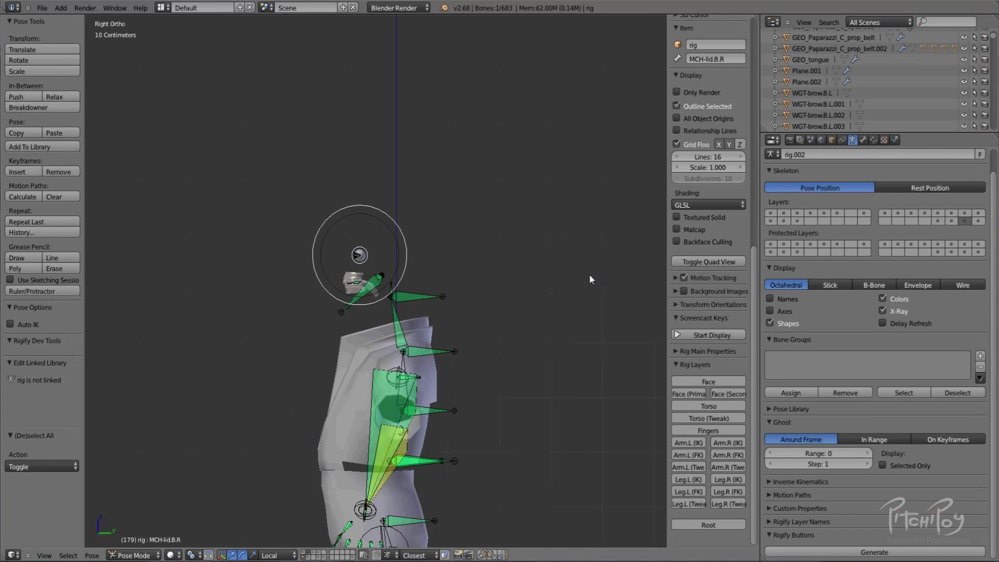
{"action": "key", "text": "KP_Decimal"}
{"action": "middle_click_drag", "start_coordinate": [323, 276], "coordinate": [466, 426]}
{"action": "right_click", "coordinate": [399, 223]}
{"action": "middle_click_drag", "start_coordinate": [412, 269], "coordinate": [556, 154]}
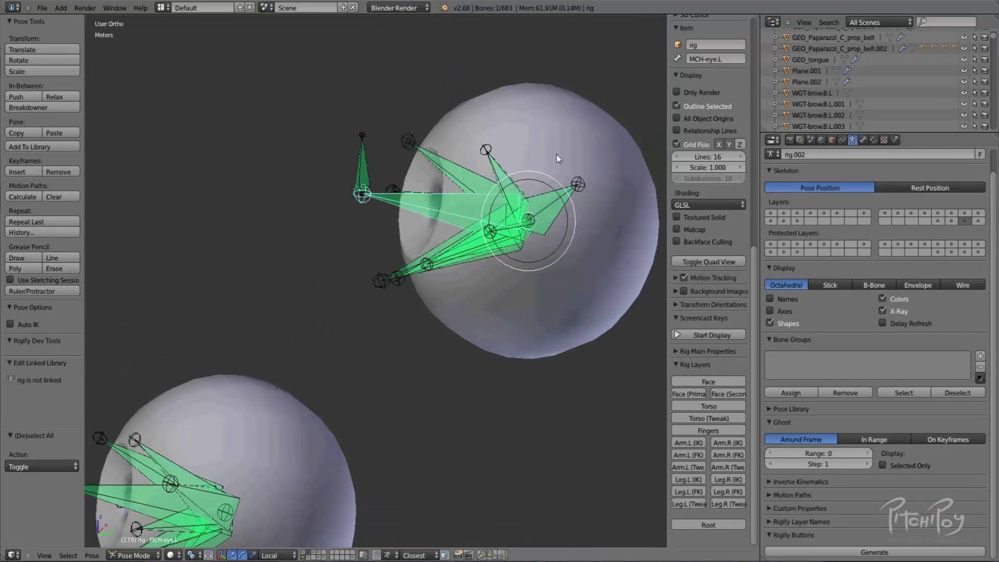
{"action": "middle_click_drag", "start_coordinate": [451, 188], "coordinate": [486, 241]}
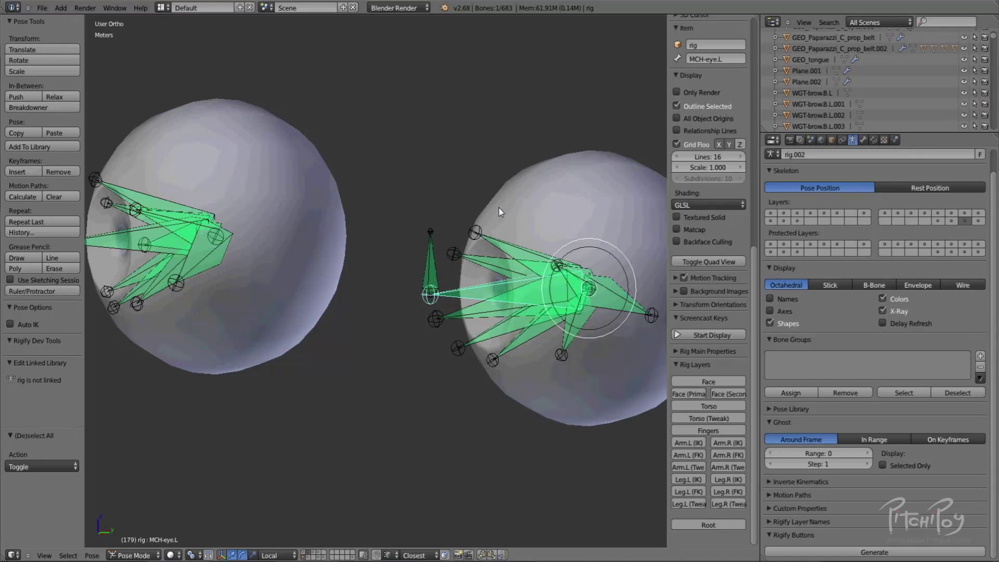
Parent the left eyeball mesh to the rig's MCH-eye.L bone with the Bone option.
{"action": "key", "text": "ctrl+Tab"}
{"action": "right_click", "coordinate": [494, 192]}
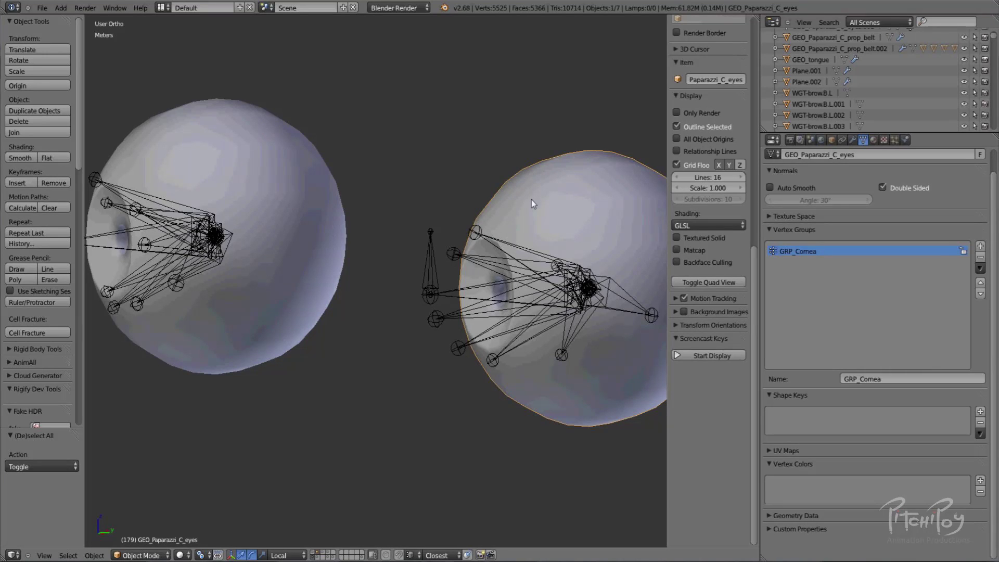
{"action": "key", "text": "a"}
{"action": "right_click", "coordinate": [467, 289]}
{"action": "right_click", "coordinate": [478, 282]}
{"action": "right_click", "coordinate": [466, 289], "text": "shift"}
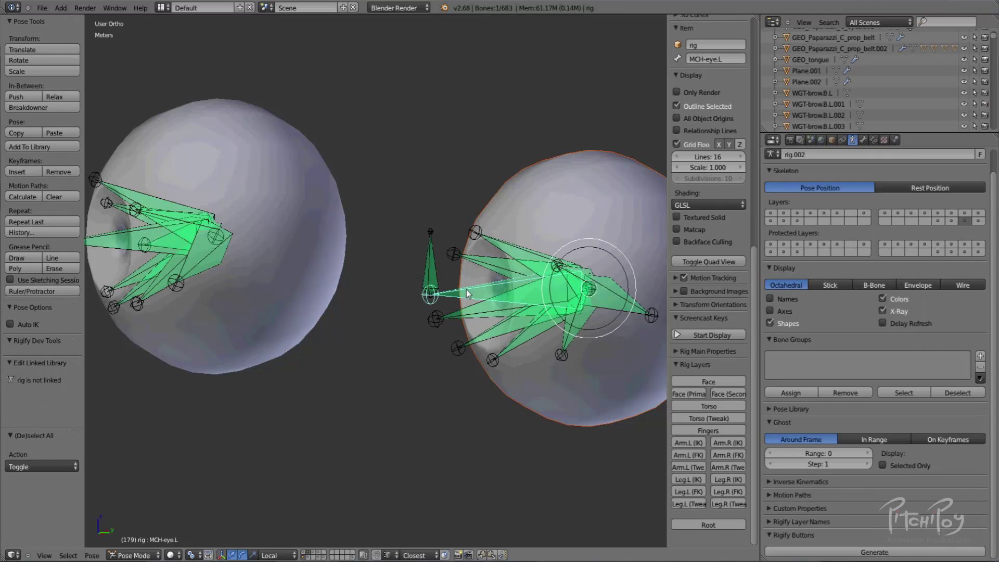
{"action": "key", "text": "ctrl+p"}
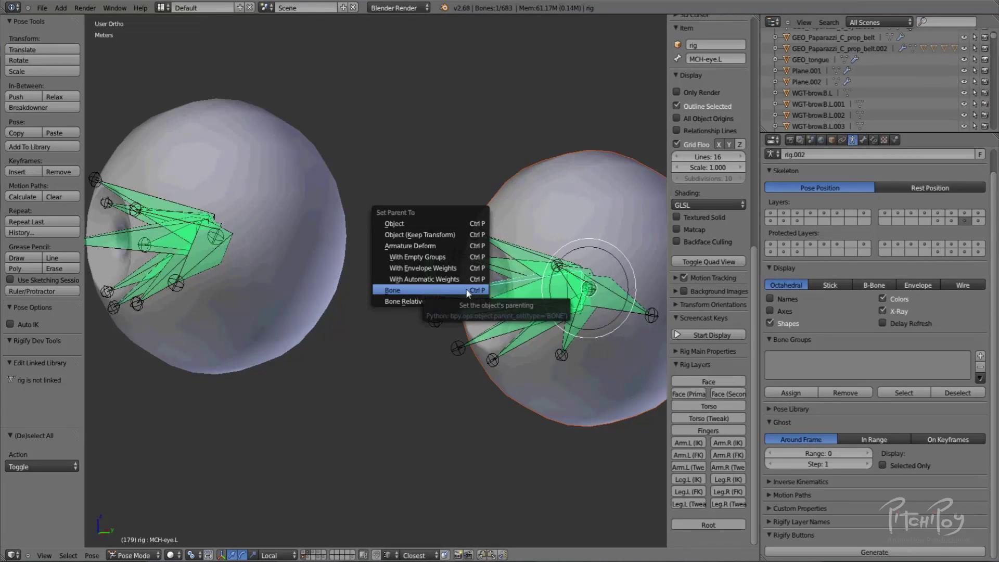
{"action": "left_click", "coordinate": [466, 290]}
Parent the right eyeball mesh to the rig's MCH-eye.R bone with the Bone option, and deselect all bones.
{"action": "middle_click_drag", "start_coordinate": [298, 304], "coordinate": [475, 314], "text": "shift"}
{"action": "scroll", "coordinate": [319, 203], "scroll_direction": "up", "scroll_amount": 1}
{"action": "scroll", "coordinate": [194, 198], "scroll_direction": "up", "scroll_amount": 2}
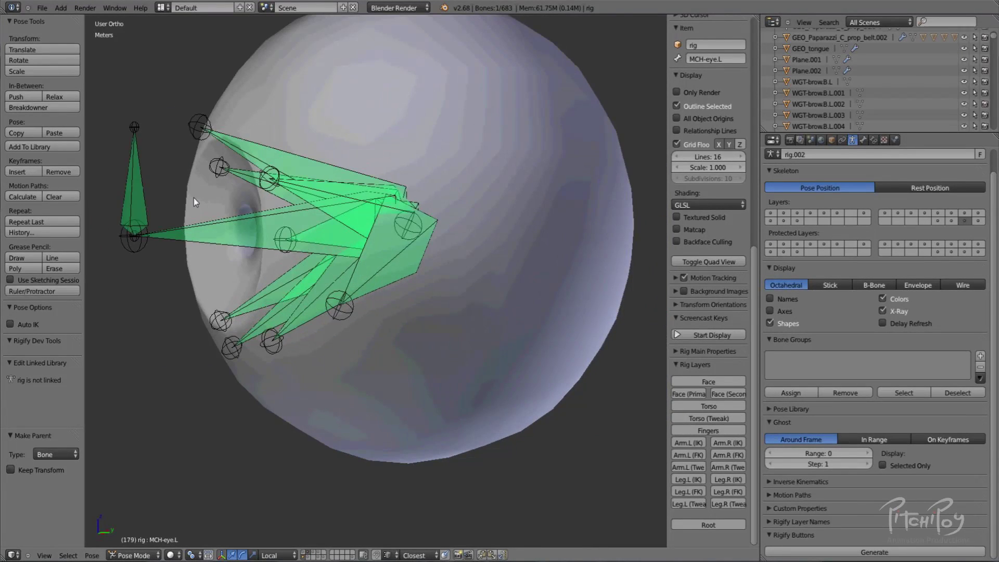
{"action": "right_click", "coordinate": [195, 235]}
{"action": "key", "text": "ctrl+p"}
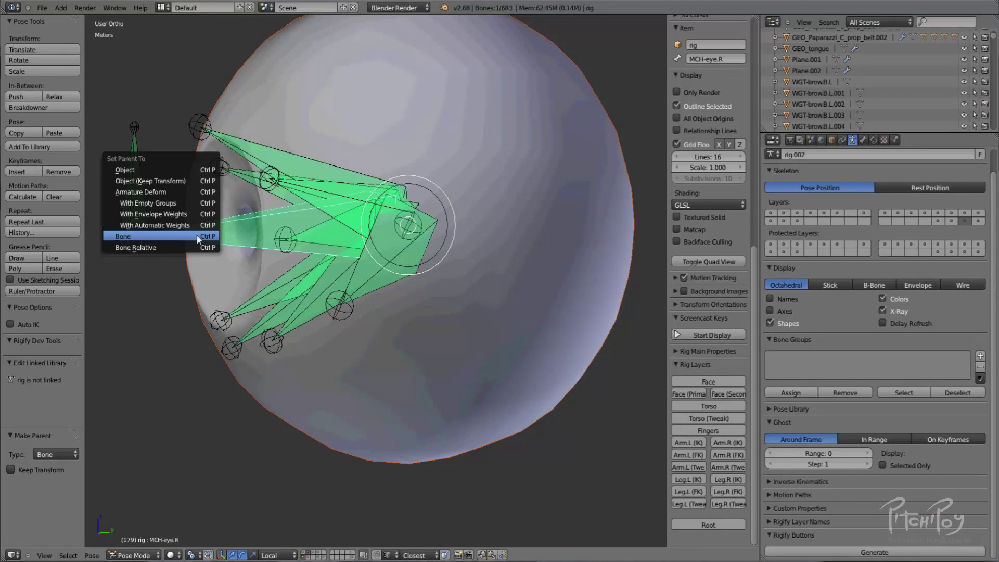
{"action": "left_click", "coordinate": [197, 237]}
{"action": "scroll", "coordinate": [369, 301], "scroll_direction": "down", "scroll_amount": 4}
{"action": "key", "text": "a"}
Show the body mesh's scene layer again and turn on the rig's face control layers.
{"action": "scroll", "coordinate": [416, 354], "scroll_direction": "down", "scroll_amount": 3}
{"action": "middle_click_drag", "start_coordinate": [358, 538], "coordinate": [328, 452], "text": "shift"}
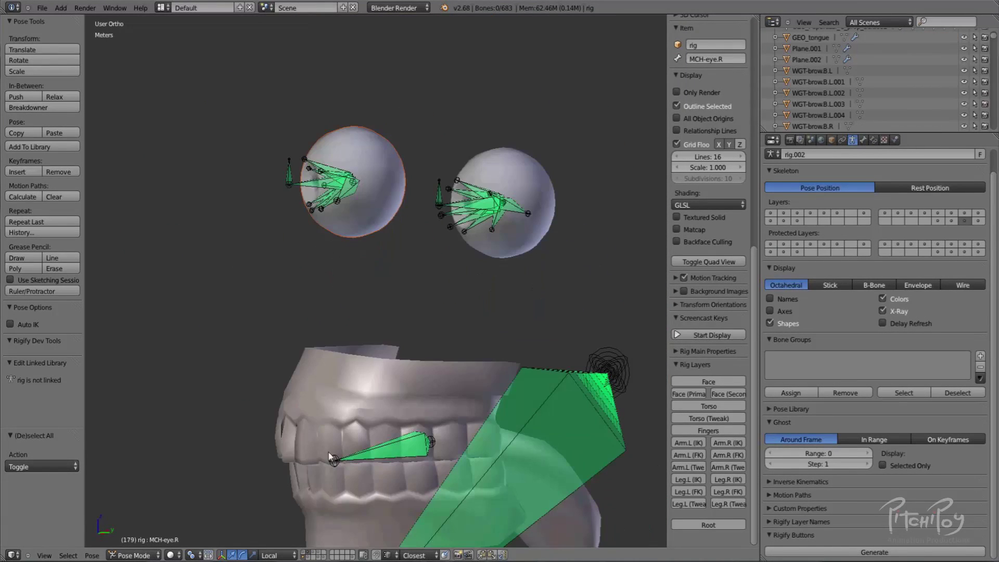
{"action": "left_click", "coordinate": [306, 557], "text": "shift"}
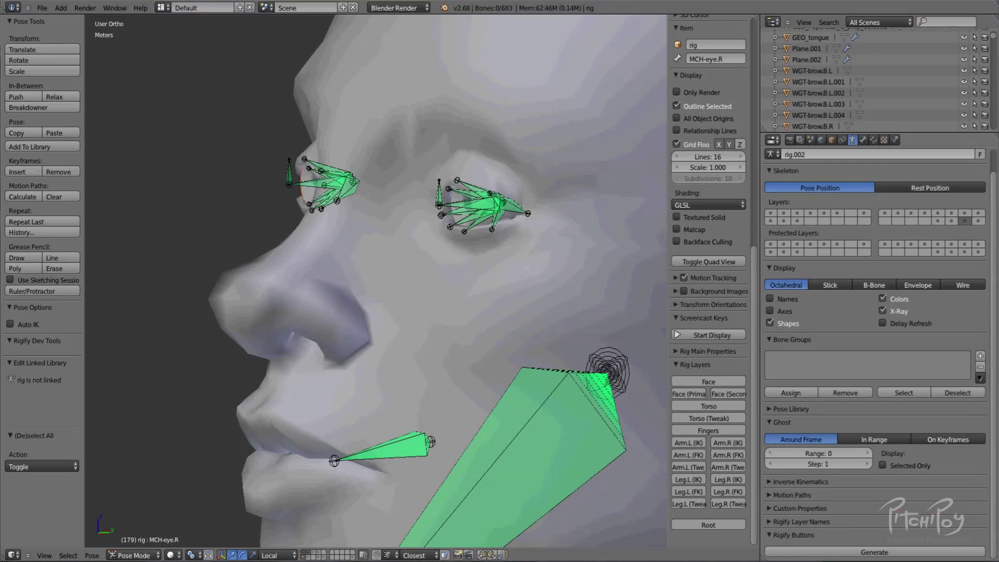
{"action": "left_click", "coordinate": [715, 384]}
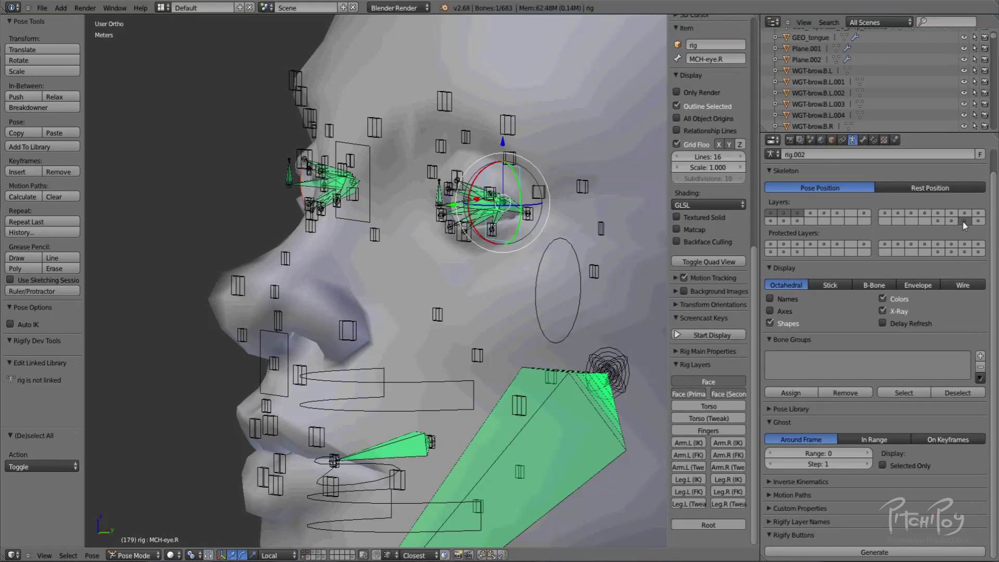
Hide the rig's MCH mechanism bone layer so only the face controls are shown around the head.
{"action": "left_click", "coordinate": [964, 222], "text": "shift"}
{"action": "scroll", "coordinate": [354, 256], "scroll_direction": "down", "scroll_amount": 2, "text": "shift"}
{"action": "scroll", "coordinate": [354, 256], "scroll_direction": "down", "scroll_amount": 5}
{"action": "middle_click_drag", "start_coordinate": [237, 282], "coordinate": [276, 286]}
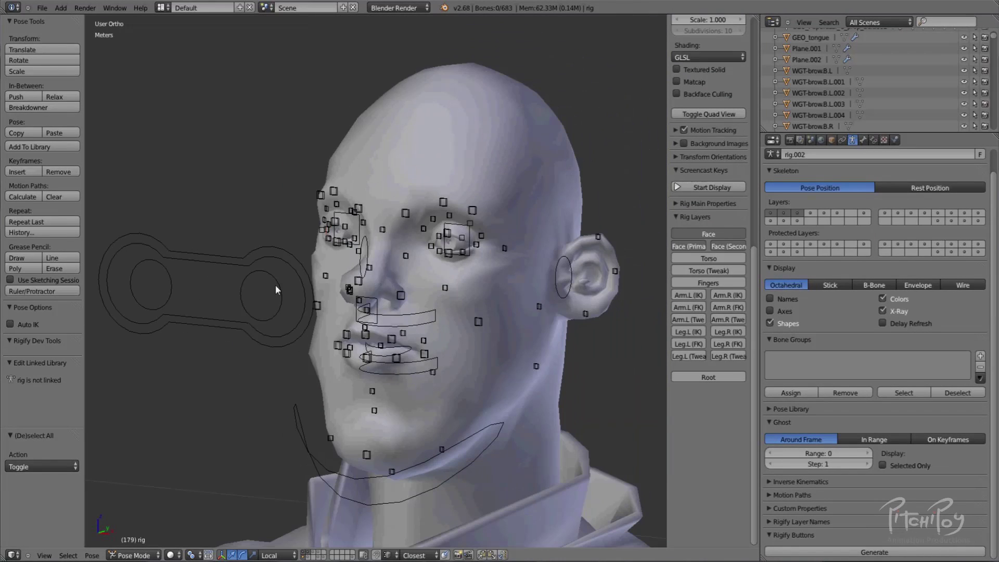
Try moving the eyes control to check that both eyeballs follow it, cancelling each move.
{"action": "right_click", "coordinate": [276, 285]}
{"action": "key", "text": "g"}
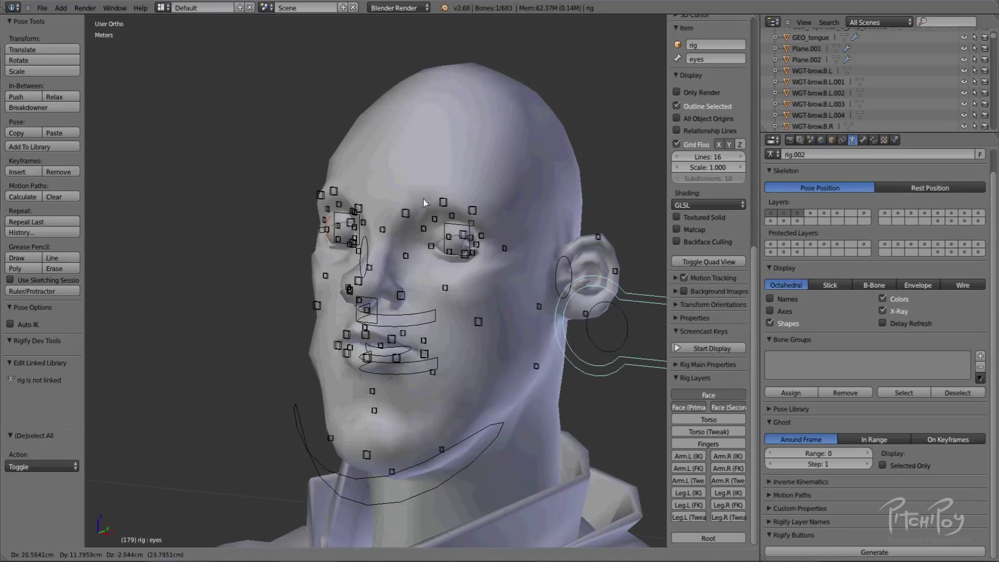
{"action": "right_click", "coordinate": [293, 146]}
{"action": "scroll", "coordinate": [470, 285], "scroll_direction": "up", "scroll_amount": 4}
{"action": "key", "text": "g"}
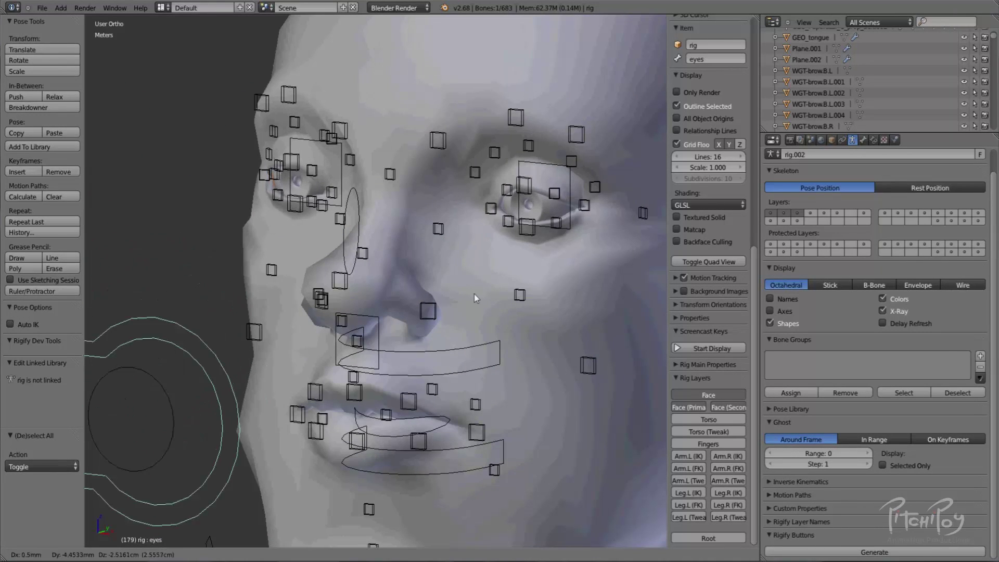
{"action": "right_click", "coordinate": [474, 294]}
Try moving the lips.L mouth-corner control to test the cheek and lip deformation, cancelling the move.
{"action": "right_click", "coordinate": [429, 302]}
{"action": "key", "text": "Tab"}
{"action": "key", "text": "Tab"}
{"action": "right_click", "coordinate": [429, 312]}
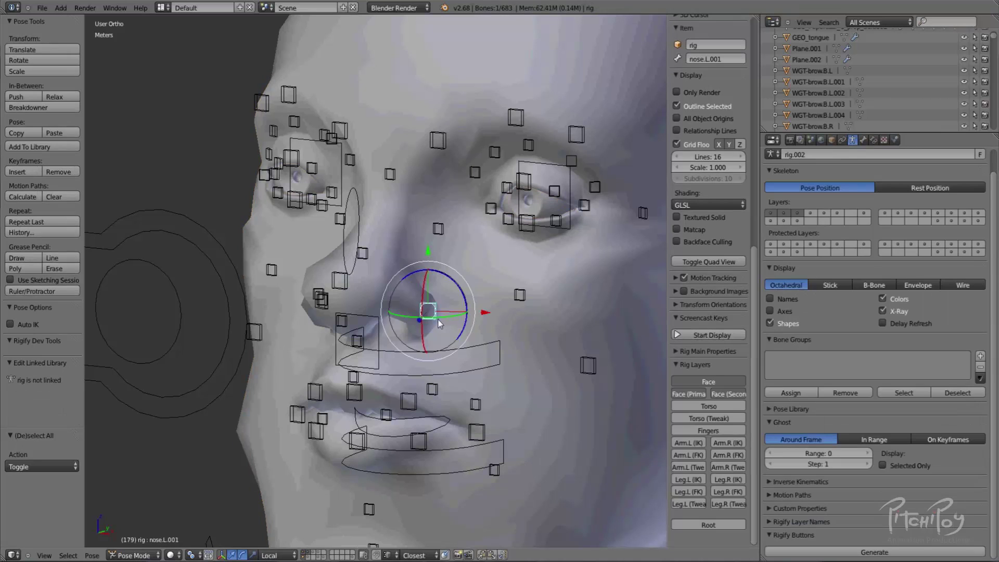
{"action": "middle_click_drag", "start_coordinate": [465, 428], "coordinate": [478, 363], "text": "shift"}
{"action": "right_click", "coordinate": [478, 365]}
{"action": "key", "text": "g"}
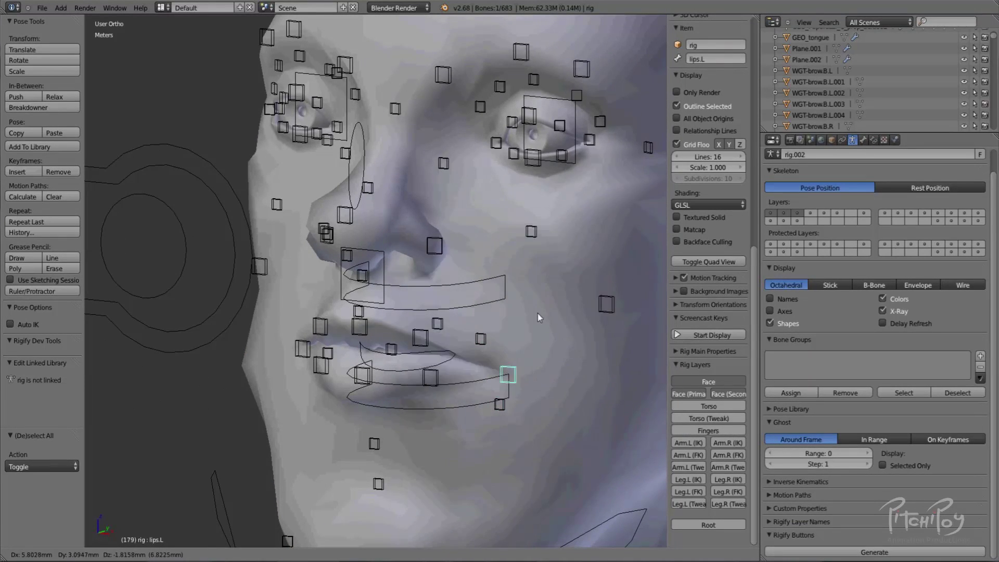
{"action": "right_click", "coordinate": [511, 354]}
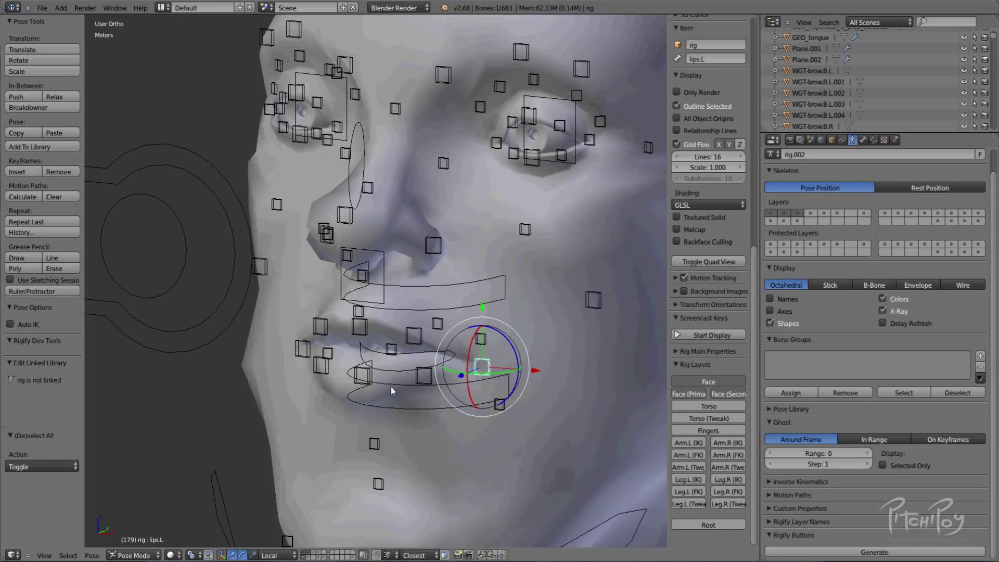
Try moving the lip.B lower-lip control and the middle upper-lip control, cancelling both moves.
{"action": "right_click", "coordinate": [355, 398]}
{"action": "key", "text": "g"}
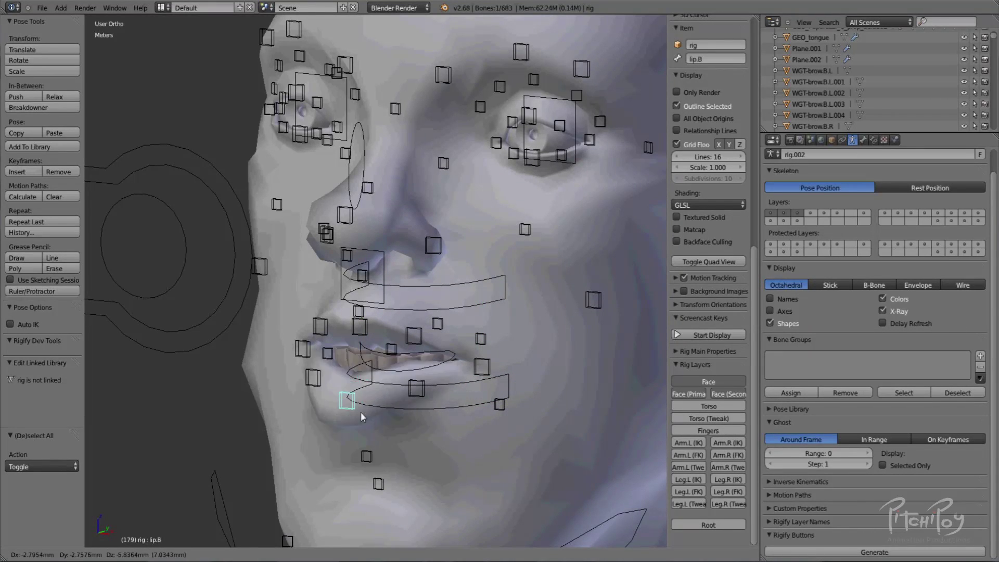
{"action": "right_click", "coordinate": [359, 350]}
{"action": "right_click", "coordinate": [362, 327]}
{"action": "key", "text": "g"}
{"action": "right_click", "coordinate": [361, 314]}
Try moving the left eye's lower-lid control lid.B.L.002 to test the eyelid, cancelling the move.
{"action": "scroll", "coordinate": [363, 244], "scroll_direction": "down", "scroll_amount": 3}
{"action": "middle_click_drag", "start_coordinate": [363, 245], "coordinate": [442, 145]}
{"action": "scroll", "coordinate": [436, 215], "scroll_direction": "down", "scroll_amount": 2}
{"action": "scroll", "coordinate": [468, 191], "scroll_direction": "up", "scroll_amount": 4}
{"action": "scroll", "coordinate": [424, 197], "scroll_direction": "up", "scroll_amount": 3}
{"action": "right_click", "coordinate": [421, 181]}
{"action": "key", "text": "g"}
{"action": "right_click", "coordinate": [421, 195]}
{"action": "key", "text": "g"}
{"action": "left_click", "coordinate": [499, 115]}
{"action": "right_click", "coordinate": [497, 112]}
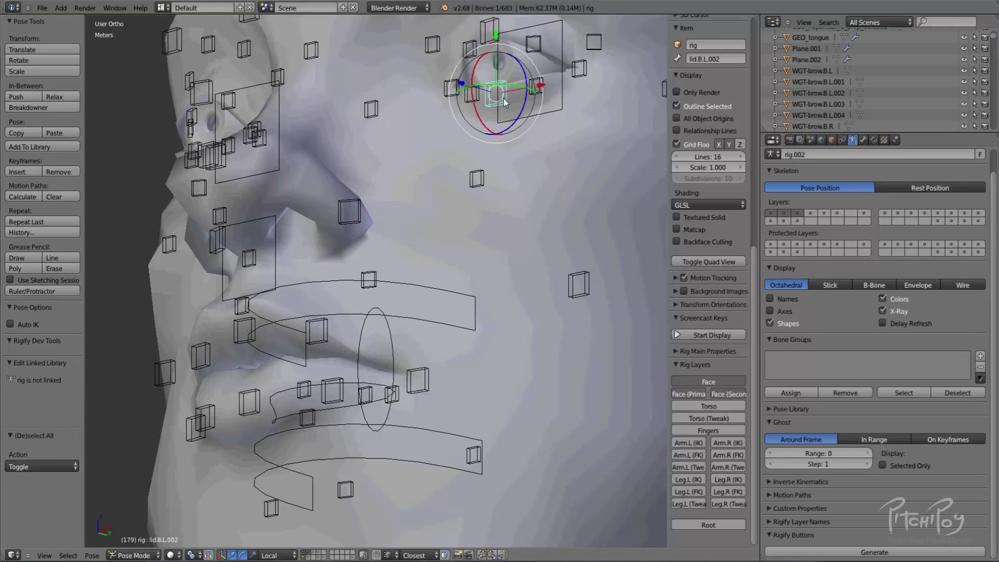
{"action": "key", "text": "g"}
{"action": "right_click", "coordinate": [494, 79]}
Try closing the left eye with the upper-lid control lid.T.L.002, cancelling each move.
{"action": "middle_click_drag", "start_coordinate": [447, 211], "coordinate": [344, 504], "text": "shift"}
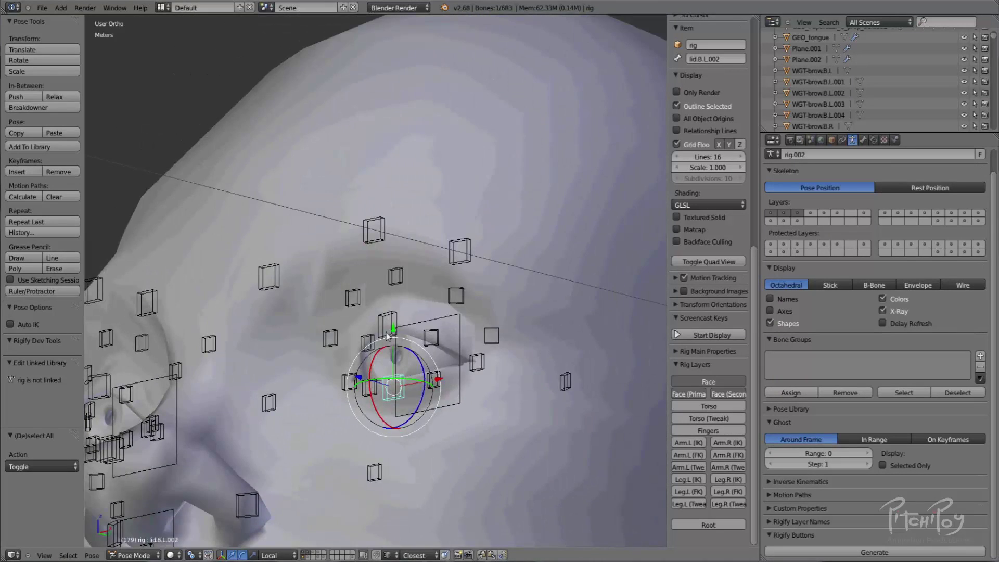
{"action": "scroll", "coordinate": [397, 344], "scroll_direction": "up", "scroll_amount": 1}
{"action": "right_click", "coordinate": [395, 339]}
{"action": "key", "text": "g"}
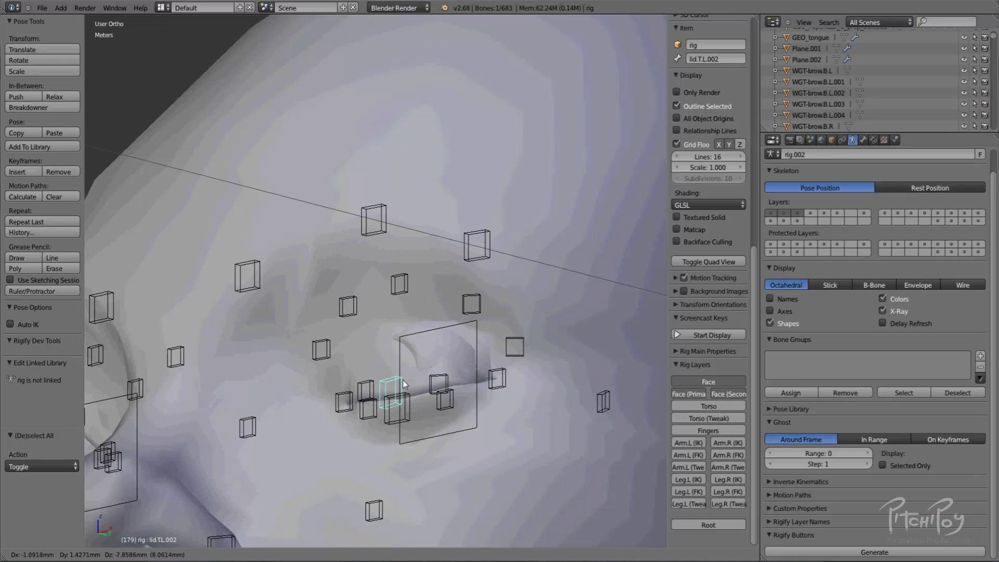
{"action": "left_click", "coordinate": [406, 312]}
{"action": "right_click", "coordinate": [402, 283]}
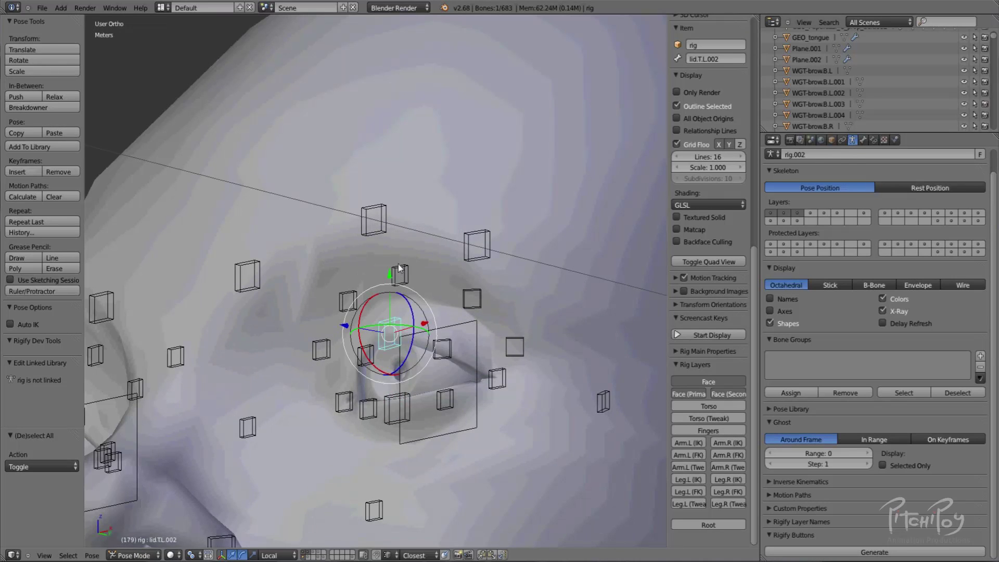
{"action": "key", "text": "g"}
{"action": "right_click", "coordinate": [394, 329]}
{"action": "right_click", "coordinate": [390, 332]}
{"action": "key", "text": "g"}
{"action": "right_click", "coordinate": [363, 348]}
Try moving the left eyebrow controls, including brow.T.L.001, to test the brow deformation, cancelling each move.
{"action": "right_click", "coordinate": [384, 240]}
{"action": "key", "text": "g"}
{"action": "right_click", "coordinate": [453, 294]}
{"action": "right_click", "coordinate": [476, 264]}
{"action": "right_click", "coordinate": [476, 262]}
{"action": "key", "text": "g"}
{"action": "right_click", "coordinate": [457, 221]}
{"action": "scroll", "coordinate": [447, 234], "scroll_direction": "down", "scroll_amount": 3}
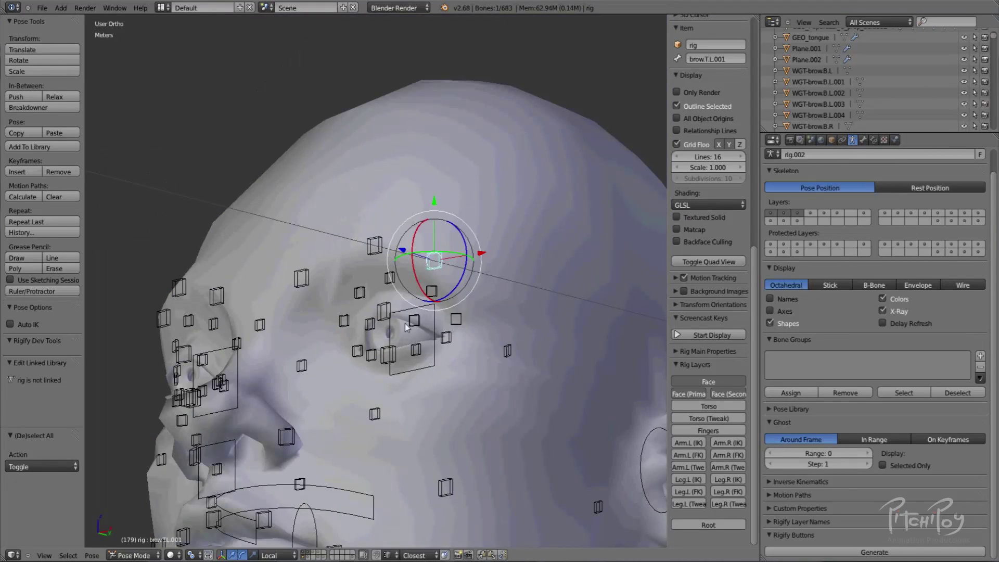
{"action": "key", "text": "g"}
{"action": "right_click", "coordinate": [411, 334]}
Try moving the nose-tip control nose.002 and the eyes control from a frontal view, cancelling both moves.
{"action": "middle_click_drag", "start_coordinate": [388, 336], "coordinate": [470, 179]}
{"action": "middle_click_drag", "start_coordinate": [506, 262], "coordinate": [405, 262]}
{"action": "right_click", "coordinate": [389, 285]}
{"action": "key", "text": "g"}
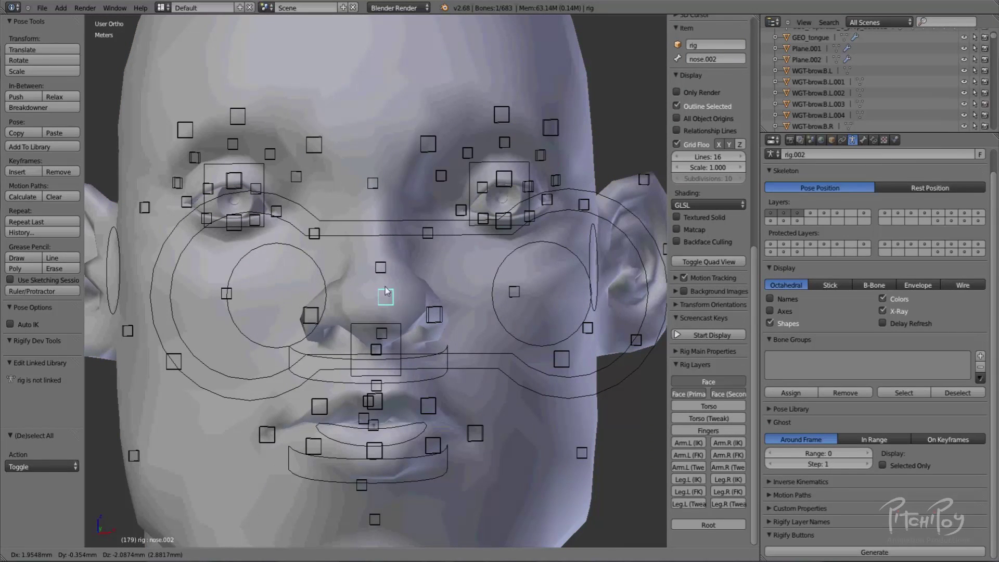
{"action": "right_click", "coordinate": [417, 284]}
{"action": "right_click", "coordinate": [476, 373]}
{"action": "right_click", "coordinate": [476, 368]}
{"action": "key", "text": "g"}
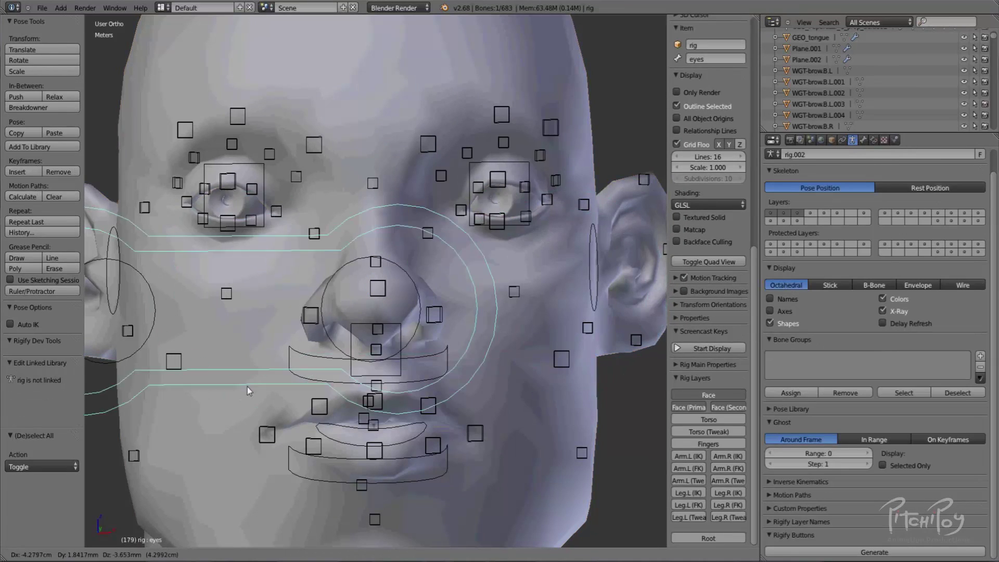
{"action": "right_click", "coordinate": [452, 294]}
Hide the body and rig scene layers, then box-select the eyeballs, teeth and tongue meshes and hide them.
{"action": "scroll", "coordinate": [453, 298], "scroll_direction": "down", "scroll_amount": 4}
{"action": "middle_click_drag", "start_coordinate": [428, 398], "coordinate": [358, 308], "text": "shift"}
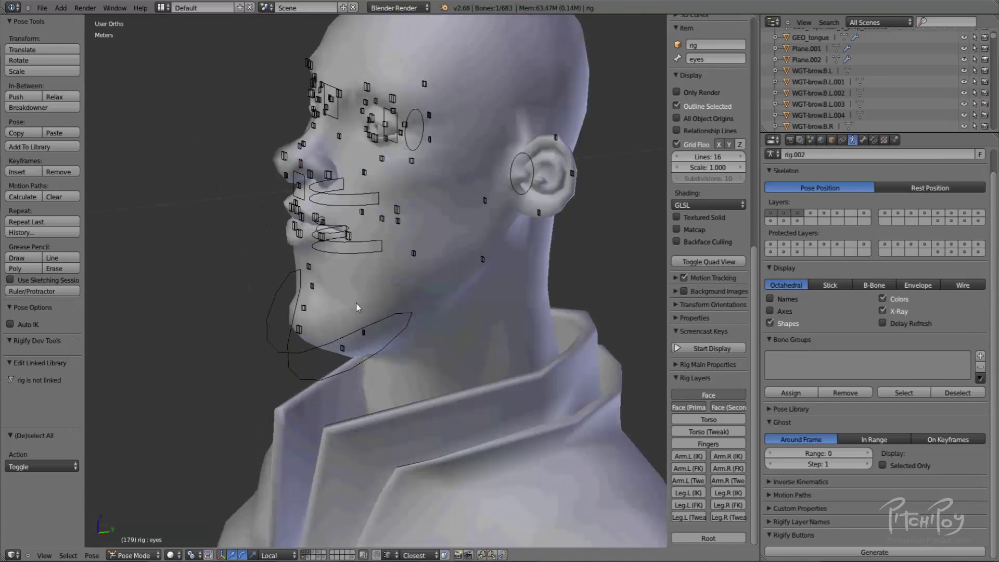
{"action": "scroll", "coordinate": [569, 395], "scroll_direction": "down", "scroll_amount": 3}
{"action": "middle_click_drag", "start_coordinate": [391, 476], "coordinate": [440, 404]}
{"action": "scroll", "coordinate": [439, 286], "scroll_direction": "up", "scroll_amount": 3}
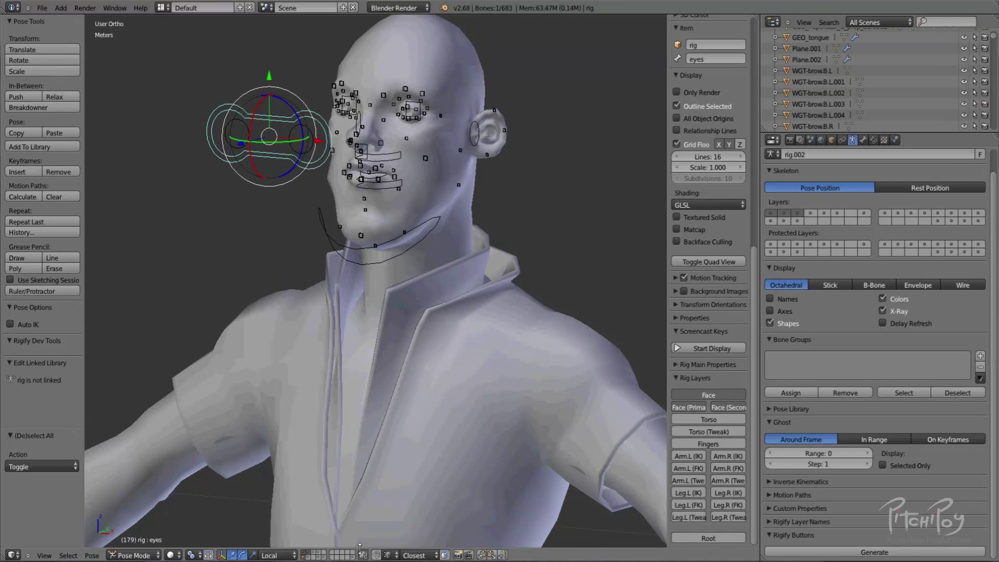
{"action": "left_click", "coordinate": [309, 555]}
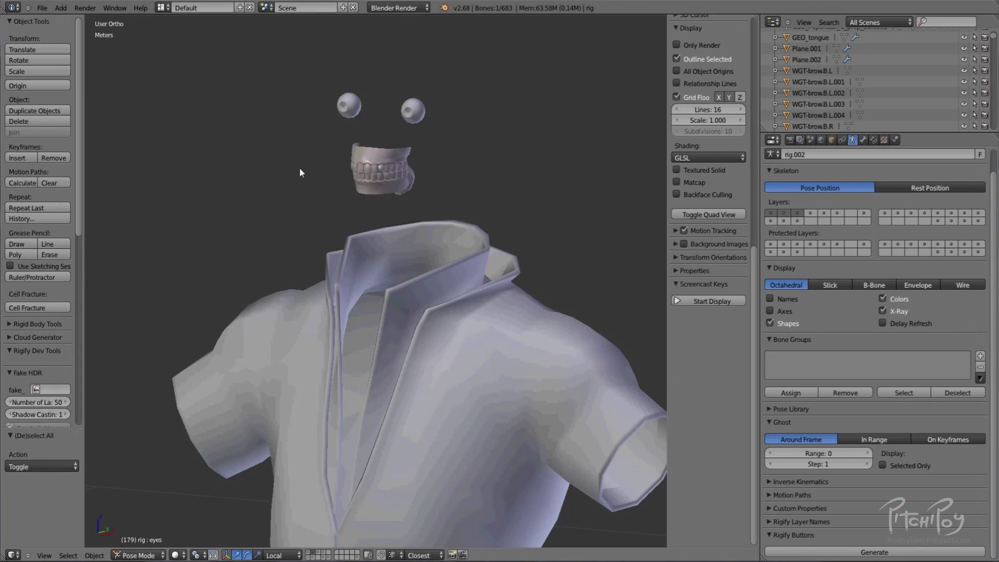
{"action": "mouse_move", "coordinate": [405, 111]}
{"action": "middle_mouse_down"}
{"action": "mouse_move", "coordinate": [347, 105]}
{"action": "mouse_move", "coordinate": [413, 92]}
{"action": "middle_mouse_up"}
{"action": "middle_click_drag", "start_coordinate": [386, 279], "coordinate": [377, 495]}
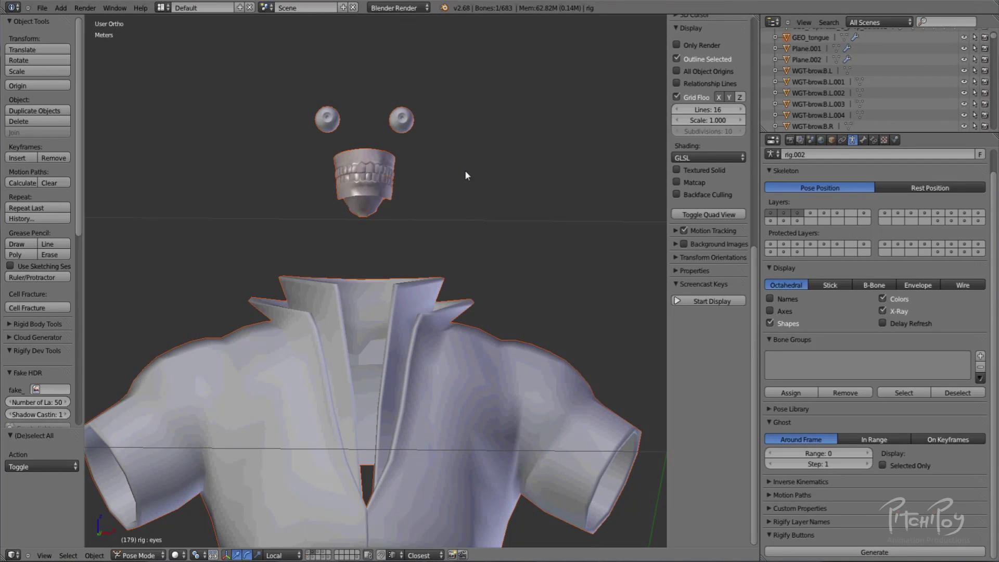
{"action": "key", "text": "b"}
{"action": "left_click_drag", "start_coordinate": [460, 69], "coordinate": [252, 220]}
{"action": "key", "text": "h"}
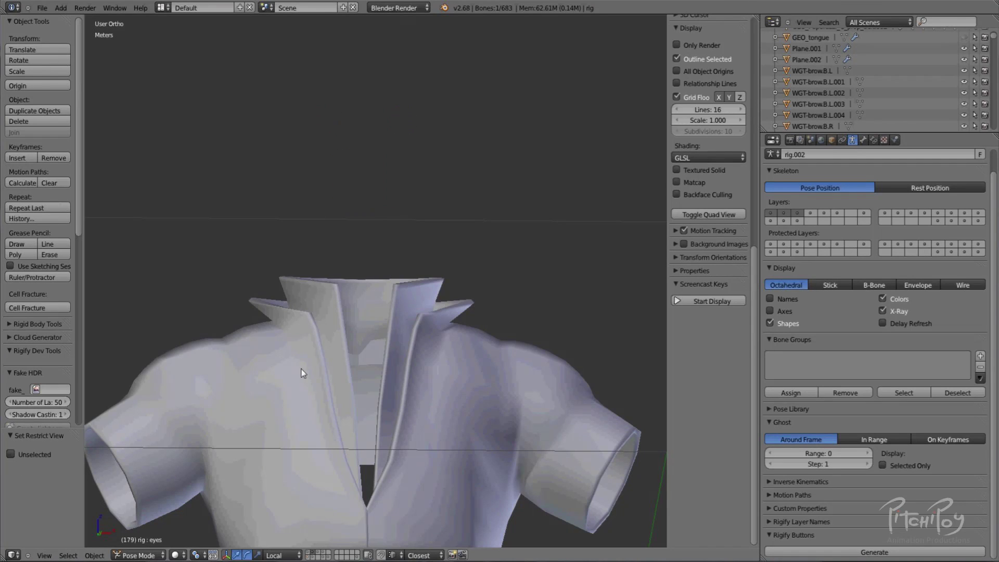
Show the rig together with the clothing and display only the armature's DEF deform bone layer.
{"action": "left_click", "coordinate": [308, 557]}
{"action": "middle_click_drag", "start_coordinate": [422, 281], "coordinate": [468, 313]}
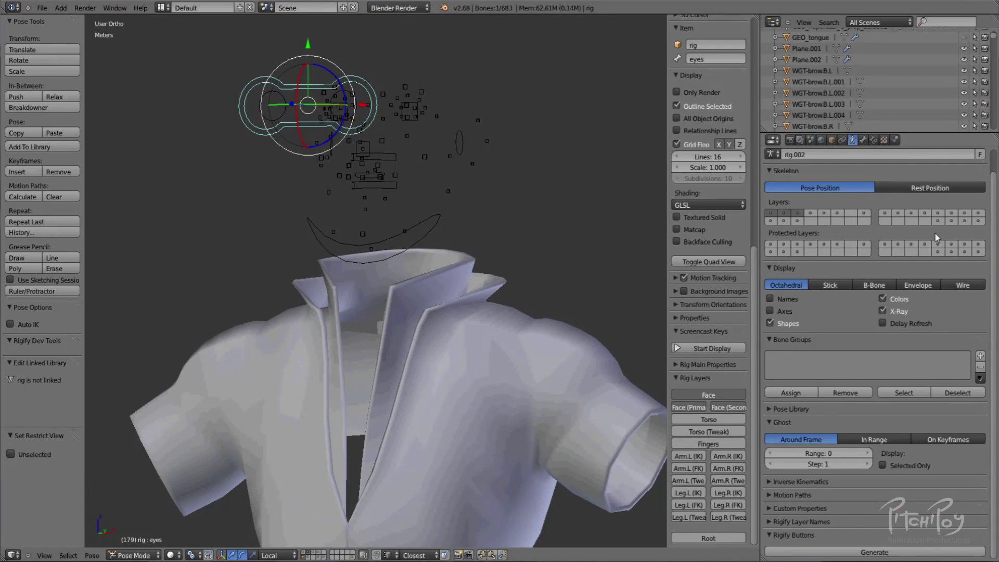
{"action": "left_click", "coordinate": [951, 215]}
{"action": "left_click", "coordinate": [952, 222]}
{"action": "scroll", "coordinate": [370, 323], "scroll_direction": "down", "scroll_amount": 4}
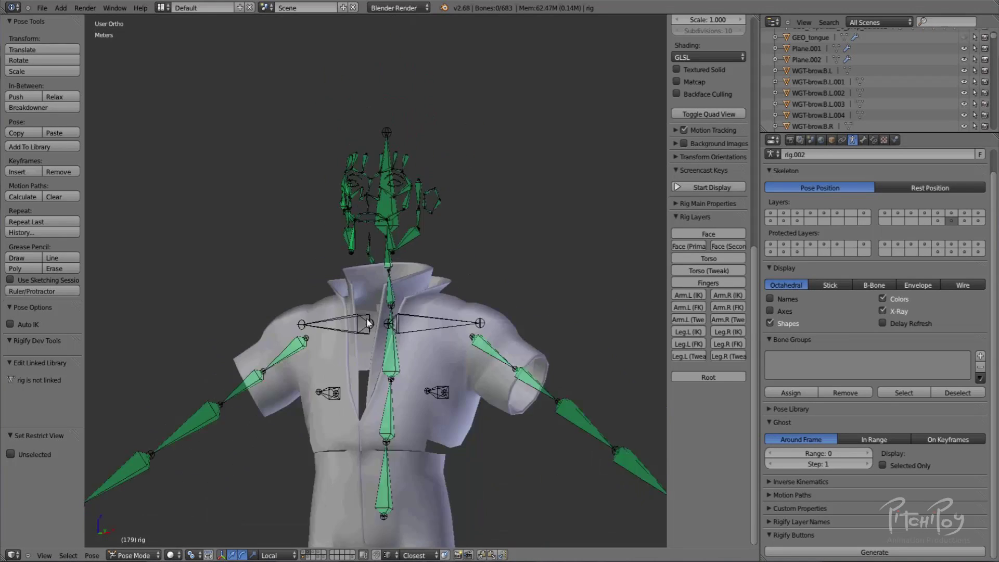
Reveal the rig's hidden leg and pelvis deform bones, and deselect all bones.
{"action": "middle_click_drag", "start_coordinate": [370, 323], "coordinate": [374, 402]}
{"action": "middle_click_drag", "start_coordinate": [404, 213], "coordinate": [437, 86], "text": "shift"}
{"action": "middle_click_drag", "start_coordinate": [426, 179], "coordinate": [591, 198]}
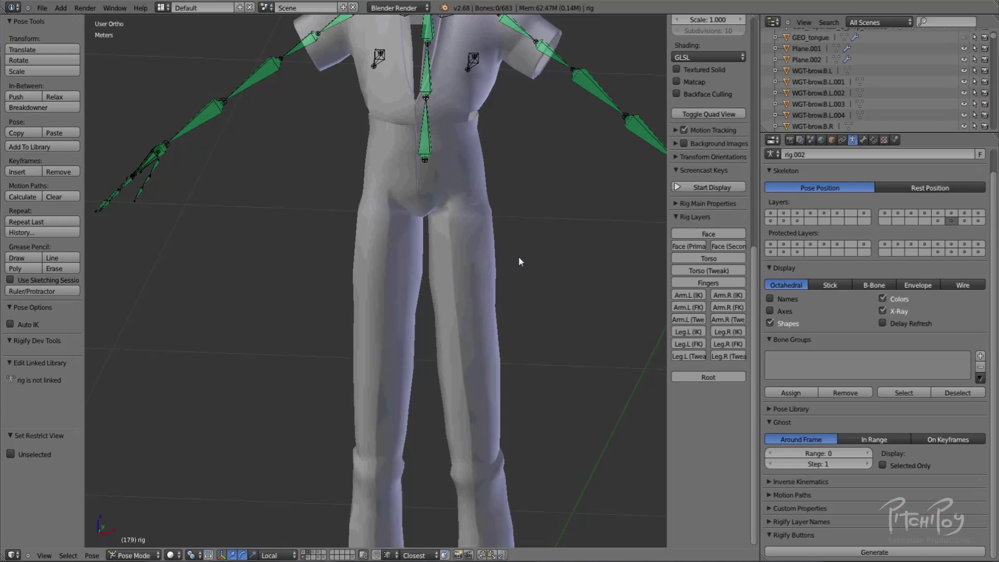
{"action": "key", "text": "alt+h"}
{"action": "scroll", "coordinate": [437, 244], "scroll_direction": "down", "scroll_amount": 3}
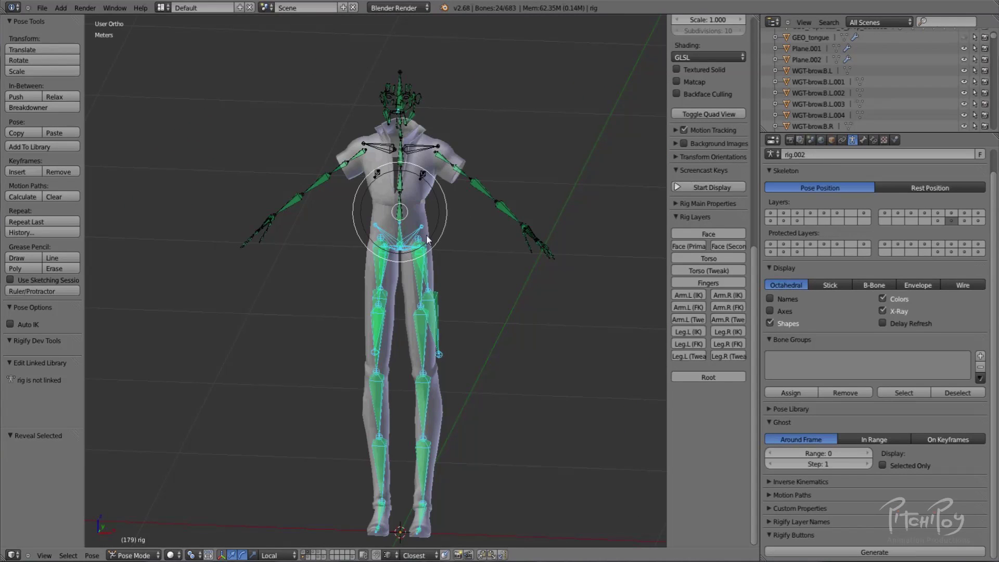
{"action": "key", "text": "a"}
Examine from several angles which deform bones lie inside the clothing and which lie outside it.
{"action": "middle_click_drag", "start_coordinate": [431, 224], "coordinate": [448, 295], "text": "shift"}
{"action": "scroll", "coordinate": [520, 252], "scroll_direction": "up", "scroll_amount": 4}
{"action": "middle_click_drag", "start_coordinate": [520, 252], "coordinate": [511, 216]}
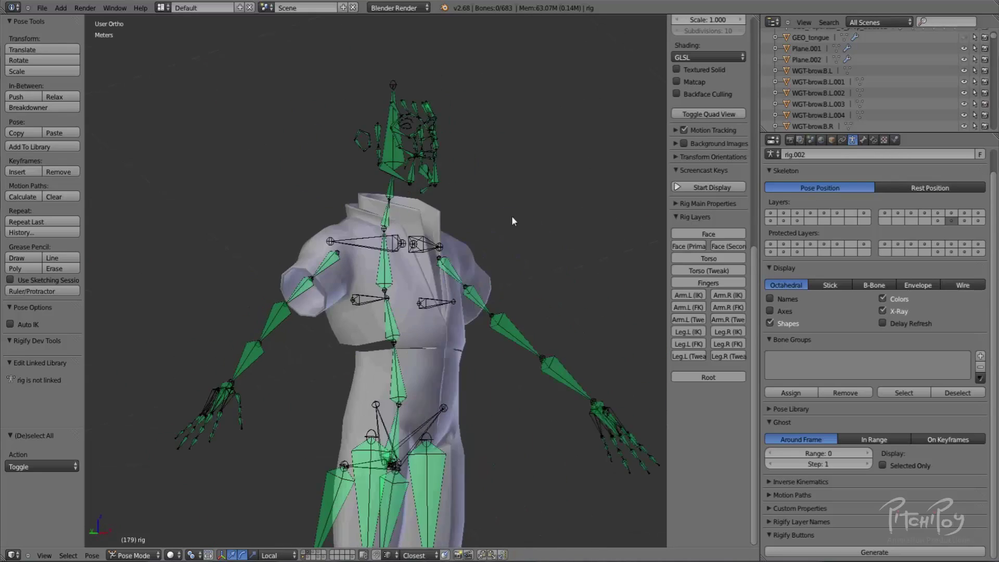
{"action": "scroll", "coordinate": [464, 189], "scroll_direction": "up", "scroll_amount": 3}
{"action": "middle_click_drag", "start_coordinate": [456, 181], "coordinate": [351, 284]}
{"action": "middle_click_drag", "start_coordinate": [440, 274], "coordinate": [372, 322]}
{"action": "middle_click_drag", "start_coordinate": [335, 369], "coordinate": [373, 529]}
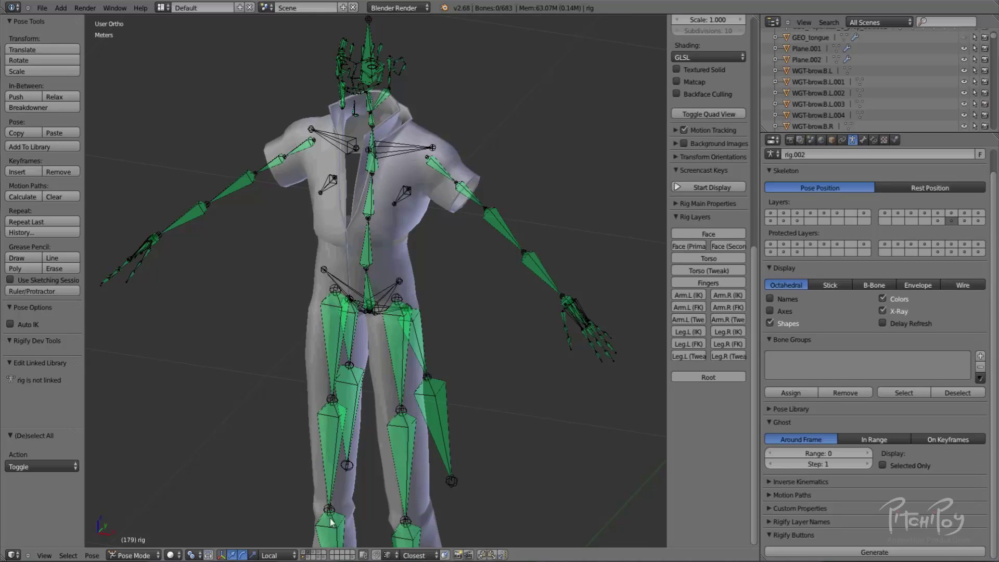
{"action": "middle_click_drag", "start_coordinate": [370, 217], "coordinate": [421, 420], "text": "shift"}
{"action": "scroll", "coordinate": [416, 422], "scroll_direction": "up", "scroll_amount": 2}
{"action": "middle_click_drag", "start_coordinate": [362, 401], "coordinate": [334, 341], "text": "shift"}
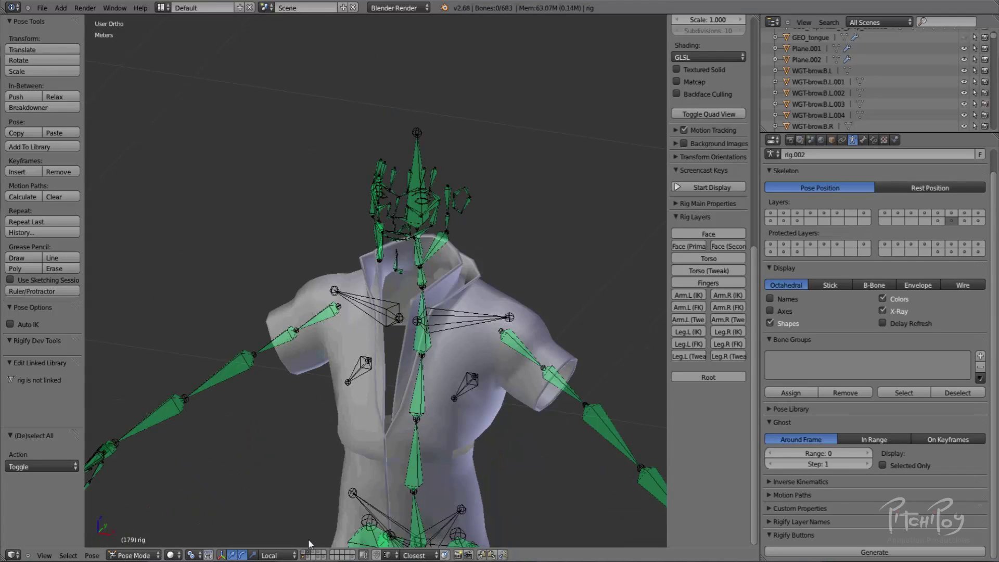
Show only the body mesh's scene layer and examine the arm and hand topology in wireframe.
{"action": "left_click", "coordinate": [305, 553]}
{"action": "middle_click_drag", "start_coordinate": [435, 219], "coordinate": [406, 254]}
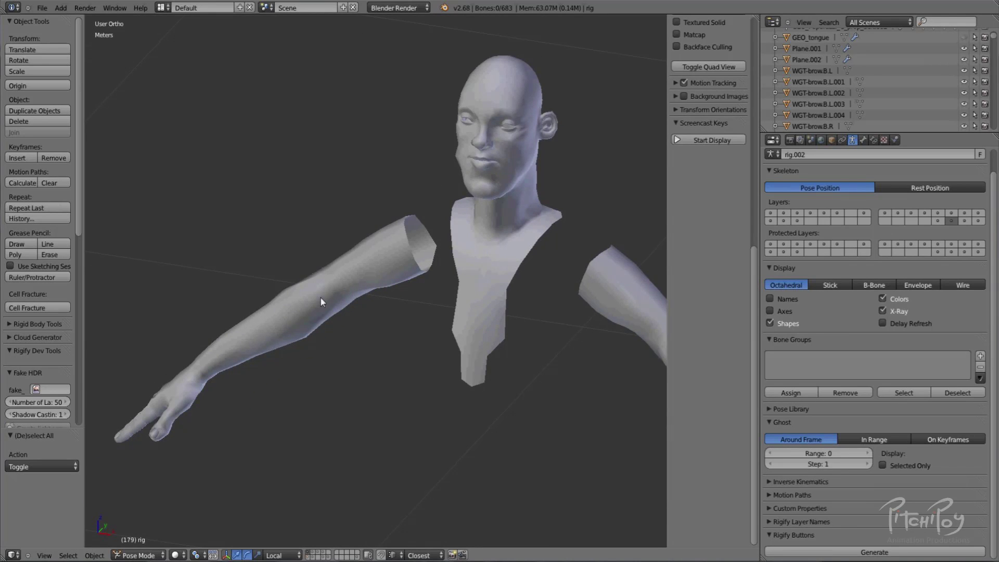
{"action": "key", "text": "z"}
{"action": "mouse_move", "coordinate": [361, 277]}
{"action": "middle_mouse_down"}
{"action": "mouse_move", "coordinate": [403, 249]}
{"action": "mouse_move", "coordinate": [500, 261]}
{"action": "mouse_move", "coordinate": [415, 222]}
{"action": "mouse_move", "coordinate": [387, 167]}
{"action": "middle_mouse_up"}
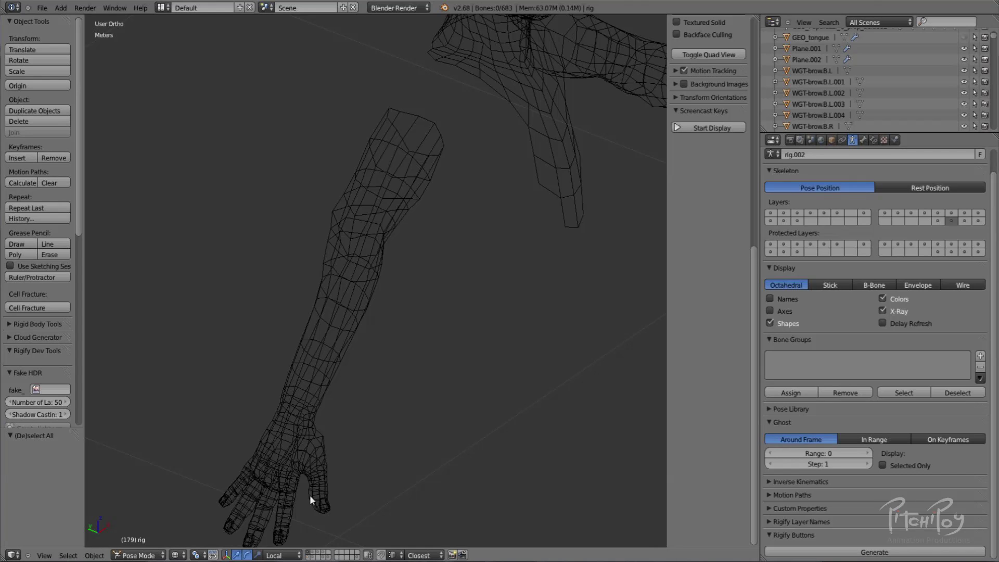
{"action": "scroll", "coordinate": [328, 432], "scroll_direction": "up", "scroll_amount": 8}
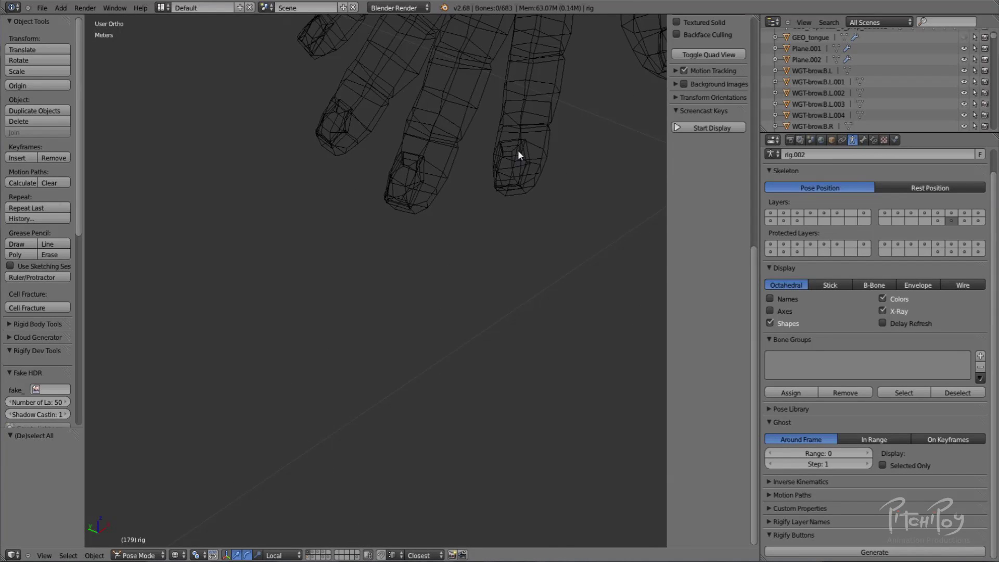
{"action": "scroll", "coordinate": [517, 150], "scroll_direction": "down", "scroll_amount": 7}
{"action": "middle_click_drag", "start_coordinate": [461, 186], "coordinate": [252, 435], "text": "shift"}
{"action": "middle_click_drag", "start_coordinate": [432, 195], "coordinate": [416, 327]}
{"action": "mouse_move", "coordinate": [438, 226]}
{"action": "middle_mouse_down"}
{"action": "mouse_move", "coordinate": [394, 254]}
{"action": "mouse_move", "coordinate": [476, 252]}
{"action": "middle_mouse_up"}
{"action": "key", "text": "z"}
{"action": "middle_click_drag", "start_coordinate": [384, 475], "coordinate": [357, 411], "text": "shift"}
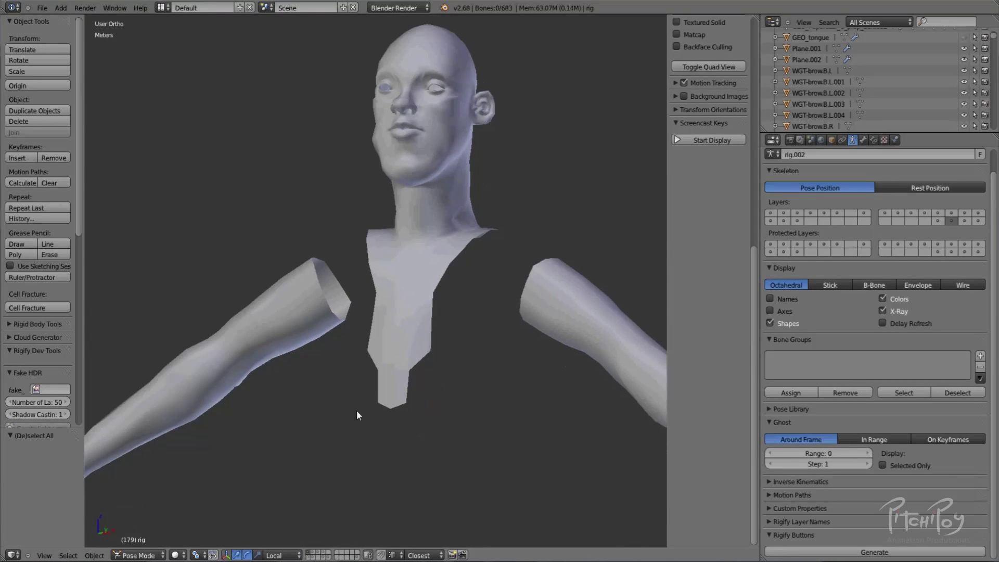
Show only the clothing's scene layer and examine the collar, sleeves and torso of the garment.
{"action": "left_click", "coordinate": [314, 555]}
{"action": "middle_click_drag", "start_coordinate": [435, 271], "coordinate": [514, 364]}
{"action": "scroll", "coordinate": [467, 243], "scroll_direction": "up", "scroll_amount": 3}
{"action": "scroll", "coordinate": [513, 364], "scroll_direction": "up", "scroll_amount": 3}
{"action": "middle_click_drag", "start_coordinate": [376, 260], "coordinate": [371, 323]}
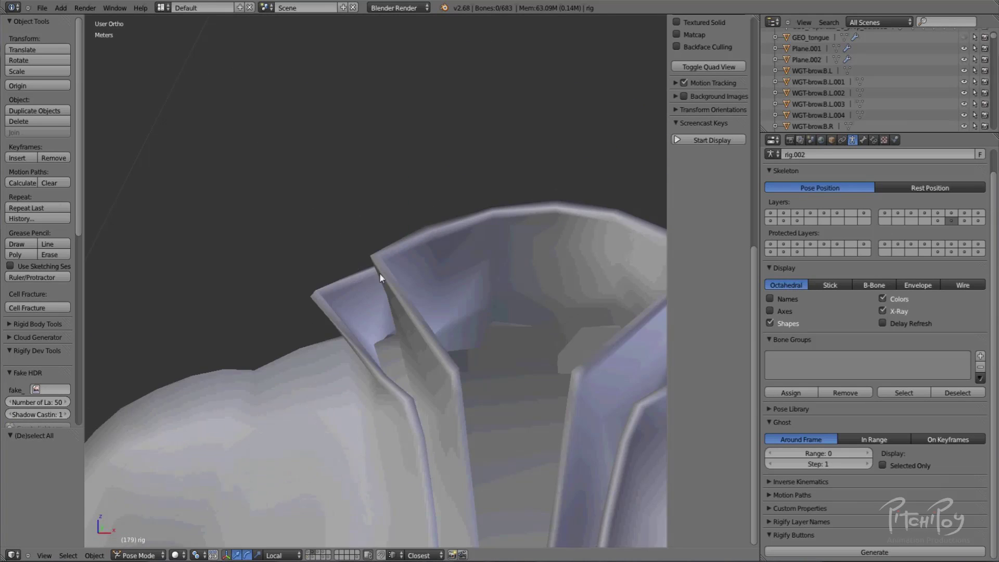
{"action": "key", "text": "z"}
{"action": "key", "text": "z"}
{"action": "middle_click_drag", "start_coordinate": [427, 292], "coordinate": [303, 350]}
{"action": "scroll", "coordinate": [374, 281], "scroll_direction": "down", "scroll_amount": 5}
{"action": "scroll", "coordinate": [337, 260], "scroll_direction": "up", "scroll_amount": 2}
{"action": "middle_click_drag", "start_coordinate": [389, 265], "coordinate": [315, 273]}
{"action": "scroll", "coordinate": [314, 273], "scroll_direction": "up", "scroll_amount": 2}
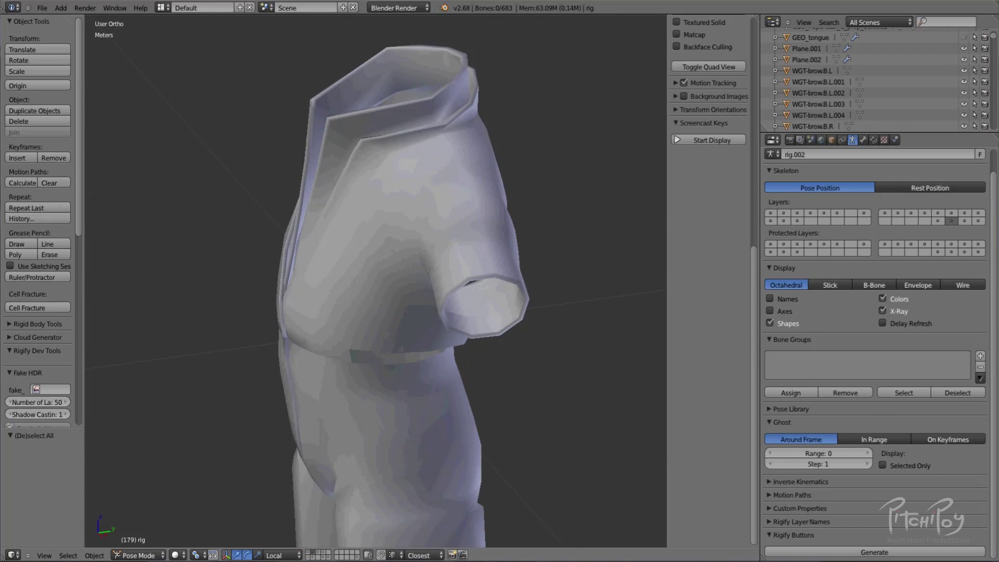
Show the rig's scene layer again together with the clothing.
{"action": "left_click", "coordinate": [307, 558], "text": "shift"}
{"action": "middle_click_drag", "start_coordinate": [334, 301], "coordinate": [470, 255]}
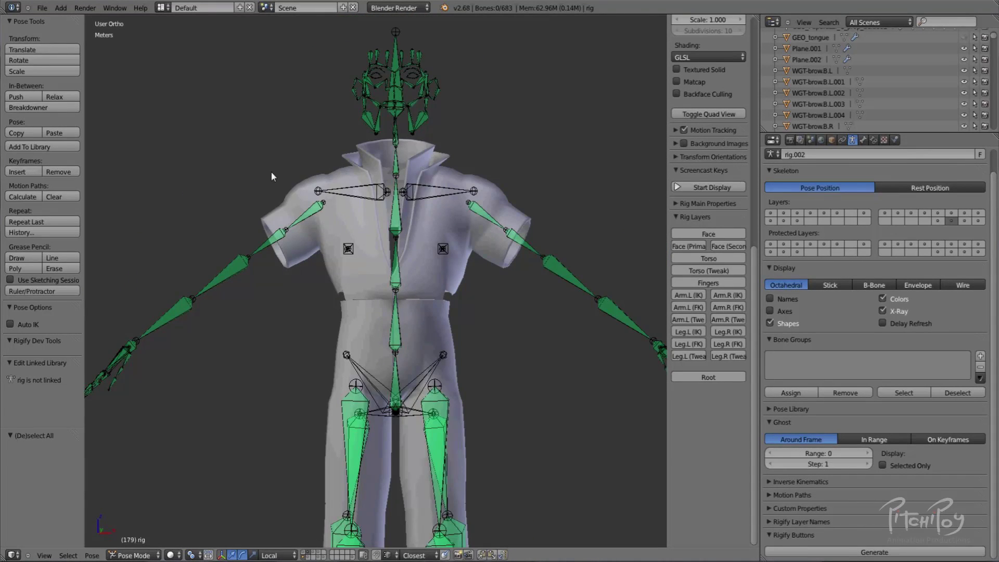
{"action": "middle_click_drag", "start_coordinate": [391, 148], "coordinate": [352, 205]}
{"action": "scroll", "coordinate": [412, 343], "scroll_direction": "down", "scroll_amount": 3}
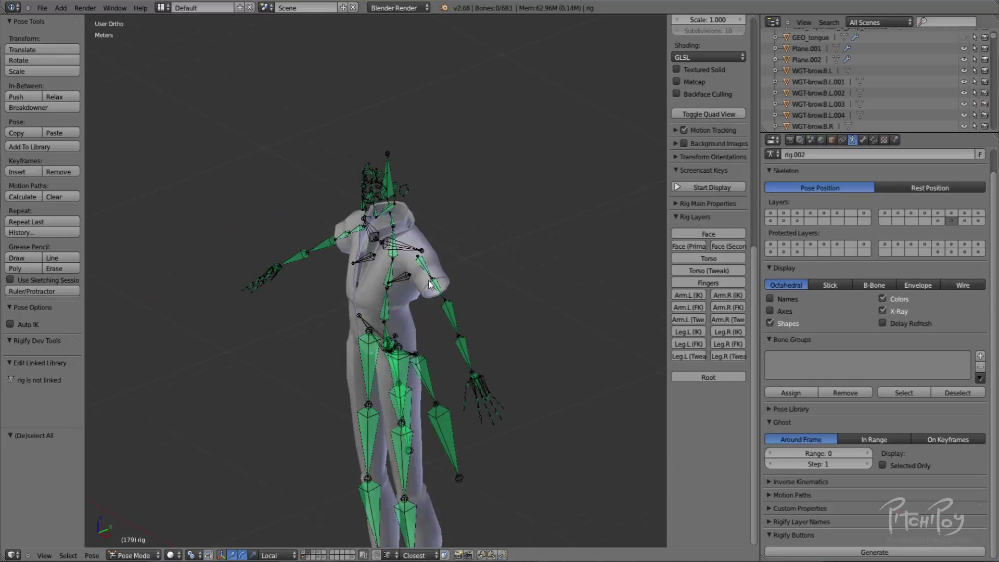
Hide the forearm, hand and head deform bones that lie outside the clothing, keeping the upper neck bone visible.
{"action": "middle_click_drag", "start_coordinate": [413, 343], "coordinate": [417, 284], "text": "shift"}
{"action": "key", "text": "KP_1"}
{"action": "key", "text": "c"}
{"action": "left_click", "coordinate": [530, 263]}
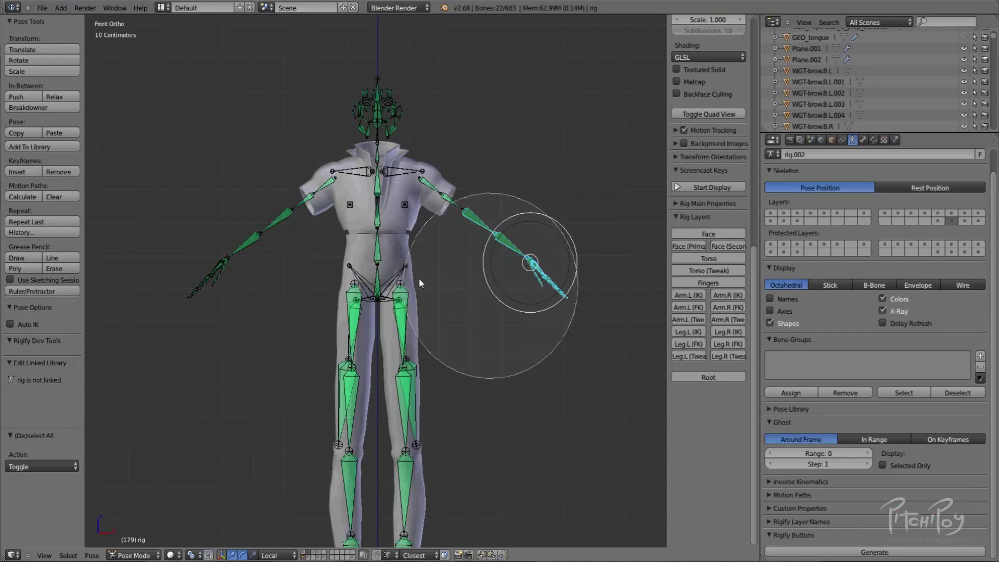
{"action": "left_click", "coordinate": [234, 291]}
{"action": "left_click", "coordinate": [389, 55]}
{"action": "key", "text": "Escape"}
{"action": "middle_click_drag", "start_coordinate": [435, 404], "coordinate": [448, 223], "text": "shift"}
{"action": "middle_click_drag", "start_coordinate": [456, 134], "coordinate": [398, 320], "text": "shift"}
{"action": "scroll", "coordinate": [399, 320], "scroll_direction": "up", "scroll_amount": 4}
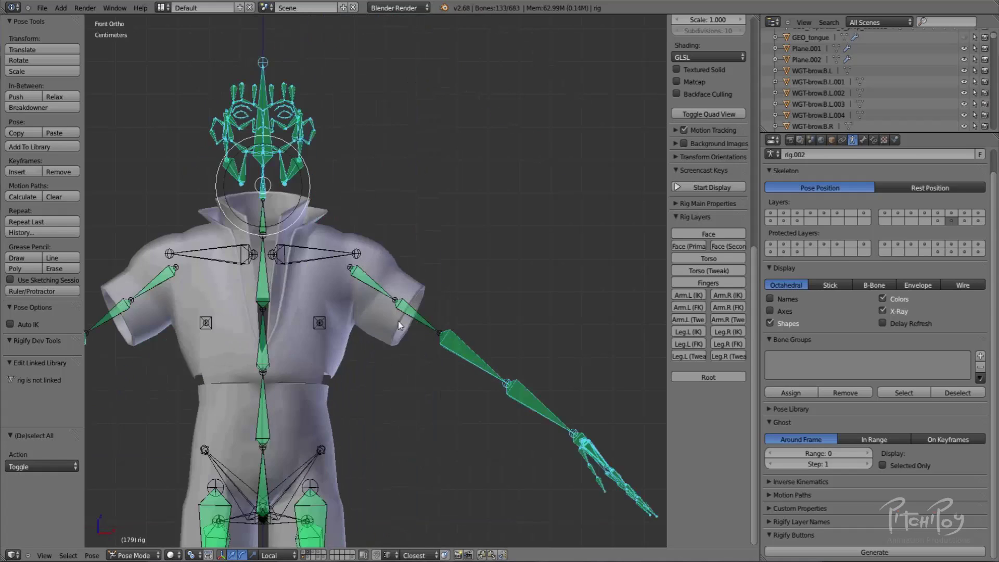
{"action": "middle_click_drag", "start_coordinate": [255, 397], "coordinate": [333, 297], "text": "shift"}
{"action": "right_click", "coordinate": [370, 245], "text": "shift"}
{"action": "middle_click_drag", "start_coordinate": [333, 297], "coordinate": [461, 220], "text": "shift"}
{"action": "scroll", "coordinate": [491, 238], "scroll_direction": "down", "scroll_amount": 4}
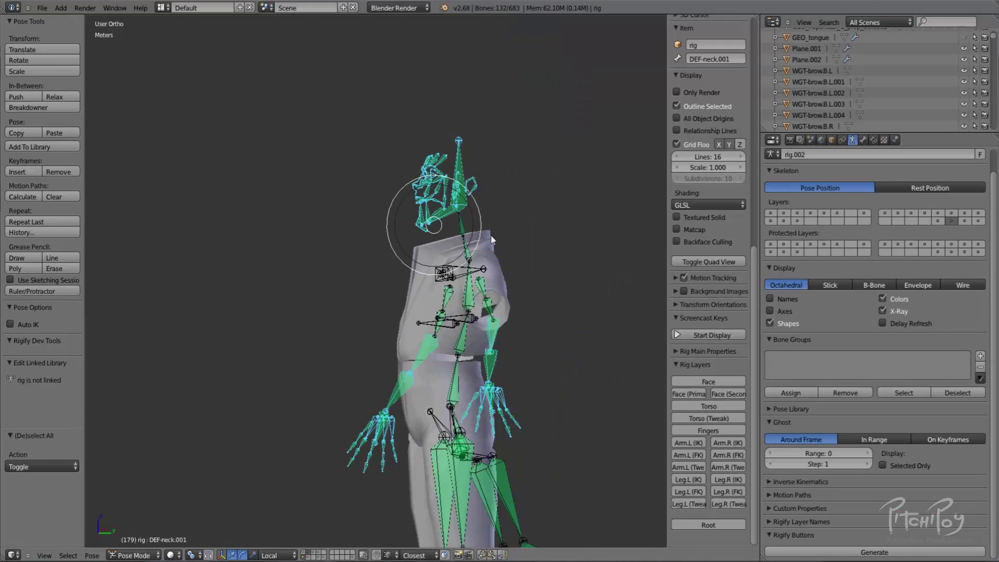
{"action": "key", "text": "h"}
Hide the four large flap bones that hang behind the thighs outside the trousers.
{"action": "middle_click_drag", "start_coordinate": [473, 339], "coordinate": [592, 229]}
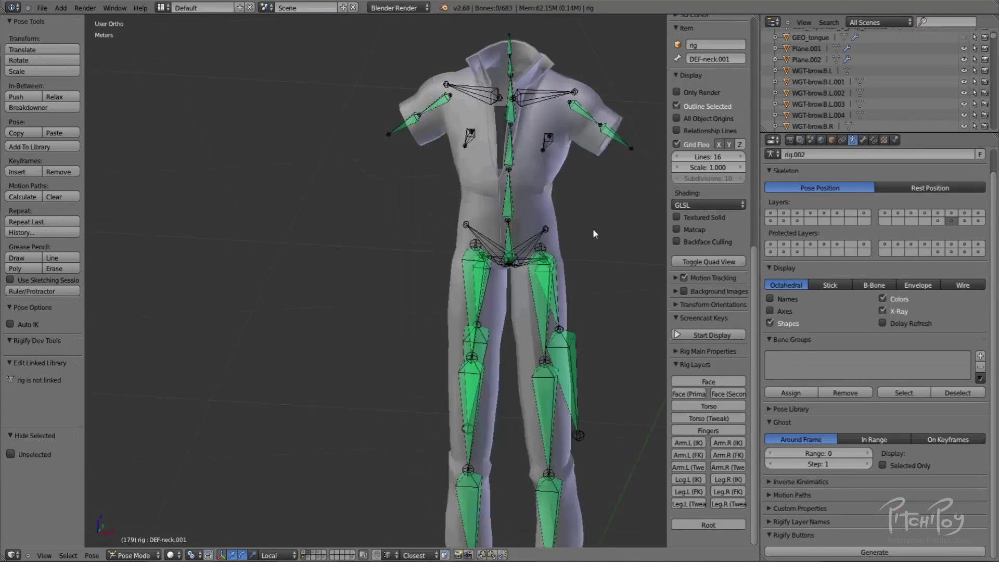
{"action": "scroll", "coordinate": [573, 270], "scroll_direction": "up", "scroll_amount": 3}
{"action": "middle_click_drag", "start_coordinate": [573, 270], "coordinate": [488, 178], "text": "shift"}
{"action": "middle_click_drag", "start_coordinate": [488, 178], "coordinate": [255, 156]}
{"action": "scroll", "coordinate": [395, 197], "scroll_direction": "up", "scroll_amount": 2}
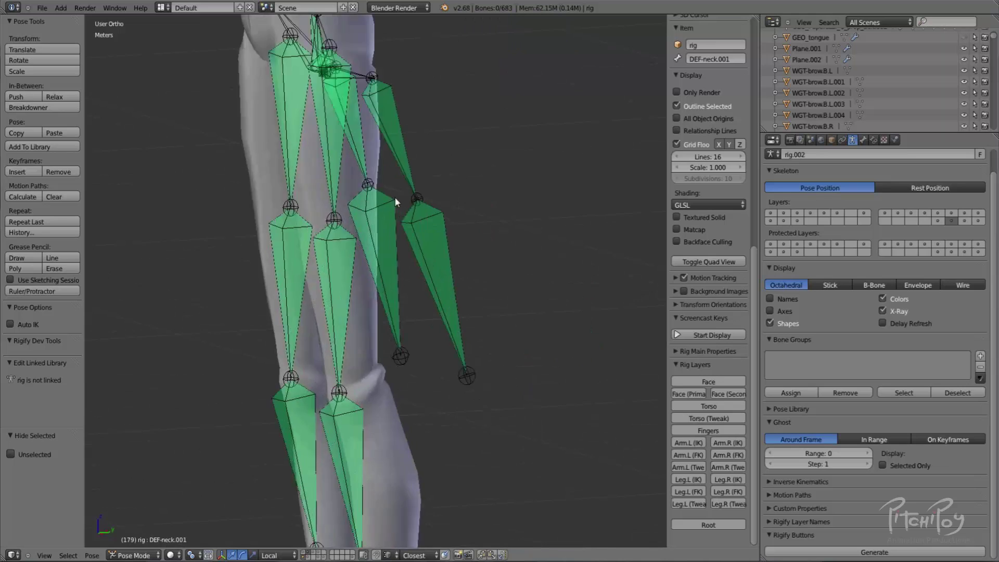
{"action": "middle_click_drag", "start_coordinate": [429, 179], "coordinate": [393, 167]}
{"action": "right_click", "coordinate": [397, 170]}
{"action": "right_click", "coordinate": [408, 176], "text": "shift"}
{"action": "right_click", "coordinate": [406, 229], "text": "shift"}
{"action": "right_click", "coordinate": [447, 269], "text": "shift"}
{"action": "key", "text": "h"}
Hide the remaining pair of small flap bones at the back of the pelvis.
{"action": "middle_click_drag", "start_coordinate": [419, 204], "coordinate": [424, 331]}
{"action": "right_click", "coordinate": [366, 300]}
{"action": "right_click", "coordinate": [432, 312]}
{"action": "right_click", "coordinate": [414, 267], "text": "shift"}
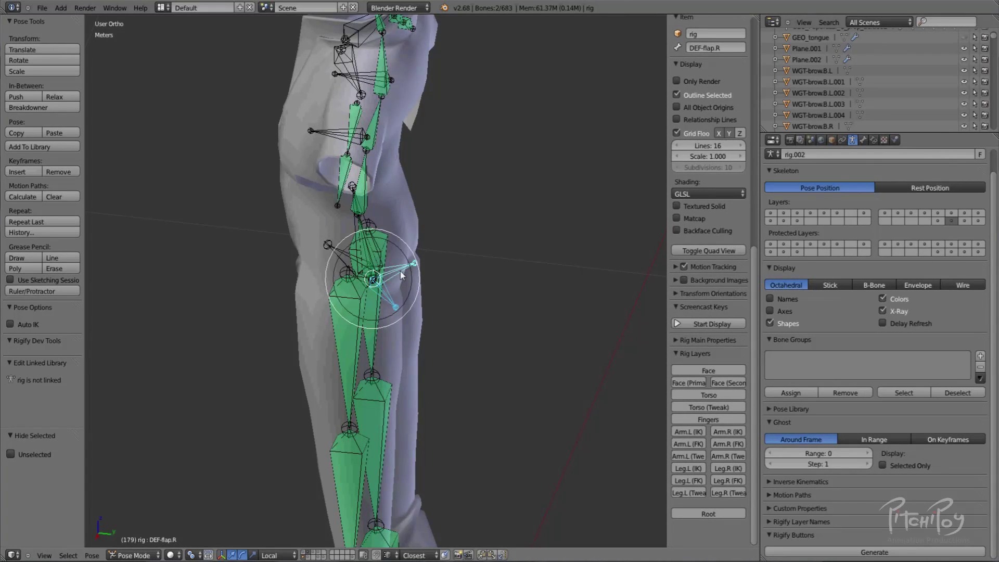
{"action": "key", "text": "h"}
Check the remaining deform bones, then parent the clothing mesh to the rig with Armature Deform.
{"action": "scroll", "coordinate": [402, 275], "scroll_direction": "down", "scroll_amount": 4}
{"action": "middle_click_drag", "start_coordinate": [418, 374], "coordinate": [288, 301]}
{"action": "key", "text": "a"}
{"action": "middle_click_drag", "start_coordinate": [538, 297], "coordinate": [402, 302]}
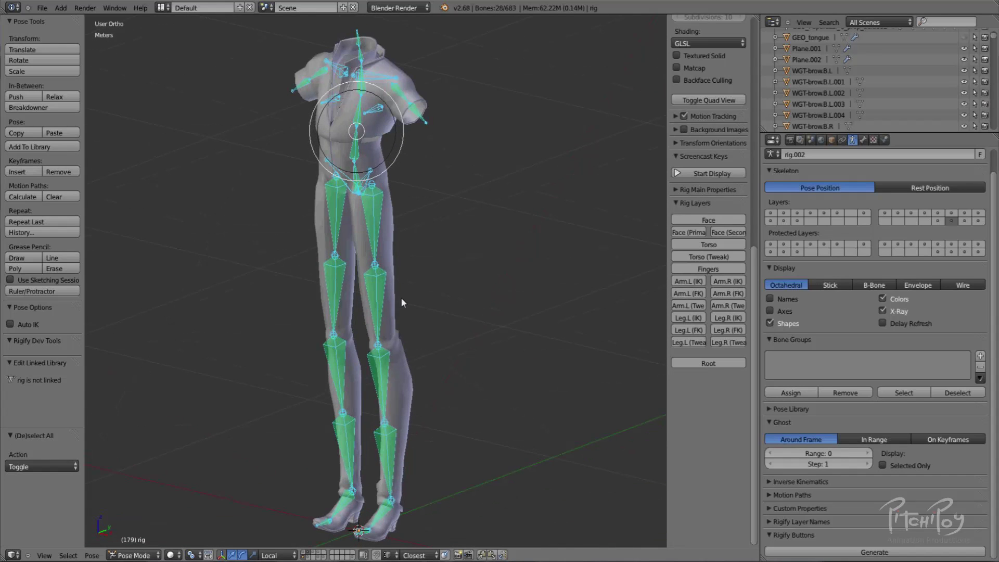
{"action": "right_click", "coordinate": [396, 245]}
{"action": "right_click", "coordinate": [380, 232]}
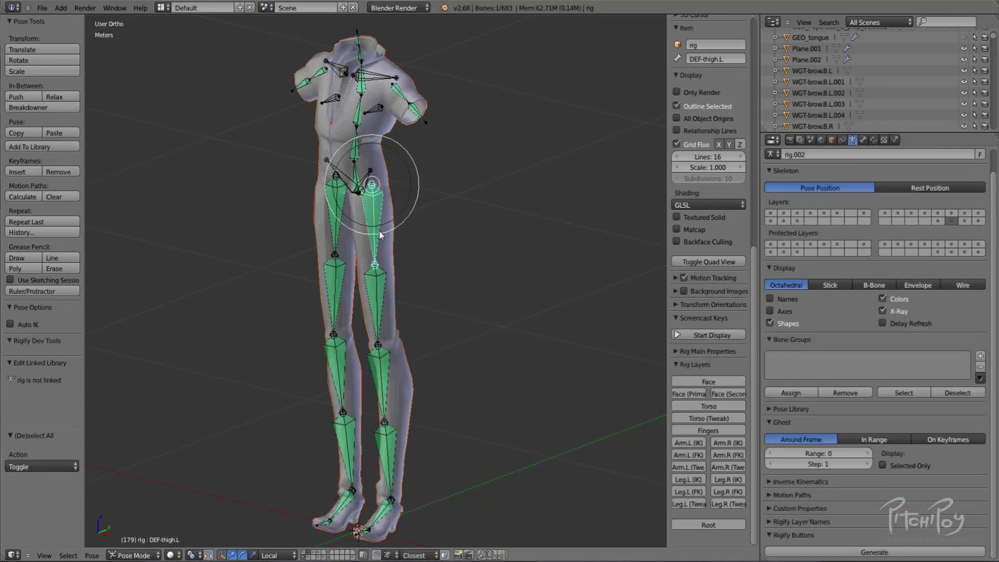
{"action": "key", "text": "ctrl+p"}
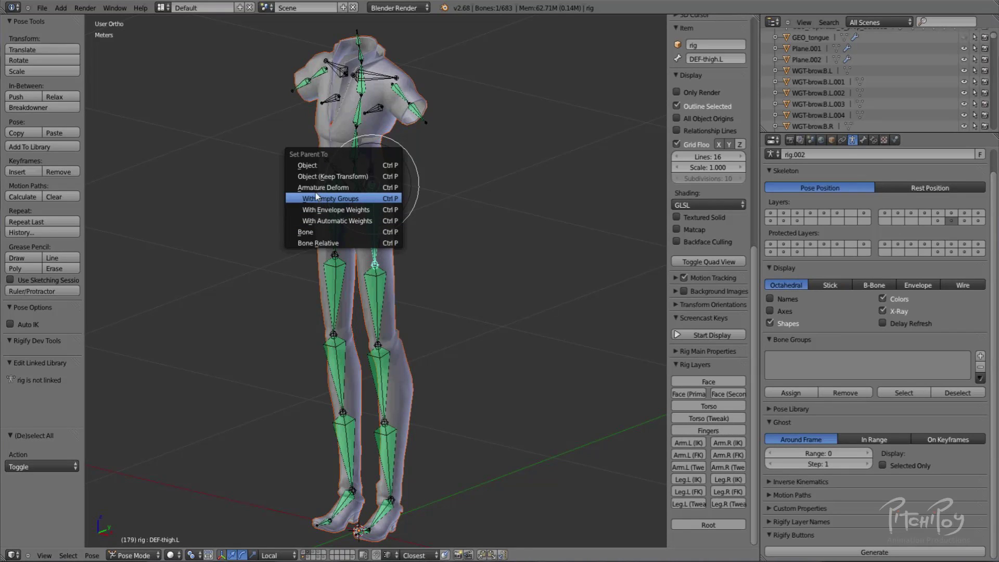
{"action": "left_click", "coordinate": [297, 188]}
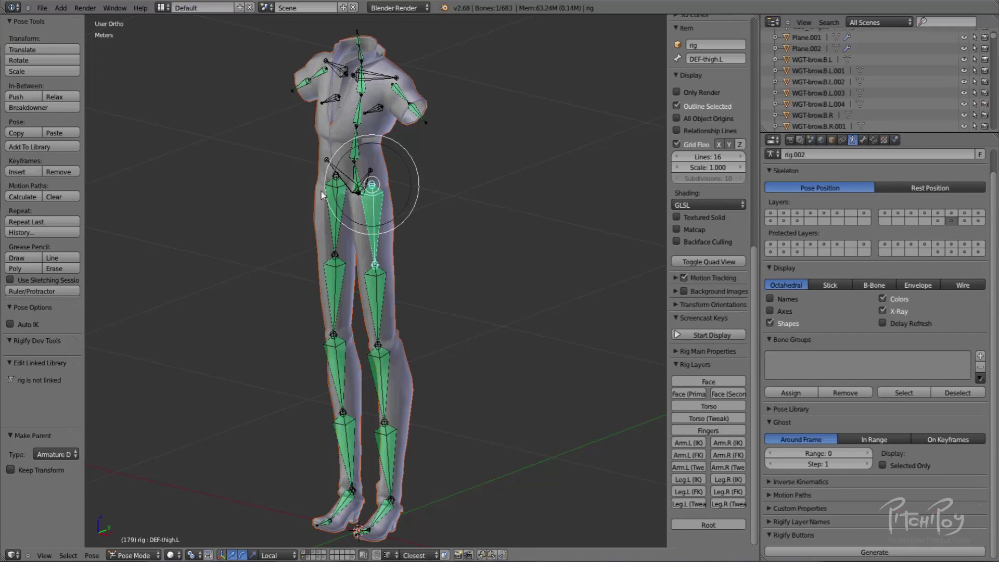
Move the clothing's Armature modifier above its Subsurf modifier.
{"action": "right_click", "coordinate": [374, 158]}
{"action": "scroll", "coordinate": [869, 64], "scroll_direction": "up", "scroll_amount": 3}
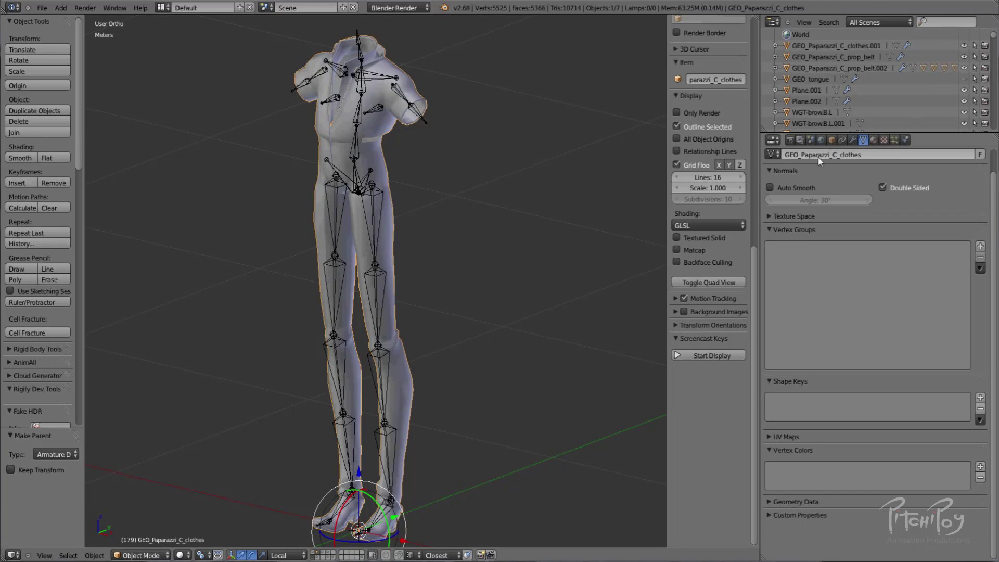
{"action": "left_click", "coordinate": [852, 139]}
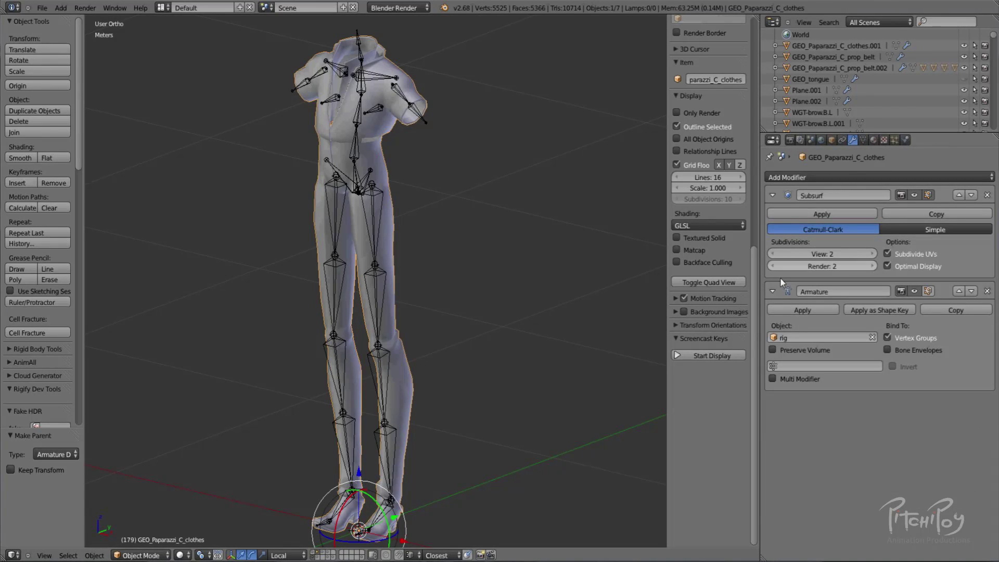
{"action": "left_click", "coordinate": [958, 291]}
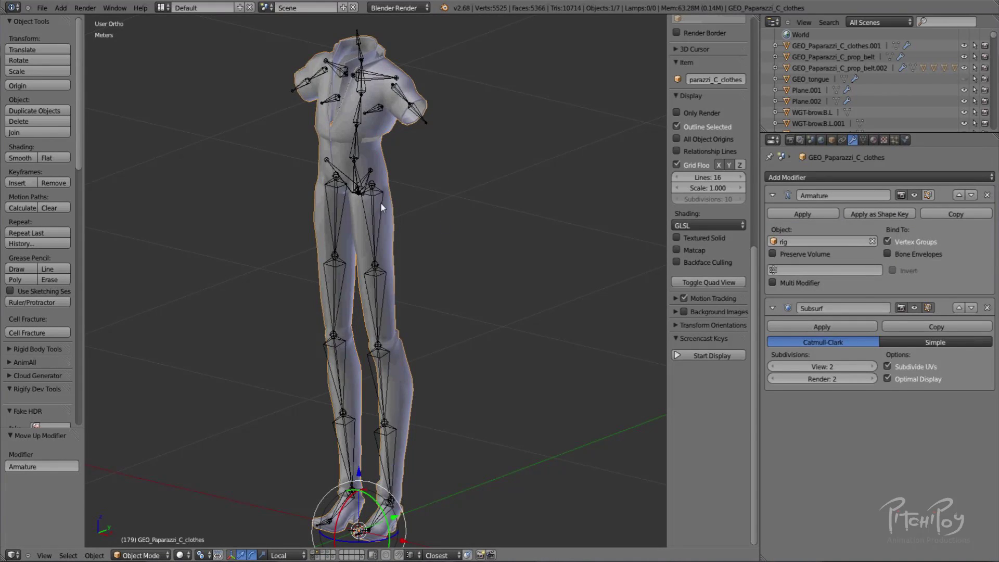
Put the clothing in Weight Paint mode and assign automatic weights from all visible deform bones.
{"action": "key", "text": "ctrl+Tab"}
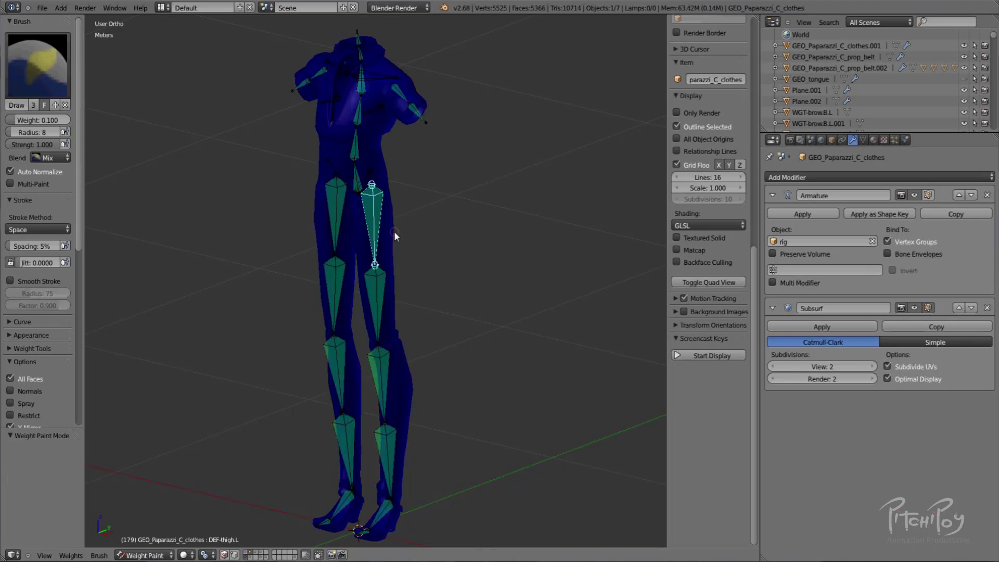
{"action": "key", "text": "a"}
{"action": "key", "text": "a"}
{"action": "middle_click_drag", "start_coordinate": [385, 230], "coordinate": [328, 230]}
{"action": "left_click", "coordinate": [71, 556]}
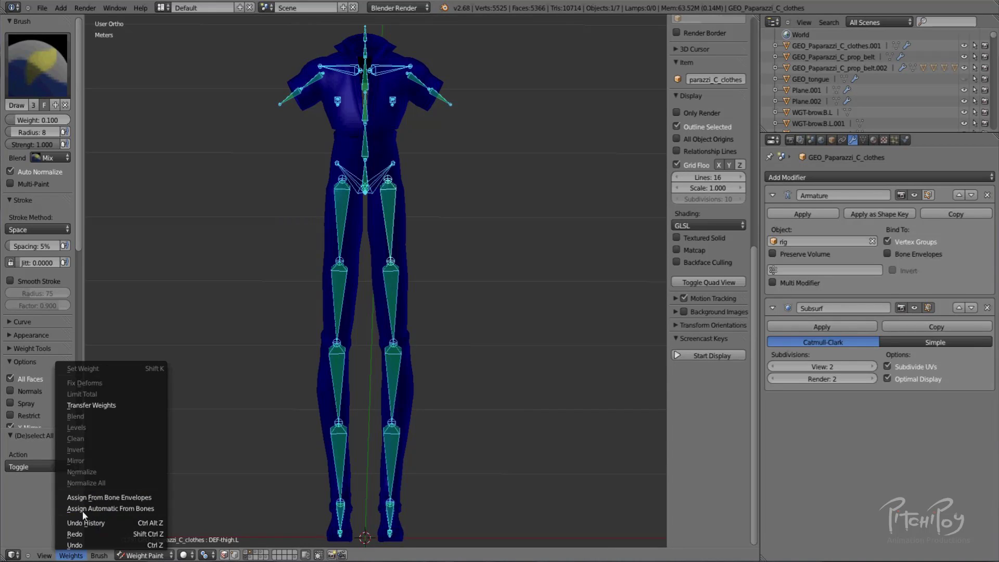
{"action": "left_click", "coordinate": [119, 509]}
Examine the automatic weights of the shin and thigh bones along the trouser legs.
{"action": "right_click", "coordinate": [338, 447]}
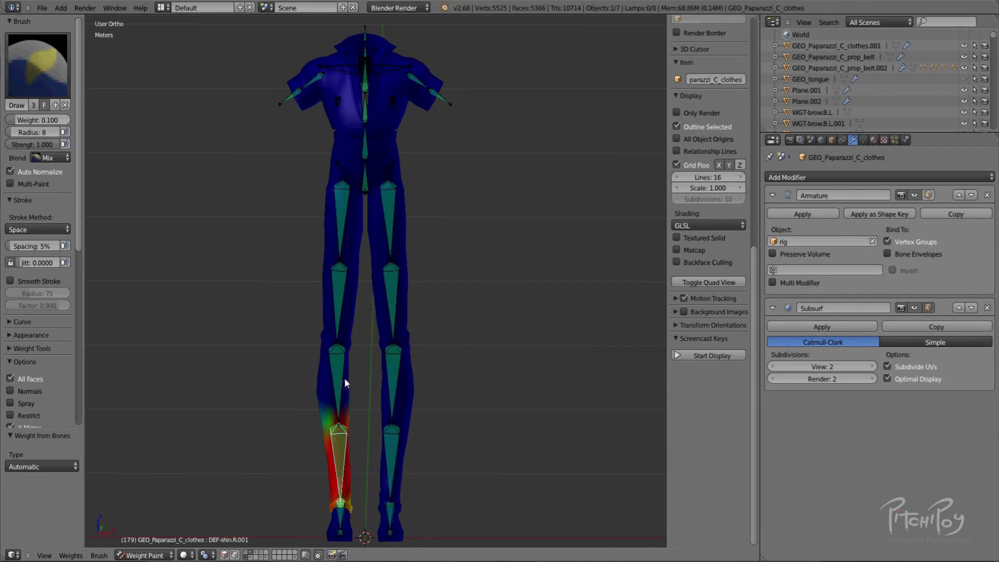
{"action": "right_click", "coordinate": [345, 384]}
{"action": "right_click", "coordinate": [350, 285]}
{"action": "right_click", "coordinate": [344, 219]}
{"action": "right_click", "coordinate": [373, 218]}
{"action": "middle_click_drag", "start_coordinate": [370, 351], "coordinate": [299, 198]}
{"action": "scroll", "coordinate": [380, 343], "scroll_direction": "up", "scroll_amount": 2}
{"action": "right_click", "coordinate": [405, 363]}
{"action": "scroll", "coordinate": [407, 364], "scroll_direction": "up", "scroll_amount": 1}
{"action": "middle_click_drag", "start_coordinate": [409, 360], "coordinate": [470, 317]}
Examine the left leg's shin bone weights closely from the front and side.
{"action": "right_click", "coordinate": [415, 288]}
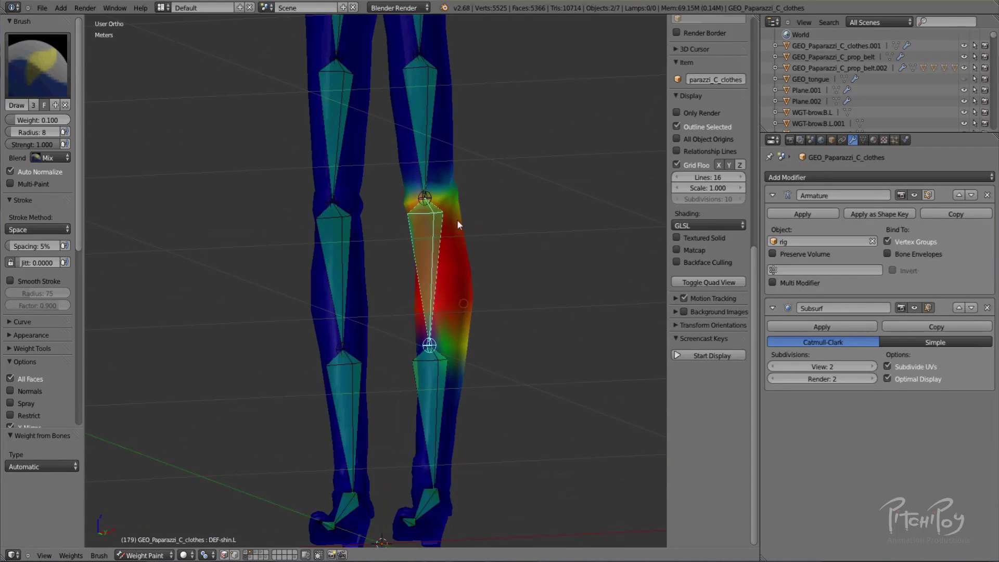
{"action": "scroll", "coordinate": [466, 208], "scroll_direction": "up", "scroll_amount": 3}
{"action": "right_click", "coordinate": [467, 208]}
{"action": "middle_click_drag", "start_coordinate": [475, 156], "coordinate": [395, 189]}
{"action": "key", "text": "KP_3"}
{"action": "scroll", "coordinate": [394, 177], "scroll_direction": "up", "scroll_amount": 5}
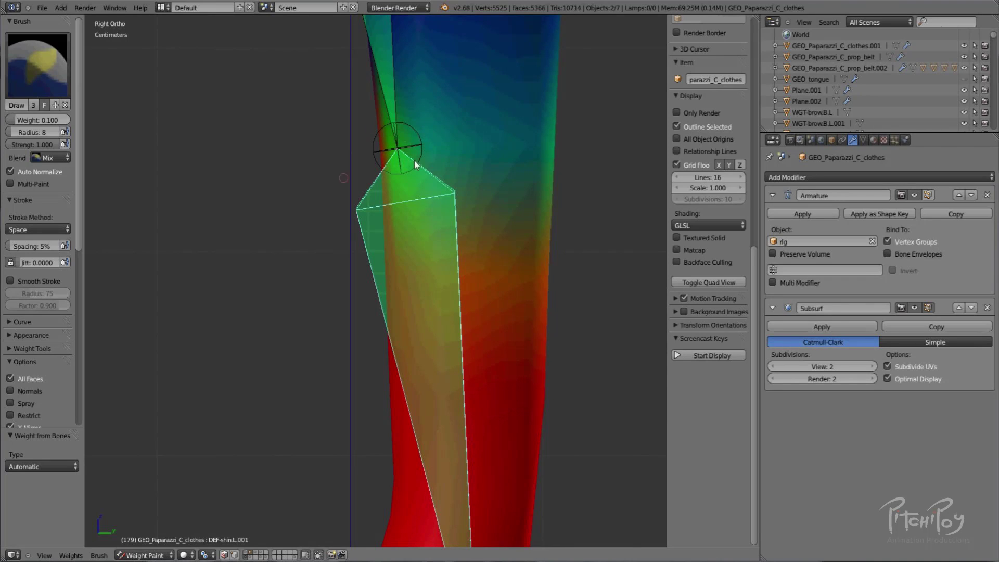
{"action": "scroll", "coordinate": [377, 140], "scroll_direction": "down", "scroll_amount": 4}
{"action": "middle_click_drag", "start_coordinate": [377, 141], "coordinate": [423, 359], "text": "shift"}
{"action": "right_click", "coordinate": [426, 294]}
{"action": "middle_click_drag", "start_coordinate": [400, 211], "coordinate": [508, 197]}
{"action": "scroll", "coordinate": [474, 347], "scroll_direction": "down", "scroll_amount": 5, "text": "shift"}
{"action": "right_click", "coordinate": [421, 282]}
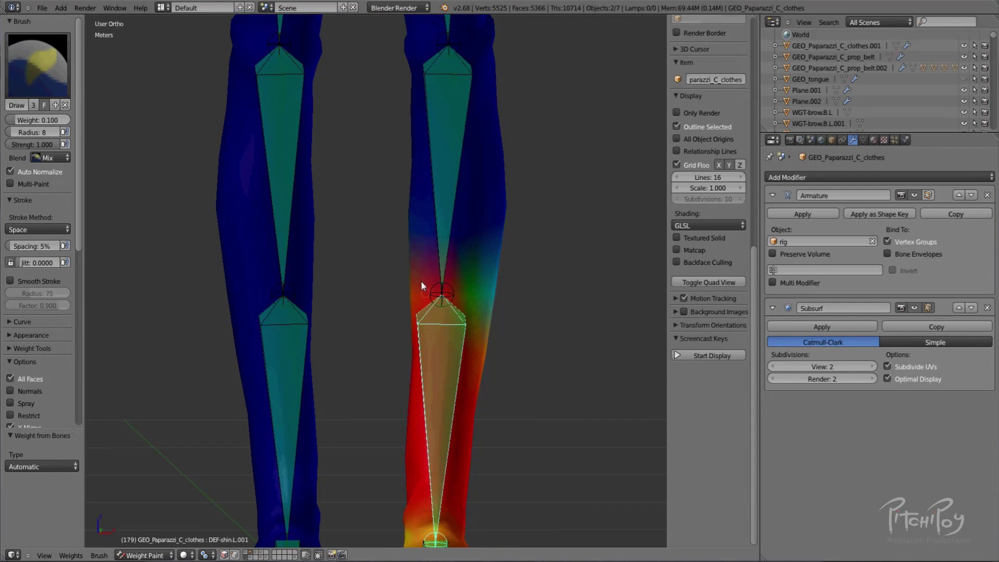
Examine the right leg's weights from the shin up to the thigh, and compare the left thigh's weights.
{"action": "right_click", "coordinate": [272, 333]}
{"action": "right_click", "coordinate": [289, 223]}
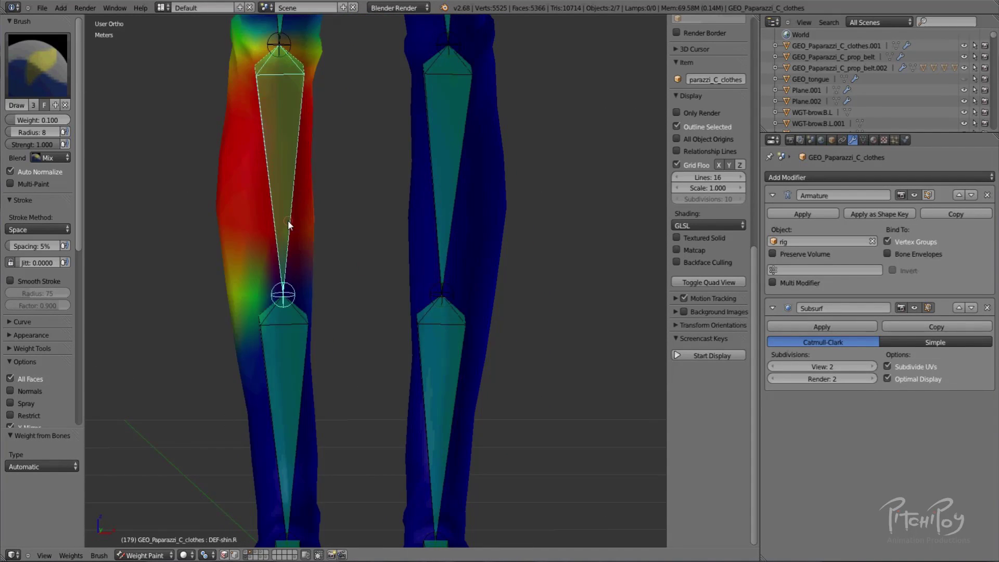
{"action": "middle_click_drag", "start_coordinate": [287, 219], "coordinate": [339, 459], "text": "shift"}
{"action": "right_click", "coordinate": [345, 165]}
{"action": "middle_click_drag", "start_coordinate": [342, 179], "coordinate": [304, 474], "text": "shift"}
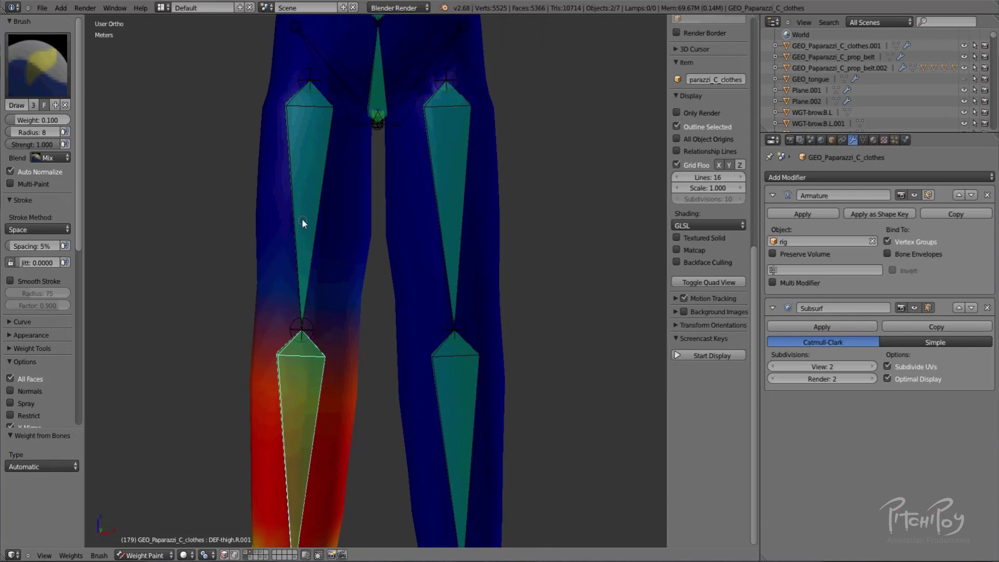
{"action": "right_click", "coordinate": [302, 219]}
{"action": "right_click", "coordinate": [448, 143]}
{"action": "scroll", "coordinate": [449, 142], "scroll_direction": "down", "scroll_amount": 2}
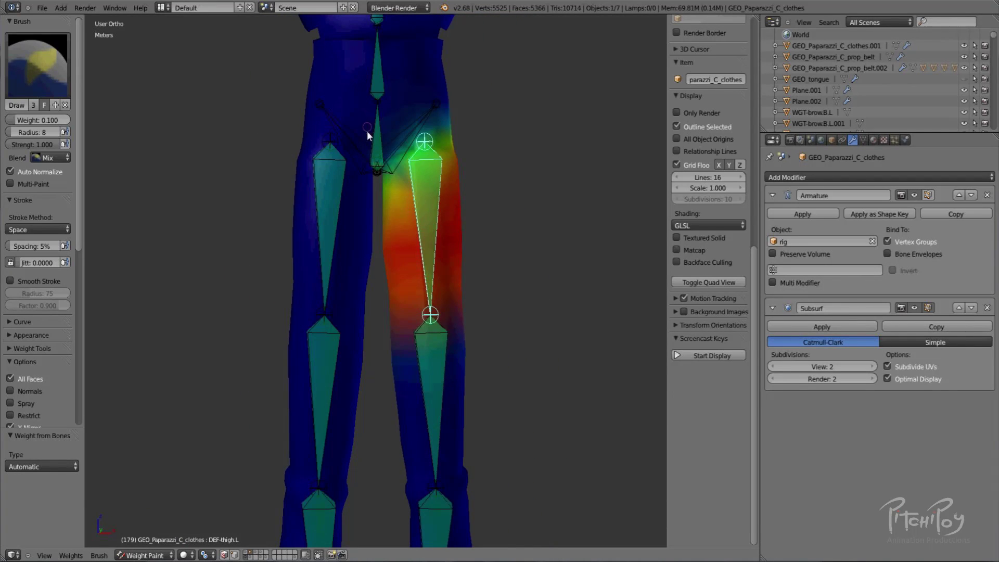
Examine the pelvis and lower spine bones' weights around the hips and waistband.
{"action": "right_click", "coordinate": [348, 141]}
{"action": "middle_click_drag", "start_coordinate": [364, 138], "coordinate": [264, 237]}
{"action": "scroll", "coordinate": [445, 245], "scroll_direction": "up", "scroll_amount": 3}
{"action": "right_click", "coordinate": [471, 182]}
{"action": "middle_click_drag", "start_coordinate": [476, 185], "coordinate": [362, 197]}
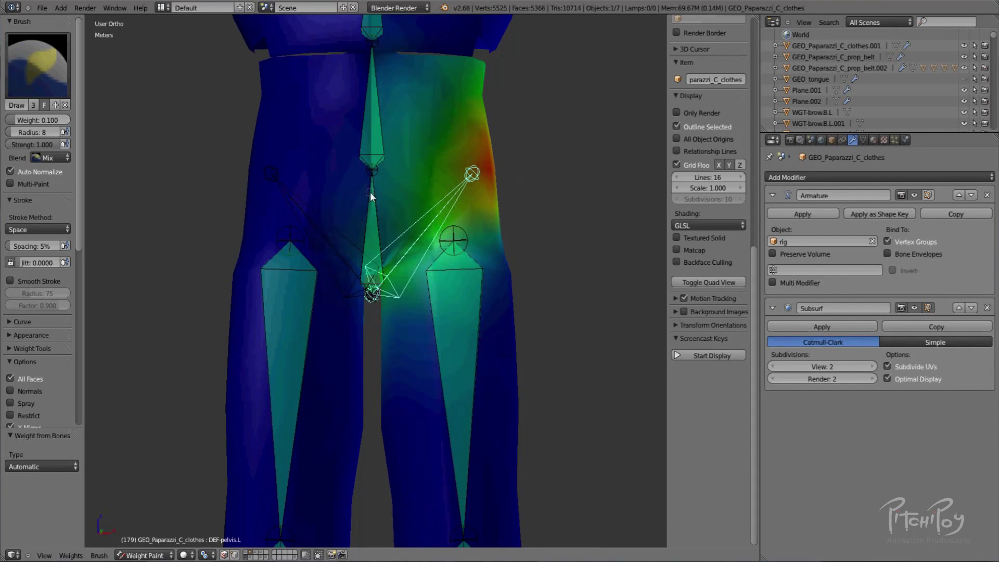
{"action": "right_click", "coordinate": [381, 142]}
{"action": "right_click", "coordinate": [368, 208]}
{"action": "right_click", "coordinate": [432, 212]}
{"action": "middle_click_drag", "start_coordinate": [433, 214], "coordinate": [514, 219]}
Examine the neck and right shoulder bones' weights on the collar and upper torso.
{"action": "scroll", "coordinate": [414, 170], "scroll_direction": "up", "scroll_amount": 4}
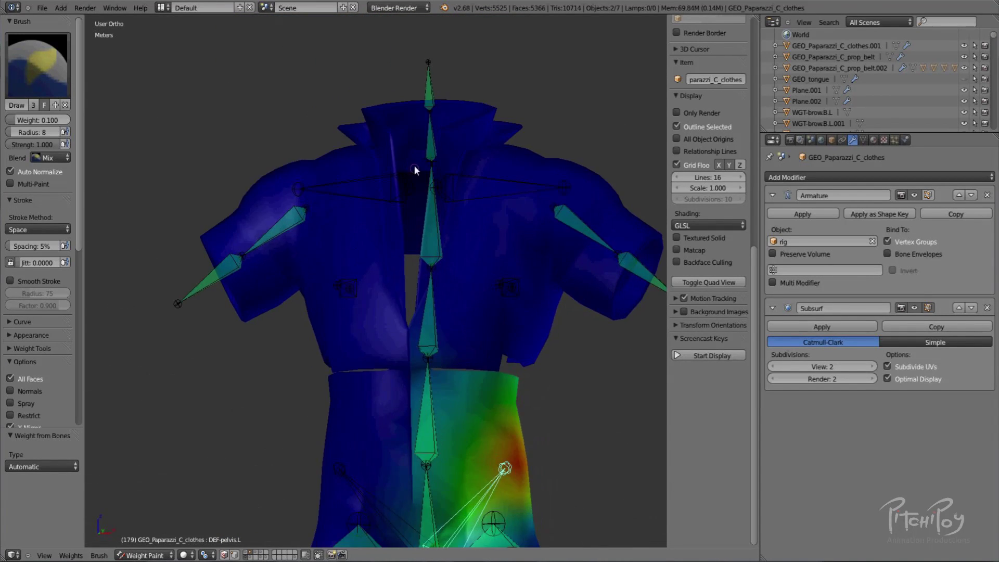
{"action": "right_click", "coordinate": [428, 136]}
{"action": "middle_click_drag", "start_coordinate": [475, 179], "coordinate": [377, 285]}
{"action": "right_click", "coordinate": [397, 189]}
{"action": "scroll", "coordinate": [377, 285], "scroll_direction": "up", "scroll_amount": 3}
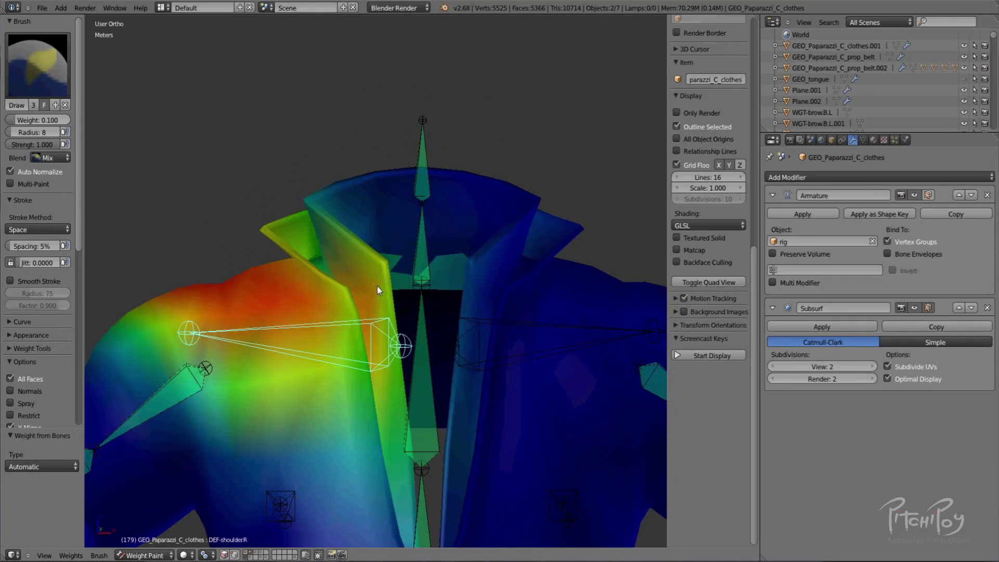
{"action": "right_click", "coordinate": [421, 277]}
{"action": "middle_click_drag", "start_coordinate": [388, 234], "coordinate": [375, 252]}
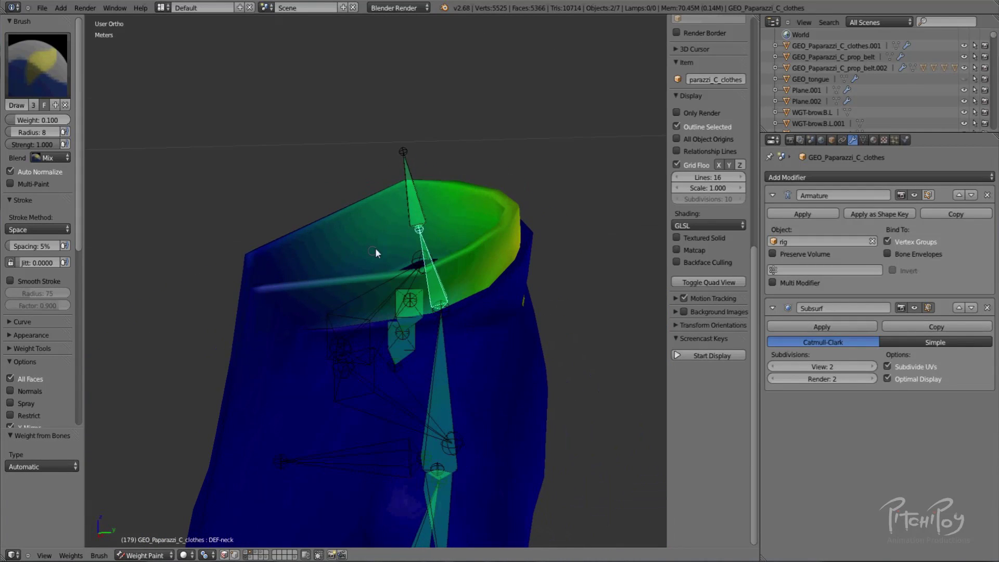
{"action": "right_click", "coordinate": [410, 226]}
{"action": "right_click", "coordinate": [418, 257]}
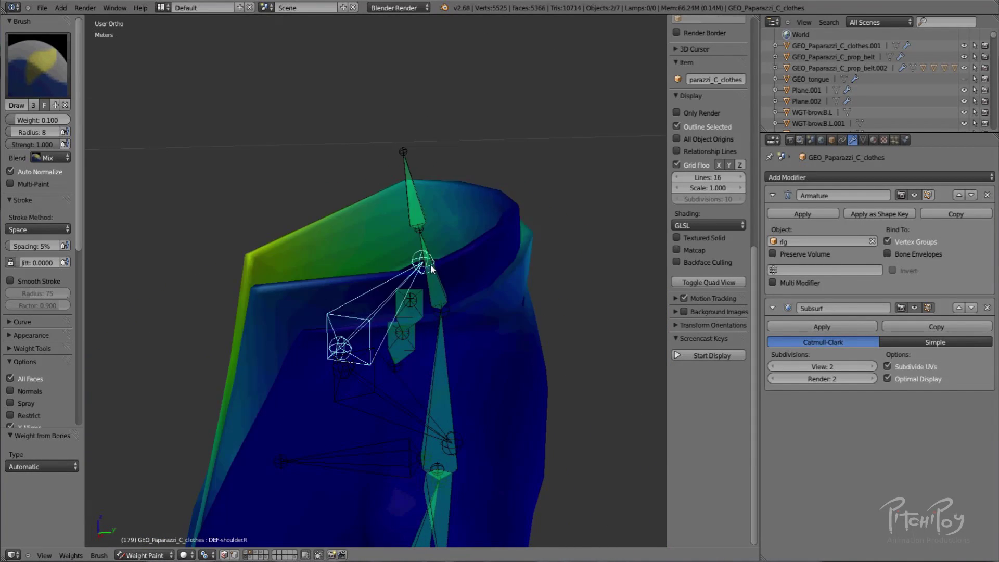
Inspect the lower neck bone's collar weights from several angles, and check the upper chest bone's weights.
{"action": "right_click", "coordinate": [432, 273]}
{"action": "middle_click_drag", "start_coordinate": [560, 245], "coordinate": [395, 261]}
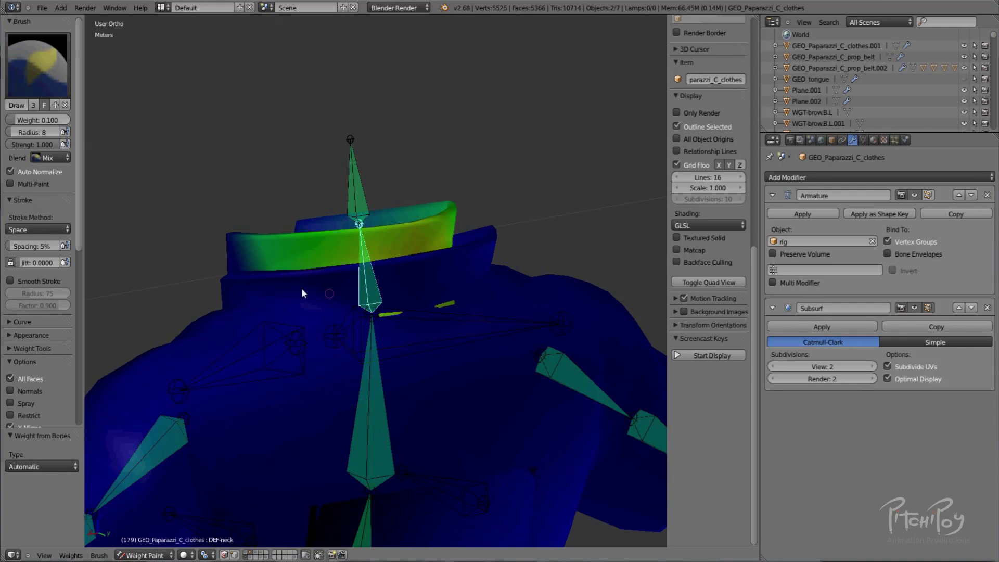
{"action": "middle_click_drag", "start_coordinate": [536, 281], "coordinate": [590, 262]}
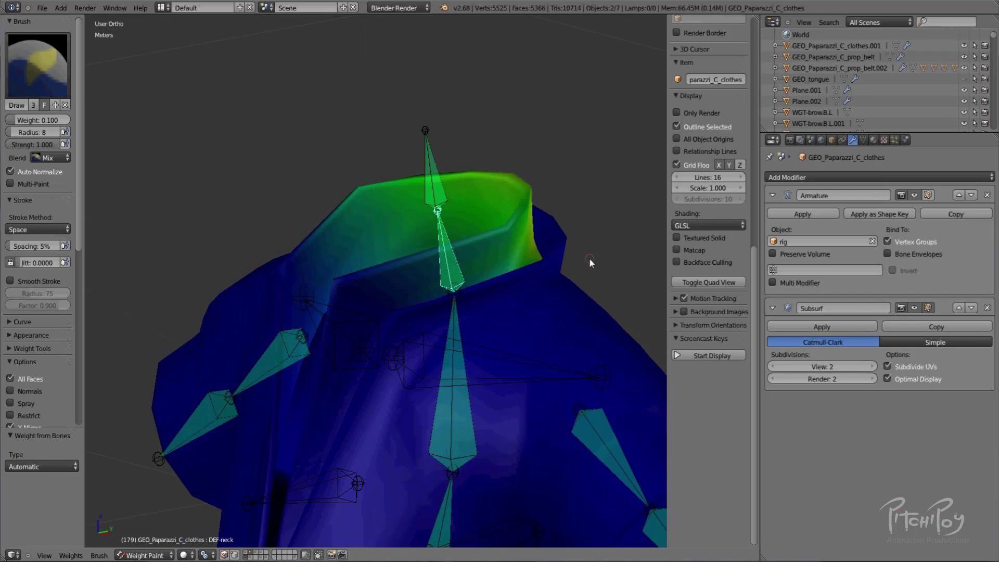
{"action": "middle_click_drag", "start_coordinate": [508, 269], "coordinate": [576, 256]}
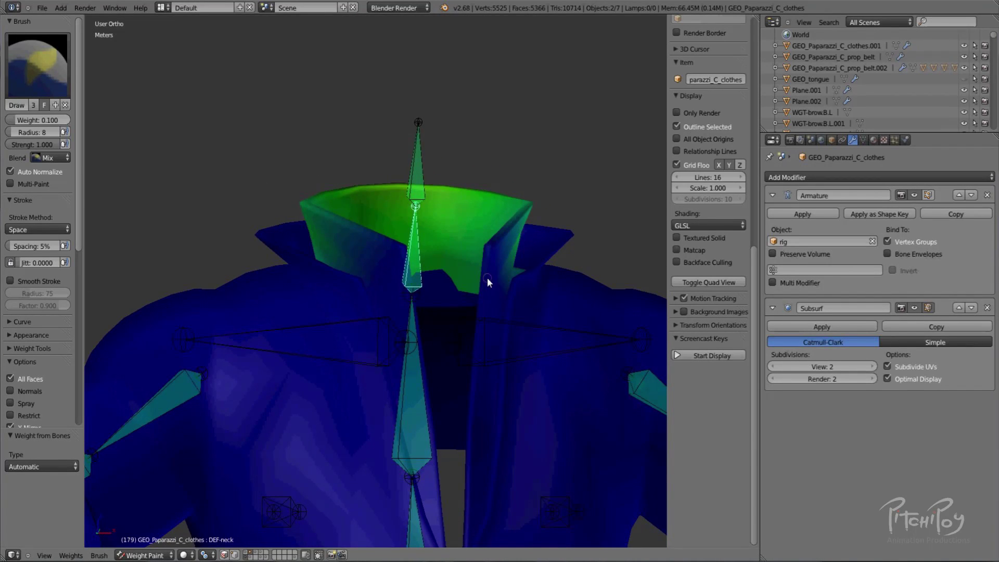
{"action": "middle_click_drag", "start_coordinate": [487, 277], "coordinate": [454, 305]}
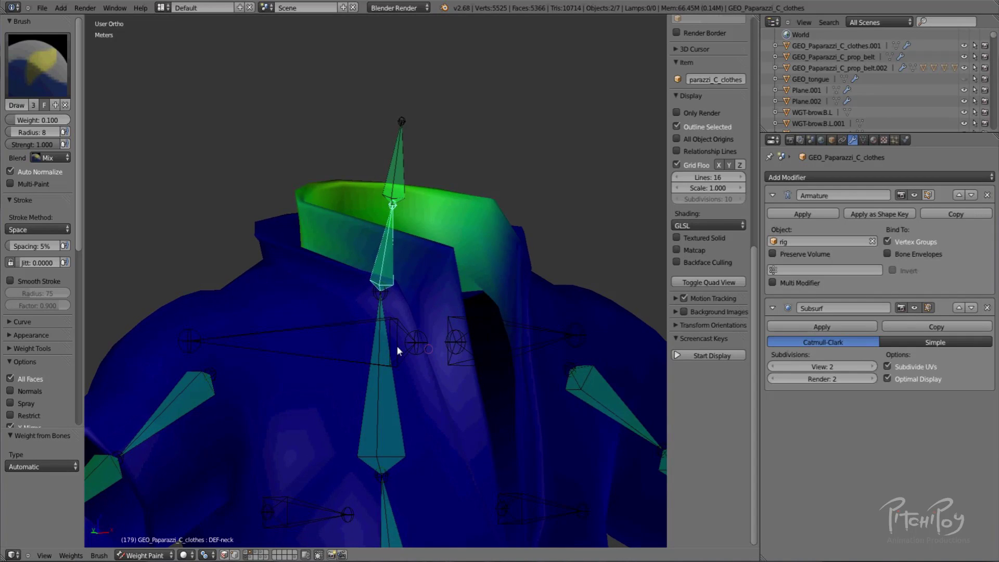
{"action": "middle_click_drag", "start_coordinate": [430, 348], "coordinate": [342, 344]}
{"action": "scroll", "coordinate": [342, 346], "scroll_direction": "down", "scroll_amount": 3}
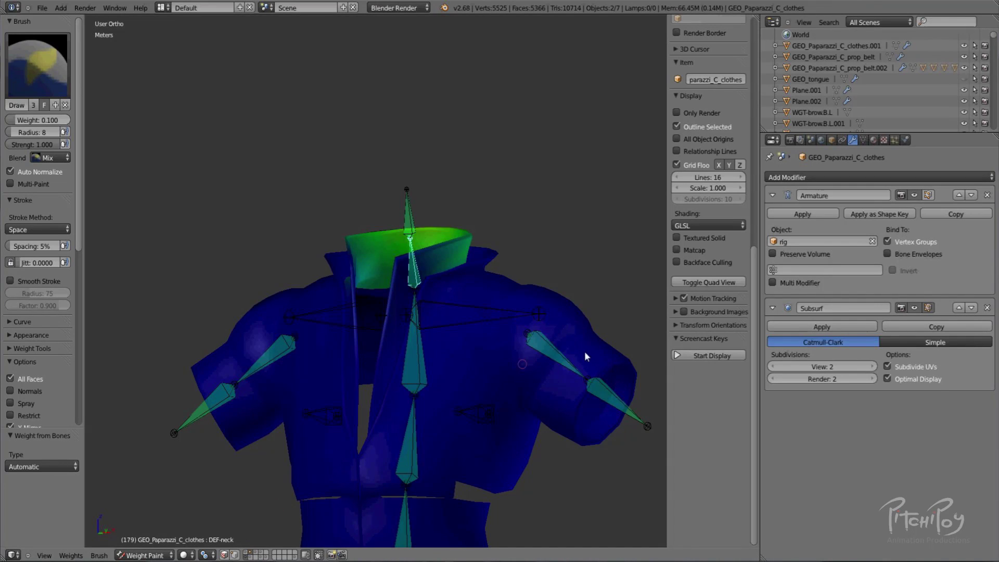
{"action": "right_click", "coordinate": [416, 345]}
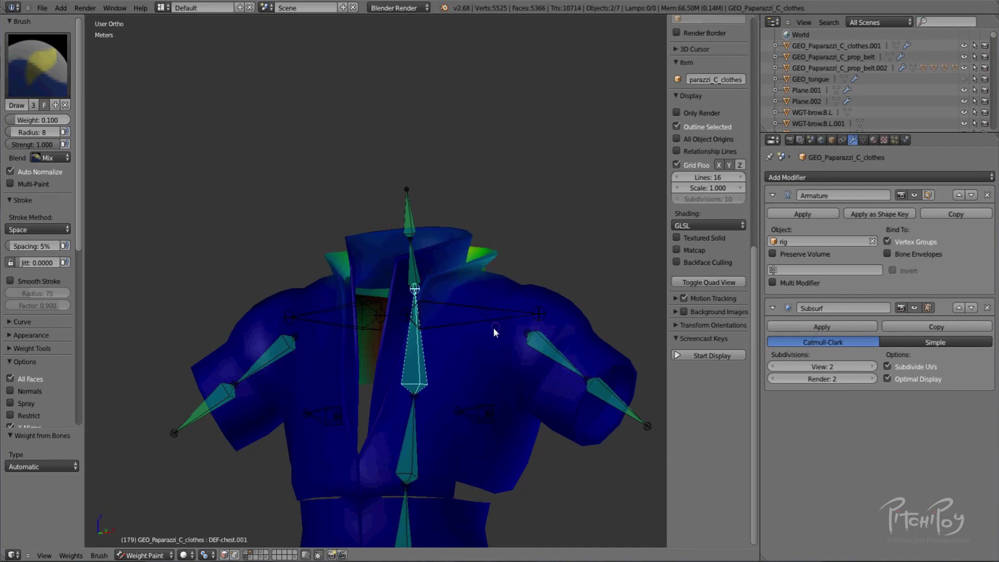
Return to posing the rig and show its Face and Torso control layers.
{"action": "key", "text": "ctrl+Tab"}
{"action": "right_click", "coordinate": [406, 372]}
{"action": "left_click", "coordinate": [701, 382]}
{"action": "left_click", "coordinate": [700, 406]}
{"action": "left_click", "coordinate": [697, 419]}
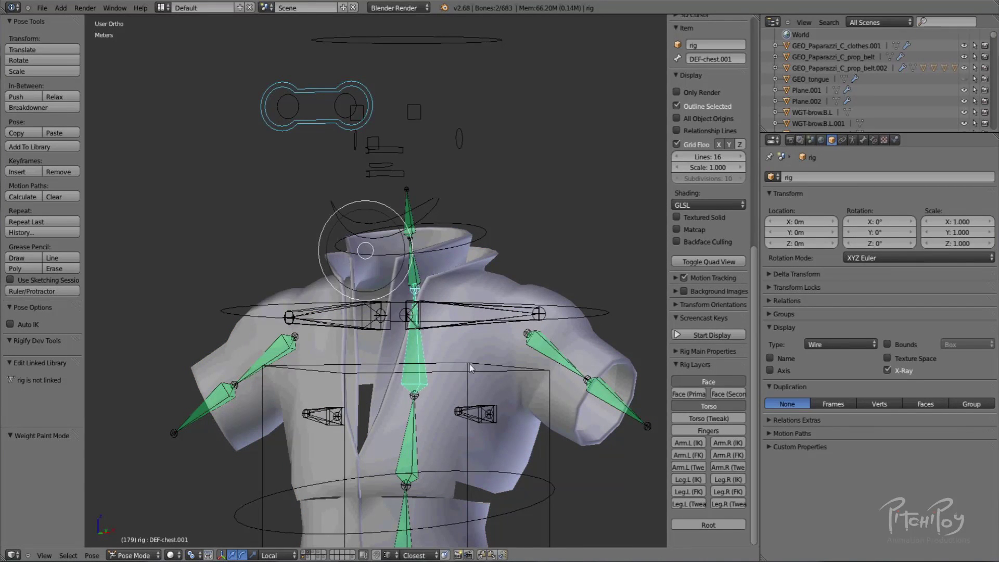
Trackball-rotate the rig's chest control by about -9.7° and -20° to test the shirt's deformation.
{"action": "right_click", "coordinate": [541, 321]}
{"action": "key", "text": "r"}
{"action": "key", "text": "r"}
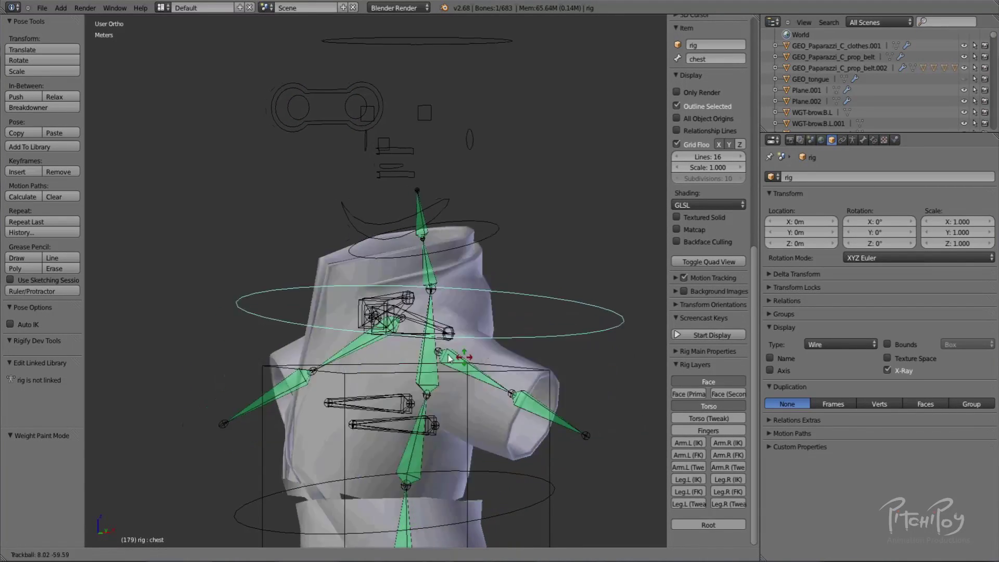
{"action": "left_click", "coordinate": [491, 370]}
{"action": "scroll", "coordinate": [445, 318], "scroll_direction": "down", "scroll_amount": 4}
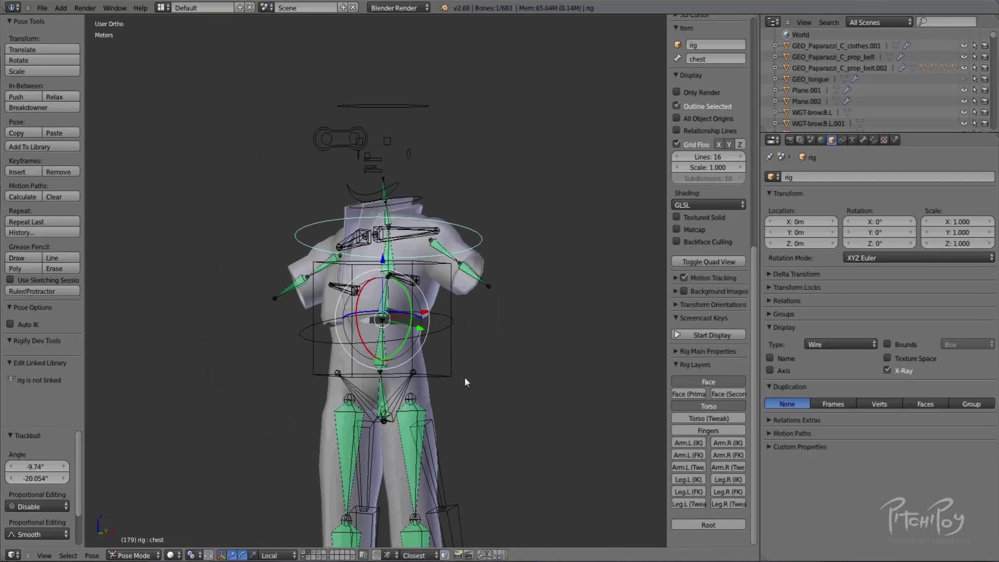
Trackball-rotate the chest control twice more, by about -19.5° and 15.5°, then about -14.3° and 17.2°.
{"action": "key", "text": "r"}
{"action": "key", "text": "r"}
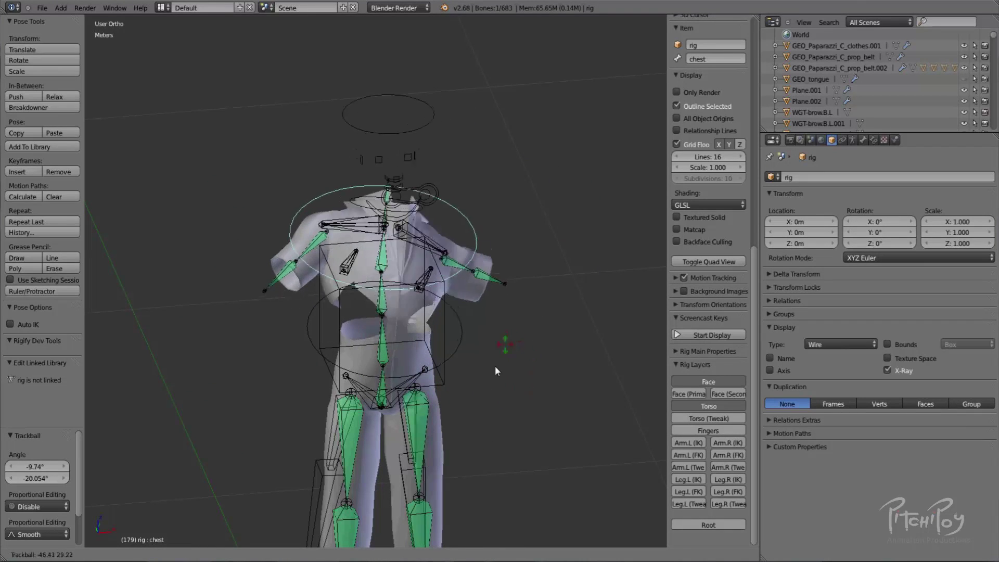
{"action": "left_click", "coordinate": [479, 356]}
{"action": "scroll", "coordinate": [480, 356], "scroll_direction": "up", "scroll_amount": 4}
{"action": "key", "text": "r"}
{"action": "key", "text": "r"}
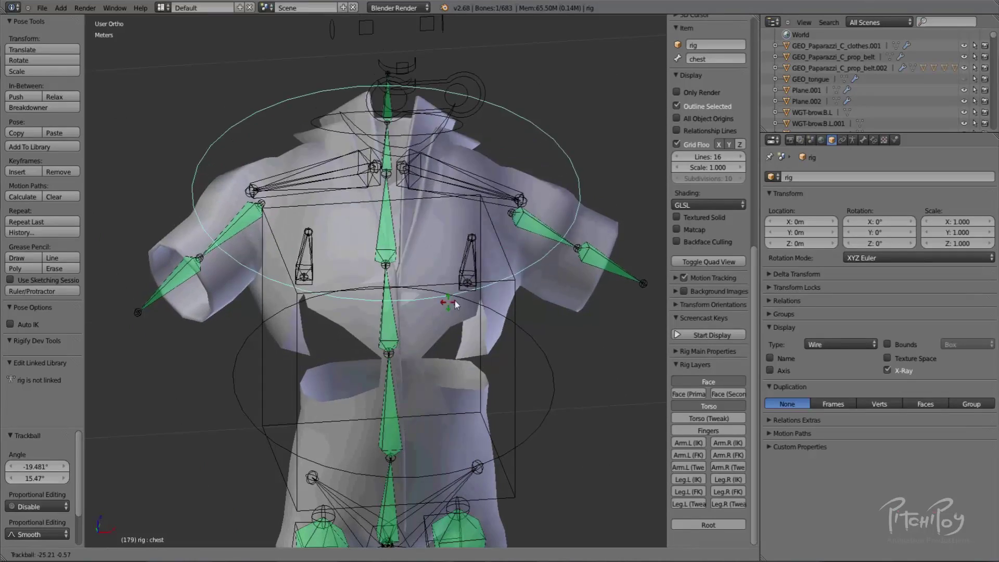
{"action": "left_click", "coordinate": [456, 316]}
Tilt the chest control, then trackball-rotate it by about 43° and -74.5° while checking the shirt front up close.
{"action": "scroll", "coordinate": [480, 347], "scroll_direction": "up", "scroll_amount": 3}
{"action": "scroll", "coordinate": [480, 347], "scroll_direction": "up", "scroll_amount": 2}
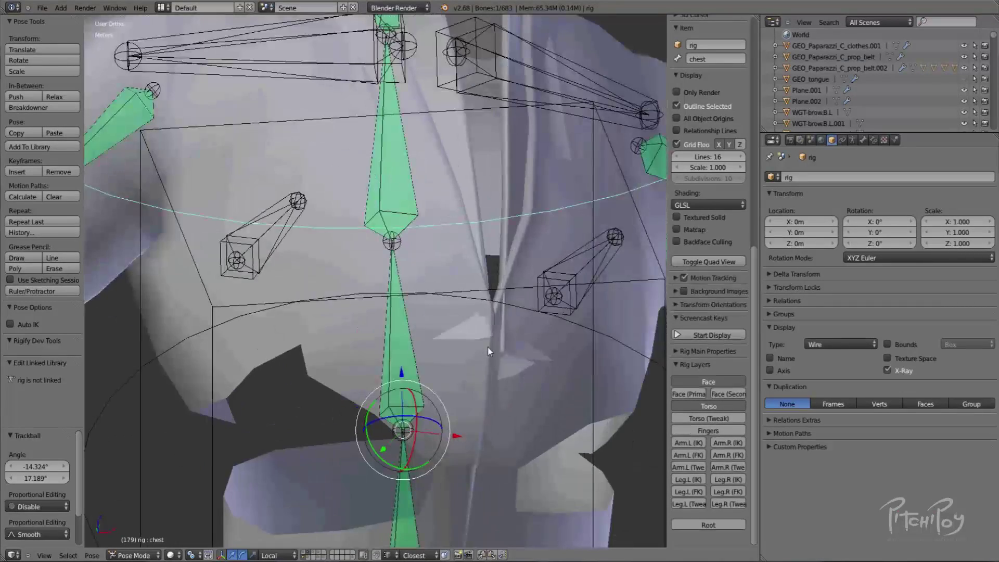
{"action": "key", "text": "z"}
{"action": "key", "text": "z"}
{"action": "key", "text": "r"}
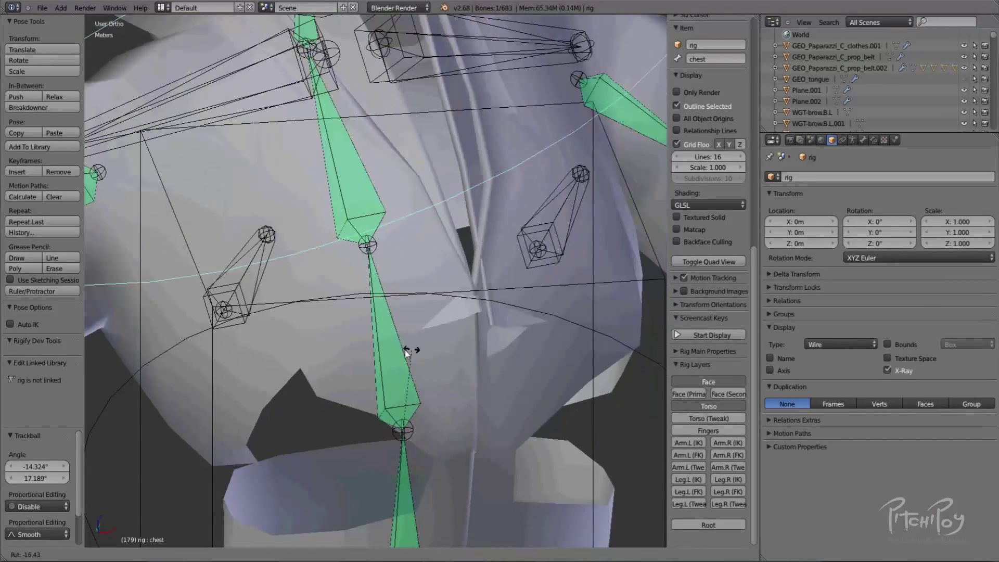
{"action": "left_click", "coordinate": [446, 338]}
{"action": "key", "text": "r"}
{"action": "key", "text": "r"}
{"action": "left_click", "coordinate": [320, 373]}
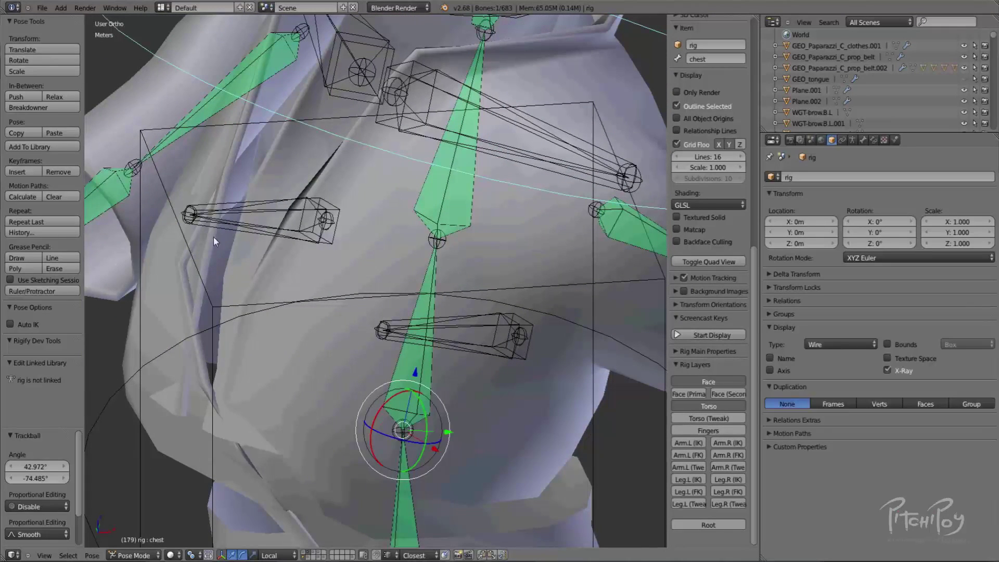
Inspect the shirt front in wireframe and solid shading, and trackball-rotate the chest control by about 28° and 56.7°.
{"action": "key", "text": "z"}
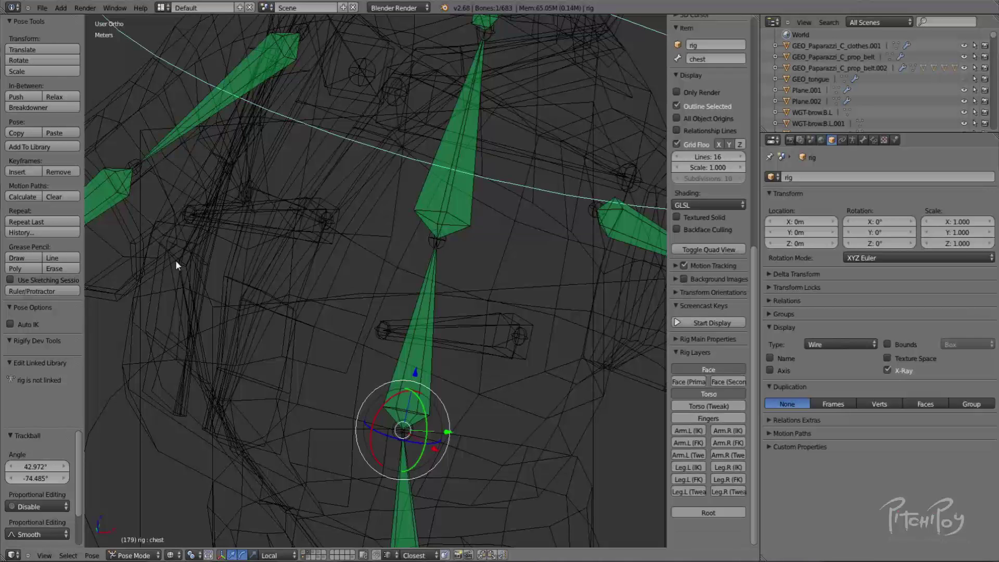
{"action": "key", "text": "z"}
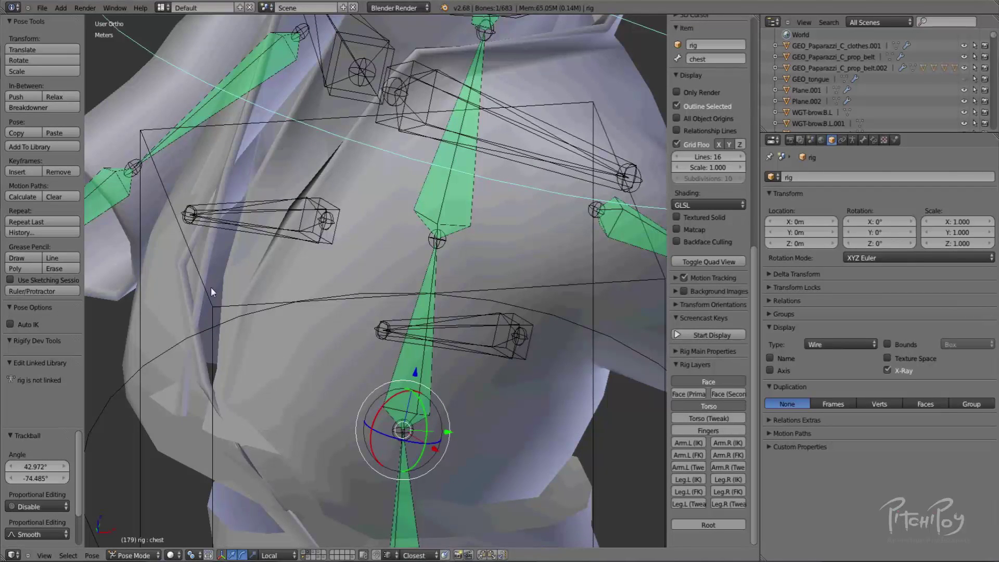
{"action": "scroll", "coordinate": [209, 317], "scroll_direction": "down", "scroll_amount": 3}
{"action": "middle_click_drag", "start_coordinate": [208, 350], "coordinate": [351, 264]}
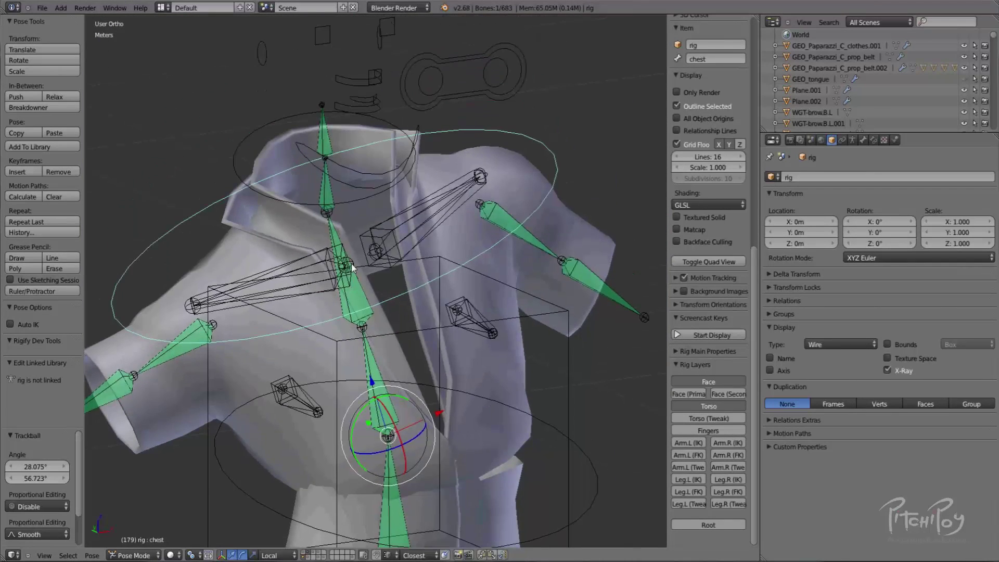
Try rotating the neck control to test the collar's deformation.
{"action": "right_click", "coordinate": [376, 201]}
{"action": "key", "text": "r"}
{"action": "key", "text": "r"}
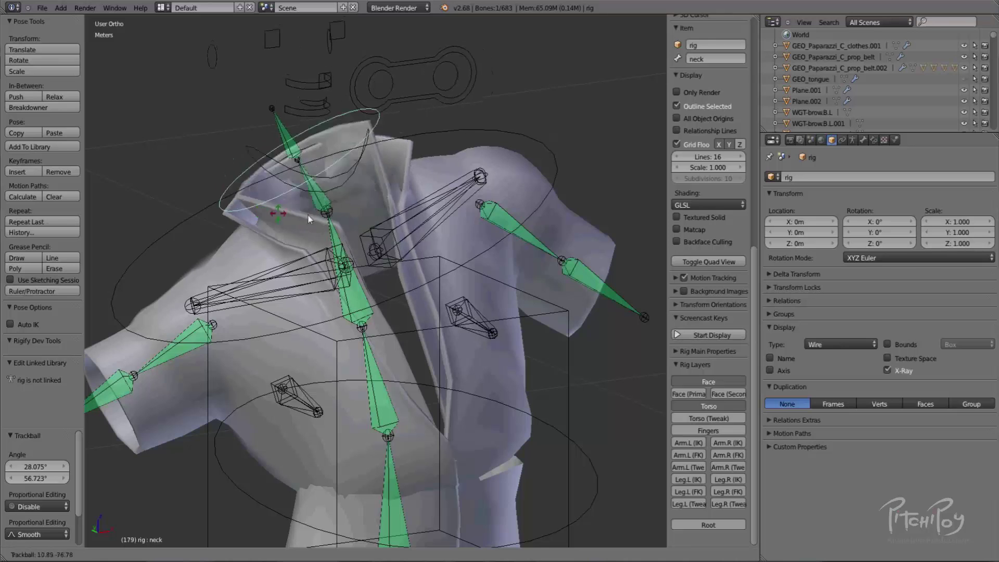
{"action": "right_click", "coordinate": [367, 216]}
Trackball-rotate the head control by about 26.4° and -4°, and check the collar's response from several angles.
{"action": "scroll", "coordinate": [434, 99], "scroll_direction": "down", "scroll_amount": 2}
{"action": "right_click", "coordinate": [389, 45]}
{"action": "key", "text": "r"}
{"action": "key", "text": "r"}
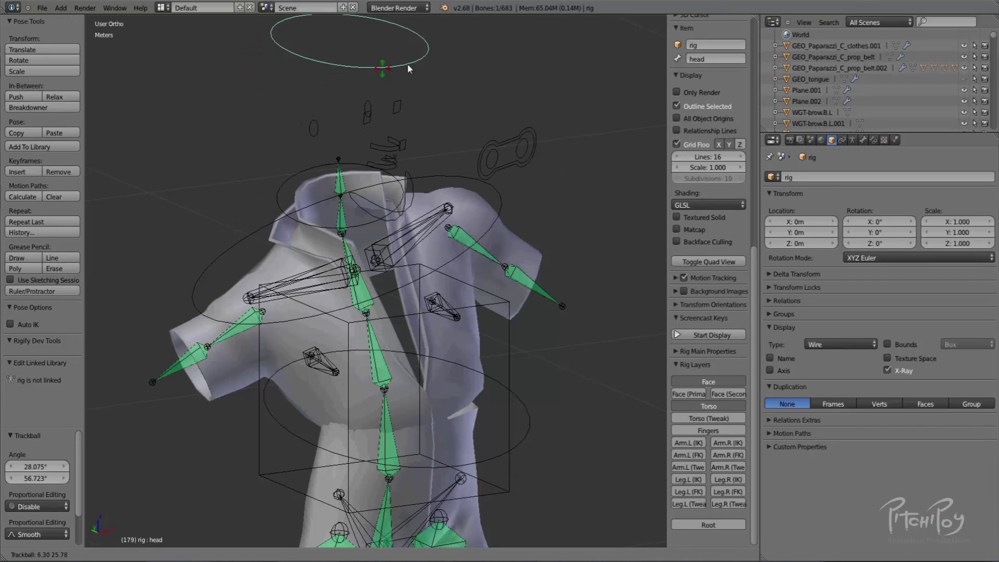
{"action": "left_click", "coordinate": [354, 80]}
{"action": "middle_click_drag", "start_coordinate": [354, 80], "coordinate": [406, 194]}
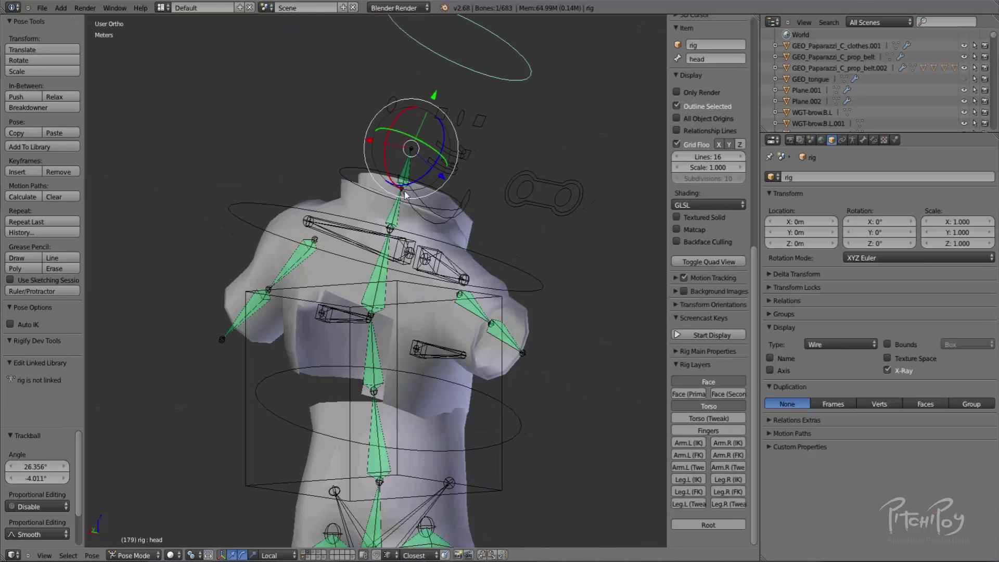
{"action": "key", "text": "r"}
{"action": "key", "text": "r"}
{"action": "right_click", "coordinate": [440, 160]}
Show the IK control layers of the right and left arms.
{"action": "middle_click_drag", "start_coordinate": [360, 238], "coordinate": [443, 469]}
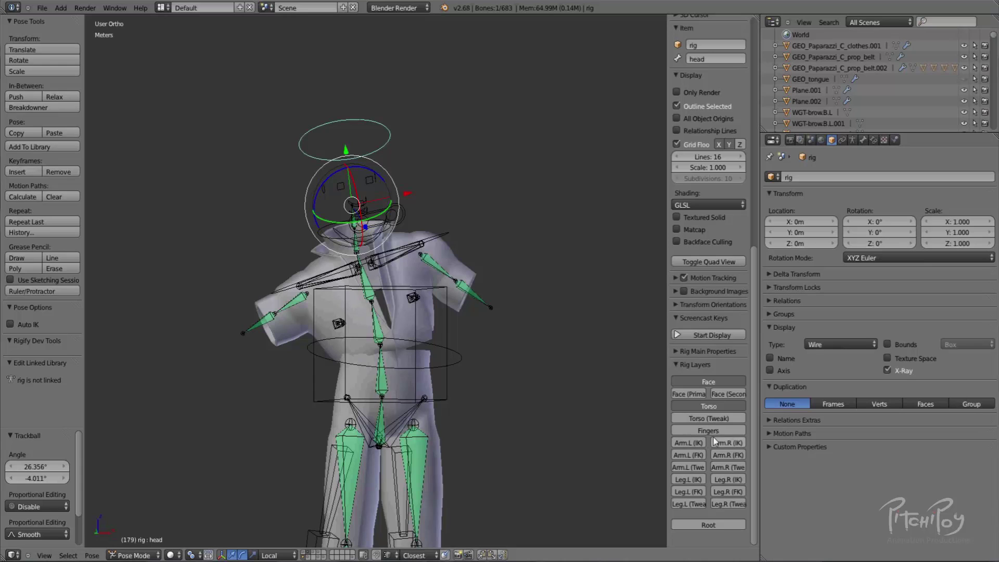
{"action": "left_click", "coordinate": [728, 443]}
{"action": "left_click", "coordinate": [688, 443]}
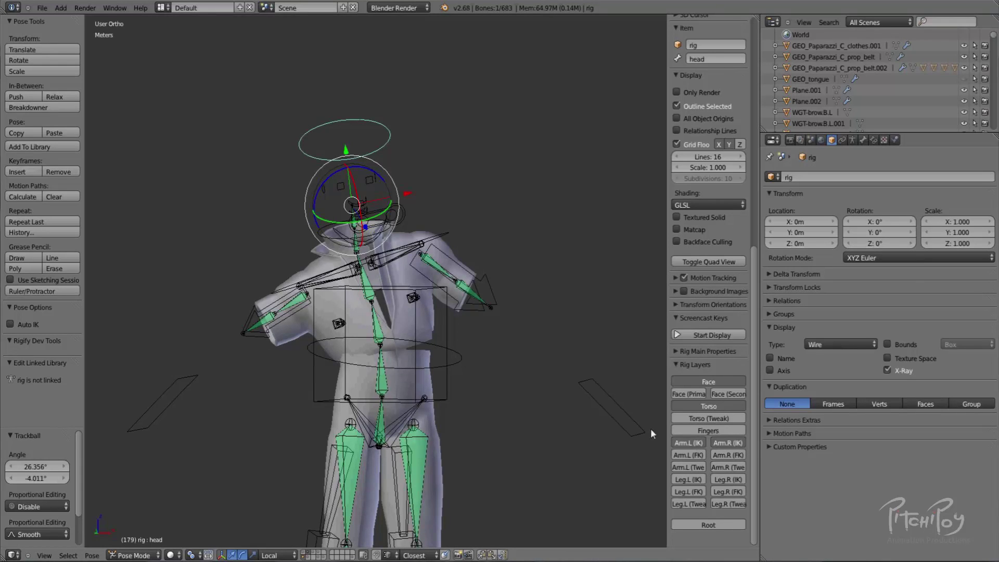
Move the left hand IK control about -13.2, 4.4, -11 cm and the right one about 11.9, -3.6, 0 cm in X, Y, Z.
{"action": "right_click", "coordinate": [583, 369]}
{"action": "key", "text": "g"}
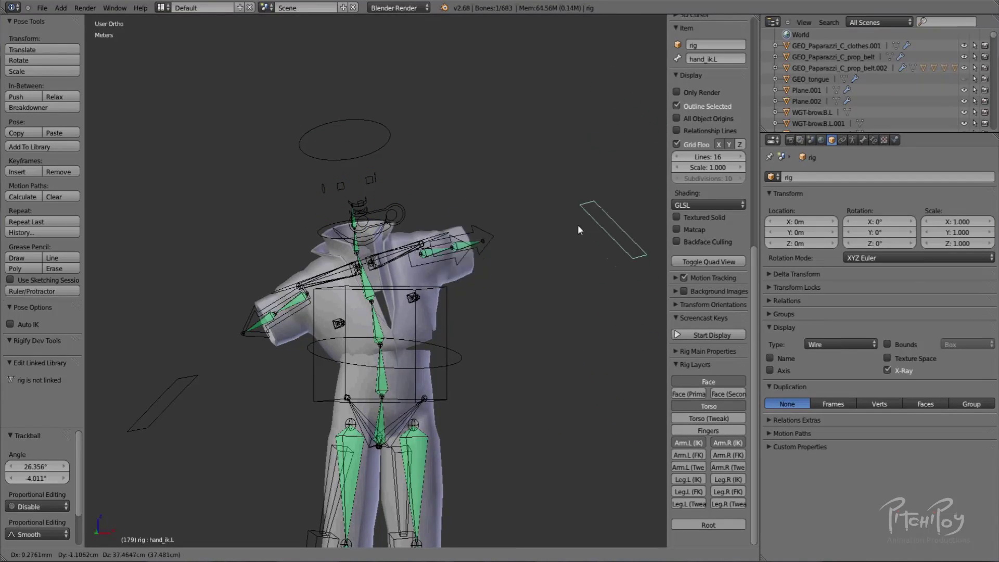
{"action": "left_click", "coordinate": [546, 442]}
{"action": "right_click", "coordinate": [183, 392]}
{"action": "key", "text": "g"}
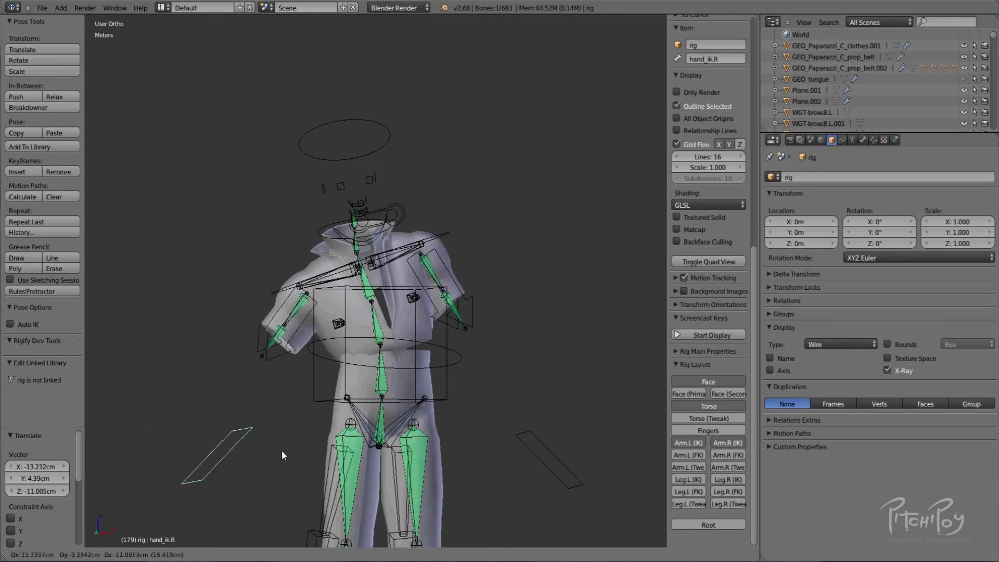
{"action": "left_click", "coordinate": [252, 389]}
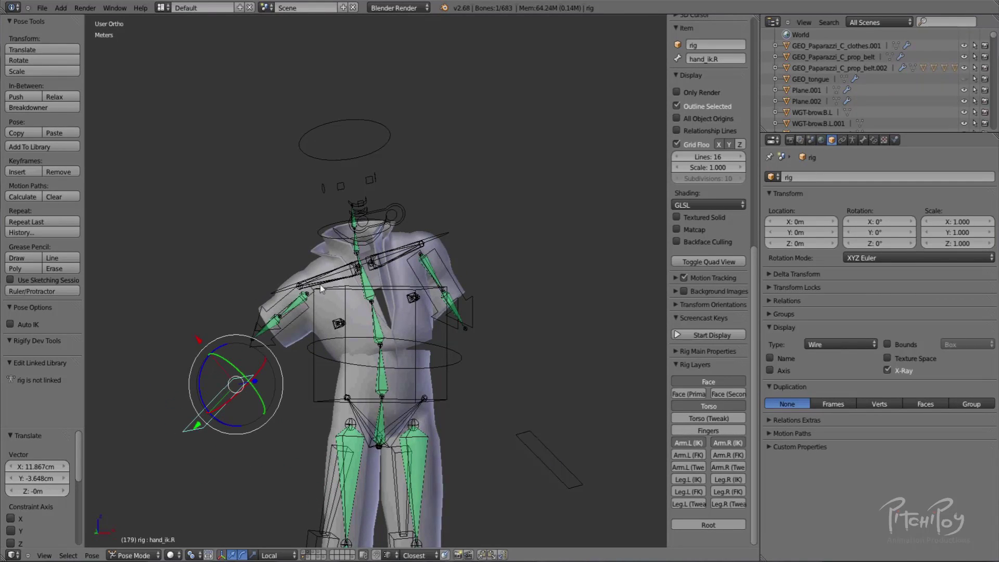
Rotate the chest control by about 52°, and trackball-rotate it further to test how the clothes deform.
{"action": "right_click", "coordinate": [374, 264]}
{"action": "right_click", "coordinate": [363, 259]}
{"action": "key", "text": "r"}
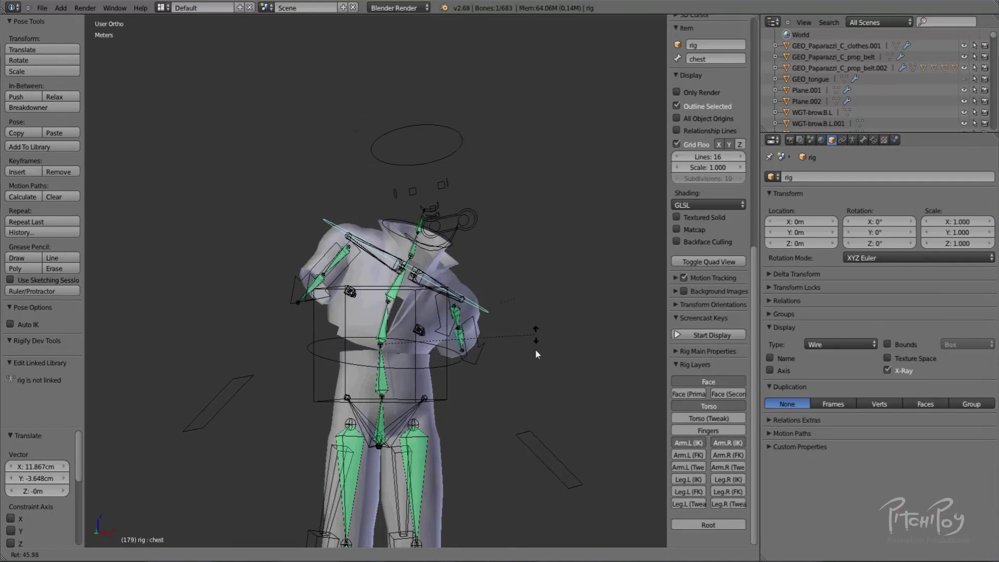
{"action": "left_click", "coordinate": [533, 351]}
{"action": "key", "text": "r"}
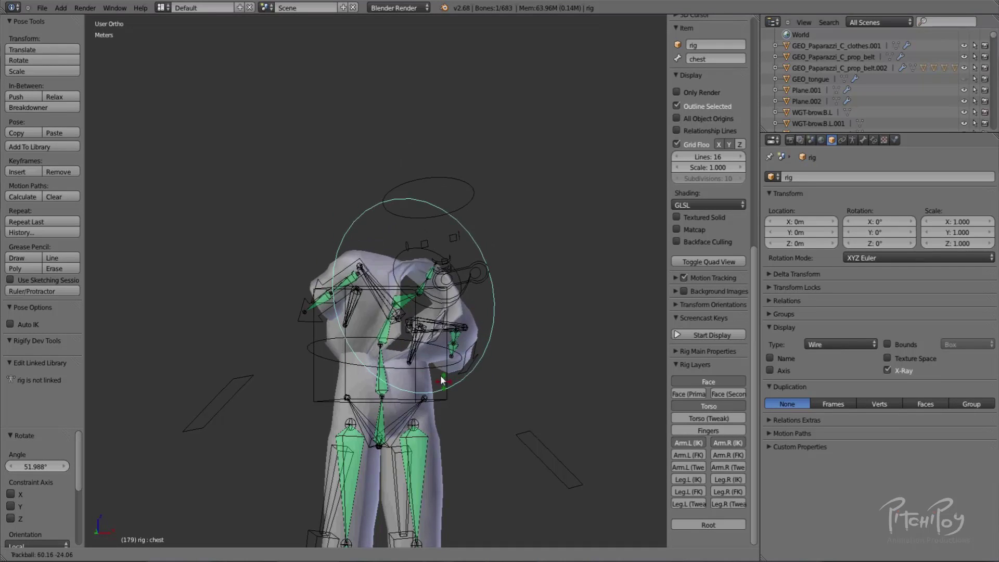
{"action": "left_click", "coordinate": [439, 347]}
Clear the rotation of all the rig's bones after the chest test.
{"action": "key", "text": "a"}
{"action": "key", "text": "a"}
{"action": "key", "text": "alt+r"}
{"action": "key", "text": "a"}
Rotate the hips control by about 4° to test the waist deformation.
{"action": "middle_click_drag", "start_coordinate": [538, 368], "coordinate": [421, 362]}
{"action": "right_click", "coordinate": [422, 351]}
{"action": "right_click", "coordinate": [428, 355]}
{"action": "key", "text": "r"}
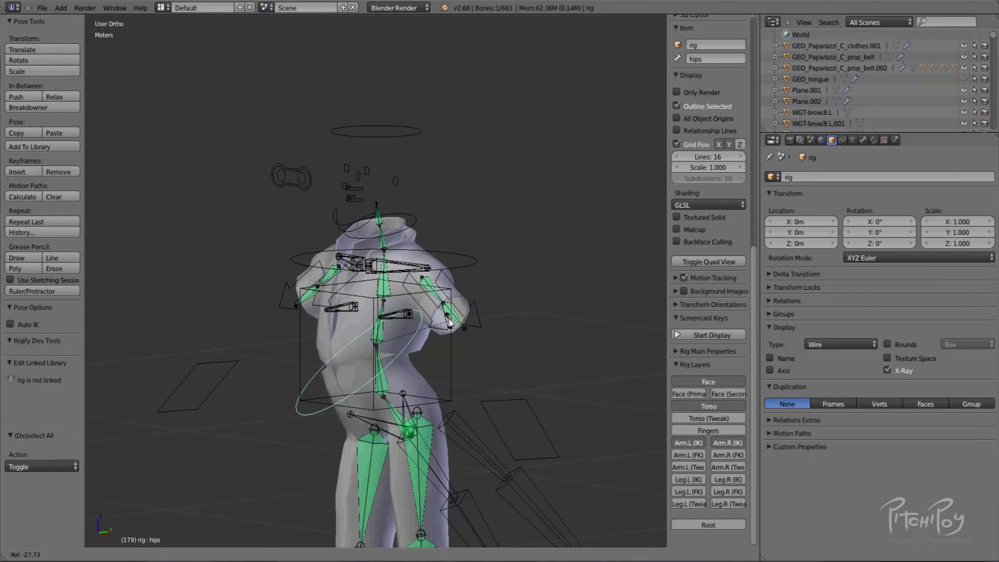
{"action": "left_click", "coordinate": [422, 374]}
Try moving the hips control and inspect the clothes down to the feet.
{"action": "middle_click_drag", "start_coordinate": [408, 377], "coordinate": [452, 221]}
{"action": "key", "text": "g"}
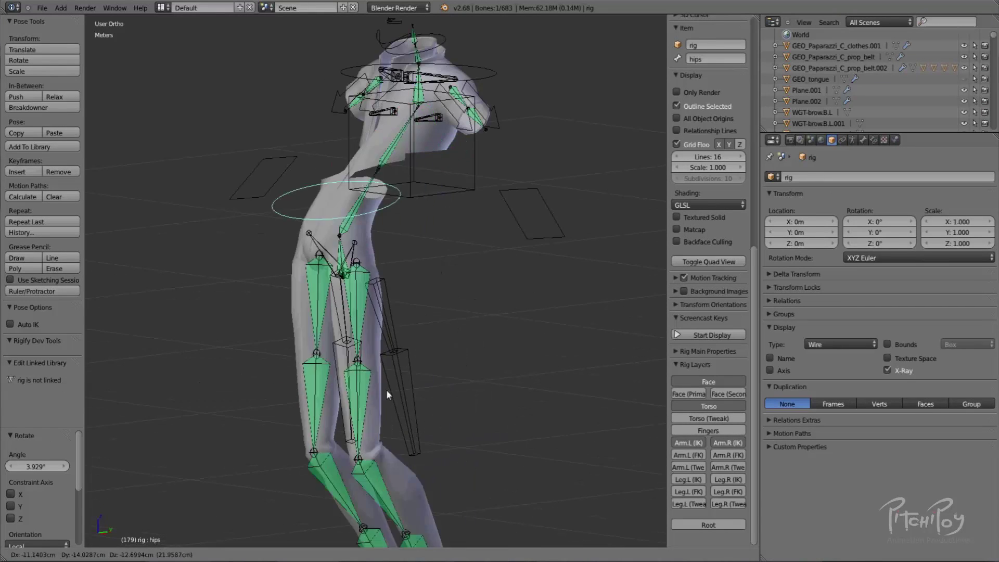
{"action": "right_click", "coordinate": [460, 354]}
{"action": "middle_click_drag", "start_coordinate": [430, 508], "coordinate": [457, 313], "text": "shift"}
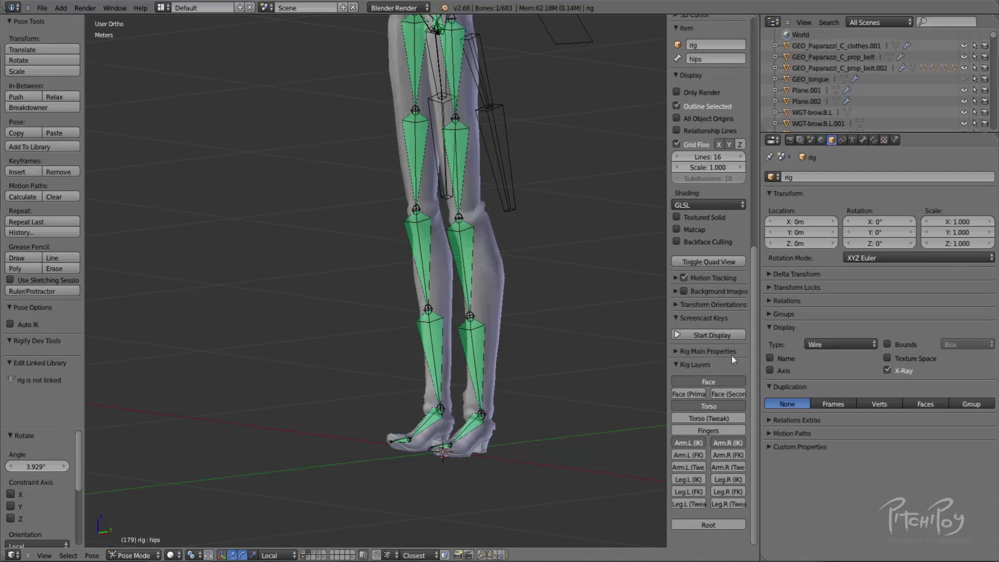
{"action": "scroll", "coordinate": [472, 259], "scroll_direction": "up", "scroll_amount": 10, "text": "shift"}
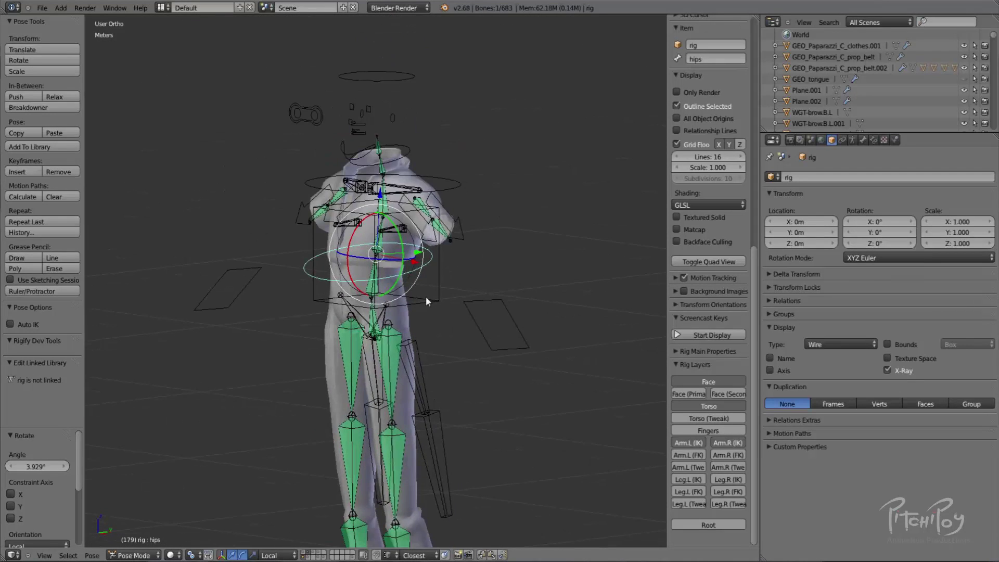
Show the body mesh together with the clothes and rotate the torso control by about -6° and about -13°.
{"action": "right_click", "coordinate": [428, 302]}
{"action": "key", "text": "r"}
{"action": "left_click", "coordinate": [426, 264]}
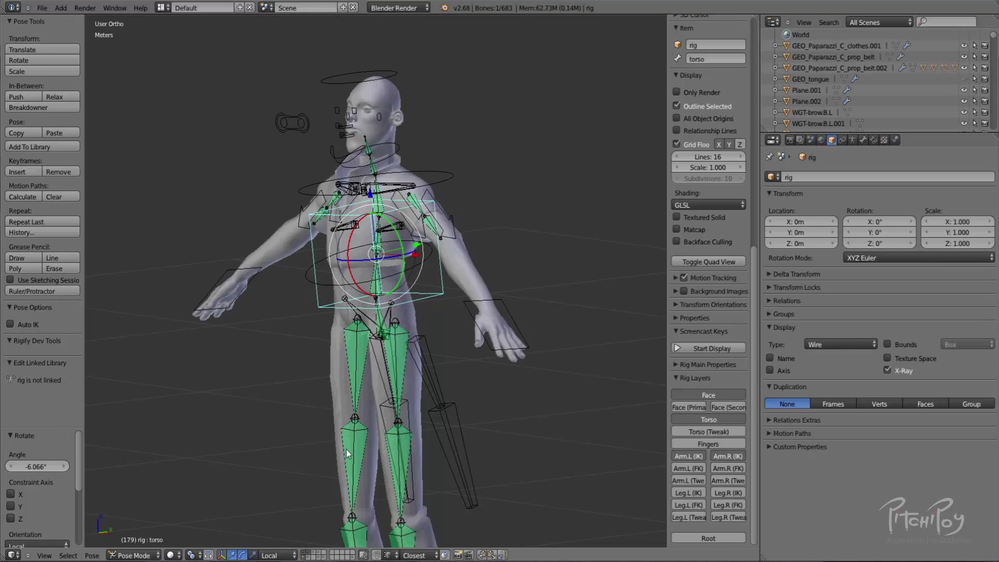
{"action": "scroll", "coordinate": [503, 293], "scroll_direction": "up", "scroll_amount": 2}
{"action": "key", "text": "r"}
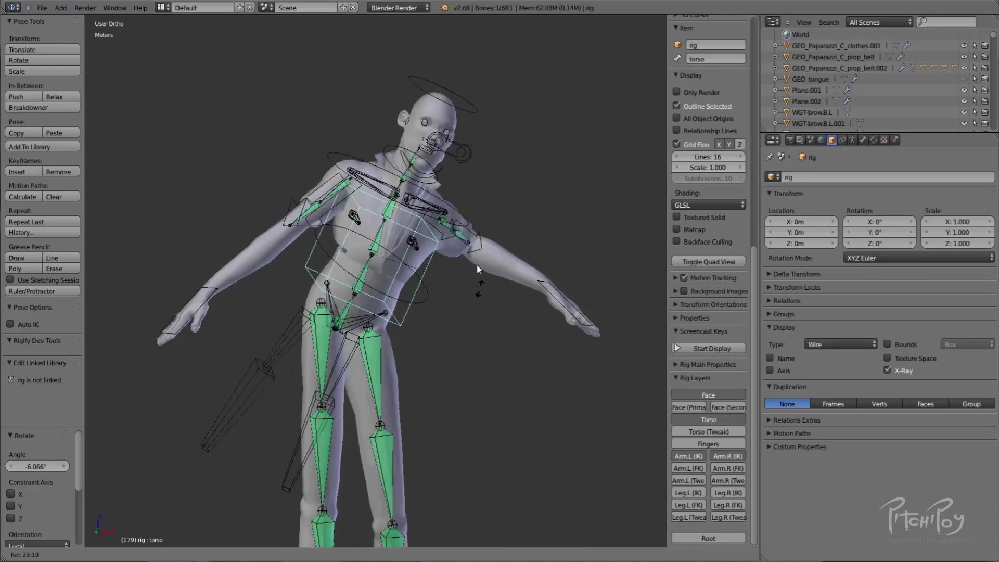
{"action": "left_click", "coordinate": [423, 123]}
Trackball-rotate the head control by about -8.6° and 6.9°.
{"action": "right_click", "coordinate": [362, 78]}
{"action": "key", "text": "r"}
{"action": "key", "text": "r"}
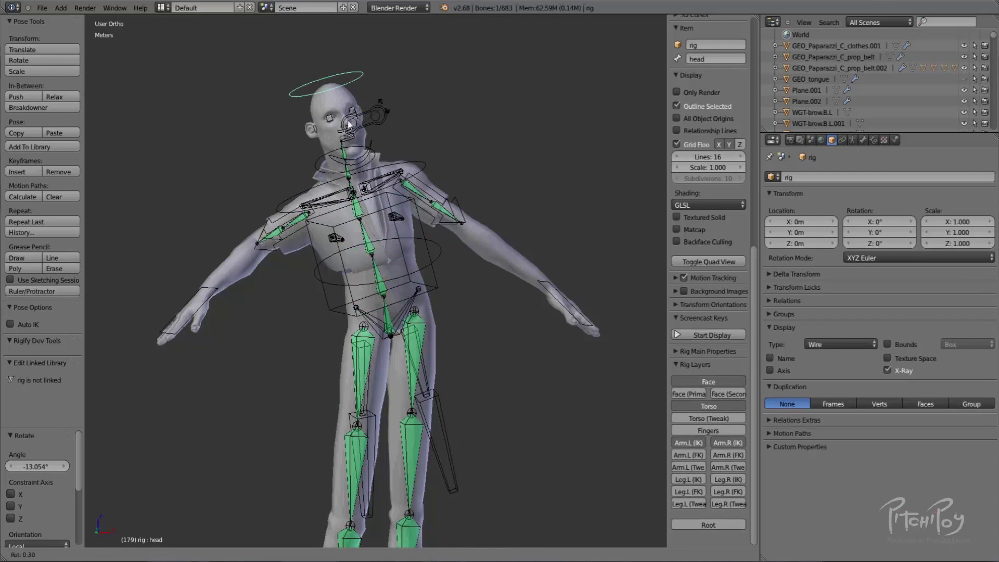
{"action": "left_click", "coordinate": [373, 104]}
{"action": "scroll", "coordinate": [394, 198], "scroll_direction": "up", "scroll_amount": 3}
{"action": "middle_click_drag", "start_coordinate": [395, 199], "coordinate": [440, 390], "text": "shift"}
{"action": "scroll", "coordinate": [439, 389], "scroll_direction": "up", "scroll_amount": 3}
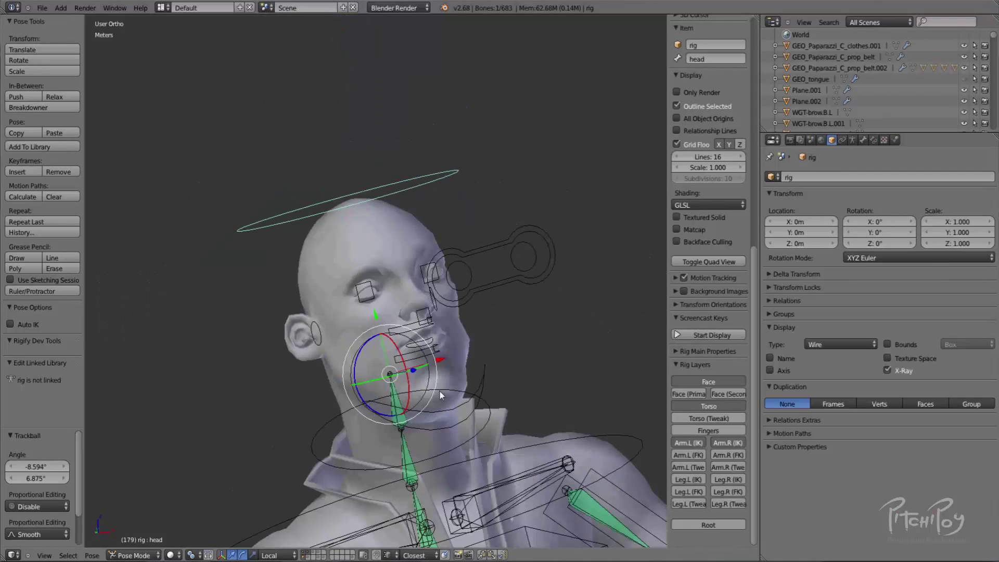
Trackball-rotate the head control to turn the face sideways, finishing with a rotation of 0° and about -24.6°.
{"action": "key", "text": "r"}
{"action": "key", "text": "r"}
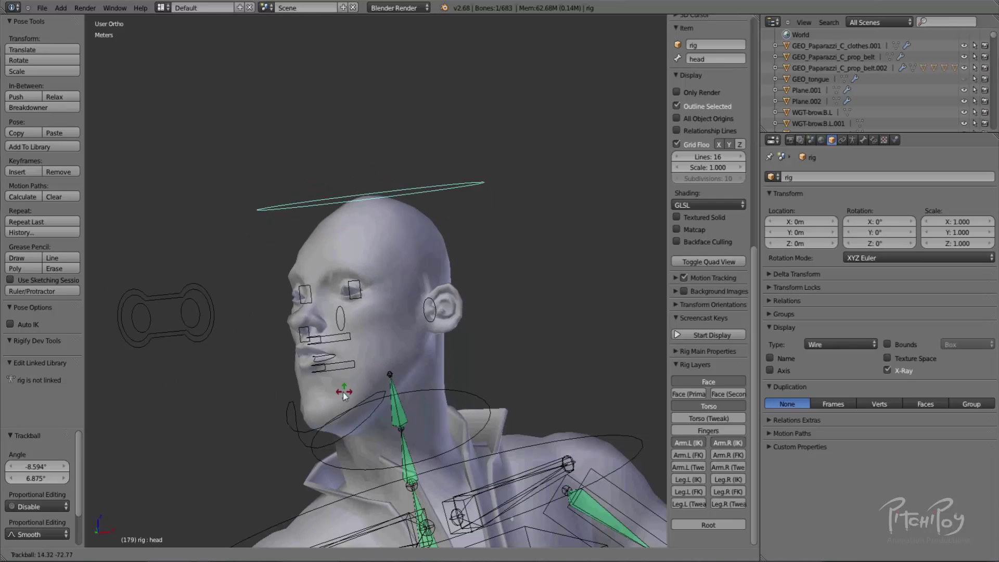
{"action": "left_click", "coordinate": [344, 394]}
{"action": "middle_click_drag", "start_coordinate": [398, 424], "coordinate": [379, 197], "text": "shift"}
{"action": "key", "text": "r"}
{"action": "key", "text": "r"}
{"action": "left_click", "coordinate": [328, 232]}
{"action": "scroll", "coordinate": [470, 385], "scroll_direction": "down", "scroll_amount": 2}
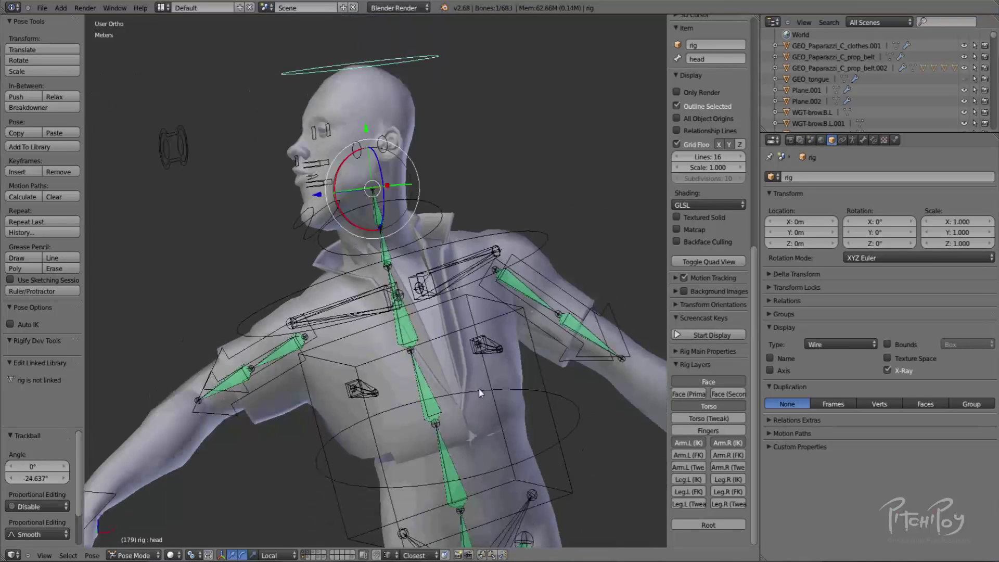
Trackball-rotate the chest control by about 18.9° and -41.8° to bend the upper body.
{"action": "right_click", "coordinate": [476, 280]}
{"action": "right_click", "coordinate": [477, 279]}
{"action": "key", "text": "r"}
{"action": "key", "text": "r"}
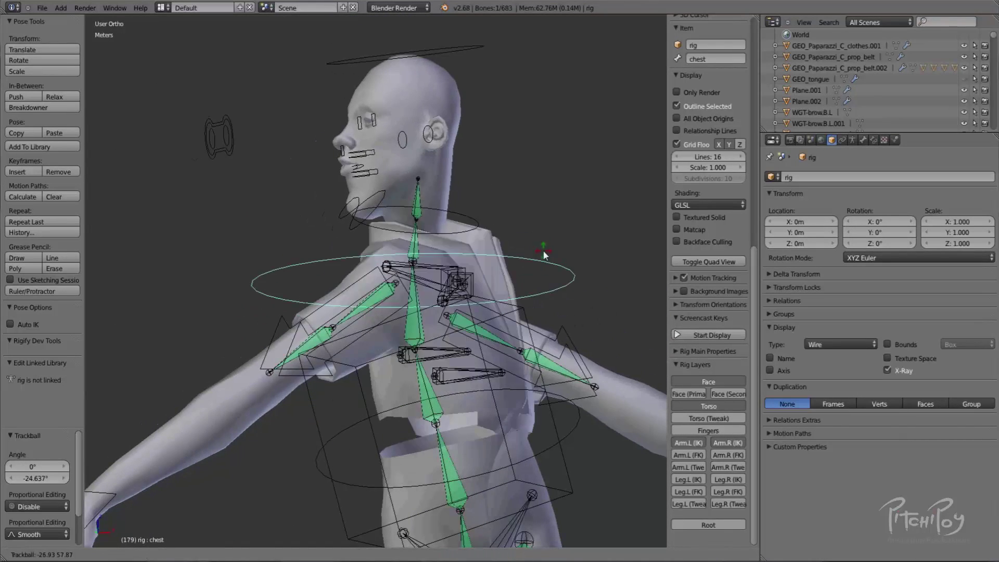
{"action": "left_click", "coordinate": [451, 300]}
{"action": "mouse_move", "coordinate": [451, 300]}
{"action": "middle_mouse_down"}
{"action": "mouse_move", "coordinate": [520, 330]}
{"action": "mouse_move", "coordinate": [602, 301]}
{"action": "mouse_move", "coordinate": [454, 313]}
{"action": "middle_mouse_up"}
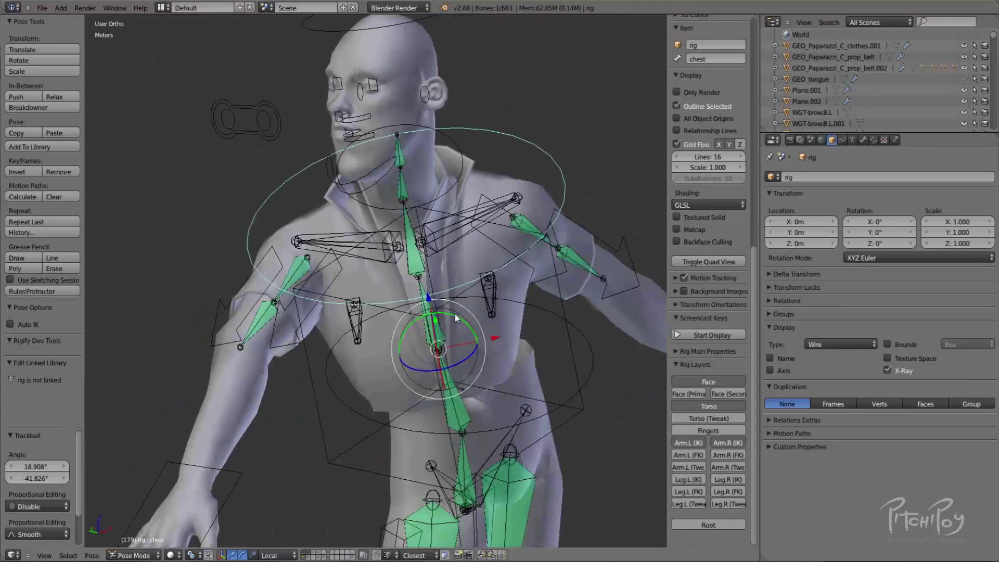
Clear the rotation of every bone to return the torso and head to the rest pose, and deselect all bones.
{"action": "key", "text": "a"}
{"action": "key", "text": "alt+r"}
{"action": "key", "text": "a"}
{"action": "scroll", "coordinate": [484, 336], "scroll_direction": "down", "scroll_amount": 3}
{"action": "middle_click_drag", "start_coordinate": [460, 341], "coordinate": [320, 289], "text": "shift"}
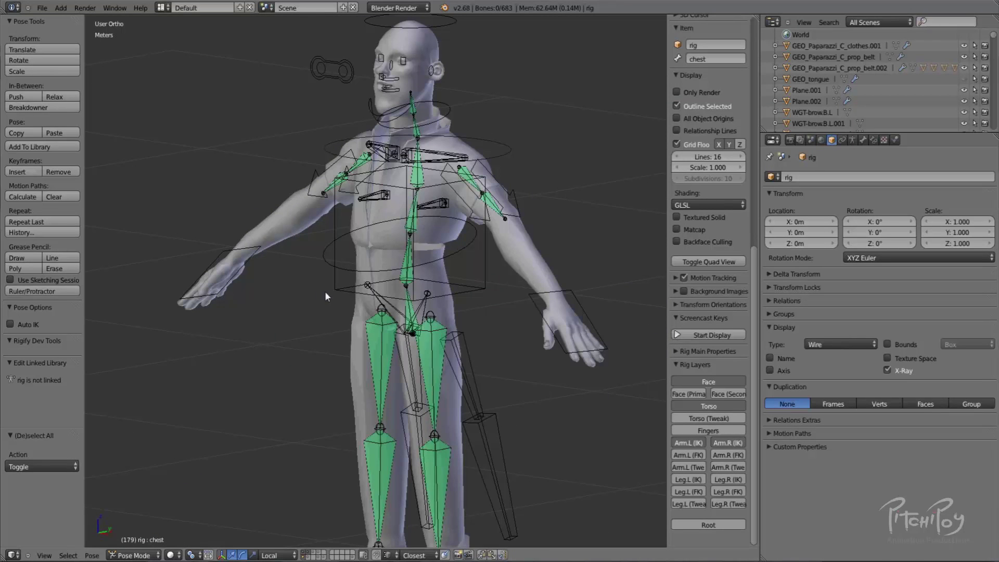
{"action": "mouse_move", "coordinate": [429, 223]}
{"action": "middle_mouse_down"}
{"action": "mouse_move", "coordinate": [367, 262]}
{"action": "mouse_move", "coordinate": [570, 271]}
{"action": "mouse_move", "coordinate": [544, 249]}
{"action": "mouse_move", "coordinate": [316, 257]}
{"action": "mouse_move", "coordinate": [479, 239]}
{"action": "mouse_move", "coordinate": [495, 223]}
{"action": "mouse_move", "coordinate": [424, 224]}
{"action": "middle_mouse_up"}
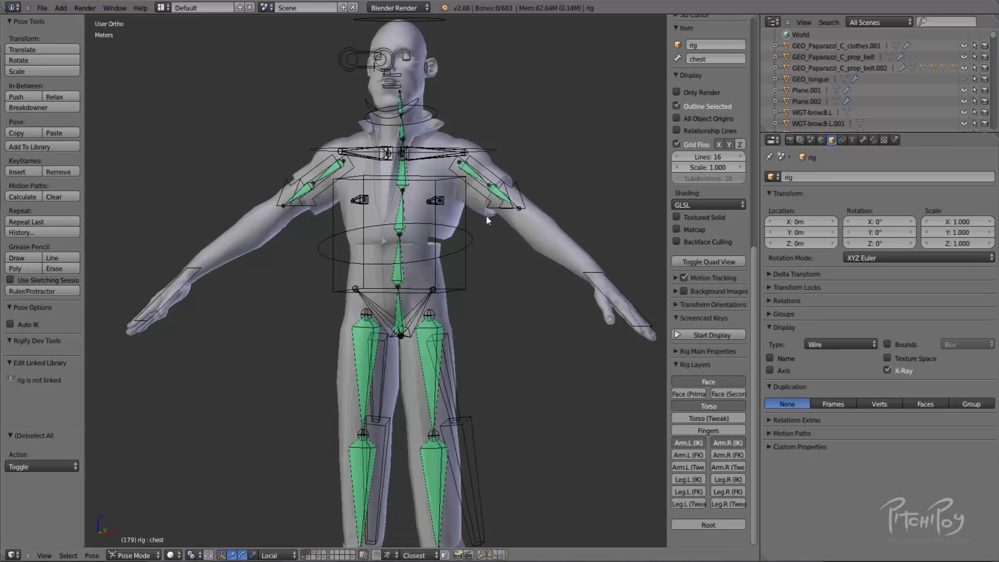
Select the GEO_Paparazzi_C_clothes mesh and switch it to weight painting to inspect the left upper arm bone's weights.
{"action": "scroll", "coordinate": [481, 195], "scroll_direction": "up", "scroll_amount": 3}
{"action": "right_click", "coordinate": [588, 136]}
{"action": "right_click", "coordinate": [580, 125]}
{"action": "right_click", "coordinate": [595, 97]}
{"action": "right_click", "coordinate": [595, 90]}
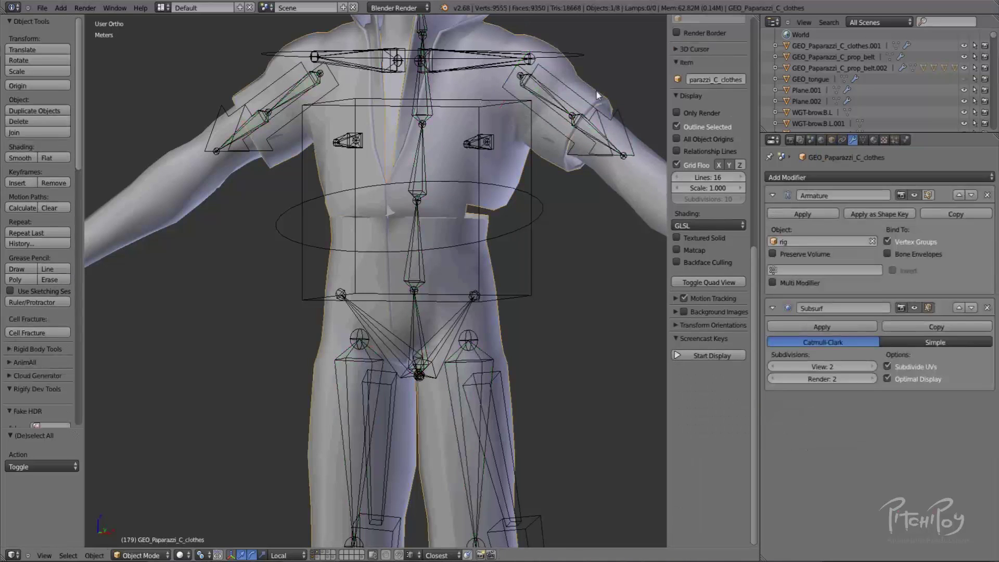
{"action": "right_click", "coordinate": [539, 89]}
{"action": "right_click", "coordinate": [576, 68]}
{"action": "key", "text": "ctrl+Tab"}
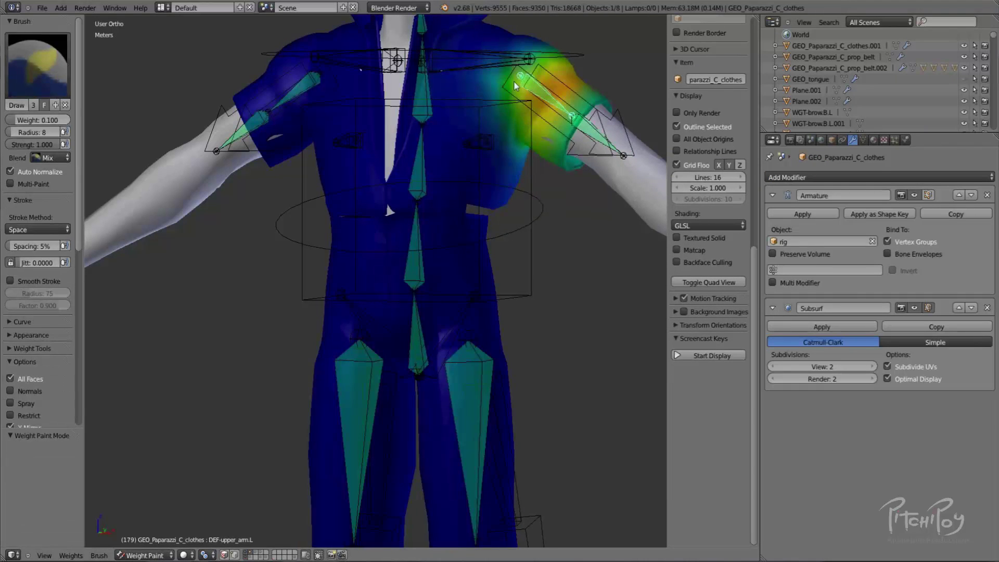
Display the clothes mesh's weights for the left shoulder control and the neck bone.
{"action": "middle_click_drag", "start_coordinate": [497, 75], "coordinate": [514, 216], "text": "shift"}
{"action": "right_click", "coordinate": [490, 202]}
{"action": "right_click", "coordinate": [470, 192]}
{"action": "right_click", "coordinate": [466, 194]}
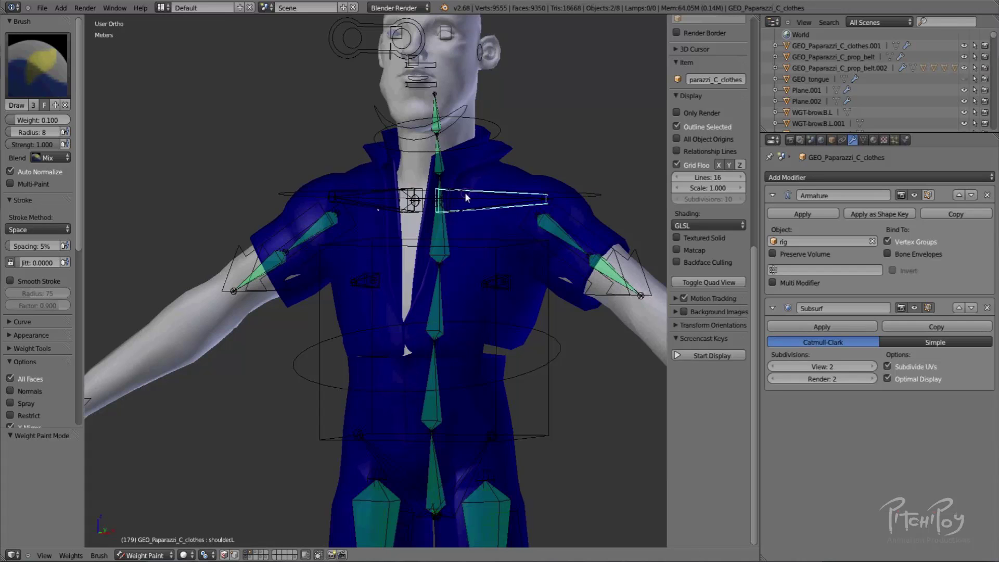
{"action": "right_click", "coordinate": [435, 166]}
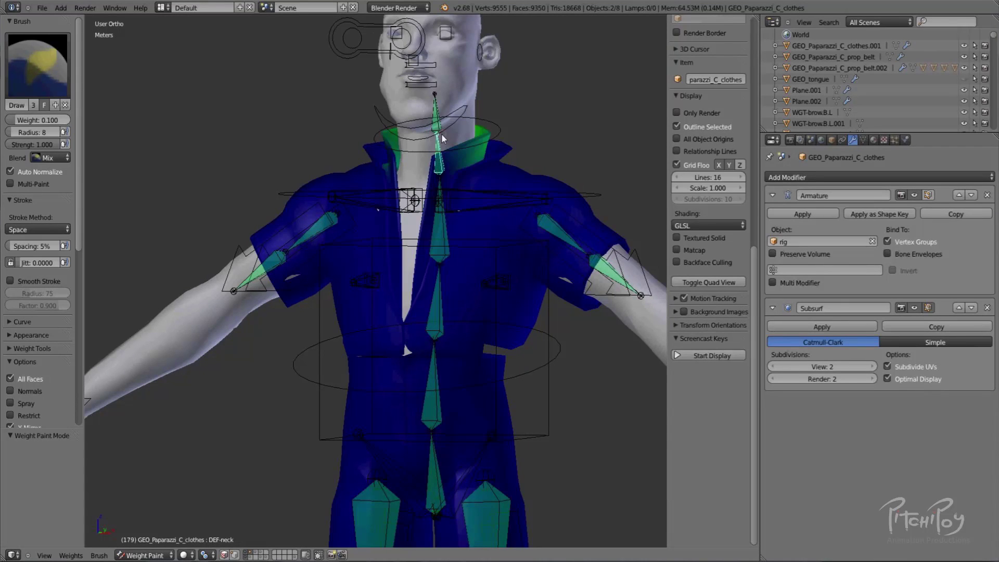
Leave weight painting on the clothes and select the rig's flap.L.002 bone.
{"action": "key", "text": "ctrl+Tab"}
{"action": "scroll", "coordinate": [451, 168], "scroll_direction": "down", "scroll_amount": 3}
{"action": "middle_click_drag", "start_coordinate": [441, 351], "coordinate": [425, 228], "text": "shift"}
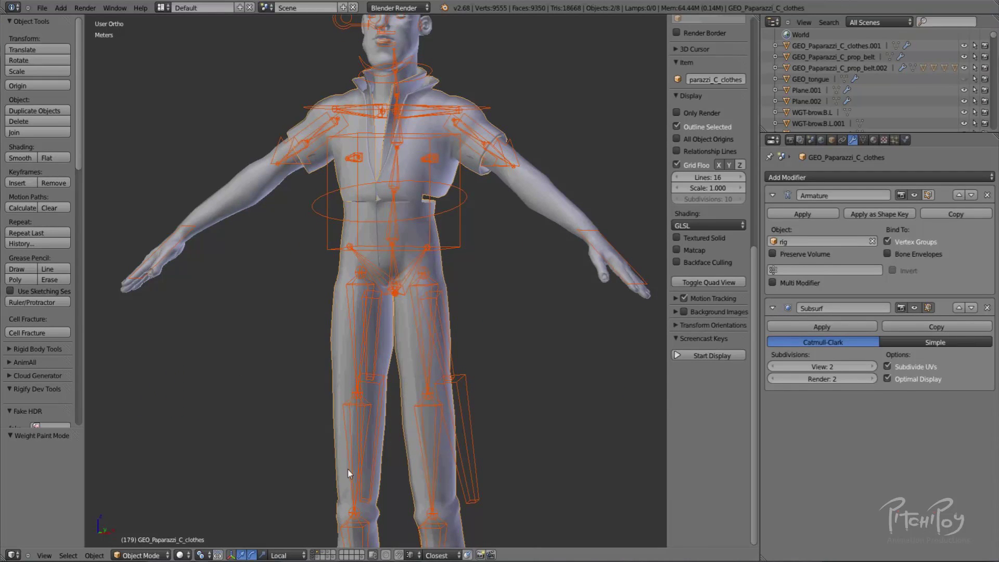
{"action": "middle_click_drag", "start_coordinate": [347, 469], "coordinate": [335, 366], "text": "shift"}
{"action": "right_click", "coordinate": [448, 300]}
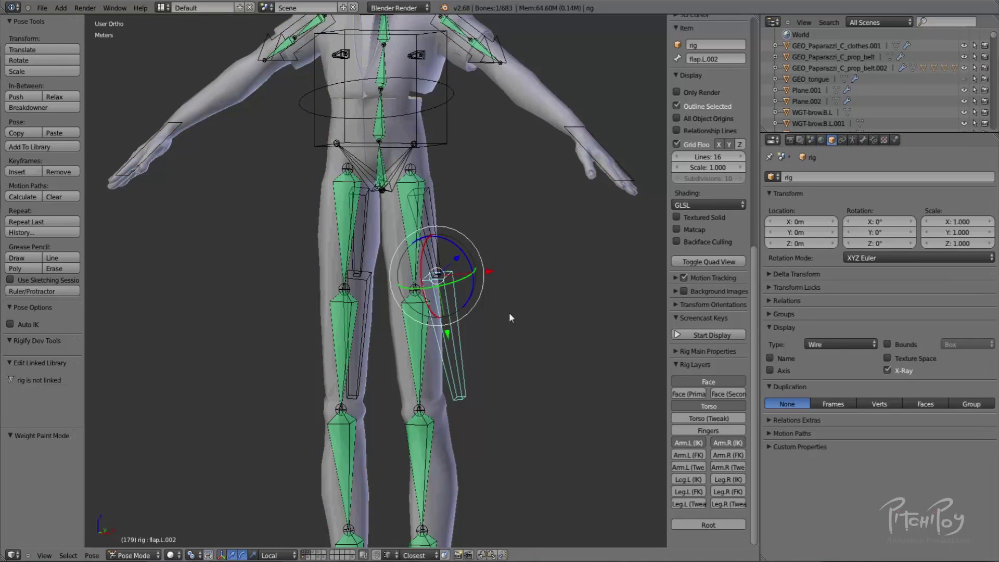
{"action": "scroll", "coordinate": [509, 312], "scroll_direction": "down", "scroll_amount": 1}
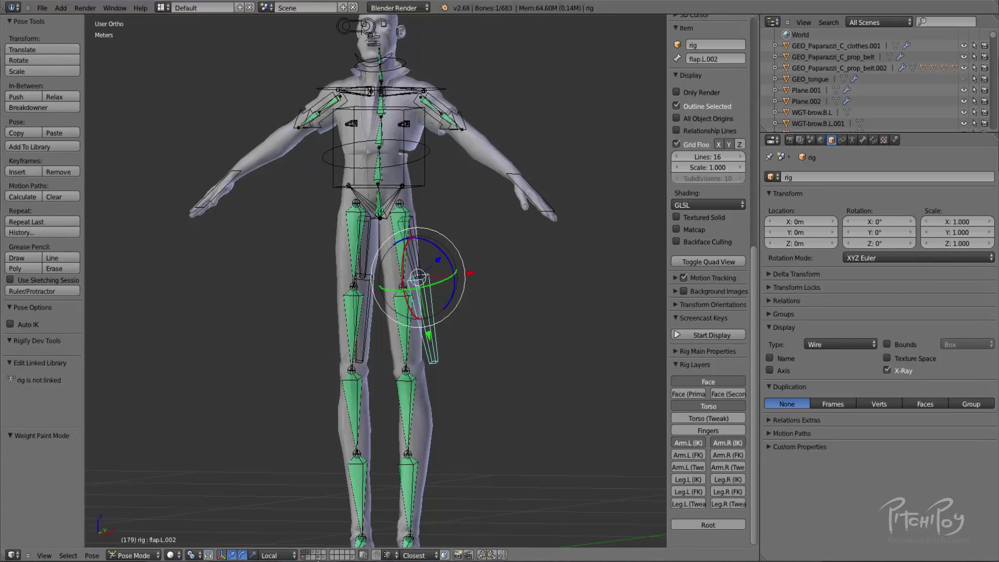
Isolate the layer holding the low-poly body mesh and add the clothes layer to the display.
{"action": "left_click", "coordinate": [320, 557], "text": "shift"}
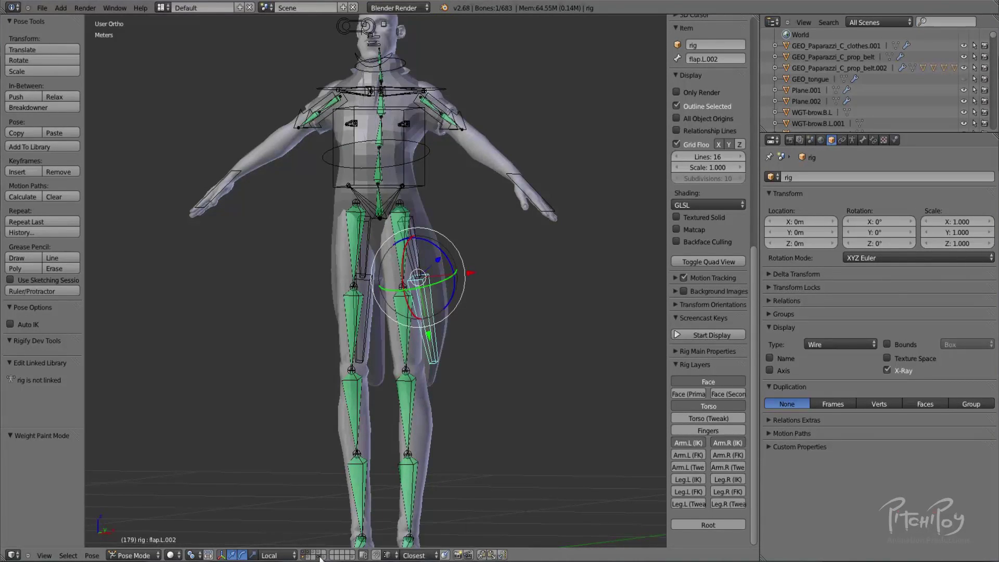
{"action": "middle_click_drag", "start_coordinate": [356, 262], "coordinate": [331, 338]}
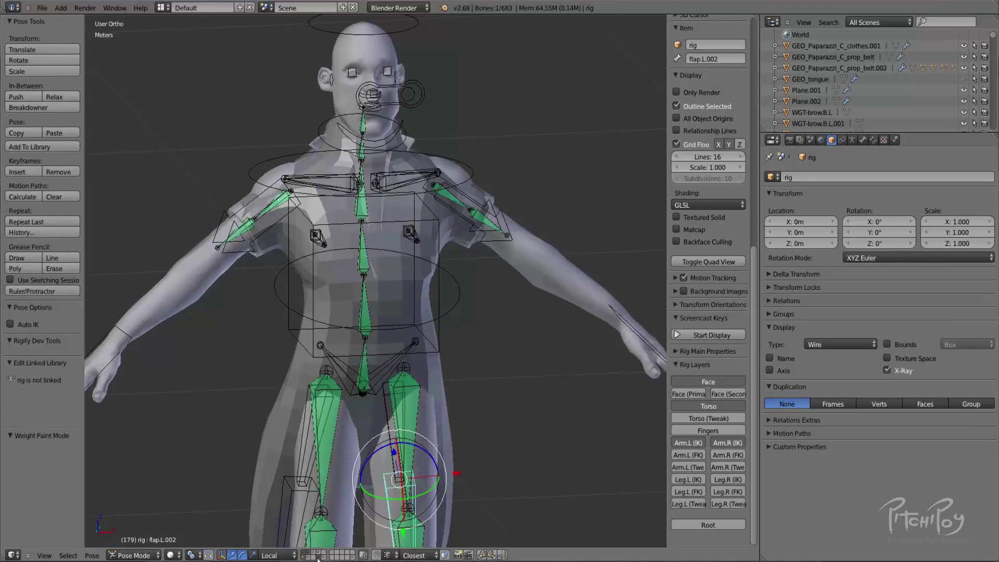
{"action": "left_click", "coordinate": [320, 558]}
{"action": "scroll", "coordinate": [370, 445], "scroll_direction": "down", "scroll_amount": 3}
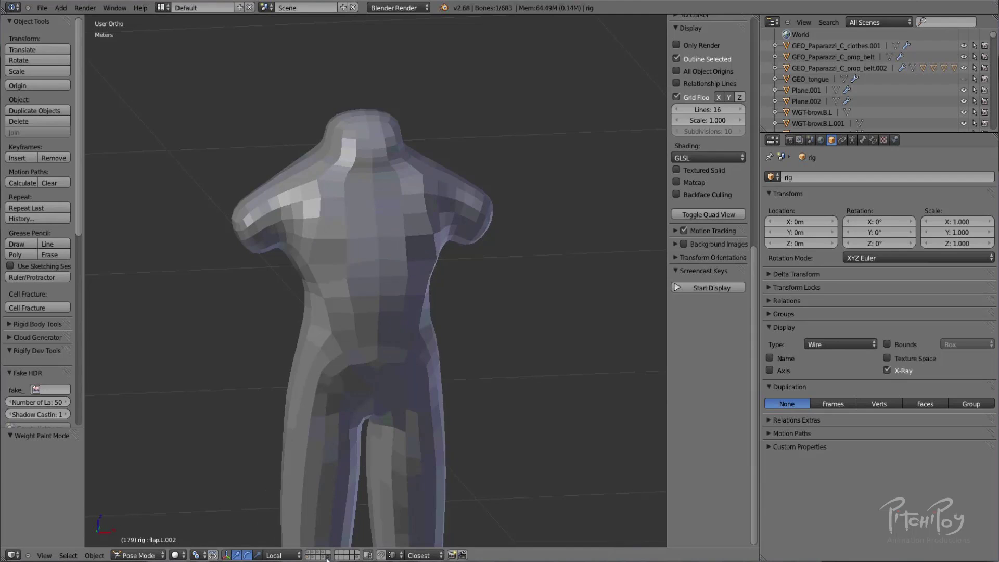
{"action": "middle_click_drag", "start_coordinate": [369, 445], "coordinate": [305, 439]}
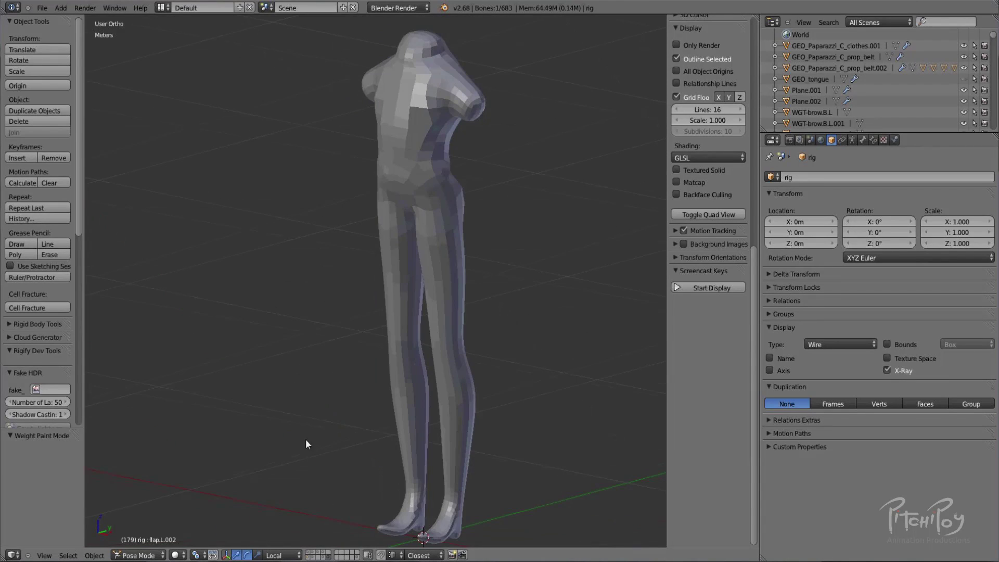
{"action": "left_click", "coordinate": [314, 555], "text": "shift"}
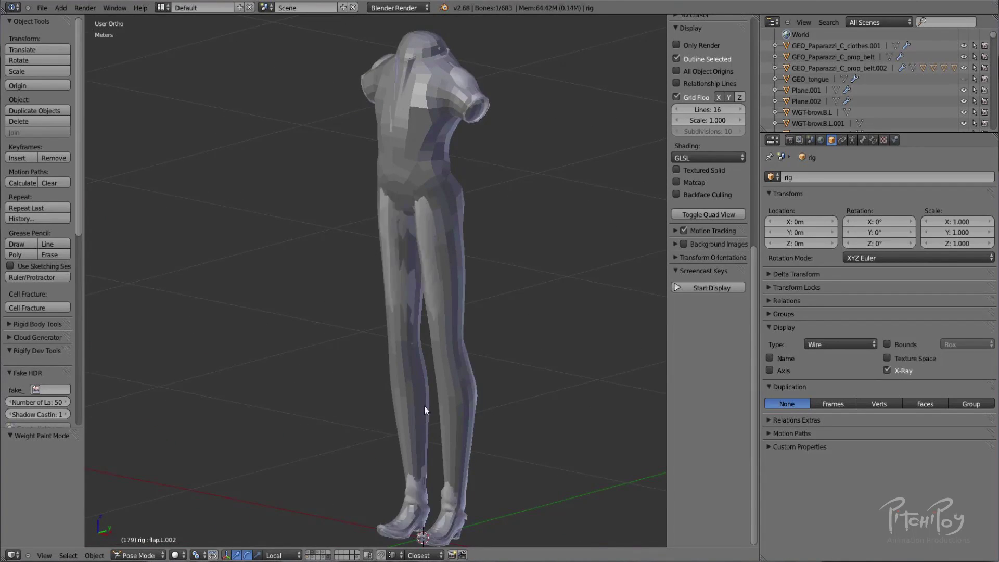
Select the low-poly Plane.001 mesh in wireframe and move it about 51.9 cm along X, beside the clothes.
{"action": "key", "text": "z"}
{"action": "right_click", "coordinate": [457, 346]}
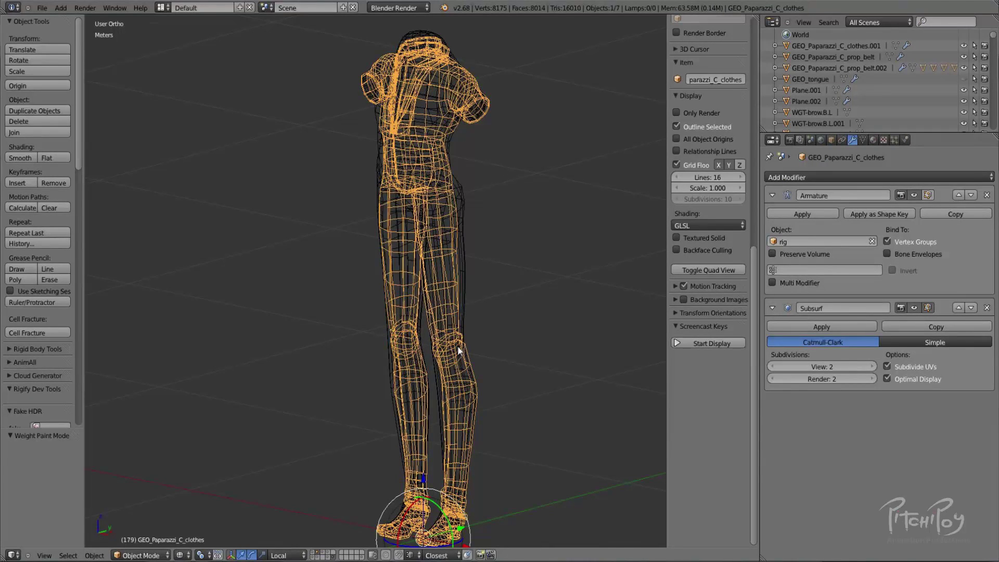
{"action": "right_click", "coordinate": [464, 300]}
{"action": "key", "text": "KP_1"}
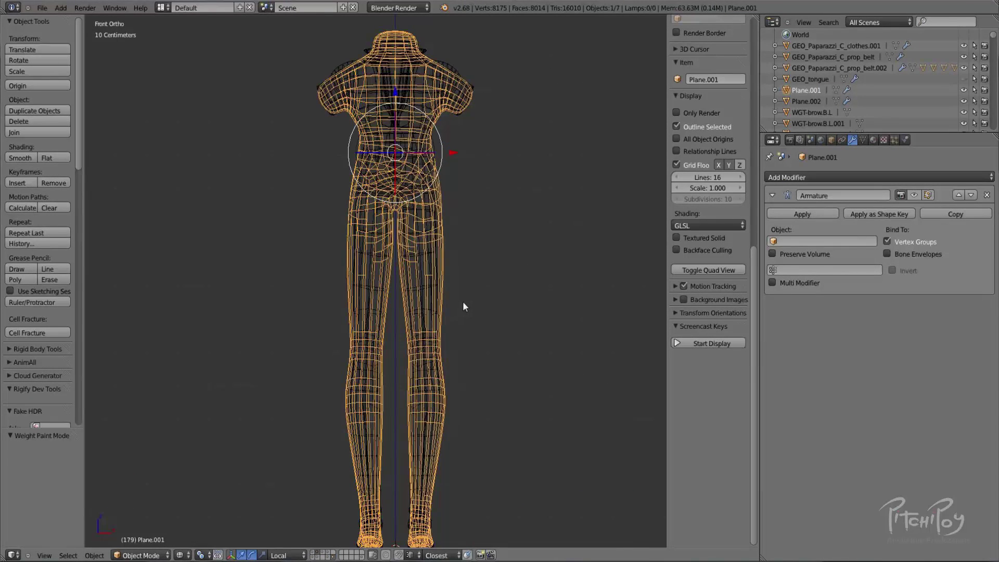
{"action": "key", "text": "g"}
{"action": "key", "text": "x"}
{"action": "left_click", "coordinate": [624, 302]}
{"action": "key", "text": "z"}
Compare the shape of the clothes mesh with the low-poly Plane.001 mesh, especially around the collar, front opening and legs.
{"action": "middle_click_drag", "start_coordinate": [521, 109], "coordinate": [481, 115]}
{"action": "scroll", "coordinate": [422, 91], "scroll_direction": "up", "scroll_amount": 2}
{"action": "middle_click_drag", "start_coordinate": [424, 47], "coordinate": [319, 220], "text": "shift"}
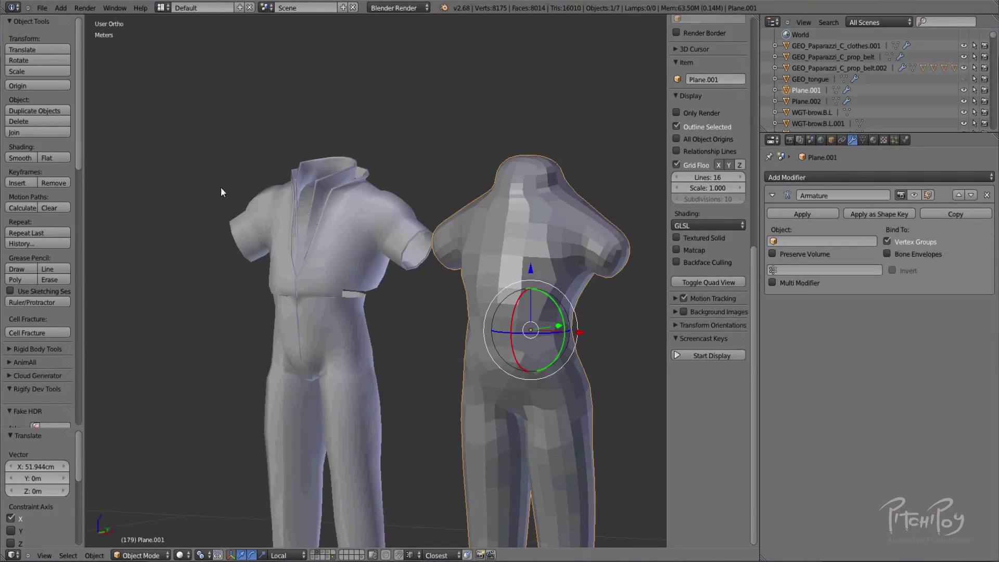
{"action": "middle_click_drag", "start_coordinate": [370, 380], "coordinate": [399, 97], "text": "shift"}
{"action": "scroll", "coordinate": [392, 287], "scroll_direction": "down", "scroll_amount": 5}
{"action": "scroll", "coordinate": [385, 317], "scroll_direction": "up", "scroll_amount": 3}
{"action": "middle_click_drag", "start_coordinate": [382, 332], "coordinate": [411, 413]}
{"action": "scroll", "coordinate": [410, 252], "scroll_direction": "up", "scroll_amount": 4}
{"action": "middle_click_drag", "start_coordinate": [363, 224], "coordinate": [386, 313], "text": "shift"}
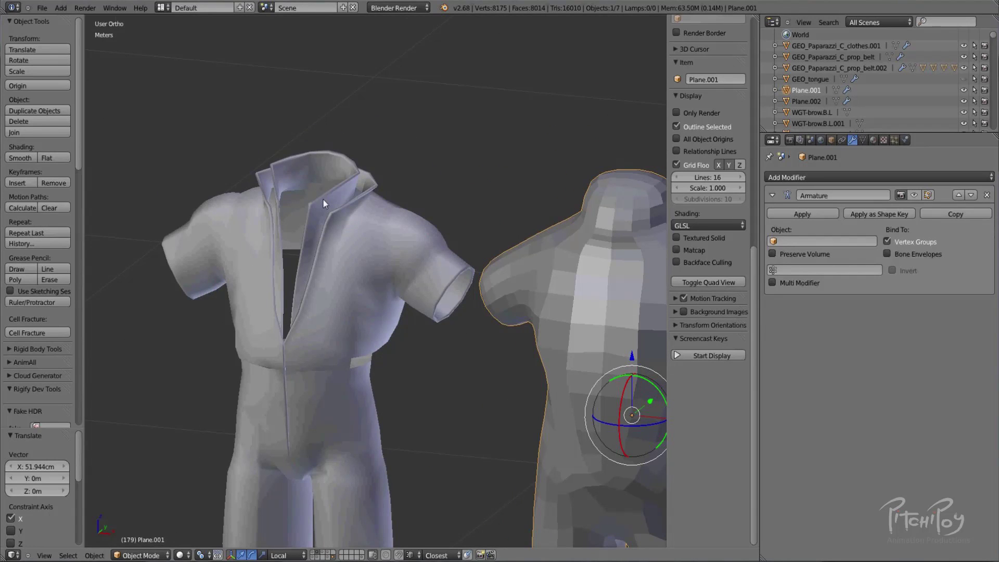
{"action": "middle_click_drag", "start_coordinate": [321, 200], "coordinate": [295, 220]}
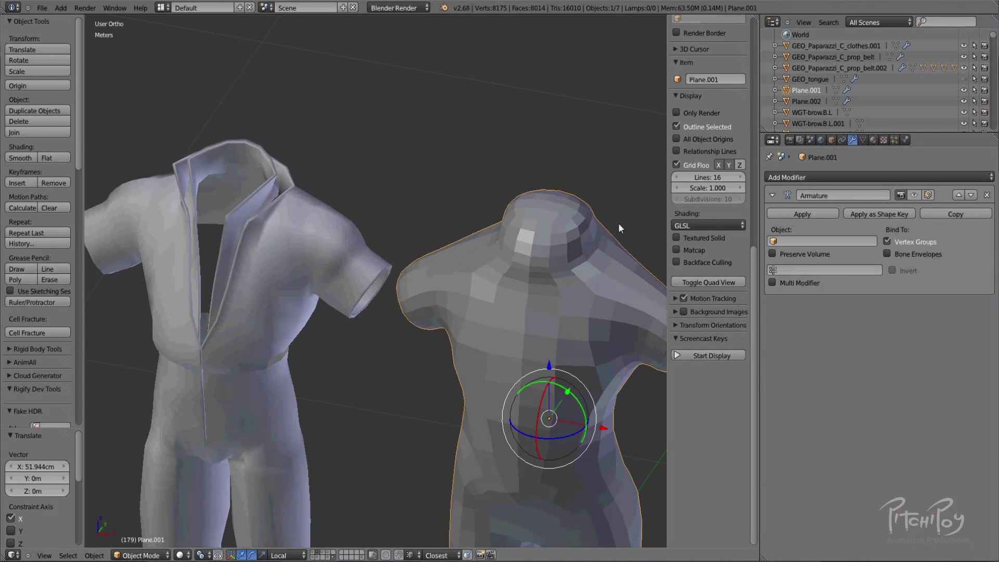
{"action": "middle_click_drag", "start_coordinate": [486, 314], "coordinate": [485, 173]}
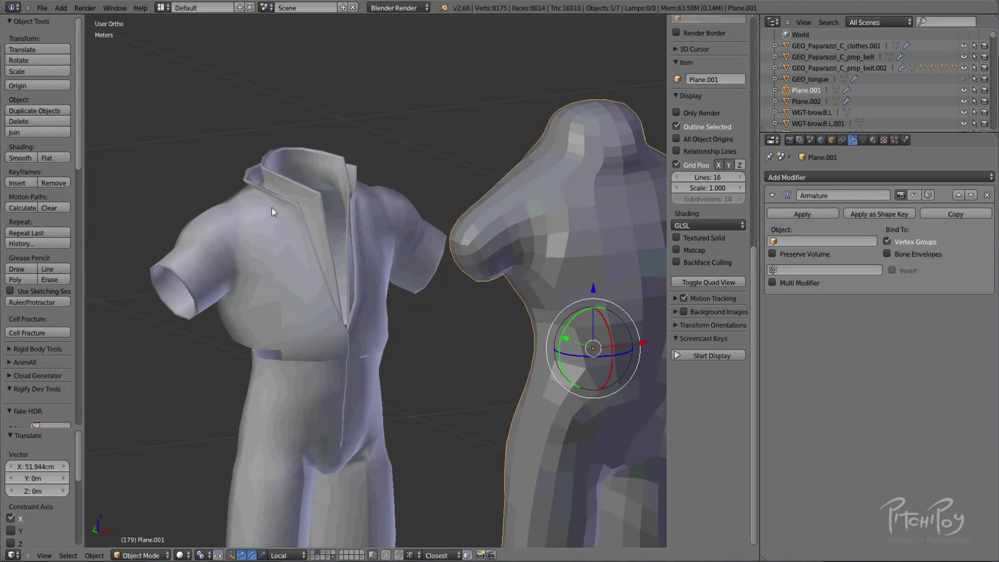
{"action": "middle_click_drag", "start_coordinate": [279, 225], "coordinate": [302, 166]}
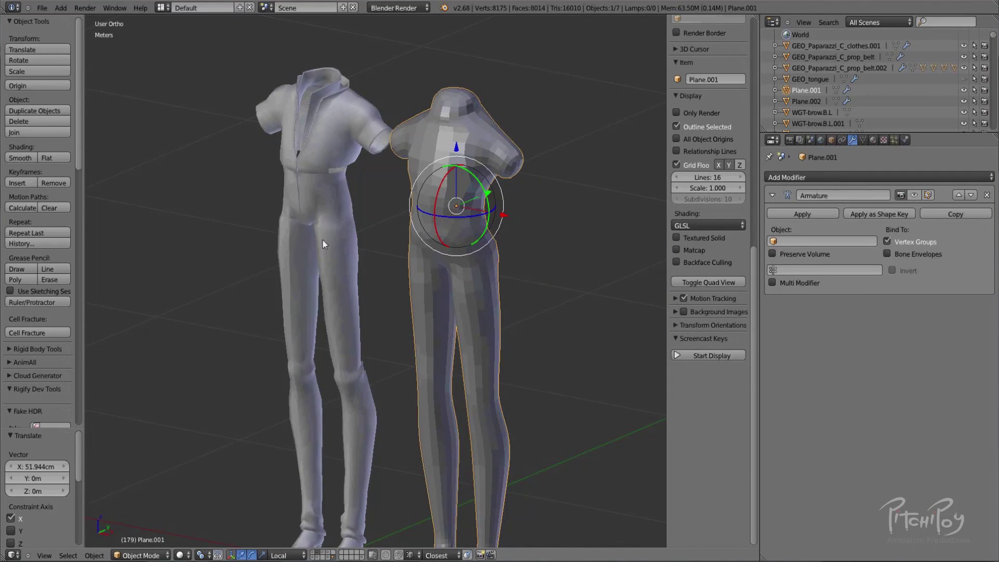
Undo the sideways move of the low-poly Plane.001 mesh to restore it over the clothes.
{"action": "middle_click_drag", "start_coordinate": [480, 245], "coordinate": [305, 238]}
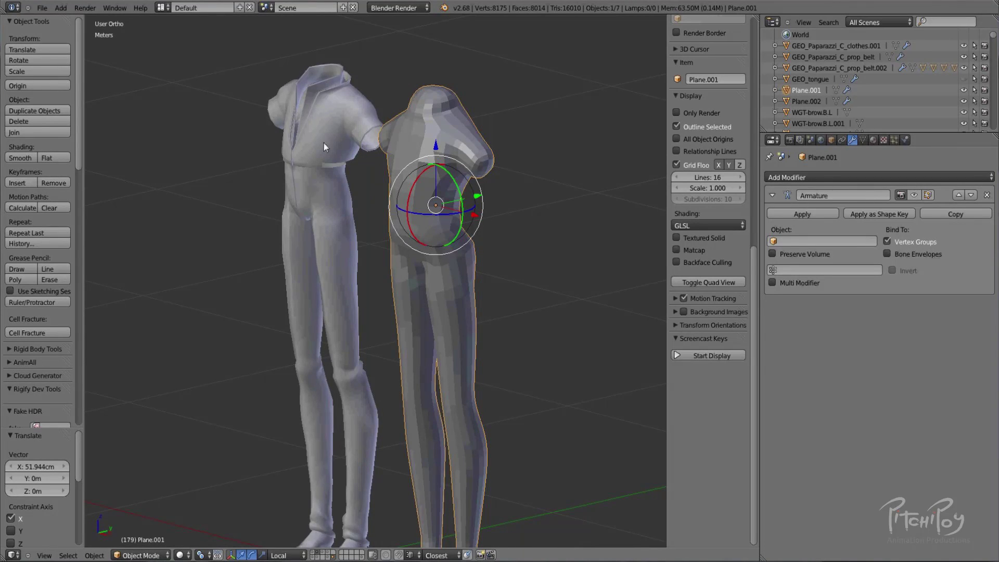
{"action": "right_click", "coordinate": [333, 118]}
{"action": "right_click", "coordinate": [411, 166]}
{"action": "key", "text": "ctrl+z"}
{"action": "key", "text": "ctrl+z"}
{"action": "key", "text": "ctrl+z"}
{"action": "middle_click_drag", "start_coordinate": [317, 265], "coordinate": [374, 276]}
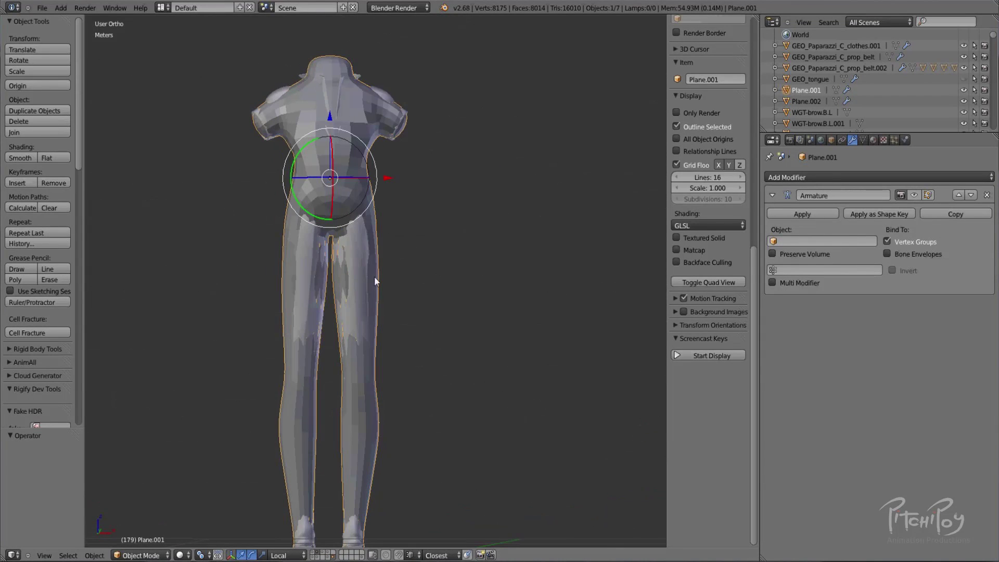
Isolate the low-poly mesh's layer, add the rig's layer instead of the metarig's, and select the rig's DEF-thigh.L bone.
{"action": "left_click", "coordinate": [333, 557]}
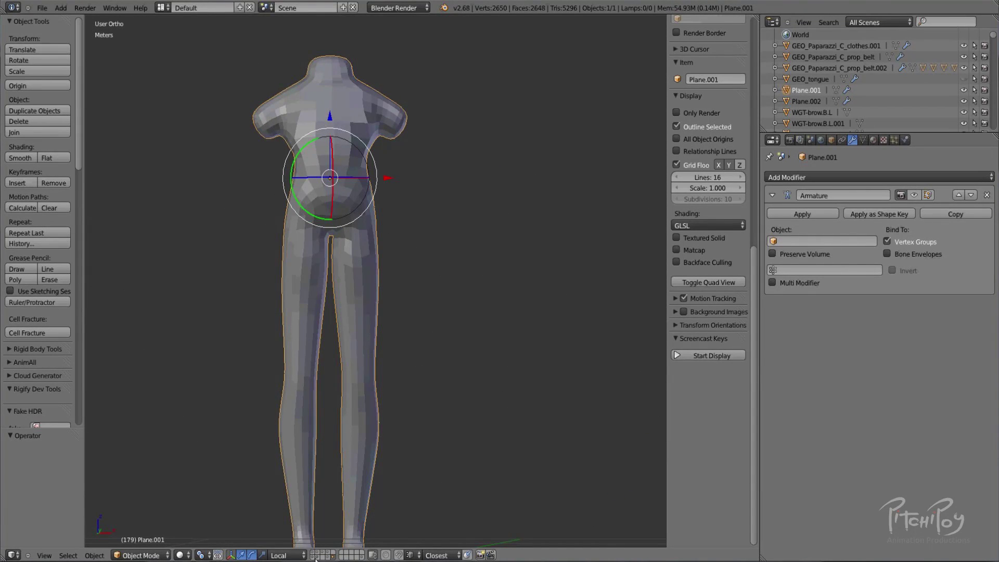
{"action": "left_click", "coordinate": [316, 557], "text": "shift"}
{"action": "right_click", "coordinate": [442, 160]}
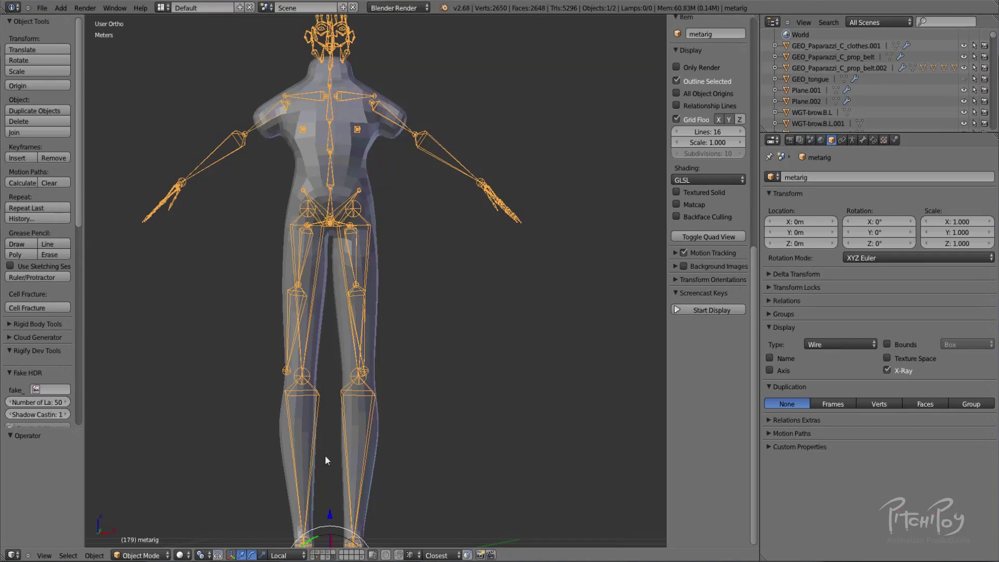
{"action": "key", "text": "a"}
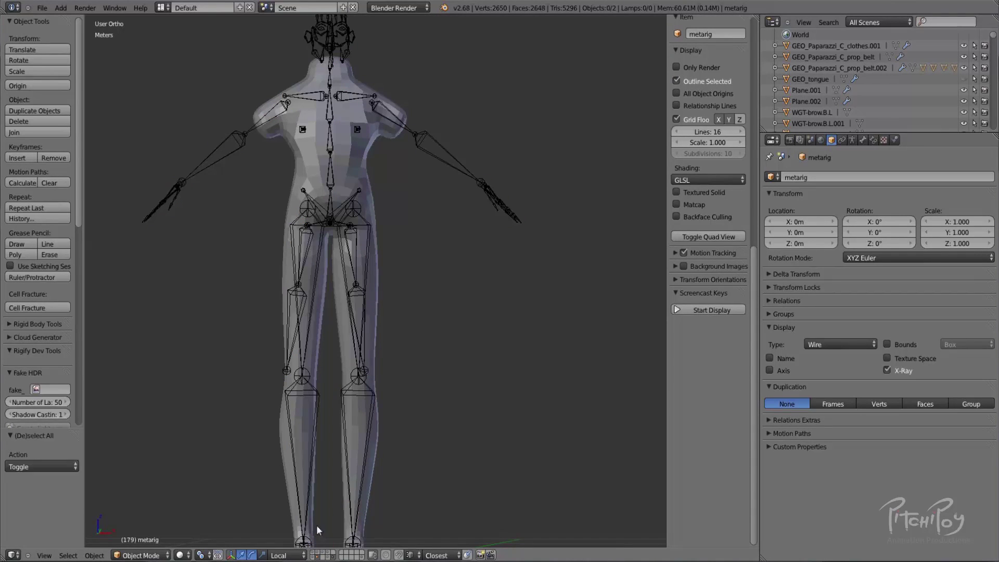
{"action": "left_click", "coordinate": [317, 557], "text": "shift"}
{"action": "left_click", "coordinate": [322, 558], "text": "shift"}
{"action": "right_click", "coordinate": [339, 230]}
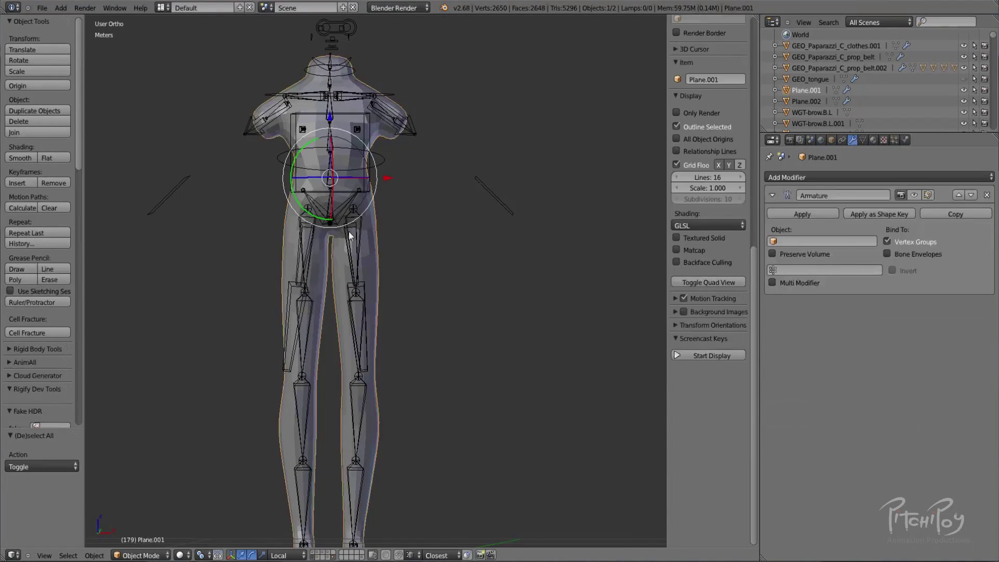
{"action": "right_click", "coordinate": [350, 233]}
Hide the rig's visible control bone layers, including Torso, leaving only the deform bones displayed around the body.
{"action": "middle_click_drag", "start_coordinate": [477, 256], "coordinate": [378, 262]}
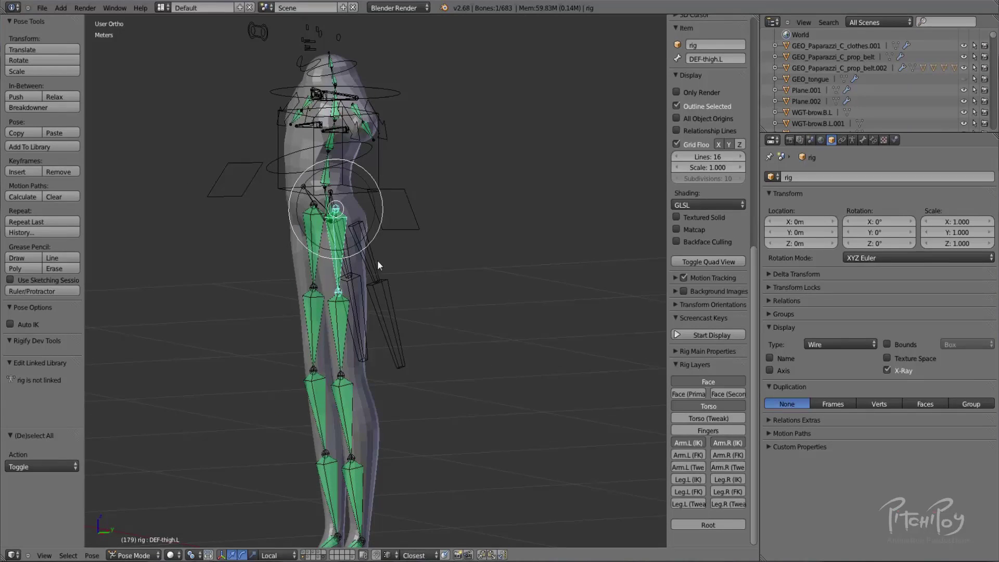
{"action": "left_click", "coordinate": [705, 444]}
{"action": "left_click", "coordinate": [714, 444]}
{"action": "left_click", "coordinate": [714, 403]}
{"action": "left_click", "coordinate": [707, 370]}
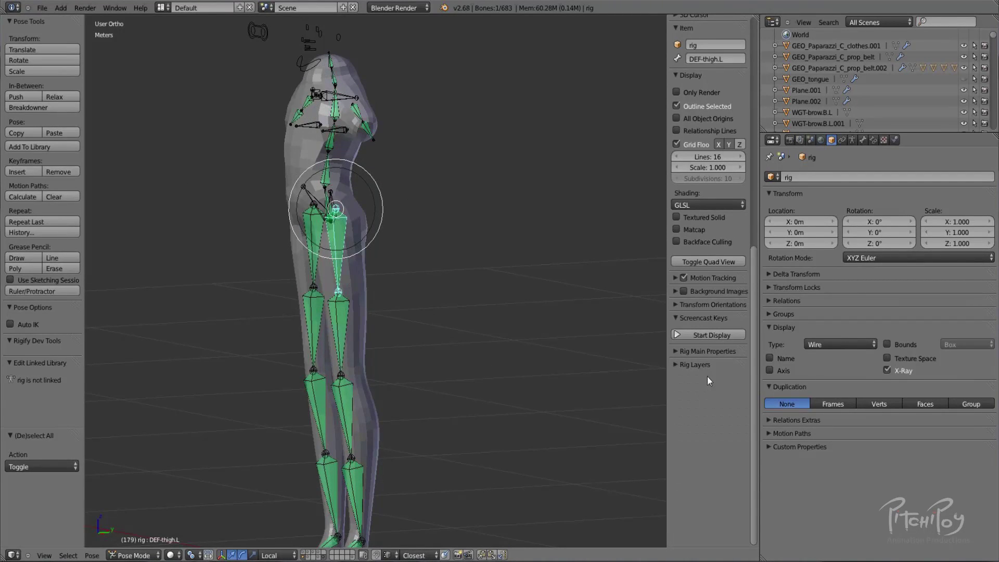
{"action": "left_click", "coordinate": [685, 368]}
Select all the displayed deform bones of the rig in Pose Mode.
{"action": "middle_click_drag", "start_coordinate": [189, 242], "coordinate": [240, 191]}
{"action": "key", "text": "a"}
{"action": "key", "text": "a"}
{"action": "scroll", "coordinate": [367, 211], "scroll_direction": "up", "scroll_amount": 4}
{"action": "middle_click_drag", "start_coordinate": [311, 99], "coordinate": [411, 187], "text": "shift"}
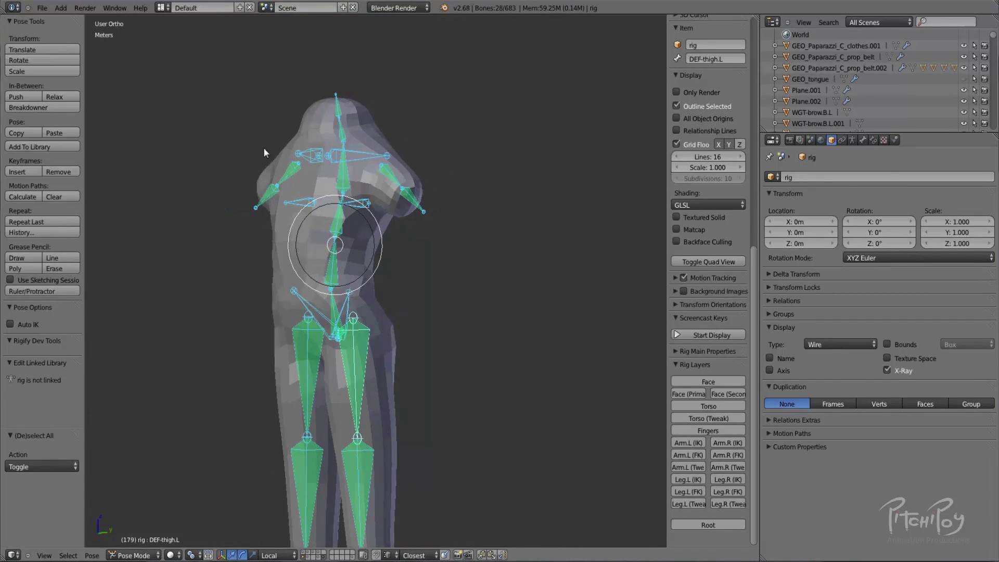
Remove the Armature modifier from Plane.001 and parent the mesh to the rig with Armature Deform.
{"action": "right_click", "coordinate": [364, 250]}
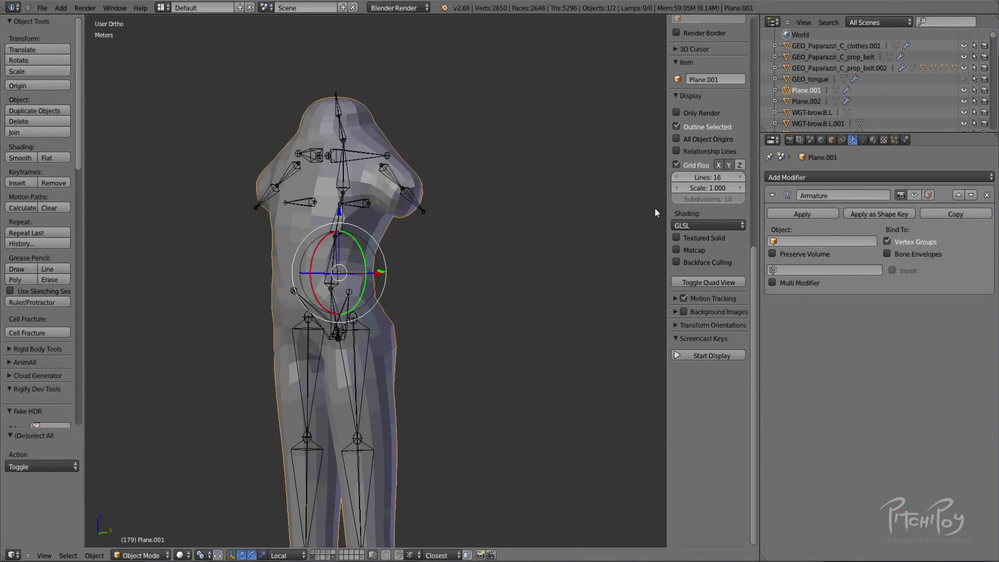
{"action": "left_click", "coordinate": [987, 196]}
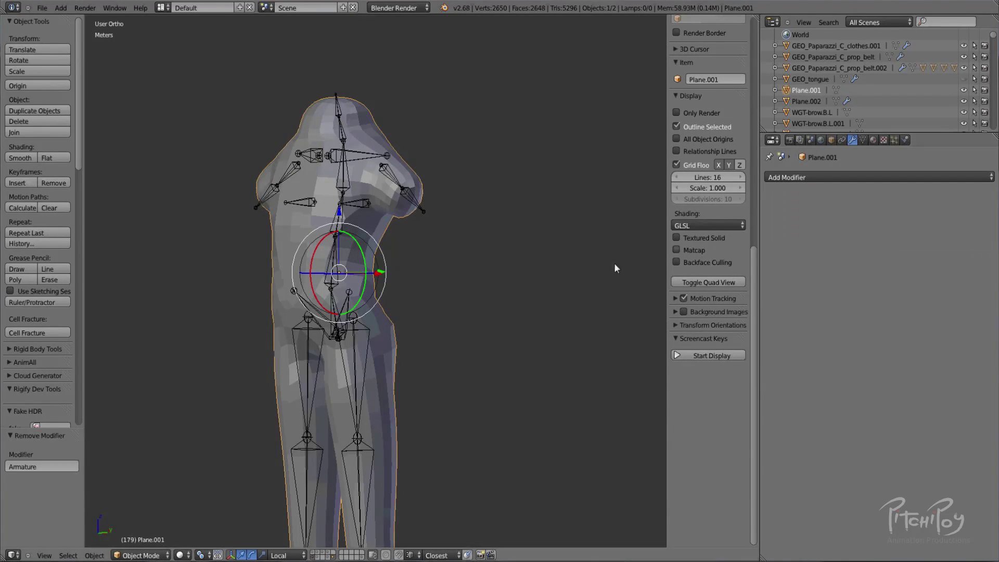
{"action": "right_click", "coordinate": [333, 255]}
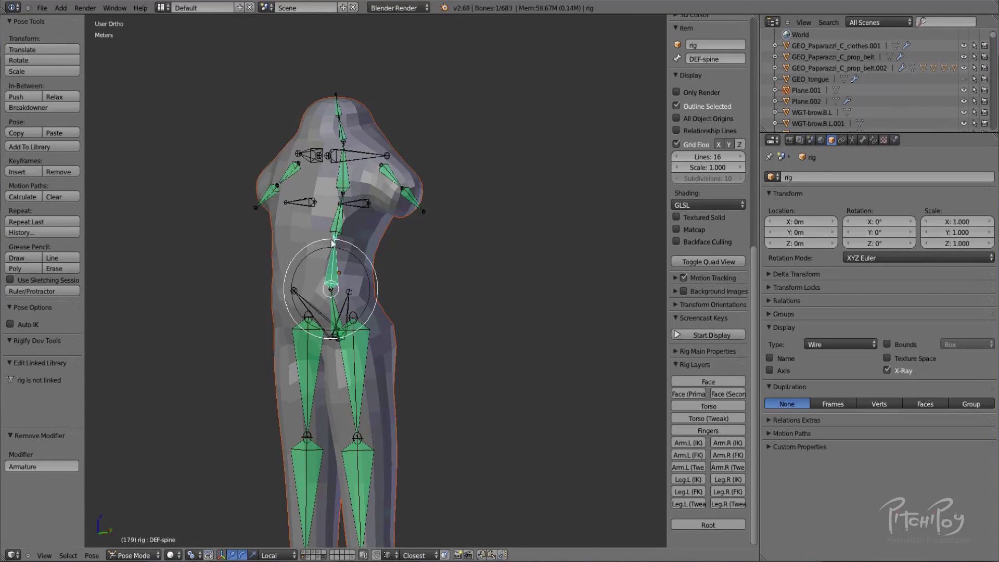
{"action": "key", "text": "ctrl+p"}
{"action": "left_click", "coordinate": [331, 241]}
{"action": "key", "text": "ctrl+p"}
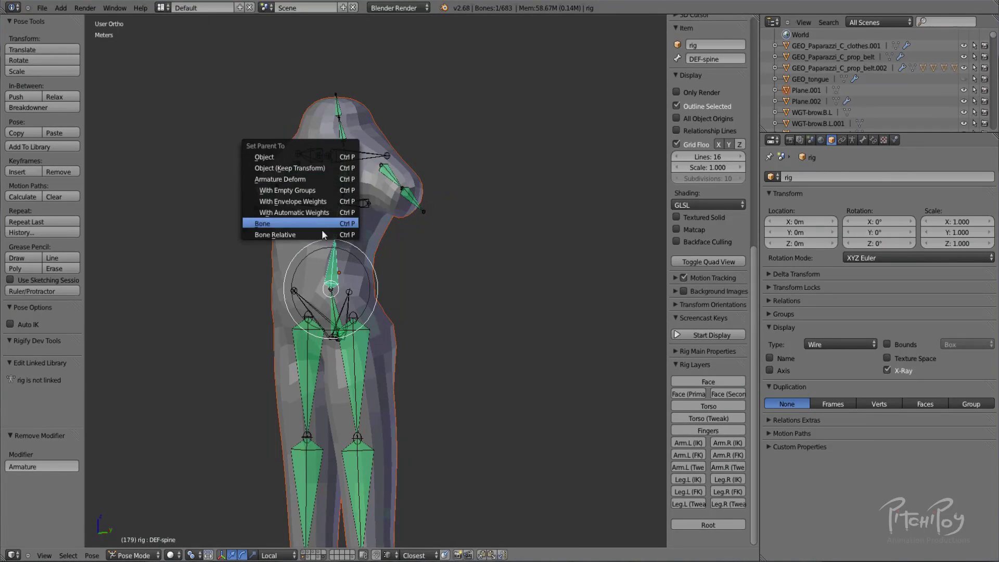
{"action": "left_click", "coordinate": [303, 180]}
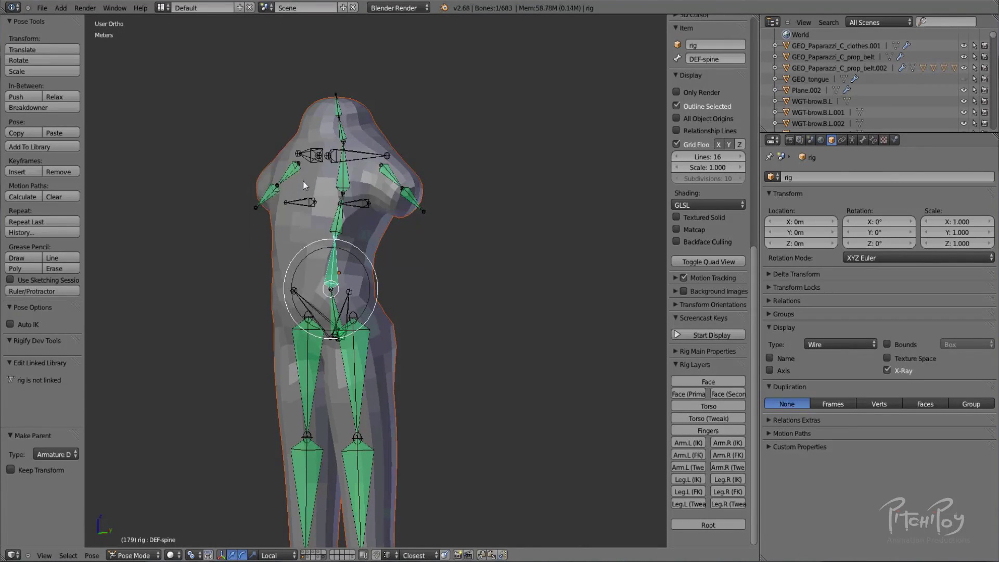
Put Plane.001 in Weight Paint mode, select all deform bones and assign automatic weights from them.
{"action": "middle_click_drag", "start_coordinate": [364, 232], "coordinate": [384, 238]}
{"action": "right_click", "coordinate": [384, 239]}
{"action": "key", "text": "ctrl+Tab"}
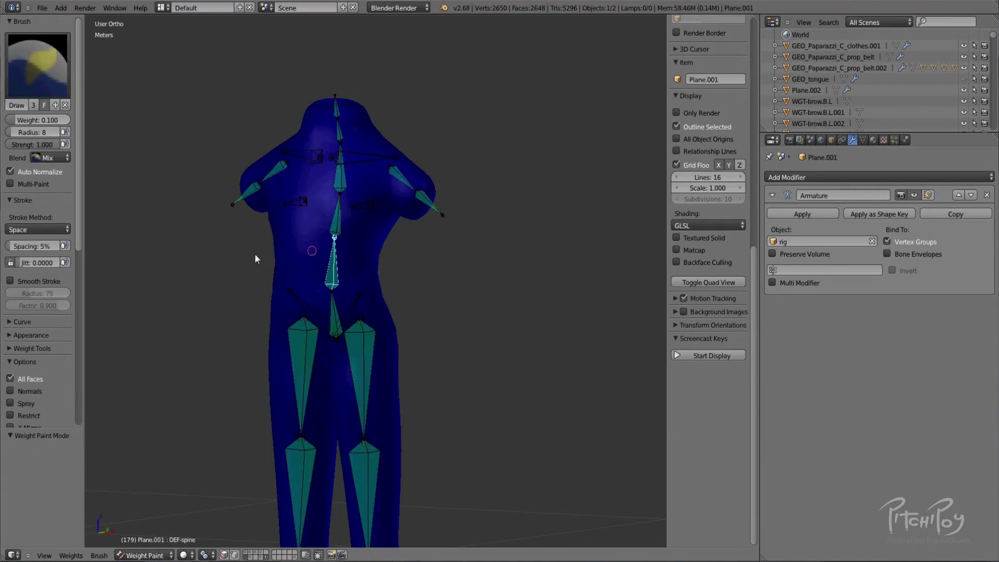
{"action": "right_click", "coordinate": [353, 279]}
{"action": "key", "text": "a"}
{"action": "key", "text": "a"}
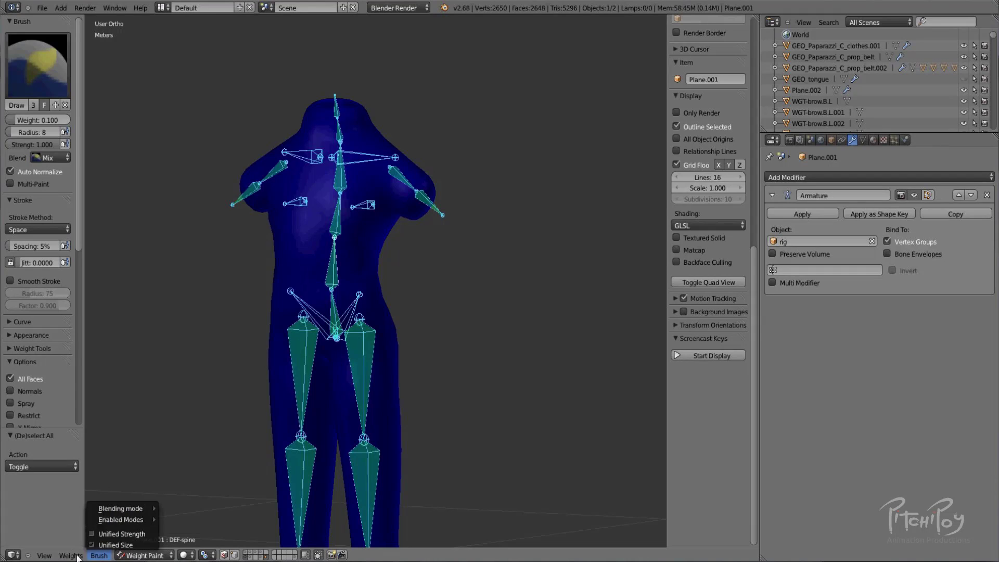
{"action": "left_click", "coordinate": [73, 554]}
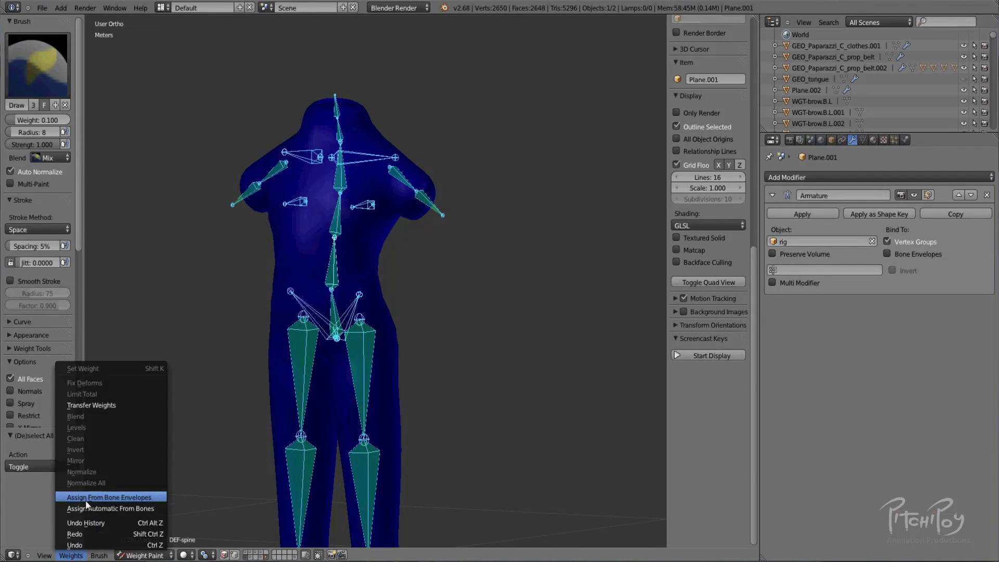
{"action": "left_click", "coordinate": [132, 509]}
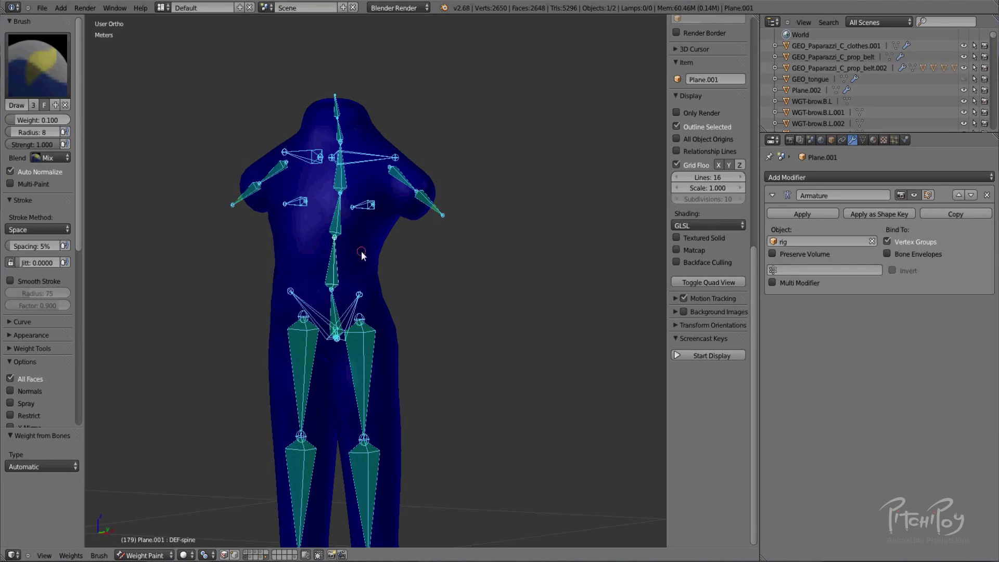
Examine the automatic weights on Plane.001 for the spine, hip, thigh, chest, shoulder and neck bones.
{"action": "right_click", "coordinate": [336, 239]}
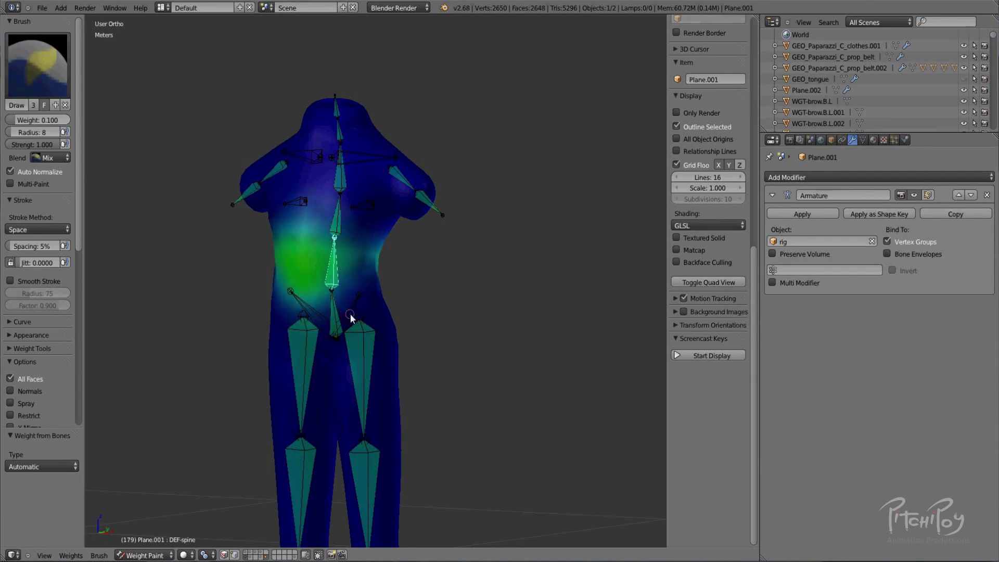
{"action": "right_click", "coordinate": [333, 318]}
{"action": "right_click", "coordinate": [314, 318]}
{"action": "right_click", "coordinate": [335, 372]}
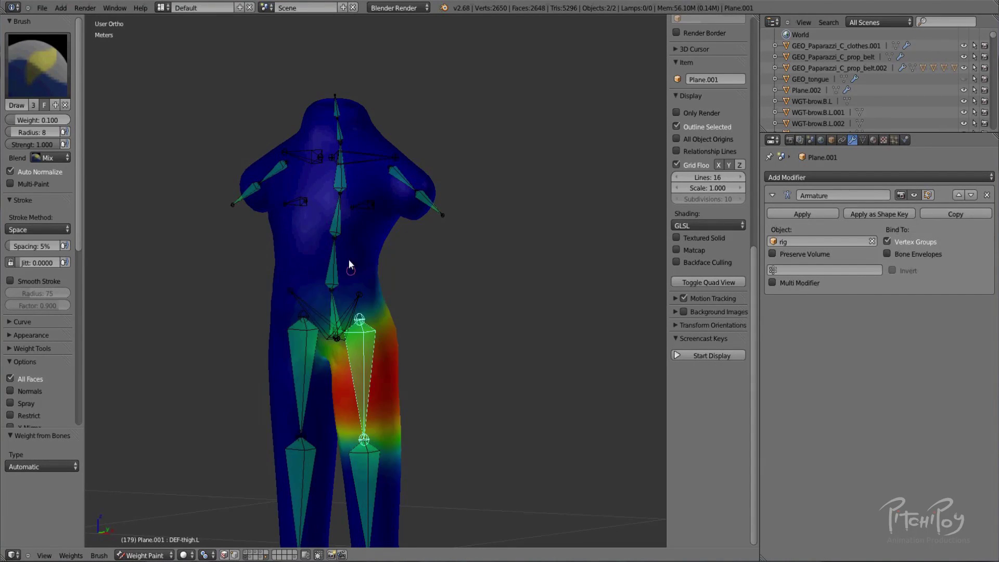
{"action": "right_click", "coordinate": [347, 208]}
{"action": "right_click", "coordinate": [357, 204]}
{"action": "right_click", "coordinate": [339, 183]}
{"action": "right_click", "coordinate": [352, 155]}
{"action": "right_click", "coordinate": [326, 155]}
{"action": "right_click", "coordinate": [337, 127]}
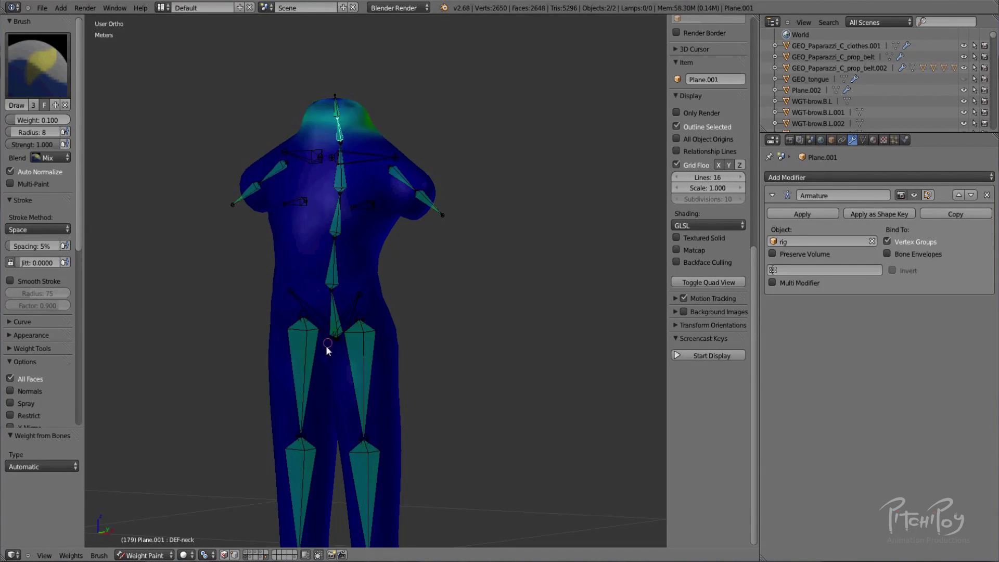
Leave weight painting and display the clothes layer together with the Plane.001 layer in wireframe.
{"action": "key", "text": "ctrl+Tab"}
{"action": "right_click", "coordinate": [394, 415]}
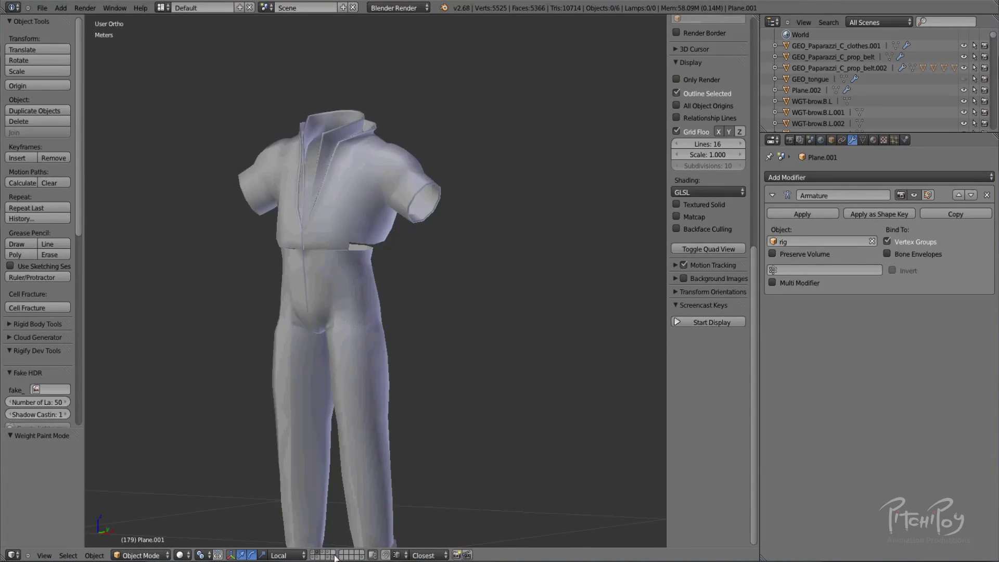
{"action": "left_click", "coordinate": [335, 556], "text": "shift"}
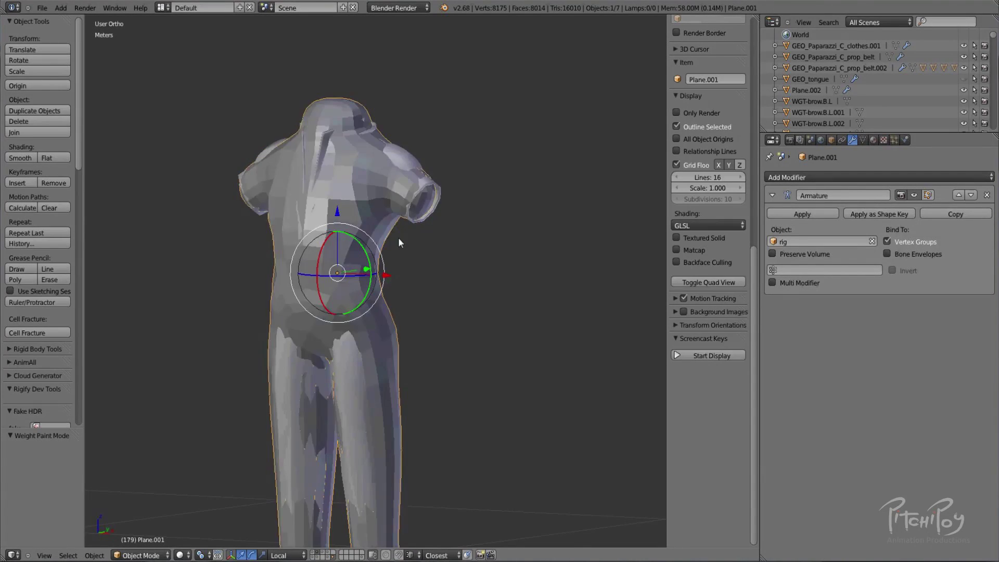
{"action": "key", "text": "z"}
{"action": "middle_click_drag", "start_coordinate": [400, 144], "coordinate": [391, 242], "text": "shift"}
{"action": "scroll", "coordinate": [371, 224], "scroll_direction": "up", "scroll_amount": 4}
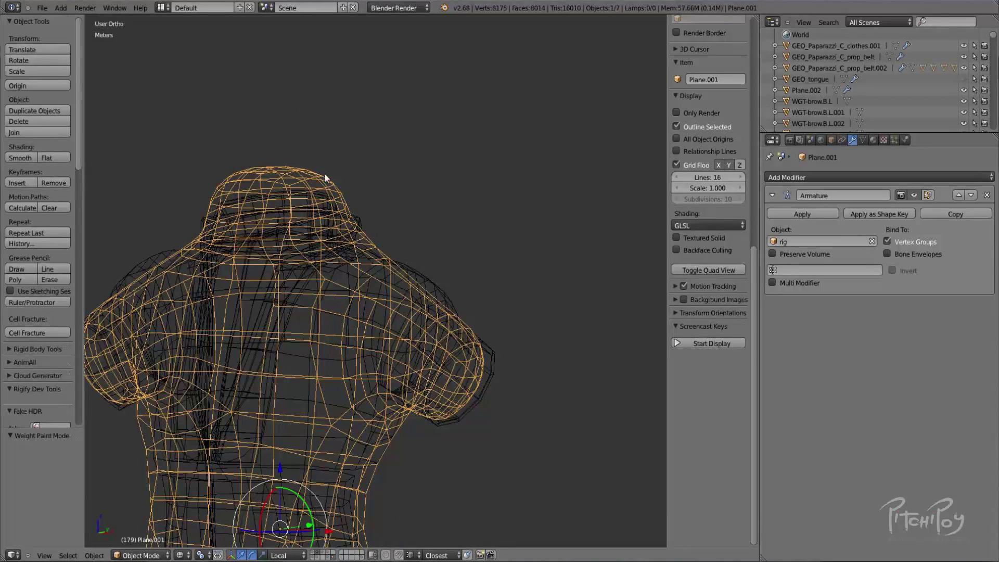
Add the clothes mesh to the selection as the active object and run Transfer Weights from Plane.001 to it.
{"action": "right_click", "coordinate": [420, 271], "text": "shift"}
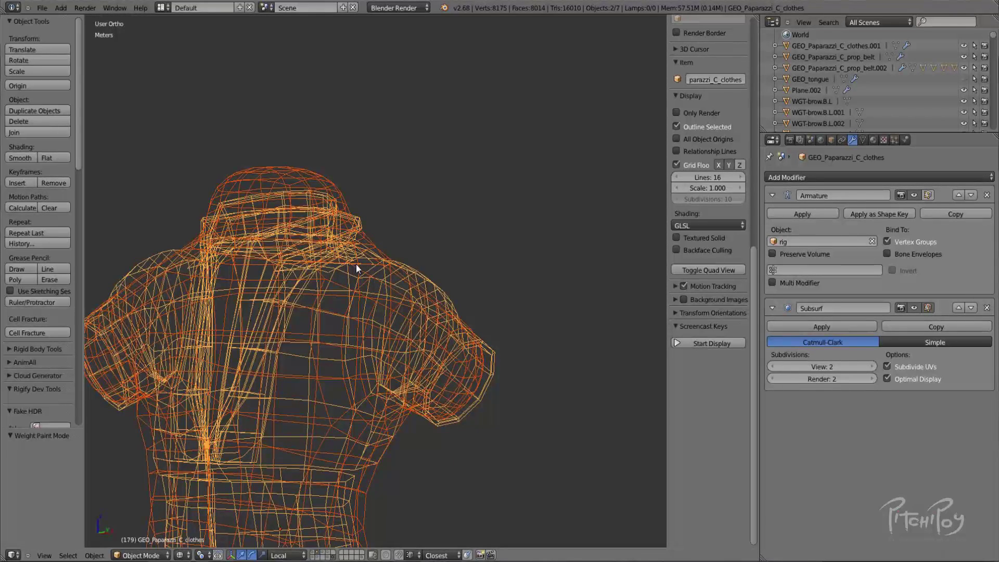
{"action": "key", "text": "space"}
{"action": "left_click", "coordinate": [343, 266]}
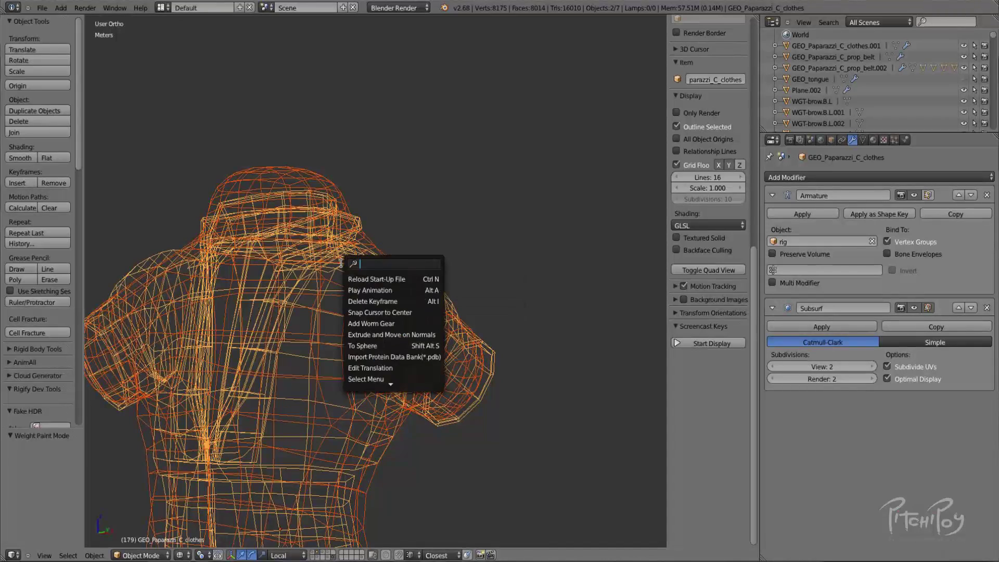
{"action": "type", "text": "TA"}
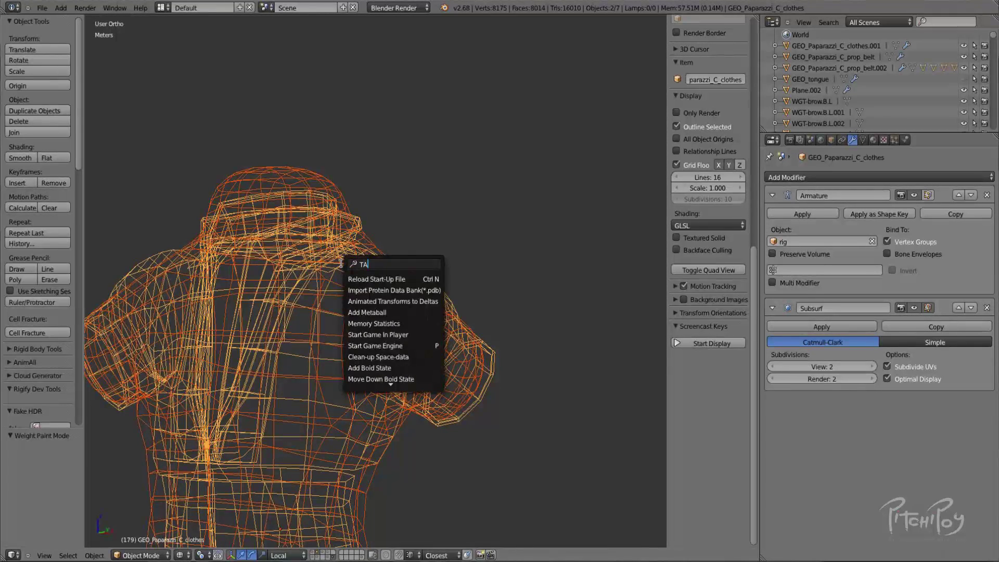
{"action": "key", "text": "BackSpace"}
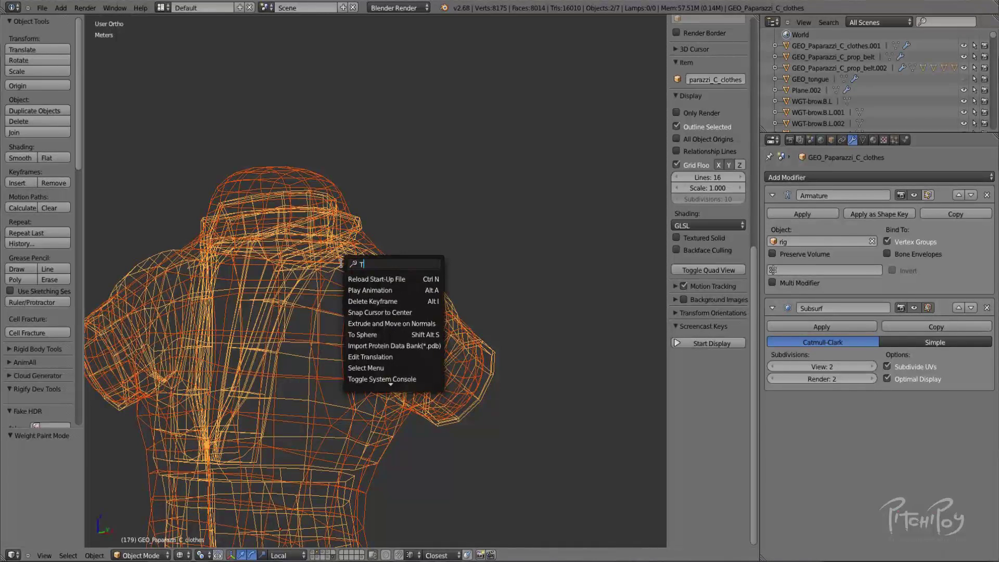
{"action": "key", "text": "BackSpace"}
{"action": "type", "text": "tran"}
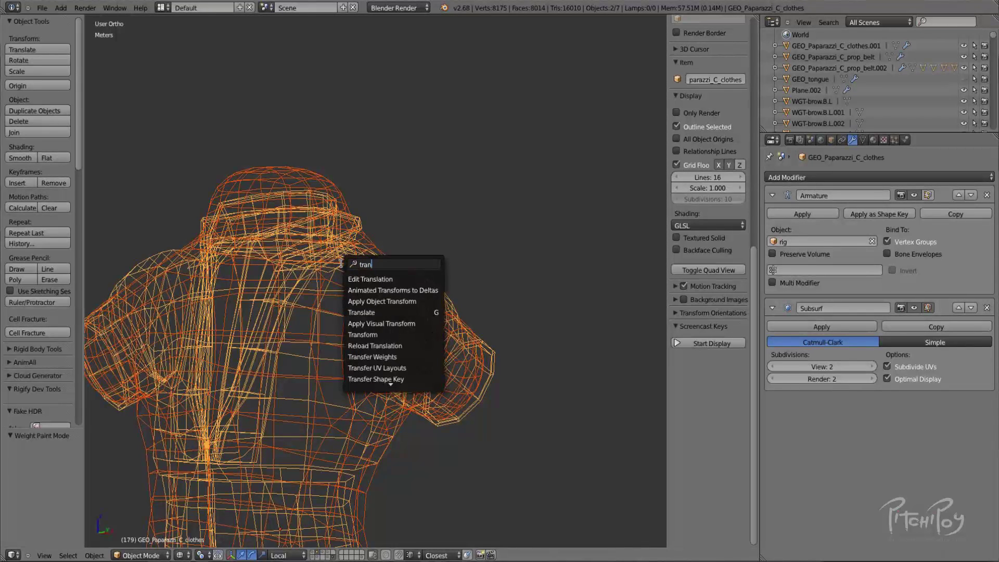
{"action": "type", "text": "sfer"}
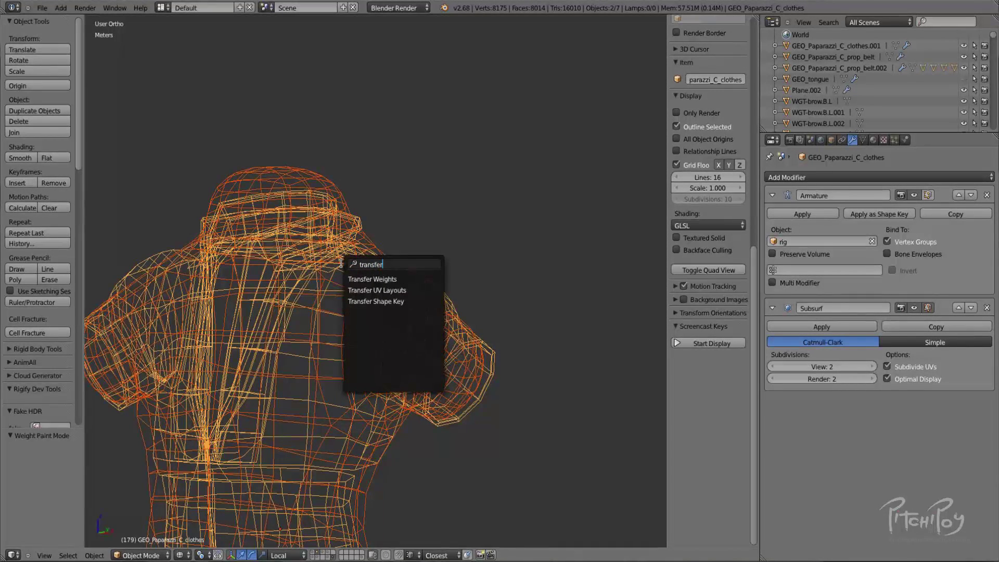
{"action": "left_click", "coordinate": [366, 278]}
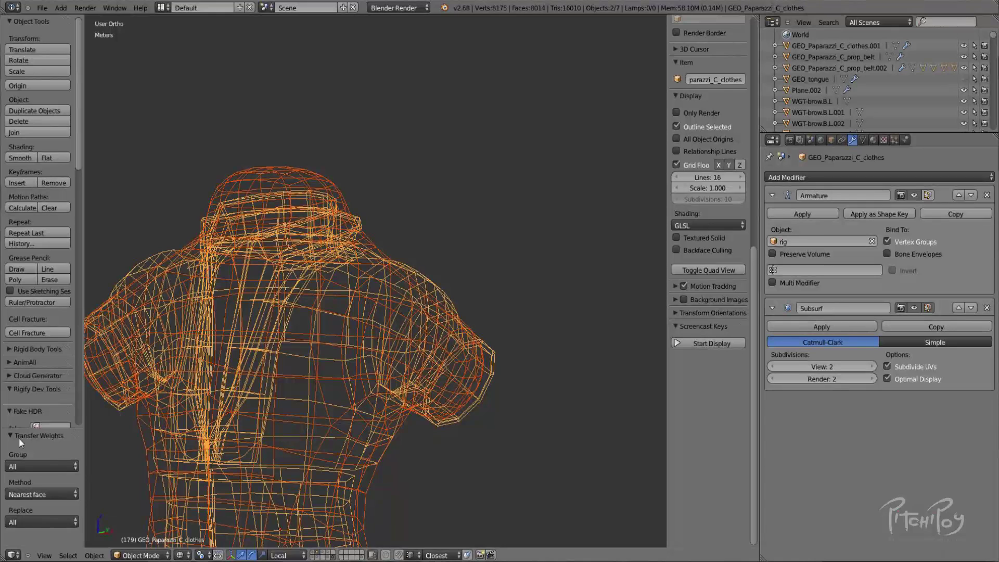
Check the Group and Method choices of Transfer Weights, keeping Group at All and Method at Nearest face.
{"action": "left_click", "coordinate": [21, 469]}
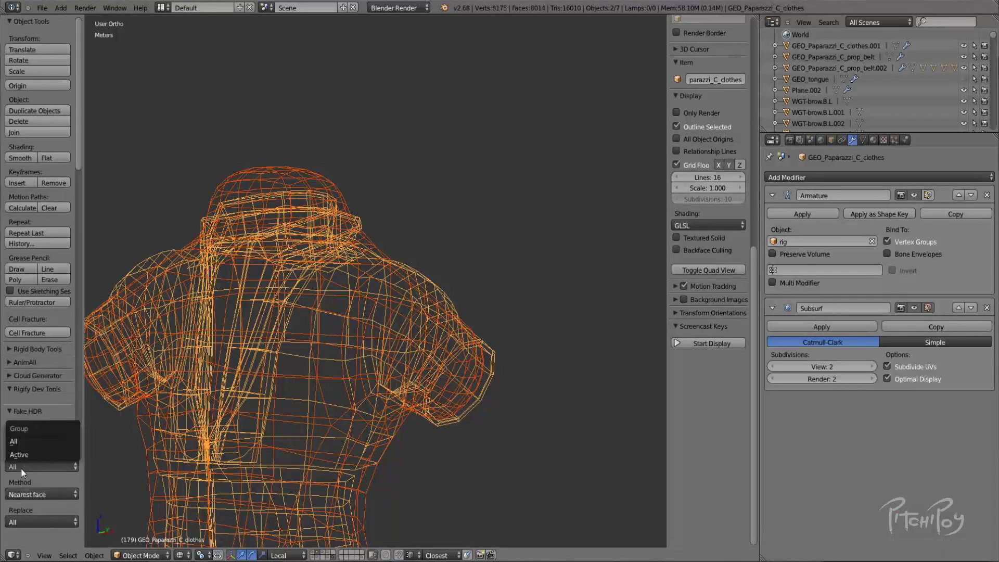
{"action": "left_click", "coordinate": [19, 458]}
{"action": "left_click", "coordinate": [14, 468]}
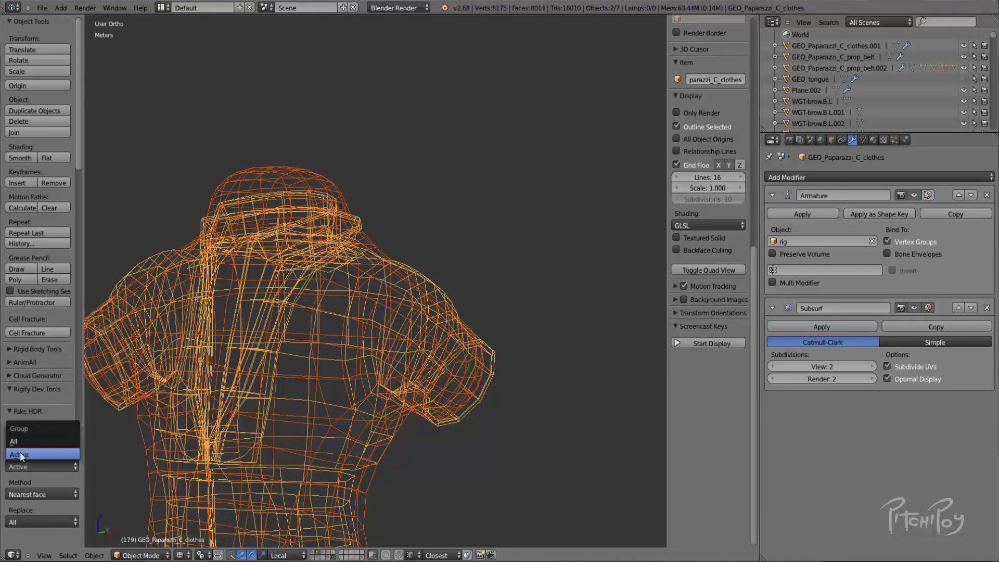
{"action": "left_click", "coordinate": [33, 441]}
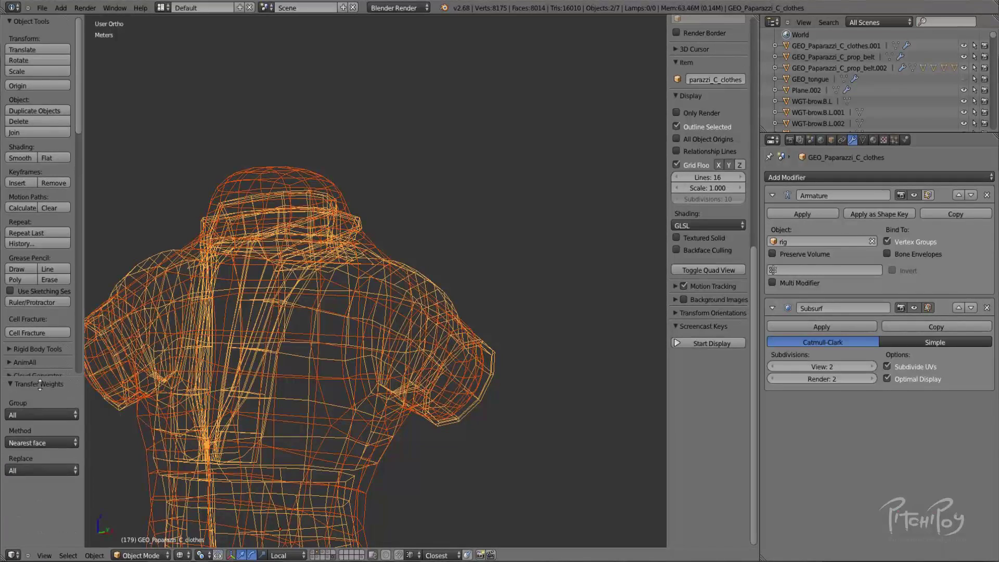
{"action": "left_click", "coordinate": [35, 454]}
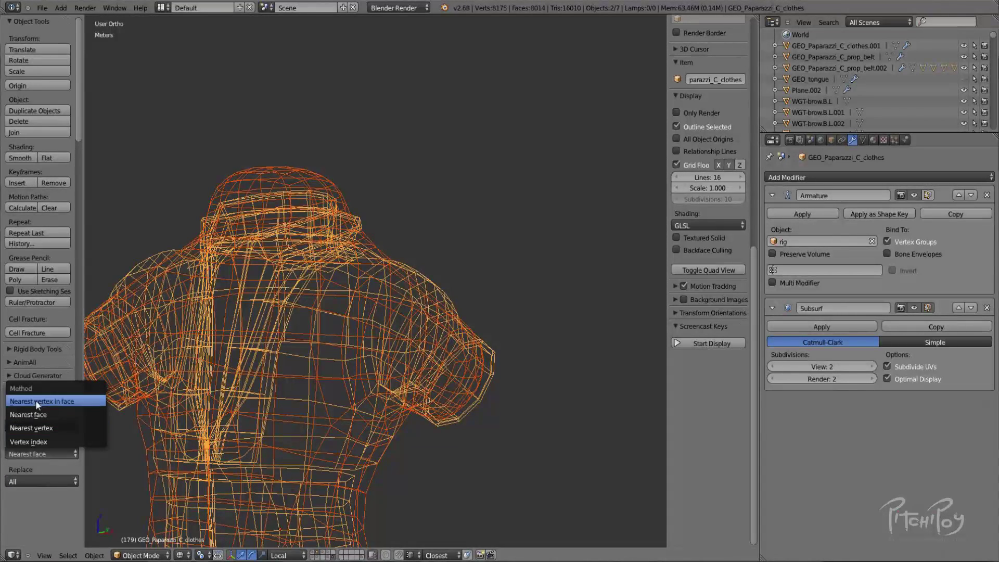
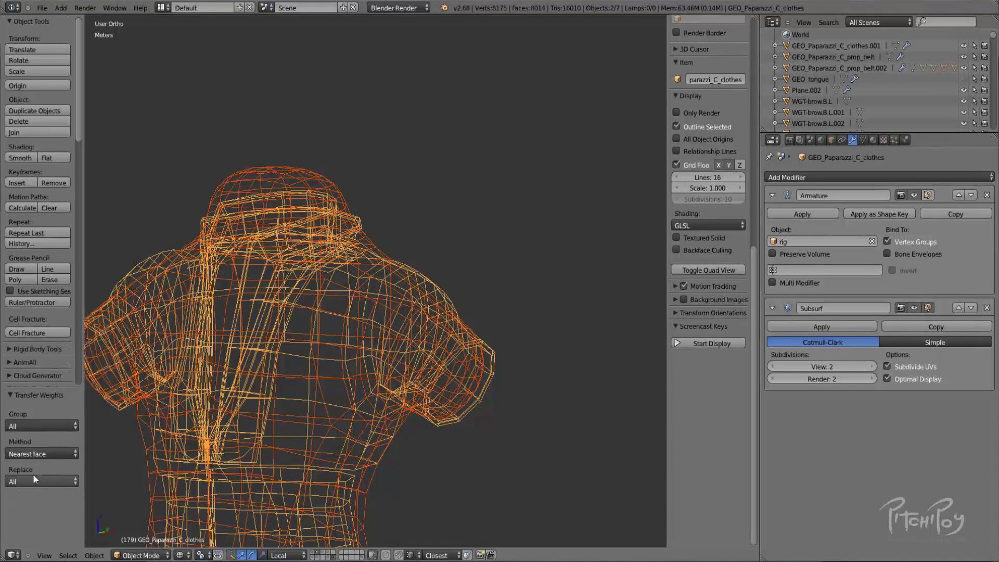
Select the clothes mesh, hide the Plane.001 layer and display the clothes layer together with the rig layer.
{"action": "right_click", "coordinate": [356, 223]}
{"action": "right_click", "coordinate": [356, 223]}
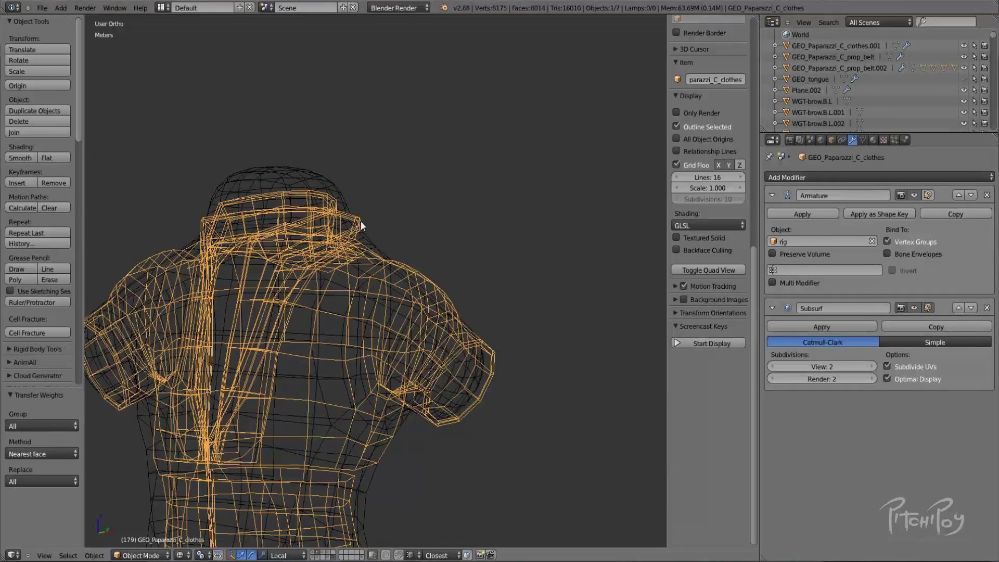
{"action": "left_click", "coordinate": [314, 556]}
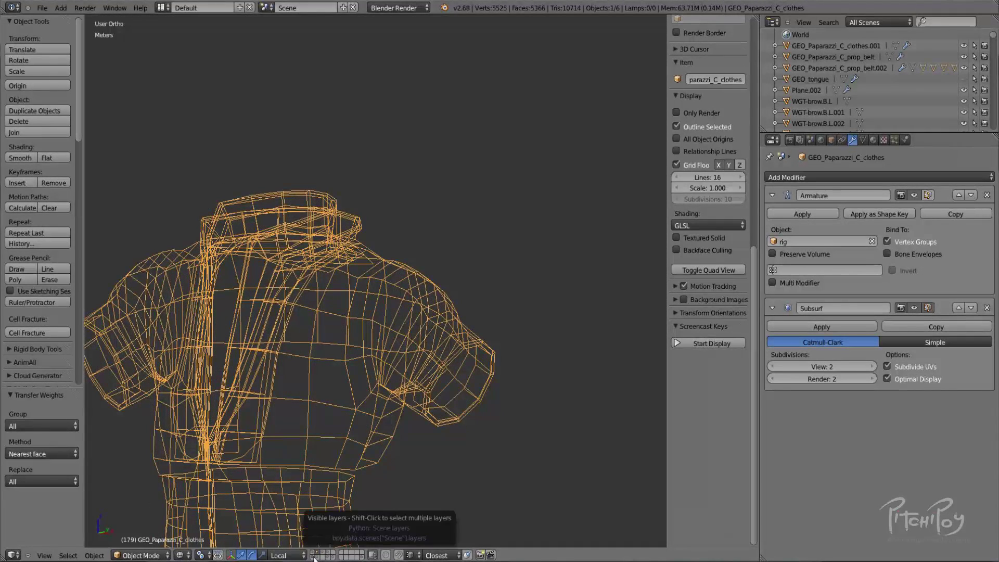
{"action": "left_click", "coordinate": [315, 558], "text": "shift"}
Select the rig, display its Face and Torso control layers, and switch the viewport to solid shading.
{"action": "right_click", "coordinate": [288, 312]}
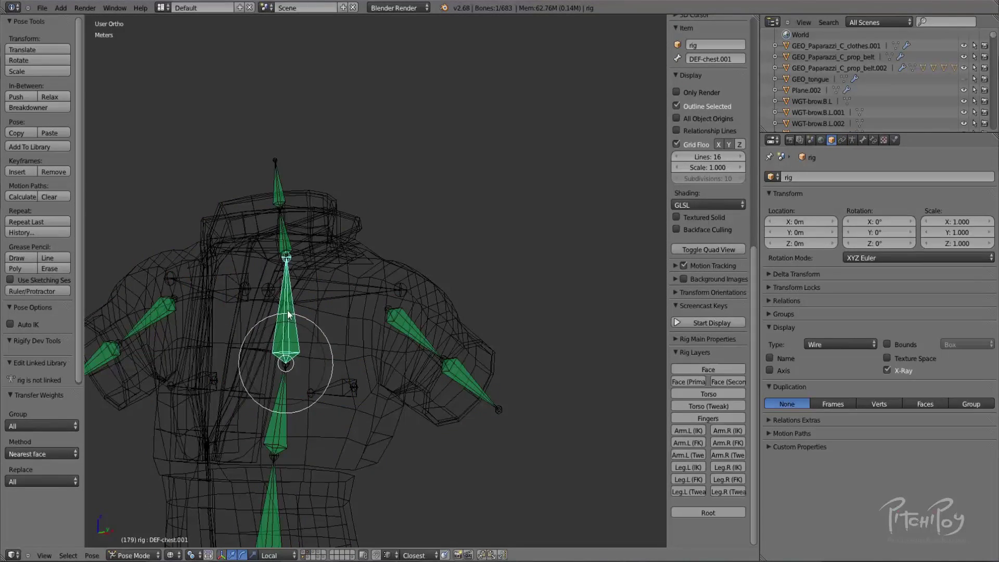
{"action": "left_click", "coordinate": [701, 380]}
{"action": "left_click", "coordinate": [704, 394]}
{"action": "key", "text": "z"}
Test how the collar deforms by freely rotating the neck control, cancelling the rotation.
{"action": "right_click", "coordinate": [349, 206]}
{"action": "middle_click_drag", "start_coordinate": [349, 205], "coordinate": [425, 210]}
{"action": "key", "text": "r"}
{"action": "key", "text": "r"}
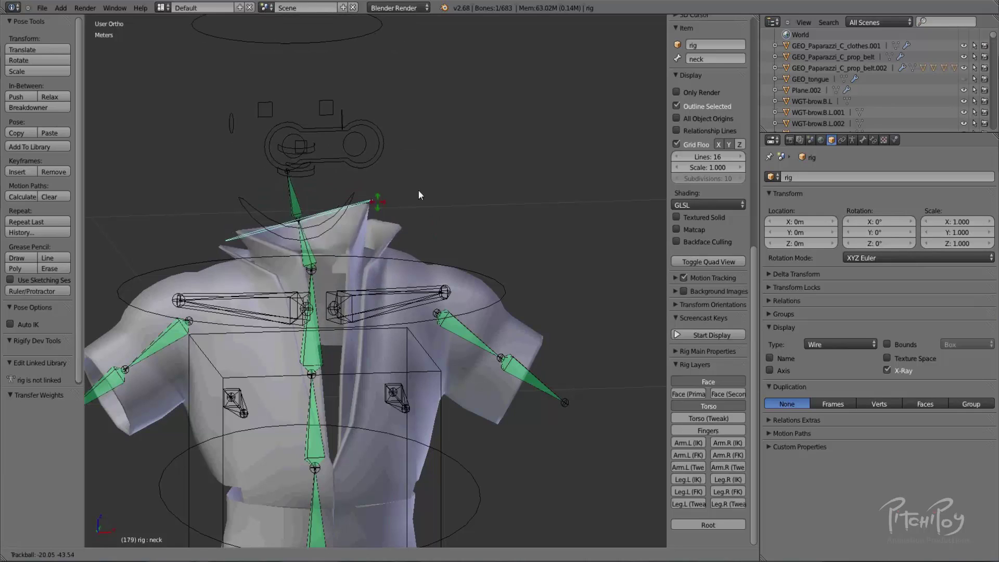
{"action": "right_click", "coordinate": [401, 211]}
{"action": "right_click", "coordinate": [402, 261]}
{"action": "right_click", "coordinate": [367, 200]}
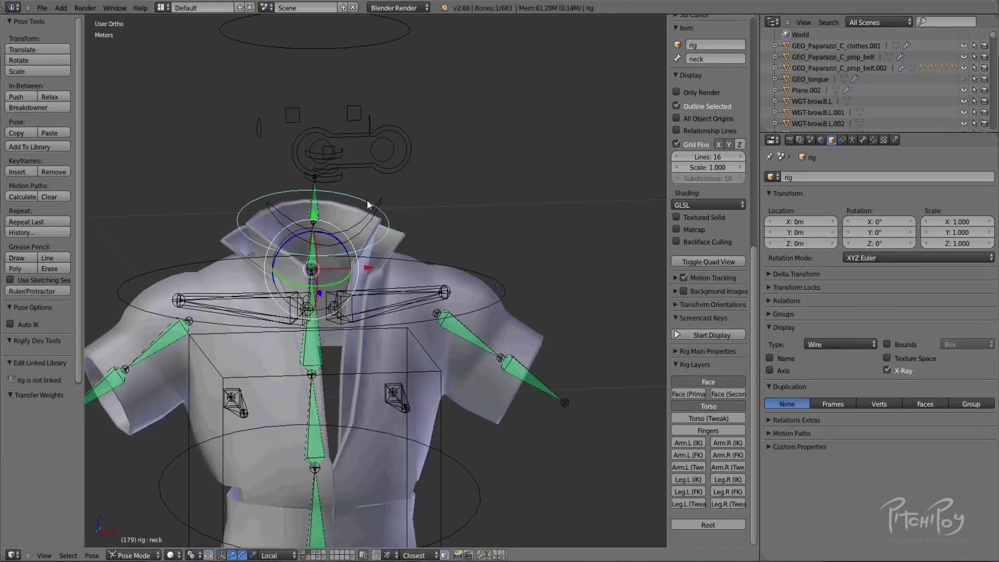
Test how the jacket deforms by freely rotating the chest control, cancelling each rotation.
{"action": "right_click", "coordinate": [476, 276]}
{"action": "key", "text": "r"}
{"action": "key", "text": "r"}
{"action": "right_click", "coordinate": [493, 285]}
{"action": "middle_click_drag", "start_coordinate": [349, 323], "coordinate": [351, 346], "text": "shift"}
{"action": "scroll", "coordinate": [349, 233], "scroll_direction": "up", "scroll_amount": 3}
{"action": "key", "text": "r"}
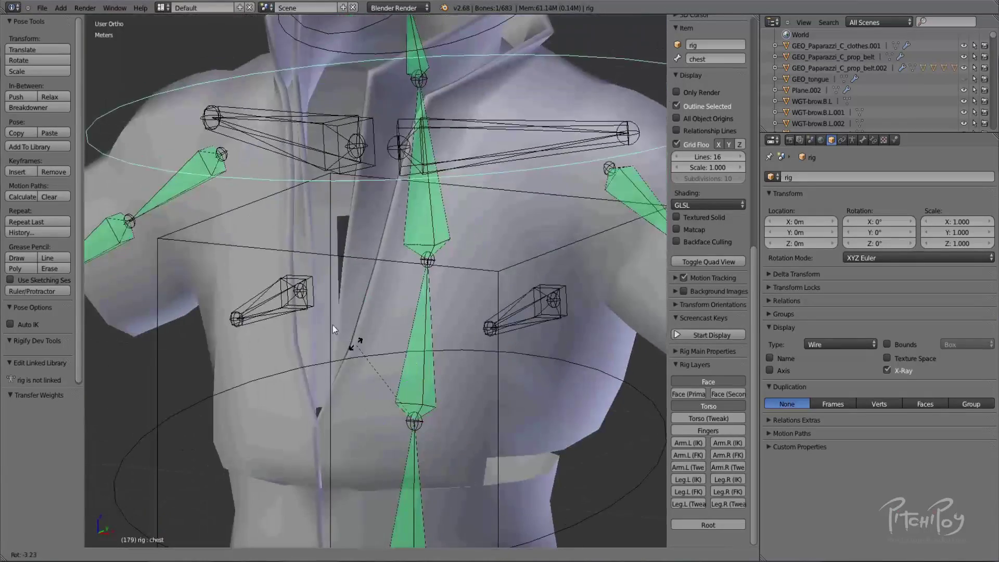
{"action": "key", "text": "r"}
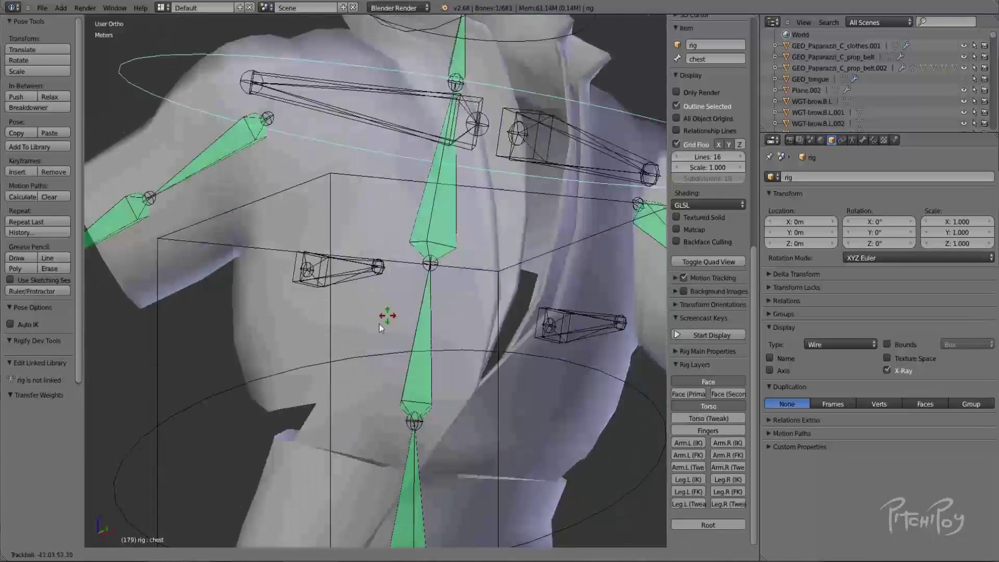
{"action": "right_click", "coordinate": [323, 313]}
Display the Leg.L (IK) controls and select the foot_ik.L control in the right side view.
{"action": "scroll", "coordinate": [343, 354], "scroll_direction": "down", "scroll_amount": 5}
{"action": "middle_click_drag", "start_coordinate": [408, 521], "coordinate": [415, 133], "text": "shift"}
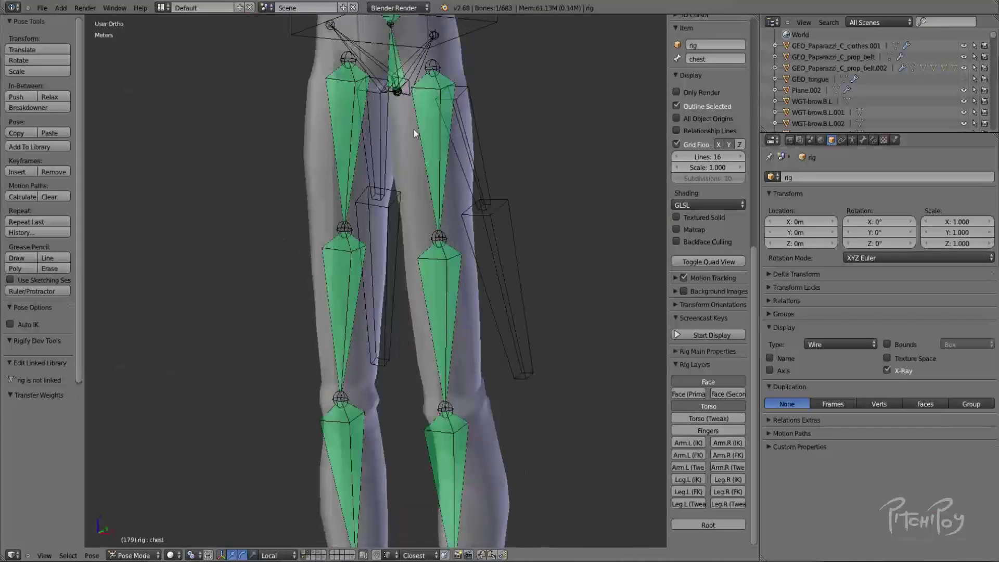
{"action": "key", "text": "KP_3"}
{"action": "scroll", "coordinate": [442, 307], "scroll_direction": "down", "scroll_amount": 8, "text": "shift"}
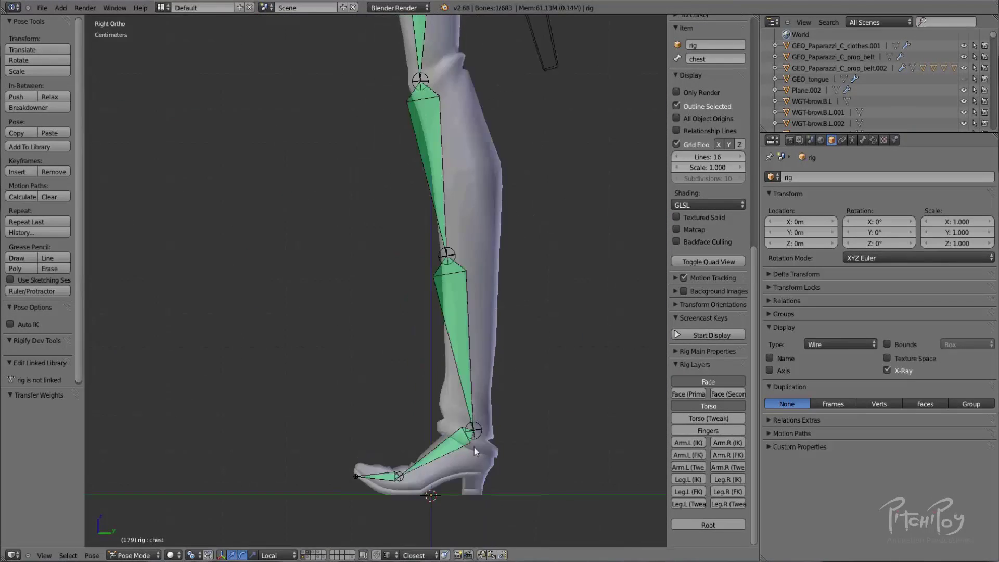
{"action": "left_click", "coordinate": [701, 477]}
{"action": "right_click", "coordinate": [467, 438]}
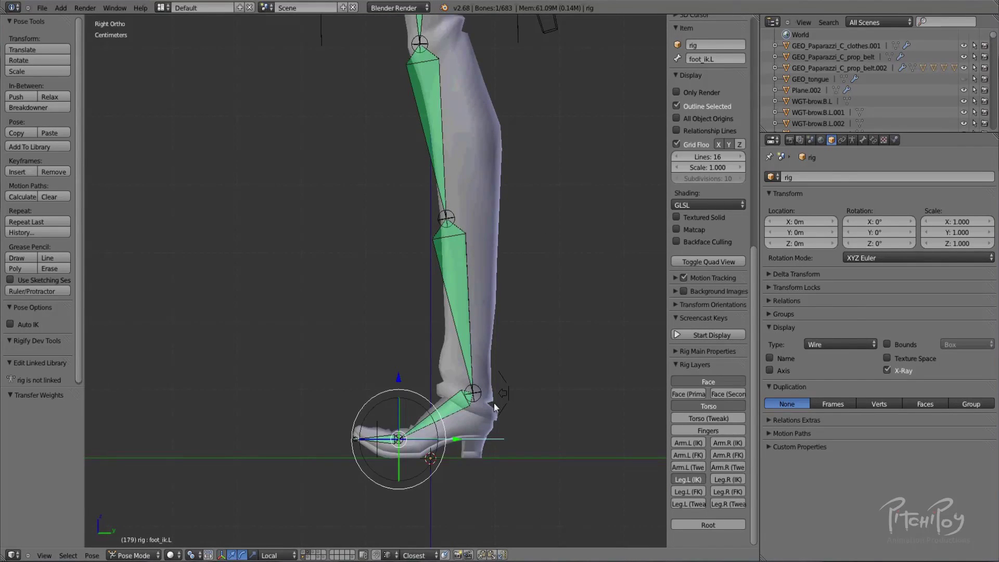
Raise the foot_ik.L control in side view to bend the left knee and test the trouser deformation.
{"action": "key", "text": "g"}
{"action": "left_click", "coordinate": [384, 327]}
{"action": "middle_click_drag", "start_coordinate": [384, 328], "coordinate": [440, 524], "text": "shift"}
{"action": "key", "text": "g"}
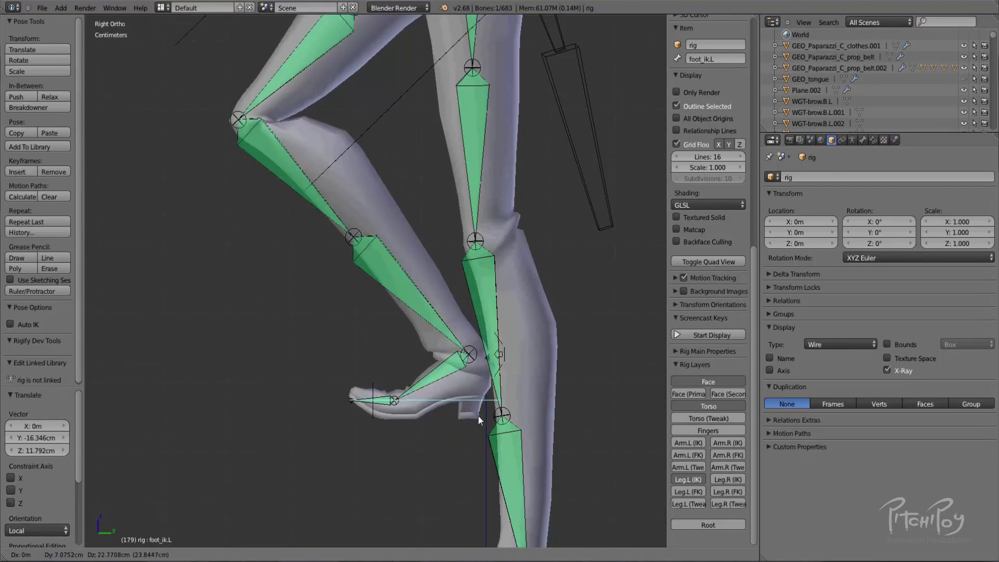
{"action": "left_click", "coordinate": [504, 329]}
Rotate the foot_ik.L control and move it out to the side, then inspect the posed leg and hip.
{"action": "middle_click_drag", "start_coordinate": [431, 218], "coordinate": [489, 310], "text": "shift"}
{"action": "key", "text": "r"}
{"action": "key", "text": "r"}
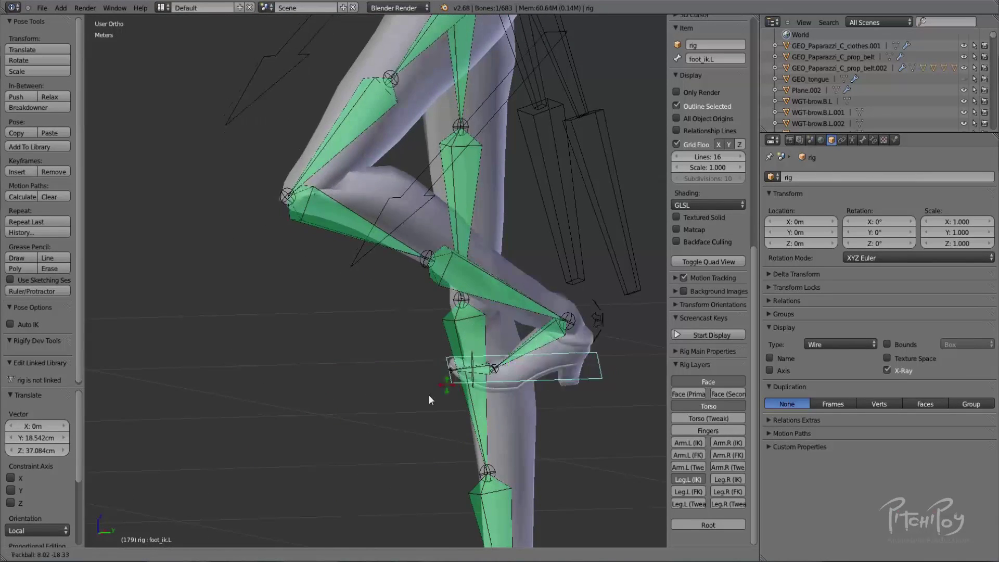
{"action": "left_click", "coordinate": [505, 374]}
{"action": "key", "text": "g"}
{"action": "left_click", "coordinate": [344, 490]}
{"action": "middle_click_drag", "start_coordinate": [343, 489], "coordinate": [484, 387]}
{"action": "scroll", "coordinate": [397, 401], "scroll_direction": "down", "scroll_amount": 3}
{"action": "middle_click_drag", "start_coordinate": [396, 400], "coordinate": [620, 340]}
Clear the rotation and location of all visible pose bones and deselect them.
{"action": "key", "text": "a"}
{"action": "key", "text": "a"}
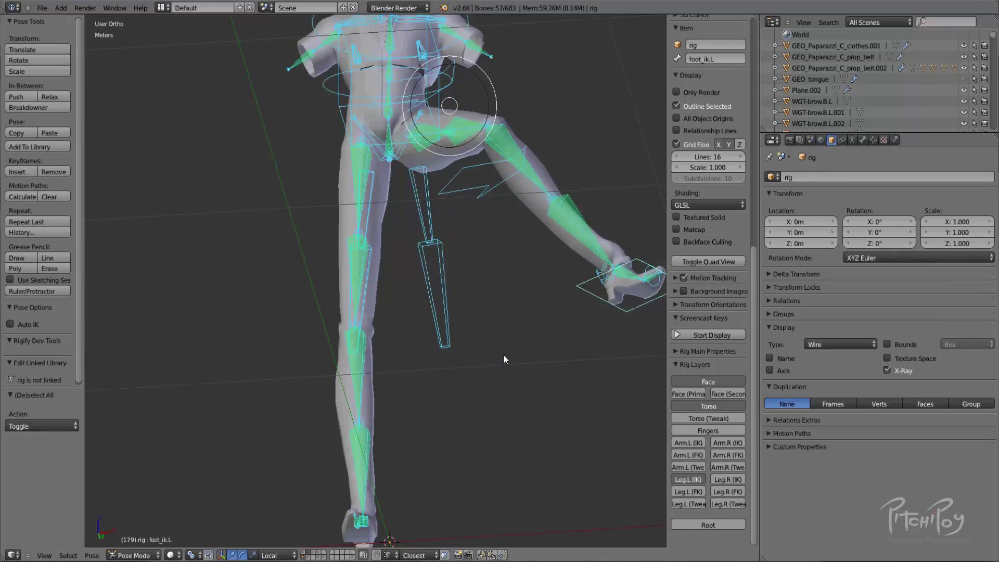
{"action": "key", "text": "alt+r"}
{"action": "key", "text": "alt+g"}
{"action": "key", "text": "a"}
Lift the foot_ik.L control sideways in front view until the left leg is horizontal, to check the crotch deformation.
{"action": "key", "text": "KP_1"}
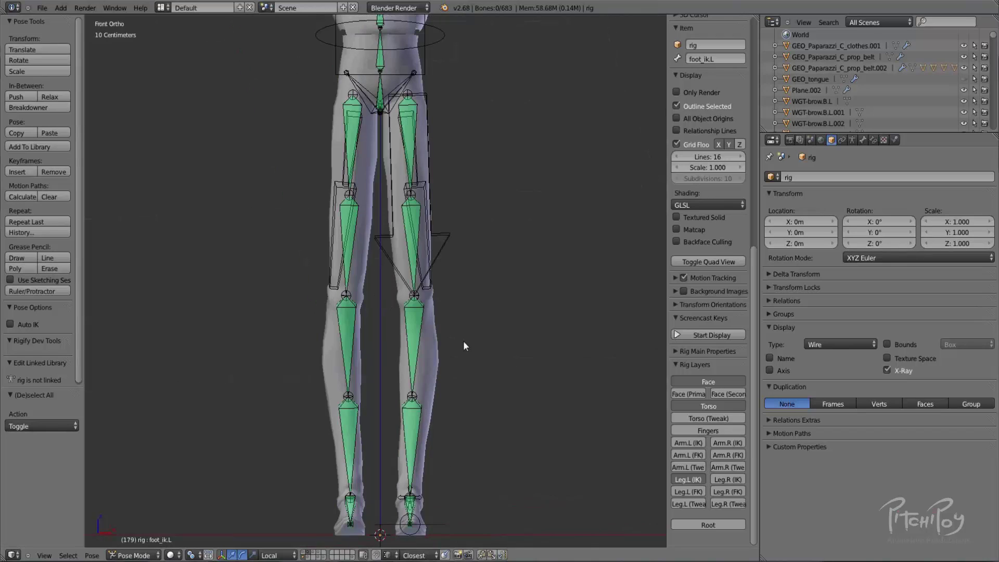
{"action": "right_click", "coordinate": [439, 529]}
{"action": "scroll", "coordinate": [432, 512], "scroll_direction": "down", "scroll_amount": 3}
{"action": "key", "text": "g"}
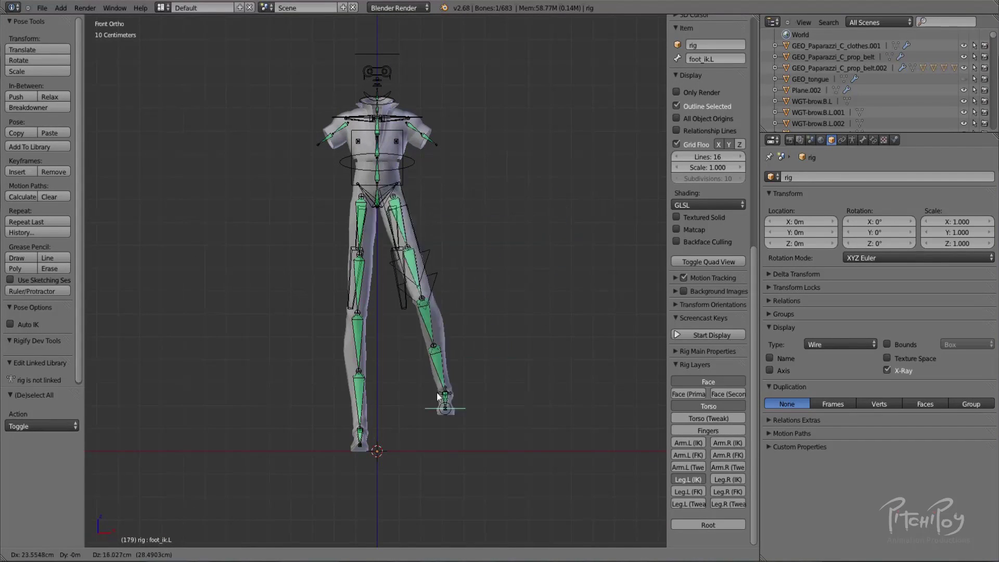
{"action": "left_click", "coordinate": [572, 231]}
{"action": "scroll", "coordinate": [383, 380], "scroll_direction": "up", "scroll_amount": 6}
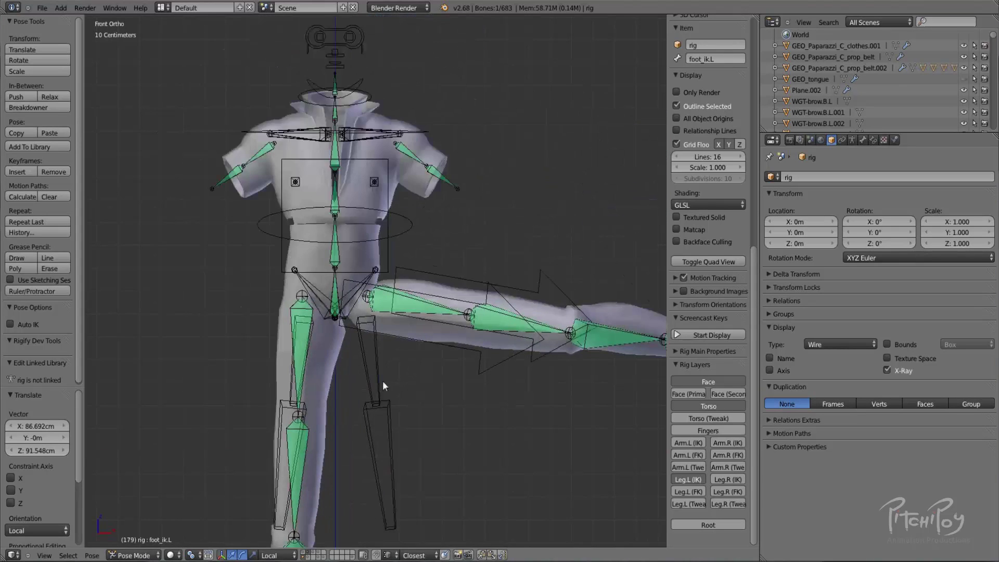
{"action": "key", "text": "g"}
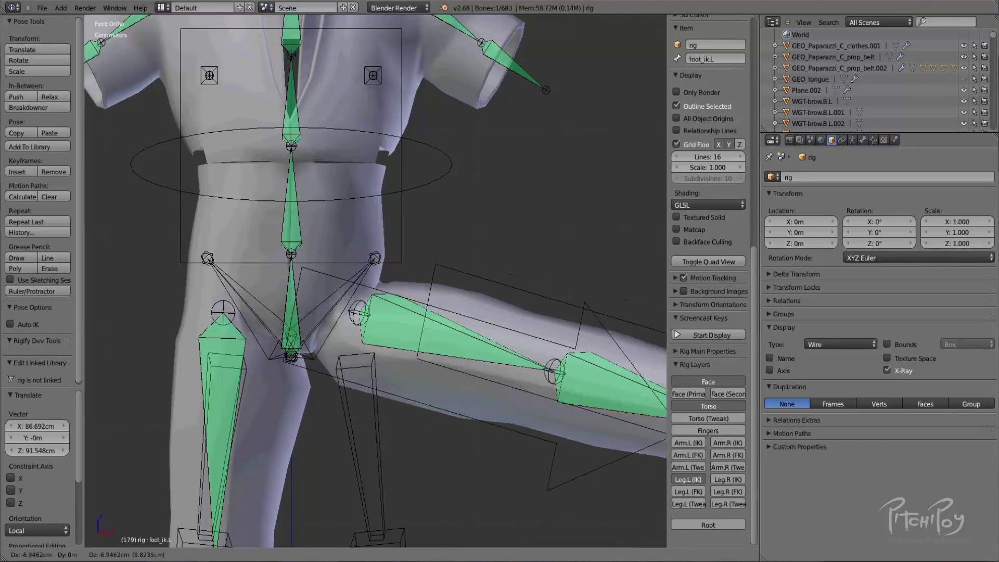
{"action": "left_click", "coordinate": [317, 387]}
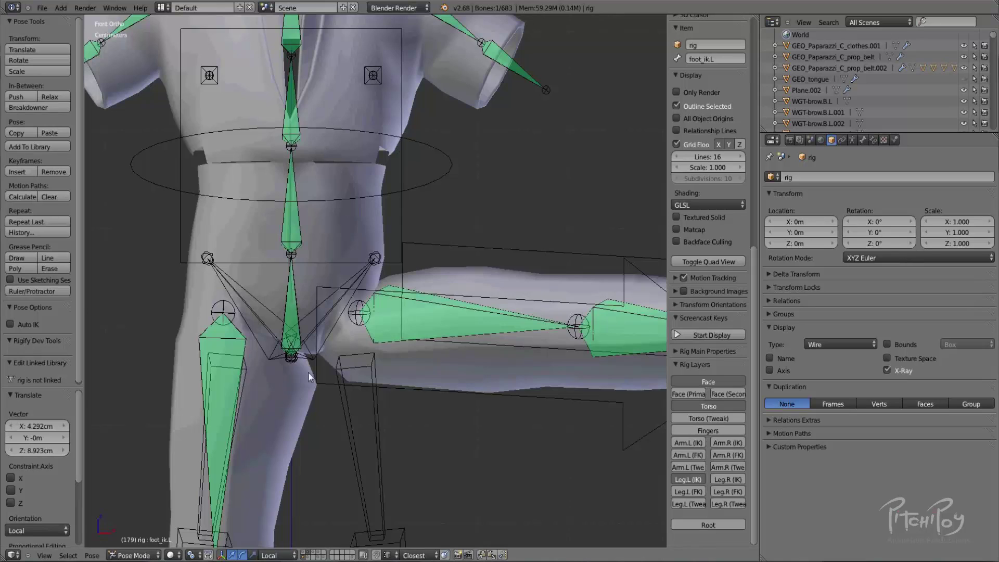
Lower the foot_ik.L control so the left leg points slightly outward just above the ground.
{"action": "scroll", "coordinate": [318, 370], "scroll_direction": "down", "scroll_amount": 6}
{"action": "key", "text": "g"}
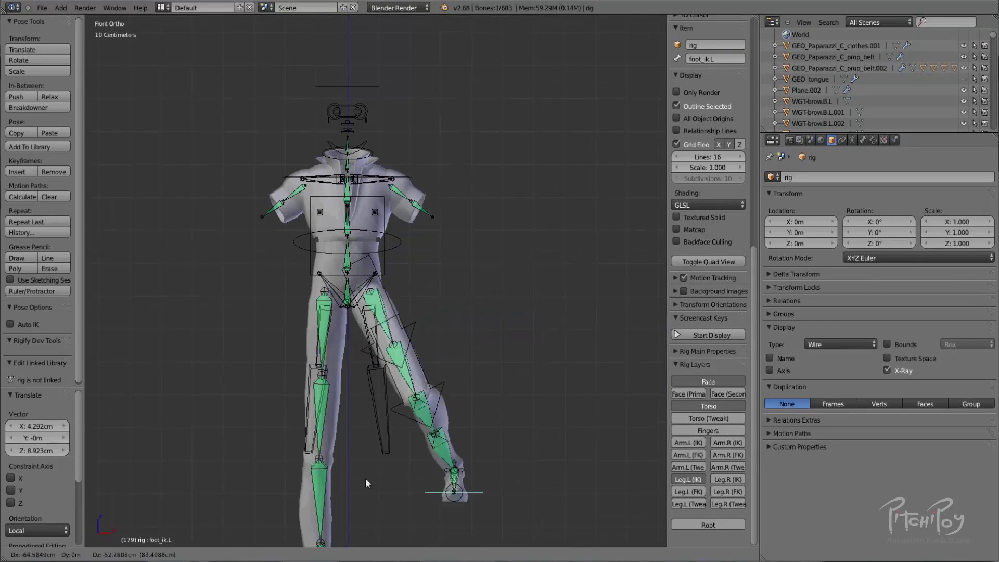
{"action": "left_click", "coordinate": [394, 493]}
{"action": "middle_click_drag", "start_coordinate": [394, 492], "coordinate": [476, 337], "text": "shift"}
{"action": "key", "text": "g"}
{"action": "left_click", "coordinate": [444, 469]}
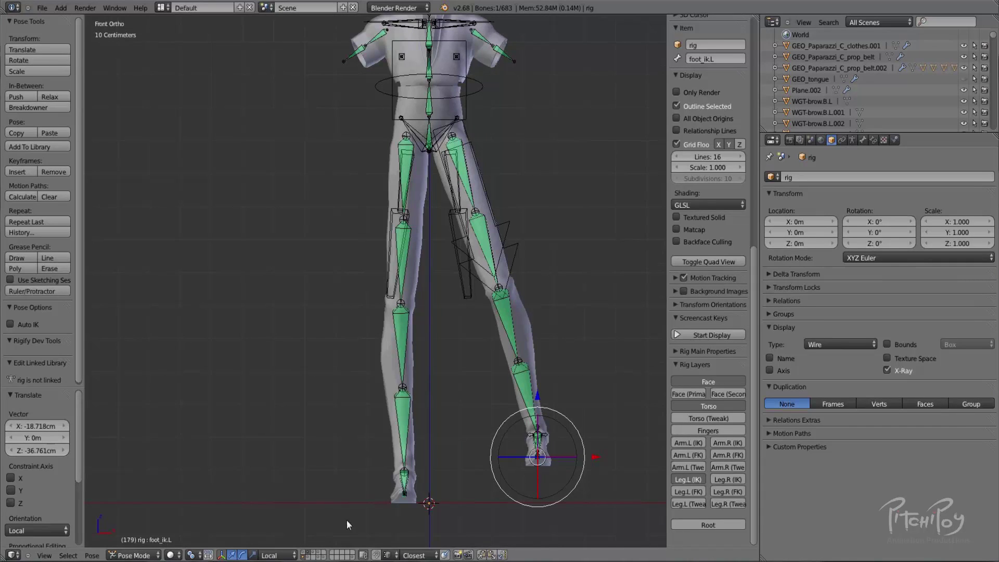
Display the Plane.001 layer alongside the clothes and rig, and switch the viewport to wireframe.
{"action": "left_click", "coordinate": [323, 557], "text": "shift"}
{"action": "scroll", "coordinate": [451, 228], "scroll_direction": "up", "scroll_amount": 6}
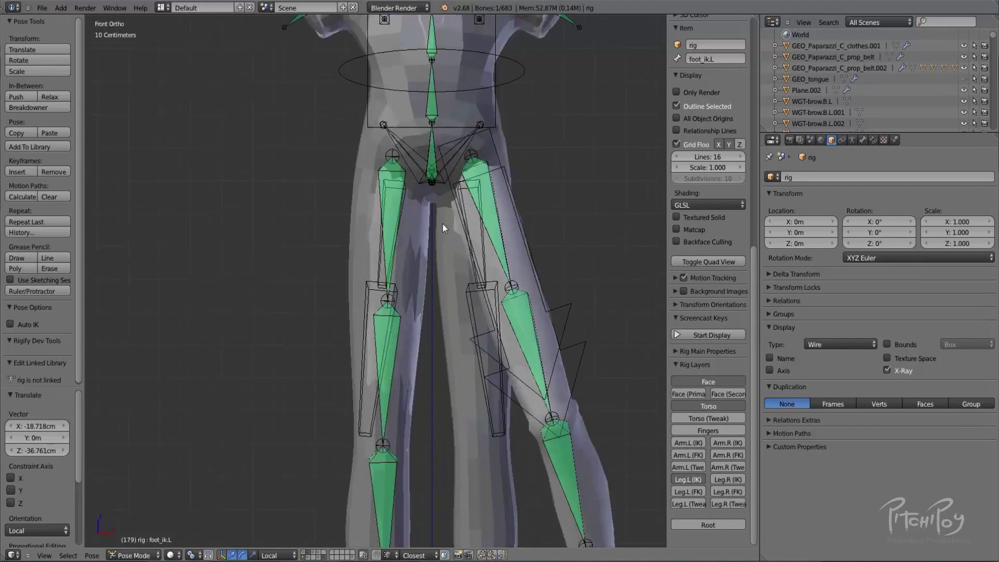
{"action": "key", "text": "z"}
Compare the crotch topology of the clothes mesh with Plane.001 by selecting each mesh in turn.
{"action": "right_click", "coordinate": [421, 216]}
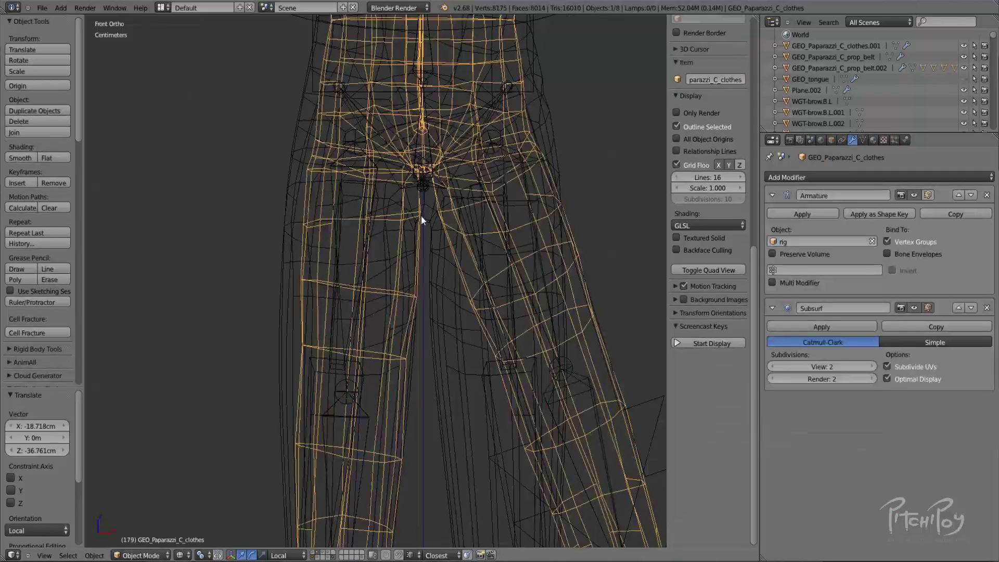
{"action": "right_click", "coordinate": [424, 229]}
{"action": "right_click", "coordinate": [395, 181]}
{"action": "right_click", "coordinate": [391, 188]}
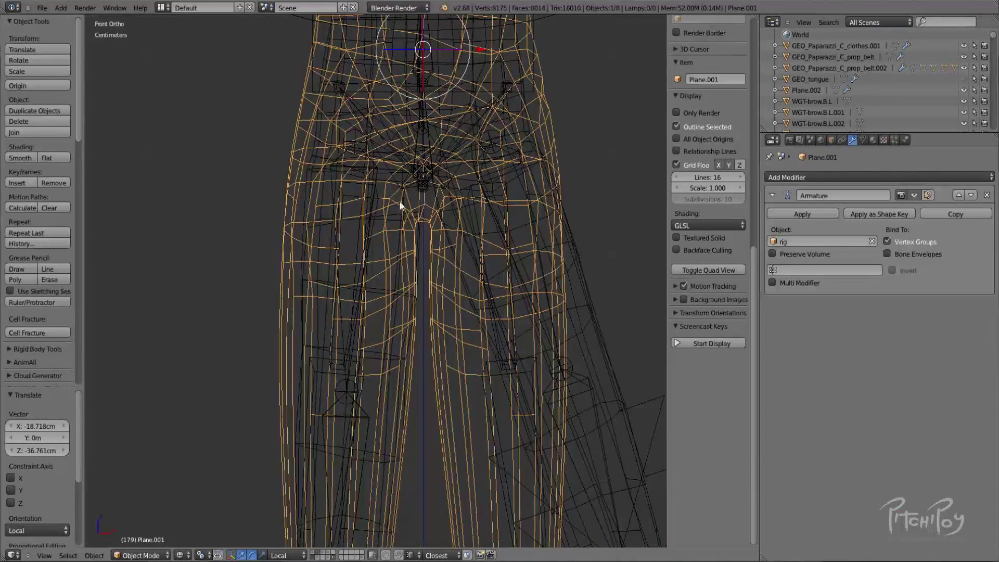
{"action": "right_click", "coordinate": [401, 245]}
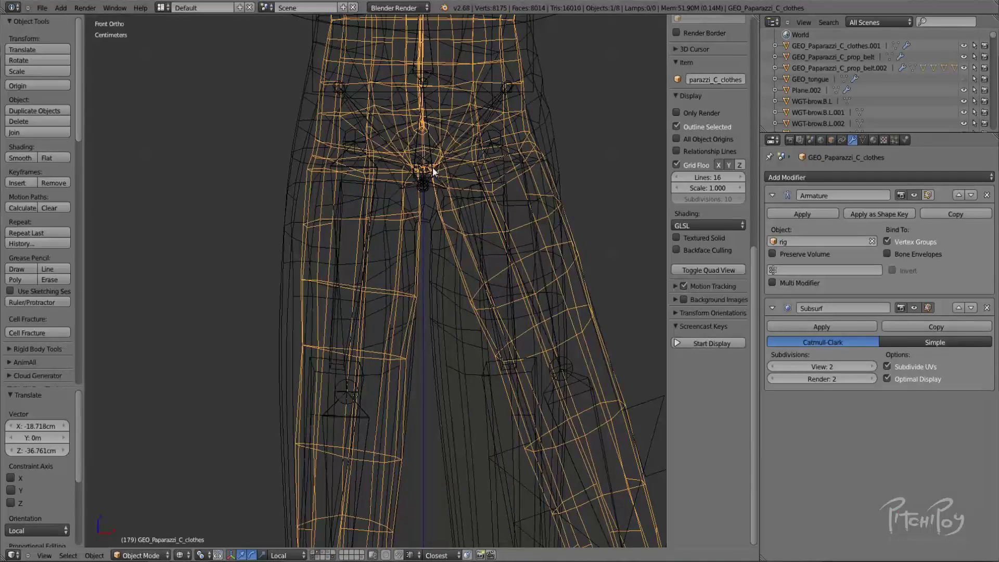
{"action": "middle_click_drag", "start_coordinate": [433, 204], "coordinate": [470, 198]}
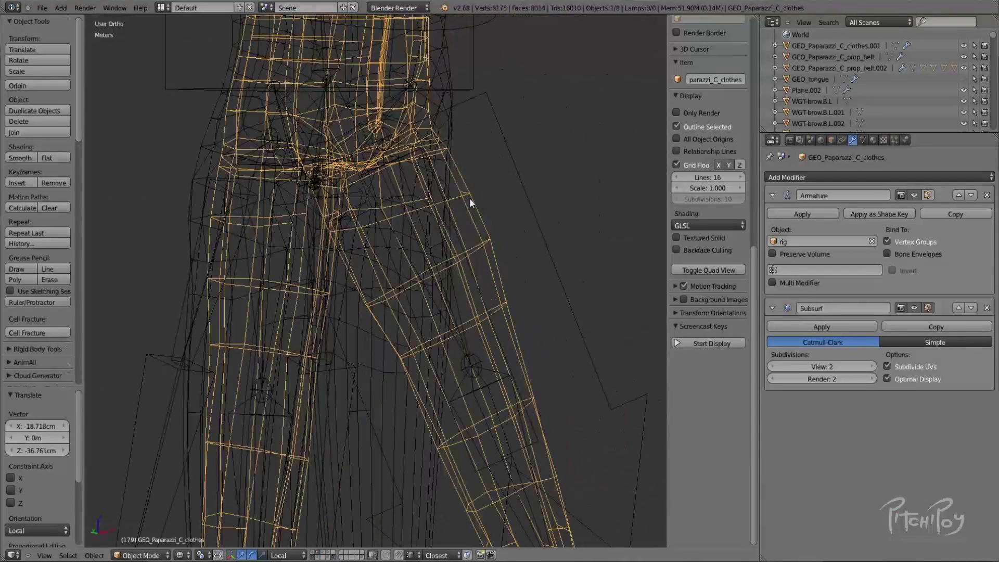
{"action": "key", "text": "KP_1"}
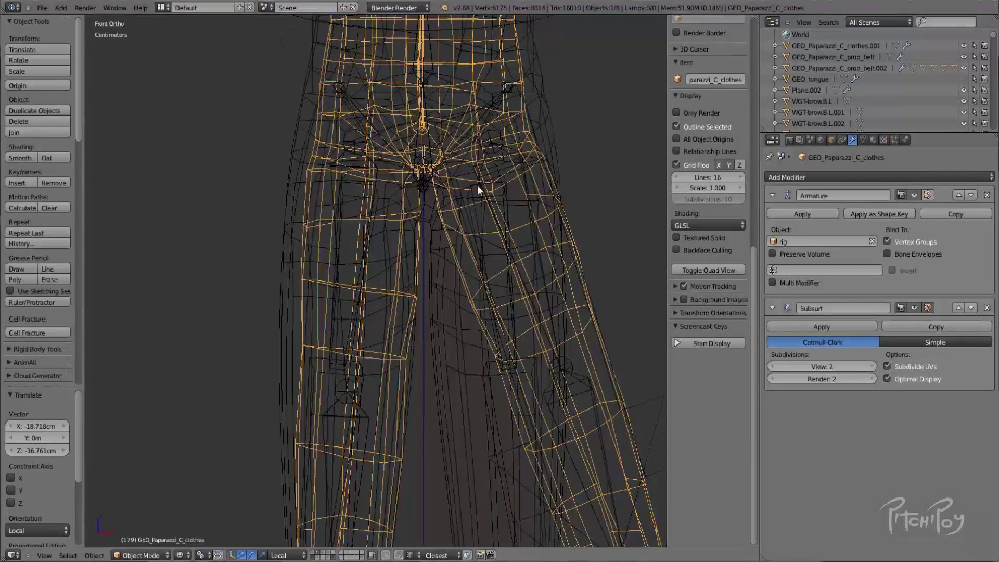
{"action": "scroll", "coordinate": [478, 190], "scroll_direction": "down", "scroll_amount": 5}
{"action": "scroll", "coordinate": [399, 200], "scroll_direction": "up", "scroll_amount": 5}
{"action": "right_click", "coordinate": [398, 193]}
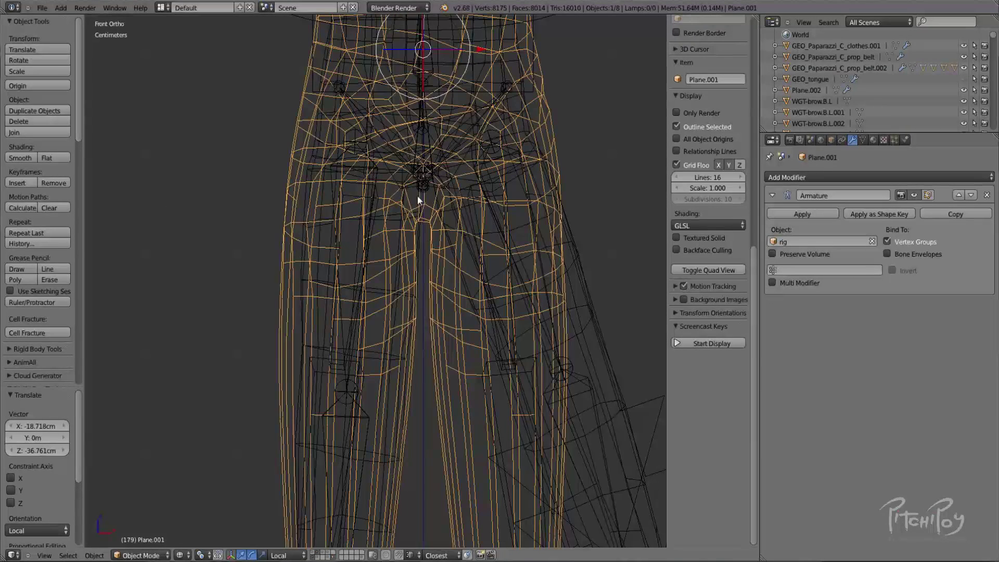
{"action": "scroll", "coordinate": [436, 207], "scroll_direction": "down", "scroll_amount": 7}
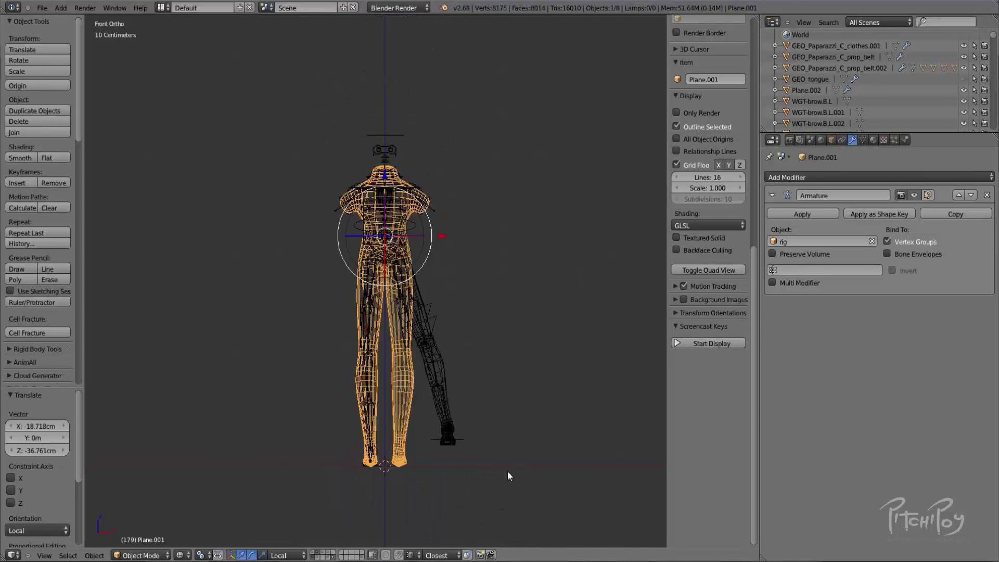
Clear the location, rotation and scale of all the rig's pose bones, then select Plane.001.
{"action": "right_click", "coordinate": [462, 433]}
{"action": "key", "text": "a"}
{"action": "key", "text": "a"}
{"action": "key", "text": "alt+g"}
{"action": "key", "text": "alt+r"}
{"action": "key", "text": "alt+s"}
{"action": "scroll", "coordinate": [465, 439], "scroll_direction": "up", "scroll_amount": 4}
{"action": "key", "text": "a"}
{"action": "right_click", "coordinate": [454, 289]}
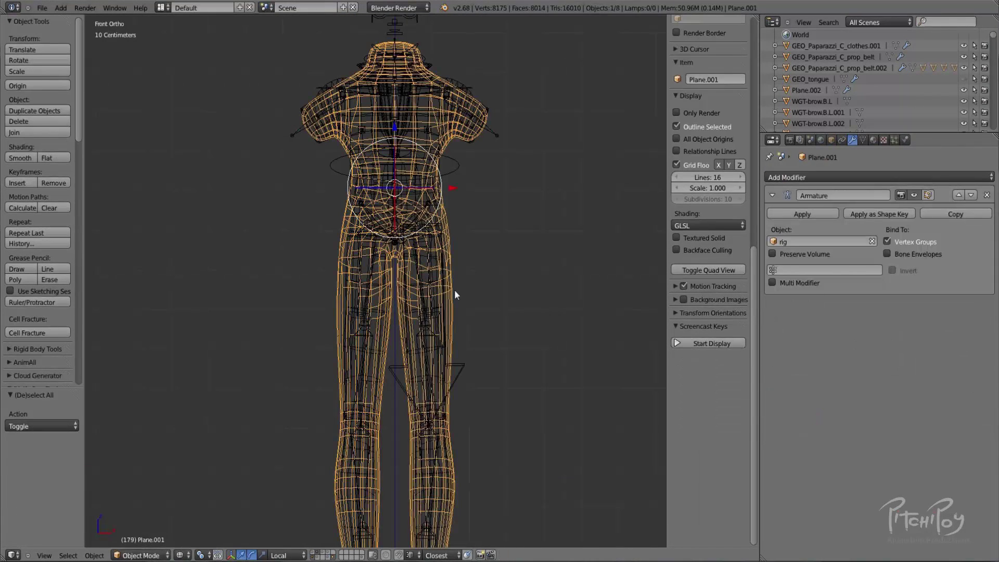
{"action": "middle_click_drag", "start_coordinate": [455, 291], "coordinate": [483, 263]}
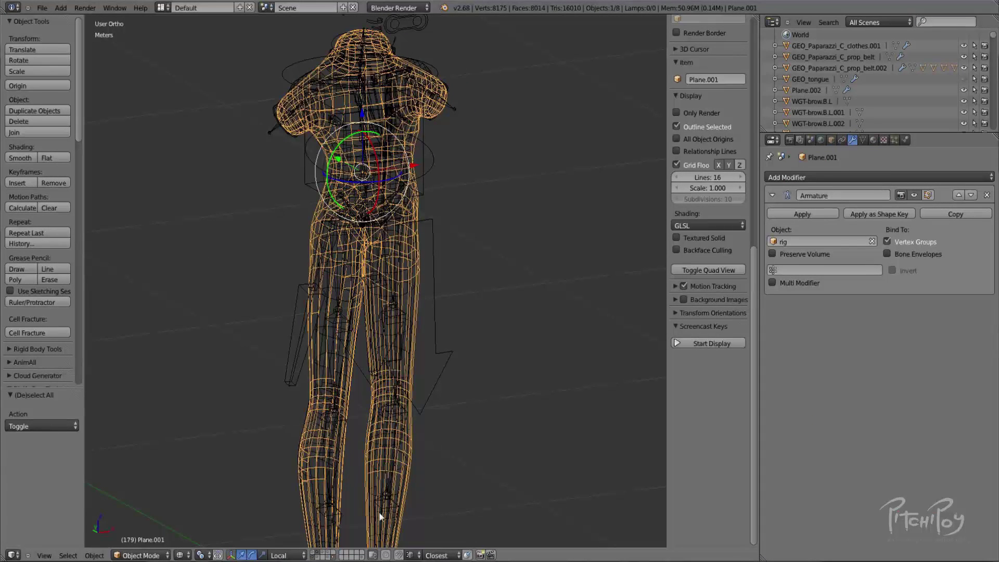
Hide Plane.001, return the viewport to solid shading and display the character's body layer.
{"action": "key", "text": "h"}
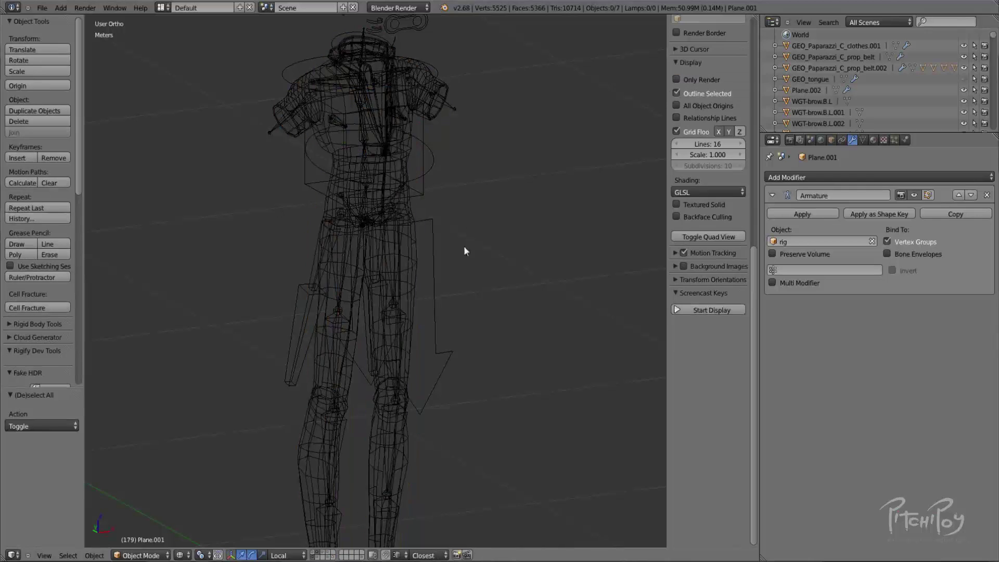
{"action": "key", "text": "z"}
{"action": "left_click", "coordinate": [313, 551], "text": "shift"}
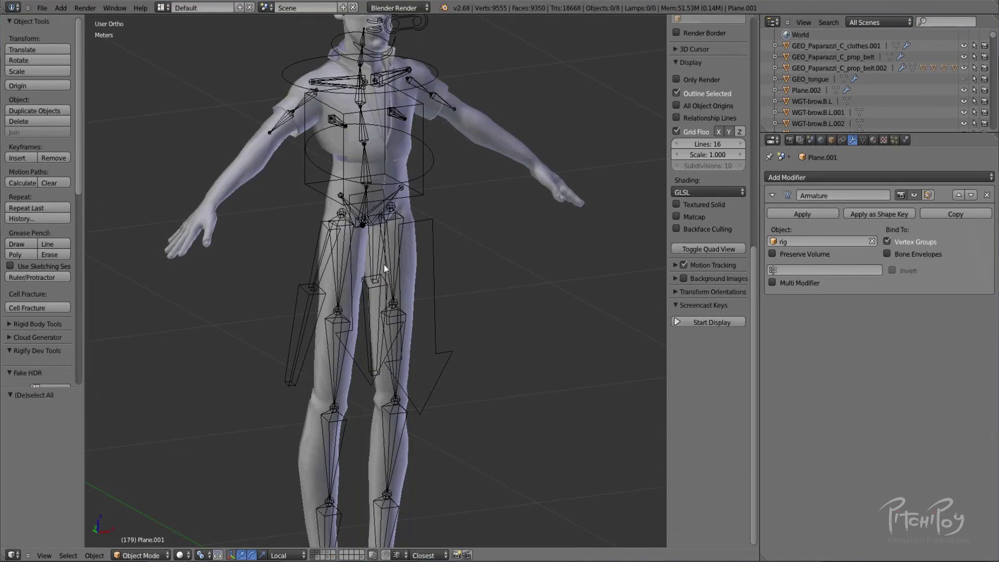
{"action": "right_click", "coordinate": [425, 188]}
{"action": "key", "text": "g"}
{"action": "right_click", "coordinate": [420, 165]}
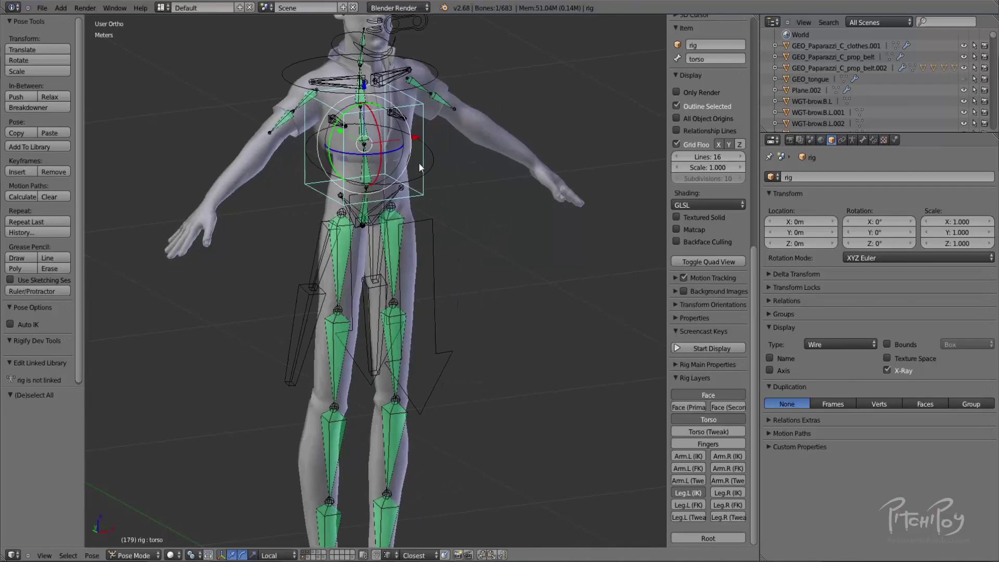
Show the vest's layer, select the GEO_Paparazzi_C_clothes.001 mesh and display it on its own.
{"action": "left_click", "coordinate": [316, 555], "text": "shift"}
{"action": "middle_click_drag", "start_coordinate": [419, 148], "coordinate": [303, 148]}
{"action": "scroll", "coordinate": [336, 156], "scroll_direction": "up", "scroll_amount": 3}
{"action": "middle_click_drag", "start_coordinate": [392, 129], "coordinate": [361, 277], "text": "shift"}
{"action": "right_click", "coordinate": [364, 228]}
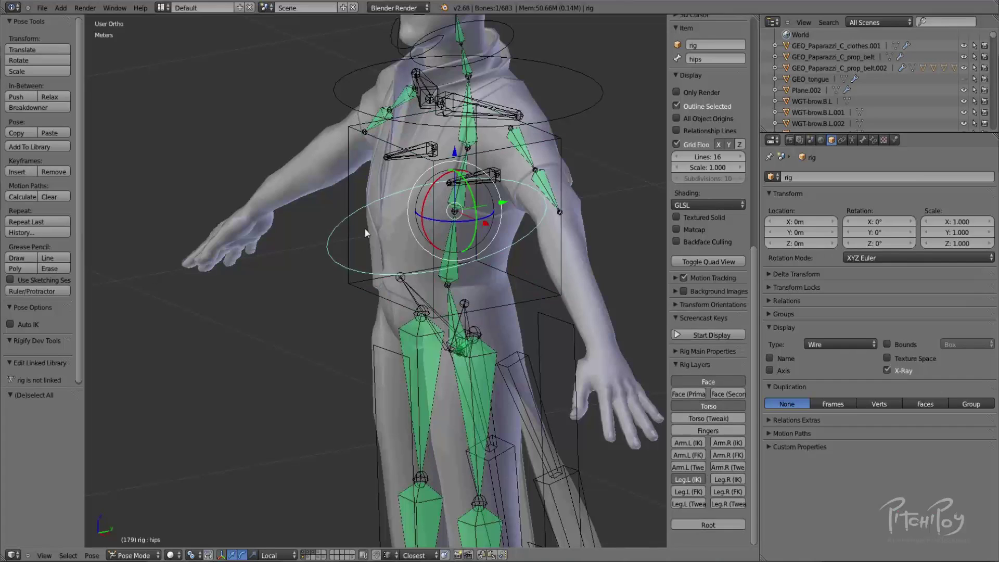
{"action": "right_click", "coordinate": [370, 281]}
{"action": "key", "text": "KP_Divide"}
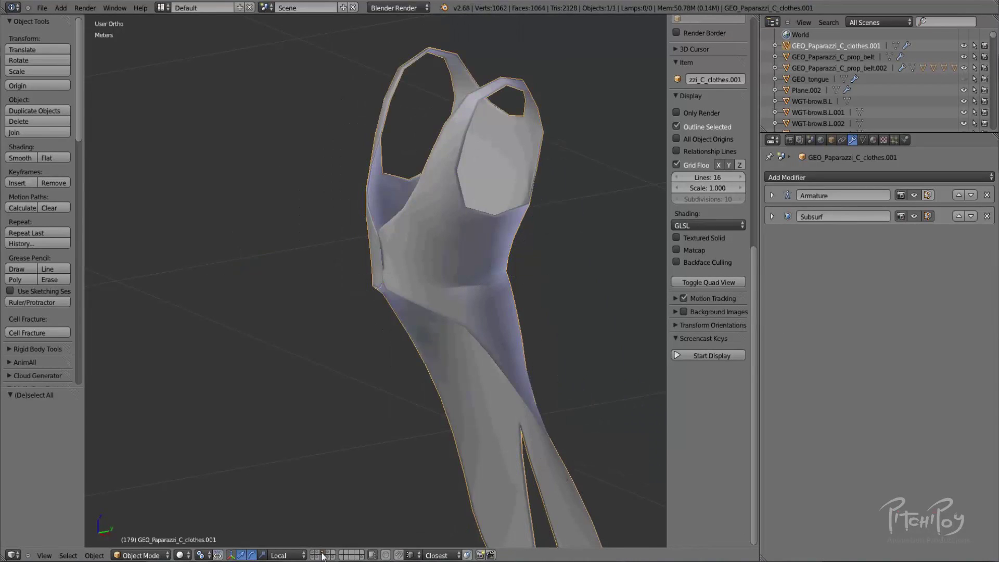
{"action": "middle_click_drag", "start_coordinate": [392, 295], "coordinate": [351, 490]}
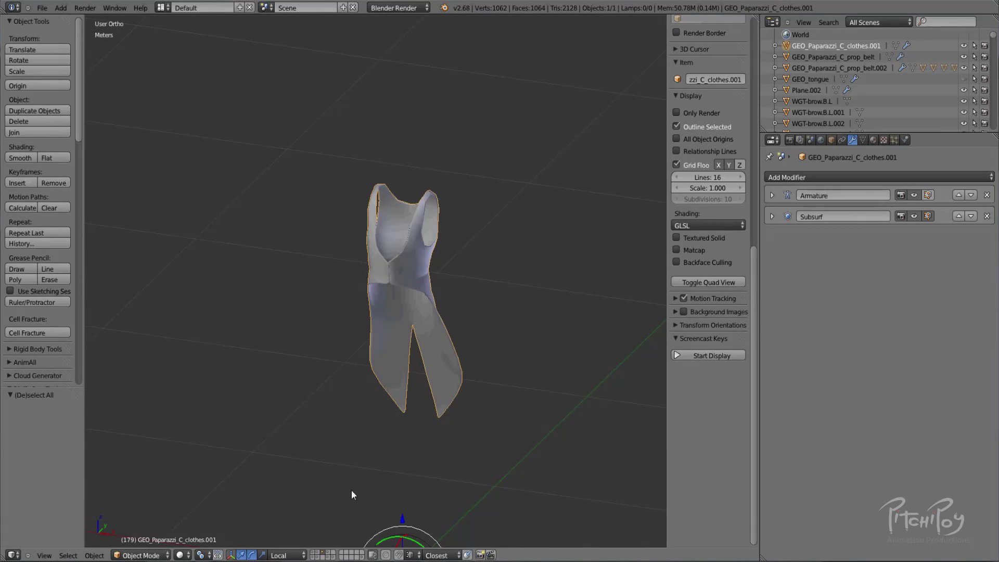
Display the rig over the vest and try rotating the left coat-tail bones flap.L.001 and flap.L.002.
{"action": "left_click", "coordinate": [313, 556], "text": "shift"}
{"action": "middle_click_drag", "start_coordinate": [457, 236], "coordinate": [333, 353]}
{"action": "scroll", "coordinate": [405, 257], "scroll_direction": "up", "scroll_amount": 3}
{"action": "middle_click_drag", "start_coordinate": [333, 353], "coordinate": [442, 361], "text": "shift"}
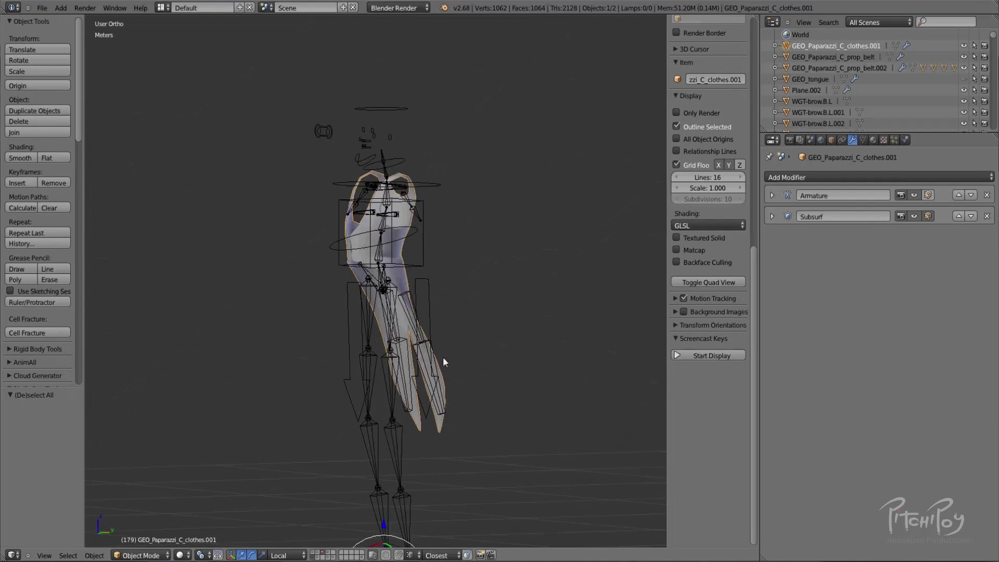
{"action": "right_click", "coordinate": [406, 301]}
{"action": "scroll", "coordinate": [407, 302], "scroll_direction": "up", "scroll_amount": 1}
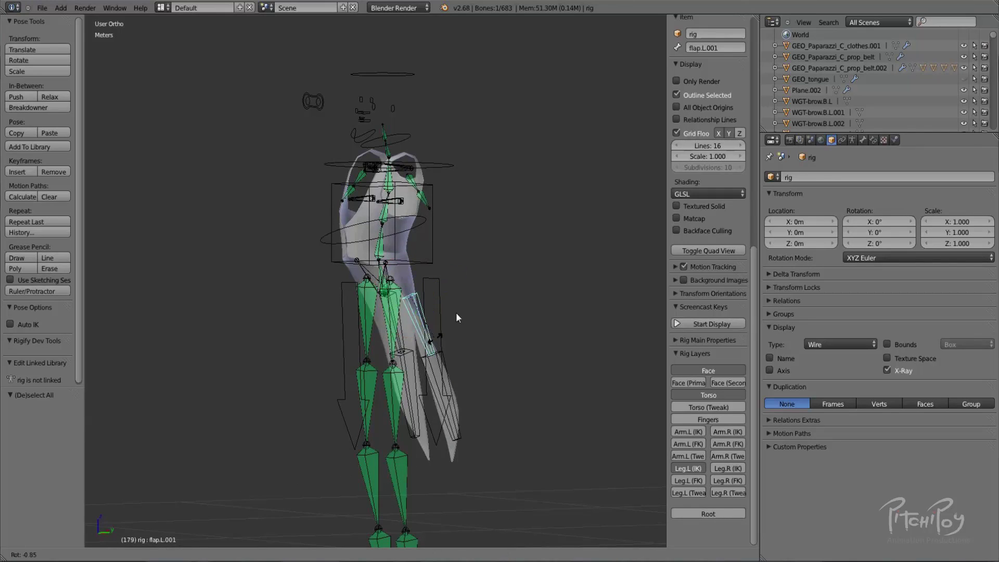
{"action": "right_click", "coordinate": [442, 360]}
{"action": "key", "text": "r"}
{"action": "left_click", "coordinate": [448, 369]}
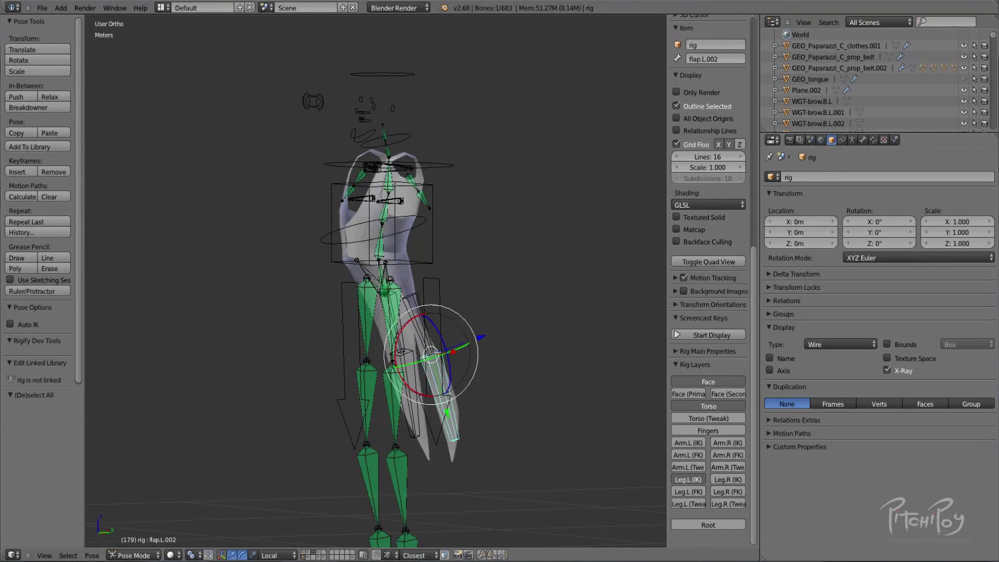
{"action": "middle_click_drag", "start_coordinate": [432, 268], "coordinate": [457, 269]}
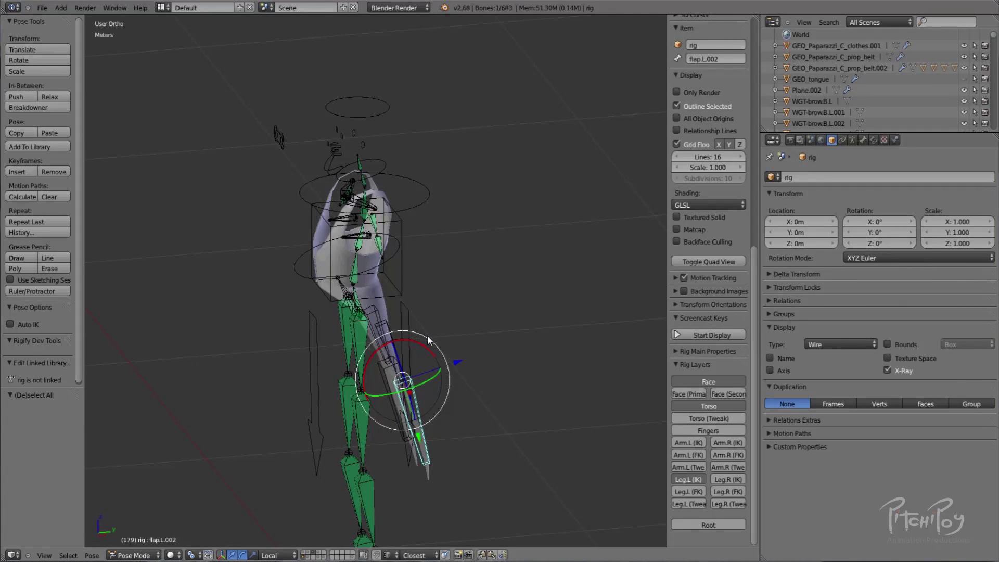
{"action": "middle_click_drag", "start_coordinate": [420, 356], "coordinate": [334, 550]}
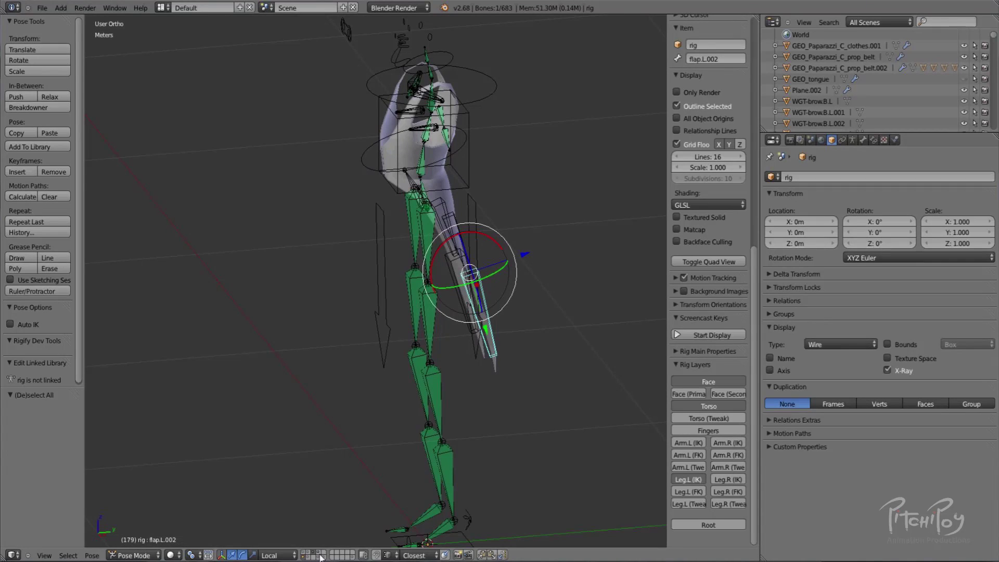
Display the Plane.002 layer together with the vest and hide the rig's layer.
{"action": "left_click", "coordinate": [319, 556]}
{"action": "middle_click_drag", "start_coordinate": [395, 261], "coordinate": [528, 240]}
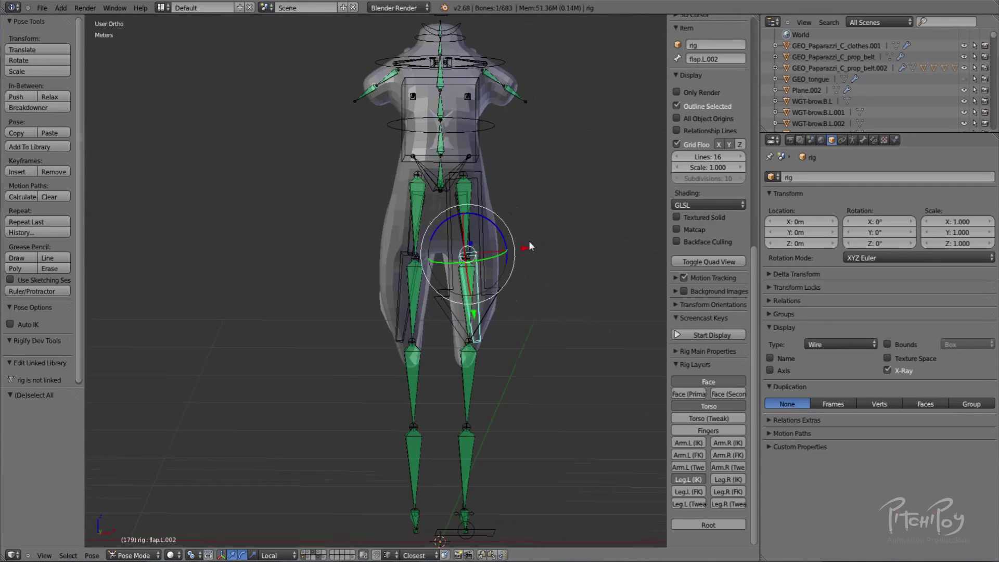
{"action": "left_click", "coordinate": [319, 554]}
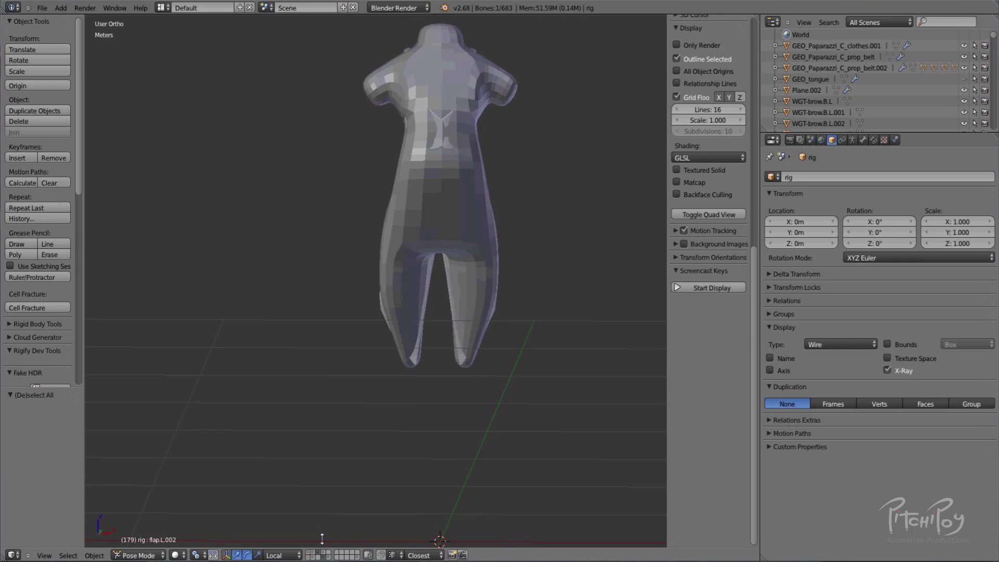
Compare the wireframes of the vest and Plane.002 by selecting each mesh in turn, then return to solid shading.
{"action": "key", "text": "z"}
{"action": "right_click", "coordinate": [473, 183]}
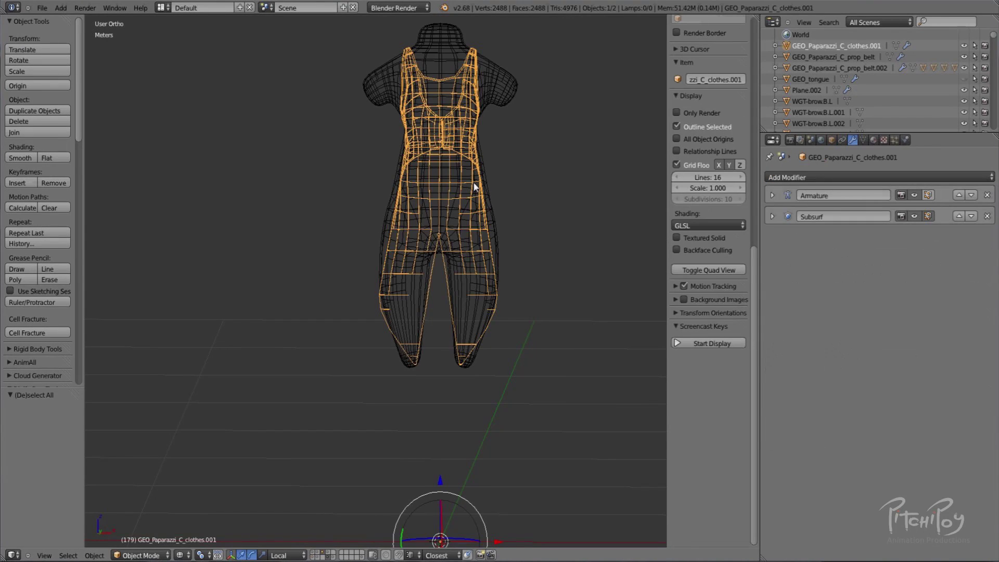
{"action": "right_click", "coordinate": [491, 219]}
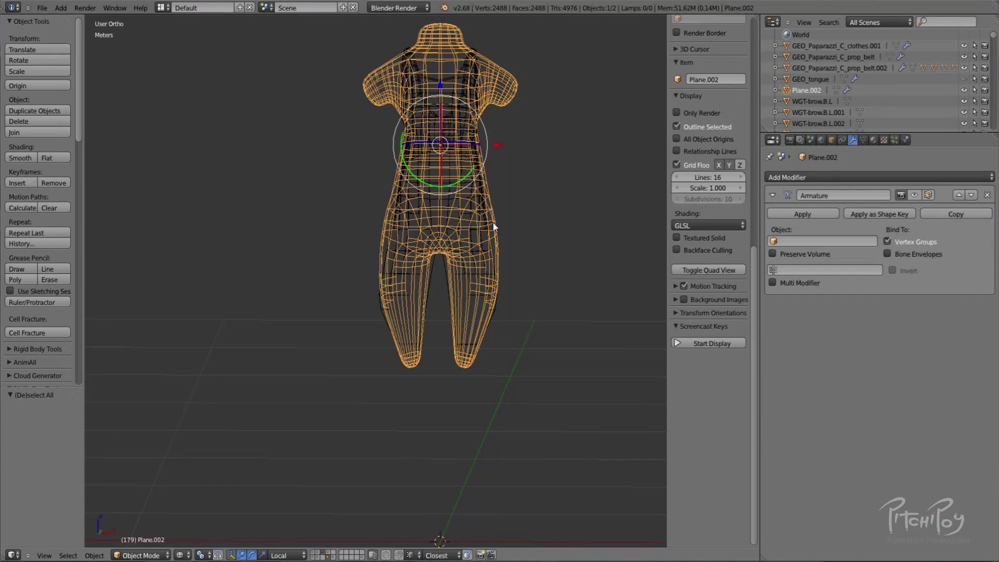
{"action": "key", "text": "KP_1"}
{"action": "key", "text": "z"}
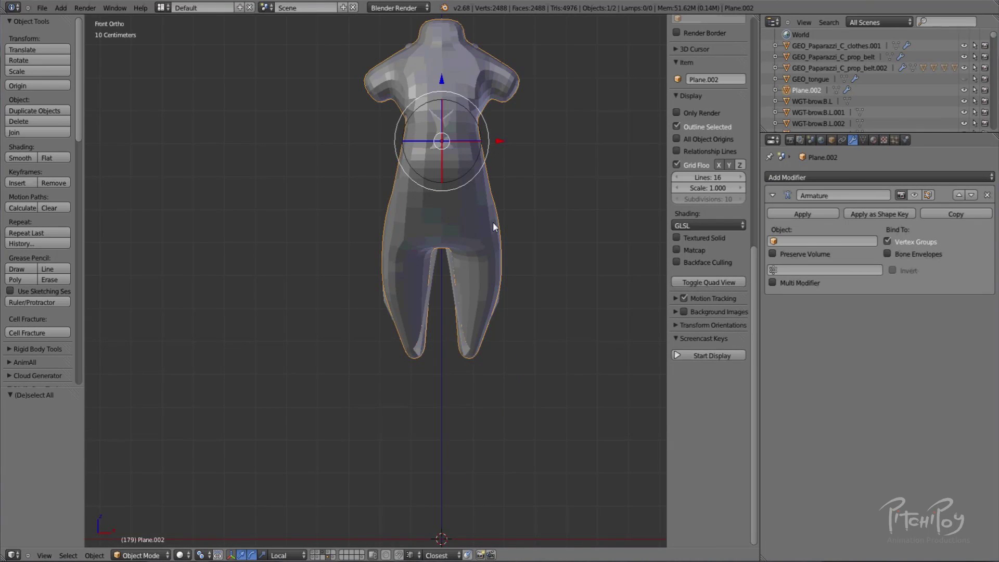
Move Plane.002 about 57 cm along the X axis so it stands beside the vest.
{"action": "key", "text": "g"}
{"action": "key", "text": "x"}
{"action": "left_click", "coordinate": [673, 230]}
Compare the shapes of Plane.002 and the vest from all sides, especially the waist, crotch and coat-tails.
{"action": "middle_click_drag", "start_coordinate": [576, 273], "coordinate": [404, 295]}
{"action": "middle_click_drag", "start_coordinate": [371, 372], "coordinate": [468, 232], "text": "shift"}
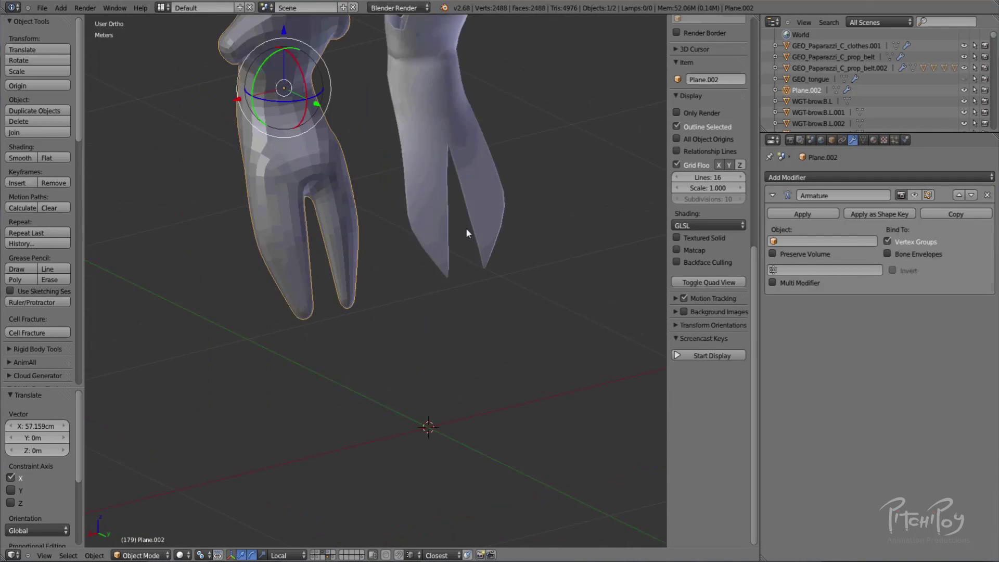
{"action": "scroll", "coordinate": [465, 208], "scroll_direction": "up", "scroll_amount": 3}
{"action": "middle_click_drag", "start_coordinate": [479, 170], "coordinate": [547, 293], "text": "shift"}
{"action": "scroll", "coordinate": [554, 165], "scroll_direction": "up", "scroll_amount": 2}
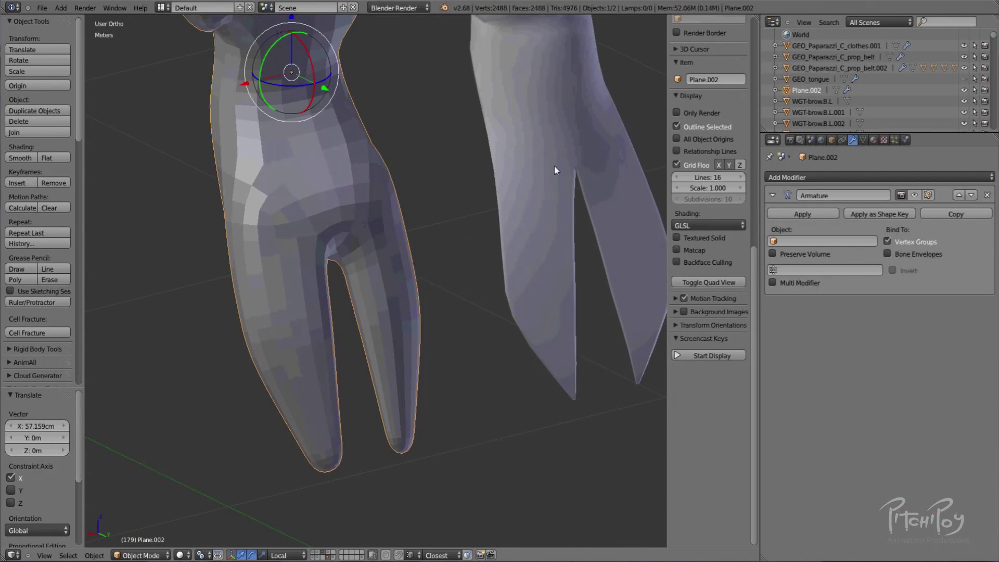
{"action": "middle_click_drag", "start_coordinate": [541, 179], "coordinate": [488, 194]}
{"action": "scroll", "coordinate": [489, 194], "scroll_direction": "down", "scroll_amount": 2}
{"action": "middle_click_drag", "start_coordinate": [416, 257], "coordinate": [537, 170], "text": "shift"}
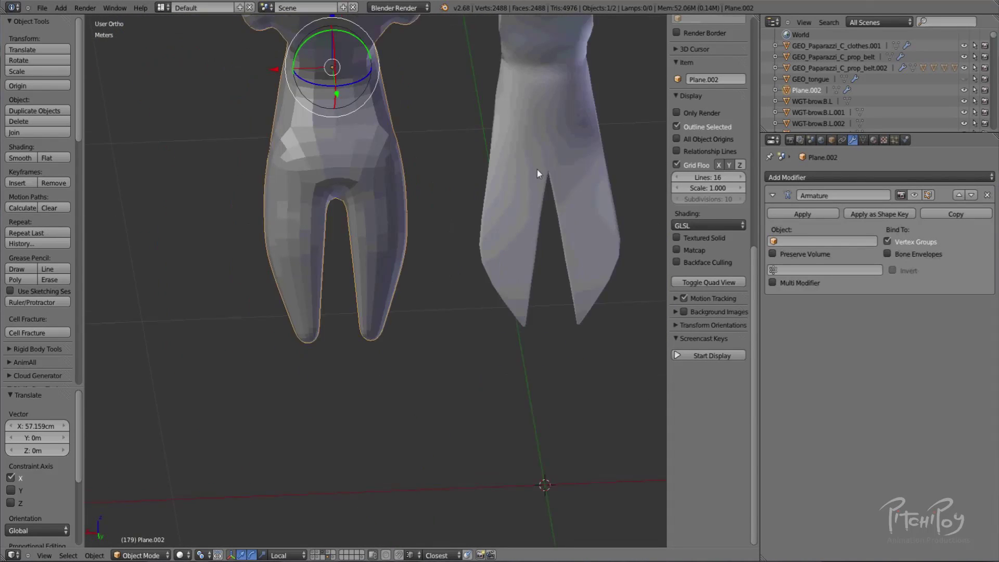
{"action": "middle_click_drag", "start_coordinate": [354, 300], "coordinate": [439, 215]}
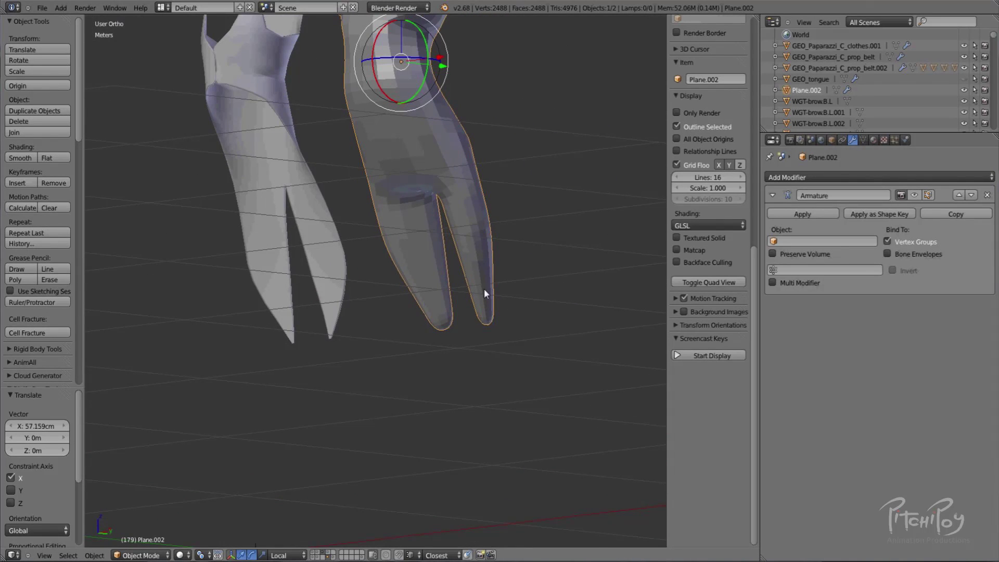
{"action": "middle_click_drag", "start_coordinate": [447, 126], "coordinate": [468, 201]}
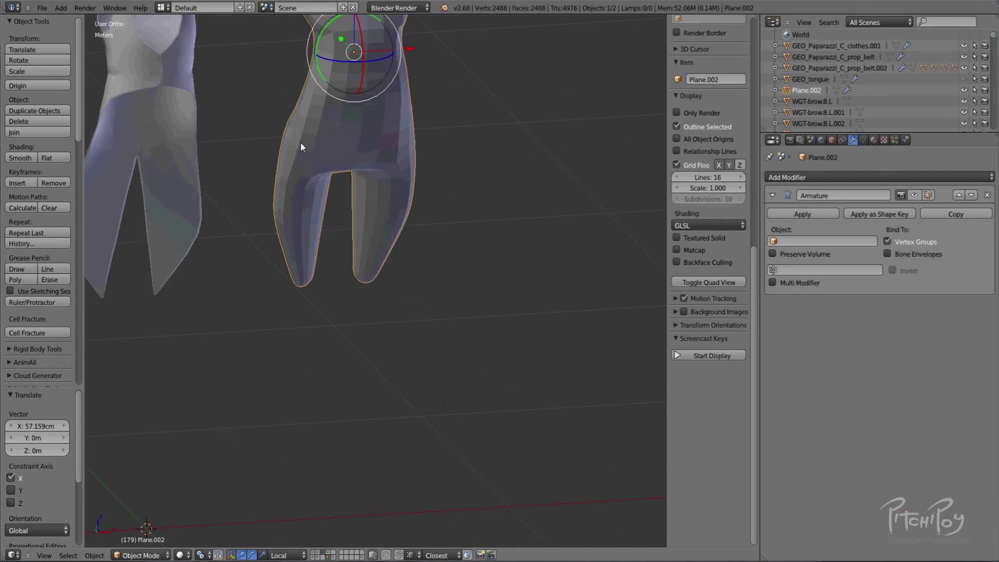
{"action": "middle_click_drag", "start_coordinate": [301, 141], "coordinate": [344, 275], "text": "shift"}
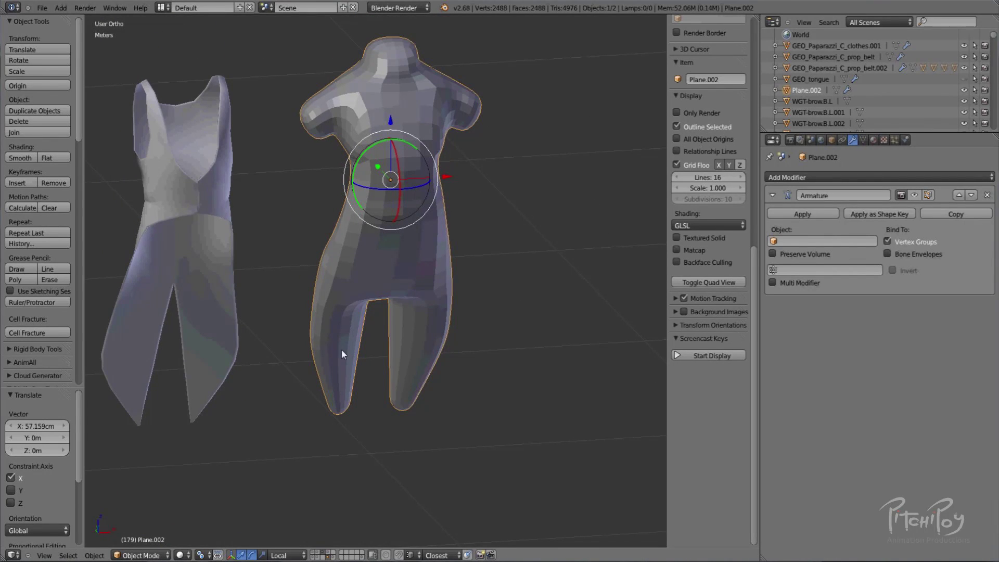
{"action": "middle_click_drag", "start_coordinate": [338, 344], "coordinate": [367, 317]}
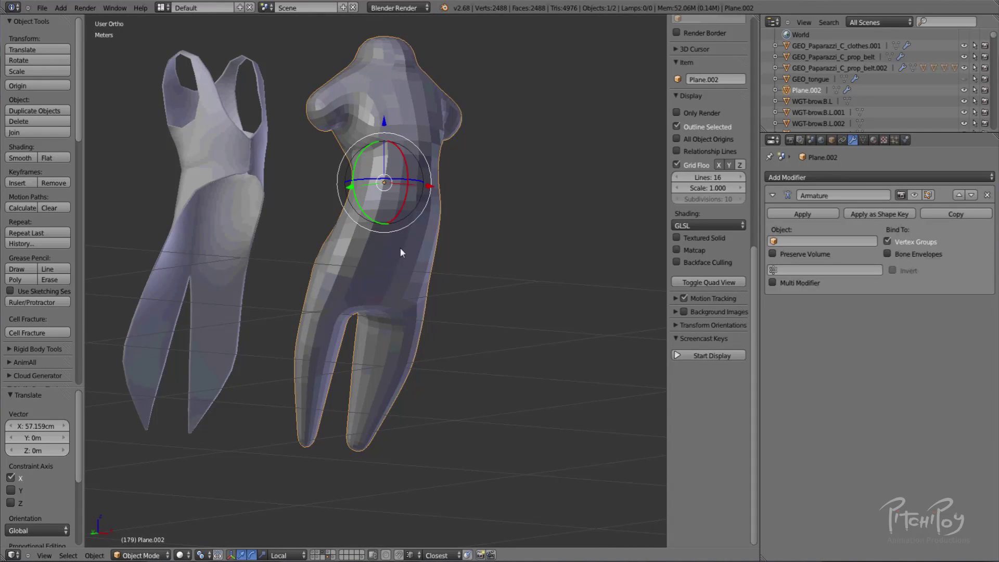
{"action": "middle_click_drag", "start_coordinate": [407, 288], "coordinate": [310, 305]}
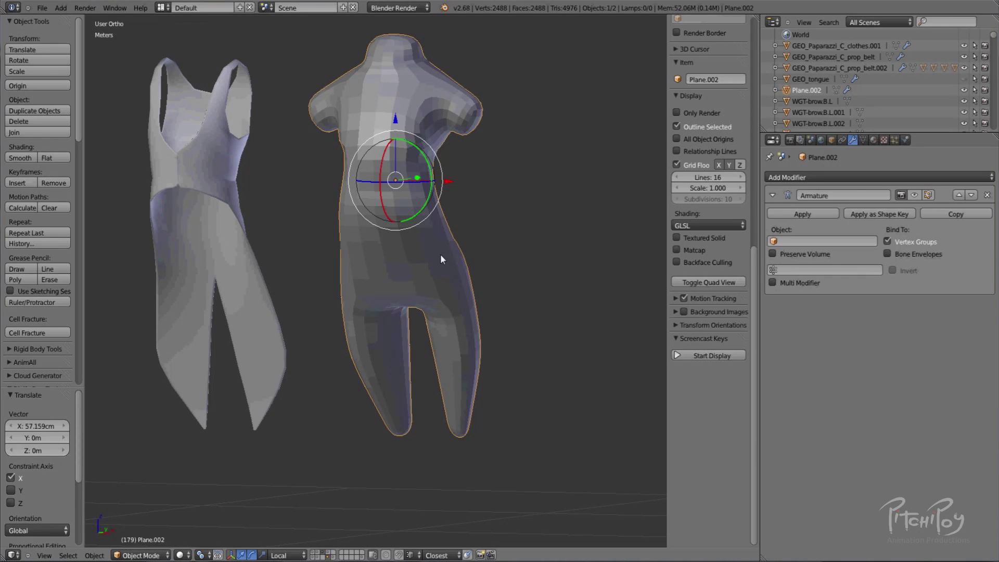
{"action": "middle_click_drag", "start_coordinate": [448, 108], "coordinate": [234, 129]}
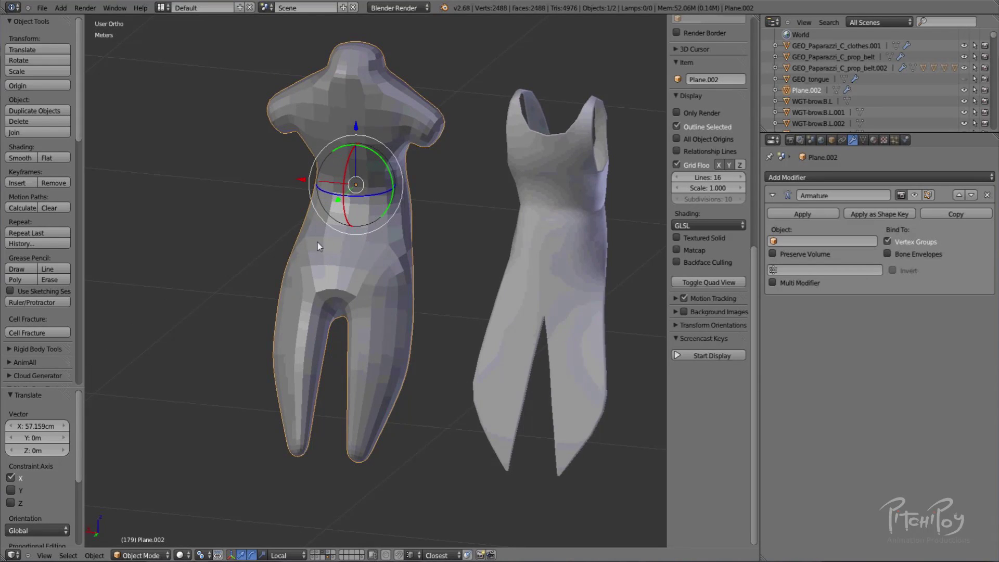
{"action": "middle_click_drag", "start_coordinate": [309, 287], "coordinate": [573, 259]}
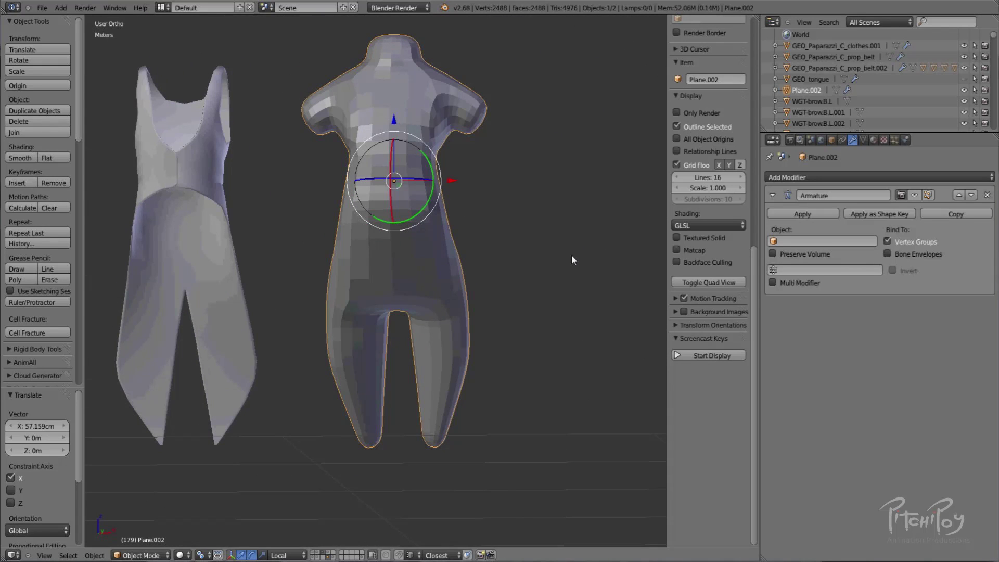
{"action": "key", "text": "KP_1"}
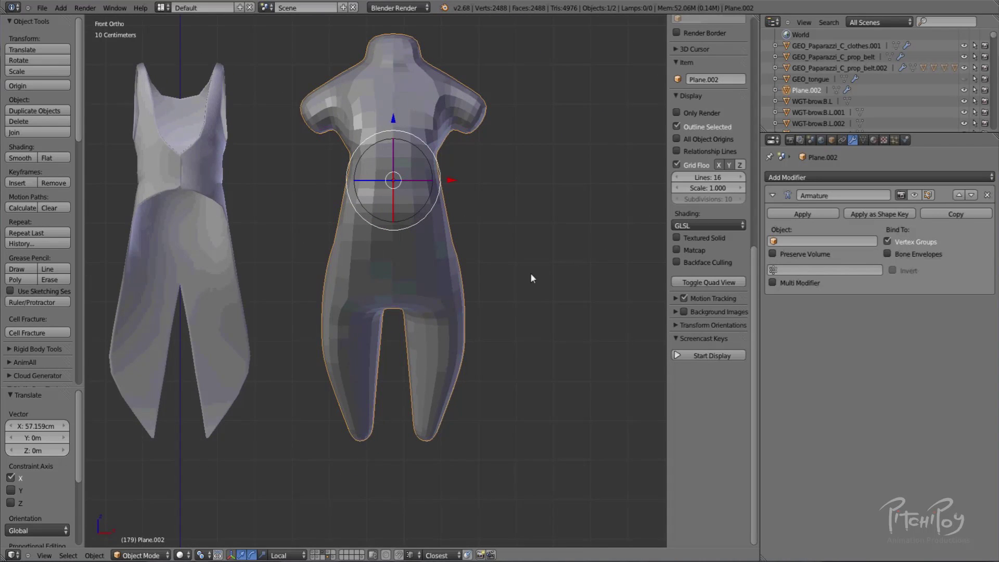
{"action": "middle_click_drag", "start_coordinate": [372, 255], "coordinate": [435, 276], "text": "shift"}
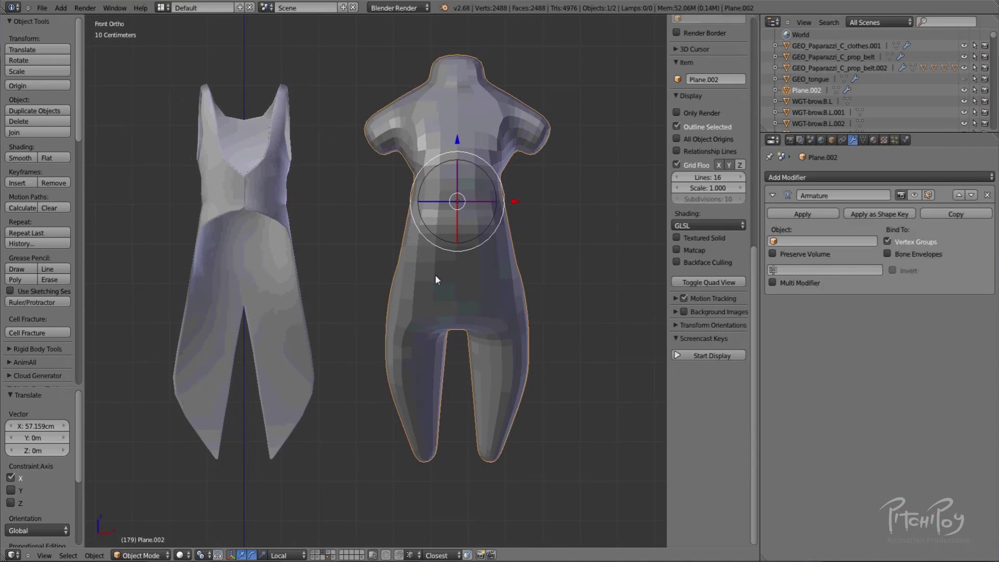
Undo the sideways move of Plane.002 and display only its layer together with the rig.
{"action": "key", "text": "ctrl+z"}
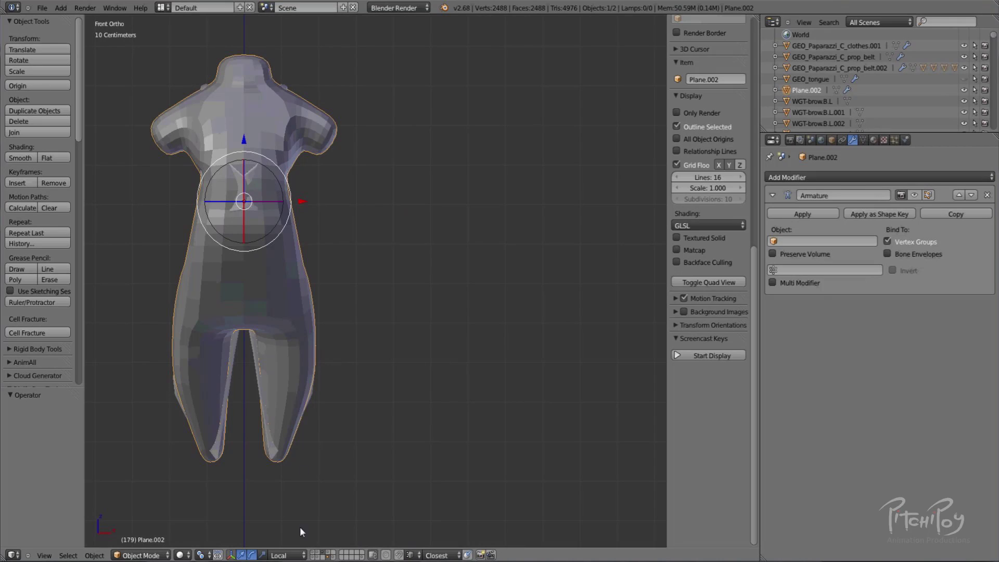
{"action": "left_click", "coordinate": [327, 557]}
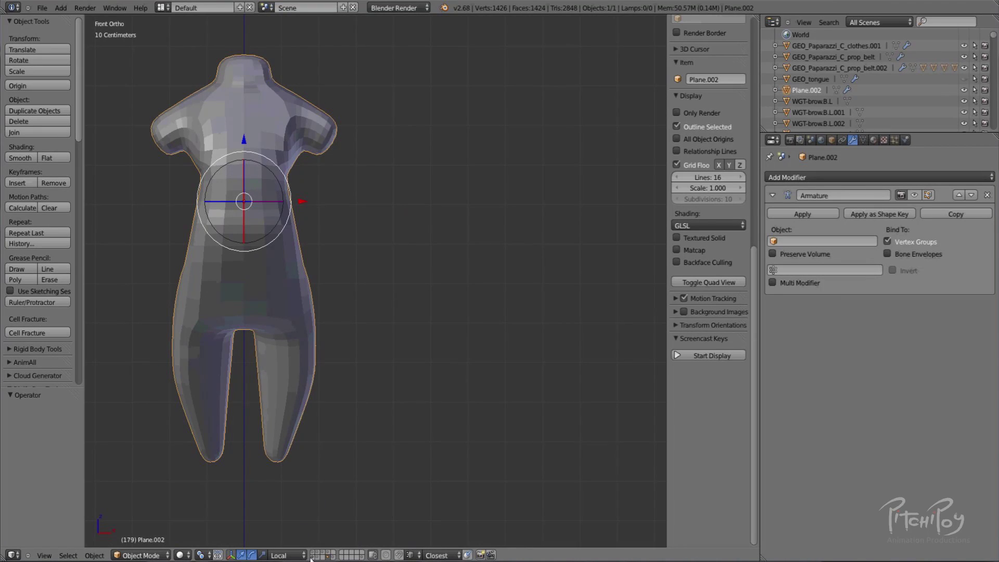
{"action": "left_click", "coordinate": [311, 557], "text": "shift"}
Select the rig's DEF-thigh.L bone, open the armature settings and reveal all of the rig's hidden bones.
{"action": "mouse_move", "coordinate": [352, 304]}
{"action": "middle_mouse_down"}
{"action": "mouse_move", "coordinate": [194, 316]}
{"action": "mouse_move", "coordinate": [370, 299]}
{"action": "middle_mouse_up"}
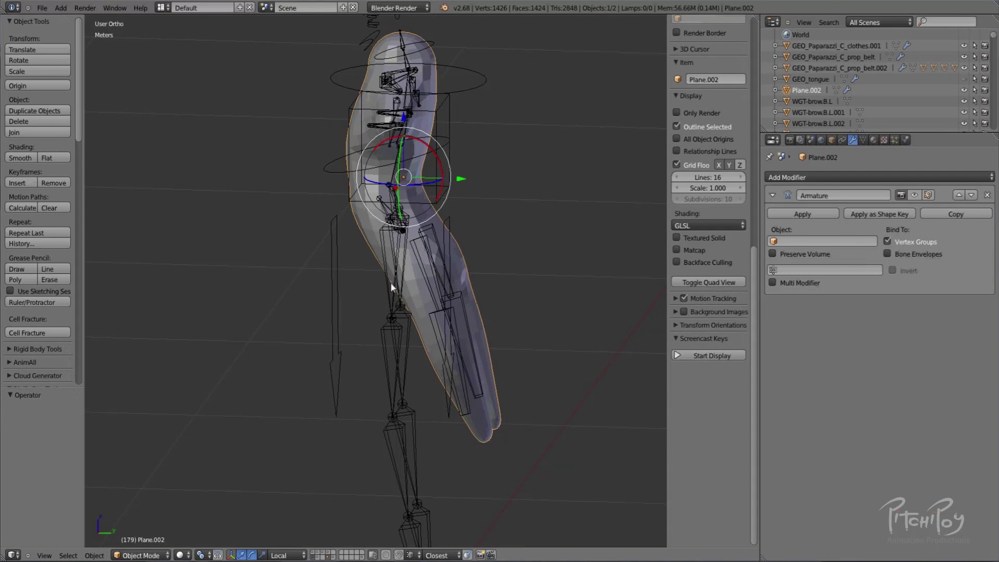
{"action": "right_click", "coordinate": [391, 284]}
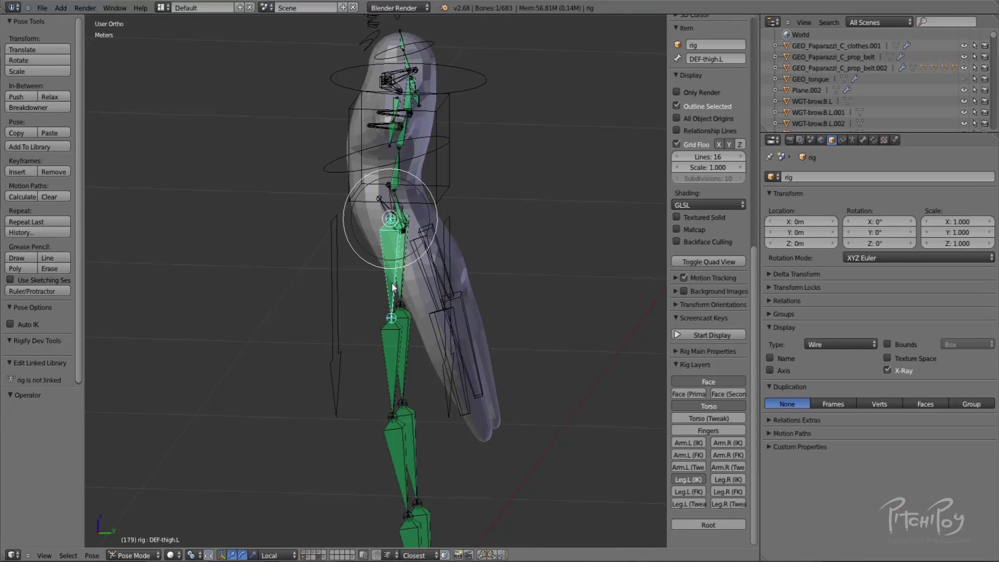
{"action": "left_click", "coordinate": [851, 141]}
{"action": "middle_click_drag", "start_coordinate": [369, 241], "coordinate": [434, 241]}
{"action": "scroll", "coordinate": [435, 241], "scroll_direction": "down", "scroll_amount": 1}
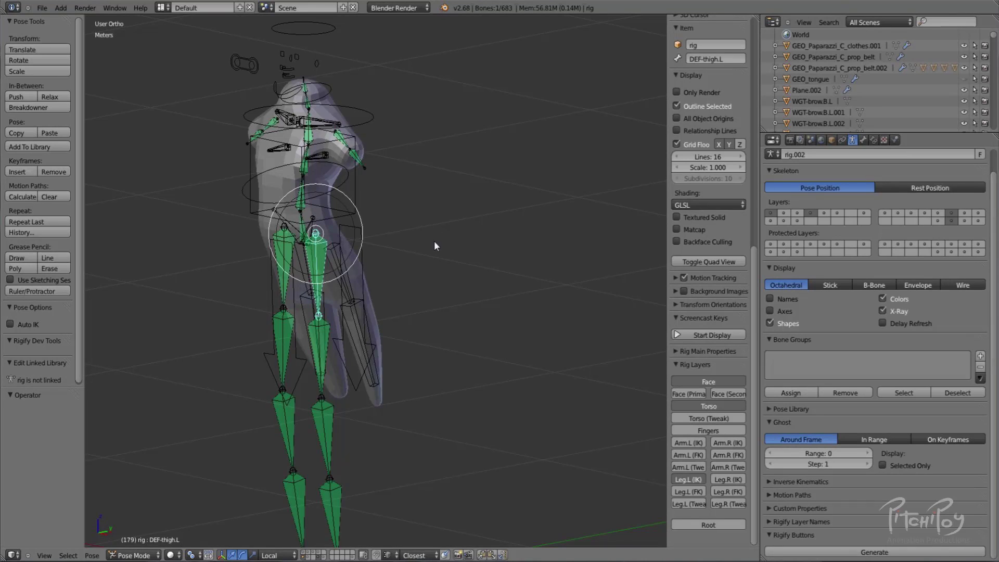
{"action": "key", "text": "alt+h"}
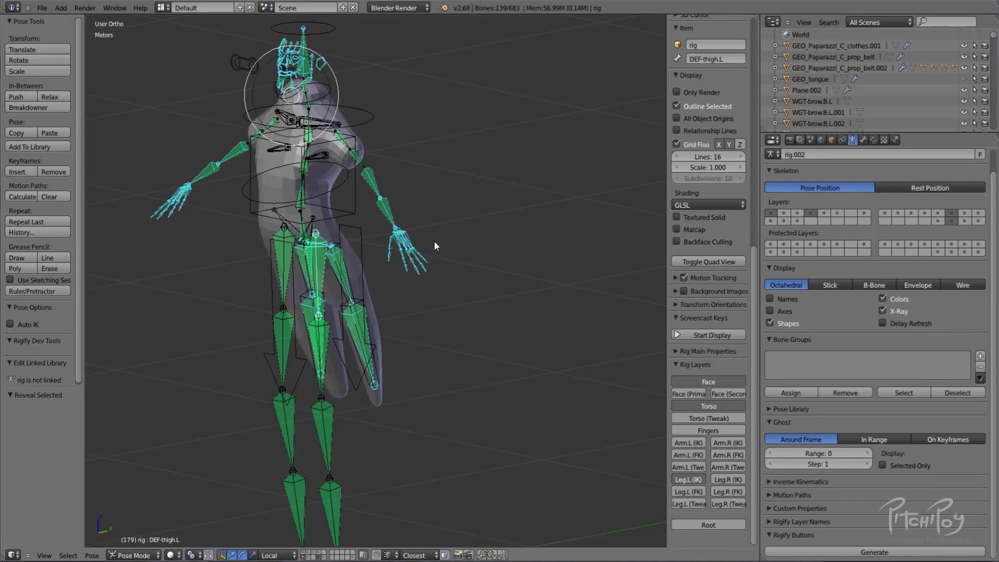
{"action": "middle_click_drag", "start_coordinate": [425, 238], "coordinate": [500, 222]}
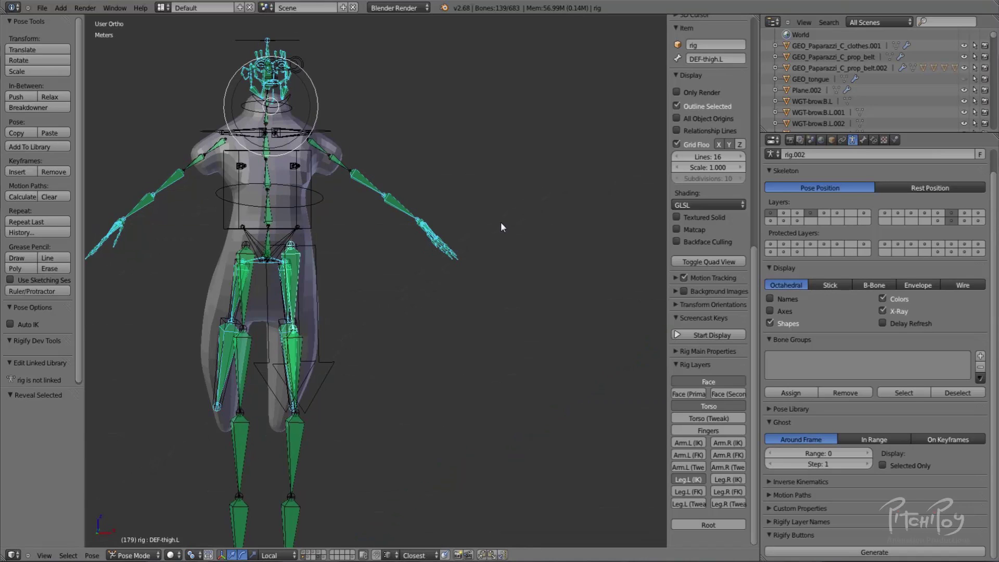
Deselect the coat-tail and hip bones and hide the remaining selected head, forearm and hand bones.
{"action": "key", "text": "KP_1"}
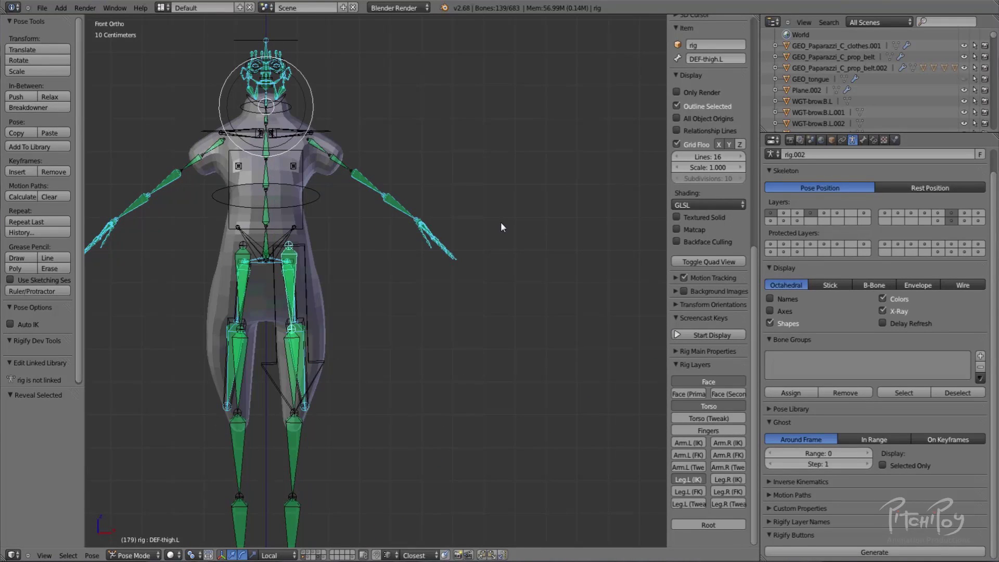
{"action": "key", "text": "KP_3"}
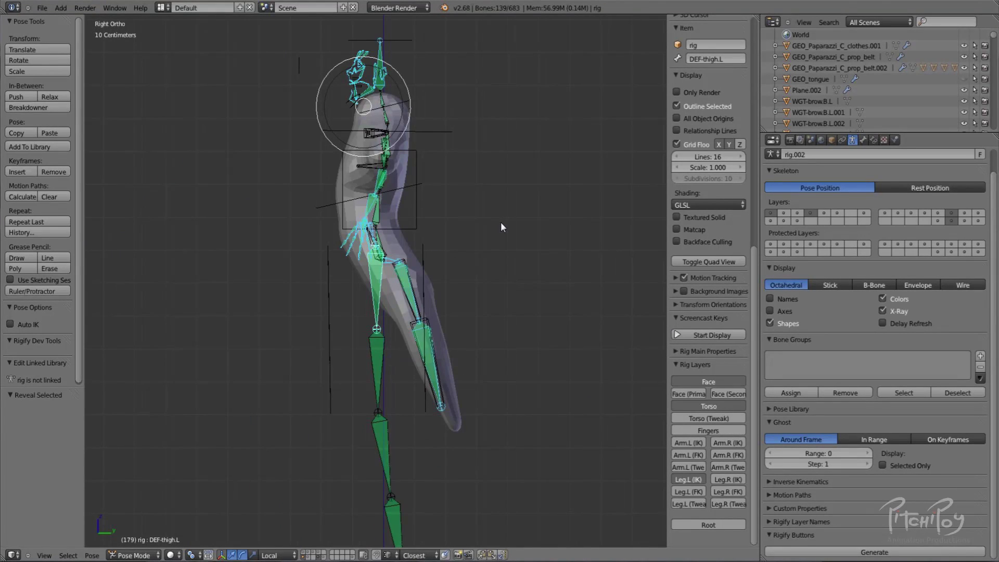
{"action": "middle_click_drag", "start_coordinate": [476, 277], "coordinate": [389, 267]}
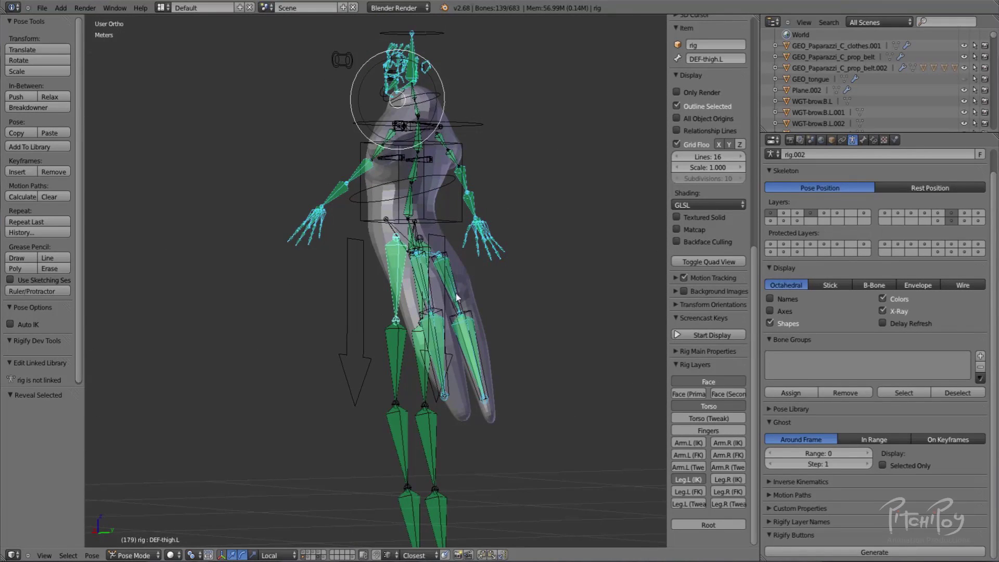
{"action": "middle_click_drag", "start_coordinate": [471, 367], "coordinate": [456, 393]}
{"action": "key", "text": "c"}
{"action": "mouse_move", "coordinate": [482, 285]}
{"action": "middle_mouse_down"}
{"action": "mouse_move", "coordinate": [457, 264]}
{"action": "mouse_move", "coordinate": [451, 277]}
{"action": "middle_mouse_up"}
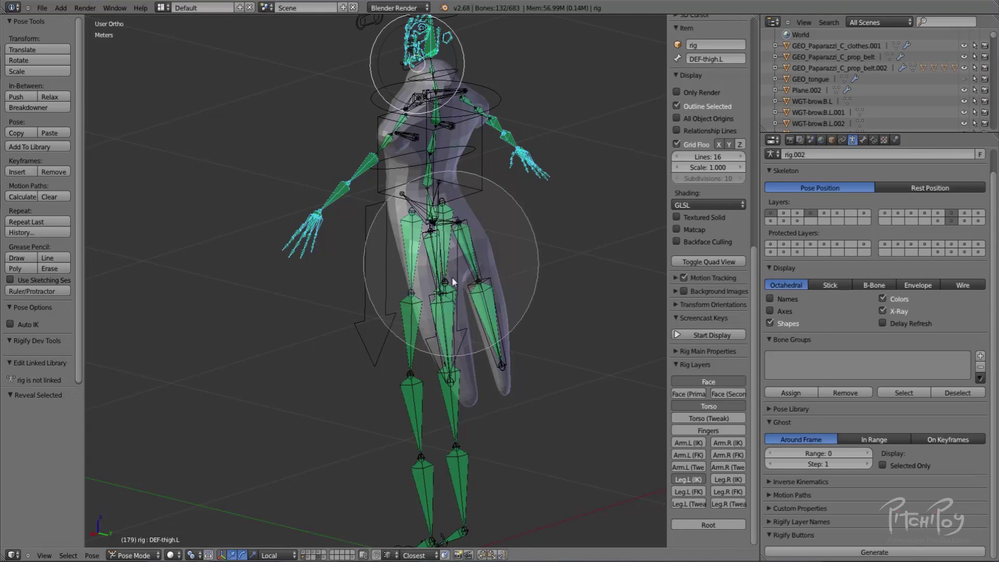
{"action": "right_click", "coordinate": [491, 391]}
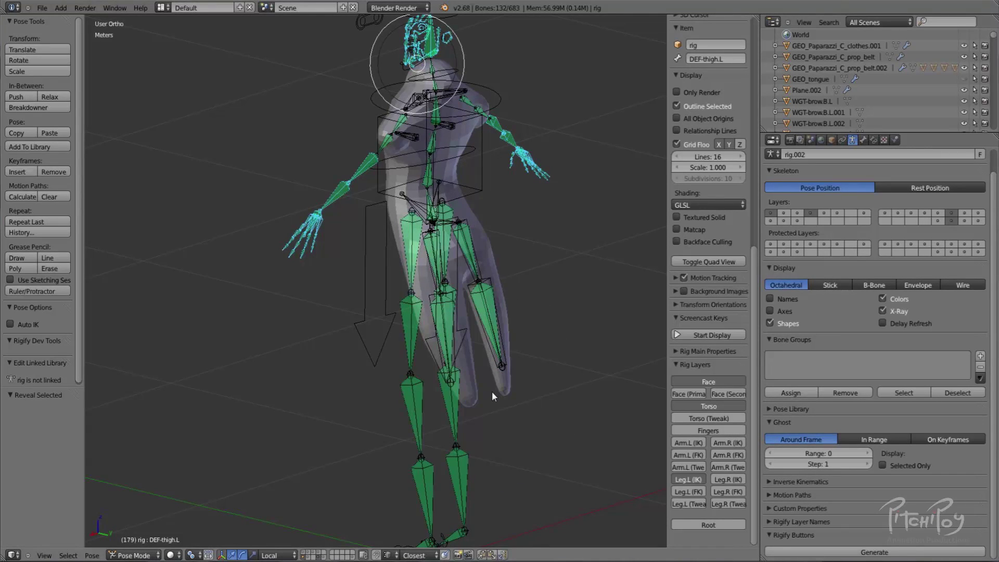
{"action": "key", "text": "h"}
Display only the rig's deform bone layer so that the control bones are hidden.
{"action": "middle_click_drag", "start_coordinate": [492, 396], "coordinate": [665, 179]}
{"action": "middle_click_drag", "start_coordinate": [291, 172], "coordinate": [449, 275], "text": "shift"}
{"action": "scroll", "coordinate": [423, 173], "scroll_direction": "up", "scroll_amount": 3}
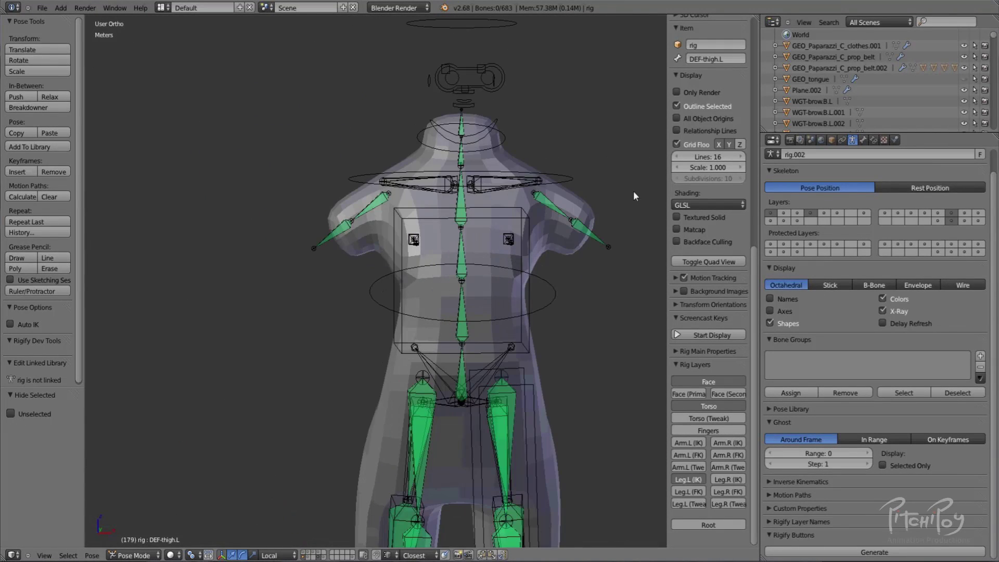
{"action": "left_click", "coordinate": [951, 221]}
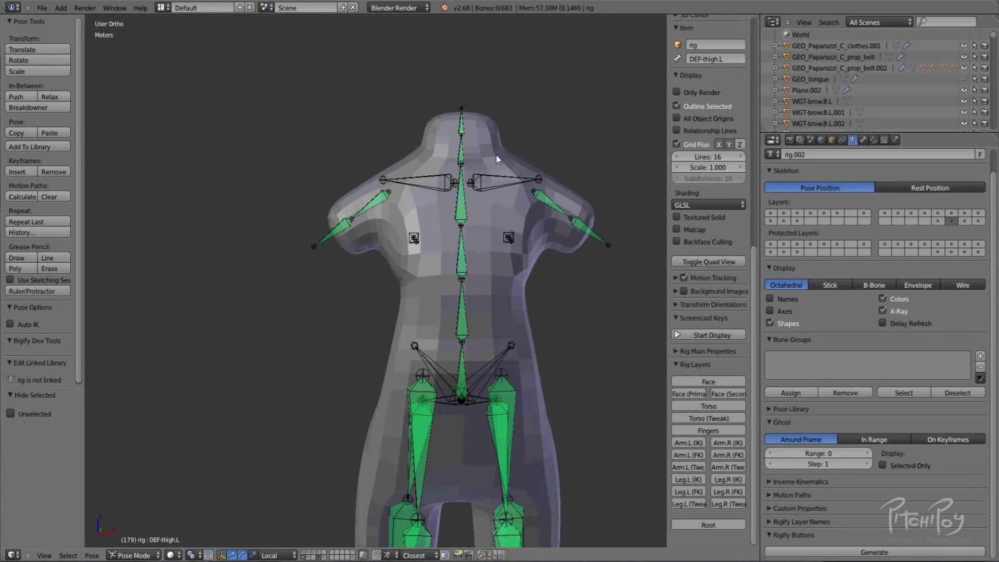
Hide the lower thigh, shin and foot bones of both legs, keeping the upper thighs and coat-tail bones displayed.
{"action": "middle_click_drag", "start_coordinate": [502, 236], "coordinate": [494, 127], "text": "shift"}
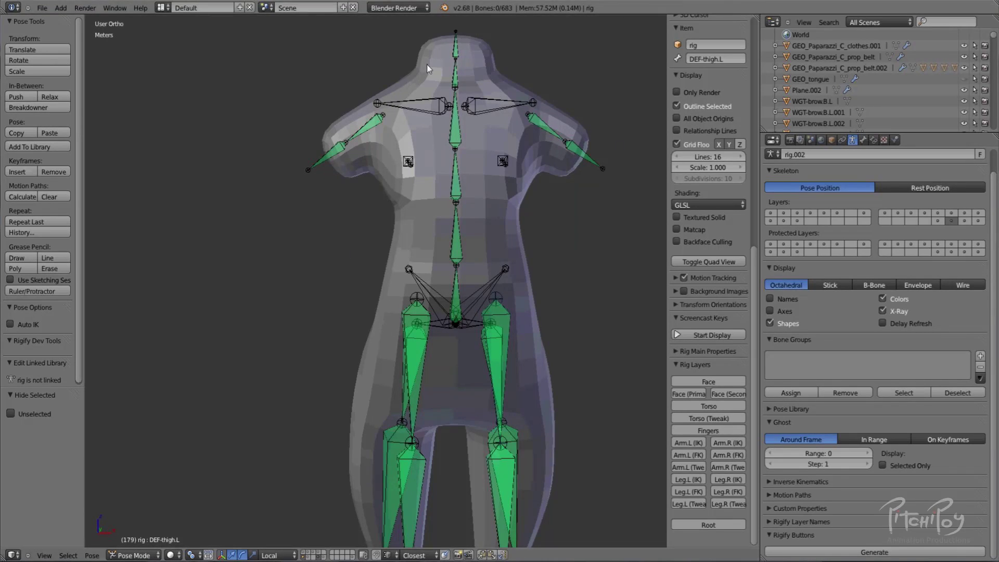
{"action": "middle_click_drag", "start_coordinate": [464, 329], "coordinate": [446, 225]}
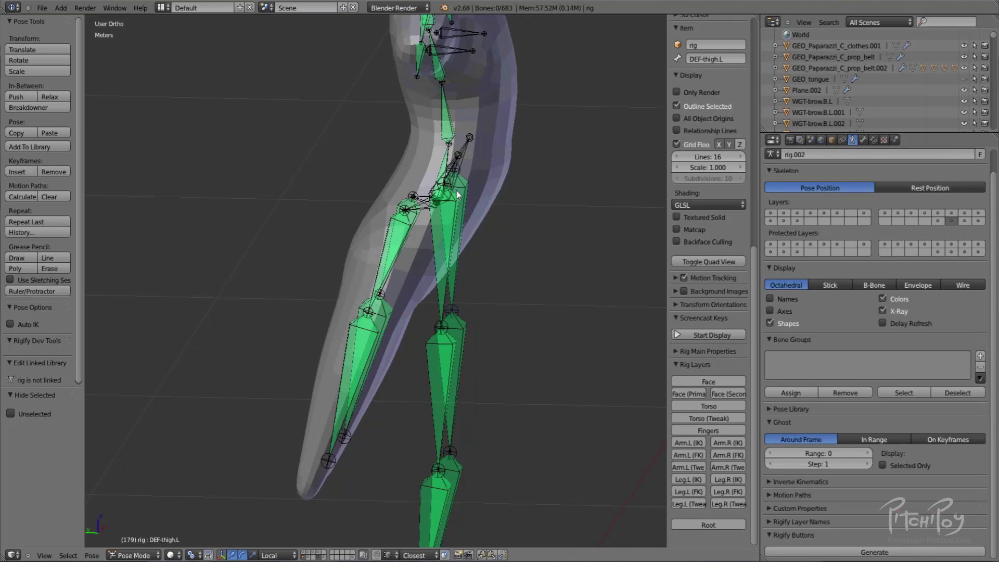
{"action": "mouse_move", "coordinate": [451, 253]}
{"action": "middle_mouse_down"}
{"action": "mouse_move", "coordinate": [475, 257]}
{"action": "mouse_move", "coordinate": [446, 267]}
{"action": "middle_mouse_up"}
{"action": "scroll", "coordinate": [445, 266], "scroll_direction": "up", "scroll_amount": 2}
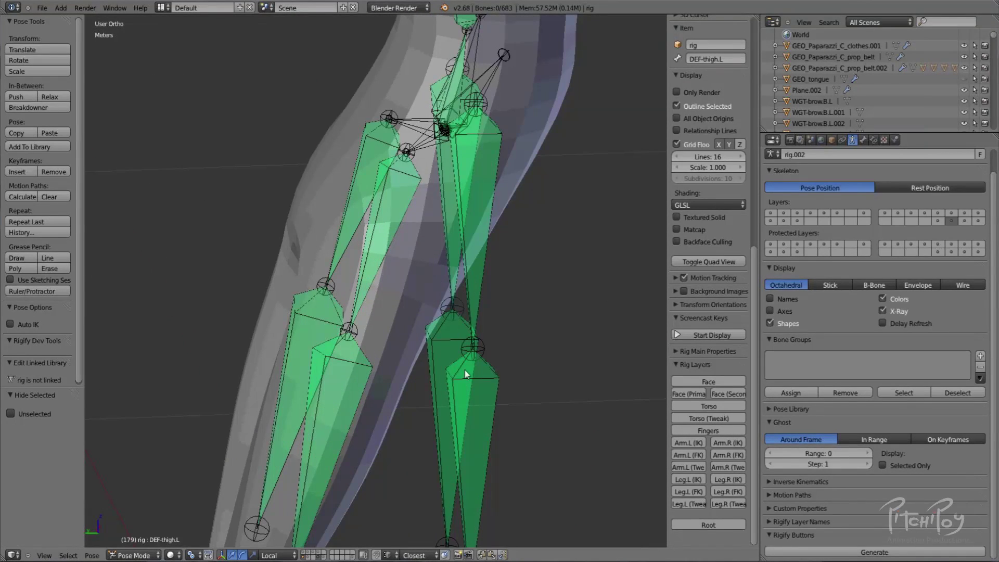
{"action": "right_click", "coordinate": [442, 373]}
{"action": "right_click", "coordinate": [460, 419], "text": "shift"}
{"action": "middle_click_drag", "start_coordinate": [474, 423], "coordinate": [520, 205], "text": "shift"}
{"action": "scroll", "coordinate": [521, 205], "scroll_direction": "down", "scroll_amount": 5}
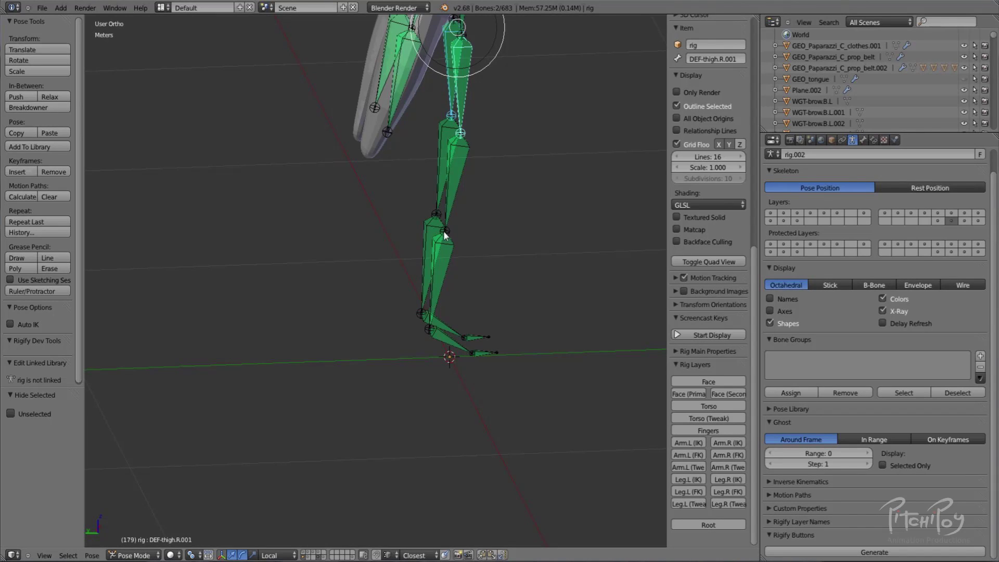
{"action": "key", "text": "c"}
{"action": "mouse_move", "coordinate": [487, 186]}
{"action": "left_mouse_down"}
{"action": "mouse_move", "coordinate": [485, 245]}
{"action": "mouse_move", "coordinate": [453, 334]}
{"action": "mouse_move", "coordinate": [478, 355]}
{"action": "left_mouse_up"}
{"action": "right_click", "coordinate": [478, 355]}
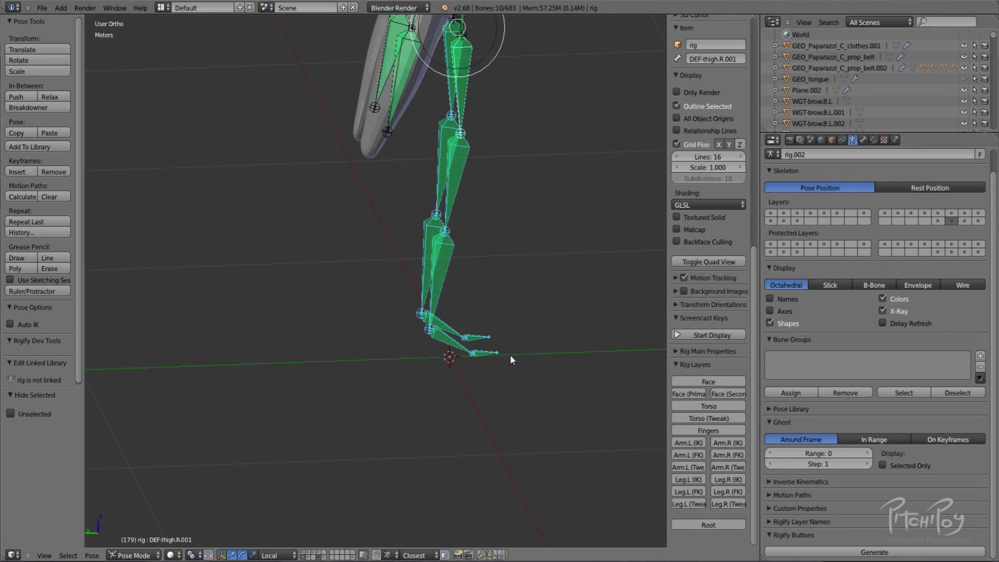
{"action": "key", "text": "h"}
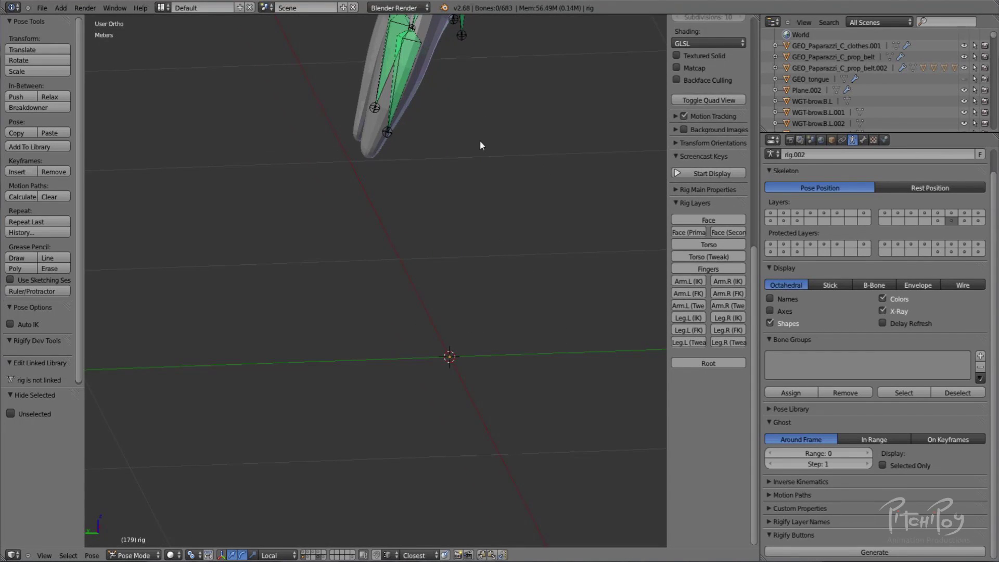
Examine the remaining hip, thigh and coat-tail bones inside Plane.002, and how the vest fits over the trousers.
{"action": "middle_click_drag", "start_coordinate": [479, 140], "coordinate": [479, 379], "text": "shift"}
{"action": "scroll", "coordinate": [477, 380], "scroll_direction": "up", "scroll_amount": 6}
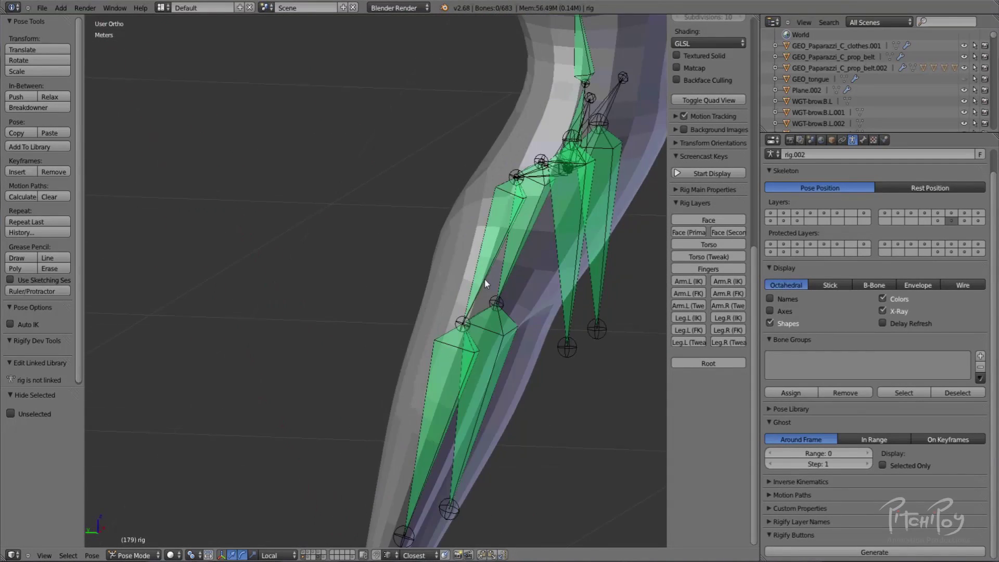
{"action": "scroll", "coordinate": [366, 299], "scroll_direction": "down", "scroll_amount": 4}
{"action": "middle_click_drag", "start_coordinate": [593, 239], "coordinate": [483, 239]}
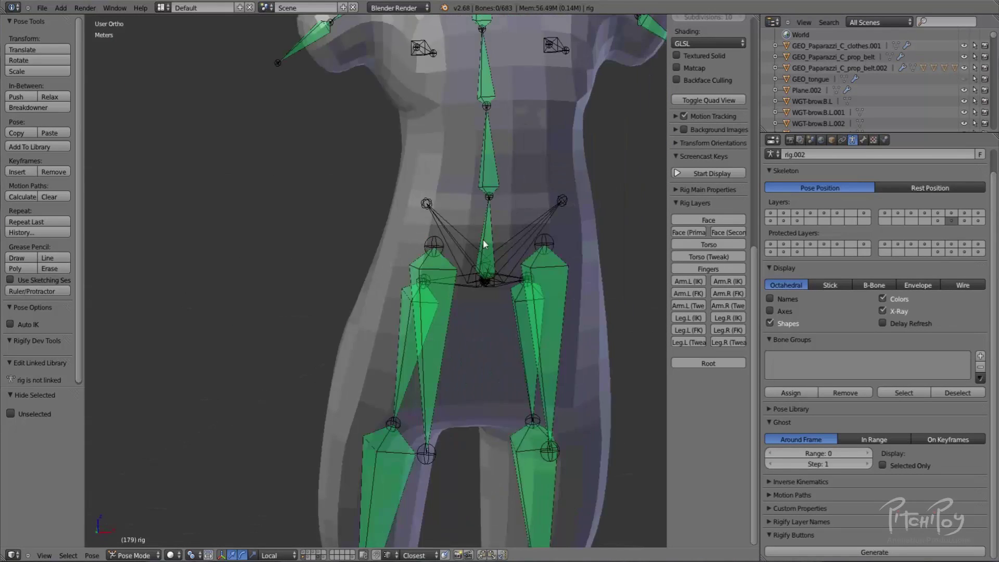
{"action": "scroll", "coordinate": [460, 288], "scroll_direction": "up", "scroll_amount": 2}
{"action": "middle_click_drag", "start_coordinate": [467, 318], "coordinate": [279, 187]}
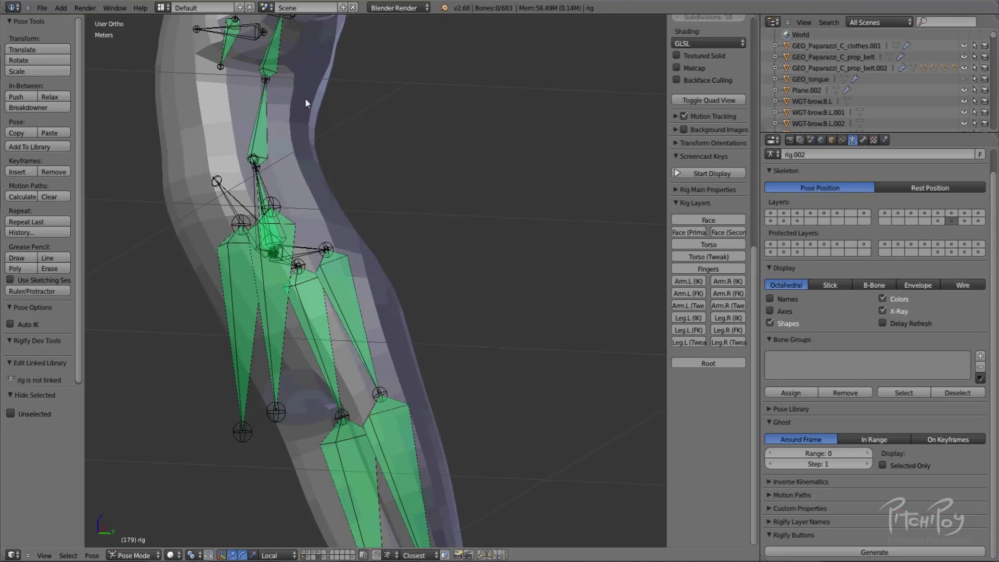
{"action": "right_click", "coordinate": [336, 206]}
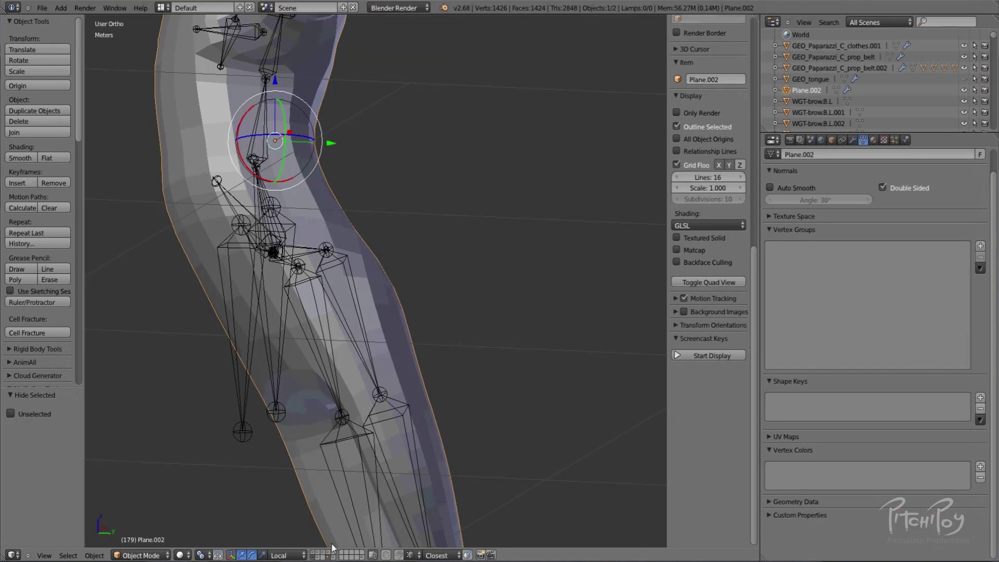
{"action": "key", "text": "h"}
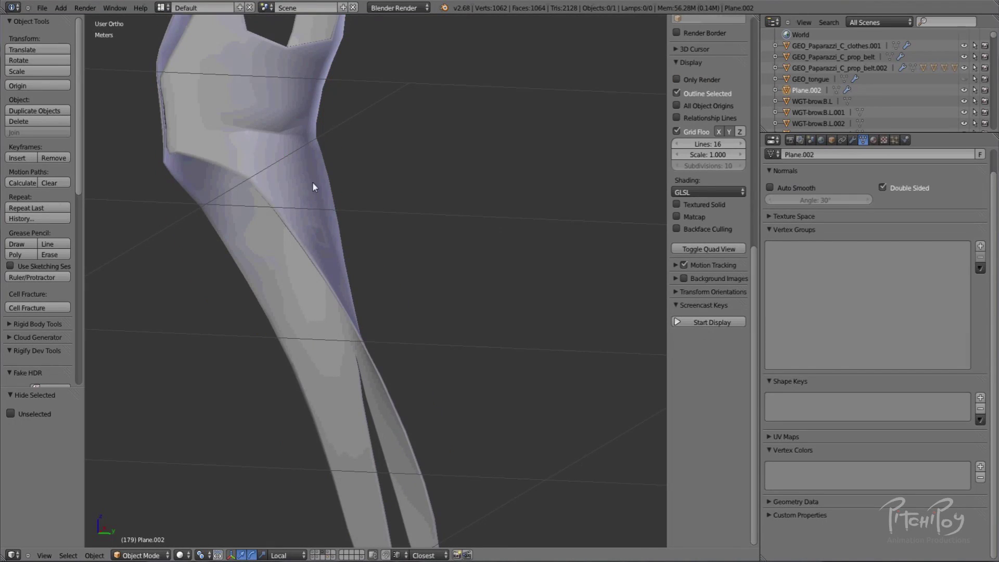
{"action": "left_click", "coordinate": [317, 556], "text": "shift"}
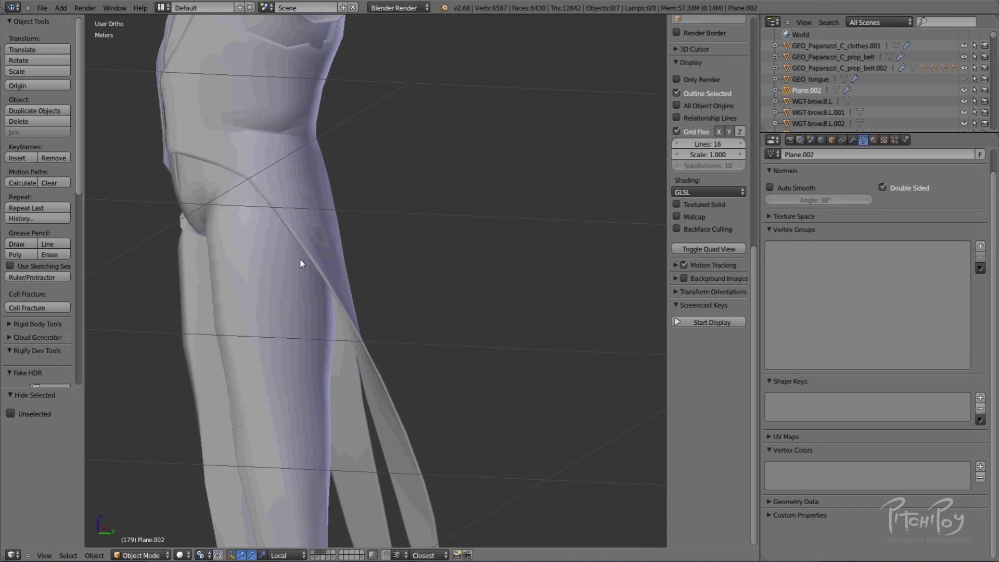
{"action": "middle_click_drag", "start_coordinate": [295, 197], "coordinate": [252, 201]}
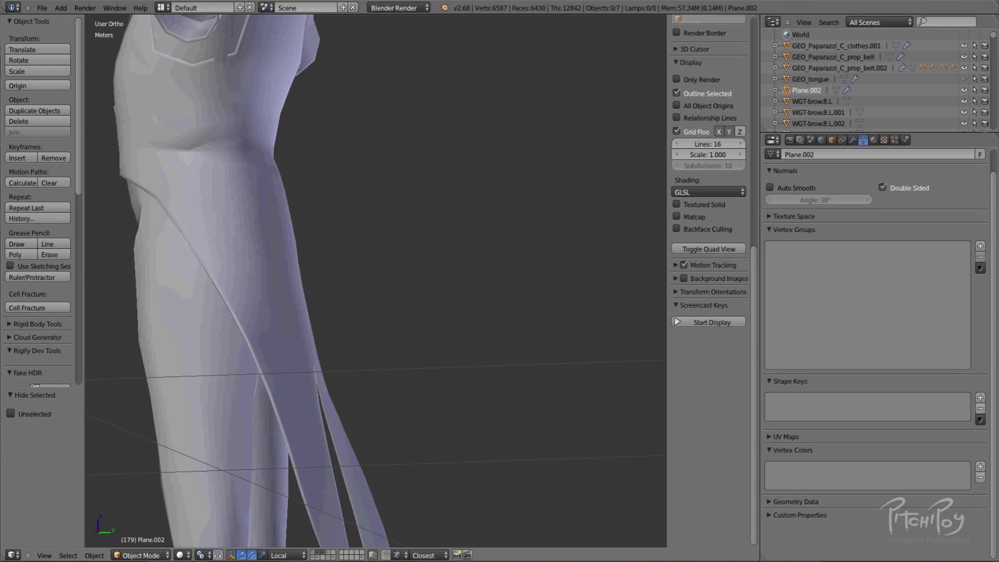
Display only the layers of Plane.002 and the rig again, and select all remaining visible bones.
{"action": "left_click", "coordinate": [329, 558]}
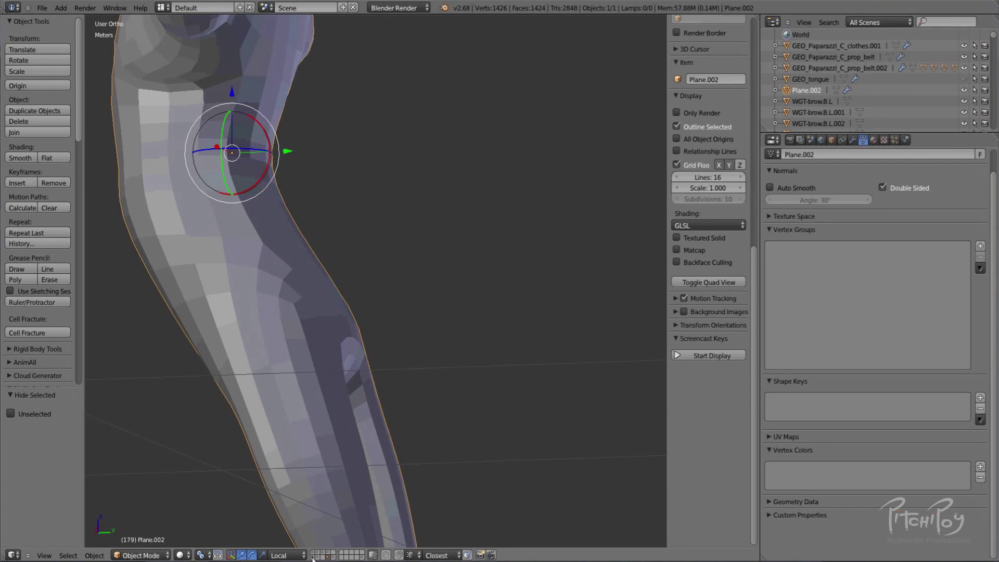
{"action": "left_click", "coordinate": [313, 557], "text": "shift"}
{"action": "middle_click_drag", "start_coordinate": [235, 341], "coordinate": [330, 473]}
{"action": "right_click", "coordinate": [226, 348]}
{"action": "scroll", "coordinate": [314, 346], "scroll_direction": "down", "scroll_amount": 5}
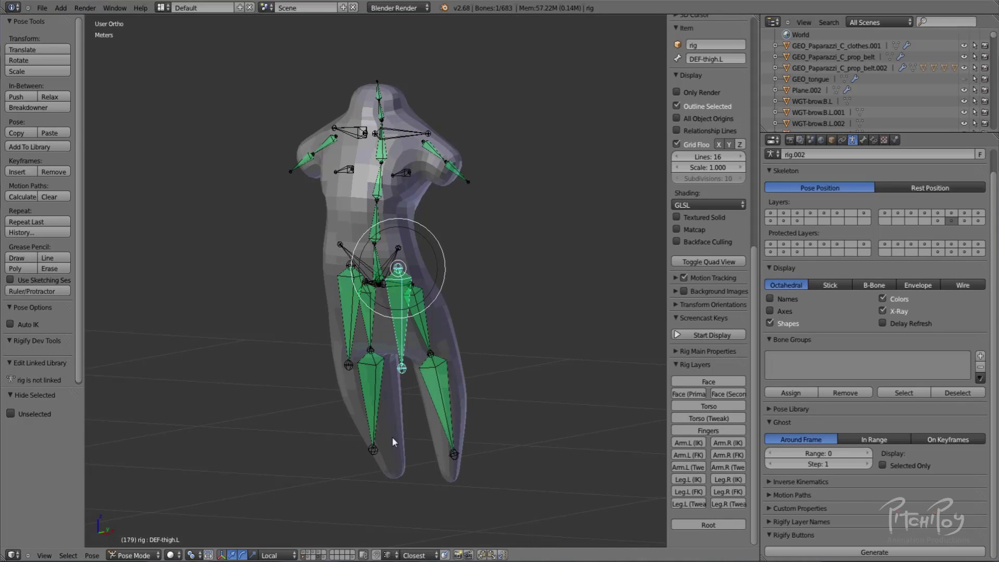
{"action": "mouse_move", "coordinate": [408, 349]}
{"action": "middle_mouse_down"}
{"action": "mouse_move", "coordinate": [369, 358]}
{"action": "mouse_move", "coordinate": [423, 359]}
{"action": "middle_mouse_up"}
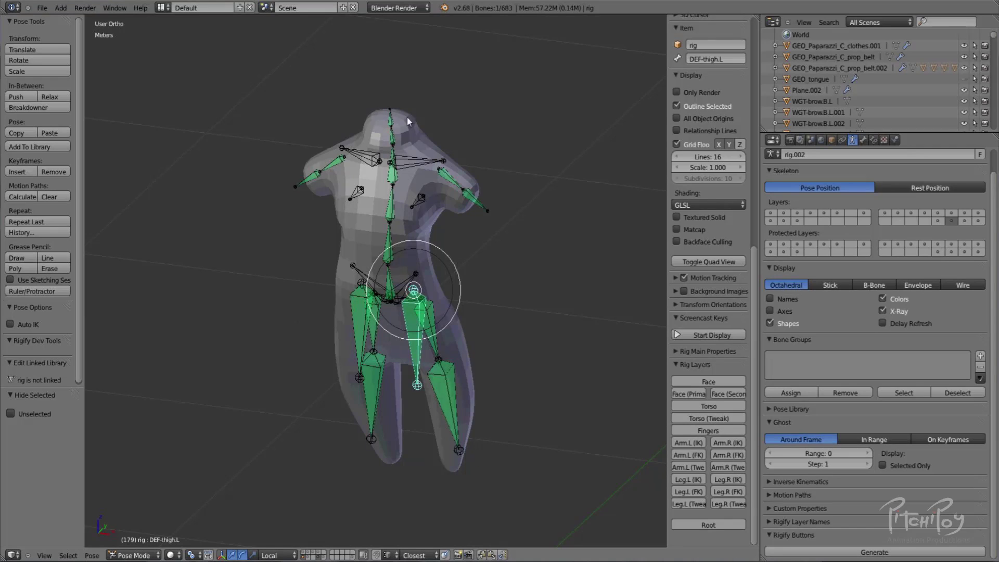
{"action": "middle_click_drag", "start_coordinate": [308, 351], "coordinate": [435, 304]}
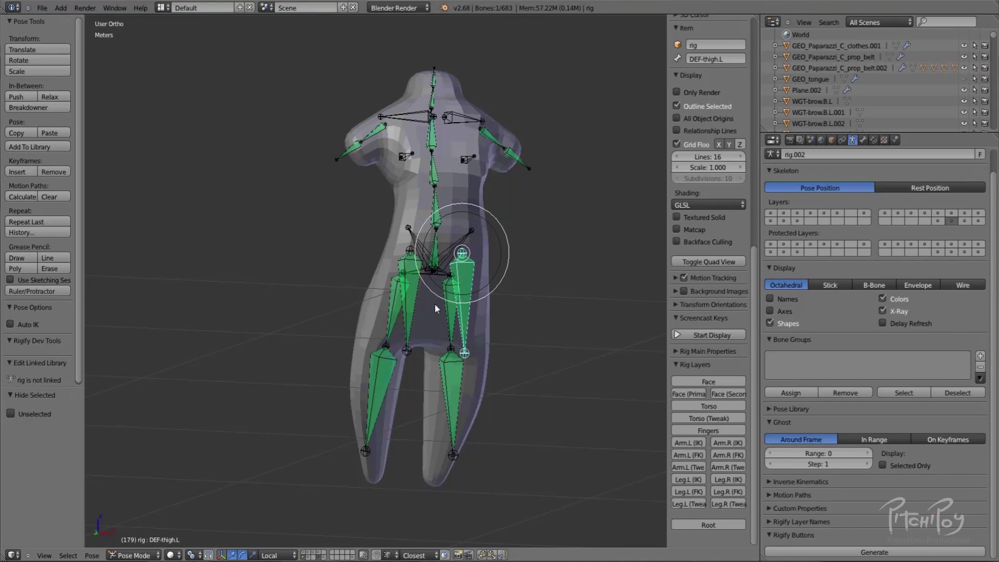
{"action": "key", "text": "KP_1"}
{"action": "key", "text": "a"}
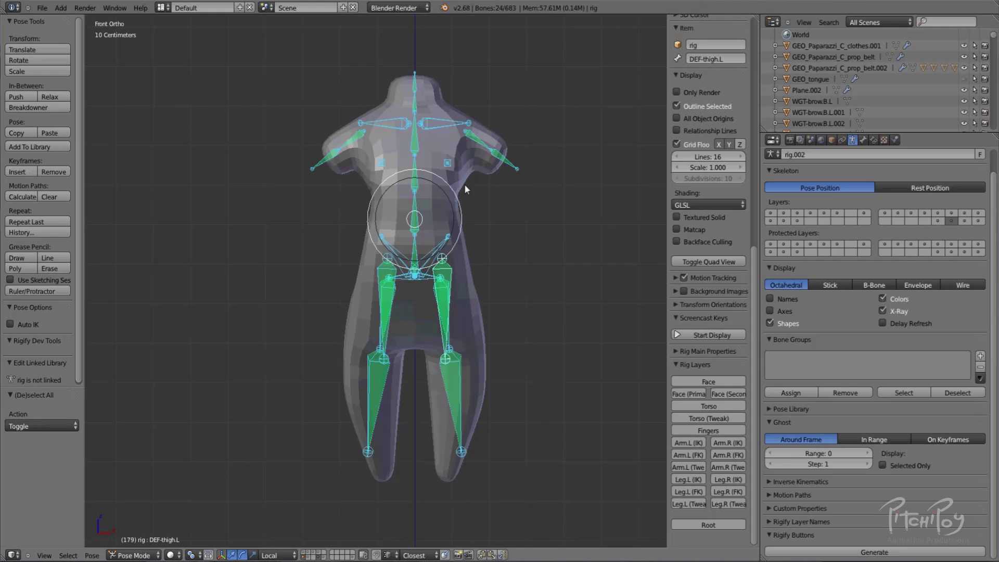
Remove the existing Armature modifier from Plane.002.
{"action": "right_click", "coordinate": [464, 206]}
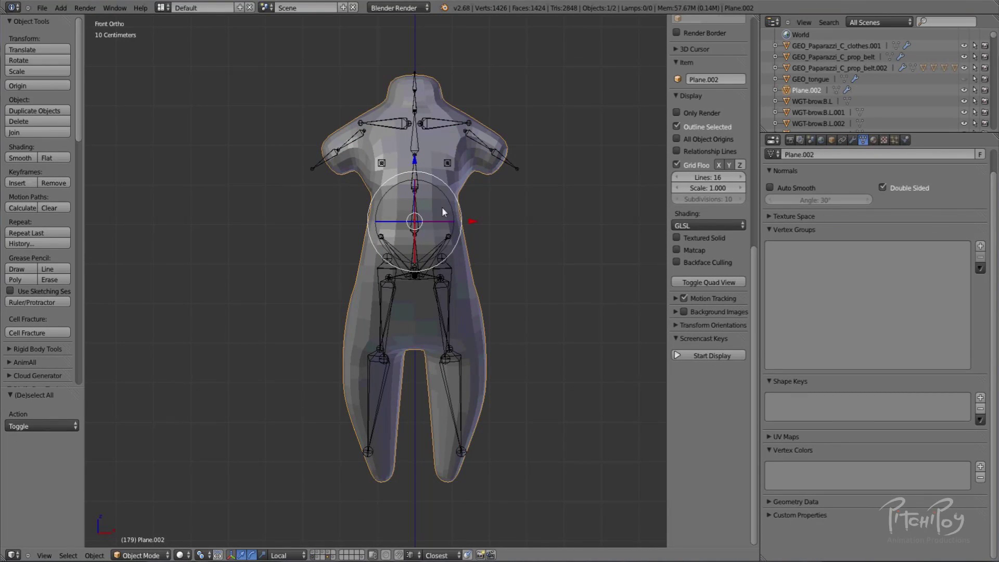
{"action": "left_click", "coordinate": [853, 140]}
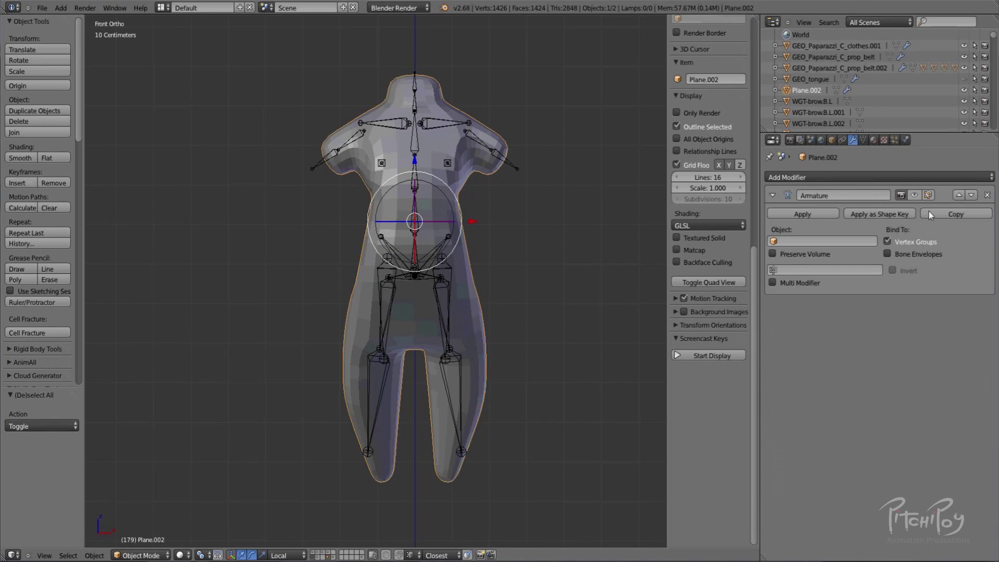
{"action": "left_click", "coordinate": [988, 195]}
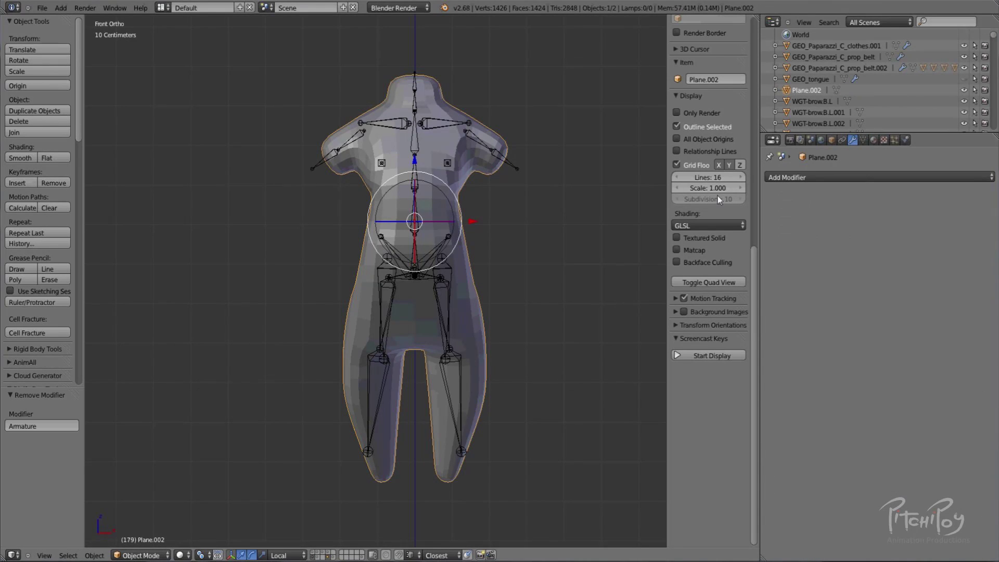
Parent Plane.002 to the rig with Armature Deform.
{"action": "right_click", "coordinate": [415, 190]}
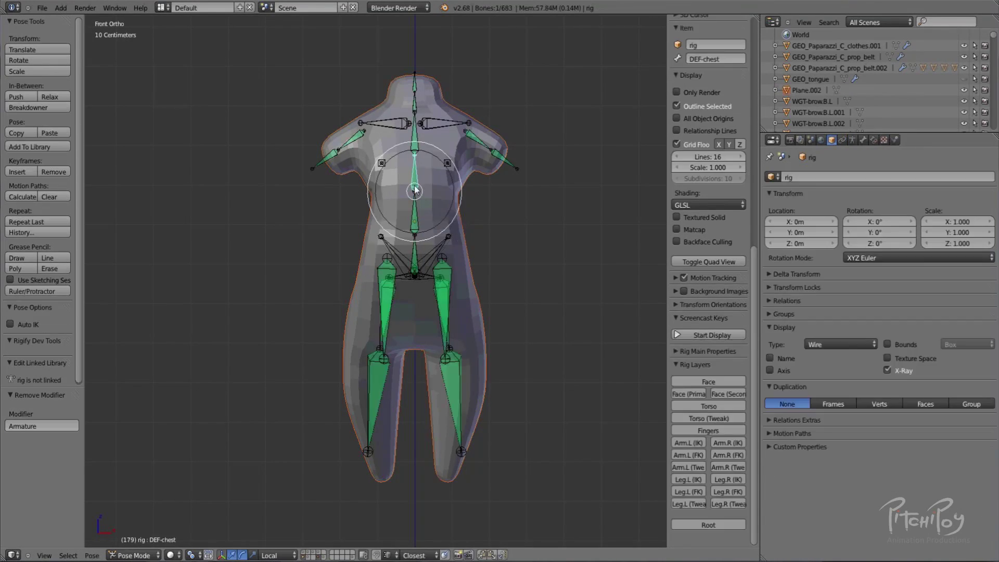
{"action": "key", "text": "ctrl+p"}
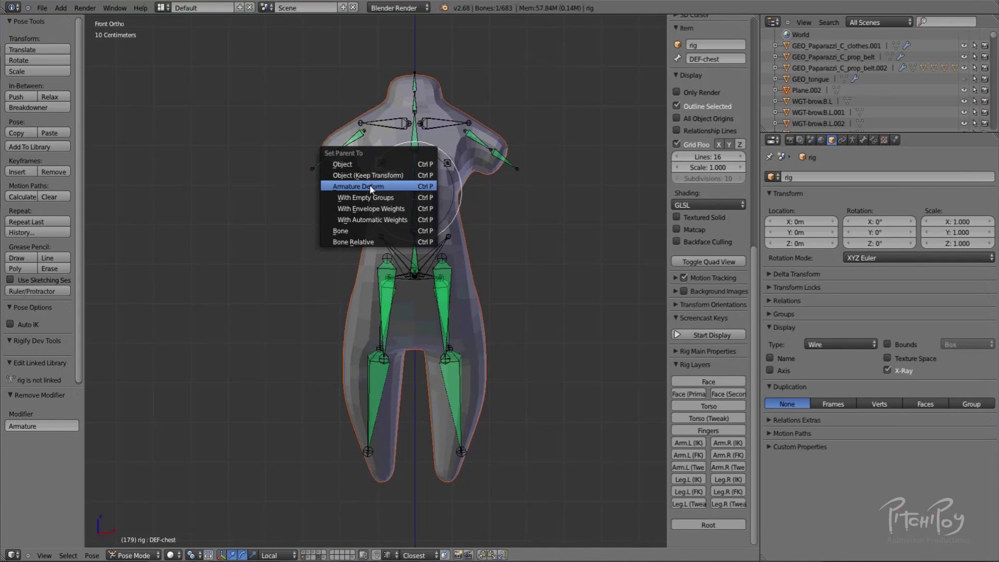
{"action": "left_click", "coordinate": [339, 189]}
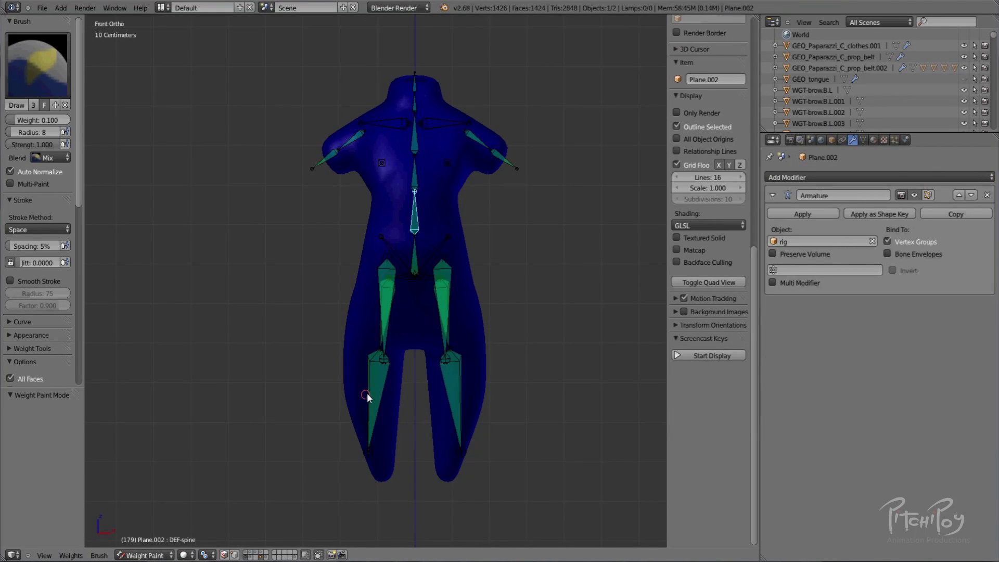
In Weight Paint mode, assign automatic weights to Plane.002 from all visible bones and display the weights of DEF-flap.R.002.
{"action": "key", "text": "a"}
{"action": "key", "text": "a"}
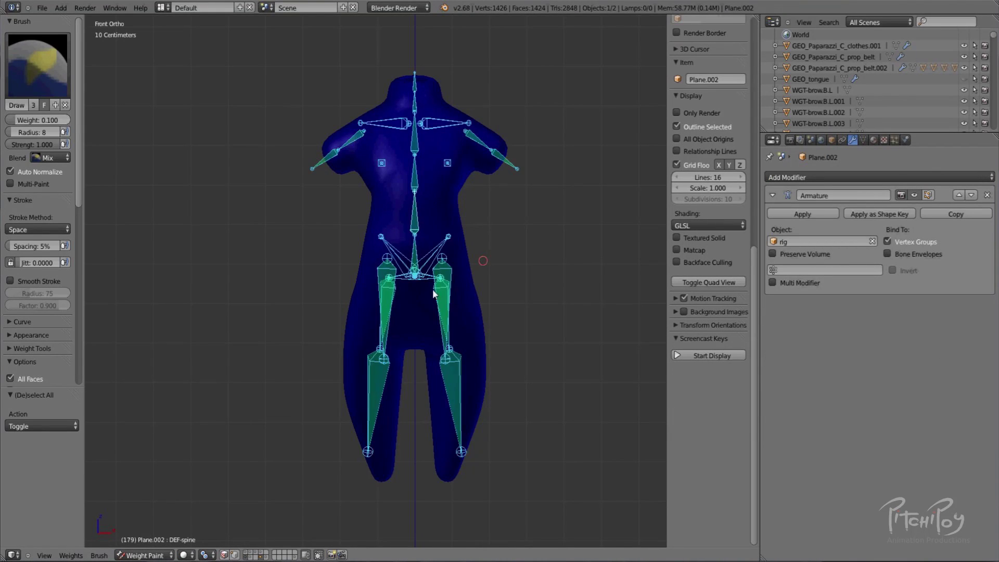
{"action": "left_click", "coordinate": [79, 556]}
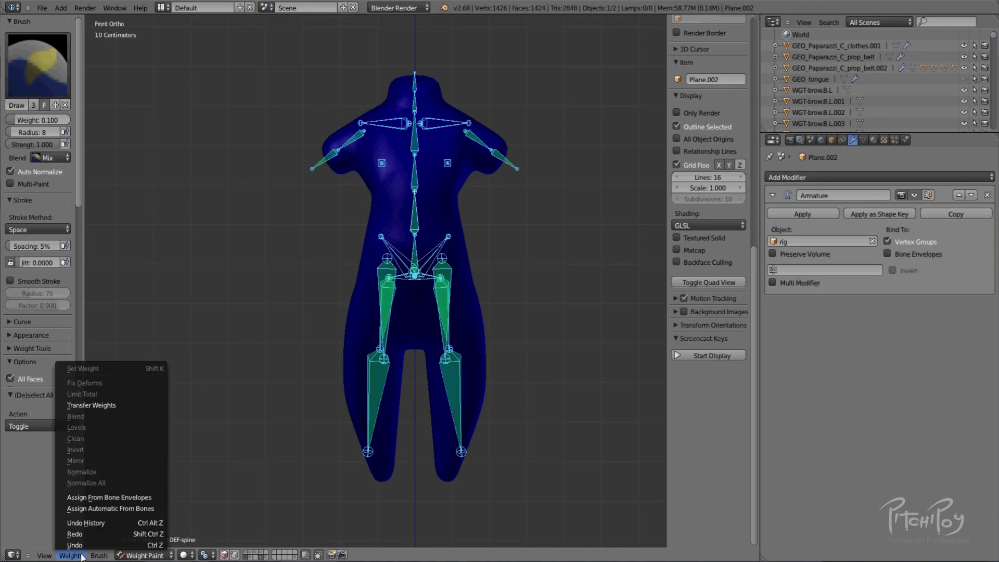
{"action": "left_click", "coordinate": [86, 509]}
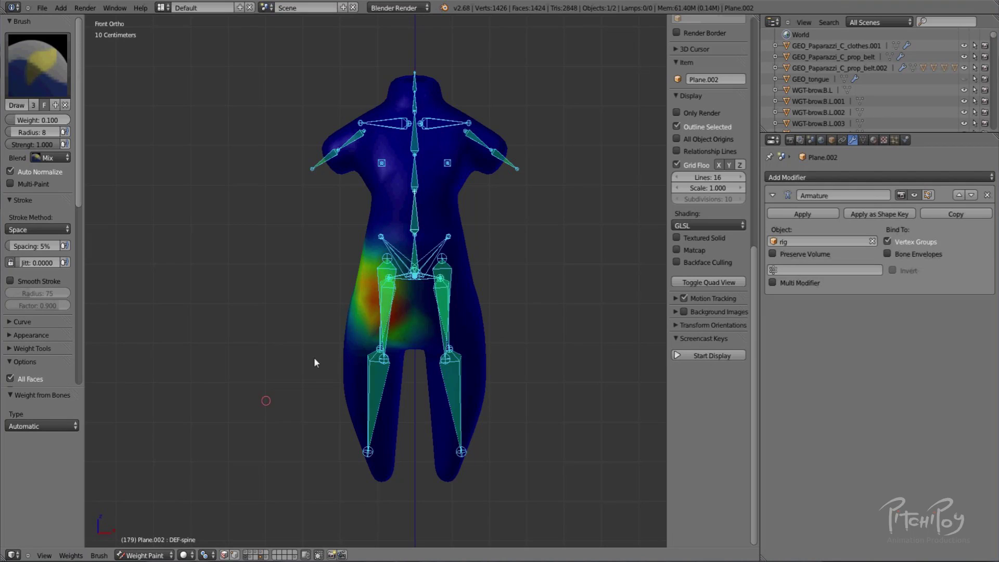
{"action": "right_click", "coordinate": [371, 409], "text": "ctrl"}
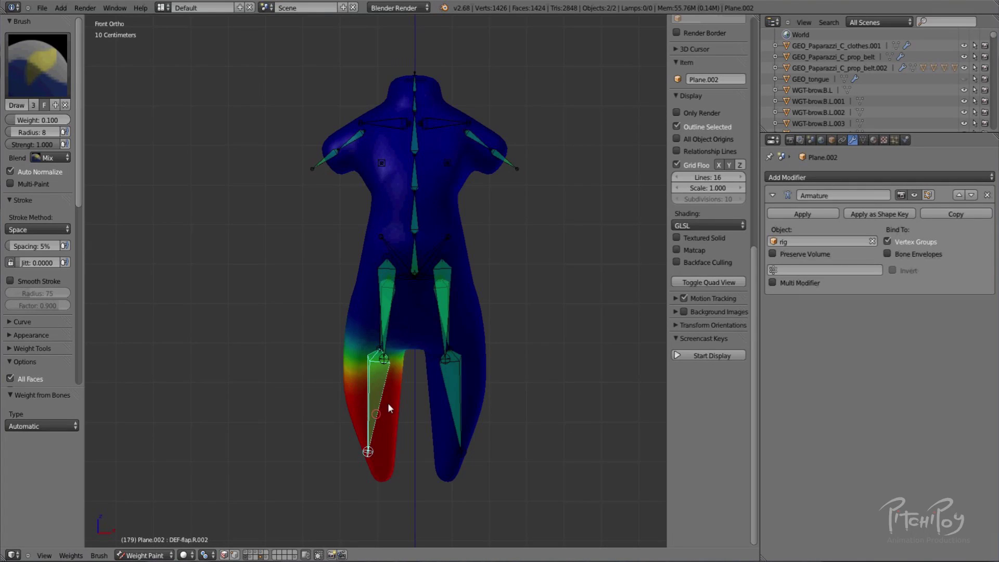
Examine the automatic weights of the left and right flap bones and the neighbouring hip bones on Plane.002 from several angles.
{"action": "right_click", "coordinate": [460, 391], "text": "ctrl"}
{"action": "middle_click_drag", "start_coordinate": [450, 409], "coordinate": [358, 302]}
{"action": "right_click", "coordinate": [369, 302], "text": "ctrl"}
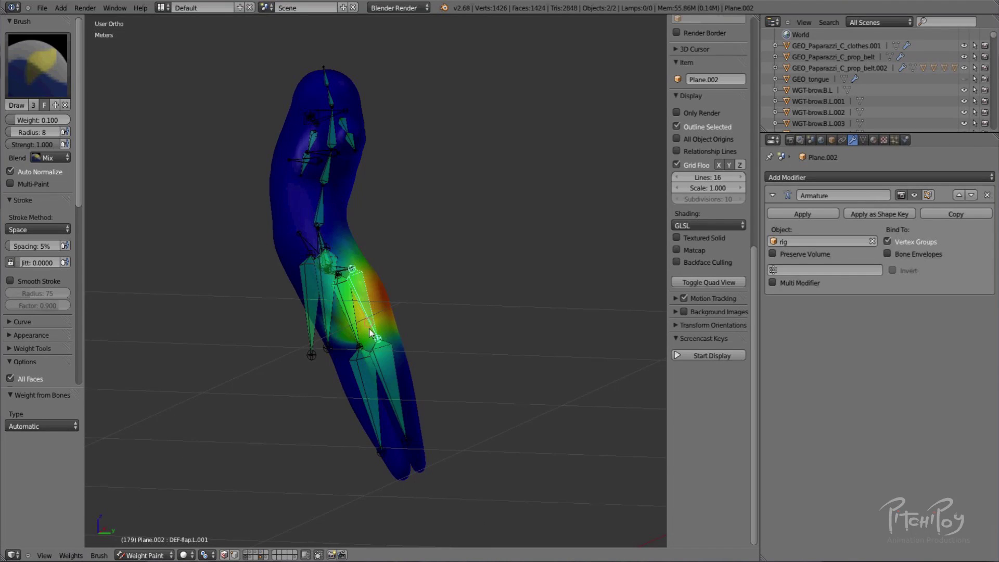
{"action": "right_click", "coordinate": [388, 372], "text": "ctrl"}
{"action": "right_click", "coordinate": [345, 300], "text": "ctrl"}
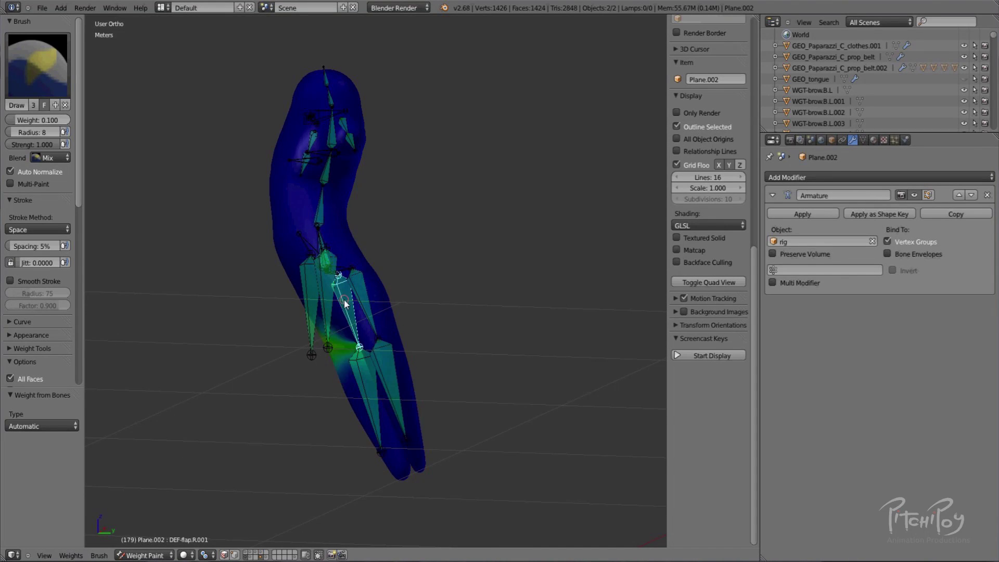
{"action": "right_click", "coordinate": [325, 276], "text": "ctrl"}
{"action": "right_click", "coordinate": [337, 273], "text": "ctrl"}
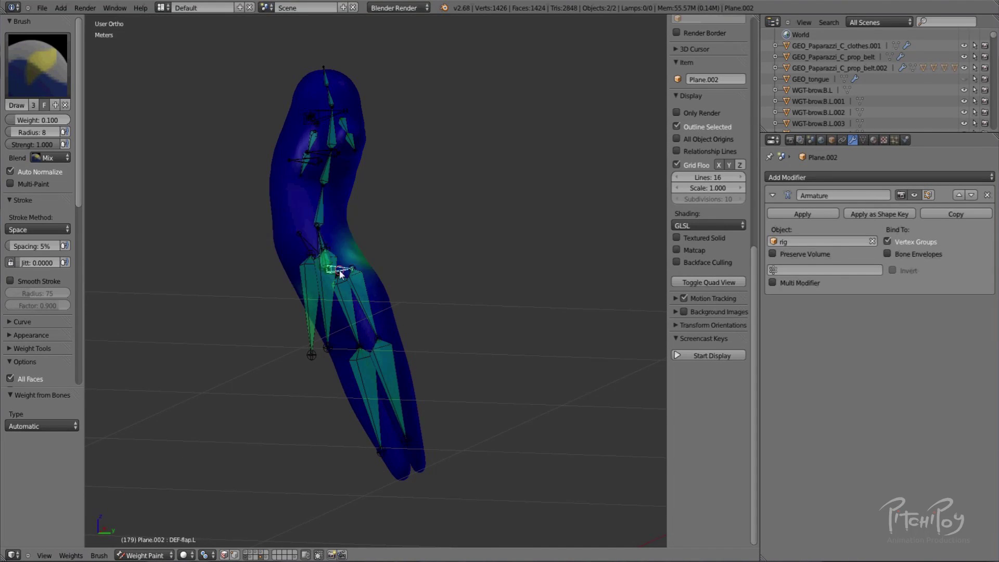
{"action": "scroll", "coordinate": [364, 263], "scroll_direction": "up", "scroll_amount": 4}
{"action": "middle_click_drag", "start_coordinate": [365, 260], "coordinate": [358, 228]}
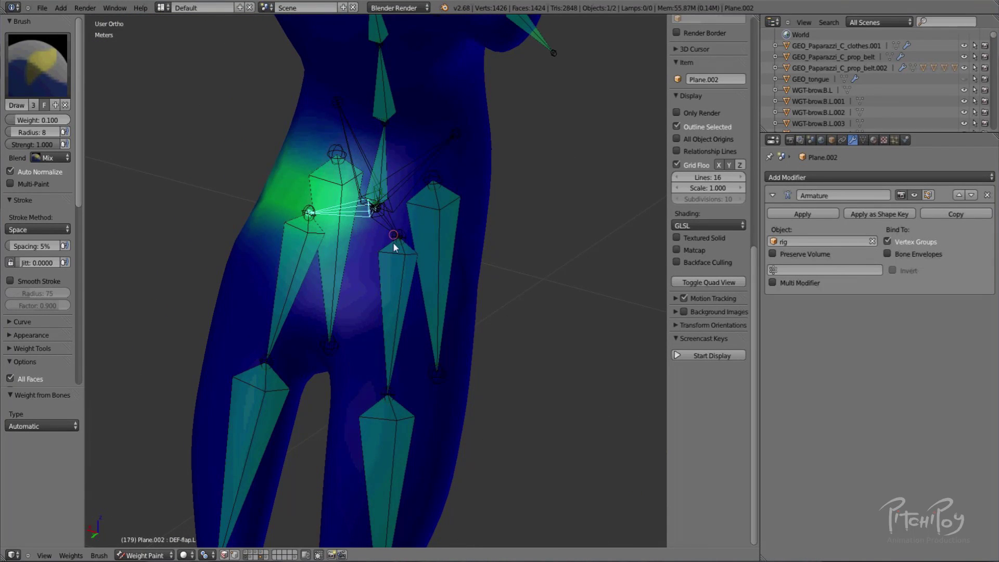
{"action": "right_click", "coordinate": [392, 276], "text": "ctrl"}
{"action": "middle_click_drag", "start_coordinate": [342, 213], "coordinate": [305, 216]}
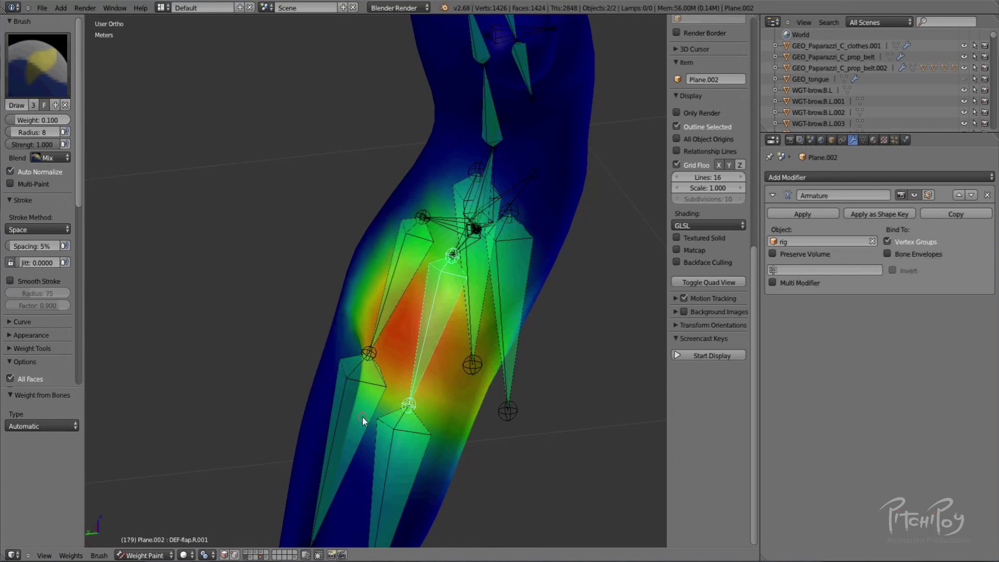
Return Plane.002 to Object Mode and display only its layer and the vest's layer in wireframe.
{"action": "key", "text": "ctrl+Tab"}
{"action": "mouse_move", "coordinate": [461, 330]}
{"action": "middle_mouse_down"}
{"action": "mouse_move", "coordinate": [406, 326]}
{"action": "mouse_move", "coordinate": [372, 391]}
{"action": "mouse_move", "coordinate": [326, 544]}
{"action": "middle_mouse_up"}
{"action": "left_click", "coordinate": [328, 555]}
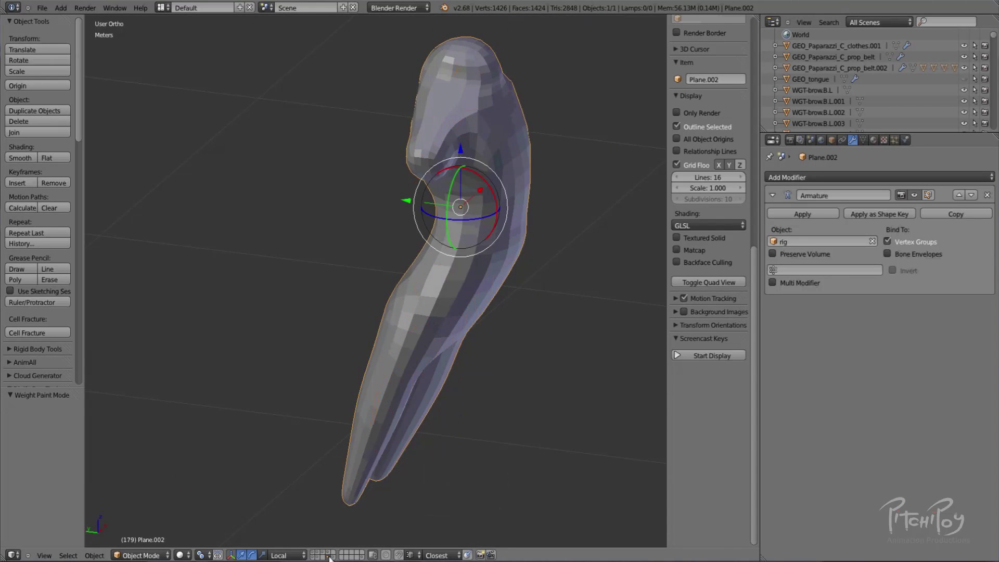
{"action": "left_click", "coordinate": [326, 555], "text": "shift"}
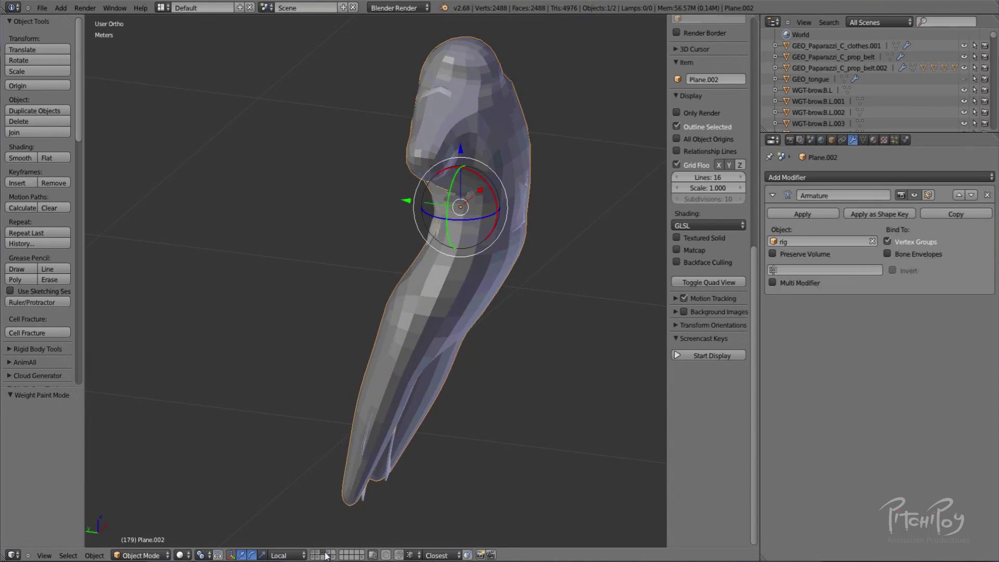
{"action": "left_click", "coordinate": [326, 555], "text": "shift"}
{"action": "left_click", "coordinate": [328, 555], "text": "shift"}
{"action": "key", "text": "z"}
{"action": "scroll", "coordinate": [517, 181], "scroll_direction": "up", "scroll_amount": 4}
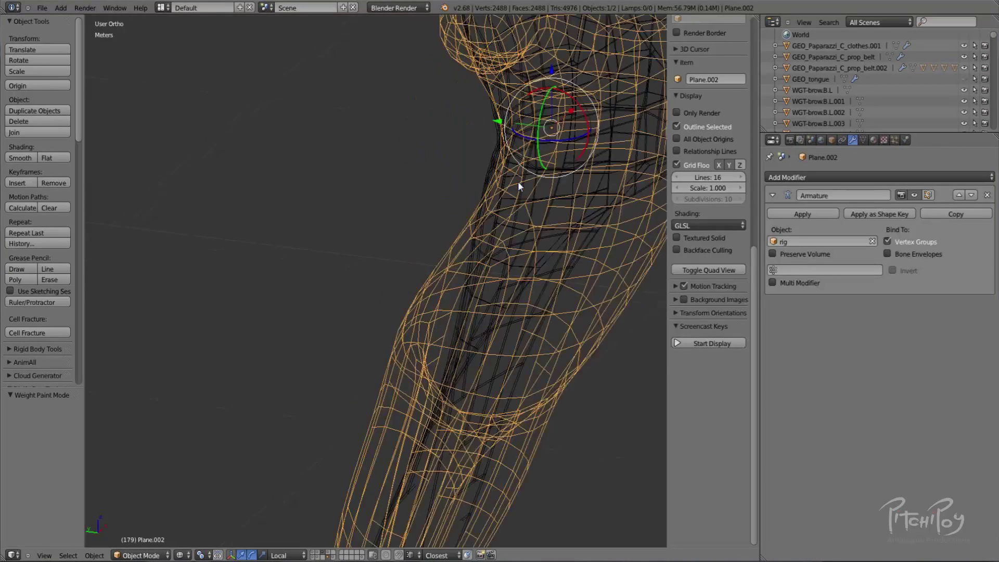
Compare the Plane.002 proxy with the vest and coat-tails from the side and front, from collar to tail tips.
{"action": "middle_click_drag", "start_coordinate": [339, 421], "coordinate": [376, 319]}
{"action": "middle_click_drag", "start_coordinate": [433, 226], "coordinate": [440, 308]}
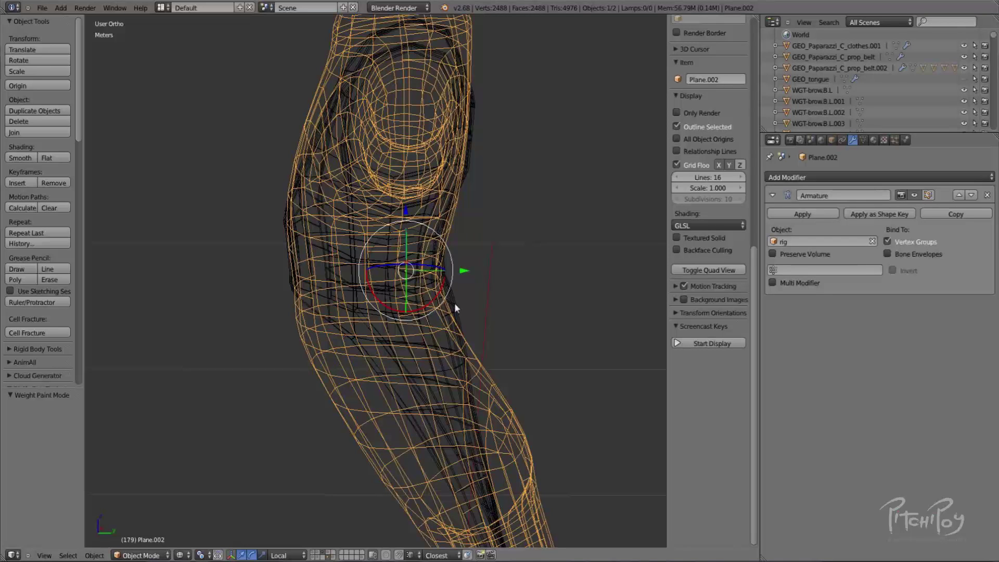
{"action": "key", "text": "KP_3"}
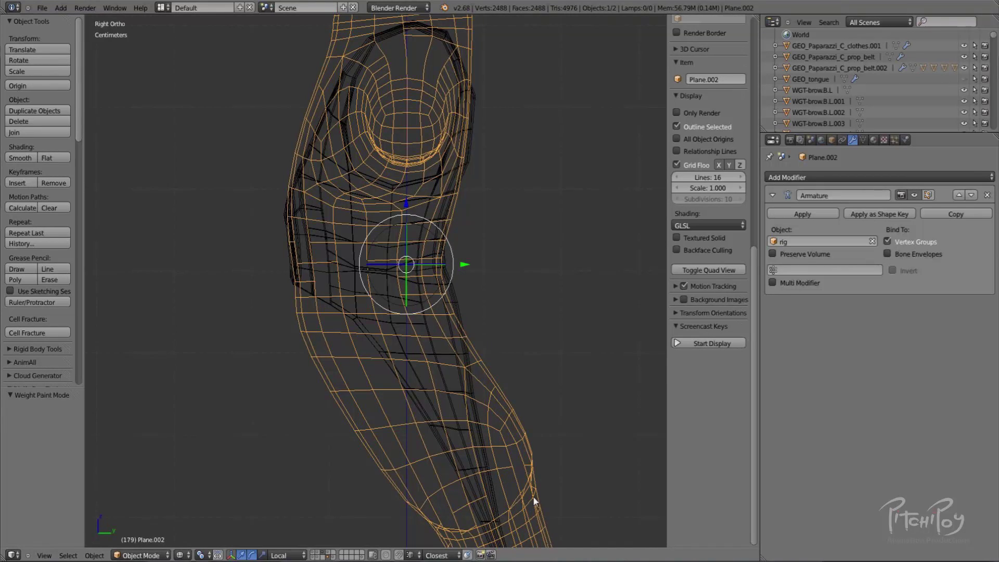
{"action": "middle_click_drag", "start_coordinate": [515, 403], "coordinate": [498, 99], "text": "shift"}
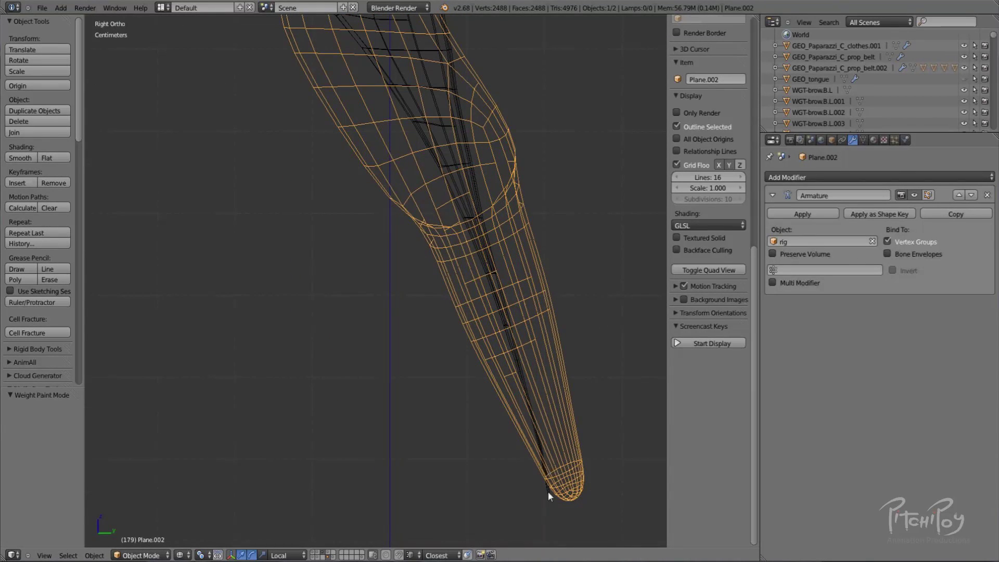
{"action": "middle_click_drag", "start_coordinate": [465, 216], "coordinate": [521, 488], "text": "shift"}
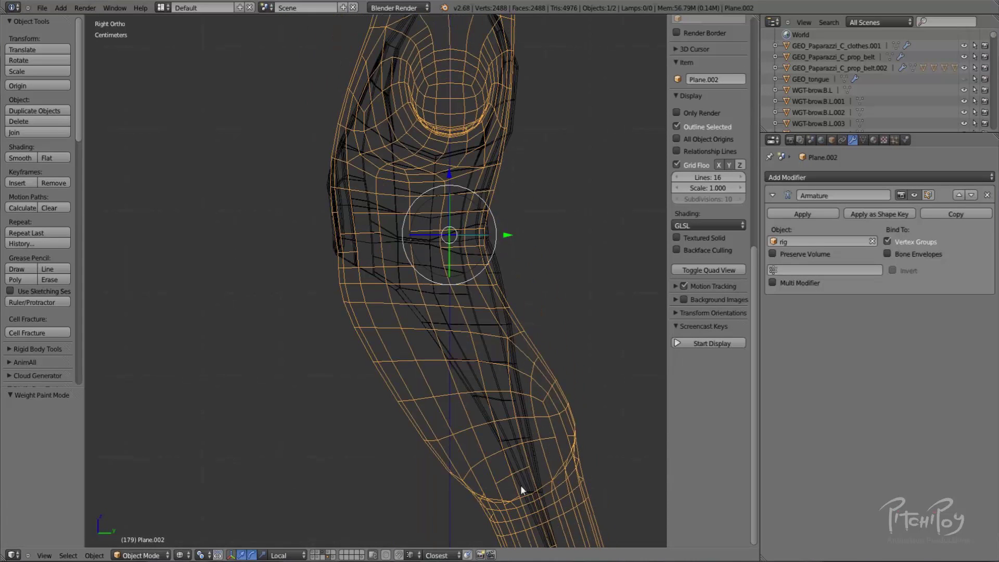
{"action": "middle_click_drag", "start_coordinate": [545, 110], "coordinate": [530, 229], "text": "shift"}
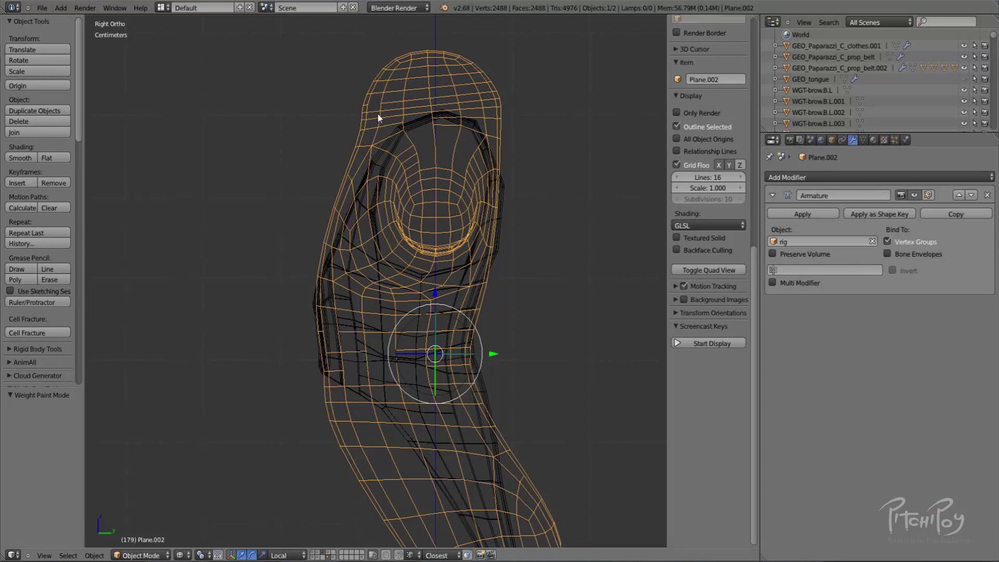
{"action": "middle_click_drag", "start_coordinate": [344, 314], "coordinate": [464, 307]}
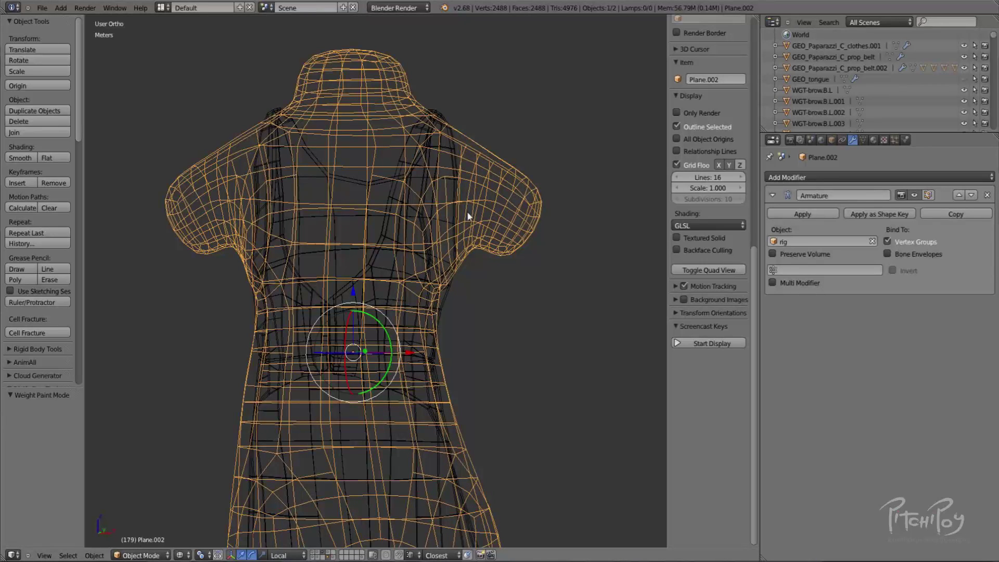
{"action": "middle_click_drag", "start_coordinate": [379, 334], "coordinate": [389, 183], "text": "shift"}
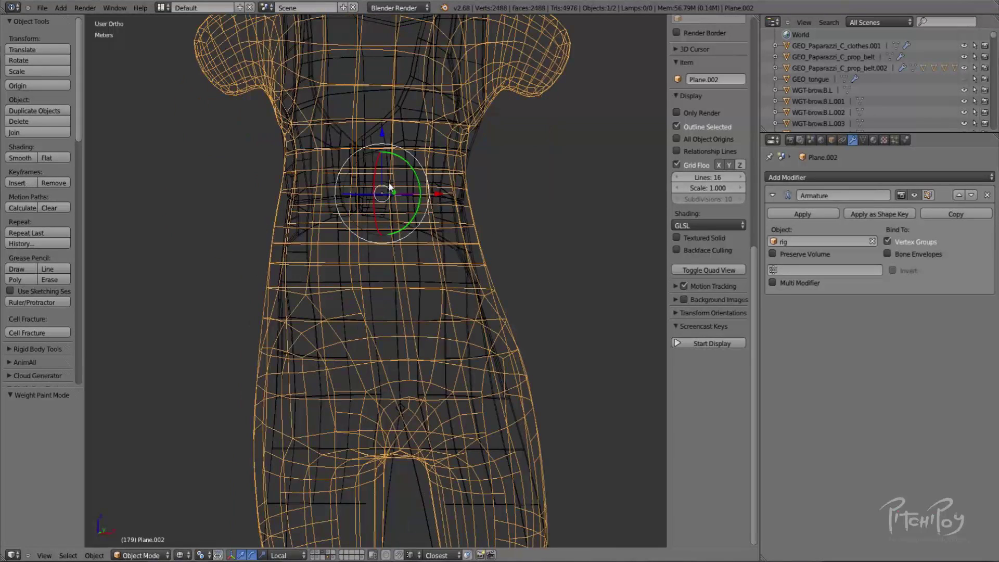
{"action": "middle_click_drag", "start_coordinate": [415, 147], "coordinate": [410, 280], "text": "shift"}
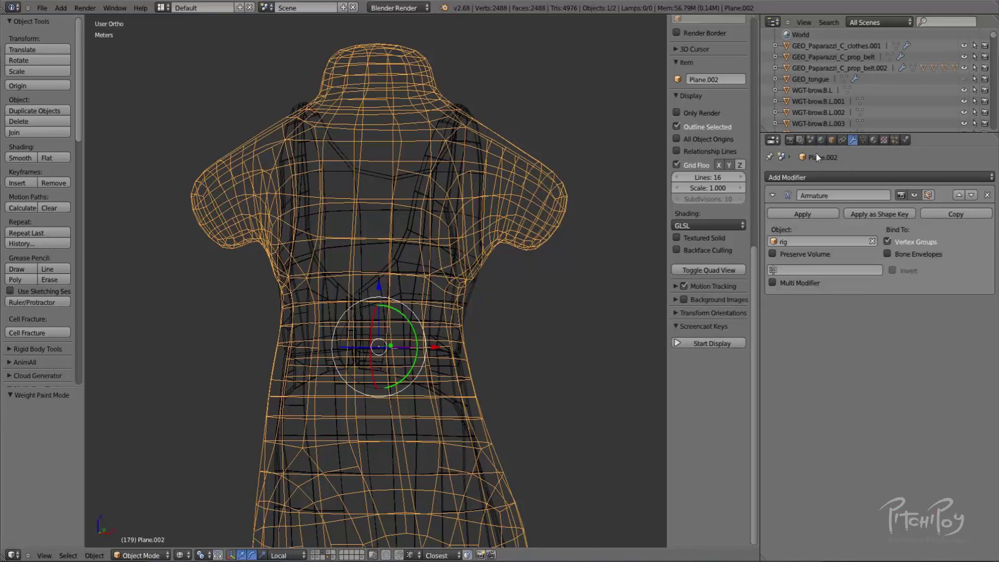
{"action": "mouse_move", "coordinate": [429, 188]}
{"action": "middle_mouse_down"}
{"action": "mouse_move", "coordinate": [369, 203]}
{"action": "mouse_move", "coordinate": [232, 206]}
{"action": "mouse_move", "coordinate": [252, 276]}
{"action": "mouse_move", "coordinate": [335, 266]}
{"action": "mouse_move", "coordinate": [432, 199]}
{"action": "middle_mouse_up"}
{"action": "key", "text": "KP_3"}
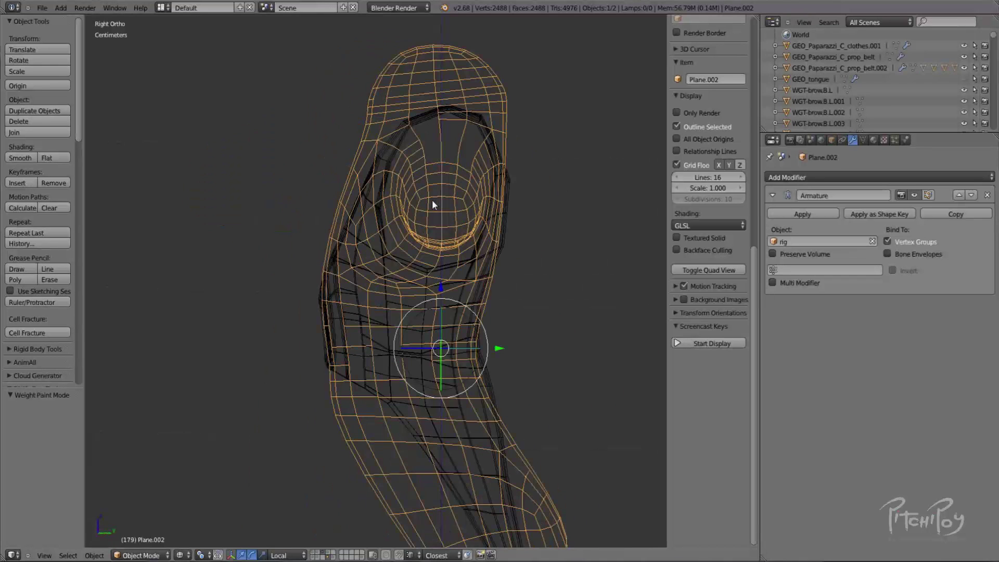
{"action": "middle_click_drag", "start_coordinate": [443, 297], "coordinate": [426, 117], "text": "shift"}
{"action": "middle_click_drag", "start_coordinate": [428, 232], "coordinate": [418, 198], "text": "shift"}
{"action": "scroll", "coordinate": [418, 200], "scroll_direction": "down", "scroll_amount": 2, "text": "shift"}
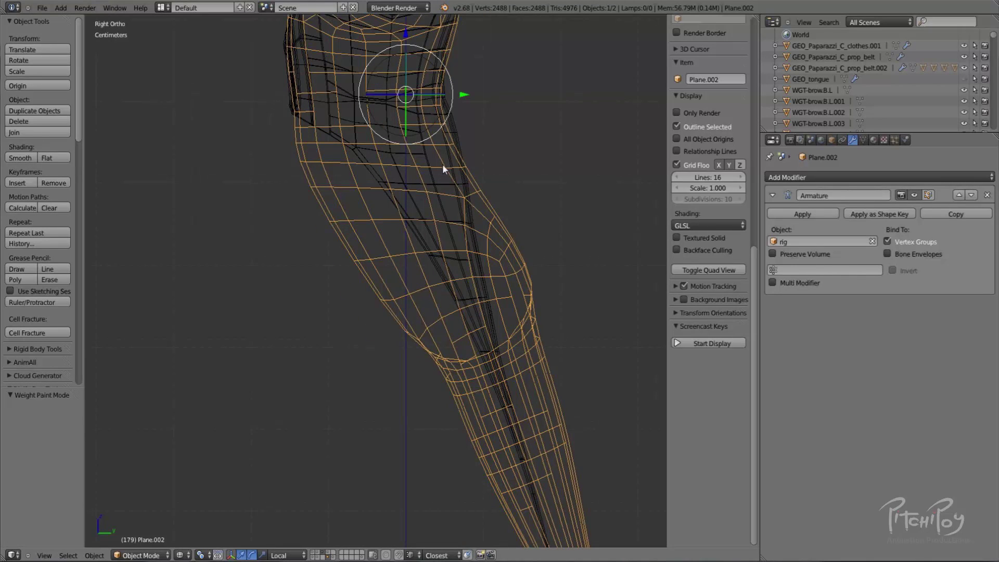
{"action": "scroll", "coordinate": [443, 161], "scroll_direction": "up", "scroll_amount": 5, "text": "shift"}
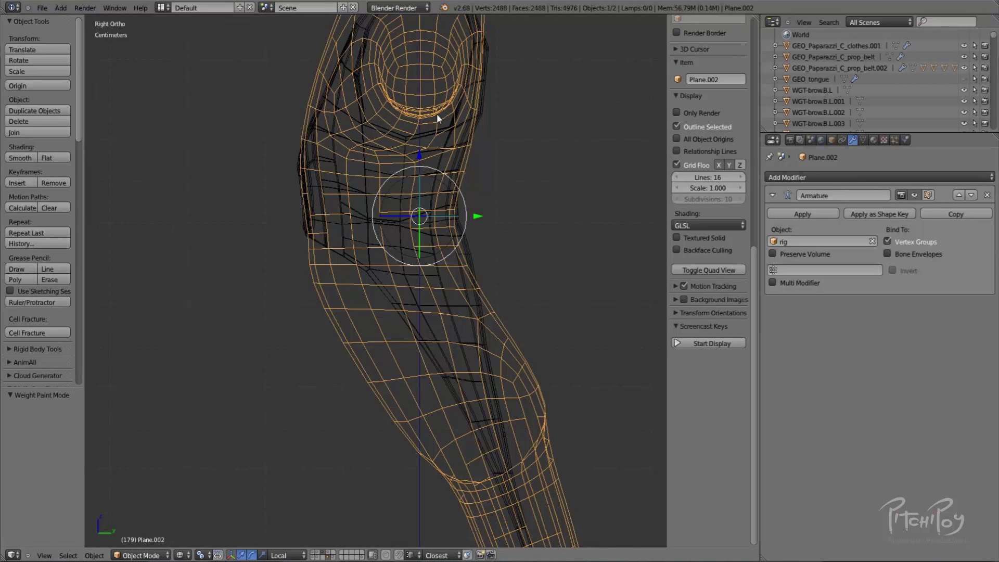
{"action": "scroll", "coordinate": [436, 114], "scroll_direction": "up", "scroll_amount": 5, "text": "shift"}
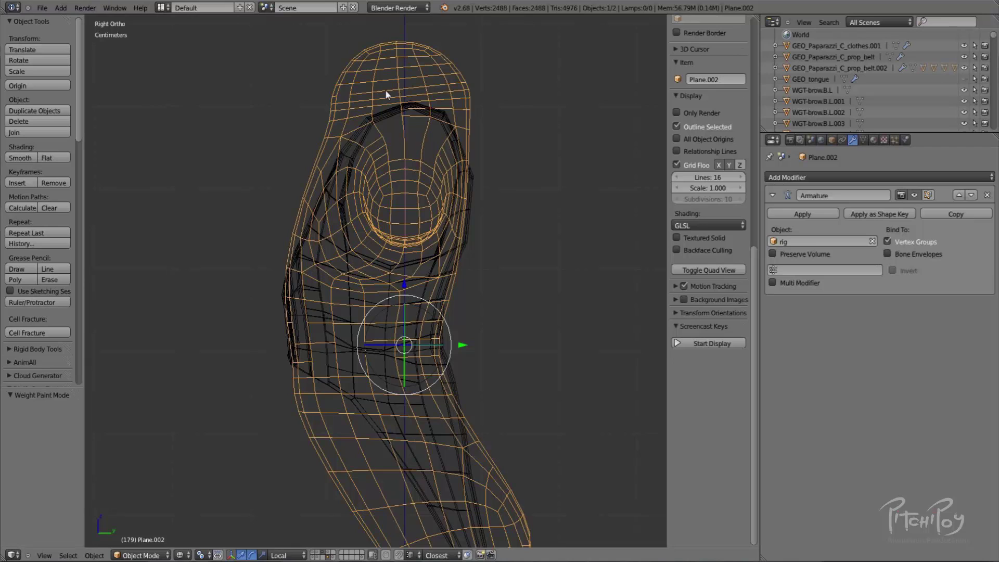
{"action": "middle_click_drag", "start_coordinate": [426, 229], "coordinate": [514, 243]}
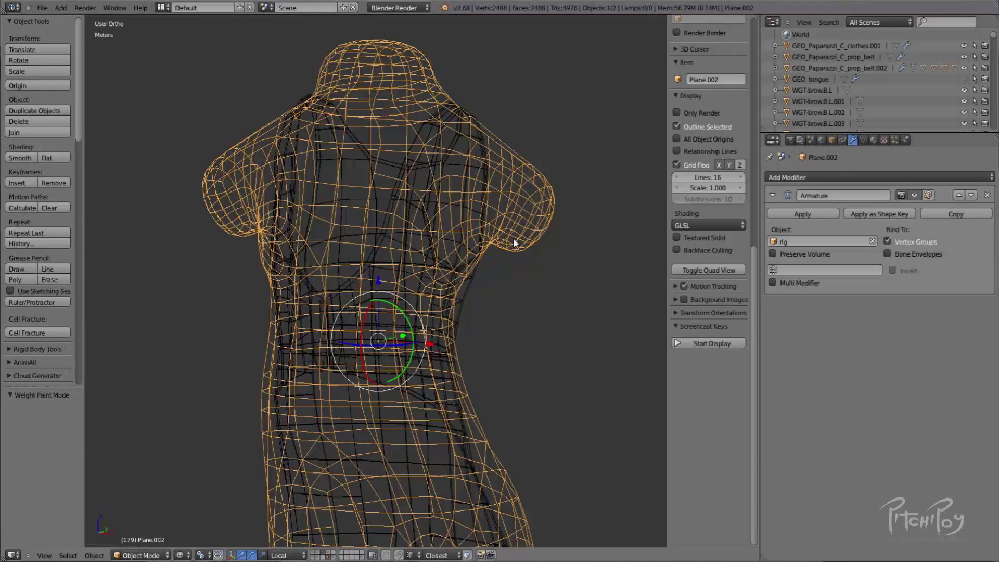
{"action": "key", "text": "KP_1"}
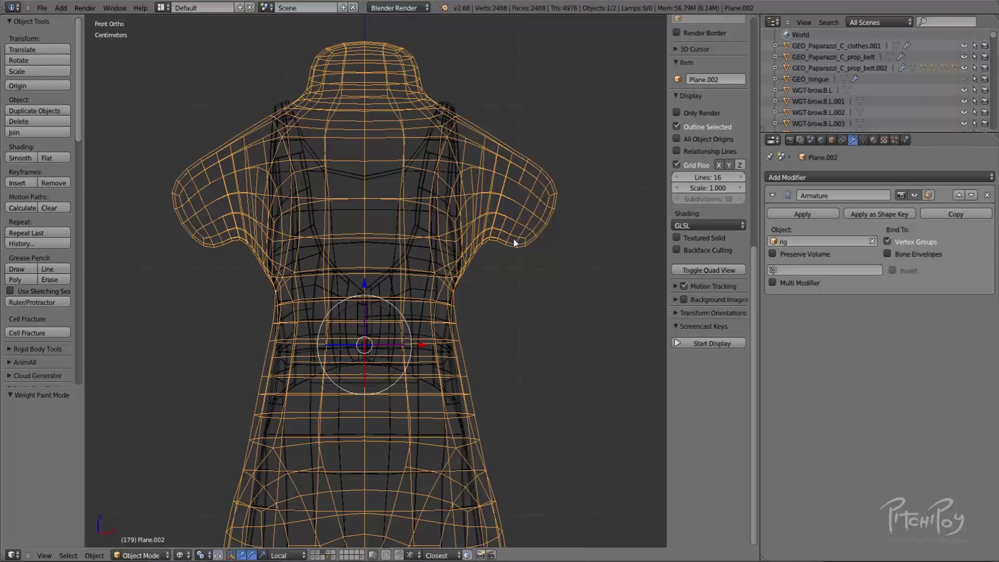
{"action": "key", "text": "KP_3"}
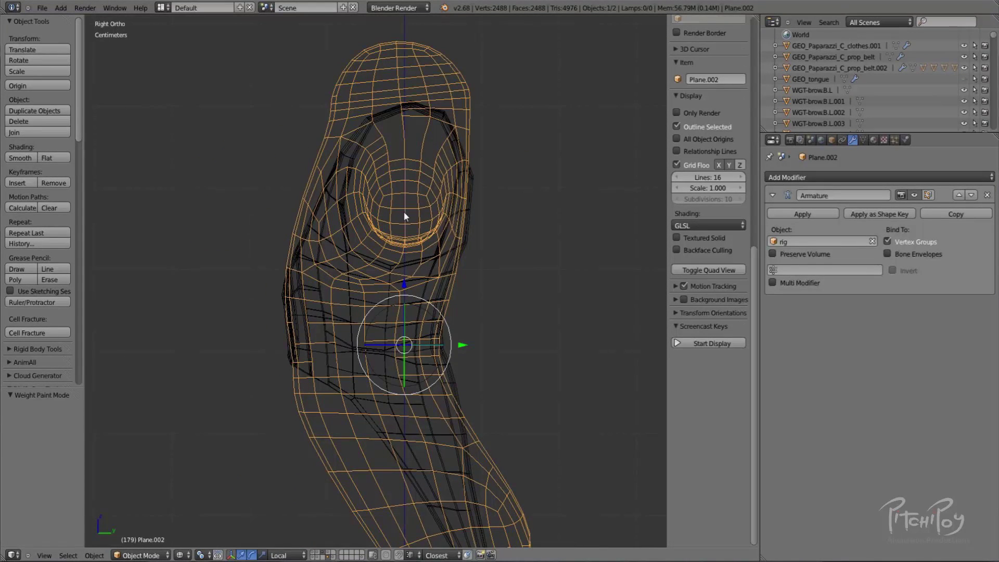
Select Plane.002 with GEO_Paparazzi_C_clothes.001 as the active object and run Transfer Weights for all groups using Nearest face.
{"action": "right_click", "coordinate": [344, 185], "text": "shift"}
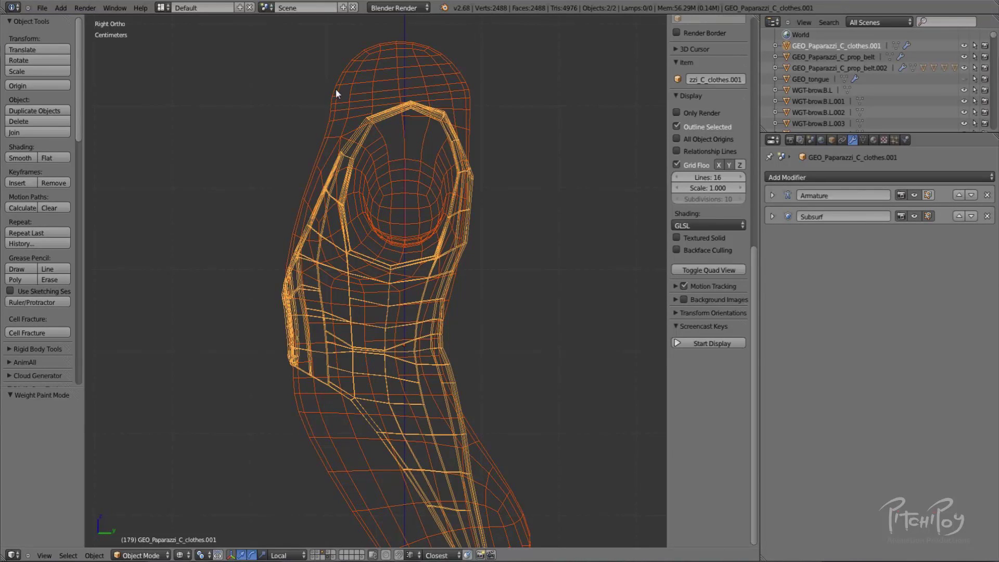
{"action": "right_click", "coordinate": [340, 72]}
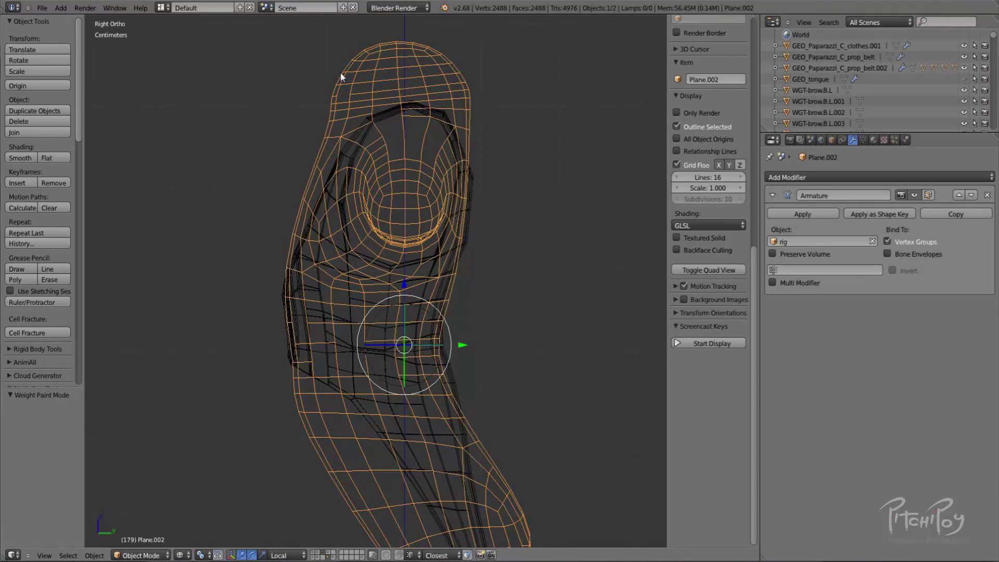
{"action": "right_click", "coordinate": [350, 158], "text": "shift"}
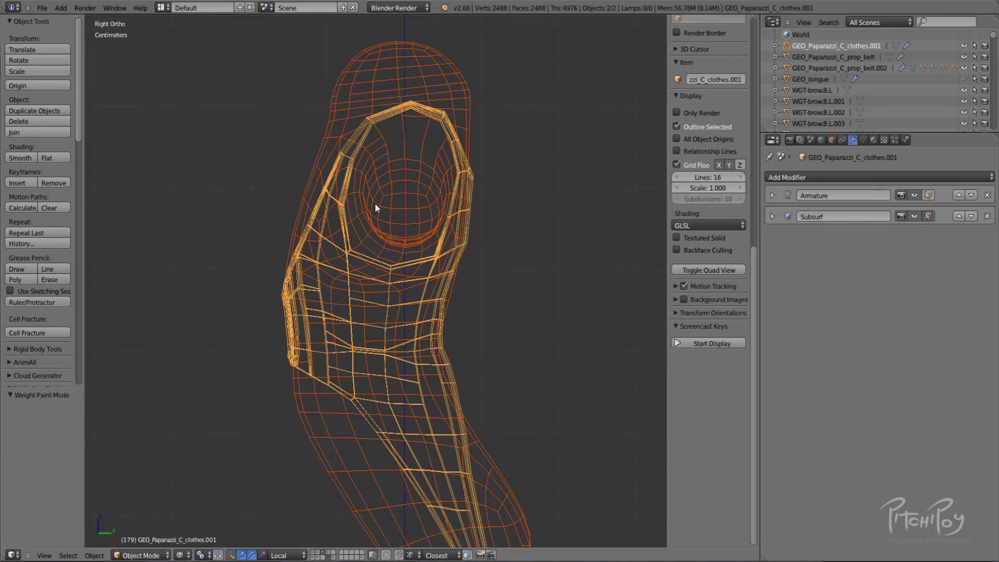
{"action": "key", "text": "space"}
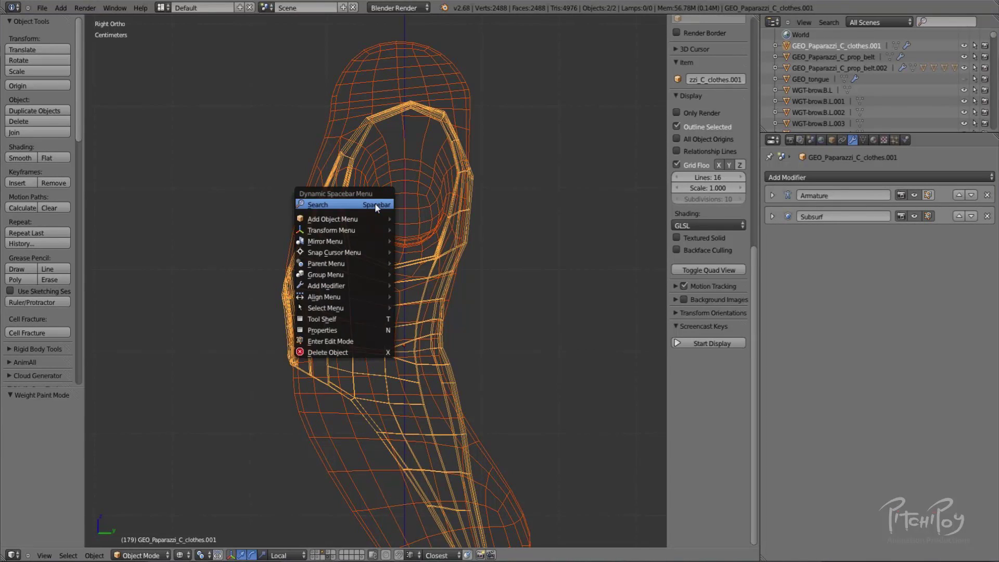
{"action": "left_click", "coordinate": [376, 205]}
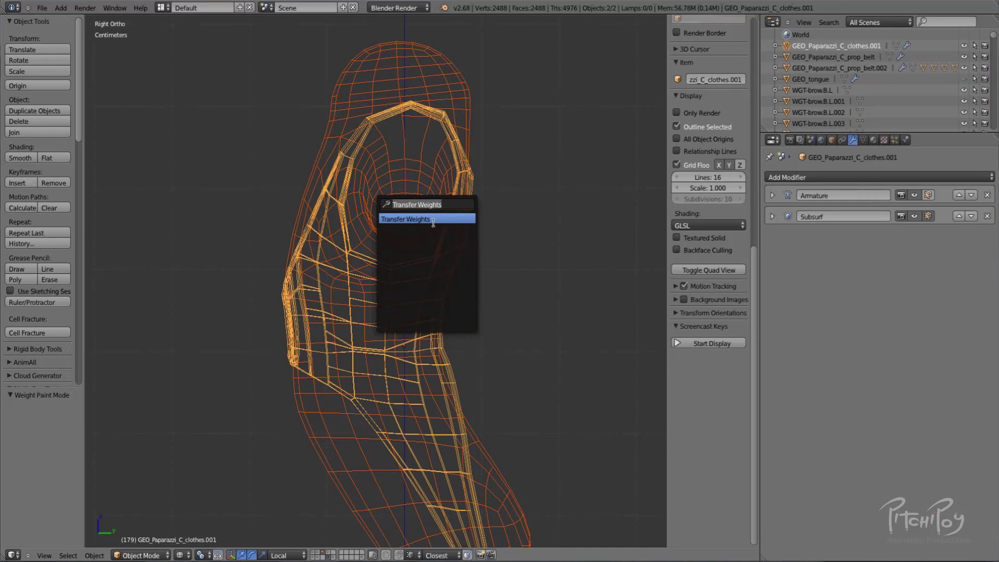
{"action": "left_click", "coordinate": [435, 219]}
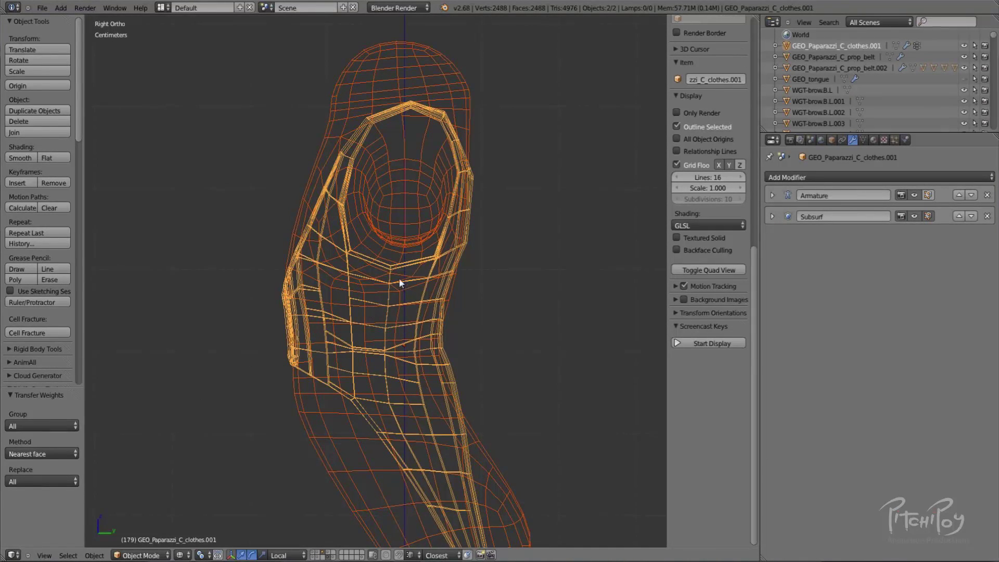
Display only the layers of the vest and the rig, and select the DEF-flap.L.001 bone in the rig.
{"action": "left_click", "coordinate": [322, 555]}
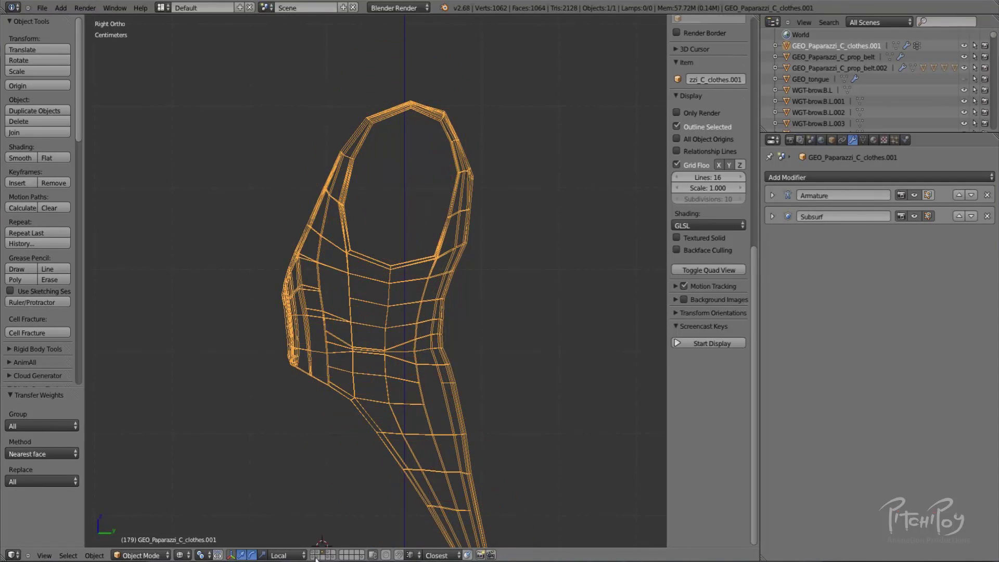
{"action": "scroll", "coordinate": [364, 381], "scroll_direction": "down", "scroll_amount": 5}
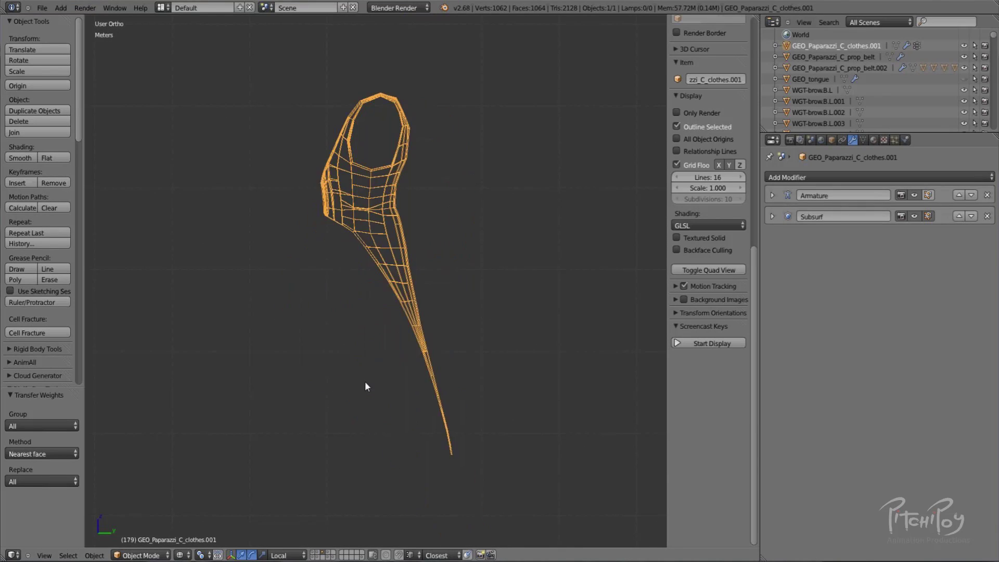
{"action": "middle_click_drag", "start_coordinate": [365, 379], "coordinate": [430, 372]}
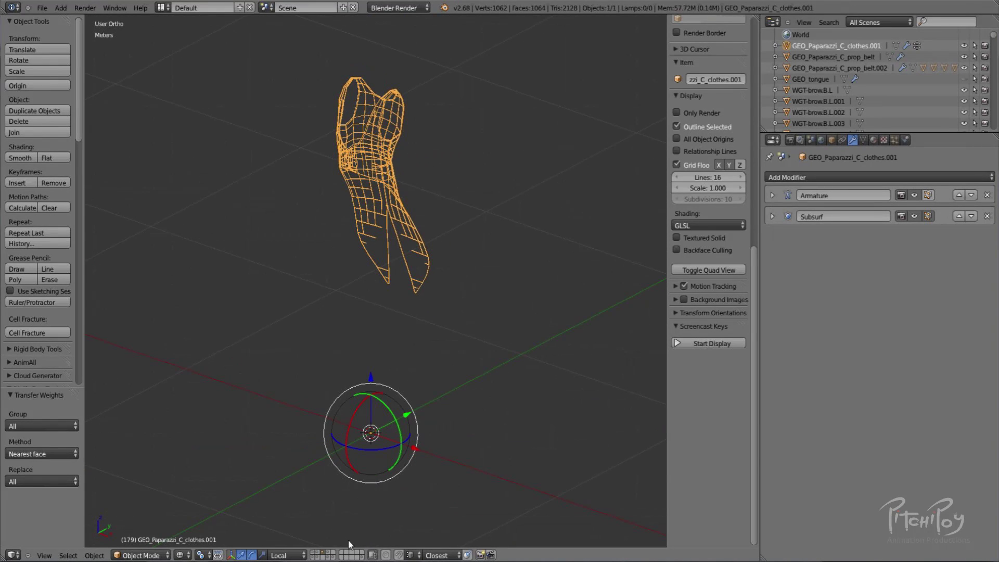
{"action": "left_click", "coordinate": [313, 558], "text": "shift"}
{"action": "middle_click_drag", "start_coordinate": [343, 341], "coordinate": [371, 326]}
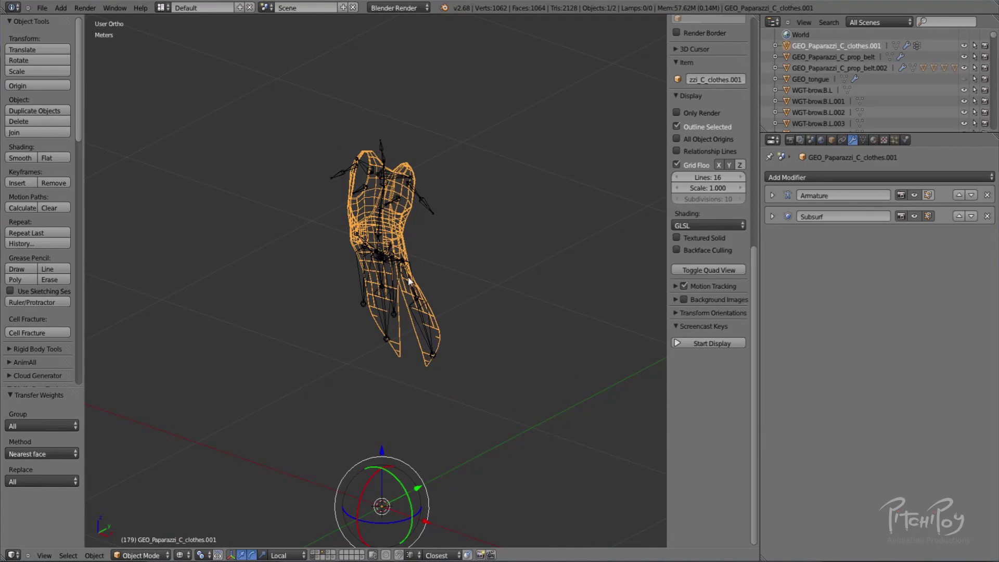
{"action": "middle_click_drag", "start_coordinate": [434, 267], "coordinate": [457, 257]}
{"action": "scroll", "coordinate": [458, 257], "scroll_direction": "up", "scroll_amount": 2}
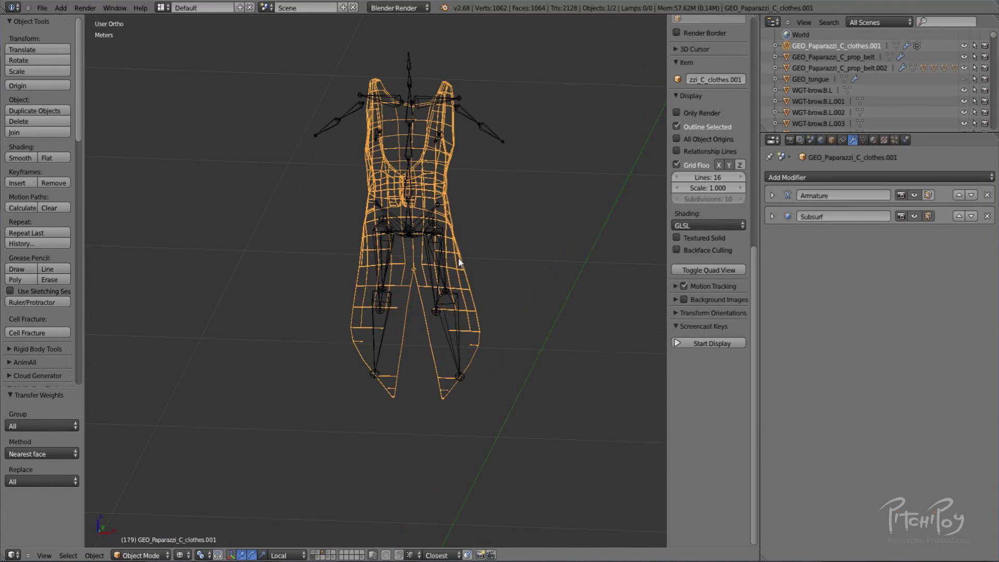
{"action": "right_click", "coordinate": [441, 254]}
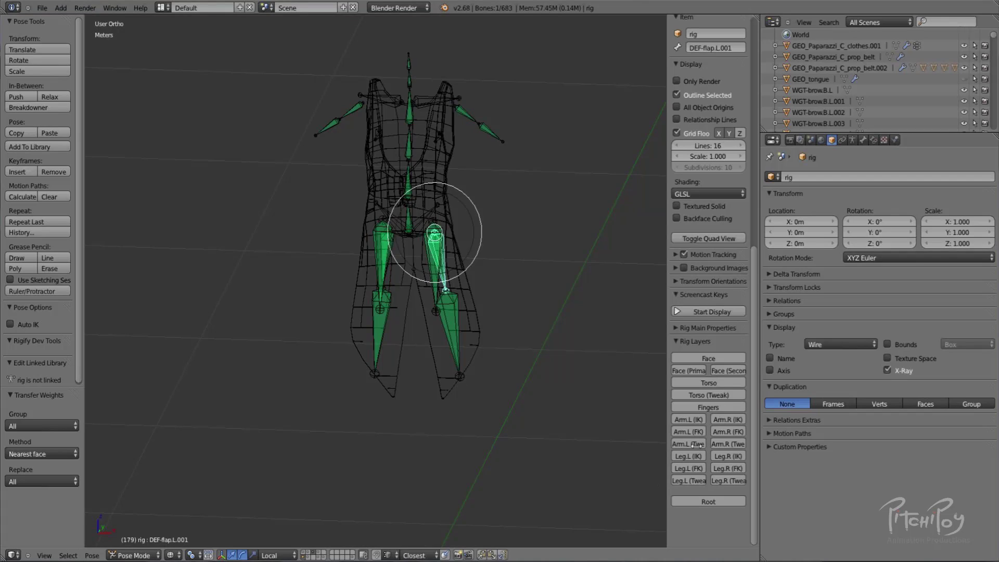
Display all the rig's control layers, including face, torso, fingers, both arms, both legs and root.
{"action": "left_click", "coordinate": [714, 358]}
{"action": "left_click", "coordinate": [701, 370]}
{"action": "left_click", "coordinate": [718, 382]}
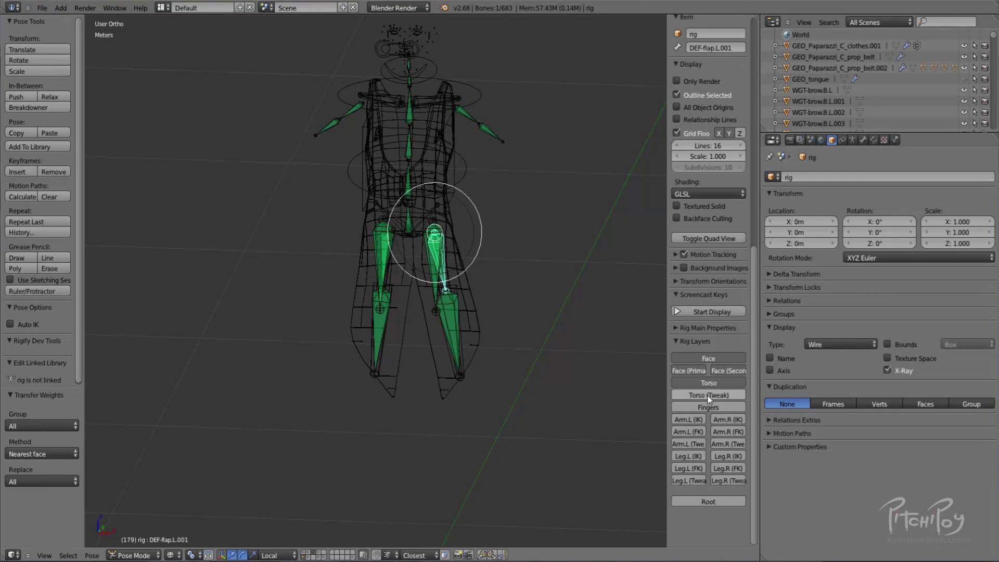
{"action": "left_click", "coordinate": [707, 396]}
{"action": "left_click", "coordinate": [708, 407]}
{"action": "left_click", "coordinate": [690, 502]}
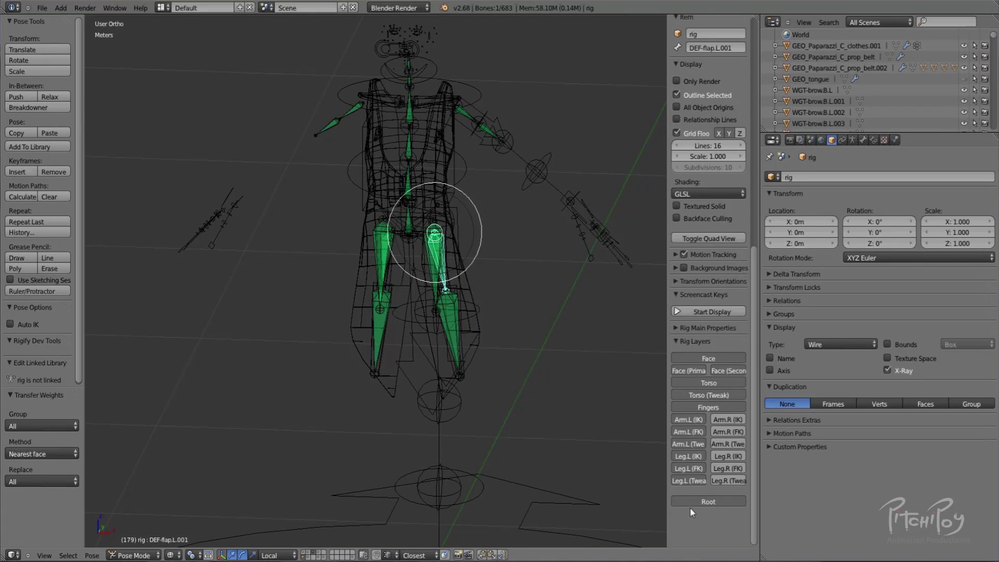
{"action": "left_click_drag", "start_coordinate": [729, 420], "coordinate": [723, 481]}
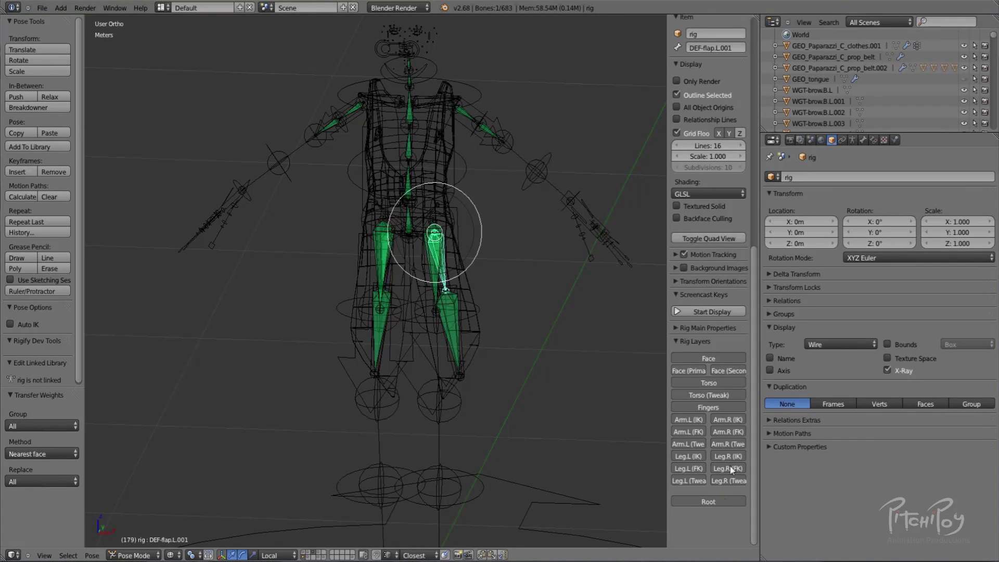
Hide the armature layer holding the deform bones and display the scene in solid shading.
{"action": "left_click", "coordinate": [853, 140]}
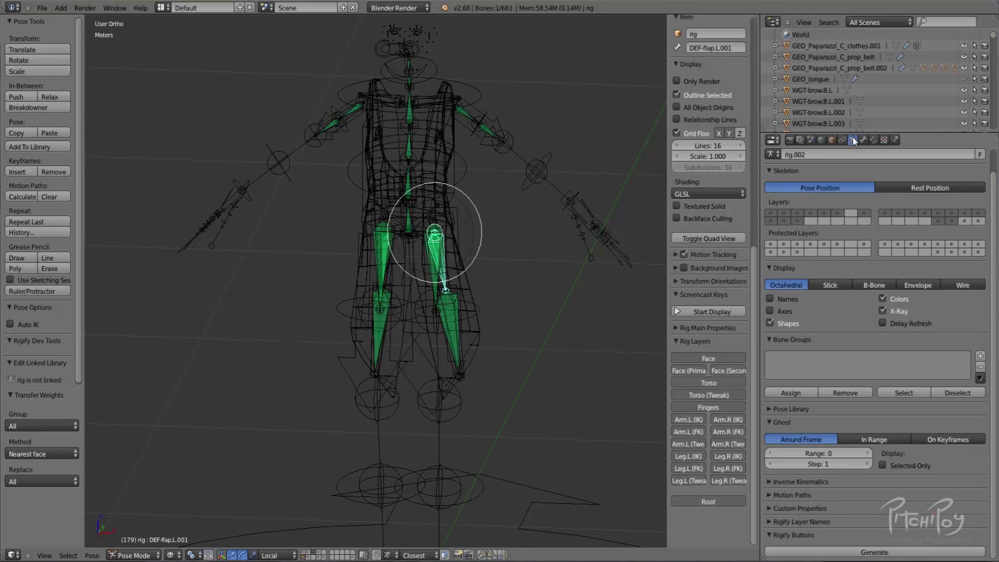
{"action": "left_click", "coordinate": [959, 221]}
{"action": "scroll", "coordinate": [708, 244], "scroll_direction": "down", "scroll_amount": 5}
{"action": "key", "text": "z"}
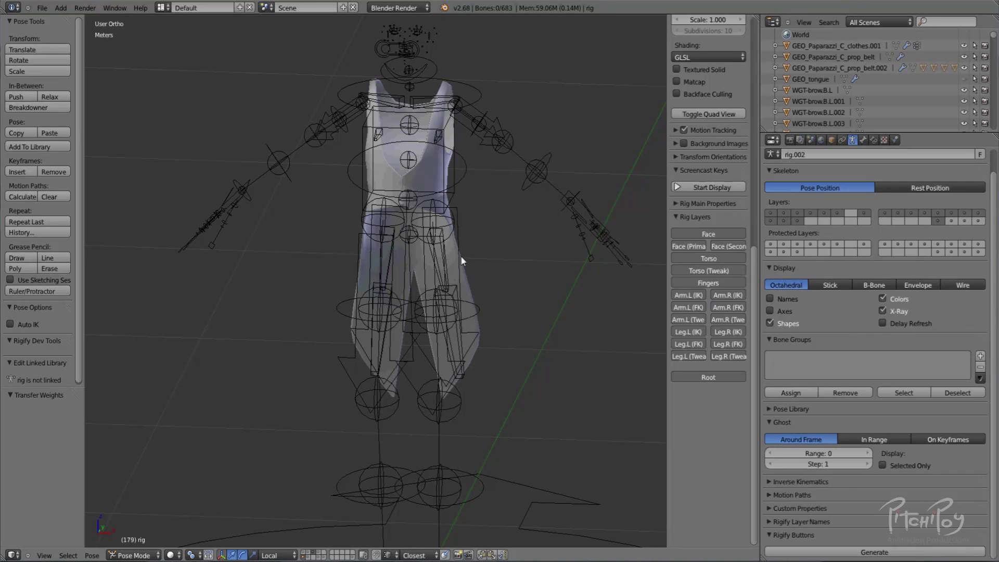
Test-move the thigh_ik.L control to check how the vest and coat-tails deform, and cancel the move.
{"action": "right_click", "coordinate": [460, 211]}
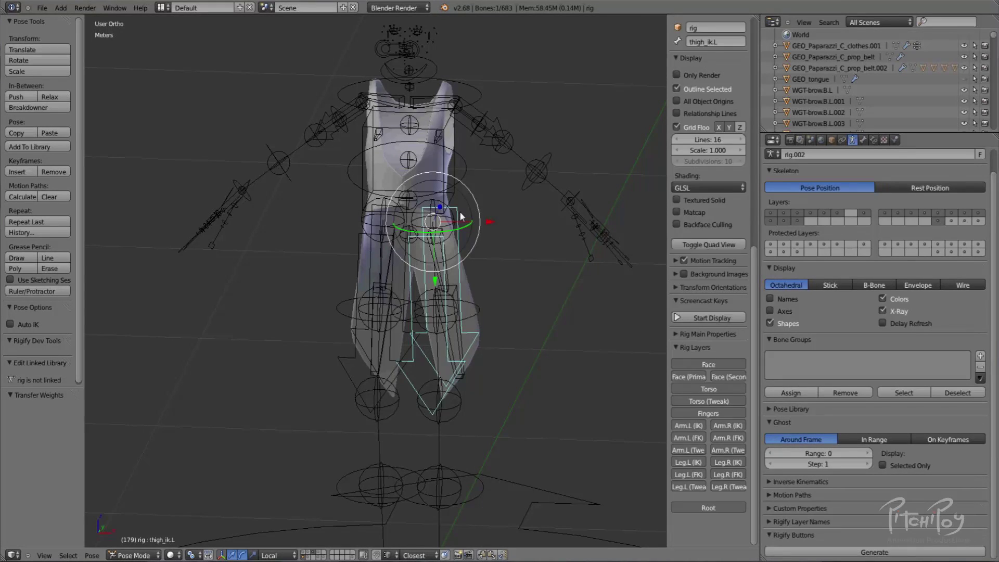
{"action": "key", "text": "g"}
{"action": "right_click", "coordinate": [471, 249]}
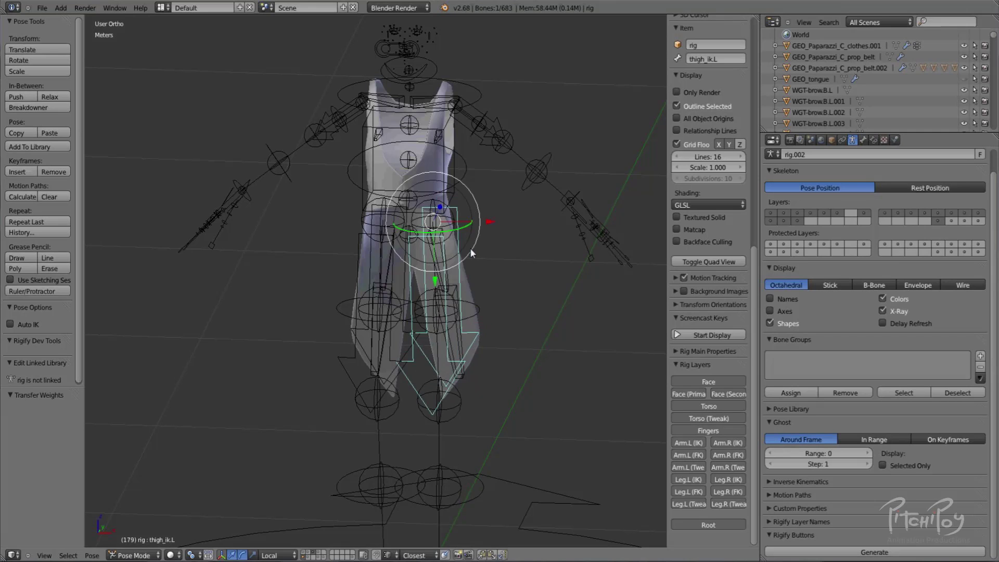
{"action": "middle_click_drag", "start_coordinate": [470, 248], "coordinate": [266, 242]}
{"action": "key", "text": "g"}
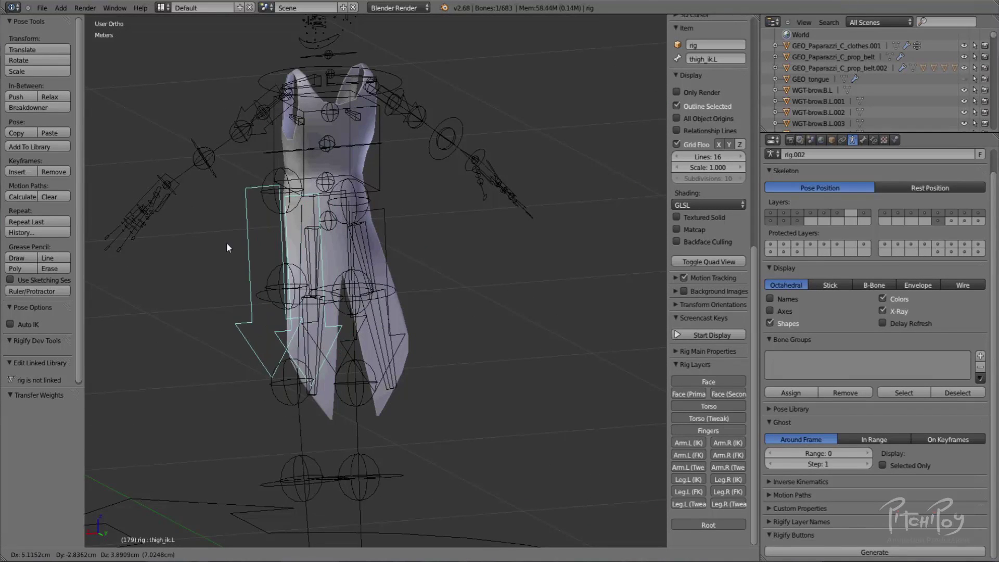
{"action": "key", "text": "Escape"}
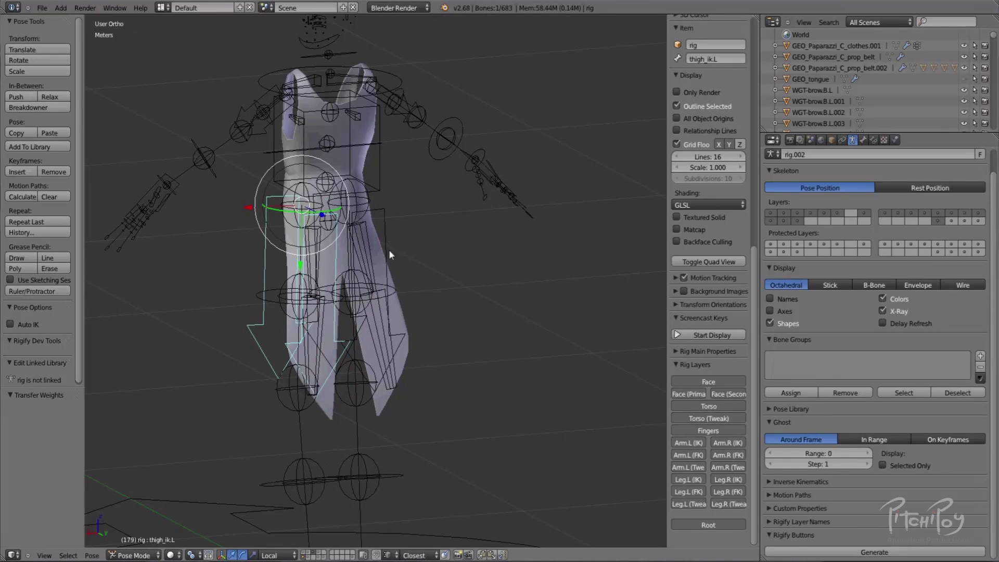
Test-move the foot_ik.L control to check whether the coat-tails follow the leg, and cancel the move.
{"action": "middle_click_drag", "start_coordinate": [299, 448], "coordinate": [358, 339], "text": "shift"}
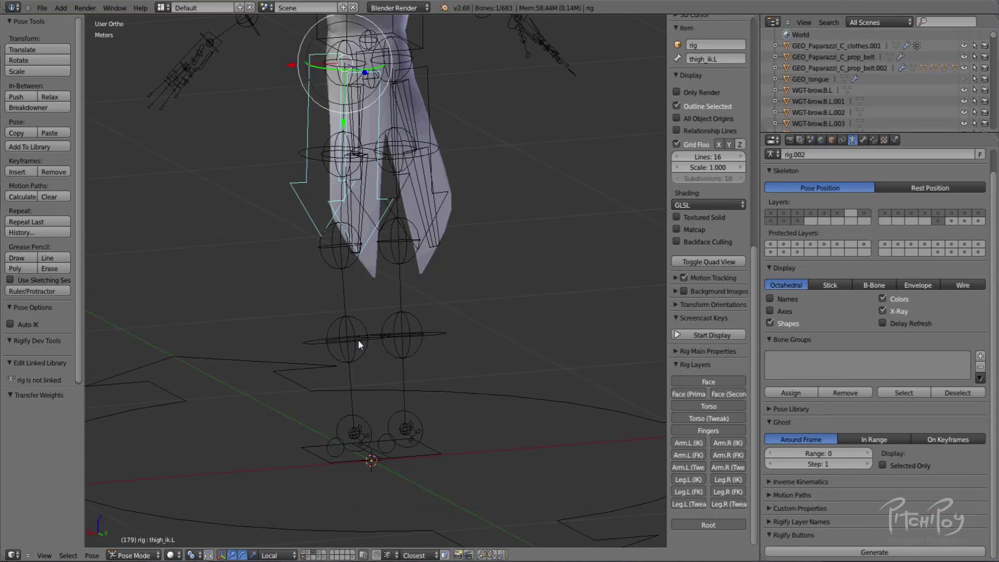
{"action": "right_click", "coordinate": [358, 452]}
{"action": "right_click", "coordinate": [341, 448]}
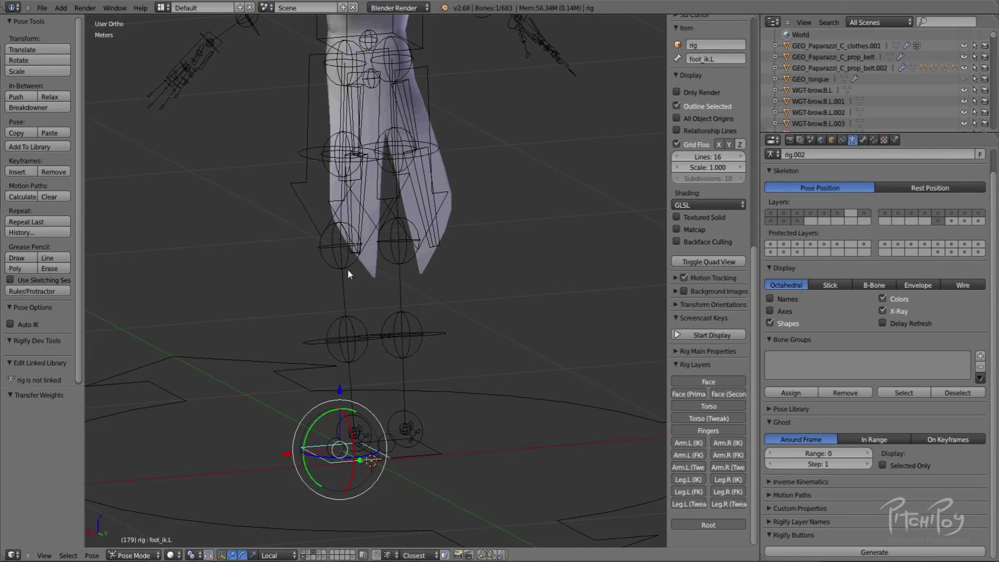
{"action": "key", "text": "g"}
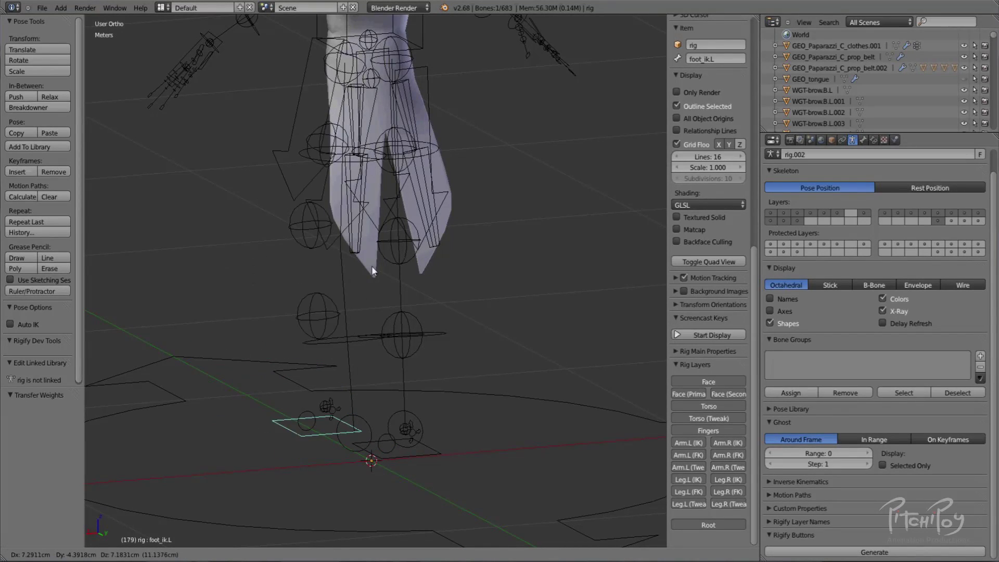
{"action": "key", "text": "Escape"}
Test-move the torso control in front view to check whether the vest follows it, and cancel the move.
{"action": "middle_click_drag", "start_coordinate": [345, 254], "coordinate": [367, 412], "text": "shift"}
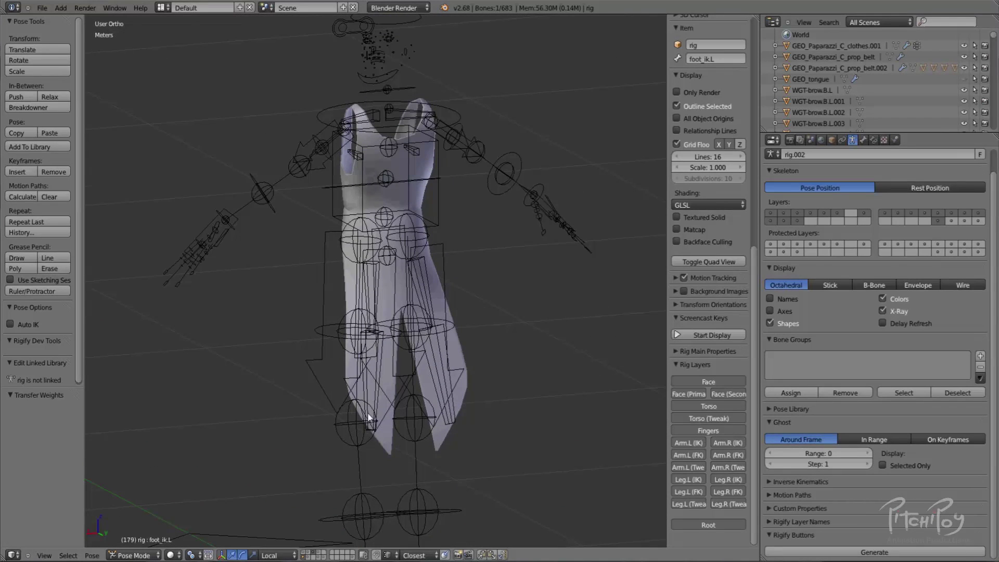
{"action": "right_click", "coordinate": [436, 214]}
{"action": "key", "text": "KP_1"}
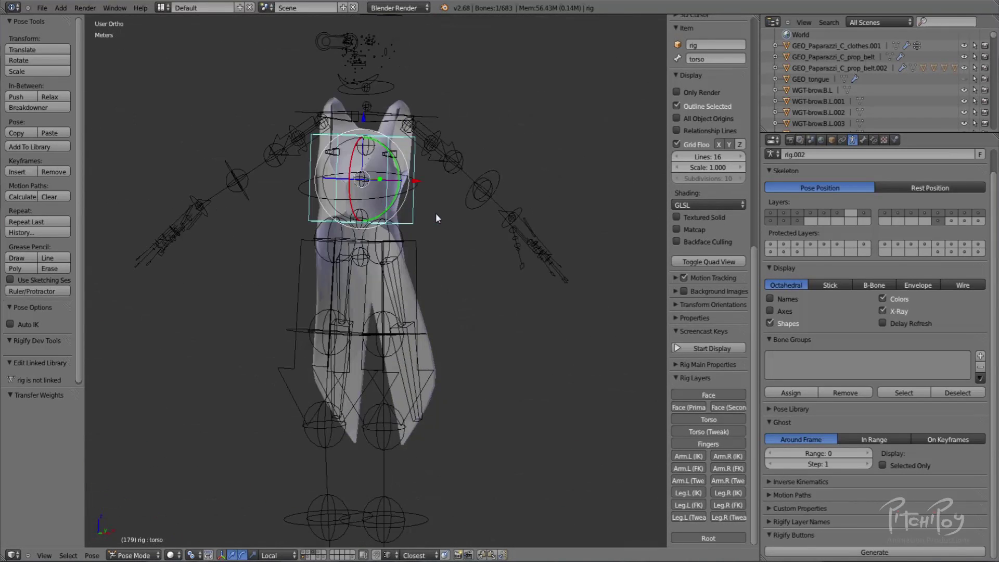
{"action": "key", "text": "g"}
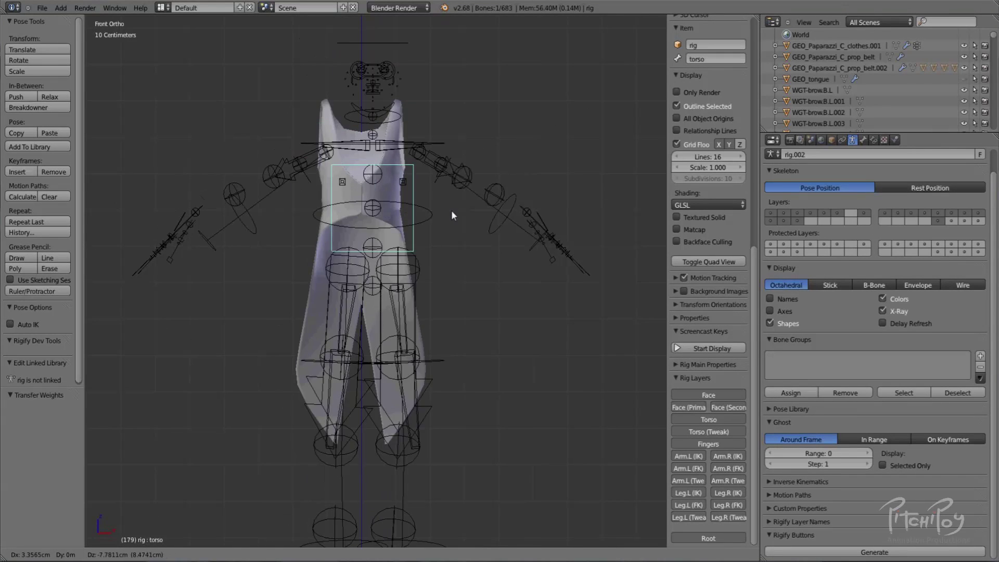
{"action": "right_click", "coordinate": [433, 203]}
Select GEO_Paparazzi_C_clothes.001 in Object Mode and set its Armature modifier's object to rig.
{"action": "key", "text": "ctrl+Tab"}
{"action": "right_click", "coordinate": [388, 198]}
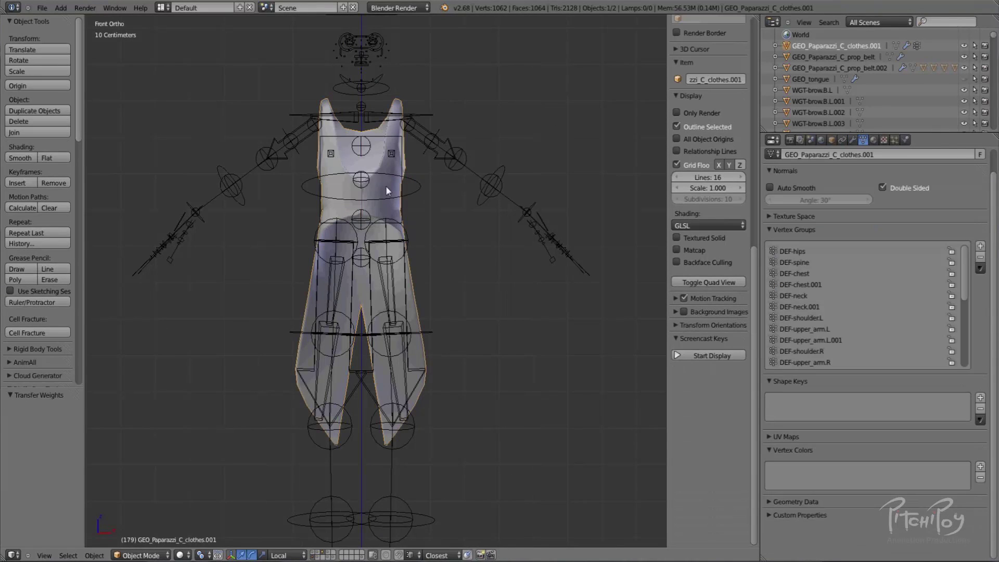
{"action": "left_click", "coordinate": [854, 140]}
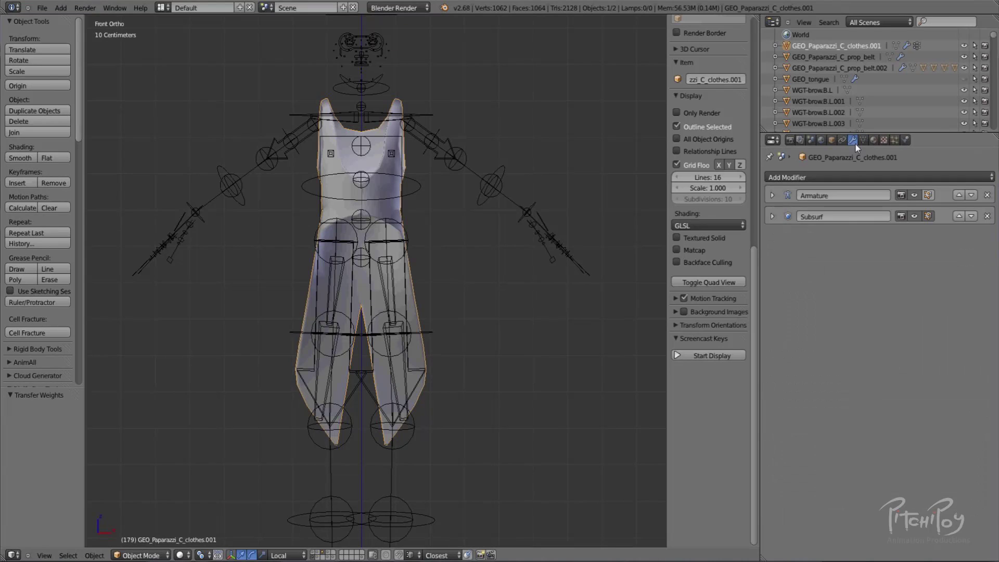
{"action": "left_click", "coordinate": [772, 196]}
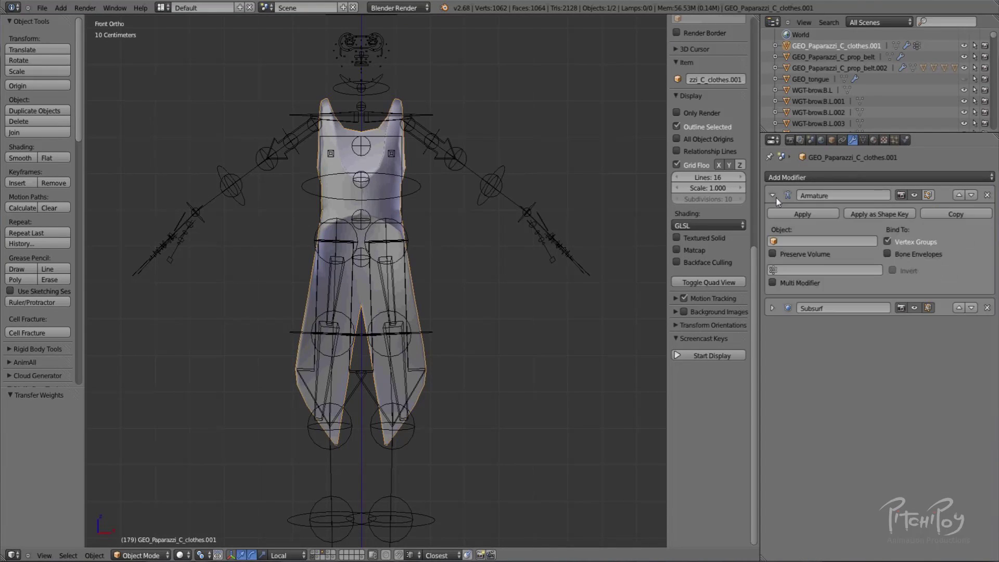
{"action": "left_click", "coordinate": [782, 242]}
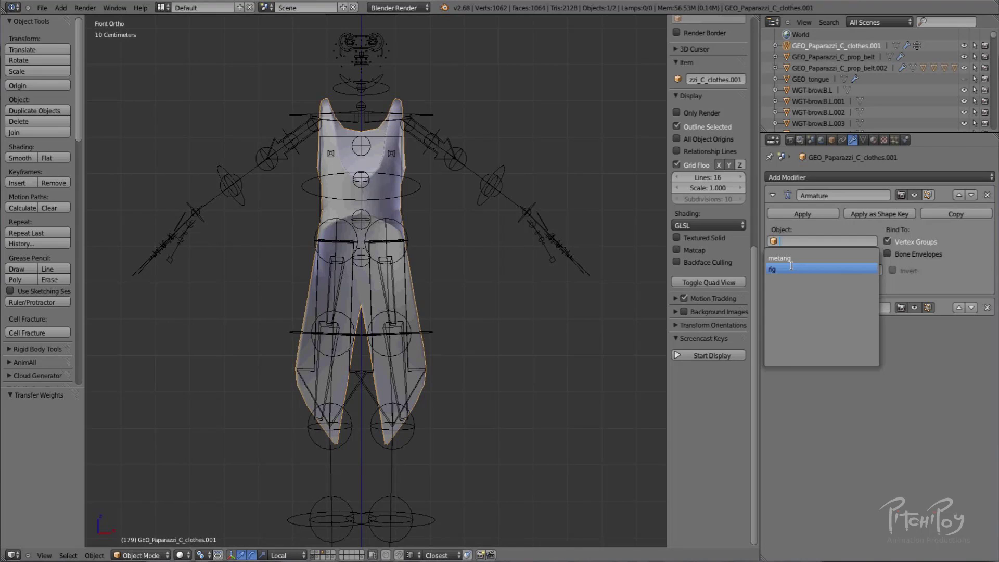
{"action": "left_click", "coordinate": [772, 269]}
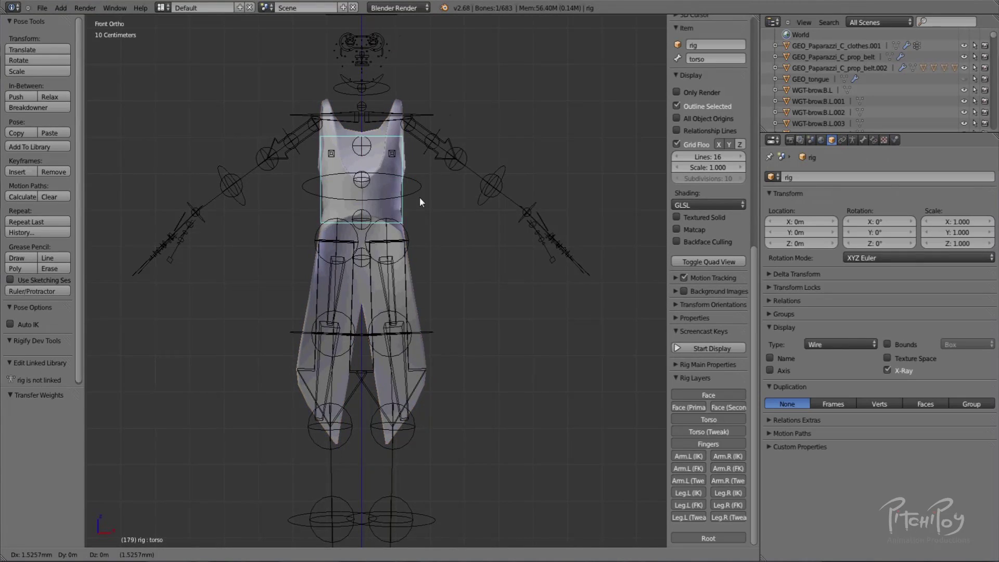
Cancel the torso move and test-rotate the hips control to check the coat-tails' deformation, restoring the pose.
{"action": "key", "text": "Escape"}
{"action": "right_click", "coordinate": [419, 197]}
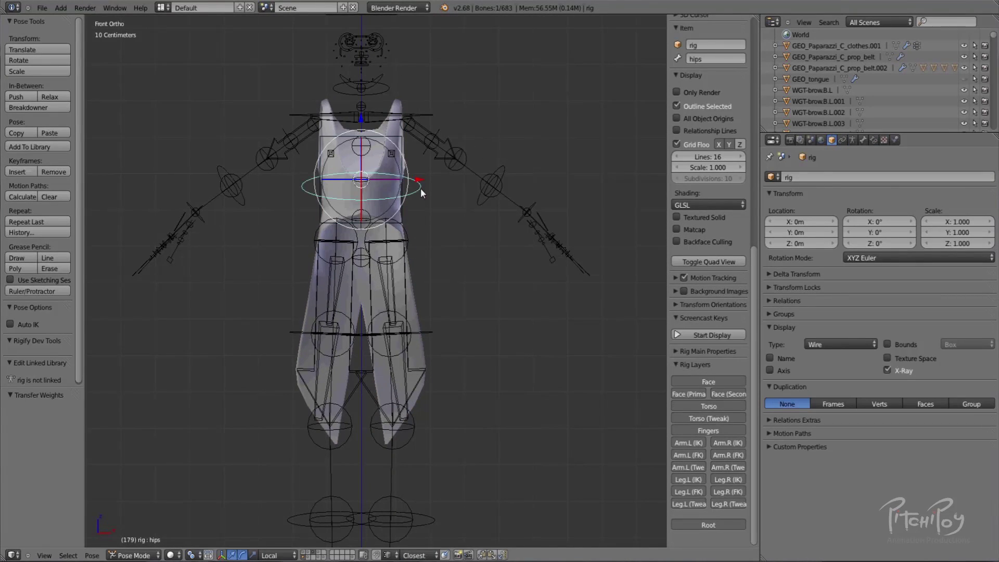
{"action": "key", "text": "r"}
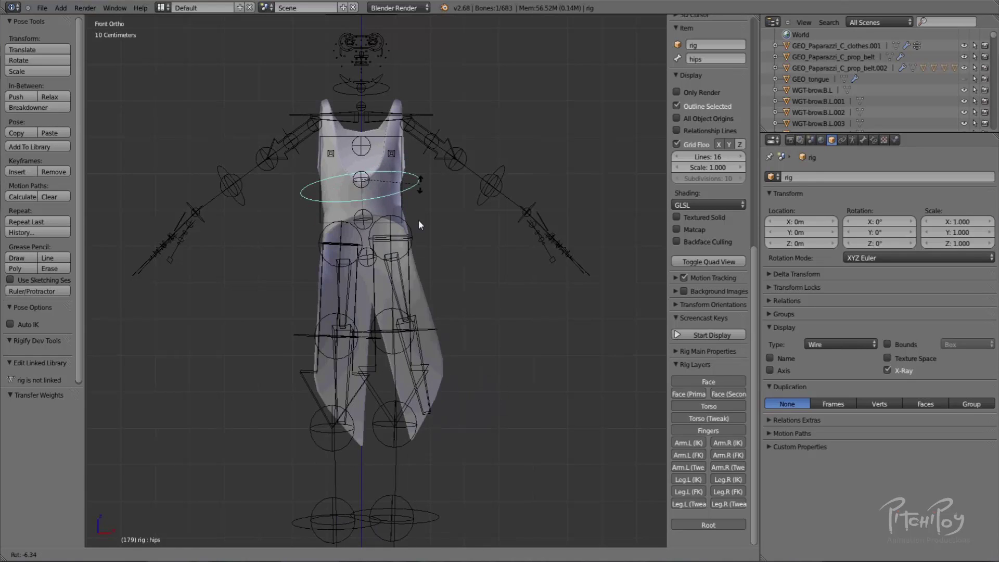
{"action": "right_click", "coordinate": [415, 182]}
Select the torso control and test-rotate it in front view to check the vest's deformation, cancelling the rotation.
{"action": "scroll", "coordinate": [413, 166], "scroll_direction": "up", "scroll_amount": 2}
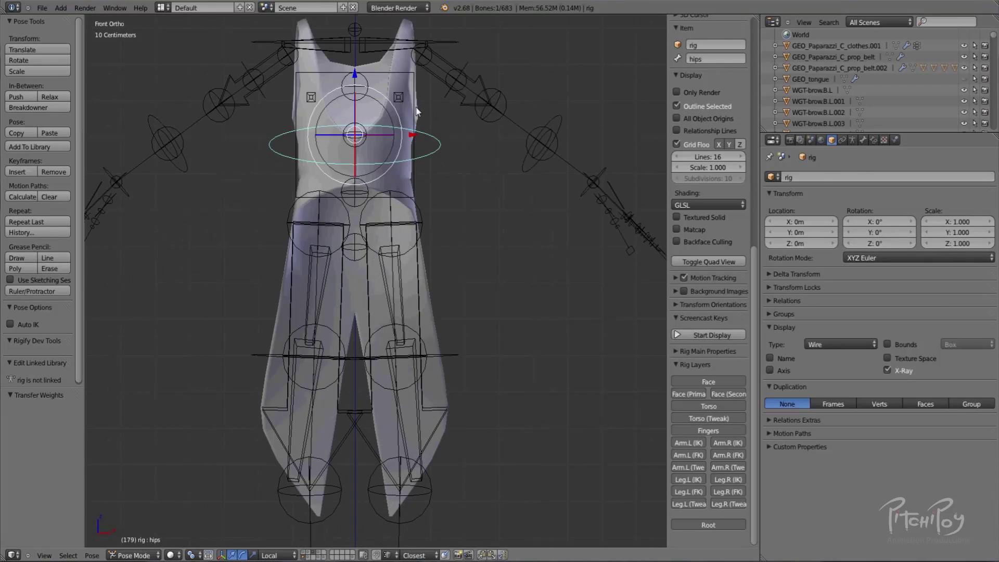
{"action": "key", "text": "ctrl+Tab"}
{"action": "right_click", "coordinate": [418, 96]}
{"action": "right_click", "coordinate": [416, 93]}
{"action": "key", "text": "ctrl+Tab"}
{"action": "key", "text": "r"}
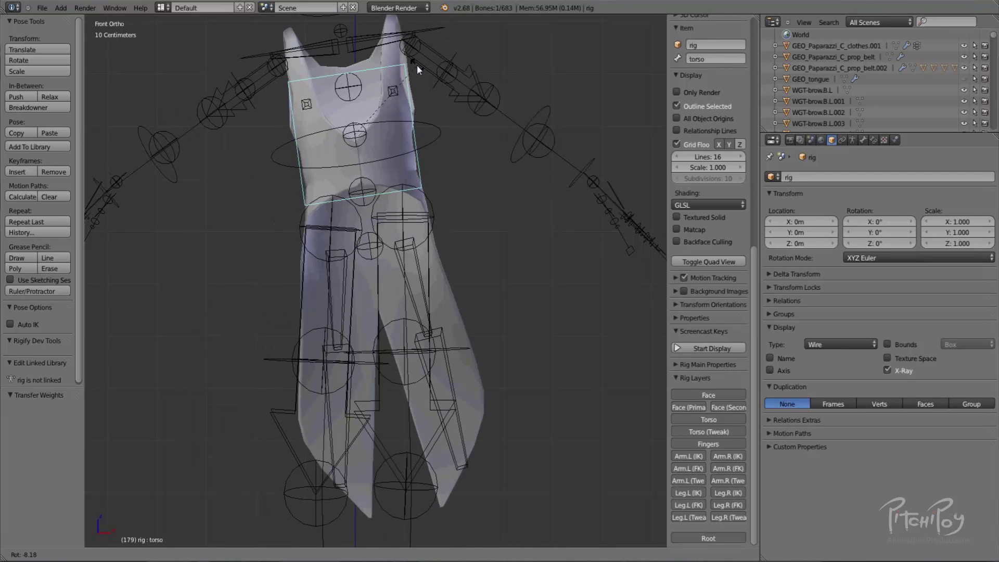
{"action": "right_click", "coordinate": [445, 172]}
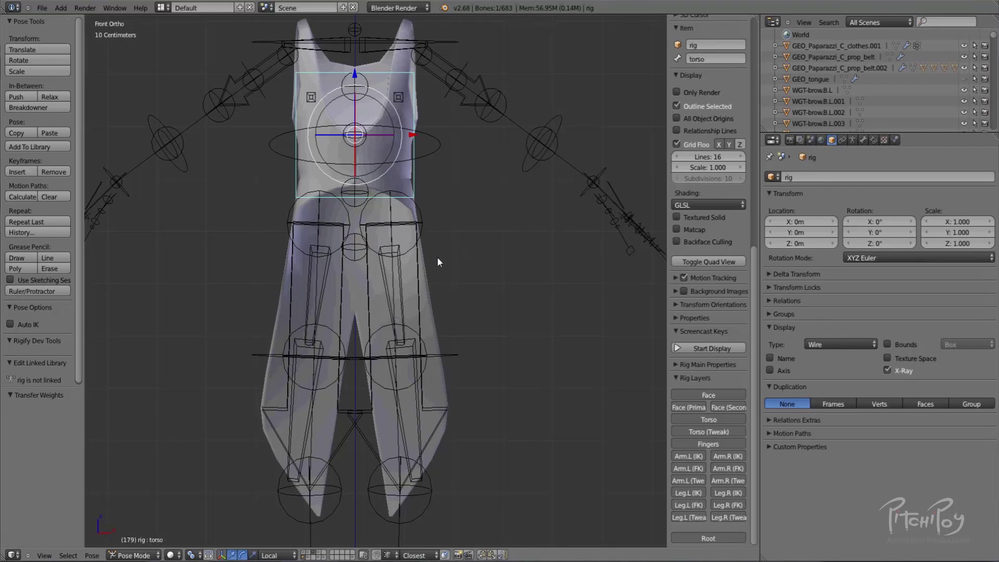
Add the layer with the character's shirt and legs to the display and test-rotate the torso, cancelling the rotation.
{"action": "key", "text": "KP_3"}
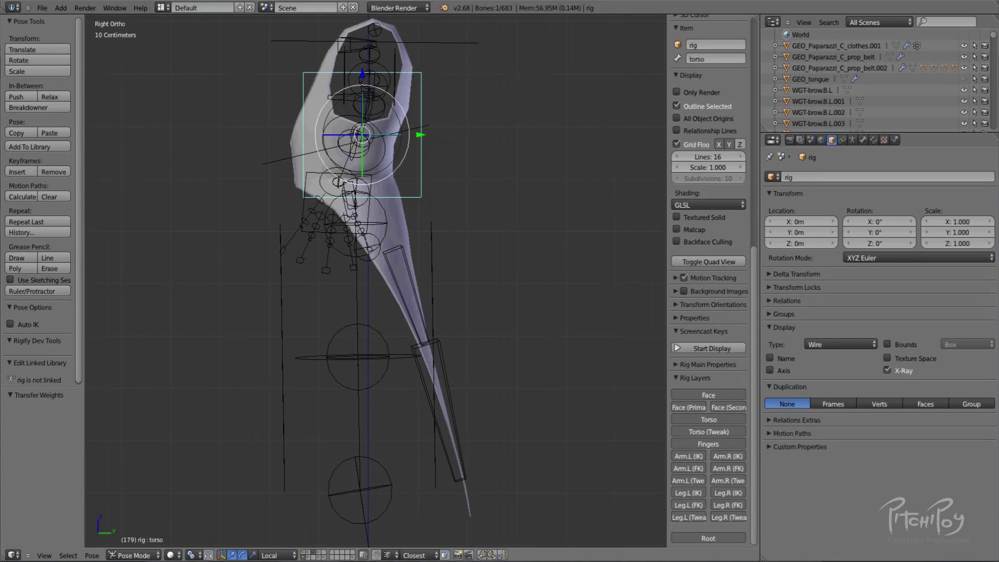
{"action": "left_click", "coordinate": [309, 555], "text": "shift"}
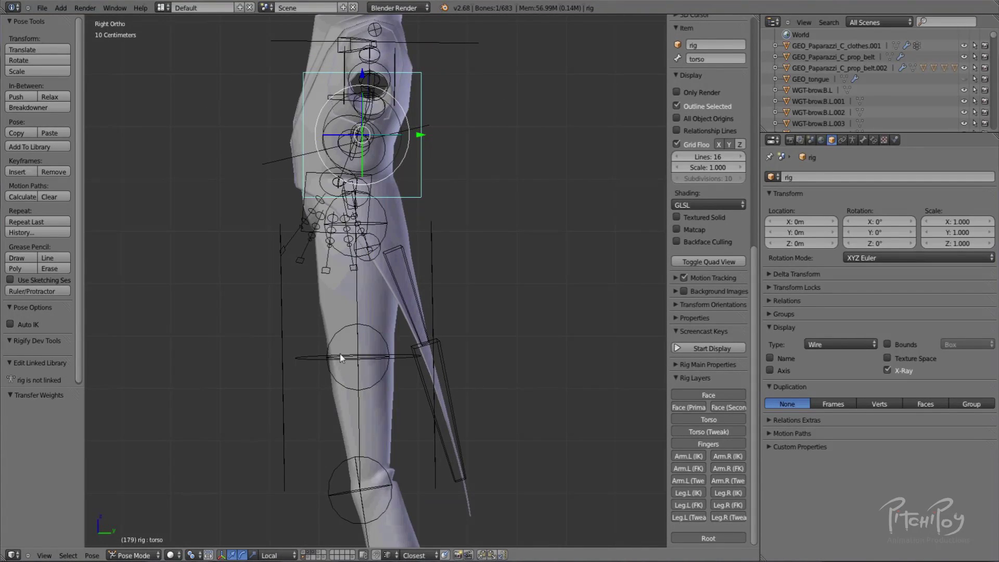
{"action": "middle_click_drag", "start_coordinate": [393, 341], "coordinate": [547, 346]}
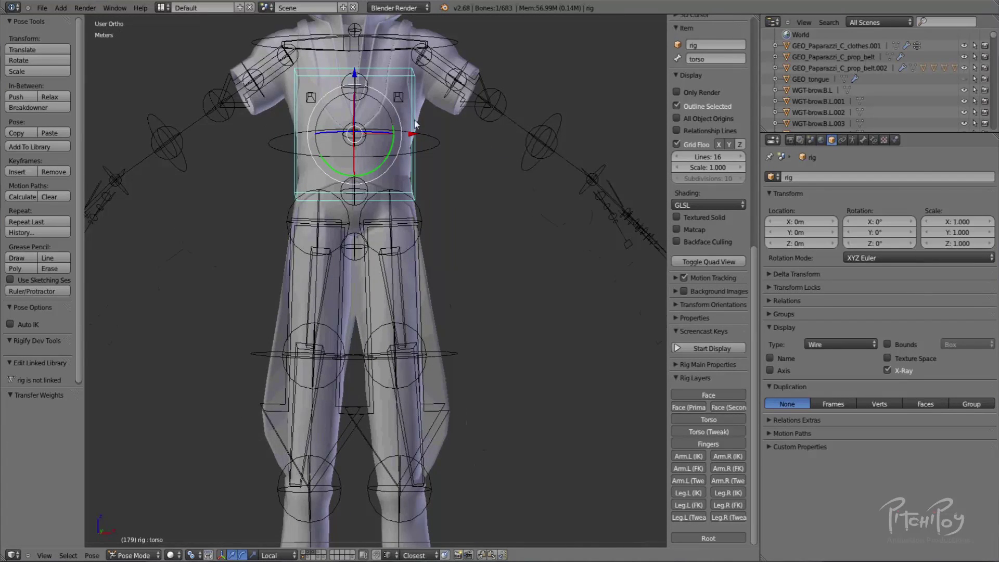
{"action": "key", "text": "r"}
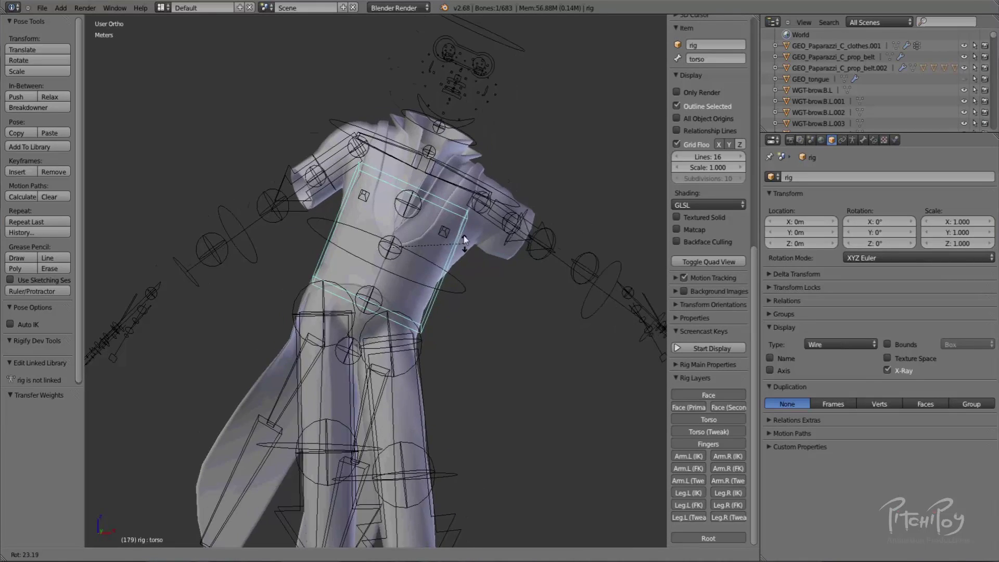
{"action": "right_click", "coordinate": [458, 224]}
Hide the rig's FK and tweak control layers for both arms and both legs.
{"action": "middle_click_drag", "start_coordinate": [457, 234], "coordinate": [270, 241]}
{"action": "middle_click_drag", "start_coordinate": [354, 380], "coordinate": [456, 105], "text": "shift"}
{"action": "scroll", "coordinate": [457, 374], "scroll_direction": "down", "scroll_amount": 6}
{"action": "scroll", "coordinate": [458, 374], "scroll_direction": "up", "scroll_amount": 1}
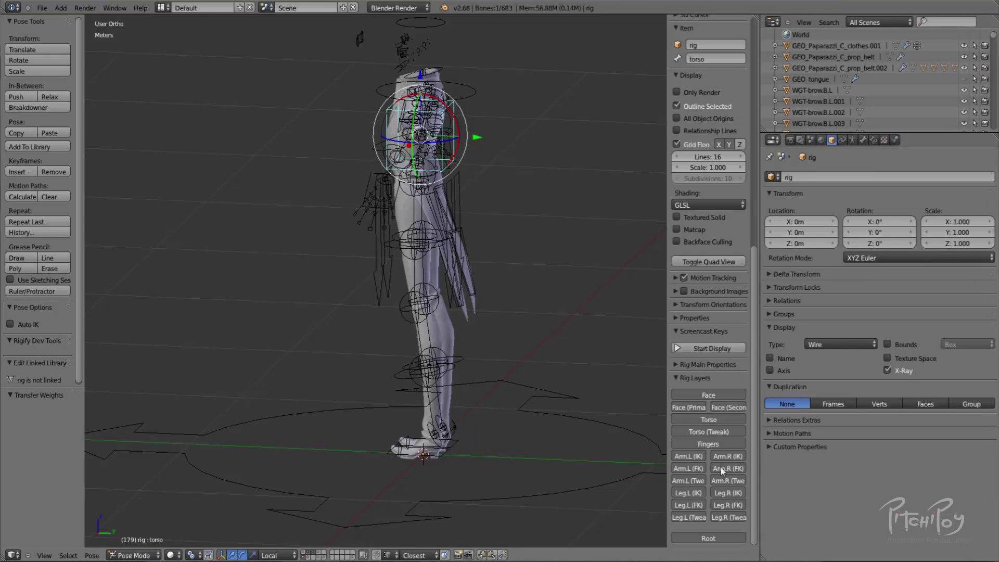
{"action": "left_click", "coordinate": [697, 457]}
{"action": "left_click", "coordinate": [701, 478]}
{"action": "left_click", "coordinate": [720, 479]}
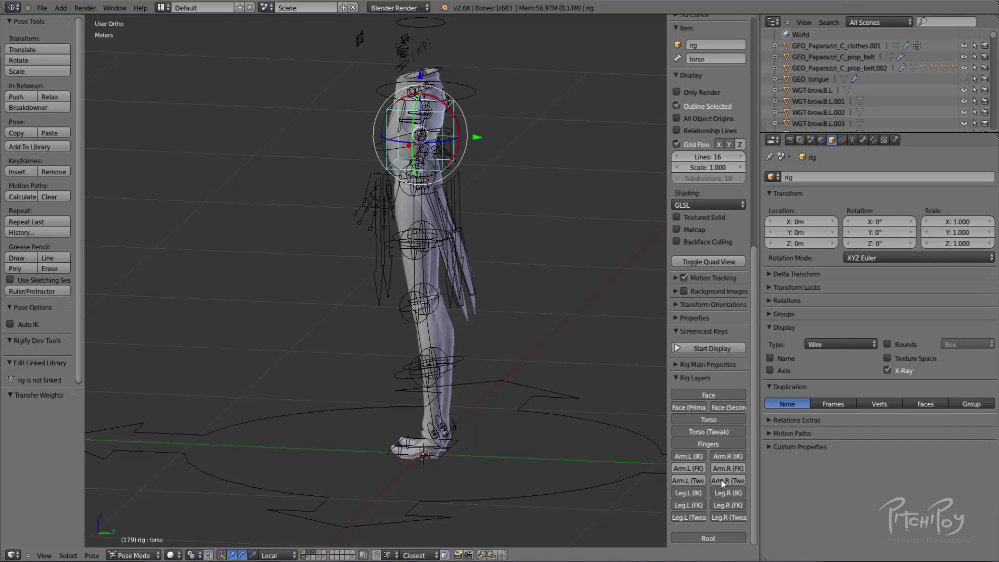
{"action": "left_click", "coordinate": [688, 507]}
{"action": "left_click", "coordinate": [691, 518]}
{"action": "left_click", "coordinate": [728, 516]}
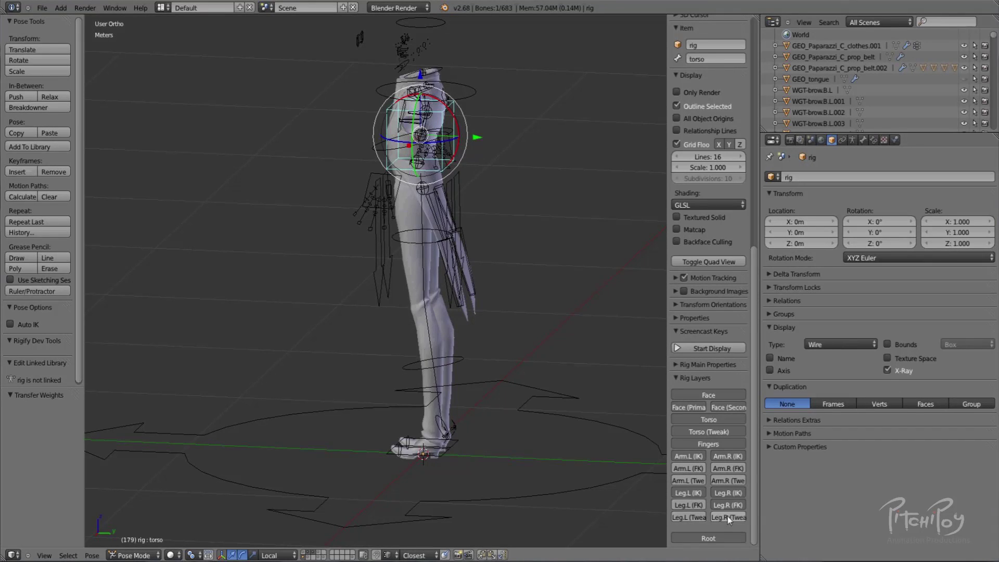
{"action": "left_click", "coordinate": [729, 508]}
Select the foot_ik.L control and examine the coat-tails against the legs from the side and back.
{"action": "middle_click_drag", "start_coordinate": [486, 405], "coordinate": [471, 426]}
{"action": "right_click", "coordinate": [433, 415]}
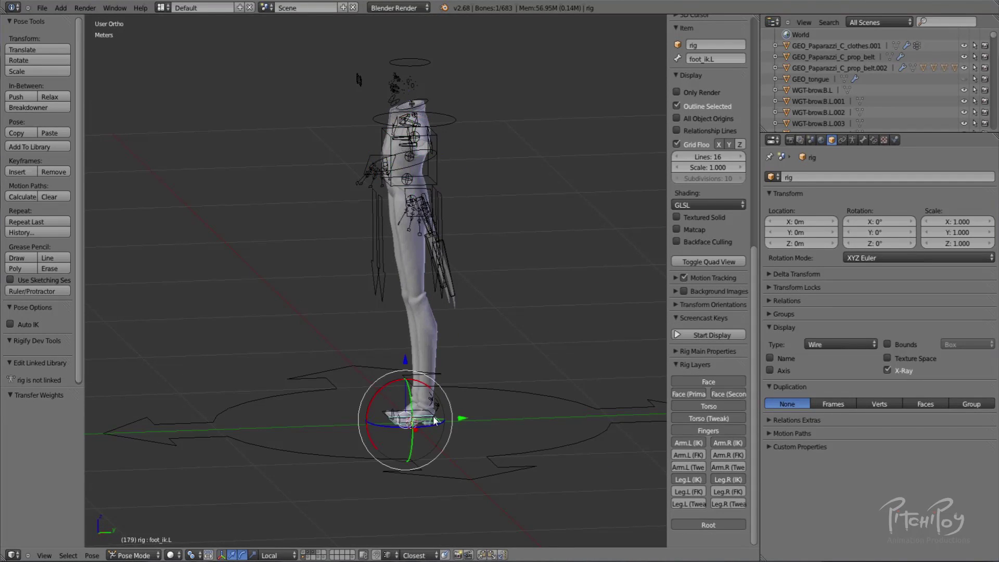
{"action": "scroll", "coordinate": [433, 416], "scroll_direction": "up", "scroll_amount": 5}
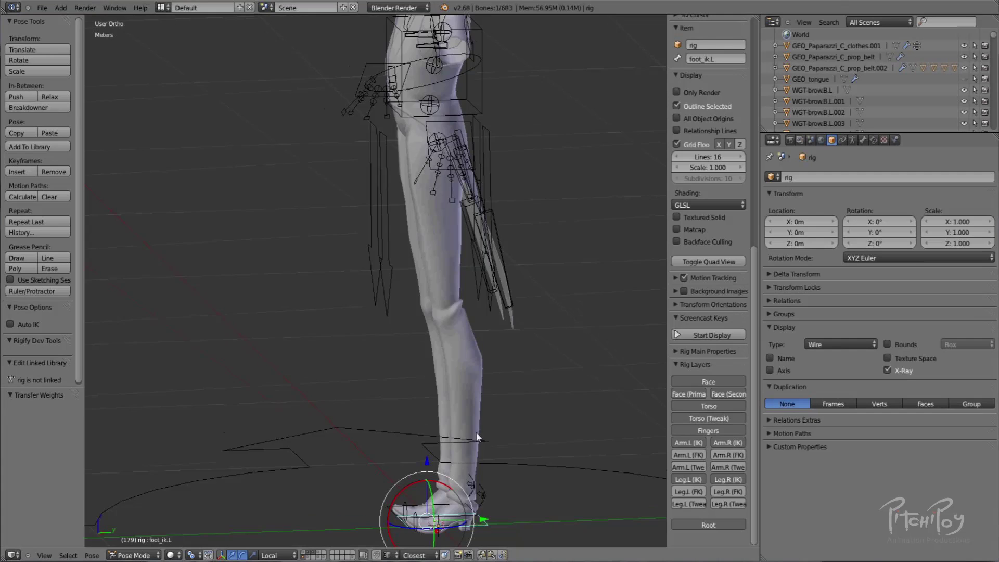
{"action": "middle_click_drag", "start_coordinate": [477, 433], "coordinate": [485, 386]}
{"action": "middle_click_drag", "start_coordinate": [461, 166], "coordinate": [411, 188]}
{"action": "scroll", "coordinate": [382, 139], "scroll_direction": "up", "scroll_amount": 3}
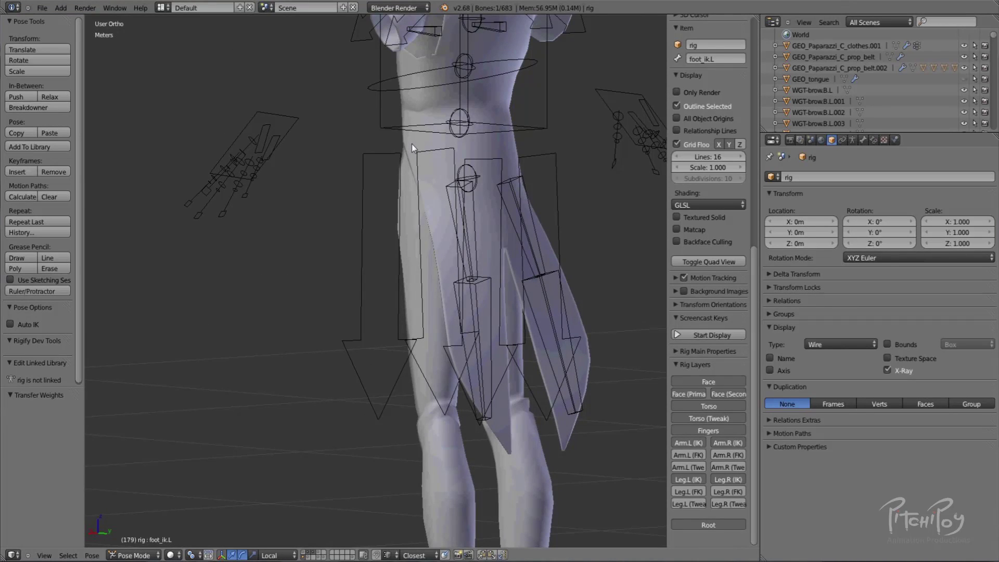
Test-move the foot_ik.L control upward, behind the body and out to the side, checking how the coat-tails follow the leg.
{"action": "scroll", "coordinate": [415, 243], "scroll_direction": "down", "scroll_amount": 5}
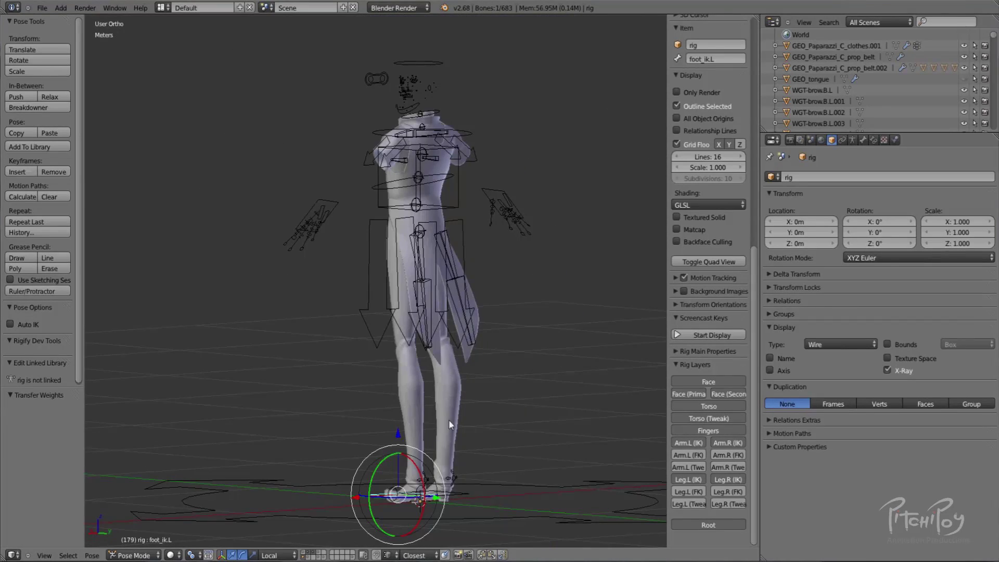
{"action": "key", "text": "g"}
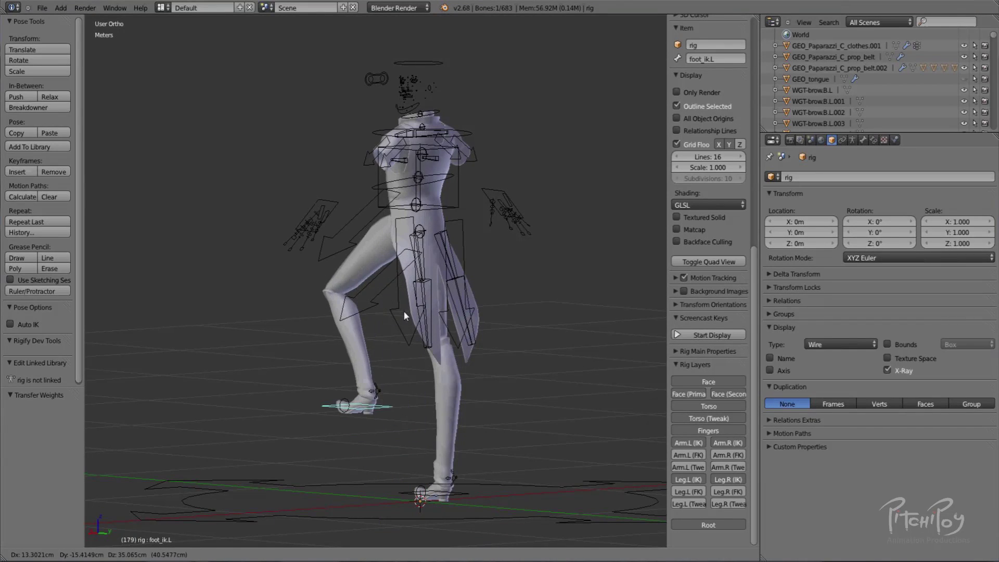
{"action": "left_click", "coordinate": [408, 329]}
{"action": "scroll", "coordinate": [418, 342], "scroll_direction": "up", "scroll_amount": 4}
{"action": "key", "text": "g"}
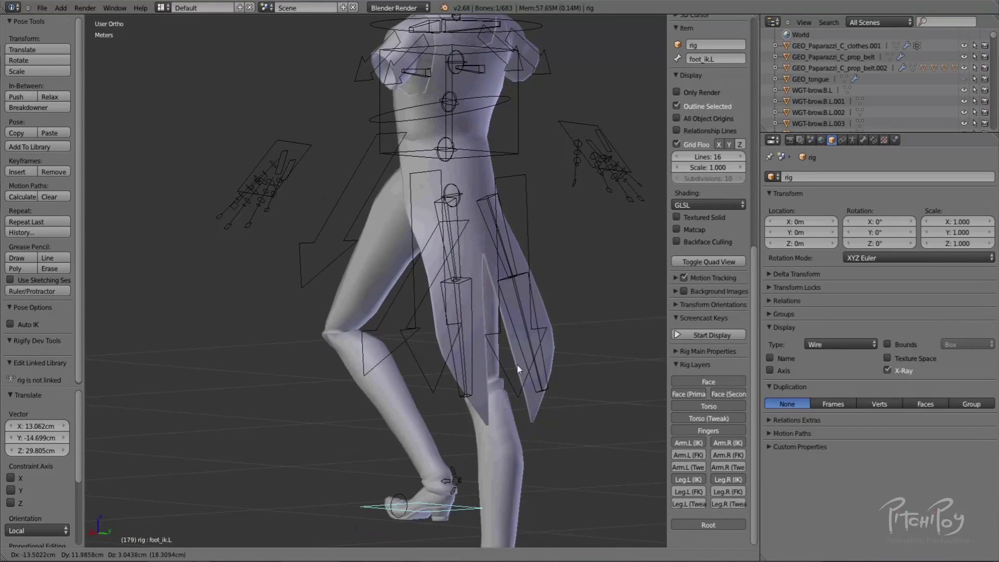
{"action": "left_click", "coordinate": [537, 415]}
{"action": "middle_click_drag", "start_coordinate": [537, 414], "coordinate": [592, 379]}
{"action": "key", "text": "g"}
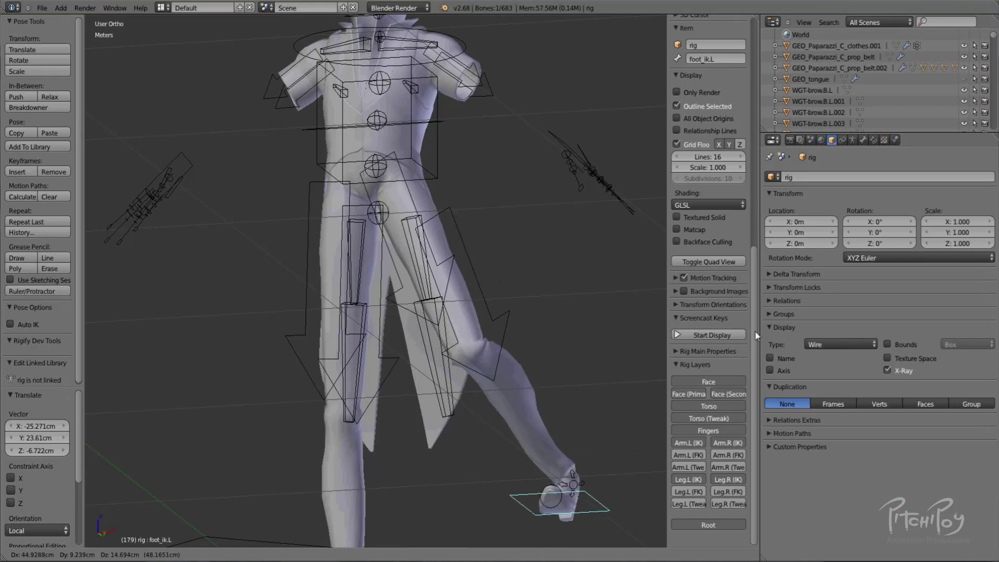
{"action": "left_click", "coordinate": [565, 324]}
{"action": "mouse_move", "coordinate": [564, 324]}
{"action": "middle_mouse_down"}
{"action": "mouse_move", "coordinate": [387, 326]}
{"action": "mouse_move", "coordinate": [490, 329]}
{"action": "mouse_move", "coordinate": [436, 304]}
{"action": "mouse_move", "coordinate": [417, 308]}
{"action": "mouse_move", "coordinate": [559, 305]}
{"action": "middle_mouse_up"}
Test-rotate the left coat-tail controls flap.L.002 and flap.L.001 from behind, cancelling each rotation.
{"action": "right_click", "coordinate": [529, 272]}
{"action": "key", "text": "r"}
{"action": "right_click", "coordinate": [528, 262]}
{"action": "middle_click_drag", "start_coordinate": [512, 257], "coordinate": [386, 297]}
{"action": "scroll", "coordinate": [364, 313], "scroll_direction": "up", "scroll_amount": 2}
{"action": "key", "text": "r"}
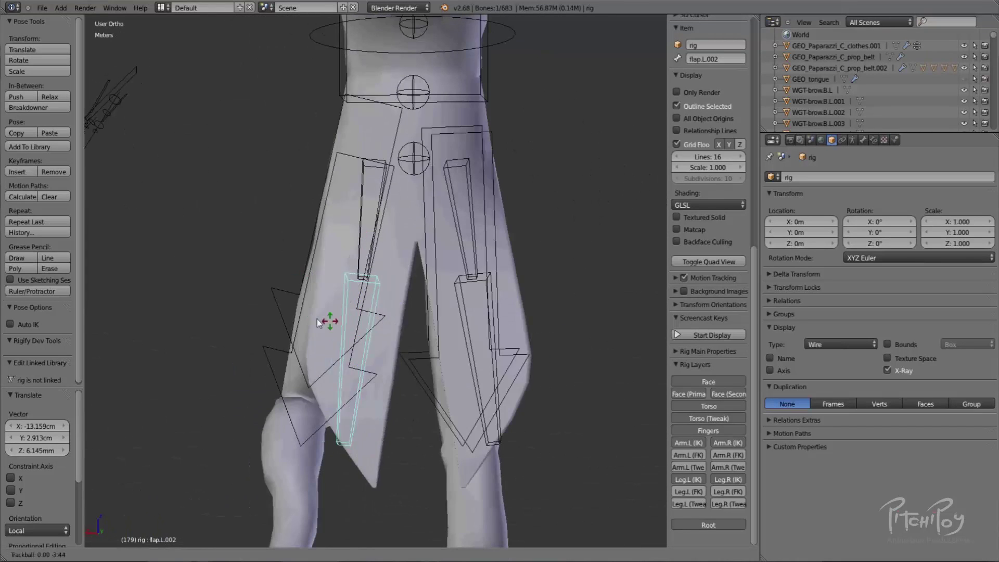
{"action": "right_click", "coordinate": [352, 322]}
{"action": "right_click", "coordinate": [370, 229]}
{"action": "key", "text": "r"}
{"action": "right_click", "coordinate": [375, 210]}
Rotate flap.L.001 by trackball -53.285° and 17.189° and by a further 48.252°, examining the deformation around the hip.
{"action": "scroll", "coordinate": [379, 219], "scroll_direction": "up", "scroll_amount": 3}
{"action": "middle_click_drag", "start_coordinate": [381, 221], "coordinate": [337, 332], "text": "shift"}
{"action": "scroll", "coordinate": [338, 332], "scroll_direction": "down", "scroll_amount": 1}
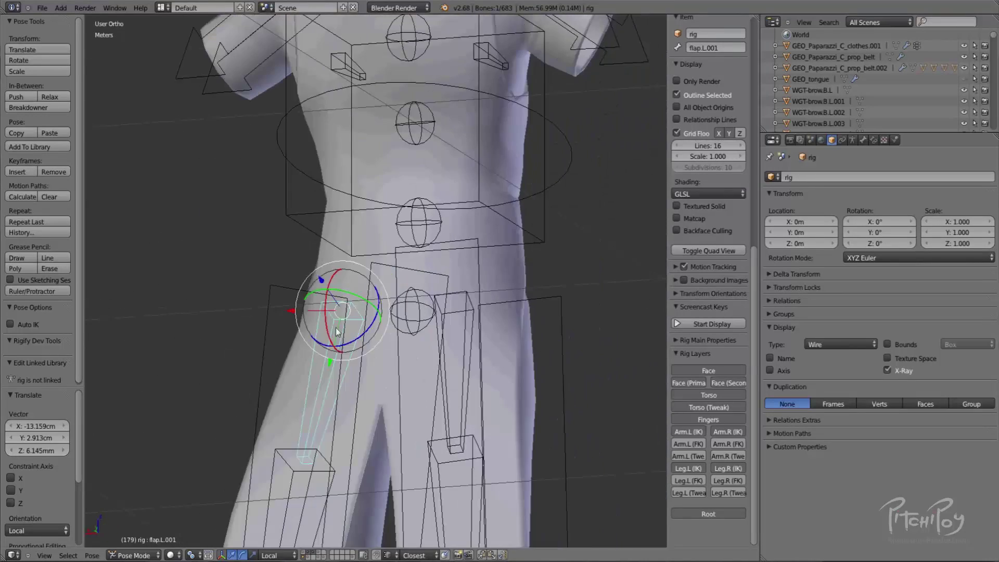
{"action": "key", "text": "r"}
{"action": "key", "text": "r"}
{"action": "left_click", "coordinate": [353, 284]}
{"action": "middle_click_drag", "start_coordinate": [353, 283], "coordinate": [510, 234]}
{"action": "scroll", "coordinate": [488, 312], "scroll_direction": "up", "scroll_amount": 3}
{"action": "middle_click_drag", "start_coordinate": [510, 235], "coordinate": [397, 174], "text": "shift"}
{"action": "key", "text": "r"}
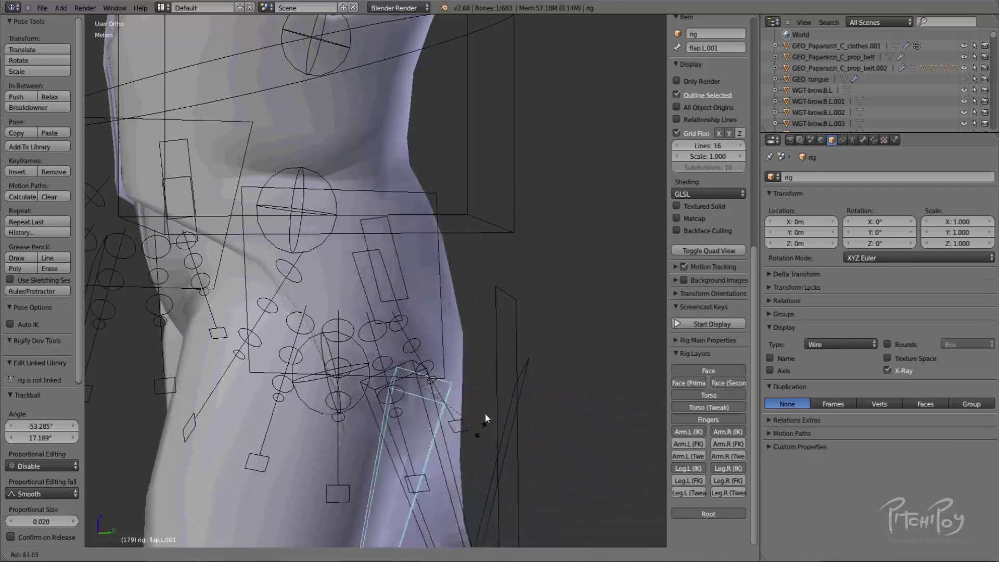
{"action": "left_click", "coordinate": [505, 390]}
{"action": "middle_click_drag", "start_coordinate": [504, 390], "coordinate": [420, 420]}
Hide the mesh layers, display the metarig's layer in wireframe and open the metarig in Edit Mode.
{"action": "left_click", "coordinate": [308, 554], "text": "shift"}
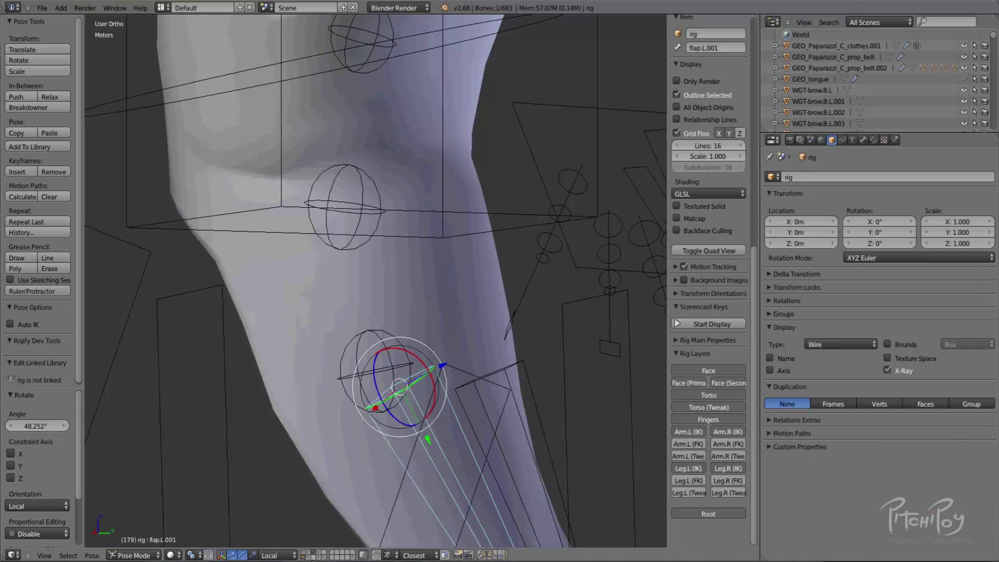
{"action": "left_click", "coordinate": [314, 552], "text": "shift"}
{"action": "left_click", "coordinate": [319, 553], "text": "shift"}
{"action": "key", "text": "z"}
{"action": "scroll", "coordinate": [364, 427], "scroll_direction": "down", "scroll_amount": 3}
{"action": "right_click", "coordinate": [430, 397]}
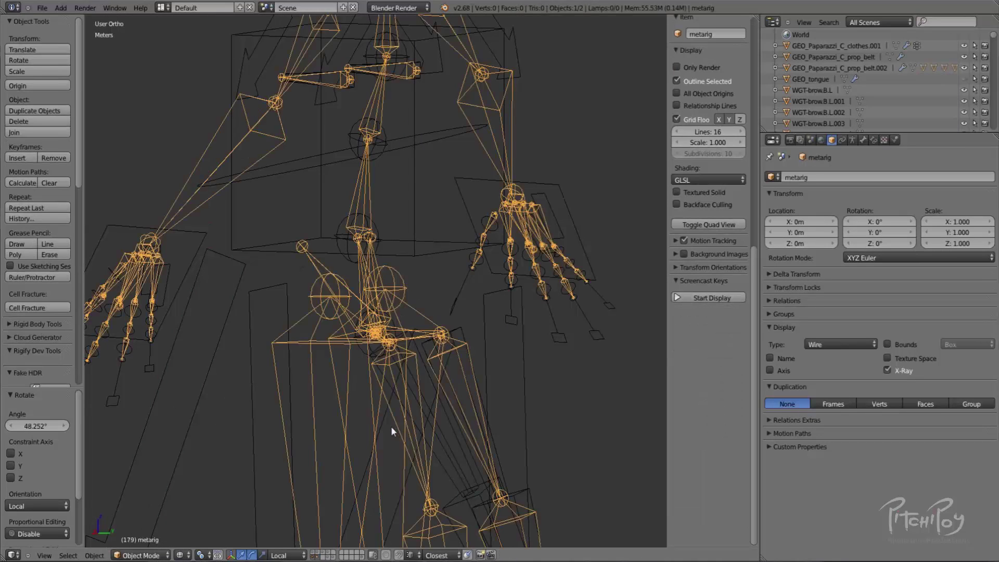
{"action": "key", "text": "Tab"}
In side view, select the joint where flap.L meets the upper coat-tail bone and try moving it, cancelling each move.
{"action": "right_click", "coordinate": [390, 346]}
{"action": "key", "text": "KP_3"}
{"action": "right_click", "coordinate": [409, 349]}
{"action": "right_click", "coordinate": [399, 346]}
{"action": "key", "text": "g"}
{"action": "right_click", "coordinate": [420, 352]}
{"action": "right_click", "coordinate": [399, 342]}
{"action": "key", "text": "g"}
{"action": "right_click", "coordinate": [409, 394]}
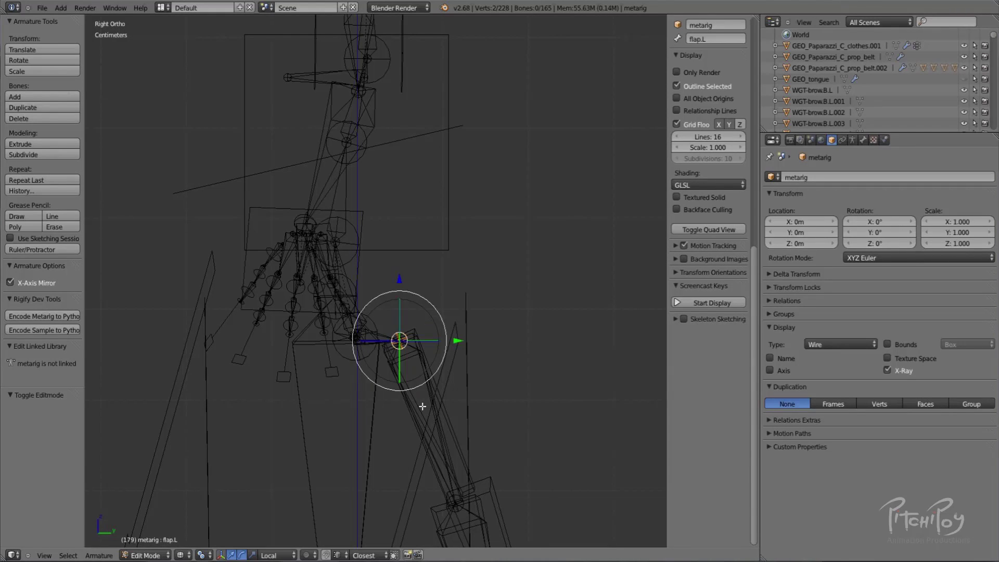
Display the character against the metarig and move the upper coat-tail joint 1.277 cm in Y and -4.445 cm in Z, also adjusting the lower joint.
{"action": "scroll", "coordinate": [422, 405], "scroll_direction": "down", "scroll_amount": 3}
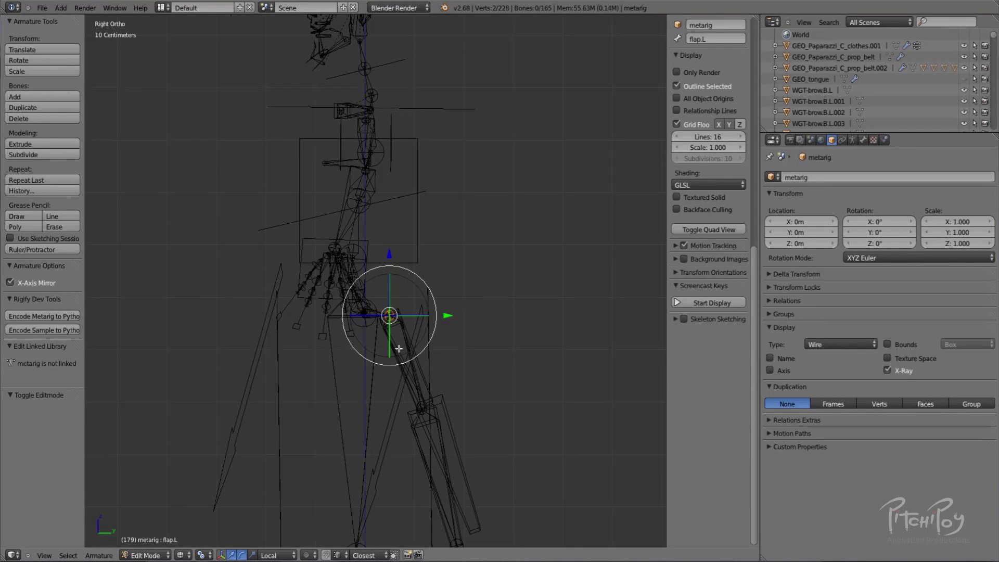
{"action": "key", "text": "shift+3"}
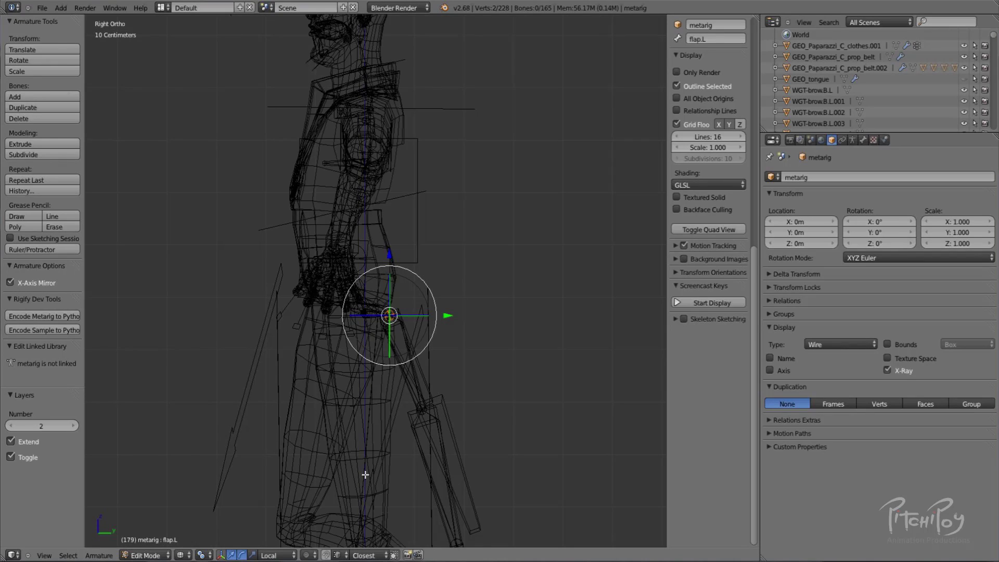
{"action": "scroll", "coordinate": [358, 483], "scroll_direction": "up", "scroll_amount": 3}
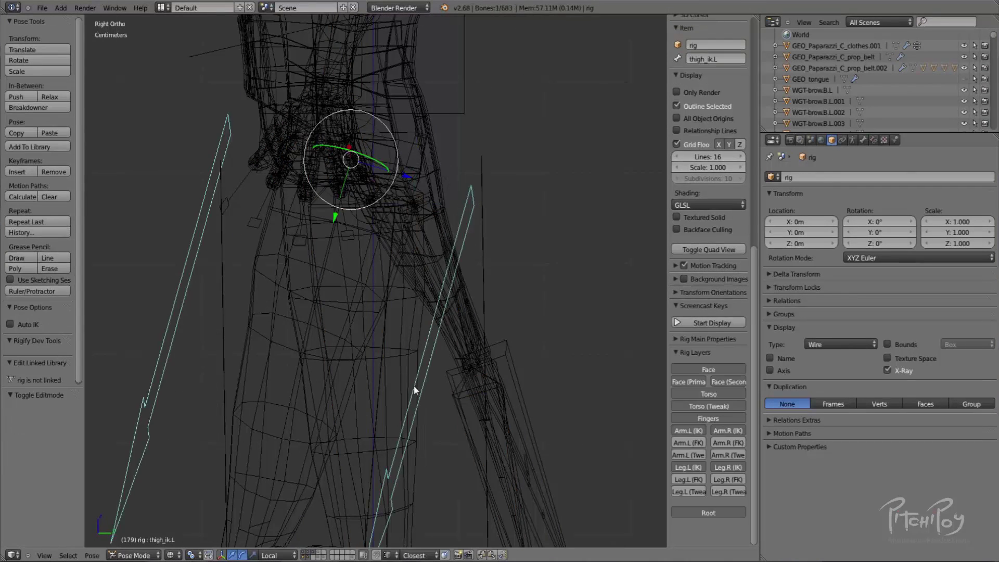
{"action": "scroll", "coordinate": [428, 249], "scroll_direction": "up", "scroll_amount": 3}
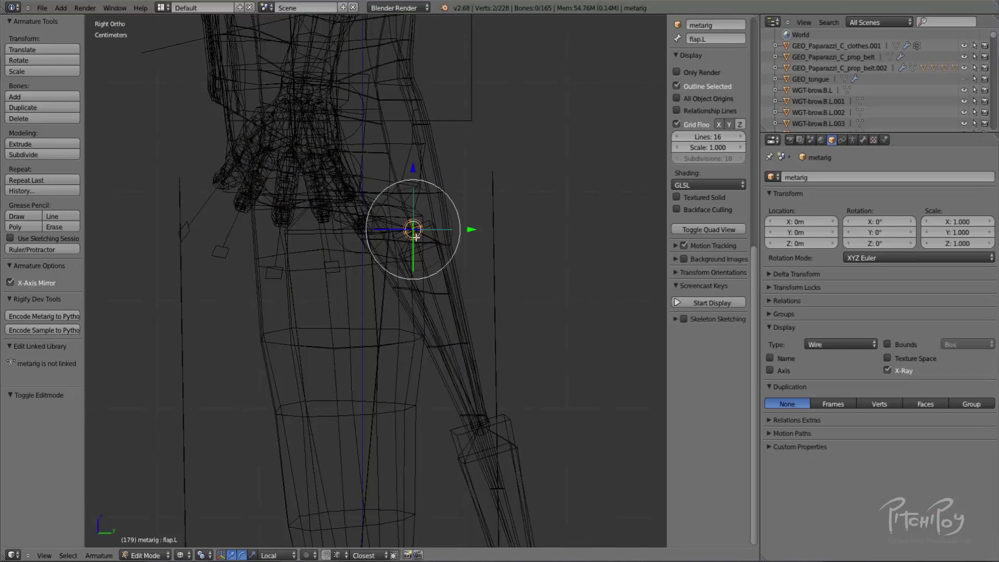
{"action": "key", "text": "g"}
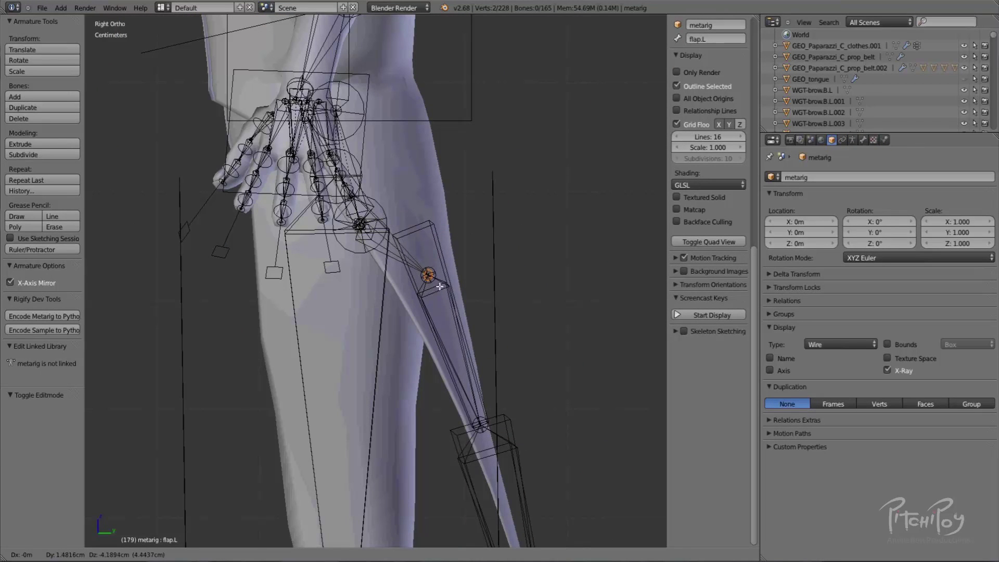
{"action": "left_click", "coordinate": [477, 342]}
{"action": "scroll", "coordinate": [477, 342], "scroll_direction": "down", "scroll_amount": 3}
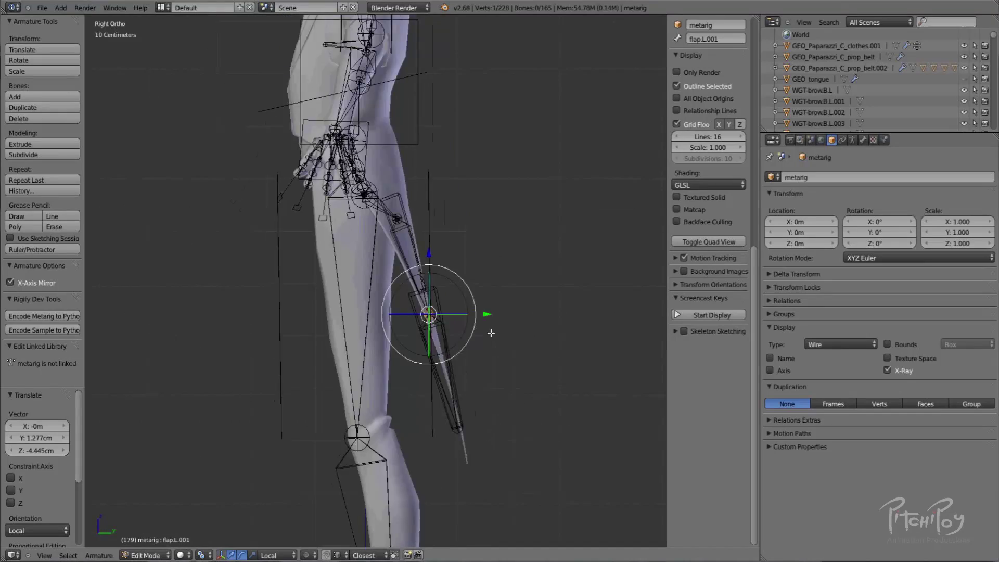
{"action": "middle_click_drag", "start_coordinate": [486, 335], "coordinate": [510, 345]}
{"action": "key", "text": "g"}
{"action": "left_click", "coordinate": [506, 341]}
Regenerate the rig from the edited metarig and display only the rig's scene layer.
{"action": "key", "text": "Tab"}
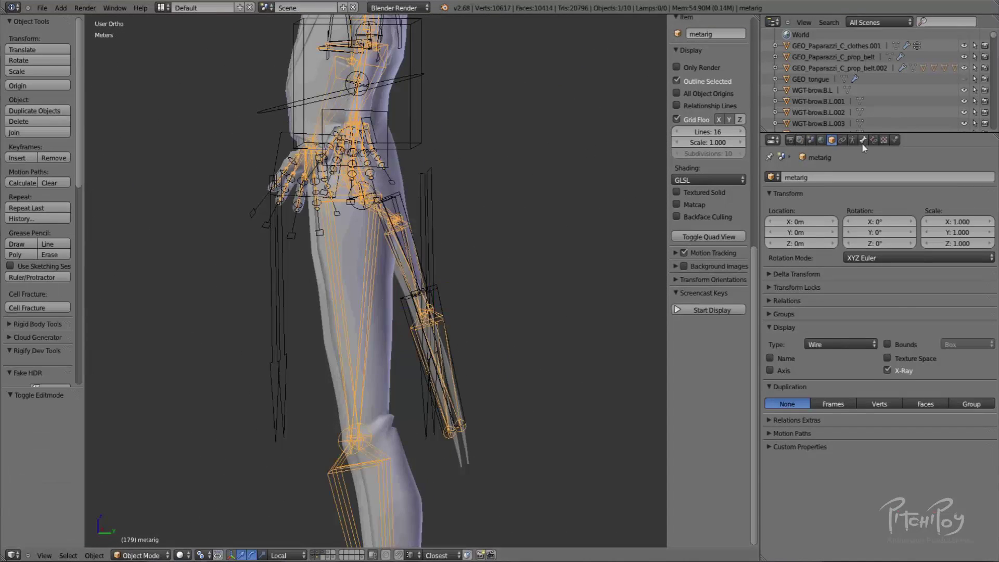
{"action": "left_click", "coordinate": [853, 140]}
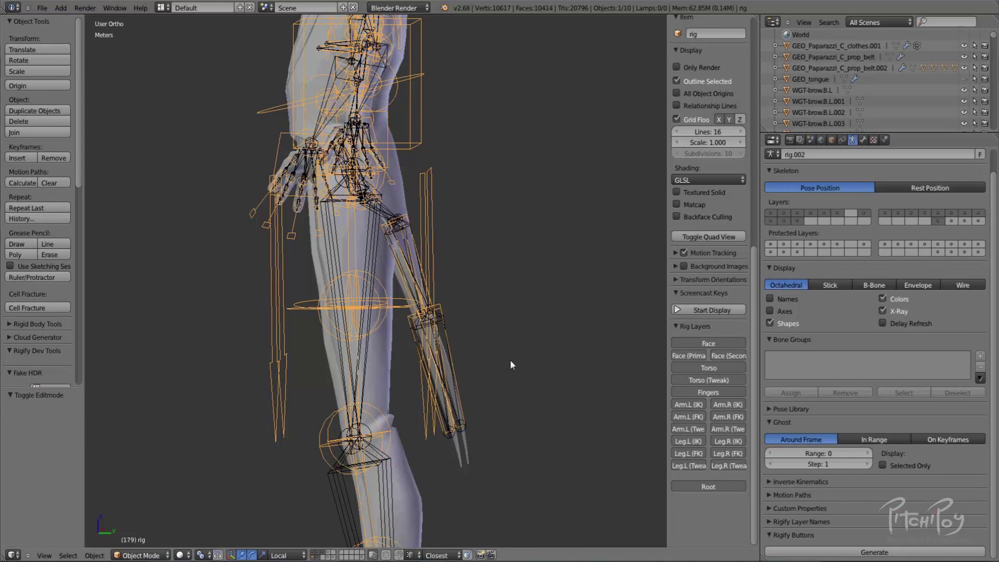
{"action": "middle_click_drag", "start_coordinate": [510, 361], "coordinate": [372, 242]}
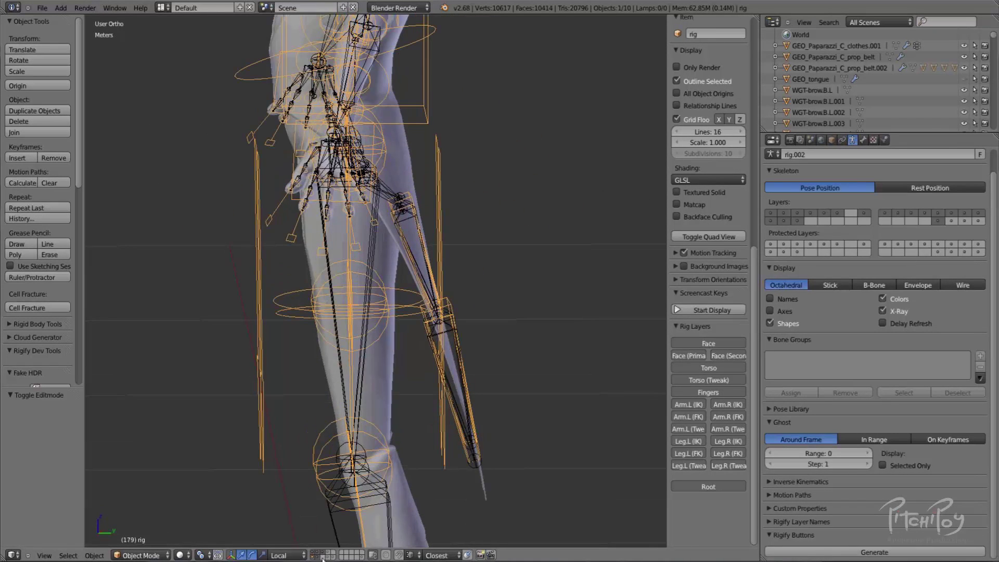
{"action": "left_click", "coordinate": [318, 557]}
{"action": "left_click", "coordinate": [313, 558]}
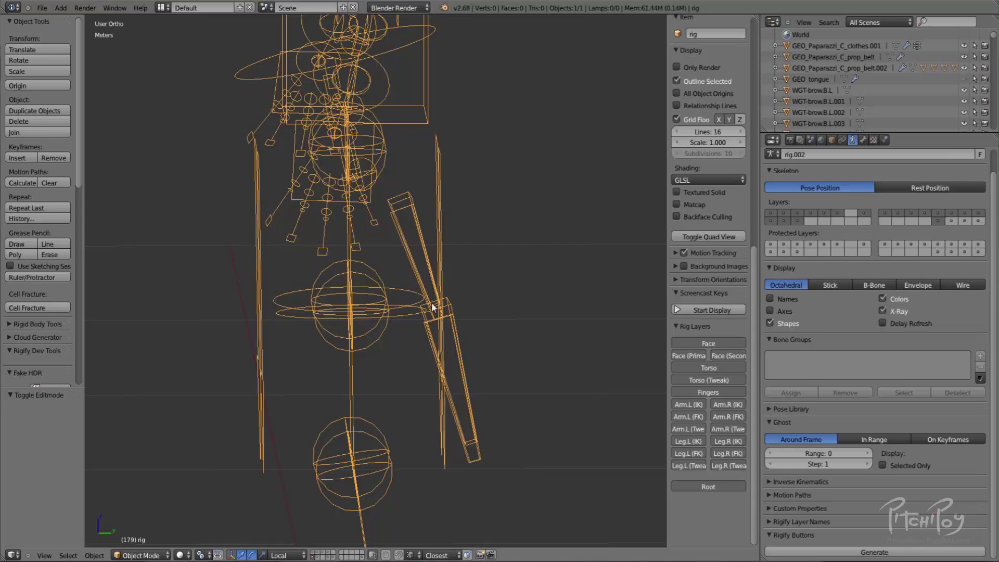
Put the rig in Pose Mode and show only its deform bones.
{"action": "key", "text": "ctrl+Tab"}
{"action": "right_click", "coordinate": [419, 263]}
{"action": "key", "text": "grave"}
{"action": "left_click_drag", "start_coordinate": [782, 214], "coordinate": [950, 218]}
{"action": "left_click", "coordinate": [952, 221]}
{"action": "key", "text": "grave"}
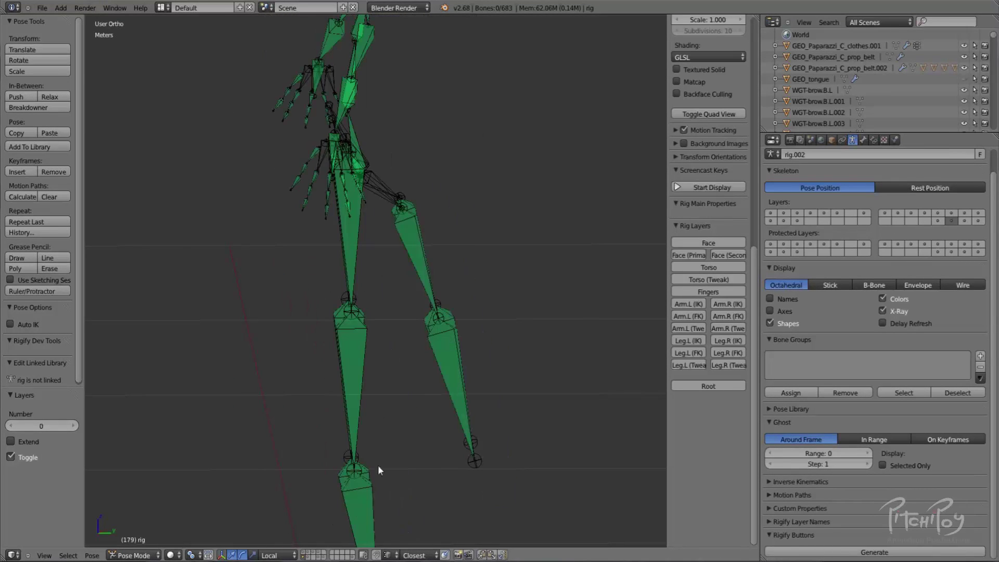
Display the low-poly body proxy with the rig and circle-select the face and left hand bones in front view.
{"action": "left_click", "coordinate": [319, 557], "text": "shift"}
{"action": "middle_click_drag", "start_coordinate": [401, 318], "coordinate": [432, 285]}
{"action": "scroll", "coordinate": [432, 285], "scroll_direction": "down", "scroll_amount": 3}
{"action": "key", "text": "KP_1"}
{"action": "key", "text": "c"}
{"action": "left_click", "coordinate": [531, 222]}
{"action": "left_click", "coordinate": [367, 56]}
{"action": "right_click", "coordinate": [371, 63]}
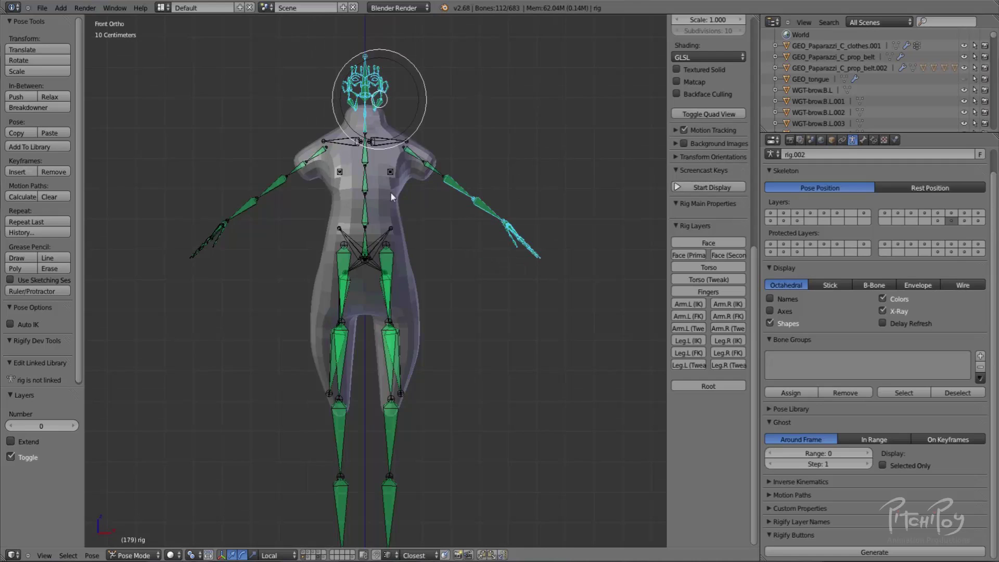
Add the remaining head, forearm, hand, lower leg and foot bones to the selection and hide all selected bones.
{"action": "middle_click_drag", "start_coordinate": [387, 185], "coordinate": [391, 298], "text": "shift"}
{"action": "key", "text": "c"}
{"action": "left_click", "coordinate": [216, 364]}
{"action": "middle_click_drag", "start_coordinate": [273, 499], "coordinate": [365, 311]}
{"action": "key", "text": "KP_3"}
{"action": "scroll", "coordinate": [479, 348], "scroll_direction": "up", "scroll_amount": 3}
{"action": "mouse_move", "coordinate": [324, 262]}
{"action": "middle_mouse_down", "text": "shift"}
{"action": "mouse_move", "coordinate": [480, 348]}
{"action": "mouse_move", "coordinate": [391, 271]}
{"action": "mouse_move", "coordinate": [503, 366]}
{"action": "middle_mouse_up", "text": "shift"}
{"action": "key", "text": "c"}
{"action": "middle_click", "coordinate": [448, 276]}
{"action": "right_click", "coordinate": [448, 276]}
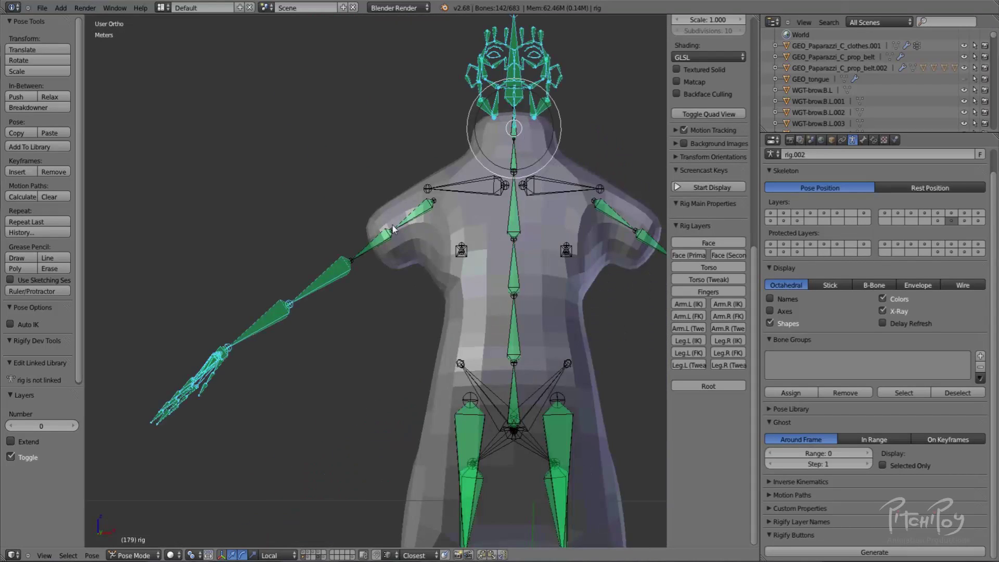
{"action": "scroll", "coordinate": [443, 235], "scroll_direction": "down", "scroll_amount": 4}
{"action": "key", "text": "h"}
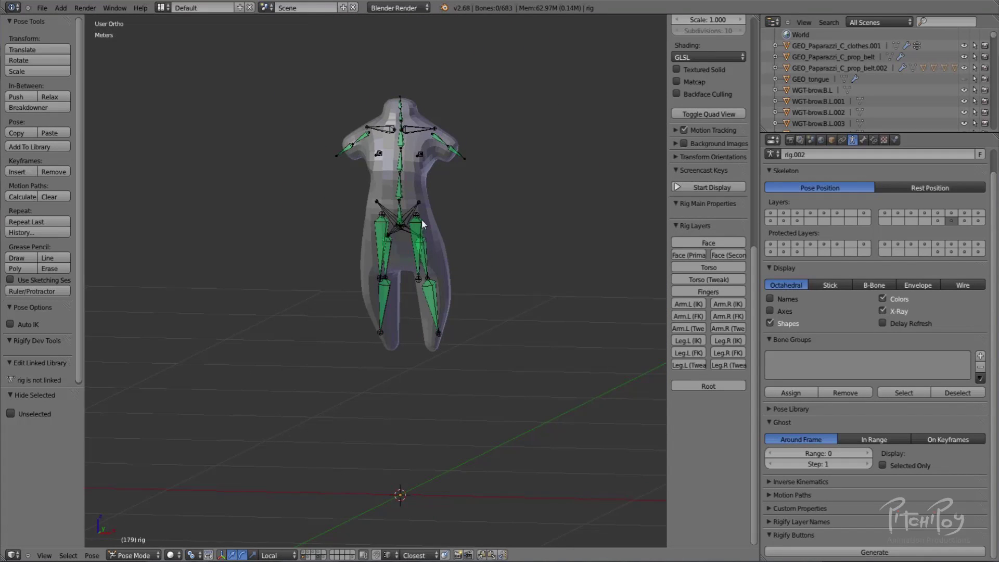
Select all remaining deform bones and assign their automatic weights to the body proxy Plane.002 in Weight Paint mode.
{"action": "key", "text": "a"}
{"action": "scroll", "coordinate": [438, 144], "scroll_direction": "up", "scroll_amount": 2}
{"action": "right_click", "coordinate": [439, 144]}
{"action": "key", "text": "ctrl+Tab"}
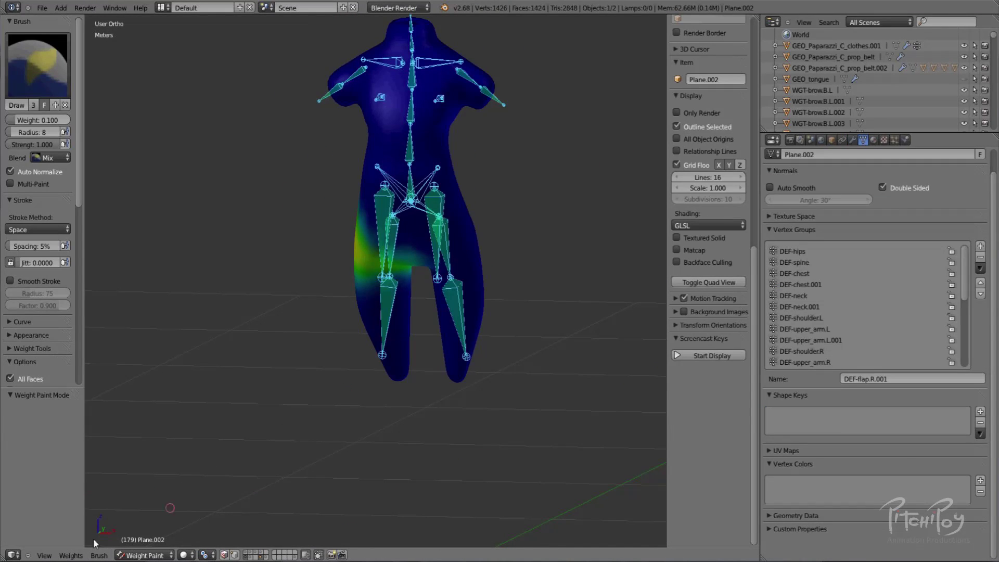
{"action": "left_click", "coordinate": [71, 555]}
{"action": "left_click", "coordinate": [100, 509]}
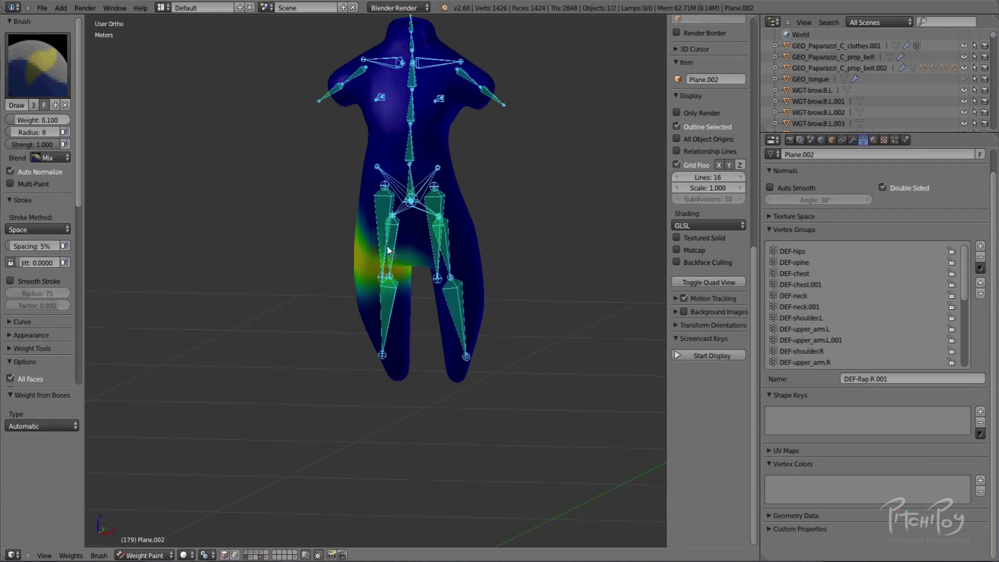
Display the vest's layer together with the proxy, leave Weight Paint mode and switch to wireframe shading.
{"action": "left_click", "coordinate": [262, 557]}
{"action": "left_click", "coordinate": [255, 553], "text": "shift"}
{"action": "key", "text": "z"}
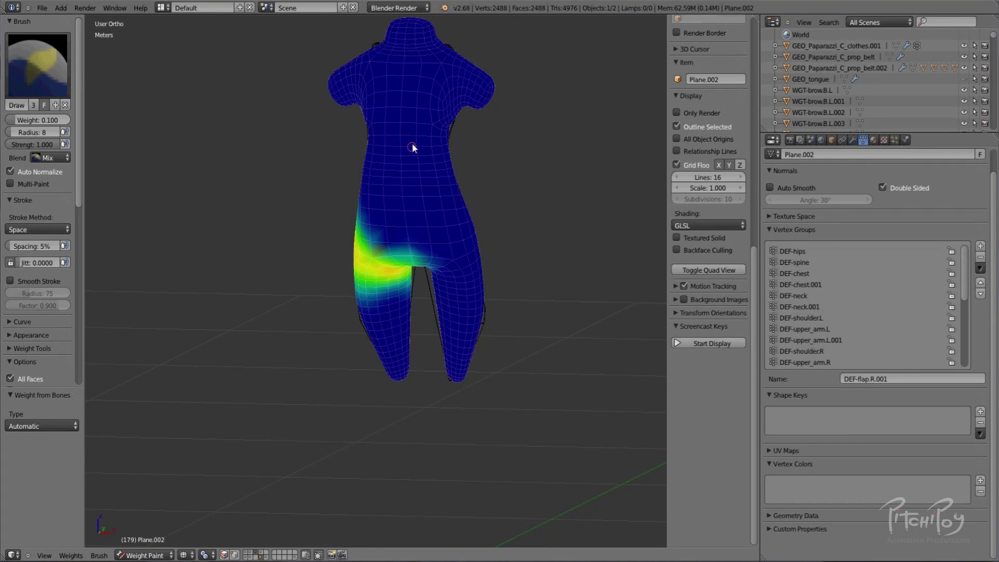
{"action": "key", "text": "z"}
{"action": "key", "text": "ctrl+Tab"}
{"action": "key", "text": "z"}
Transfer the proxy's weights to the vest mesh with group All, method Nearest face and replace All.
{"action": "right_click", "coordinate": [417, 151]}
{"action": "right_click", "coordinate": [352, 72]}
{"action": "right_click", "coordinate": [367, 71], "text": "shift"}
{"action": "key", "text": "space"}
{"action": "left_click", "coordinate": [368, 72]}
{"action": "left_click", "coordinate": [403, 90]}
{"action": "right_click", "coordinate": [393, 123]}
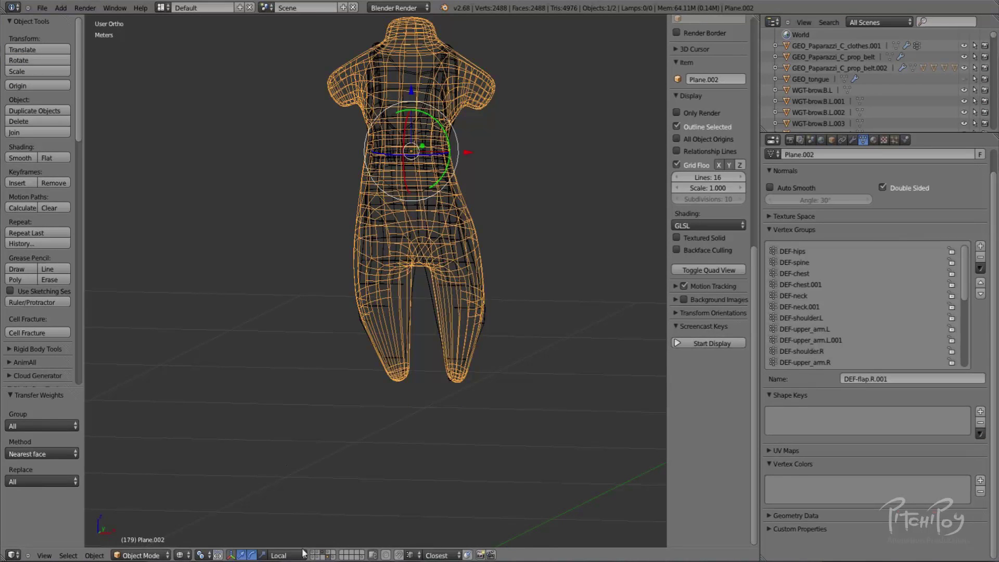
Hide the proxy's layer, select the rig and show its torso, root and both arms' and legs' IK control layers.
{"action": "key", "text": "a"}
{"action": "left_click", "coordinate": [318, 556]}
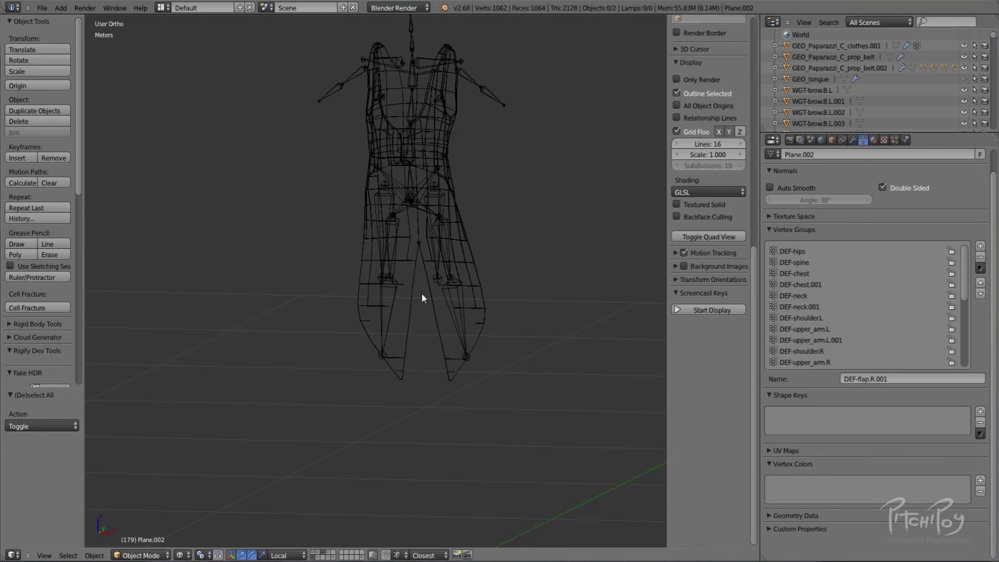
{"action": "right_click", "coordinate": [454, 285]}
{"action": "left_click", "coordinate": [700, 378]}
{"action": "left_click", "coordinate": [706, 392]}
{"action": "left_click", "coordinate": [717, 465]}
{"action": "left_click", "coordinate": [700, 466]}
{"action": "left_click", "coordinate": [709, 511]}
{"action": "left_click", "coordinate": [717, 430]}
{"action": "left_click", "coordinate": [699, 430]}
Test-move the torso control and the foot_ik.L control in solid shading, cancelling each move.
{"action": "key", "text": "z"}
{"action": "middle_click_drag", "start_coordinate": [493, 372], "coordinate": [405, 202]}
{"action": "key", "text": "KP_3"}
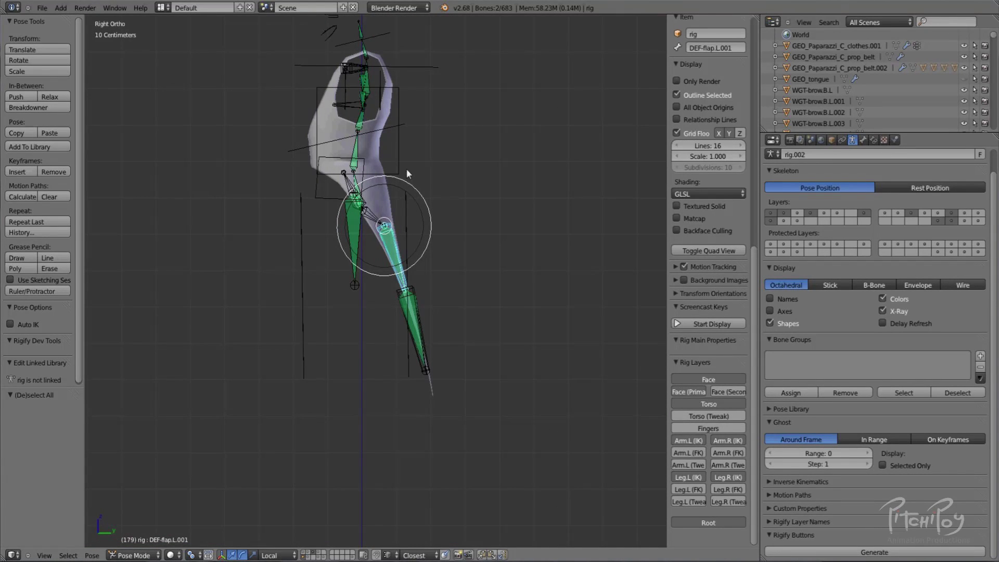
{"action": "right_click", "coordinate": [400, 163]}
{"action": "middle_click_drag", "start_coordinate": [398, 158], "coordinate": [441, 244]}
{"action": "key", "text": "g"}
{"action": "right_click", "coordinate": [455, 249]}
{"action": "scroll", "coordinate": [455, 281], "scroll_direction": "up", "scroll_amount": 1}
{"action": "middle_click_drag", "start_coordinate": [456, 328], "coordinate": [501, 404], "text": "shift"}
{"action": "right_click", "coordinate": [449, 484]}
{"action": "key", "text": "g"}
{"action": "right_click", "coordinate": [469, 455]}
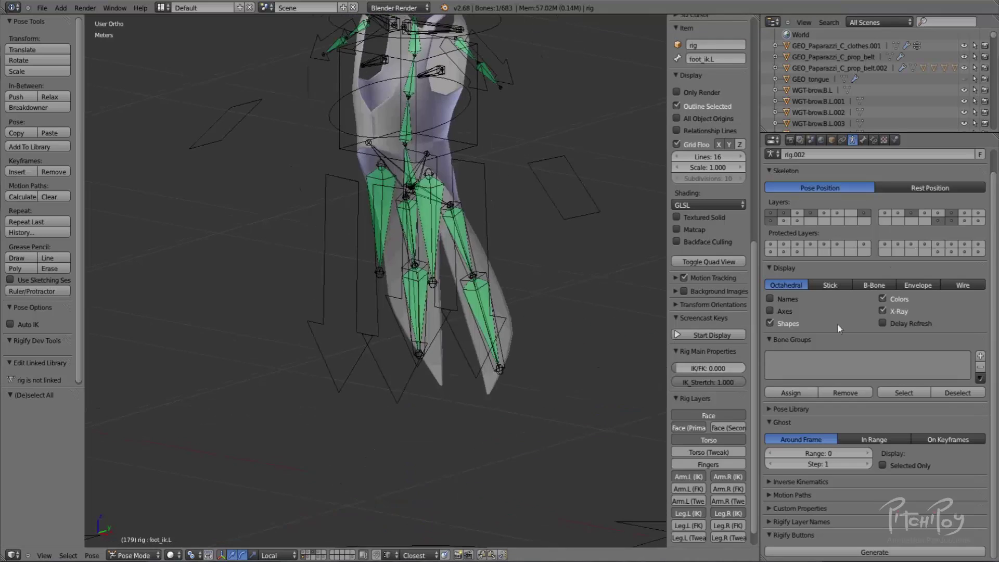
Add the character's layer to the display and test-rotate flap.L.001 in side view, cancelling the rotation.
{"action": "left_click", "coordinate": [304, 553], "text": "shift"}
{"action": "middle_click_drag", "start_coordinate": [446, 241], "coordinate": [502, 289], "text": "shift"}
{"action": "right_click", "coordinate": [508, 344]}
{"action": "key", "text": "KP_3"}
{"action": "key", "text": "r"}
{"action": "right_click", "coordinate": [518, 213]}
Test-rotate flap.L.001 freely from behind and swing it from the side to check the coat-tail's deformation.
{"action": "middle_click_drag", "start_coordinate": [495, 195], "coordinate": [368, 211]}
{"action": "scroll", "coordinate": [359, 216], "scroll_direction": "up", "scroll_amount": 3}
{"action": "middle_click_drag", "start_coordinate": [322, 237], "coordinate": [466, 289], "text": "shift"}
{"action": "key", "text": "r"}
{"action": "key", "text": "r"}
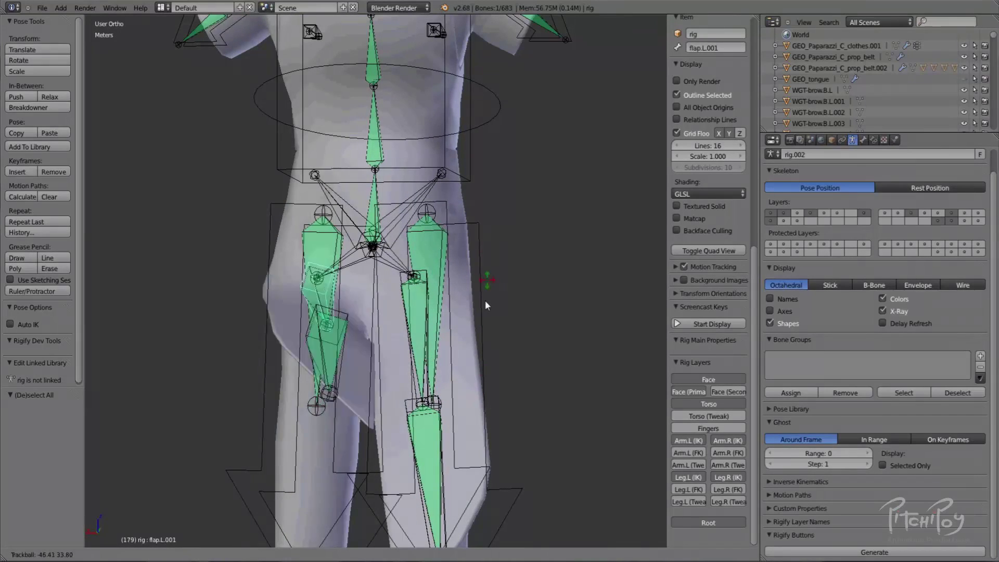
{"action": "right_click", "coordinate": [411, 367]}
{"action": "middle_click_drag", "start_coordinate": [402, 381], "coordinate": [543, 360]}
{"action": "key", "text": "r"}
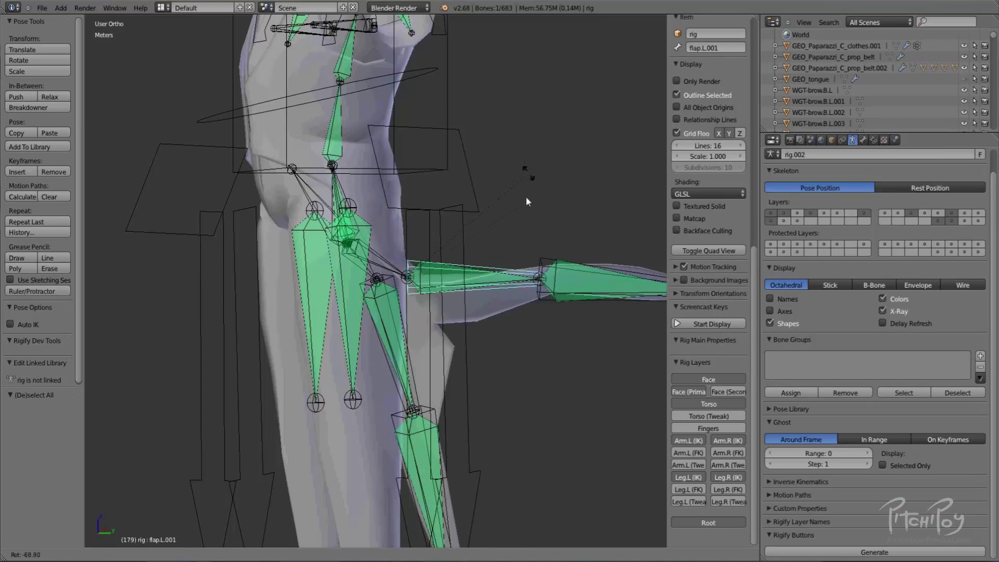
{"action": "left_click", "coordinate": [449, 289]}
Select bone DEF-flap.L.001 and the clothes mesh, enter Weight Paint mode and enlarge the brush radius.
{"action": "right_click", "coordinate": [429, 293]}
{"action": "right_click", "coordinate": [430, 293]}
{"action": "right_click", "coordinate": [379, 196]}
{"action": "key", "text": "ctrl+Tab"}
{"action": "middle_click_drag", "start_coordinate": [436, 269], "coordinate": [299, 248]}
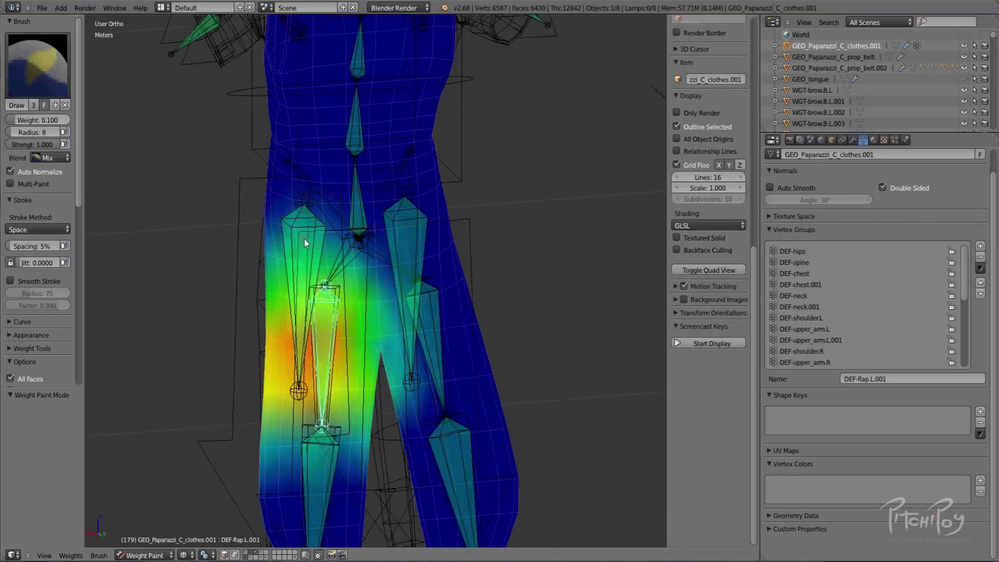
{"action": "scroll", "coordinate": [299, 252], "scroll_direction": "up", "scroll_amount": 1}
{"action": "key", "text": "f"}
{"action": "left_click", "coordinate": [396, 287]}
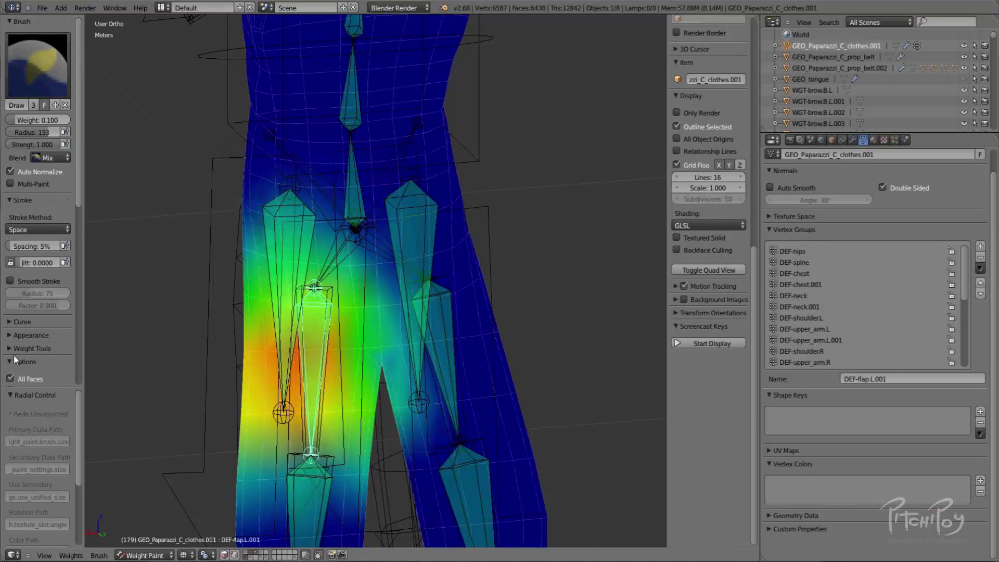
Set the Draw brush's weight to 0.000 and strength to 0.100, with the brush falloff curve shown.
{"action": "left_click", "coordinate": [7, 323]}
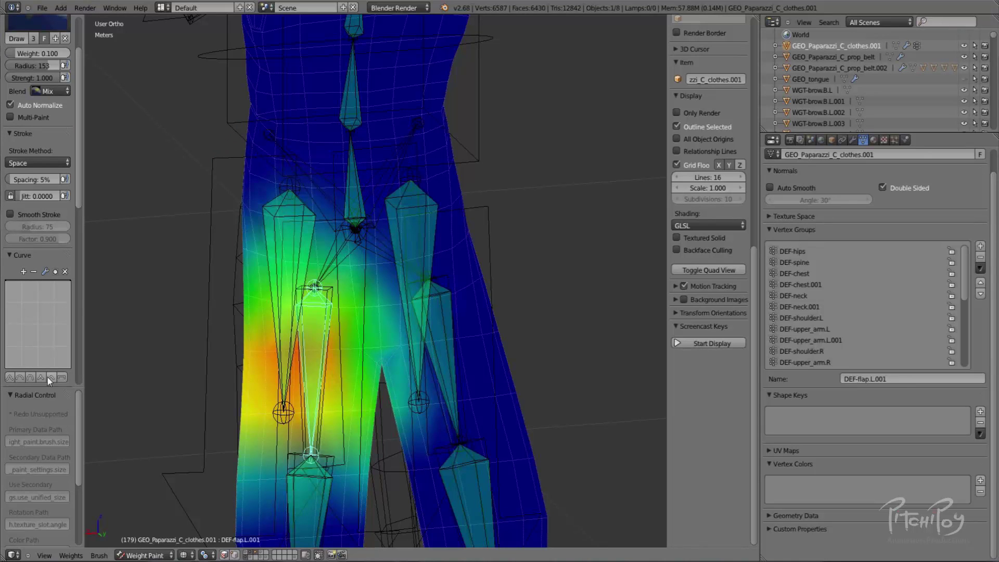
{"action": "scroll", "coordinate": [7, 107], "scroll_direction": "up", "scroll_amount": 3}
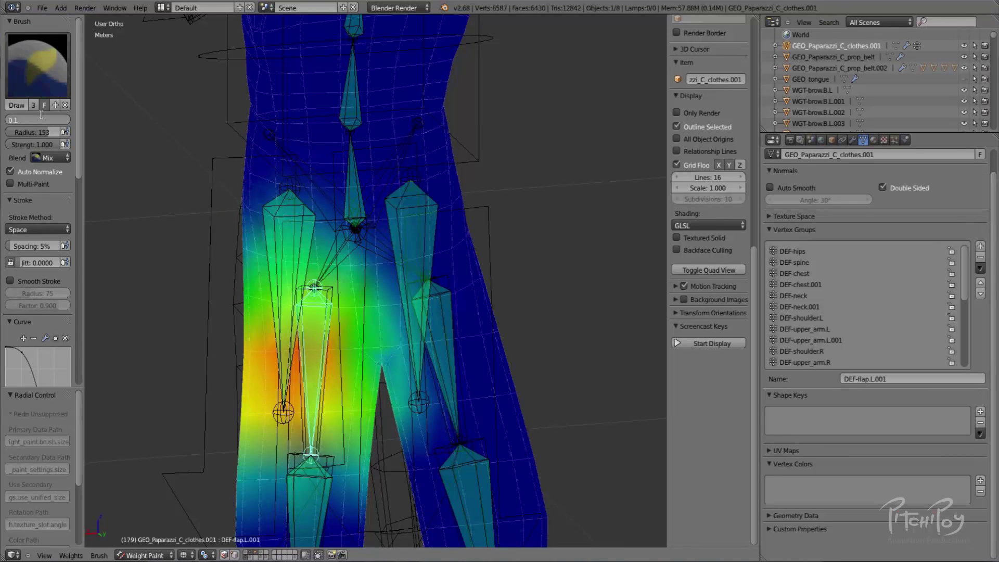
{"action": "left_click", "coordinate": [42, 145]}
{"action": "key", "text": "Return"}
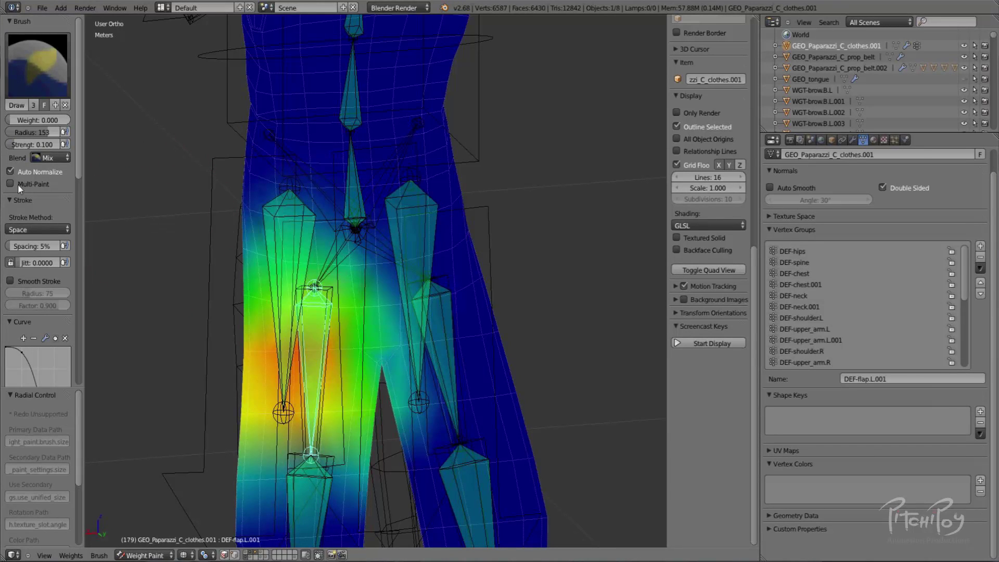
{"action": "scroll", "coordinate": [21, 183], "scroll_direction": "down", "scroll_amount": 10}
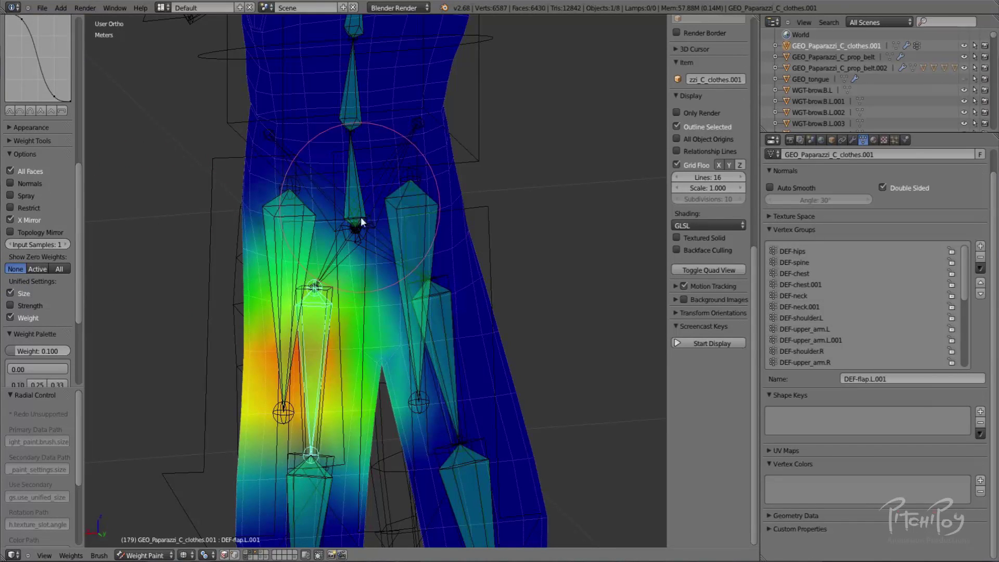
{"action": "mouse_move", "coordinate": [345, 200]}
{"action": "middle_mouse_down"}
{"action": "mouse_move", "coordinate": [363, 190]}
{"action": "mouse_move", "coordinate": [245, 184]}
{"action": "mouse_move", "coordinate": [306, 214]}
{"action": "middle_mouse_up"}
{"action": "scroll", "coordinate": [44, 230], "scroll_direction": "up", "scroll_amount": 12}
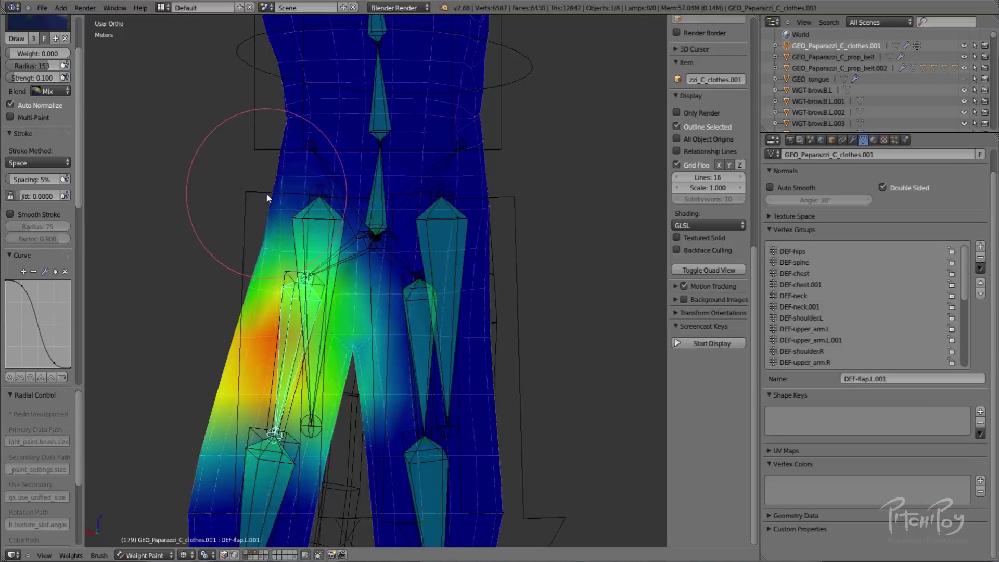
Compare the clothes' weights for DEF-flap.R.001 and DEF-flap.L.001, and leave Weight Paint mode.
{"action": "right_click", "coordinate": [417, 312], "text": "ctrl"}
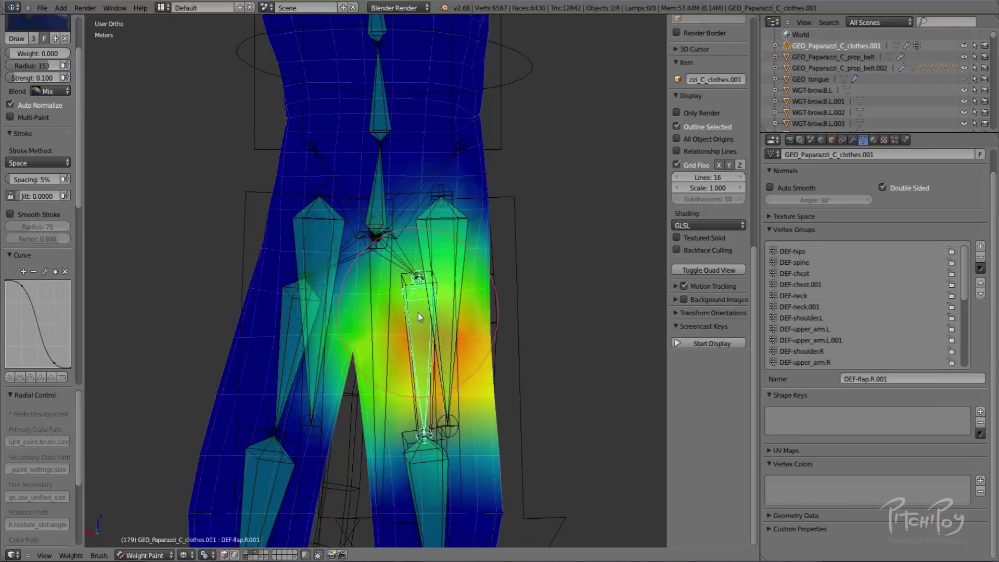
{"action": "right_click", "coordinate": [300, 295], "text": "ctrl"}
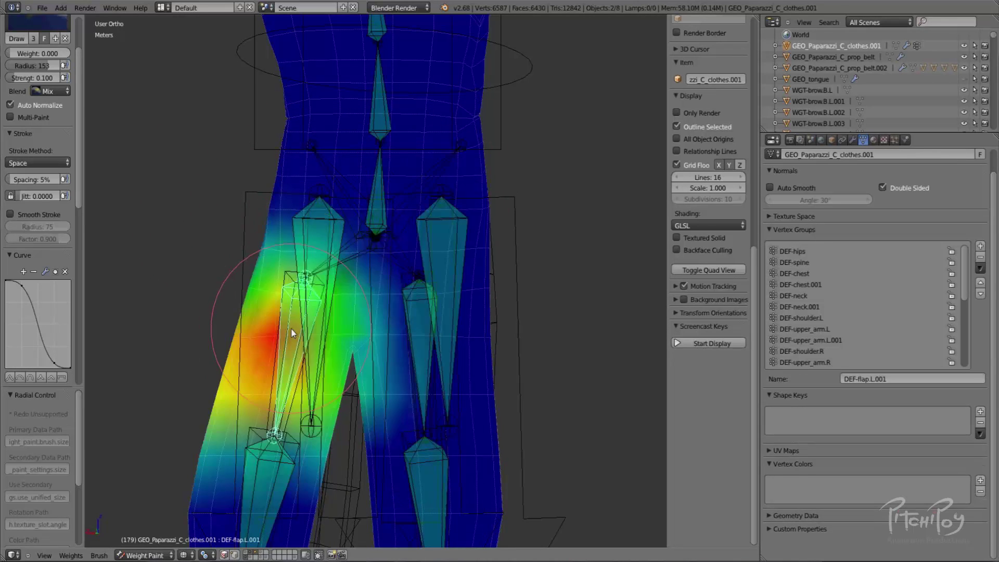
{"action": "key", "text": "ctrl+Tab"}
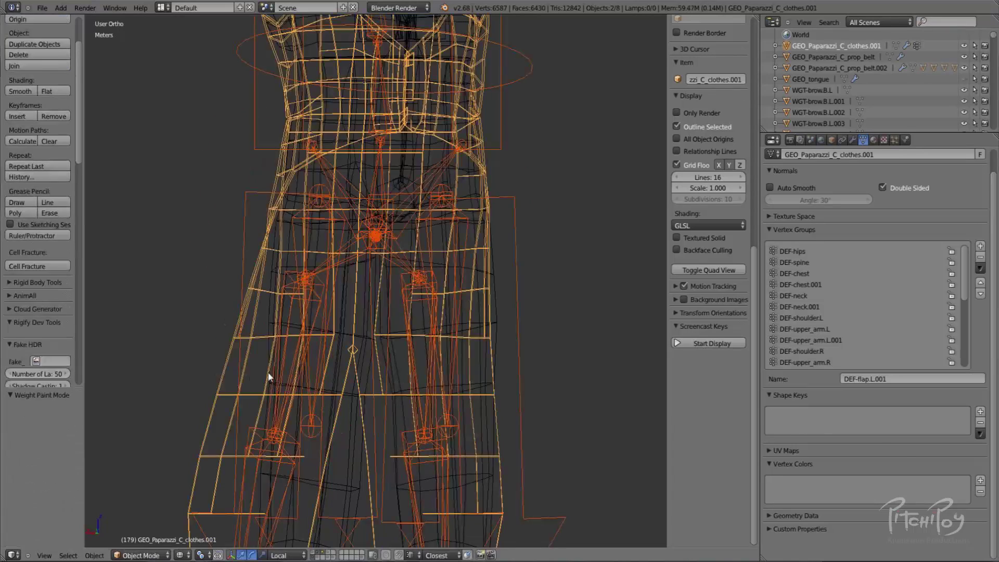
Select flap.L.001 in solid shading and test-rotate it freely to check the coat-tail's deformation.
{"action": "right_click", "coordinate": [265, 371]}
{"action": "key", "text": "z"}
{"action": "middle_click_drag", "start_coordinate": [257, 367], "coordinate": [290, 372]}
{"action": "key", "text": "r"}
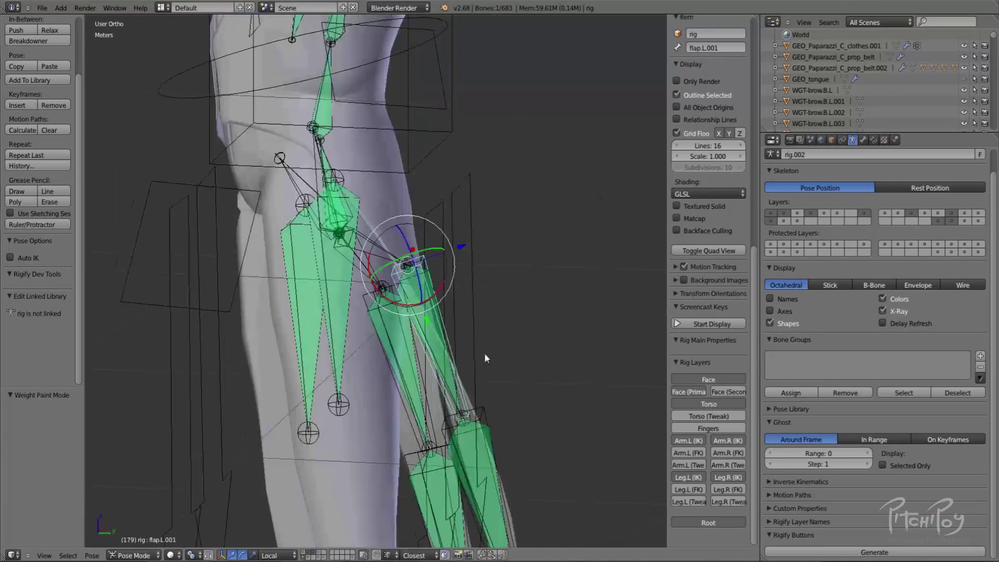
{"action": "key", "text": "r"}
{"action": "left_click", "coordinate": [359, 344]}
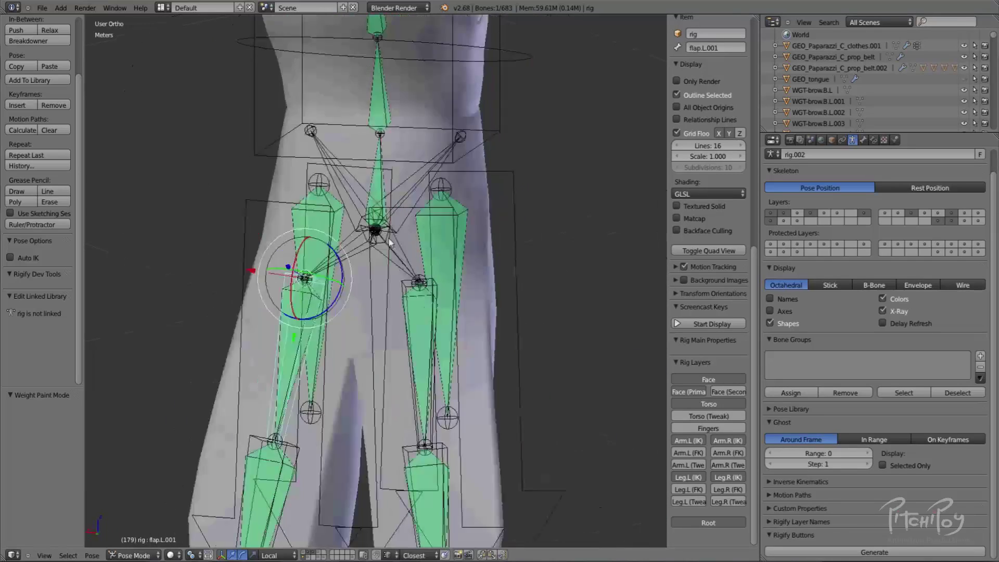
{"action": "middle_click_drag", "start_coordinate": [359, 343], "coordinate": [493, 287]}
Select the neck control and test-rotate it to check the collar and neck deformation.
{"action": "key", "text": "a"}
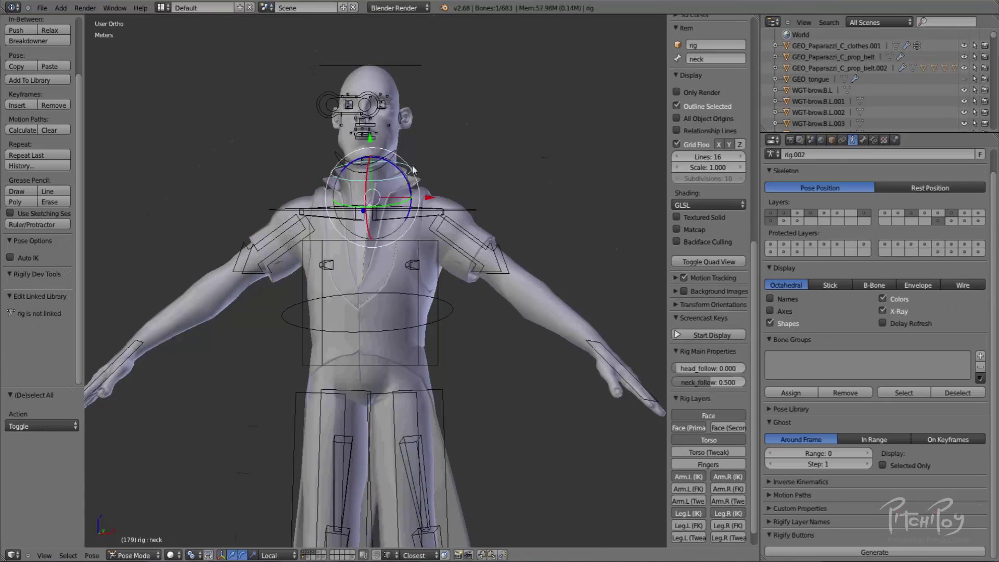
{"action": "right_click", "coordinate": [440, 260]}
{"action": "key", "text": "r"}
{"action": "left_click", "coordinate": [455, 307]}
Reveal all hidden objects and test-rotate the neck control on the full character, cancelling the rotation.
{"action": "right_click", "coordinate": [414, 190]}
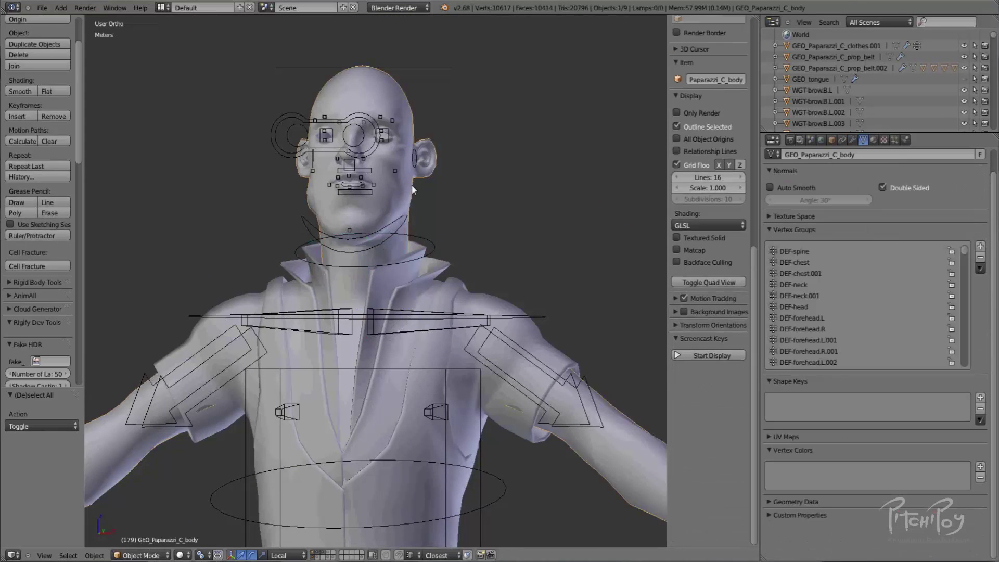
{"action": "key", "text": "alt+h"}
{"action": "right_click", "coordinate": [382, 150]}
{"action": "scroll", "coordinate": [388, 185], "scroll_direction": "up", "scroll_amount": 2}
{"action": "right_click", "coordinate": [463, 238]}
{"action": "key", "text": "r"}
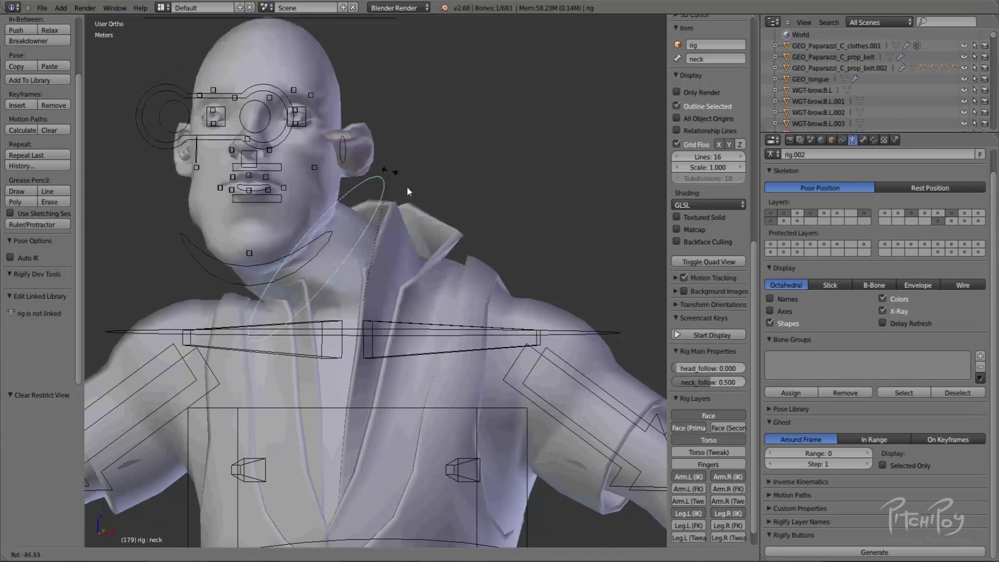
{"action": "right_click", "coordinate": [377, 166]}
{"action": "scroll", "coordinate": [413, 296], "scroll_direction": "down", "scroll_amount": 3}
Select the GEO_tongue mesh inside the head in right-side wireframe view.
{"action": "right_click", "coordinate": [413, 296]}
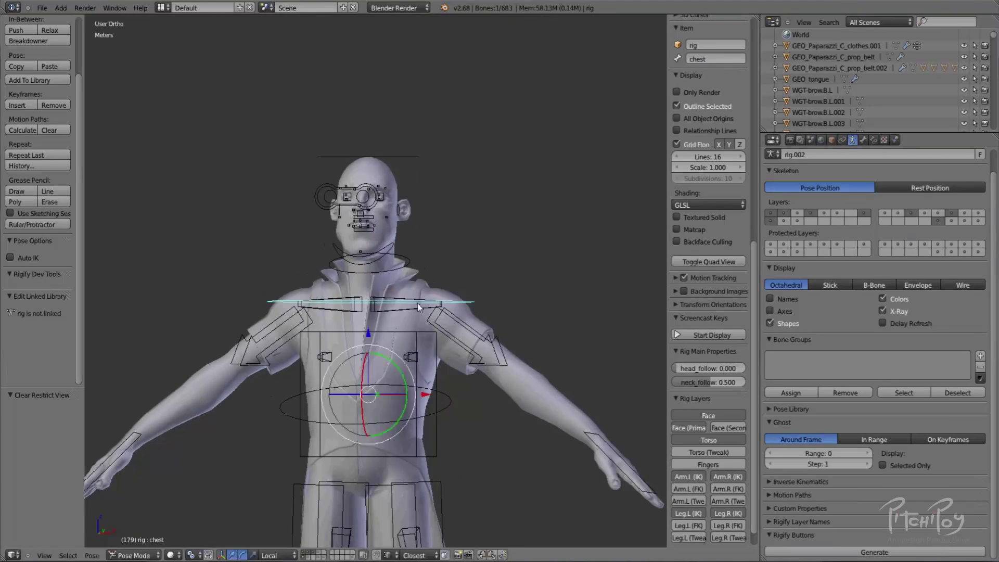
{"action": "scroll", "coordinate": [417, 345], "scroll_direction": "up", "scroll_amount": 2}
{"action": "scroll", "coordinate": [397, 215], "scroll_direction": "up", "scroll_amount": 3}
{"action": "key", "text": "KP_3"}
{"action": "middle_click_drag", "start_coordinate": [229, 141], "coordinate": [453, 337], "text": "shift"}
{"action": "scroll", "coordinate": [453, 337], "scroll_direction": "up", "scroll_amount": 4}
{"action": "key", "text": "z"}
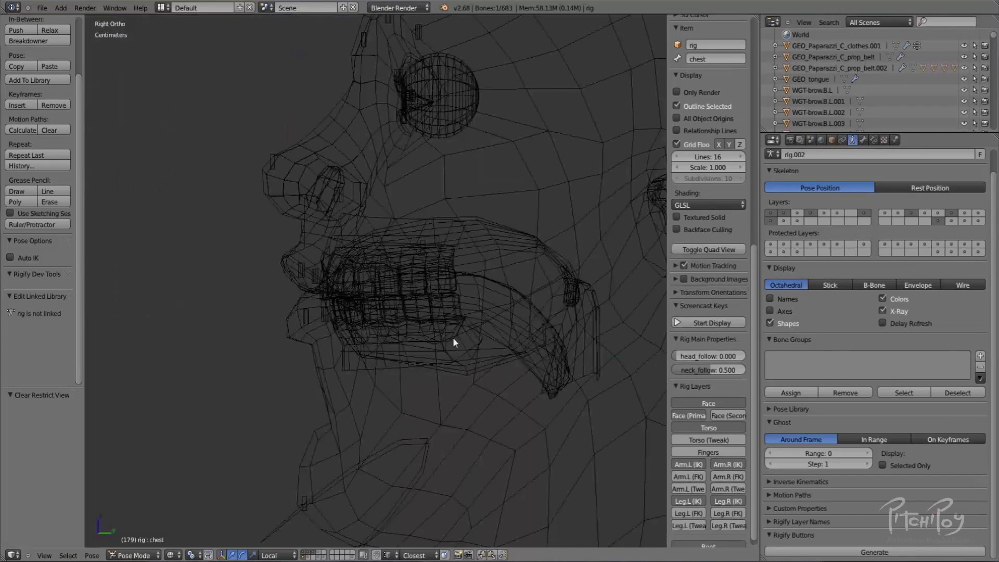
{"action": "right_click", "coordinate": [483, 284]}
{"action": "right_click", "coordinate": [492, 297]}
{"action": "scroll", "coordinate": [420, 392], "scroll_direction": "down", "scroll_amount": 3}
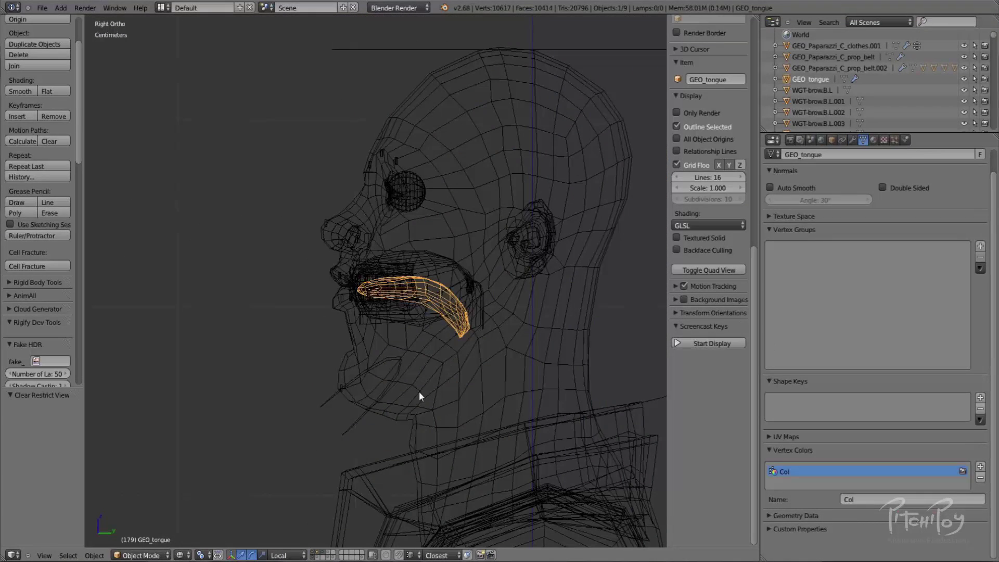
Add the rig to the selection through jaw_master in Pose Mode and isolate it with the tongue in local view.
{"action": "scroll", "coordinate": [420, 391], "scroll_direction": "down", "scroll_amount": 3}
{"action": "right_click", "coordinate": [355, 337]}
{"action": "key", "text": "ctrl+Tab"}
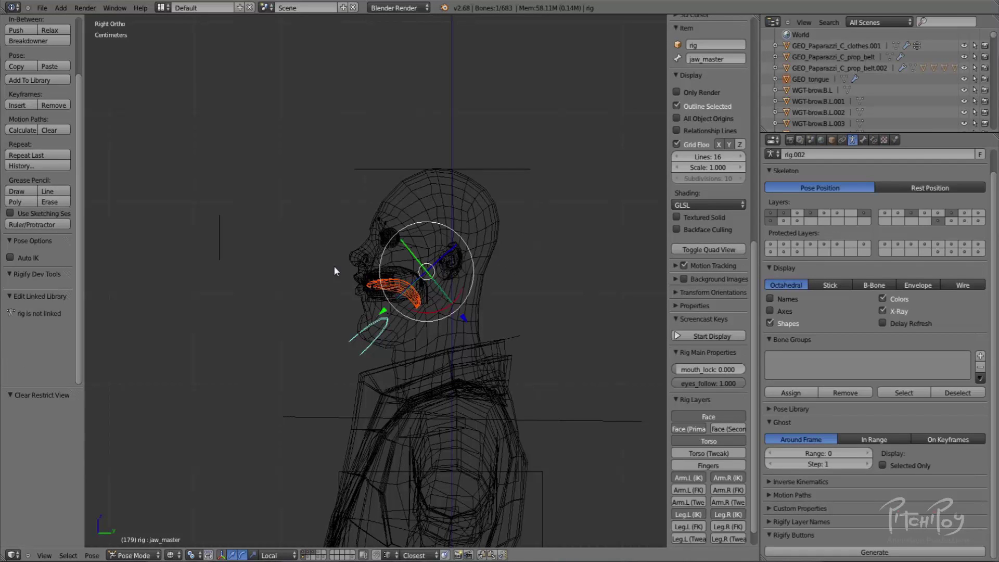
{"action": "key", "text": "KP_Divide"}
{"action": "scroll", "coordinate": [370, 211], "scroll_direction": "up", "scroll_amount": 7}
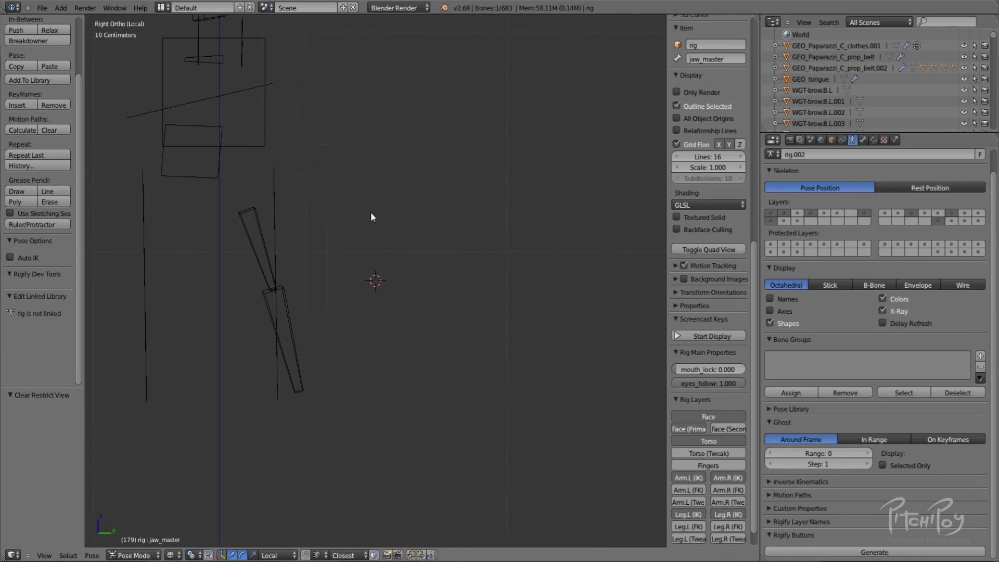
Switch to solid shading, show only the rig's deform bone layer and reveal all hidden bones.
{"action": "middle_click_drag", "start_coordinate": [370, 211], "coordinate": [290, 205], "text": "shift"}
{"action": "key", "text": "a"}
{"action": "right_click", "coordinate": [313, 261]}
{"action": "middle_click_drag", "start_coordinate": [313, 261], "coordinate": [395, 264]}
{"action": "key", "text": "a"}
{"action": "key", "text": "z"}
{"action": "middle_click_drag", "start_coordinate": [377, 167], "coordinate": [357, 146]}
{"action": "right_click", "coordinate": [364, 149]}
{"action": "right_click", "coordinate": [357, 146]}
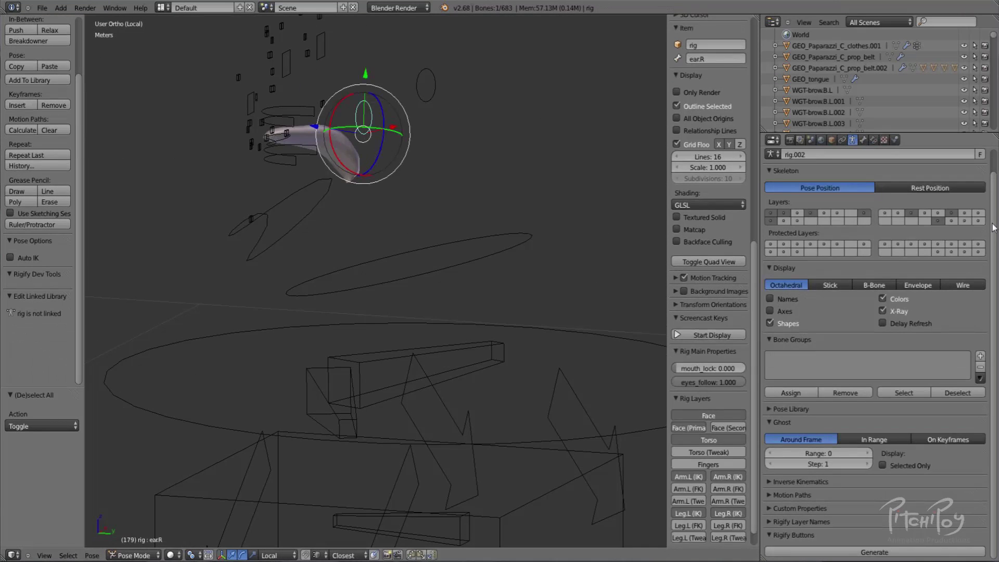
{"action": "left_click", "coordinate": [952, 221]}
{"action": "key", "text": "alt+h"}
{"action": "key", "text": "a"}
Select the three DEF-tongue bones inside the tongue mesh and hide all other bones.
{"action": "middle_click_drag", "start_coordinate": [348, 192], "coordinate": [399, 283], "text": "shift"}
{"action": "scroll", "coordinate": [394, 271], "scroll_direction": "up", "scroll_amount": 3}
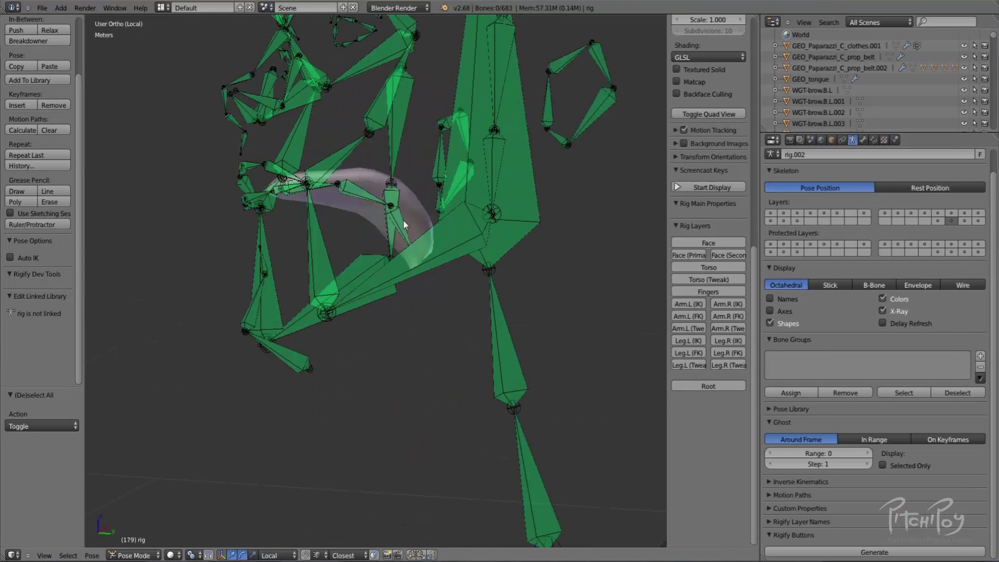
{"action": "right_click", "coordinate": [357, 191], "text": "shift"}
{"action": "right_click", "coordinate": [397, 219]}
{"action": "right_click", "coordinate": [362, 195], "text": "shift"}
{"action": "right_click", "coordinate": [326, 187], "text": "shift"}
{"action": "middle_click_drag", "start_coordinate": [330, 189], "coordinate": [300, 183]}
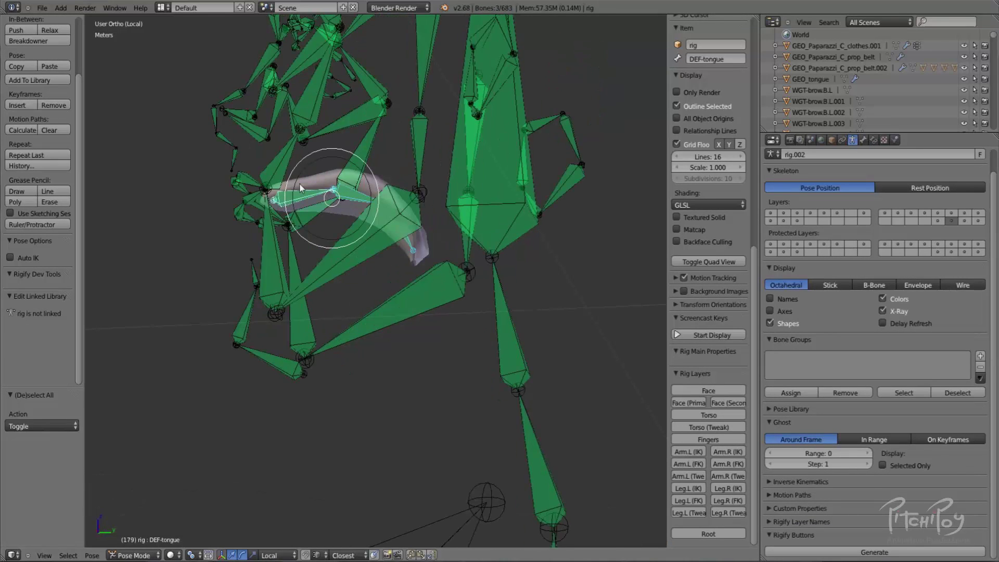
{"action": "key", "text": "ctrl+i"}
{"action": "key", "text": "shift+h"}
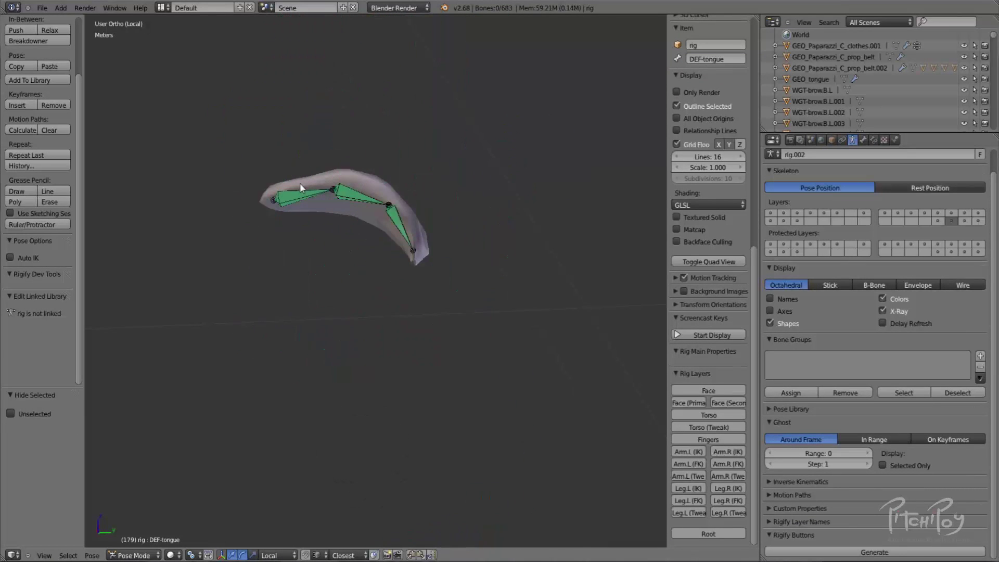
Parent the GEO_tongue mesh to the rig with Armature Deform.
{"action": "key", "text": "Home"}
{"action": "right_click", "coordinate": [448, 123]}
{"action": "middle_click_drag", "start_coordinate": [419, 145], "coordinate": [480, 302], "text": "shift"}
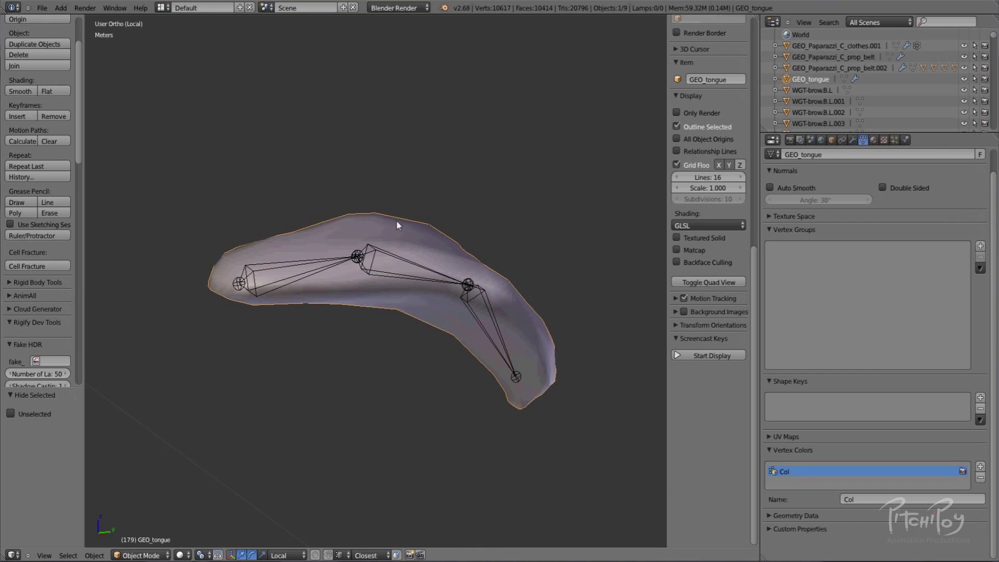
{"action": "middle_click_drag", "start_coordinate": [407, 254], "coordinate": [349, 283]}
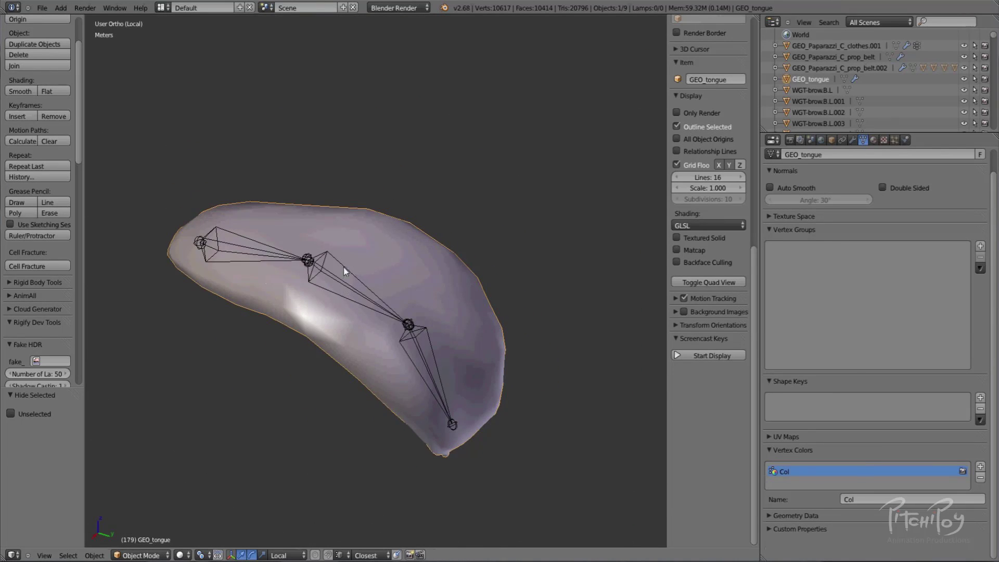
{"action": "right_click", "coordinate": [344, 268], "text": "shift"}
{"action": "key", "text": "ctrl+p"}
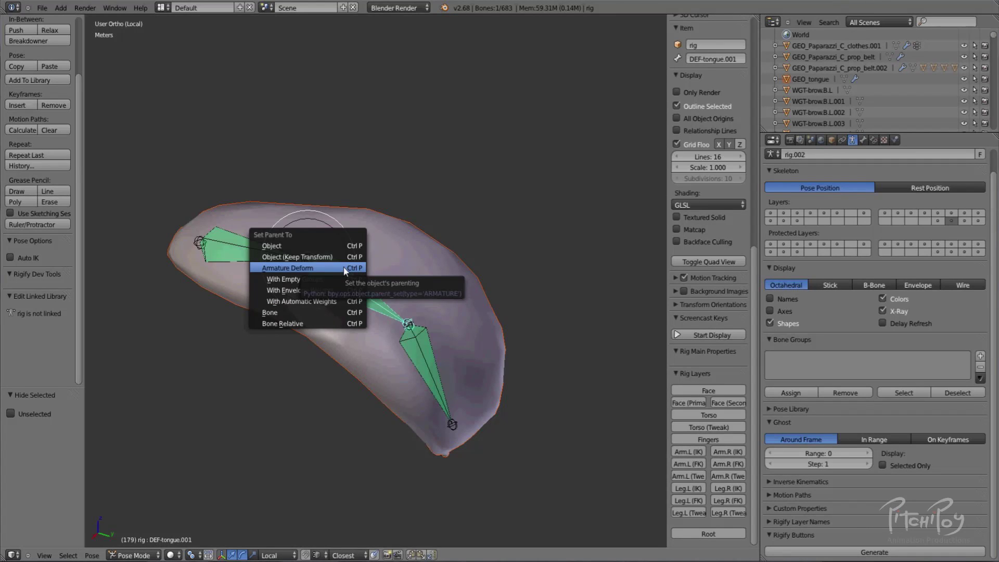
{"action": "left_click", "coordinate": [289, 267]}
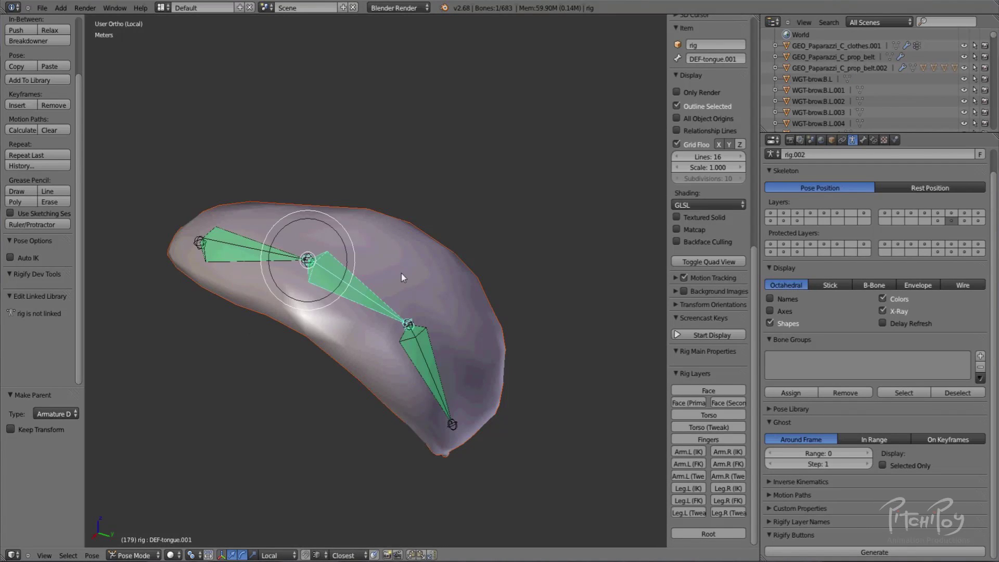
Assign automatic weights from all three tongue bones to the tongue mesh in Weight Paint mode, and check each bone's weights.
{"action": "key", "text": "ctrl+Tab"}
{"action": "right_click", "coordinate": [401, 270], "text": "shift"}
{"action": "key", "text": "ctrl+Tab"}
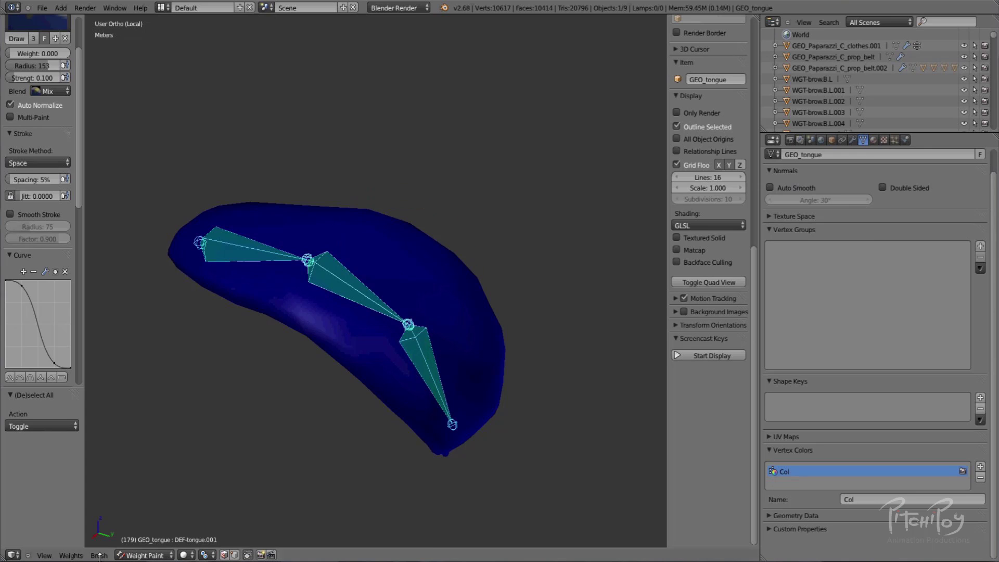
{"action": "left_click", "coordinate": [70, 555]}
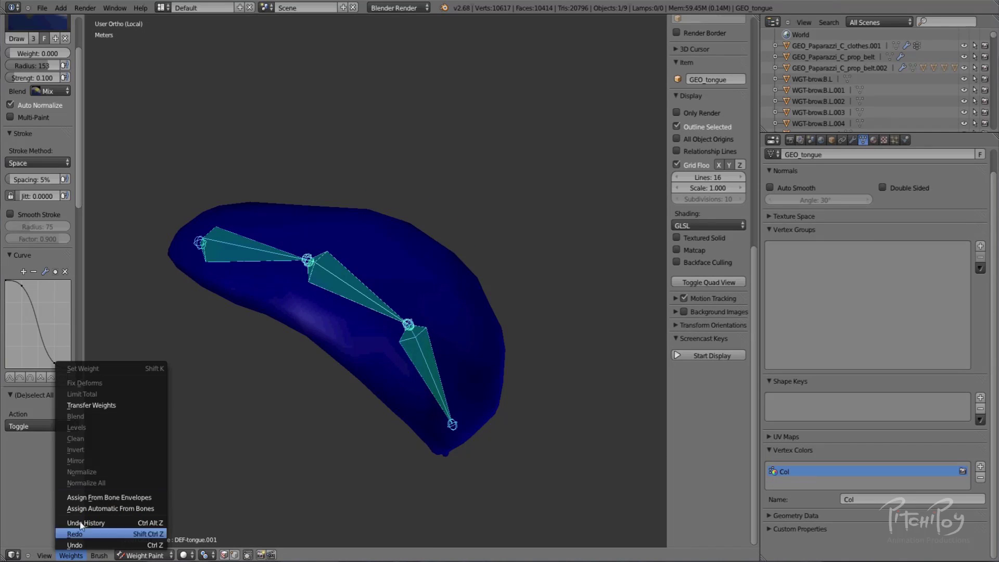
{"action": "left_click", "coordinate": [136, 510]}
{"action": "right_click", "coordinate": [337, 288]}
{"action": "right_click", "coordinate": [419, 367]}
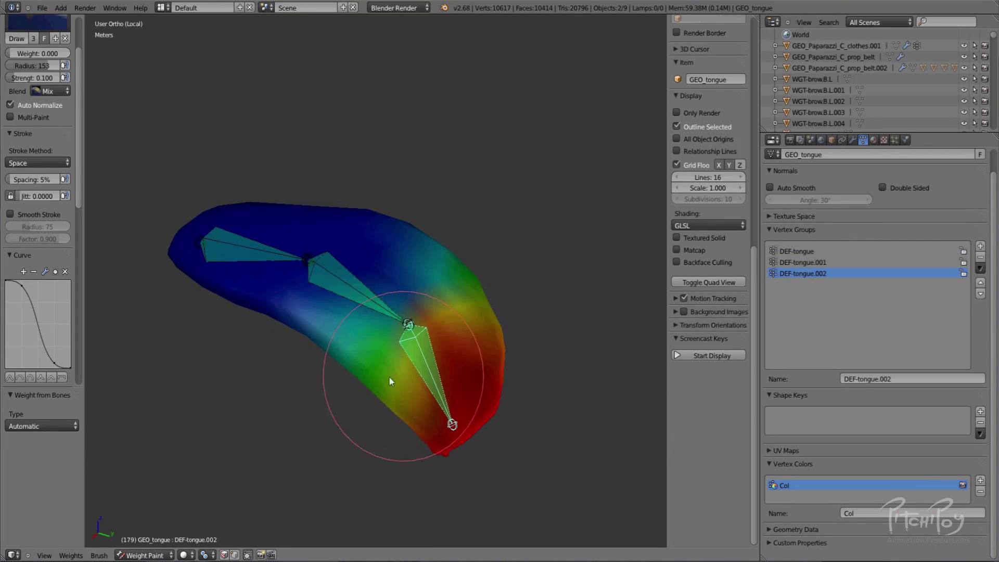
{"action": "key", "text": "ctrl+Tab"}
Add the rig's first two bone layers to the display in Pose Mode and test-move tongue_master, cancelling the move.
{"action": "mouse_move", "coordinate": [320, 276]}
{"action": "middle_mouse_down"}
{"action": "mouse_move", "coordinate": [513, 244]}
{"action": "mouse_move", "coordinate": [316, 483]}
{"action": "middle_mouse_up"}
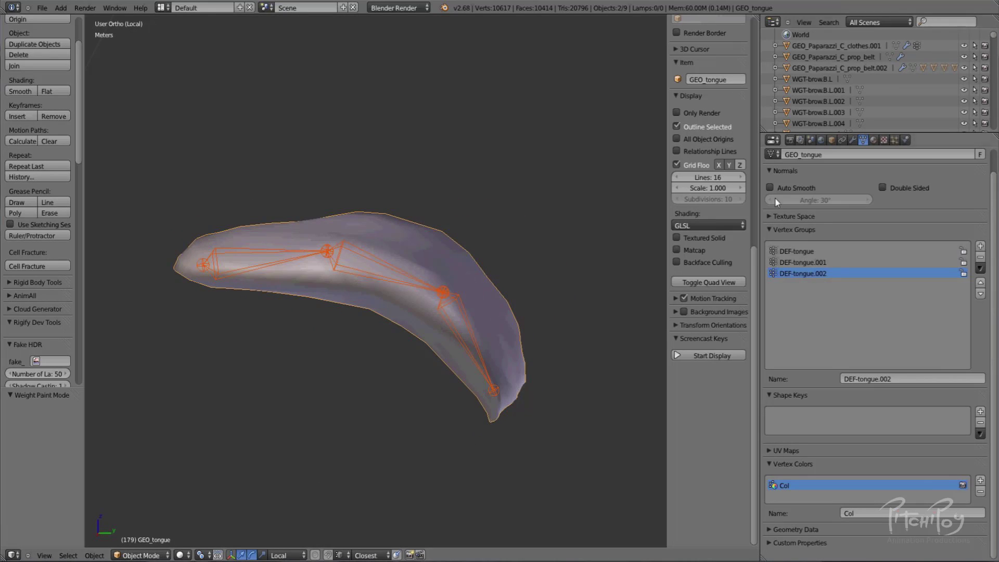
{"action": "right_click", "coordinate": [440, 285]}
{"action": "key", "text": "ctrl+Tab"}
{"action": "middle_click_drag", "start_coordinate": [379, 295], "coordinate": [314, 328]}
{"action": "left_click", "coordinate": [771, 214], "text": "shift"}
{"action": "left_click", "coordinate": [787, 215], "text": "shift"}
{"action": "right_click", "coordinate": [251, 338]}
{"action": "key", "text": "g"}
{"action": "right_click", "coordinate": [374, 265]}
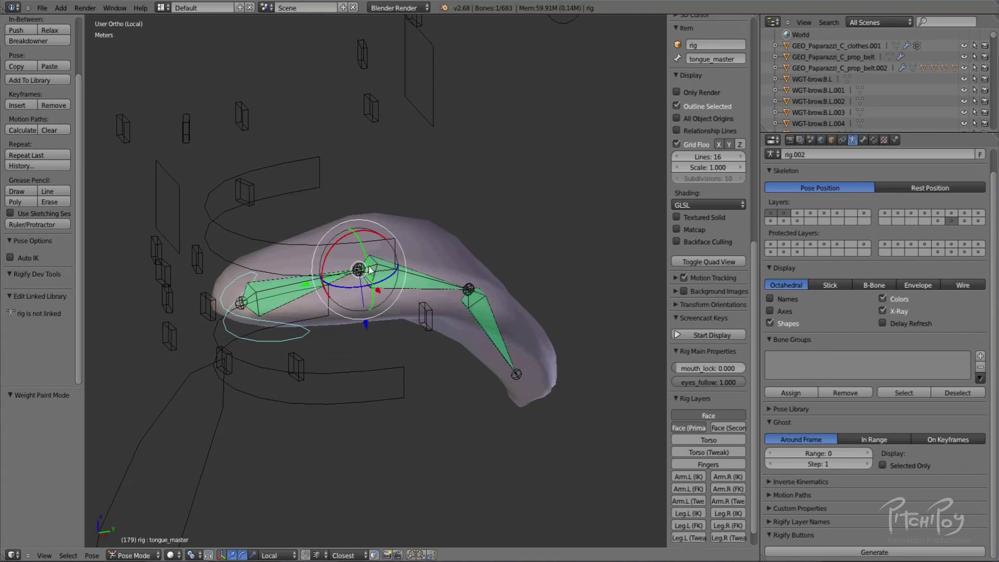
Add the rig's third bone layer to the display and check the small controls along the tongue.
{"action": "right_click", "coordinate": [366, 268]}
{"action": "left_click", "coordinate": [798, 214], "text": "shift"}
{"action": "right_click", "coordinate": [468, 289]}
{"action": "right_click", "coordinate": [530, 406]}
{"action": "right_click", "coordinate": [418, 324]}
Deselect all bones, hide the deform bone layer and leave local view.
{"action": "scroll", "coordinate": [334, 403], "scroll_direction": "down", "scroll_amount": 3}
{"action": "key", "text": "a"}
{"action": "left_click", "coordinate": [951, 221], "text": "shift"}
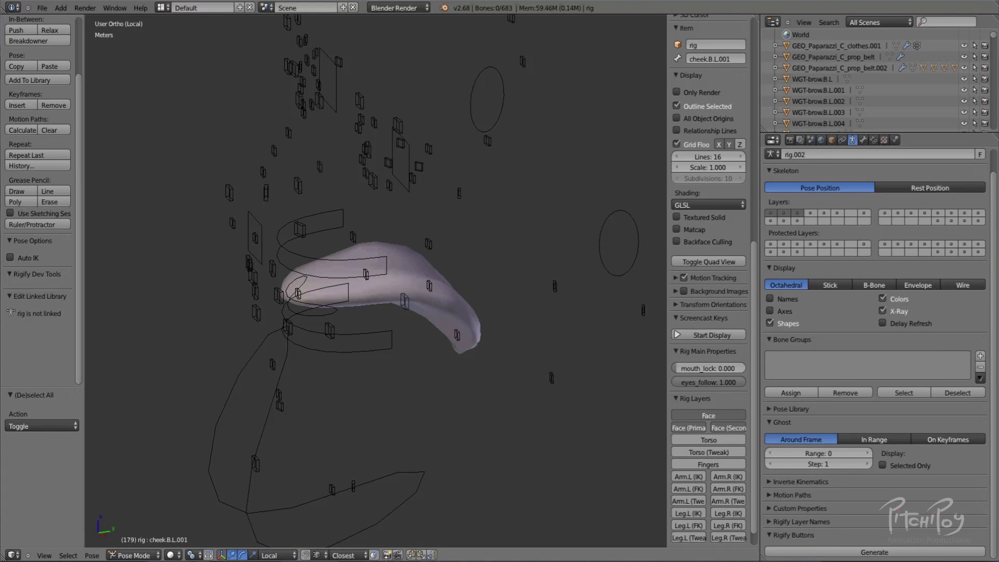
{"action": "key", "text": "KP_Divide"}
Examine the full character's head and upper body with the face controls in wireframe and solid shading.
{"action": "key", "text": "a"}
{"action": "key", "text": "z"}
{"action": "key", "text": "z"}
{"action": "right_click", "coordinate": [387, 322]}
{"action": "right_click", "coordinate": [394, 332]}
{"action": "key", "text": "a"}
{"action": "middle_click_drag", "start_coordinate": [397, 333], "coordinate": [499, 341]}
{"action": "key", "text": "z"}
{"action": "middle_click_drag", "start_coordinate": [421, 433], "coordinate": [461, 300], "text": "shift"}
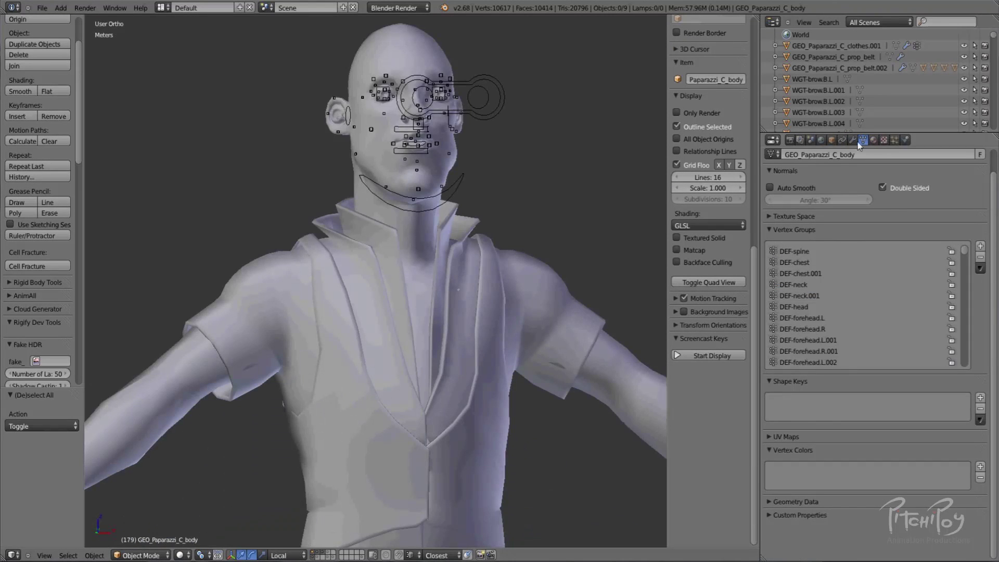
Select jaw_master on the rig and show the torso, torso tweak, finger, arm and leg control layers.
{"action": "scroll", "coordinate": [426, 223], "scroll_direction": "down", "scroll_amount": 2}
{"action": "right_click", "coordinate": [425, 222]}
{"action": "left_click", "coordinate": [811, 214], "text": "shift"}
{"action": "left_click", "coordinate": [824, 214], "text": "shift"}
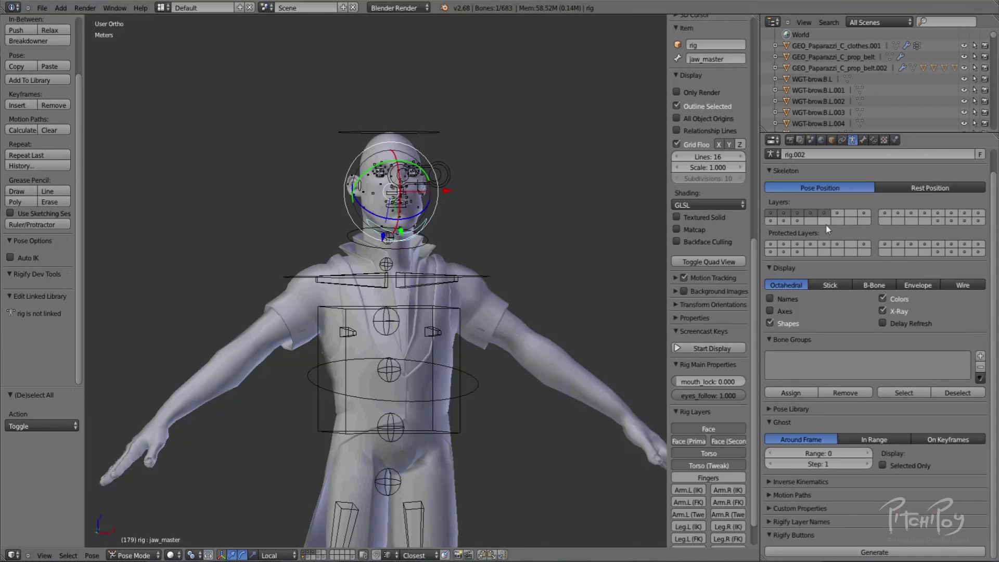
{"action": "scroll", "coordinate": [708, 438], "scroll_direction": "down", "scroll_amount": 2}
{"action": "left_click_drag", "start_coordinate": [708, 440], "coordinate": [688, 516]}
{"action": "left_click", "coordinate": [719, 520]}
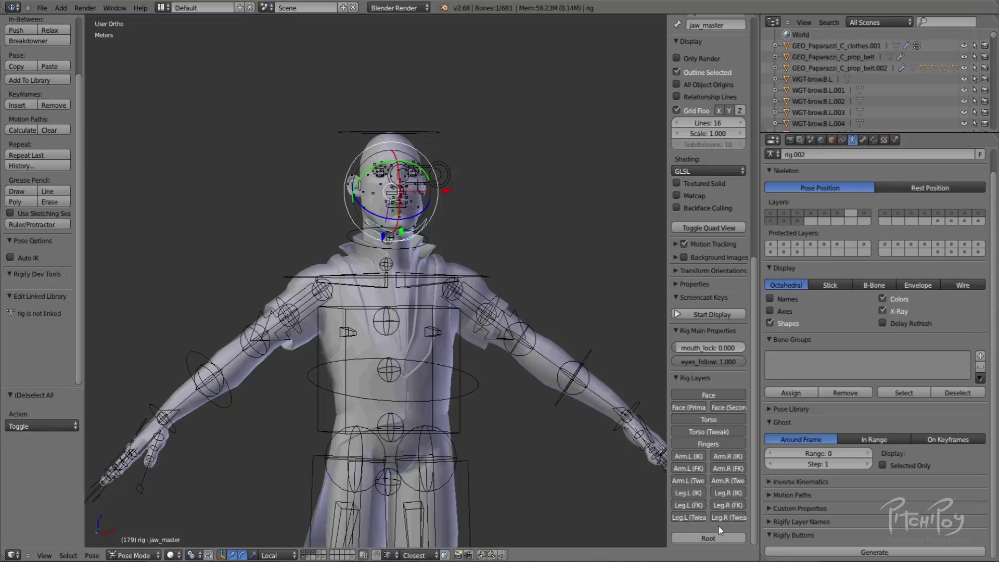
Hide the FK and tweak control layers of the arms and legs.
{"action": "left_click", "coordinate": [697, 470]}
{"action": "left_click", "coordinate": [689, 517]}
{"action": "left_click", "coordinate": [732, 517]}
Lower the torso control and bring both hand IK controls down to test the body and arm deformation.
{"action": "middle_click_drag", "start_coordinate": [469, 415], "coordinate": [456, 207], "text": "shift"}
{"action": "right_click", "coordinate": [438, 243]}
{"action": "scroll", "coordinate": [440, 250], "scroll_direction": "down", "scroll_amount": 2}
{"action": "key", "text": "g"}
{"action": "left_click", "coordinate": [449, 266]}
{"action": "right_click", "coordinate": [544, 183]}
{"action": "key", "text": "g"}
{"action": "left_click", "coordinate": [517, 279]}
{"action": "right_click", "coordinate": [217, 191]}
{"action": "key", "text": "g"}
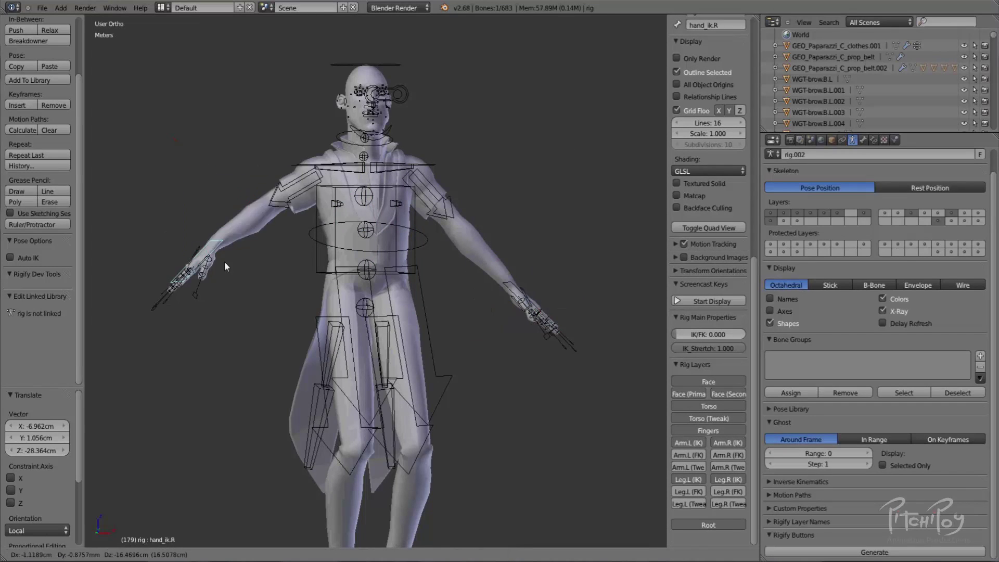
{"action": "left_click", "coordinate": [259, 295]}
Reposition the left and right foot IK controls to bend the legs into a striding pose.
{"action": "middle_click_drag", "start_coordinate": [260, 295], "coordinate": [341, 316]}
{"action": "middle_click_drag", "start_coordinate": [341, 315], "coordinate": [341, 188], "text": "shift"}
{"action": "right_click", "coordinate": [479, 459]}
{"action": "key", "text": "g"}
{"action": "left_click", "coordinate": [638, 392]}
{"action": "right_click", "coordinate": [443, 451]}
{"action": "key", "text": "g"}
{"action": "left_click", "coordinate": [296, 438]}
{"action": "middle_click_drag", "start_coordinate": [334, 288], "coordinate": [573, 278]}
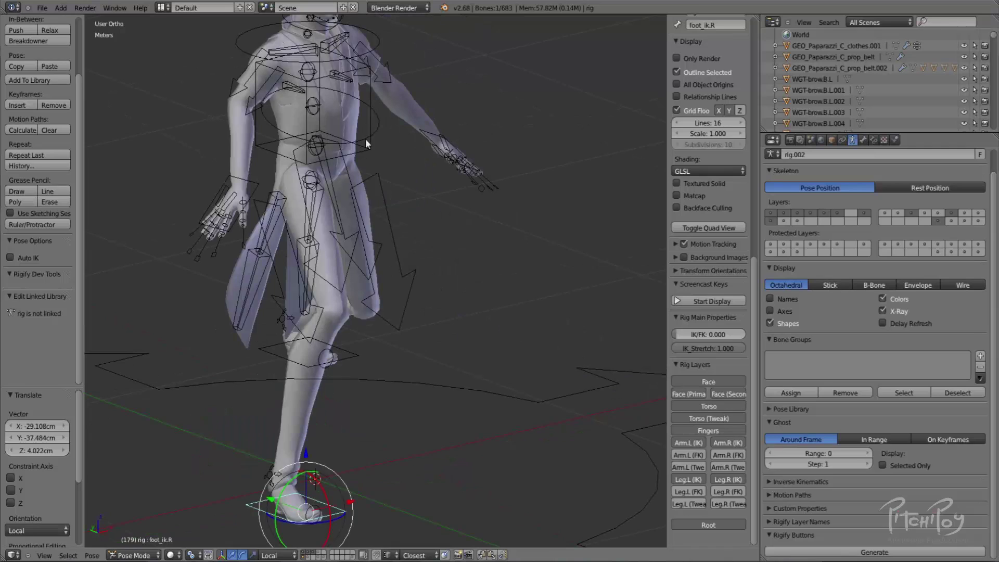
Rotate the hips control slightly and shift it to test the pelvis area.
{"action": "right_click", "coordinate": [361, 139]}
{"action": "key", "text": "r"}
{"action": "left_click", "coordinate": [359, 149]}
{"action": "key", "text": "g"}
{"action": "left_click", "coordinate": [370, 139]}
{"action": "middle_click_drag", "start_coordinate": [372, 136], "coordinate": [389, 249], "text": "shift"}
{"action": "key", "text": "g"}
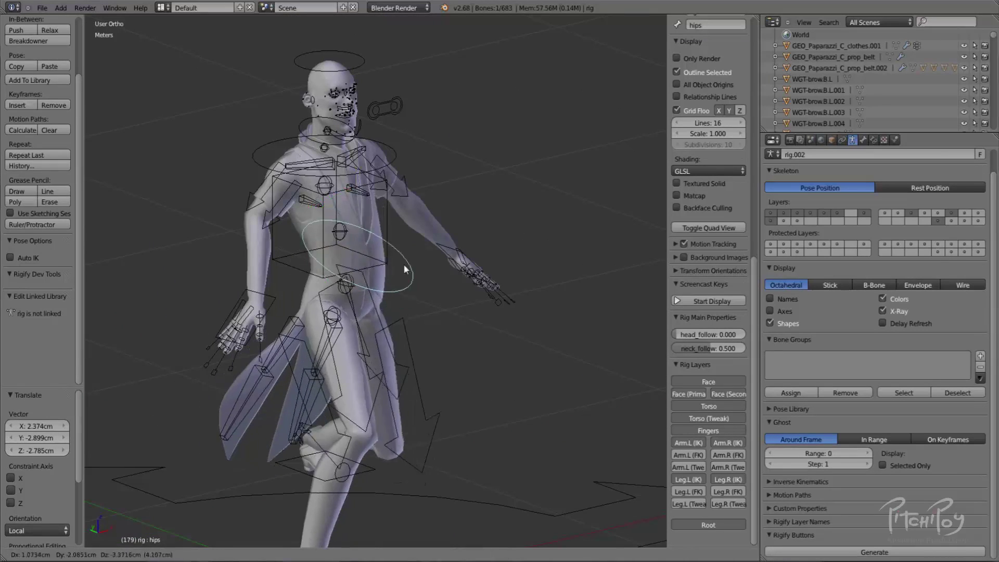
{"action": "left_click", "coordinate": [407, 260]}
Trackball-rotate the hips control and scale it to about 0.916.
{"action": "key", "text": "r"}
{"action": "key", "text": "r"}
{"action": "left_click", "coordinate": [420, 237]}
{"action": "key", "text": "s"}
{"action": "left_click", "coordinate": [414, 251]}
{"action": "scroll", "coordinate": [396, 198], "scroll_direction": "up", "scroll_amount": 1}
Move the chest control upward, then tilt and twist it with plain and trackball rotations.
{"action": "right_click", "coordinate": [378, 149]}
{"action": "right_click", "coordinate": [396, 140]}
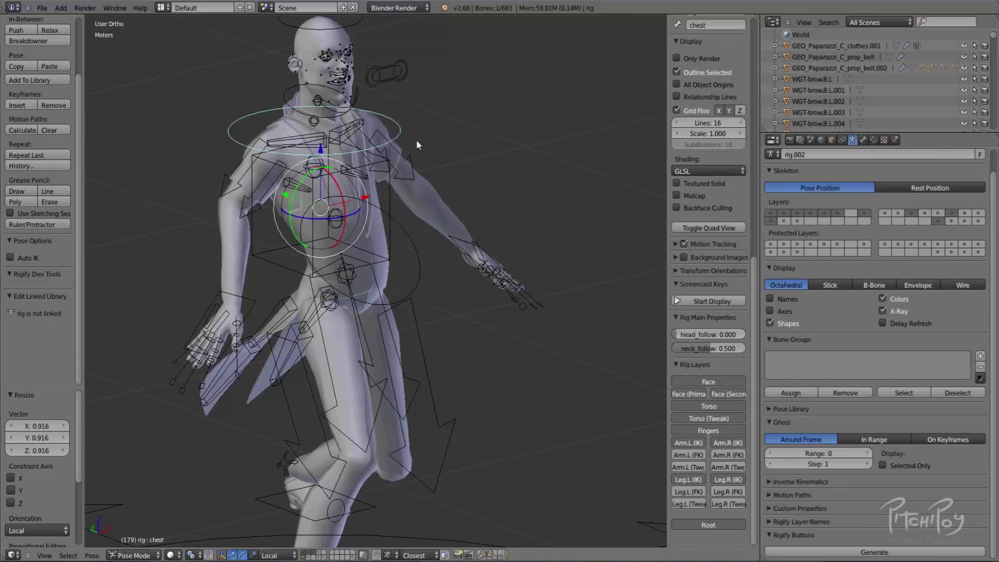
{"action": "key", "text": "g"}
{"action": "left_click", "coordinate": [414, 93]}
{"action": "key", "text": "r"}
{"action": "left_click", "coordinate": [391, 109]}
{"action": "key", "text": "r"}
{"action": "key", "text": "r"}
{"action": "left_click", "coordinate": [415, 136]}
{"action": "middle_click_drag", "start_coordinate": [415, 137], "coordinate": [421, 202], "text": "shift"}
{"action": "key", "text": "r"}
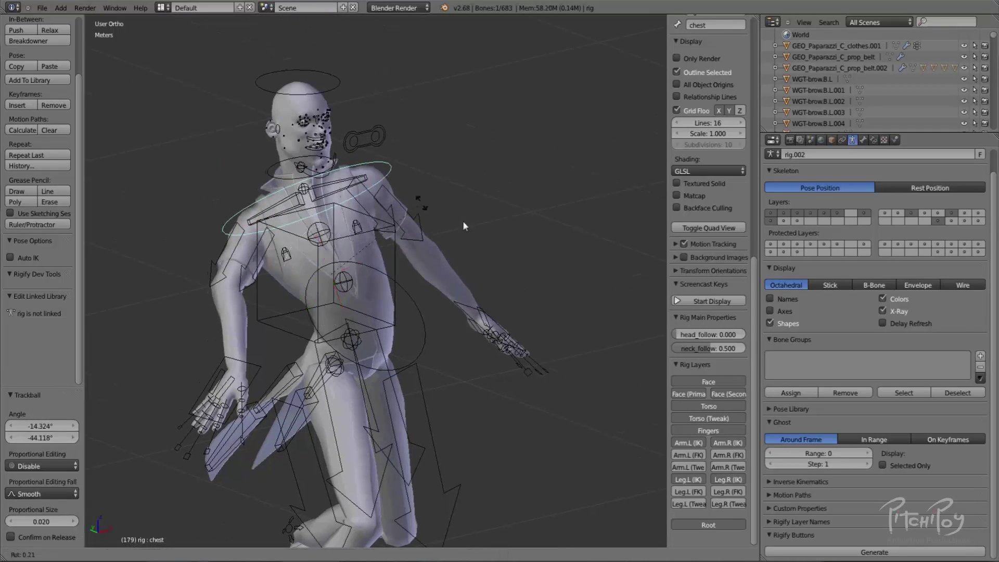
{"action": "left_click", "coordinate": [463, 224]}
Raise the left hand IK control and pull it back behind the body.
{"action": "right_click", "coordinate": [478, 317]}
{"action": "key", "text": "g"}
{"action": "left_click", "coordinate": [468, 263]}
{"action": "middle_click_drag", "start_coordinate": [416, 167], "coordinate": [271, 156]}
{"action": "key", "text": "g"}
{"action": "left_click", "coordinate": [502, 263]}
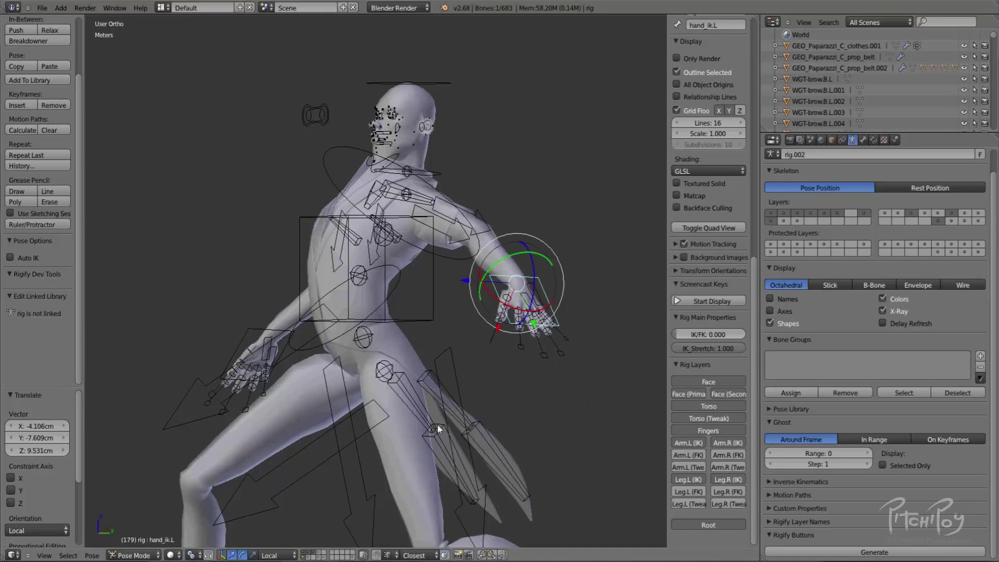
Bring the left foot IK control forward so that the left knee bends.
{"action": "middle_click_drag", "start_coordinate": [437, 426], "coordinate": [438, 271], "text": "shift"}
{"action": "right_click", "coordinate": [589, 490]}
{"action": "key", "text": "g"}
{"action": "left_click", "coordinate": [572, 511]}
{"action": "key", "text": "g"}
{"action": "left_click", "coordinate": [380, 521]}
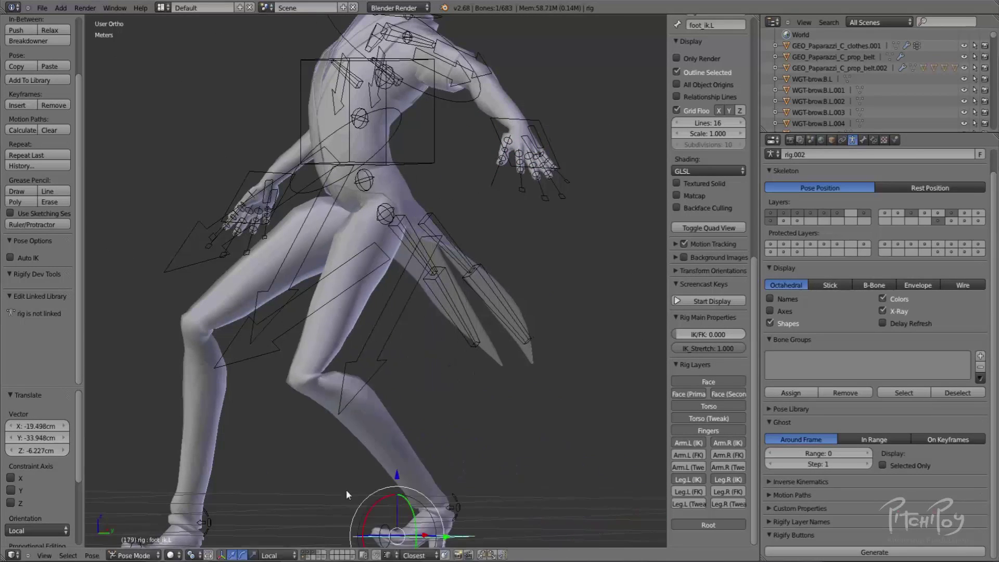
Shift the right foot IK control along the ground and check the leg from the other side.
{"action": "middle_click_drag", "start_coordinate": [376, 517], "coordinate": [431, 432], "text": "shift"}
{"action": "right_click", "coordinate": [255, 470]}
{"action": "key", "text": "g"}
{"action": "left_click", "coordinate": [194, 463]}
{"action": "middle_click_drag", "start_coordinate": [252, 438], "coordinate": [432, 436]}
{"action": "key", "text": "g"}
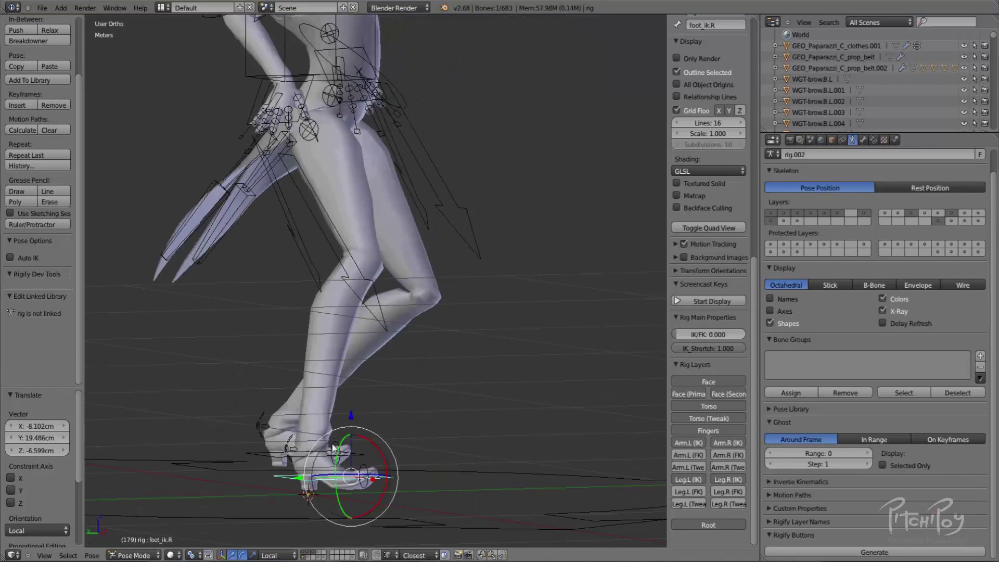
{"action": "left_click", "coordinate": [324, 458]}
Lift and lower the right foot IK control to test the leg, and reset the whole rig's pose.
{"action": "middle_click_drag", "start_coordinate": [416, 354], "coordinate": [292, 338]}
{"action": "key", "text": "g"}
{"action": "left_click", "coordinate": [327, 260]}
{"action": "middle_click_drag", "start_coordinate": [328, 260], "coordinate": [479, 276]}
{"action": "key", "text": "g"}
{"action": "left_click", "coordinate": [354, 427]}
{"action": "middle_click_drag", "start_coordinate": [385, 364], "coordinate": [460, 252]}
{"action": "key", "text": "a"}
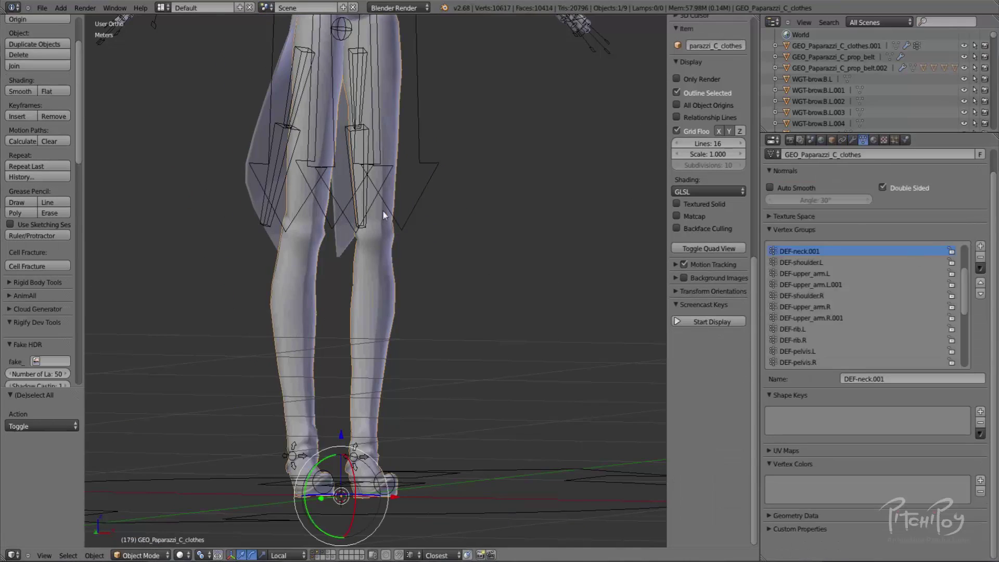
Swing the left foot IK control out to the side, and reposition it to bend the knee.
{"action": "scroll", "coordinate": [386, 388], "scroll_direction": "down", "scroll_amount": 2}
{"action": "middle_click_drag", "start_coordinate": [386, 388], "coordinate": [404, 458]}
{"action": "right_click", "coordinate": [416, 402]}
{"action": "key", "text": "g"}
{"action": "left_click", "coordinate": [497, 357]}
{"action": "middle_click_drag", "start_coordinate": [484, 376], "coordinate": [476, 454]}
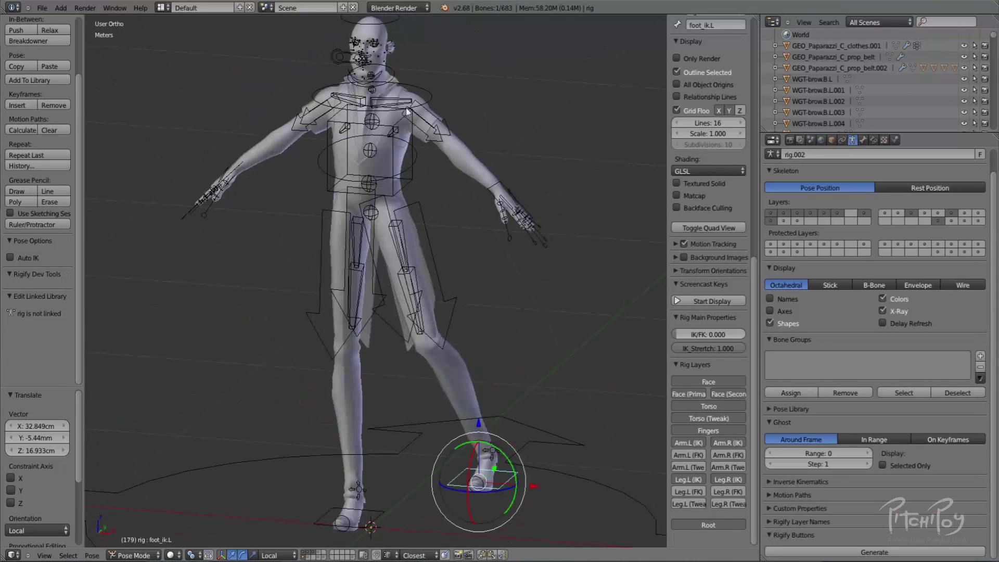
{"action": "middle_click_drag", "start_coordinate": [499, 307], "coordinate": [477, 317]}
{"action": "key", "text": "g"}
{"action": "left_click", "coordinate": [410, 294]}
Try moving the two lowest spine tweak controls at the pelvis and waist, cancelling each move.
{"action": "right_click", "coordinate": [366, 220]}
{"action": "key", "text": "g"}
{"action": "right_click", "coordinate": [370, 216]}
{"action": "right_click", "coordinate": [370, 182]}
{"action": "key", "text": "g"}
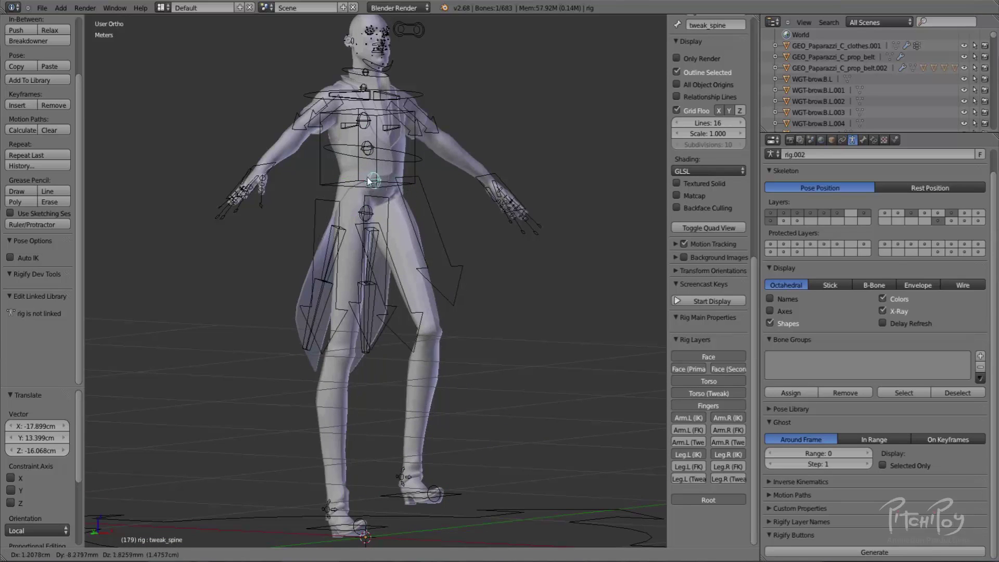
{"action": "right_click", "coordinate": [370, 180]}
Try moving the abdomen and chest spine tweak controls, cancelling each move.
{"action": "scroll", "coordinate": [370, 182], "scroll_direction": "up", "scroll_amount": 4}
{"action": "middle_click_drag", "start_coordinate": [374, 214], "coordinate": [376, 350], "text": "shift"}
{"action": "right_click", "coordinate": [385, 281]}
{"action": "key", "text": "g"}
{"action": "right_click", "coordinate": [403, 246]}
{"action": "right_click", "coordinate": [391, 229]}
{"action": "key", "text": "g"}
{"action": "right_click", "coordinate": [404, 230]}
Try moving the left and right rib controls, cancelling each move.
{"action": "right_click", "coordinate": [443, 232]}
{"action": "key", "text": "g"}
{"action": "right_click", "coordinate": [455, 246]}
{"action": "middle_click_drag", "start_coordinate": [364, 234], "coordinate": [331, 230]}
{"action": "right_click", "coordinate": [333, 233]}
{"action": "key", "text": "g"}
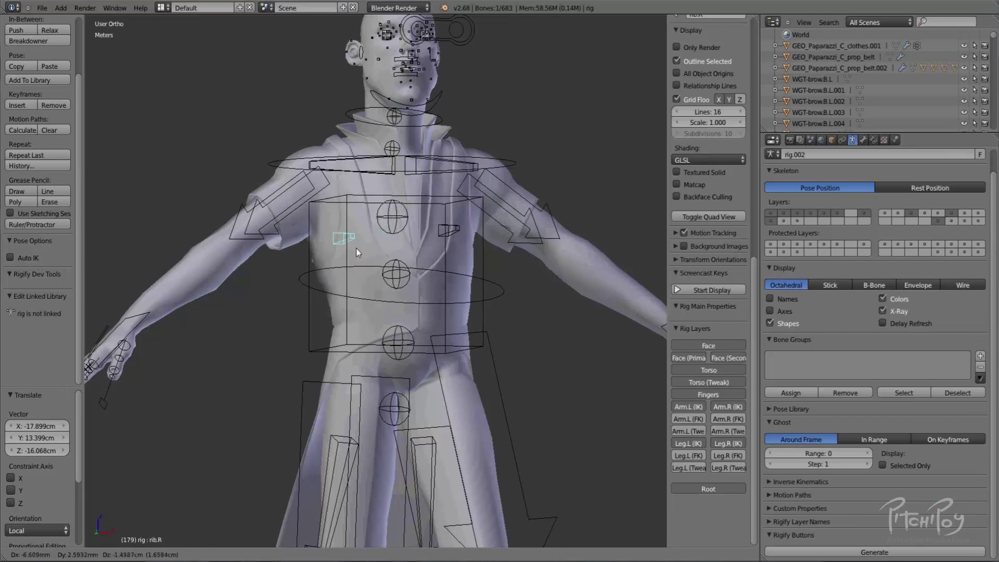
{"action": "right_click", "coordinate": [327, 247]}
{"action": "right_click", "coordinate": [319, 203]}
In front view, lower the left hand IK control by about 23.8 cm inward and 19.9 cm down.
{"action": "key", "text": "KP_1"}
{"action": "right_click", "coordinate": [587, 302]}
{"action": "scroll", "coordinate": [587, 302], "scroll_direction": "up", "scroll_amount": 4}
{"action": "key", "text": "g"}
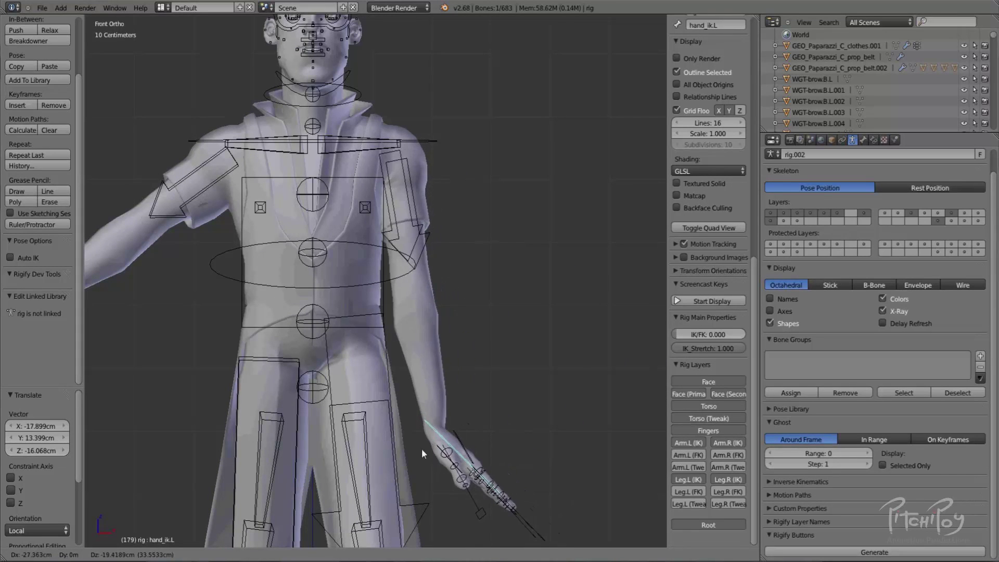
{"action": "left_click", "coordinate": [416, 492]}
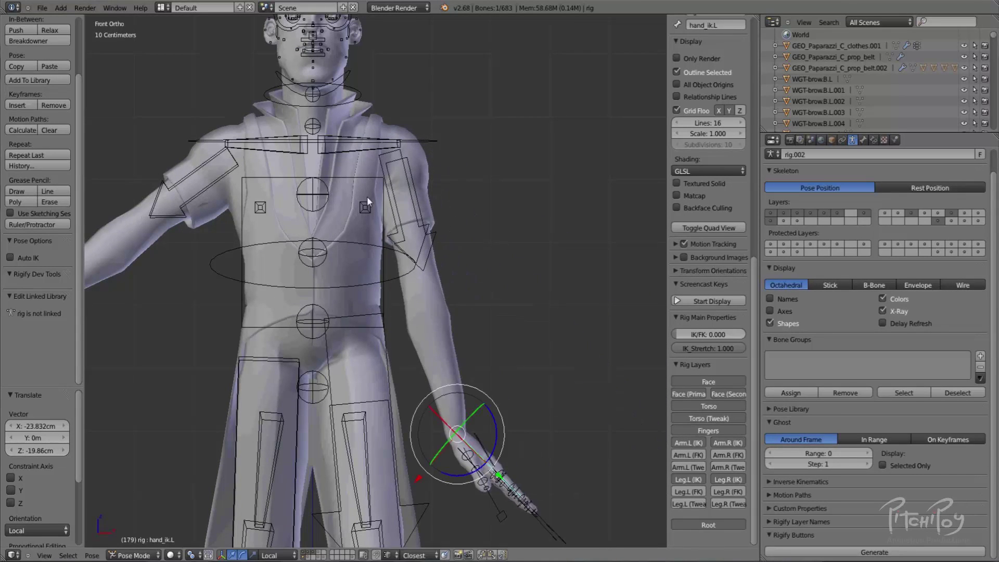
Try moving the left rib control with the arm lowered, and cancel the move.
{"action": "right_click", "coordinate": [367, 202]}
{"action": "key", "text": "g"}
{"action": "right_click", "coordinate": [369, 216]}
Swing the left hand IK control repeatedly up and down beside the body to test the shoulder and armpit.
{"action": "right_click", "coordinate": [454, 433]}
{"action": "key", "text": "g"}
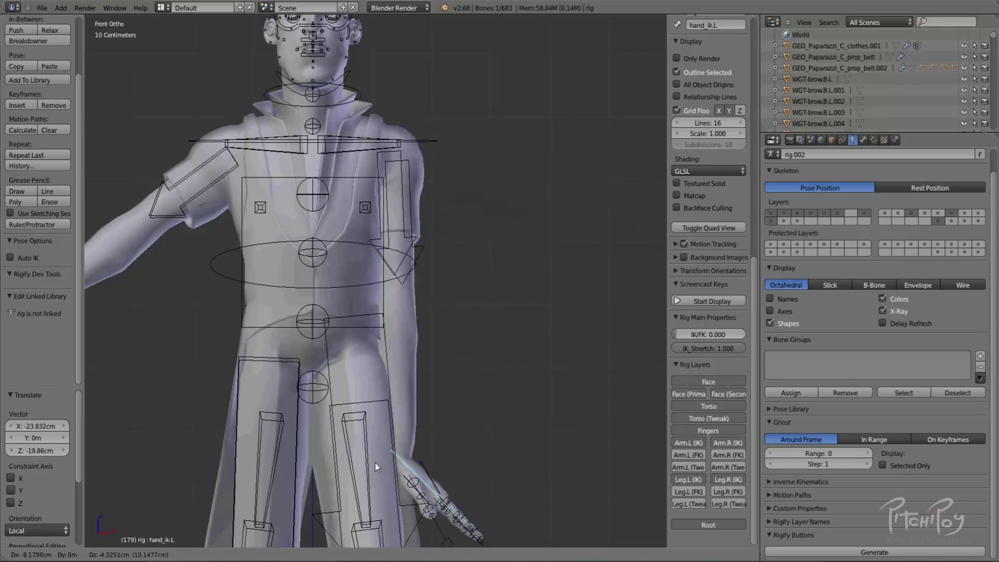
{"action": "left_click", "coordinate": [411, 362]}
{"action": "key", "text": "g"}
{"action": "left_click", "coordinate": [444, 358]}
{"action": "key", "text": "g"}
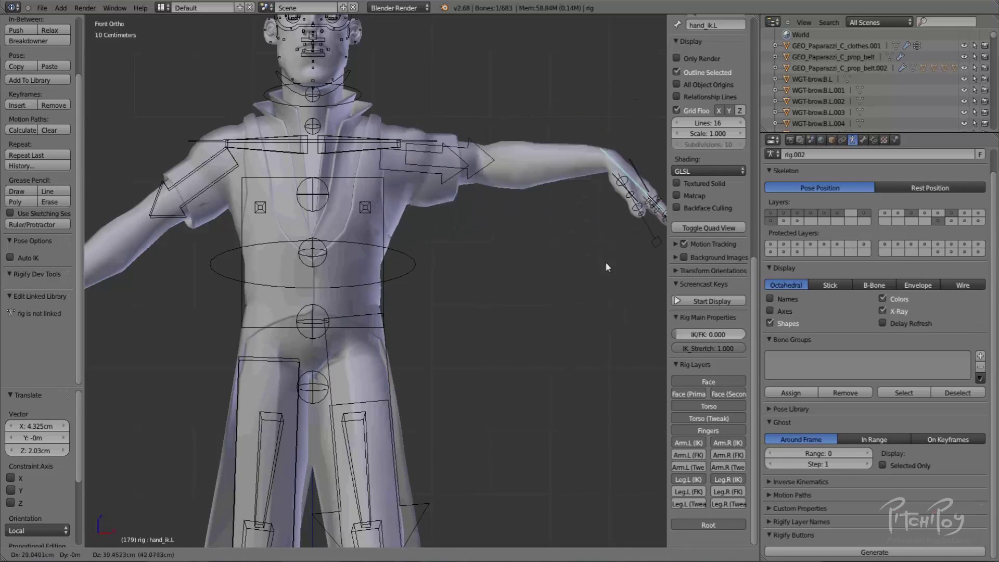
{"action": "left_click", "coordinate": [449, 481]}
{"action": "key", "text": "g"}
{"action": "left_click", "coordinate": [451, 159]}
Clear the location of all the rig's visible pose bones and deselect them.
{"action": "key", "text": "a"}
{"action": "key", "text": "a"}
{"action": "key", "text": "alt+g"}
{"action": "key", "text": "a"}
Try a trackball rotation of the neck control, cancel it, and trackball-rotate the head control.
{"action": "scroll", "coordinate": [558, 319], "scroll_direction": "down", "scroll_amount": 2}
{"action": "middle_click_drag", "start_coordinate": [557, 320], "coordinate": [404, 249], "text": "shift"}
{"action": "middle_click_drag", "start_coordinate": [391, 166], "coordinate": [406, 359], "text": "shift"}
{"action": "right_click", "coordinate": [448, 187]}
{"action": "key", "text": "r"}
{"action": "key", "text": "r"}
{"action": "right_click", "coordinate": [440, 206]}
{"action": "middle_click_drag", "start_coordinate": [439, 206], "coordinate": [443, 256], "text": "shift"}
{"action": "right_click", "coordinate": [419, 160]}
{"action": "key", "text": "r"}
{"action": "key", "text": "r"}
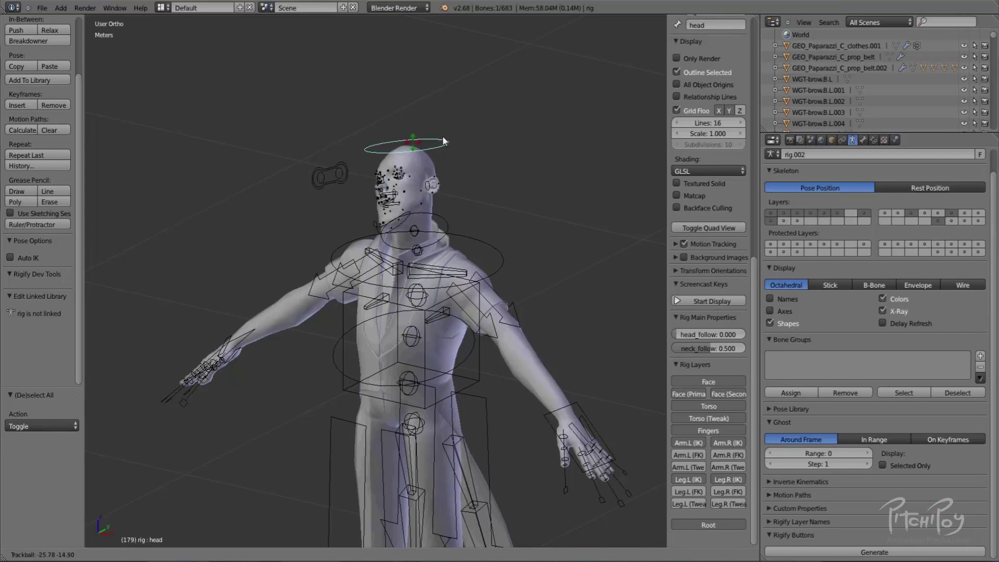
{"action": "left_click", "coordinate": [424, 233]}
Rotate the torso control with plain and trackball rotations to test the whole upper body.
{"action": "scroll", "coordinate": [372, 410], "scroll_direction": "up", "scroll_amount": 3}
{"action": "middle_click_drag", "start_coordinate": [388, 310], "coordinate": [495, 268], "text": "shift"}
{"action": "scroll", "coordinate": [486, 366], "scroll_direction": "down", "scroll_amount": 4}
{"action": "right_click", "coordinate": [510, 315]}
{"action": "key", "text": "r"}
{"action": "left_click", "coordinate": [509, 328]}
{"action": "key", "text": "r"}
{"action": "key", "text": "r"}
{"action": "left_click", "coordinate": [494, 432]}
{"action": "middle_click_drag", "start_coordinate": [494, 432], "coordinate": [490, 309], "text": "shift"}
{"action": "key", "text": "r"}
{"action": "key", "text": "r"}
{"action": "left_click", "coordinate": [523, 345]}
Select all visible pose bones and clear their location, rotation and scale.
{"action": "key", "text": "a"}
{"action": "key", "text": "a"}
{"action": "key", "text": "alt+g"}
{"action": "key", "text": "alt+r"}
{"action": "key", "text": "alt+s"}
{"action": "middle_click_drag", "start_coordinate": [475, 432], "coordinate": [423, 190], "text": "shift"}
{"action": "scroll", "coordinate": [475, 225], "scroll_direction": "down", "scroll_amount": 3}
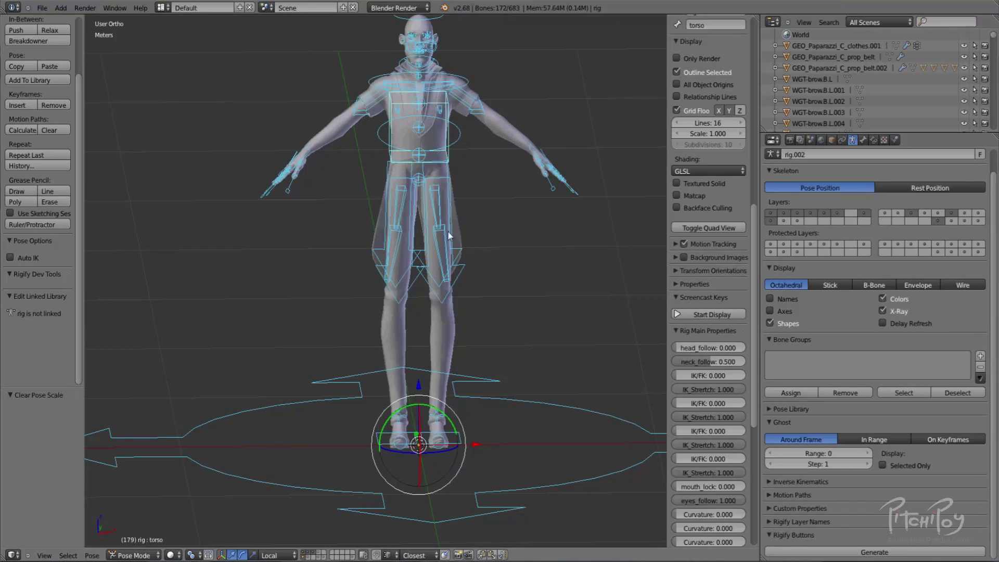